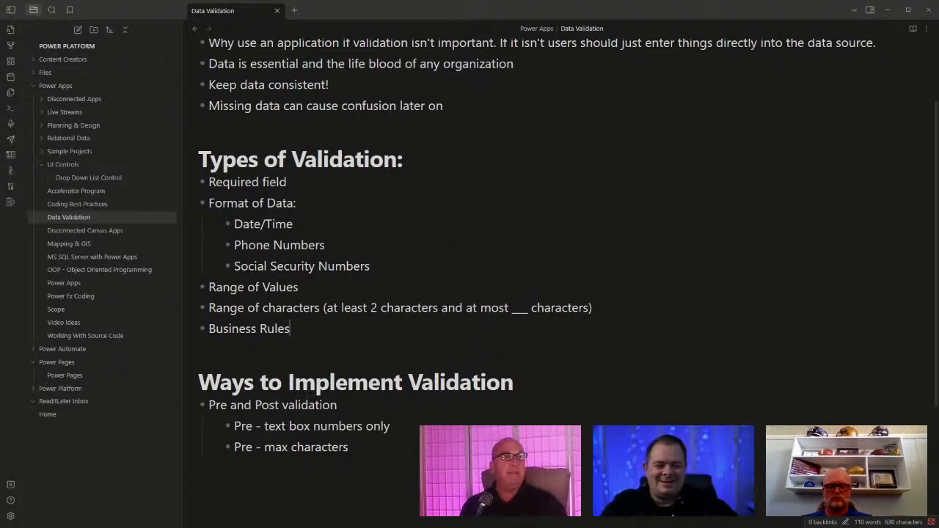
Step: Add an "Email" sub-bullet after Social Security Numbers in the Format of Data list
{"action": "key", "text": "Return"}
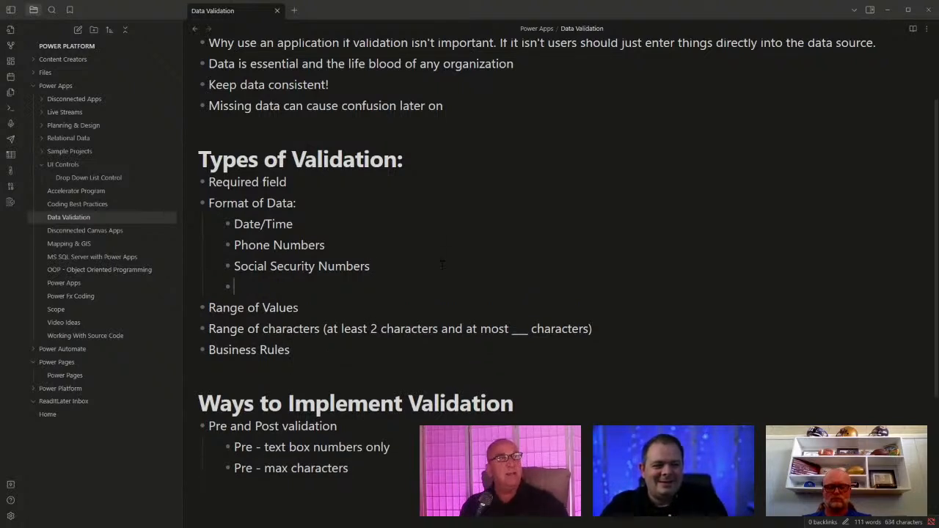
{"action": "type", "text": "Email format"}
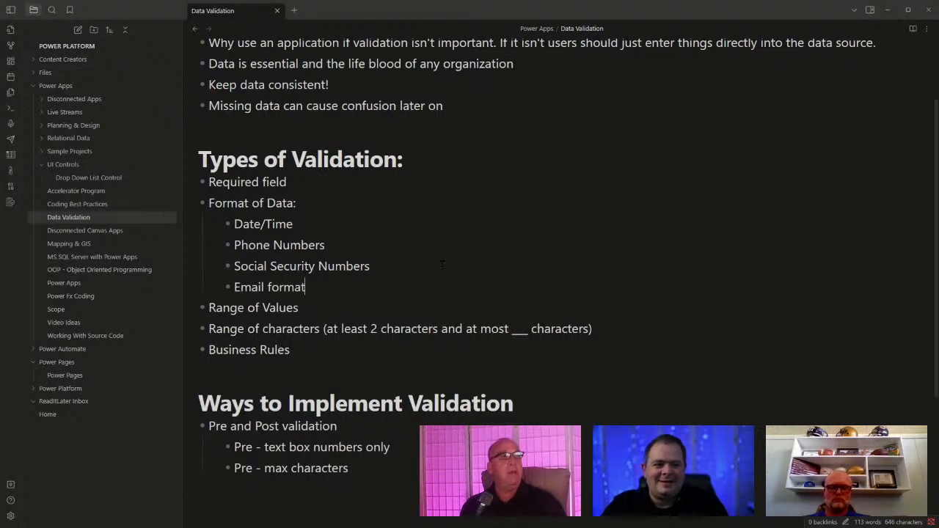
{"action": "key", "text": "ctrl+shift+Left"}
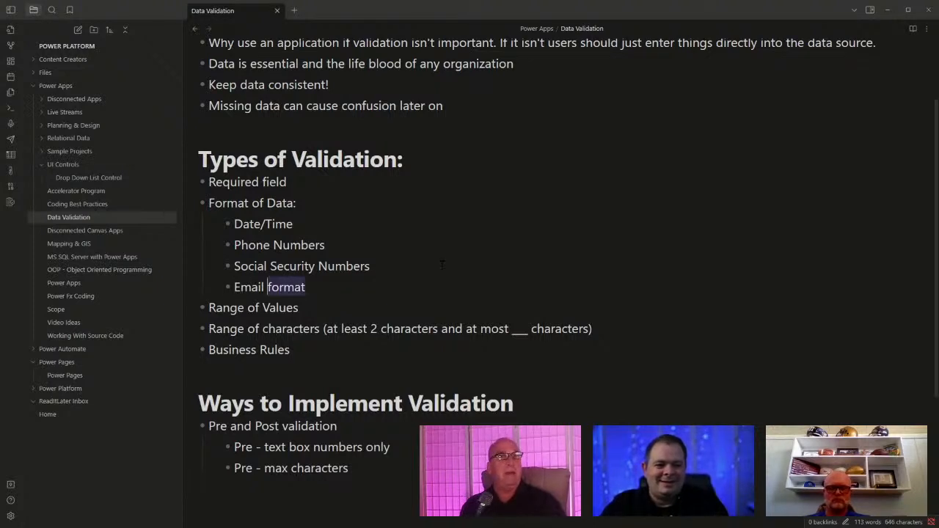
{"action": "key", "text": "BackSpace"}
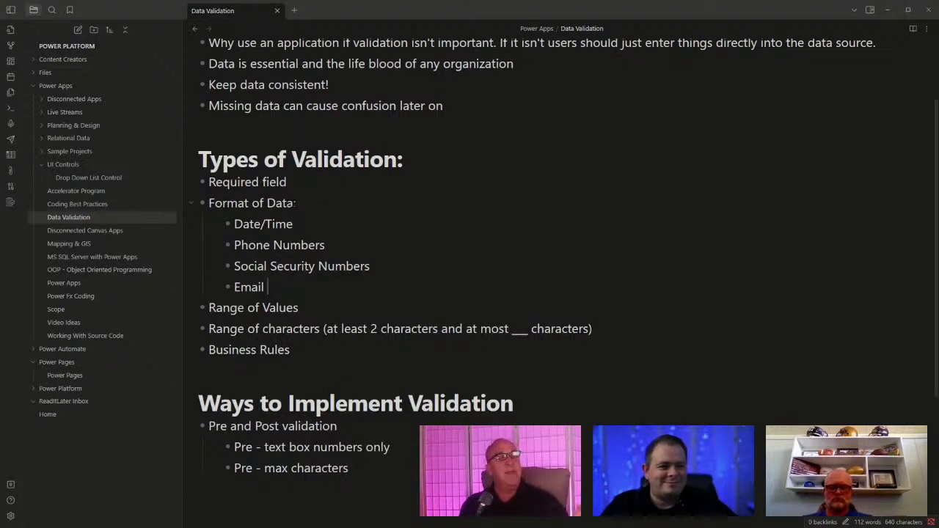
Step: Insert "(perhaps using match with a regular expression)" before the colon of the Format of Data bullet
{"action": "left_click", "coordinate": [293, 203]}
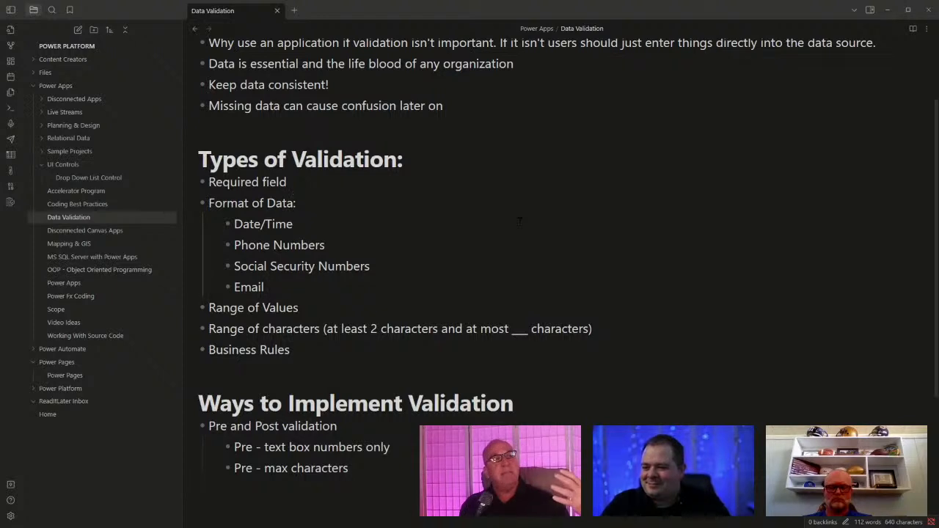
{"action": "type", "text": "("}
{"action": "type", "text": "perhaps using "}
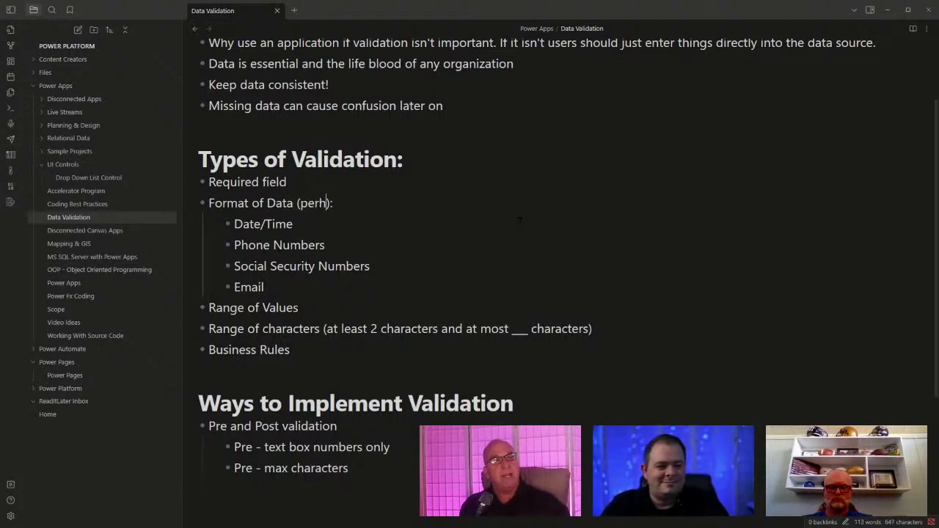
{"action": "type", "text": "match with"}
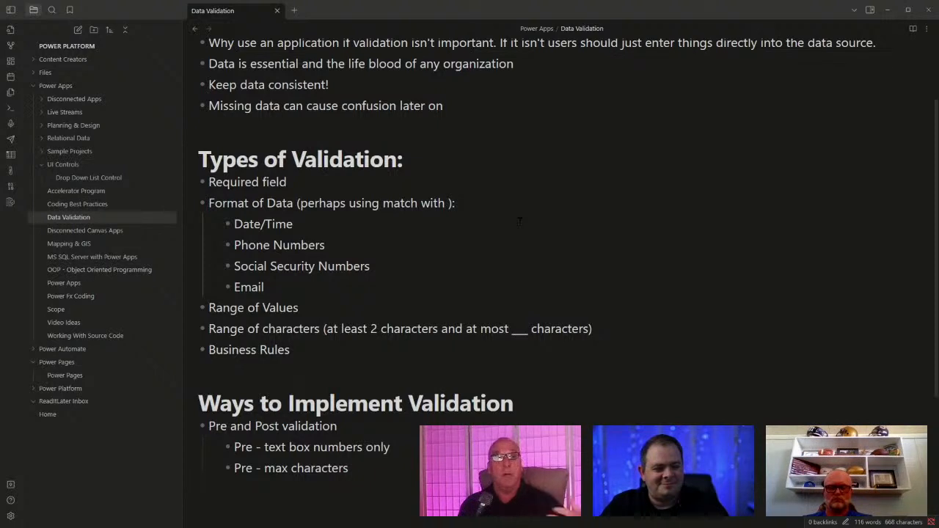
{"action": "type", "text": "a regular "}
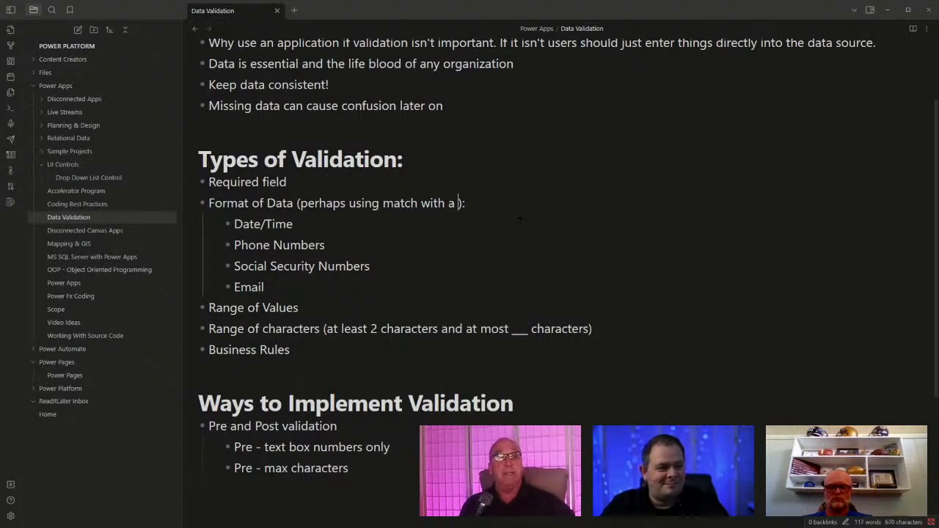
{"action": "type", "text": "expression"}
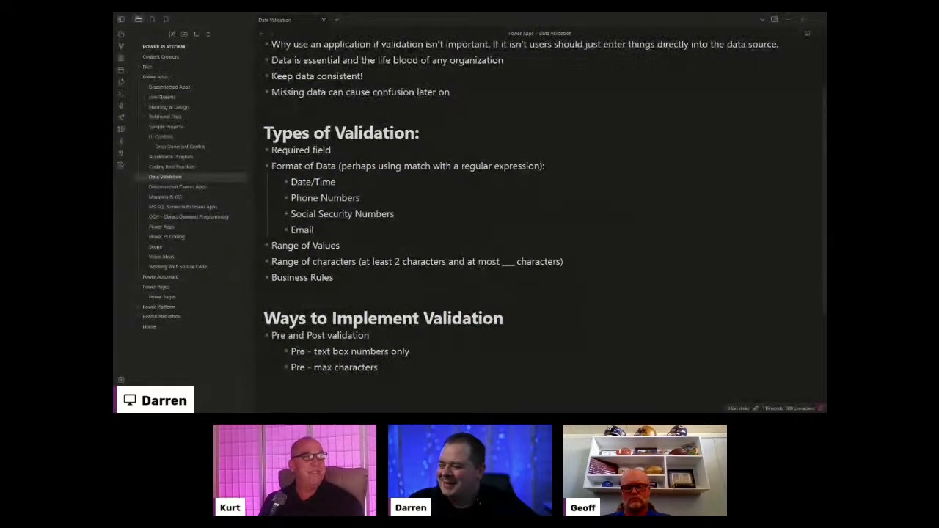
{"action": "scroll", "coordinate": [543, 220], "scroll_direction": "up", "scroll_amount": 2}
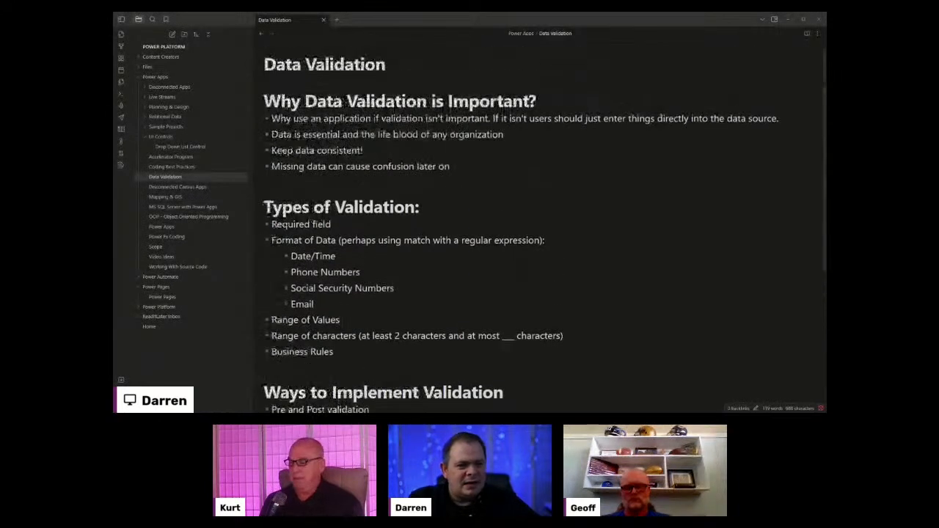
{"action": "scroll", "coordinate": [543, 220], "scroll_direction": "down", "scroll_amount": 3}
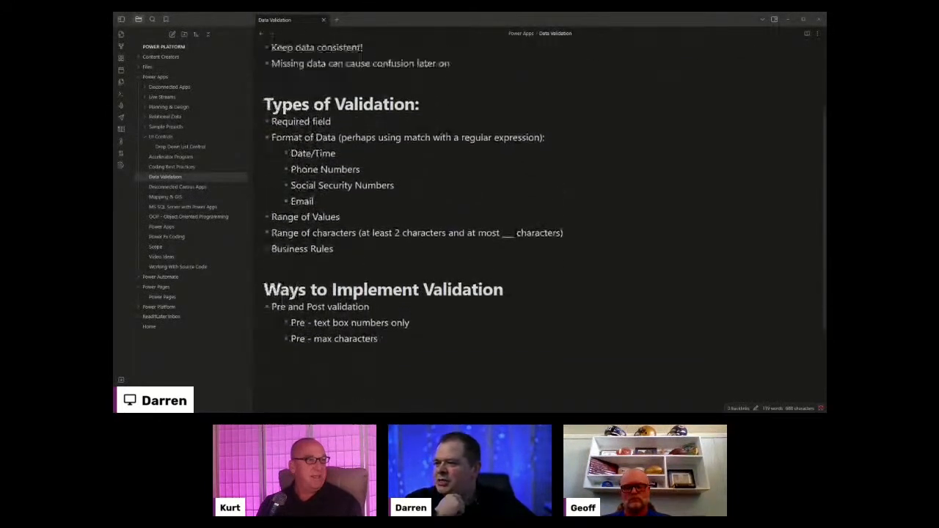
{"action": "scroll", "coordinate": [543, 220], "scroll_direction": "up", "scroll_amount": 2}
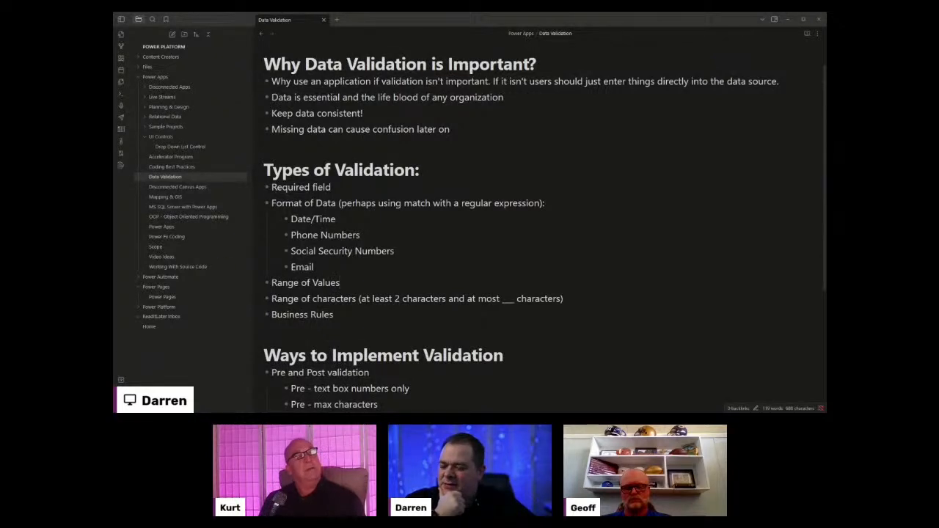
{"action": "left_click", "coordinate": [336, 219]}
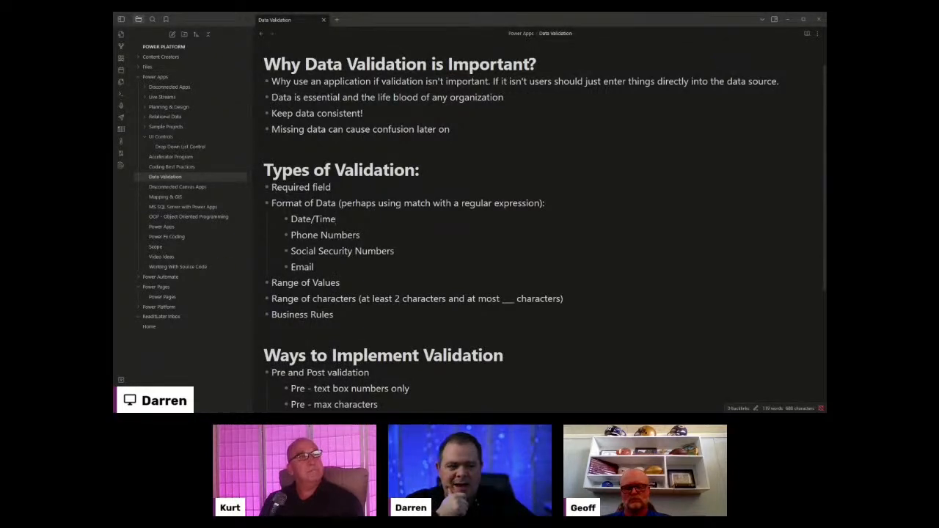
{"action": "scroll", "coordinate": [543, 220], "scroll_direction": "down", "scroll_amount": 2}
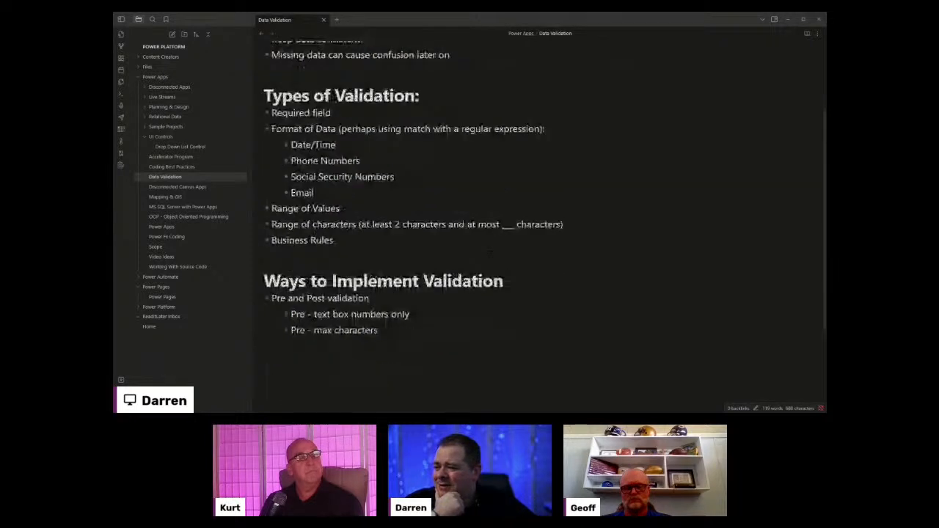
{"action": "scroll", "coordinate": [543, 220], "scroll_direction": "up", "scroll_amount": 2}
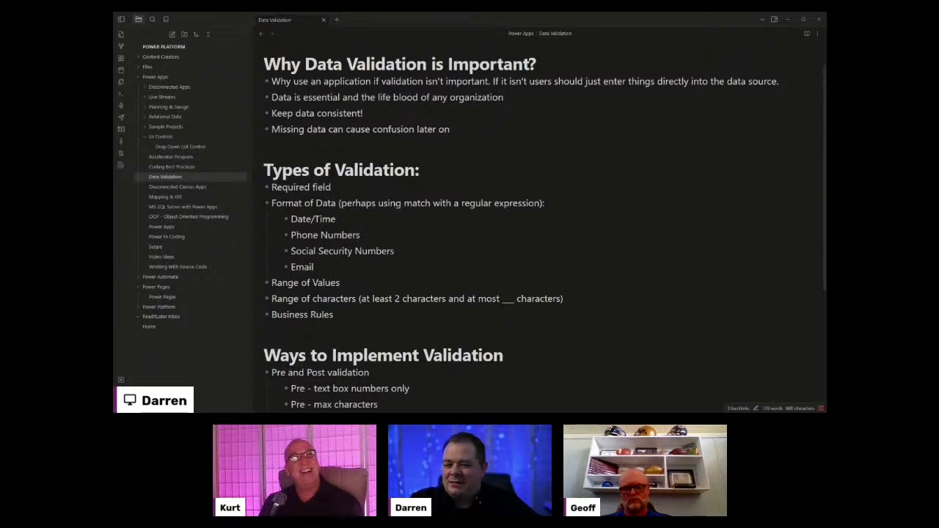
{"action": "left_click", "coordinate": [317, 267]}
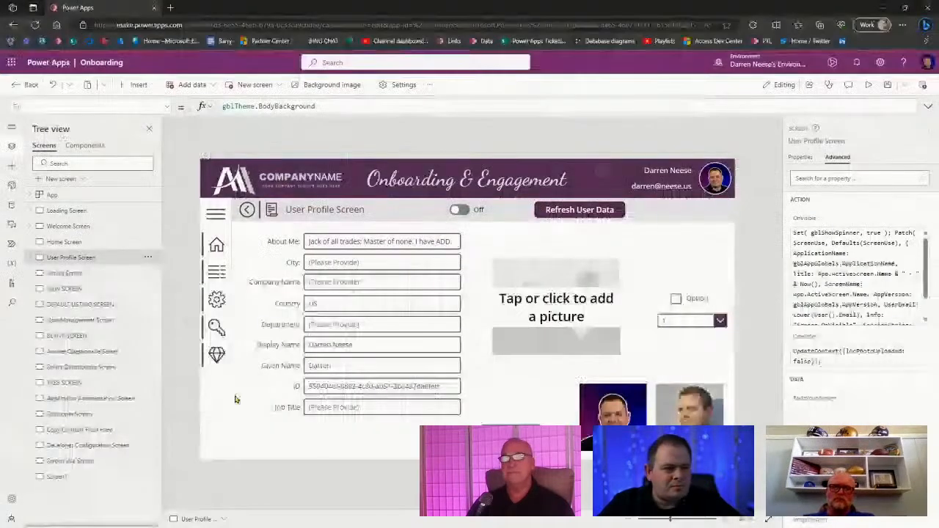
Step: In the Onboarding app in Power Apps, look through the Home Screen, BLANK SCREEN, Listing Screen and NEW SCREEN
{"action": "left_click", "coordinate": [83, 242]}
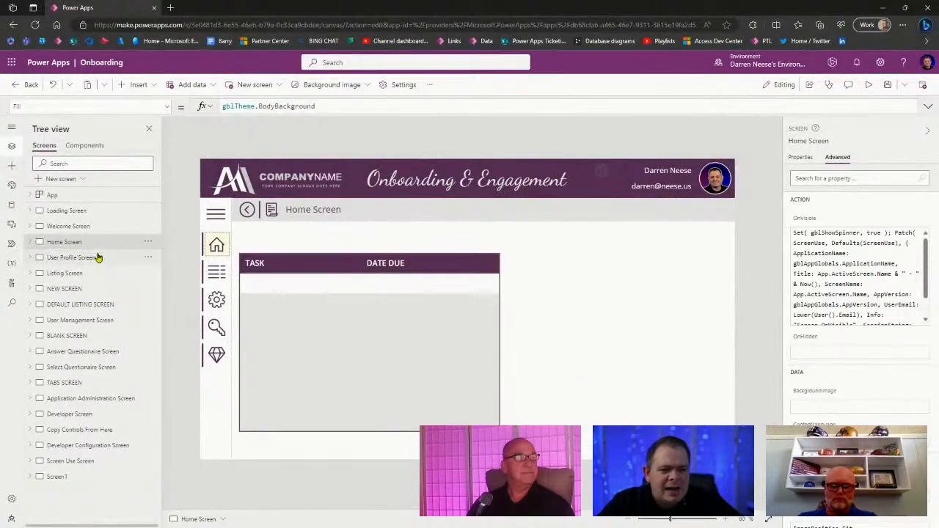
{"action": "left_click", "coordinate": [103, 336]}
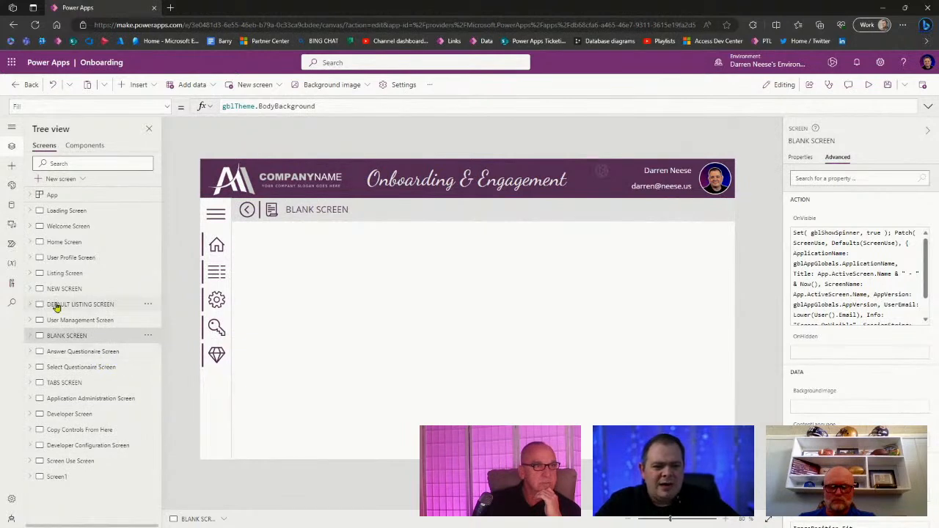
{"action": "left_click", "coordinate": [99, 275]}
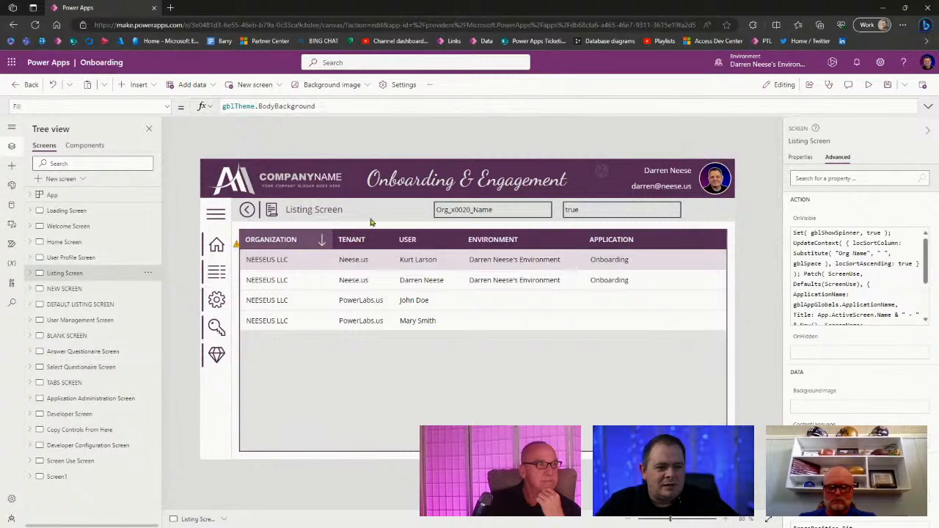
{"action": "left_click", "coordinate": [74, 289]}
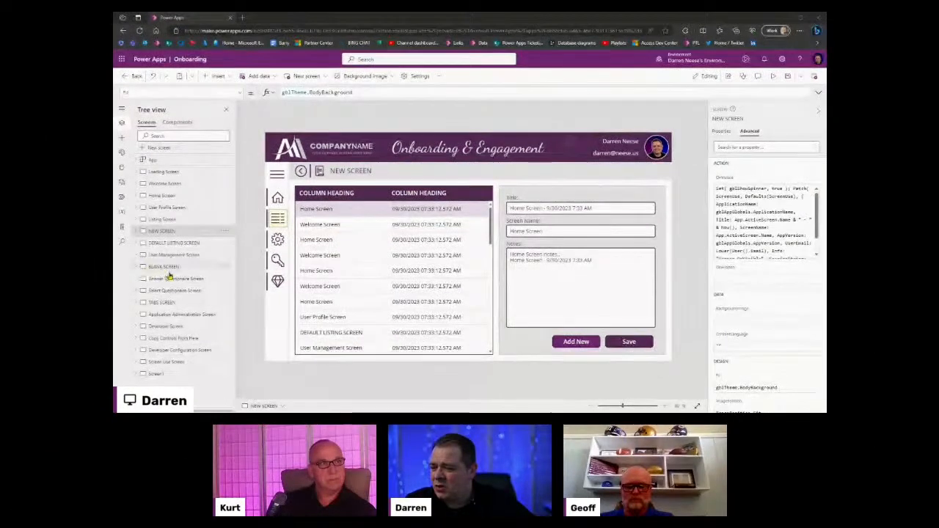
Step: Preview NEW SCREEN, put the focus in its Notes field, and exit the preview
{"action": "left_click", "coordinate": [774, 77]}
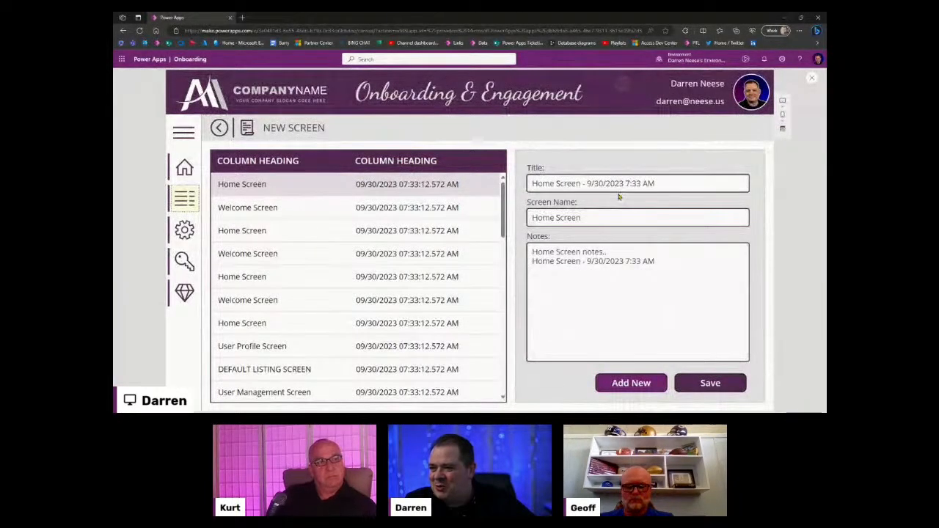
{"action": "left_click", "coordinate": [602, 290]}
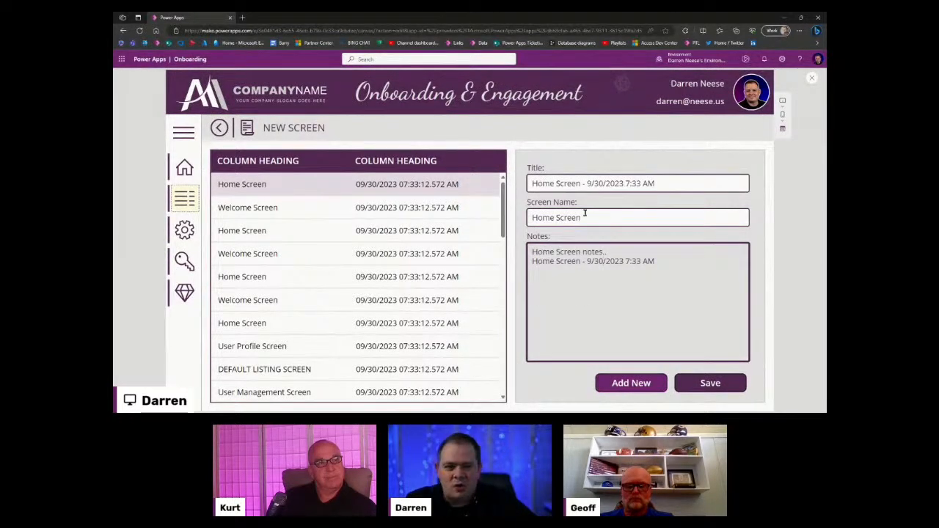
{"action": "left_click", "coordinate": [812, 83]}
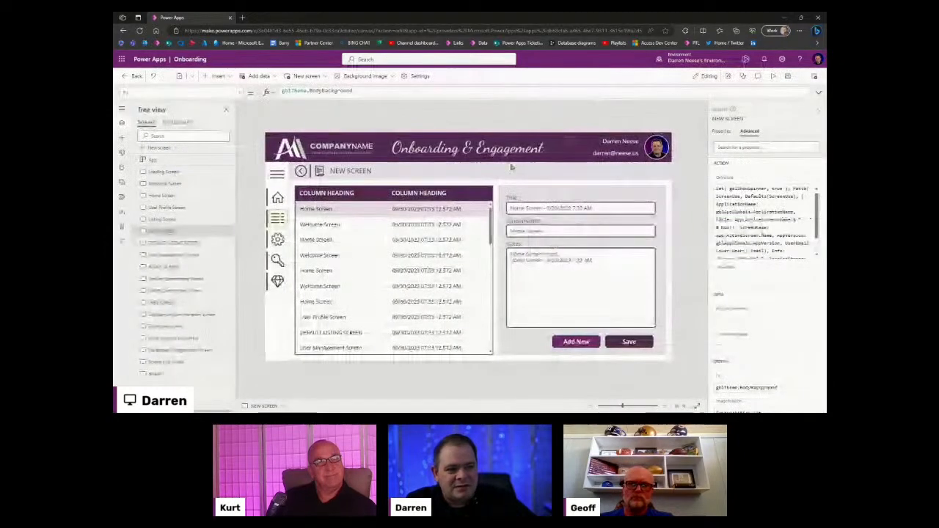
Step: View the Listing Screen, preview TABS SCREEN, and visit Application Administration through the app's expanded navigation before leaving the preview
{"action": "left_click", "coordinate": [178, 220]}
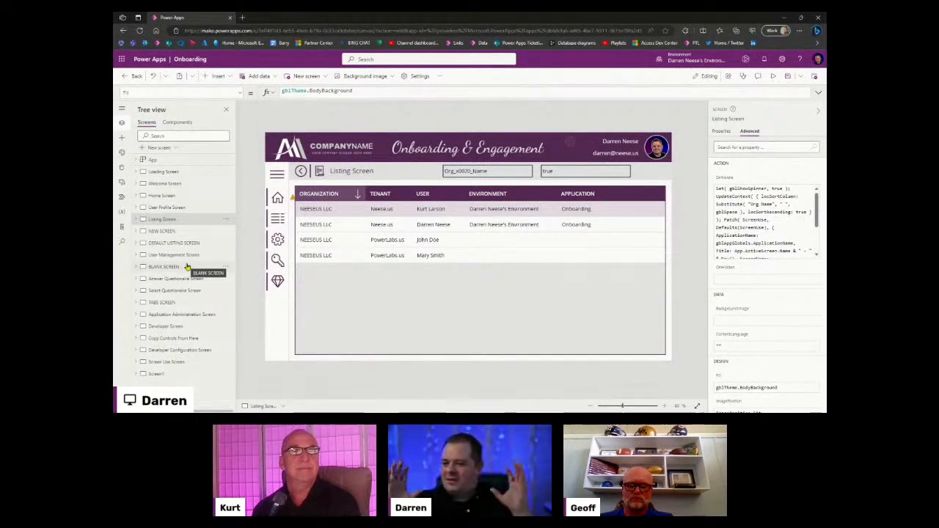
{"action": "left_click", "coordinate": [180, 303]}
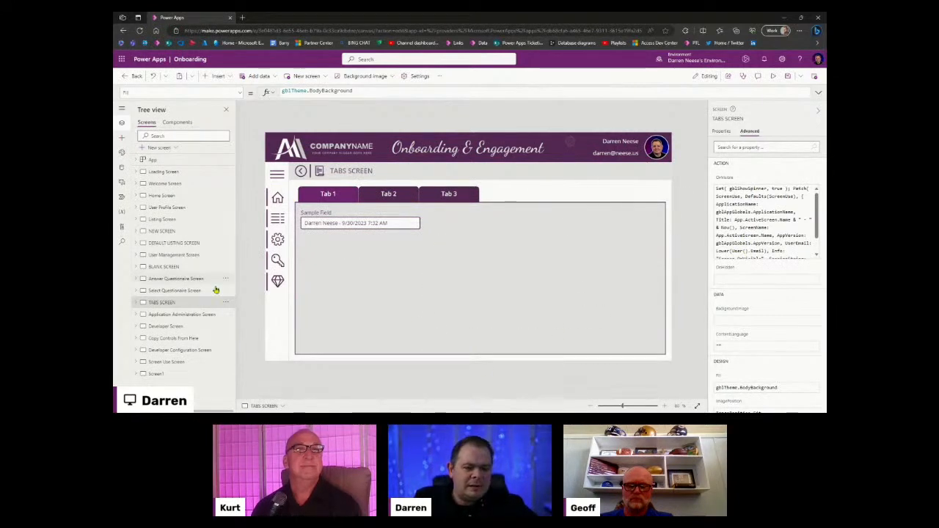
{"action": "left_click", "coordinate": [774, 76]}
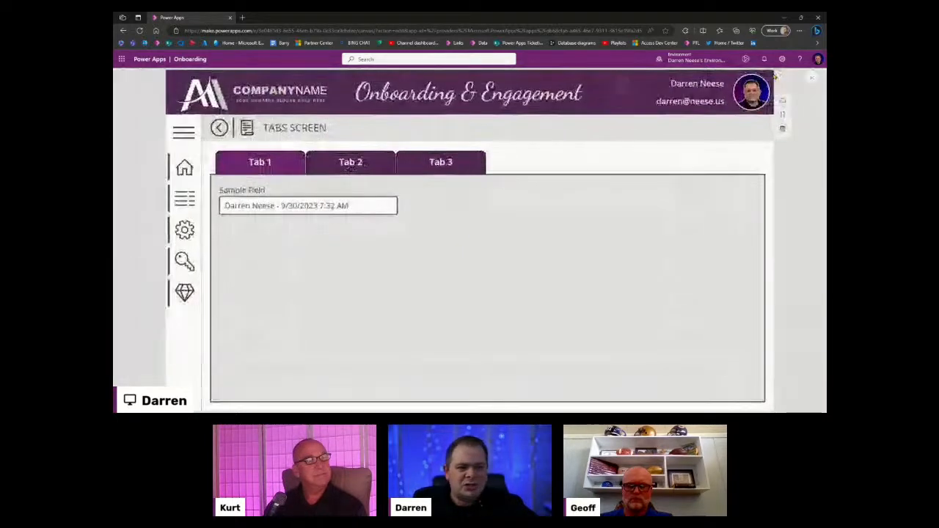
{"action": "left_click", "coordinate": [178, 138]}
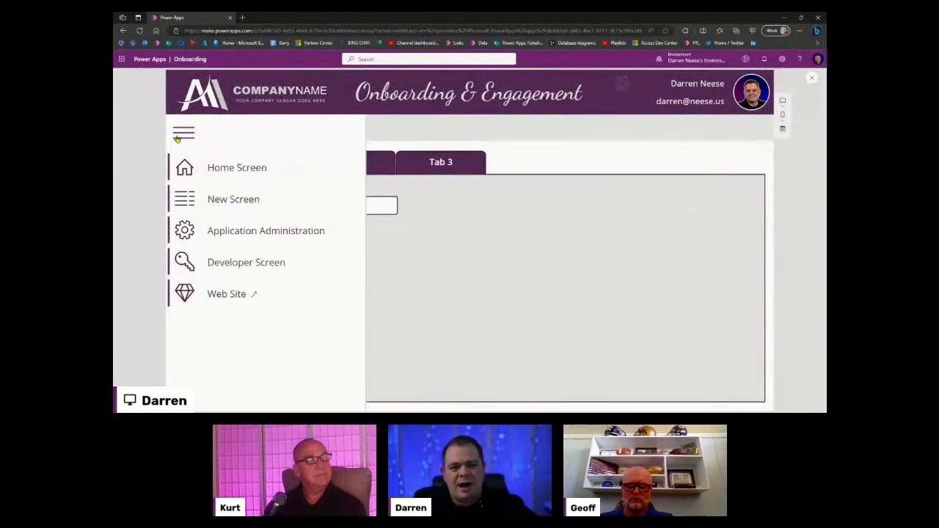
{"action": "left_click", "coordinate": [297, 234]}
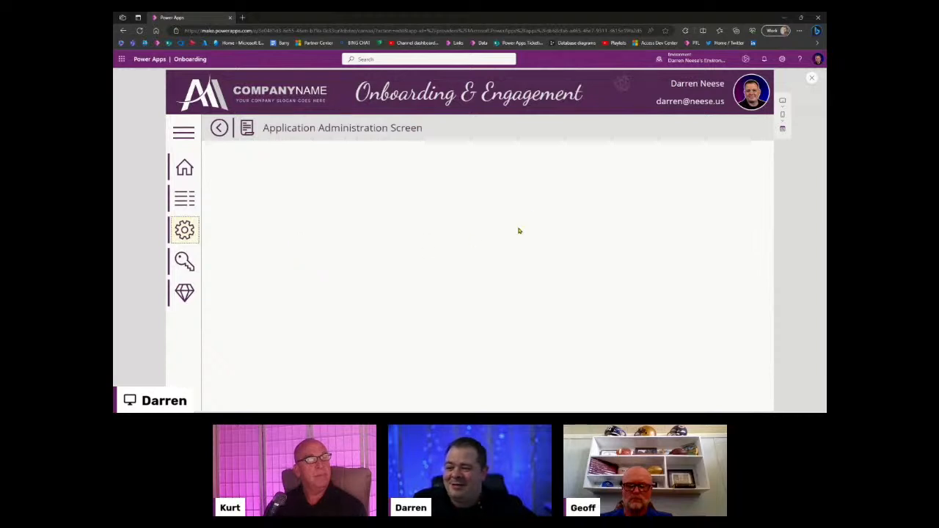
{"action": "left_click", "coordinate": [810, 80]}
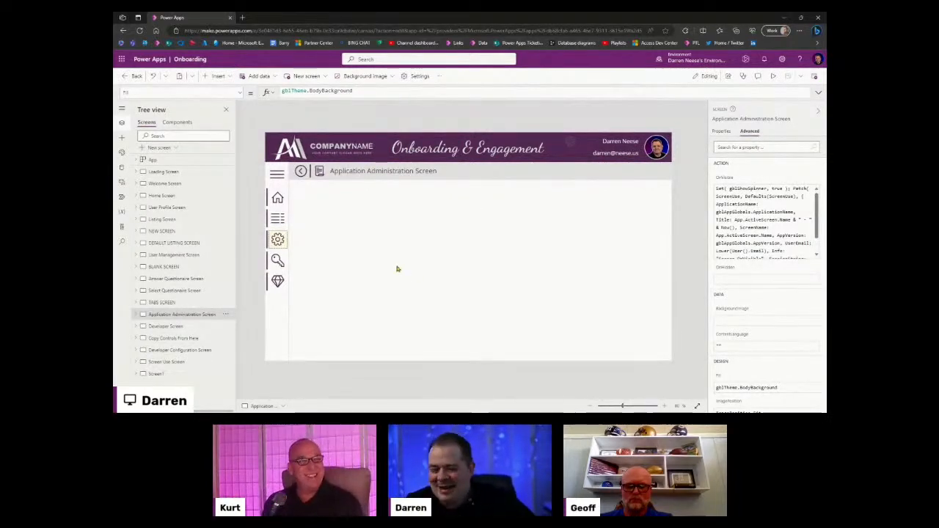
Step: Compare the layouts of BLANK SCREEN, DEFAULT LISTING SCREEN and NEW SCREEN
{"action": "left_click", "coordinate": [177, 269]}
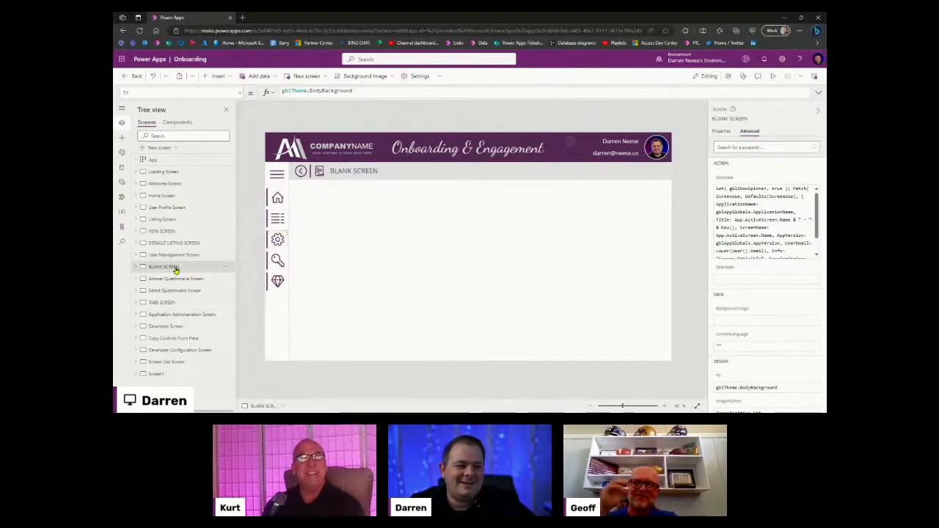
{"action": "left_click", "coordinate": [184, 243]}
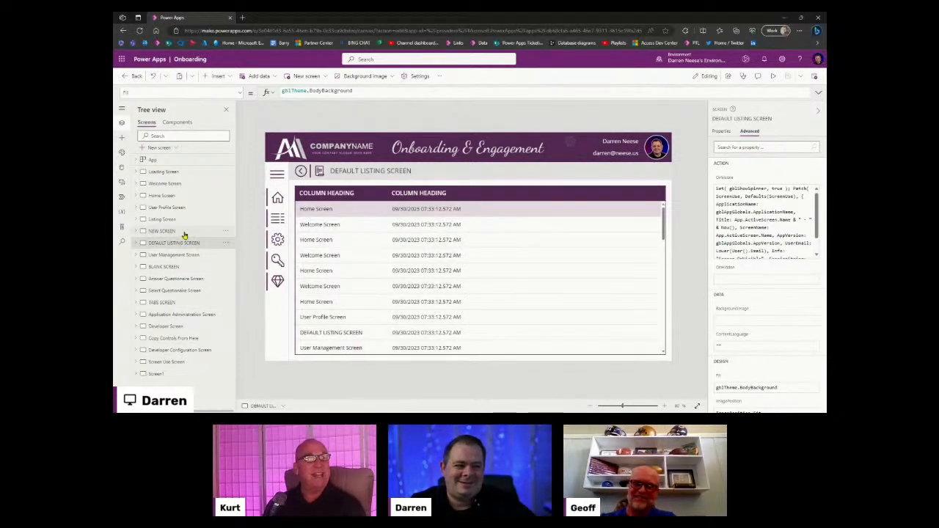
{"action": "left_click", "coordinate": [184, 232]}
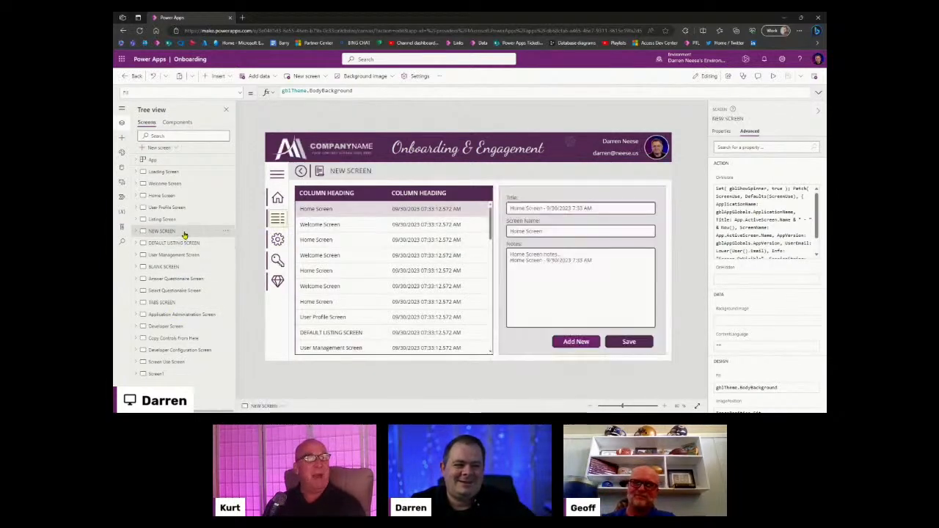
Step: Select the background rectangle behind the NEW SCREEN form, collapse that screen's controls, and go to the Application Administration Screen
{"action": "left_click", "coordinate": [664, 203]}
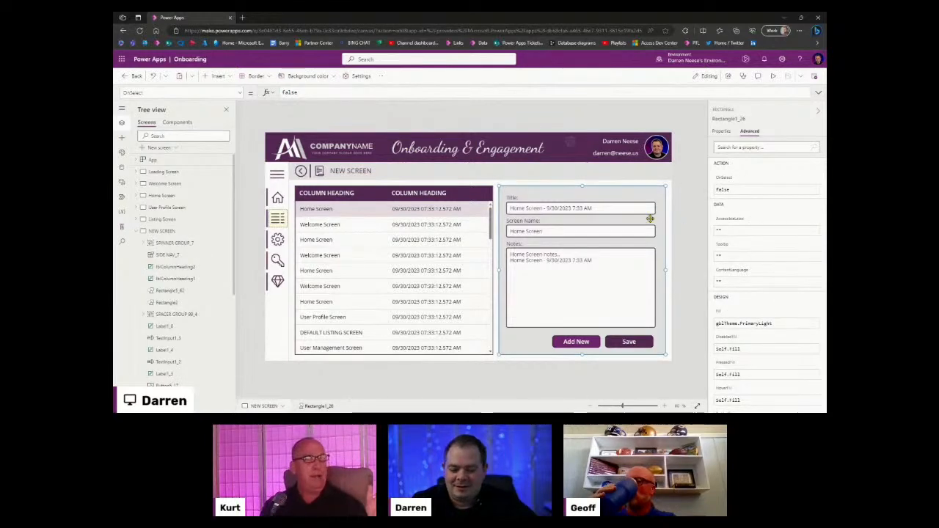
{"action": "left_click", "coordinate": [138, 232]}
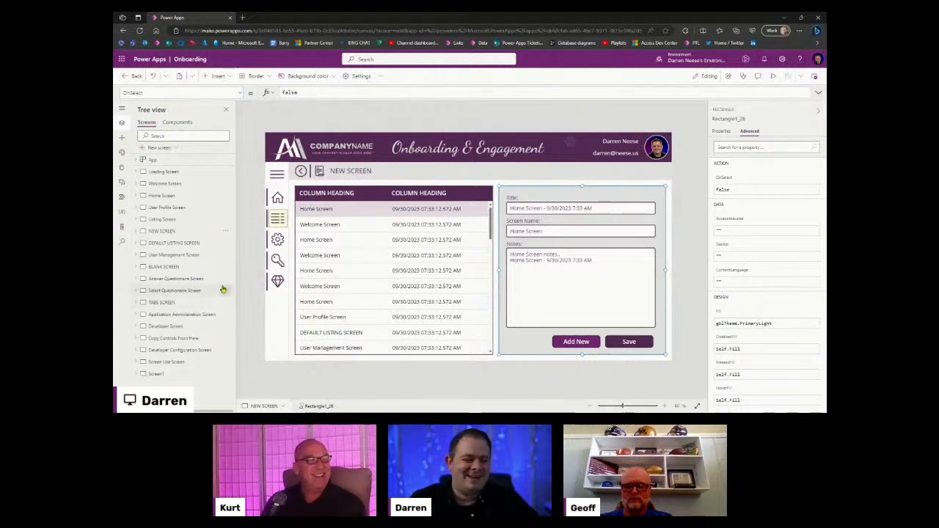
{"action": "left_click", "coordinate": [278, 242], "text": "alt"}
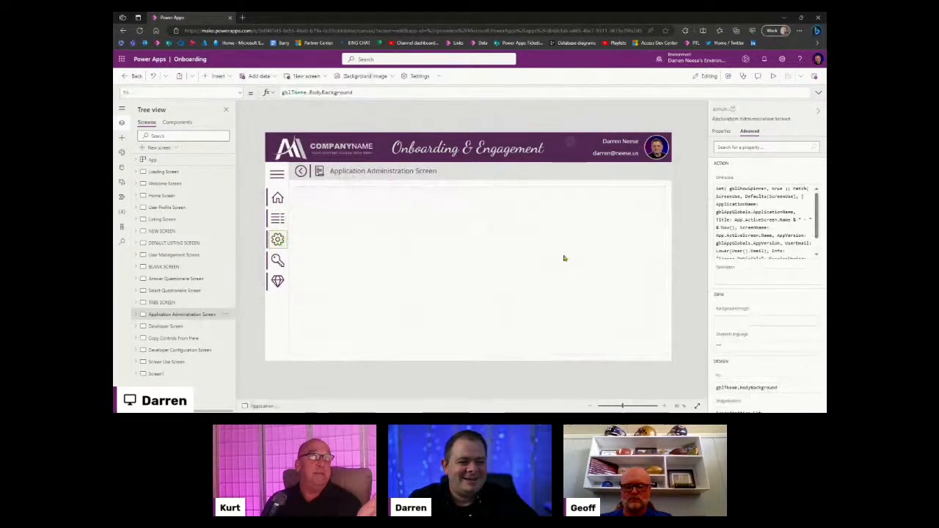
Step: Paste the copied background rectangle onto the Application Administration Screen and move it to the middle of the content area
{"action": "key", "text": "ctrl+v"}
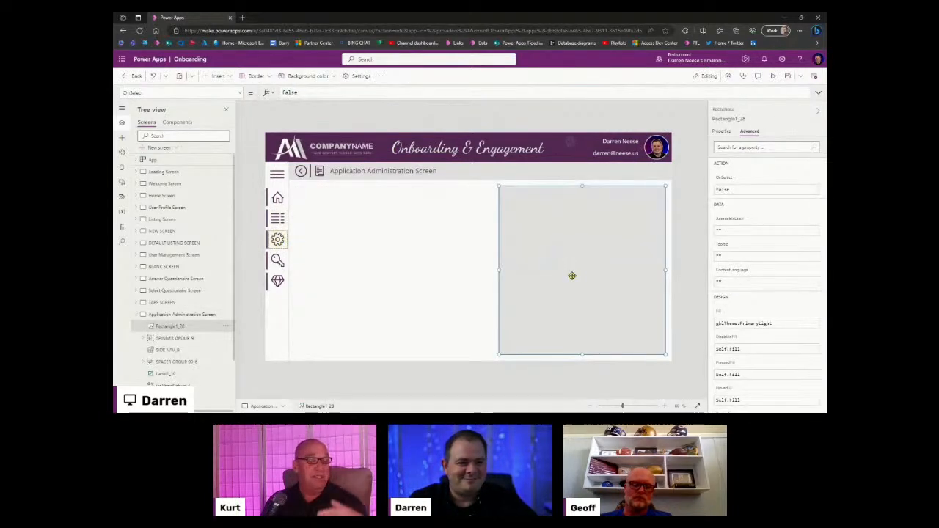
{"action": "left_click_drag", "start_coordinate": [573, 275], "coordinate": [464, 278]}
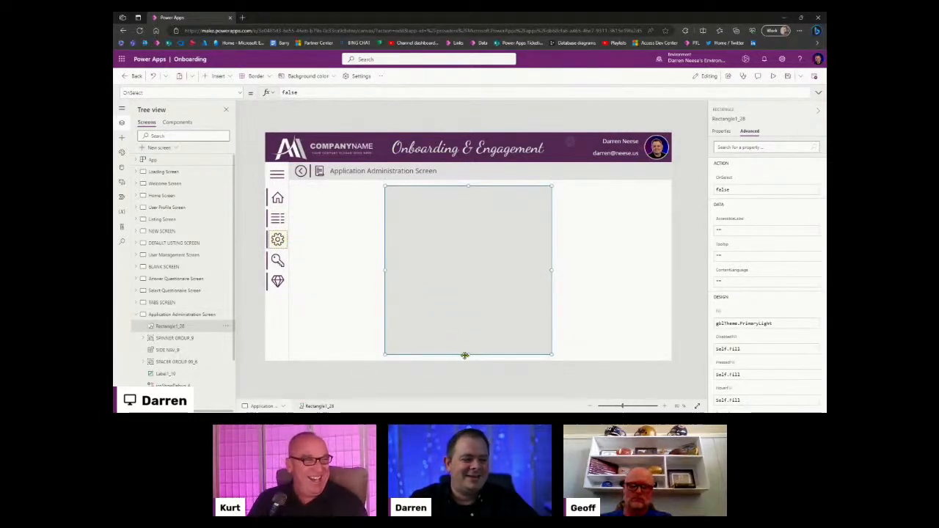
{"action": "left_click", "coordinate": [588, 254]}
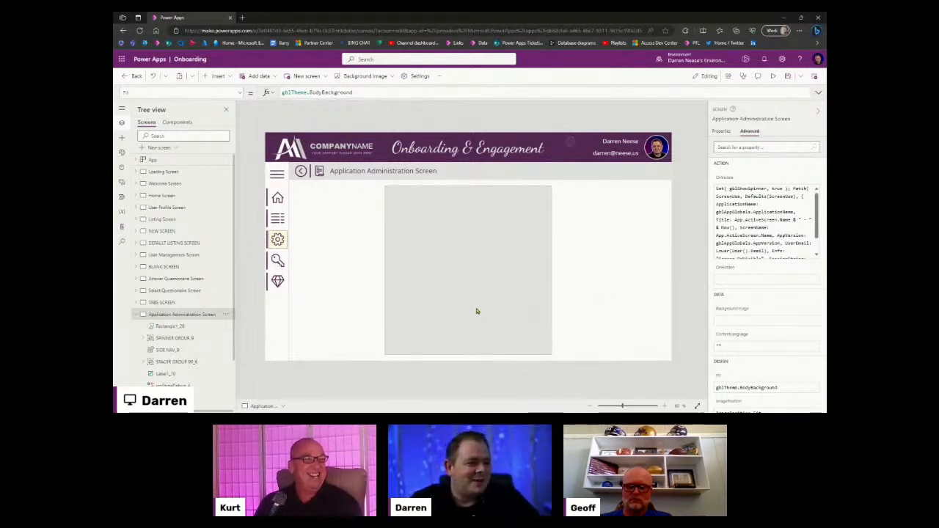
Step: Shrink the pasted rectangle's height and width into a small, nearly square panel centred in the content area, then deselect it
{"action": "left_click", "coordinate": [458, 220]}
{"action": "left_click_drag", "start_coordinate": [468, 186], "coordinate": [468, 217]}
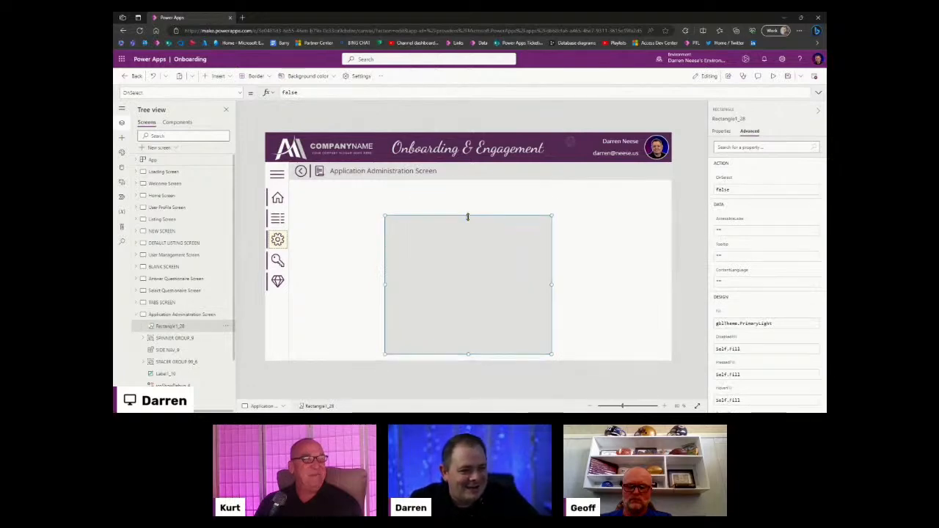
{"action": "left_click_drag", "start_coordinate": [468, 355], "coordinate": [467, 323]}
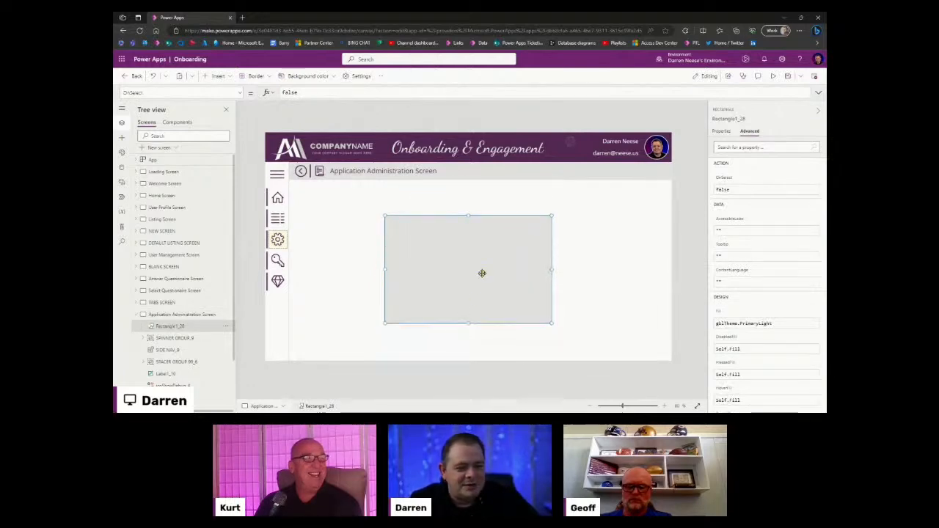
{"action": "left_click", "coordinate": [595, 268]}
{"action": "left_click", "coordinate": [548, 269]}
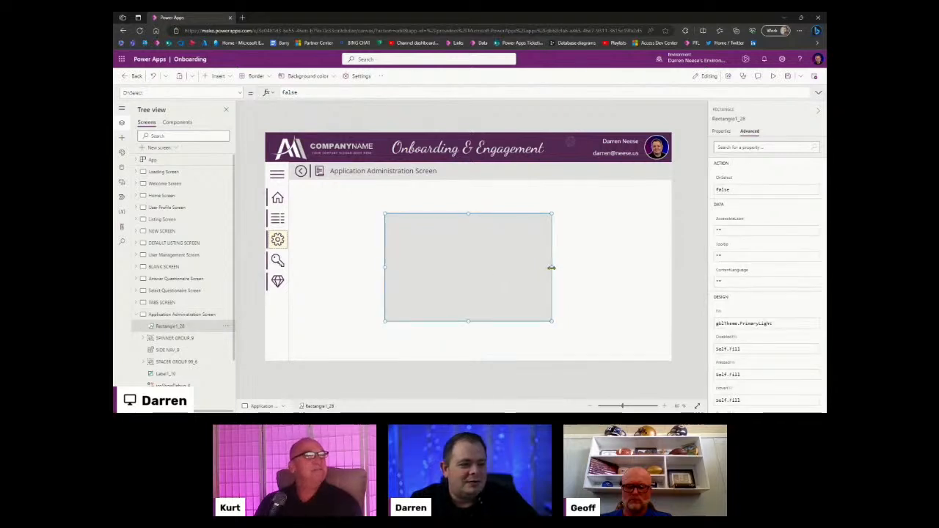
{"action": "left_click_drag", "start_coordinate": [551, 266], "coordinate": [468, 278]}
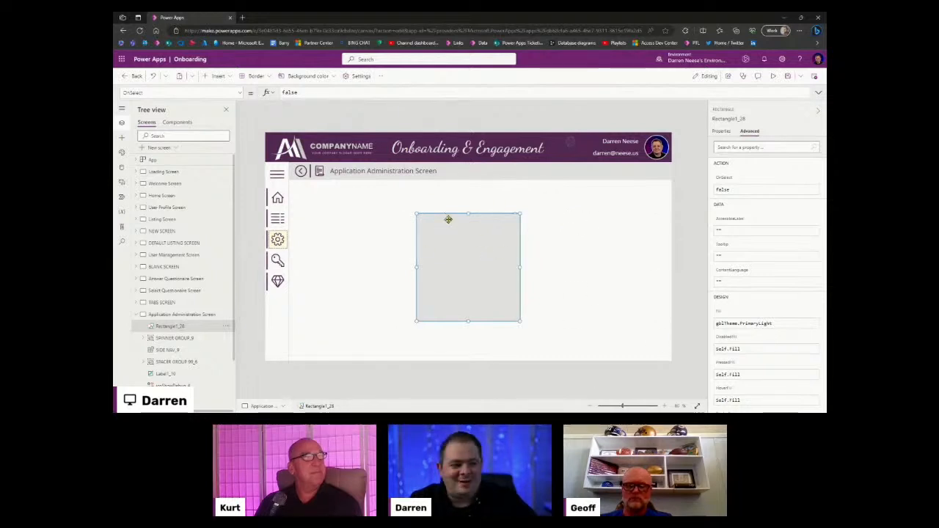
{"action": "left_click", "coordinate": [590, 255]}
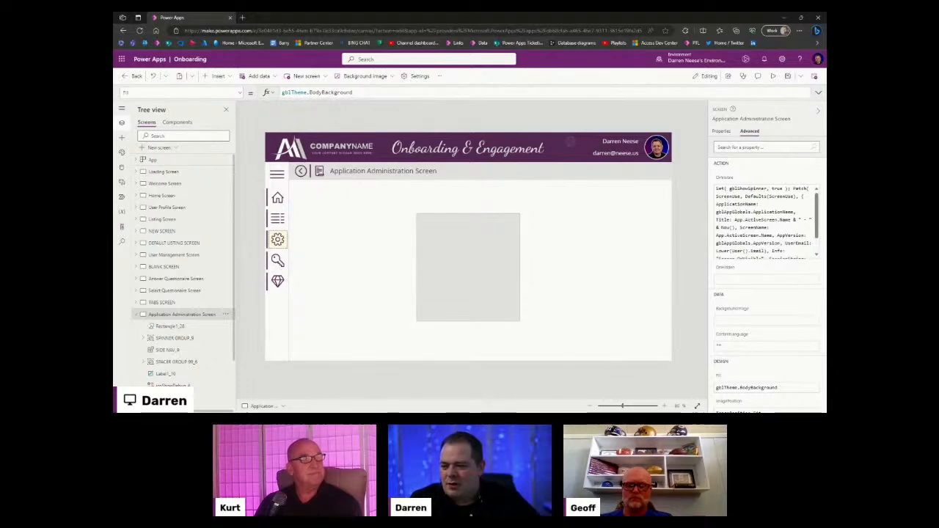
Step: Switch to MainDiagram in SQL Server Management Studio and examine the linked Organization, Tenant, Environment and Application tables by highlighting them together
{"action": "key", "text": "alt+Tab"}
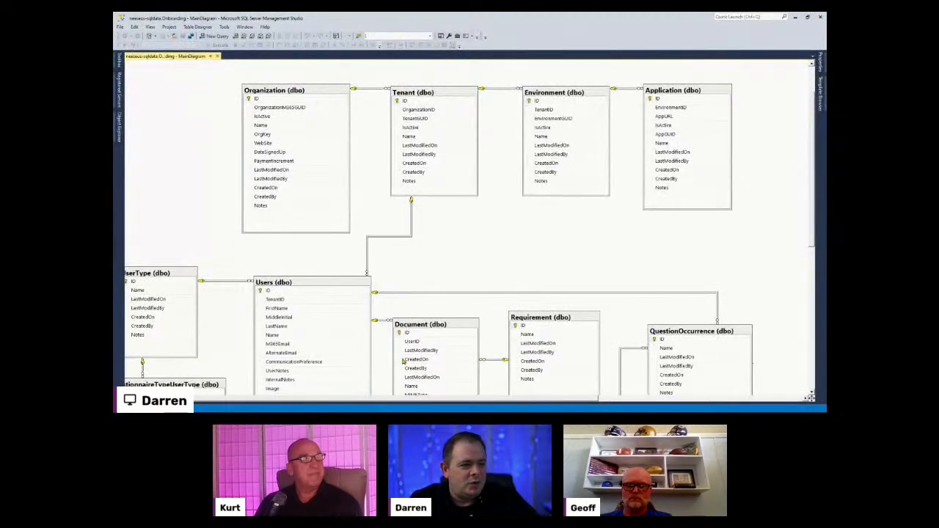
{"action": "scroll", "coordinate": [719, 266], "scroll_direction": "down", "scroll_amount": 1}
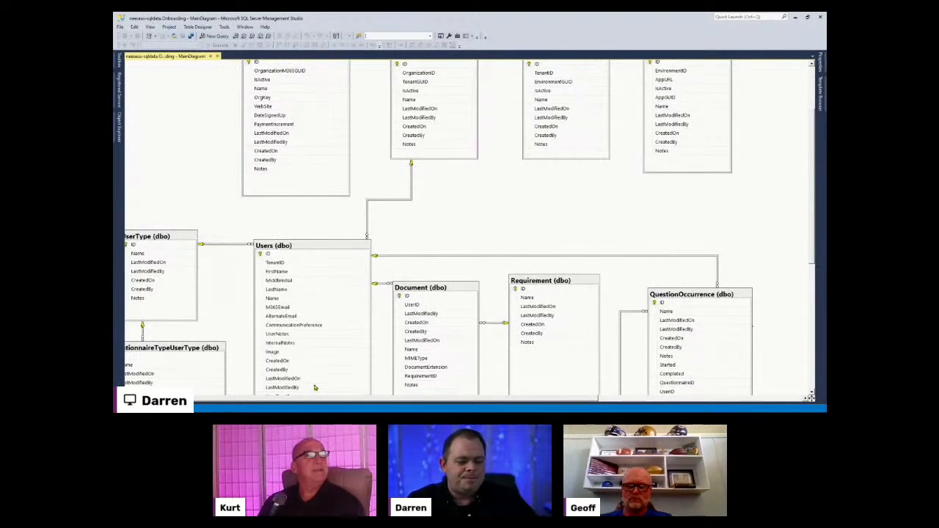
{"action": "scroll", "coordinate": [314, 387], "scroll_direction": "down", "scroll_amount": 1}
{"action": "scroll", "coordinate": [328, 322], "scroll_direction": "up", "scroll_amount": 3}
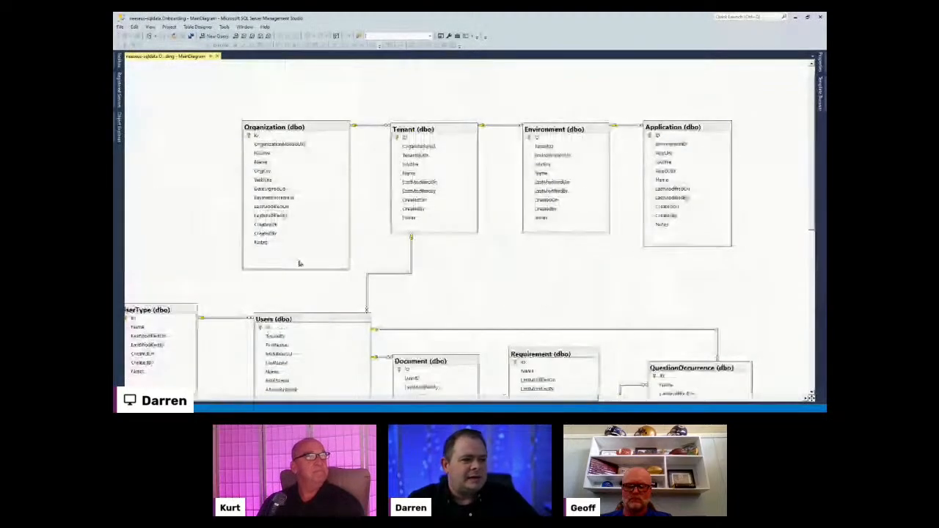
{"action": "left_click_drag", "start_coordinate": [185, 91], "coordinate": [764, 289]}
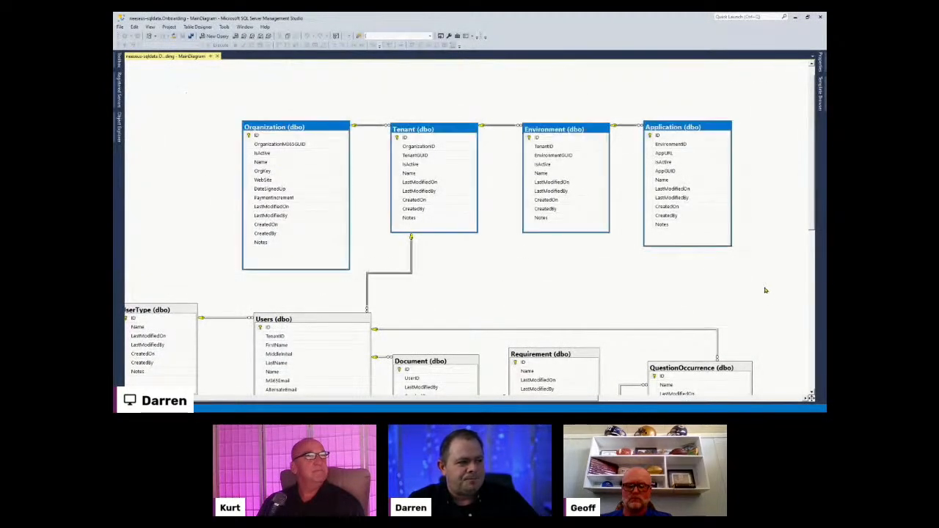
{"action": "left_click", "coordinate": [620, 271]}
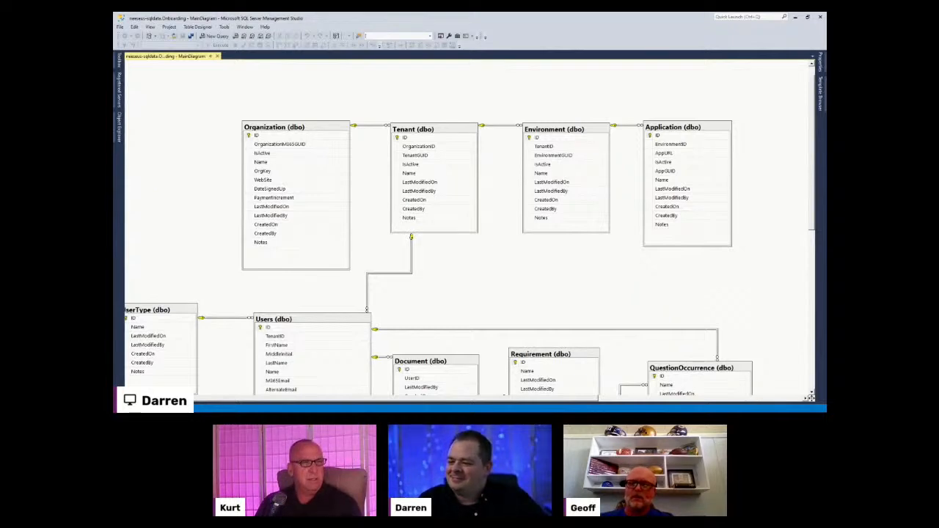
Step: Switch to Obsidian and create a new note titled CRUD in the Power Apps folder
{"action": "key", "text": "alt+Tab"}
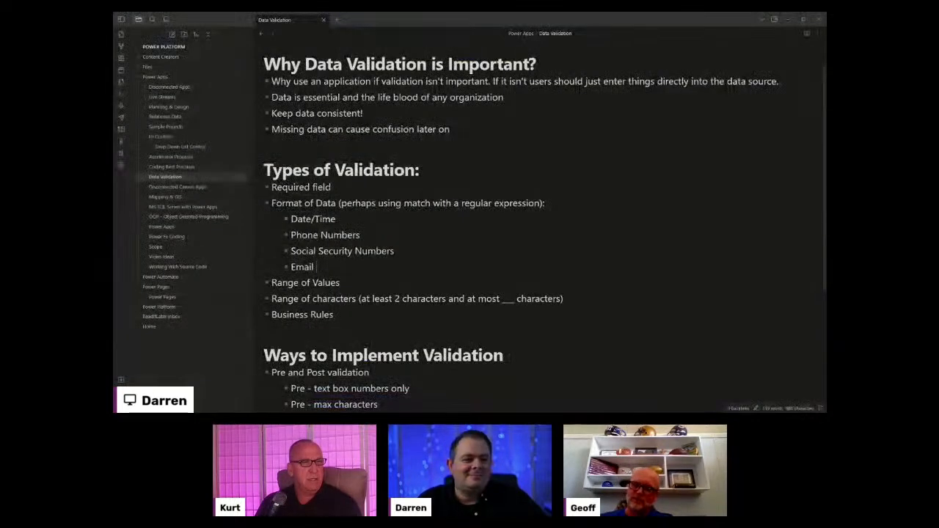
{"action": "right_click", "coordinate": [160, 77]}
{"action": "left_click", "coordinate": [182, 86]}
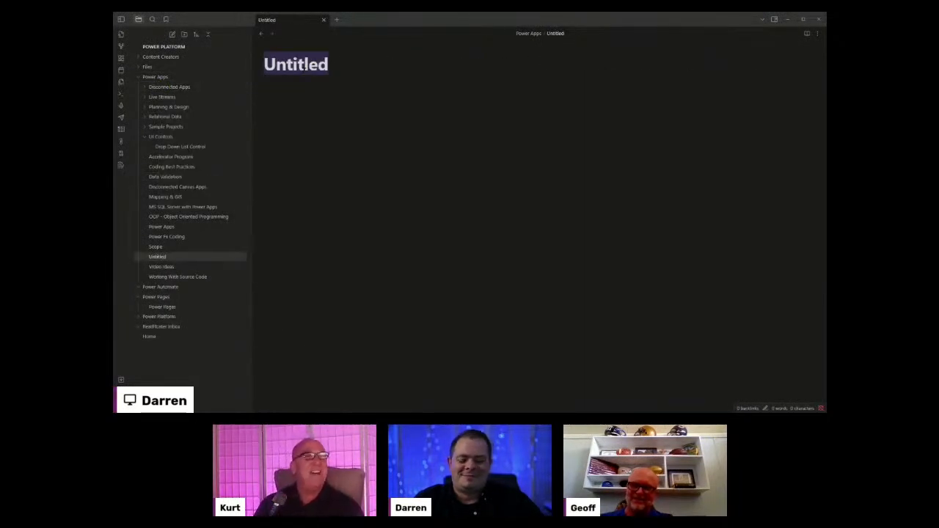
{"action": "type", "text": "CRUD"}
{"action": "key", "text": "Return"}
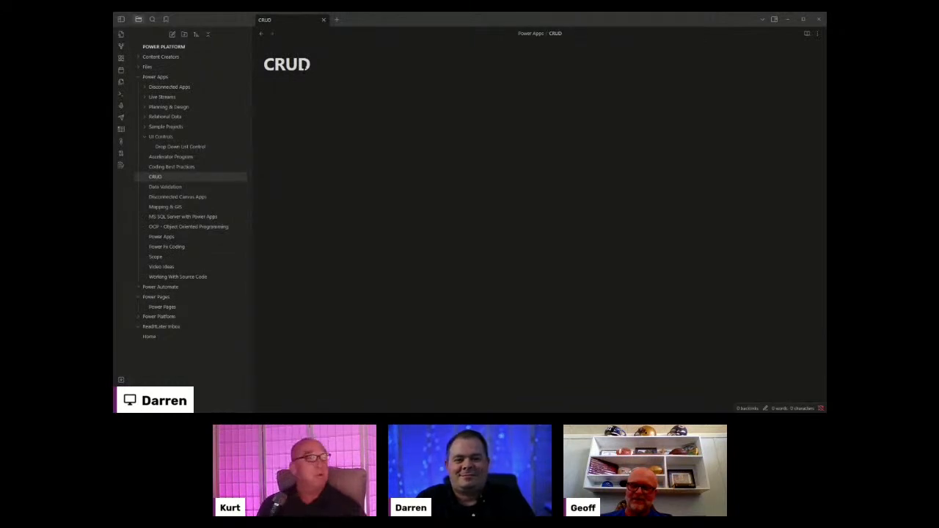
Step: Write a bulleted list in the CRUD note with the items Create, Read, Update and Delete
{"action": "type", "text": "- C"}
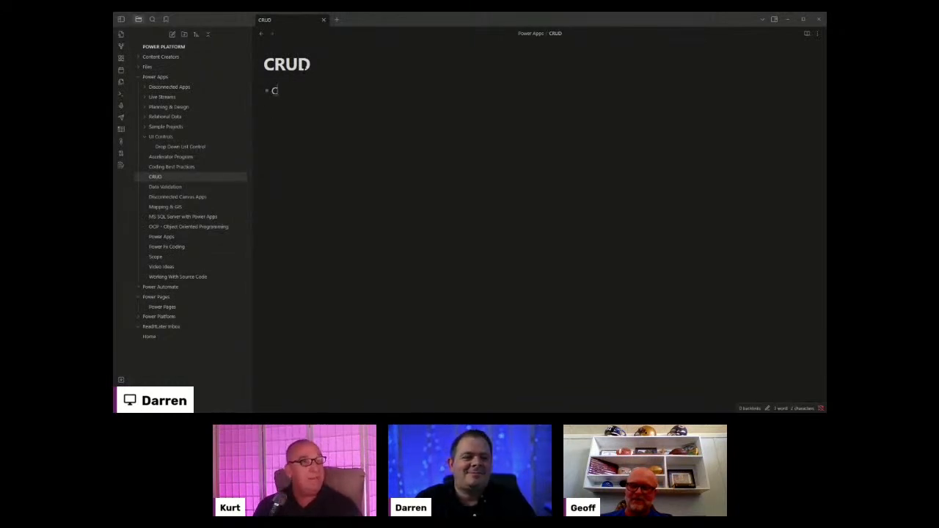
{"action": "type", "text": "reate"}
{"action": "key", "text": "Return"}
{"action": "type", "text": "Red"}
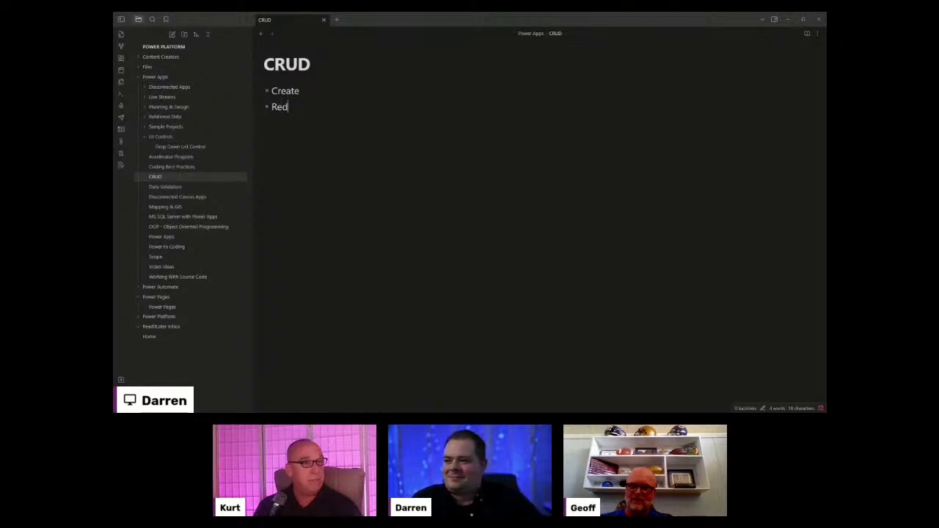
{"action": "scroll", "coordinate": [540, 220], "scroll_direction": "up", "scroll_amount": 4}
{"action": "key", "text": "Left"}
{"action": "type", "text": "a"}
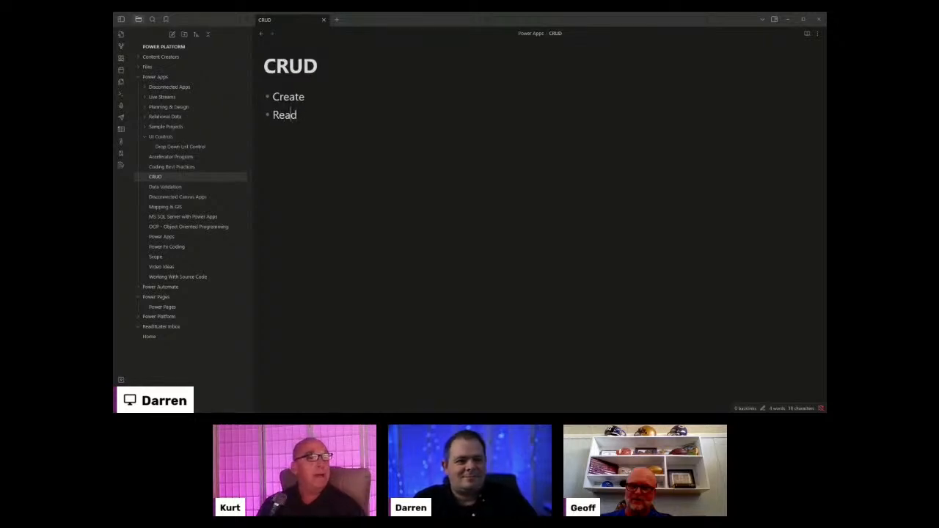
{"action": "key", "text": "End"}
{"action": "type", "text": "Update"}
{"action": "key", "text": "Return"}
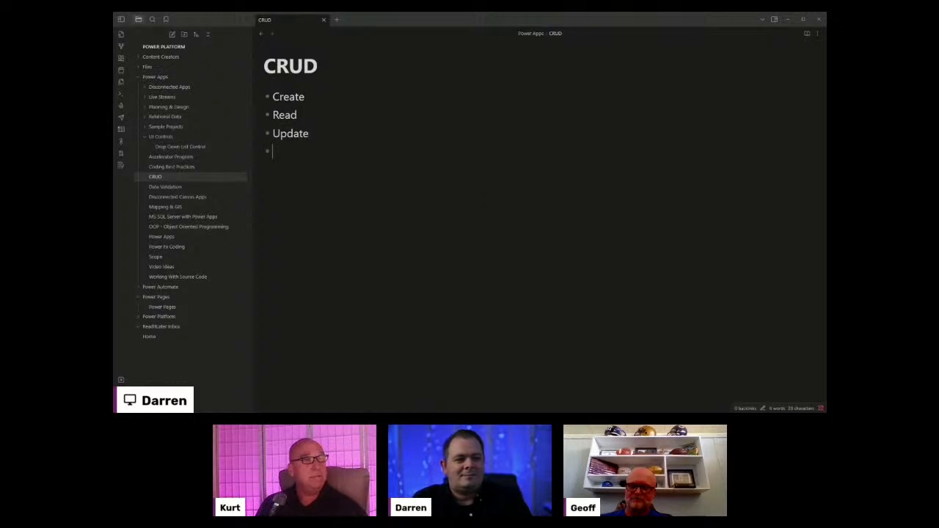
{"action": "type", "text": "Delete"}
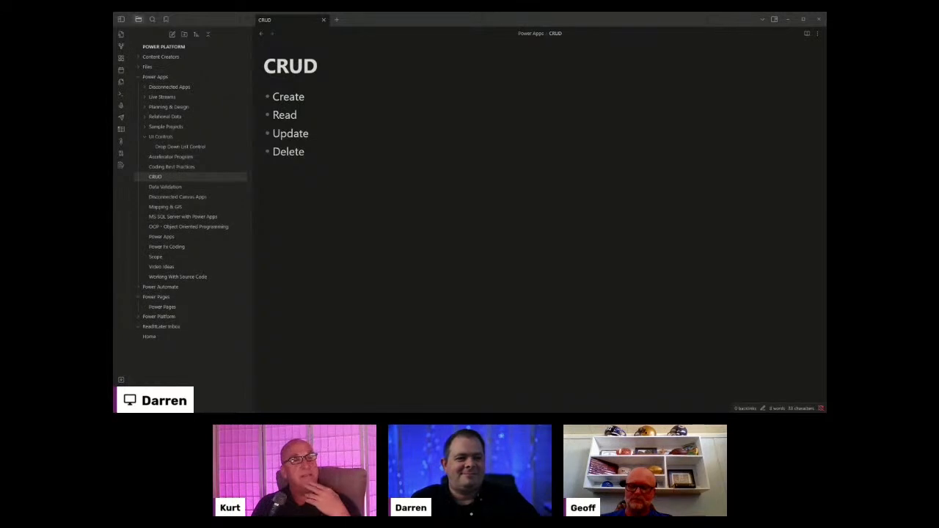
Step: Insert the line "# Acronym CRUD" above the bulleted list, with a blank line before it and no bullet
{"action": "key", "text": "Return"}
{"action": "key", "text": "Return"}
{"action": "key", "text": "Up"}
{"action": "key", "text": "Up"}
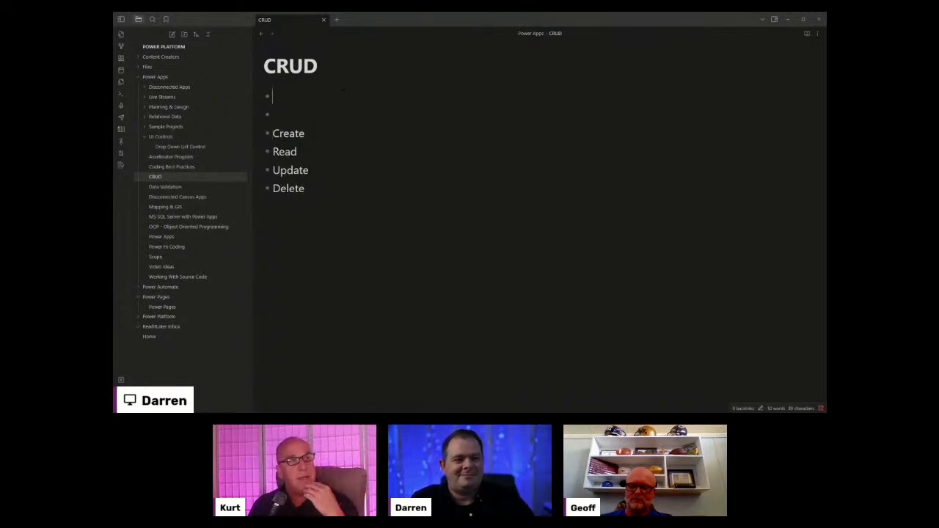
{"action": "key", "text": "BackSpace"}
{"action": "key", "text": "Delete"}
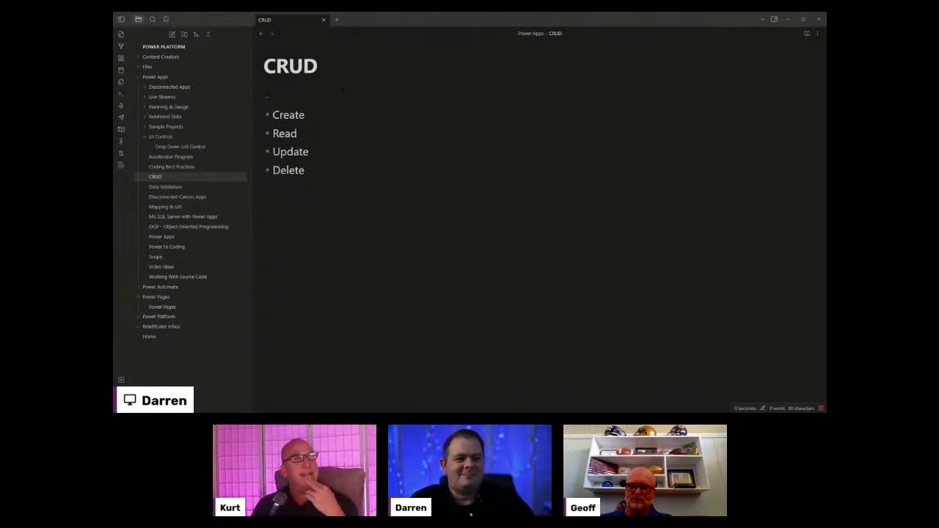
{"action": "key", "text": "Return"}
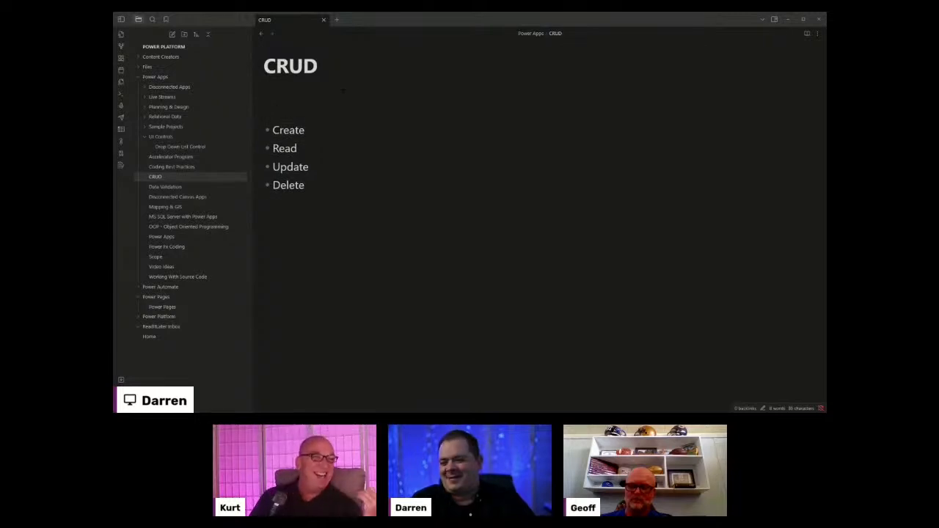
{"action": "type", "text": "# "}
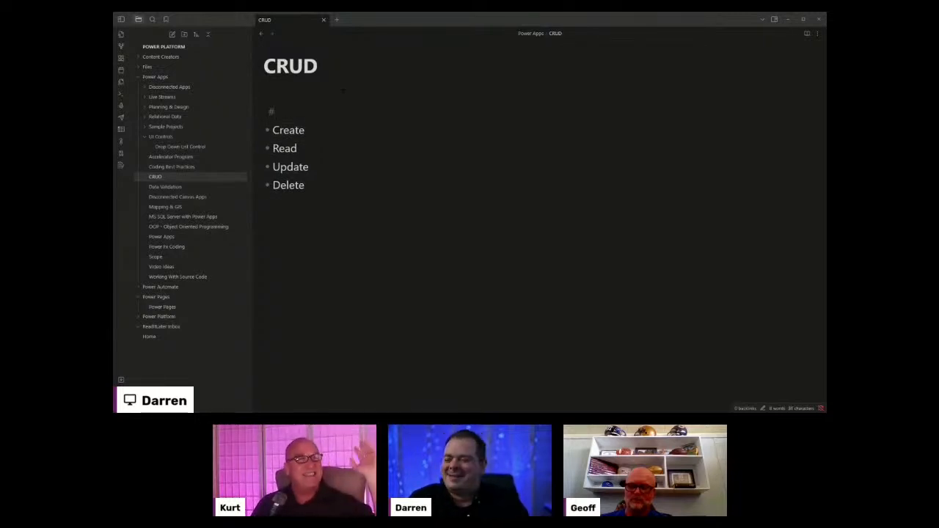
{"action": "type", "text": "Acronym"}
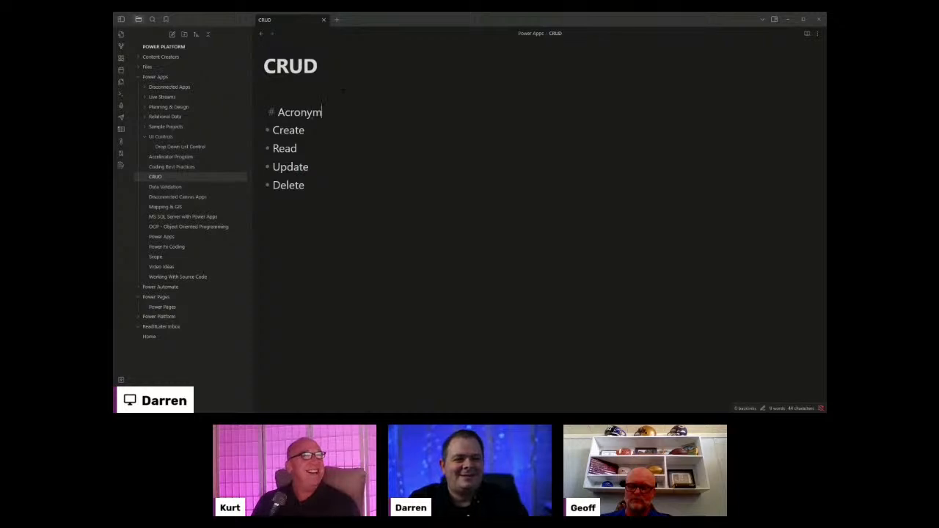
{"action": "type", "text": " CR"}
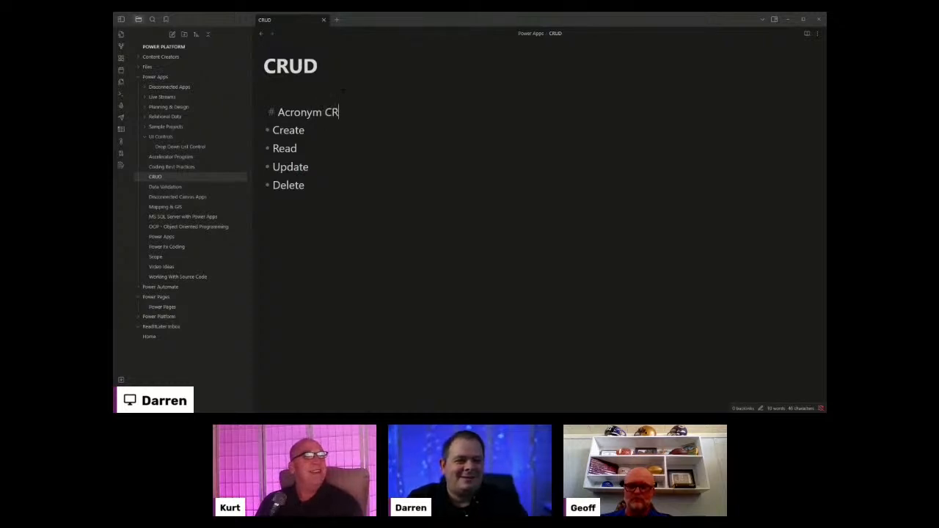
{"action": "type", "text": "E"}
{"action": "key", "text": "BackSpace"}
{"action": "type", "text": "UD"}
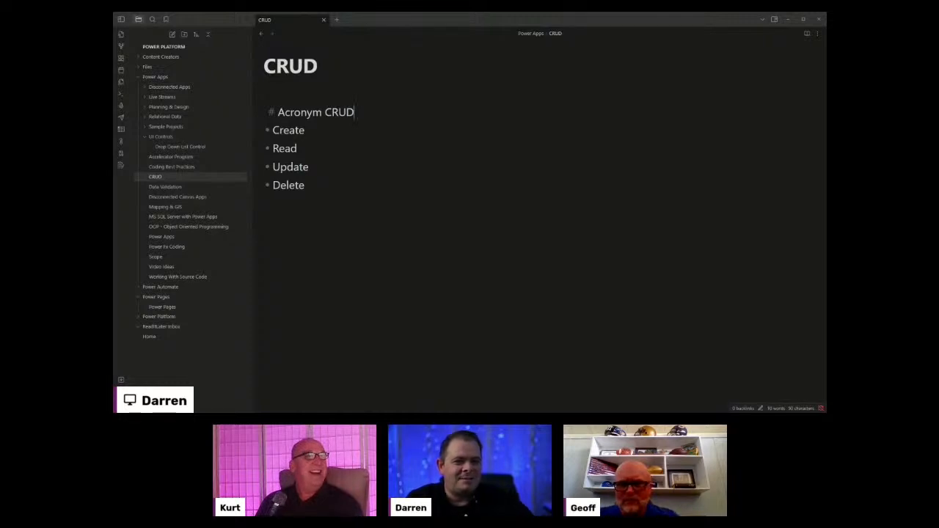
Step: Add a blank line below the Delete item and select the word Acronym in the line above the list
{"action": "left_click", "coordinate": [304, 185]}
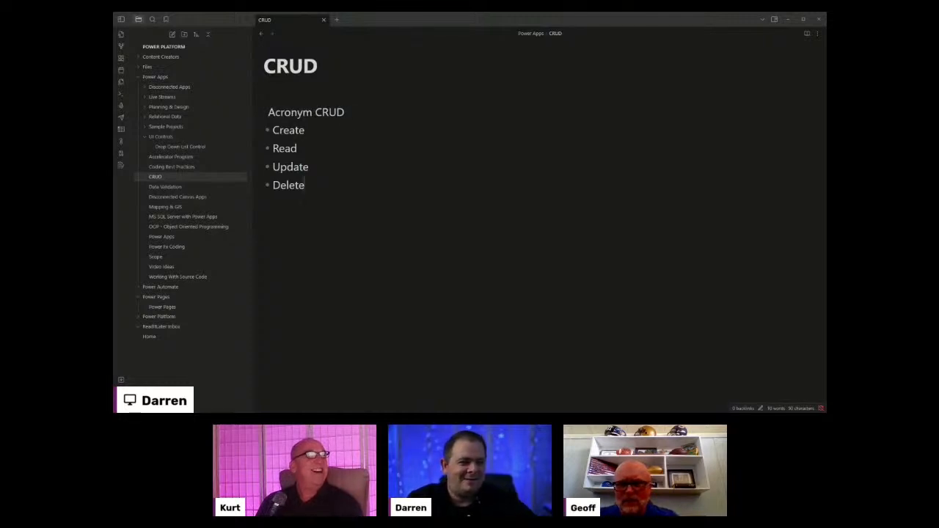
{"action": "left_click", "coordinate": [354, 111]}
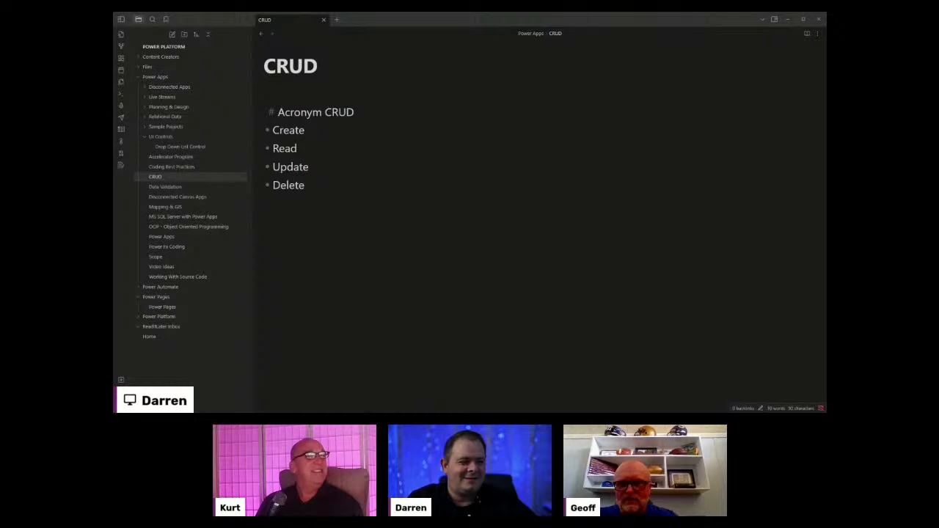
{"action": "left_click", "coordinate": [264, 94]}
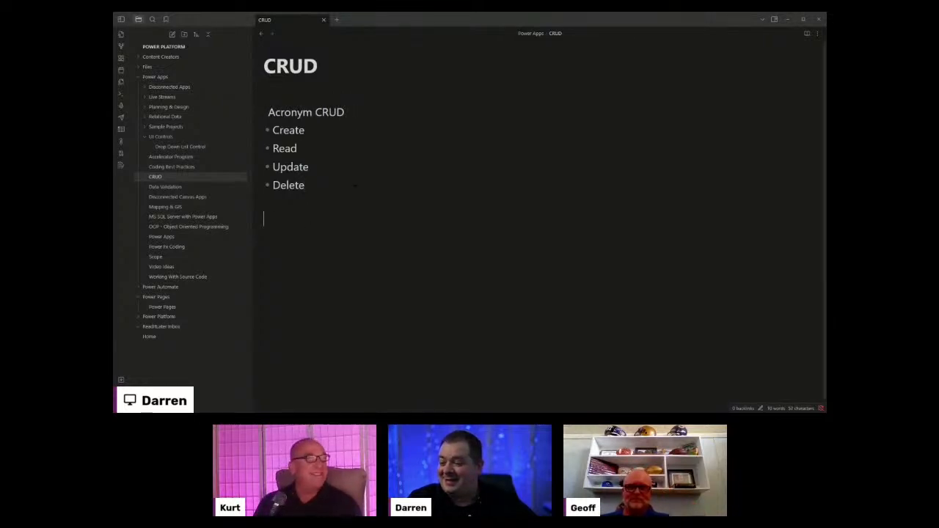
{"action": "double_click", "coordinate": [299, 113]}
{"action": "left_click", "coordinate": [314, 112]}
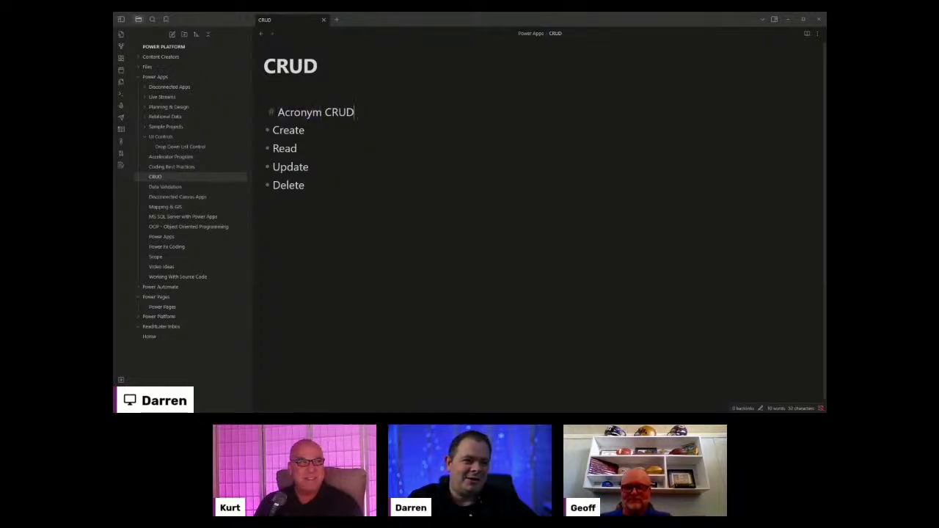
{"action": "left_click", "coordinate": [265, 216]}
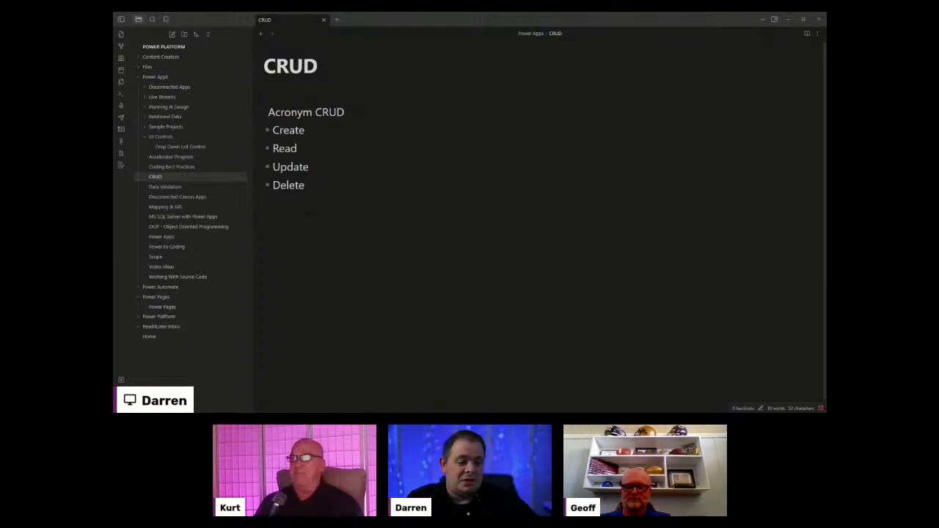
{"action": "key", "text": "Up"}
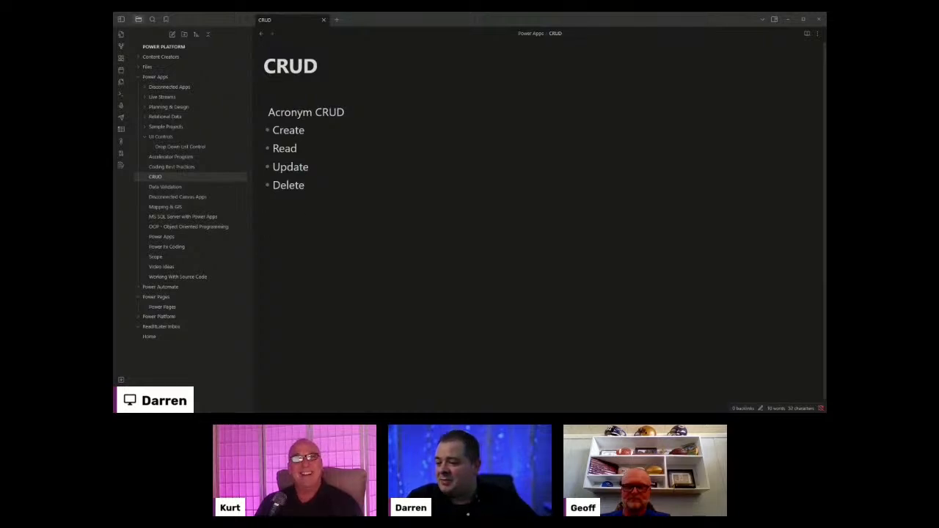
{"action": "double_click", "coordinate": [295, 113]}
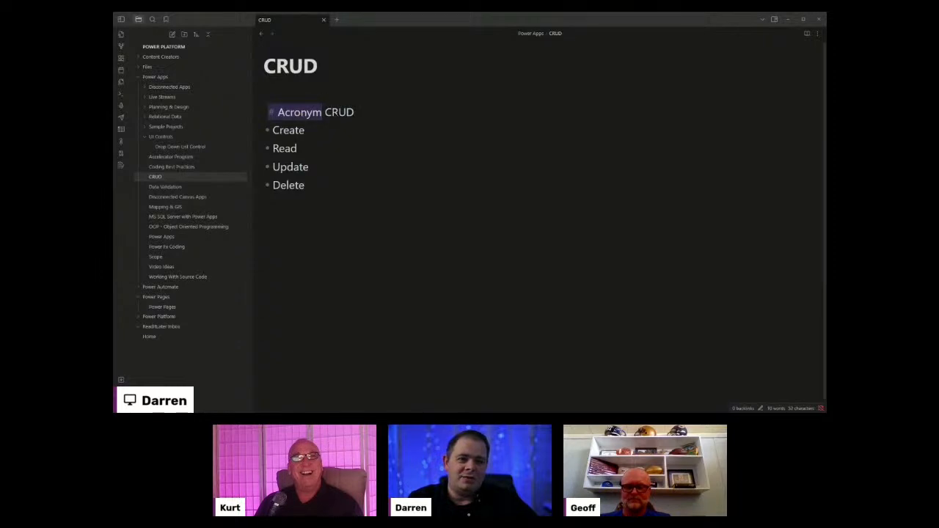
Step: Deselect the word Acronym and place the text cursor on the blank line below the Delete item
{"action": "left_click", "coordinate": [337, 112]}
{"action": "key", "text": "End"}
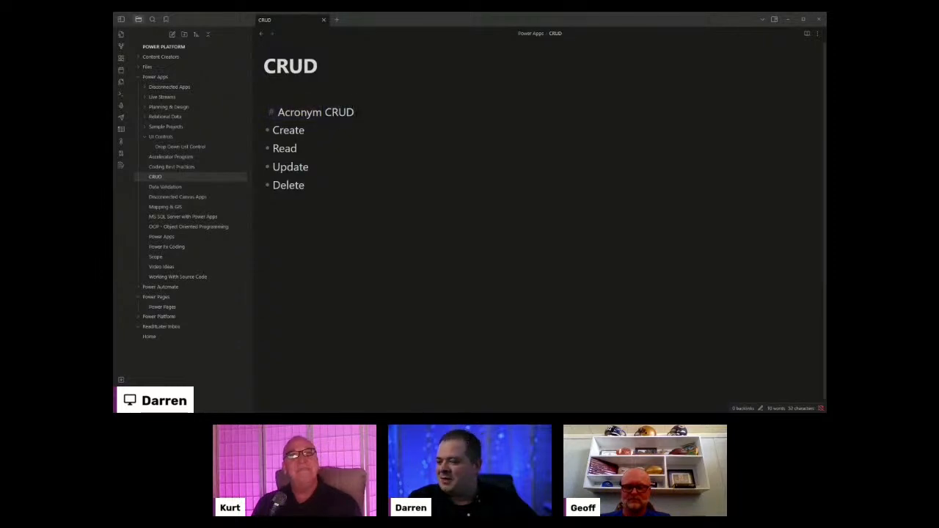
{"action": "key", "text": "Down"}
{"action": "key", "text": "Down"}
{"action": "key", "text": "Down"}
{"action": "key", "text": "Down"}
{"action": "key", "text": "Down"}
{"action": "key", "text": "Down"}
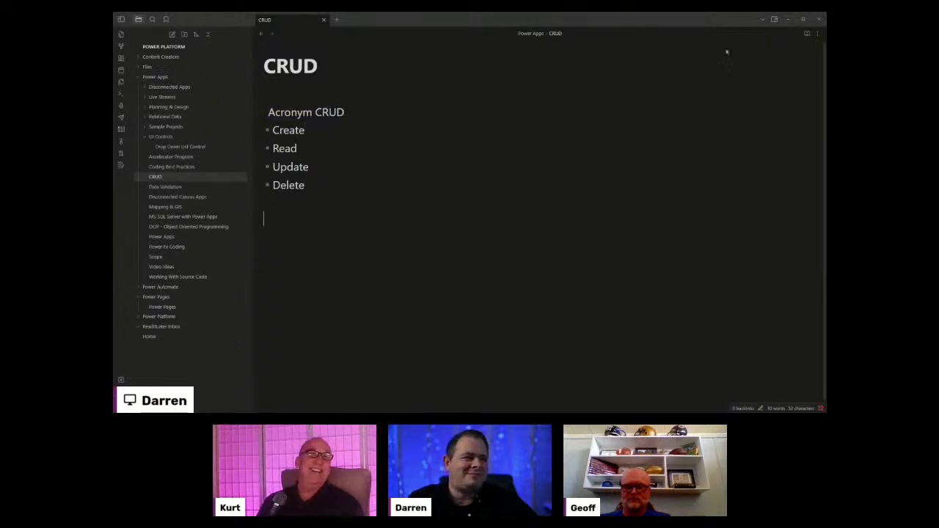
Step: Switch to the Onboarding MainDiagram in SQL Server Management Studio and review the Organization, Tenant, Environment, Application, Users and Document tables
{"action": "left_click", "coordinate": [789, 19]}
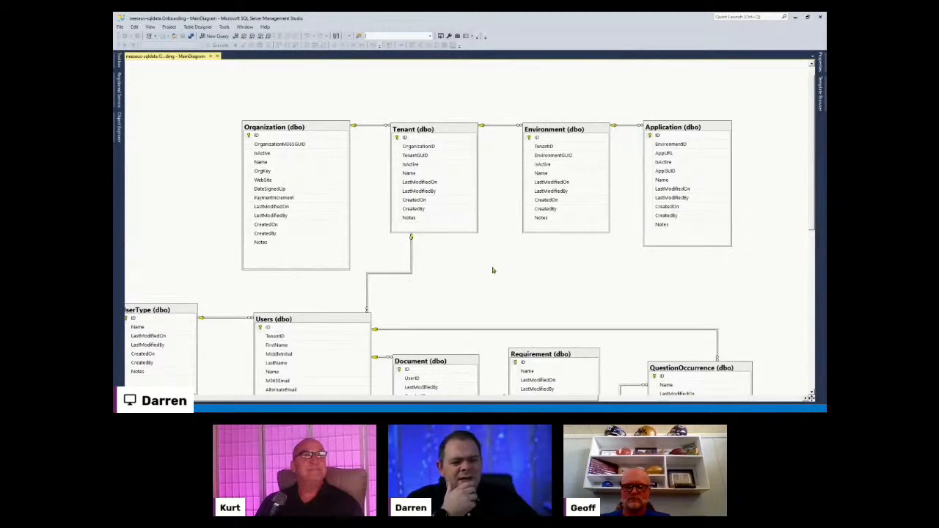
{"action": "scroll", "coordinate": [492, 273], "scroll_direction": "down", "scroll_amount": 1}
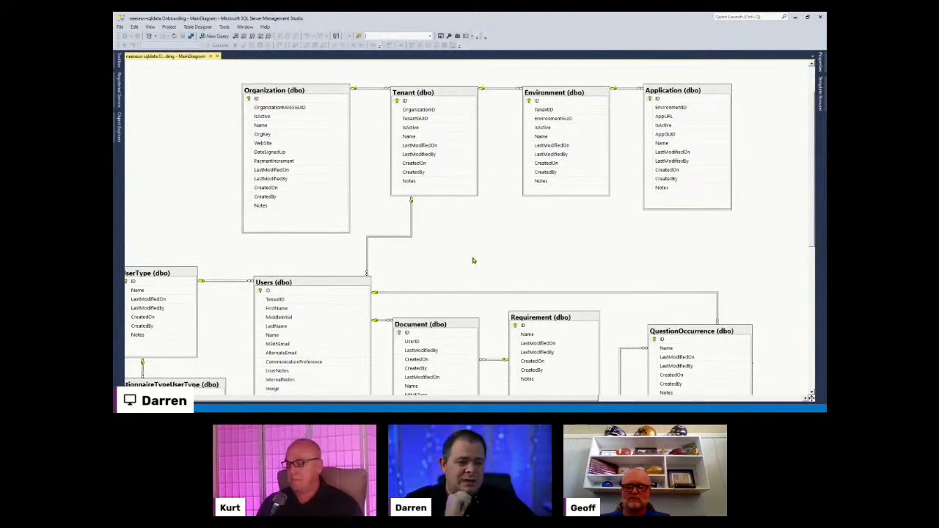
{"action": "scroll", "coordinate": [473, 261], "scroll_direction": "down", "scroll_amount": 1}
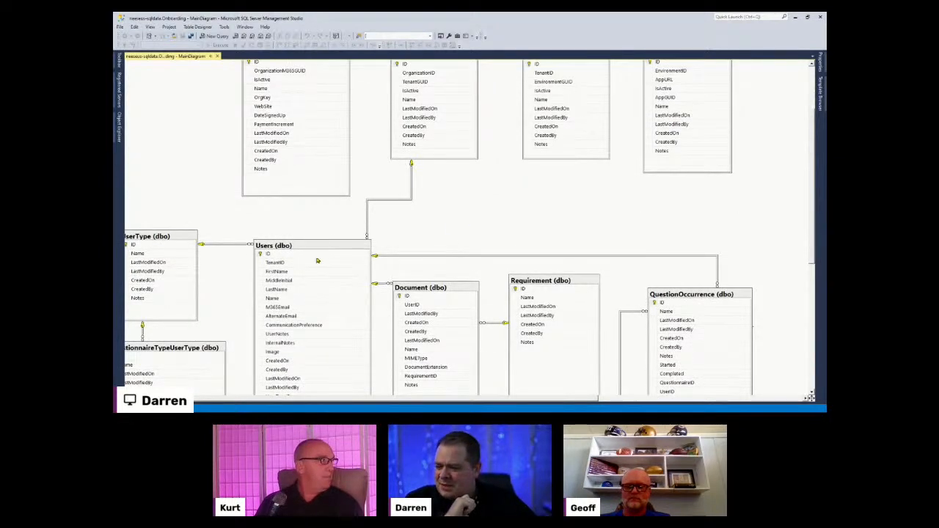
{"action": "scroll", "coordinate": [478, 226], "scroll_direction": "down", "scroll_amount": 2}
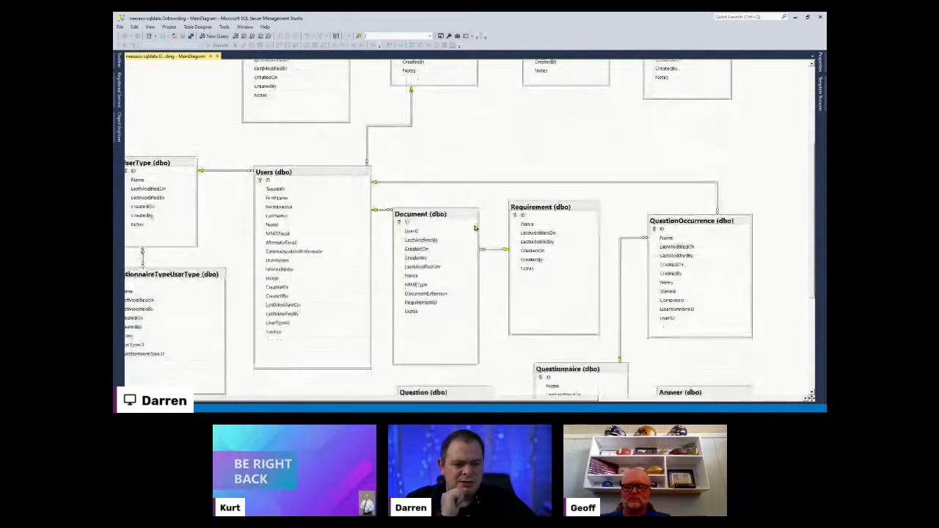
{"action": "scroll", "coordinate": [481, 222], "scroll_direction": "up", "scroll_amount": 2}
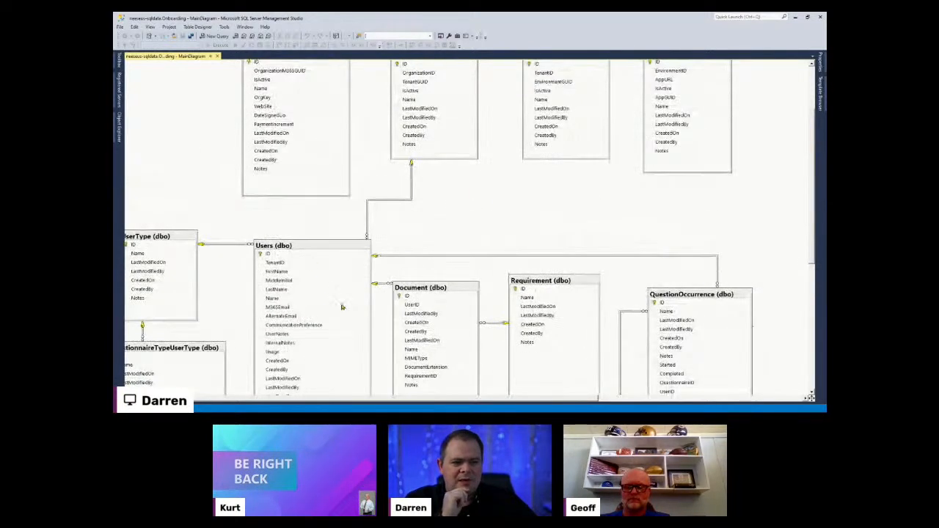
{"action": "scroll", "coordinate": [355, 303], "scroll_direction": "up", "scroll_amount": 2}
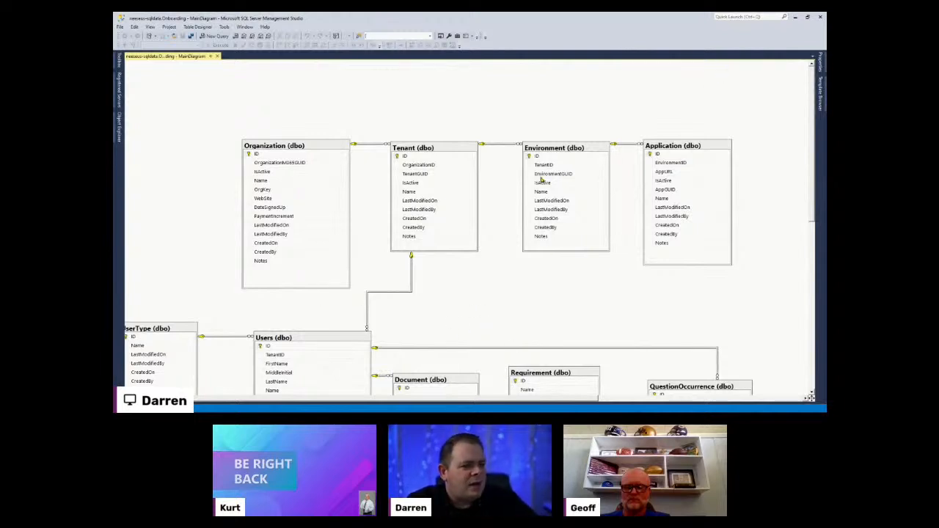
{"action": "scroll", "coordinate": [315, 325], "scroll_direction": "down", "scroll_amount": 4}
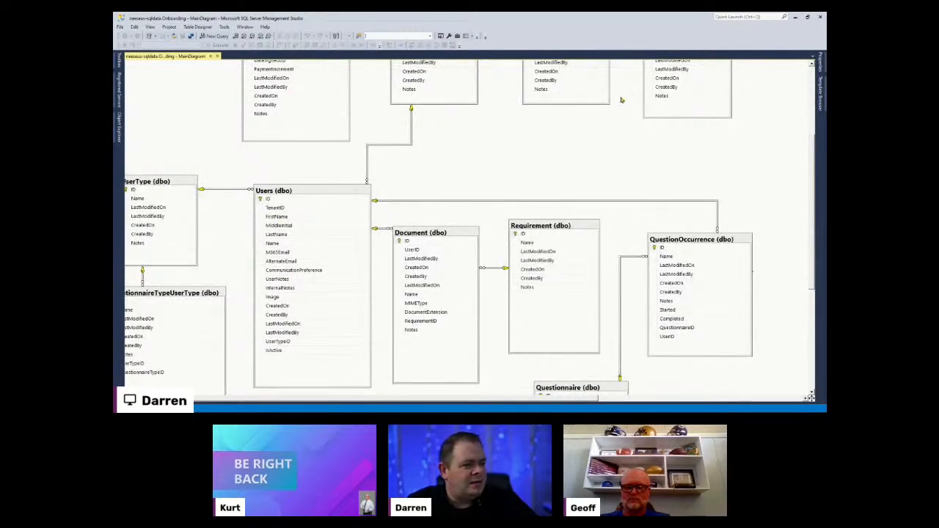
Step: Switch to Power Apps, view the Home and Welcome screens, and follow the Welcome Screen's Go to Dashboard link
{"action": "left_click", "coordinate": [795, 20]}
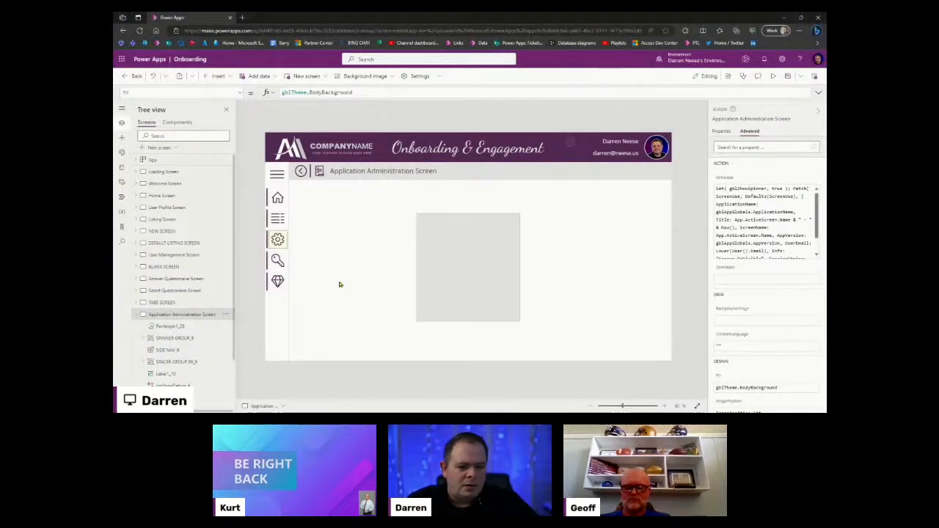
{"action": "left_click", "coordinate": [182, 210]}
{"action": "left_click", "coordinate": [182, 196]}
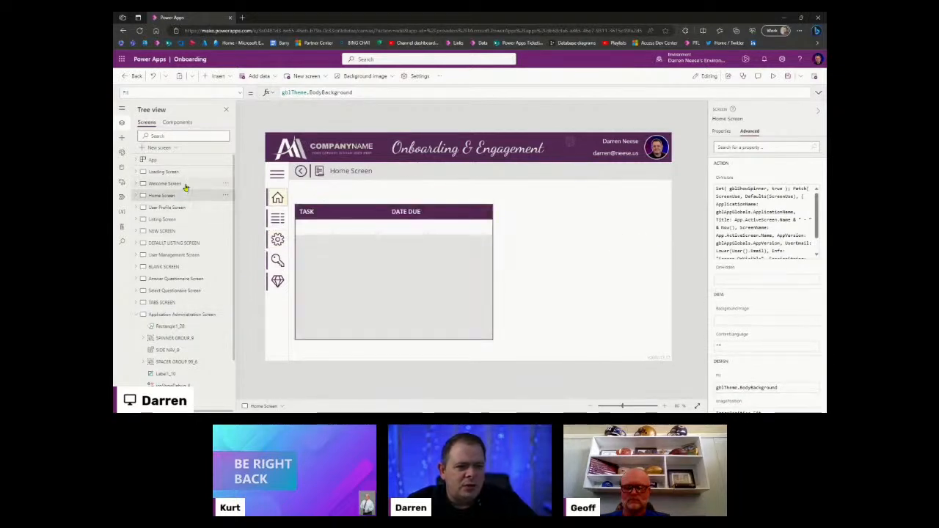
{"action": "left_click", "coordinate": [185, 184]}
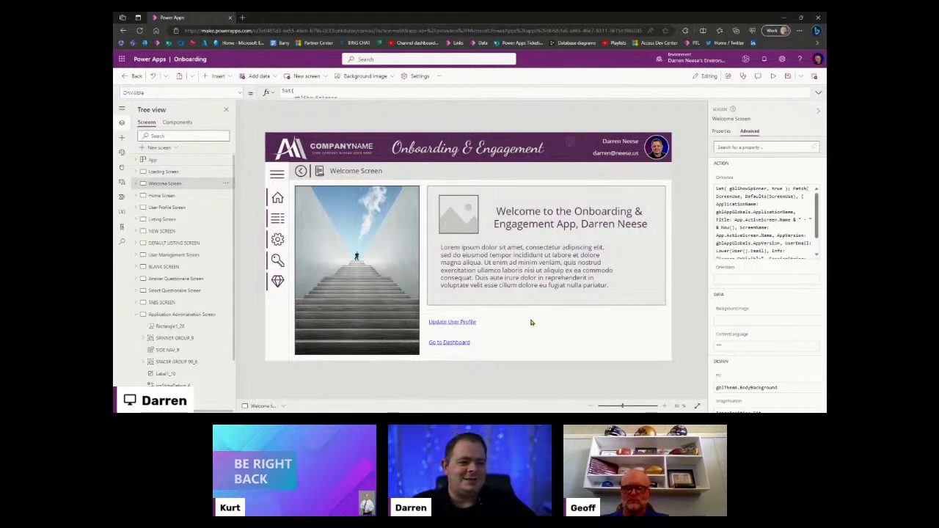
{"action": "left_click", "coordinate": [463, 325]}
{"action": "left_click", "coordinate": [458, 345]}
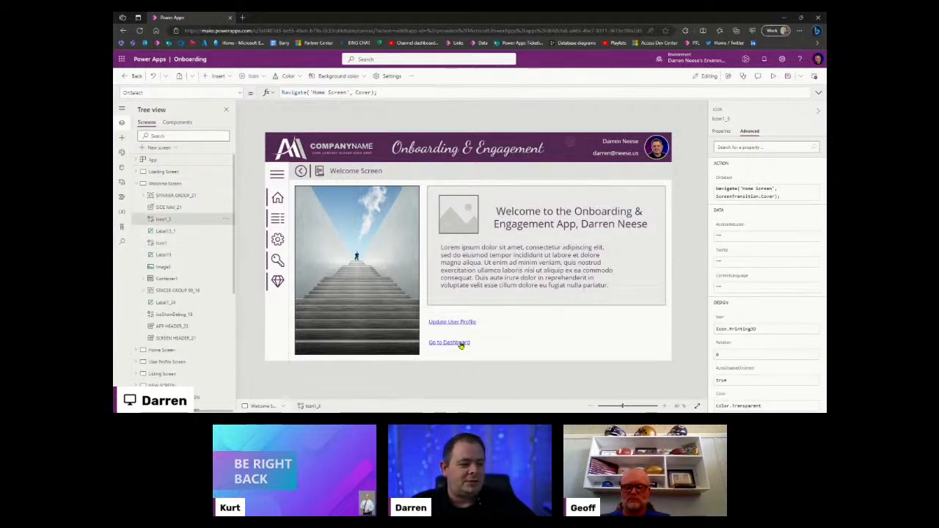
{"action": "left_click", "coordinate": [459, 344], "text": "alt"}
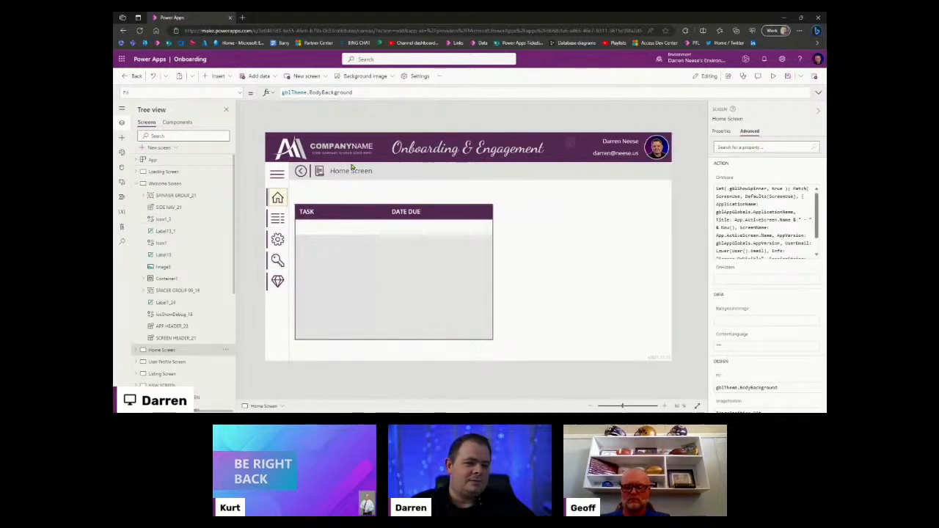
Step: Collapse the Welcome Screen's controls and look through the app's screens from Loading Screen to User Management Screen
{"action": "left_click", "coordinate": [184, 173]}
{"action": "left_click", "coordinate": [137, 184]}
{"action": "left_click", "coordinate": [176, 196]}
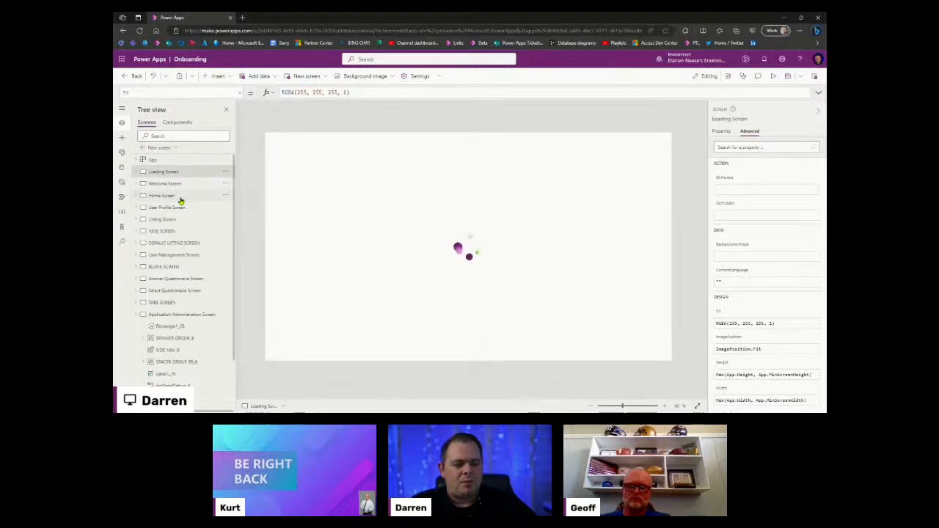
{"action": "left_click", "coordinate": [181, 207]}
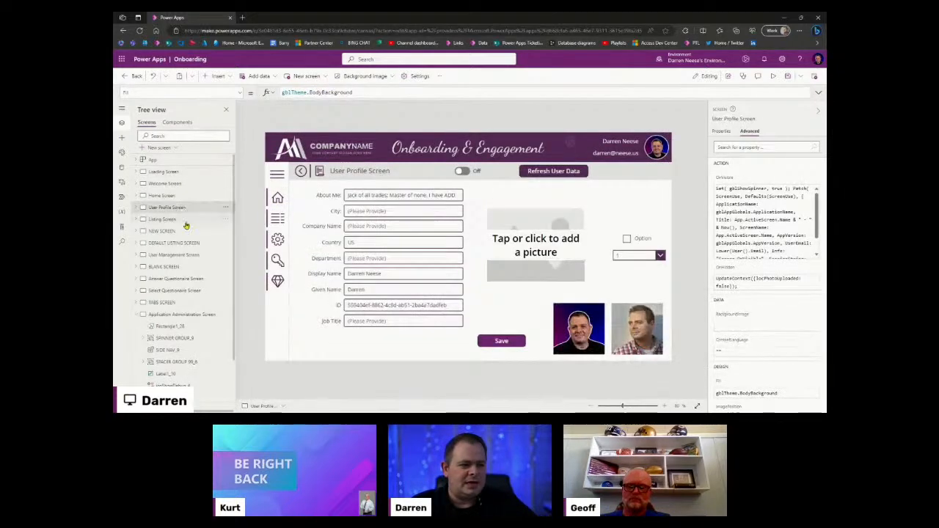
{"action": "left_click", "coordinate": [185, 219]}
{"action": "left_click", "coordinate": [186, 231]}
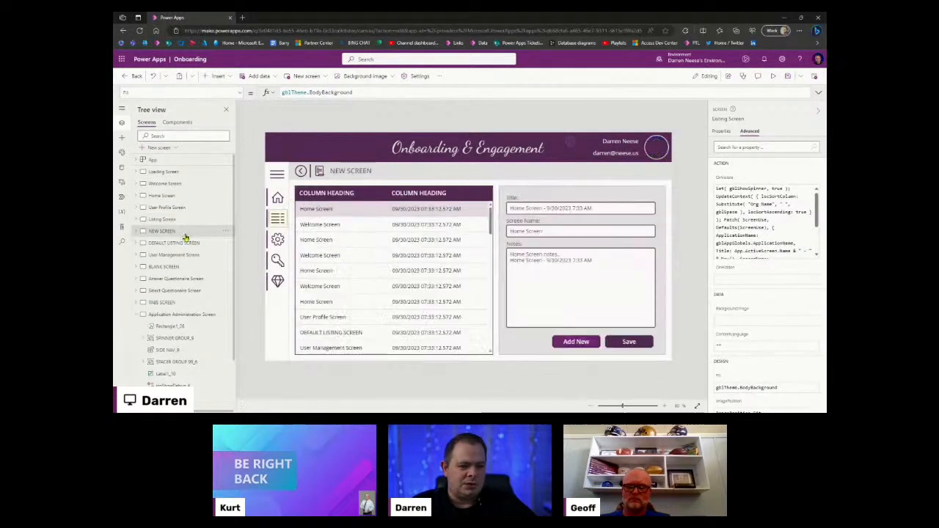
{"action": "left_click", "coordinate": [187, 243]}
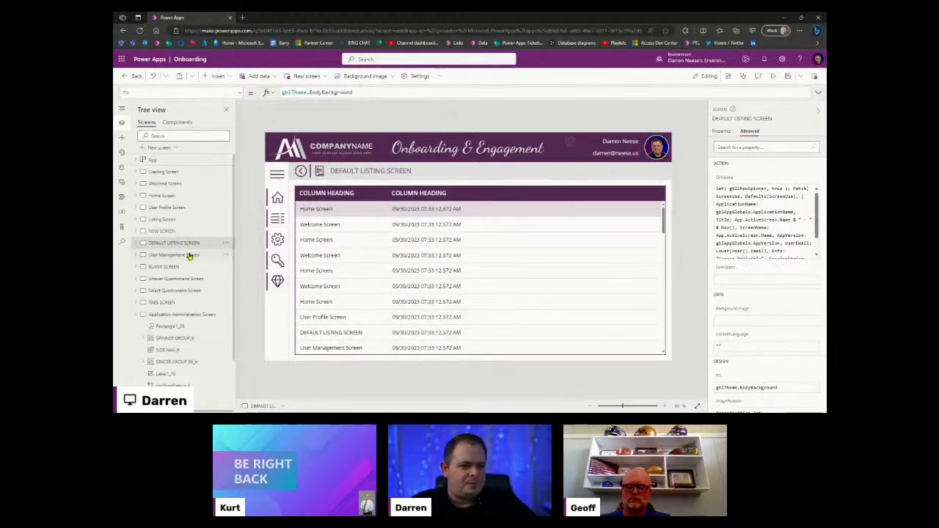
{"action": "left_click", "coordinate": [189, 254]}
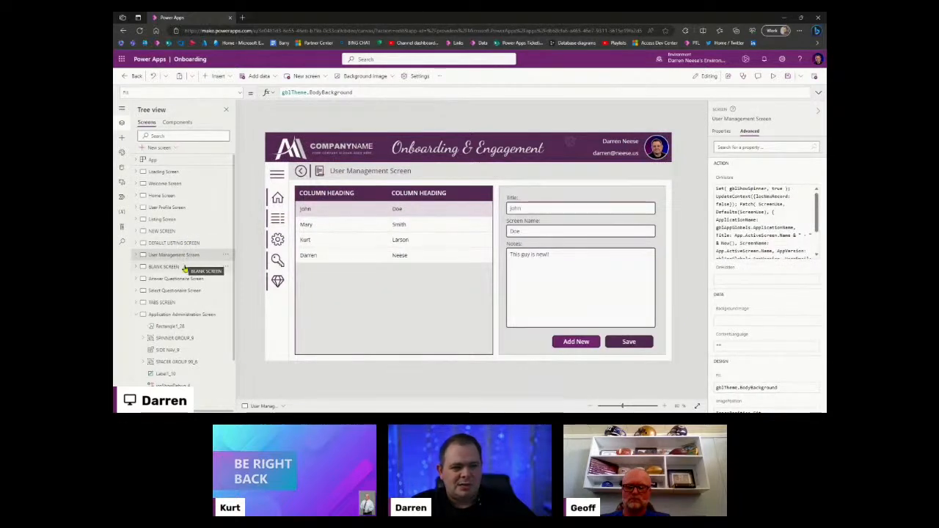
Step: Look through the screens from BLANK SCREEN to Application Administration Screen, collapse the latter's controls and expand its side navigation
{"action": "left_click", "coordinate": [190, 267]}
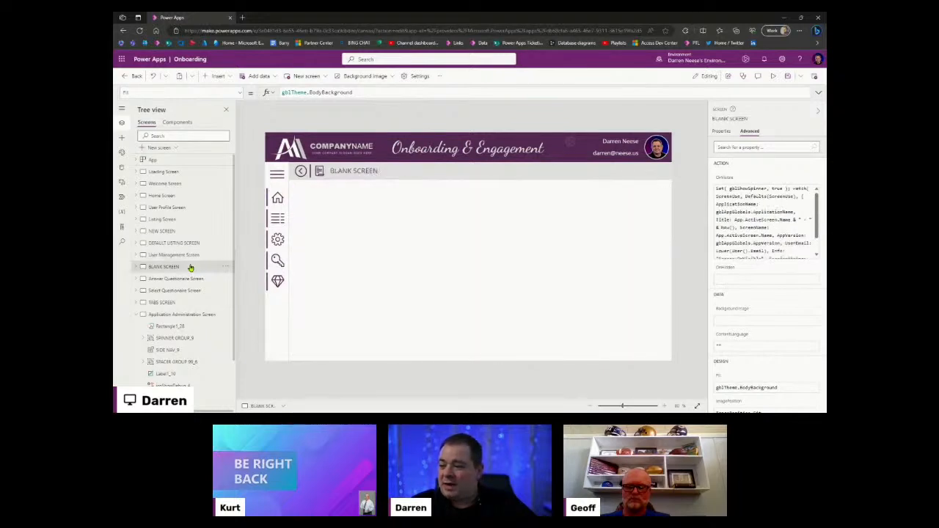
{"action": "left_click", "coordinate": [187, 280]}
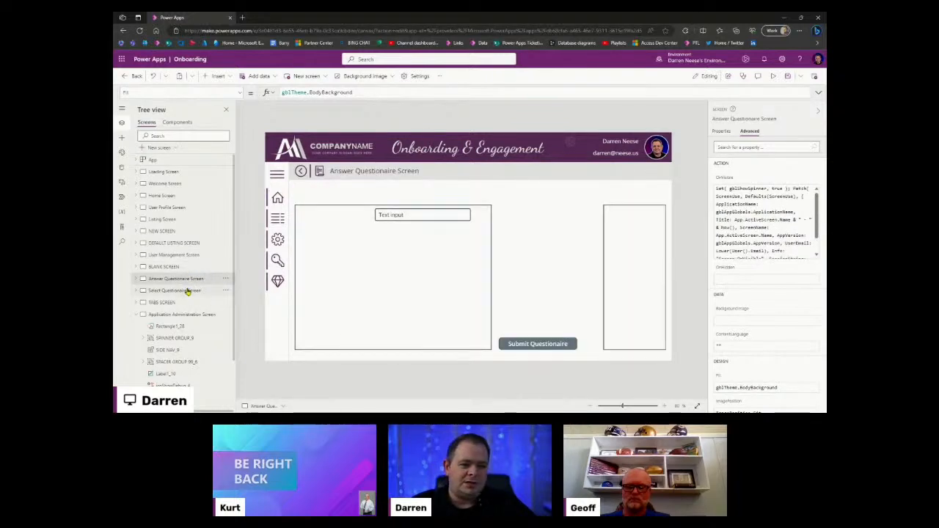
{"action": "left_click", "coordinate": [188, 292]}
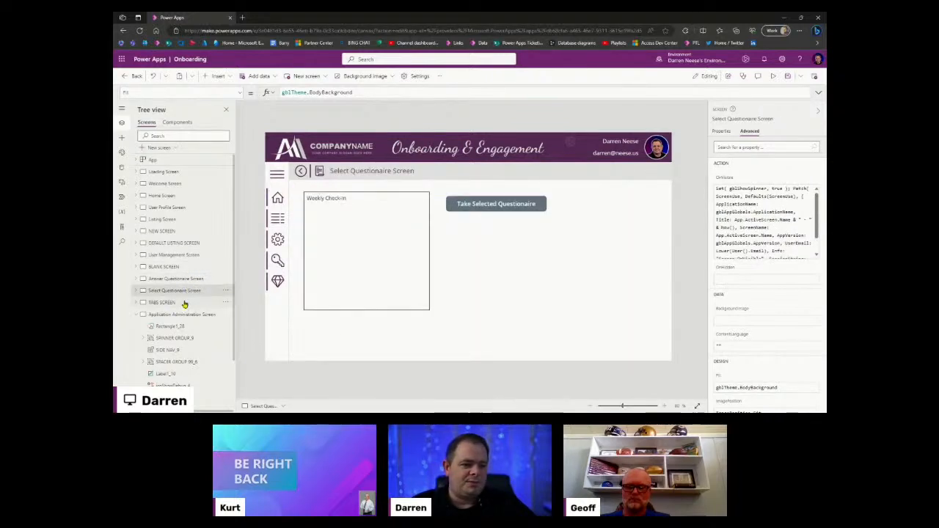
{"action": "left_click", "coordinate": [185, 303]}
{"action": "left_click", "coordinate": [156, 315]}
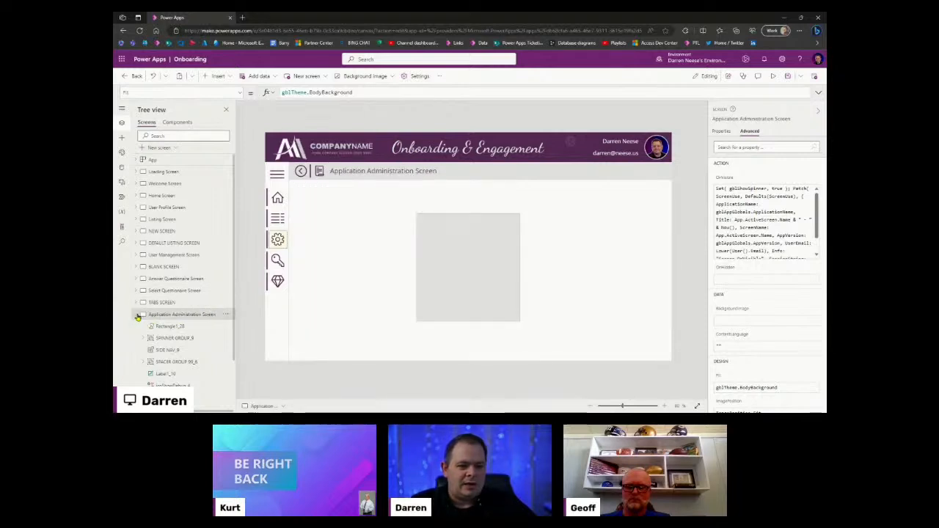
{"action": "left_click", "coordinate": [137, 317]}
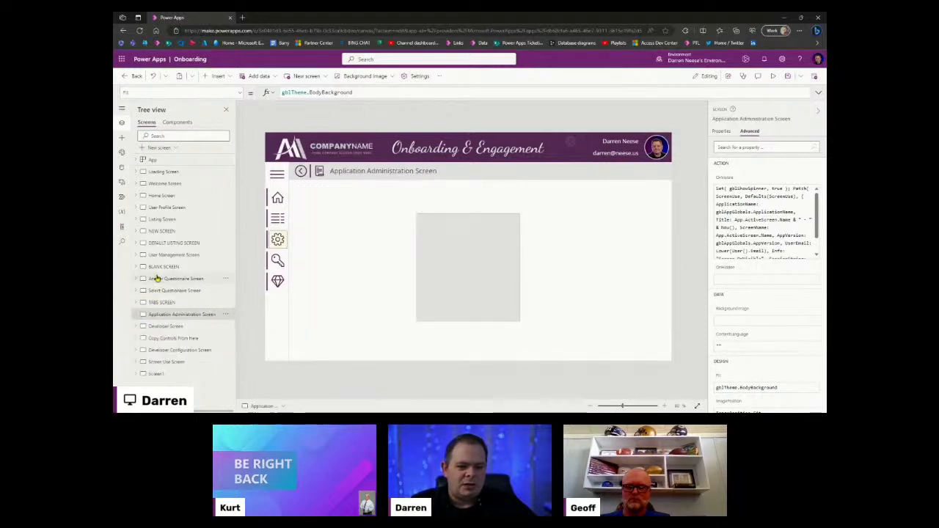
{"action": "left_click", "coordinate": [277, 175]}
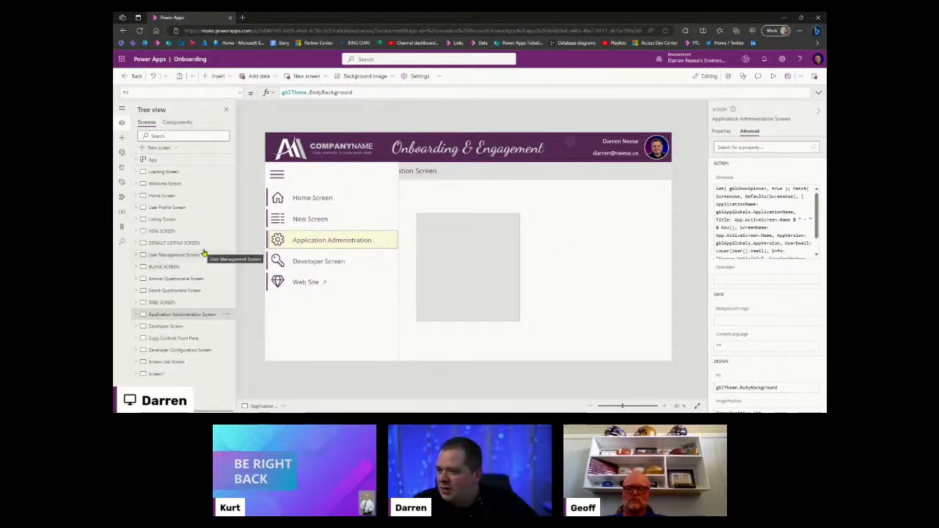
Step: Copy the dark purple button from the Copy Controls From Here screen and collapse that screen's controls
{"action": "left_click", "coordinate": [173, 339]}
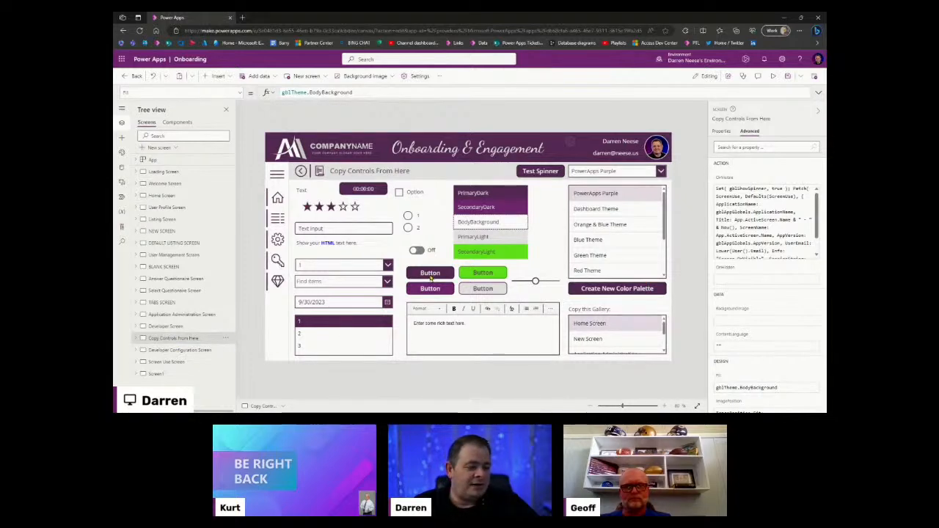
{"action": "left_click", "coordinate": [431, 274]}
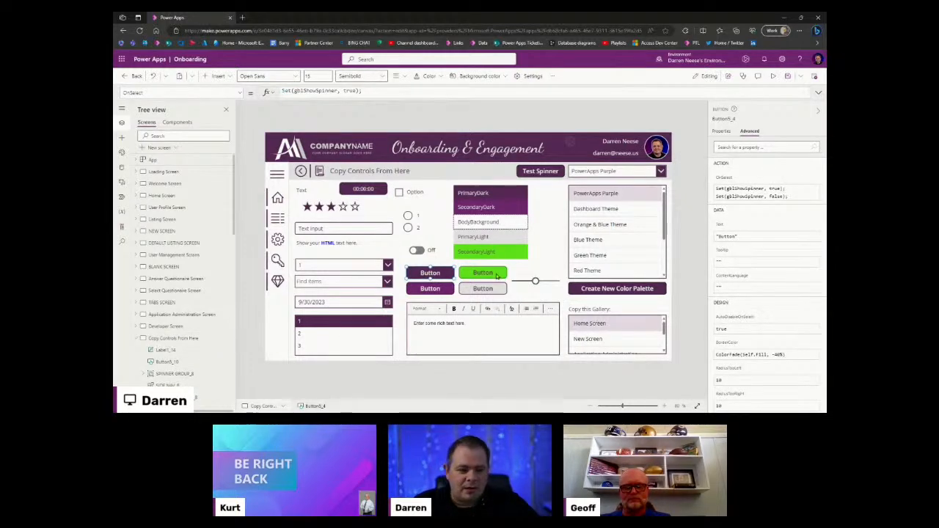
{"action": "left_click", "coordinate": [139, 340]}
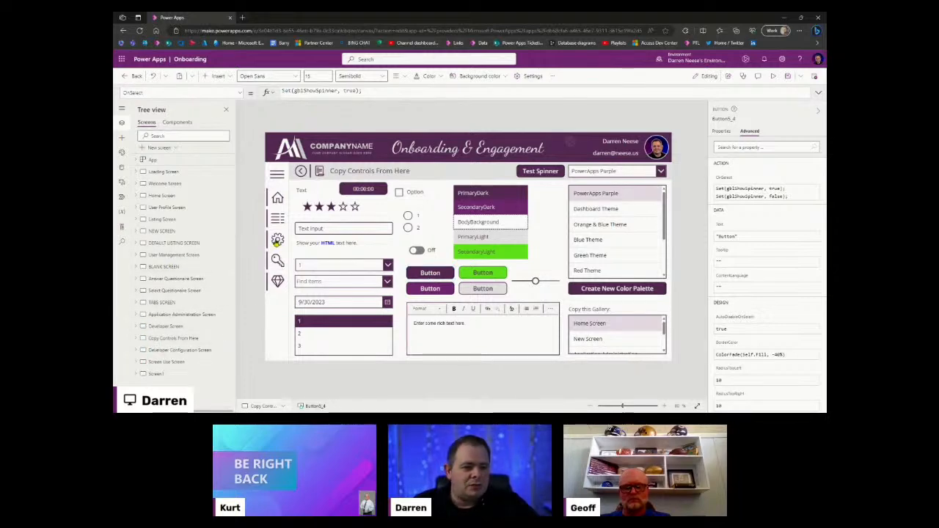
Step: Paste the button onto the Application Administration Screen and position it near the top of the grey rectangle
{"action": "left_click", "coordinate": [182, 314]}
{"action": "left_click", "coordinate": [439, 254]}
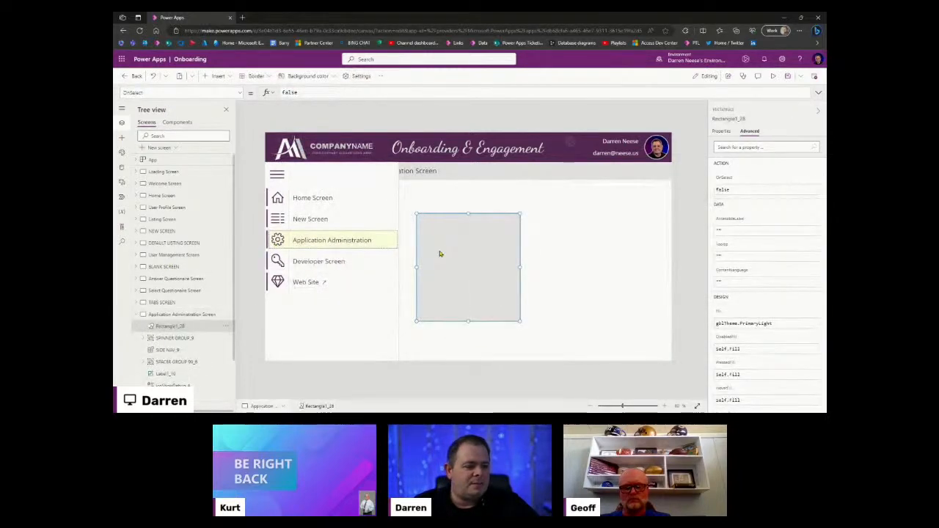
{"action": "key", "text": "ctrl+v"}
{"action": "left_click_drag", "start_coordinate": [438, 279], "coordinate": [476, 234]}
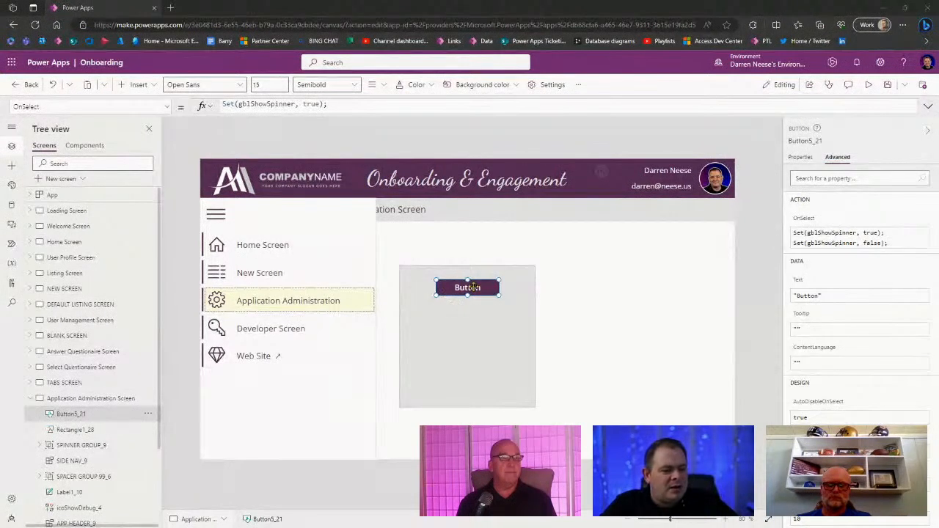
{"action": "left_click_drag", "start_coordinate": [474, 287], "coordinate": [469, 288]}
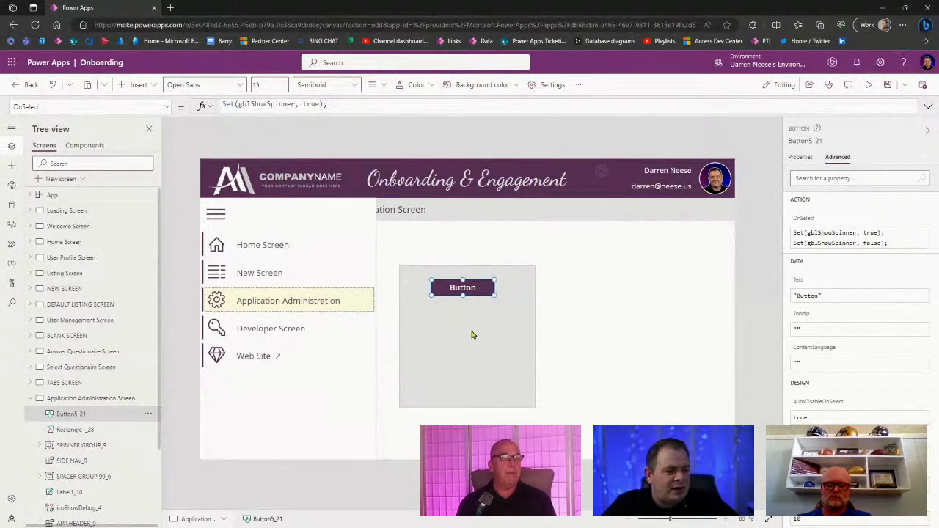
Step: Copy the grey rectangle and its button onto the Developer Screen and select only the pasted button
{"action": "left_click", "coordinate": [472, 347], "text": "shift"}
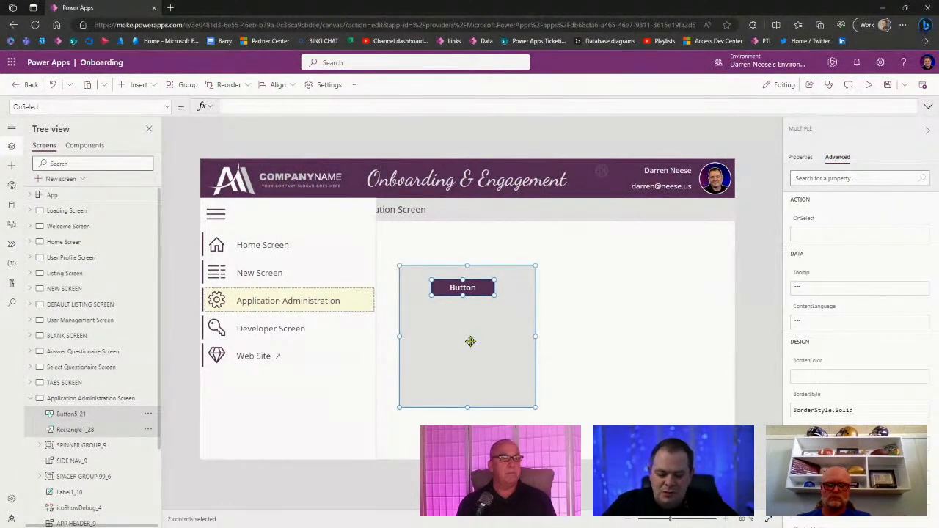
{"action": "left_click", "coordinate": [283, 330], "text": "alt"}
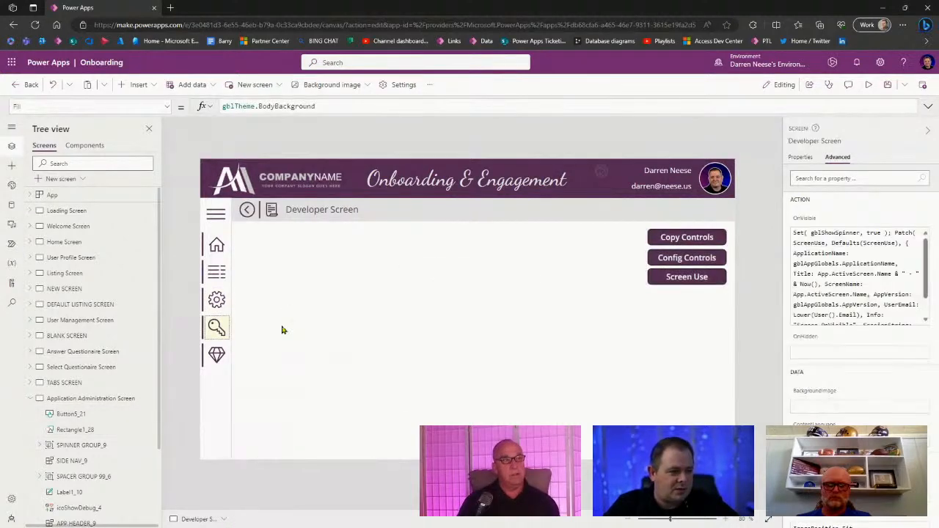
{"action": "key", "text": "ctrl+v"}
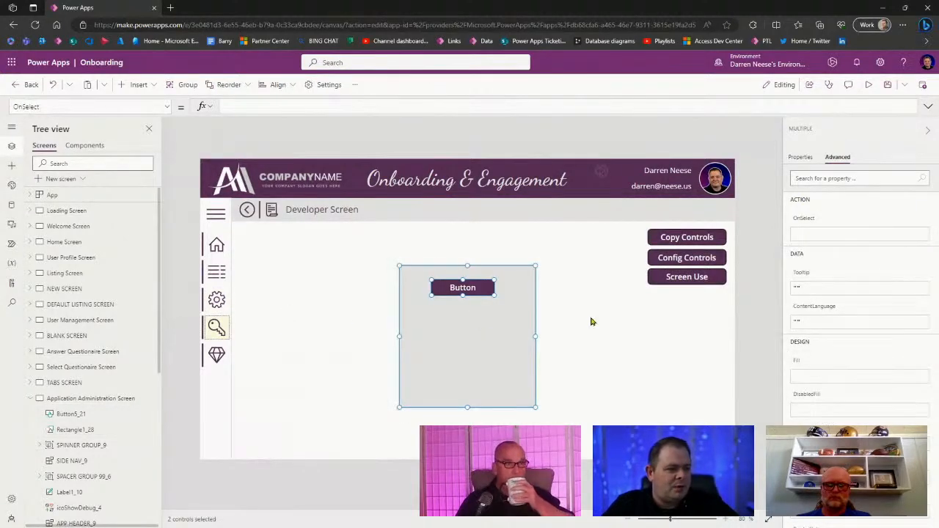
{"action": "left_click", "coordinate": [558, 317]}
{"action": "left_click", "coordinate": [469, 292]}
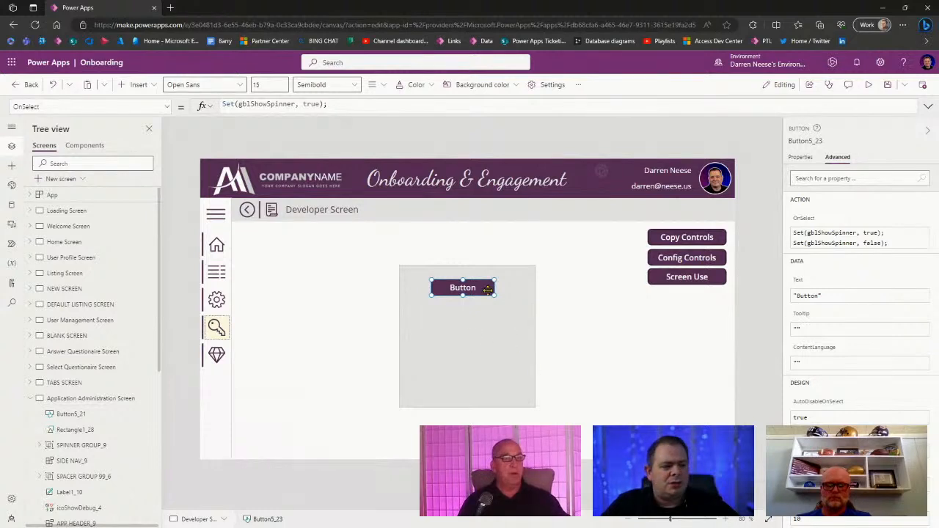
Step: Set the pasted button's text to Users and collapse the controls of the Application Administration Screen and Developer Screen
{"action": "left_click", "coordinate": [801, 157]}
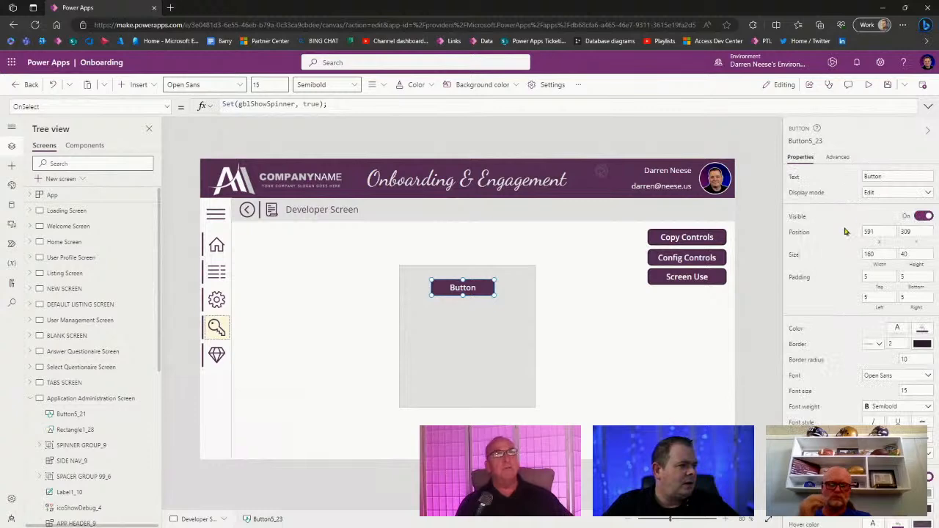
{"action": "left_click", "coordinate": [901, 176]}
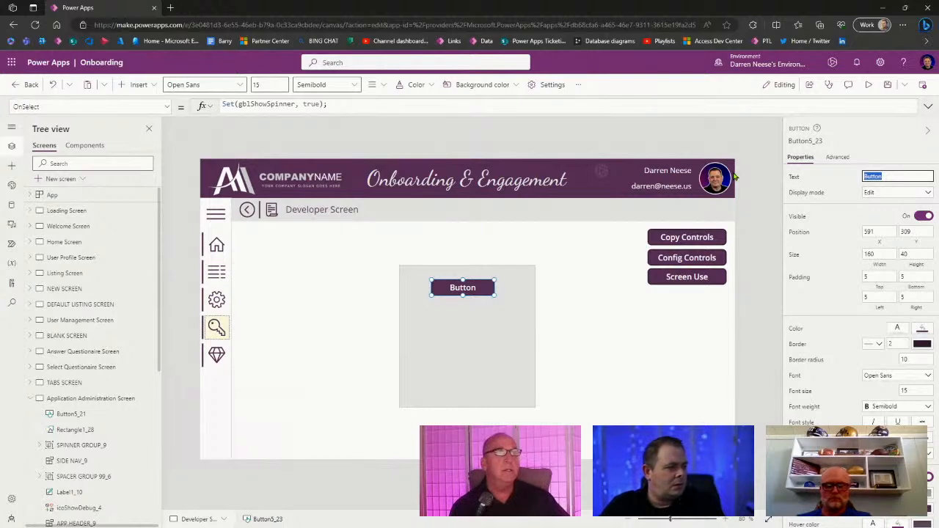
{"action": "type", "text": "Users"}
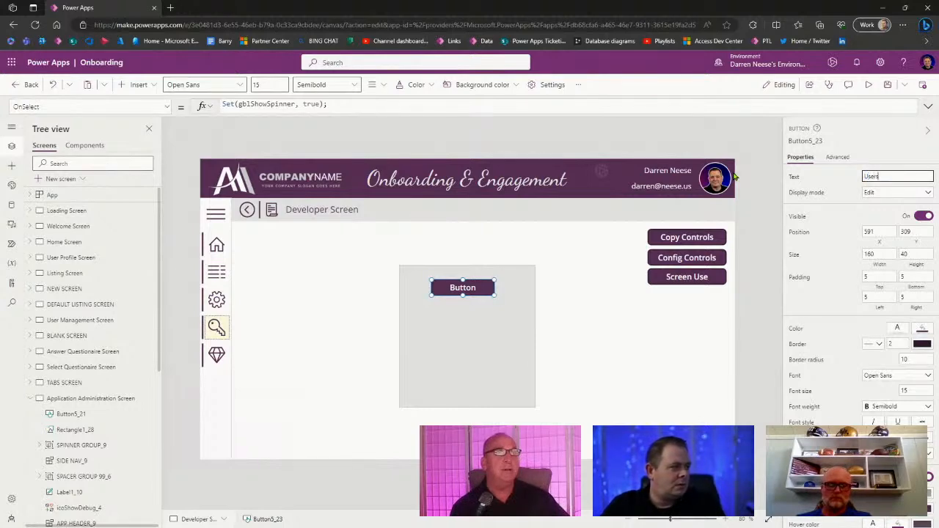
{"action": "left_click", "coordinate": [588, 323]}
{"action": "left_click", "coordinate": [30, 398]}
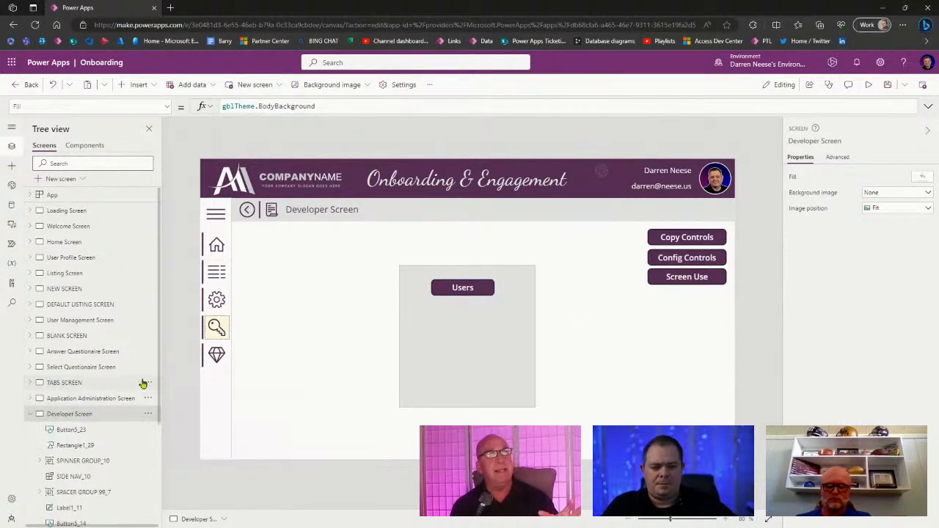
{"action": "left_click", "coordinate": [30, 414]}
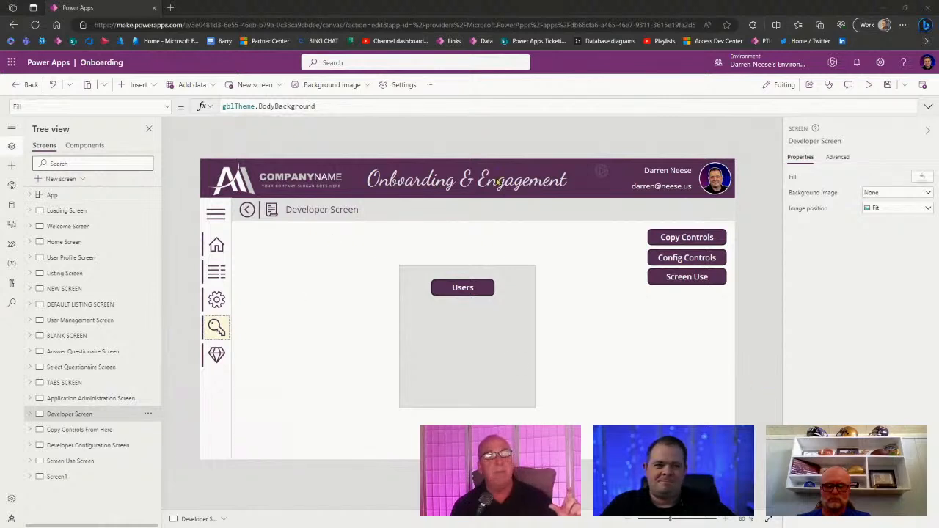
Step: Open YouTube in a new browser tab, search for the channel owner's name plus "template", and look through the results
{"action": "left_click", "coordinate": [171, 8]}
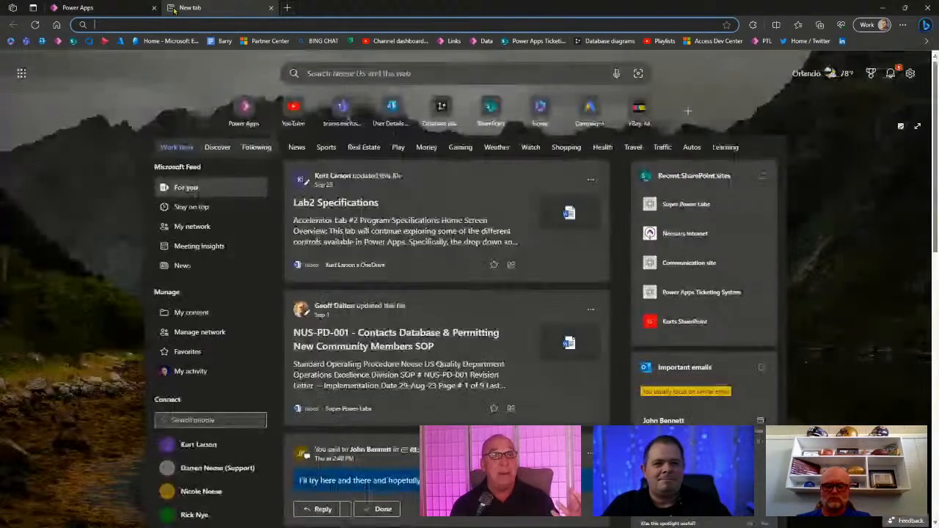
{"action": "type", "text": "you"}
{"action": "key", "text": "Return"}
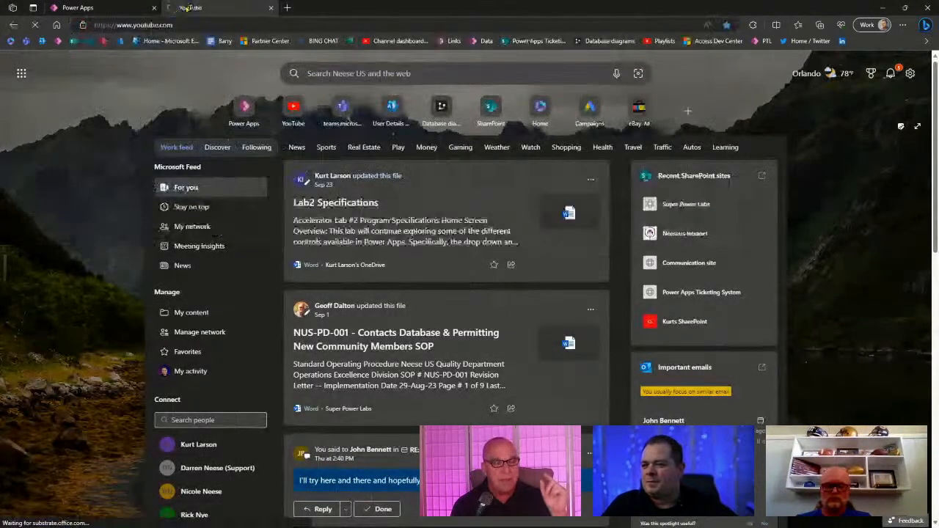
{"action": "type", "text": "darren neese "}
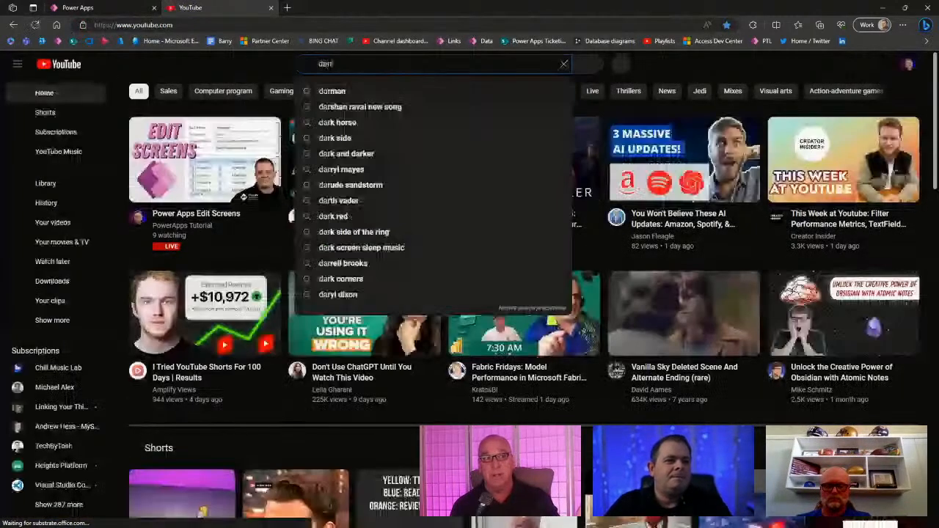
{"action": "type", "text": "template"}
{"action": "key", "text": "Return"}
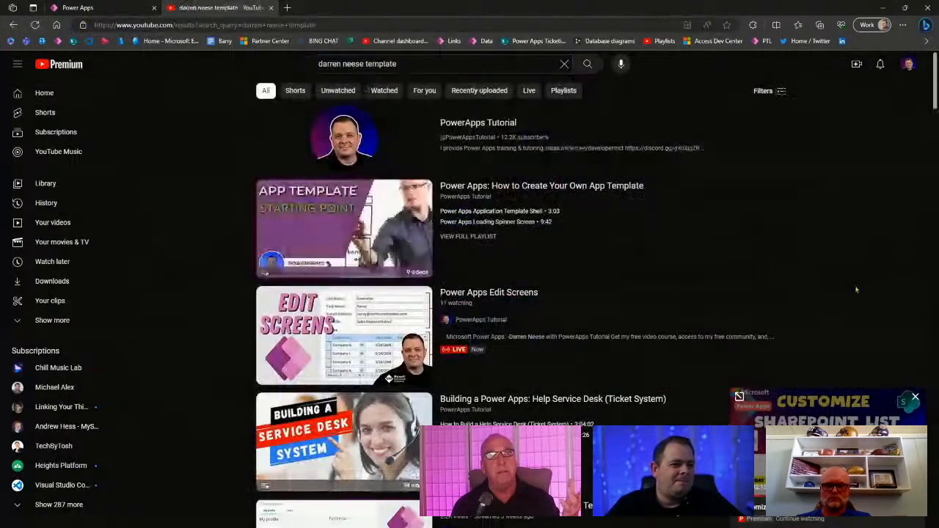
{"action": "scroll", "coordinate": [692, 289], "scroll_direction": "down", "scroll_amount": 2}
{"action": "scroll", "coordinate": [697, 276], "scroll_direction": "down", "scroll_amount": 5}
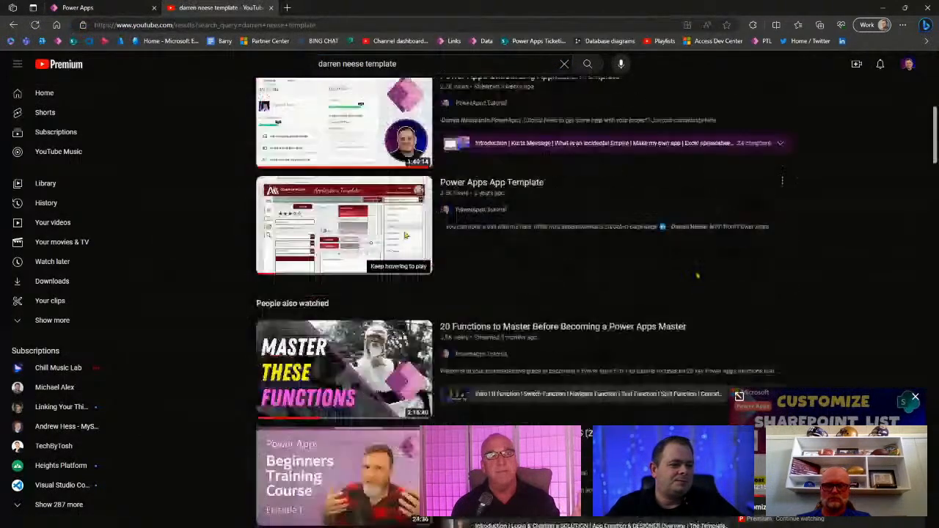
{"action": "scroll", "coordinate": [697, 276], "scroll_direction": "up", "scroll_amount": 5}
{"action": "scroll", "coordinate": [698, 275], "scroll_direction": "up", "scroll_amount": 2}
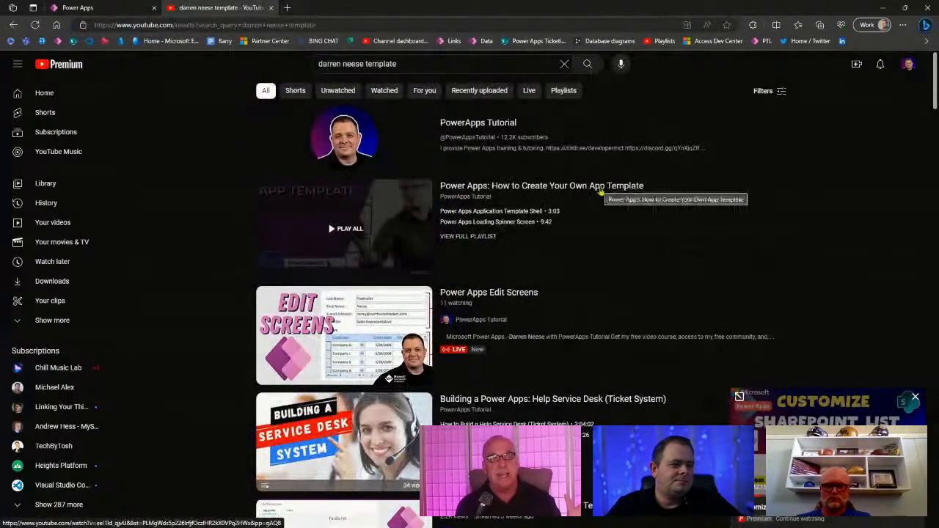
Step: Open the How to Create Your Own App Template playlist, mute it, and pause on The Last Power Apps Template You'll Ever Need
{"action": "left_click", "coordinate": [601, 189]}
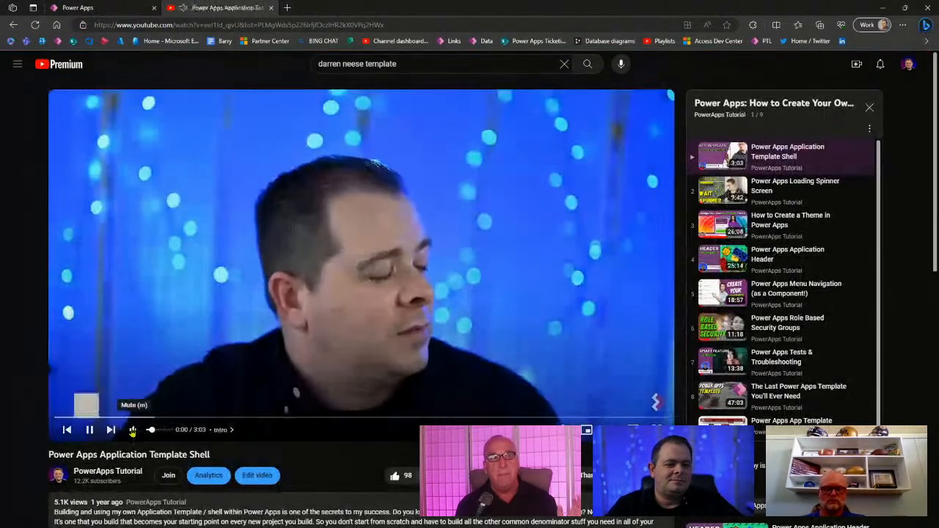
{"action": "left_click", "coordinate": [132, 431]}
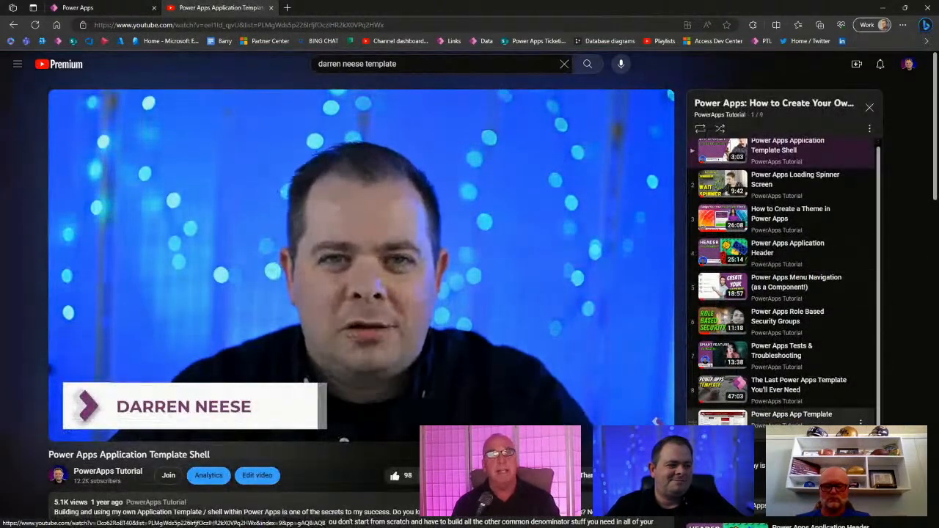
{"action": "left_click", "coordinate": [788, 391]}
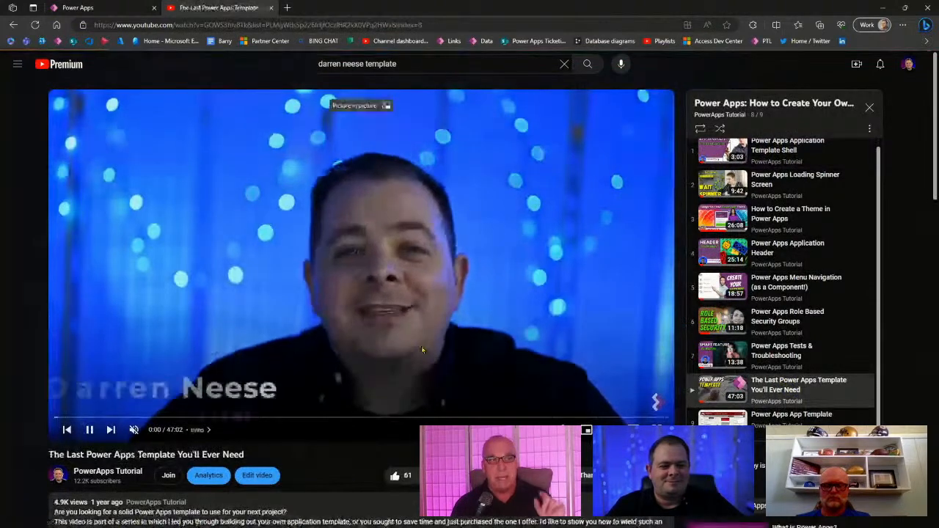
{"action": "left_click", "coordinate": [393, 249]}
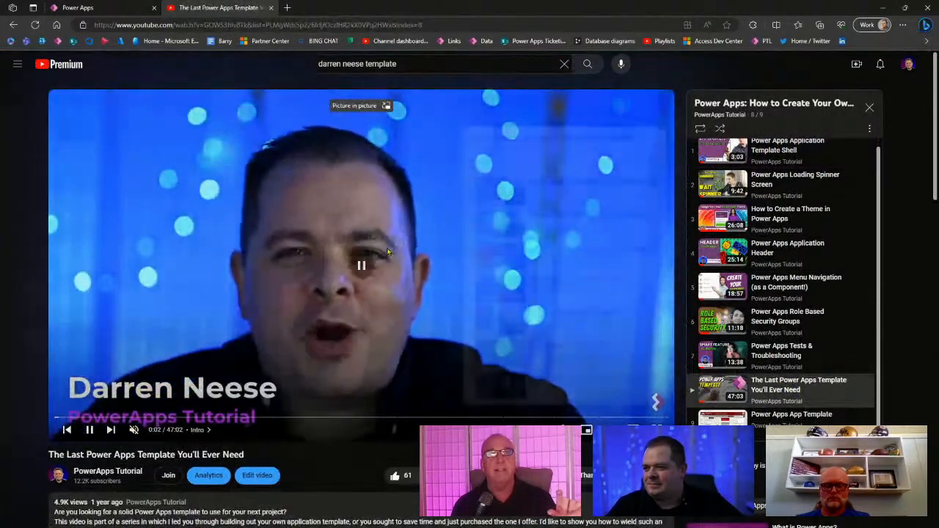
Step: Expand the video's description and open its application shell link to view the Jumpstart Kit page
{"action": "scroll", "coordinate": [400, 294], "scroll_direction": "down", "scroll_amount": 3}
{"action": "scroll", "coordinate": [407, 322], "scroll_direction": "down", "scroll_amount": 2}
{"action": "left_click", "coordinate": [379, 172]}
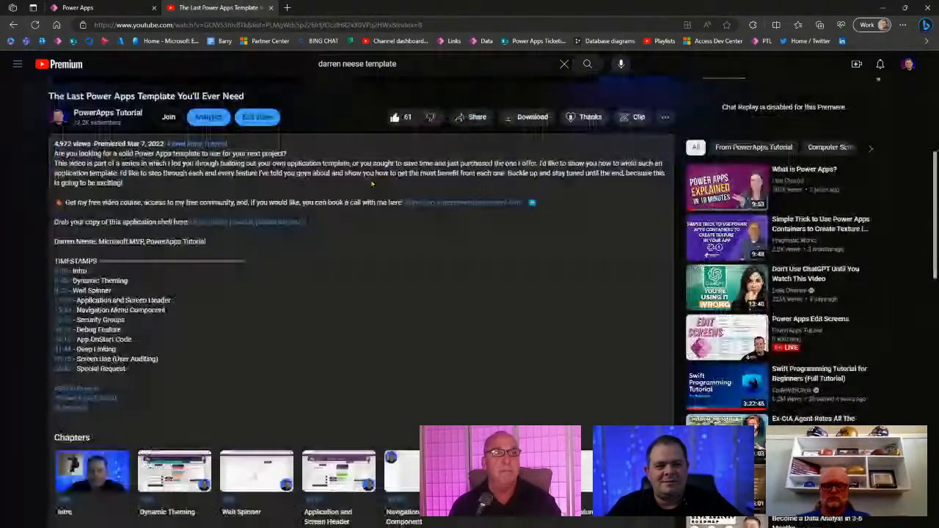
{"action": "left_click", "coordinate": [245, 222]}
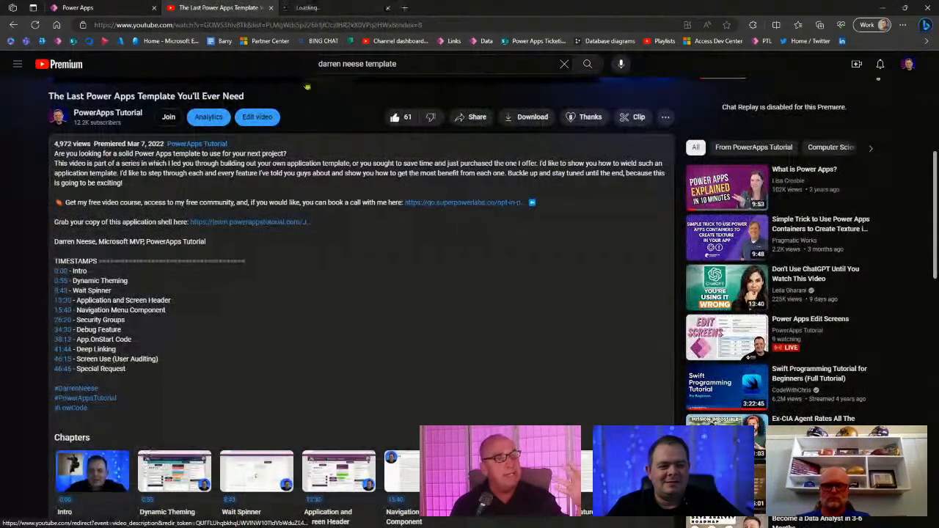
{"action": "left_click", "coordinate": [329, 9]}
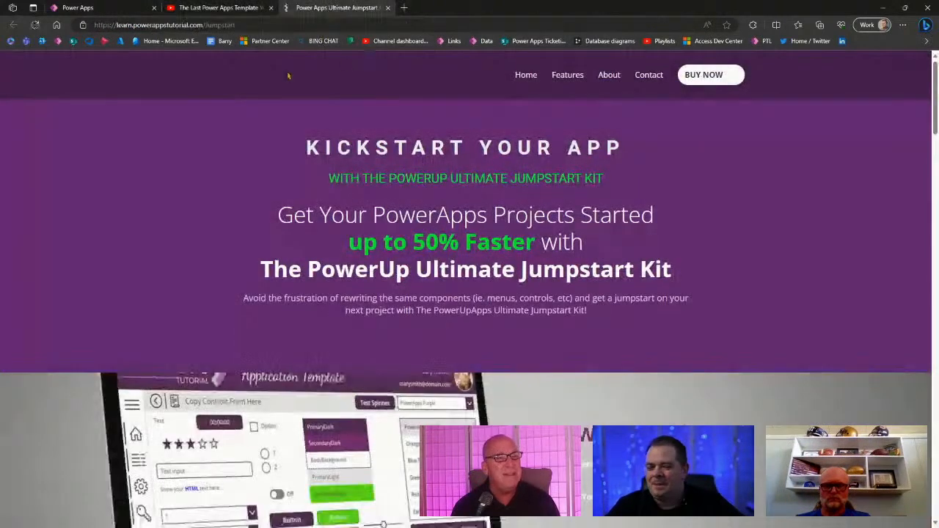
Step: Select the Jumpstart Kit page's web address and look over the features listed on the page
{"action": "left_click", "coordinate": [303, 22]}
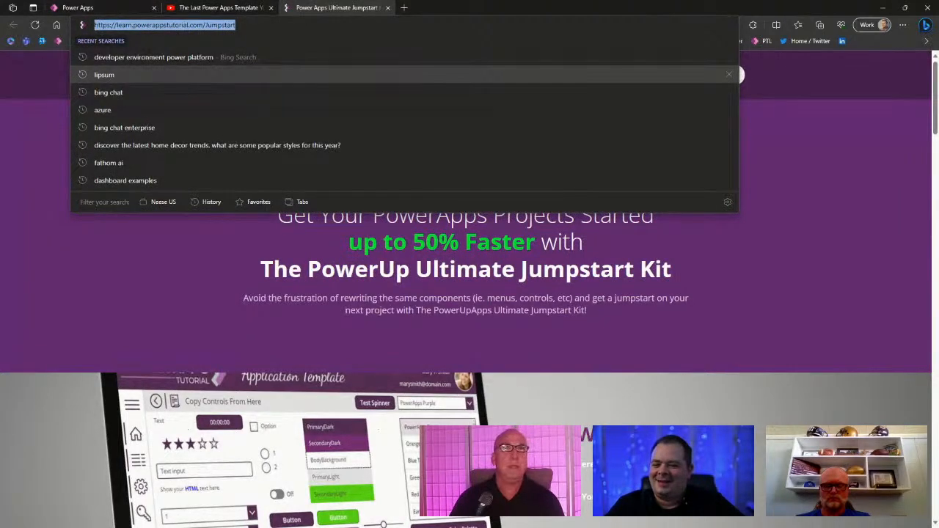
{"action": "key", "text": "alt+Tab"}
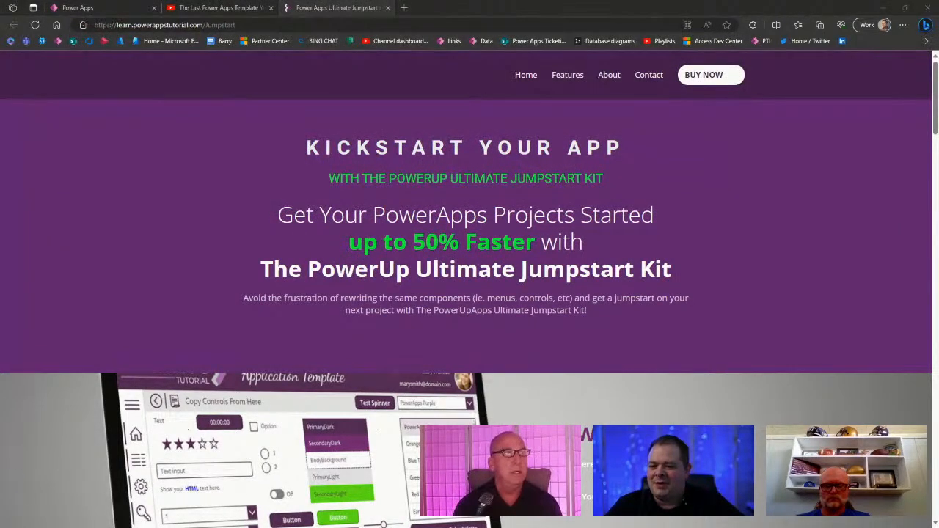
{"action": "left_click", "coordinate": [460, 155]}
{"action": "scroll", "coordinate": [541, 260], "scroll_direction": "down", "scroll_amount": 7}
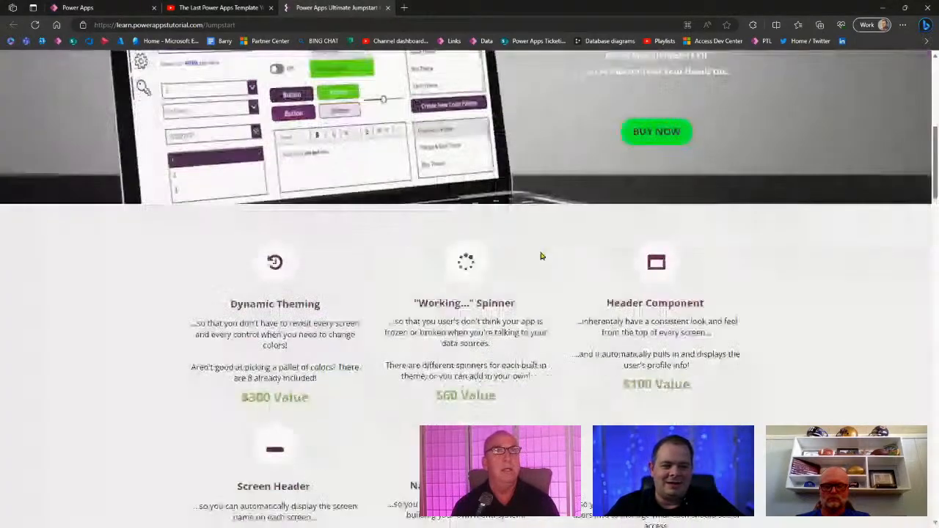
{"action": "scroll", "coordinate": [542, 259], "scroll_direction": "up", "scroll_amount": 6}
{"action": "scroll", "coordinate": [540, 258], "scroll_direction": "up", "scroll_amount": 1}
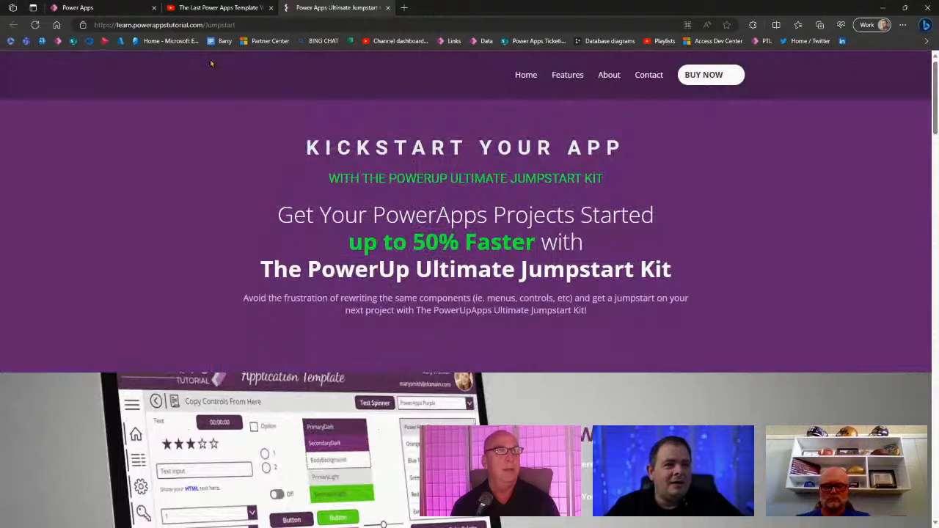
Step: Return to the YouTube template video, review its description, and open the full page of the app template playlist
{"action": "left_click", "coordinate": [194, 14]}
{"action": "left_click", "coordinate": [120, 14]}
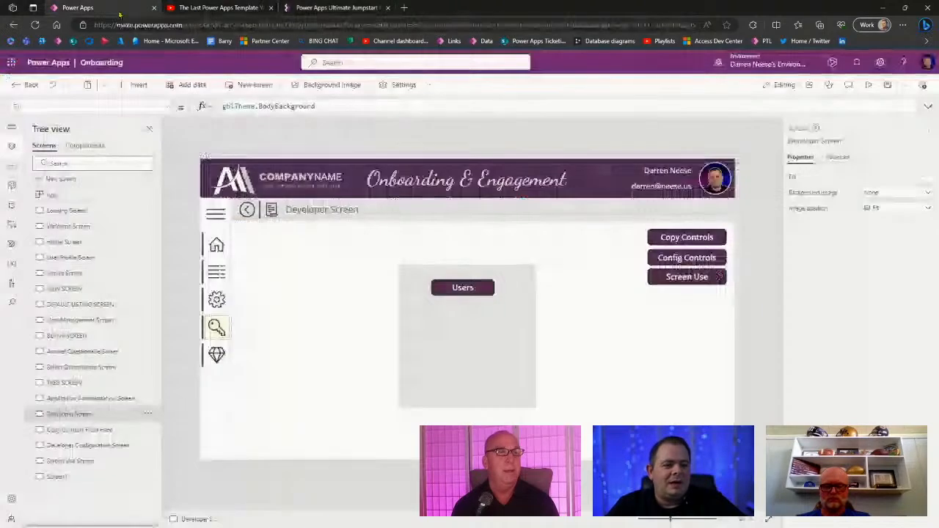
{"action": "left_click", "coordinate": [243, 14]}
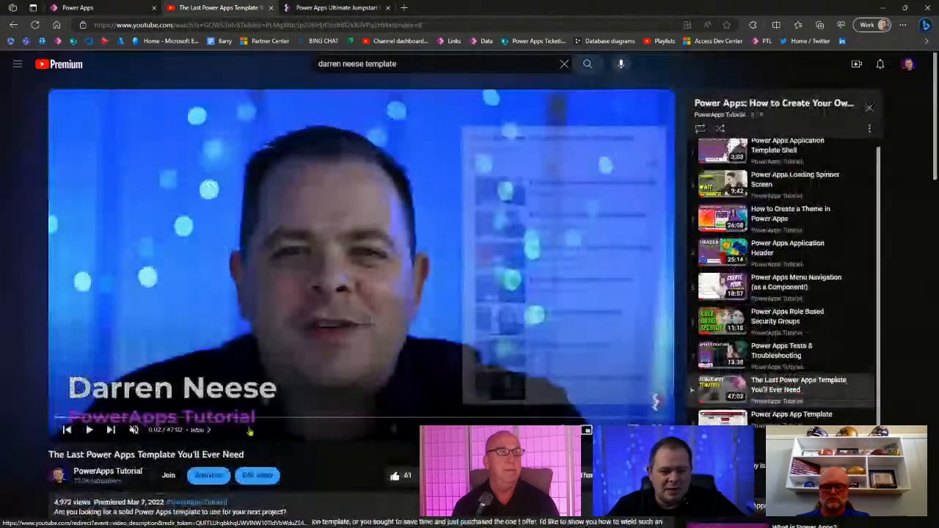
{"action": "scroll", "coordinate": [359, 294], "scroll_direction": "down", "scroll_amount": 3}
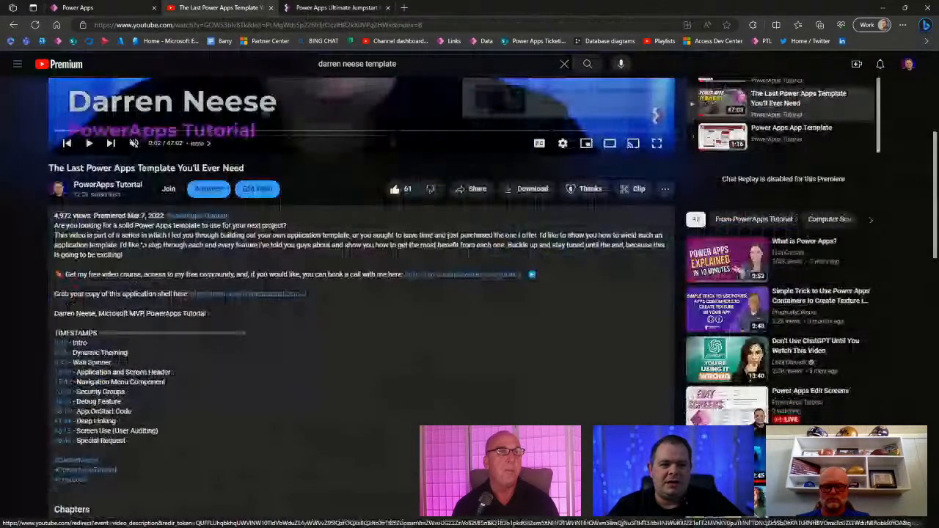
{"action": "left_click_drag", "start_coordinate": [271, 245], "coordinate": [95, 235]}
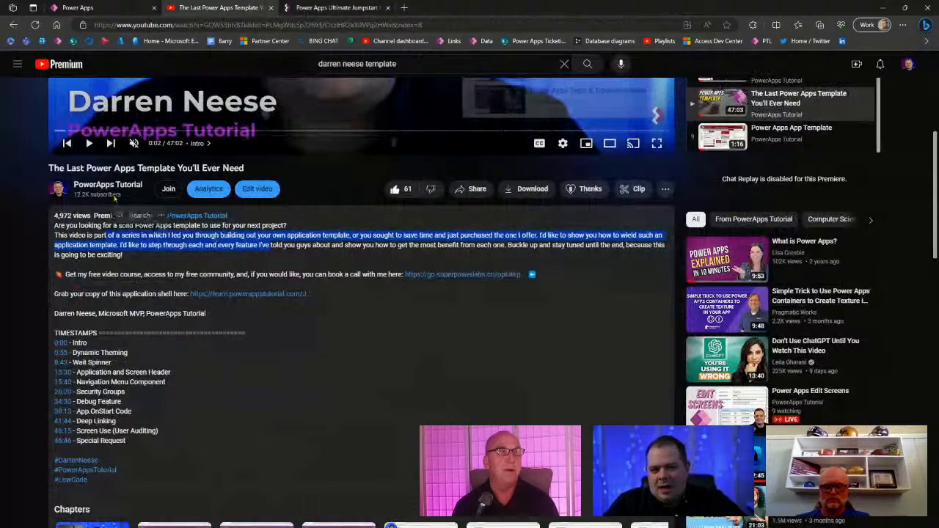
{"action": "left_click", "coordinate": [13, 24]}
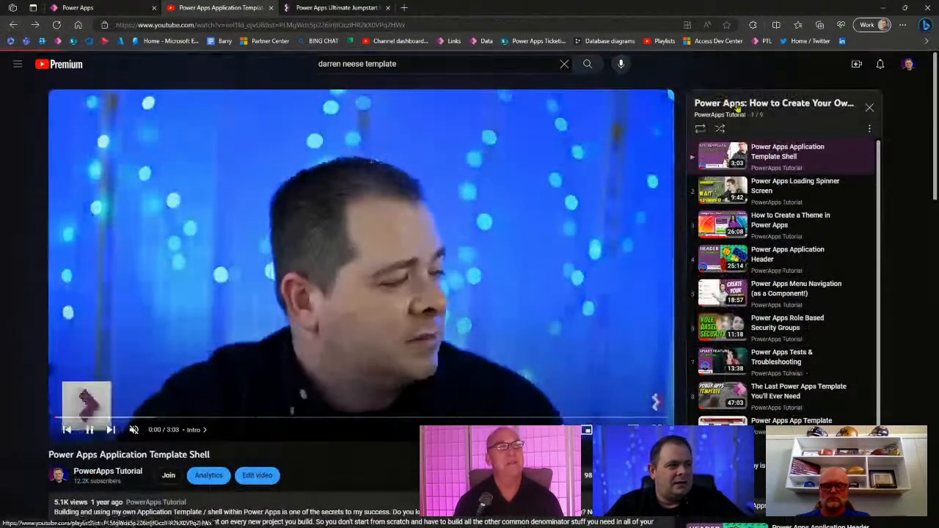
{"action": "left_click", "coordinate": [737, 104]}
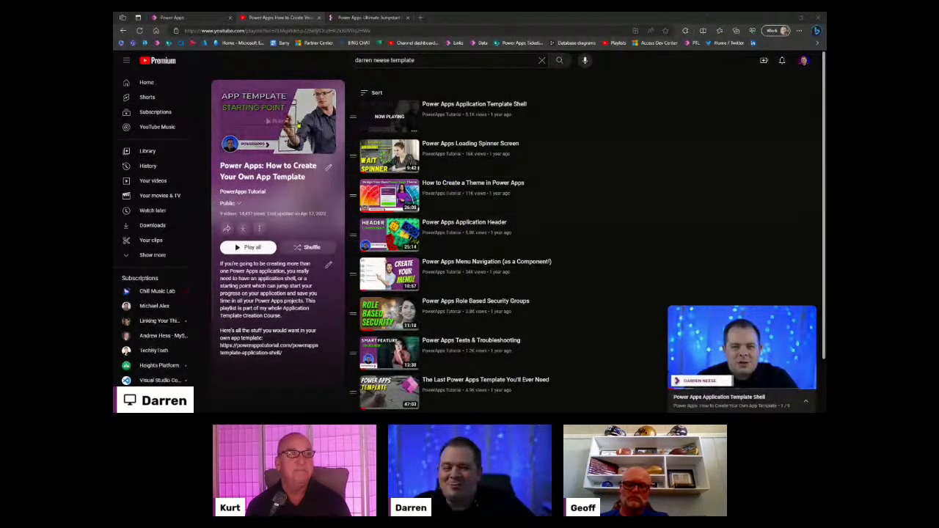
Step: Switch back to the Onboarding app in Power Apps and leave the Developer Screen's controls collapsed in the tree
{"action": "left_click", "coordinate": [206, 20]}
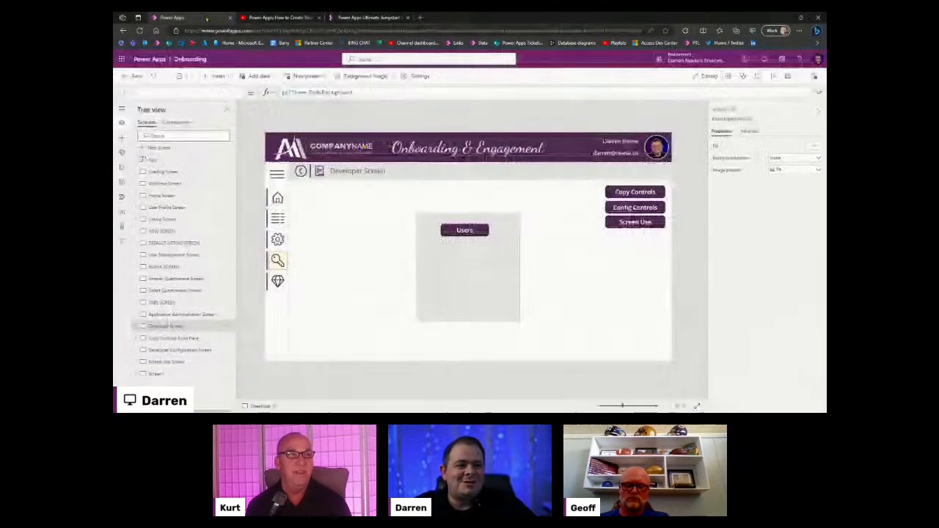
{"action": "left_click", "coordinate": [473, 269]}
{"action": "left_click", "coordinate": [576, 252]}
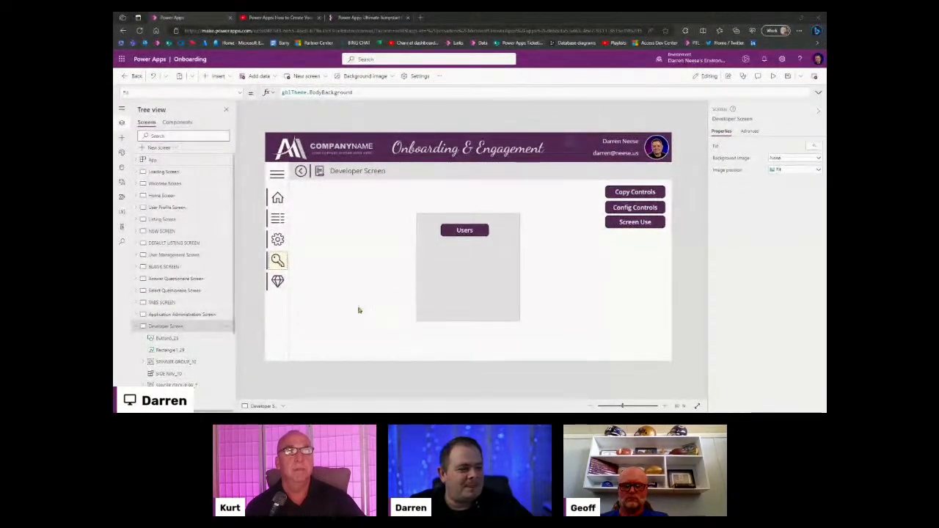
{"action": "left_click", "coordinate": [136, 326]}
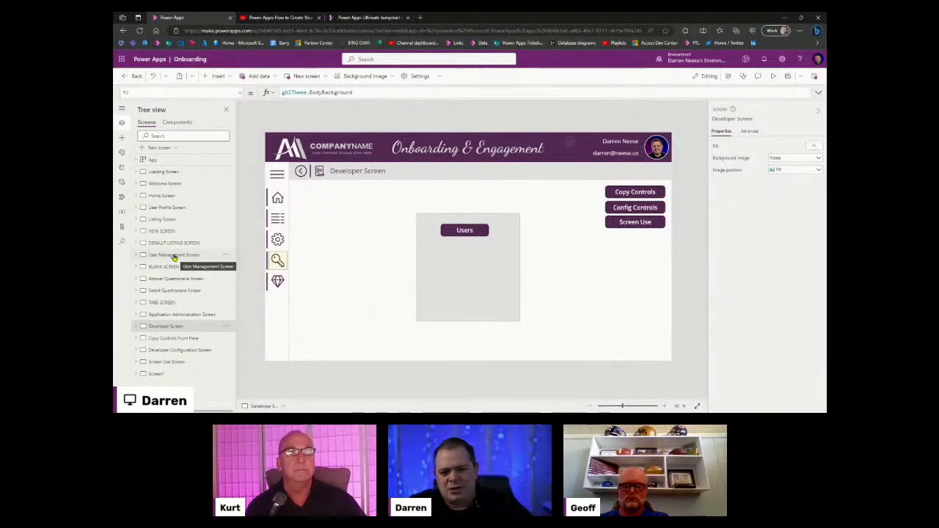
Step: Preview the Listing Screen and test its column sorting by Tenant and by User, ending with User in descending order
{"action": "left_click", "coordinate": [189, 220]}
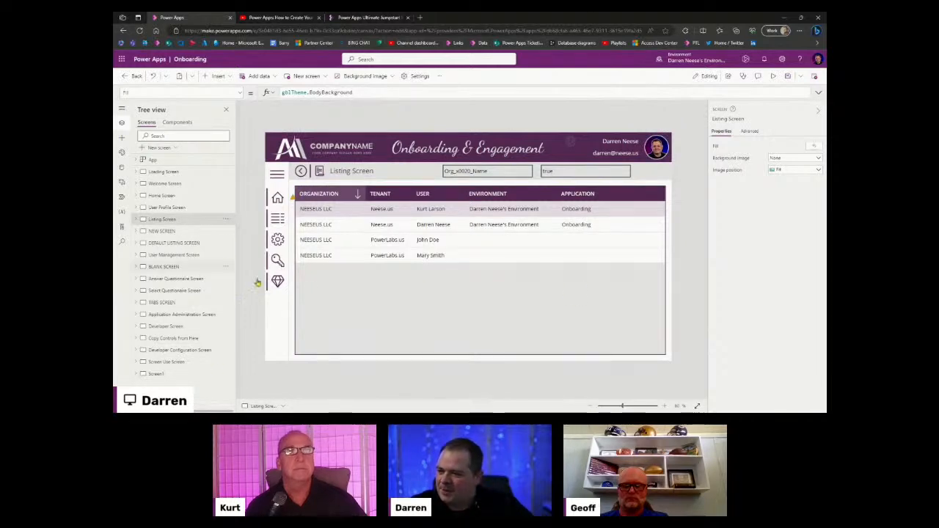
{"action": "left_click", "coordinate": [773, 75]}
{"action": "left_click", "coordinate": [338, 162]}
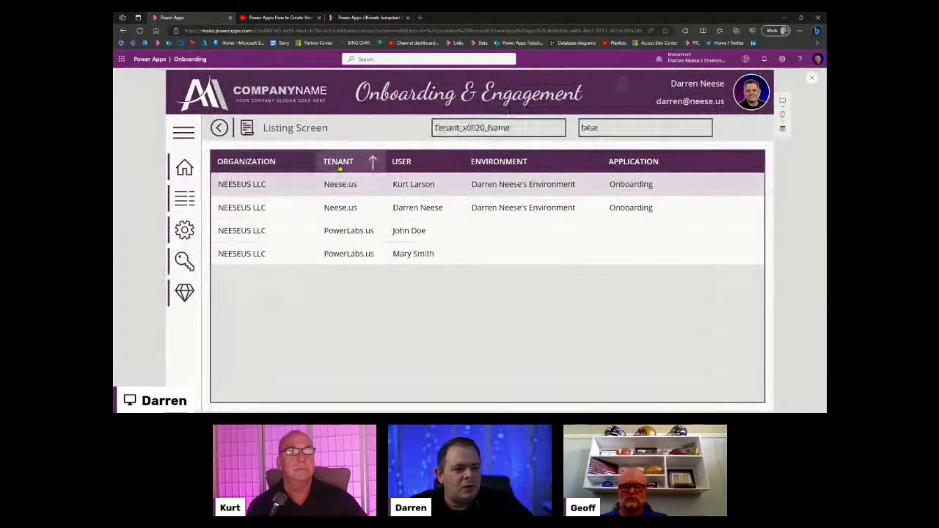
{"action": "left_click", "coordinate": [338, 168]}
{"action": "left_click", "coordinate": [405, 168]}
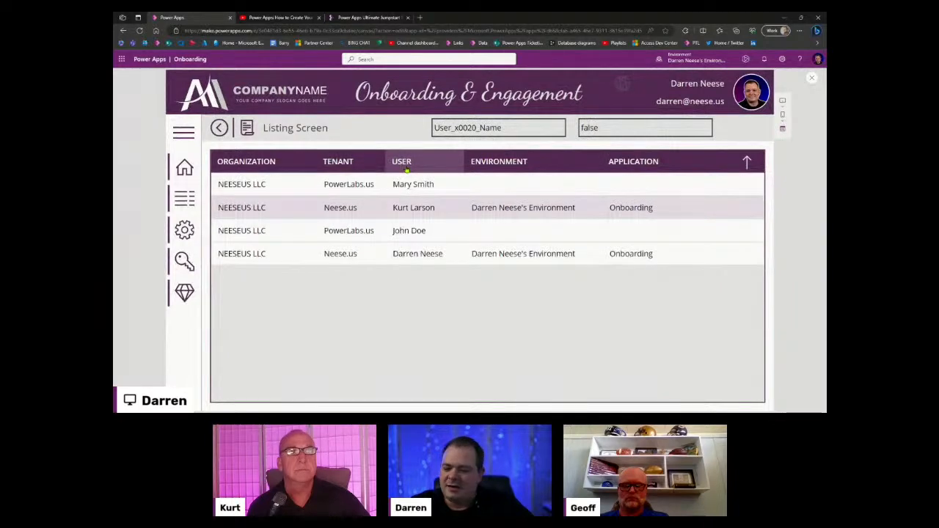
{"action": "left_click", "coordinate": [406, 170]}
{"action": "left_click", "coordinate": [407, 170]}
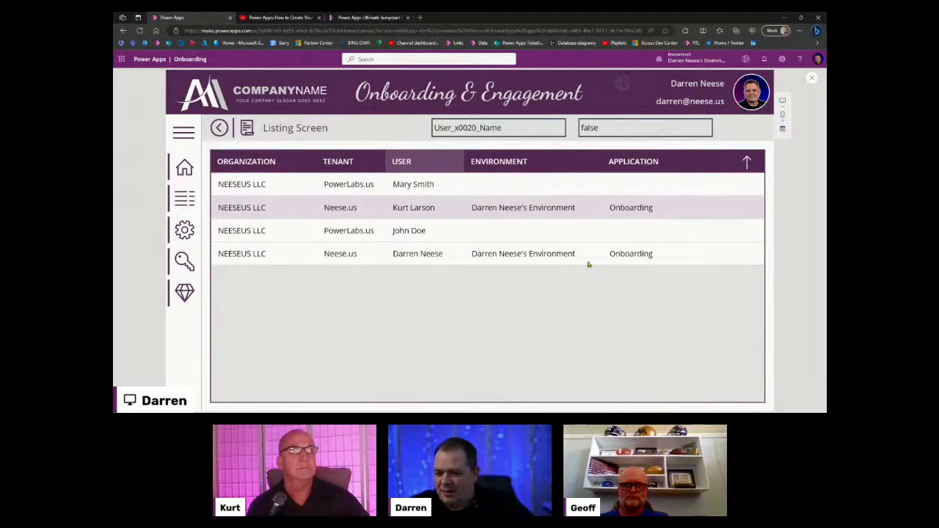
Step: Leave the preview and open the sort arrow icon's X position formula in an expanded formula area that leaves the listing visible
{"action": "key", "text": "Escape"}
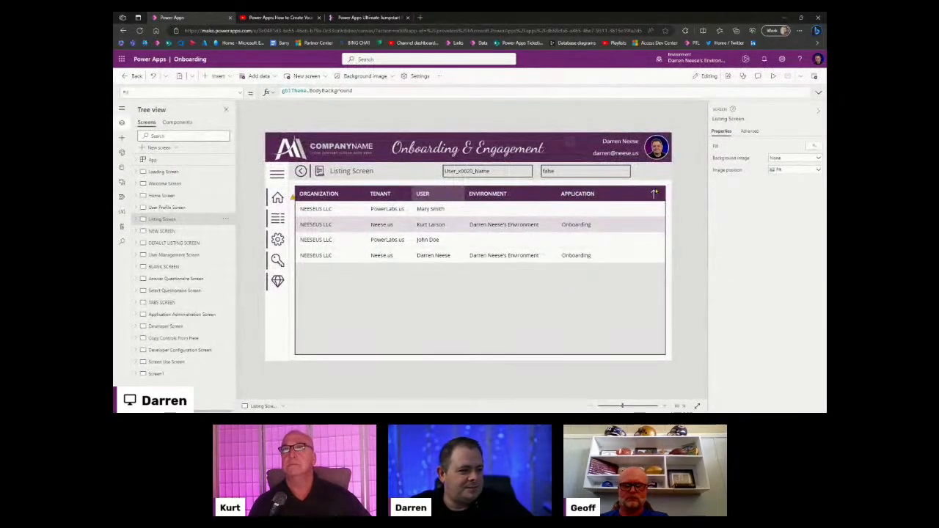
{"action": "left_click", "coordinate": [434, 193]}
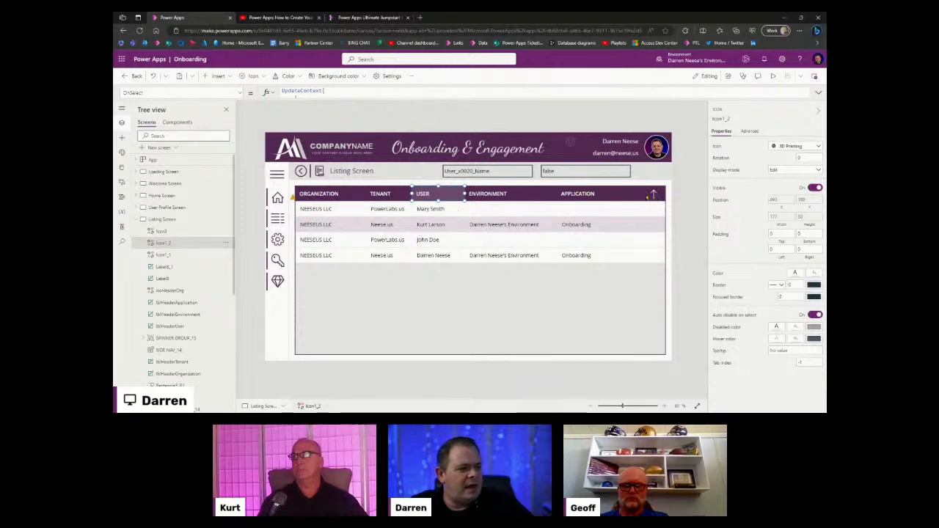
{"action": "left_click", "coordinate": [654, 194]}
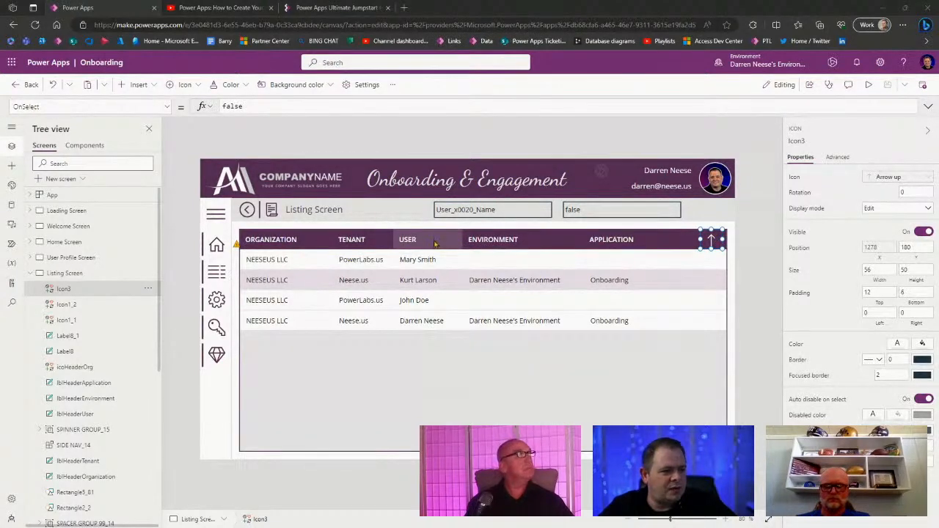
{"action": "left_click", "coordinate": [870, 248]}
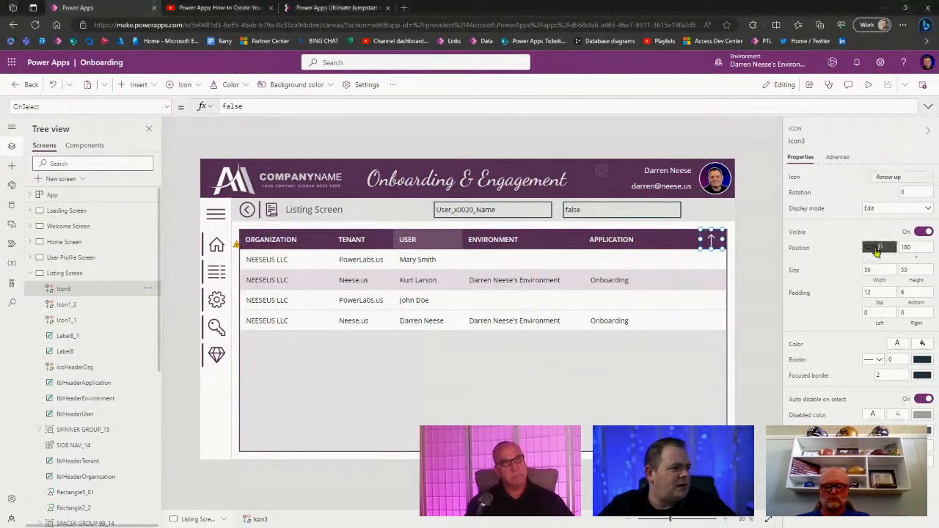
{"action": "left_click", "coordinate": [928, 106]}
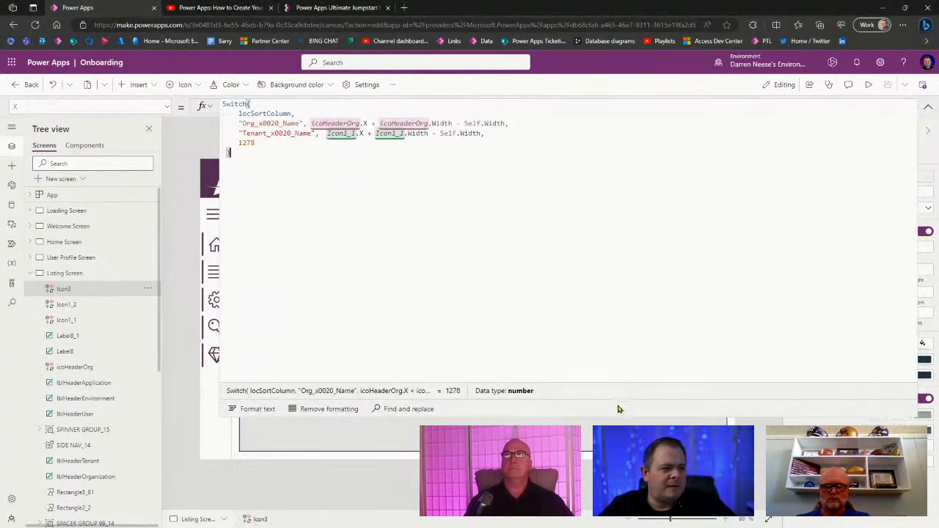
{"action": "left_click_drag", "start_coordinate": [612, 413], "coordinate": [617, 199]}
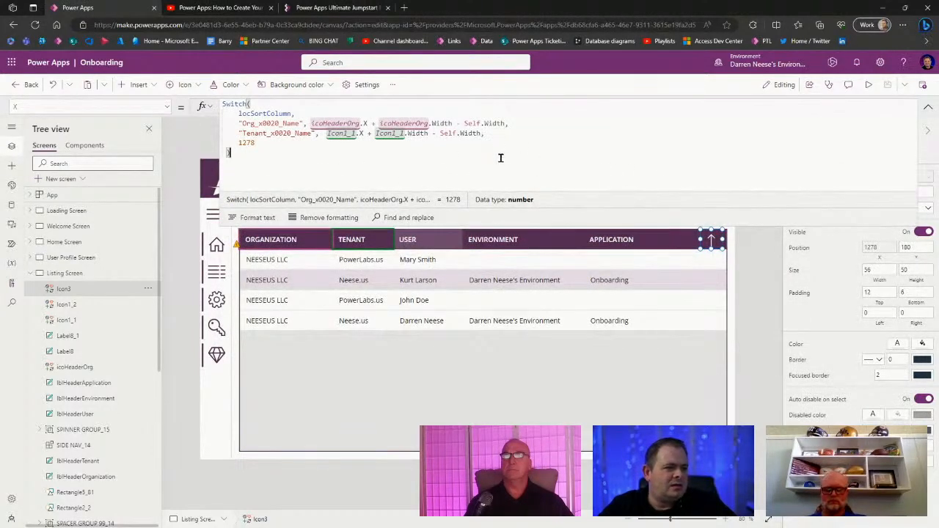
Step: Copy the 'User Name' field reference from the gallery's user label into a new quoted case above 1278 in the arrow icon's X Switch formula
{"action": "left_click", "coordinate": [418, 258]}
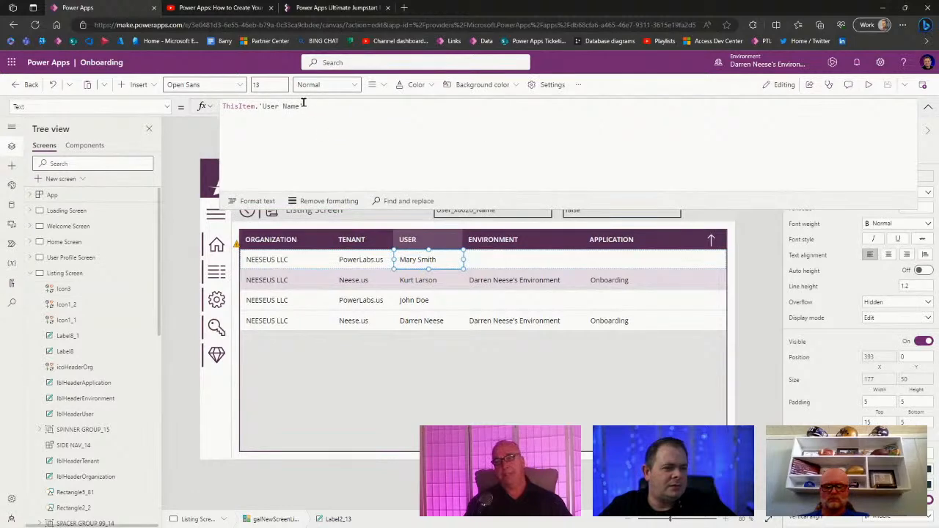
{"action": "left_click_drag", "start_coordinate": [303, 106], "coordinate": [257, 107]}
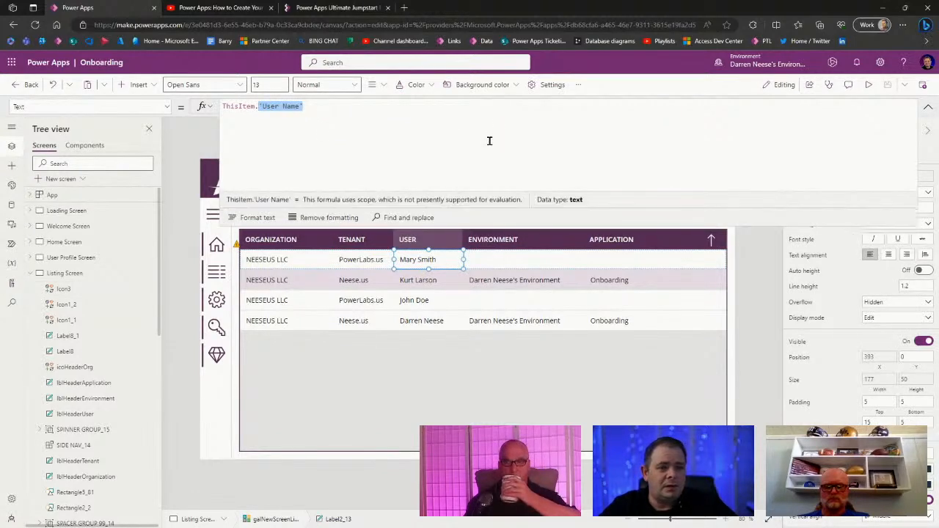
{"action": "left_click", "coordinate": [711, 239]}
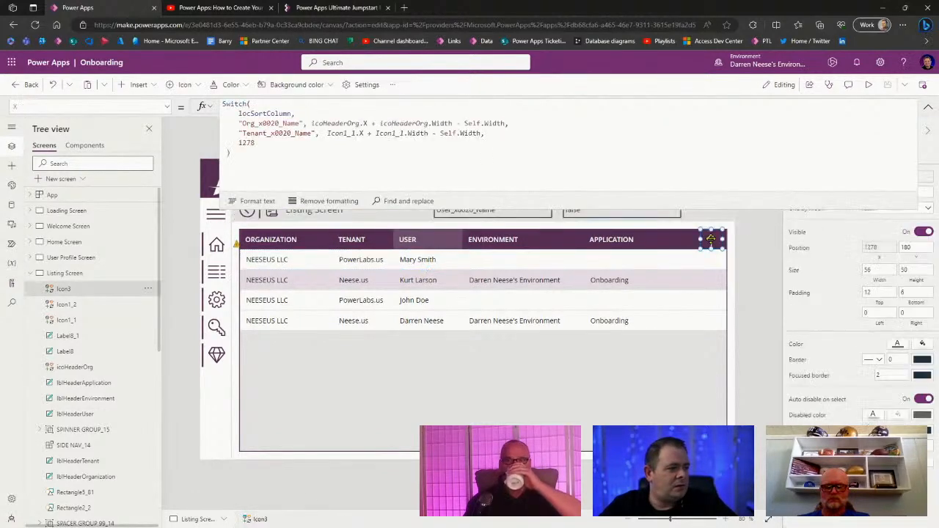
{"action": "left_click", "coordinate": [511, 133]}
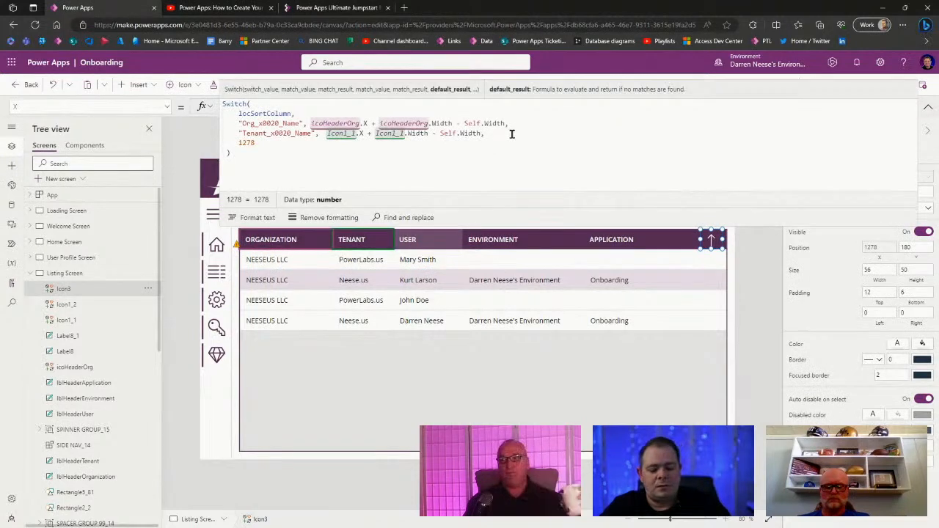
{"action": "key", "text": "Return"}
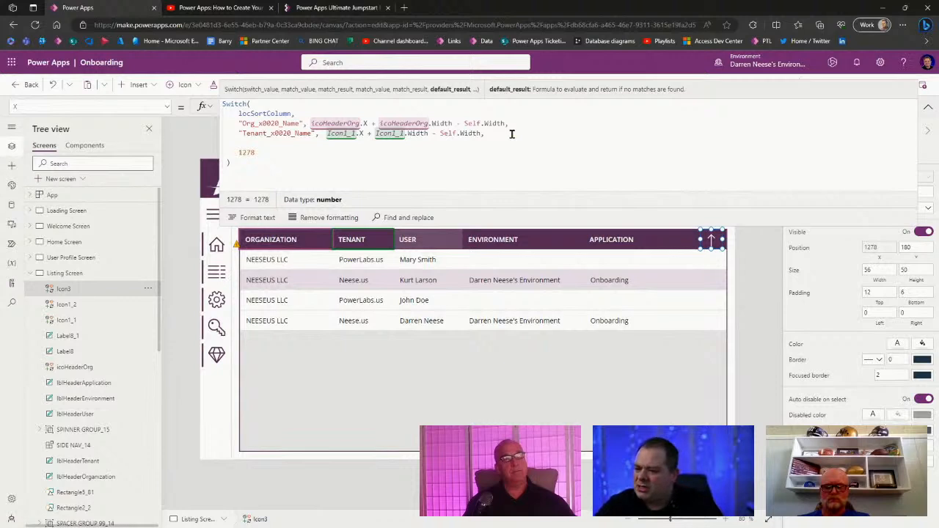
{"action": "type", "text": "\"'User Name'"}
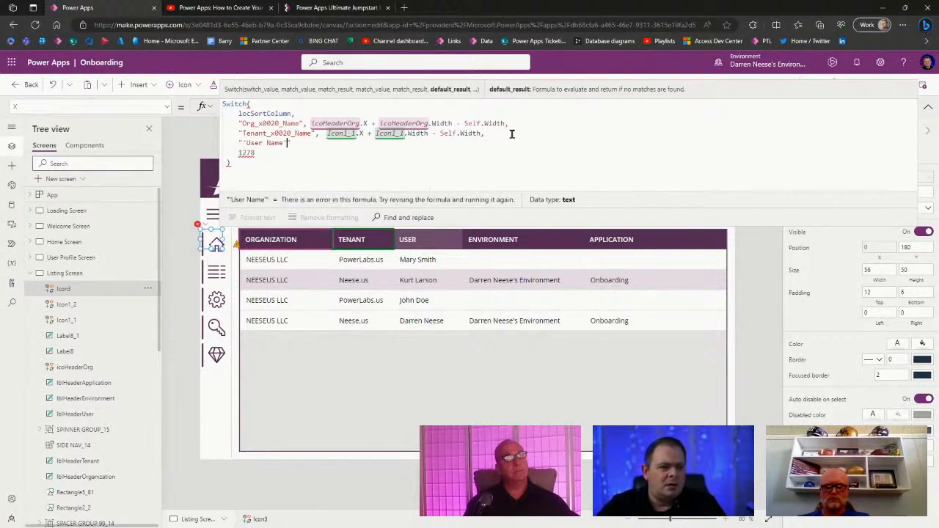
Step: Replace the space in the new Switch case with _x0020_, giving "'User_x0020_Name'", and add a comma after it
{"action": "key", "text": "Up"}
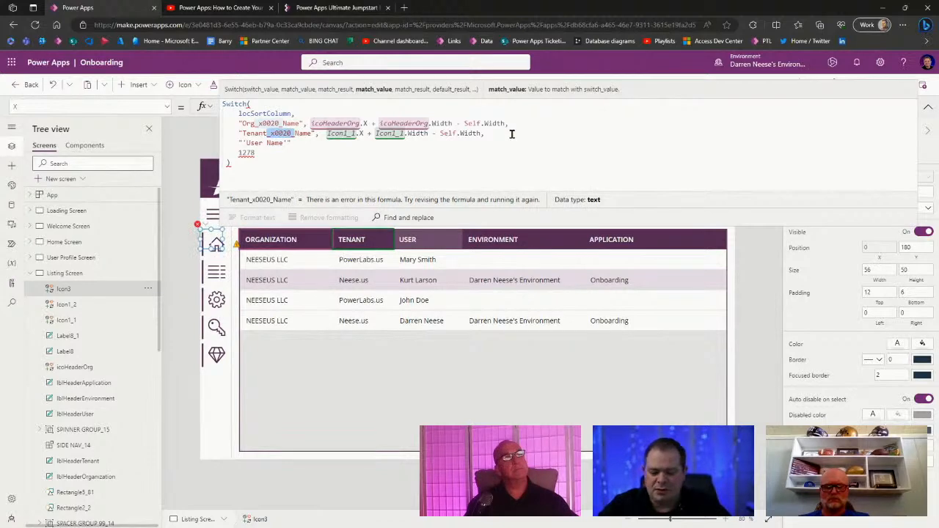
{"action": "key", "text": "Down"}
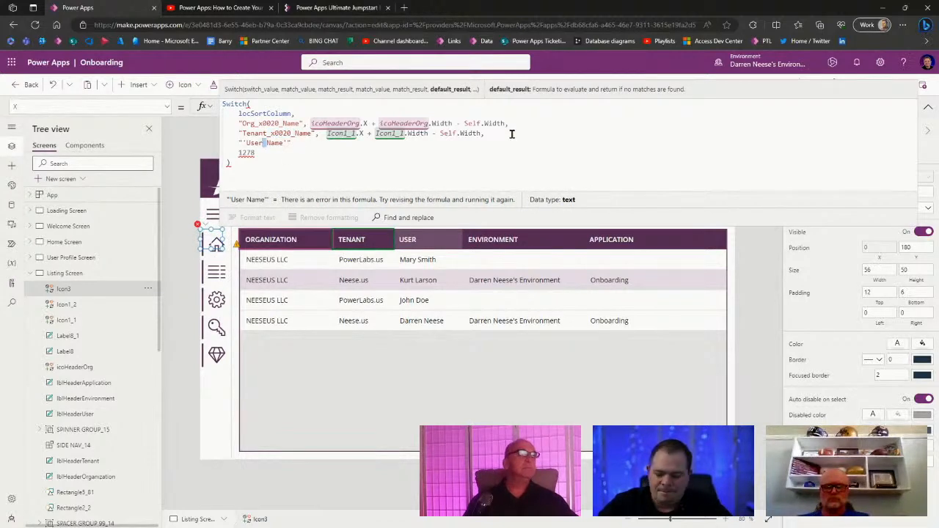
{"action": "type", "text": "_x0020_Name\""}
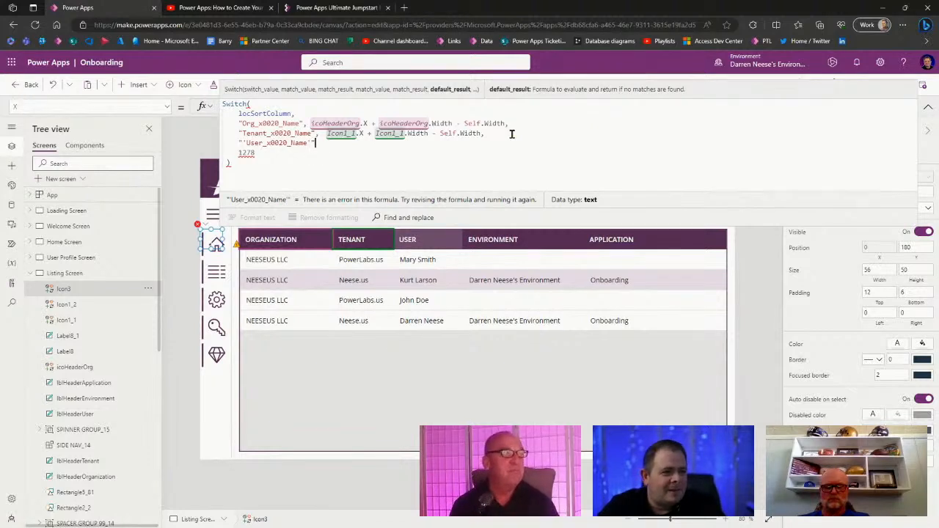
{"action": "type", "text": ","}
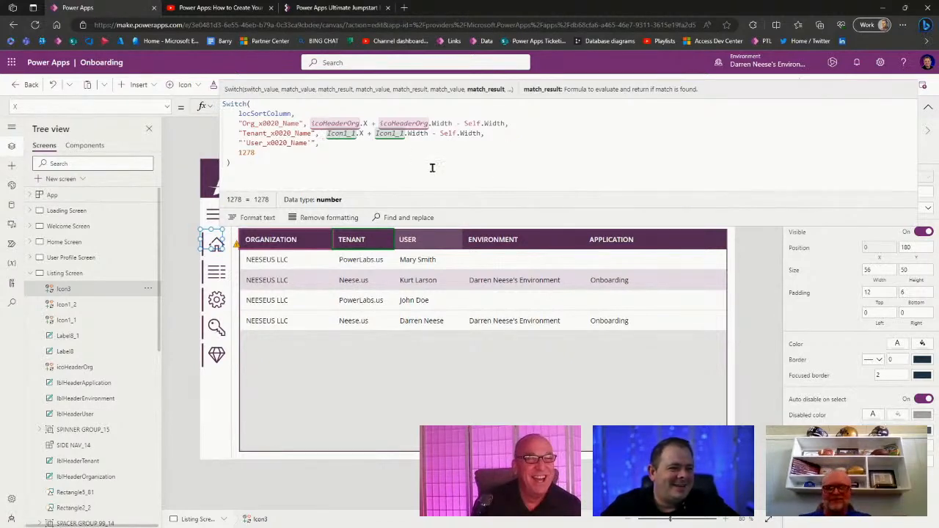
{"action": "left_click_drag", "start_coordinate": [412, 146], "coordinate": [189, 125]}
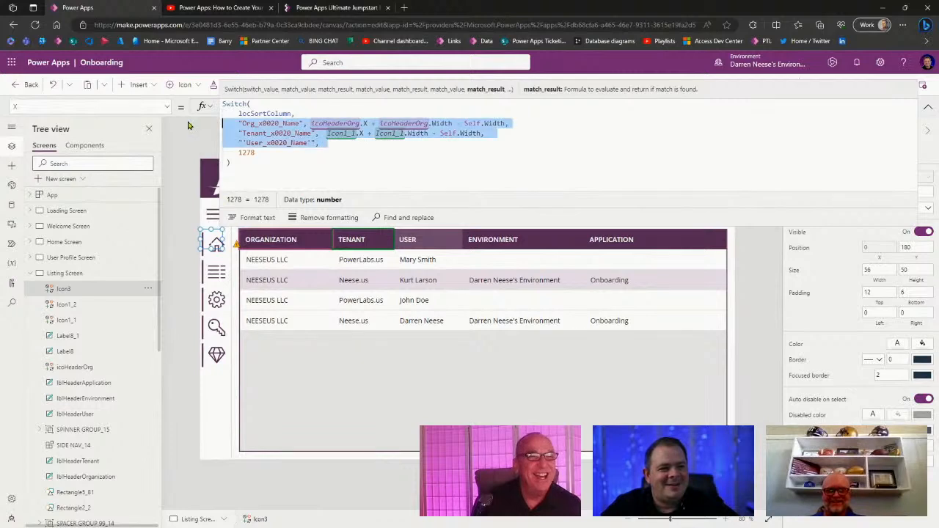
{"action": "left_click", "coordinate": [359, 132]}
{"action": "left_click", "coordinate": [361, 144]}
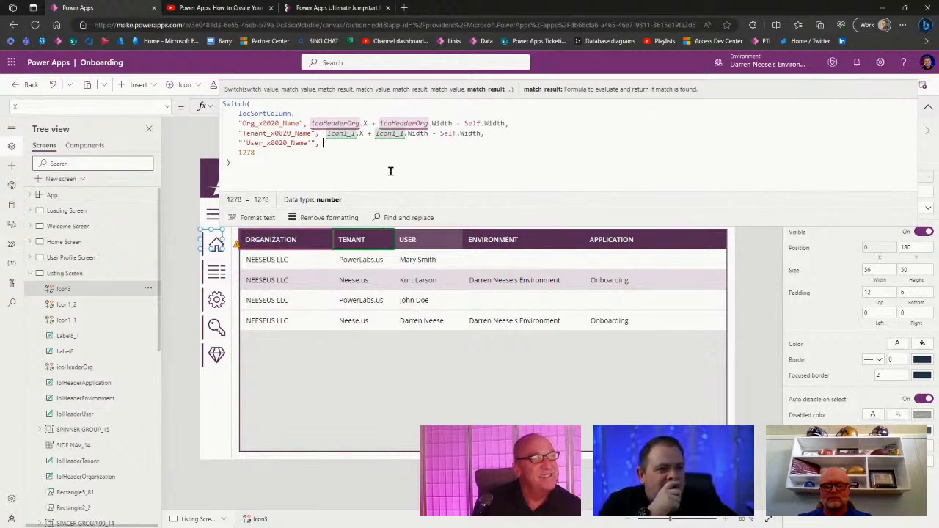
Step: Compare the OnSelect formulas of the User and Tenant header icons, Icon1_2 and Icon1_1, and collapse the formula area
{"action": "double_click", "coordinate": [338, 123]}
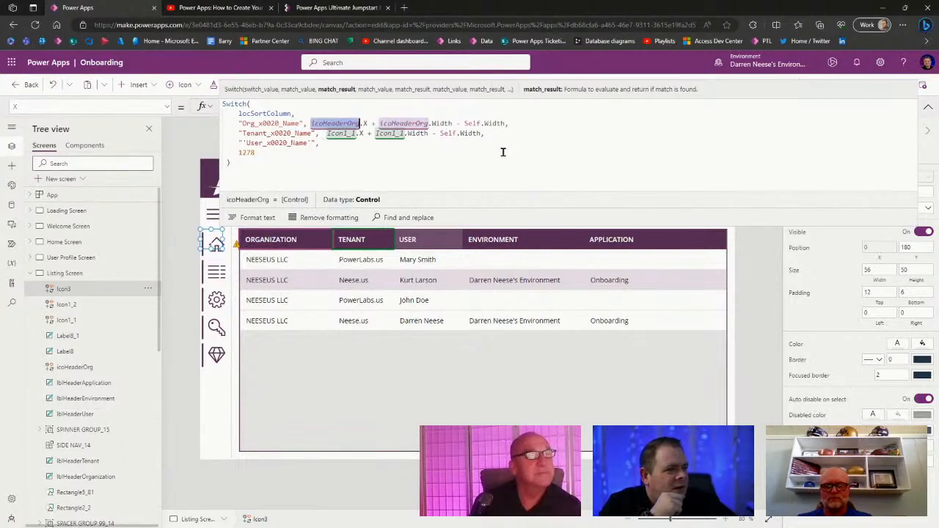
{"action": "left_click", "coordinate": [86, 304]}
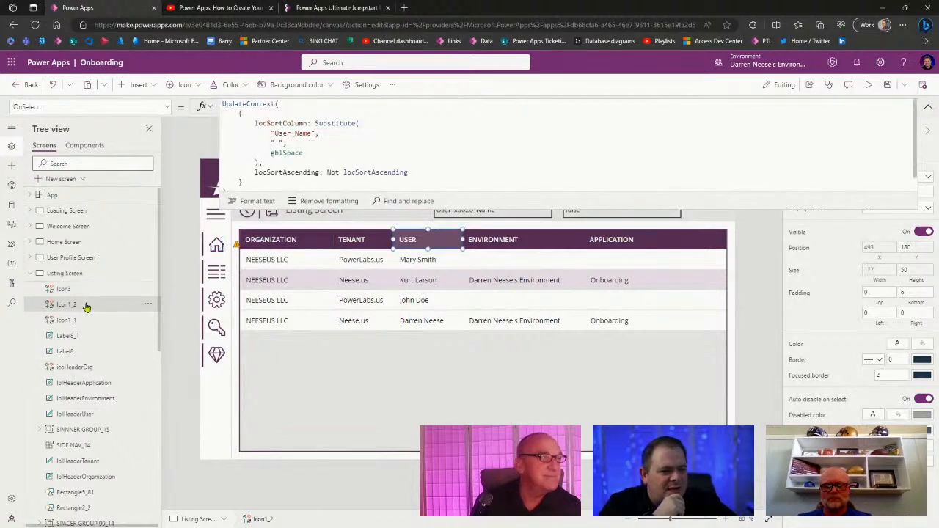
{"action": "left_click", "coordinate": [86, 322]}
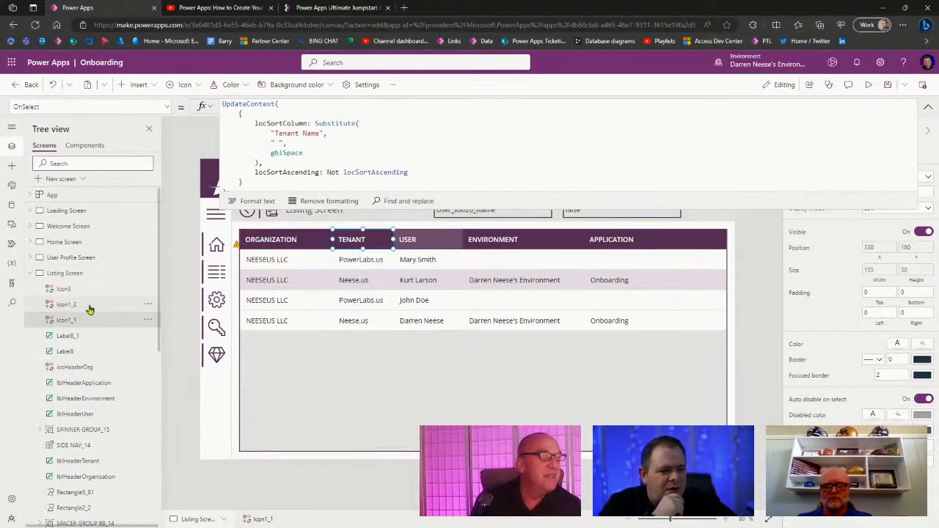
{"action": "left_click", "coordinate": [89, 305]}
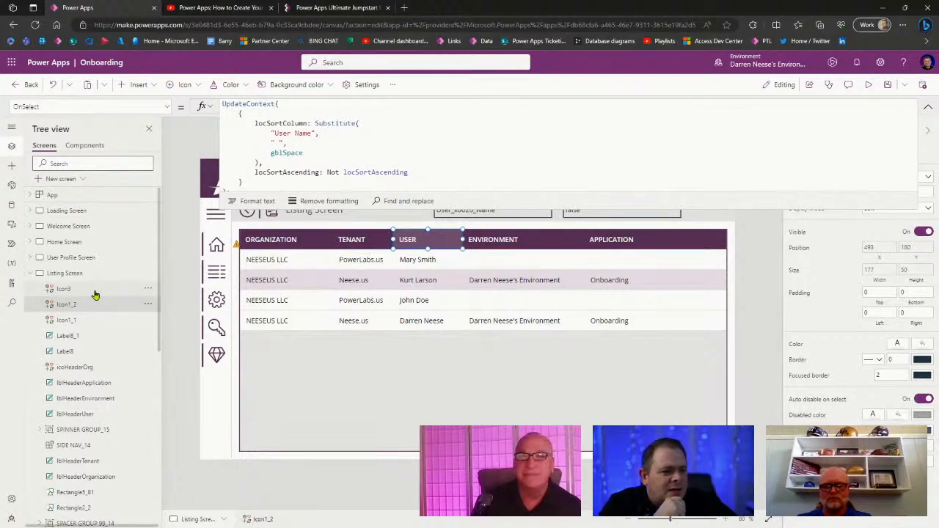
{"action": "left_click", "coordinate": [94, 292]}
{"action": "left_click", "coordinate": [94, 305]}
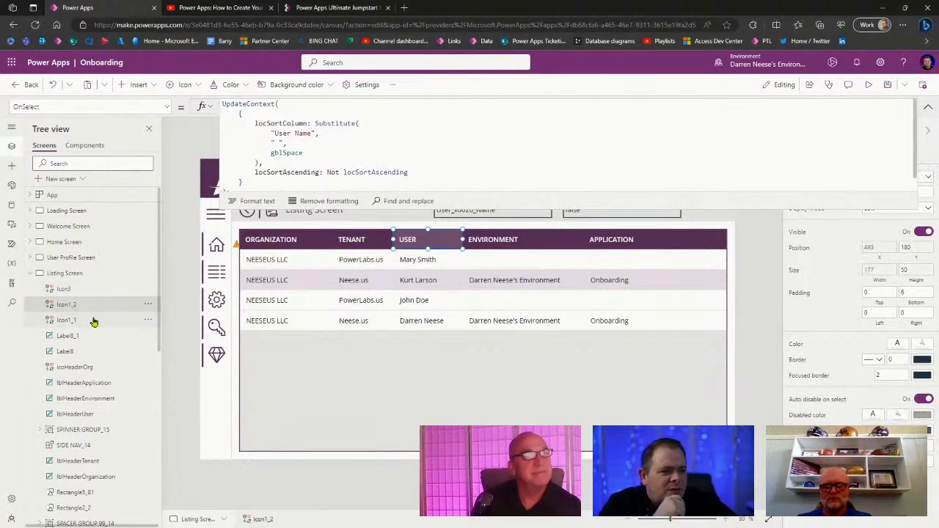
{"action": "left_click", "coordinate": [92, 320]}
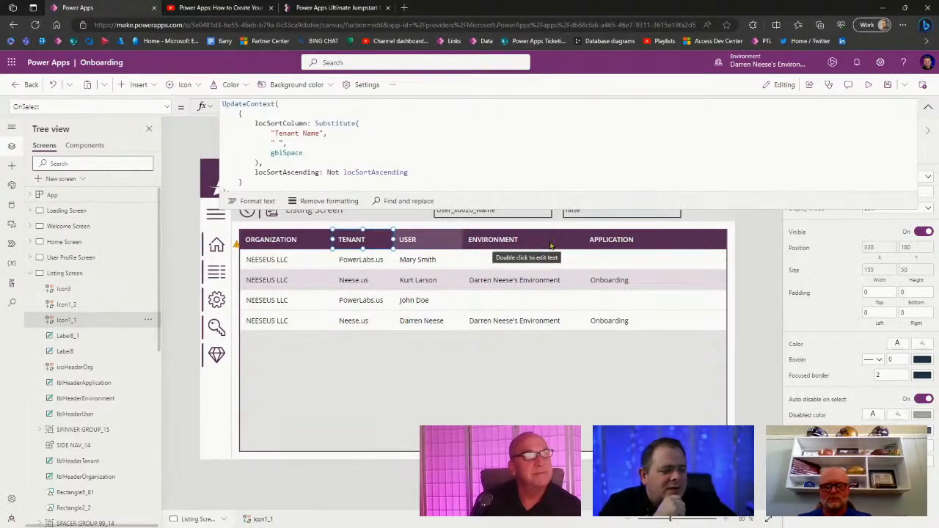
{"action": "left_click", "coordinate": [928, 108]}
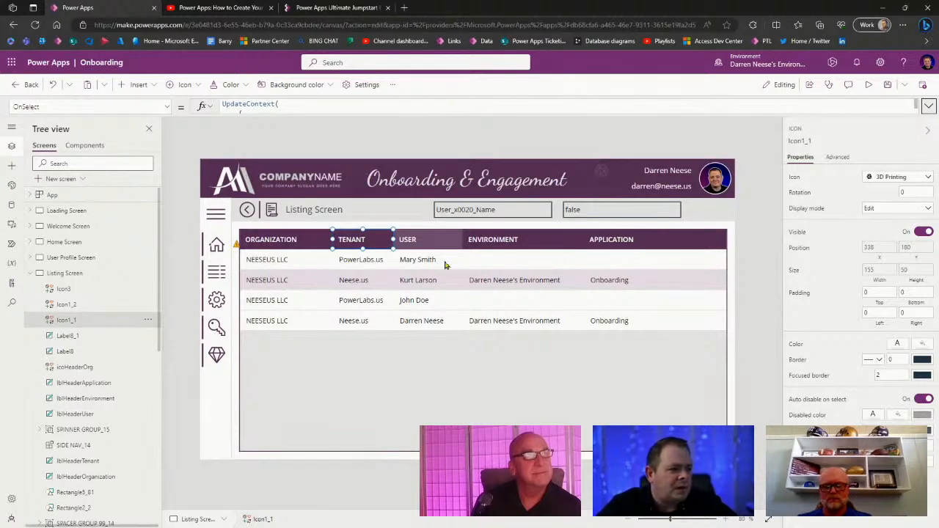
Step: Duplicate the User header's icon, Icon1_2, in place on the Listing Screen and open the copy's X formula
{"action": "left_click", "coordinate": [67, 291]}
{"action": "left_click", "coordinate": [71, 307]}
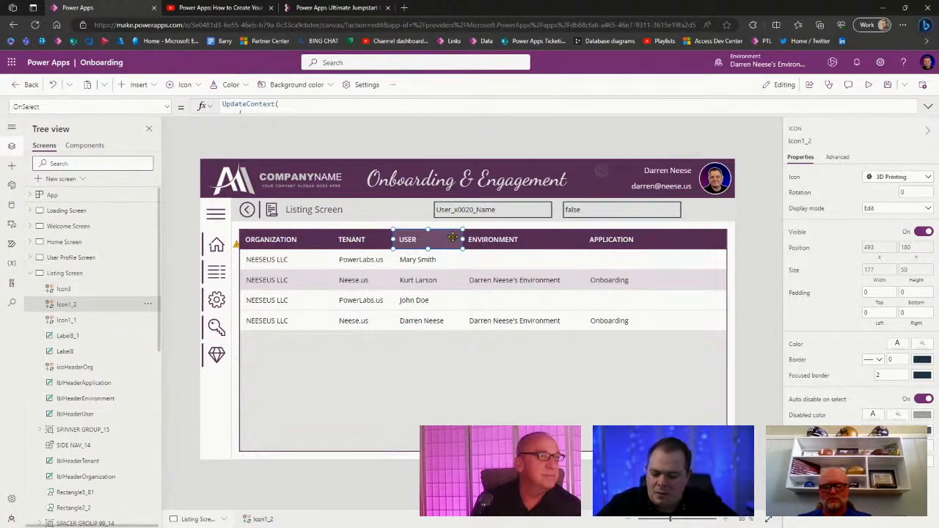
{"action": "key", "text": "ctrl+v"}
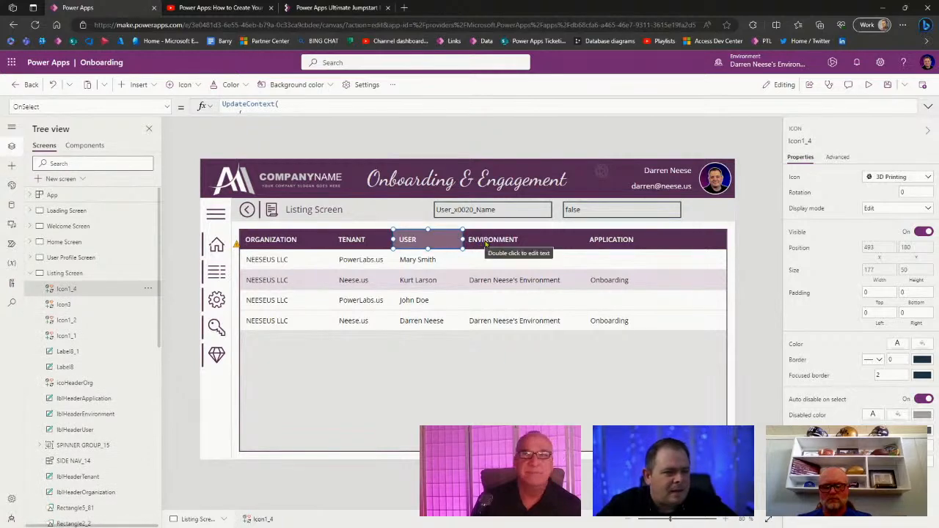
{"action": "left_click", "coordinate": [882, 248]}
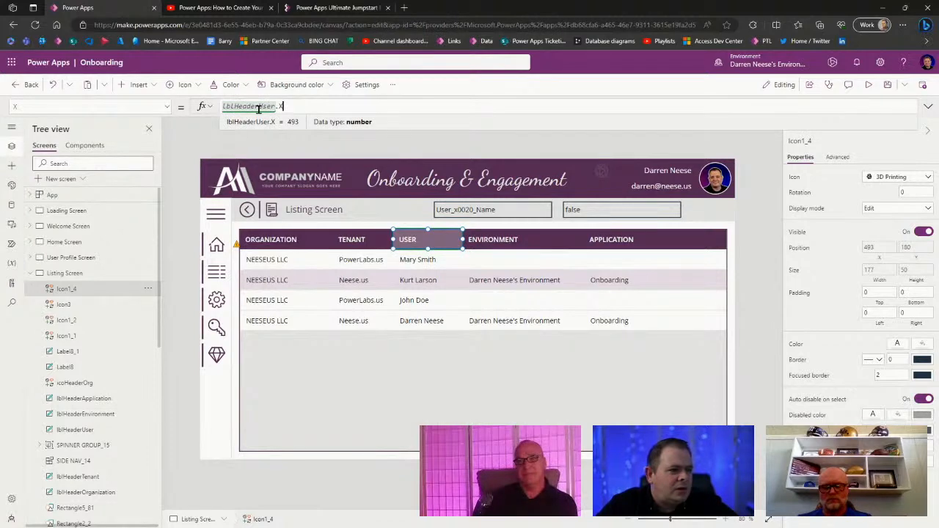
Step: Set the duplicated icon's width to If(gblShowDebugging, Self.Height, lblHeaderEnvironment.Width), using the name copied from the Environment header label
{"action": "left_click", "coordinate": [508, 238]}
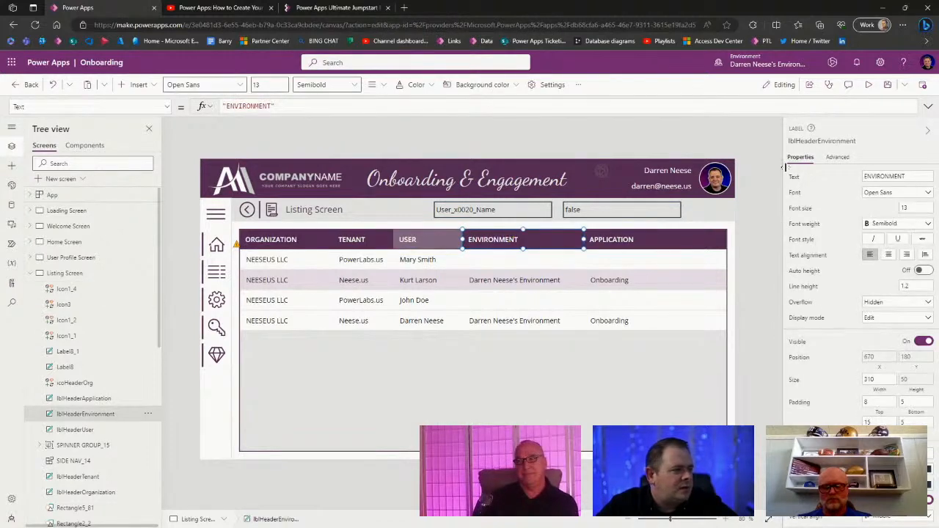
{"action": "left_click", "coordinate": [820, 140]}
{"action": "key", "text": "ctrl+c"}
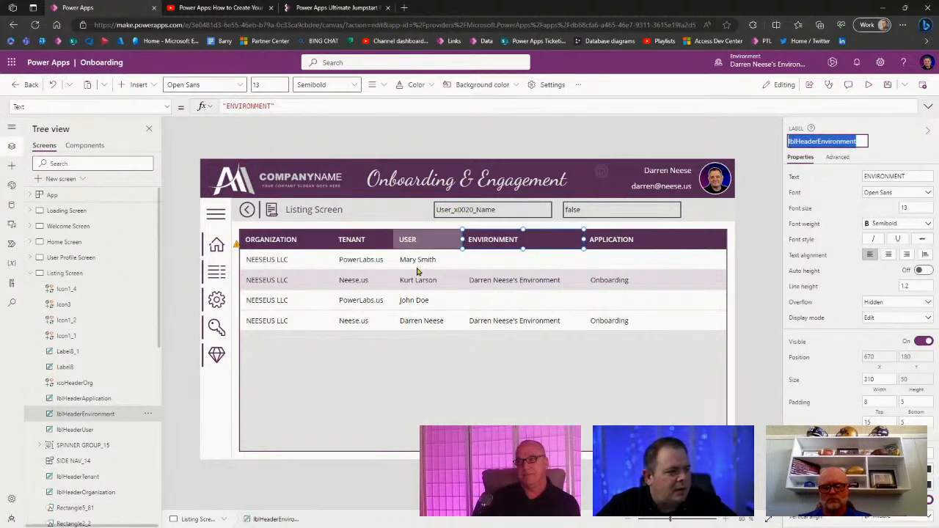
{"action": "left_click", "coordinate": [66, 289]}
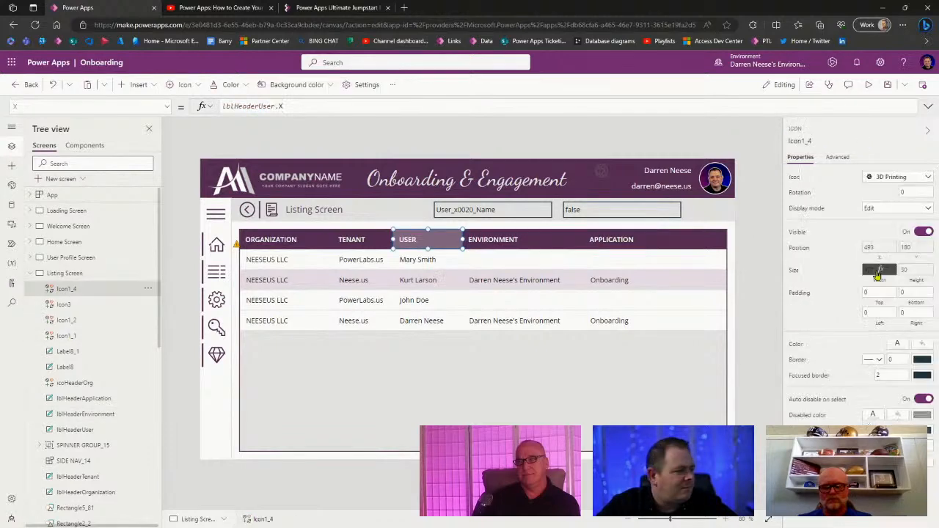
{"action": "left_click", "coordinate": [879, 271]}
{"action": "left_click", "coordinate": [374, 106]}
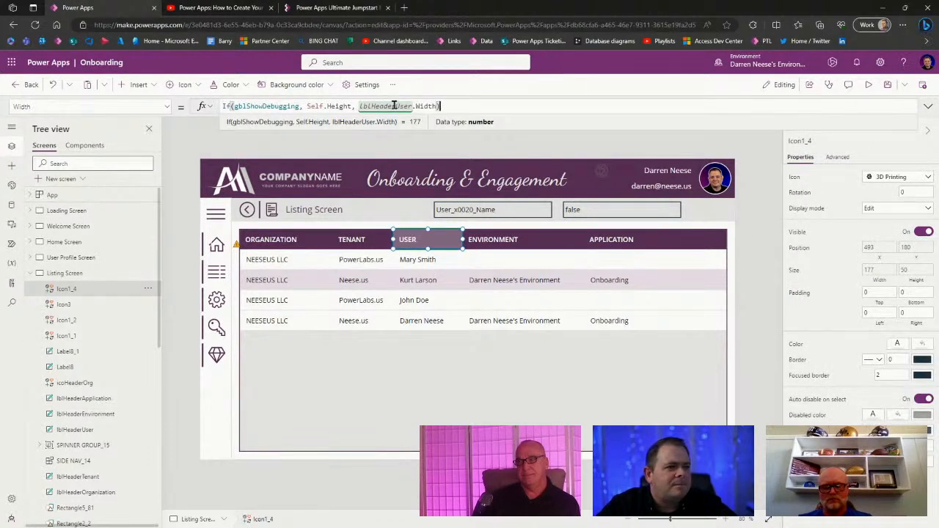
{"action": "double_click", "coordinate": [394, 106]}
{"action": "key", "text": "ctrl+v"}
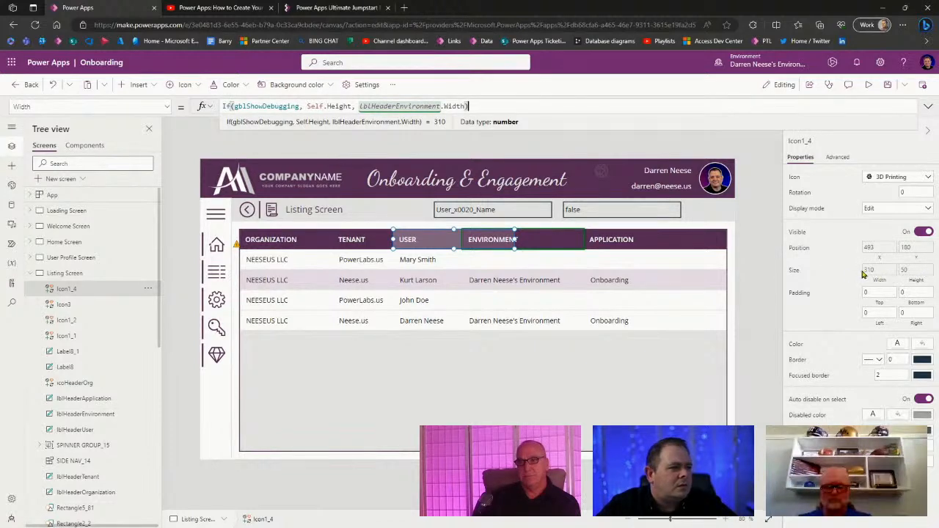
Step: Set the duplicated icon's X position to lblHeaderEnvironment.X, reusing the label name copied from its width formula, and recheck the width formula
{"action": "double_click", "coordinate": [407, 106]}
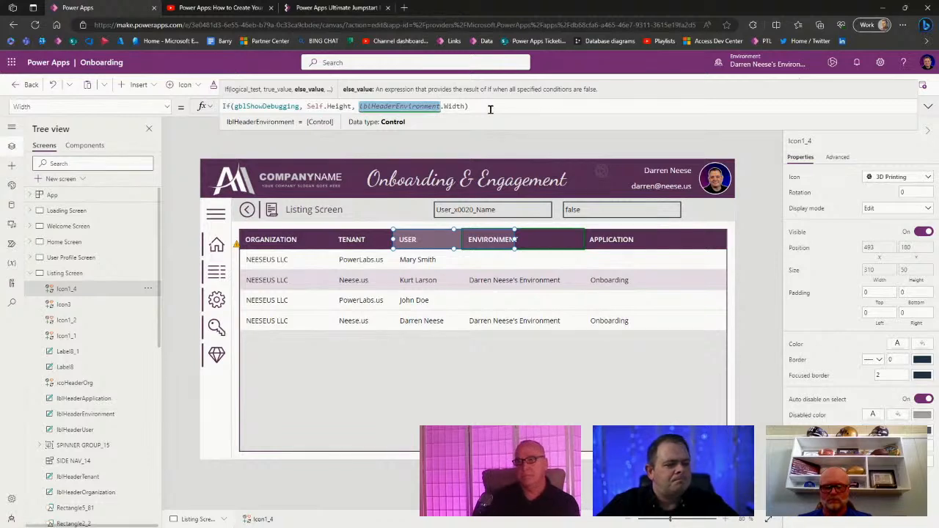
{"action": "left_click", "coordinate": [884, 250]}
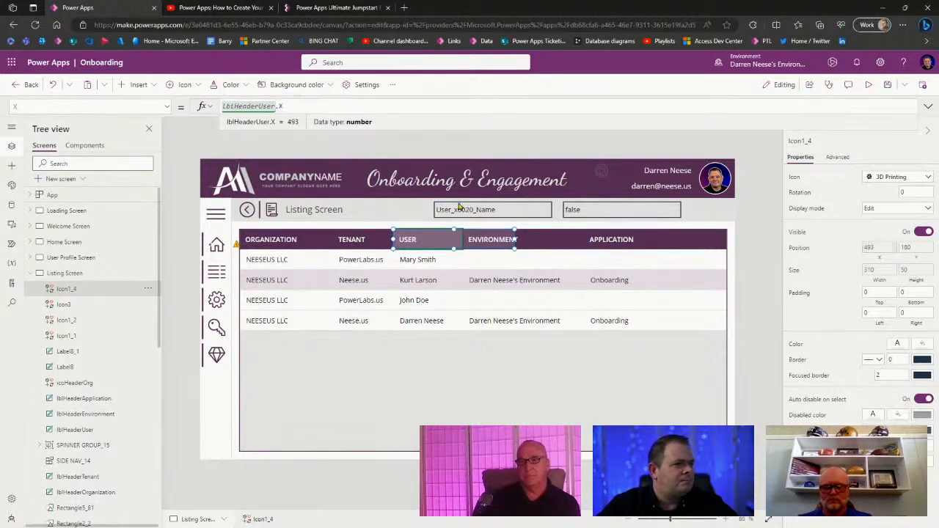
{"action": "double_click", "coordinate": [257, 106]}
{"action": "key", "text": "ctrl+v"}
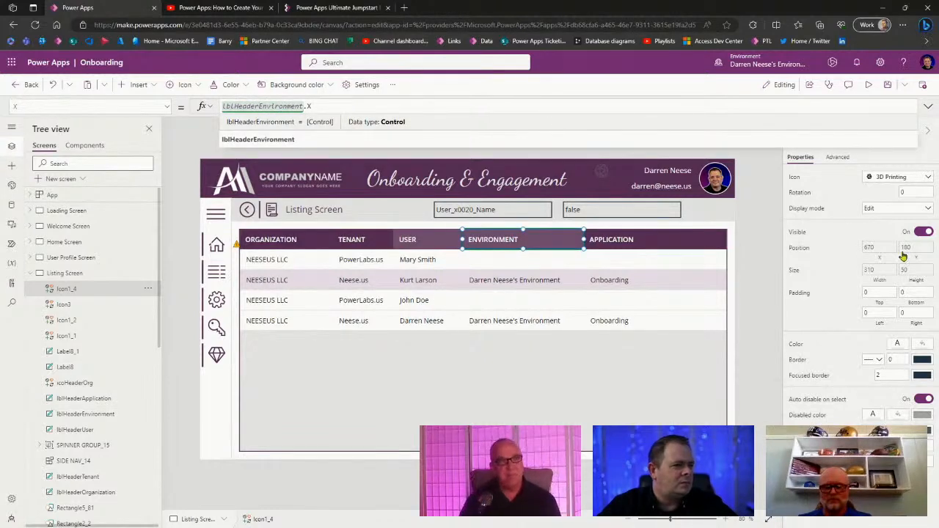
{"action": "left_click", "coordinate": [883, 271]}
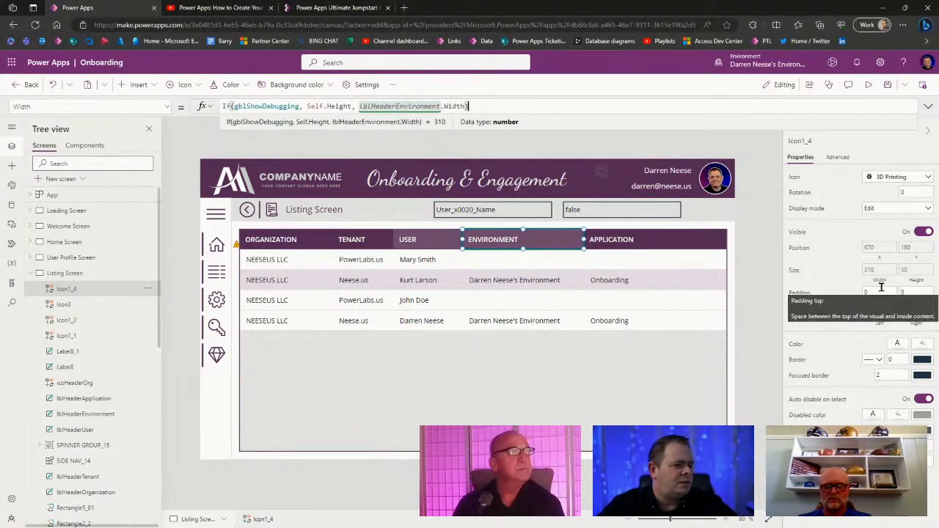
Step: Rename the icon over the Environment header as icoEnvironmentHeading
{"action": "left_click", "coordinate": [807, 141]}
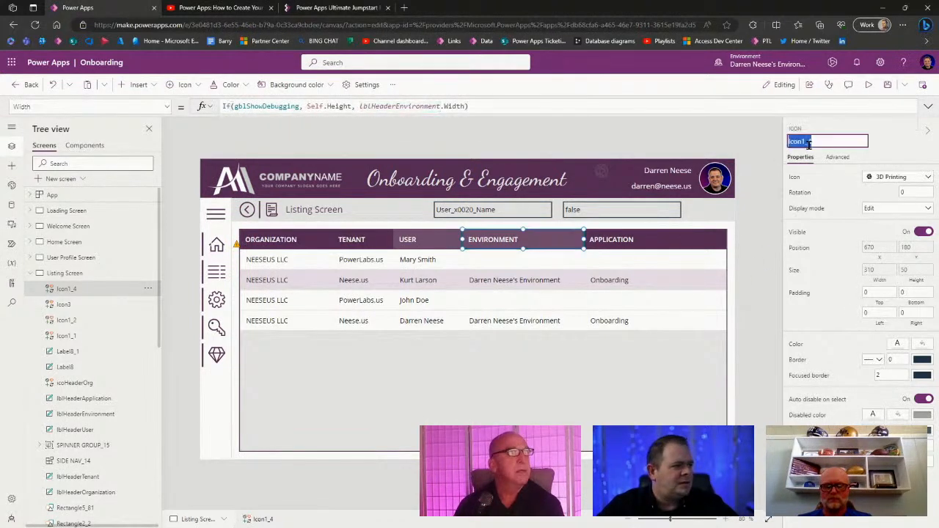
{"action": "type", "text": "icoEnv"}
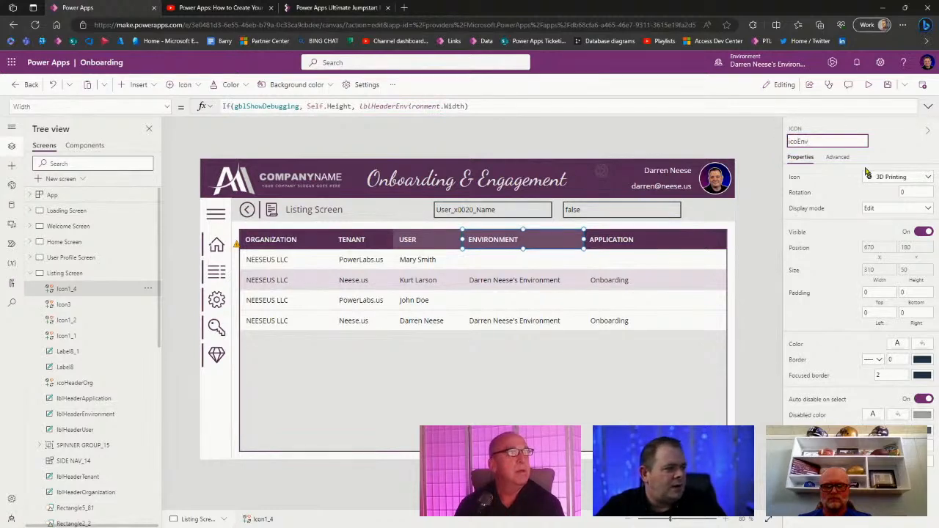
{"action": "type", "text": "ironmentHea"}
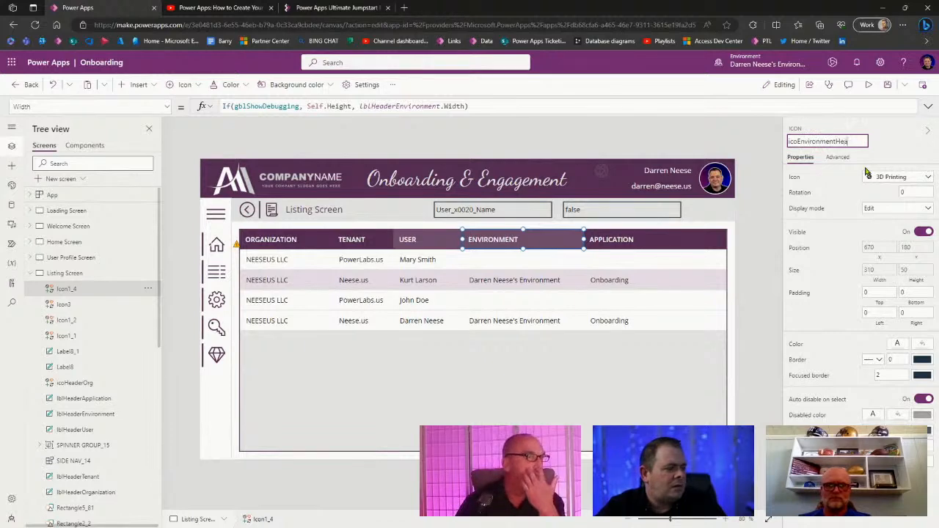
{"action": "type", "text": "ding"}
{"action": "key", "text": "Return"}
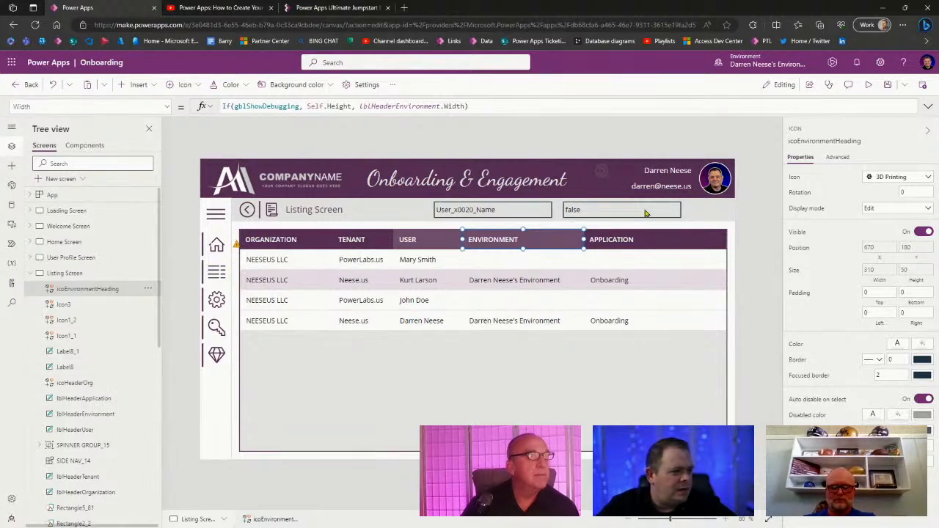
Step: Test sorting from the Tenant, Environment and Organization headers and check which controls in the Listing Screen belong to them
{"action": "left_click", "coordinate": [352, 241]}
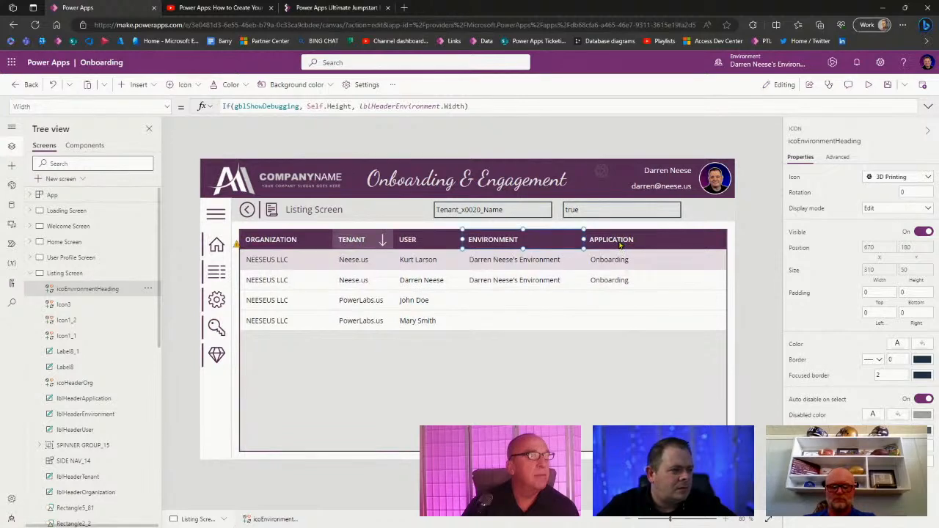
{"action": "left_click", "coordinate": [507, 245]}
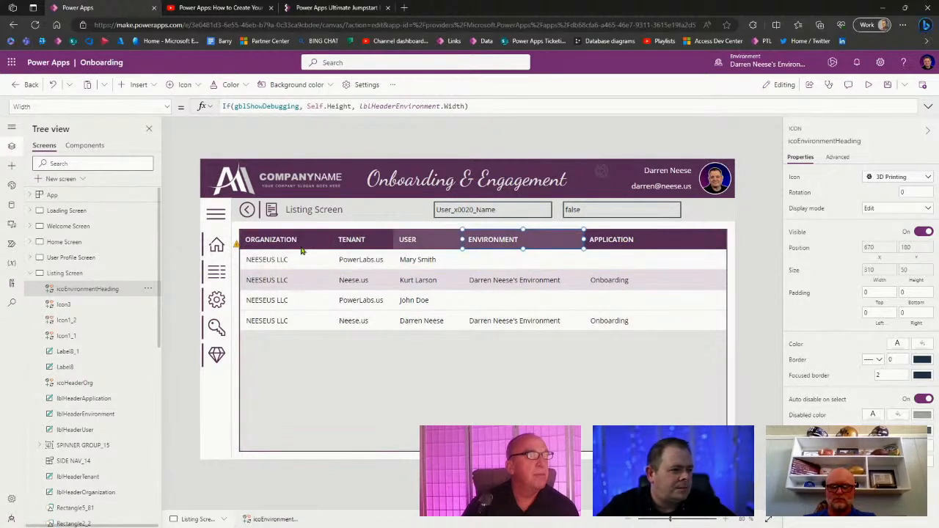
{"action": "left_click", "coordinate": [92, 385]}
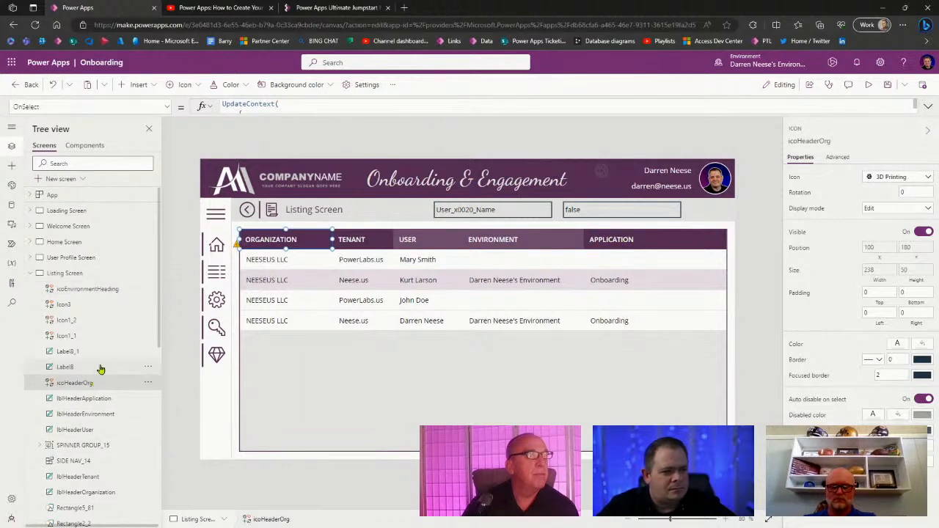
{"action": "left_click", "coordinate": [99, 367]}
{"action": "left_click", "coordinate": [102, 338]}
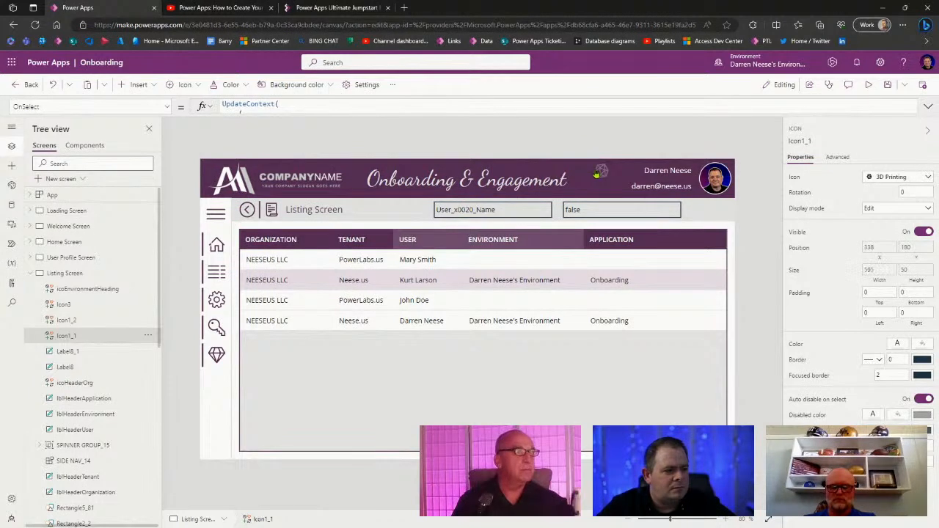
{"action": "scroll", "coordinate": [81, 396], "scroll_direction": "down", "scroll_amount": 4}
{"action": "scroll", "coordinate": [80, 396], "scroll_direction": "up", "scroll_amount": 4}
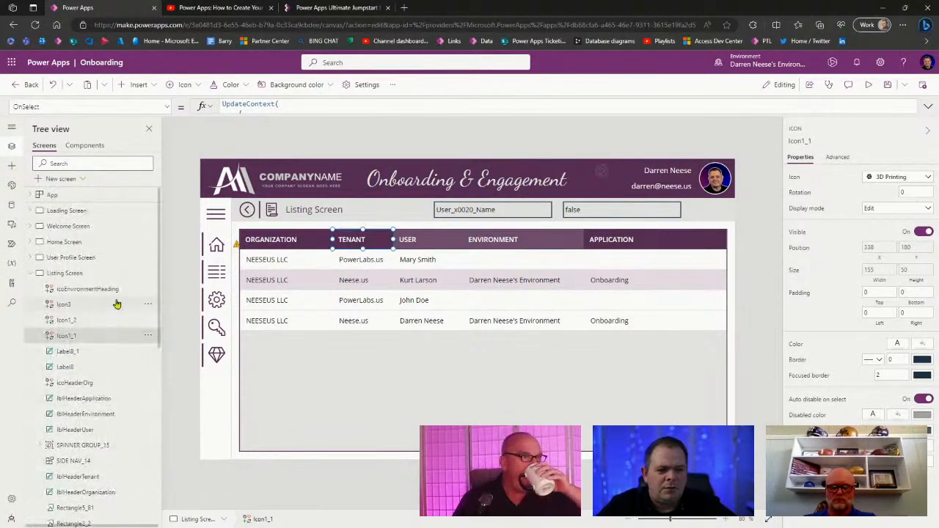
{"action": "left_click", "coordinate": [94, 383]}
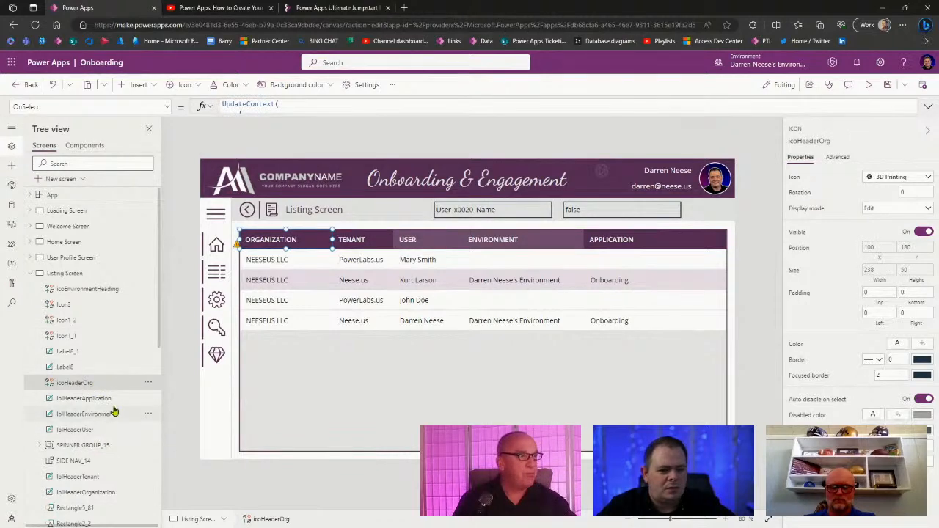
{"action": "scroll", "coordinate": [114, 414], "scroll_direction": "down", "scroll_amount": 2}
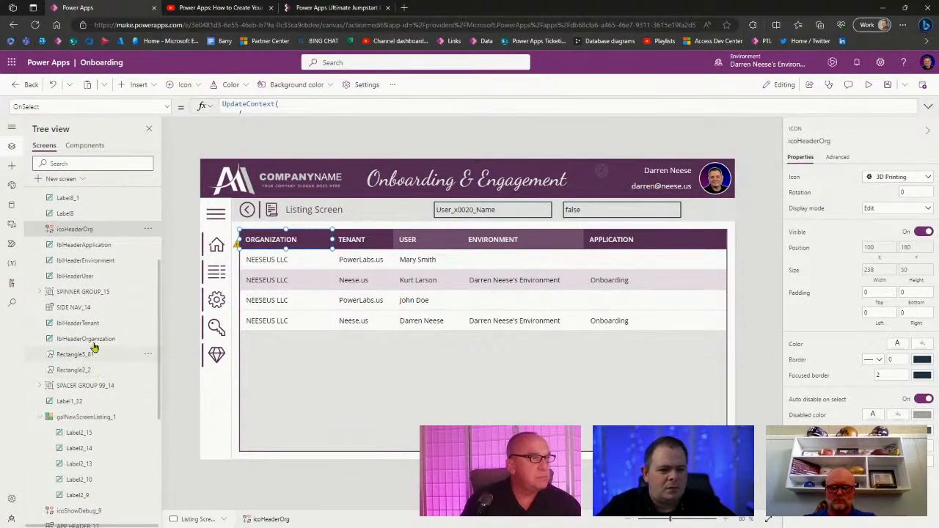
{"action": "left_click", "coordinate": [295, 244], "text": "alt"}
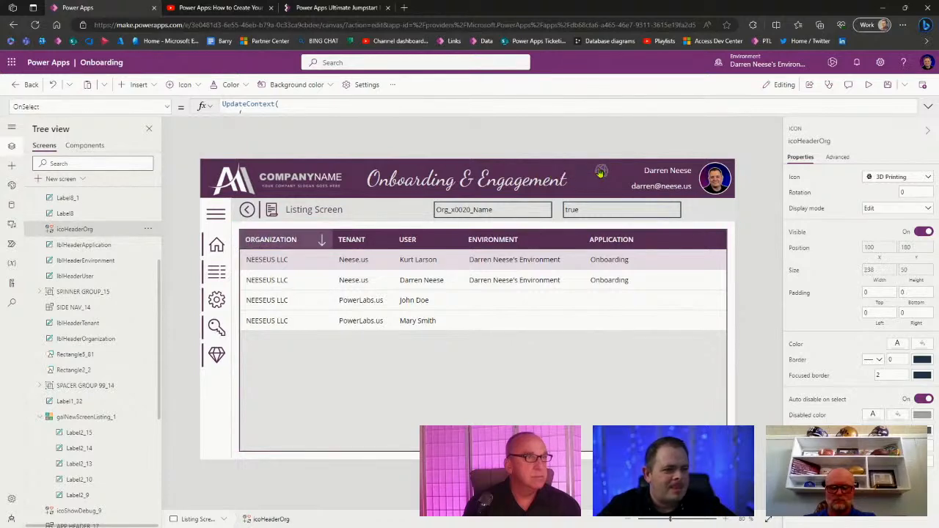
Step: Review the Listing Screen's header icons one by one to match each to its column and identify the sort arrow
{"action": "scroll", "coordinate": [121, 308], "scroll_direction": "up", "scroll_amount": 3}
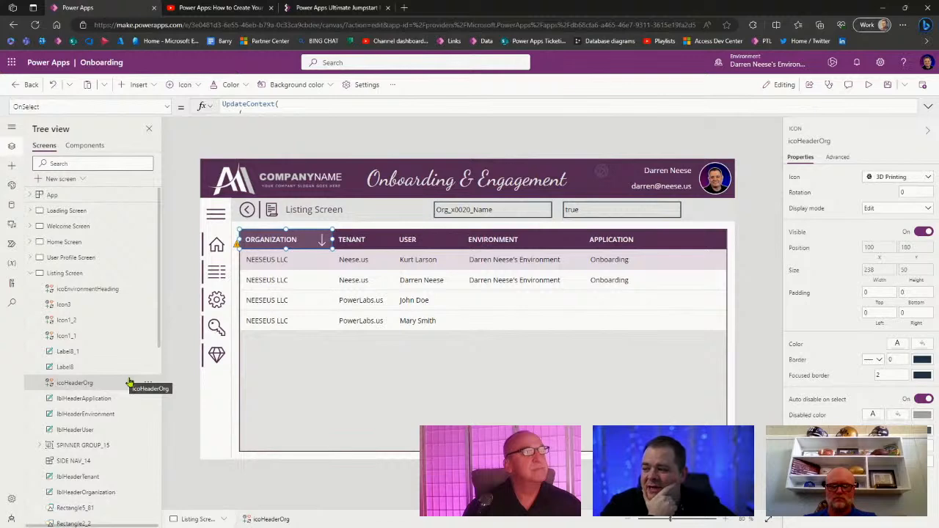
{"action": "left_click_drag", "start_coordinate": [159, 338], "coordinate": [160, 386]}
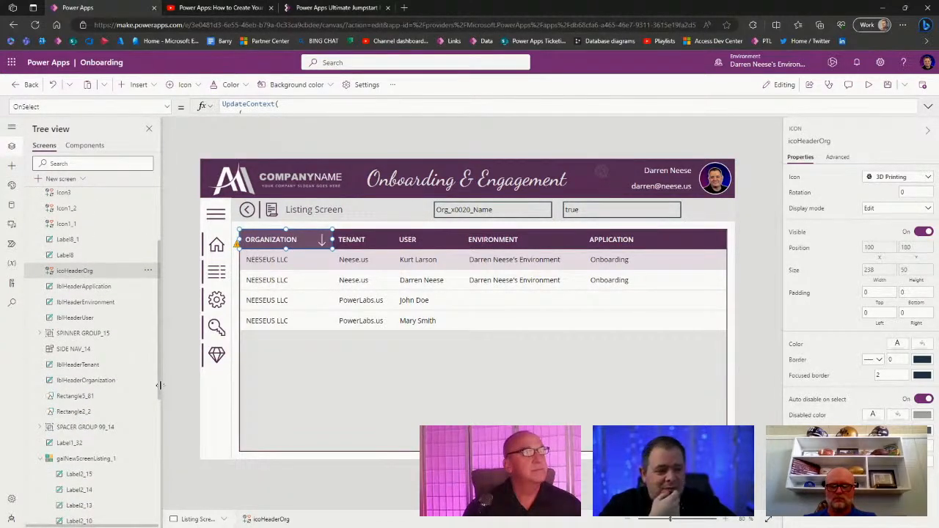
{"action": "left_click_drag", "start_coordinate": [159, 385], "coordinate": [161, 373]}
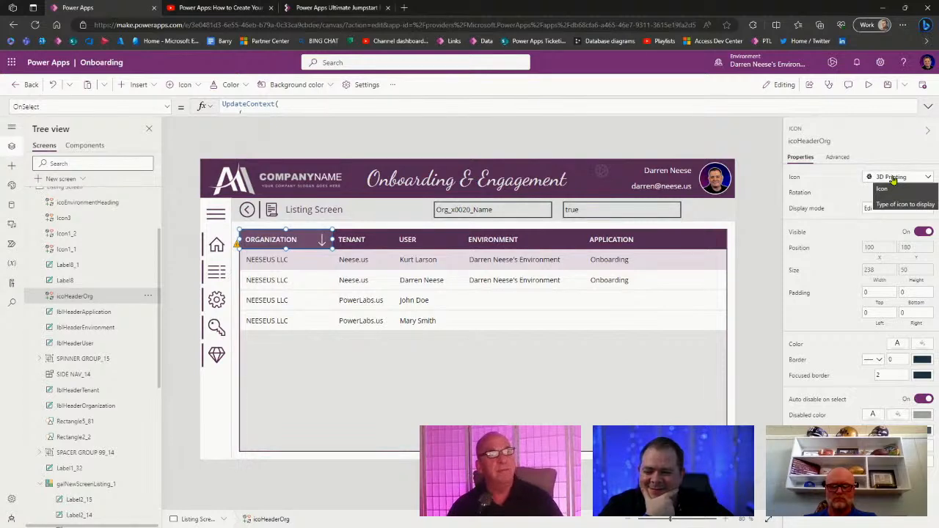
{"action": "left_click", "coordinate": [125, 250]}
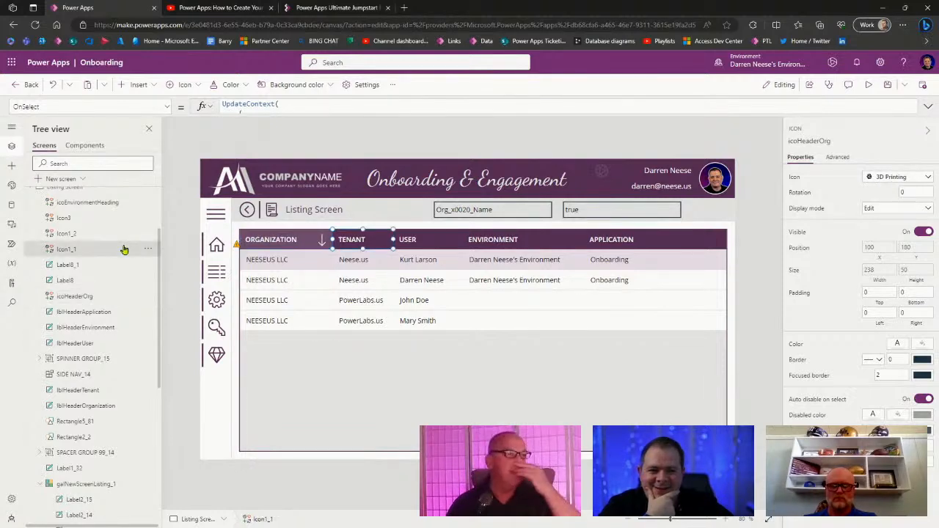
{"action": "left_click", "coordinate": [111, 235]}
{"action": "left_click", "coordinate": [113, 220]}
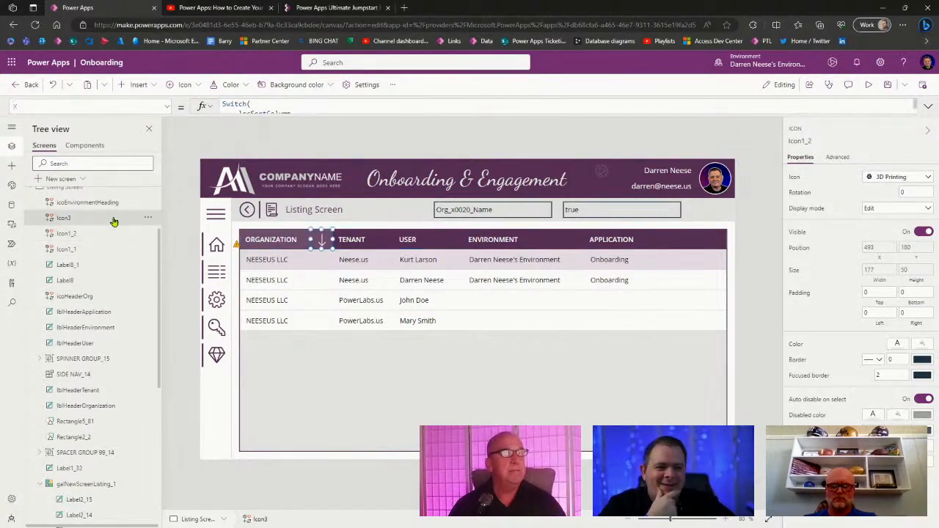
{"action": "left_click", "coordinate": [108, 205]}
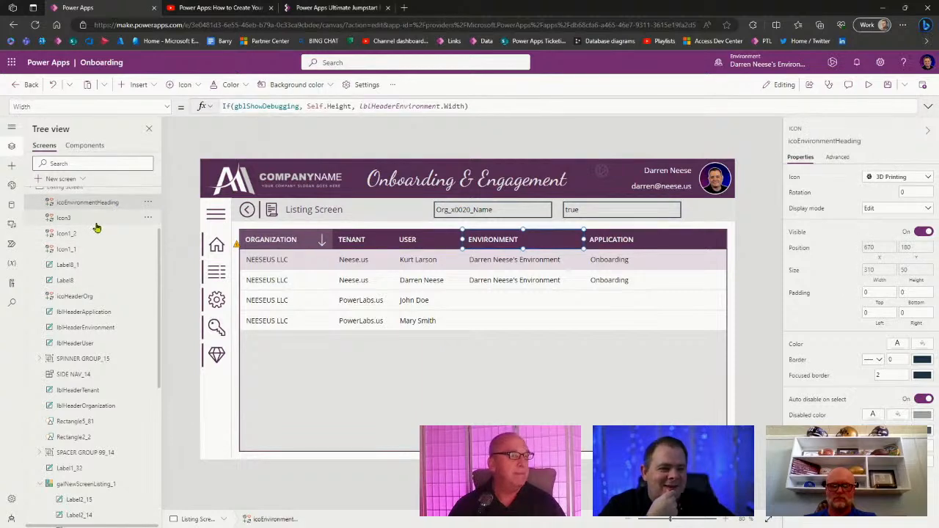
{"action": "left_click", "coordinate": [95, 222]}
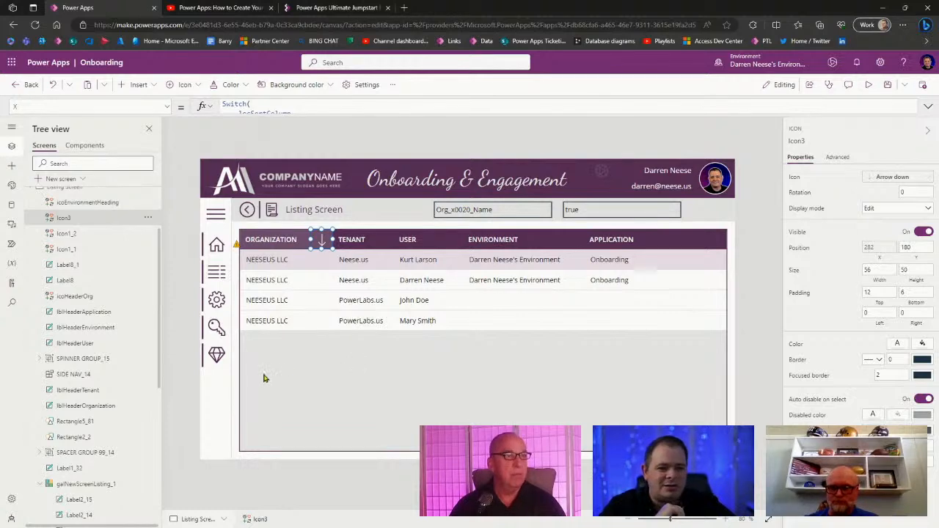
{"action": "left_click", "coordinate": [76, 296]}
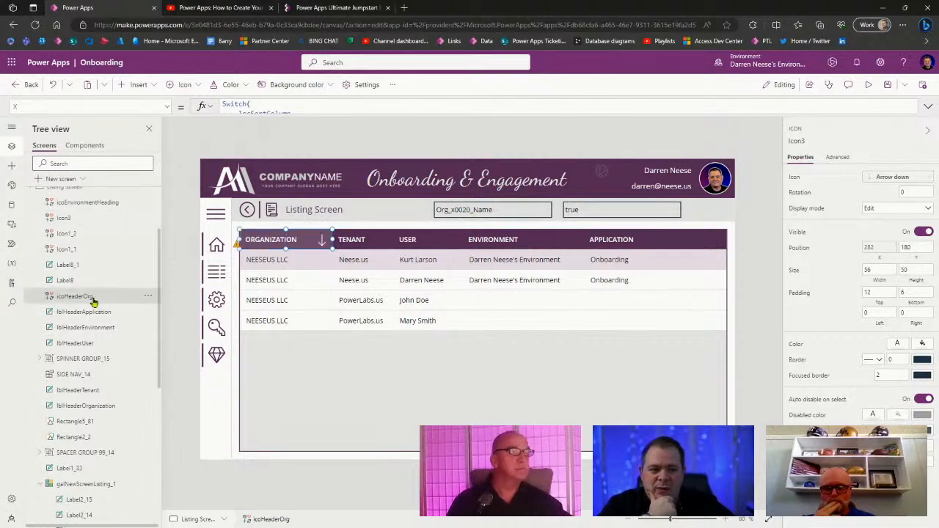
{"action": "left_click", "coordinate": [110, 249]}
Step: Rename the sort arrow icon, Icon3, as icoArrowAscDesc
{"action": "left_click", "coordinate": [113, 220]}
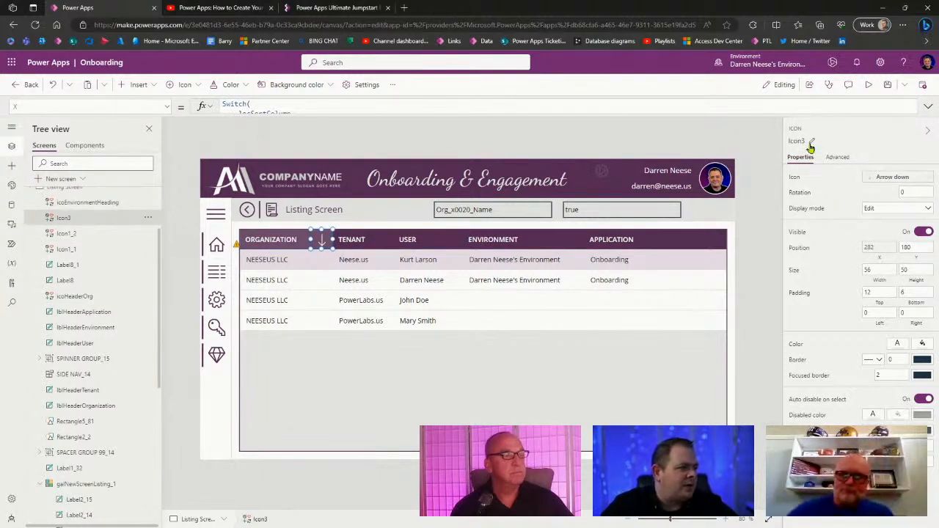
{"action": "left_click", "coordinate": [811, 143]}
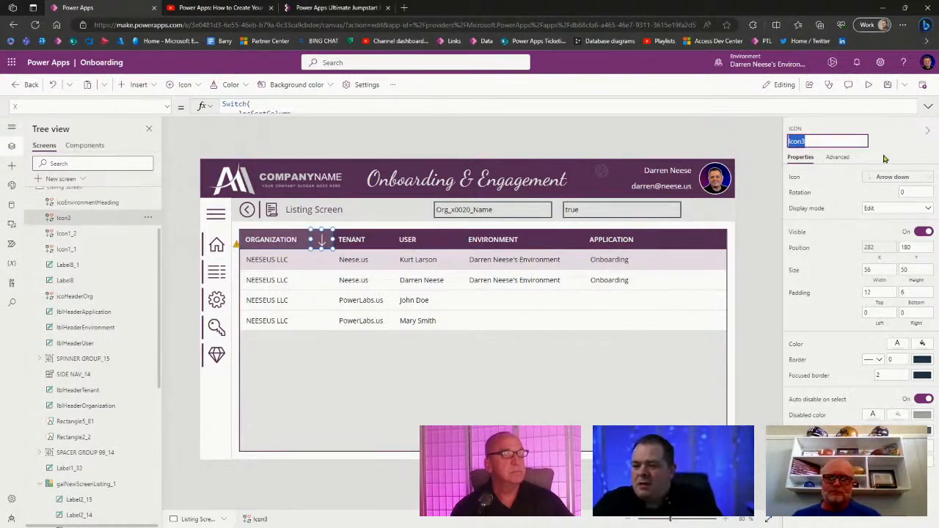
{"action": "type", "text": "icoArrowAscDesc"}
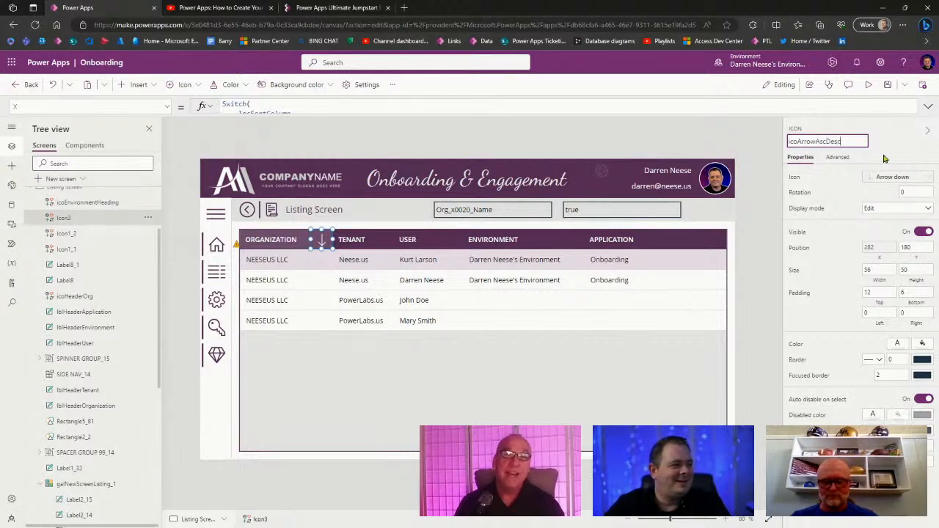
{"action": "key", "text": "Return"}
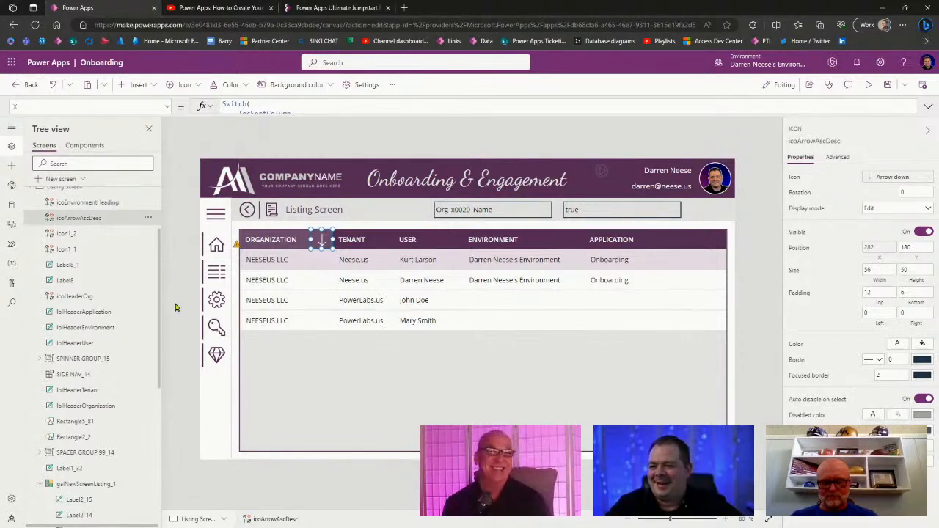
Step: In icoArrowAscDesc's X formula, give the 'User_x0020_Name' case the result icoEnvironmentHeading.X + icoEnvironmentHeading.Width - Self.Width
{"action": "left_click", "coordinate": [98, 204]}
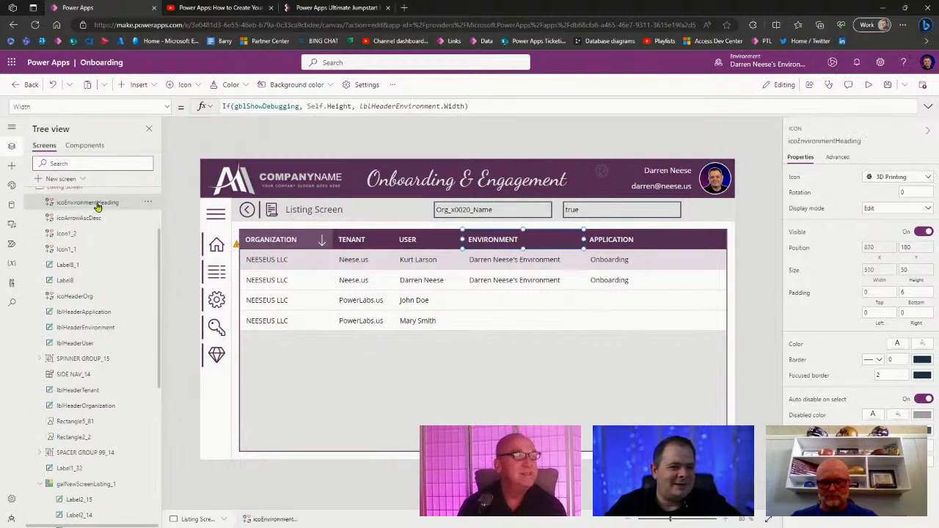
{"action": "left_click", "coordinate": [799, 140]}
{"action": "key", "text": "ctrl+c"}
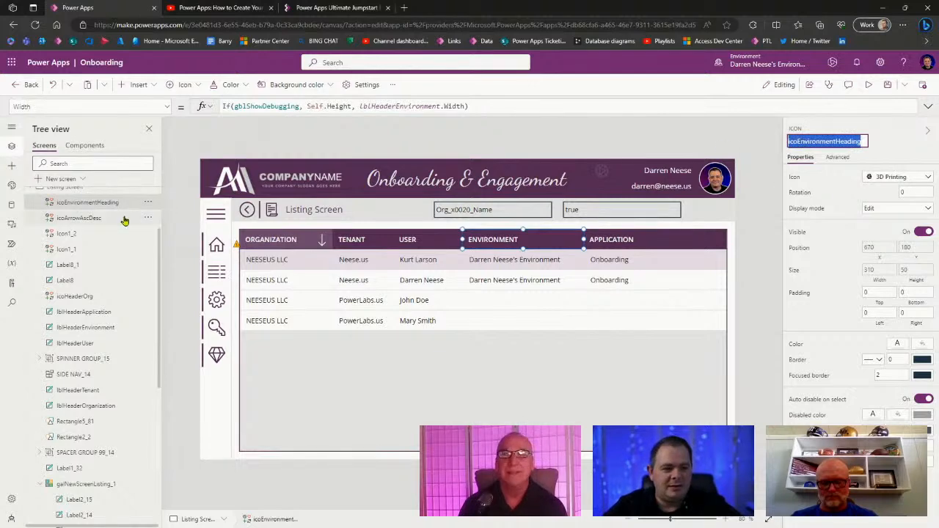
{"action": "left_click", "coordinate": [57, 220]}
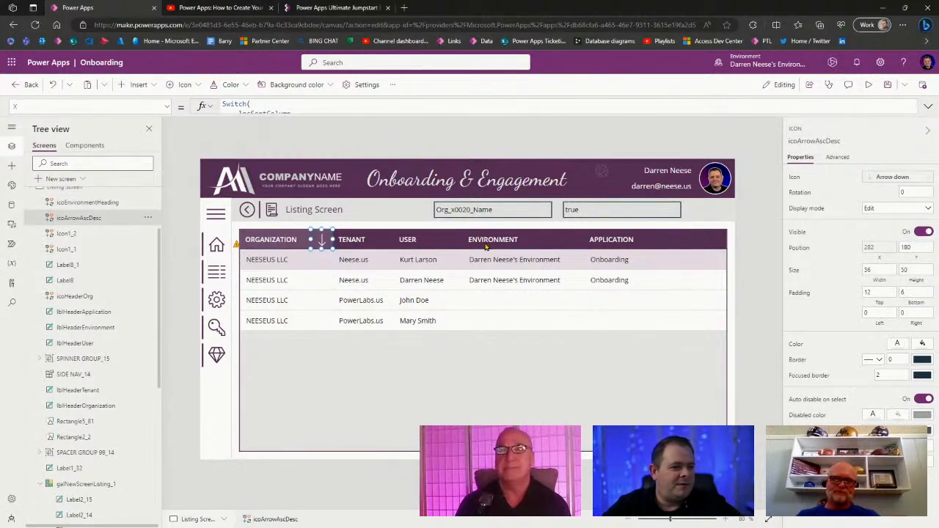
{"action": "left_click", "coordinate": [928, 107]}
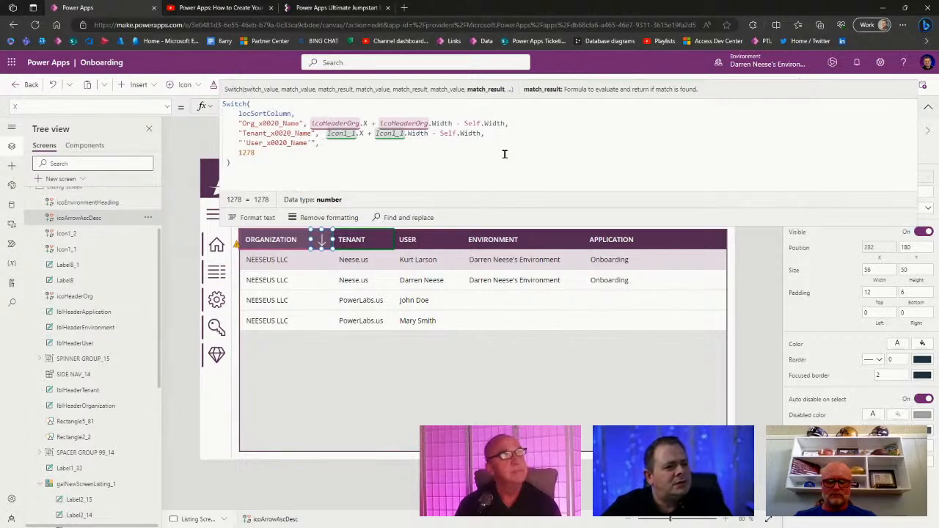
{"action": "key", "text": "ctrl+v"}
{"action": "type", "text": ".X"}
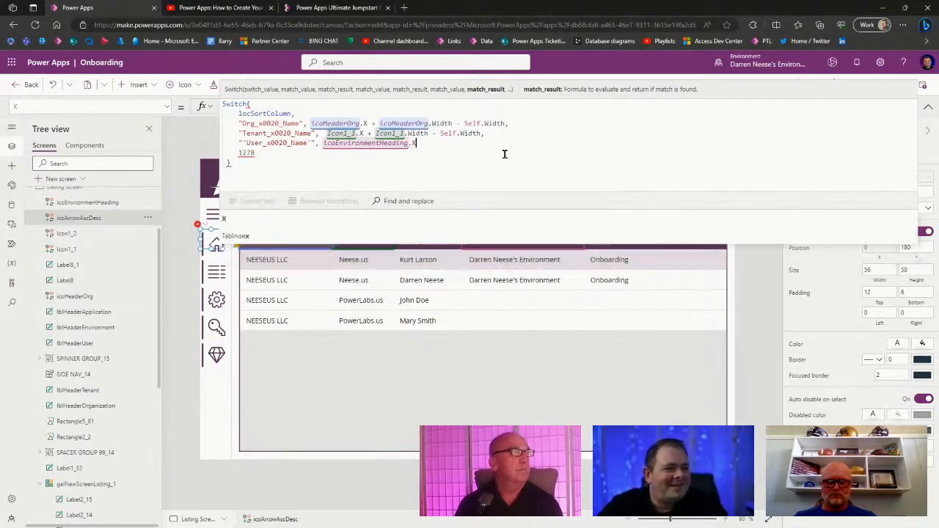
{"action": "type", "text": " +"}
{"action": "key", "text": "ctrl+v"}
{"action": "type", "text": ".Wi"}
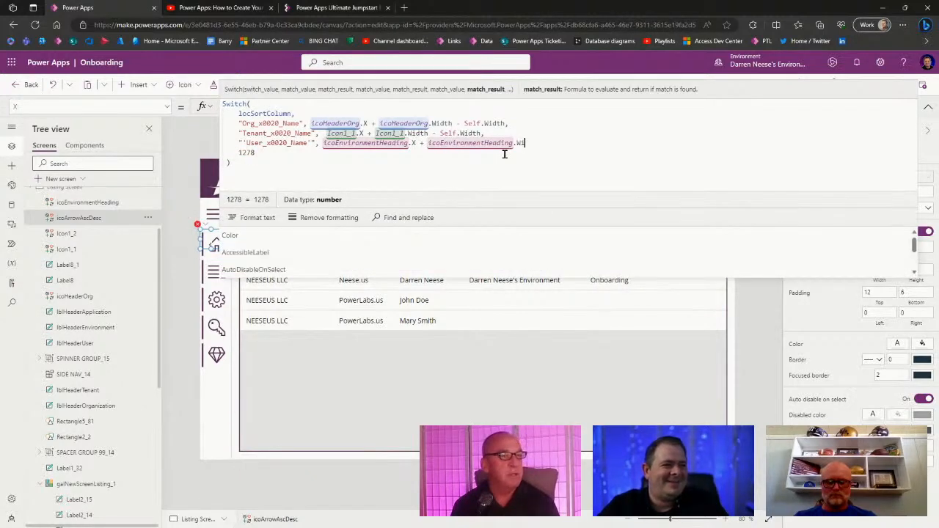
{"action": "type", "text": "dth - "}
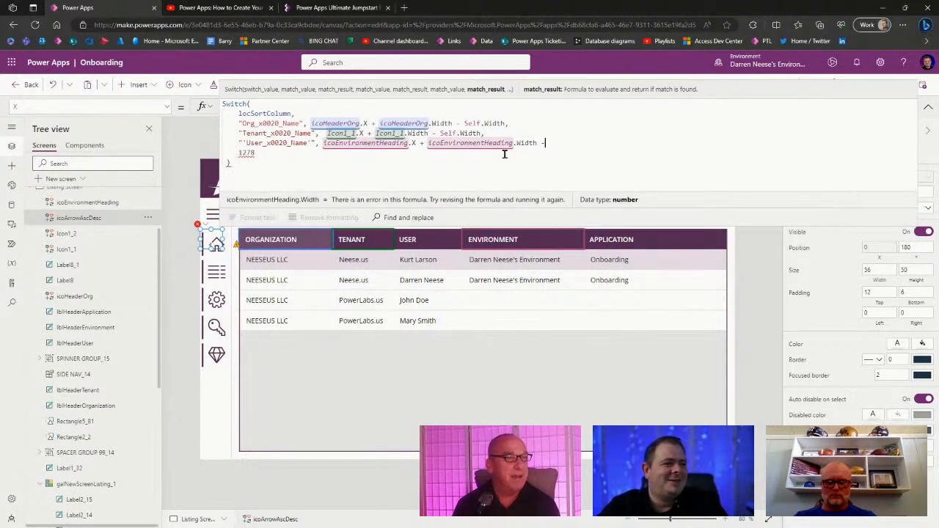
{"action": "type", "text": "Self.W"}
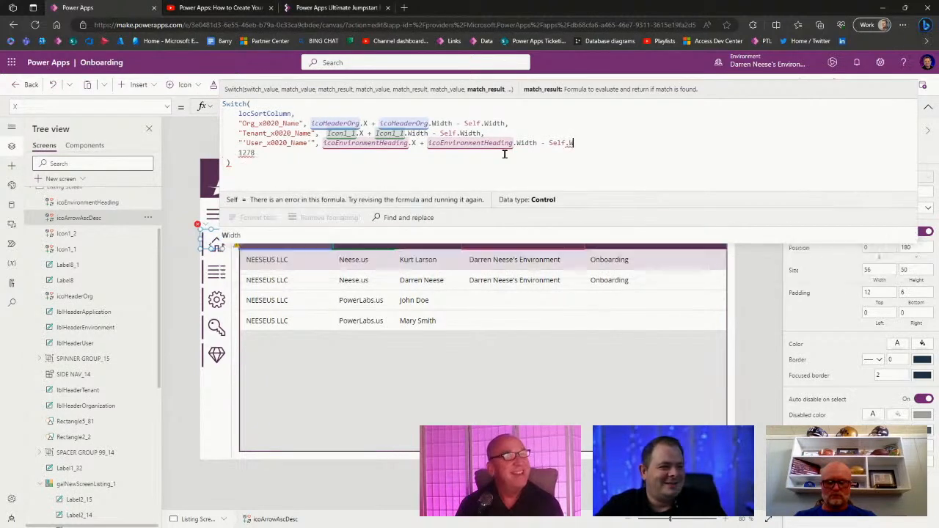
{"action": "type", "text": "idth"}
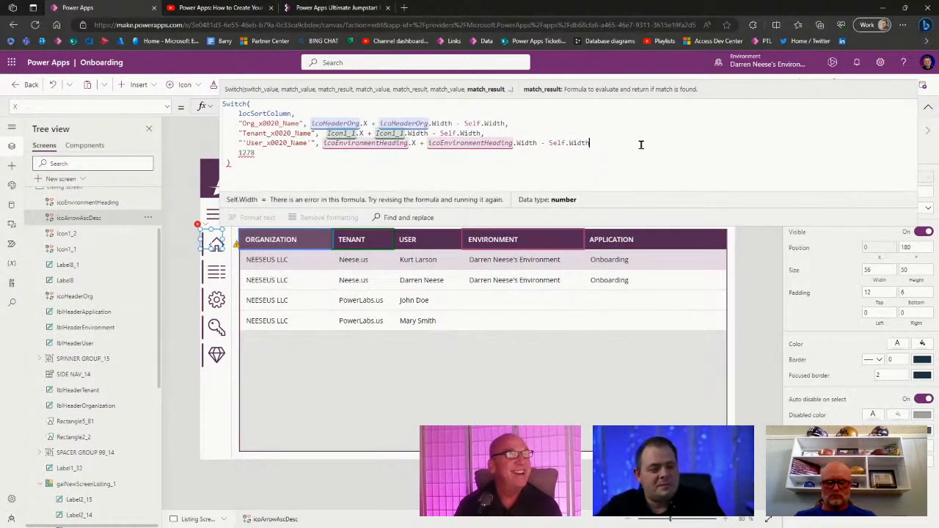
{"action": "type", "text": ","}
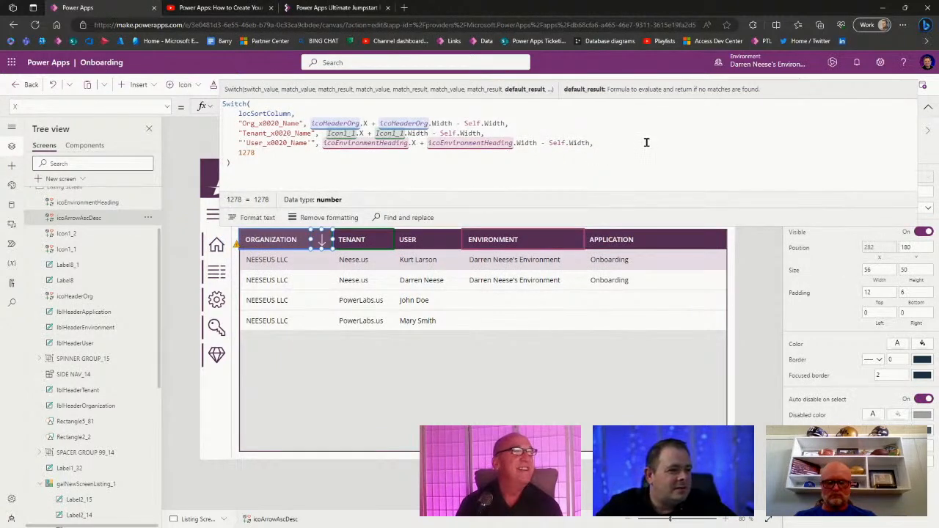
{"action": "left_click", "coordinate": [929, 107]}
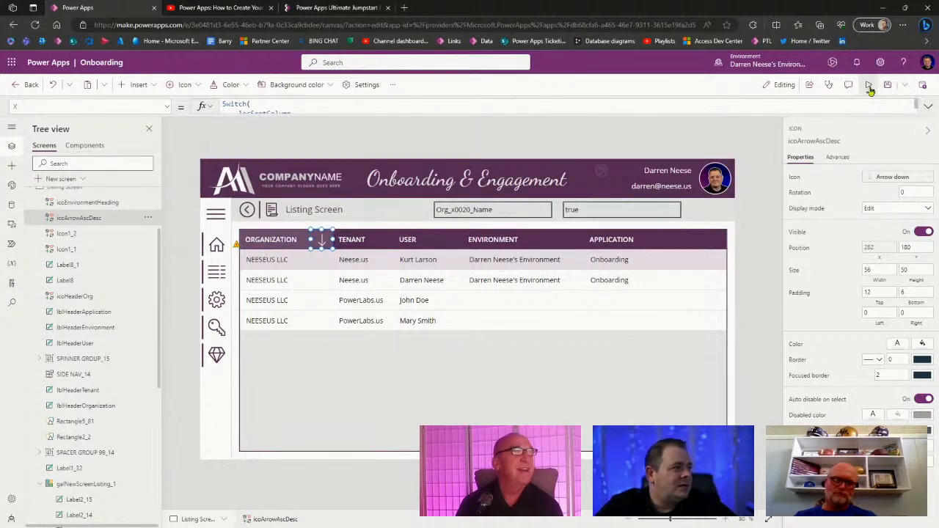
Step: Preview the app and test sorting from the Environment header to check where the sort arrow lands
{"action": "key", "text": "F5"}
{"action": "left_click", "coordinate": [546, 197]}
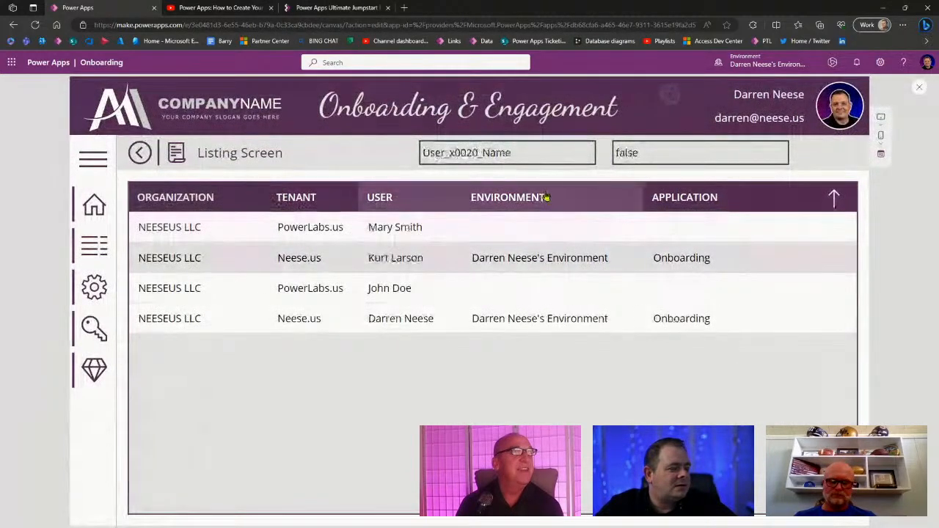
{"action": "left_click", "coordinate": [546, 198]}
{"action": "left_click", "coordinate": [547, 198]}
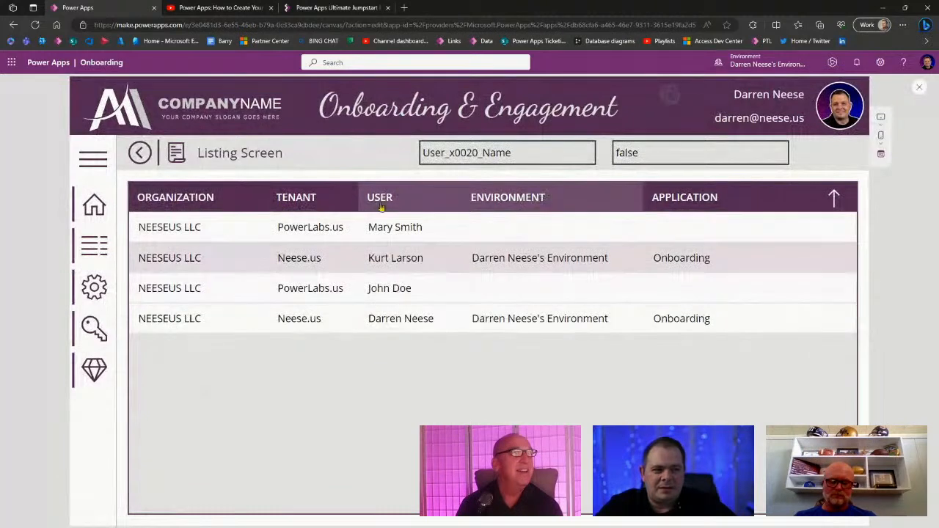
{"action": "left_click", "coordinate": [922, 89]}
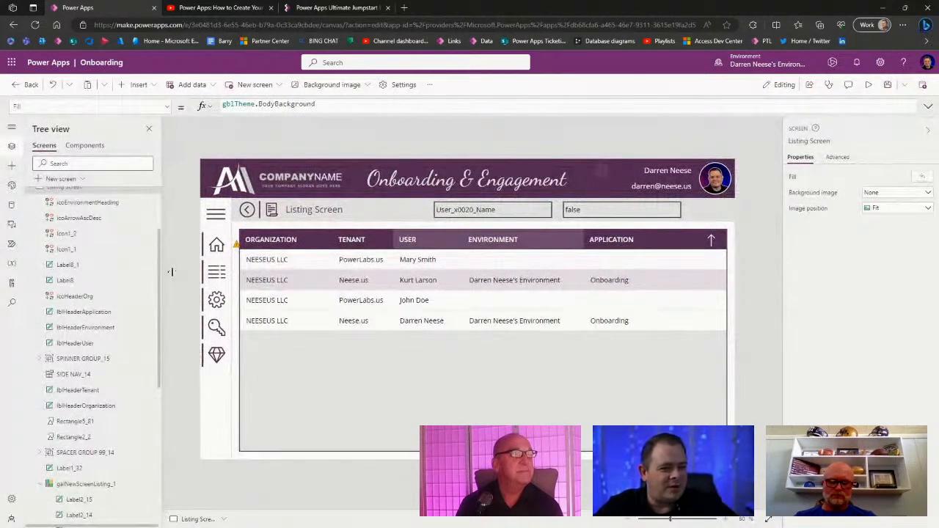
Step: Check the OnSelect formula of the Environment header icon and preview the header row again
{"action": "left_click", "coordinate": [549, 241]}
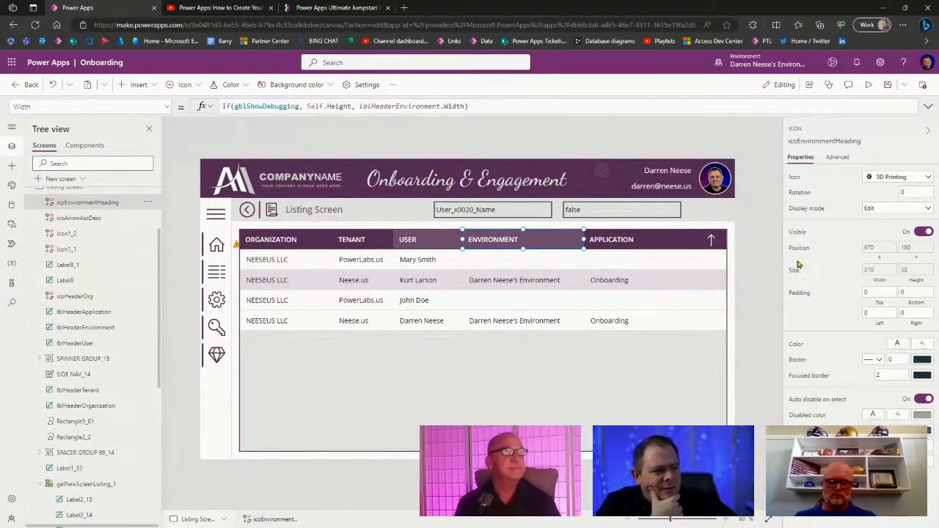
{"action": "left_click", "coordinate": [837, 158]}
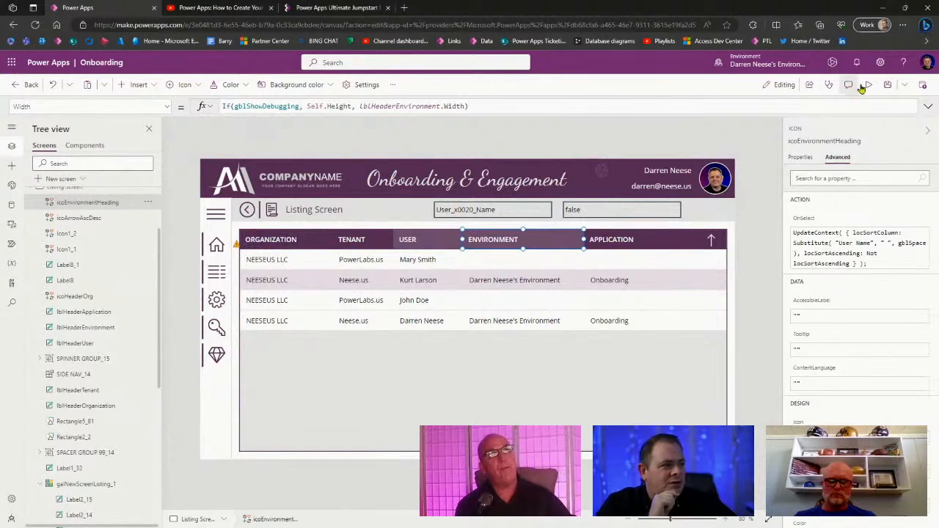
{"action": "key", "text": "F5"}
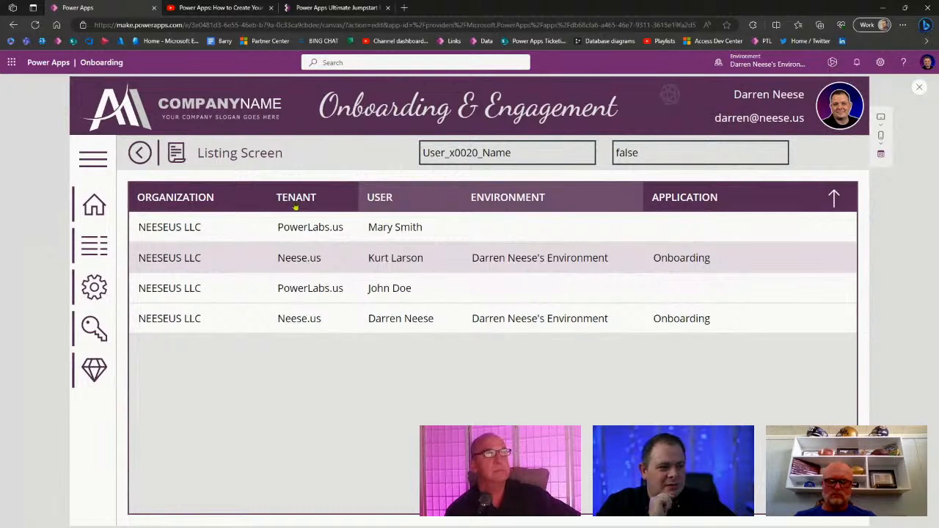
{"action": "left_click", "coordinate": [920, 88]}
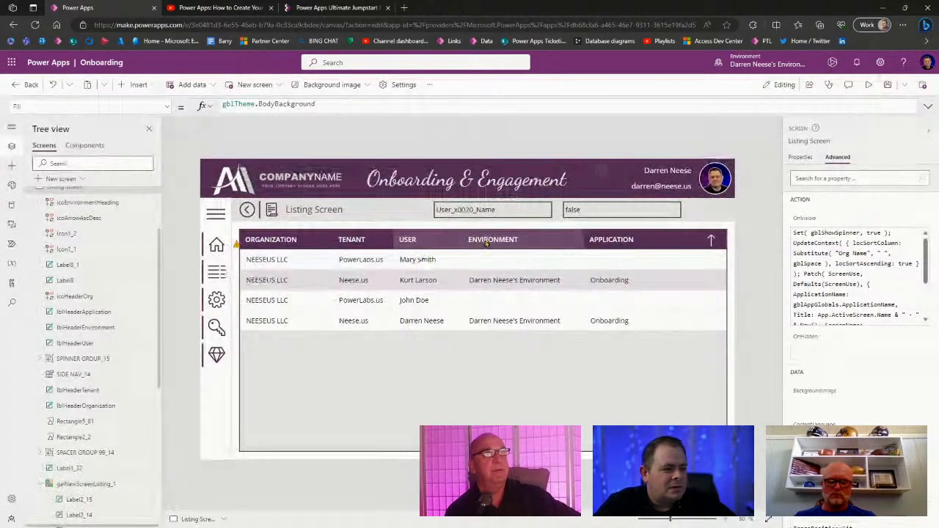
Step: Examine the Fill formula of icoEnvironmentHeading to see which sort column it tests
{"action": "left_click", "coordinate": [555, 246]}
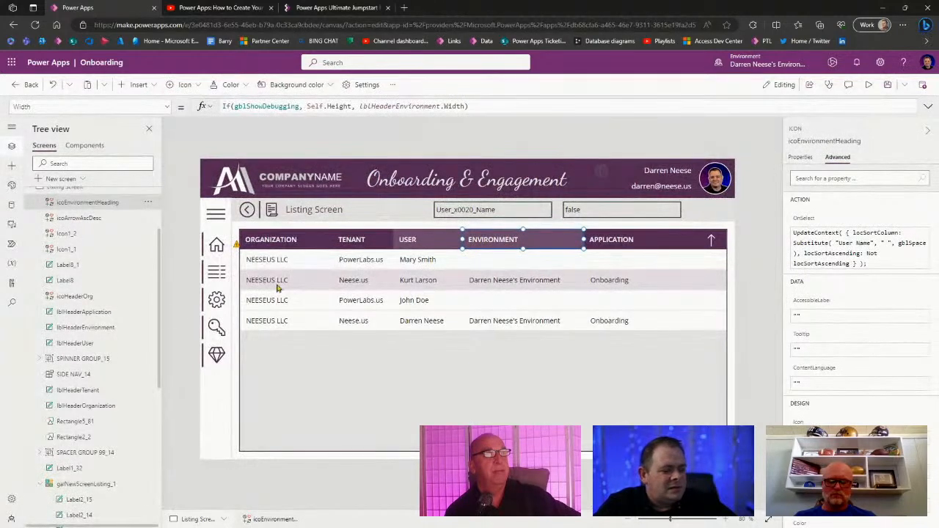
{"action": "scroll", "coordinate": [46, 245], "scroll_direction": "up", "scroll_amount": 2}
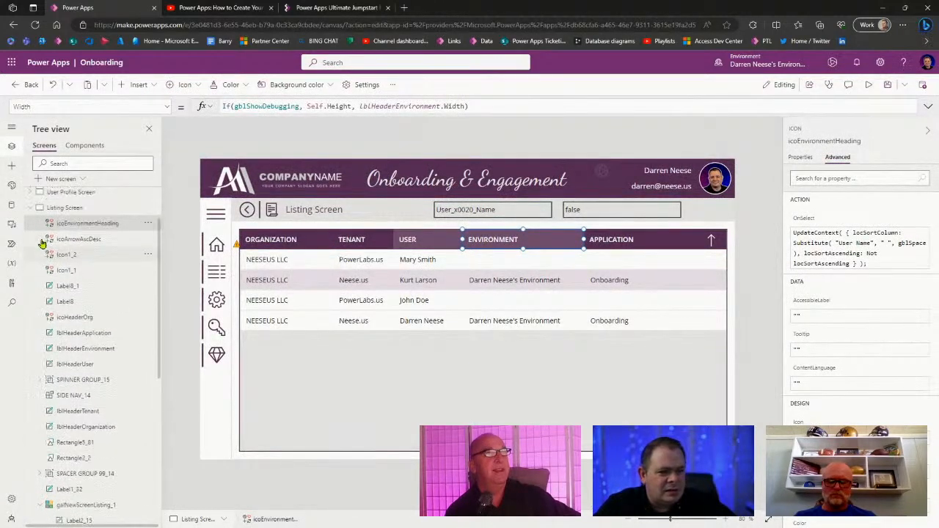
{"action": "left_click", "coordinate": [801, 157]}
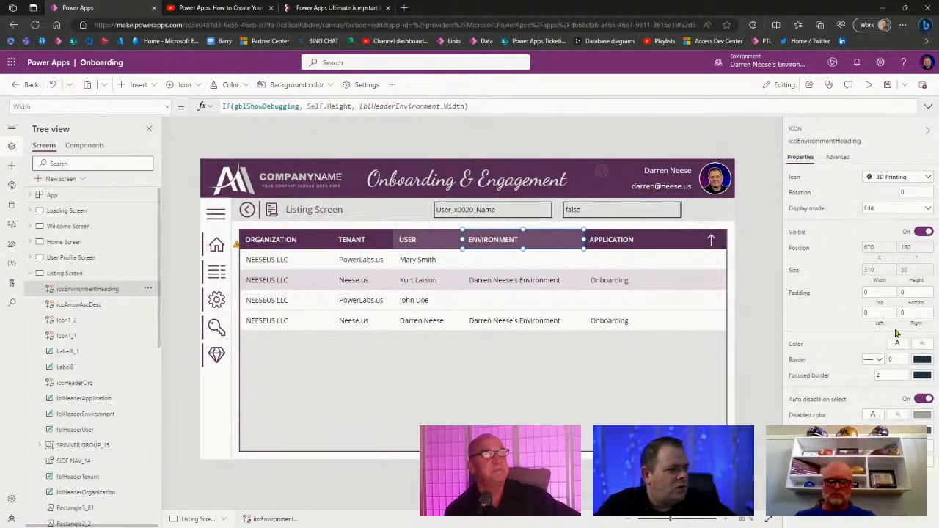
{"action": "left_click", "coordinate": [905, 351]}
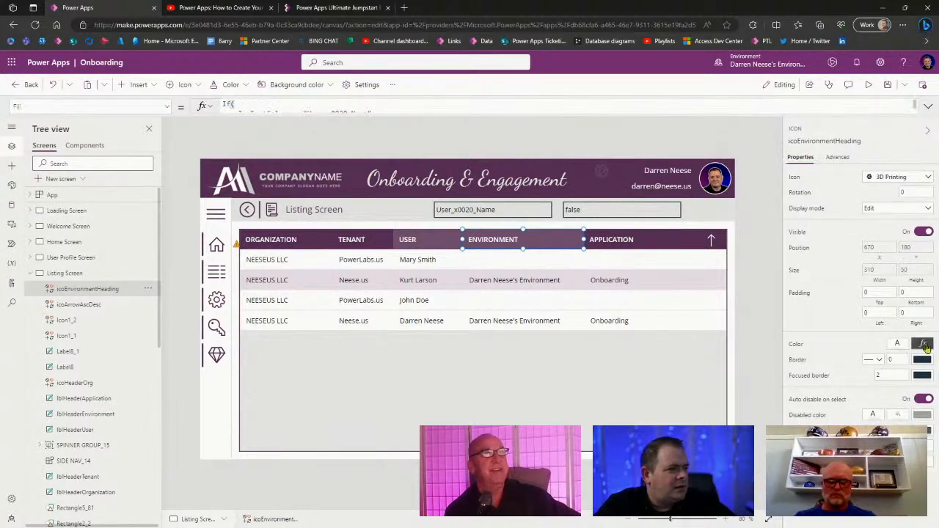
{"action": "left_click", "coordinate": [928, 109]}
{"action": "left_click", "coordinate": [379, 143]}
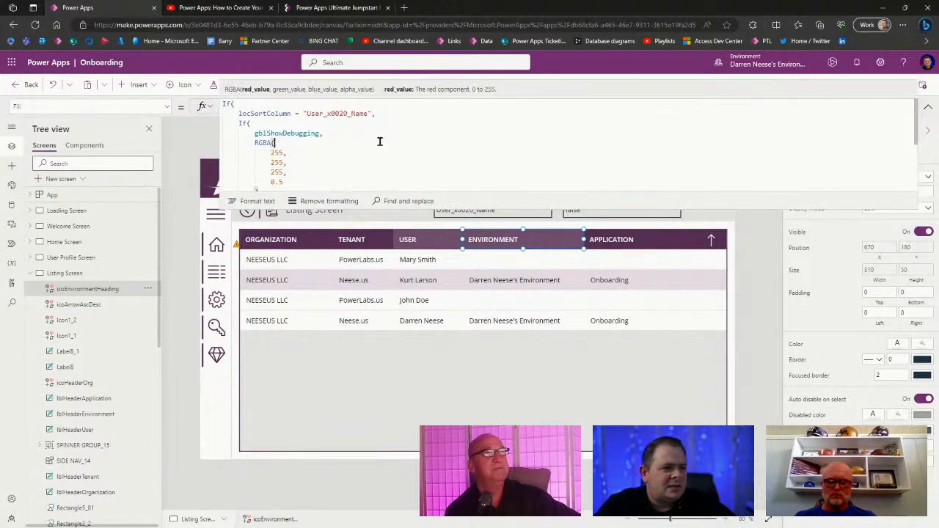
{"action": "left_click_drag", "start_coordinate": [536, 225], "coordinate": [550, 155]}
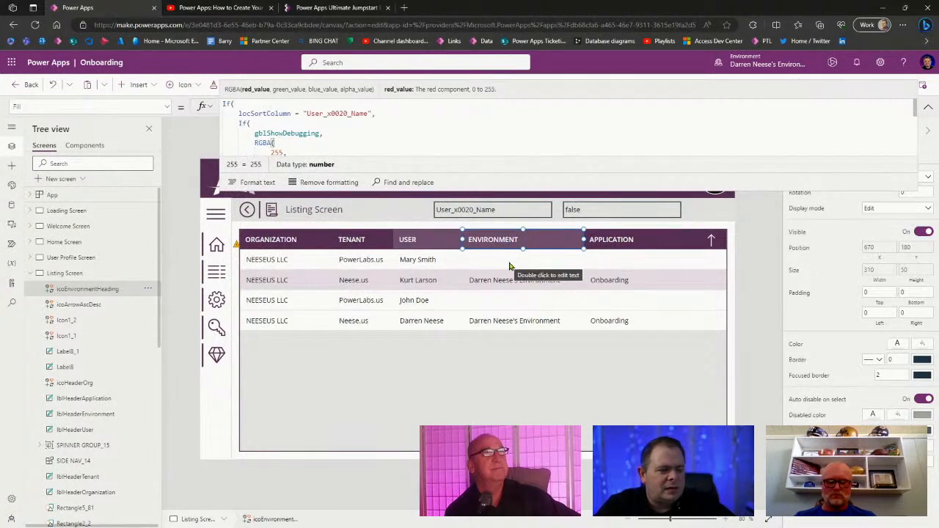
Step: Replace the User name match value in the sort arrow's X formula with "Environment Name", copied from the gallery's Environment label, without single quotes
{"action": "left_click", "coordinate": [512, 263]}
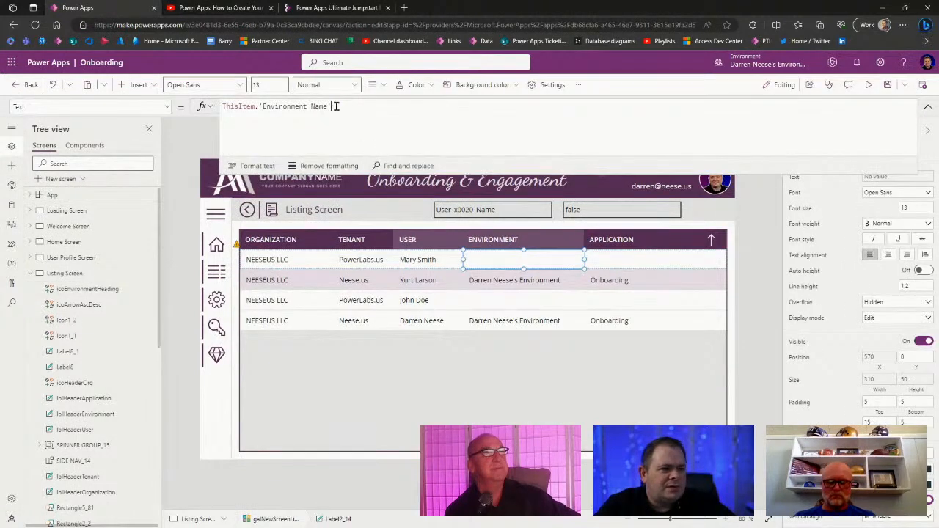
{"action": "left_click_drag", "start_coordinate": [335, 105], "coordinate": [259, 105]}
{"action": "key", "text": "ctrl+c"}
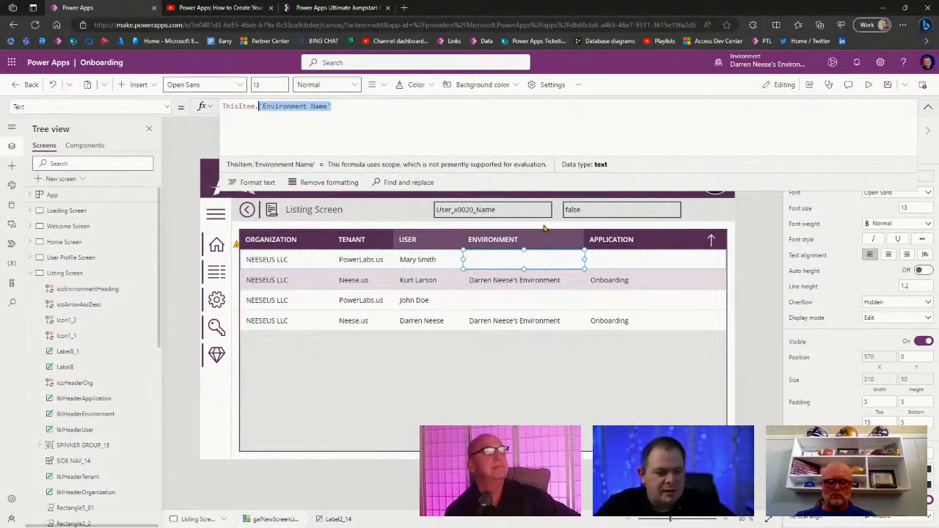
{"action": "left_click", "coordinate": [712, 236]}
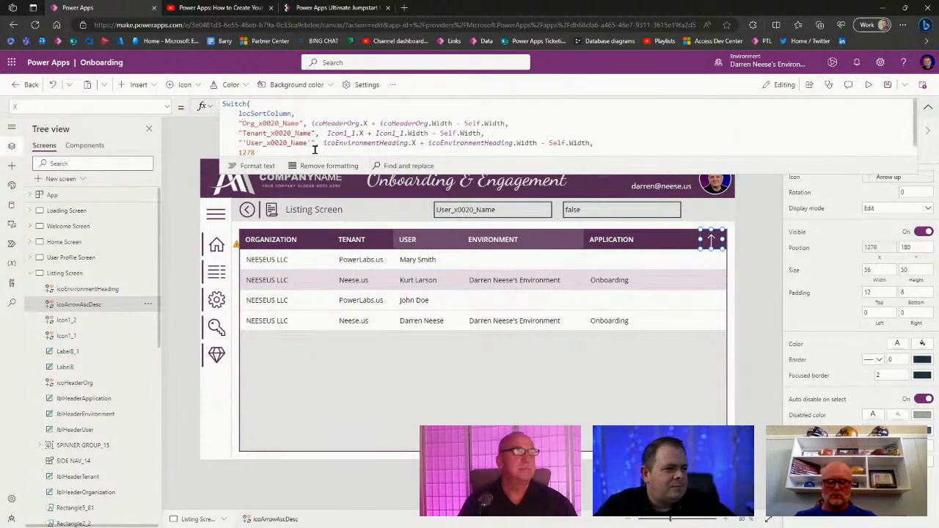
{"action": "left_click_drag", "start_coordinate": [307, 141], "coordinate": [246, 142]}
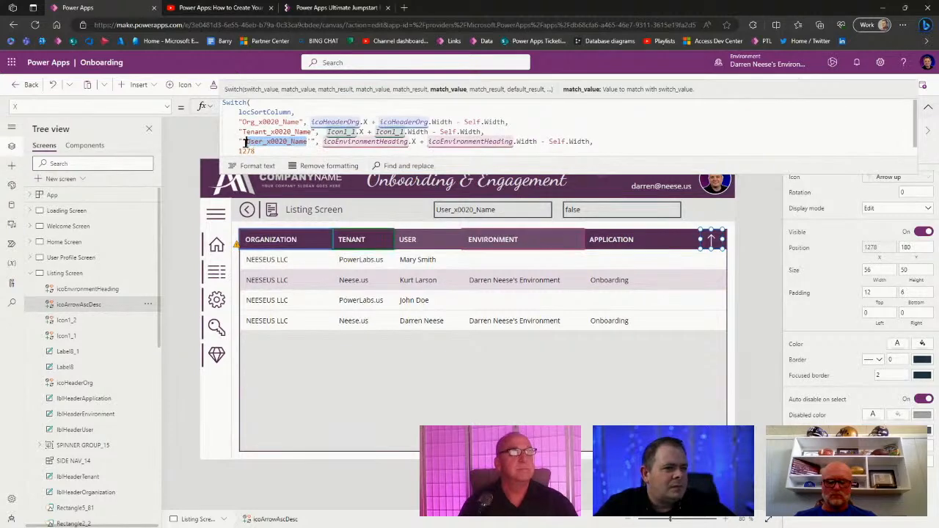
{"action": "key", "text": "ctrl+v"}
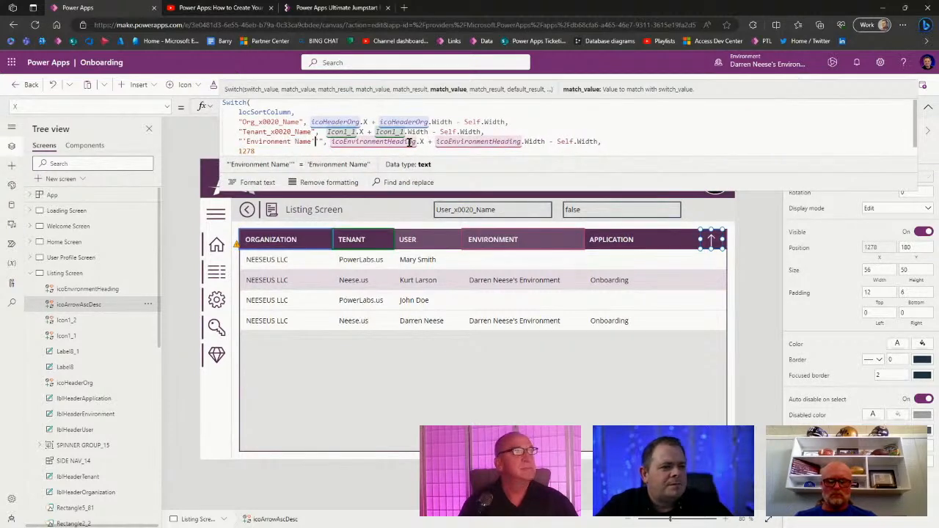
{"action": "key", "text": "BackSpace"}
{"action": "key", "text": "ctrl+Left"}
{"action": "key", "text": "ctrl+Left"}
{"action": "key", "text": "BackSpace"}
{"action": "key", "text": "ctrl+Right"}
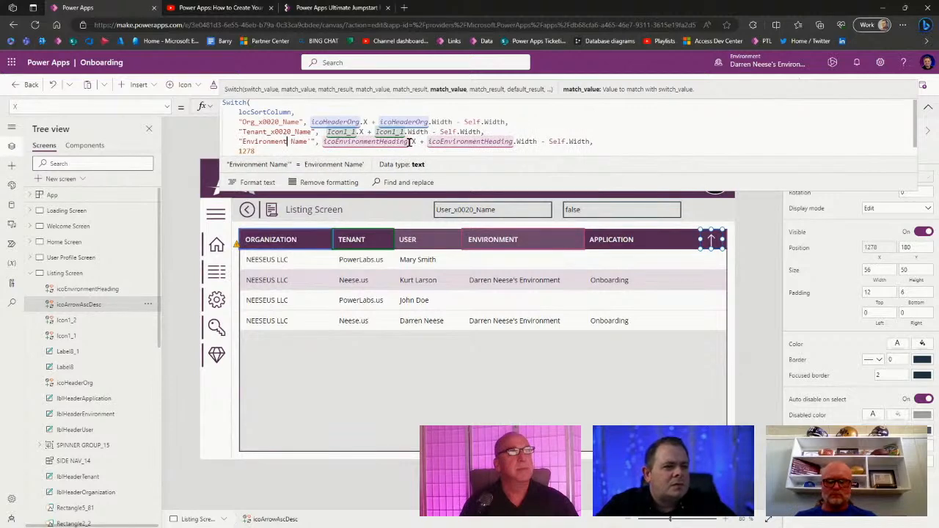
{"action": "key", "text": "Delete"}
Step: Replace the space in the sort arrow's Environment match value with _x0020_ so it reads "Environment_x0020_Name", and recheck the X formula
{"action": "key", "text": "Up"}
{"action": "key", "text": "Left"}
{"action": "key", "text": "Left"}
{"action": "key", "text": "Left"}
{"action": "key", "text": "shift+Left"}
{"action": "key", "text": "shift+Left"}
{"action": "key", "text": "shift+Left"}
{"action": "key", "text": "shift+Left"}
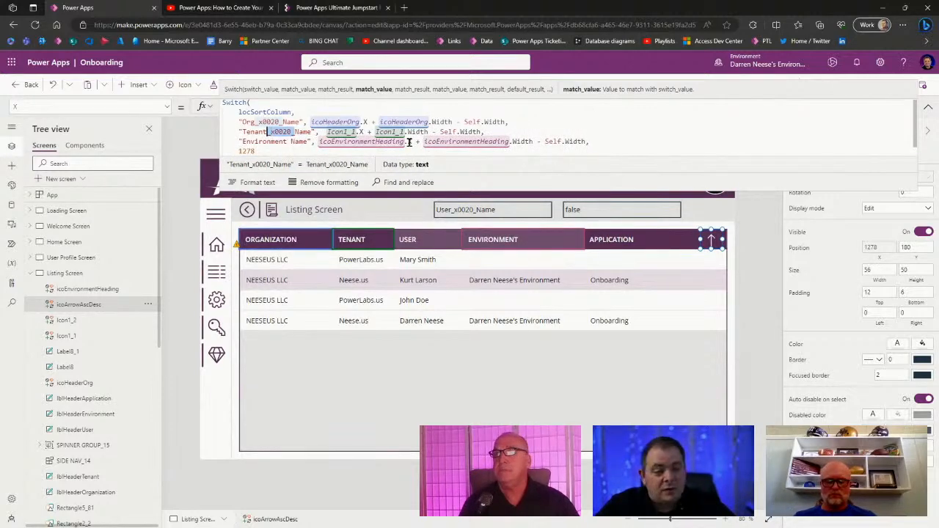
{"action": "key", "text": "Down"}
{"action": "key", "text": "Left"}
{"action": "key", "text": "shift+Left"}
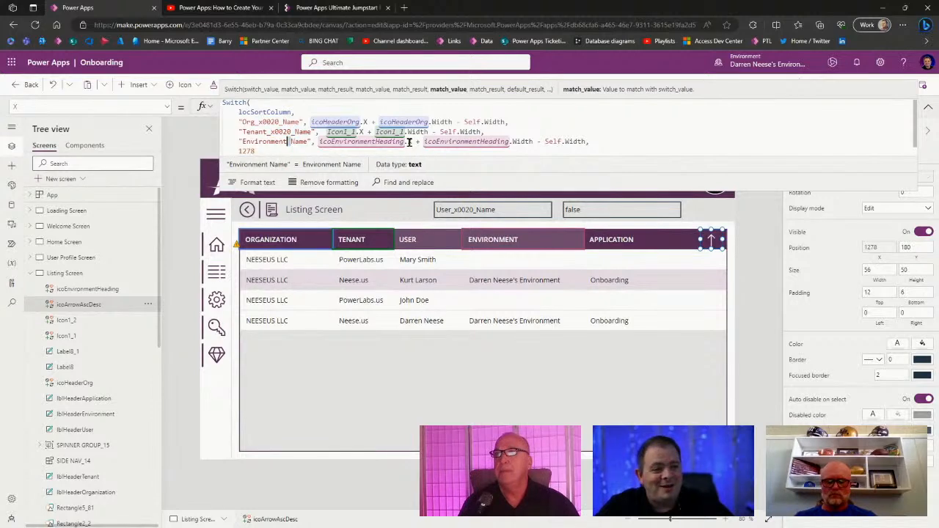
{"action": "type", "text": "_x0020_"}
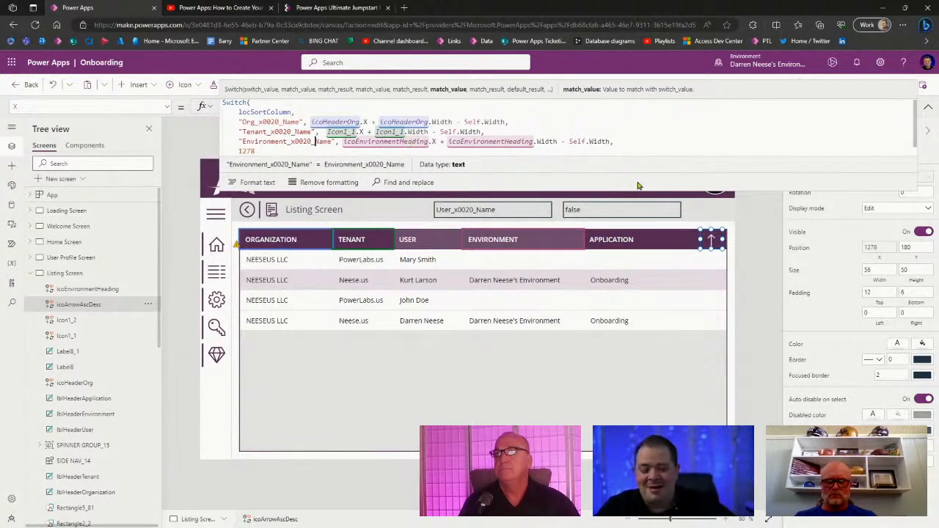
{"action": "left_click", "coordinate": [736, 234]}
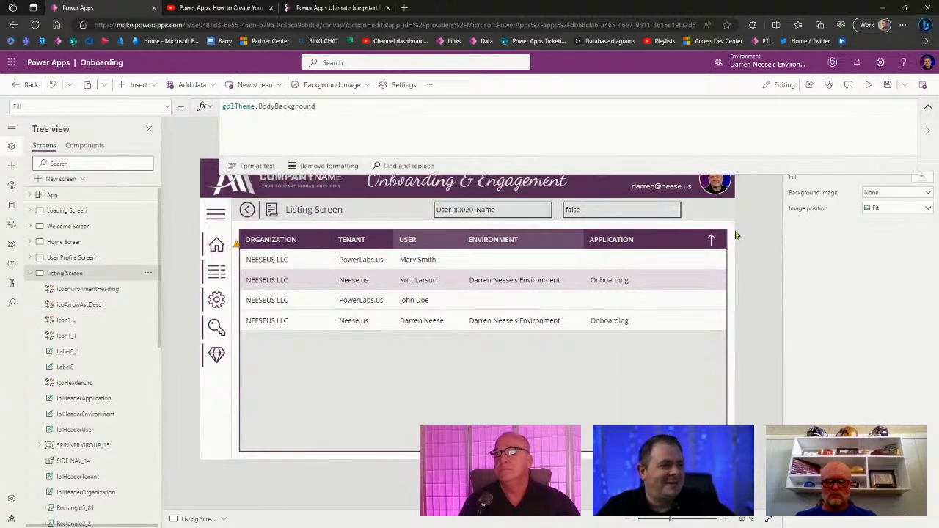
{"action": "left_click", "coordinate": [709, 240]}
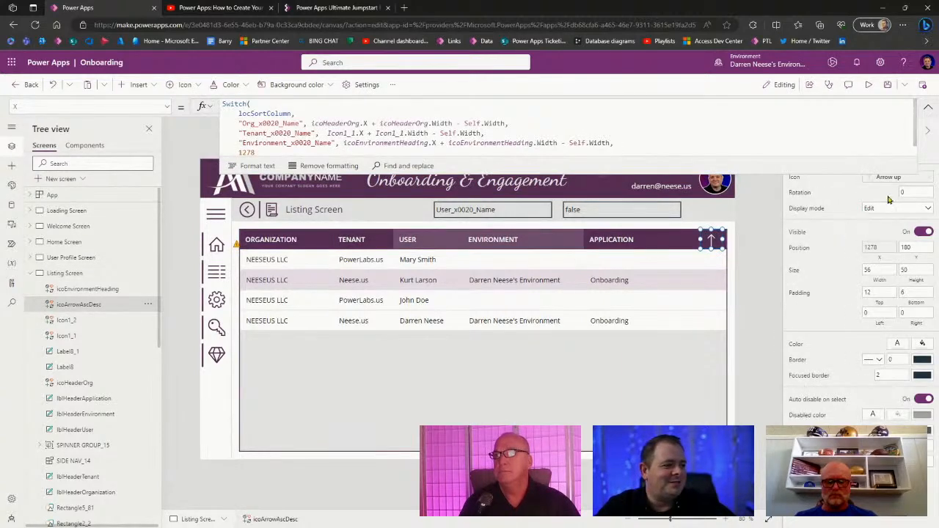
Step: Examine the Icon formula of icoArrowAscDesc to see how the sort direction chooses between the down and up arrows
{"action": "left_click", "coordinate": [910, 182]}
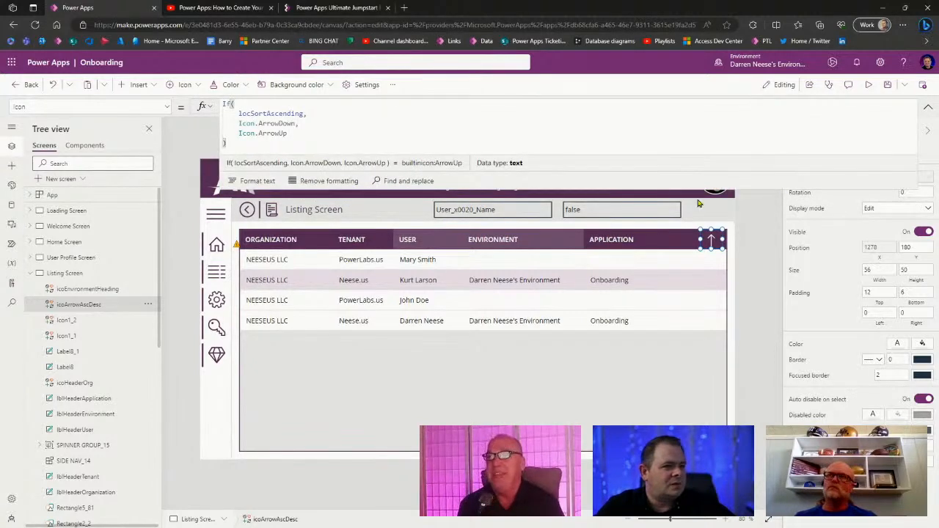
{"action": "left_click_drag", "start_coordinate": [759, 189], "coordinate": [758, 108]}
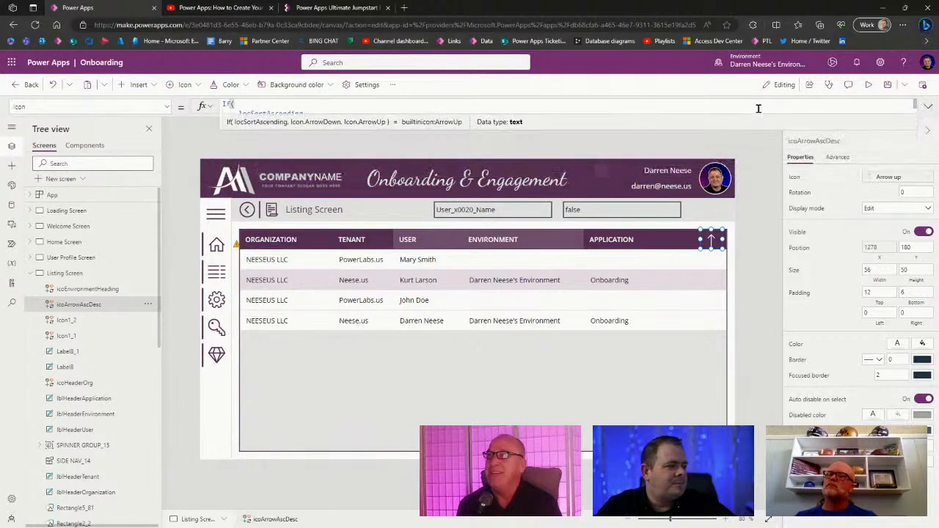
{"action": "left_click", "coordinate": [837, 157]}
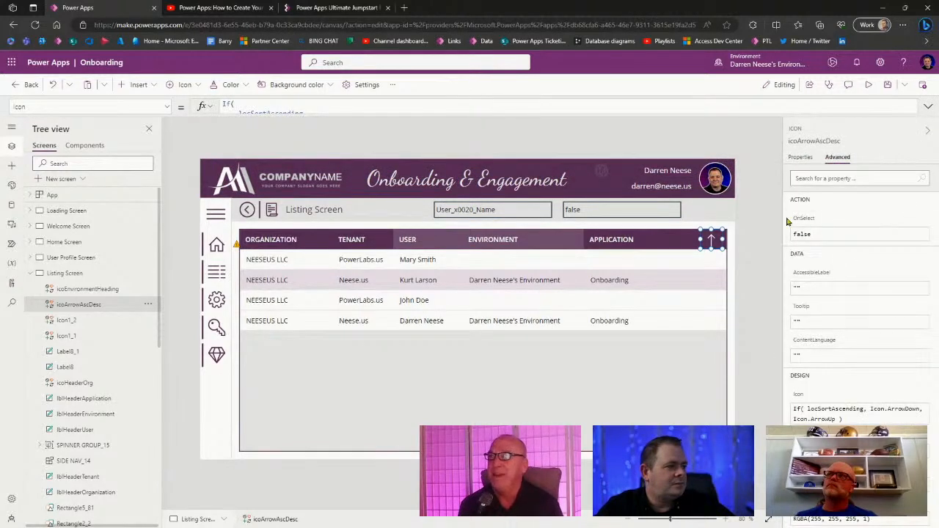
{"action": "left_click", "coordinate": [763, 268]}
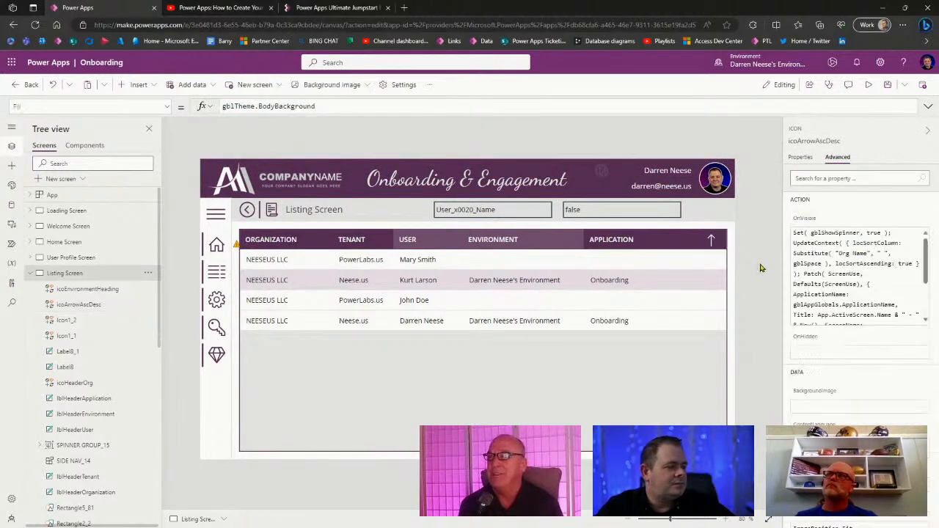
{"action": "left_click", "coordinate": [710, 241]}
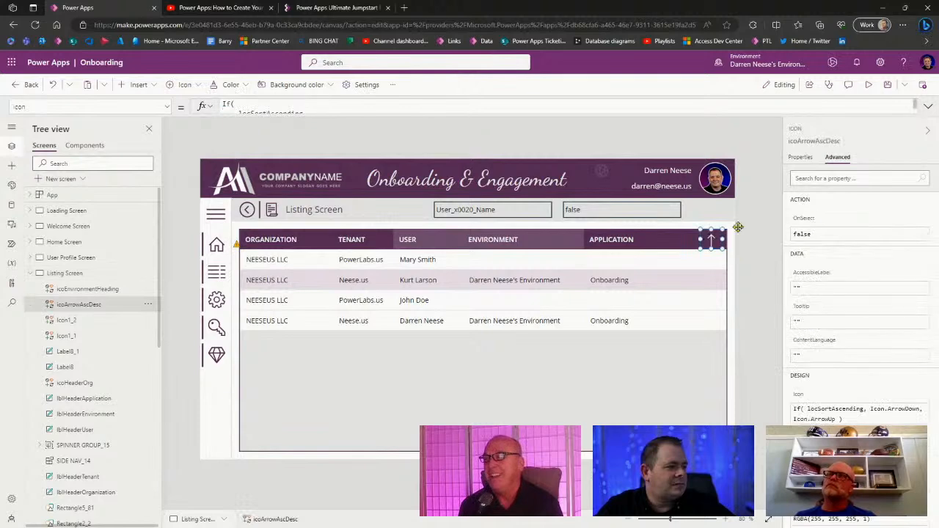
{"action": "left_click", "coordinate": [802, 158]}
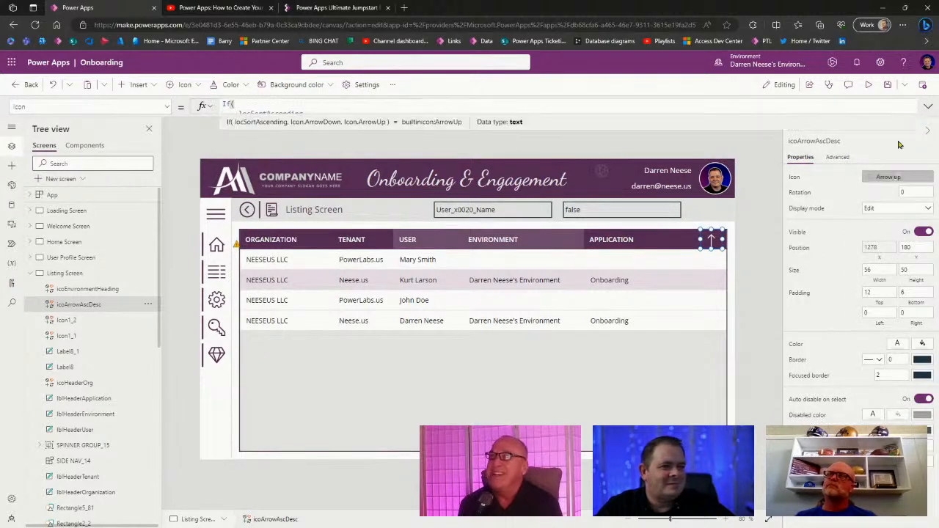
{"action": "left_click", "coordinate": [928, 108]}
{"action": "left_click_drag", "start_coordinate": [610, 118], "coordinate": [632, 153]}
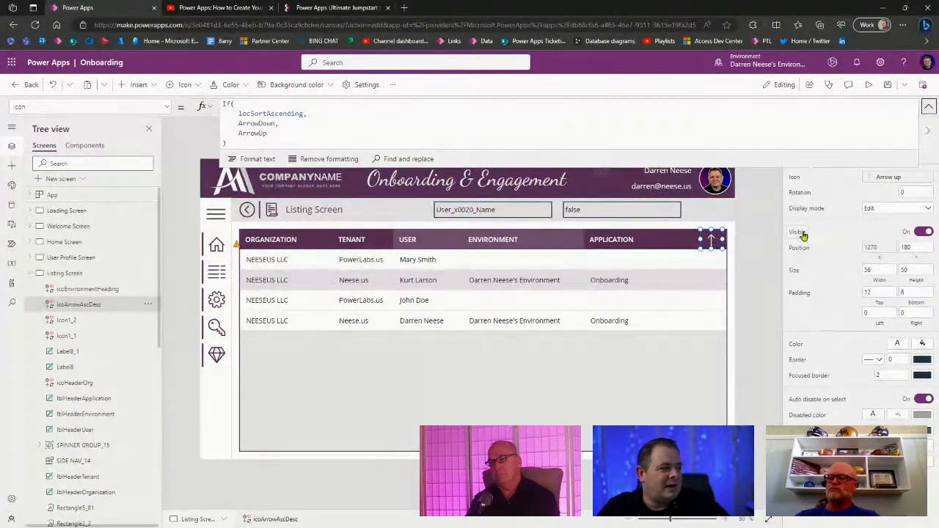
Step: Examine the Switch formula in the sort arrow's X property, covering its sort column, match values, position results and default
{"action": "left_click", "coordinate": [870, 248]}
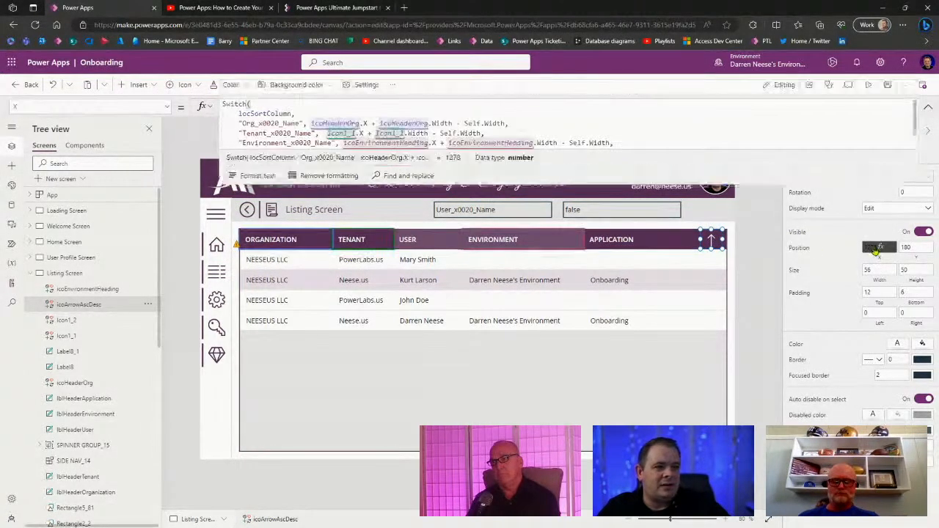
{"action": "left_click_drag", "start_coordinate": [675, 151], "coordinate": [677, 272]}
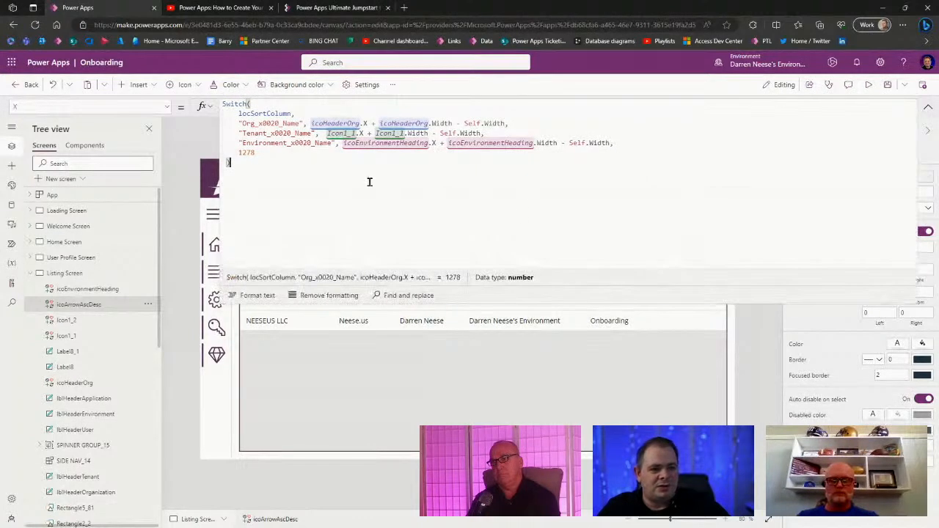
{"action": "double_click", "coordinate": [270, 113]}
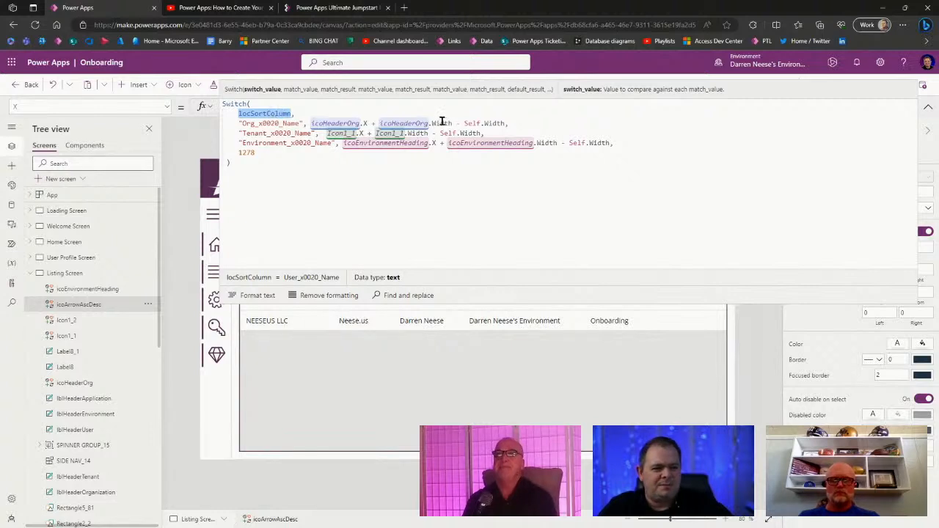
{"action": "left_click", "coordinate": [289, 123]}
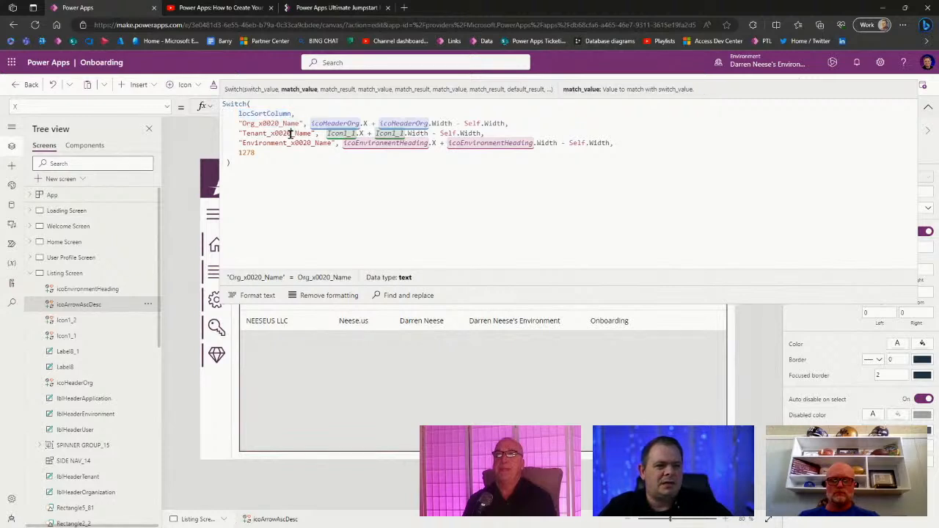
{"action": "left_click", "coordinate": [288, 132]}
{"action": "left_click", "coordinate": [291, 142]}
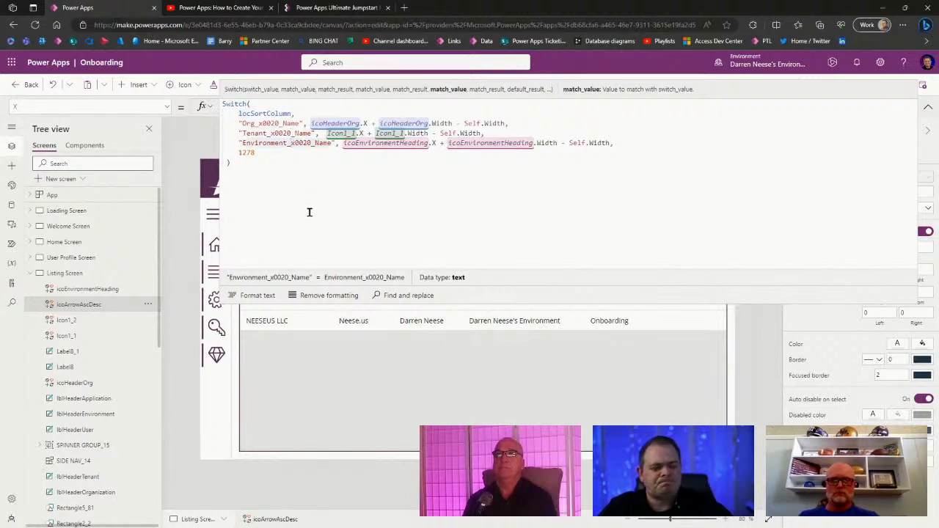
{"action": "left_click_drag", "start_coordinate": [591, 300], "coordinate": [596, 213]}
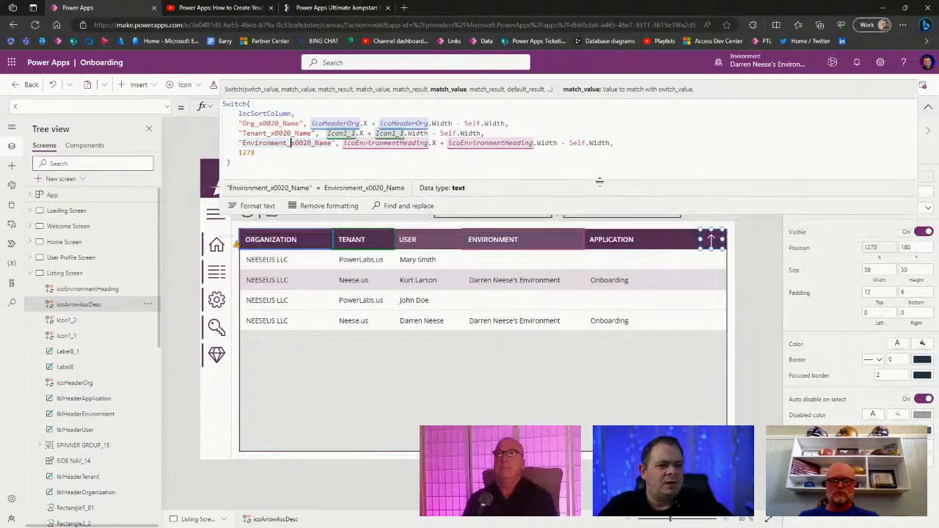
{"action": "left_click_drag", "start_coordinate": [312, 125], "coordinate": [503, 125]}
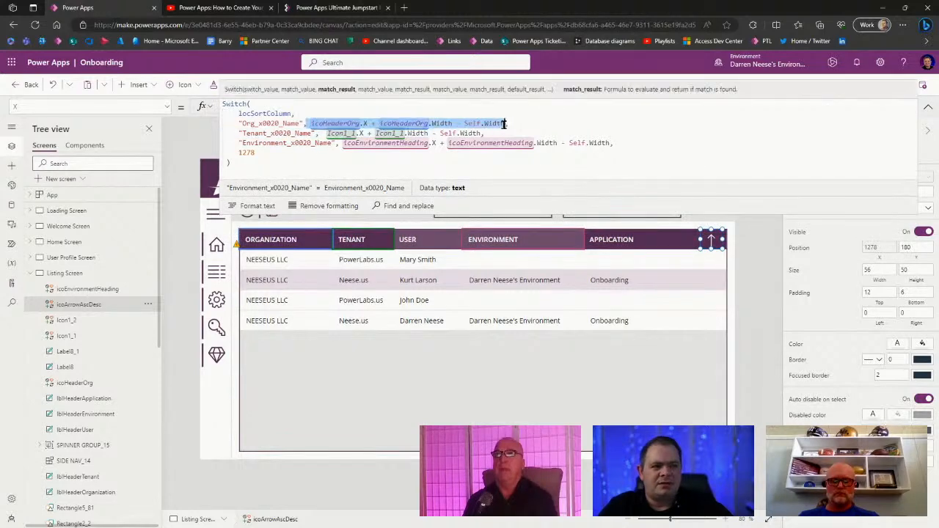
{"action": "left_click", "coordinate": [607, 146]}
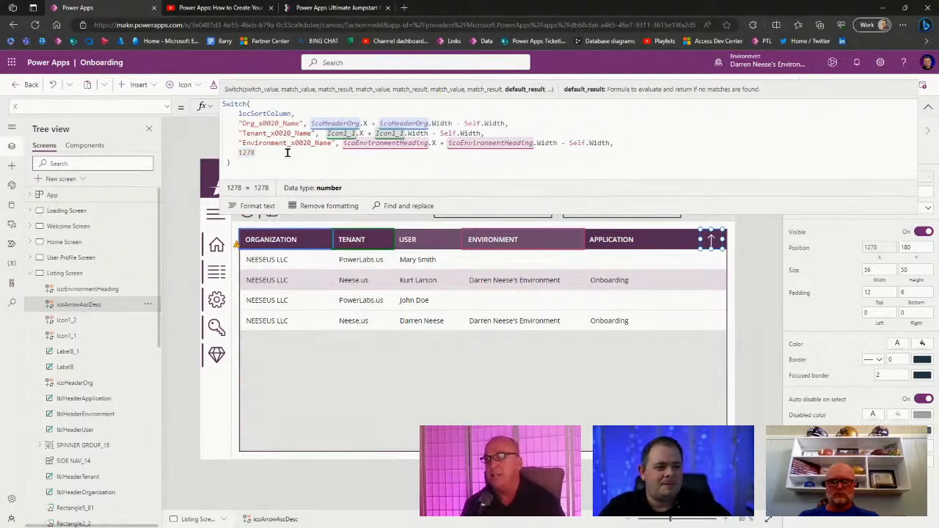
{"action": "key", "text": "ctrl+a"}
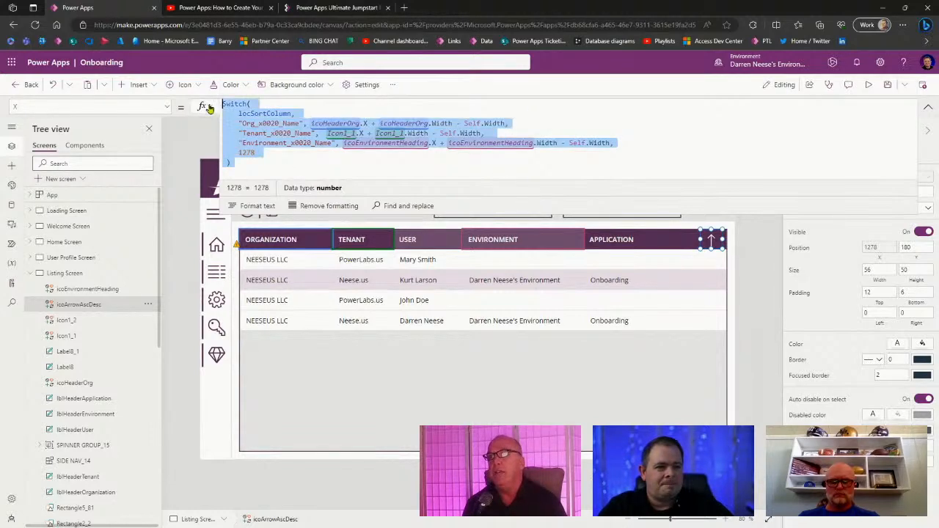
{"action": "left_click", "coordinate": [295, 160]}
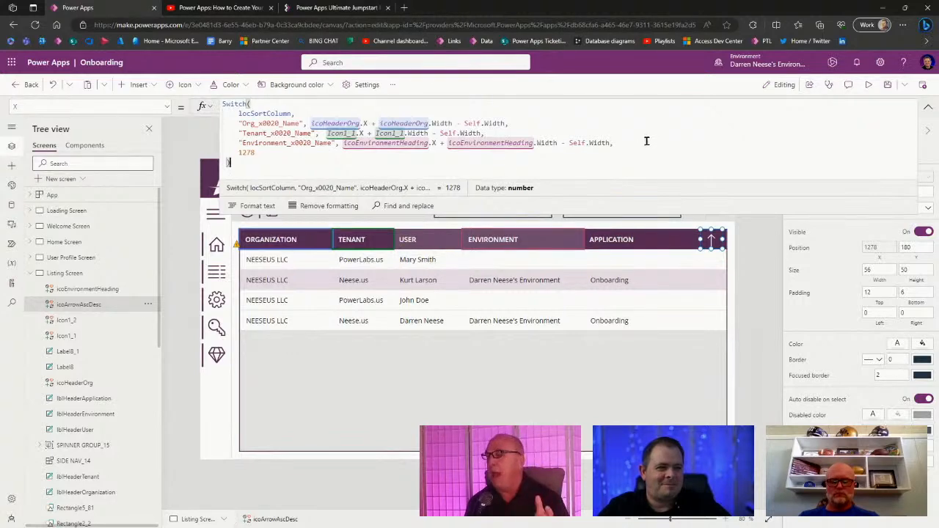
Step: Duplicate the Environment line in the sort arrow's X formula and change the first copy's match value to "User_x0020_Name"
{"action": "left_click_drag", "start_coordinate": [646, 139], "coordinate": [650, 134]}
{"action": "key", "text": "ctrl+c"}
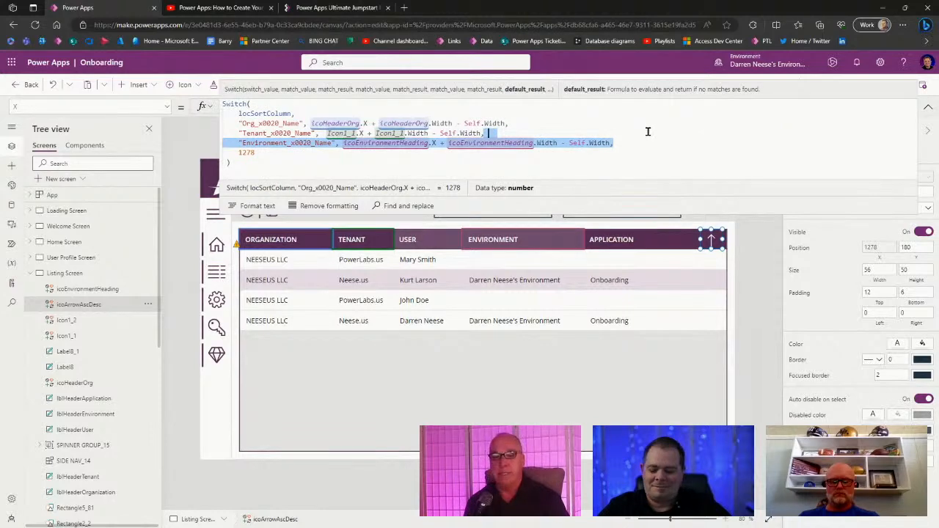
{"action": "left_click", "coordinate": [543, 134]}
{"action": "key", "text": "ctrl+v"}
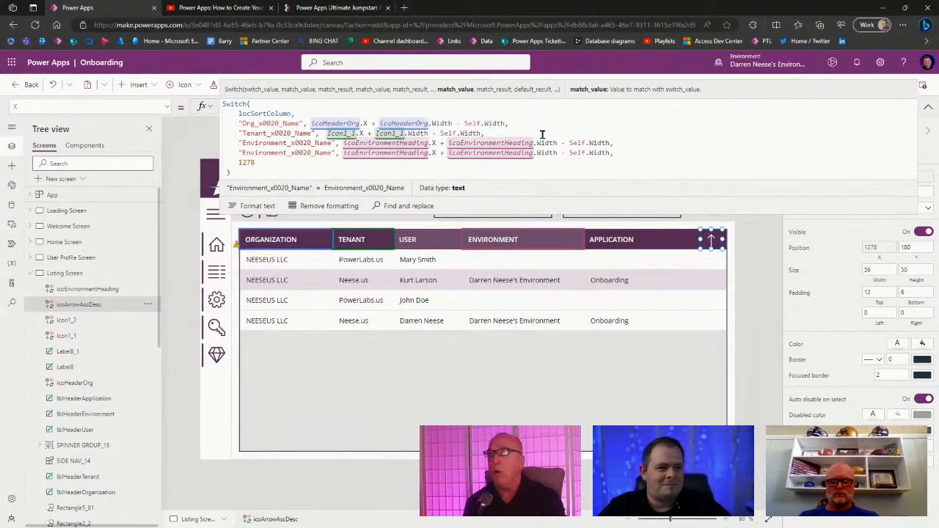
{"action": "double_click", "coordinate": [273, 143]}
{"action": "left_click", "coordinate": [287, 142]}
{"action": "key", "text": "ctrl+shift+Left"}
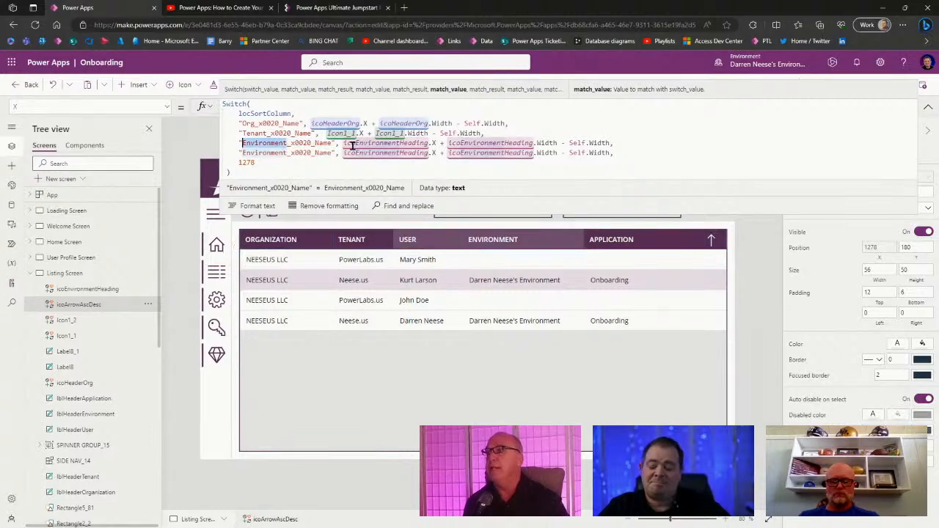
{"action": "type", "text": "User"}
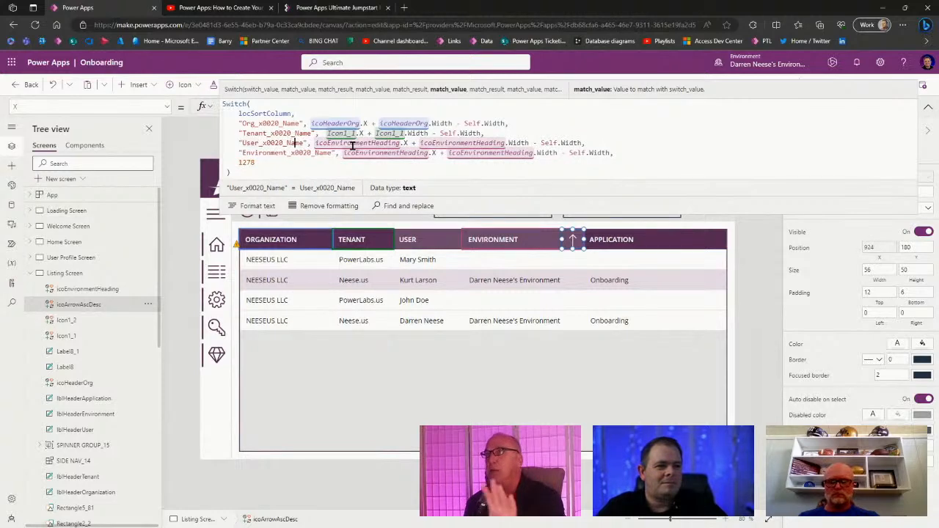
{"action": "left_click", "coordinate": [623, 153]}
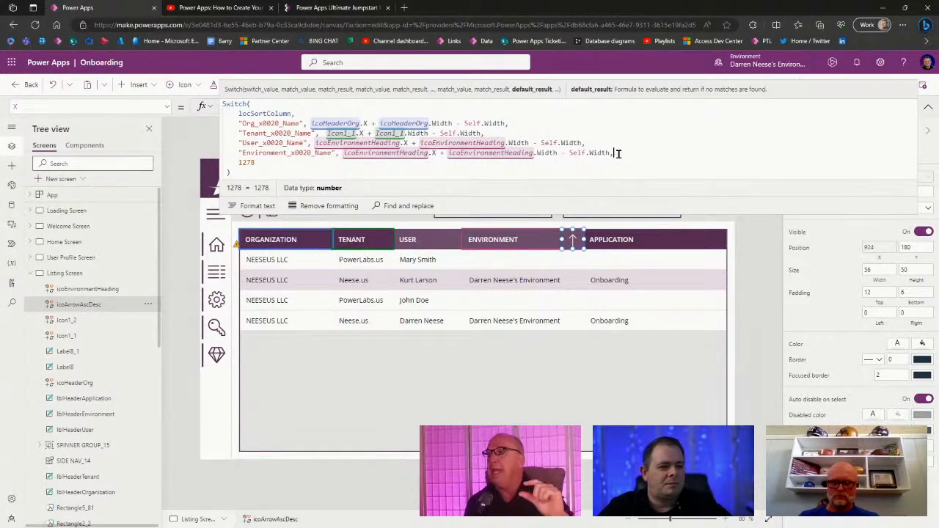
Step: Rename the User header icon to icoUserHeading and copy the new name
{"action": "left_click", "coordinate": [422, 245]}
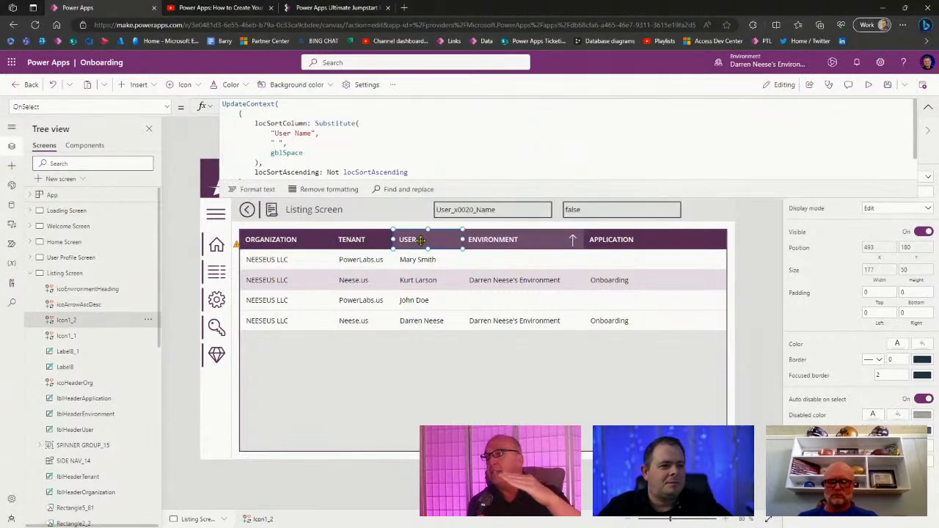
{"action": "left_click", "coordinate": [928, 107]}
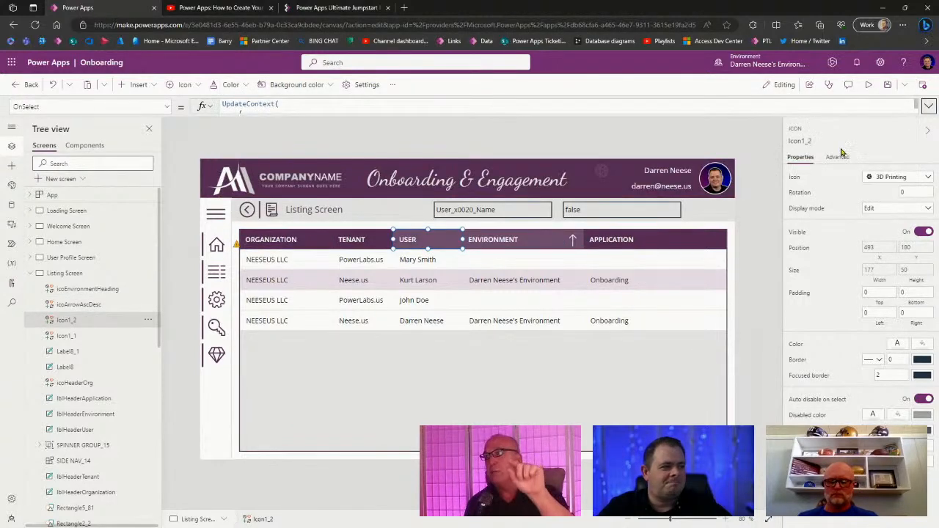
{"action": "left_click", "coordinate": [804, 141]}
{"action": "type", "text": "ico"}
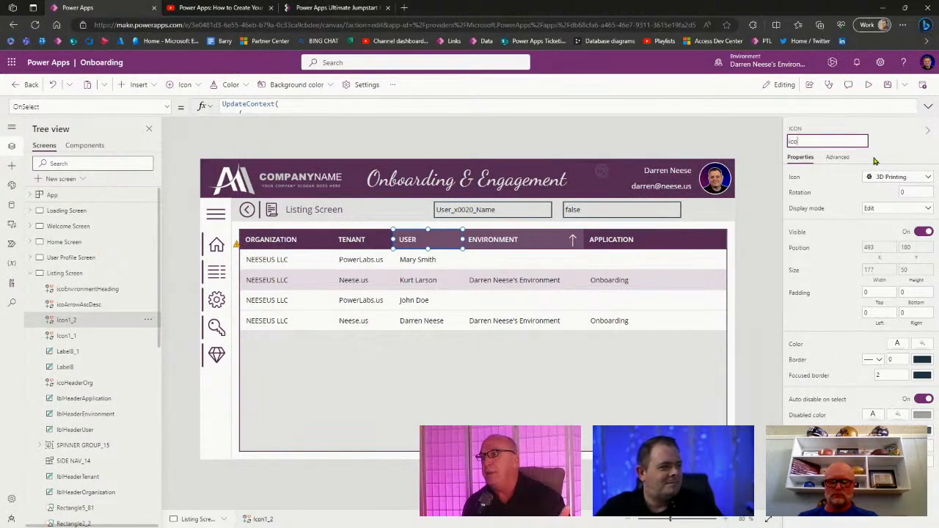
{"action": "type", "text": "UserHeading"}
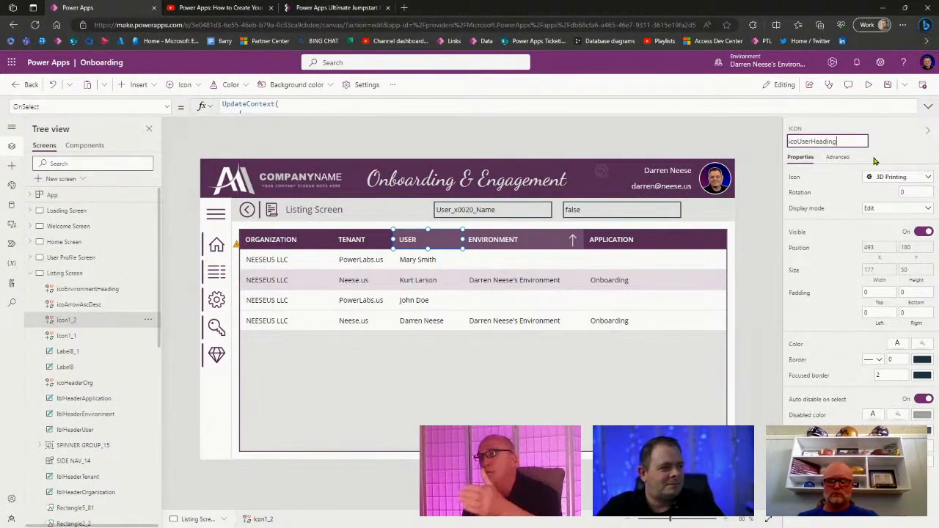
{"action": "key", "text": "Return"}
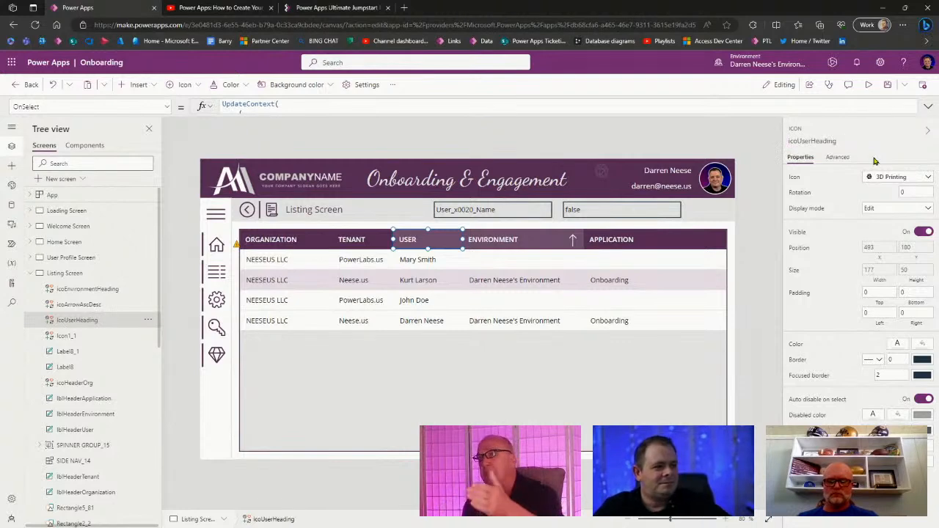
{"action": "left_click", "coordinate": [815, 141]}
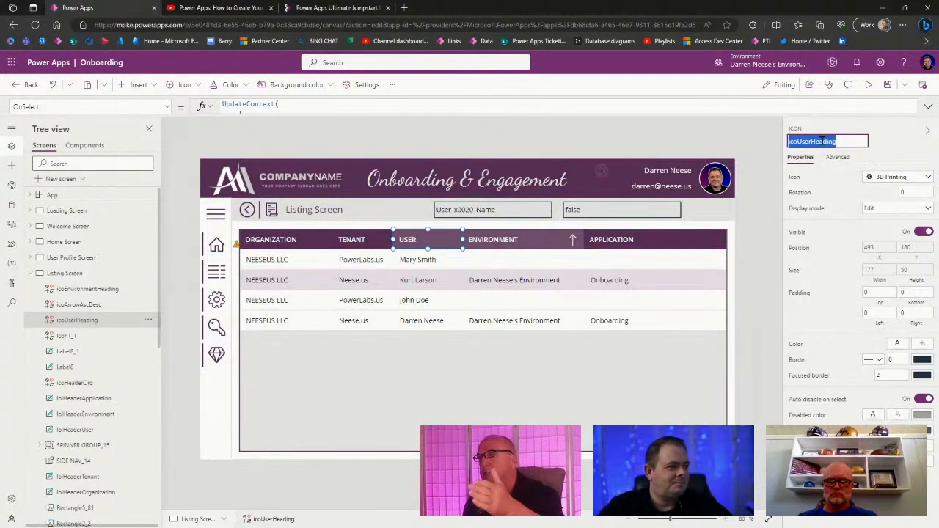
{"action": "left_click", "coordinate": [759, 206]}
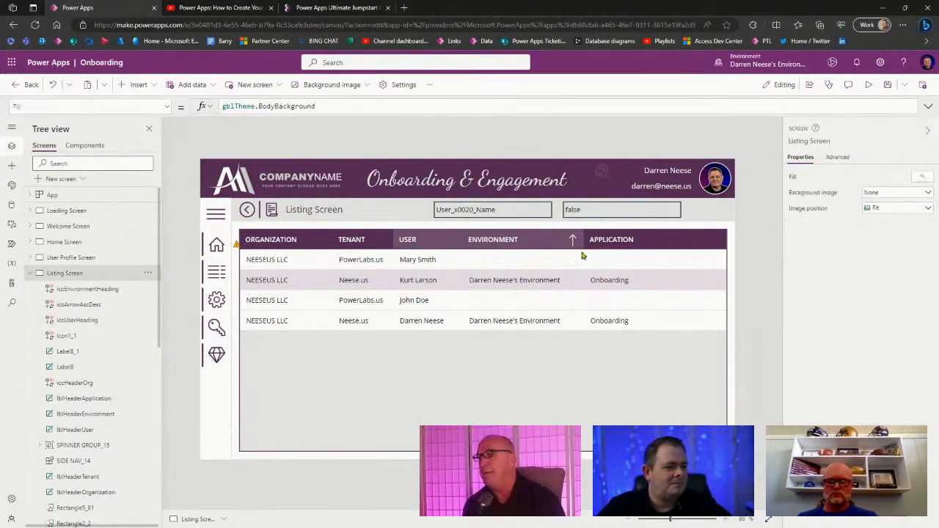
Step: Reorder icoArrowAscDesc so it sits in front of icoEnvironmentHeading
{"action": "left_click", "coordinate": [123, 305]}
{"action": "left_click", "coordinate": [148, 304]}
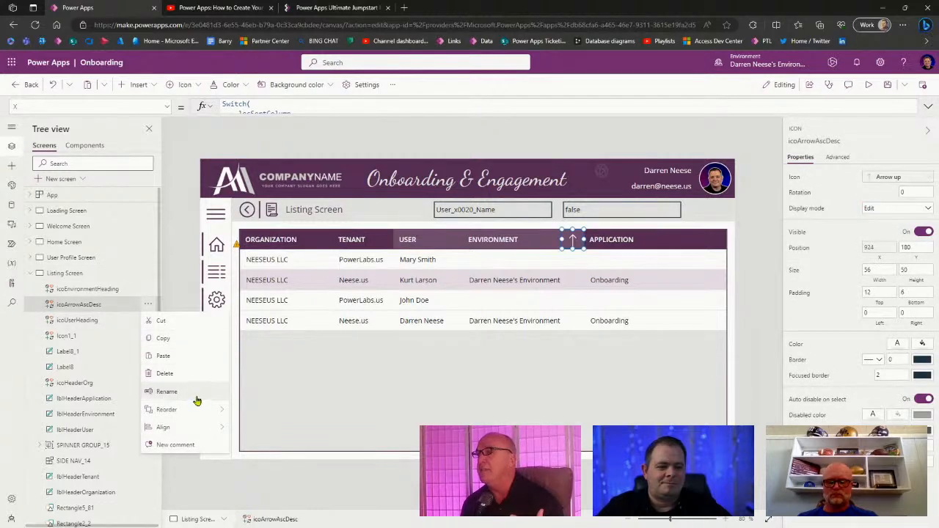
{"action": "mouse_move", "coordinate": [195, 410]}
{"action": "left_click", "coordinate": [265, 413]}
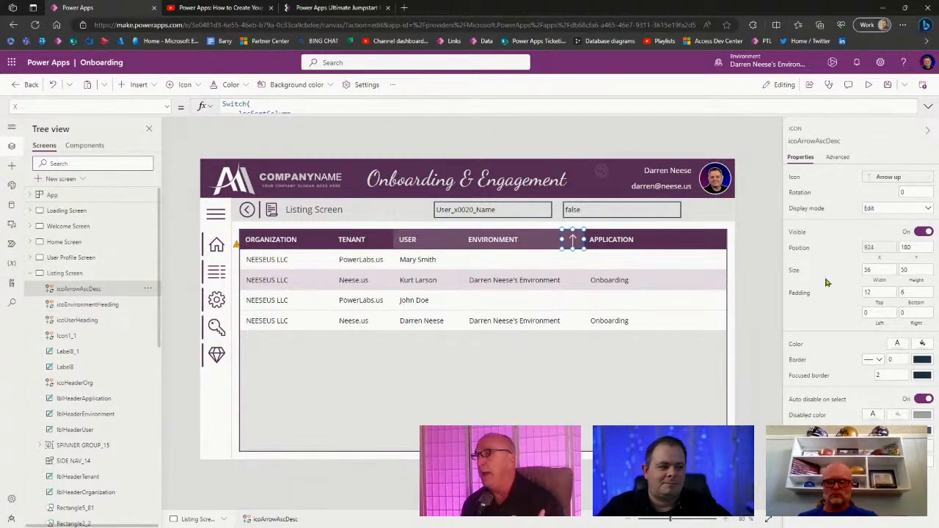
Step: Replace both icoEnvironmentHeading references in the User_x0020_Name line of the sort arrow's X formula with icoUserHeading
{"action": "left_click", "coordinate": [885, 250]}
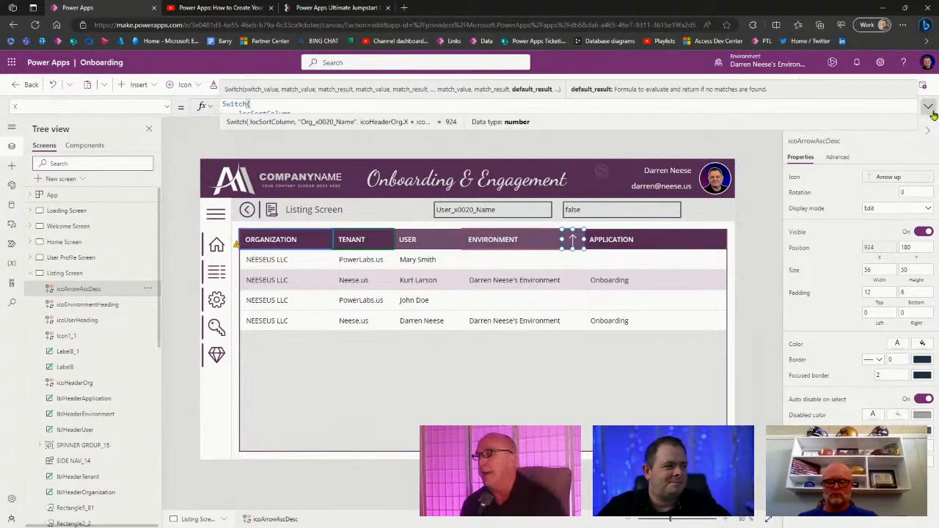
{"action": "left_click", "coordinate": [929, 106]}
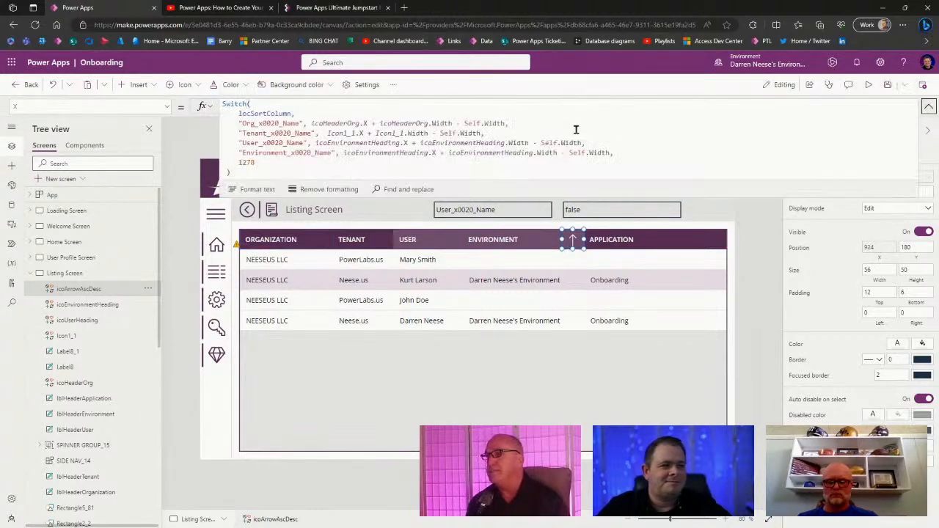
{"action": "left_click", "coordinate": [371, 143]}
{"action": "double_click", "coordinate": [371, 142]}
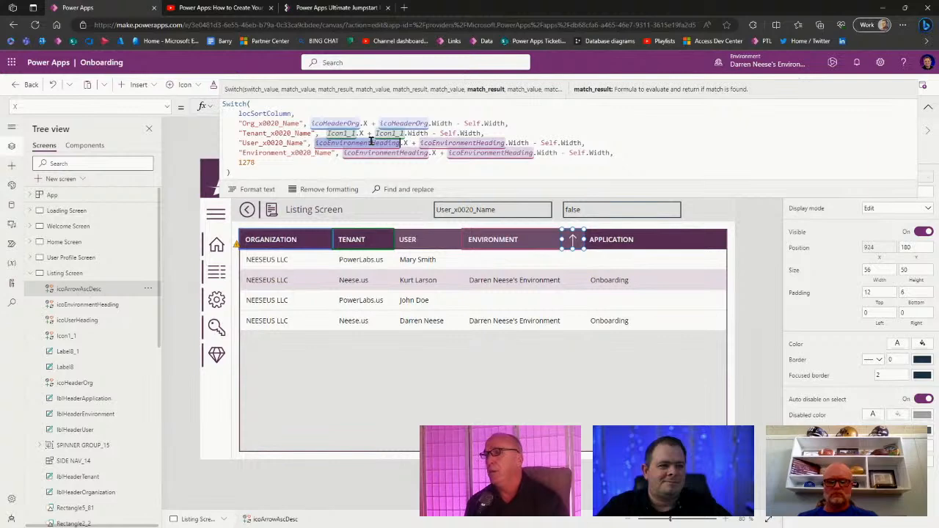
{"action": "key", "text": "ctrl+v"}
{"action": "double_click", "coordinate": [431, 142]}
{"action": "key", "text": "ctrl+v"}
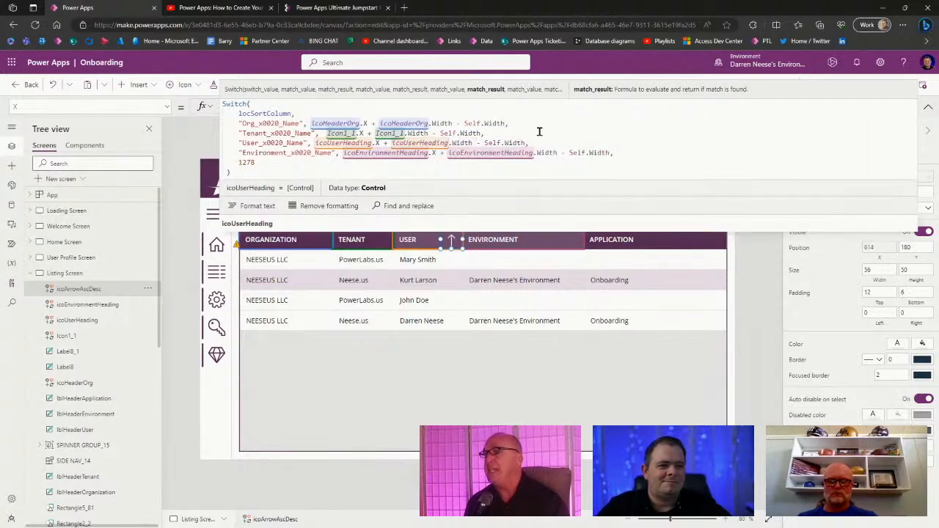
Step: Rename the Tenant header icon Icon1_1 to icoTenantHeading
{"action": "left_click", "coordinate": [539, 132]}
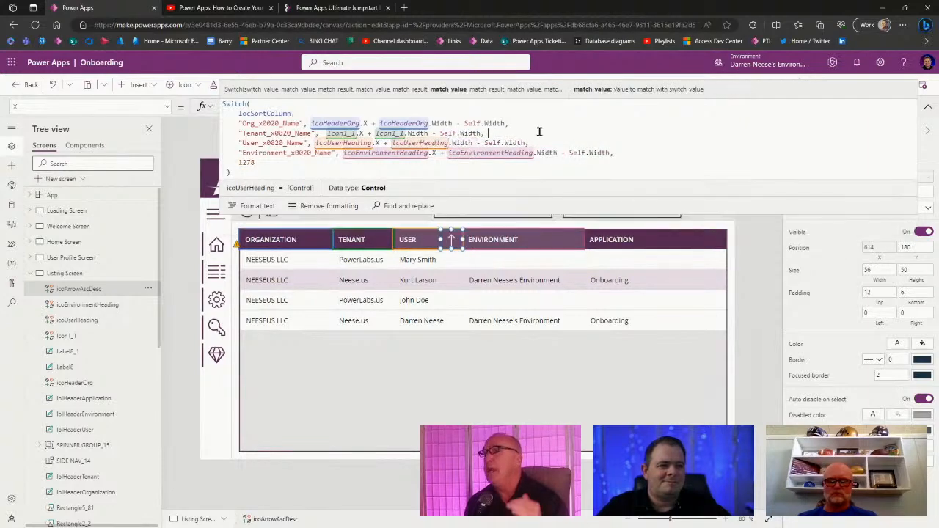
{"action": "left_click", "coordinate": [96, 336]}
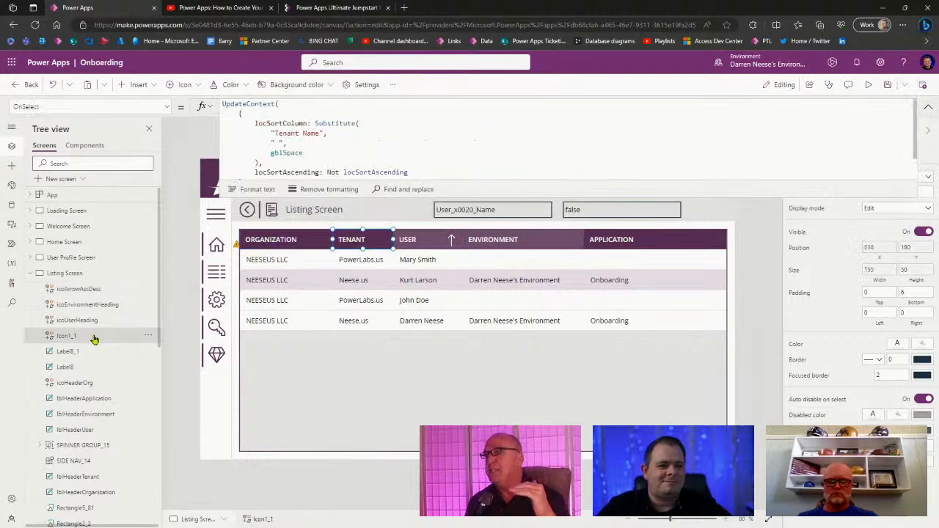
{"action": "left_click", "coordinate": [928, 107]}
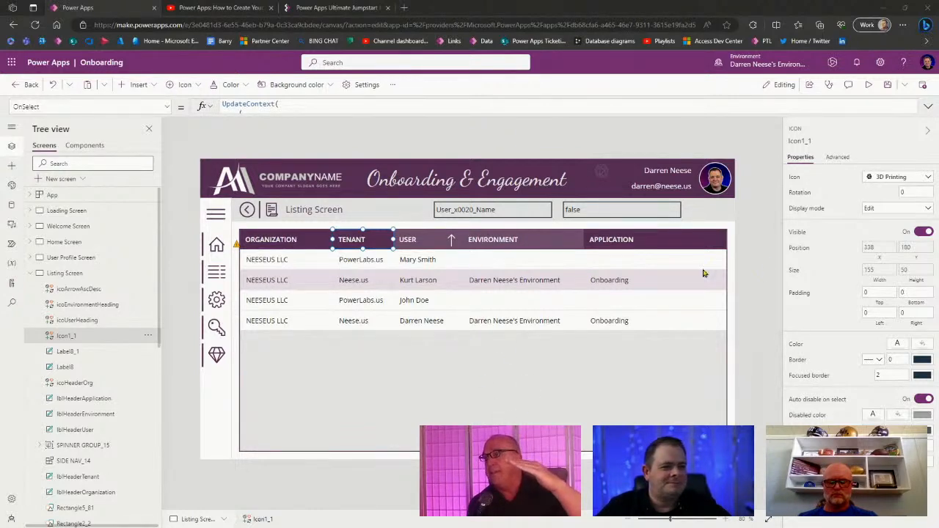
{"action": "left_click", "coordinate": [801, 141]}
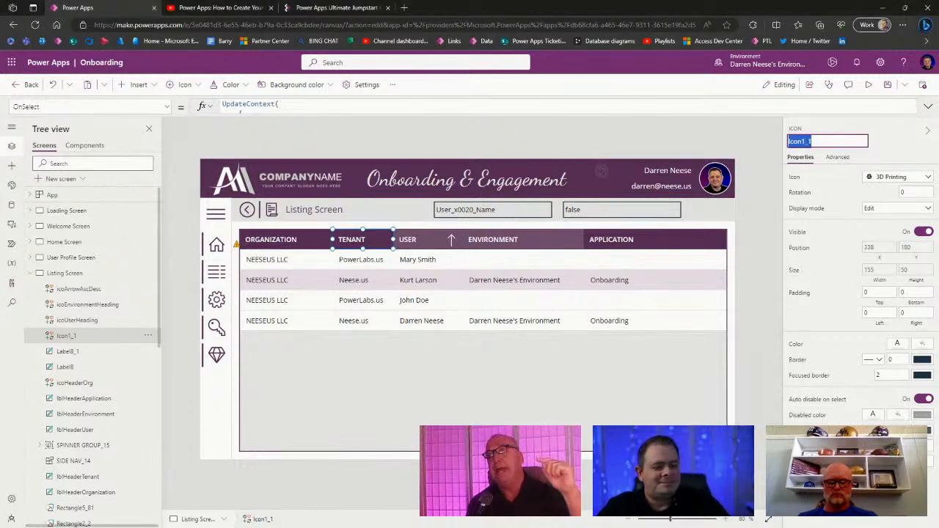
{"action": "type", "text": "icoTenan"}
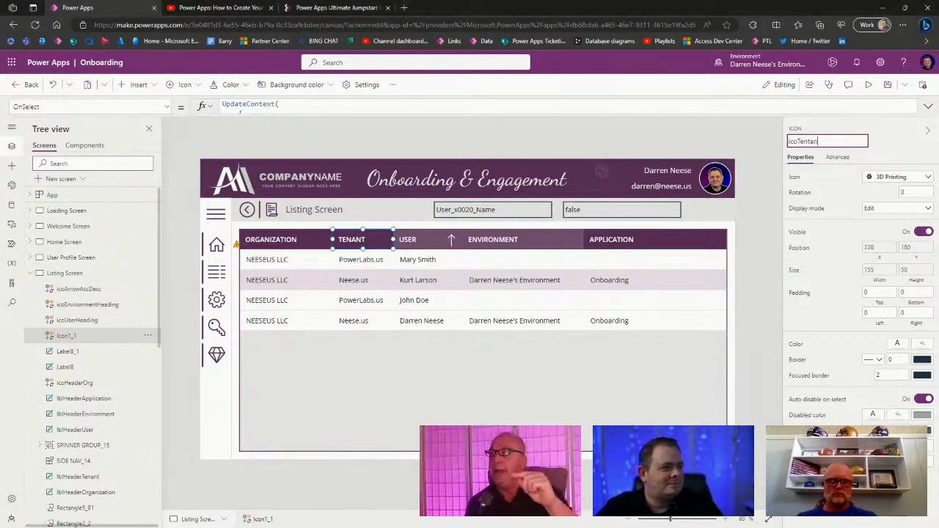
{"action": "type", "text": "t"}
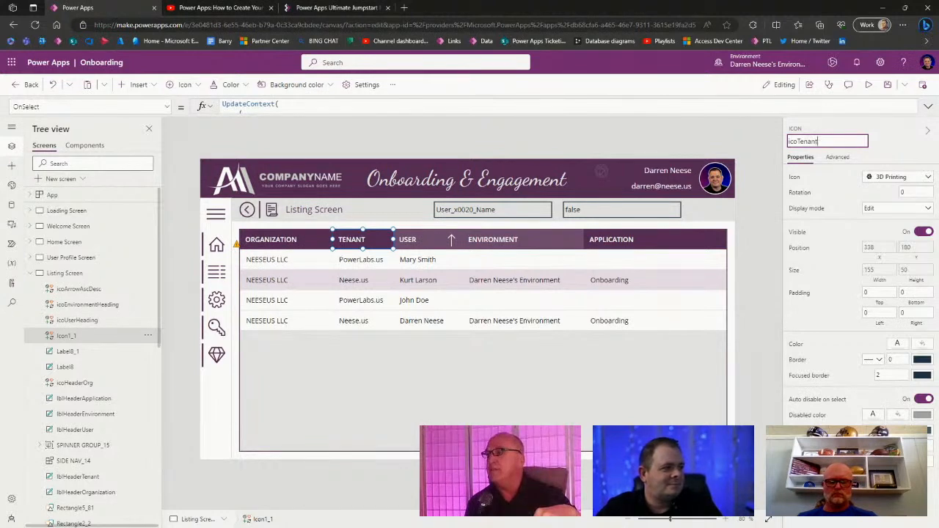
{"action": "type", "text": "Heading"}
{"action": "key", "text": "Return"}
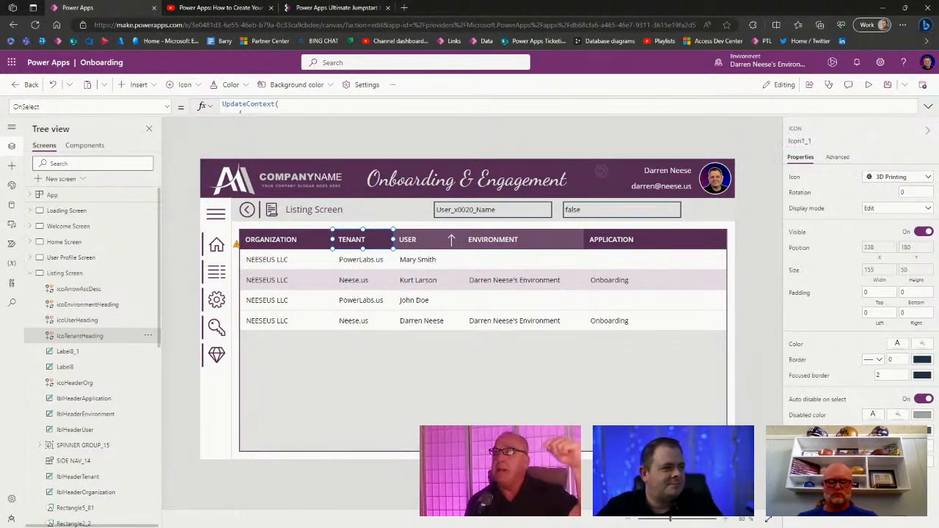
{"action": "left_click", "coordinate": [751, 265]}
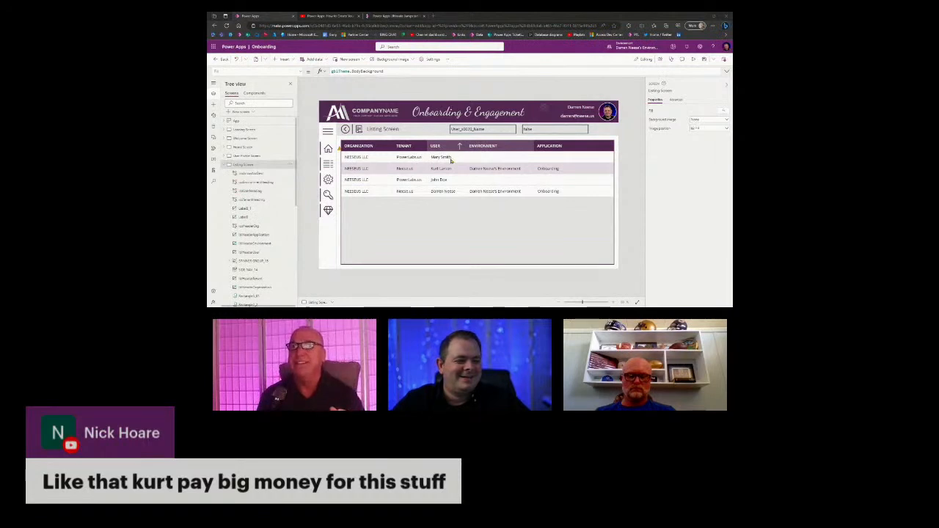
Step: Change the locSortColumn comparison in icoEnvironmentHeading's Fill formula to "Environment_x0020_Name"
{"action": "left_click", "coordinate": [485, 149]}
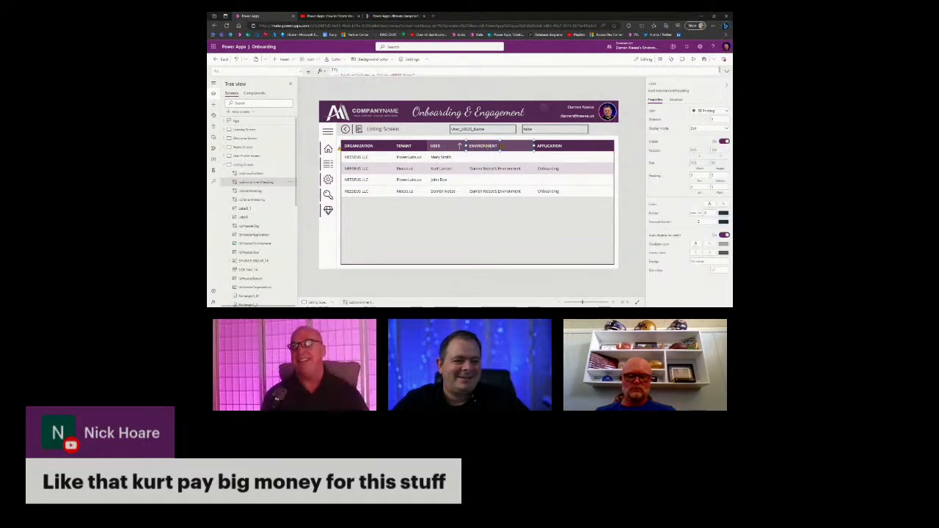
{"action": "left_click", "coordinate": [723, 206]}
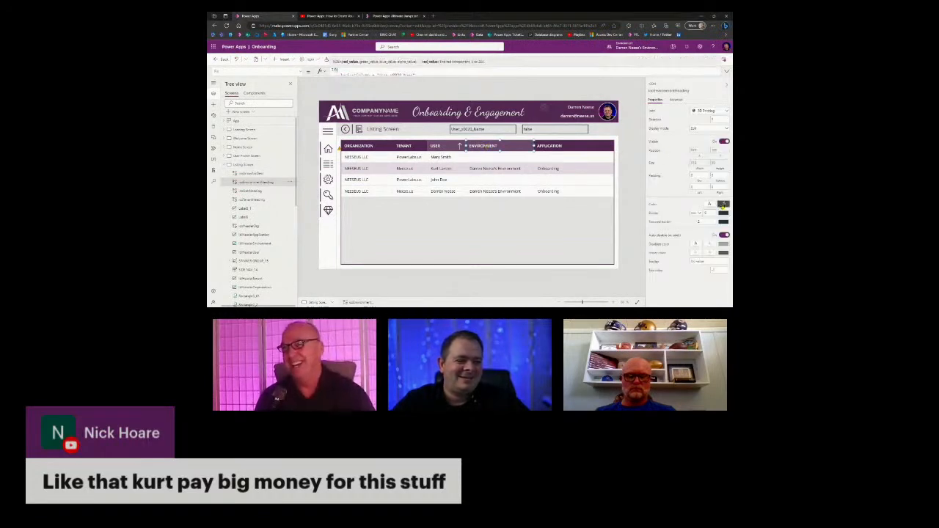
{"action": "left_click", "coordinate": [728, 72]}
{"action": "left_click", "coordinate": [442, 92]}
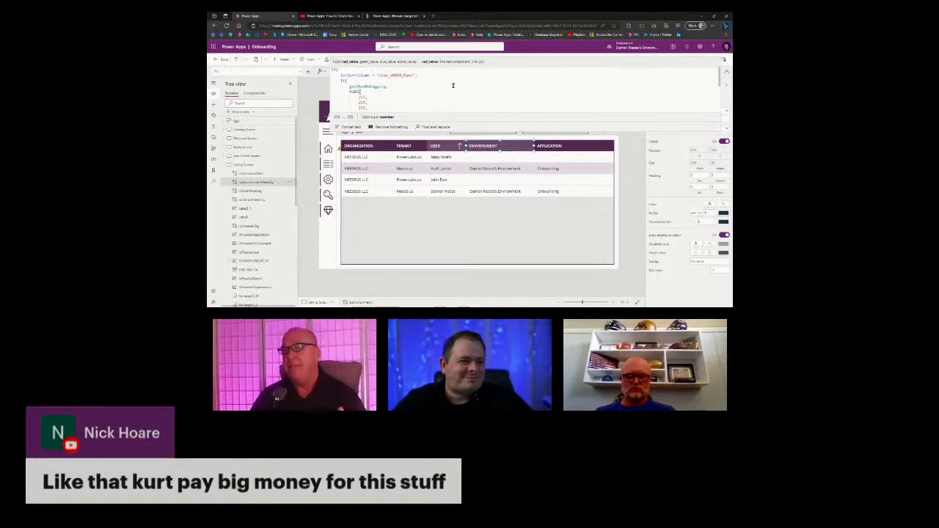
{"action": "left_click", "coordinate": [387, 75]}
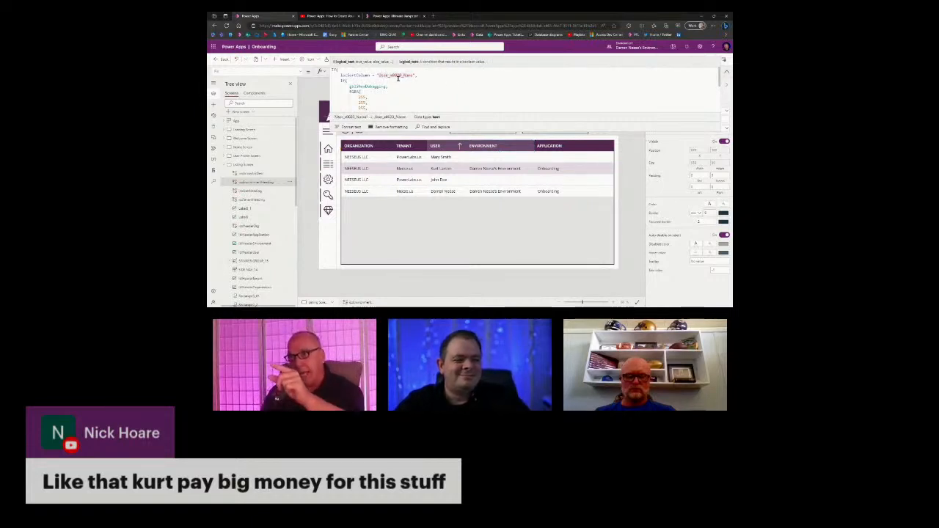
{"action": "type", "text": "Environment"}
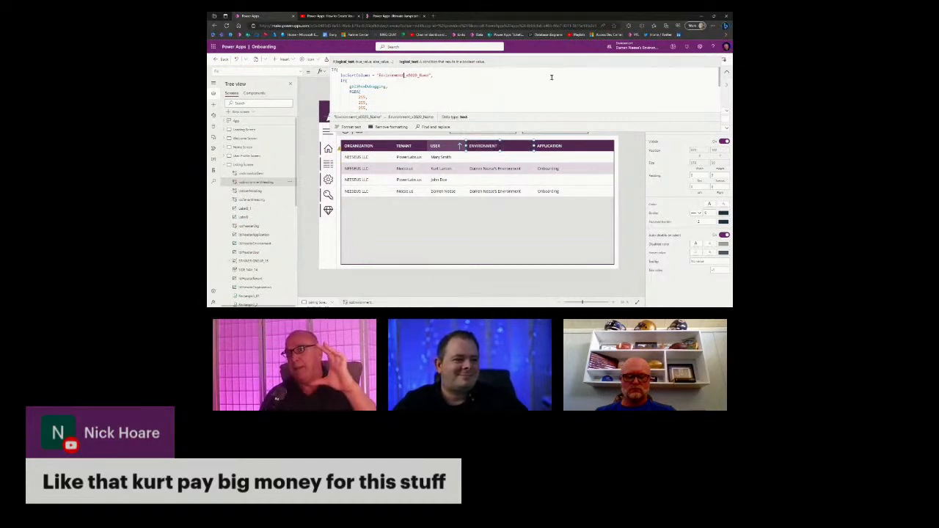
{"action": "left_click", "coordinate": [726, 72]}
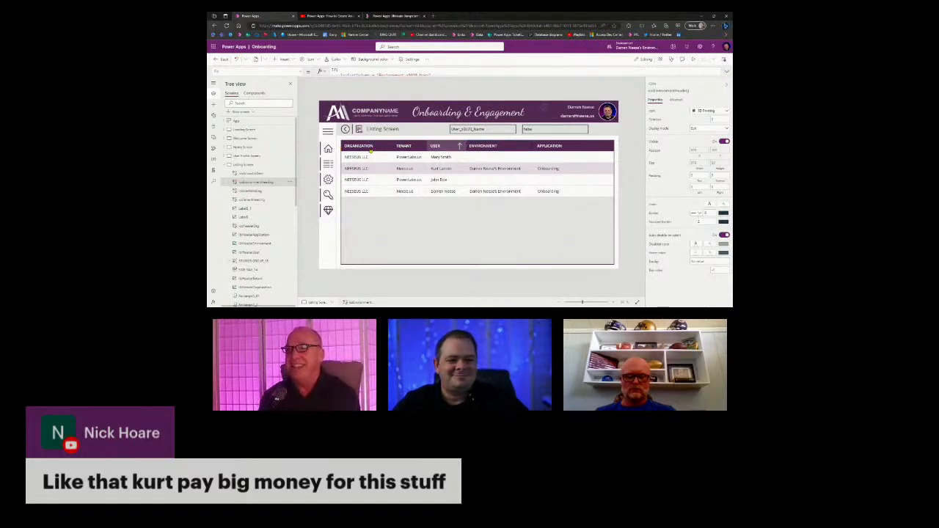
Step: Test sorting on the canvas with the Organization, Tenant and User column headers
{"action": "left_click", "coordinate": [371, 150]}
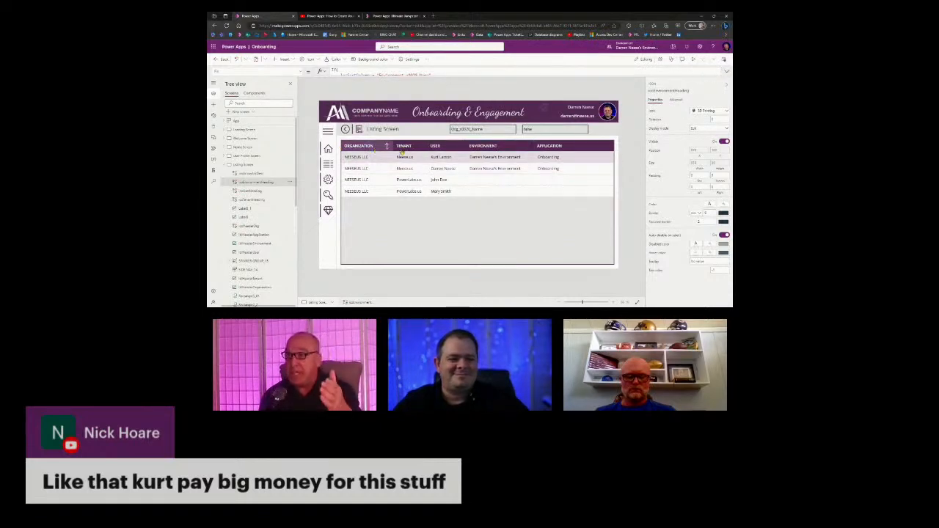
{"action": "left_click", "coordinate": [405, 149]}
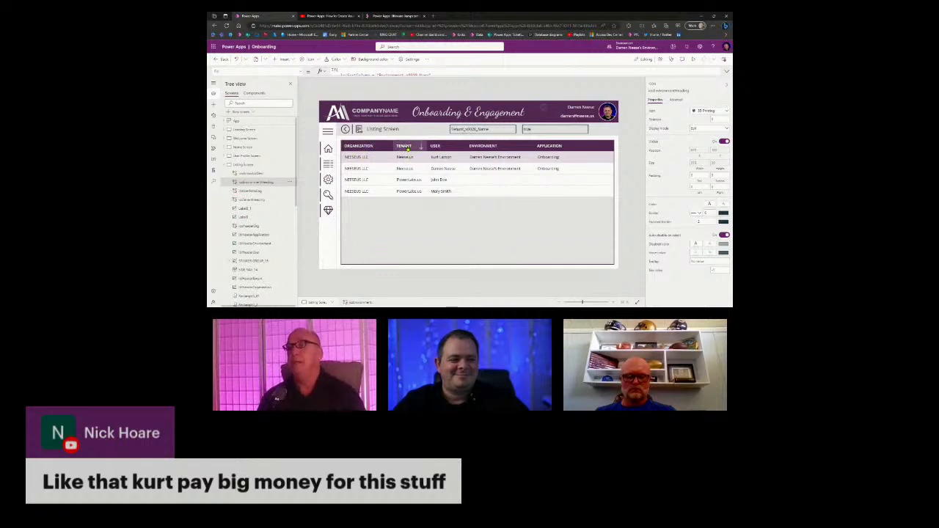
{"action": "left_click", "coordinate": [407, 149]}
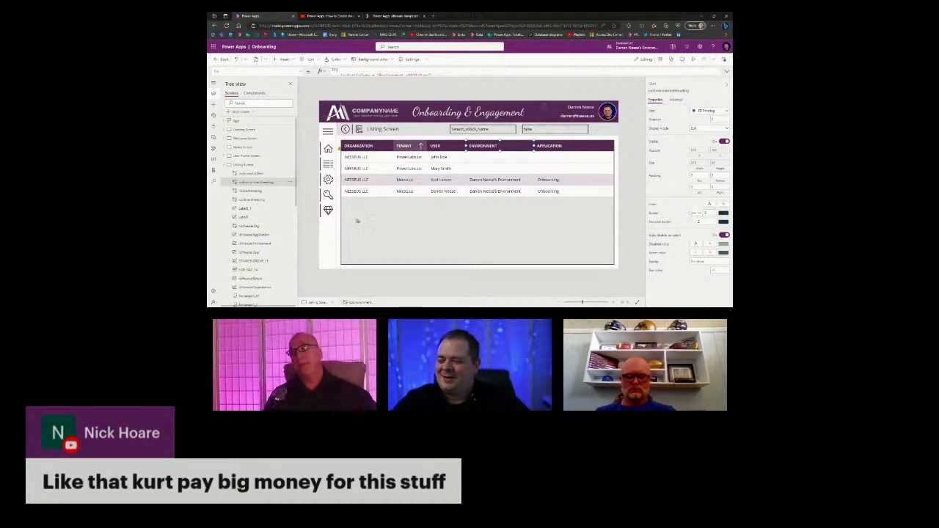
{"action": "left_click", "coordinate": [439, 147]}
{"action": "left_click", "coordinate": [440, 148]}
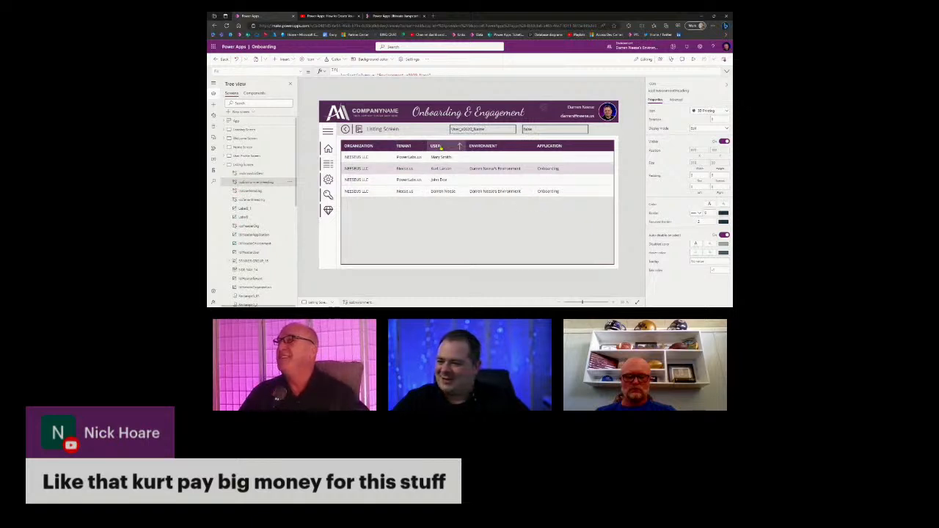
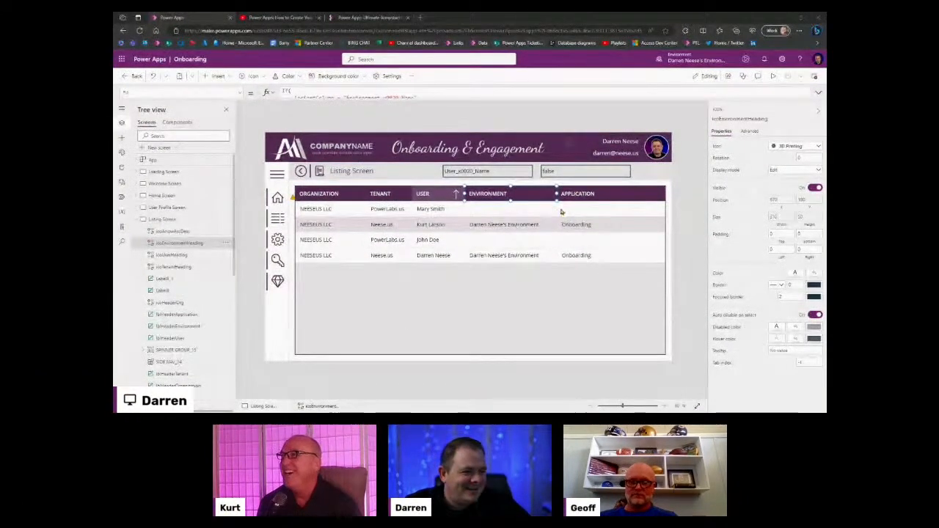
Step: Preview the app and test the Tenant and Organization header sorts against the sort column and direction text boxes
{"action": "left_click", "coordinate": [772, 76]}
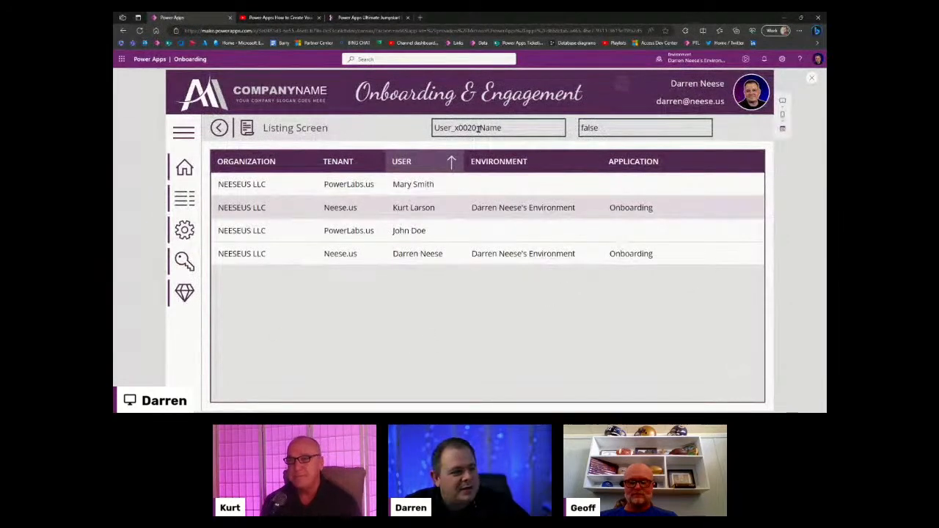
{"action": "double_click", "coordinate": [441, 129]}
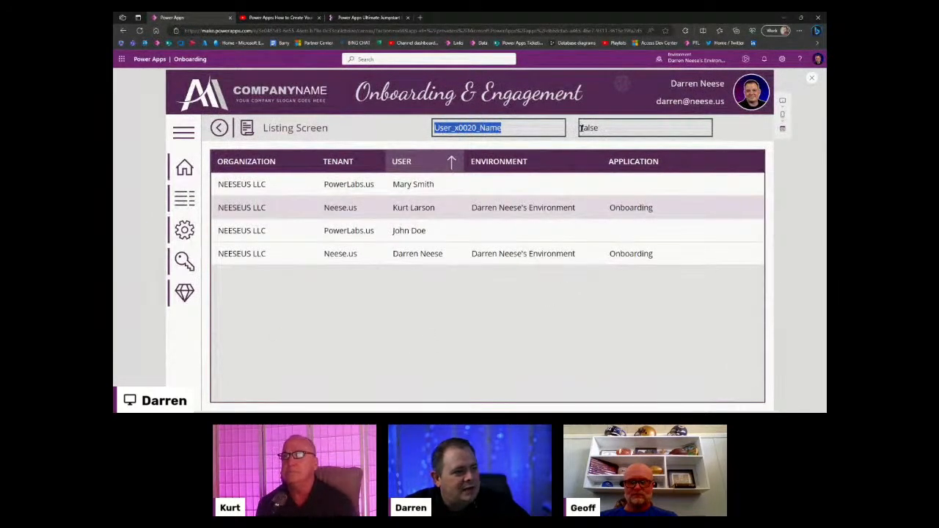
{"action": "key", "text": "Tab"}
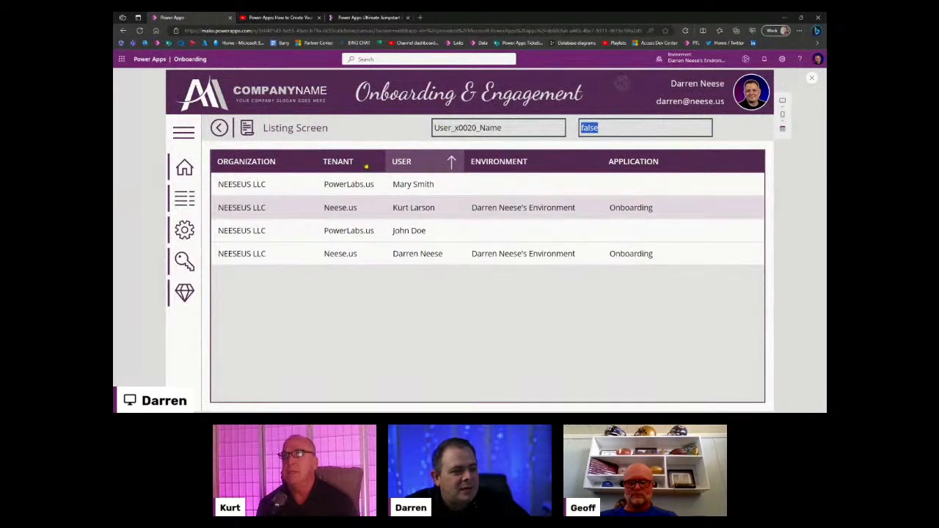
{"action": "left_click", "coordinate": [338, 166]}
{"action": "left_click", "coordinate": [254, 166]}
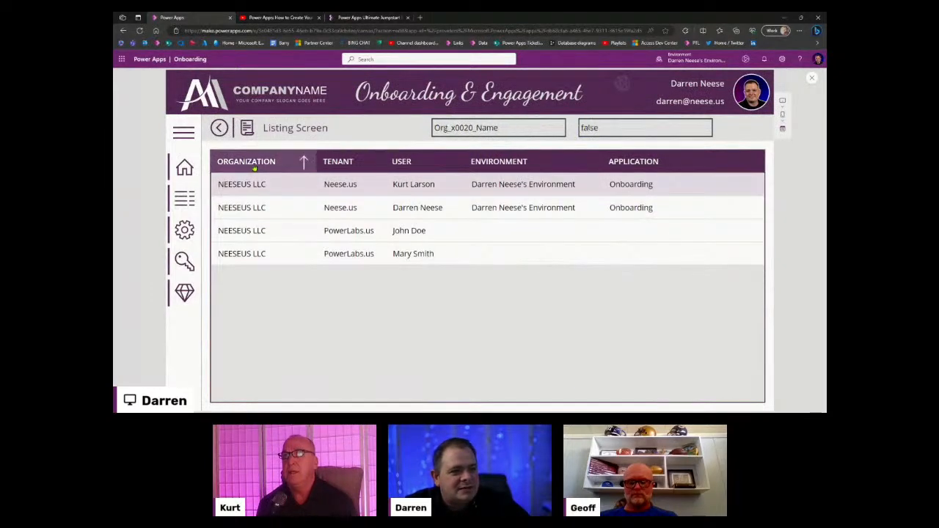
{"action": "double_click", "coordinate": [510, 126]}
{"action": "left_click", "coordinate": [334, 163]}
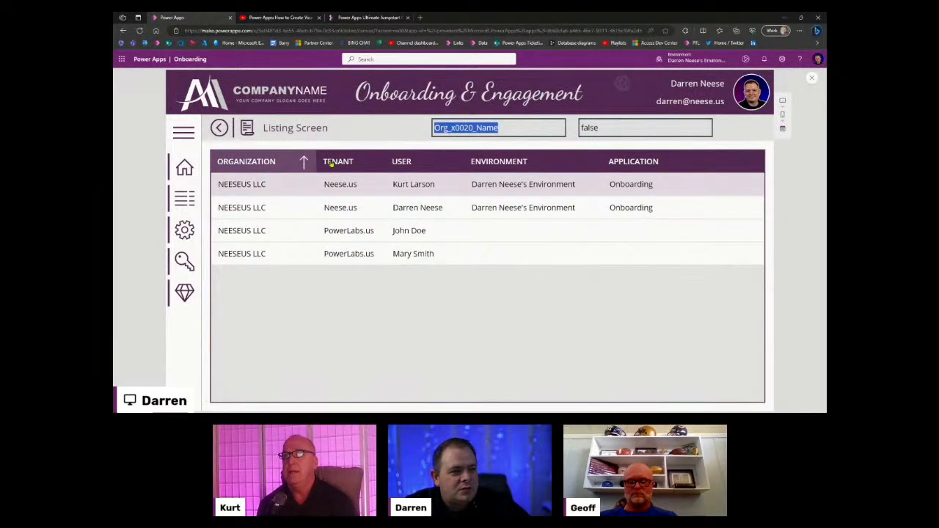
Step: Test the User and Environment header sorts in the preview, including the sort arrow, and return to editing
{"action": "left_click", "coordinate": [403, 167]}
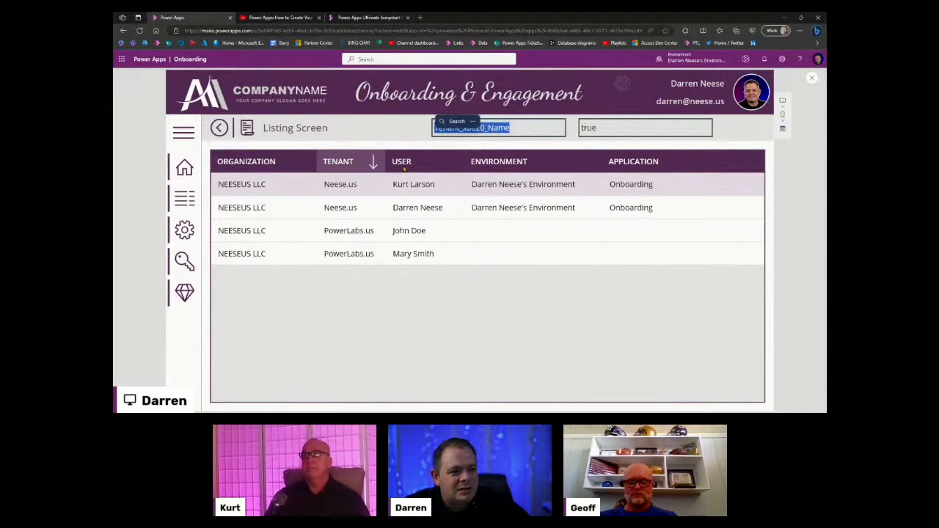
{"action": "double_click", "coordinate": [511, 128]}
{"action": "left_click", "coordinate": [451, 163]}
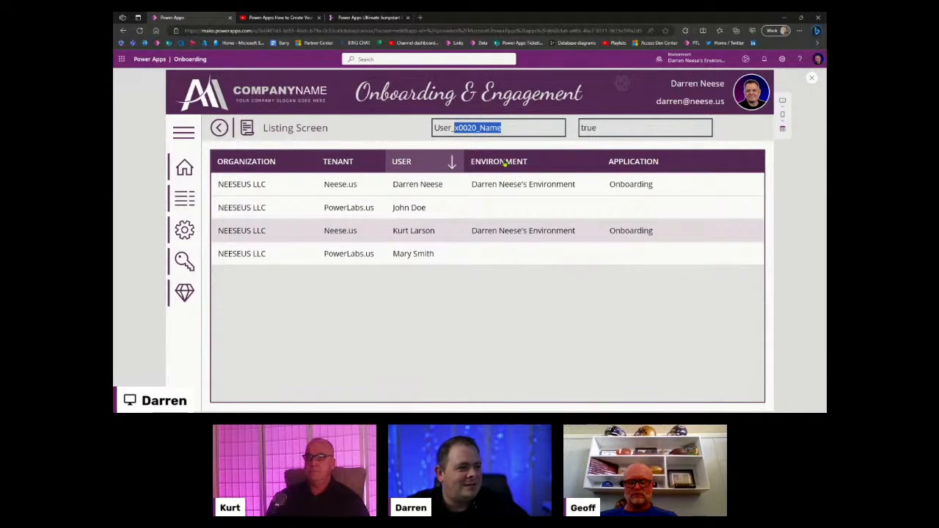
{"action": "left_click", "coordinate": [451, 163]}
{"action": "left_click", "coordinate": [505, 164]}
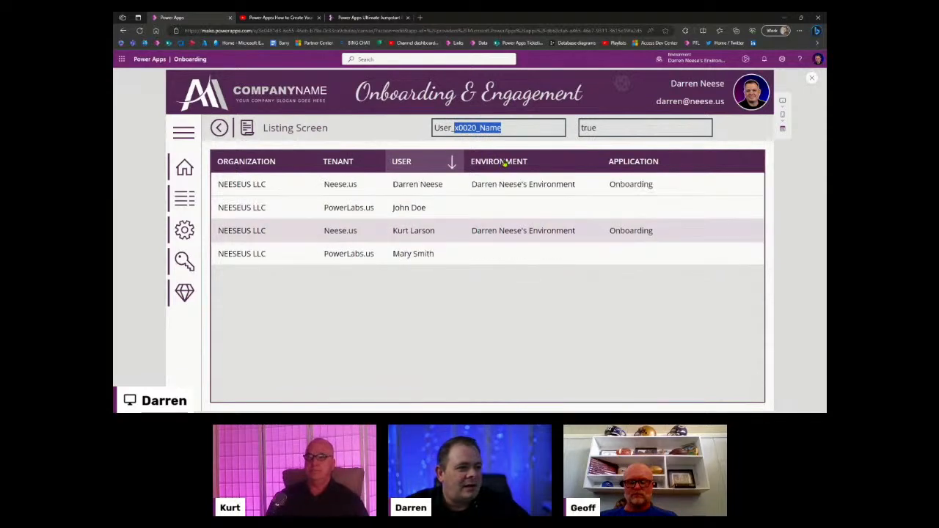
{"action": "left_click", "coordinate": [505, 163]}
{"action": "left_click", "coordinate": [503, 164]}
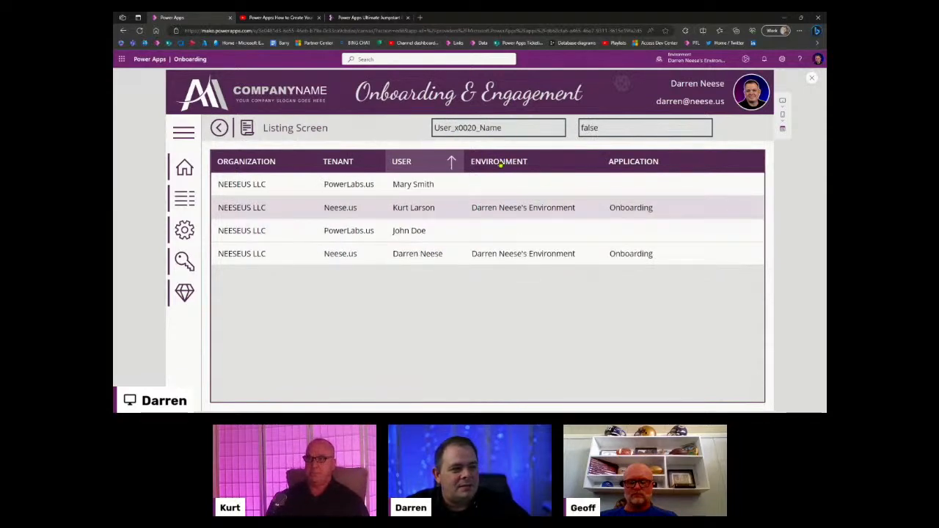
{"action": "left_click", "coordinate": [812, 78]}
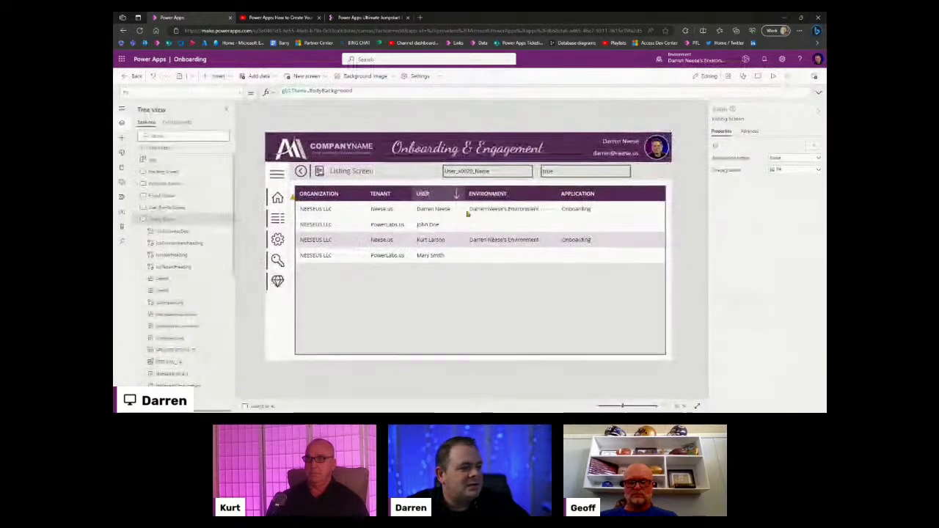
Step: Review the OnSelect formula of icoEnvironmentHeading, including the column name passed to Substitute
{"action": "left_click", "coordinate": [479, 192]}
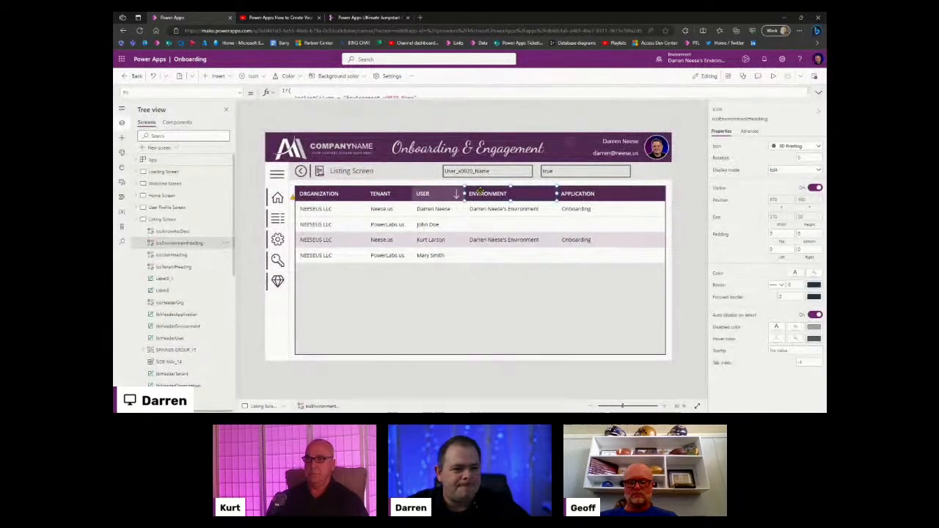
{"action": "left_click", "coordinate": [750, 132]}
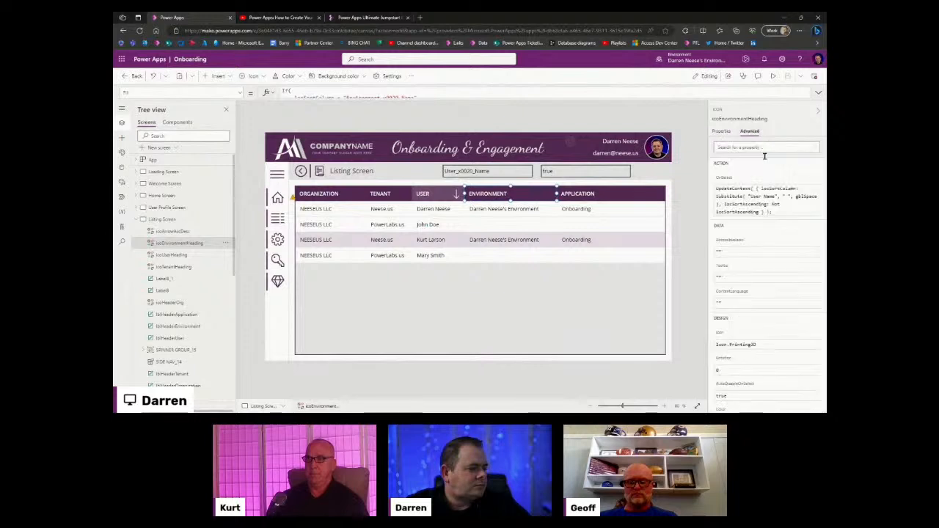
{"action": "left_click", "coordinate": [729, 178]}
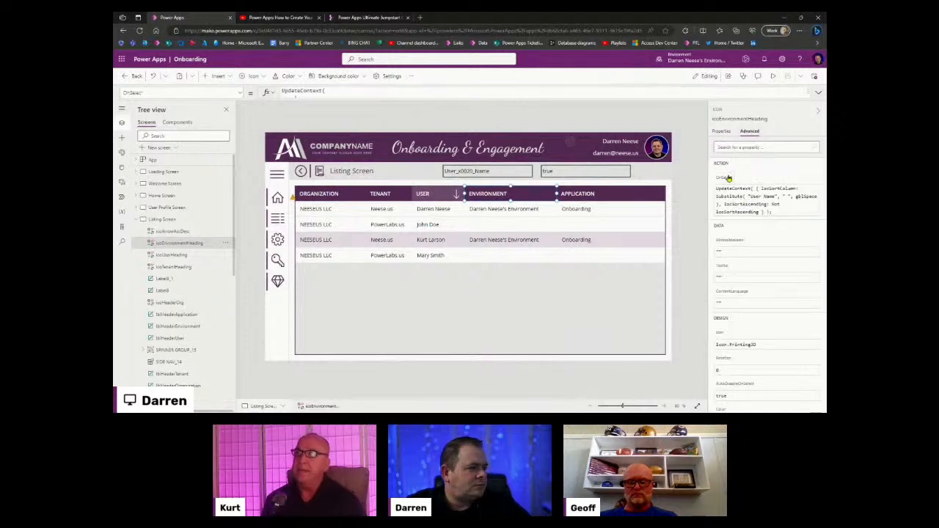
{"action": "left_click", "coordinate": [819, 94]}
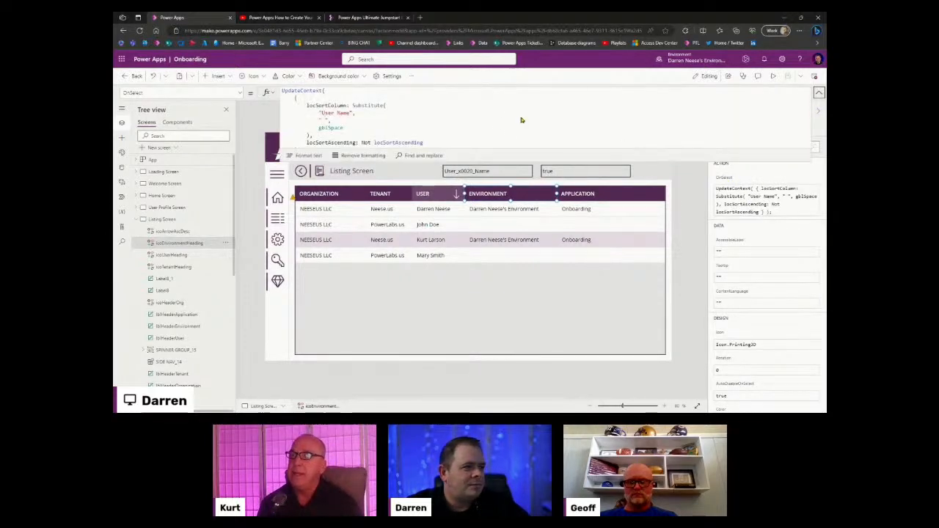
{"action": "scroll", "coordinate": [381, 119], "scroll_direction": "down", "scroll_amount": 1}
{"action": "scroll", "coordinate": [389, 118], "scroll_direction": "up", "scroll_amount": 1}
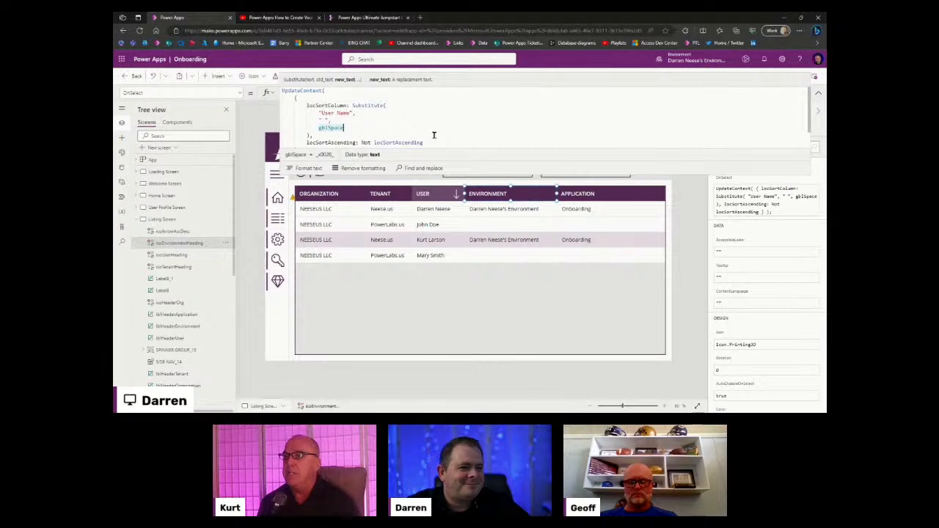
{"action": "scroll", "coordinate": [434, 135], "scroll_direction": "down", "scroll_amount": 1}
{"action": "scroll", "coordinate": [433, 135], "scroll_direction": "up", "scroll_amount": 1}
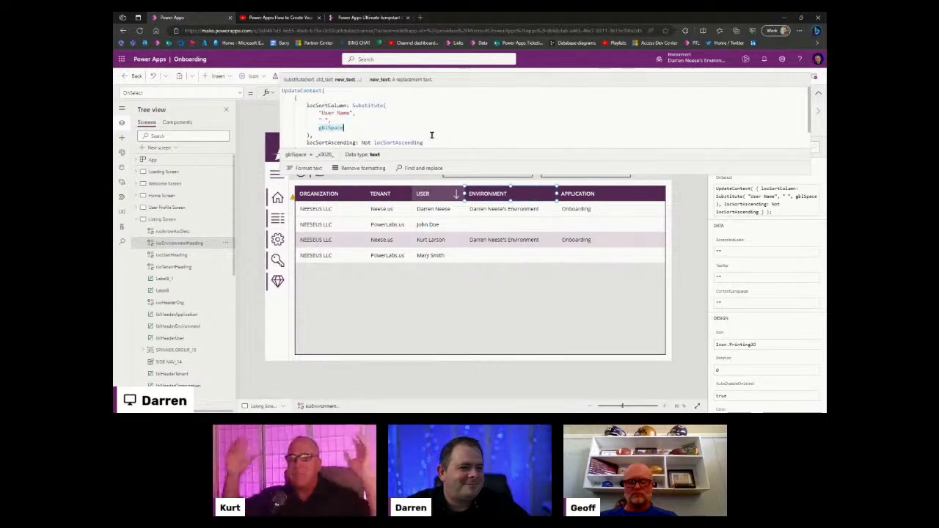
Step: Replace the column name in icoEnvironmentHeading's OnSelect formula with "Environment Name", copied from the gallery's environment label
{"action": "left_click", "coordinate": [528, 211]}
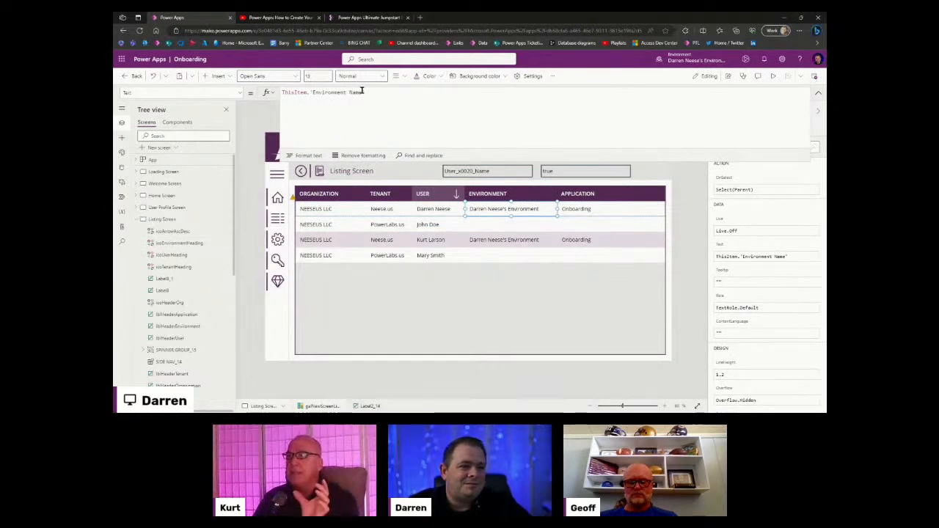
{"action": "double_click", "coordinate": [325, 93]}
{"action": "key", "text": "ctrl+c"}
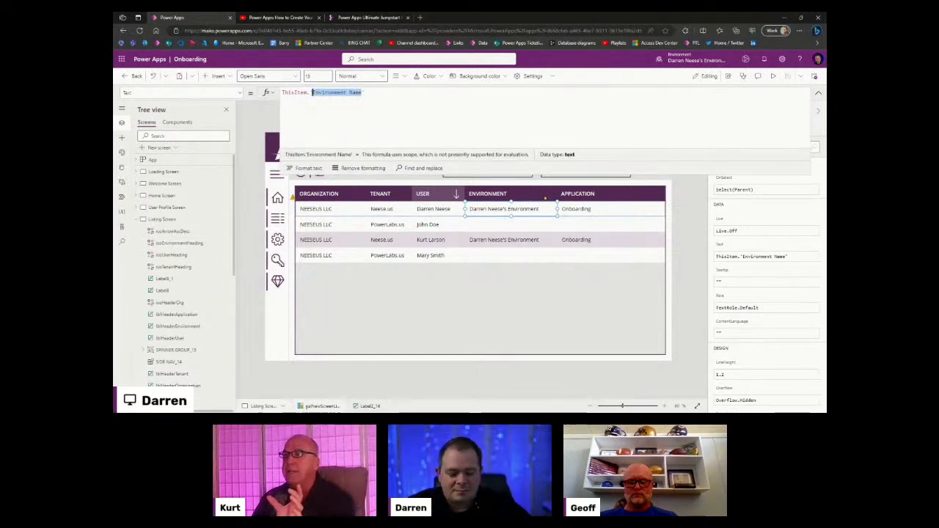
{"action": "left_click", "coordinate": [546, 197]}
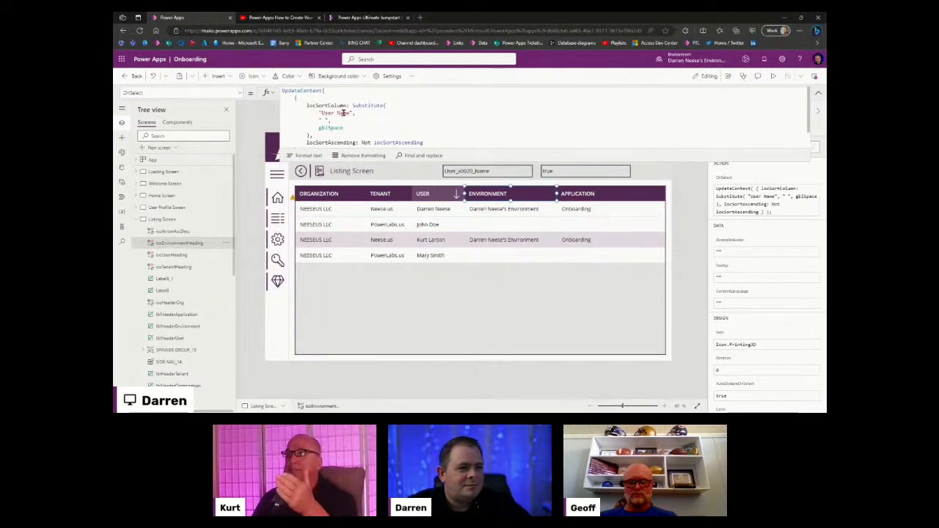
{"action": "left_click_drag", "start_coordinate": [351, 113], "coordinate": [320, 112]}
{"action": "key", "text": "ctrl+v"}
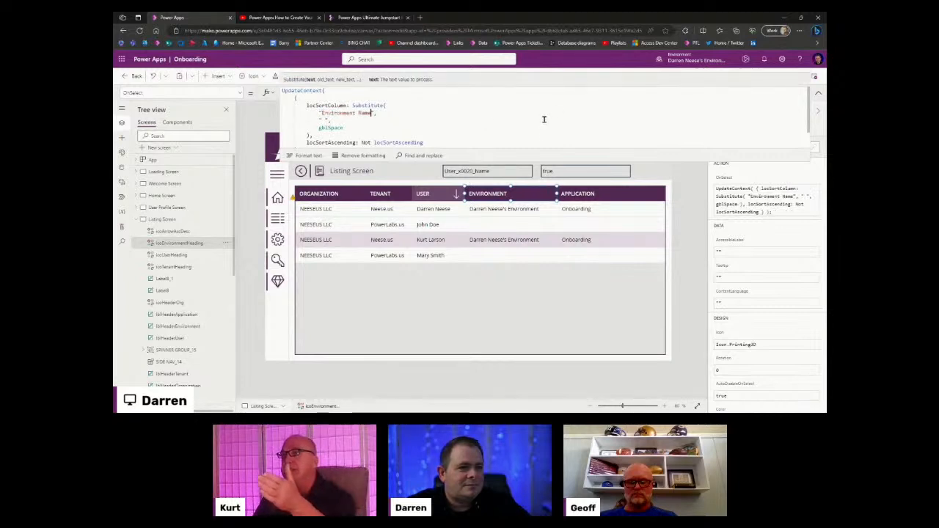
{"action": "left_click", "coordinate": [508, 117]}
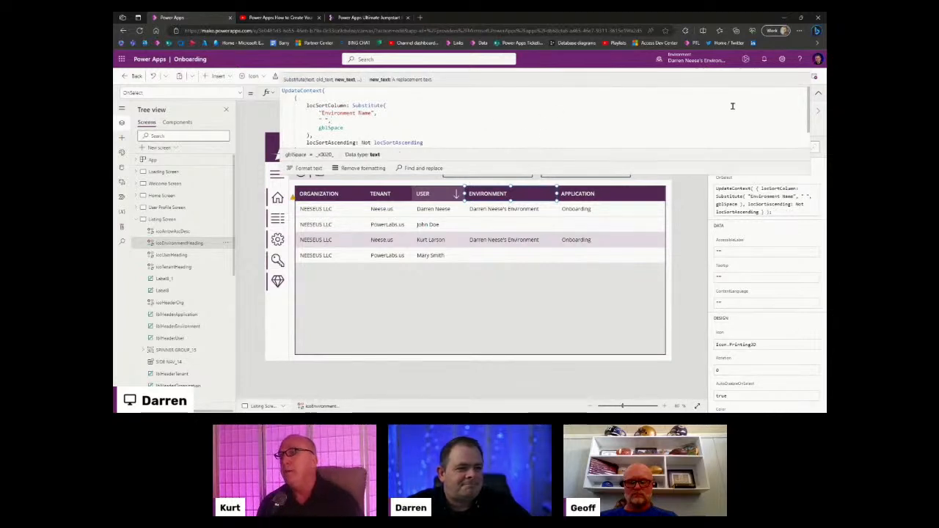
{"action": "left_click", "coordinate": [819, 94]}
Step: Preview the app, test the Environment header sort in both directions, and return to editing
{"action": "left_click", "coordinate": [777, 77]}
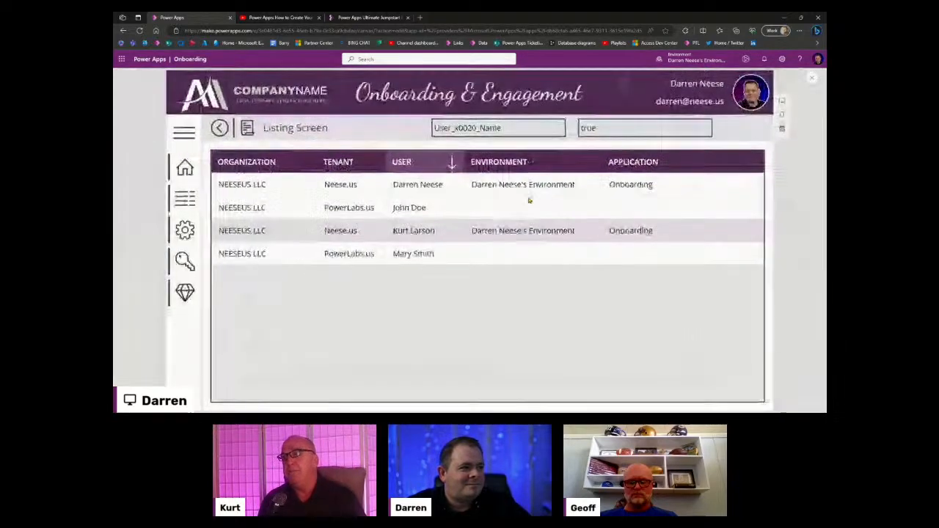
{"action": "left_click", "coordinate": [518, 171]}
{"action": "left_click", "coordinate": [518, 171]}
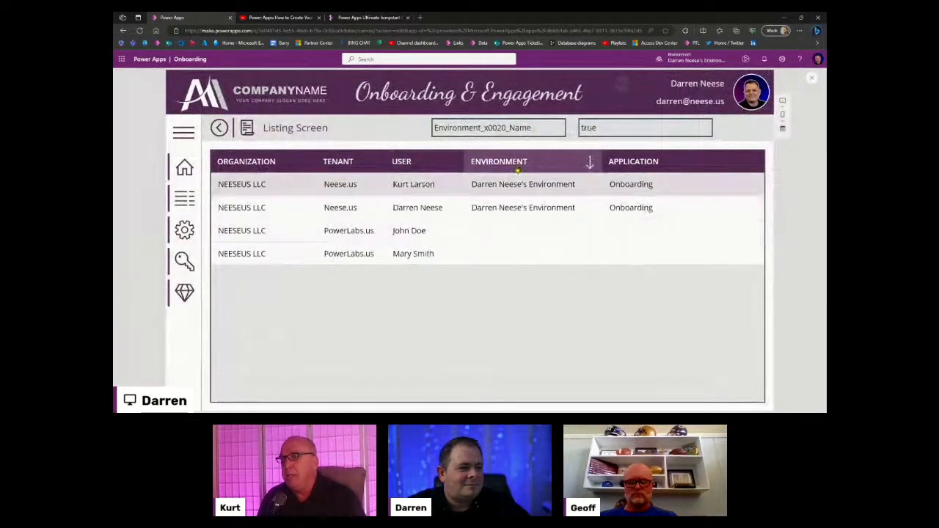
{"action": "left_click", "coordinate": [518, 170]}
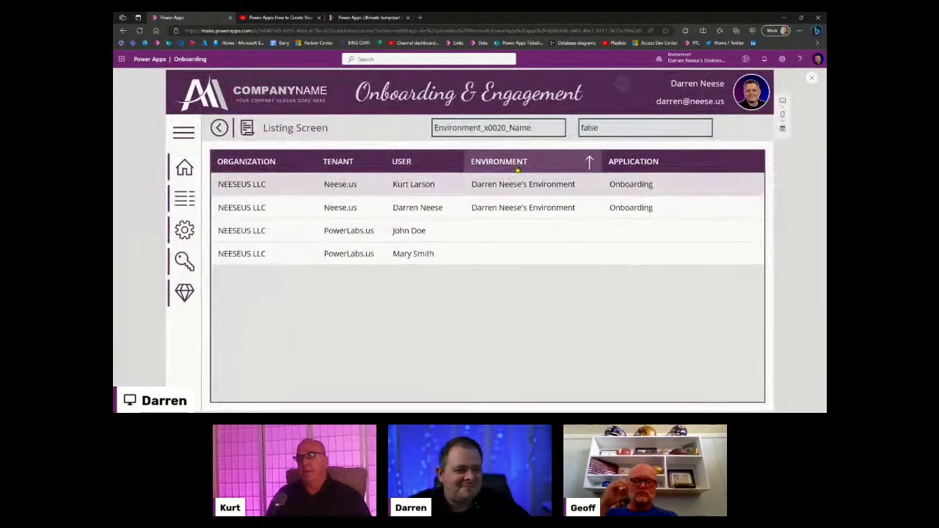
{"action": "left_click", "coordinate": [518, 171]}
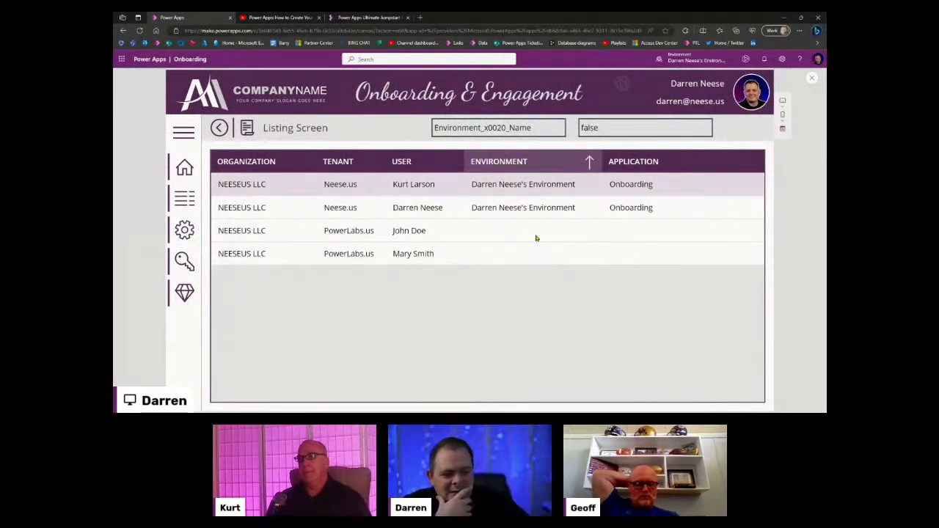
{"action": "left_click", "coordinate": [509, 165]}
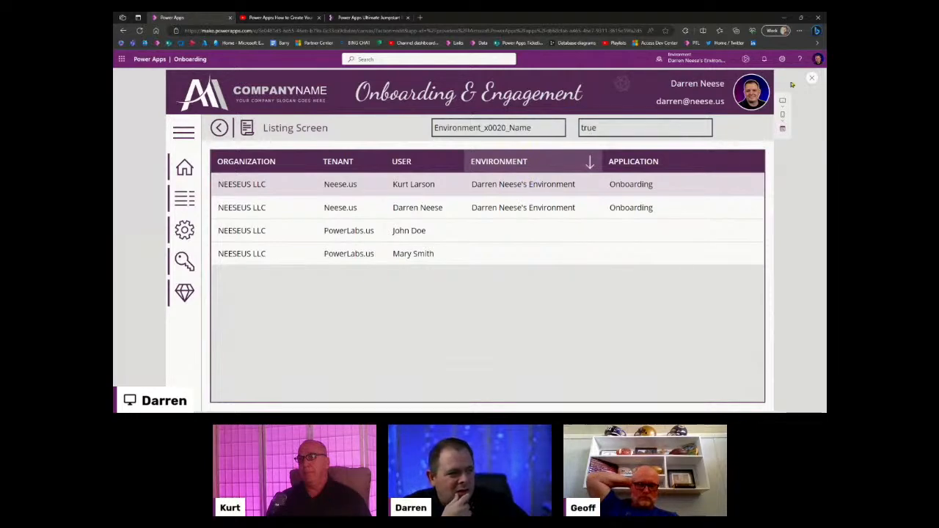
{"action": "left_click", "coordinate": [812, 77]}
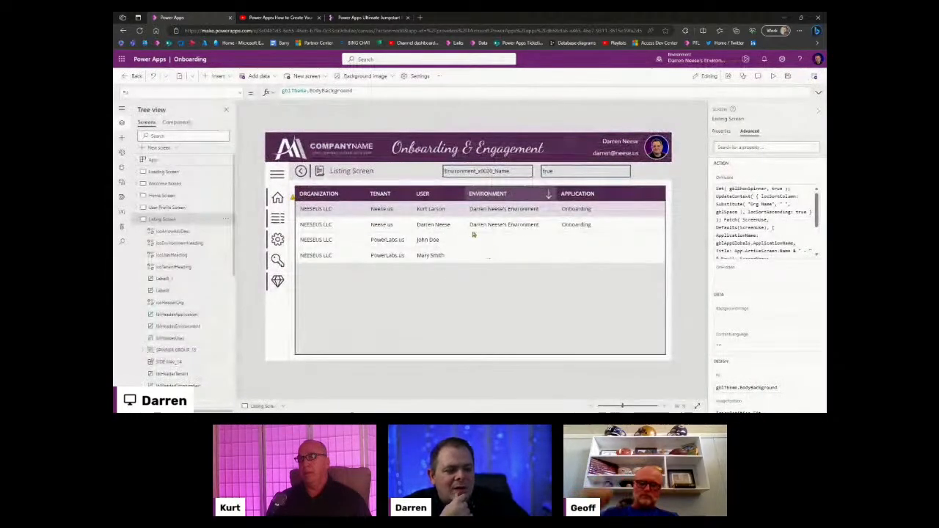
Step: Inspect the listing gallery's Items formula, evaluating locSortColumn and locSortAscending
{"action": "left_click", "coordinate": [418, 294]}
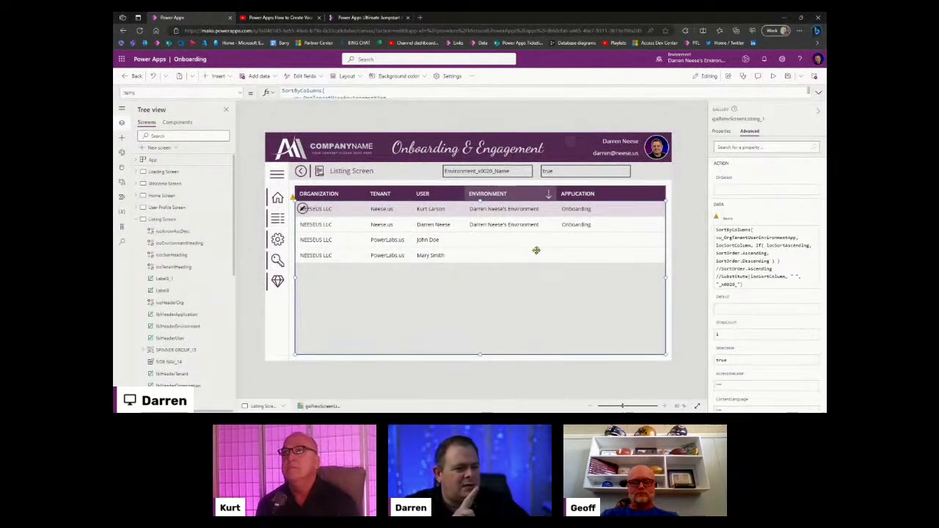
{"action": "left_click", "coordinate": [818, 94]}
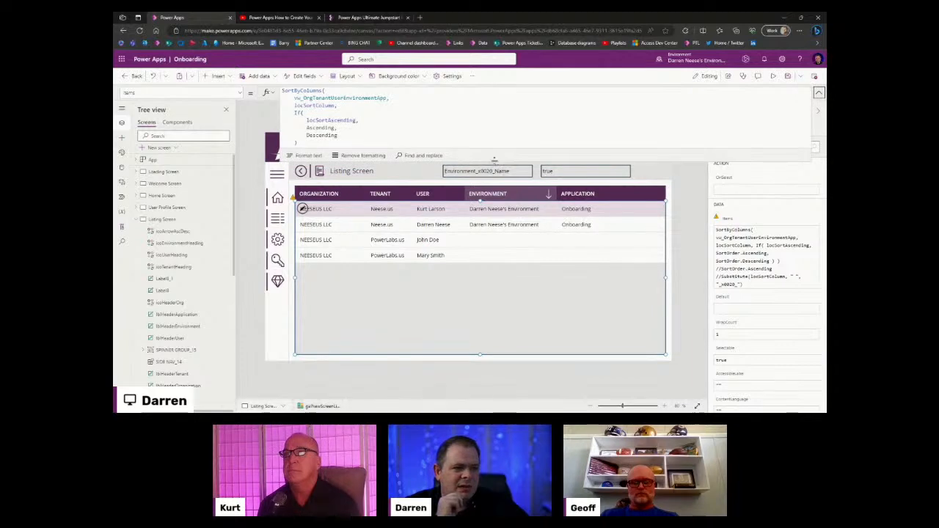
{"action": "mouse_move", "coordinate": [489, 151]}
{"action": "left_mouse_down"}
{"action": "mouse_move", "coordinate": [495, 240]}
{"action": "mouse_move", "coordinate": [493, 163]}
{"action": "left_mouse_up"}
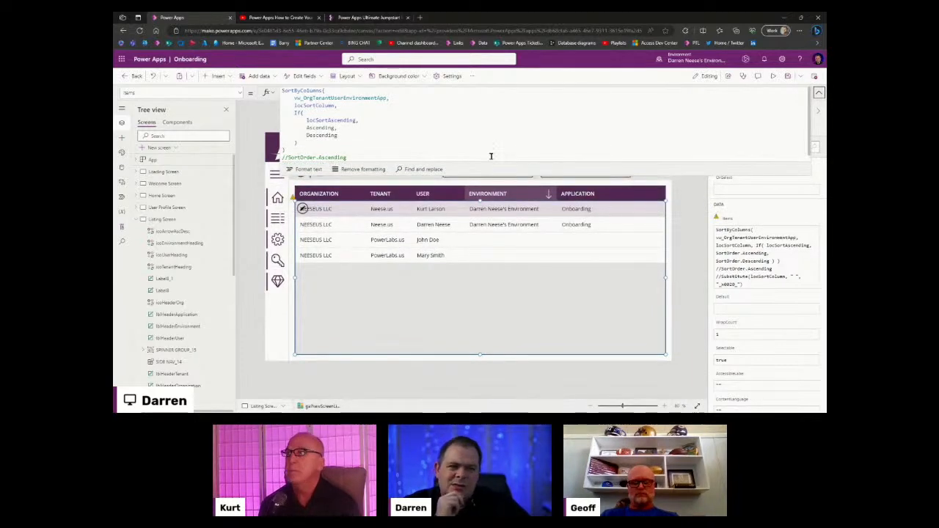
{"action": "double_click", "coordinate": [316, 106]}
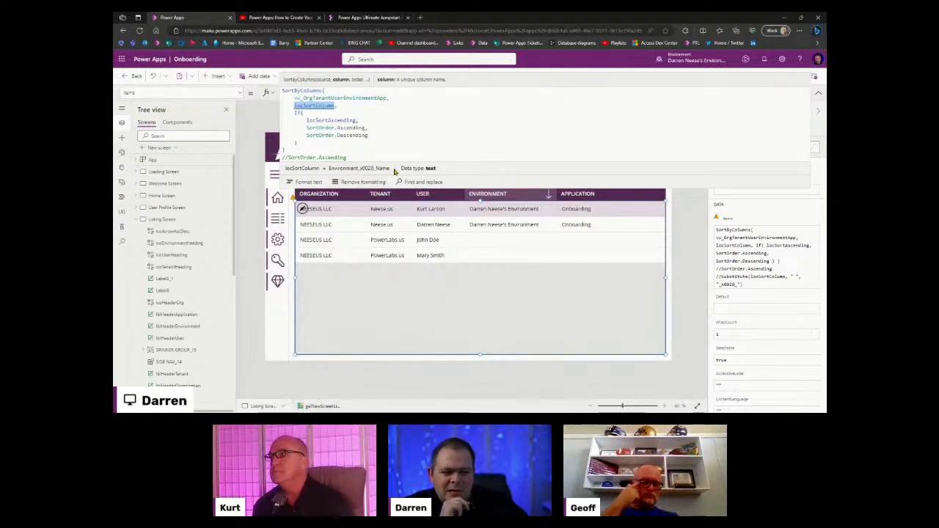
{"action": "double_click", "coordinate": [342, 120]}
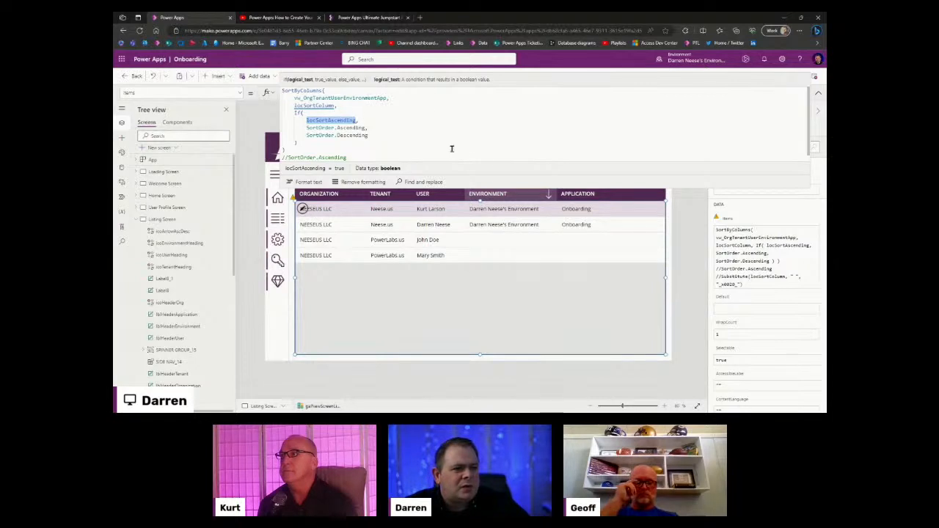
{"action": "left_click_drag", "start_coordinate": [521, 186], "coordinate": [529, 137]}
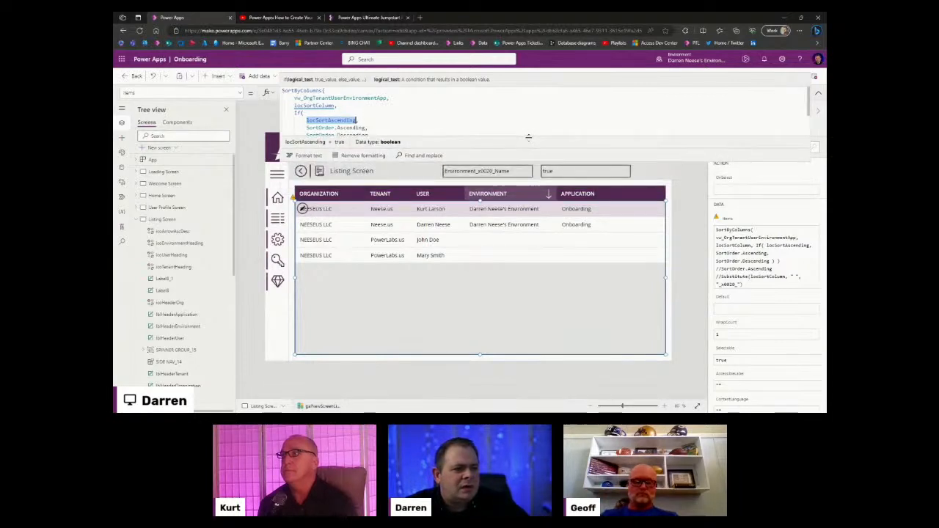
Step: Toggle the Environment header sort on the canvas and recheck locSortColumn in the gallery's SortByColumns formula
{"action": "left_click", "coordinate": [511, 196], "text": "alt"}
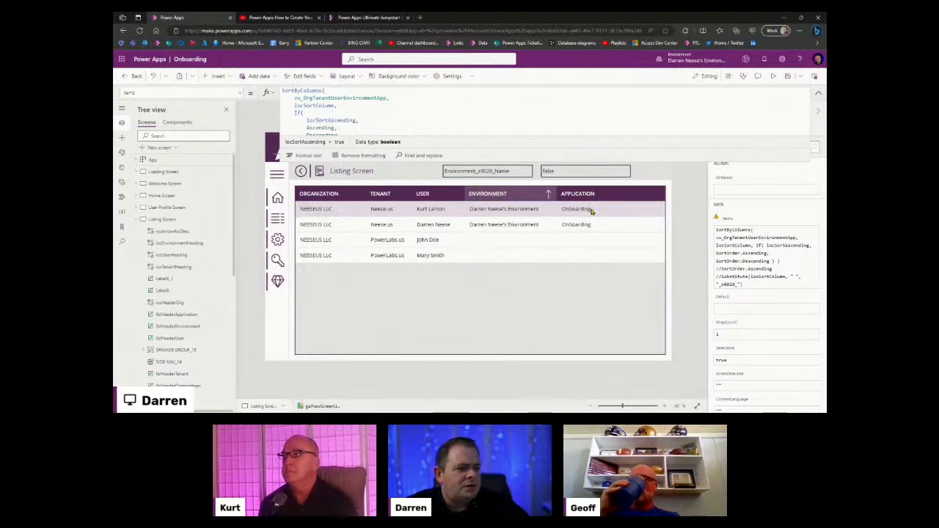
{"action": "left_click", "coordinate": [436, 121]}
{"action": "scroll", "coordinate": [453, 131], "scroll_direction": "down", "scroll_amount": 2}
{"action": "scroll", "coordinate": [433, 128], "scroll_direction": "up", "scroll_amount": 2}
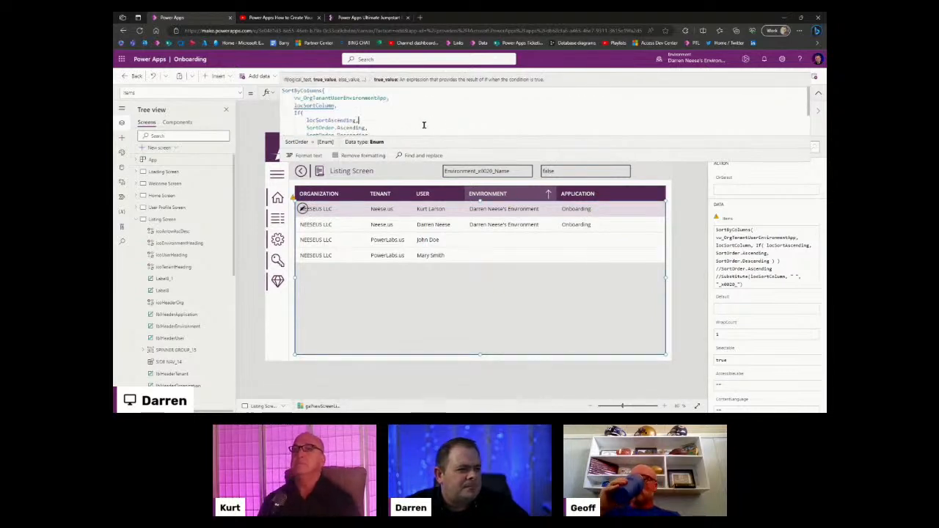
{"action": "double_click", "coordinate": [328, 106]}
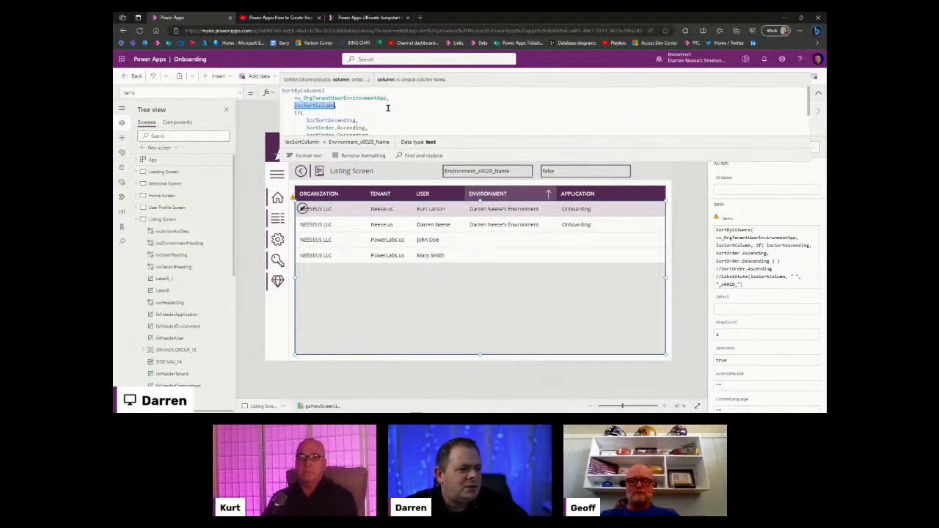
{"action": "left_click", "coordinate": [567, 243]}
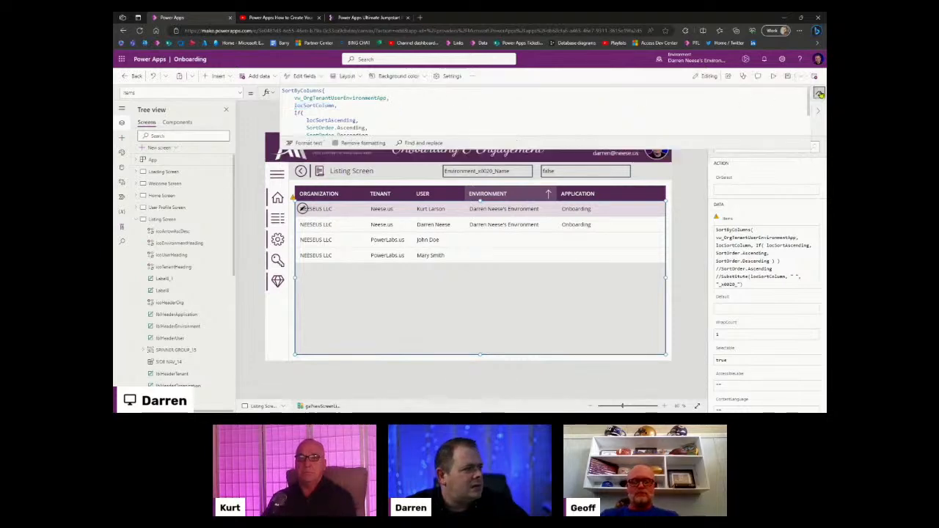
Step: Duplicate the Environment header icon and rename the copy icoAppHeading
{"action": "left_click", "coordinate": [587, 196]}
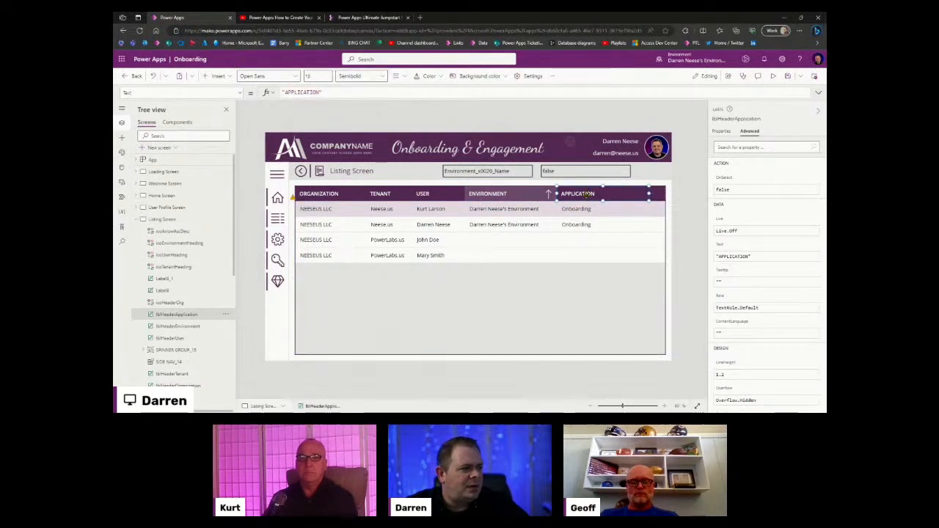
{"action": "left_click", "coordinate": [493, 193]}
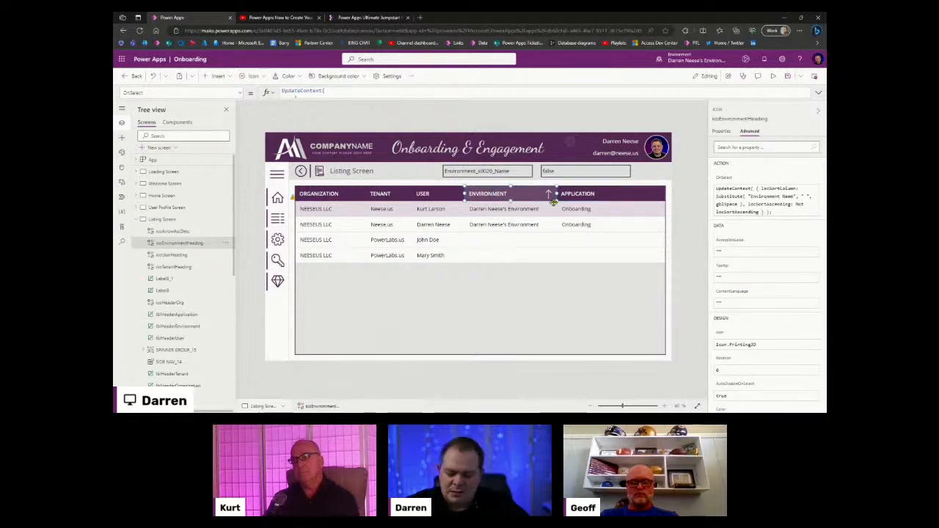
{"action": "key", "text": "ctrl+v"}
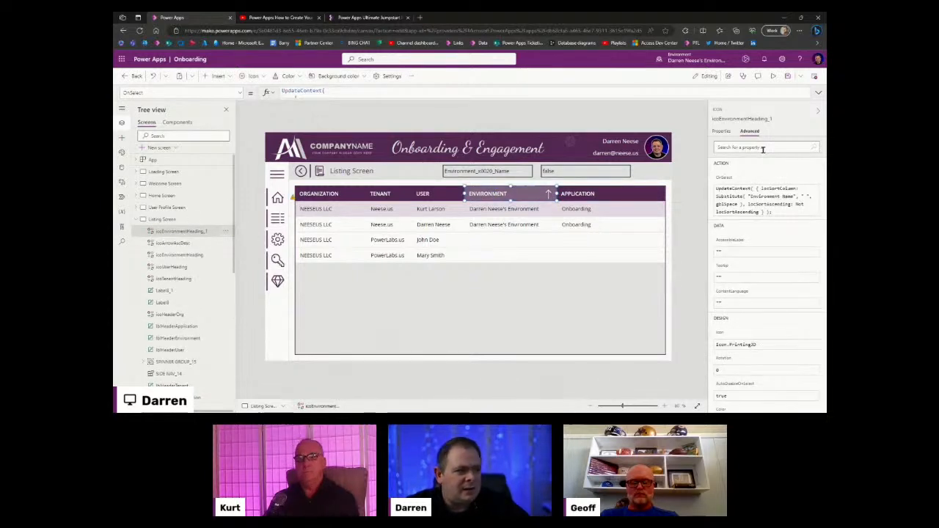
{"action": "left_click", "coordinate": [752, 119]}
{"action": "type", "text": "icoAppHeading"}
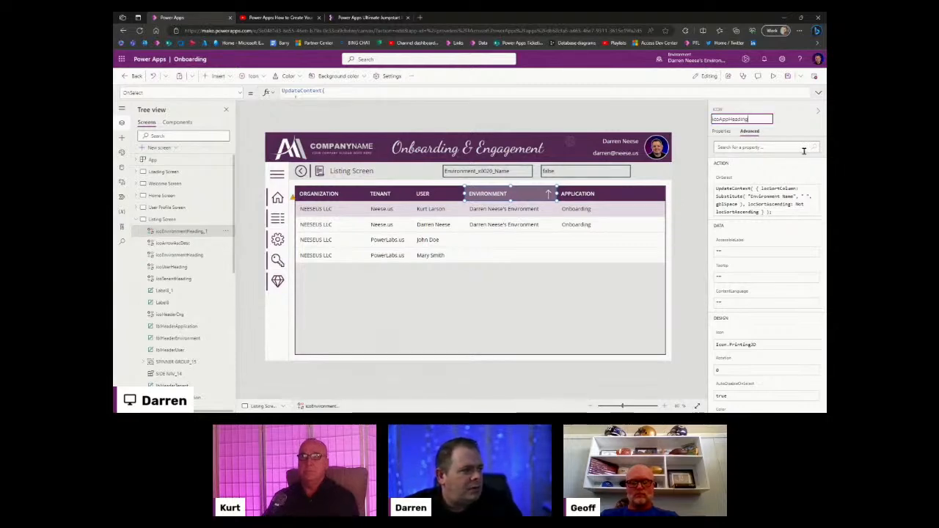
{"action": "key", "text": "Return"}
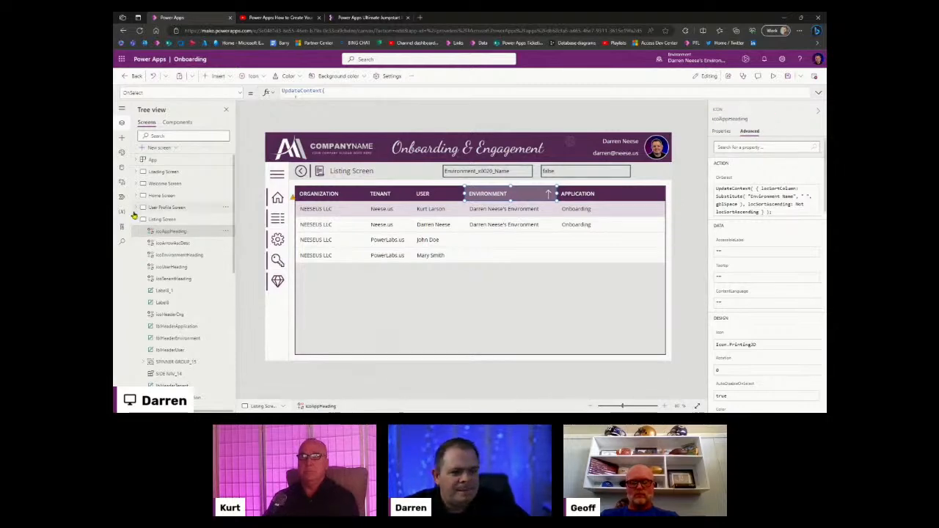
Step: Check the Application column's text formula and header label, and bring icoArrowAscDesc one layer forward, above icoAppHeading
{"action": "left_click", "coordinate": [589, 210]}
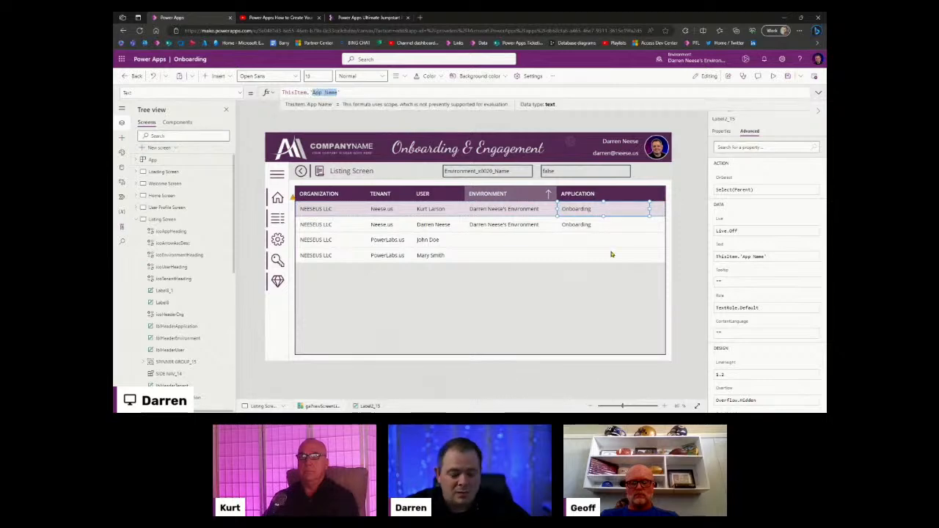
{"action": "left_click", "coordinate": [600, 195]}
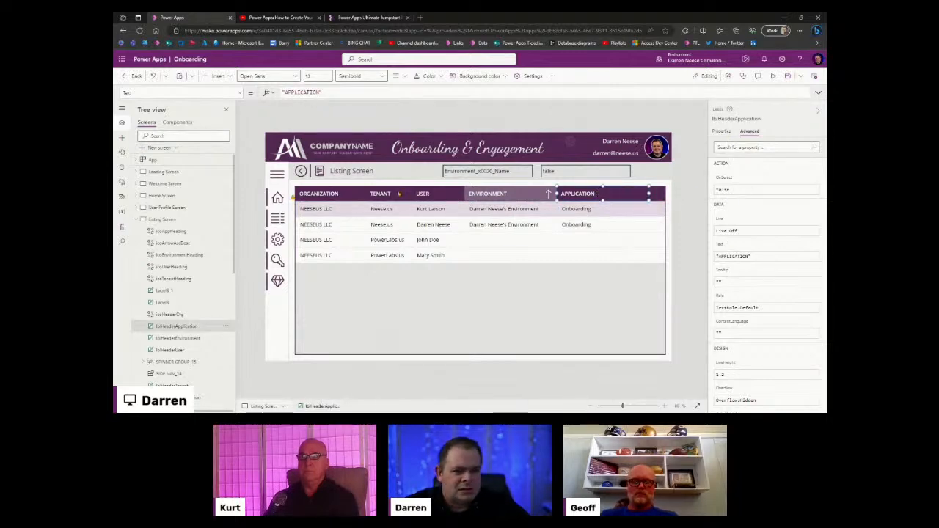
{"action": "left_click", "coordinate": [172, 232]}
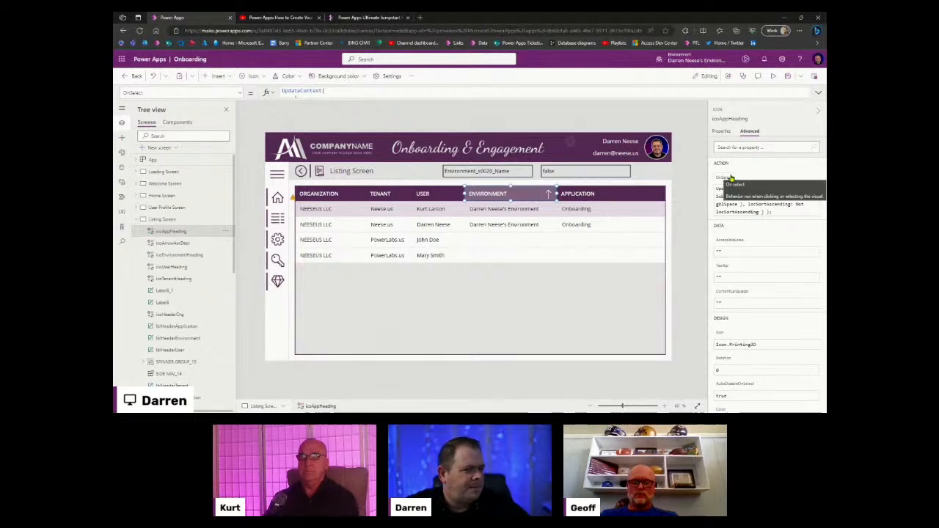
{"action": "left_click", "coordinate": [178, 242]}
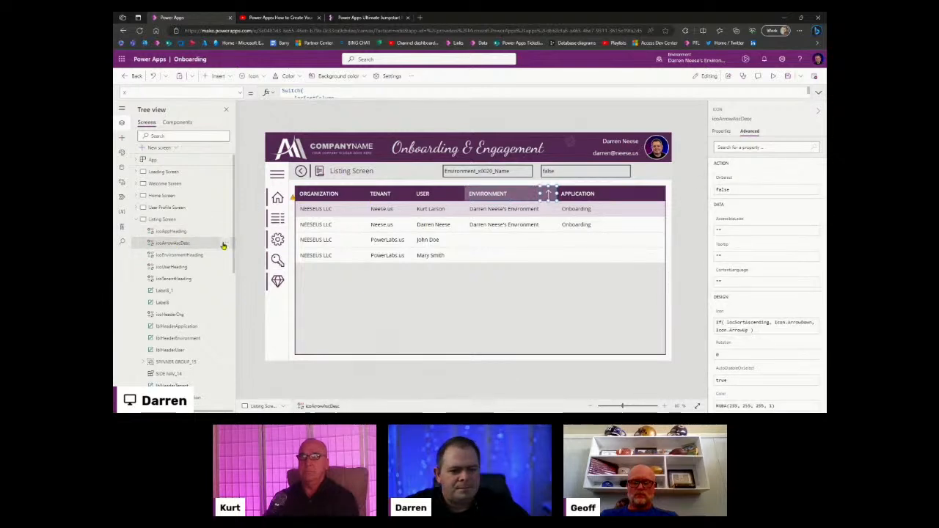
{"action": "key", "text": "ctrl+bracketright"}
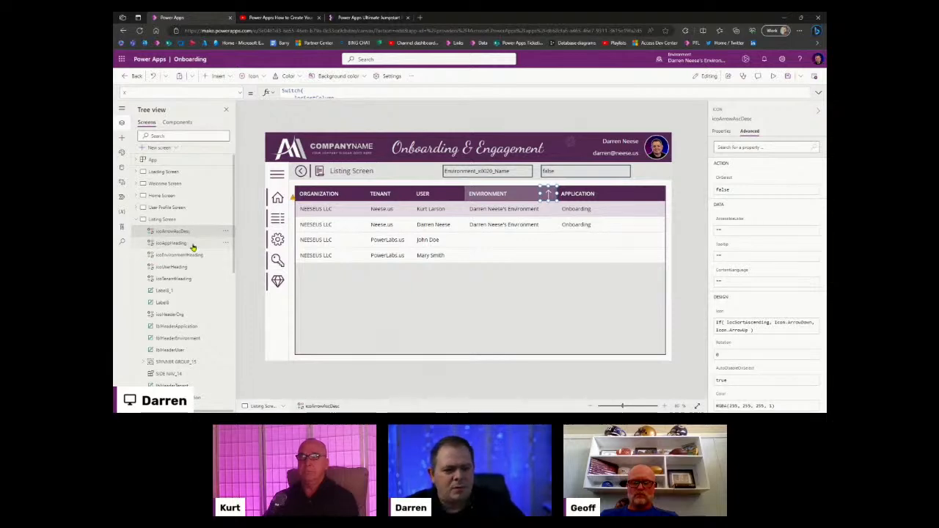
Step: Set icoAppHeading's X position to lblHeaderApplication.X so it aligns with the Application header label
{"action": "left_click", "coordinate": [180, 244]}
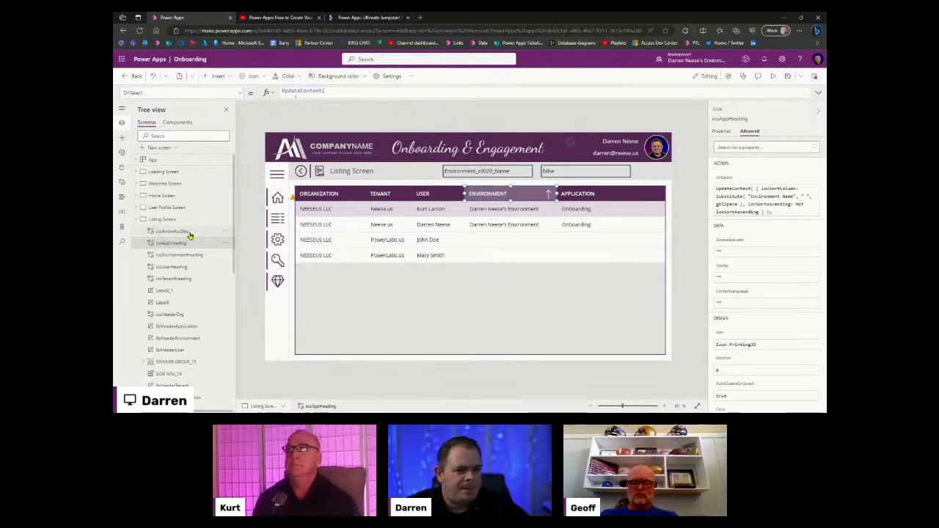
{"action": "left_click", "coordinate": [591, 193]}
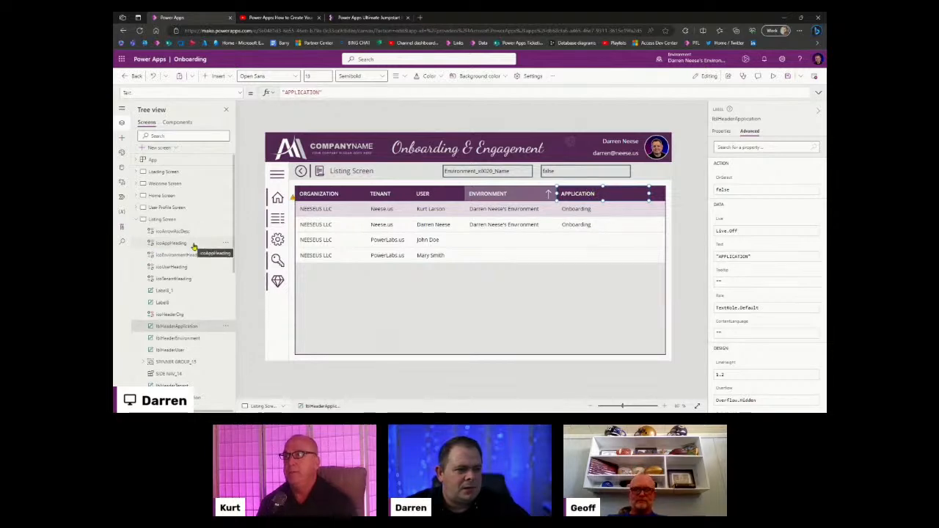
{"action": "left_click", "coordinate": [193, 245]}
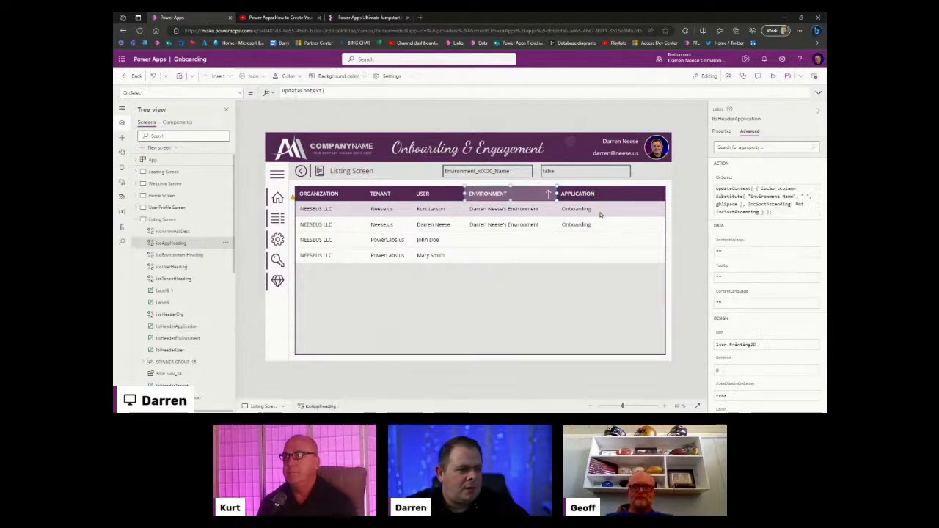
{"action": "left_click", "coordinate": [737, 119]}
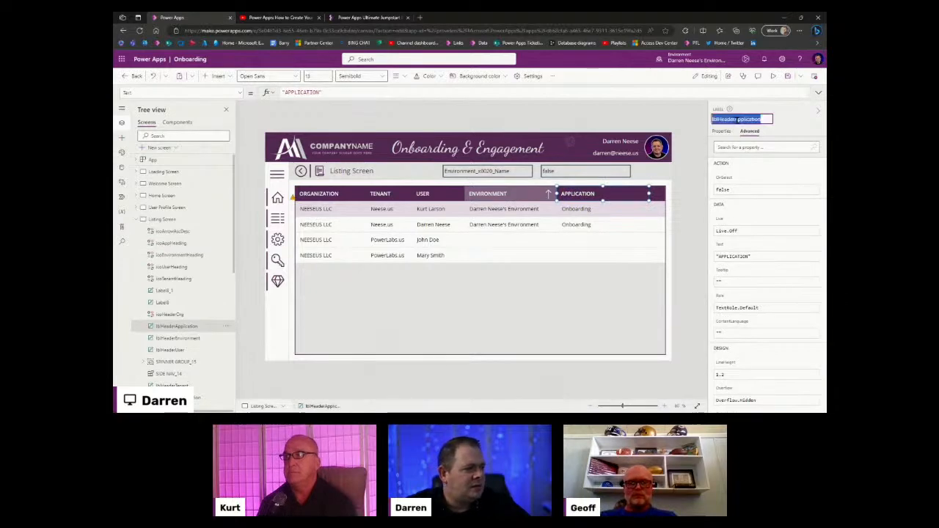
{"action": "left_click", "coordinate": [195, 244]}
{"action": "left_click", "coordinate": [722, 132]}
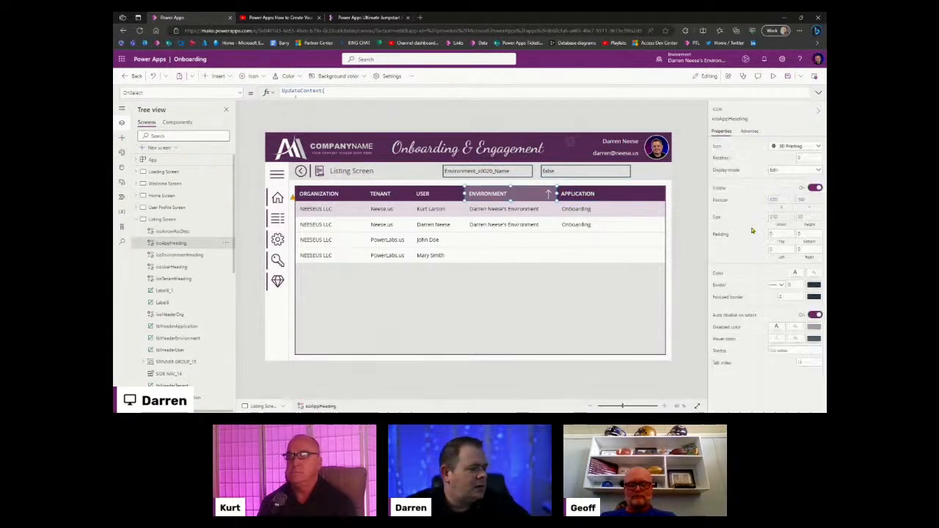
{"action": "left_click", "coordinate": [781, 200]}
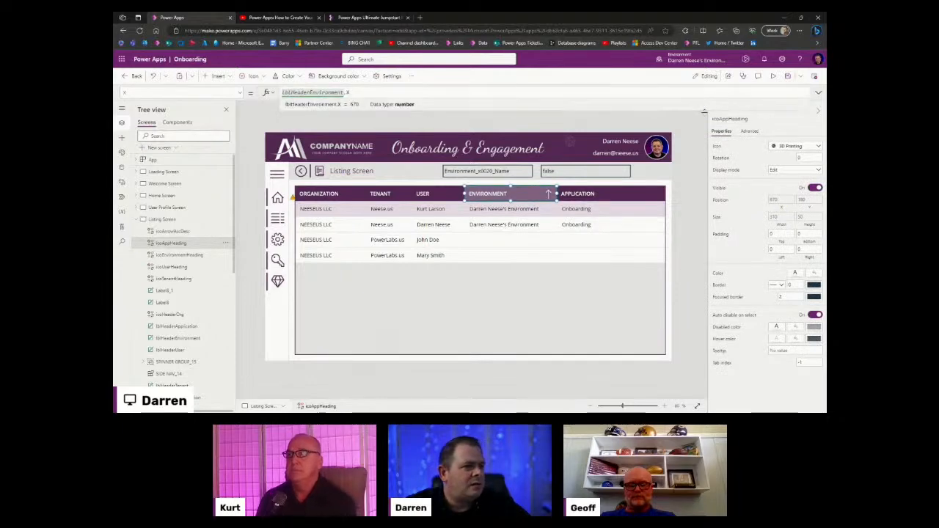
{"action": "double_click", "coordinate": [319, 94]}
{"action": "type", "text": "lblHeaderApplication"}
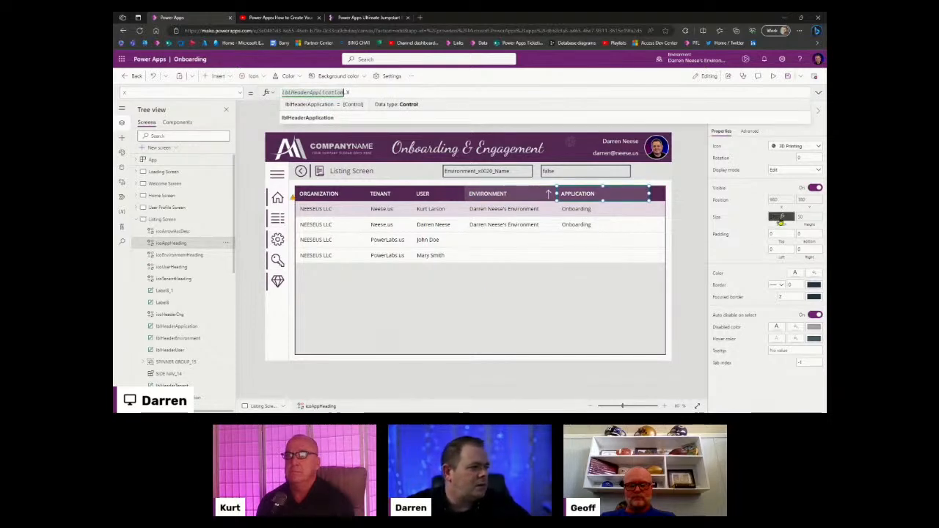
Step: Change icoAppHeading's Width formula to If(gblShowDebugging, Self.Height, lblHeaderApplication.Width)
{"action": "left_click", "coordinate": [775, 216]}
{"action": "double_click", "coordinate": [416, 91]}
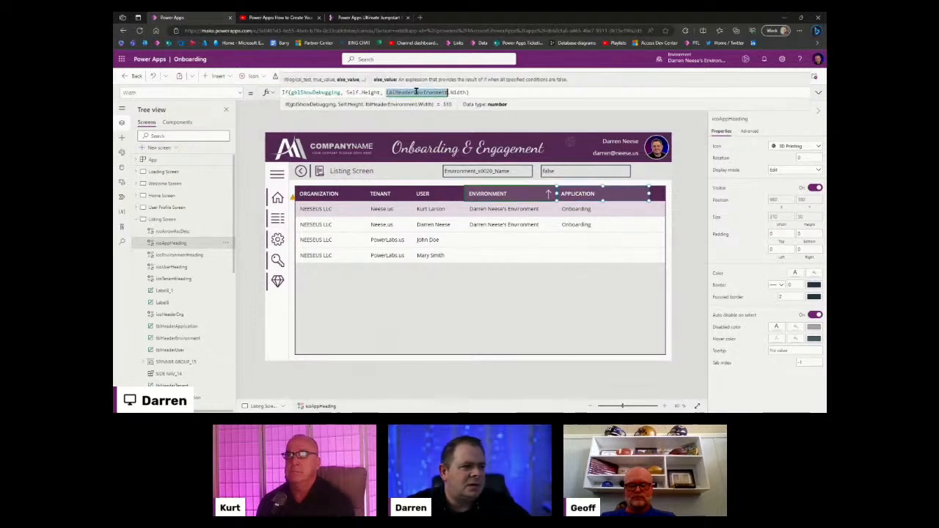
{"action": "type", "text": "lblHeaderApplication"}
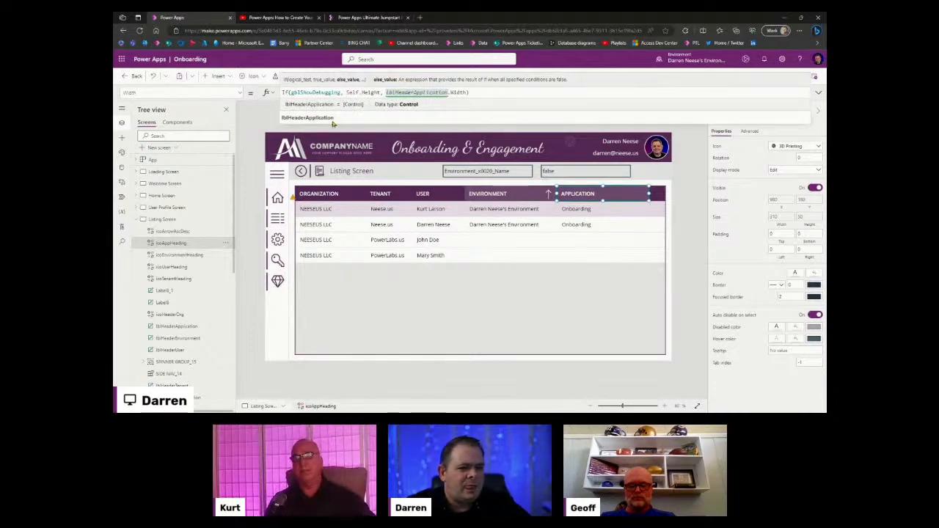
Step: Duplicate the Environment case in icoArrowAscDesc's X Switch formula and change the copy's match value to "App_x0020_Name"
{"action": "left_click", "coordinate": [182, 233]}
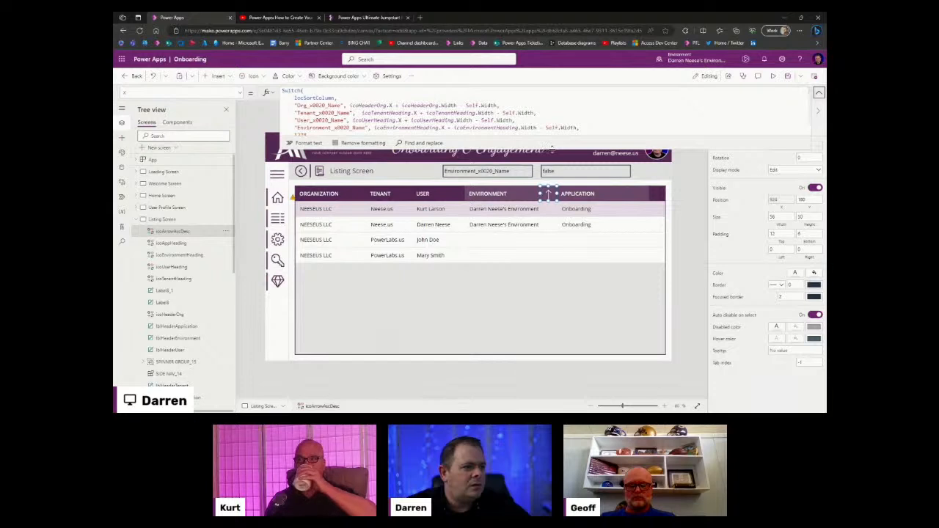
{"action": "left_click_drag", "start_coordinate": [546, 145], "coordinate": [546, 189]}
{"action": "left_click", "coordinate": [387, 150]}
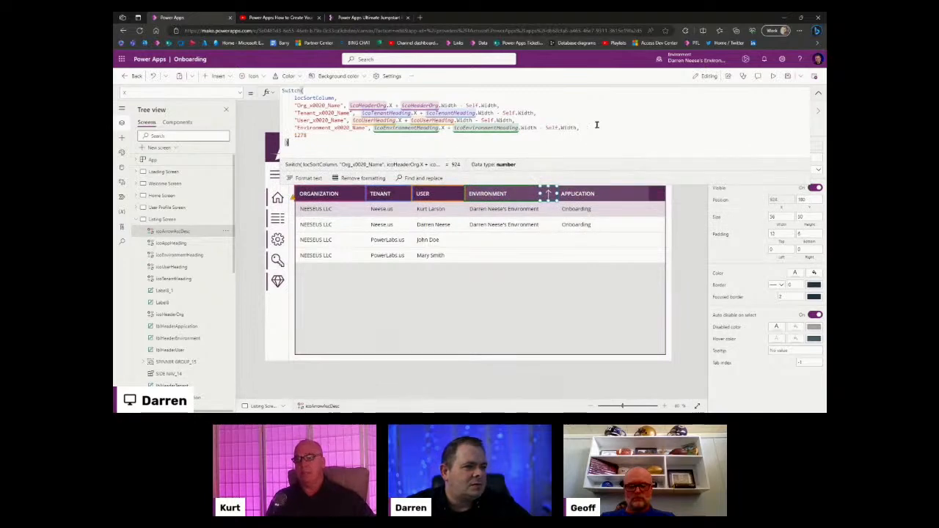
{"action": "left_click_drag", "start_coordinate": [598, 125], "coordinate": [598, 123]}
{"action": "key", "text": "ctrl+c"}
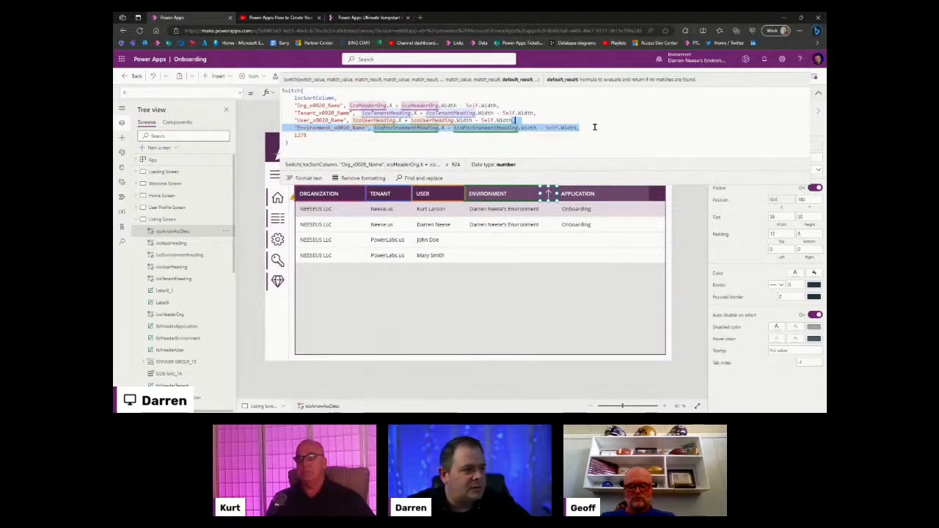
{"action": "key", "text": "Right"}
{"action": "key", "text": "ctrl+v"}
{"action": "left_click", "coordinate": [331, 135]}
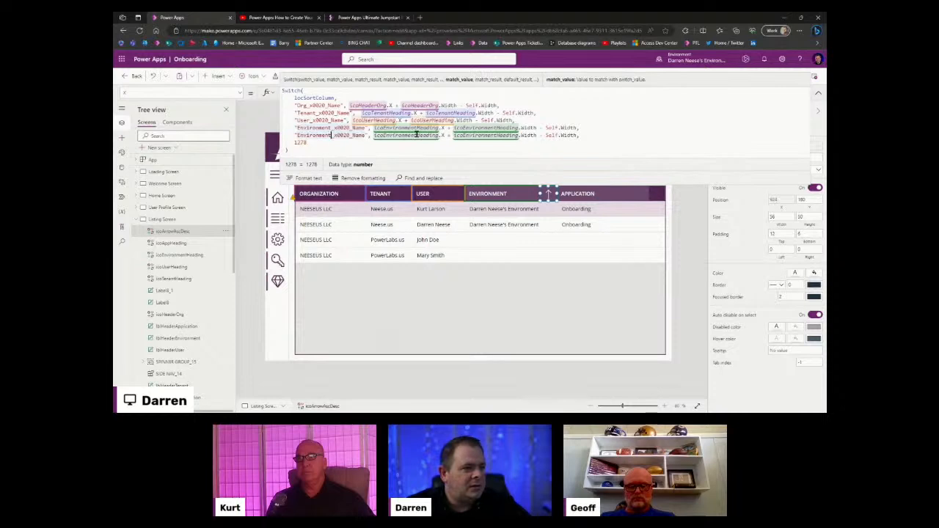
{"action": "key", "text": "ctrl+shift+Left"}
{"action": "type", "text": "App"}
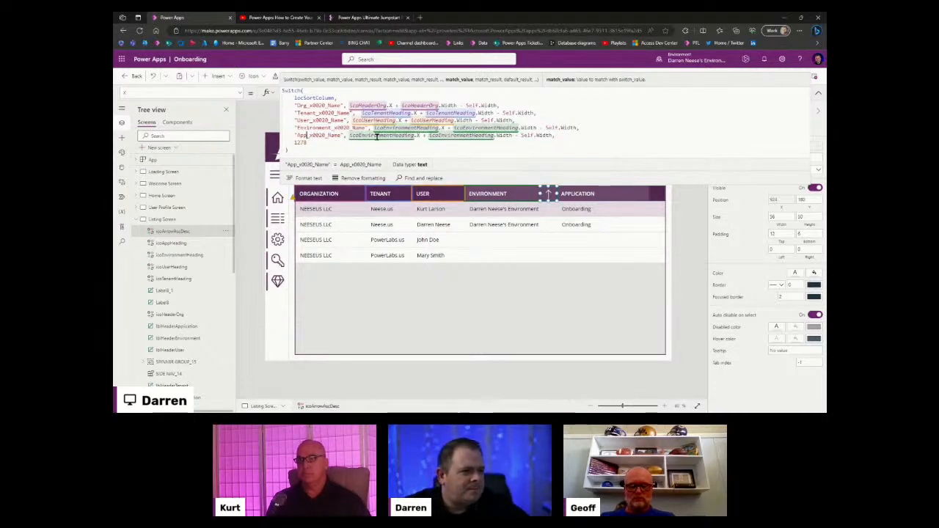
Step: Replace both icoEnvironmentHeading references with icoAppHeading in the "App_x0020_Name" case of icoArrowAscDesc's X formula
{"action": "left_click", "coordinate": [189, 245]}
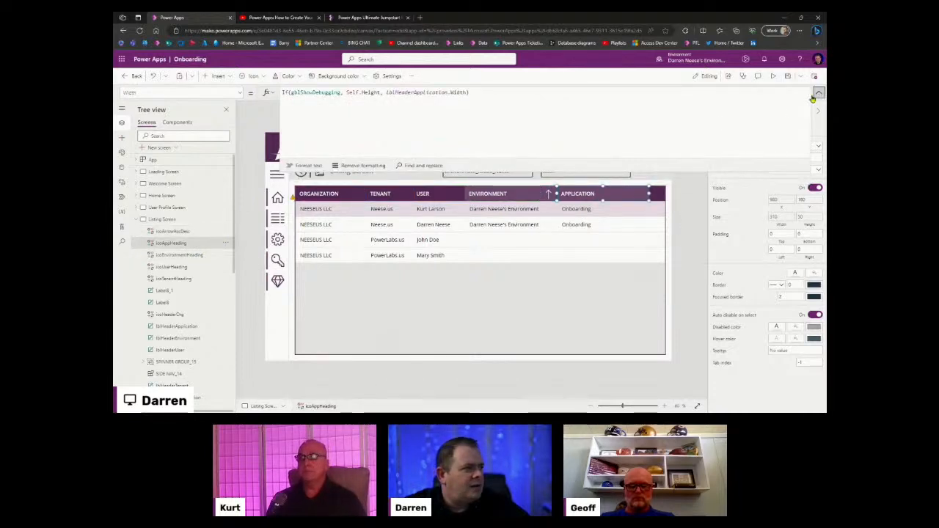
{"action": "left_click", "coordinate": [819, 93]}
{"action": "left_click", "coordinate": [728, 118]}
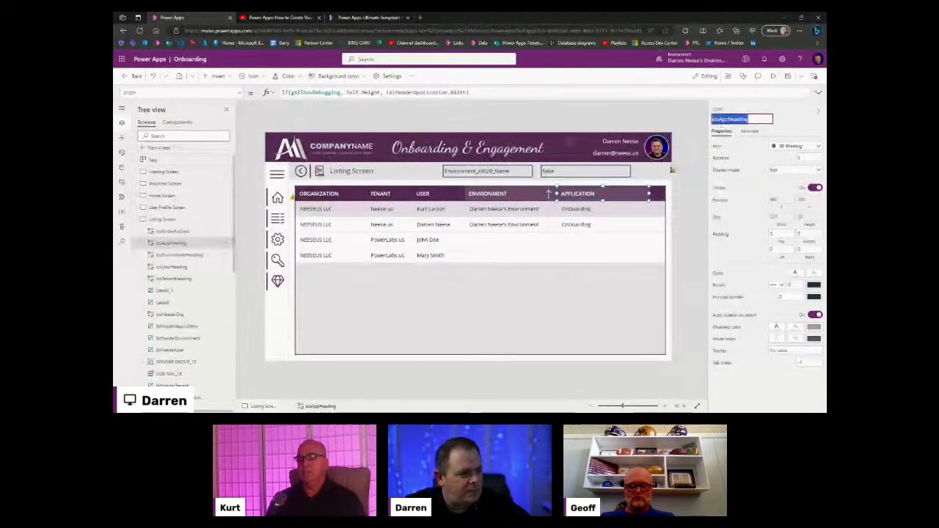
{"action": "left_click", "coordinate": [189, 232]}
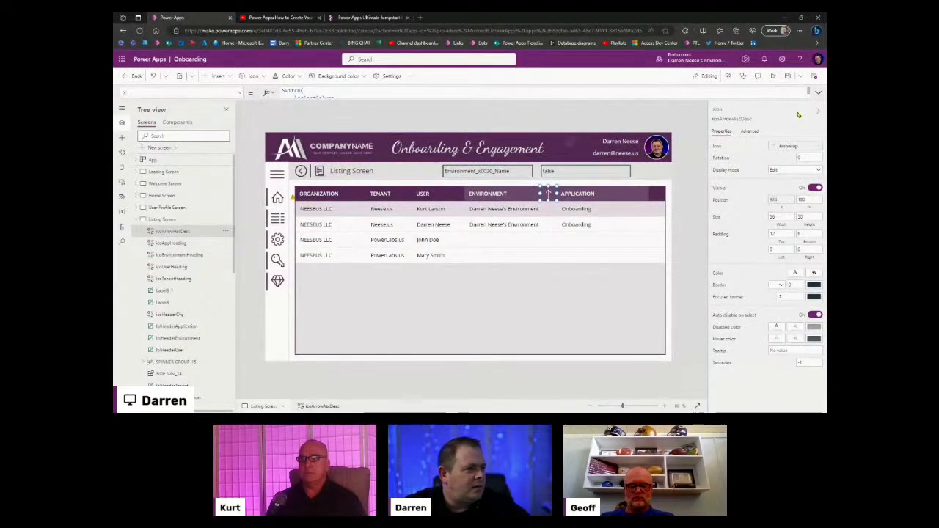
{"action": "left_click", "coordinate": [819, 93]}
{"action": "double_click", "coordinate": [403, 134]}
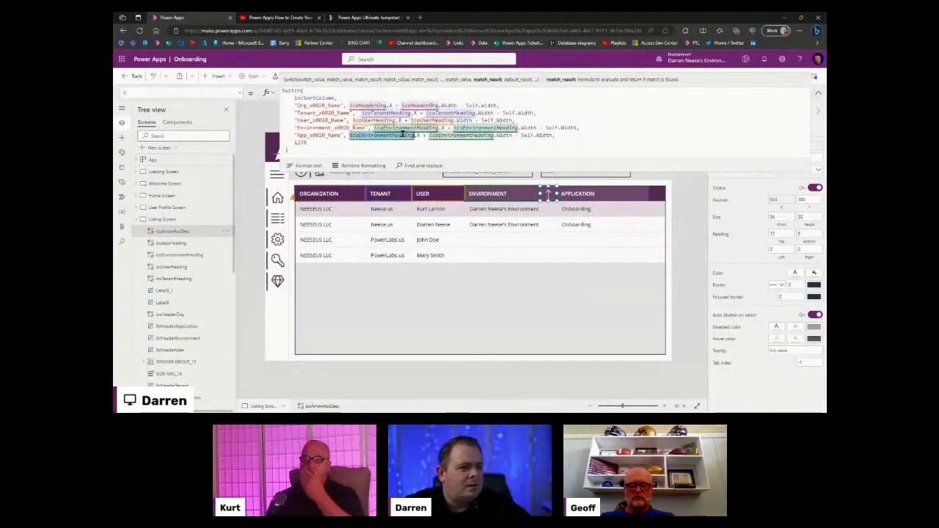
{"action": "key", "text": "ctrl+v"}
{"action": "double_click", "coordinate": [440, 135]}
{"action": "key", "text": "ctrl+v"}
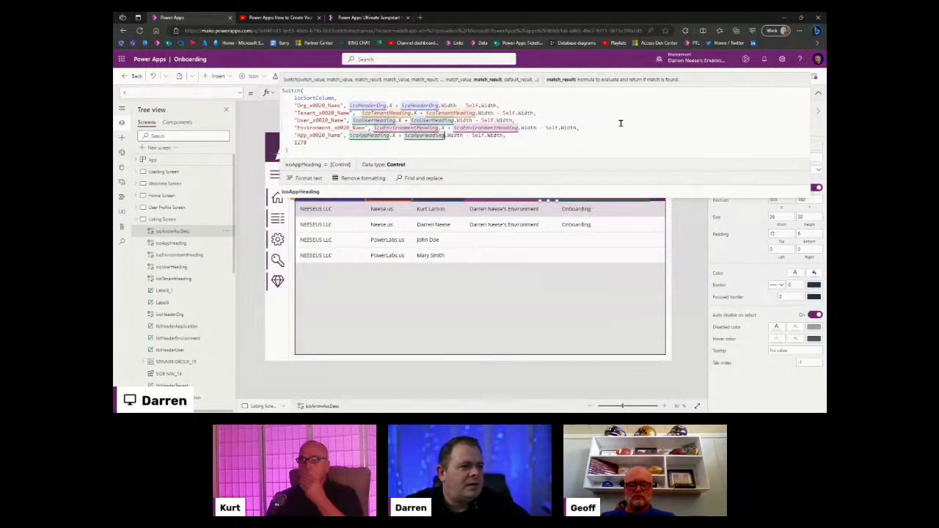
{"action": "left_click", "coordinate": [818, 94]}
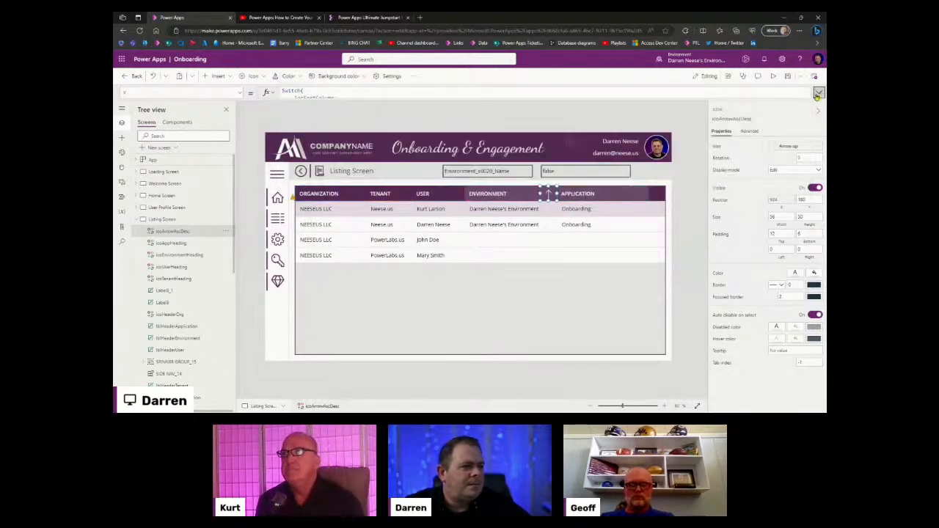
Step: Preview the app, test sorting from the Environment and Application headers, and return to editing
{"action": "left_click", "coordinate": [773, 75]}
{"action": "left_click", "coordinate": [520, 165]}
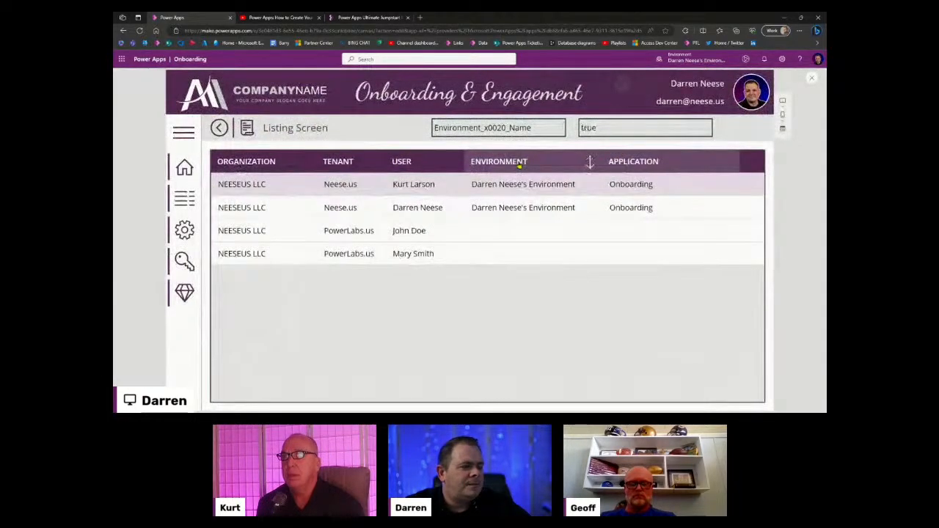
{"action": "left_click", "coordinate": [523, 164]}
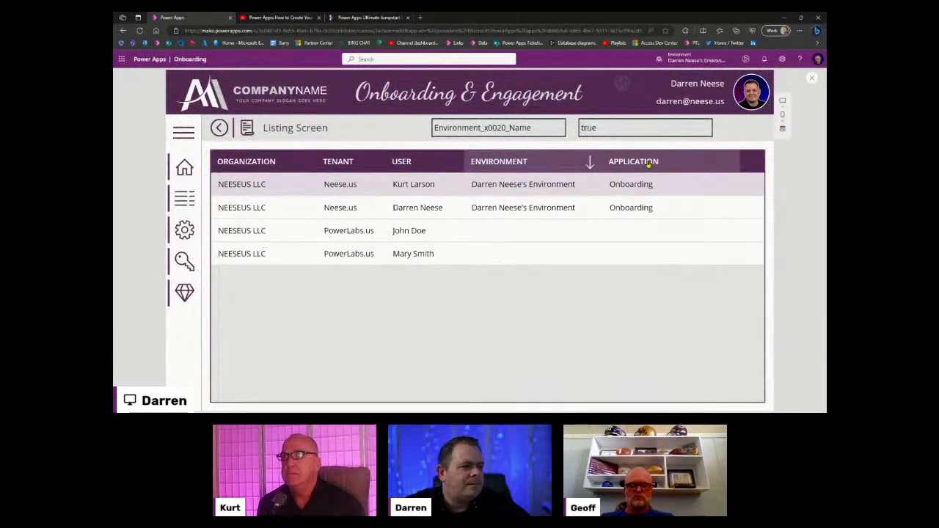
{"action": "left_click", "coordinate": [812, 80]}
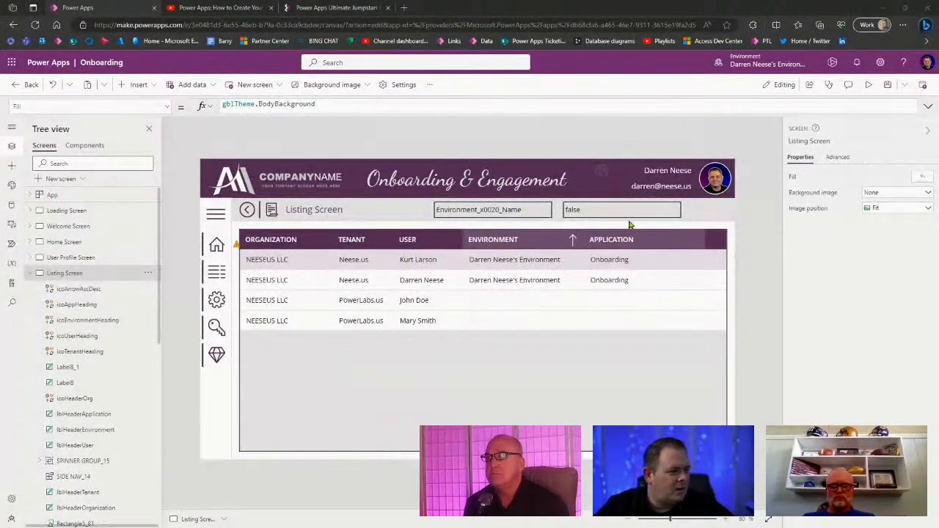
Step: Evaluate locSortColumn in icoArrowAscDesc's X formula before and after triggering the Application header on the canvas
{"action": "left_click", "coordinate": [87, 292]}
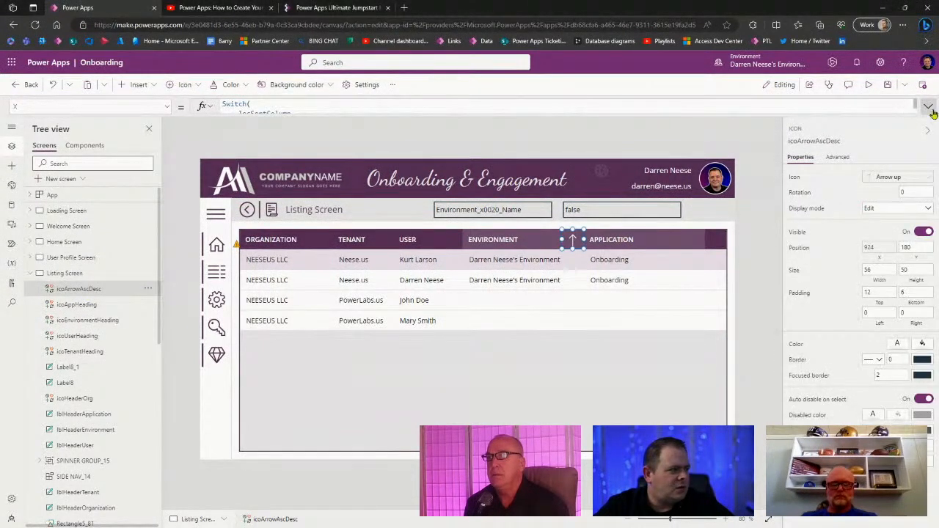
{"action": "left_click", "coordinate": [286, 110]}
{"action": "double_click", "coordinate": [269, 115]}
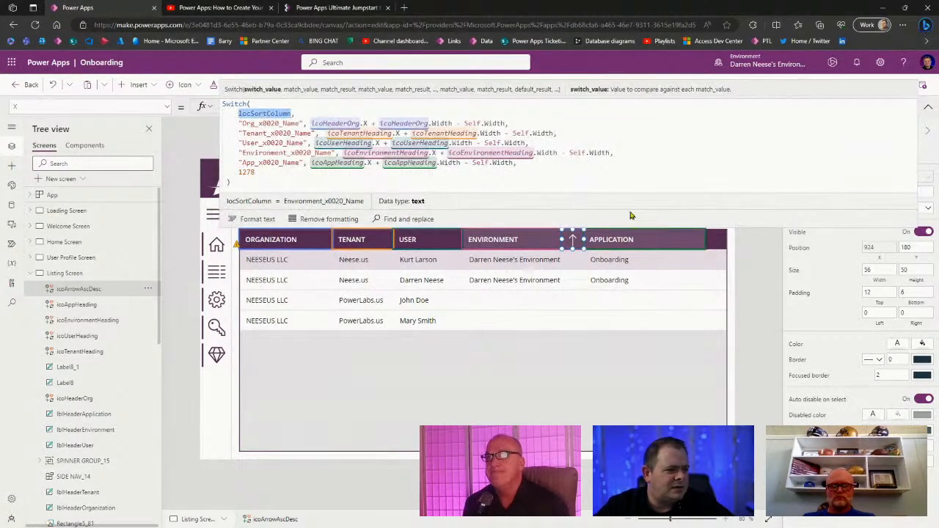
{"action": "left_click", "coordinate": [625, 247], "text": "alt"}
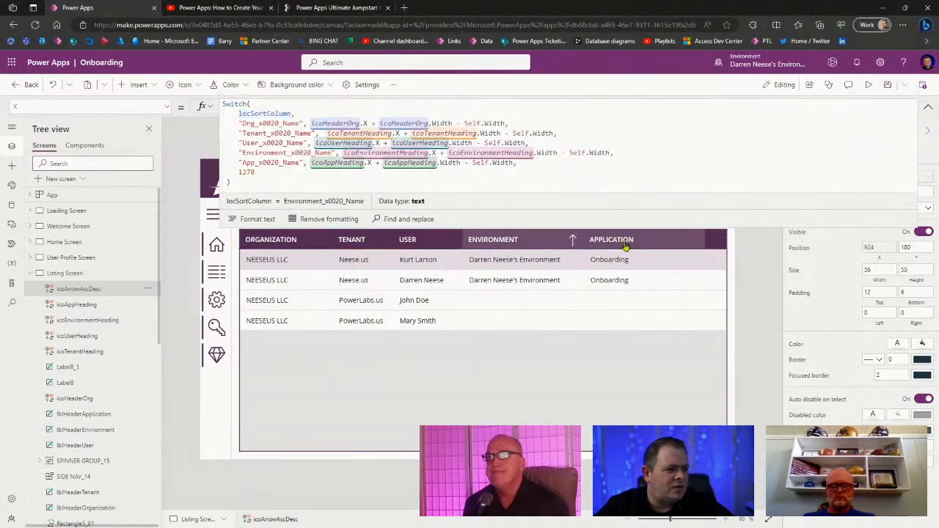
{"action": "double_click", "coordinate": [274, 114]}
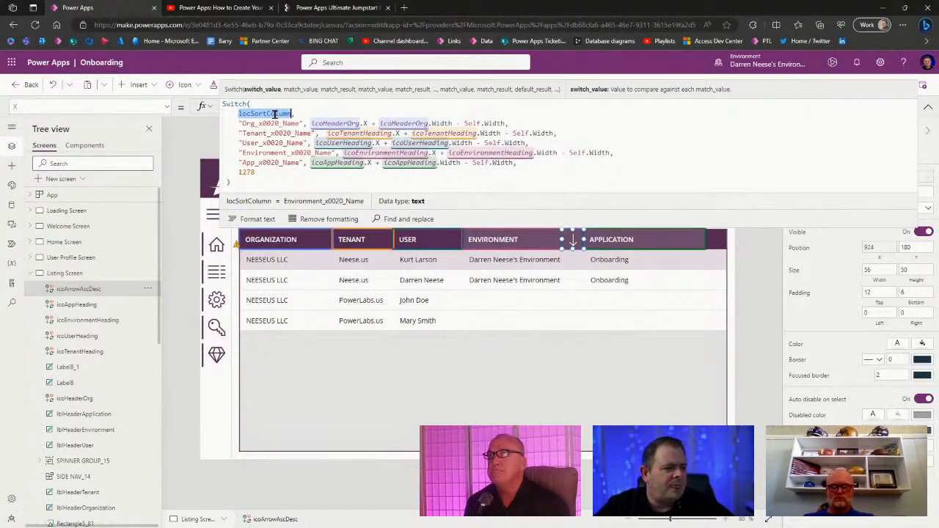
Step: Change the text in the Substitute call of icoAppHeading's OnSelect formula to "App Name"
{"action": "left_click", "coordinate": [643, 241]}
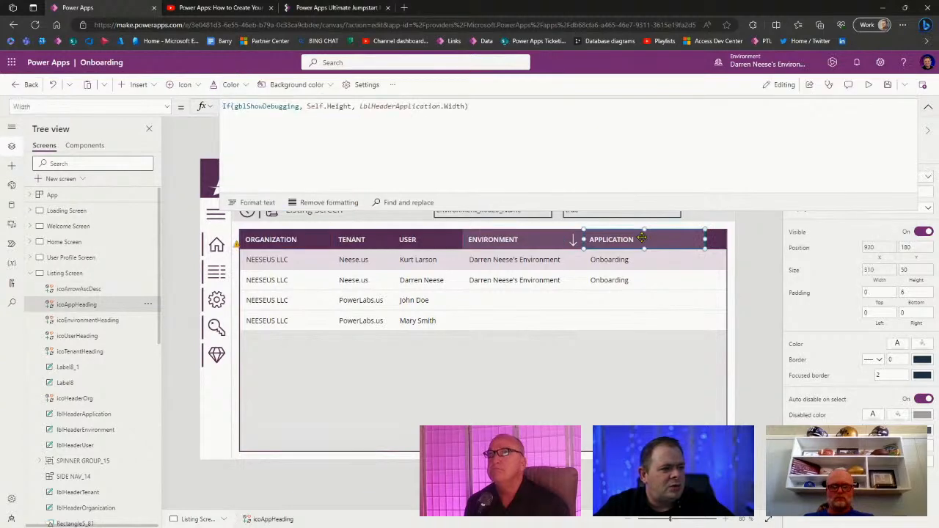
{"action": "left_click", "coordinate": [929, 107]}
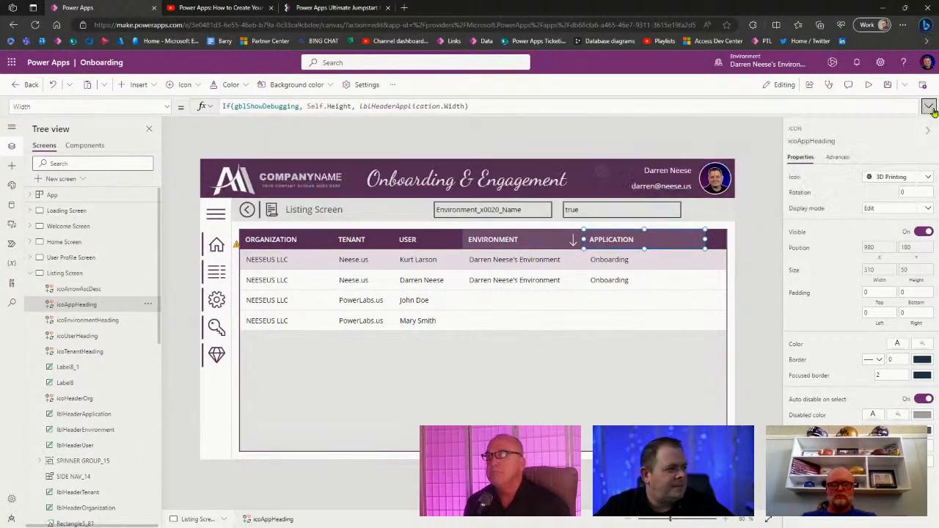
{"action": "left_click", "coordinate": [839, 159]}
{"action": "left_click", "coordinate": [813, 222]}
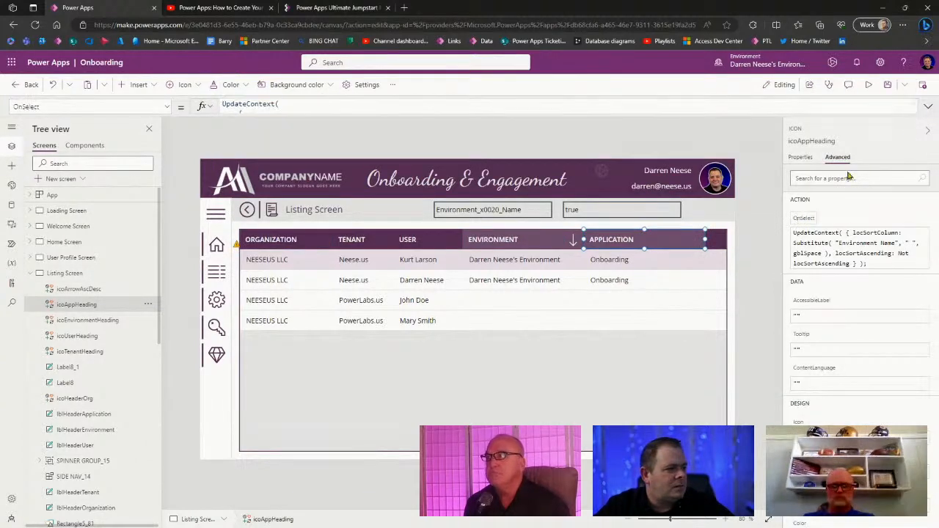
{"action": "left_click", "coordinate": [929, 107]}
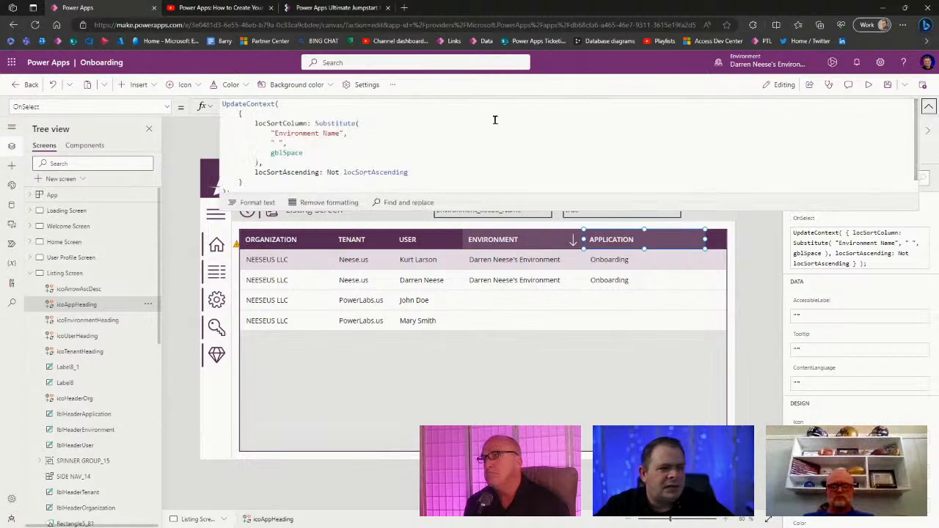
{"action": "double_click", "coordinate": [301, 133]}
{"action": "type", "text": "App"}
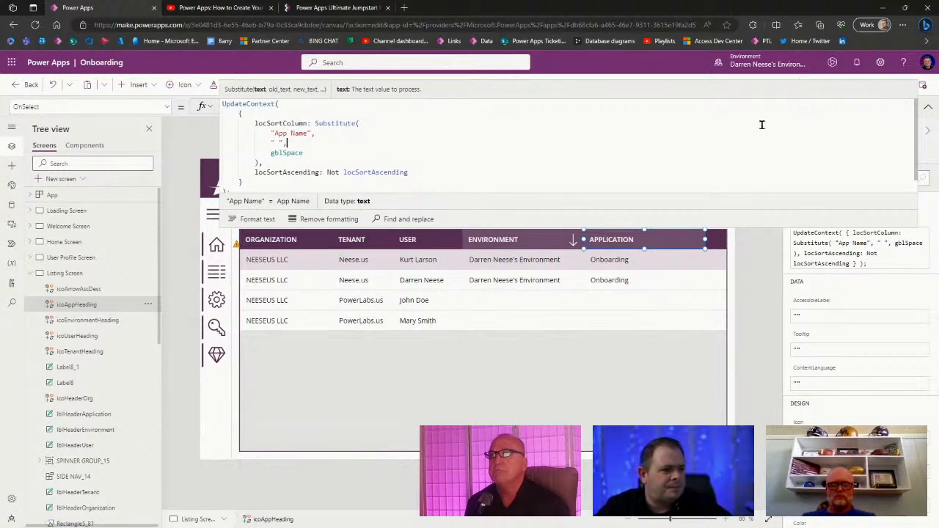
{"action": "left_click", "coordinate": [929, 107]}
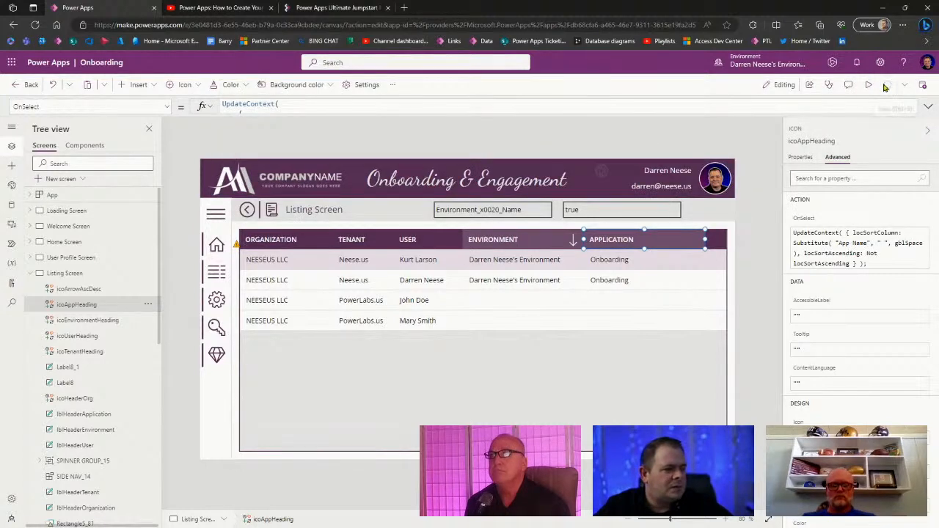
Step: Preview the app, test repeated sorting from the Application header, and return to editing
{"action": "left_click", "coordinate": [868, 85]}
{"action": "left_click", "coordinate": [720, 198]}
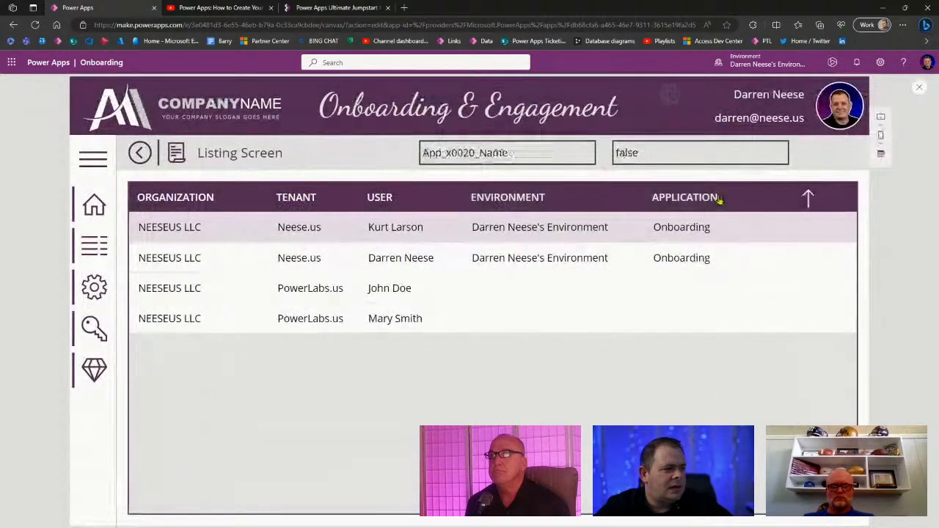
{"action": "left_click", "coordinate": [699, 202]}
{"action": "left_click", "coordinate": [699, 202]}
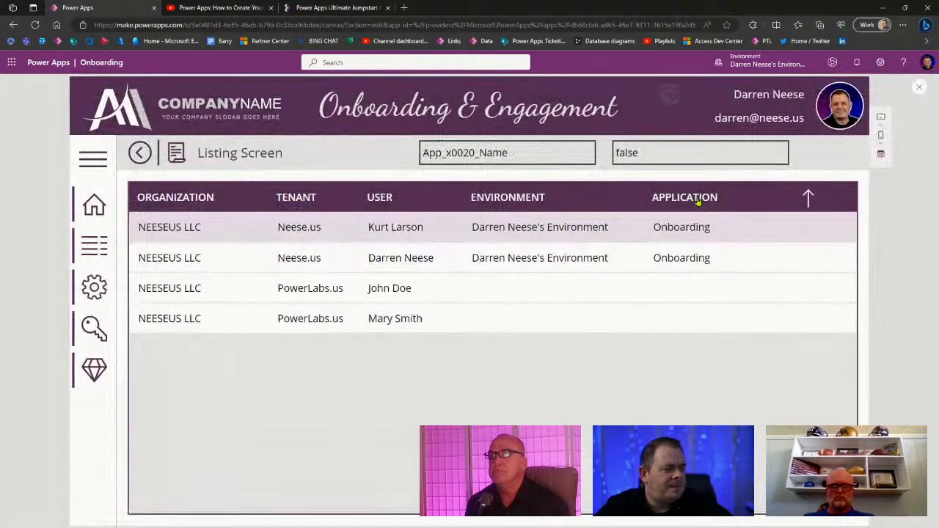
{"action": "left_click", "coordinate": [921, 88]}
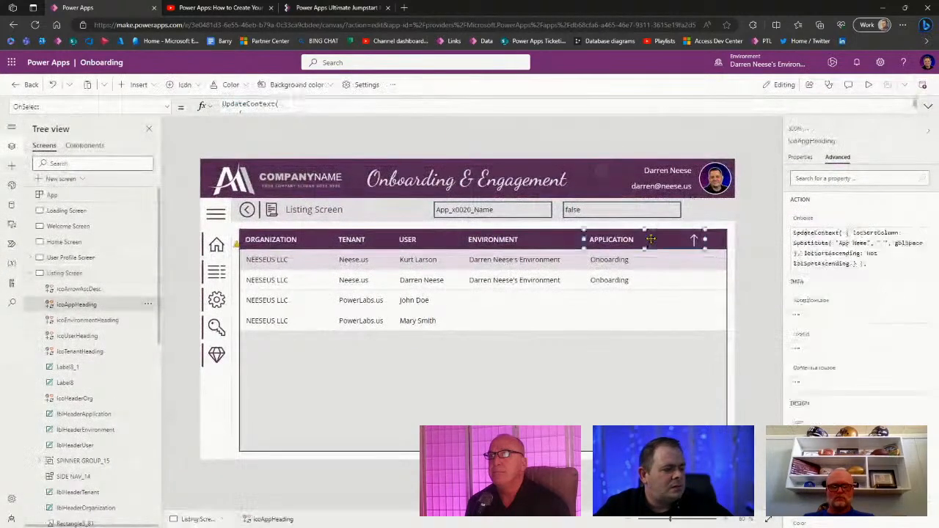
Step: Show icoAppHeading's full OnSelect formula for review
{"action": "left_click", "coordinate": [801, 159]}
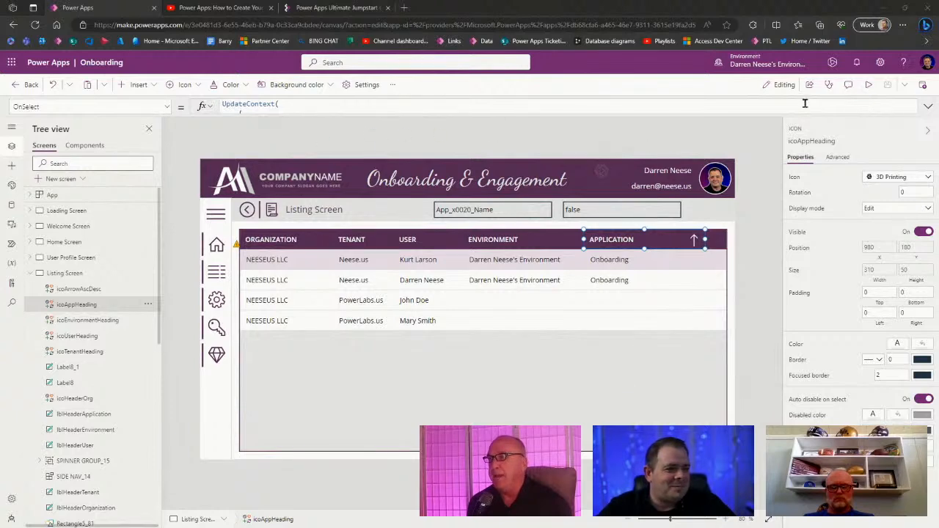
{"action": "left_click", "coordinate": [929, 107]}
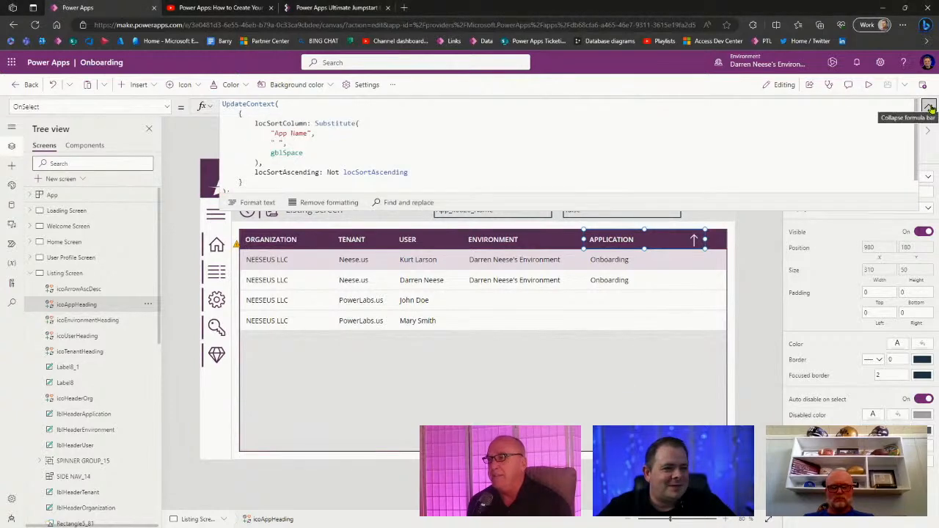
Step: Edit the Fill formula of icoAppHeading so its condition compares locSortColumn with "App_x0020_Name"
{"action": "left_click", "coordinate": [929, 107]}
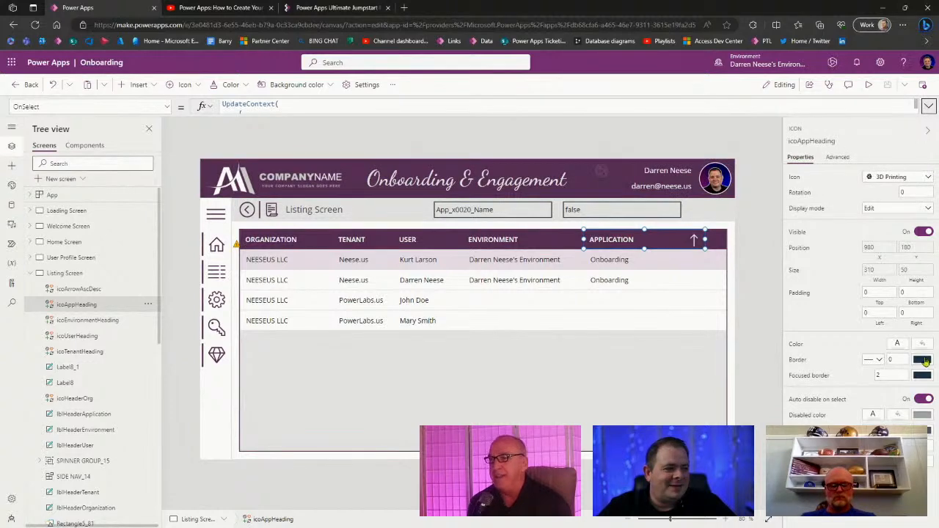
{"action": "left_click", "coordinate": [922, 343]}
{"action": "left_click", "coordinate": [929, 108]}
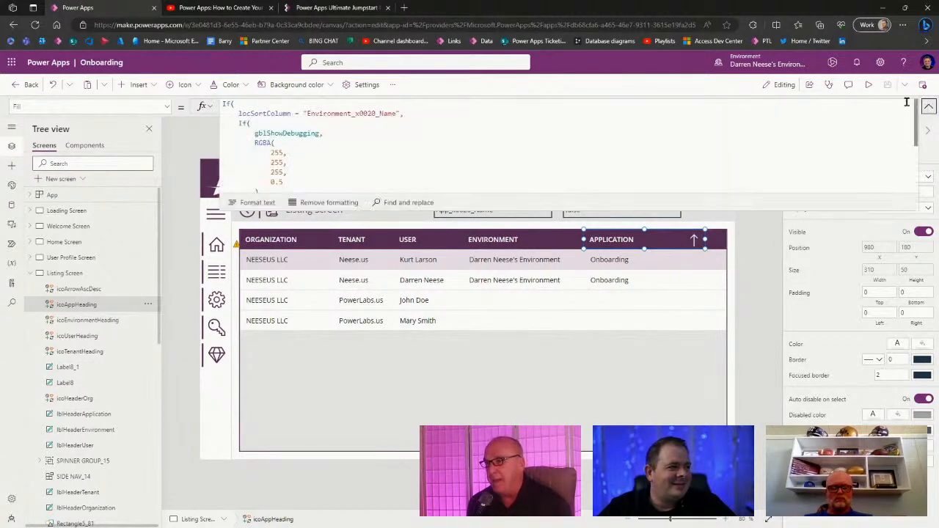
{"action": "double_click", "coordinate": [344, 114]}
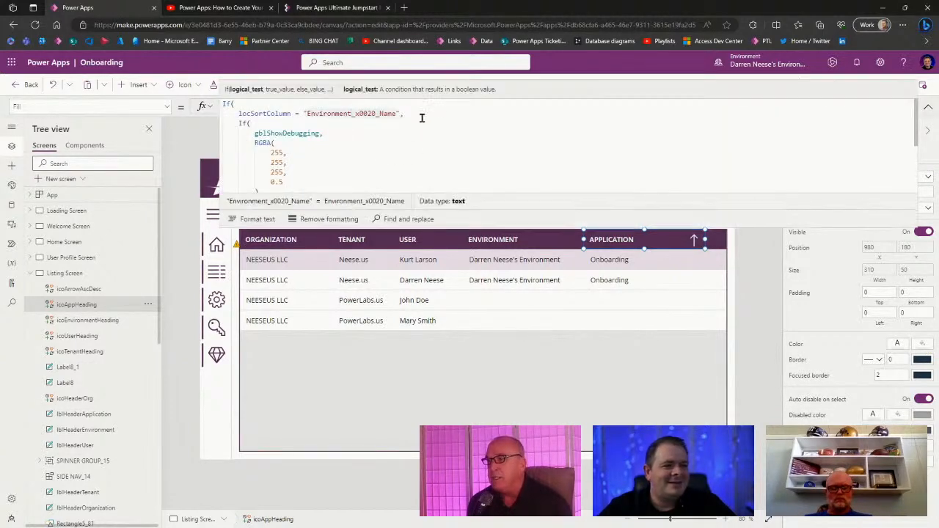
{"action": "type", "text": "App"}
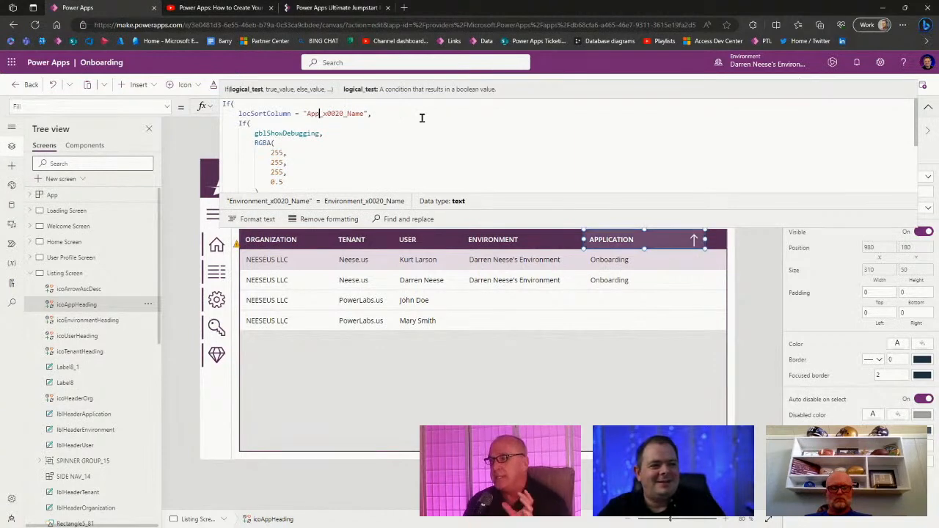
{"action": "left_click", "coordinate": [928, 107]}
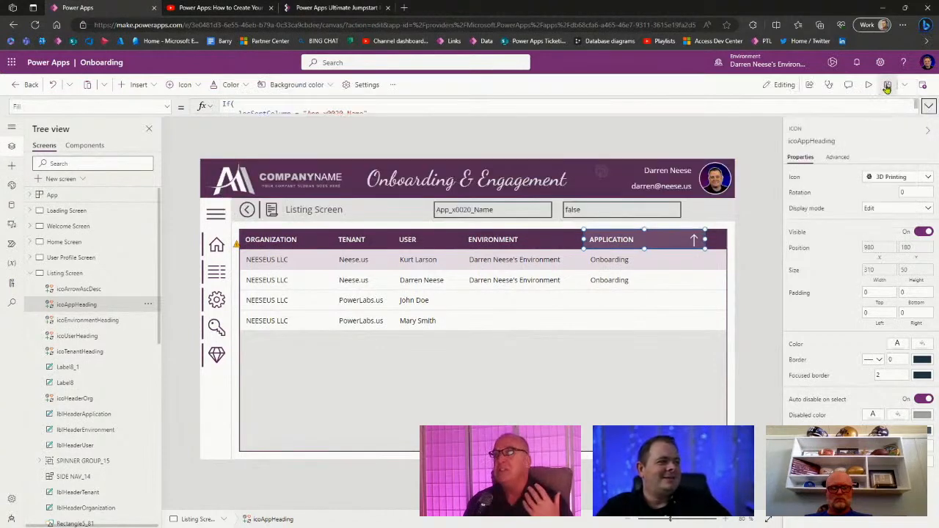
Step: Preview the app and test toggling the sort direction on the Application, Environment, User and Tenant column headings
{"action": "left_click", "coordinate": [871, 85]}
{"action": "left_click", "coordinate": [719, 196]}
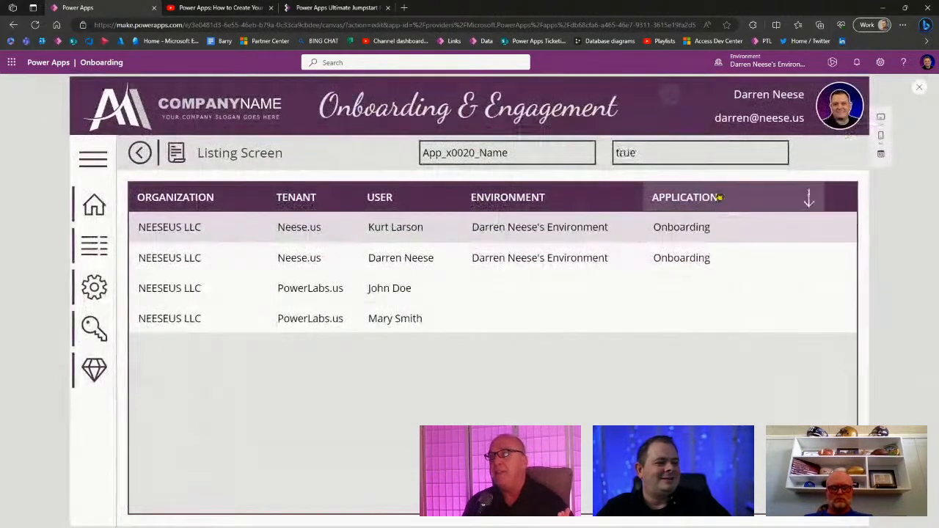
{"action": "left_click", "coordinate": [719, 196]}
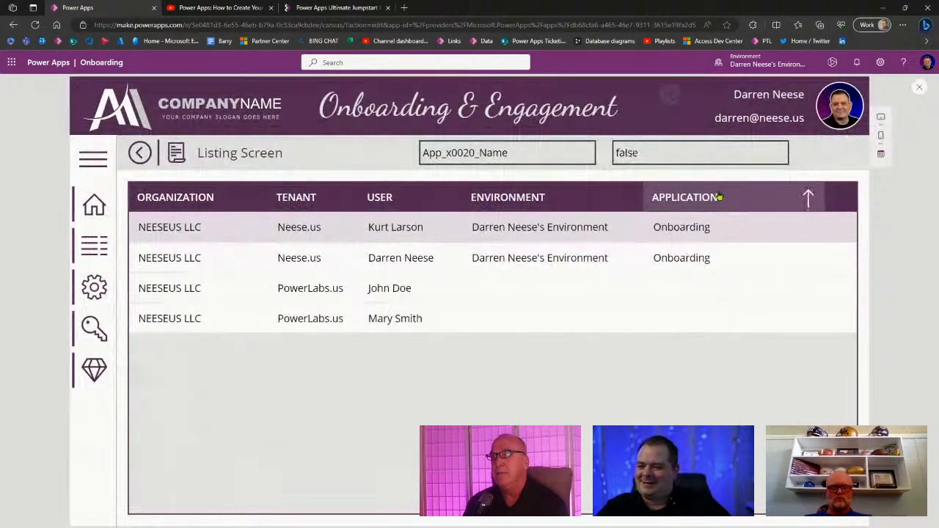
{"action": "left_click", "coordinate": [494, 202]}
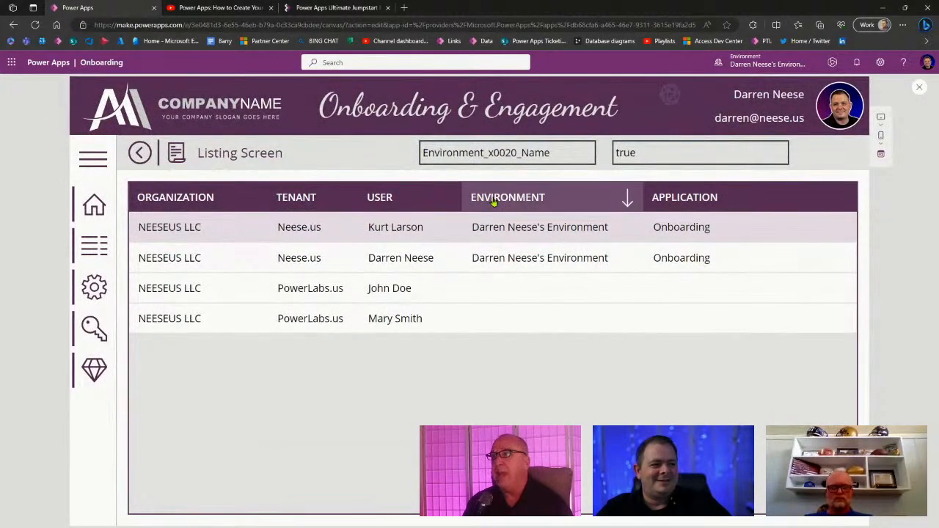
{"action": "left_click", "coordinate": [493, 202]}
{"action": "left_click", "coordinate": [494, 203]}
{"action": "left_click", "coordinate": [400, 193]}
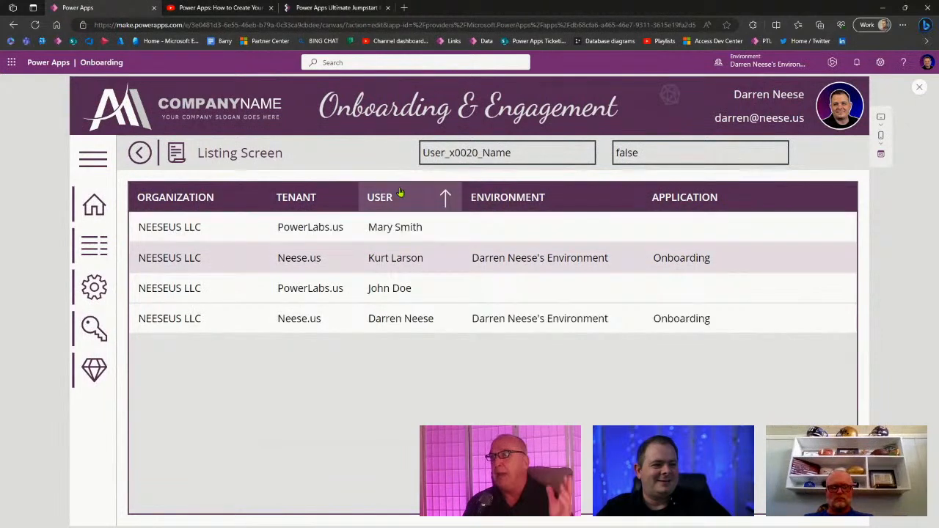
{"action": "left_click", "coordinate": [400, 193]}
{"action": "left_click", "coordinate": [308, 200]}
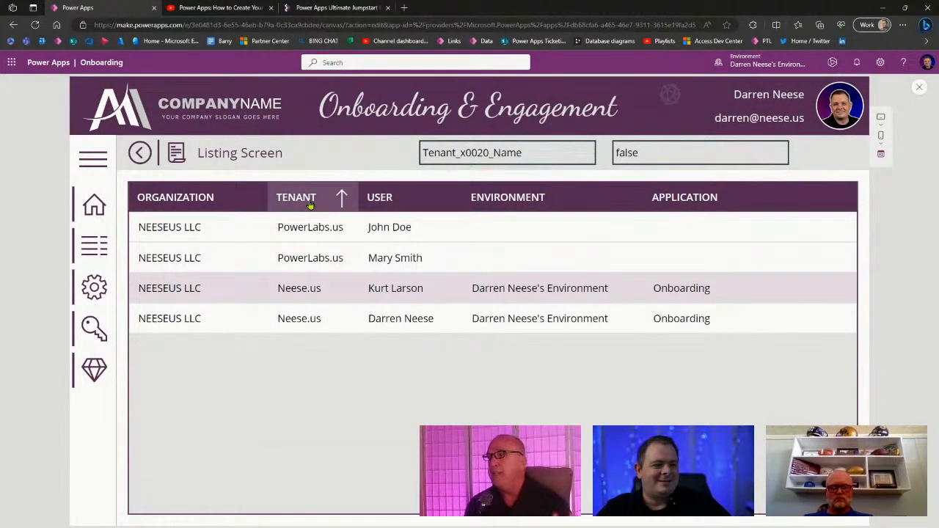
{"action": "left_click", "coordinate": [310, 204]}
Step: Retest sorting both ways by Application, Environment and User, and close the preview
{"action": "left_click", "coordinate": [710, 209]}
{"action": "left_click", "coordinate": [710, 209]}
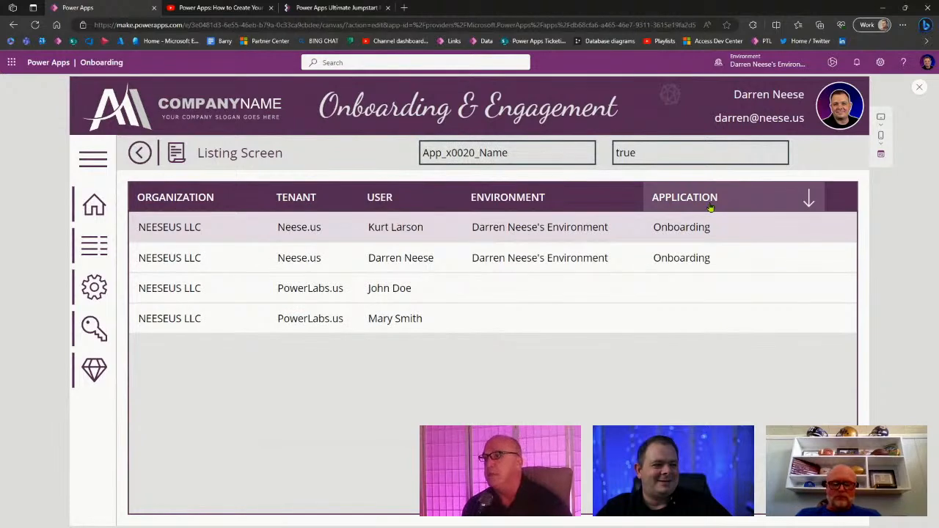
{"action": "left_click", "coordinate": [710, 209]}
{"action": "left_click", "coordinate": [516, 209]}
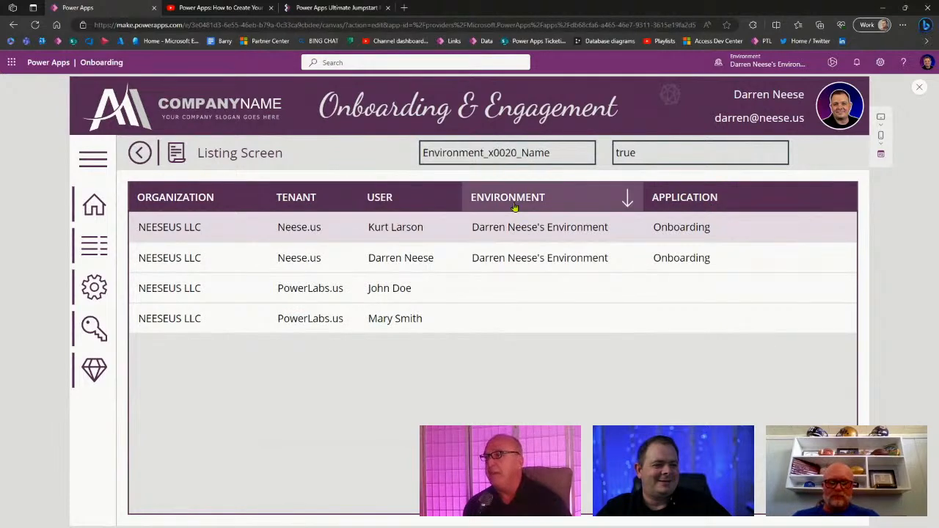
{"action": "left_click", "coordinate": [516, 208]}
{"action": "left_click", "coordinate": [427, 199]}
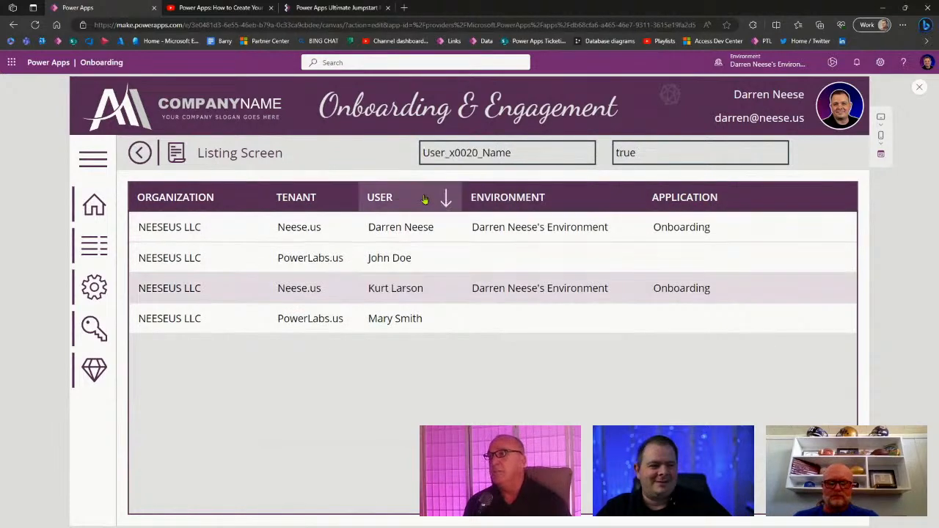
{"action": "left_click", "coordinate": [430, 198]}
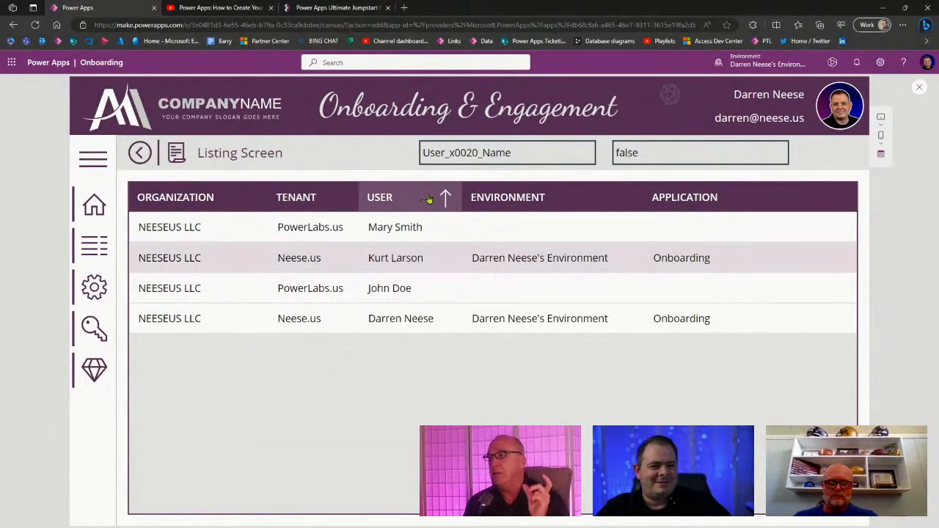
{"action": "left_click", "coordinate": [916, 88]}
Step: Fill the two debug labels beside the Listing Screen title, Label8 and Label8_1, with light green
{"action": "left_click", "coordinate": [530, 209]}
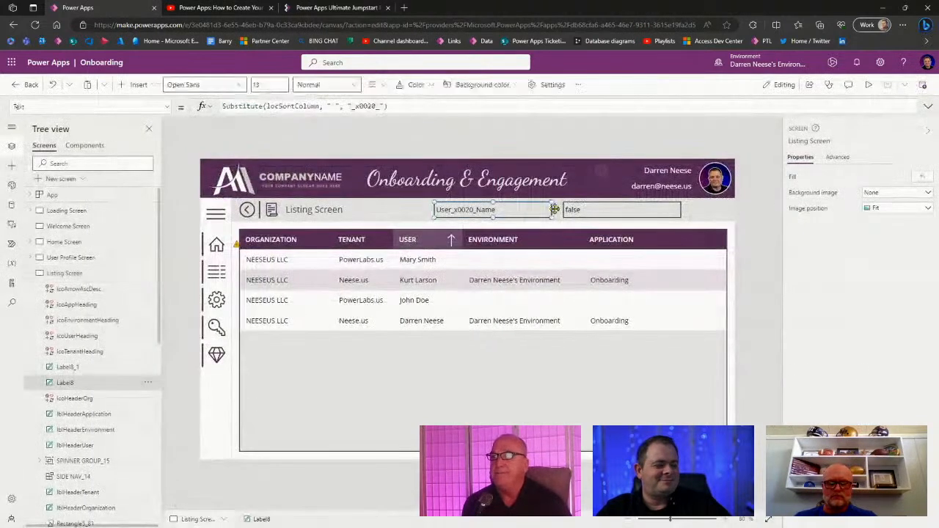
{"action": "left_click", "coordinate": [617, 211], "text": "shift"}
{"action": "left_click", "coordinate": [930, 456]}
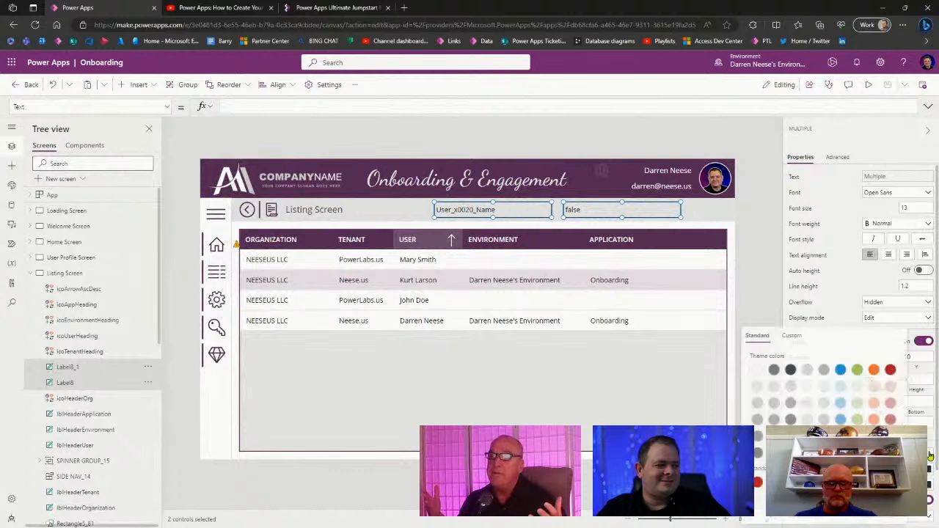
{"action": "left_click", "coordinate": [873, 389]}
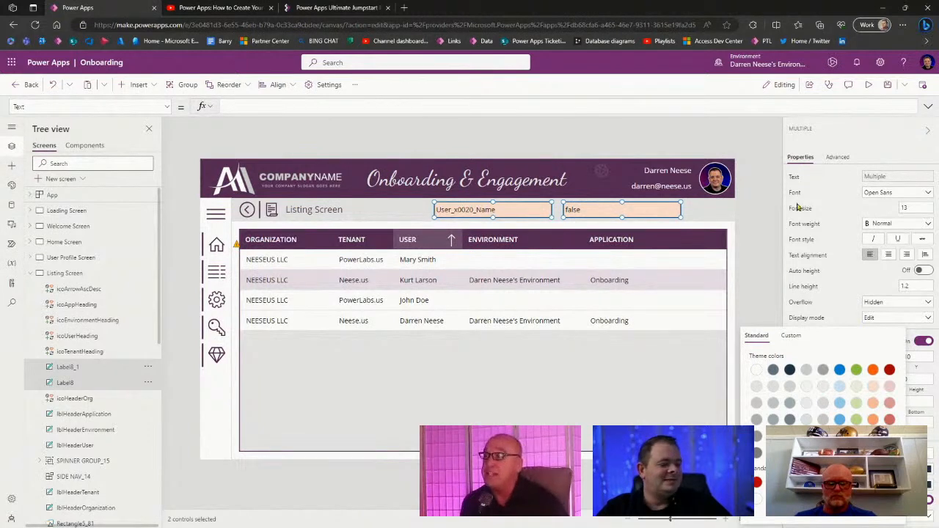
{"action": "left_click", "coordinate": [756, 240]}
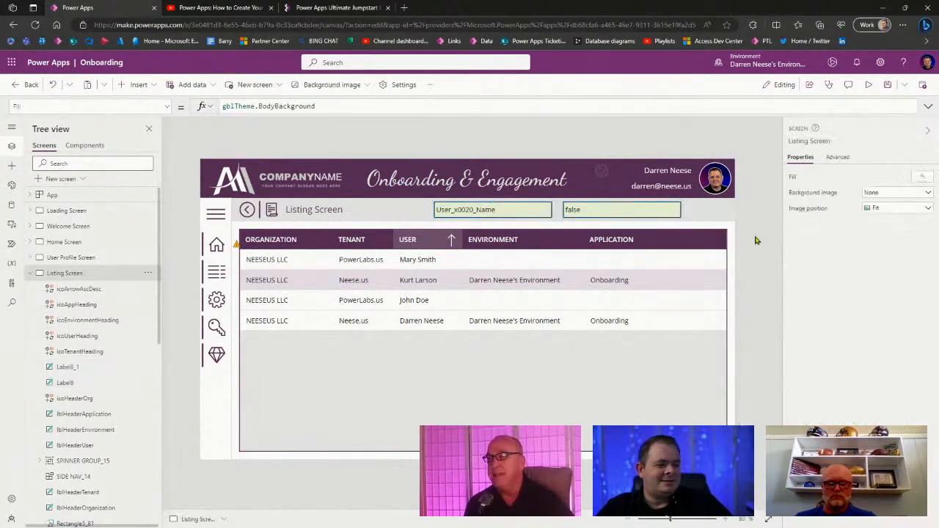
Step: Set the Visible property of both debug labels, Label8 and Label8_1, to gblShowDebugging
{"action": "left_click", "coordinate": [503, 206]}
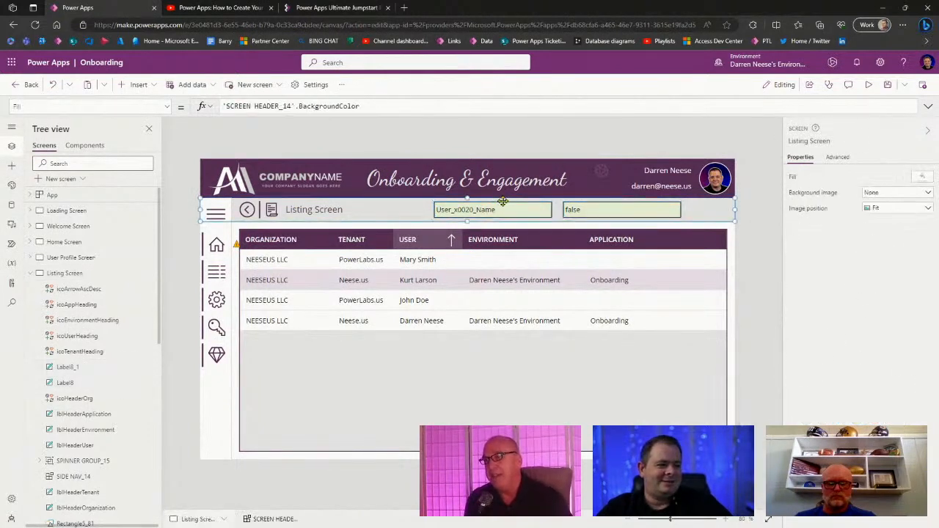
{"action": "left_click", "coordinate": [762, 209]}
{"action": "left_click", "coordinate": [658, 213]}
{"action": "left_click", "coordinate": [492, 209], "text": "shift"}
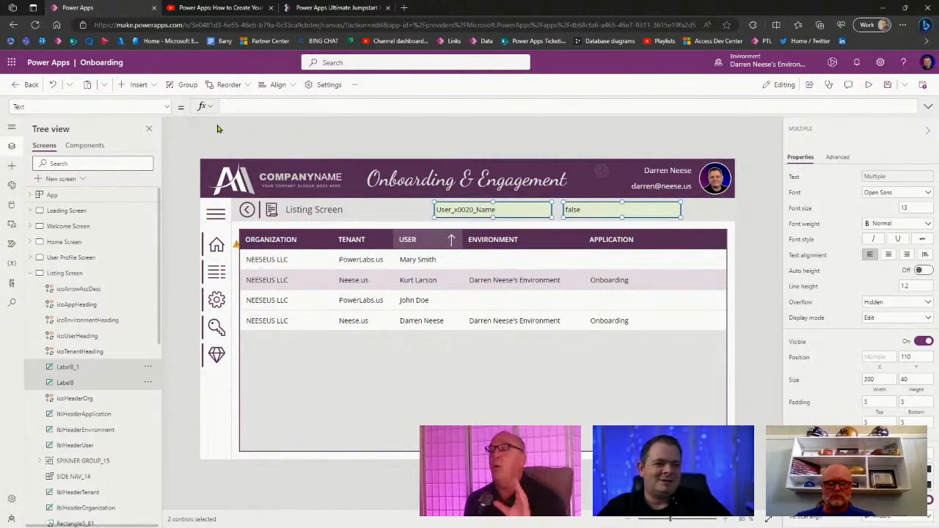
{"action": "left_click", "coordinate": [165, 108]}
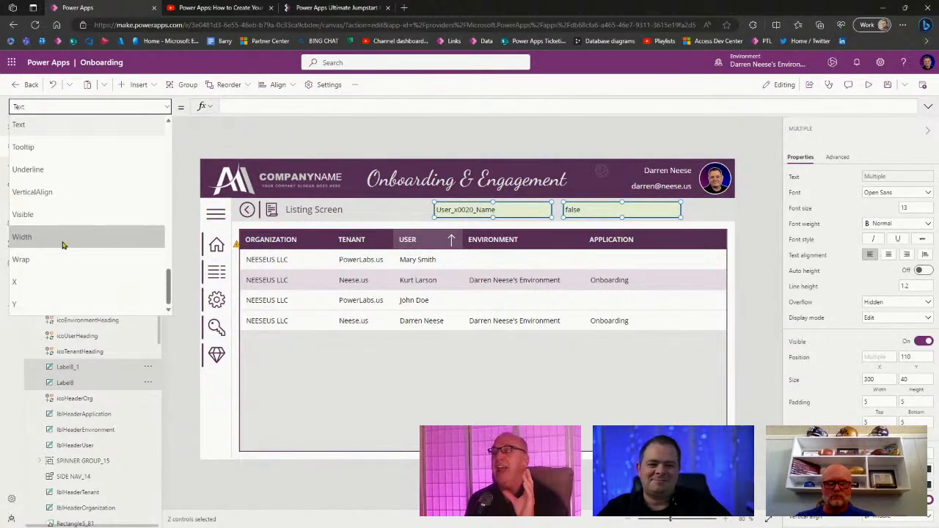
{"action": "left_click", "coordinate": [63, 245]}
{"action": "left_click", "coordinate": [166, 108]}
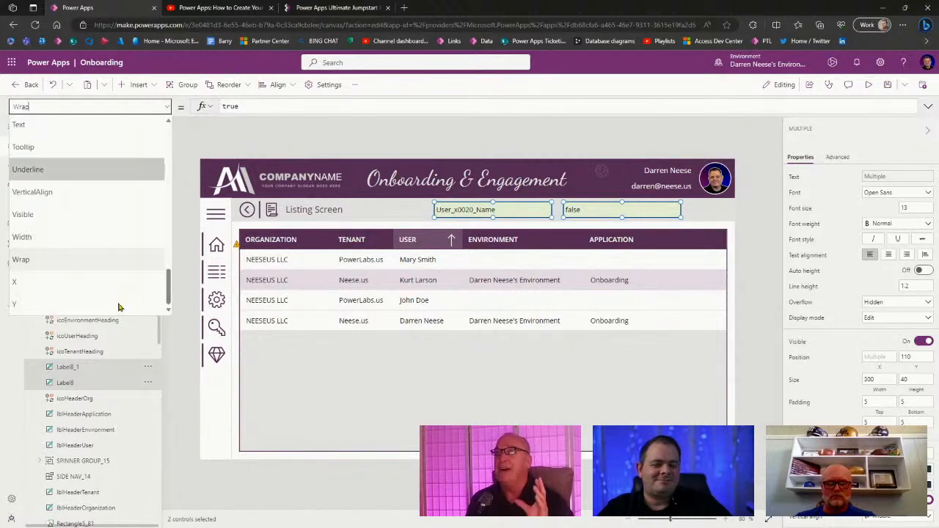
{"action": "left_click", "coordinate": [80, 240]}
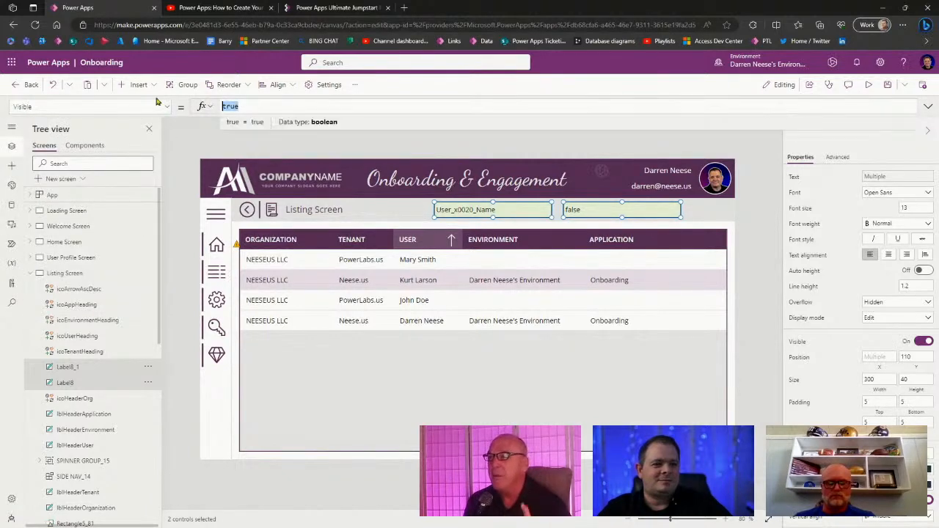
{"action": "type", "text": "gbl"}
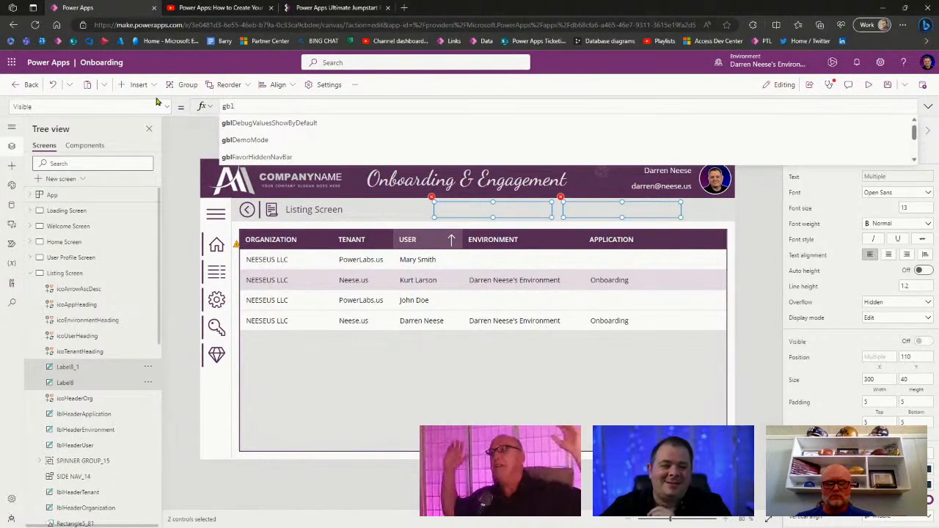
{"action": "type", "text": "show"}
{"action": "key", "text": "Tab"}
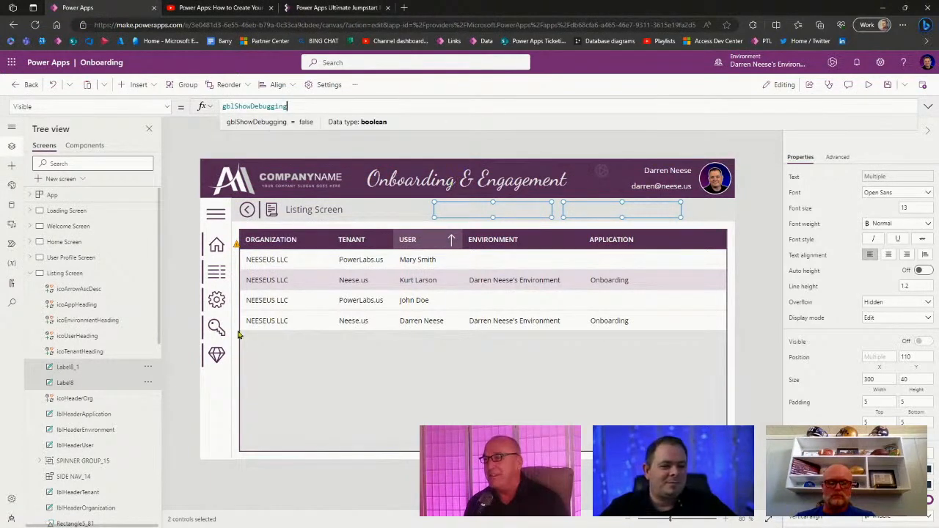
Step: Bring the SIDE NAV_14 component to the front of the Listing Screen
{"action": "right_click", "coordinate": [220, 213]}
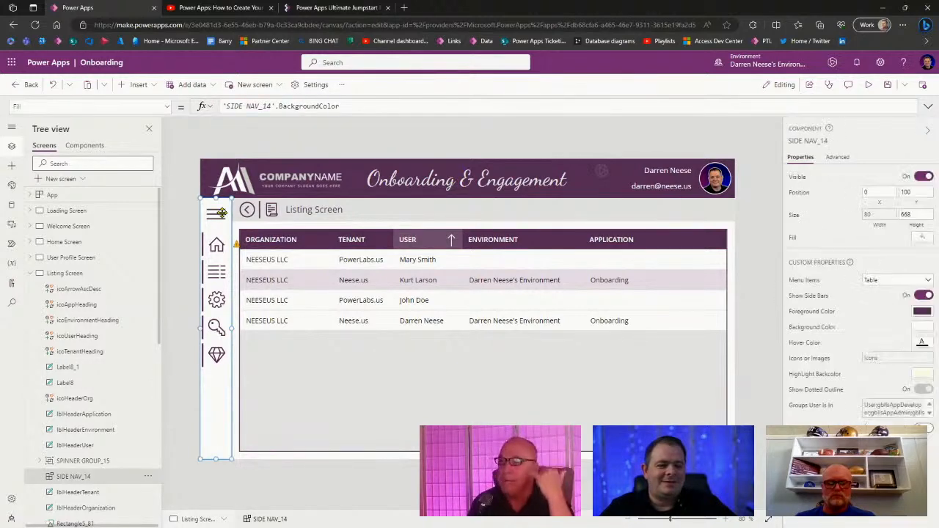
{"action": "mouse_move", "coordinate": [289, 278]}
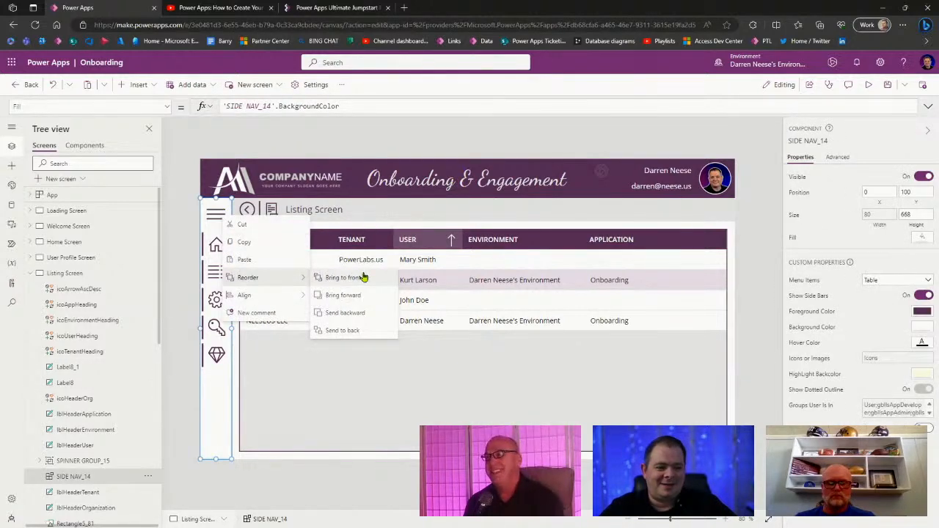
{"action": "left_click", "coordinate": [362, 277]}
Step: Bring SPINNER GROUP_15 to the front, above the side navigation, and deselect it
{"action": "left_click", "coordinate": [101, 480]}
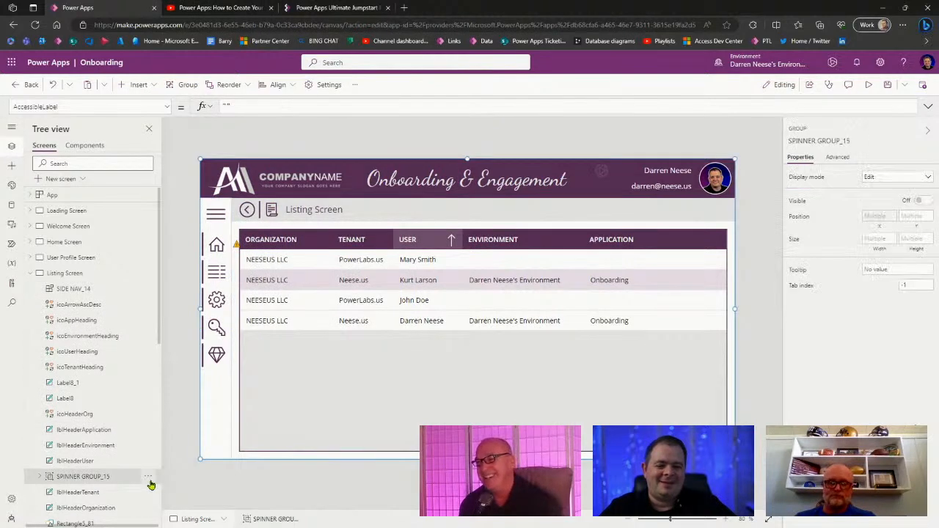
{"action": "left_click", "coordinate": [149, 478]}
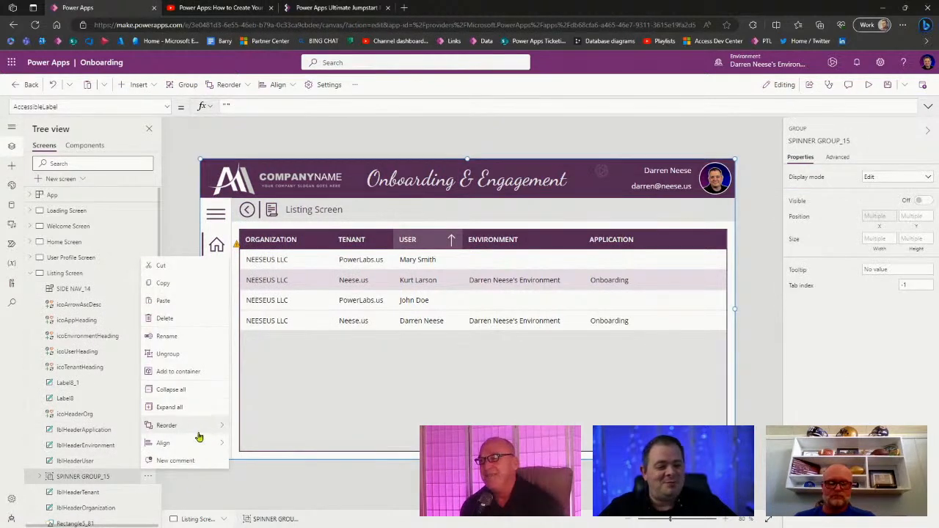
{"action": "mouse_move", "coordinate": [199, 429]}
{"action": "left_click", "coordinate": [263, 432]}
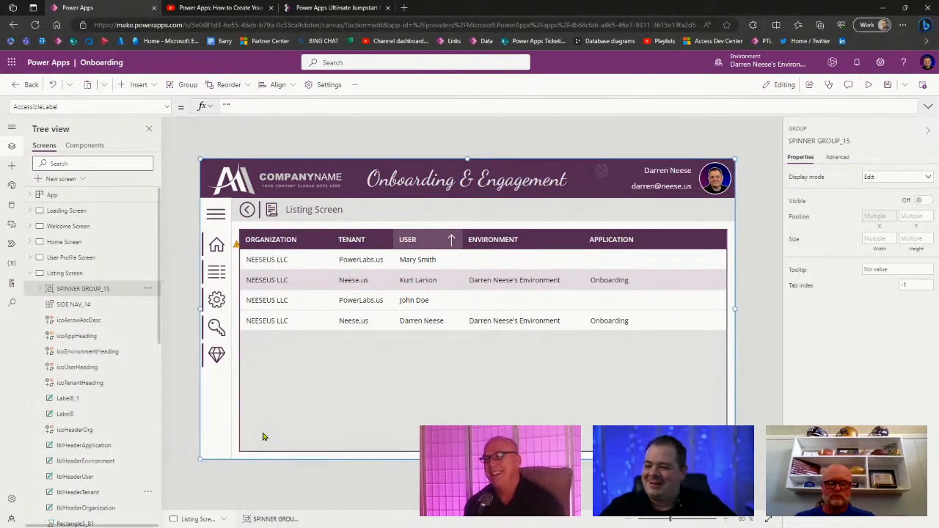
{"action": "left_click", "coordinate": [758, 304]}
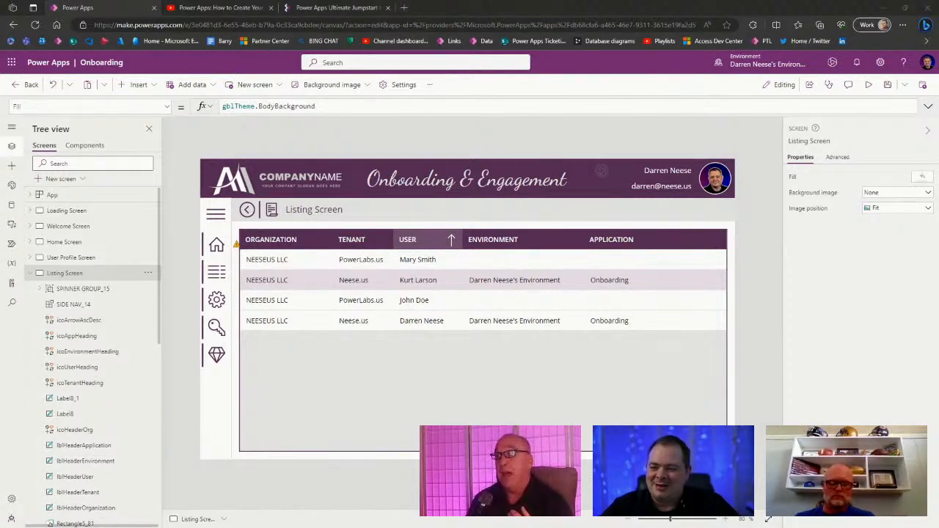
Step: Preview the Listing Screen and test sorting by the Organization and Tenant headings in both directions
{"action": "left_click", "coordinate": [868, 85]}
{"action": "left_click", "coordinate": [147, 200]}
{"action": "left_click", "coordinate": [143, 198]}
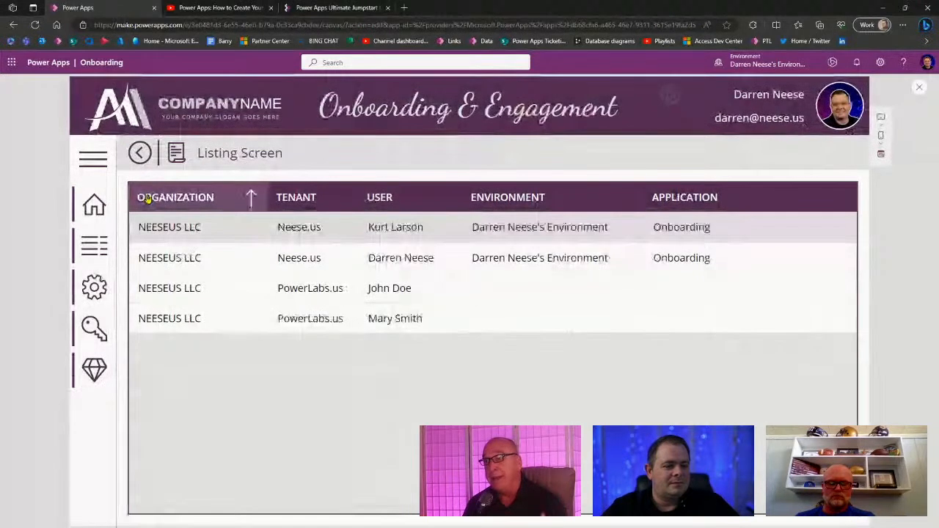
{"action": "left_click", "coordinate": [305, 197]}
{"action": "left_click", "coordinate": [314, 198]}
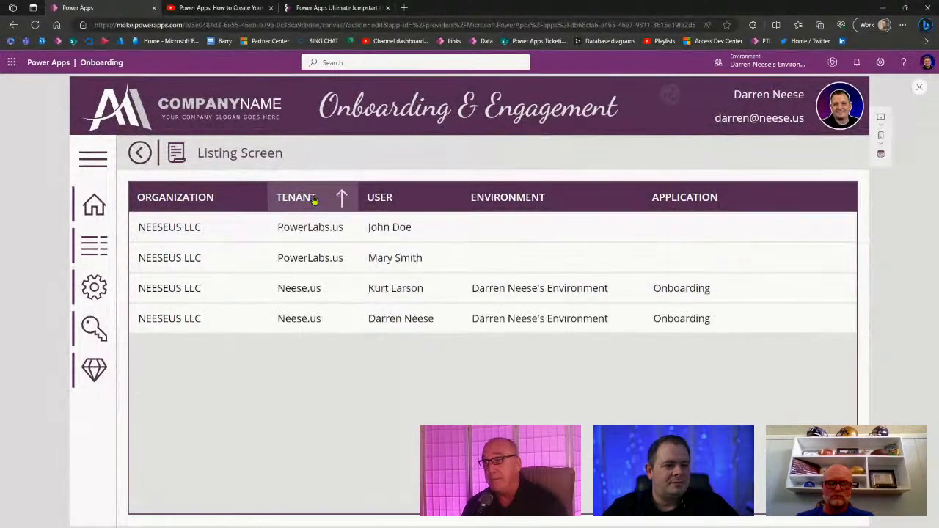
{"action": "left_click", "coordinate": [314, 199]}
Step: Test sorting by the User, Environment and Application headings in both directions, and close the preview
{"action": "left_click", "coordinate": [397, 195]}
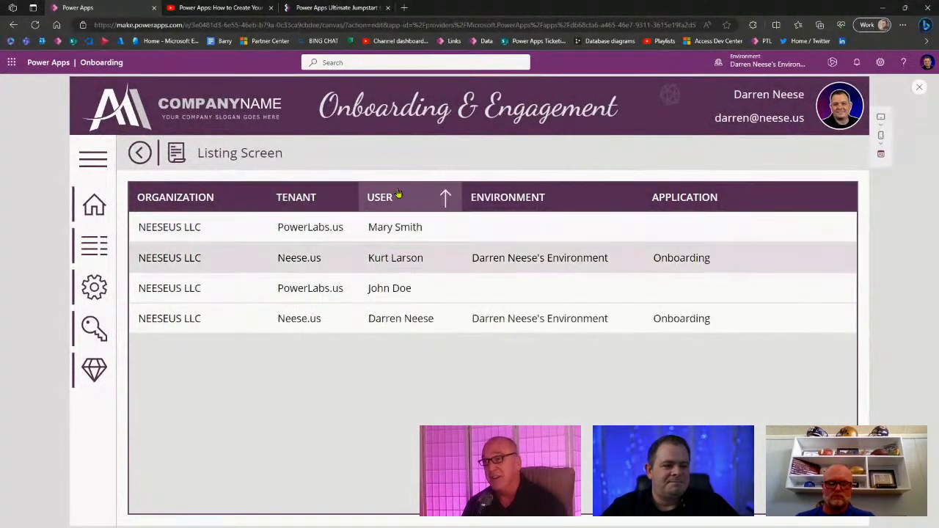
{"action": "left_click", "coordinate": [397, 195]}
{"action": "left_click", "coordinate": [485, 197]}
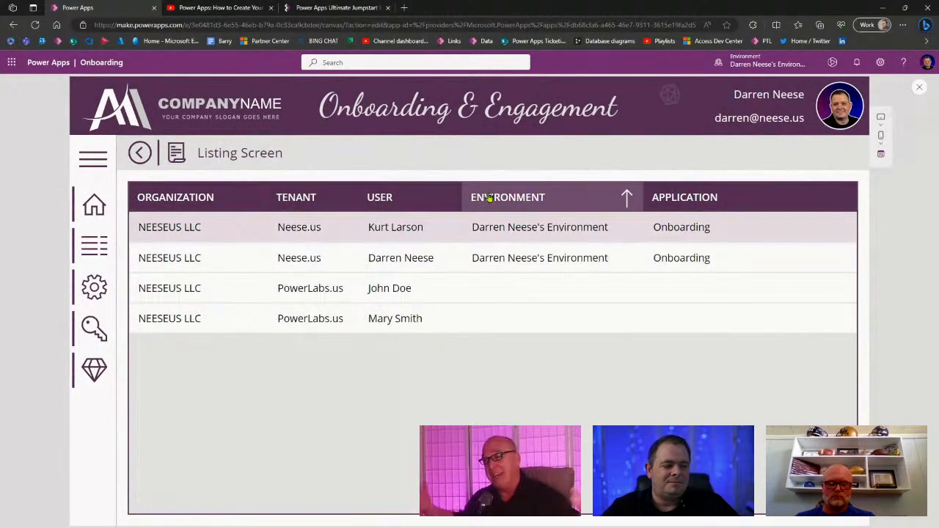
{"action": "left_click", "coordinate": [488, 197]}
{"action": "left_click", "coordinate": [719, 198]}
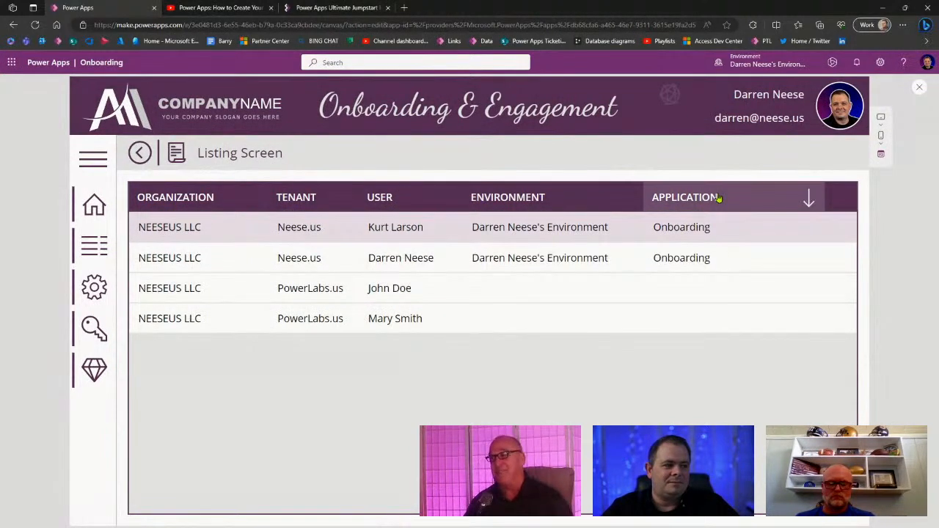
{"action": "left_click", "coordinate": [719, 198]}
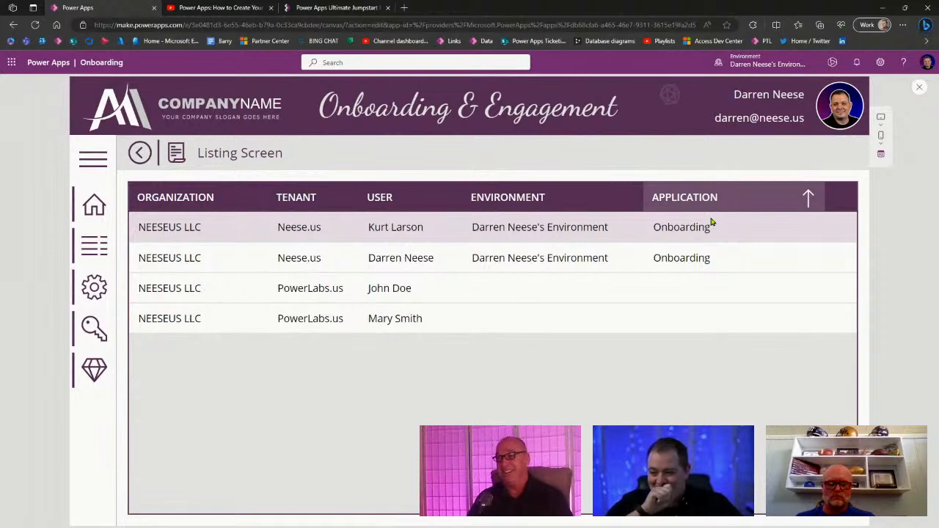
{"action": "left_click", "coordinate": [920, 87]}
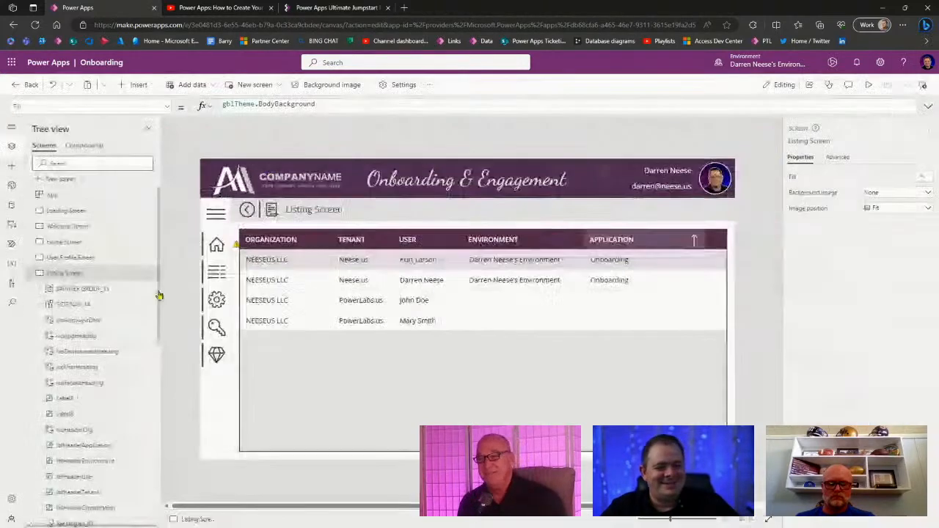
Step: Collapse the Listing Screen in the tree and duplicate the screen
{"action": "left_click", "coordinate": [29, 275]}
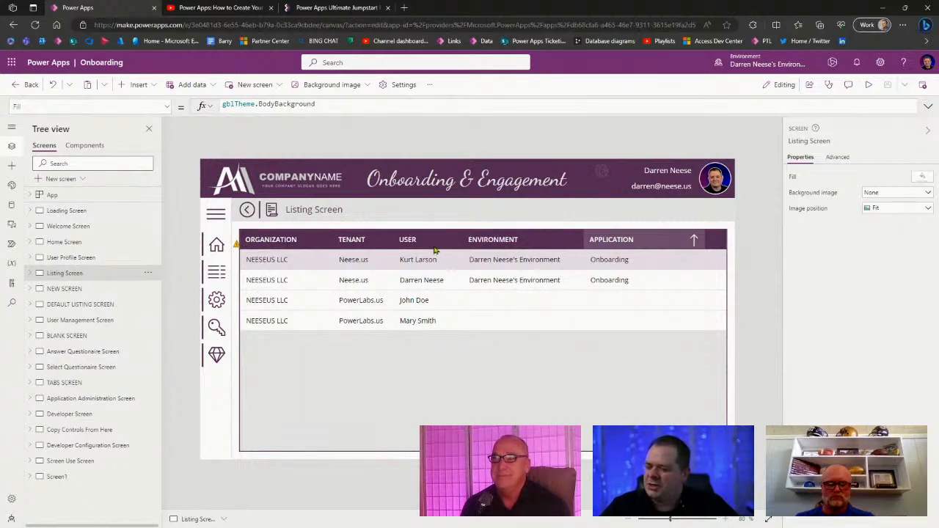
{"action": "left_click", "coordinate": [148, 276]}
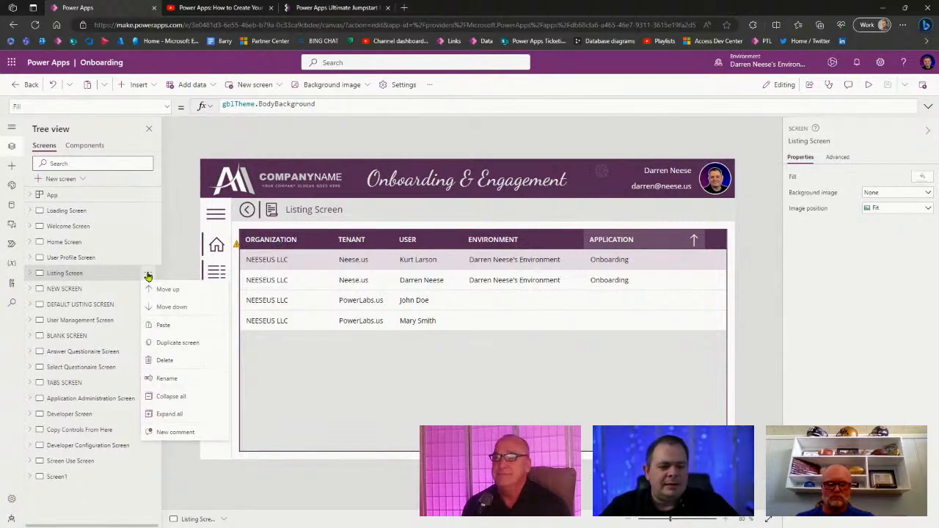
{"action": "left_click", "coordinate": [203, 342]}
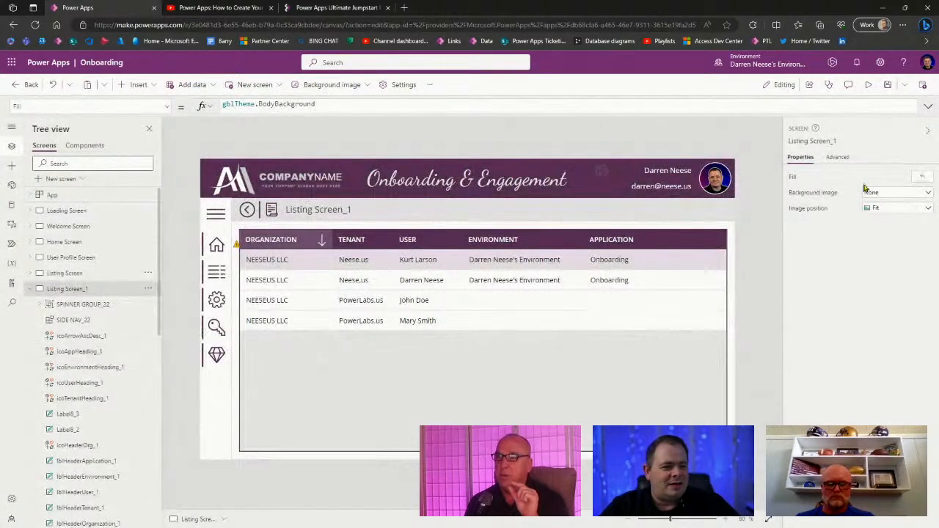
Step: Rename the duplicated screen Developer User Management Screen and collapse its contents in the tree
{"action": "left_click", "coordinate": [810, 140]}
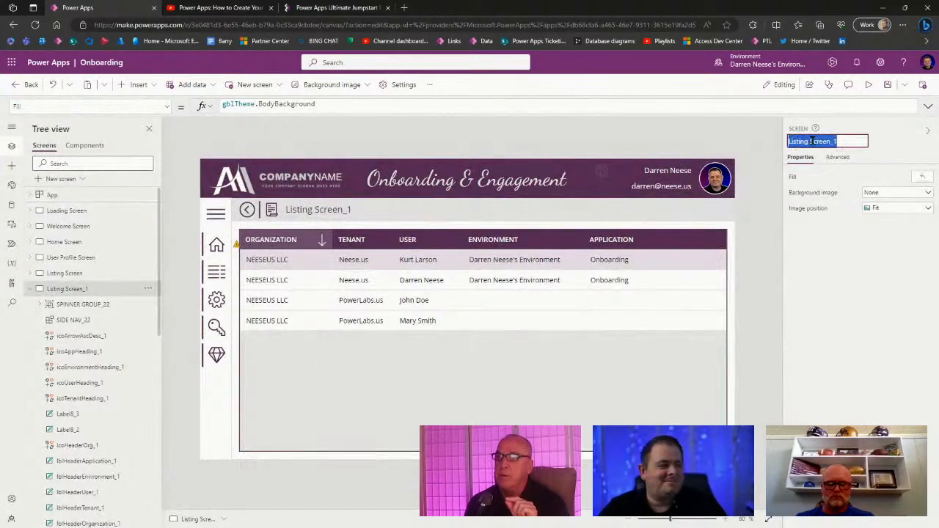
{"action": "type", "text": "Developer User Mana"}
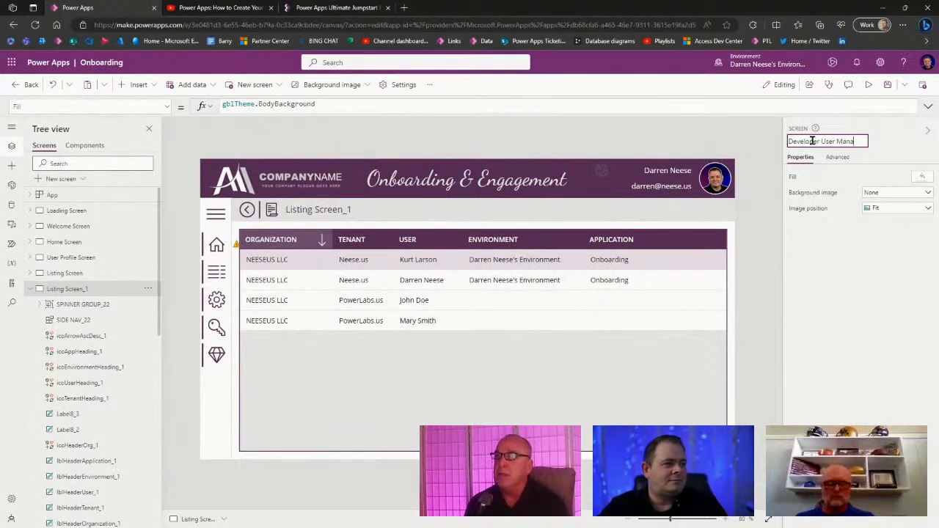
{"action": "type", "text": "gement Scree"}
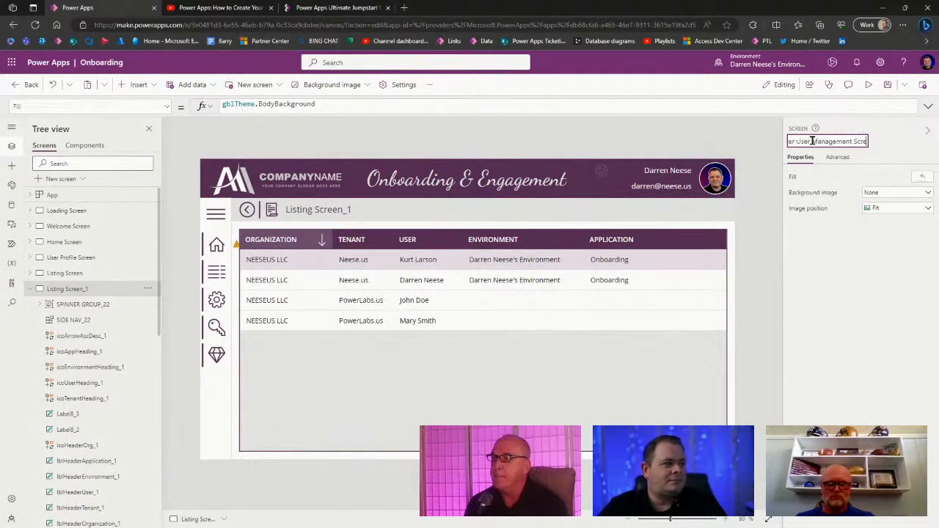
{"action": "type", "text": "n"}
{"action": "key", "text": "Return"}
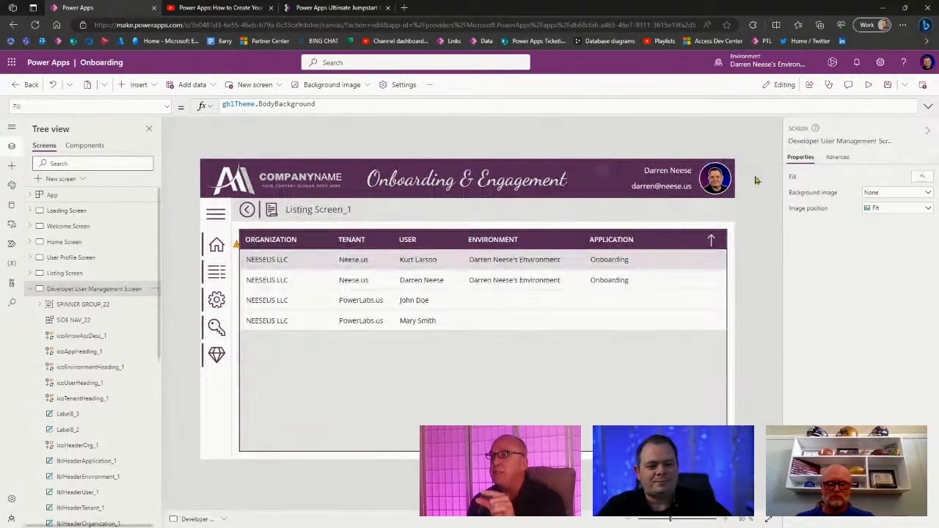
{"action": "left_click", "coordinate": [30, 289]}
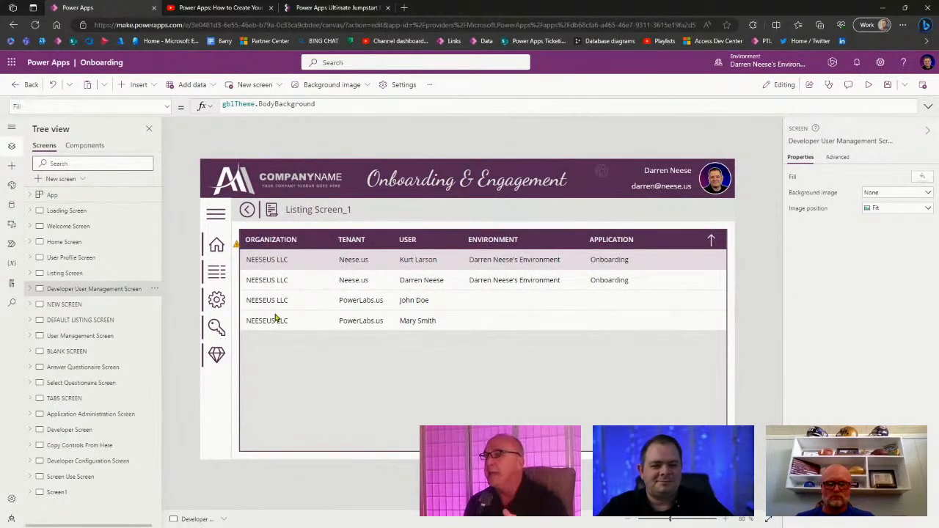
Step: Remove the word Screen from the end of the duplicated screen's name, making it Developer User Management
{"action": "left_click", "coordinate": [855, 141]}
{"action": "left_click", "coordinate": [846, 141]}
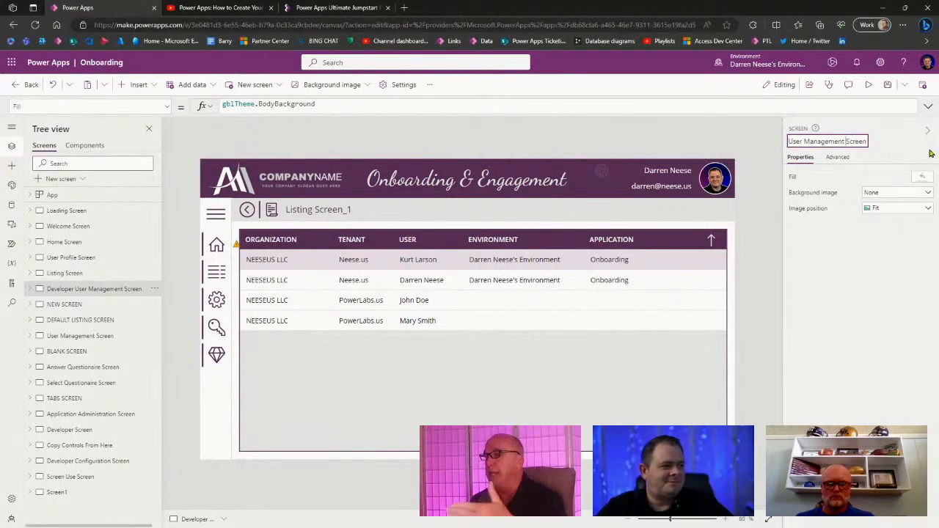
{"action": "key", "text": "shift+End"}
{"action": "key", "text": "BackSpace"}
{"action": "key", "text": "Return"}
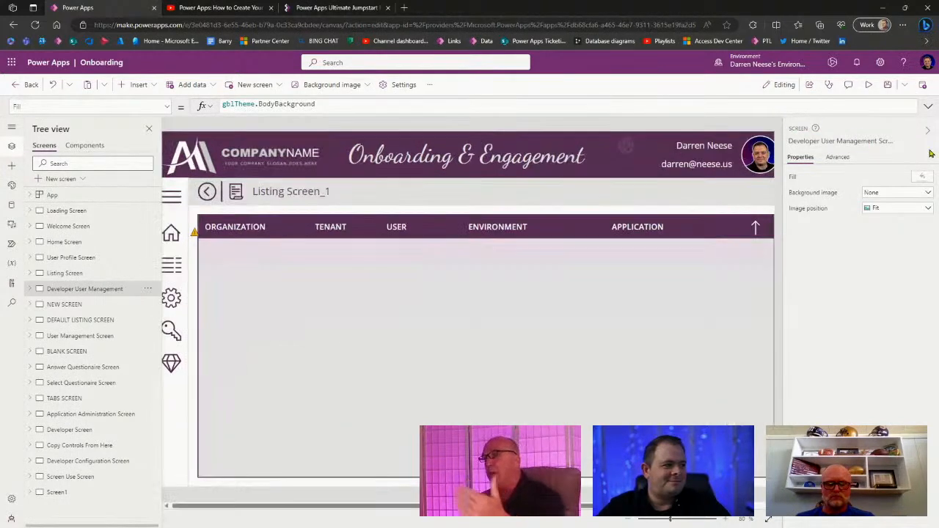
Step: Shorten Developer to Dev in the duplicated screen's name, making it Dev User Management
{"action": "left_click", "coordinate": [821, 141]}
{"action": "left_click", "coordinate": [810, 142]}
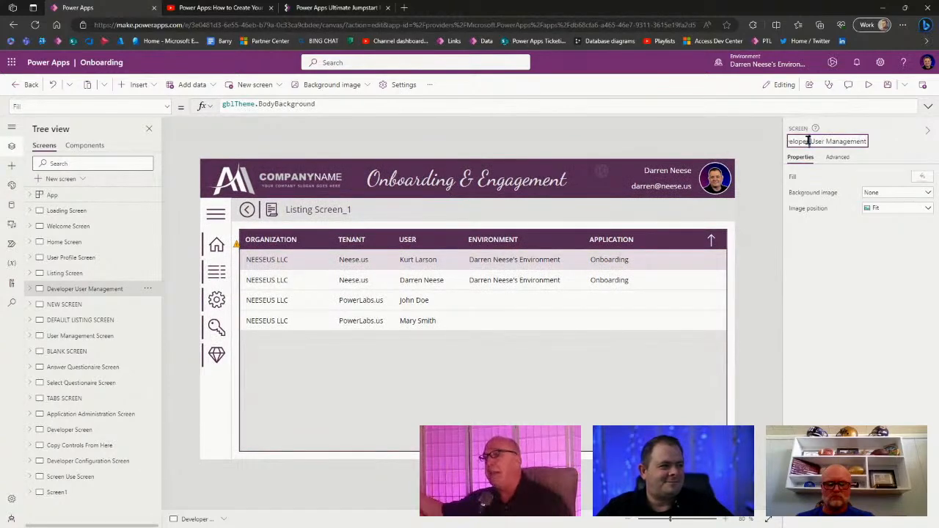
{"action": "key", "text": "shift+Home"}
{"action": "key", "text": "BackSpace"}
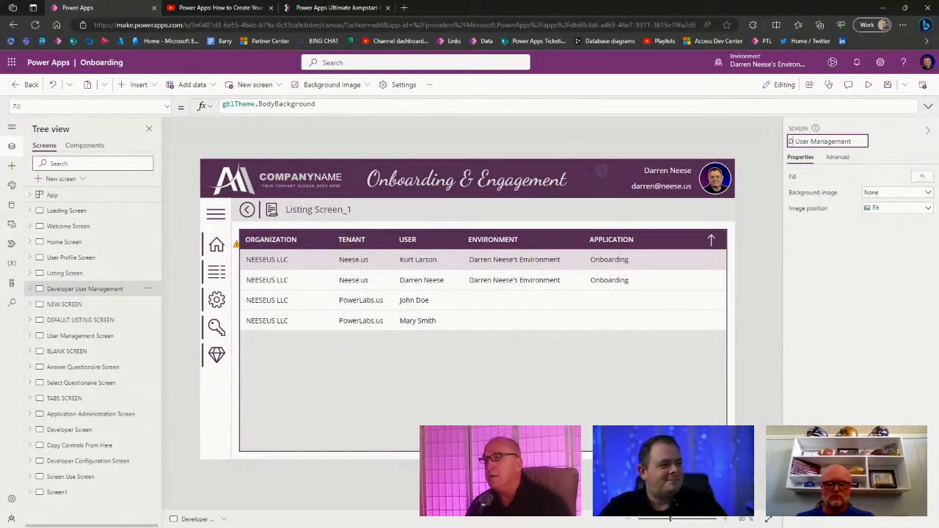
{"action": "type", "text": "Dev"}
{"action": "key", "text": "Return"}
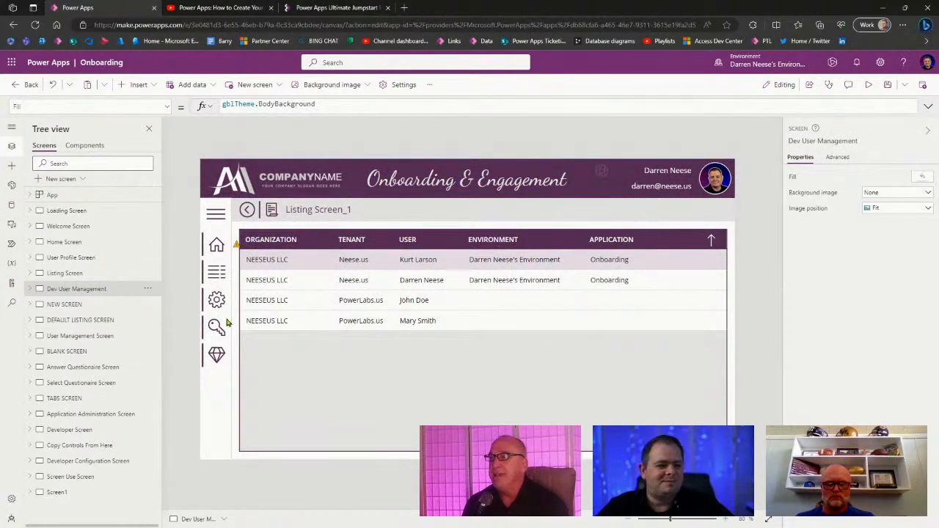
Step: Go to the Developer Screen and replace the Users button's OnSelect formula with Navigate('Dev User Management');
{"action": "left_click", "coordinate": [803, 141]}
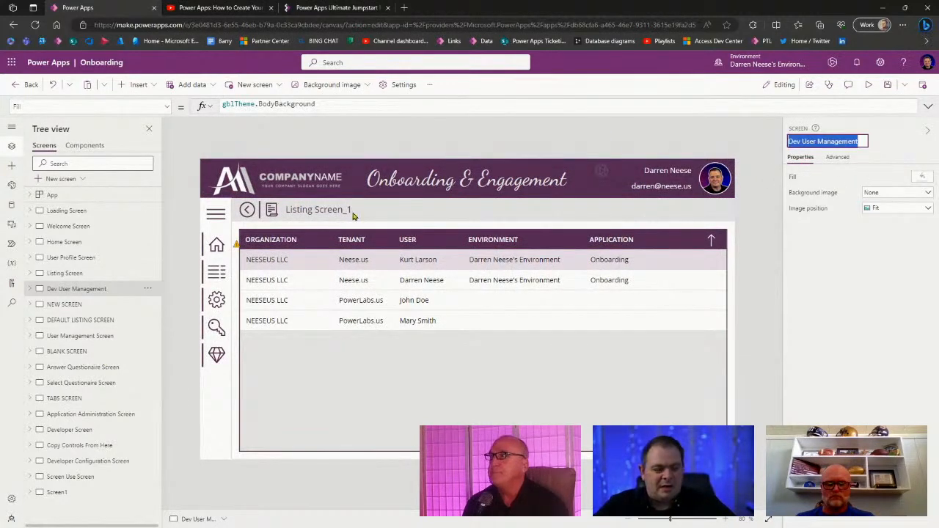
{"action": "left_click", "coordinate": [216, 330], "text": "alt"}
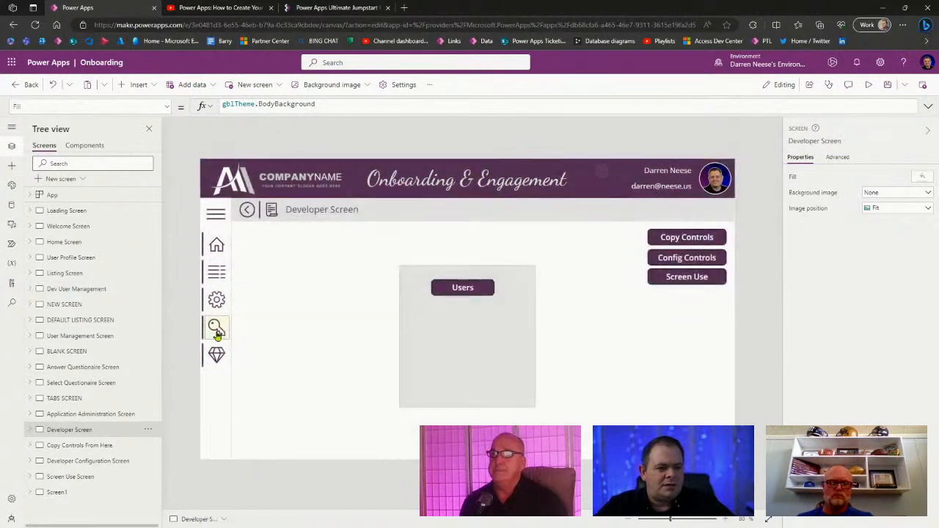
{"action": "left_click", "coordinate": [468, 292]}
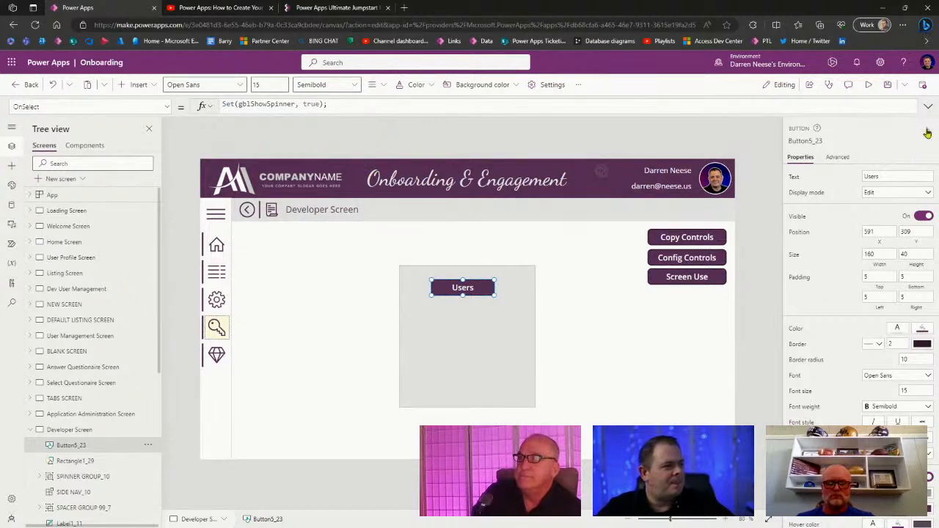
{"action": "left_click", "coordinate": [928, 106]}
{"action": "left_click_drag", "start_coordinate": [454, 130], "coordinate": [139, 88]}
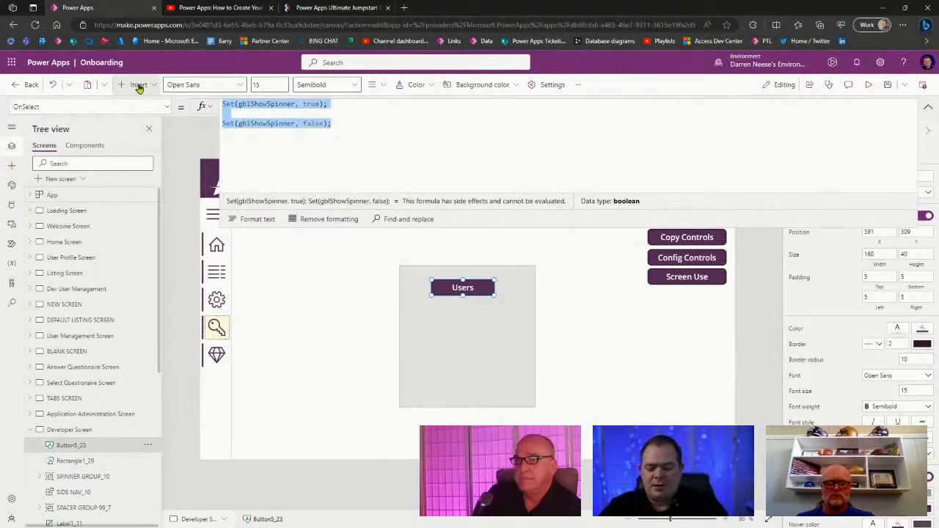
{"action": "type", "text": "Navigate("}
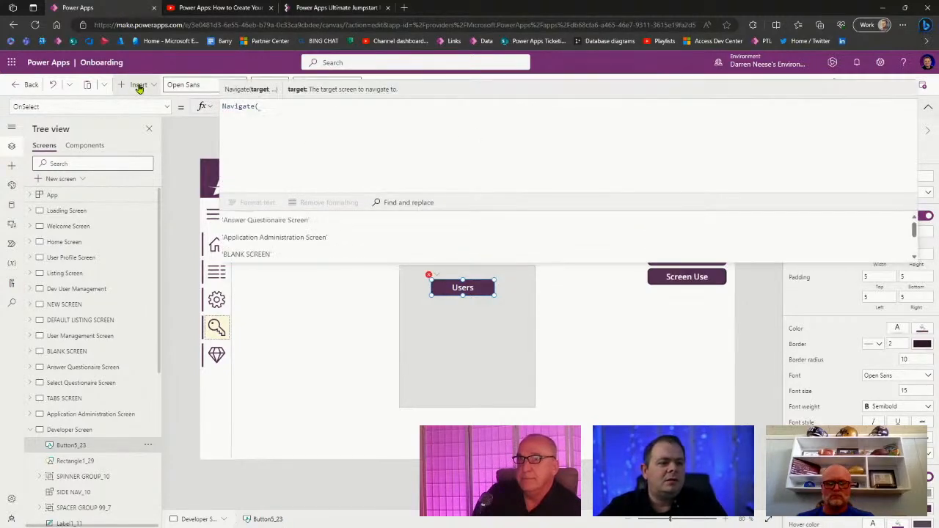
{"action": "type", "text": "'Dev User Management');"}
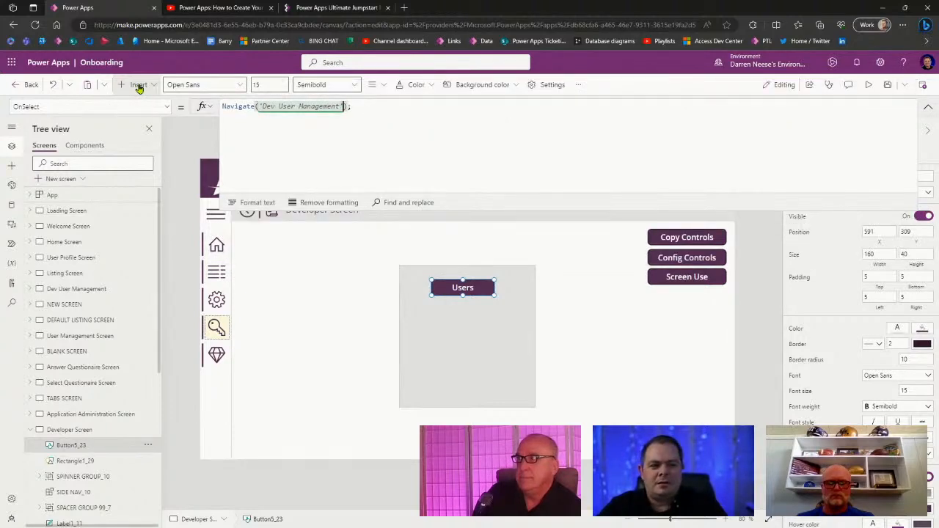
Step: Add ScreenTransition.CoverRight as the transition in the Users button's Navigate formula and deselect the button
{"action": "type", "text": ", Sc"}
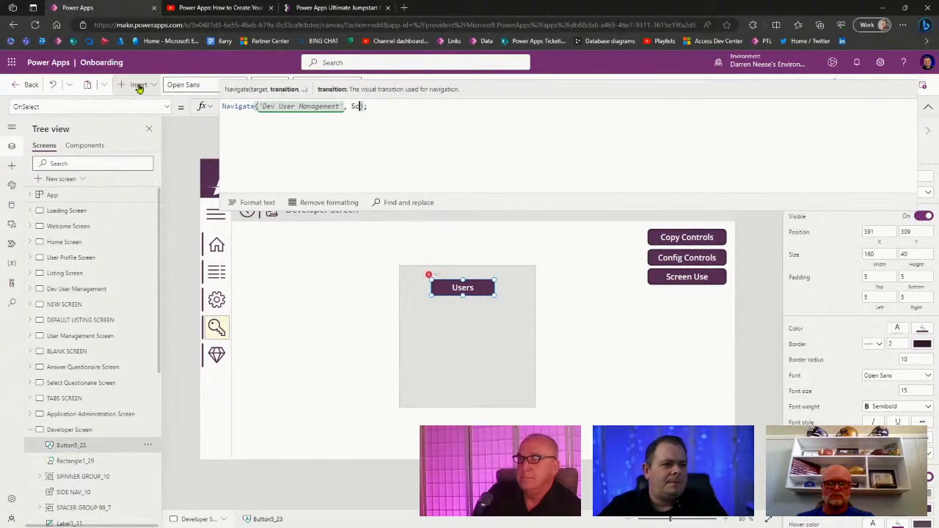
{"action": "type", "text": "reenTr"}
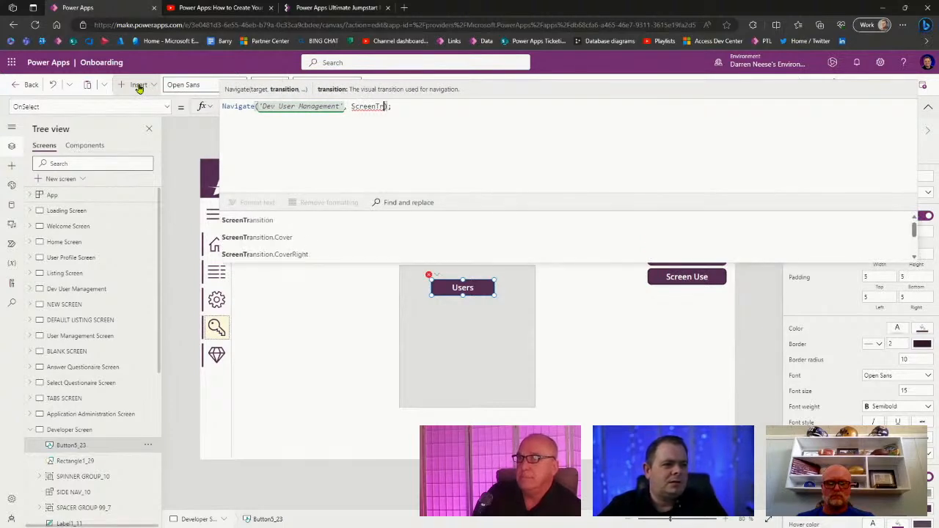
{"action": "type", "text": "ansition.R"}
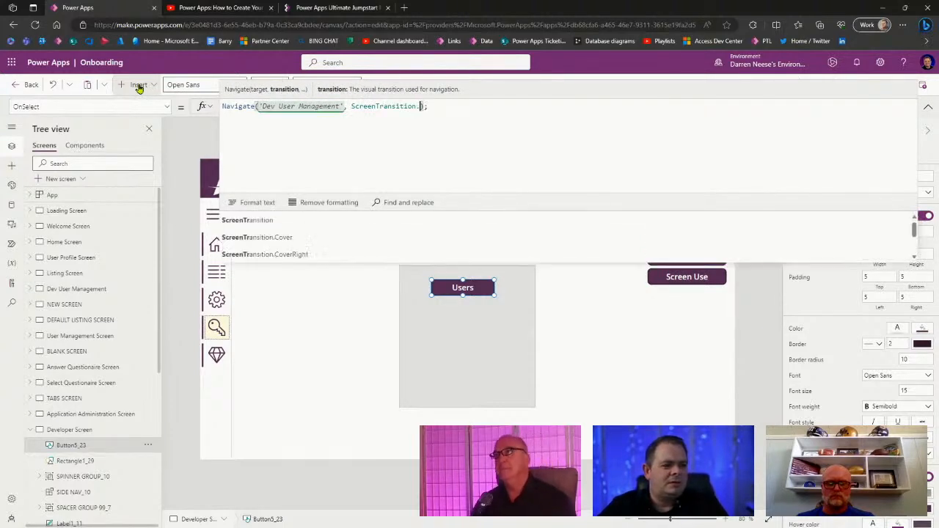
{"action": "key", "text": "BackSpace"}
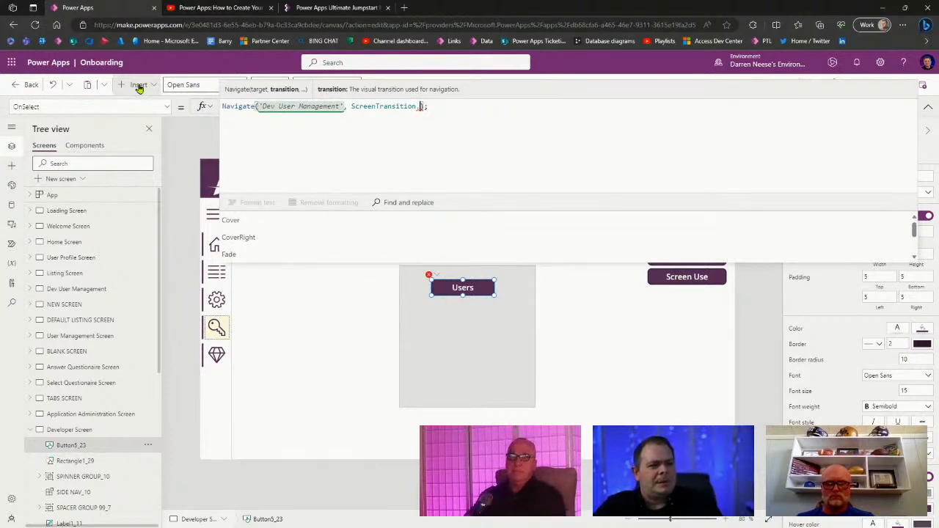
{"action": "scroll", "coordinate": [316, 237], "scroll_direction": "down", "scroll_amount": 3}
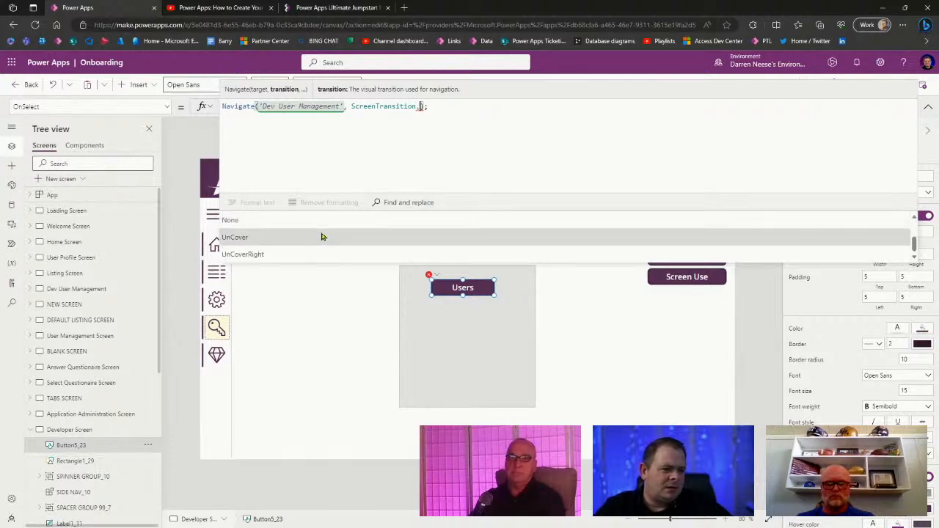
{"action": "scroll", "coordinate": [322, 237], "scroll_direction": "up", "scroll_amount": 3}
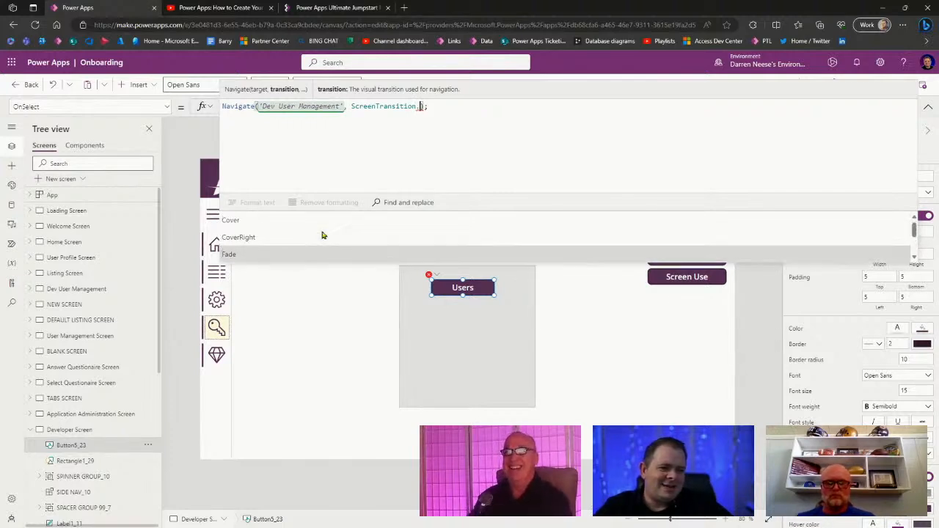
{"action": "left_click", "coordinate": [322, 235]}
{"action": "left_click", "coordinate": [757, 278]}
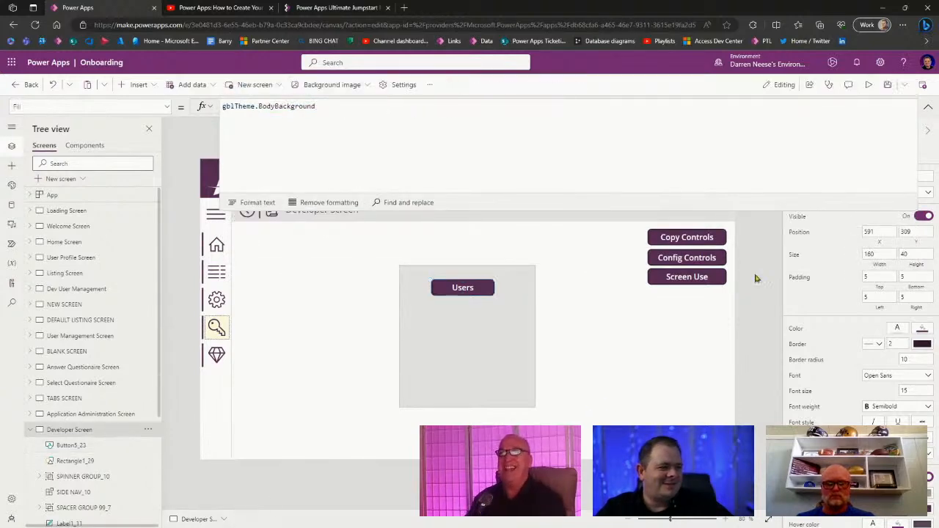
Step: Preview the Developer Screen and test that the Users button navigates to Dev User Management
{"action": "left_click", "coordinate": [869, 85]}
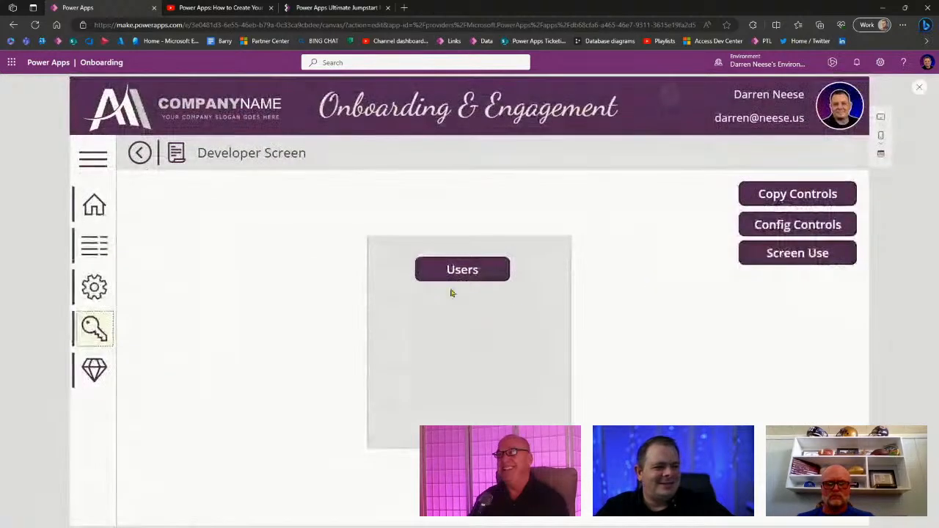
{"action": "left_click", "coordinate": [476, 272]}
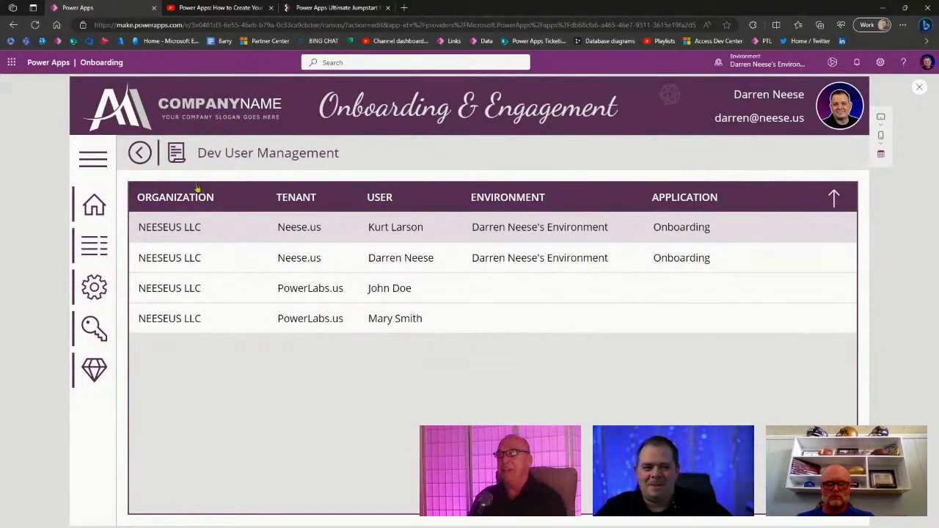
Step: Test the back arrow on Dev User Management and the Developer Screen's Users button, and exit the preview
{"action": "left_click", "coordinate": [139, 153]}
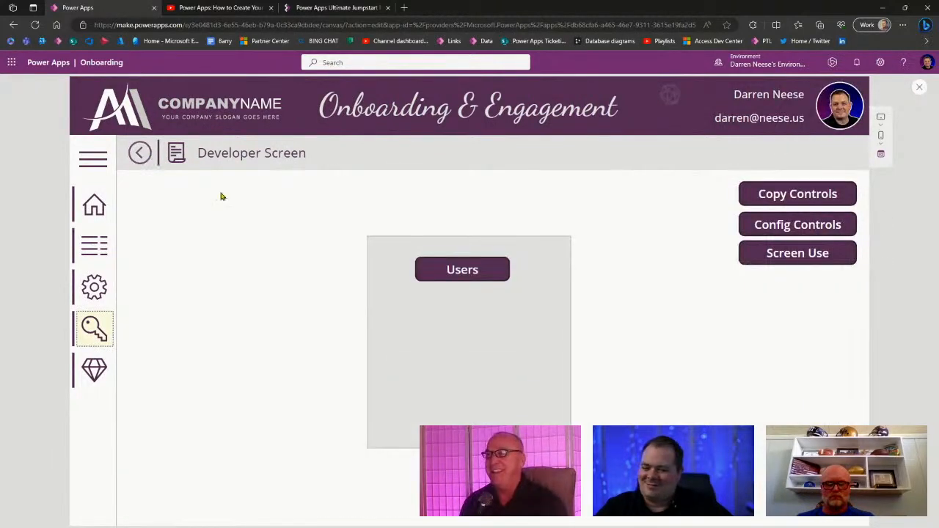
{"action": "left_click", "coordinate": [476, 271]}
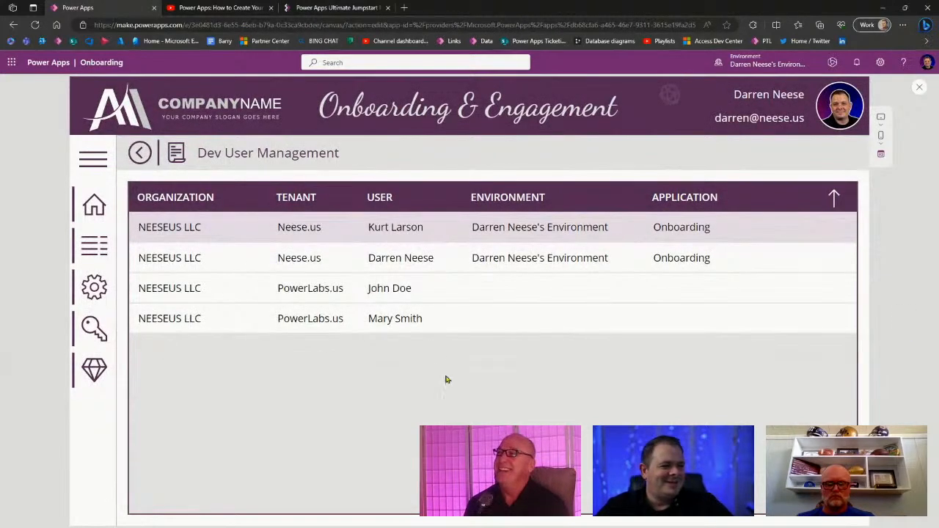
{"action": "left_click", "coordinate": [920, 89]}
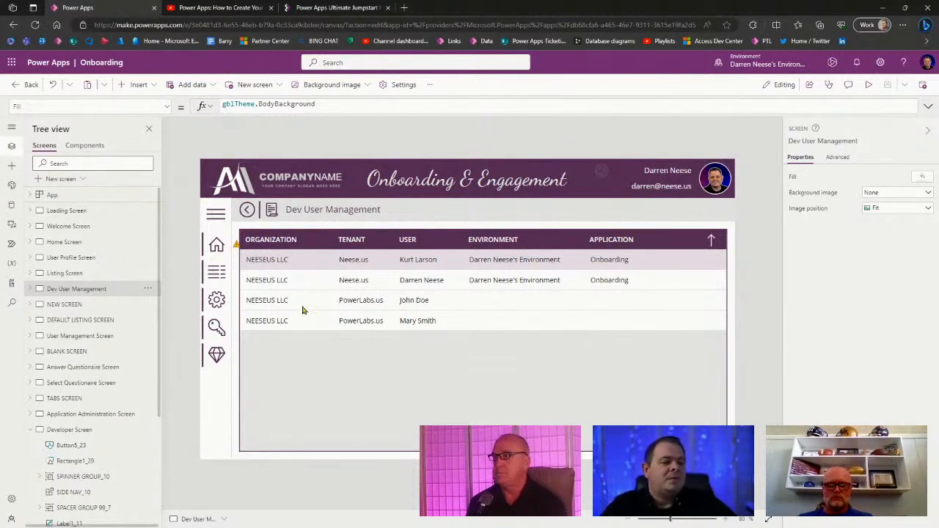
Step: Examine the SortByColumns formula in the Dev User Management gallery's Items property, including its vw_OrgTenantUserEnvironmentApp source, and deselect the gallery
{"action": "left_click", "coordinate": [462, 331]}
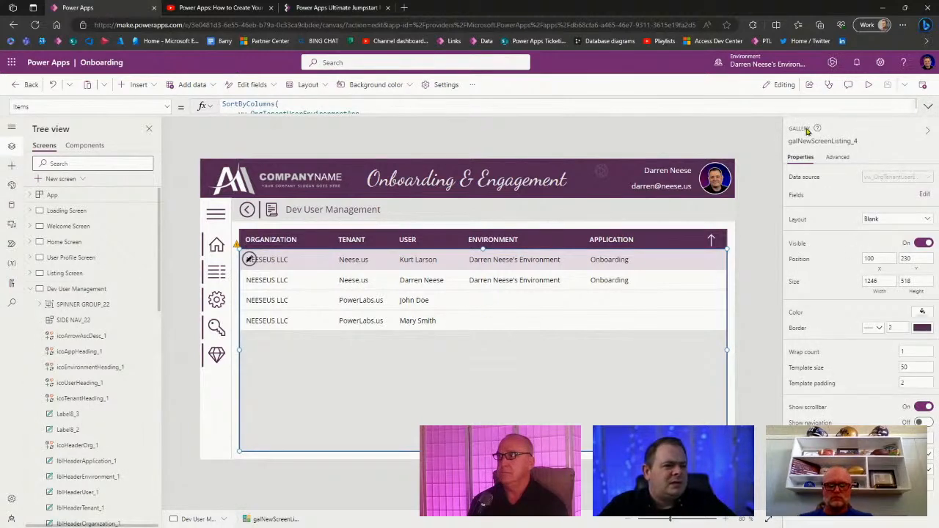
{"action": "left_click", "coordinate": [929, 106]}
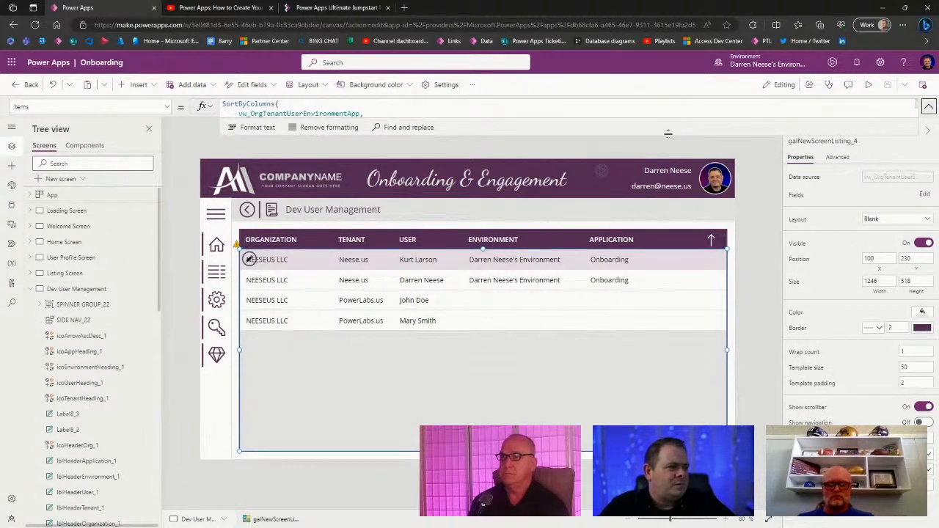
{"action": "left_click_drag", "start_coordinate": [667, 133], "coordinate": [662, 176]}
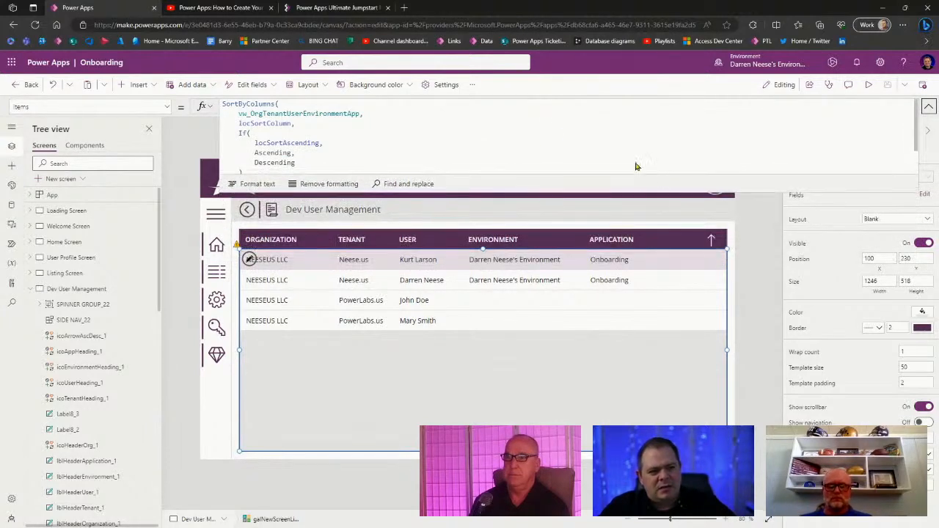
{"action": "double_click", "coordinate": [308, 114]}
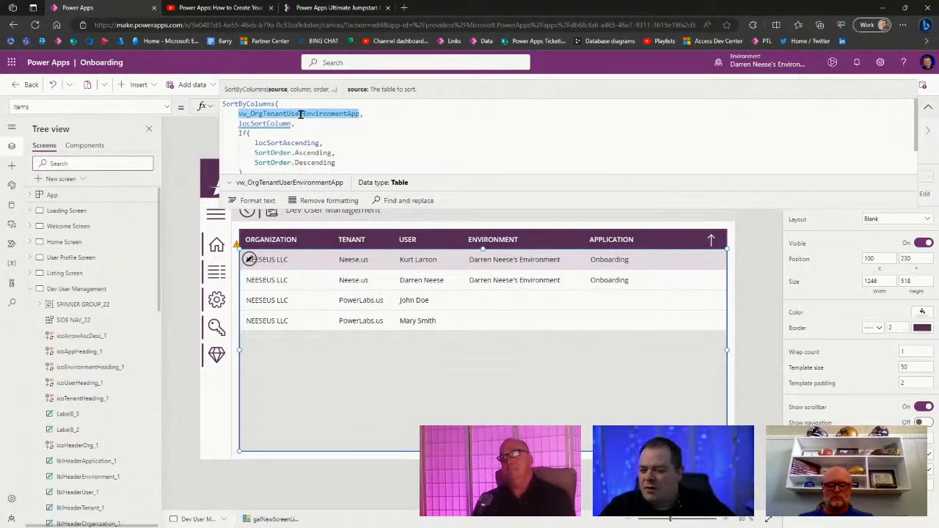
{"action": "left_click", "coordinate": [432, 135]}
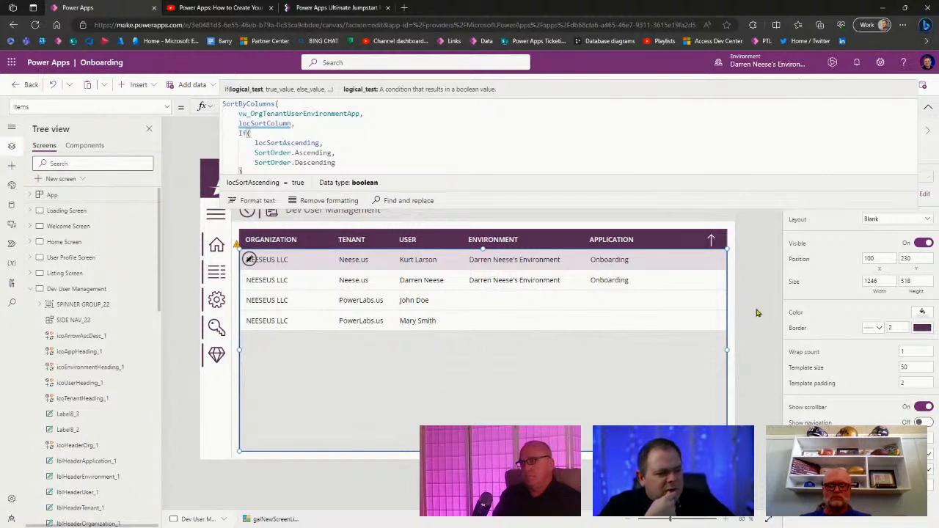
{"action": "left_click", "coordinate": [928, 107]}
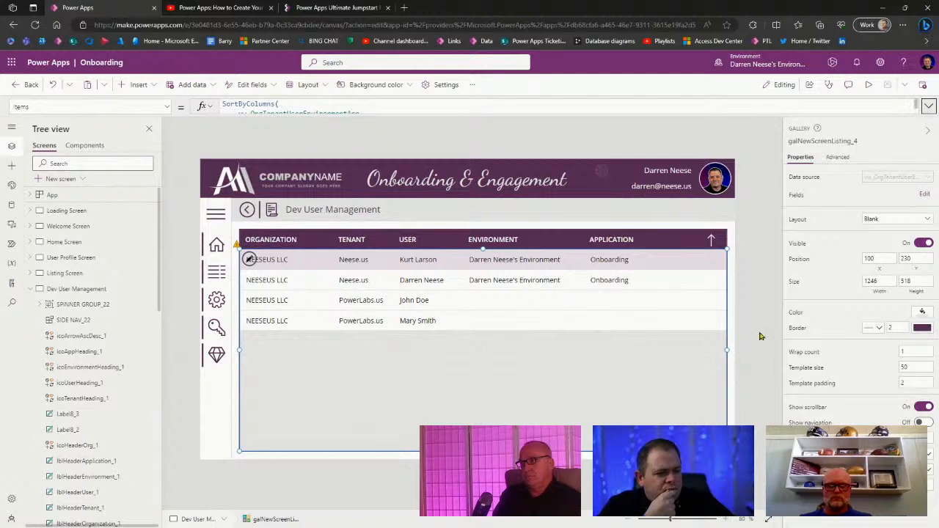
{"action": "left_click", "coordinate": [760, 271]}
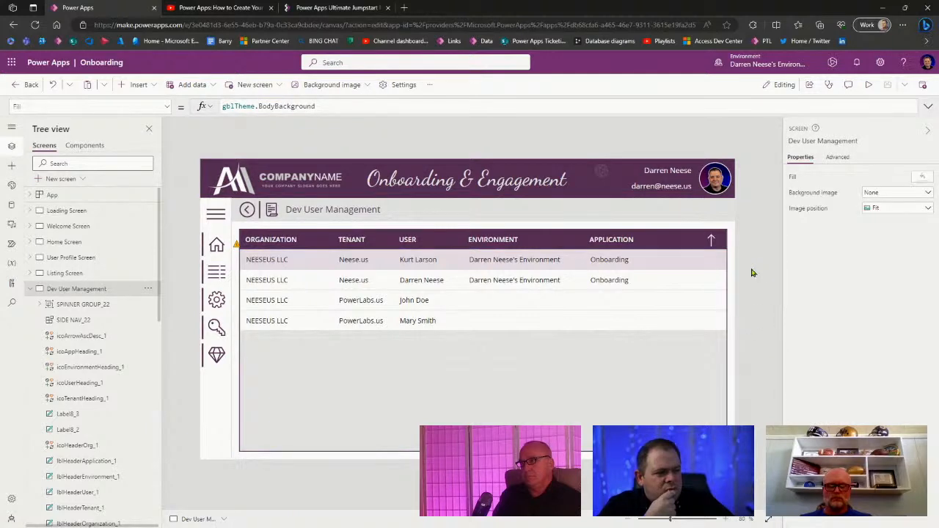
Step: Preview Dev User Management and test sorting by the Organization, Tenant, User, Environment and Application headings
{"action": "left_click", "coordinate": [870, 85]}
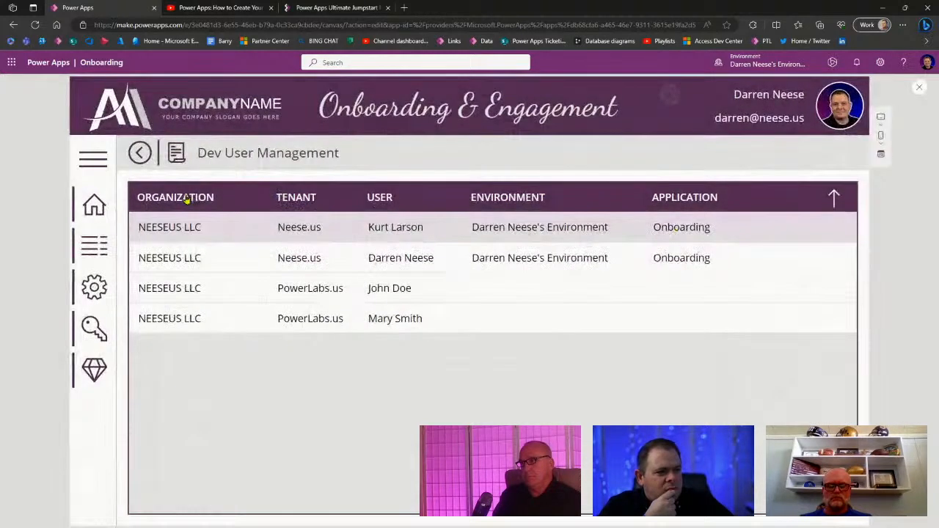
{"action": "left_click", "coordinate": [320, 197]}
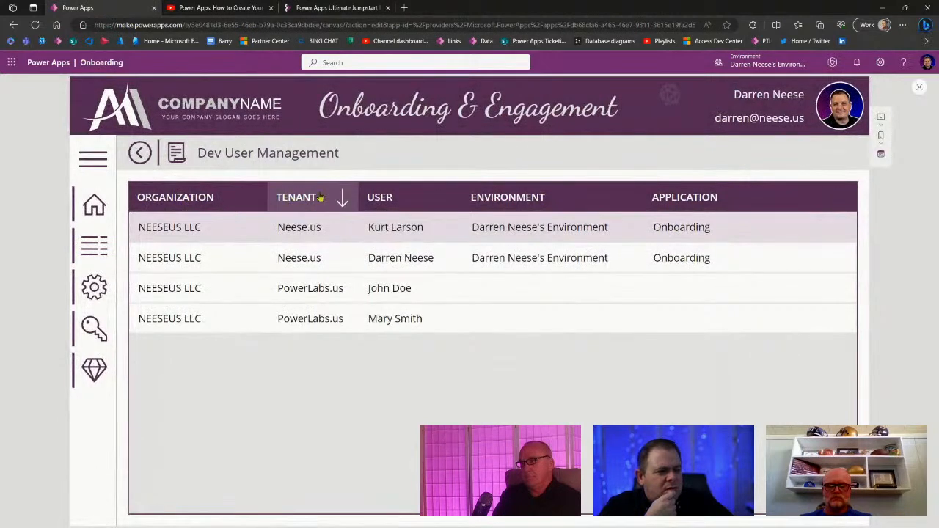
{"action": "left_click", "coordinate": [298, 203]}
{"action": "left_click", "coordinate": [298, 202]}
{"action": "left_click", "coordinate": [210, 199]}
{"action": "left_click", "coordinate": [210, 203]}
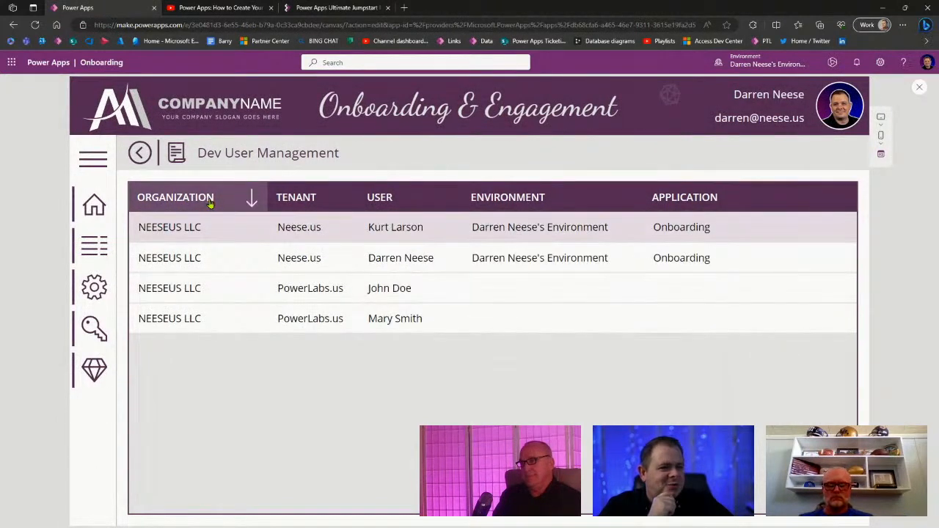
{"action": "left_click", "coordinate": [392, 204]}
{"action": "left_click", "coordinate": [391, 202]}
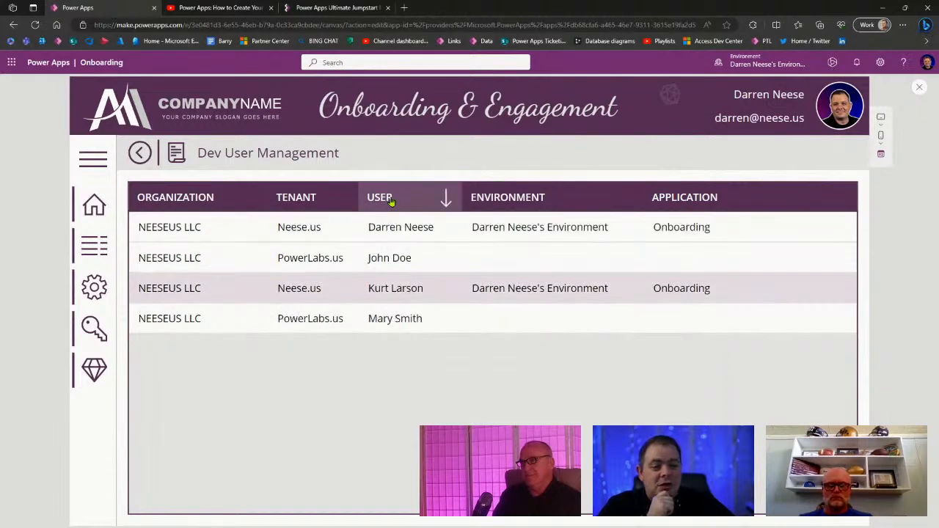
{"action": "left_click", "coordinate": [511, 196]}
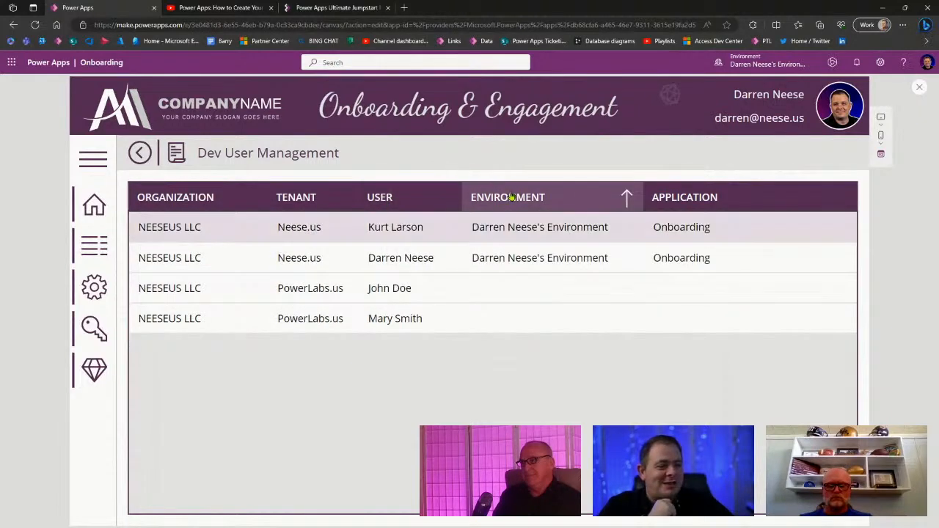
{"action": "left_click", "coordinate": [721, 199]}
{"action": "left_click", "coordinate": [383, 199]}
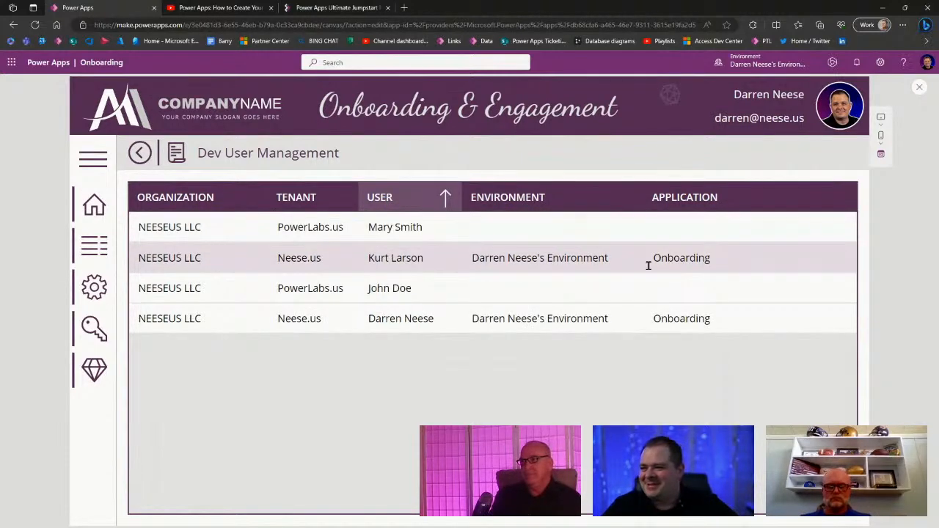
{"action": "left_click", "coordinate": [921, 87]}
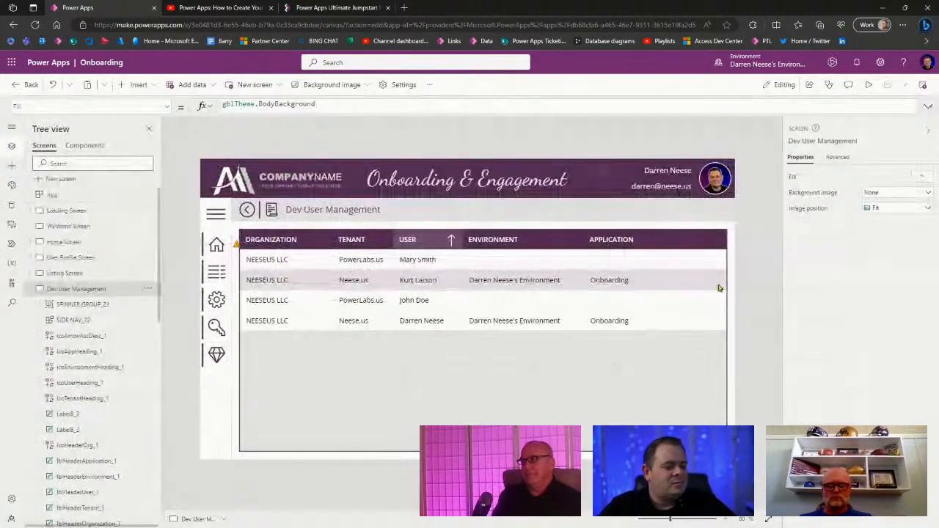
Step: Copy the dark purple button from the Copy Controls From Here screen to Dev User Management's title bar at X 1186, Y 110
{"action": "left_click", "coordinate": [29, 290]}
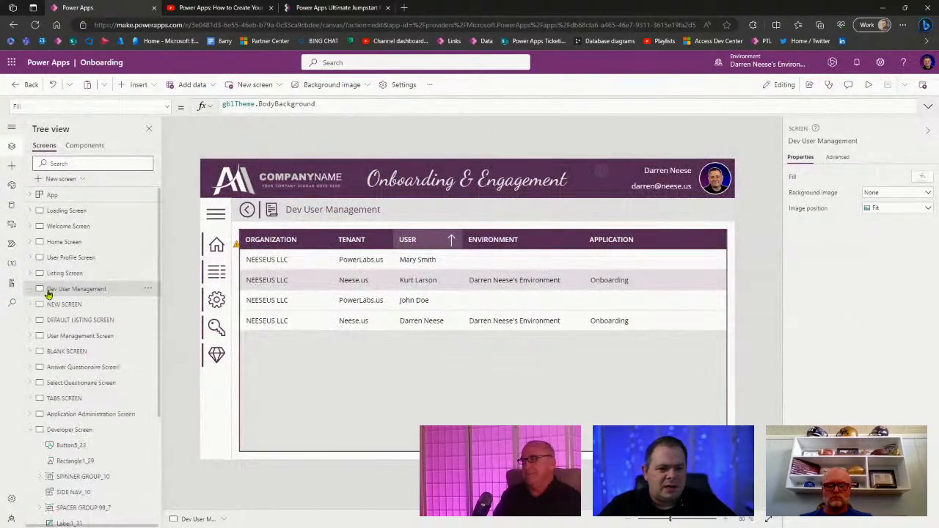
{"action": "left_click", "coordinate": [30, 434]}
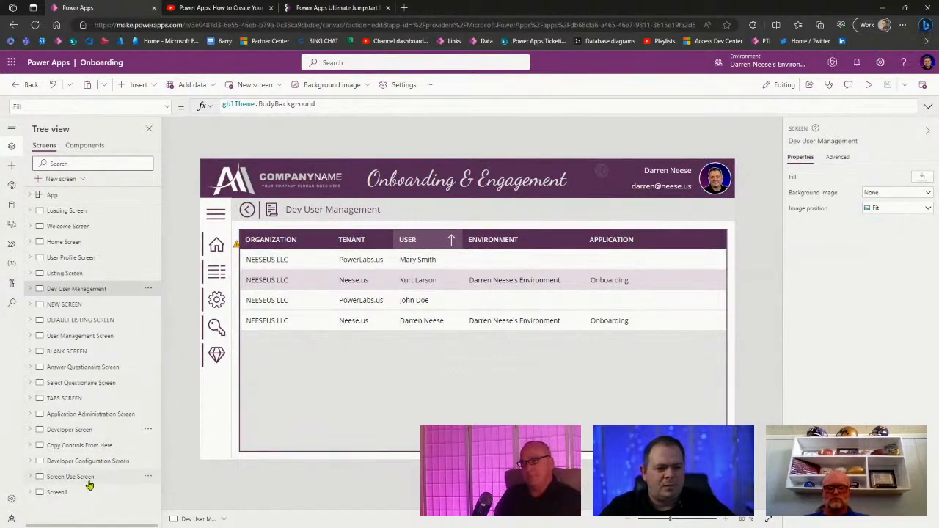
{"action": "left_click", "coordinate": [108, 451]}
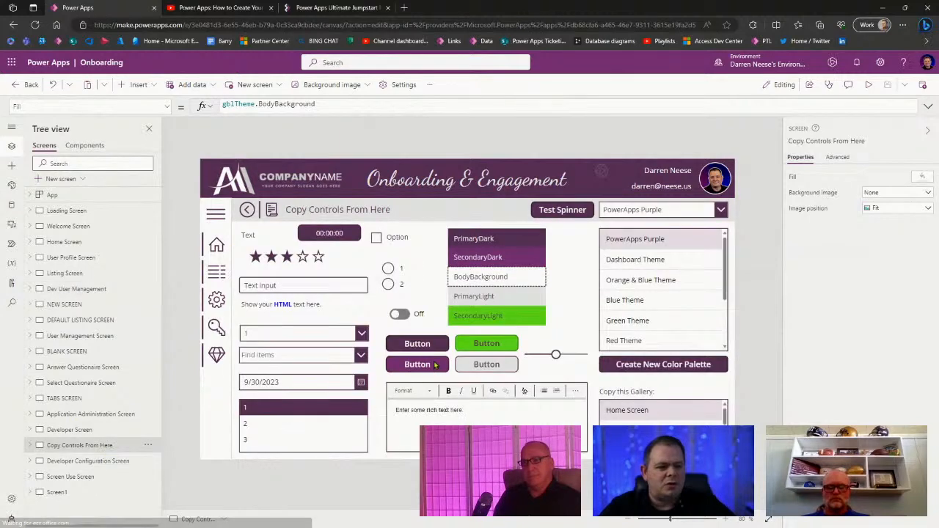
{"action": "left_click", "coordinate": [433, 343]}
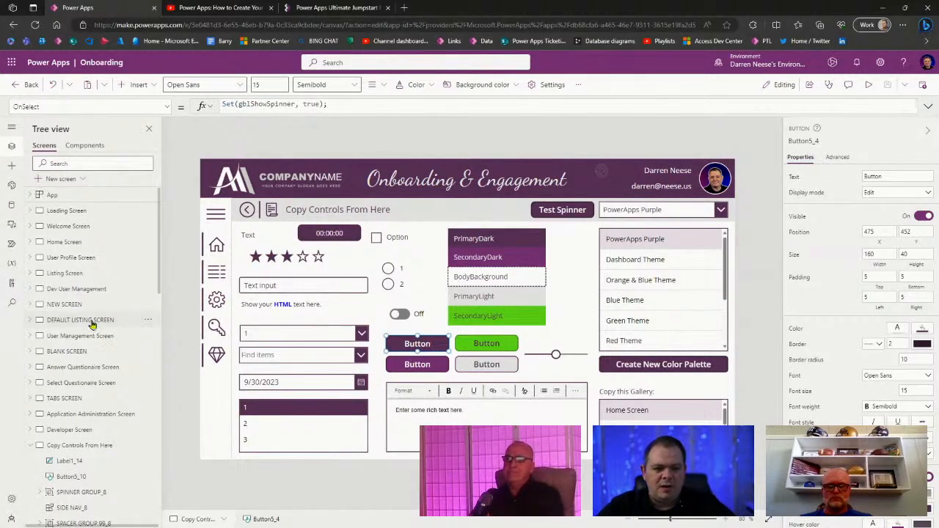
{"action": "left_click", "coordinate": [102, 289]}
{"action": "key", "text": "ctrl+v"}
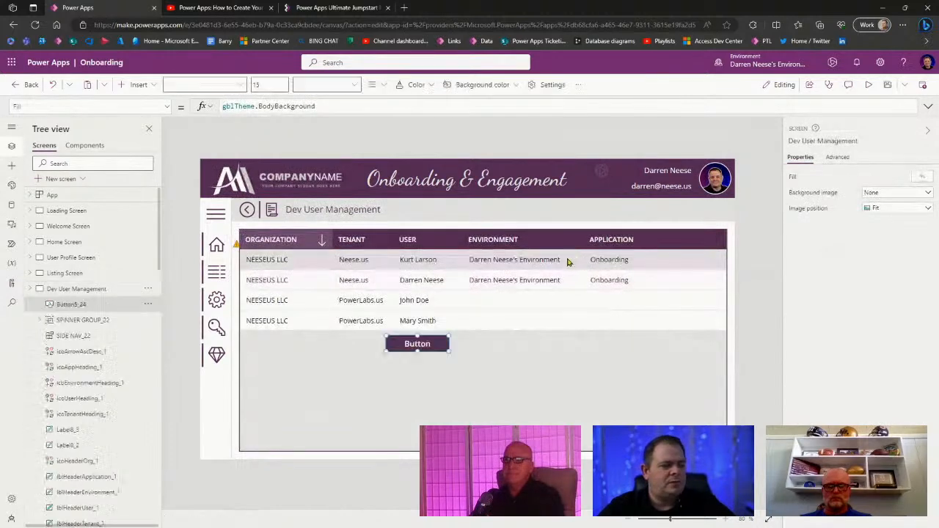
{"action": "left_click_drag", "start_coordinate": [421, 338], "coordinate": [693, 207]}
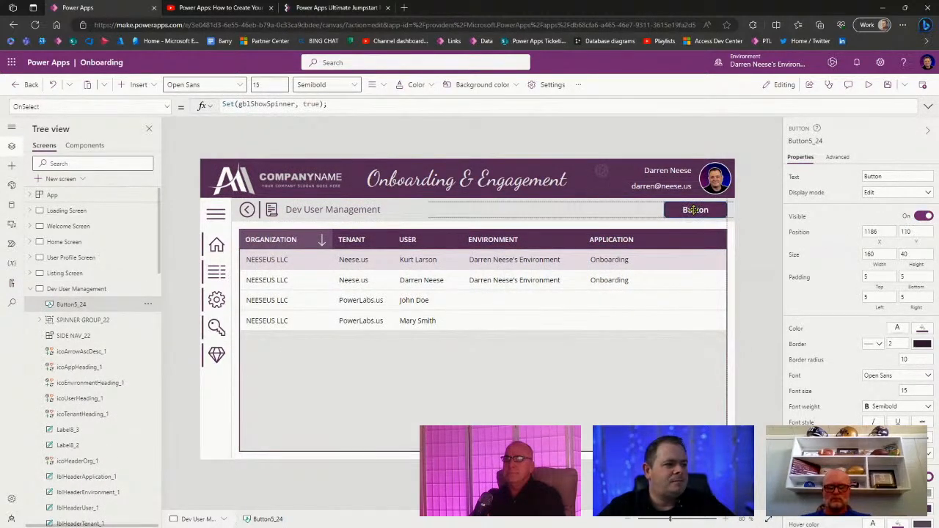
Step: Set the new title bar button's text to Add New User and deselect the button
{"action": "left_click", "coordinate": [894, 177]}
{"action": "type", "text": "Add New User"}
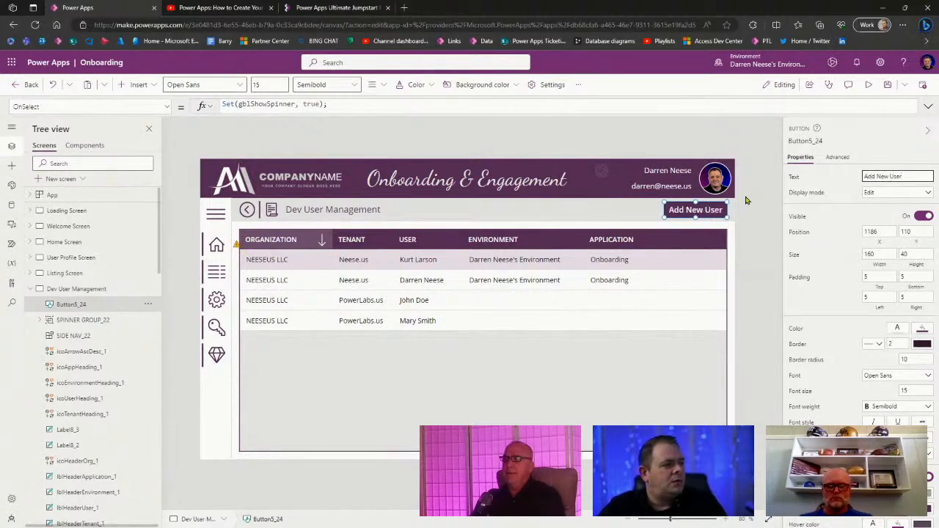
{"action": "left_click", "coordinate": [756, 177]}
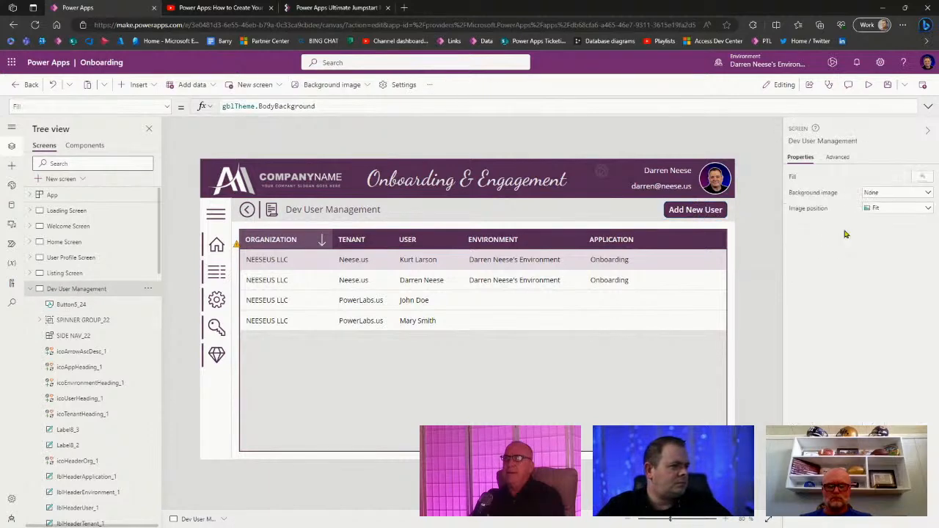
Step: Collapse the expanded screens in the tree and open the NEW SCREEN template screen
{"action": "left_click", "coordinate": [30, 289]}
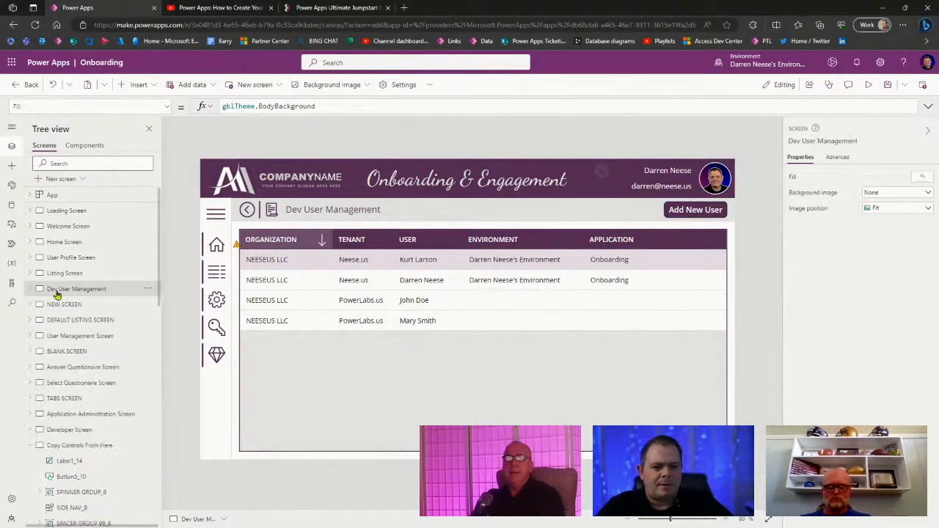
{"action": "left_click", "coordinate": [31, 446]}
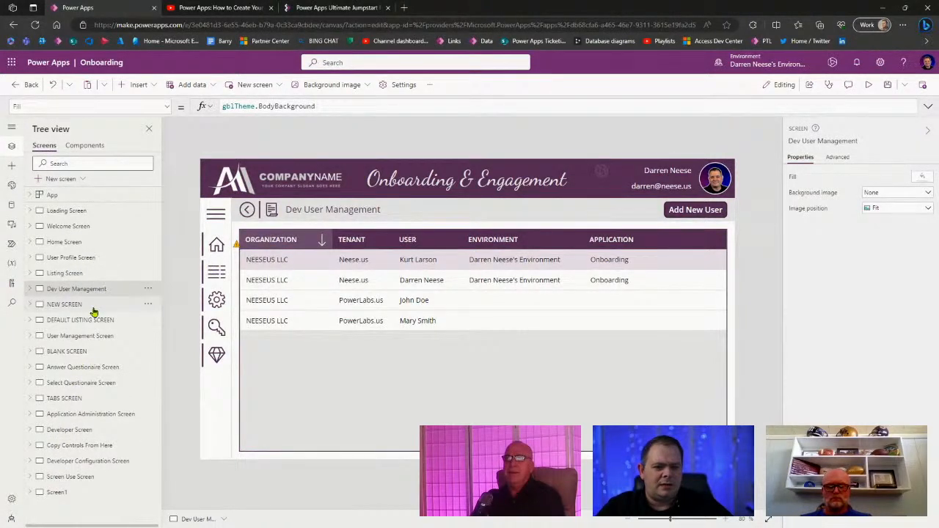
{"action": "left_click", "coordinate": [64, 304]}
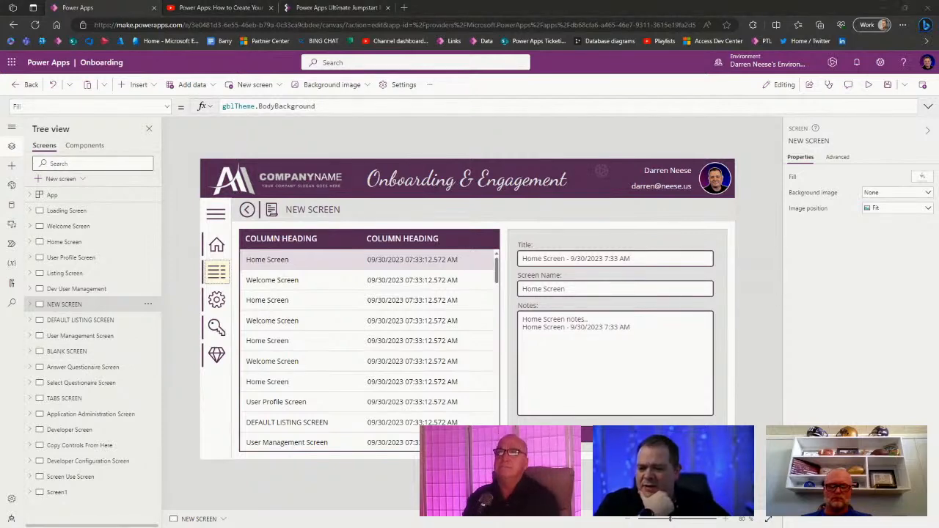
Step: Switch to SQL Server Management Studio, review the Users table's columns in MainDiagram, and return to Power Apps
{"action": "key", "text": "alt+Tab"}
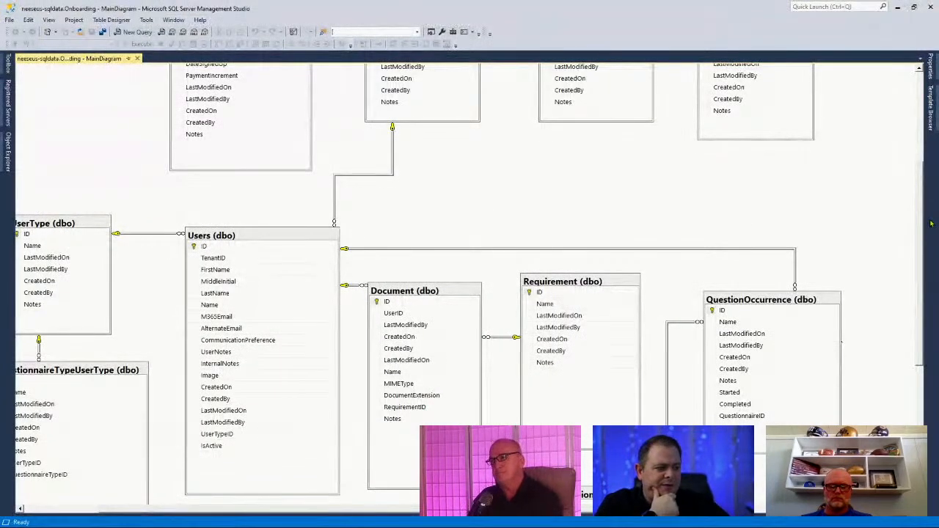
{"action": "left_click_drag", "start_coordinate": [920, 235], "coordinate": [923, 283]}
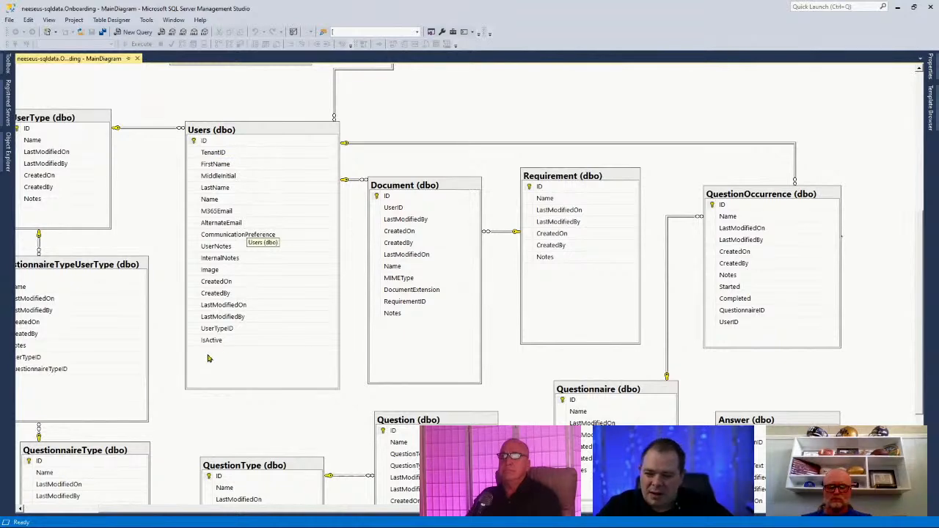
{"action": "left_click", "coordinate": [898, 6]}
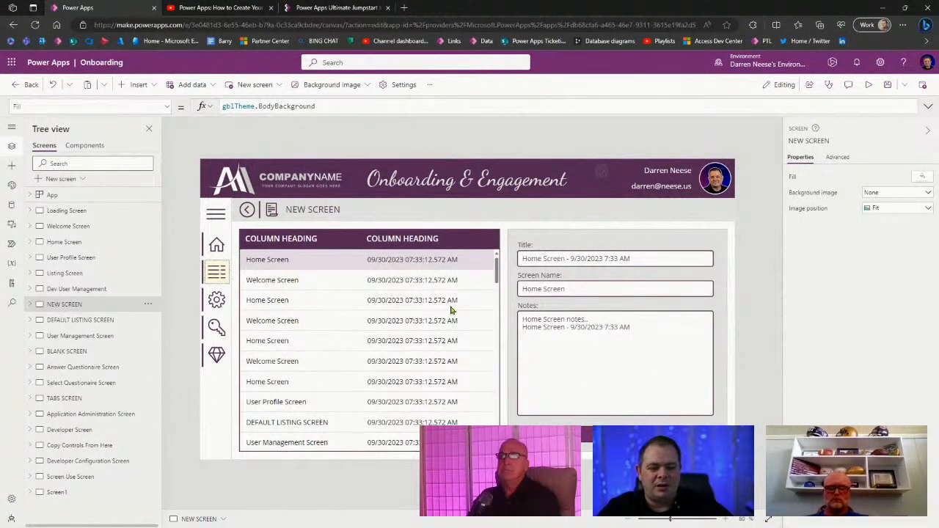
Step: Duplicate NEW SCREEN and rename the copy as Dev User Edit Screen
{"action": "left_click", "coordinate": [148, 307]}
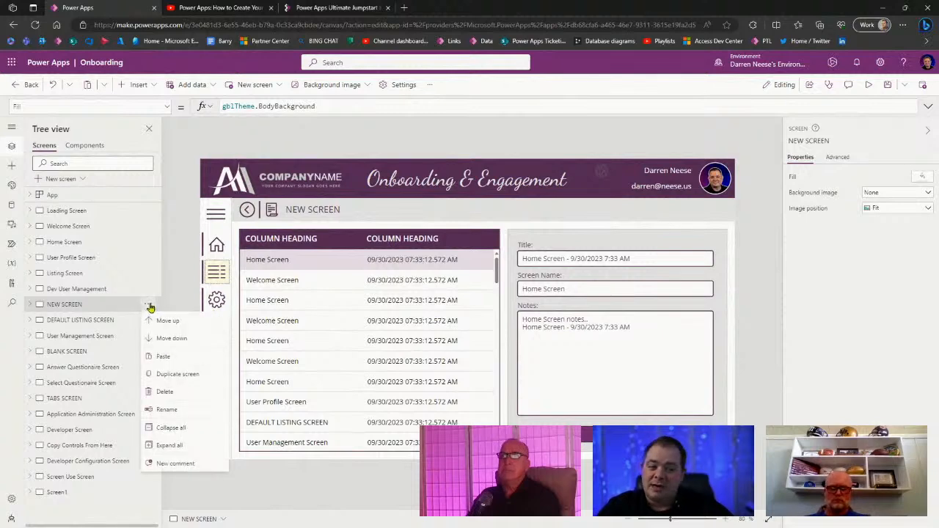
{"action": "left_click", "coordinate": [191, 377]}
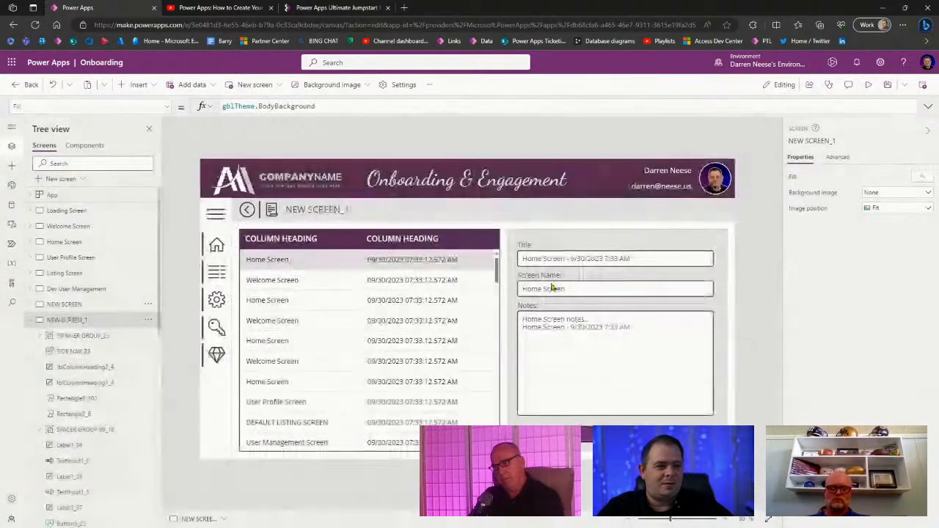
{"action": "left_click", "coordinate": [810, 141]}
{"action": "type", "text": "Dev User Edit S"}
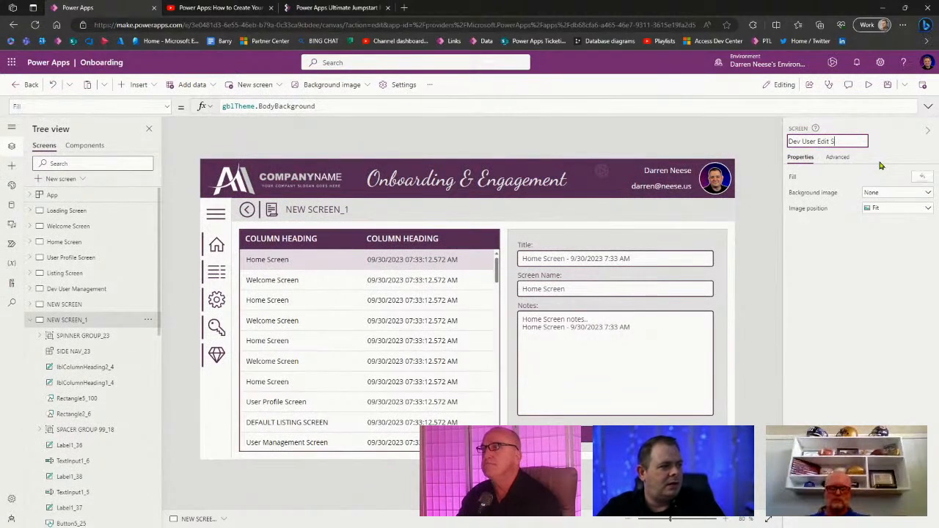
{"action": "type", "text": "creen"}
{"action": "key", "text": "Return"}
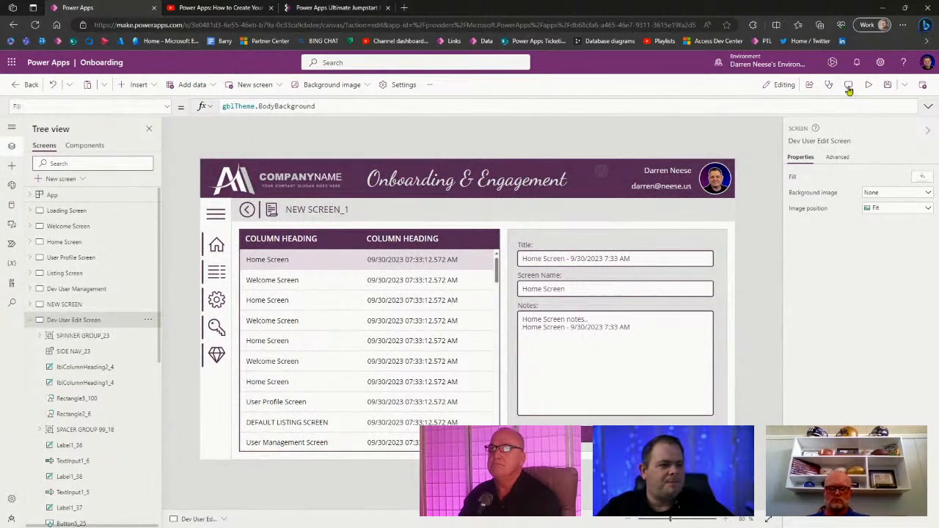
Step: Copy the name of Dev User Edit Screen and move Dev User Management below NEW SCREEN in the screen order
{"action": "left_click", "coordinate": [834, 139]}
{"action": "key", "text": "ctrl+c"}
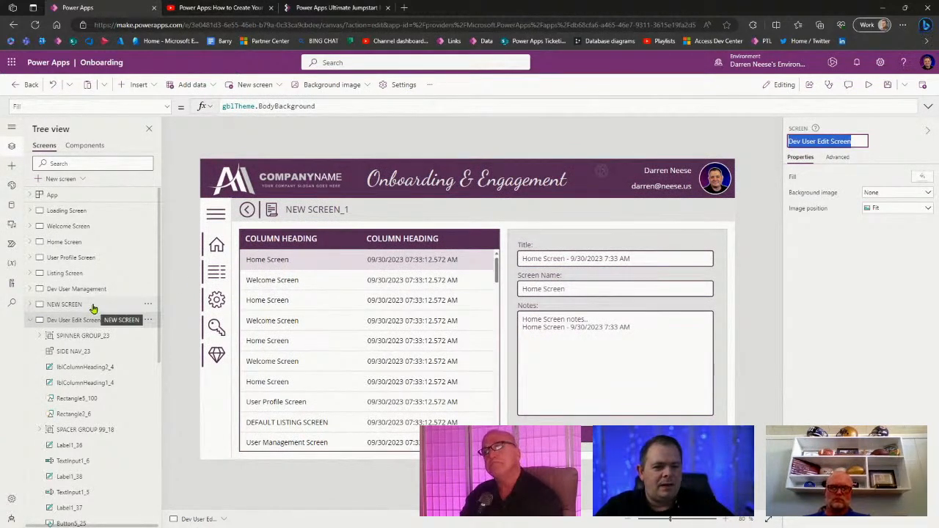
{"action": "left_click", "coordinate": [148, 293]}
{"action": "left_click", "coordinate": [180, 322]}
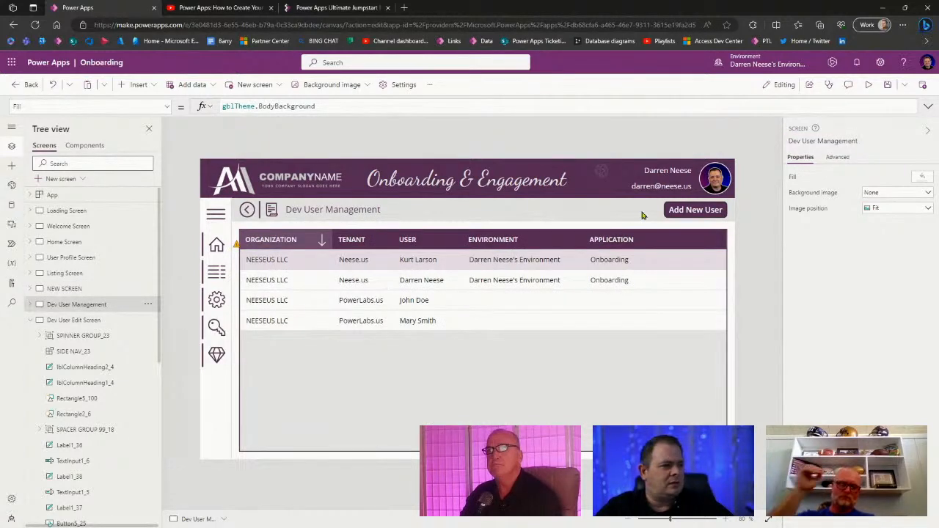
Step: Replace the Add New User button's OnSelect formula with Navigate('Dev User Edit Screen', ScreenTransition.Cover);
{"action": "left_click", "coordinate": [701, 209]}
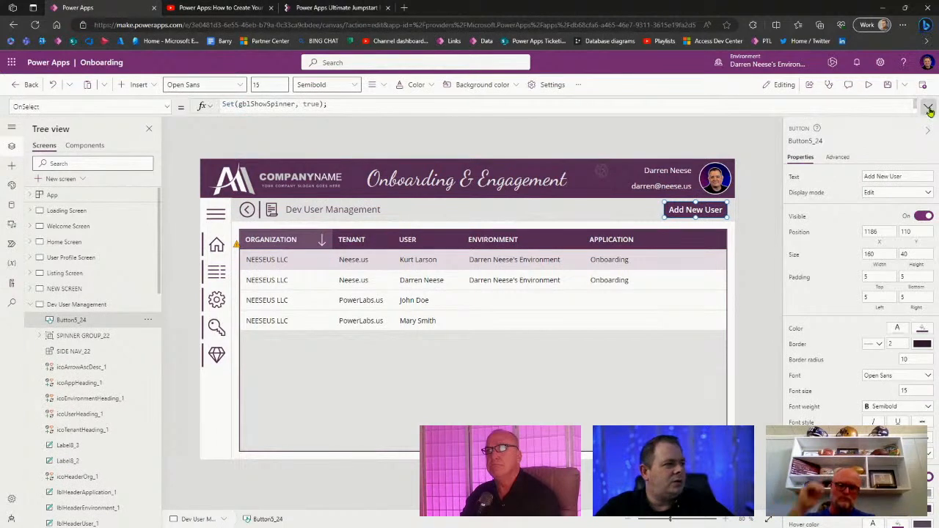
{"action": "left_click", "coordinate": [363, 110]}
{"action": "key", "text": "ctrl+a"}
{"action": "type", "text": "Na"}
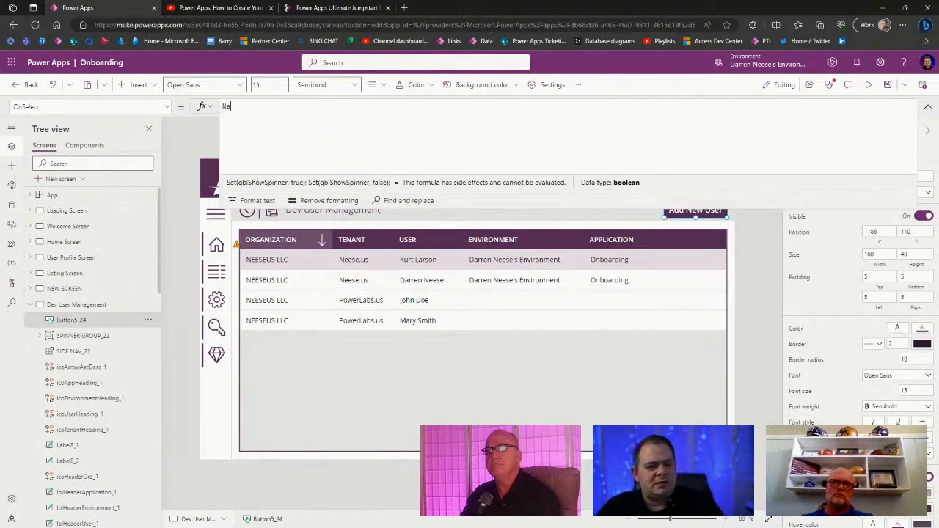
{"action": "type", "text": "vigate('"}
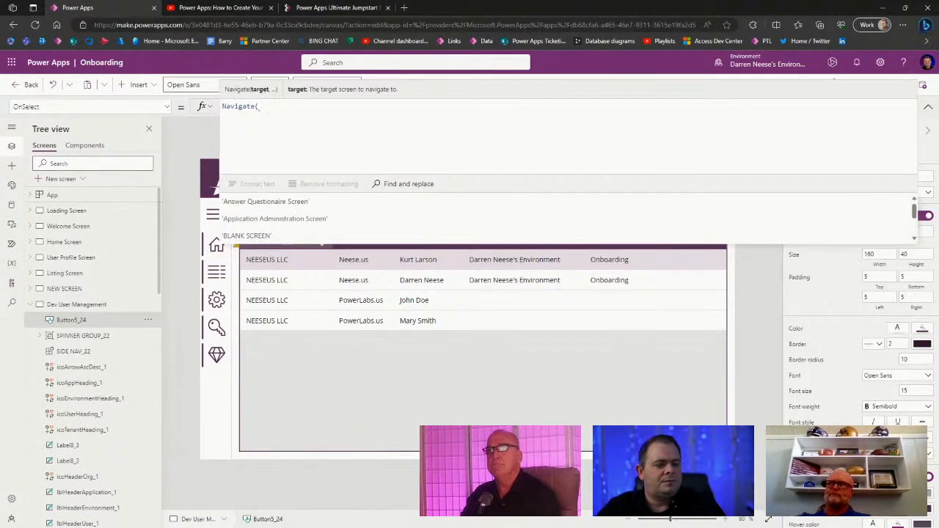
{"action": "key", "text": "ctrl+v"}
{"action": "type", "text": "'"}
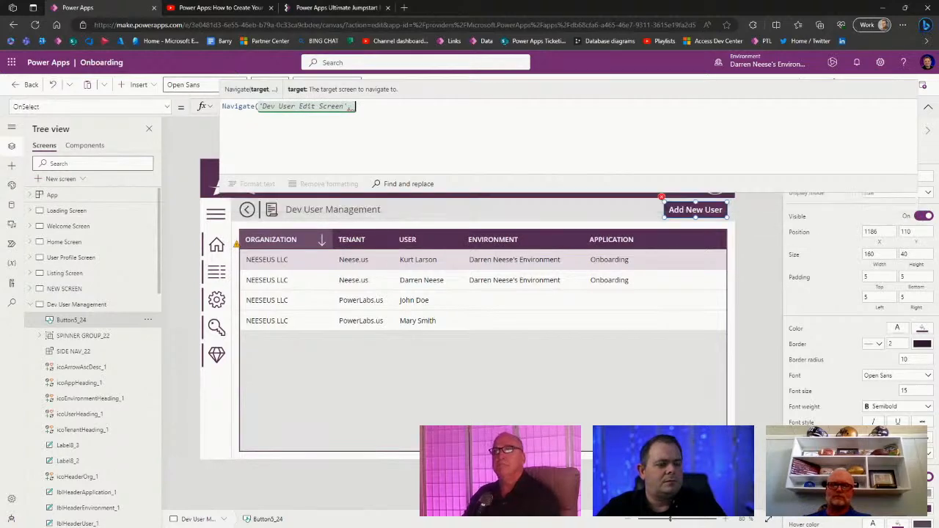
{"action": "type", "text": ", Scr"}
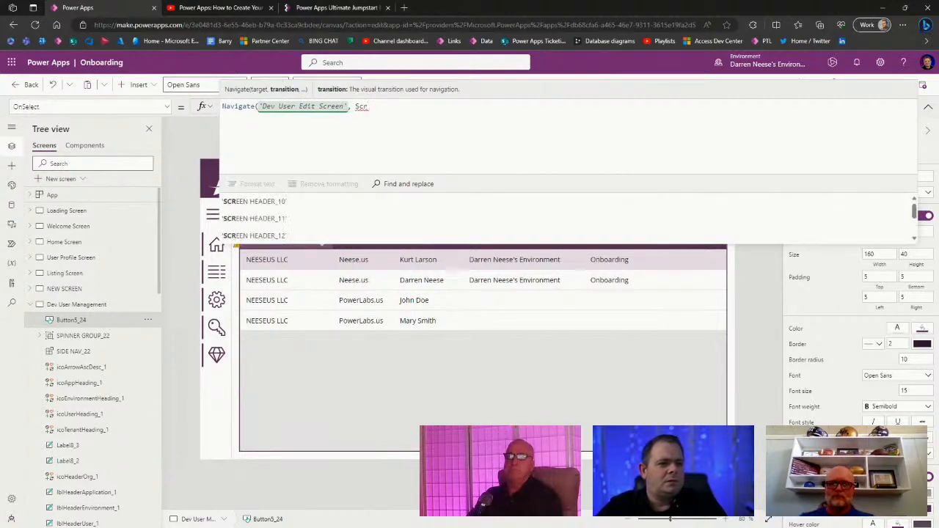
{"action": "type", "text": "eenTra"}
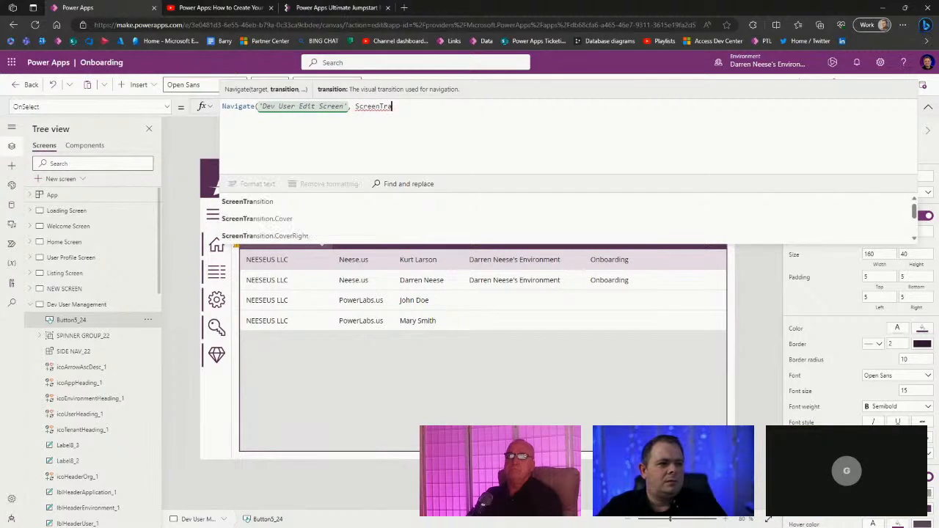
{"action": "type", "text": "nsition.Cover"}
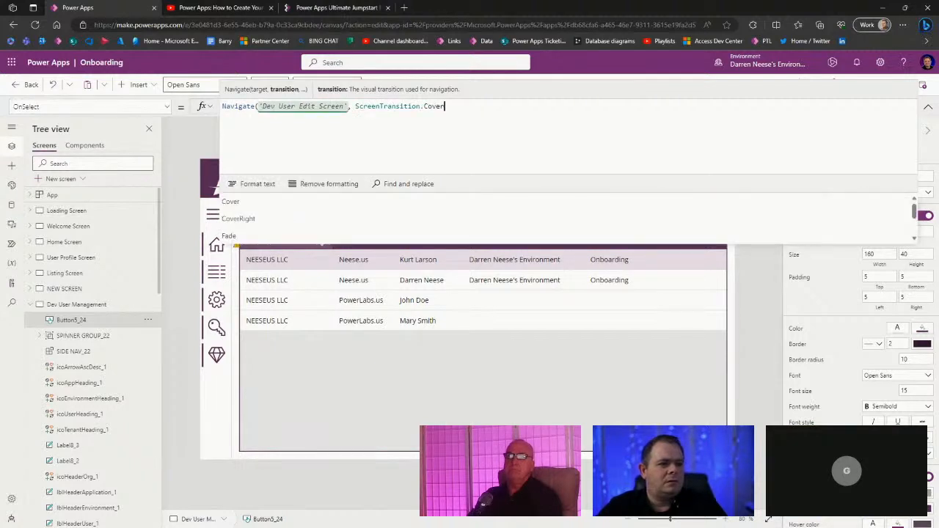
{"action": "type", "text": ");"}
Step: Add the context record {locNewRecord: true} to the Navigate call and run the Add New User button to open the edit screen
{"action": "type", "text": ", {"}
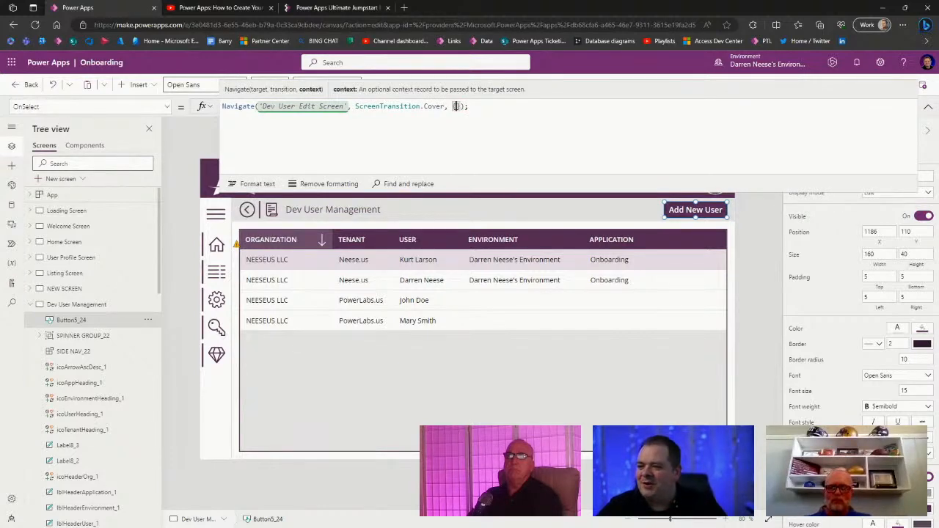
{"action": "type", "text": "loc"}
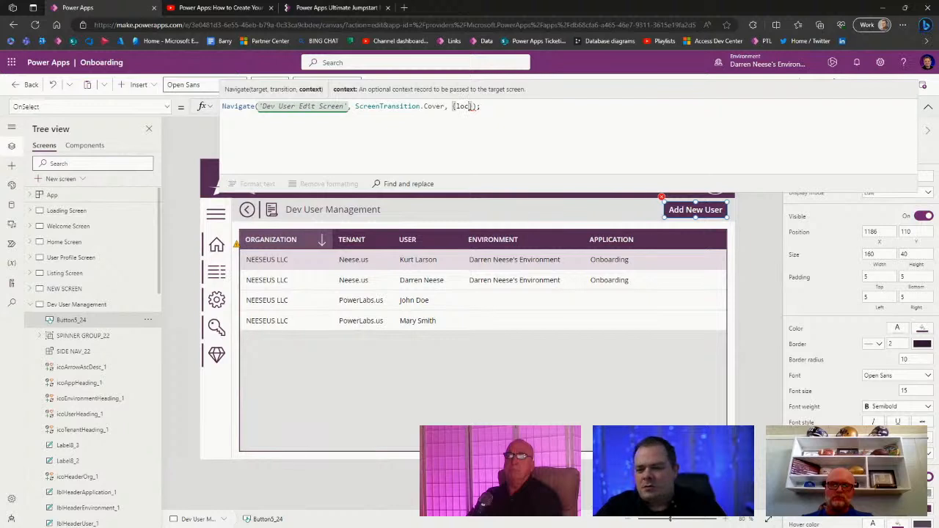
{"action": "type", "text": "NewRe"}
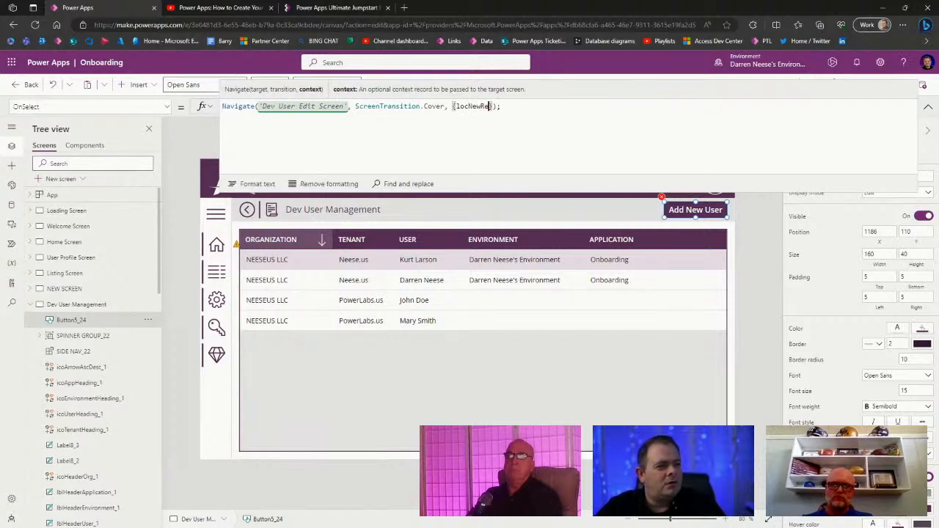
{"action": "type", "text": "cord: "}
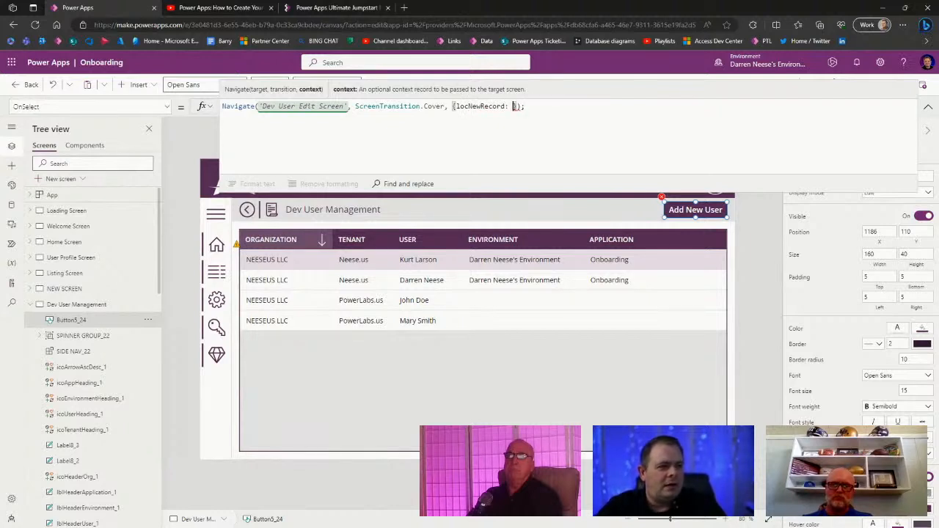
{"action": "type", "text": "true"}
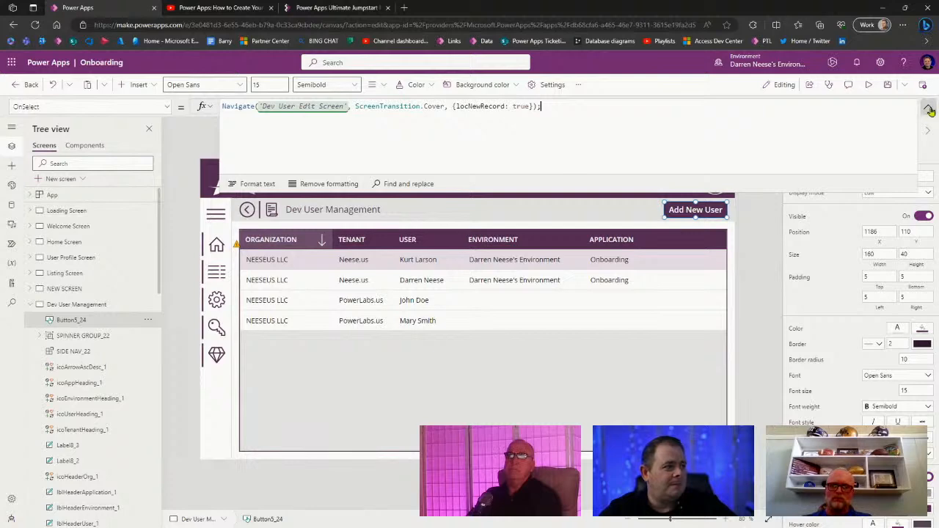
{"action": "left_click", "coordinate": [929, 106]}
{"action": "left_click", "coordinate": [706, 211], "text": "alt"}
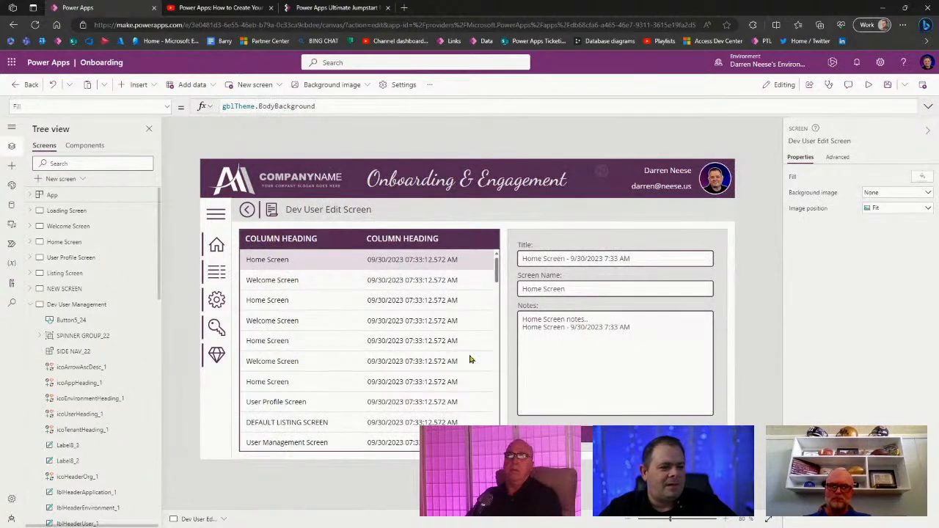
Step: Delete the gallery, both column headings and their header rectangle from Dev User Edit Screen, and collapse Dev User Management in the tree
{"action": "left_click", "coordinate": [347, 359]}
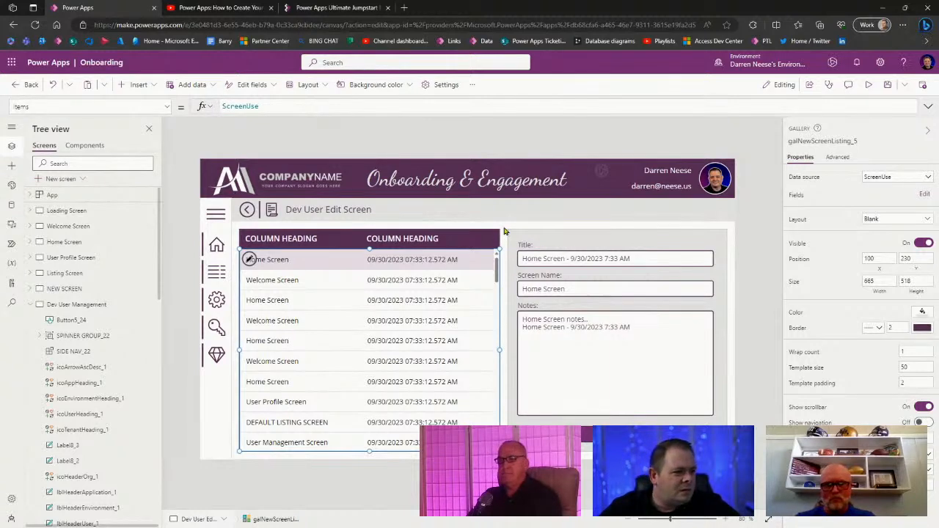
{"action": "left_click_drag", "start_coordinate": [496, 236], "coordinate": [232, 443]}
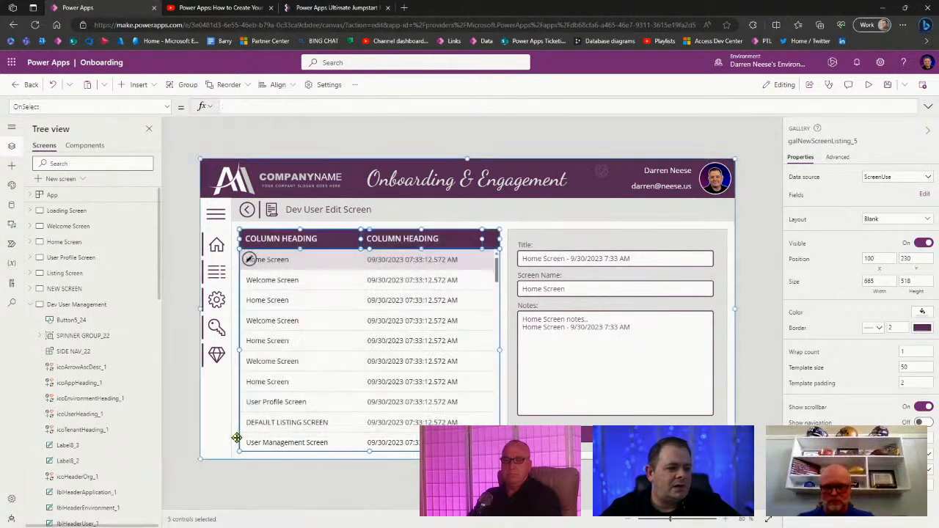
{"action": "scroll", "coordinate": [98, 351], "scroll_direction": "down", "scroll_amount": 10}
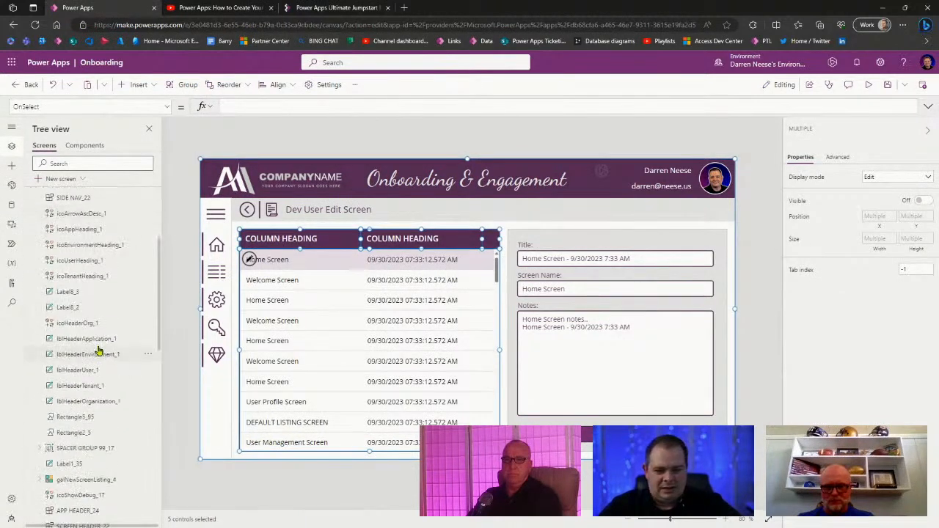
{"action": "scroll", "coordinate": [124, 396], "scroll_direction": "down", "scroll_amount": 3}
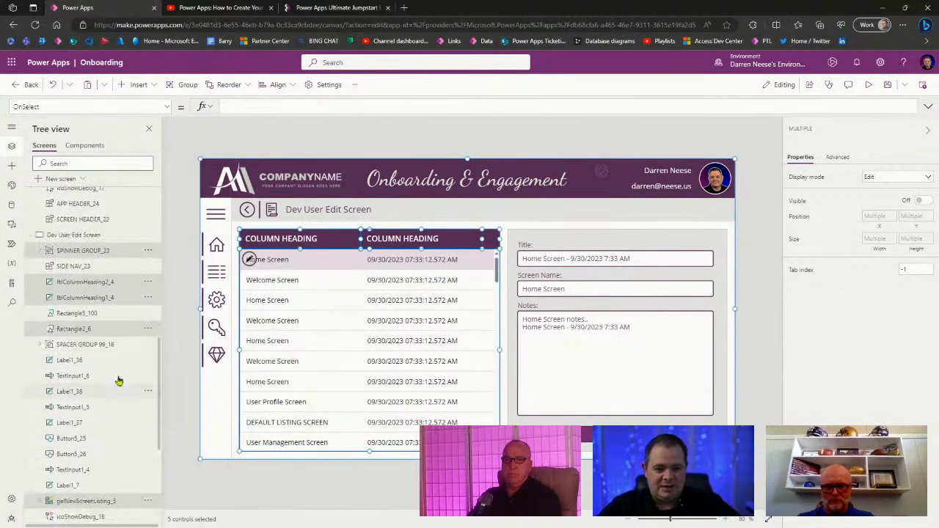
{"action": "left_click", "coordinate": [114, 256], "text": "ctrl"}
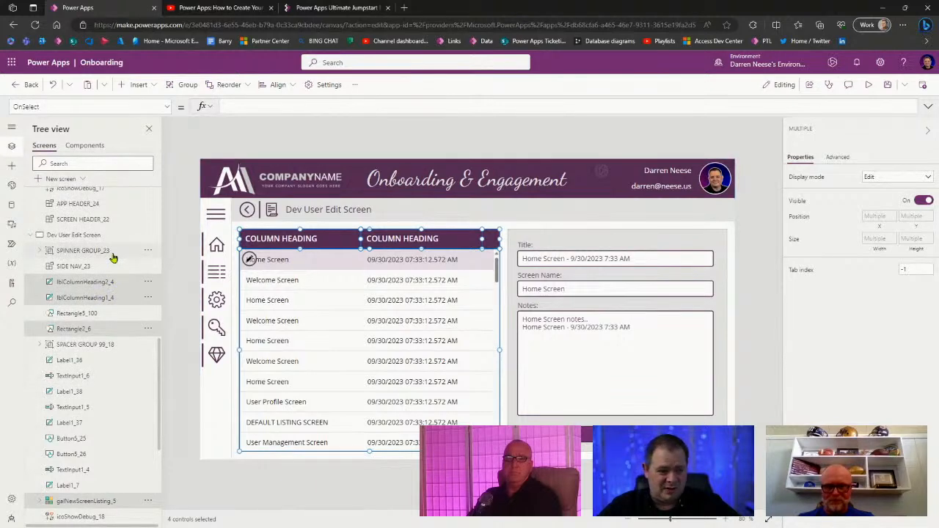
{"action": "scroll", "coordinate": [103, 366], "scroll_direction": "down", "scroll_amount": 5}
{"action": "scroll", "coordinate": [151, 345], "scroll_direction": "up", "scroll_amount": 5}
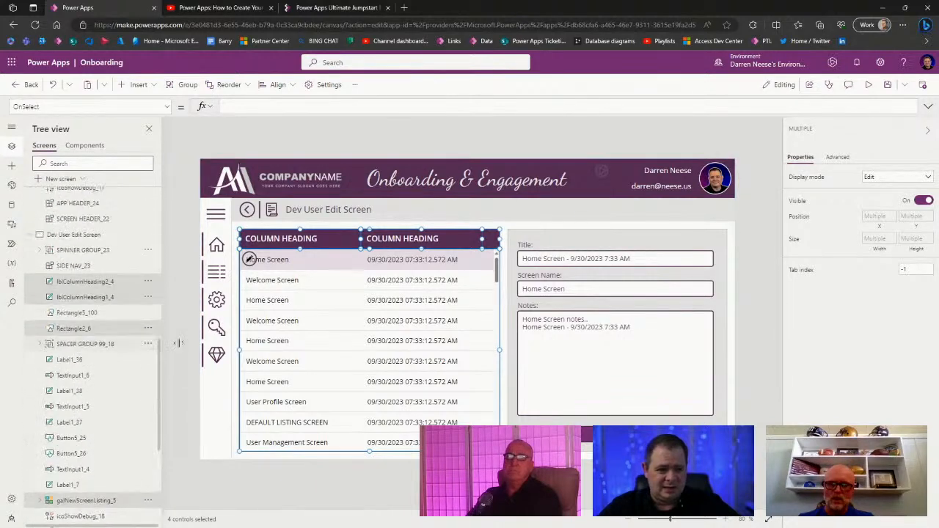
{"action": "key", "text": "Delete"}
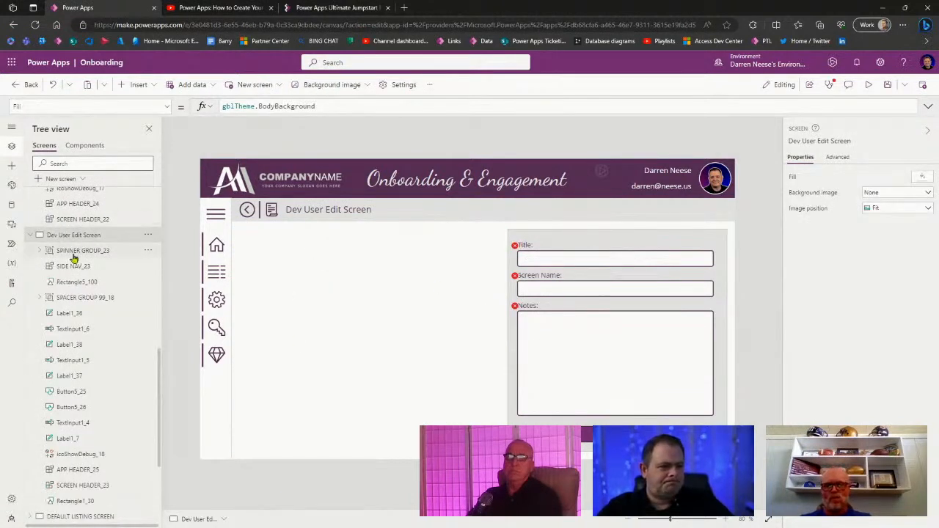
{"action": "scroll", "coordinate": [73, 308], "scroll_direction": "up", "scroll_amount": 10}
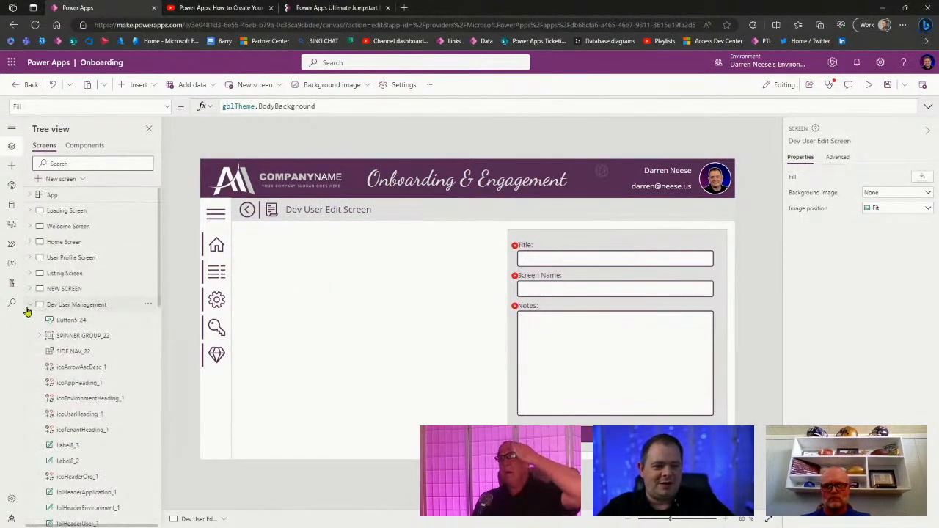
{"action": "left_click", "coordinate": [30, 306]}
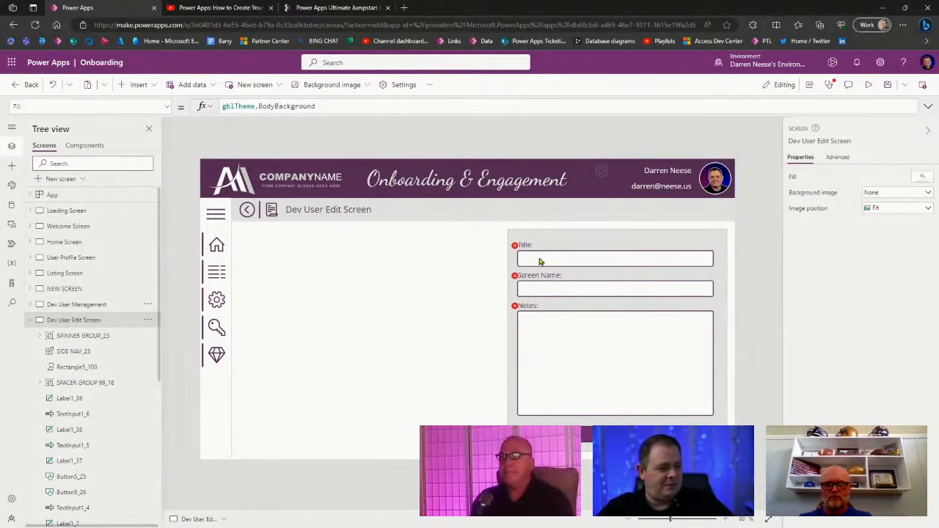
Step: Clear the Default formula of the Title text input on Dev User Edit Screen
{"action": "left_click", "coordinate": [517, 245]}
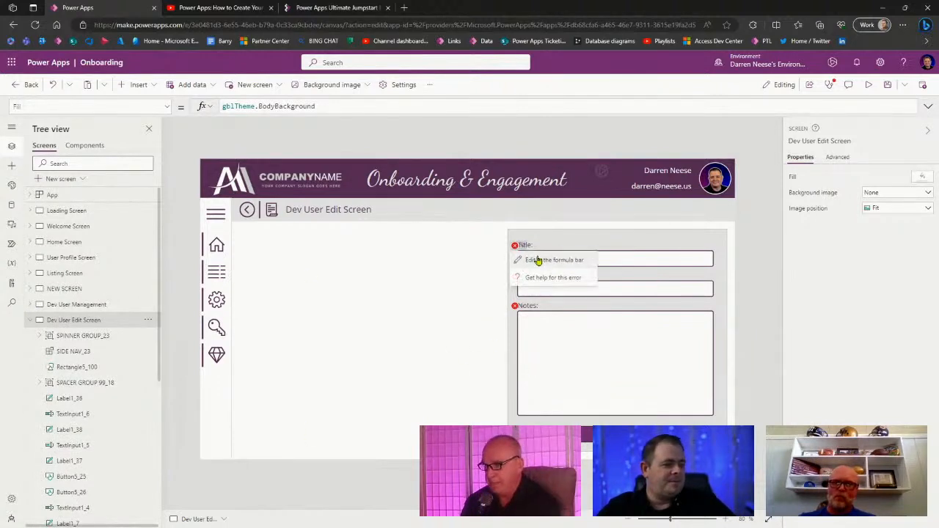
{"action": "left_click", "coordinate": [537, 261]}
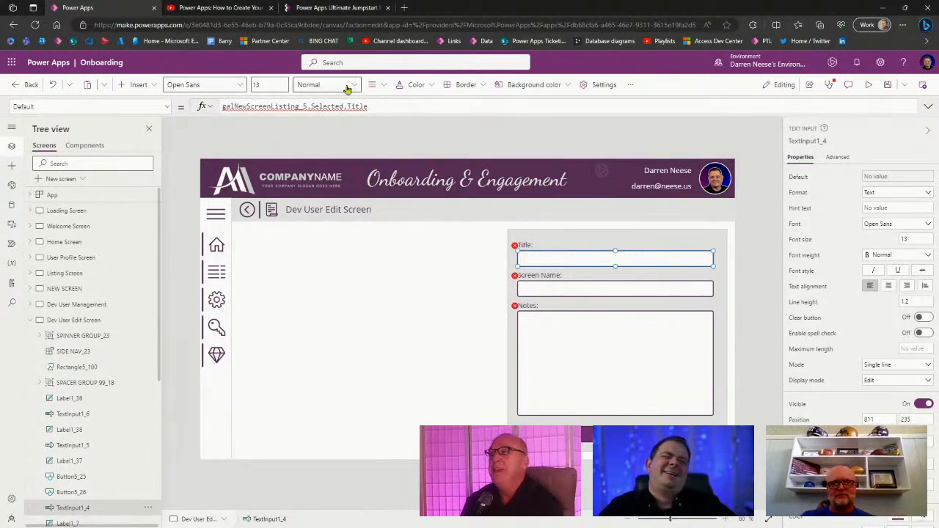
{"action": "left_click", "coordinate": [385, 109]}
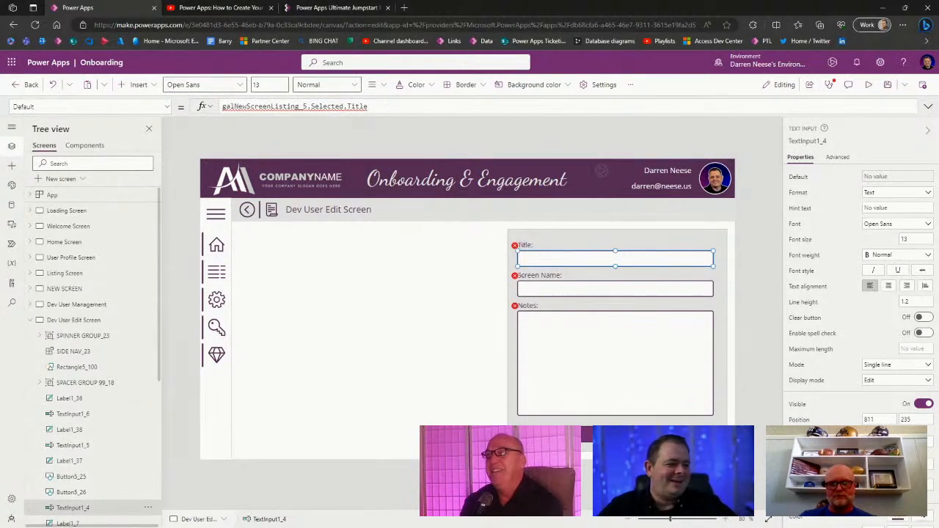
{"action": "left_click_drag", "start_coordinate": [380, 103], "coordinate": [207, 115]}
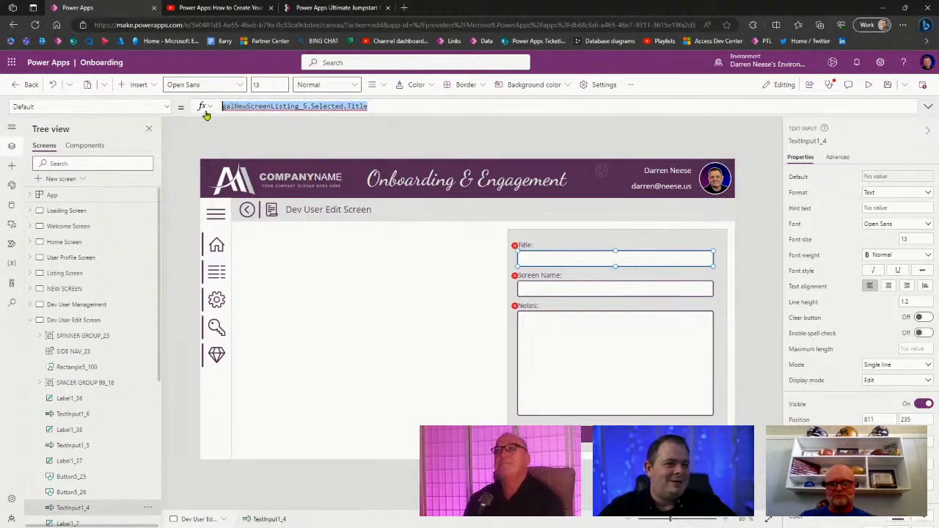
{"action": "key", "text": "ctrl+x"}
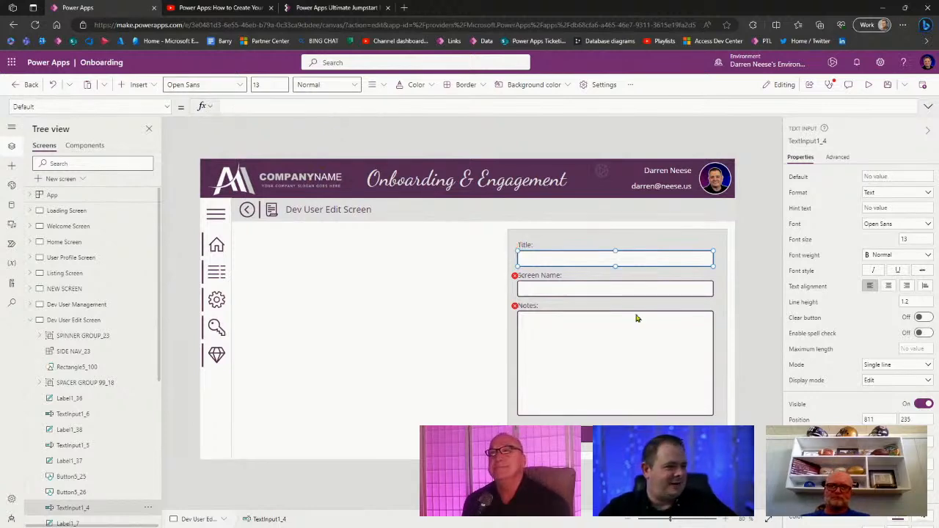
Step: Clear the Default formulas of the Screen Name and Notes text inputs and deselect them
{"action": "left_click", "coordinate": [587, 284]}
{"action": "left_click_drag", "start_coordinate": [394, 109], "coordinate": [140, 130]}
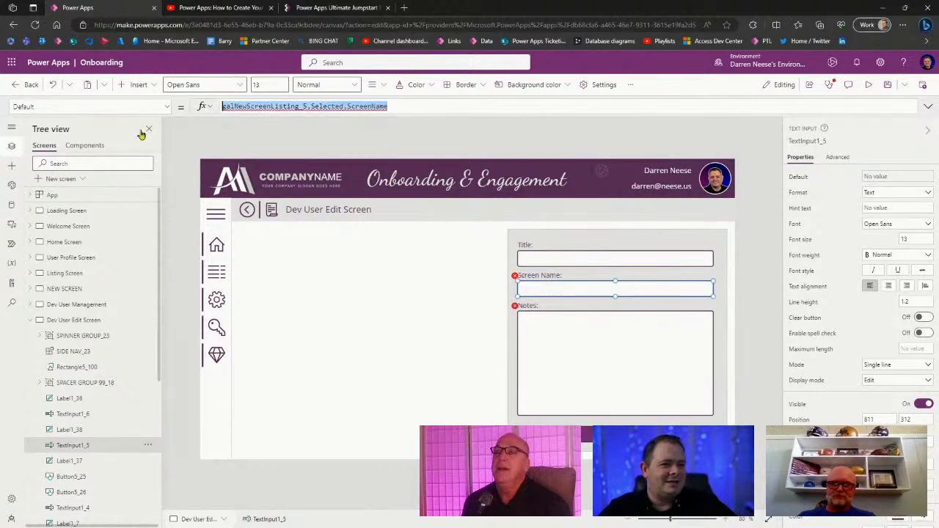
{"action": "key", "text": "ctrl+x"}
{"action": "left_click", "coordinate": [624, 349]}
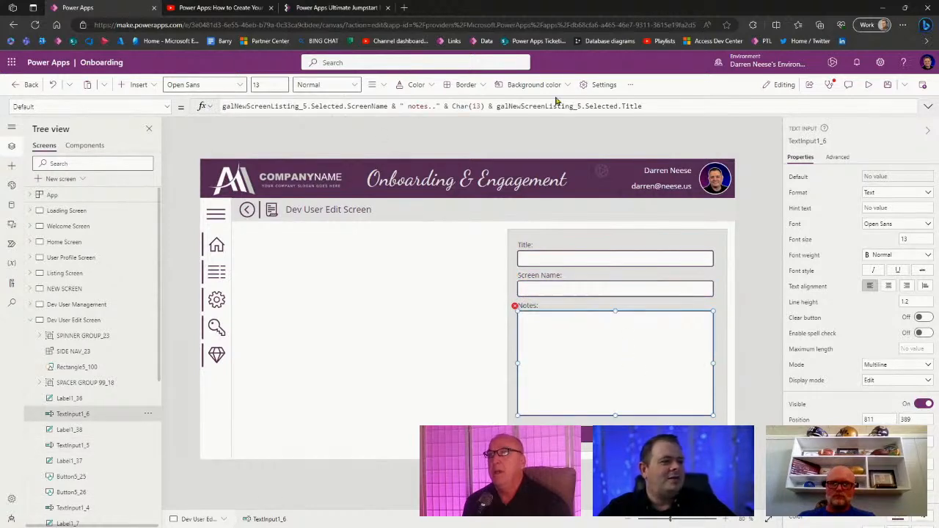
{"action": "left_click_drag", "start_coordinate": [659, 104], "coordinate": [187, 96]}
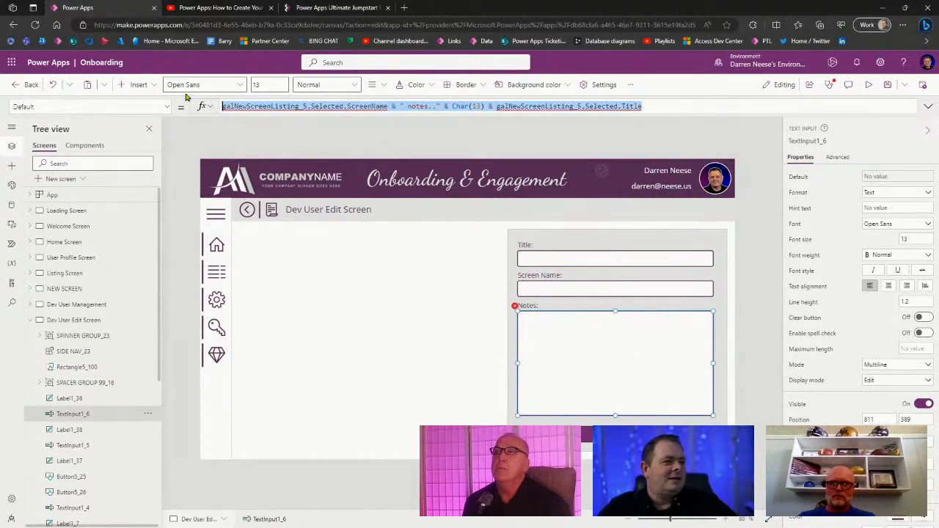
{"action": "key", "text": "ctrl+x"}
{"action": "left_click", "coordinate": [749, 323]}
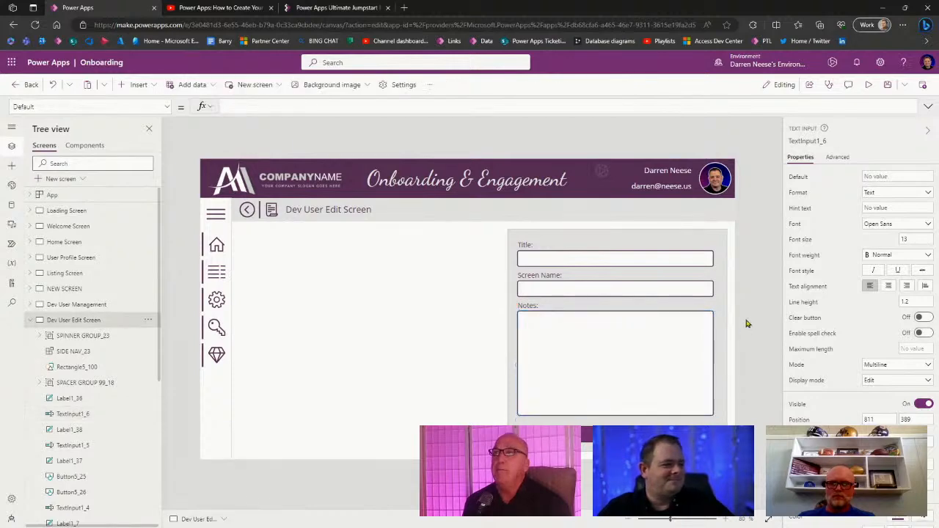
Step: Widen the grey background rectangle behind the form fields to the side navigation so it fills the body area, and deselect it
{"action": "left_click", "coordinate": [508, 417]}
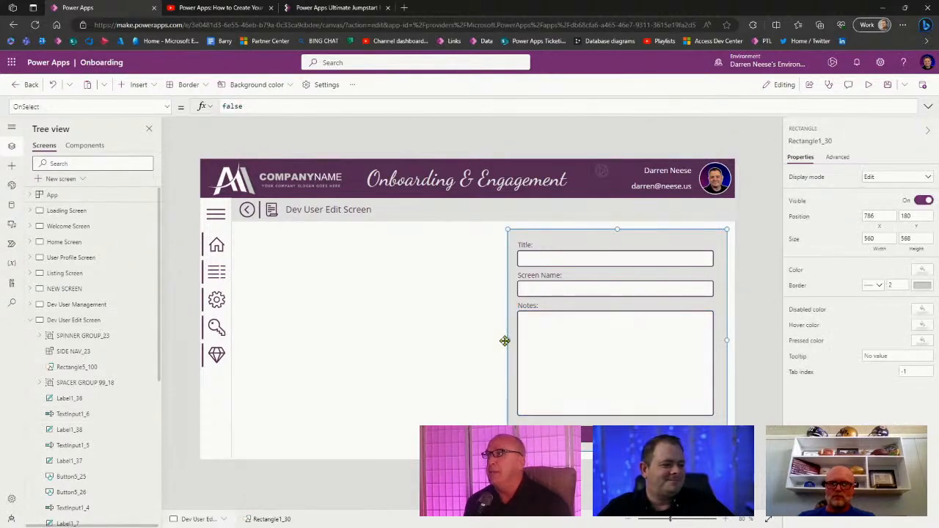
{"action": "left_click_drag", "start_coordinate": [506, 340], "coordinate": [240, 343]}
{"action": "left_click", "coordinate": [470, 482]}
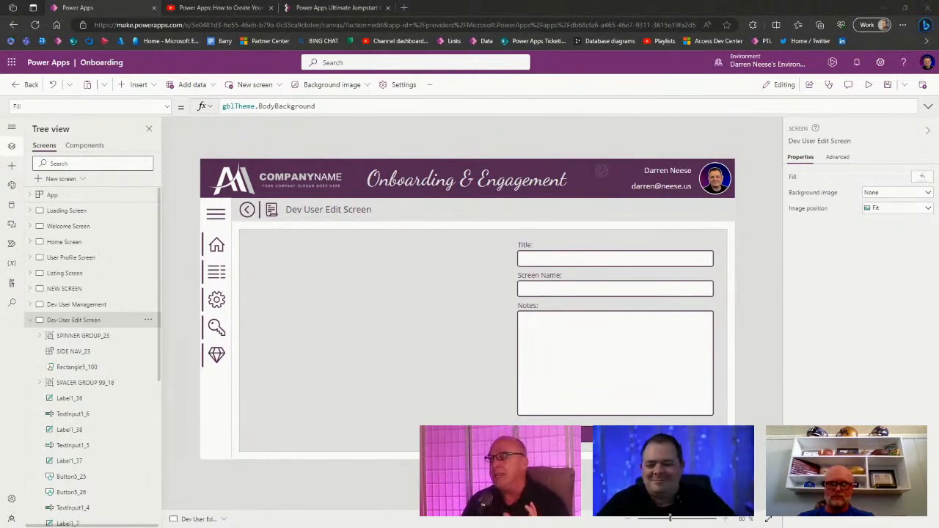
Step: Preview Dev User Management, expand and collapse the side navigation, and test Add New User to open the Dev User Edit Screen
{"action": "left_click", "coordinate": [102, 306]}
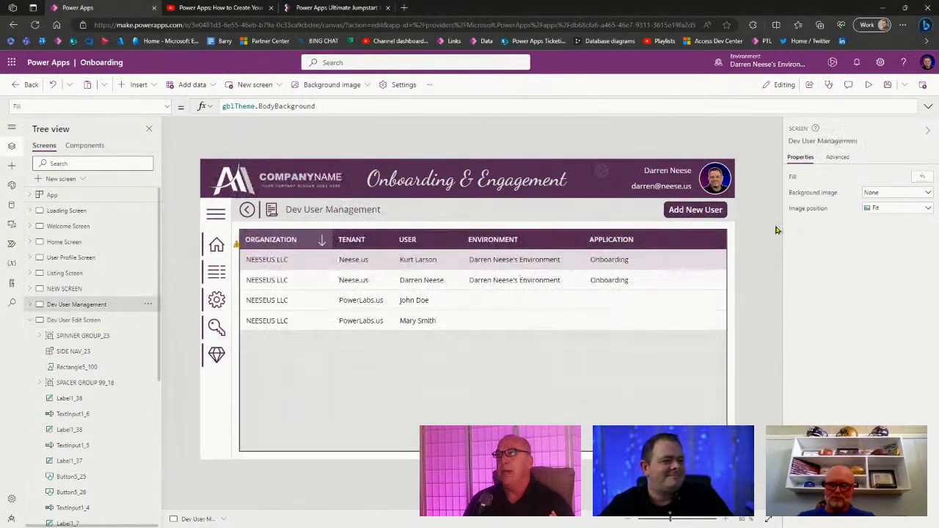
{"action": "left_click", "coordinate": [869, 86]}
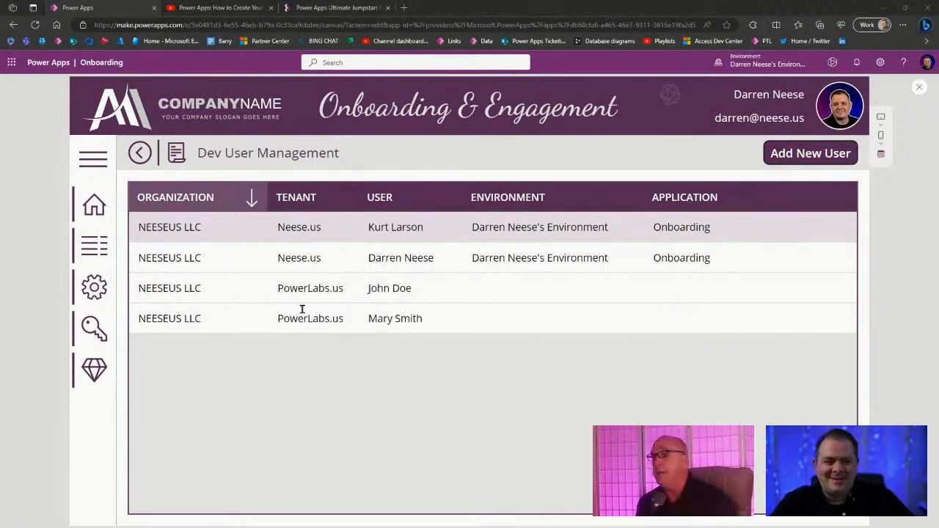
{"action": "left_click", "coordinate": [93, 160]}
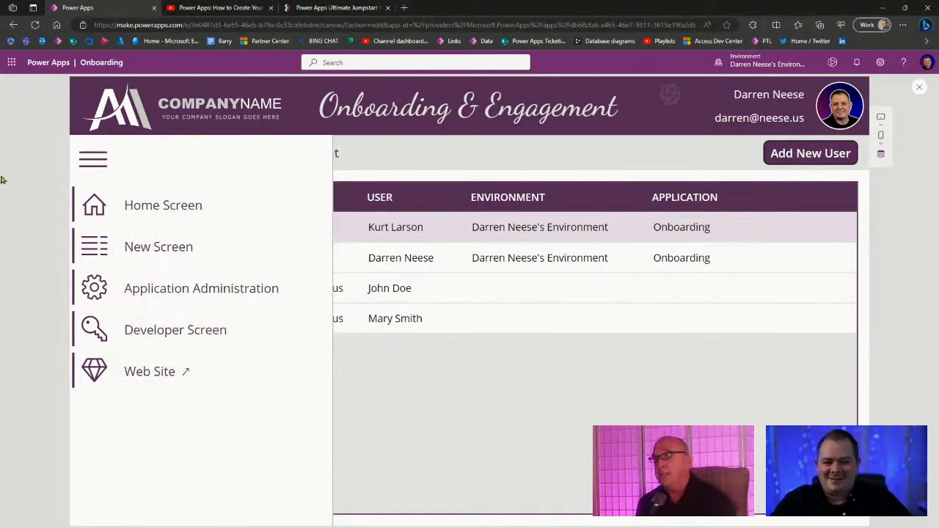
{"action": "left_click", "coordinate": [93, 160]}
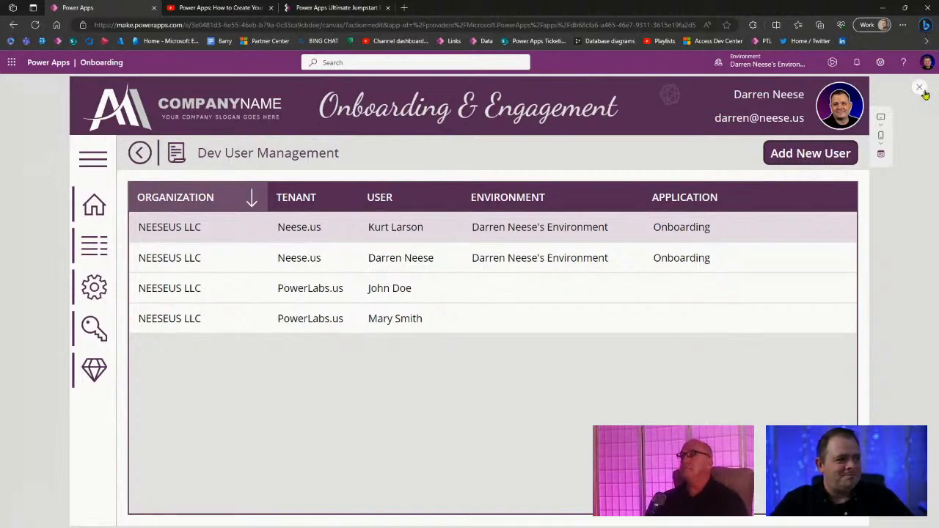
{"action": "left_click", "coordinate": [805, 163]}
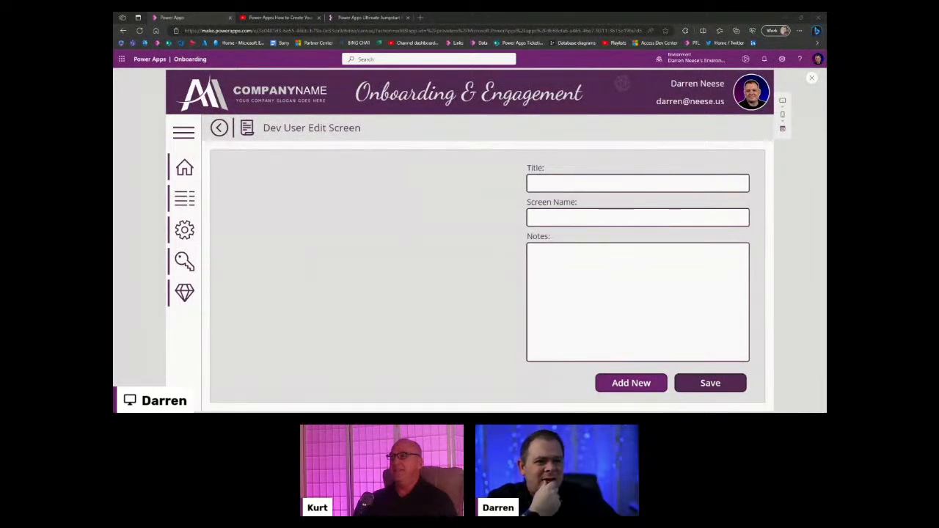
Step: Switch to SQL Server Management Studio to examine the Users table's columns in MainDiagram, and return to Power Apps to close the preview
{"action": "key", "text": "alt+Tab"}
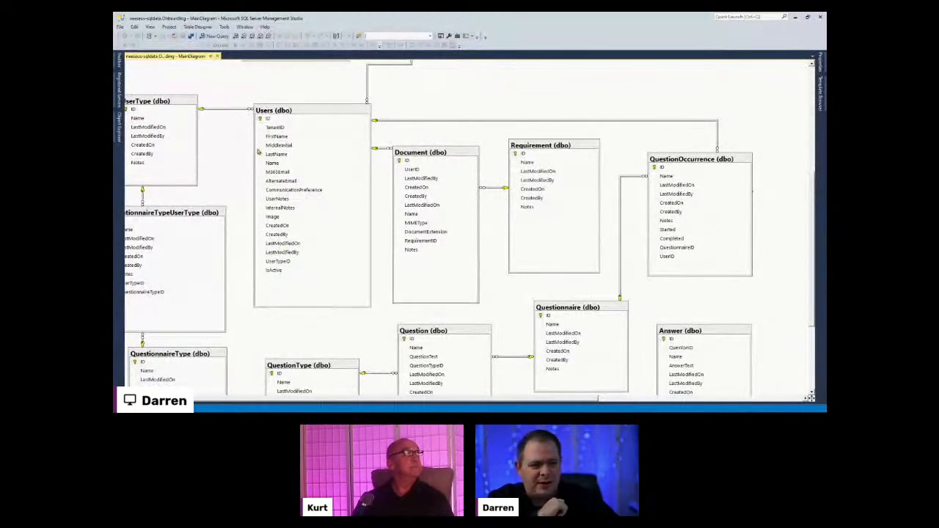
{"action": "left_click", "coordinate": [275, 114]}
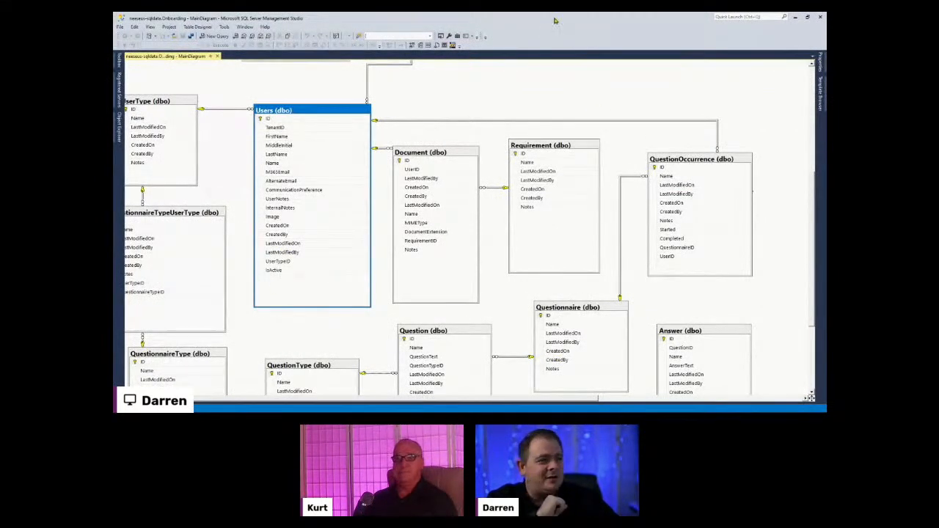
{"action": "key", "text": "alt+Tab"}
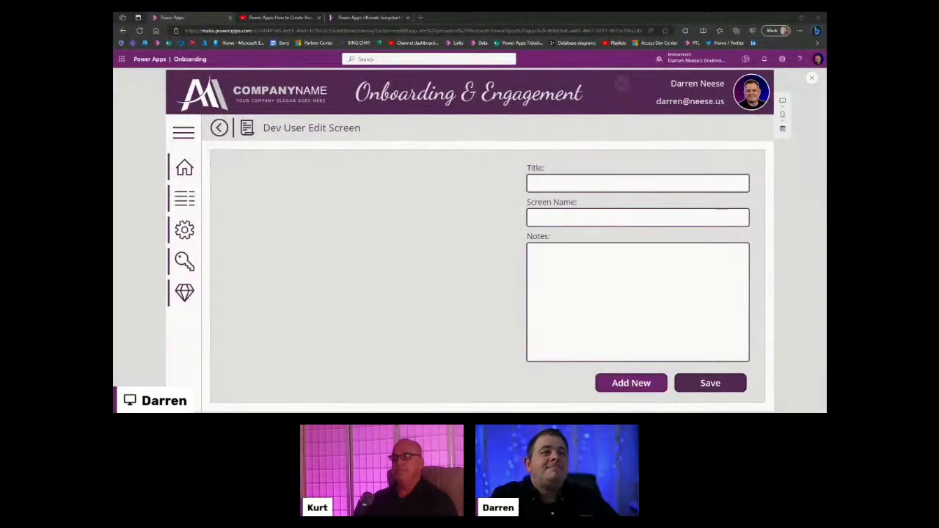
{"action": "left_click", "coordinate": [811, 81]}
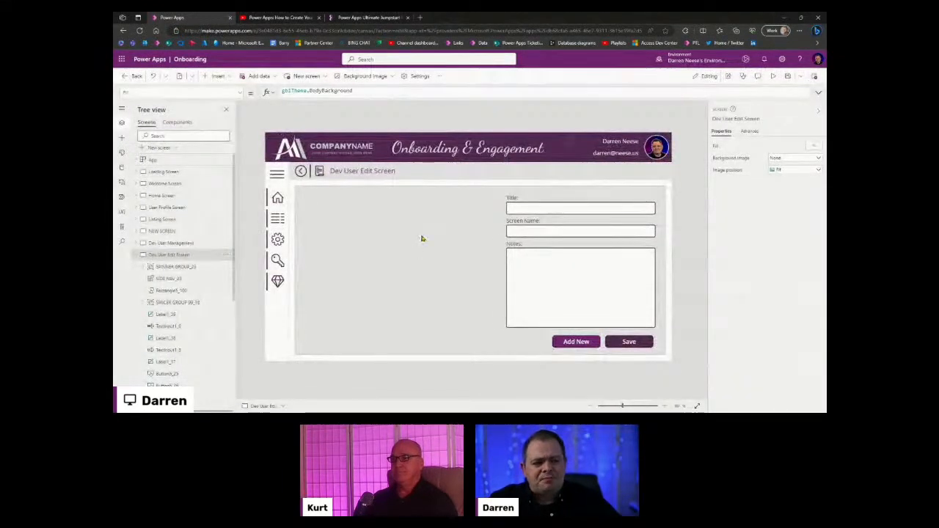
Step: Copy the drop-down and the toggle from the Copy Controls From Here screen onto Dev User Edit Screen and deselect them
{"action": "left_click", "coordinate": [136, 256]}
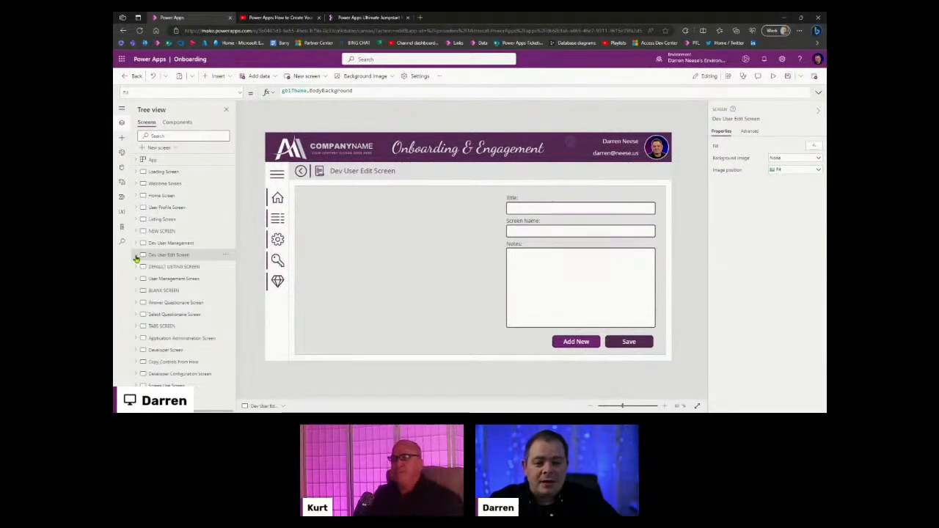
{"action": "left_click", "coordinate": [192, 362]}
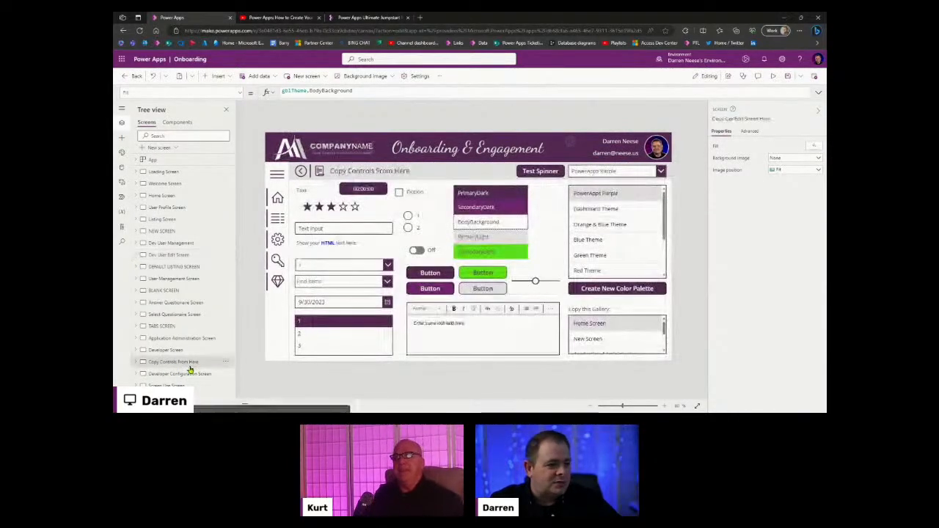
{"action": "left_click", "coordinate": [330, 265]}
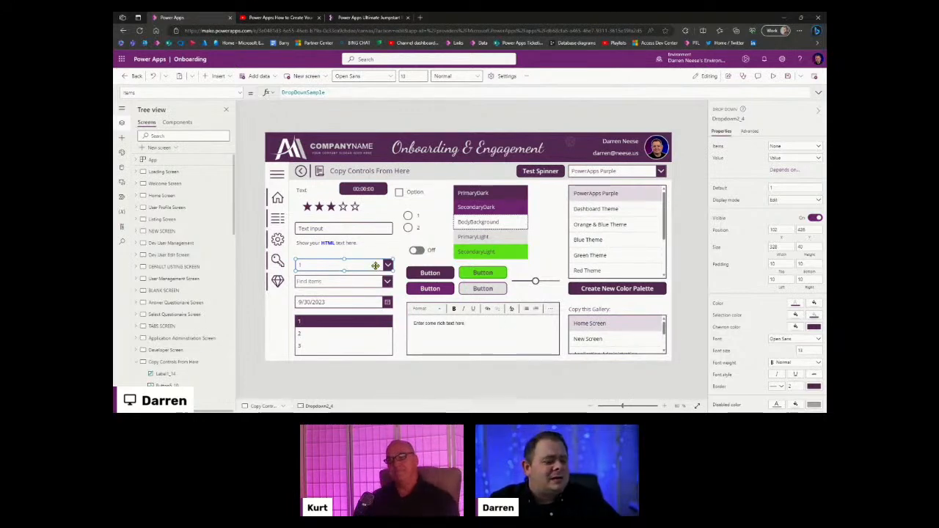
{"action": "left_click", "coordinate": [417, 251], "text": "shift"}
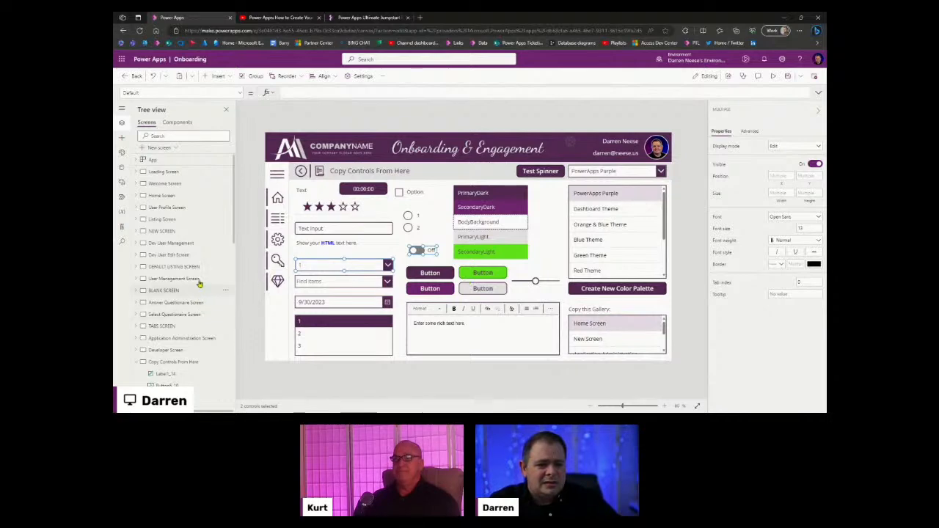
{"action": "left_click", "coordinate": [192, 256]}
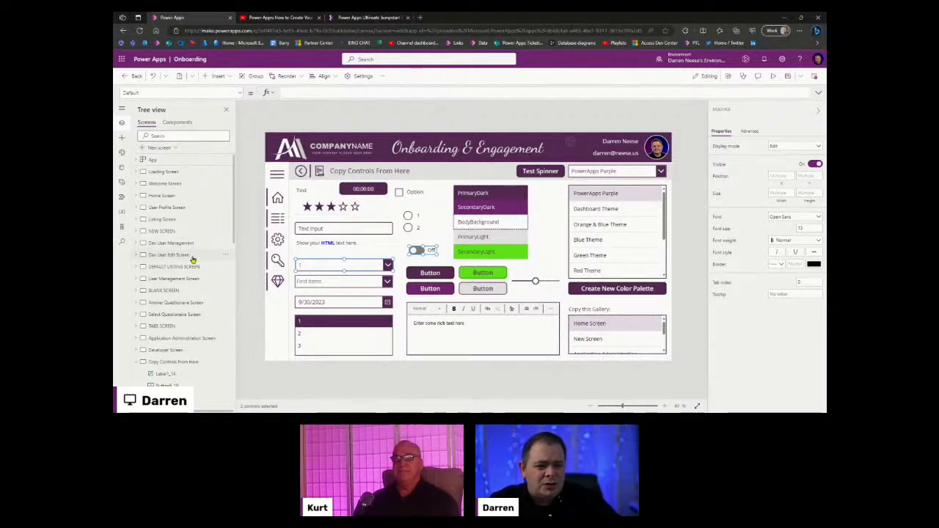
{"action": "left_click", "coordinate": [403, 278]}
{"action": "key", "text": "ctrl+v"}
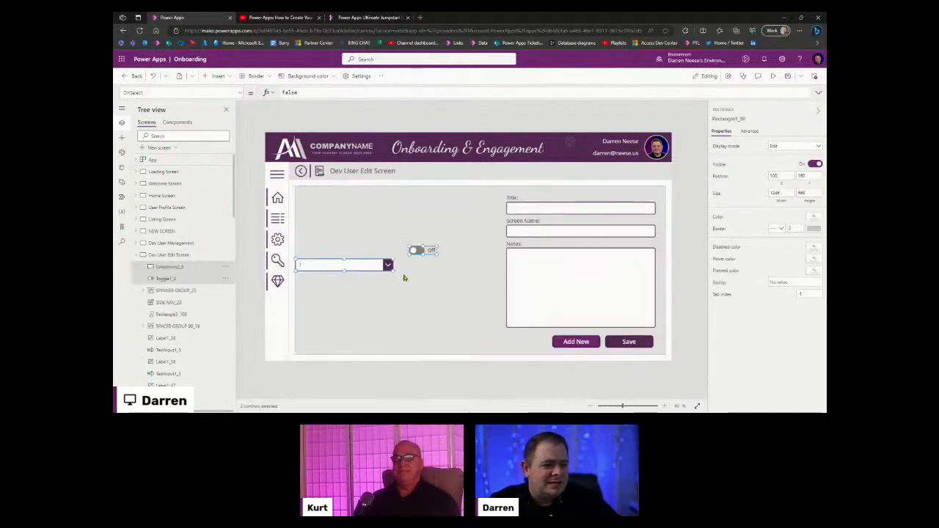
{"action": "left_click", "coordinate": [437, 382]}
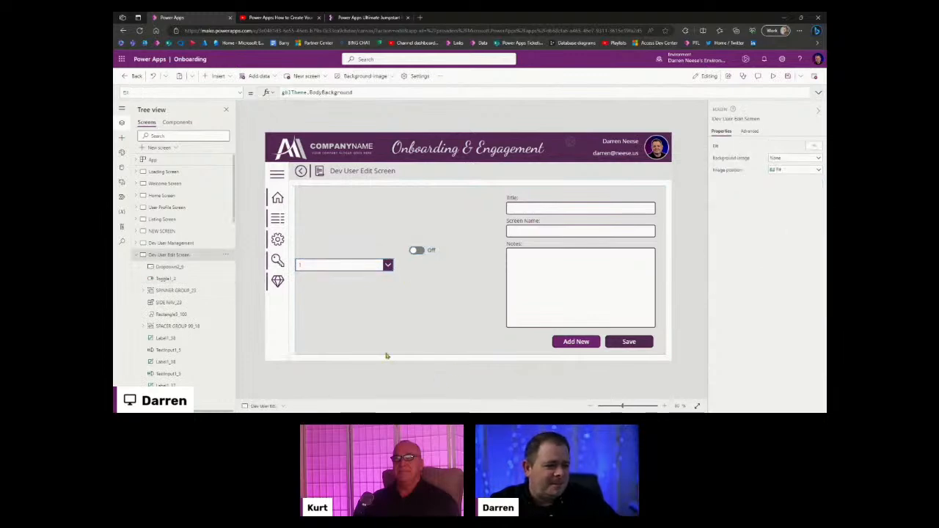
Step: Move the toggle to the lower left of the grey form area and the drop-down to its upper left
{"action": "left_click", "coordinate": [433, 250]}
{"action": "left_click_drag", "start_coordinate": [430, 249], "coordinate": [325, 308]}
{"action": "left_click", "coordinate": [349, 264]}
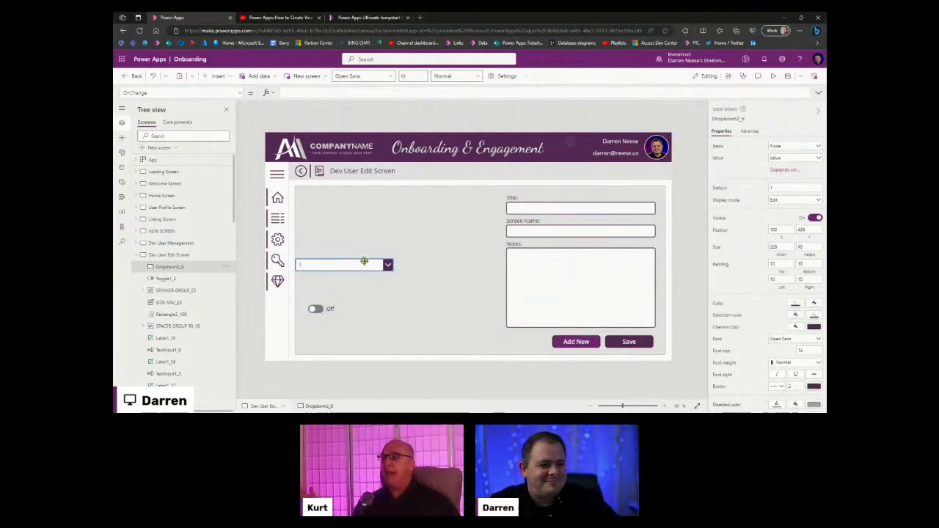
{"action": "left_click_drag", "start_coordinate": [358, 262], "coordinate": [387, 206]}
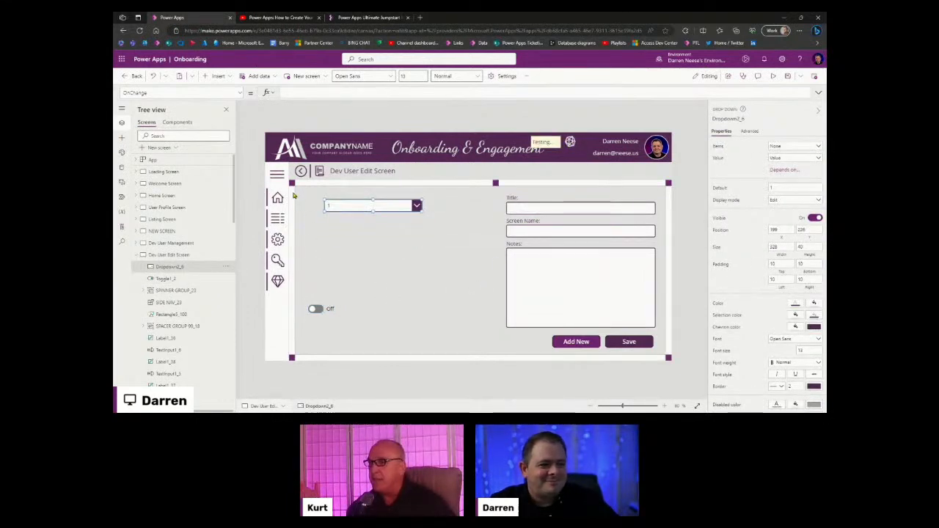
Step: Duplicate the upper-left spacer square and place the copy inside the grey area's upper-left corner at X 100, Y 180
{"action": "left_click", "coordinate": [358, 189]}
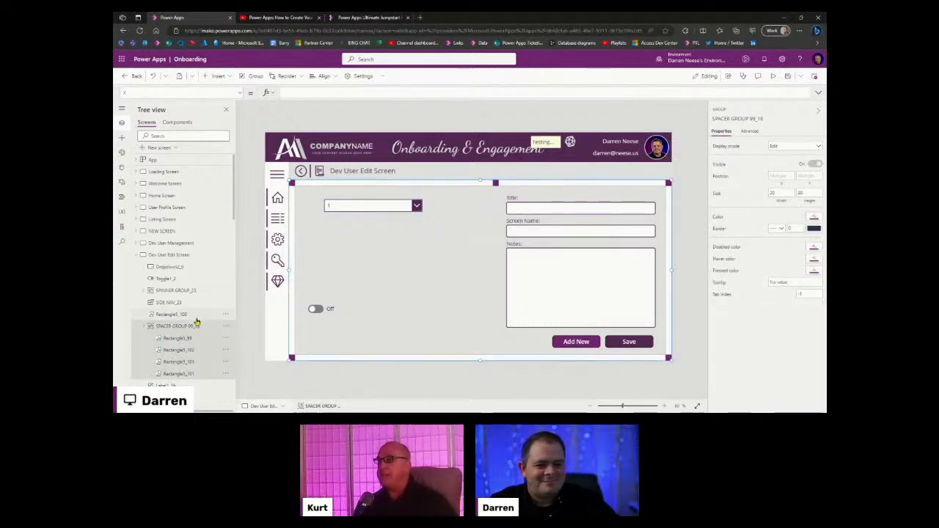
{"action": "scroll", "coordinate": [195, 325], "scroll_direction": "down", "scroll_amount": 3}
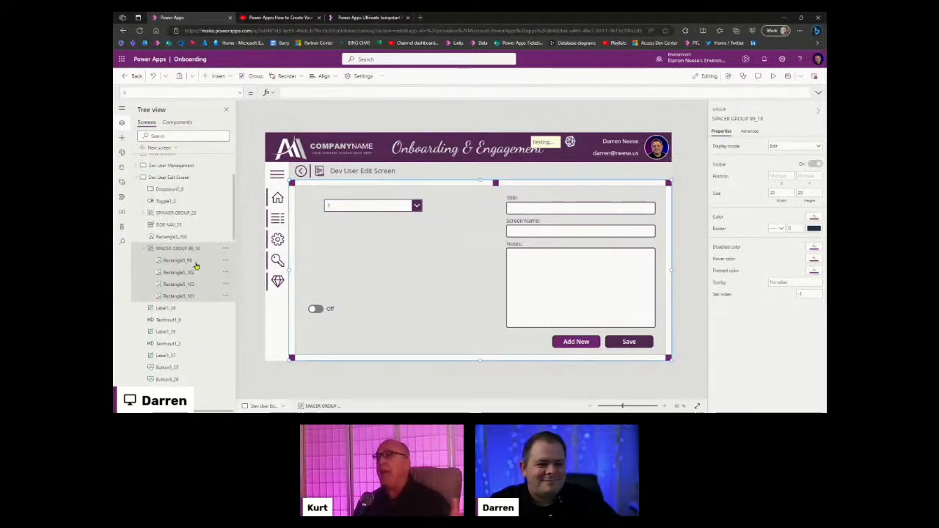
{"action": "left_click", "coordinate": [193, 262]}
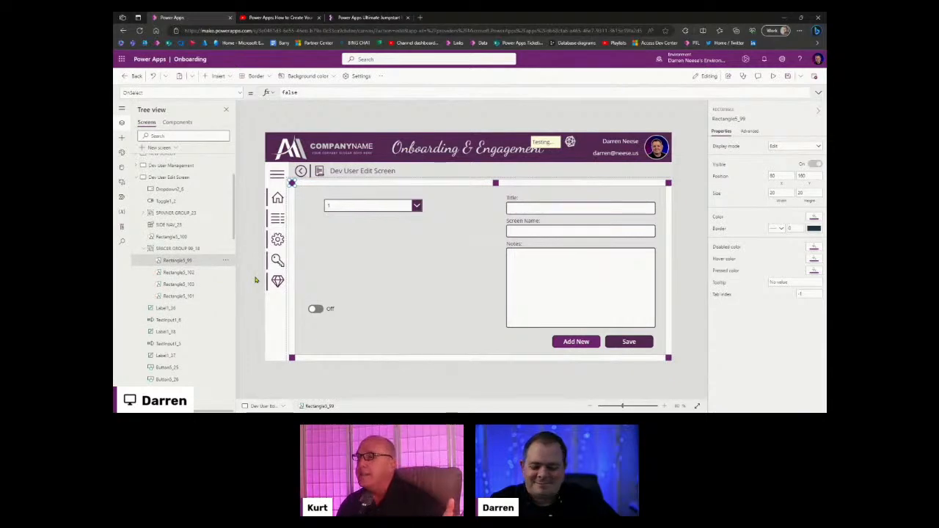
{"action": "key", "text": "ctrl+v"}
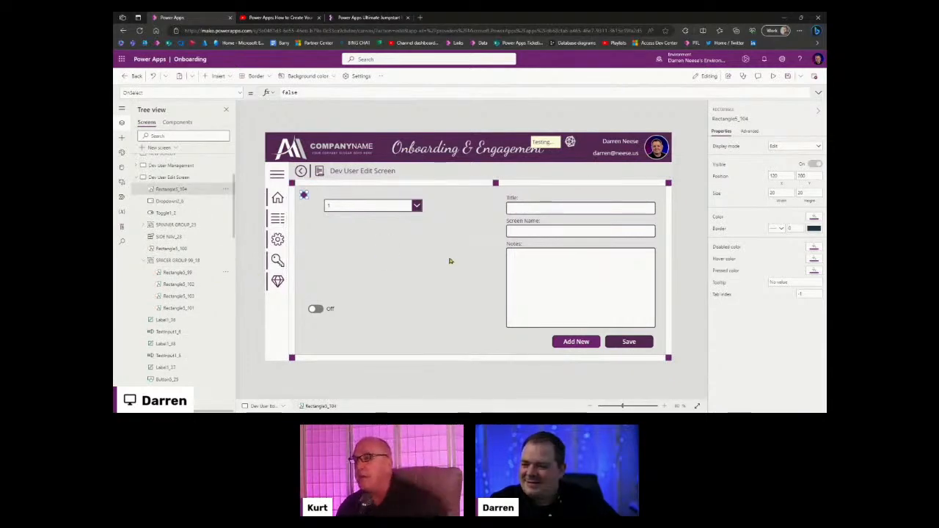
{"action": "left_click_drag", "start_coordinate": [623, 405], "coordinate": [650, 405]}
{"action": "left_click_drag", "start_coordinate": [366, 245], "coordinate": [346, 224]}
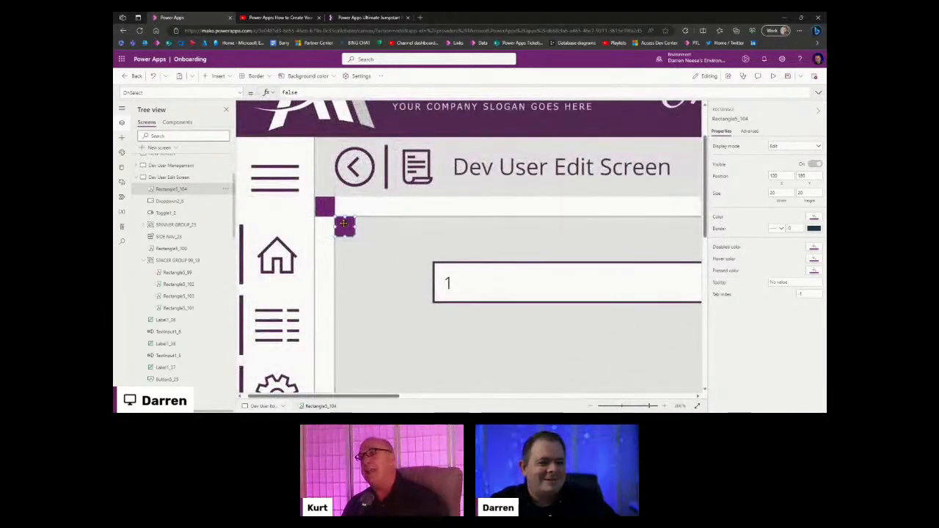
{"action": "left_click", "coordinate": [623, 408]}
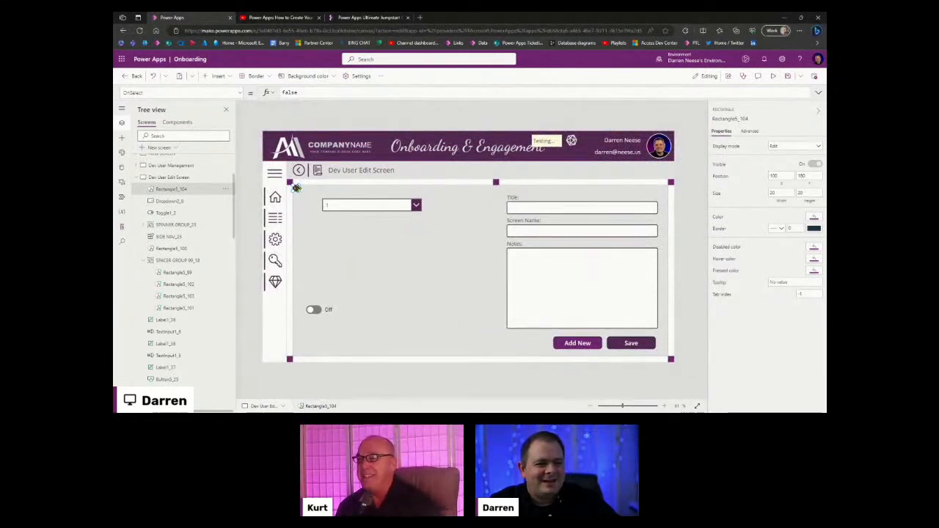
Step: Paste another spacer square and align it inside the grey area's lower-right corner at X 1326, Y 726
{"action": "key", "text": "ctrl+v"}
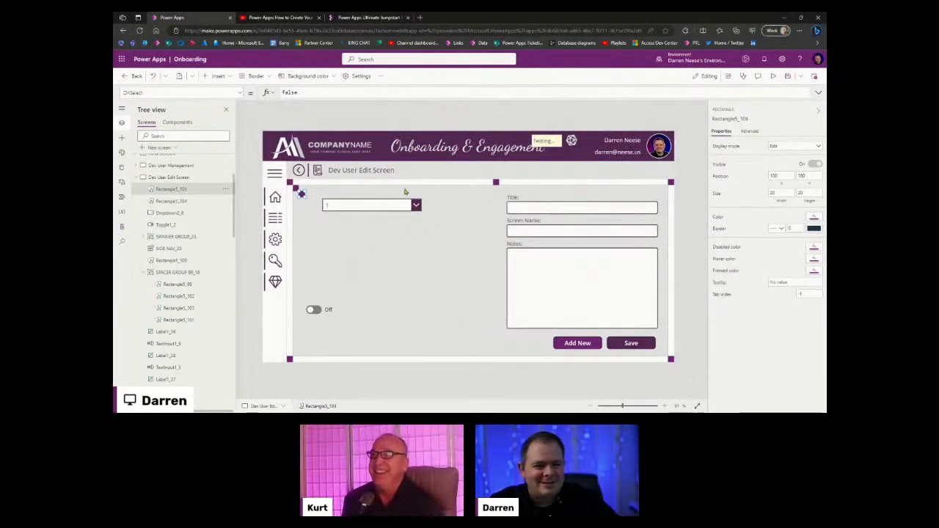
{"action": "left_click_drag", "start_coordinate": [300, 193], "coordinate": [663, 351]}
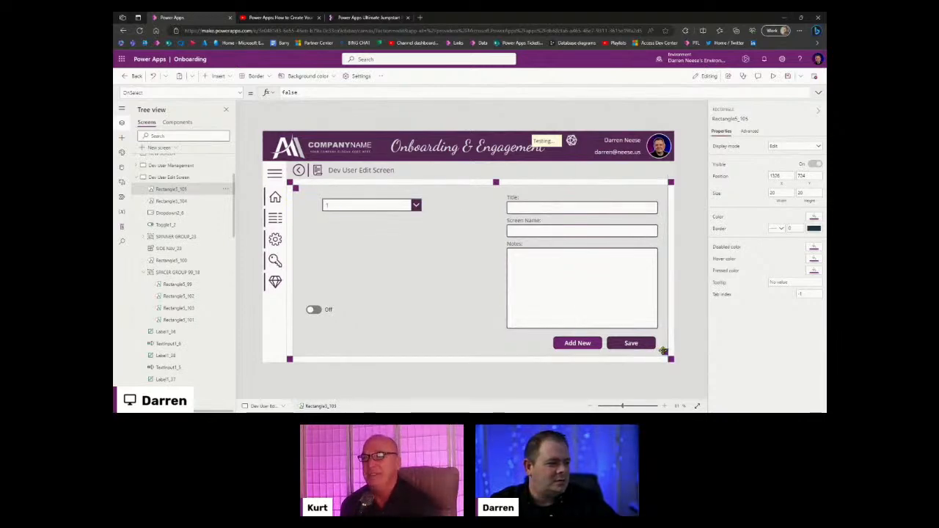
{"action": "left_click", "coordinate": [656, 406]}
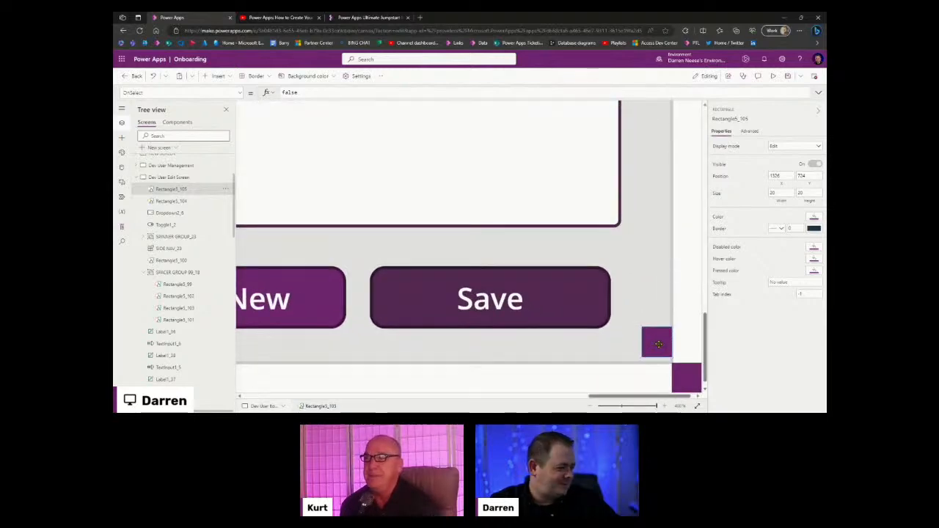
{"action": "left_click_drag", "start_coordinate": [658, 343], "coordinate": [658, 350]}
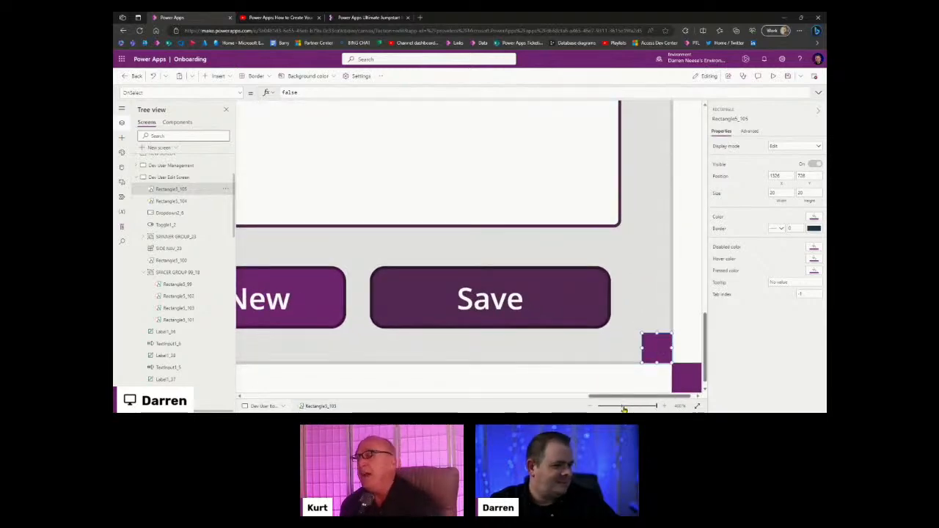
{"action": "left_click", "coordinate": [623, 408]}
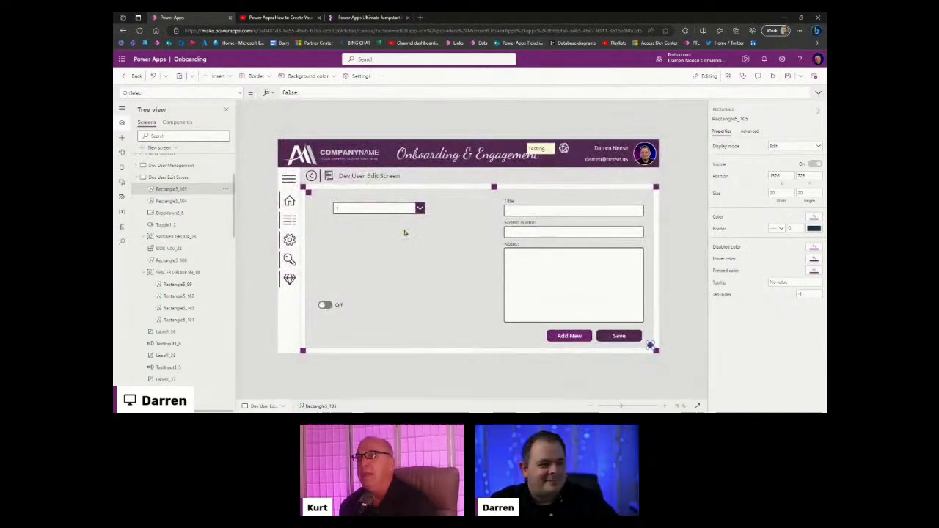
Step: Copy the Title label to X 144, Y 221 and move the drop-down directly beneath it at X 144, Y 251
{"action": "left_click", "coordinate": [512, 205]}
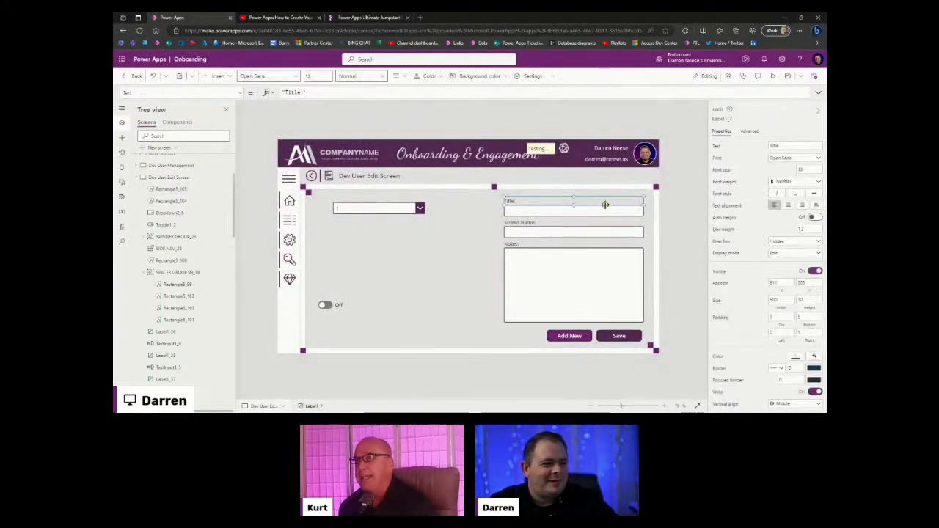
{"action": "key", "text": "ctrl+v"}
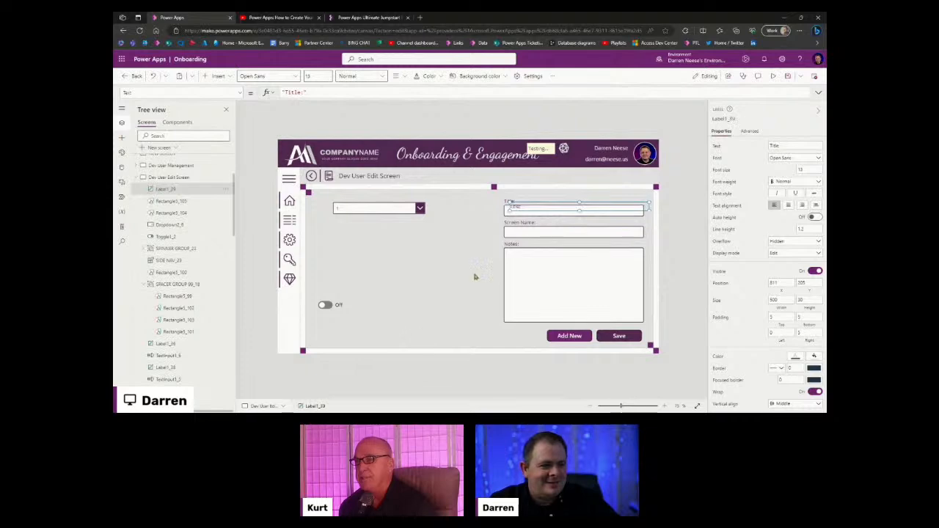
{"action": "left_click_drag", "start_coordinate": [550, 203], "coordinate": [390, 213]}
{"action": "left_click", "coordinate": [406, 211]}
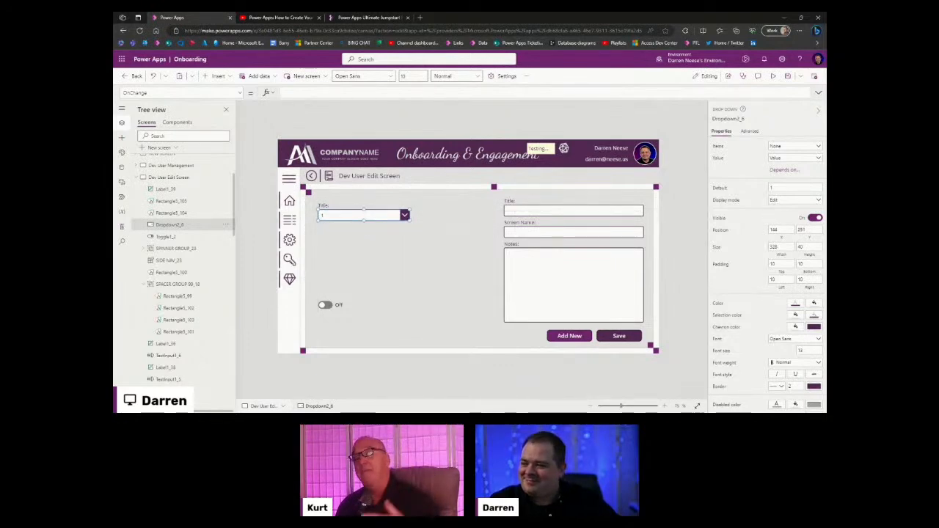
Step: Set the width of the Title label above the drop-down to 300
{"action": "left_click", "coordinate": [327, 206]}
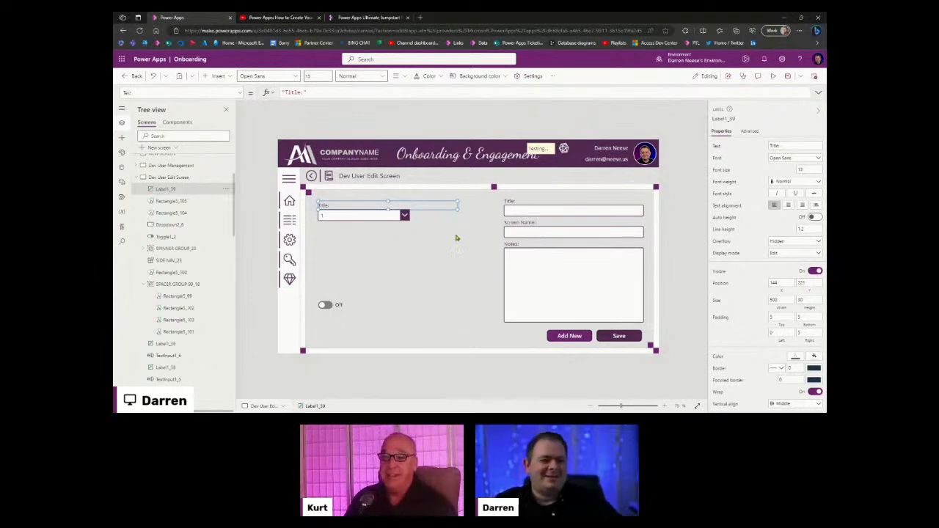
{"action": "left_click_drag", "start_coordinate": [779, 301], "coordinate": [766, 302]}
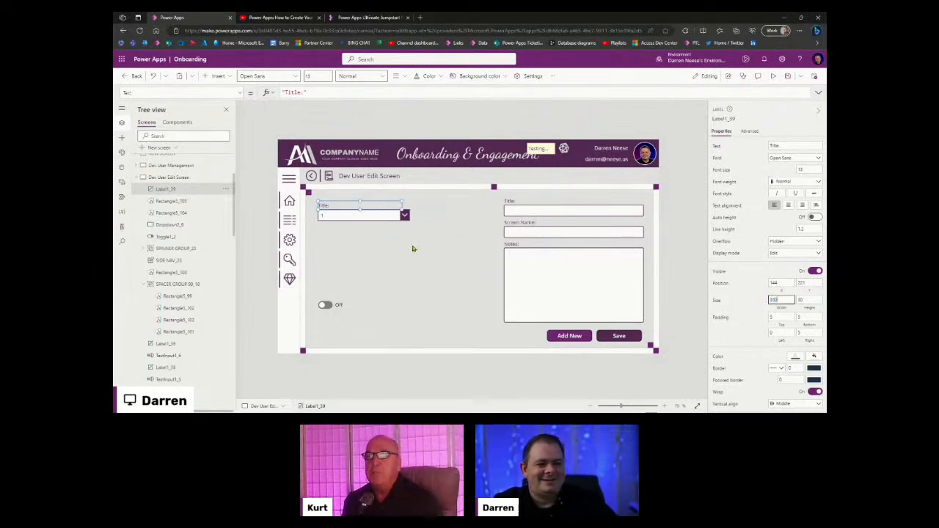
{"action": "type", "text": "300"}
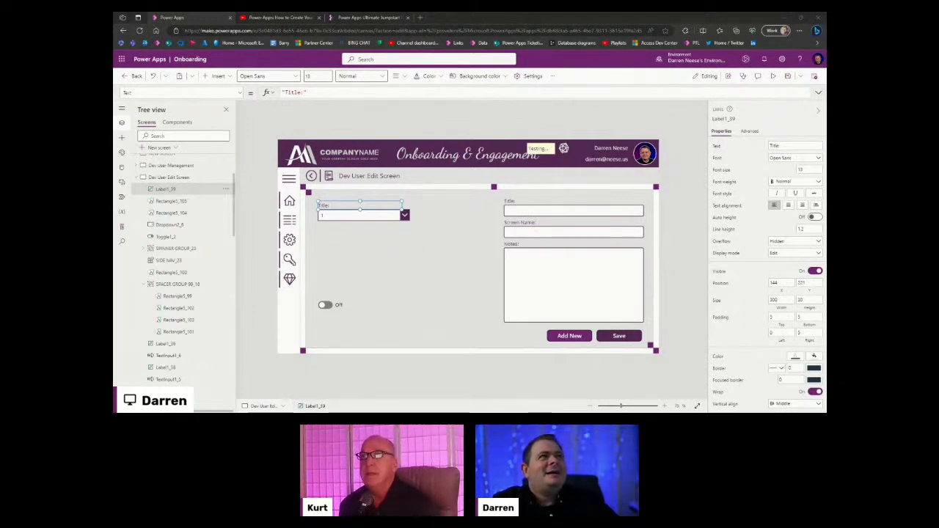
Step: Switch to the maximized SQL Server Management Studio and review how the Users and Tenant tables relate in MainDiagram
{"action": "left_click_drag", "start_coordinate": [612, 14], "coordinate": [610, 160]}
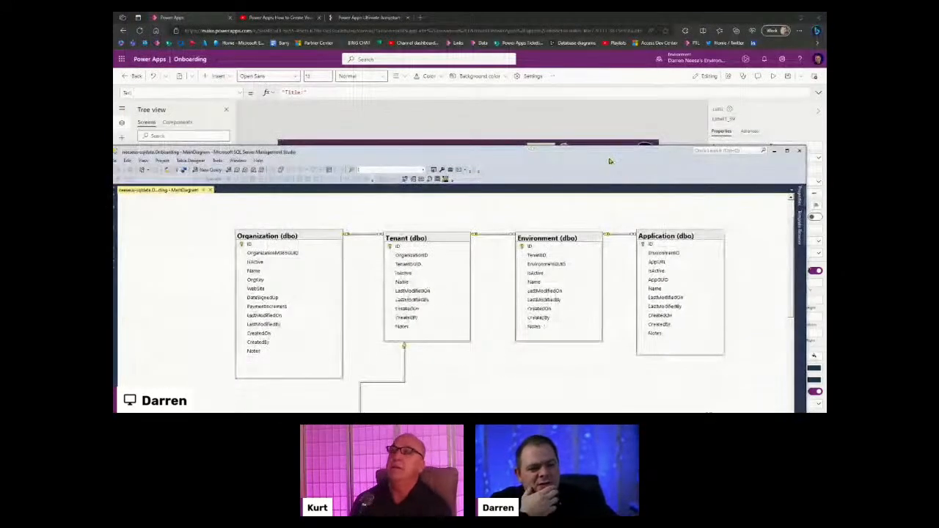
{"action": "double_click", "coordinate": [610, 160]}
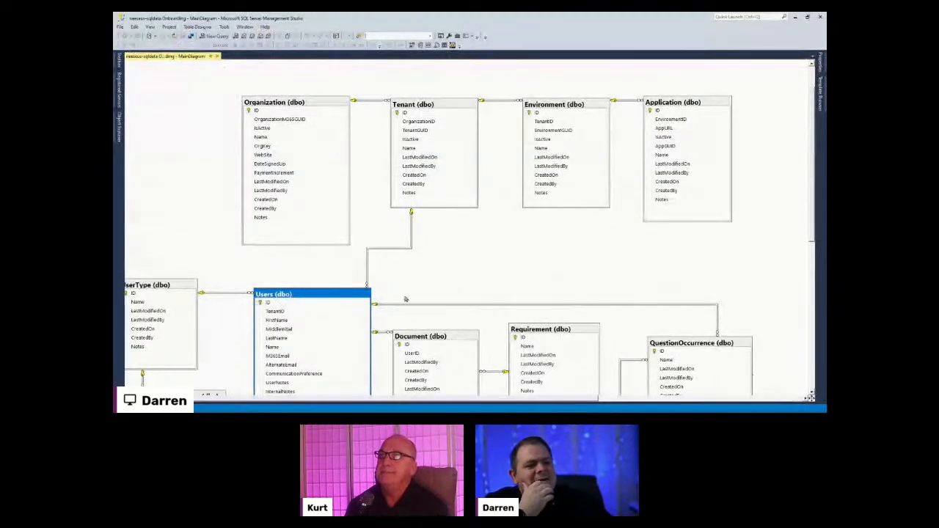
{"action": "left_click", "coordinate": [463, 291]}
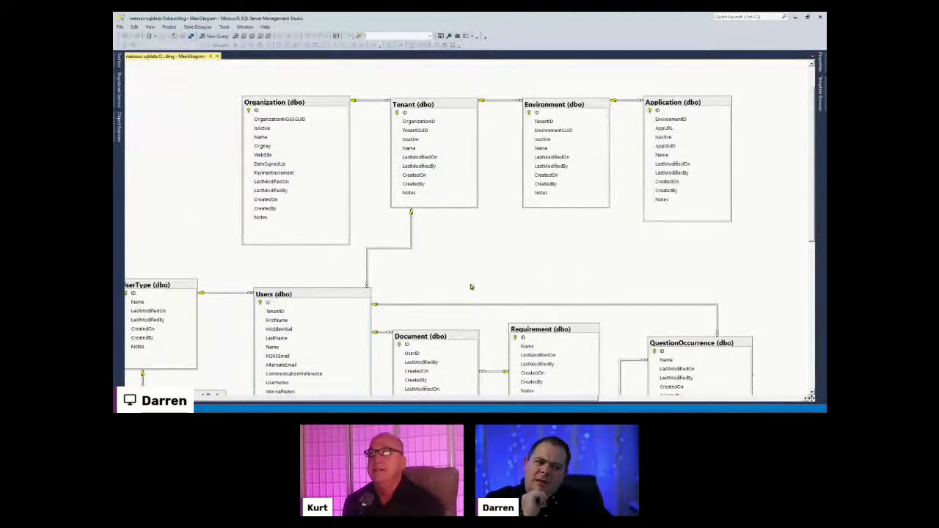
{"action": "scroll", "coordinate": [278, 314], "scroll_direction": "down", "scroll_amount": 1}
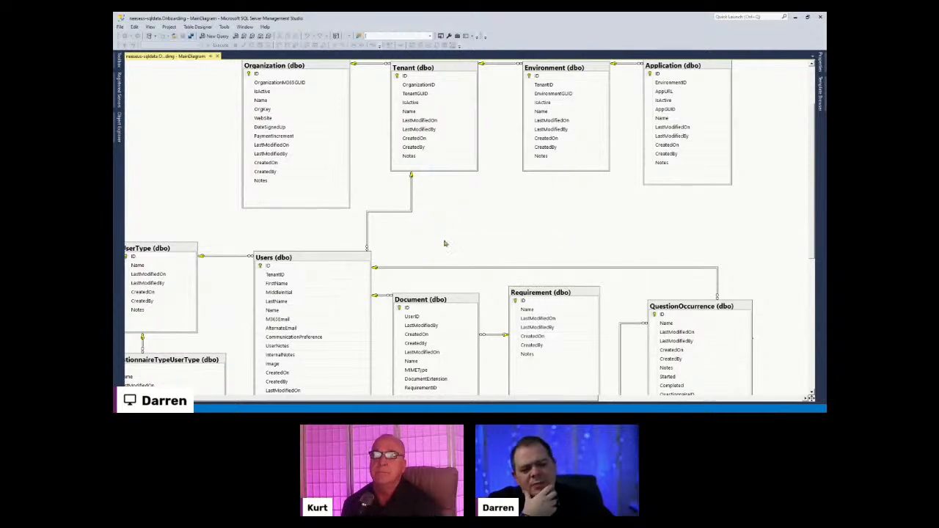
{"action": "scroll", "coordinate": [480, 250], "scroll_direction": "up", "scroll_amount": 1}
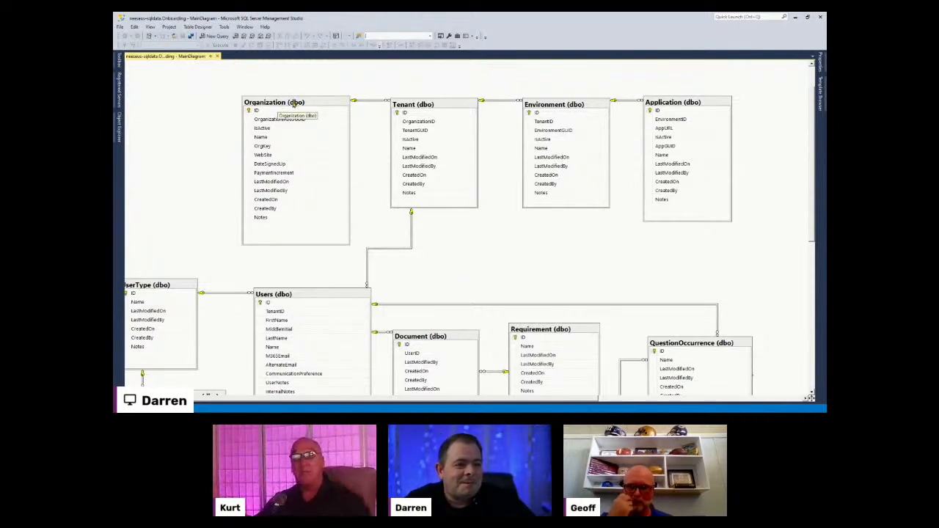
Step: Move the Organization, Tenant, Environment and Application tables up and to the left, and straighten the relationship line between Tenant and Users
{"action": "left_click_drag", "start_coordinate": [203, 90], "coordinate": [763, 254]}
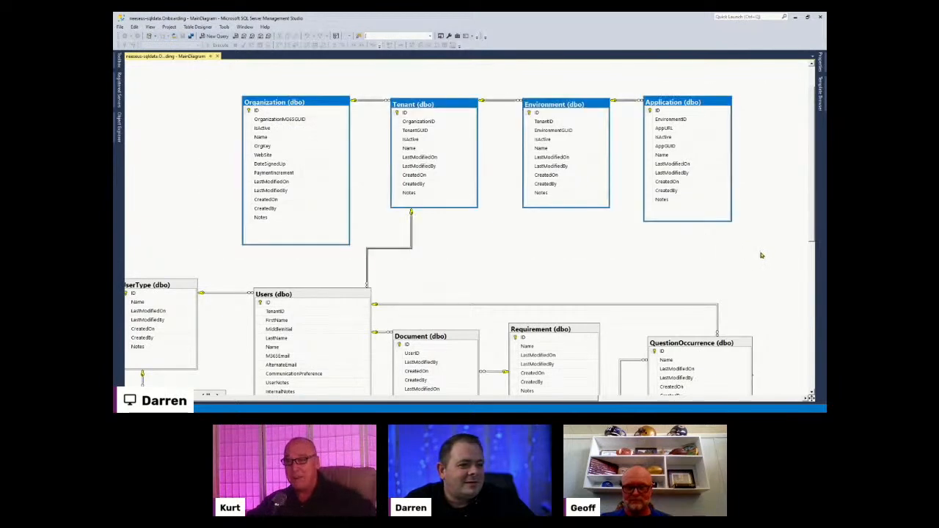
{"action": "left_click_drag", "start_coordinate": [445, 108], "coordinate": [433, 93]}
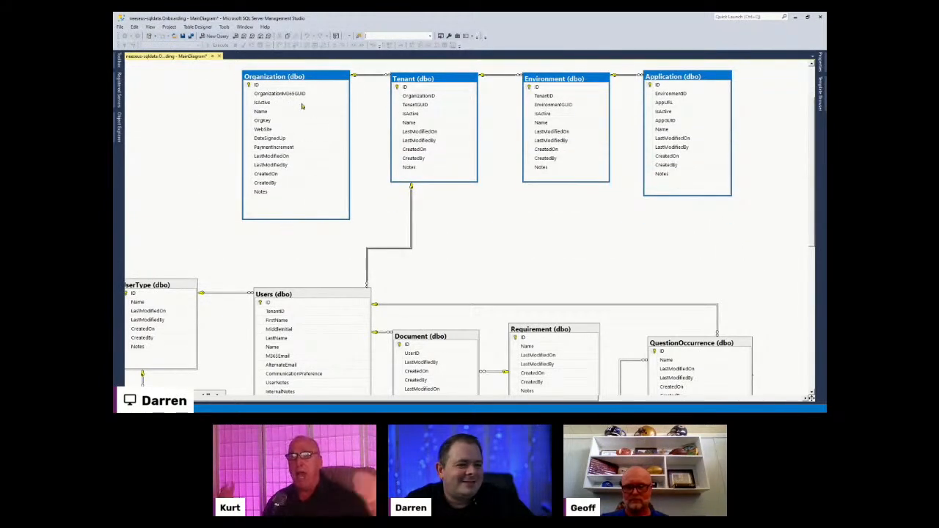
{"action": "left_click_drag", "start_coordinate": [306, 88], "coordinate": [308, 66]}
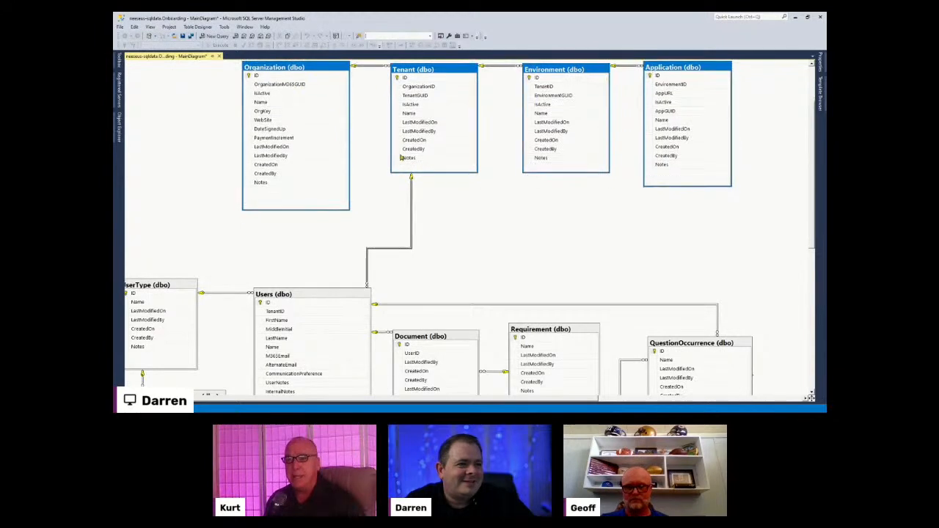
{"action": "scroll", "coordinate": [546, 243], "scroll_direction": "down", "scroll_amount": 2}
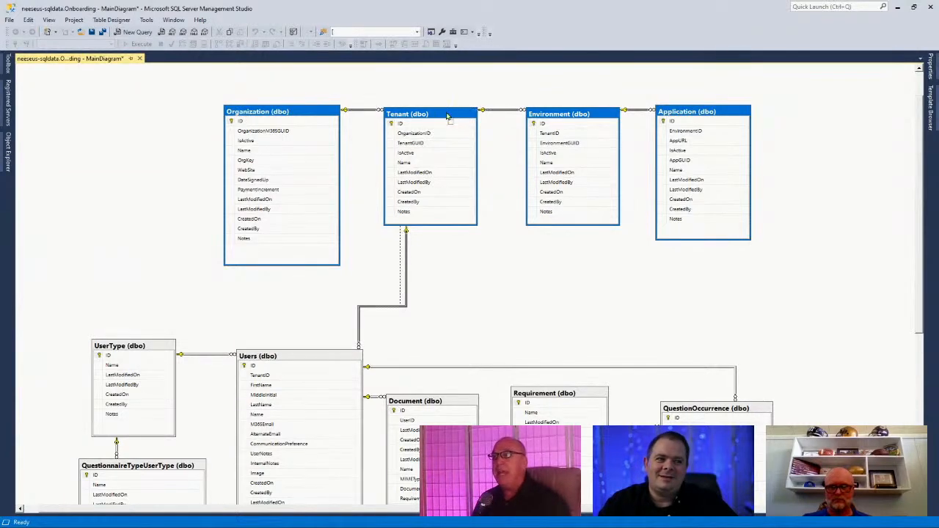
{"action": "left_click_drag", "start_coordinate": [447, 116], "coordinate": [325, 111]}
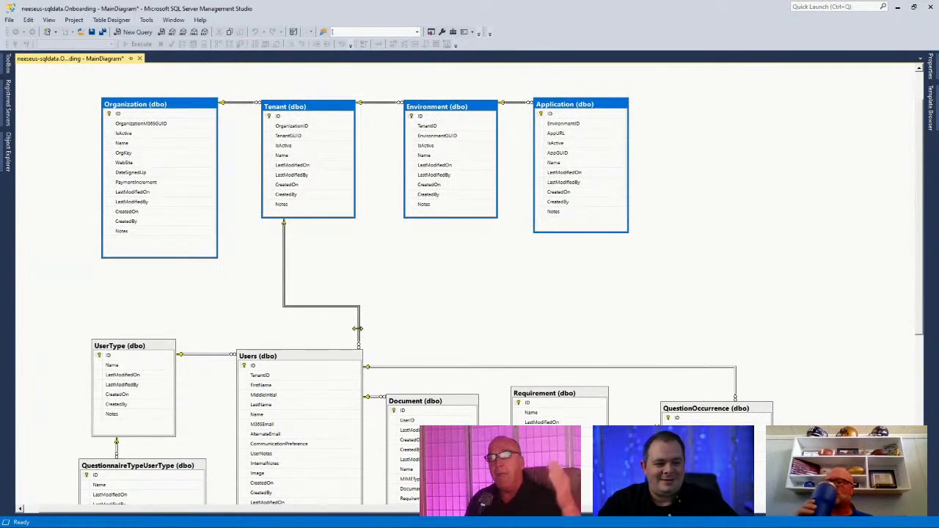
{"action": "left_click_drag", "start_coordinate": [357, 325], "coordinate": [285, 331]}
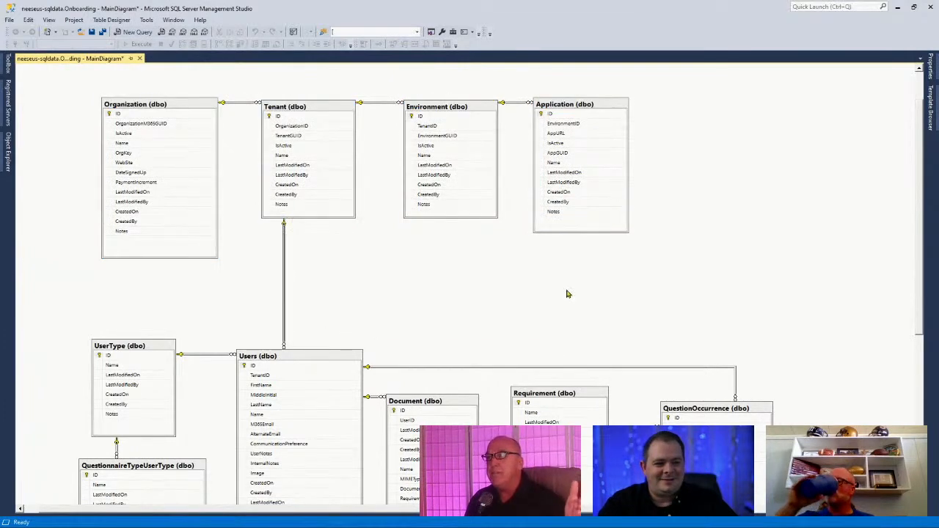
Step: Shorten the Organization table's box so it ends just below its Notes column
{"action": "left_click_drag", "start_coordinate": [674, 284], "coordinate": [69, 106]}
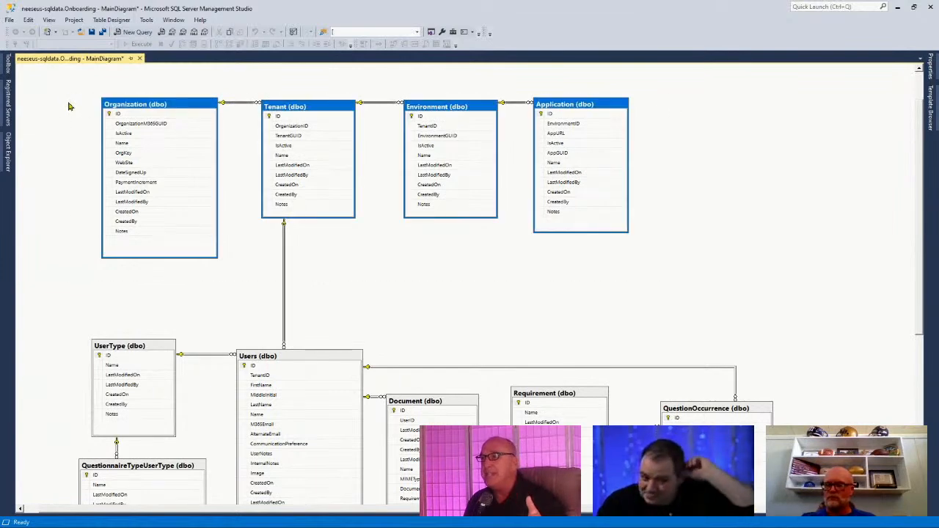
{"action": "left_click", "coordinate": [164, 284]}
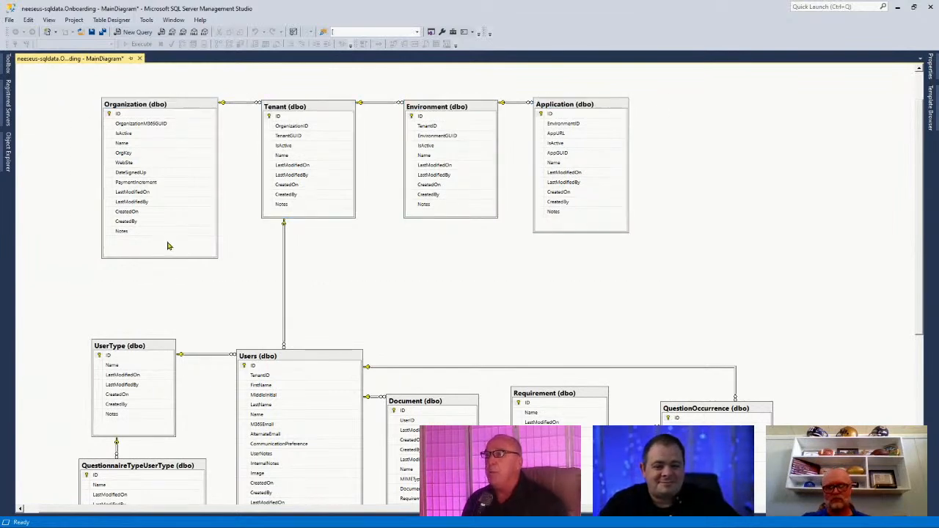
{"action": "left_click", "coordinate": [167, 252]}
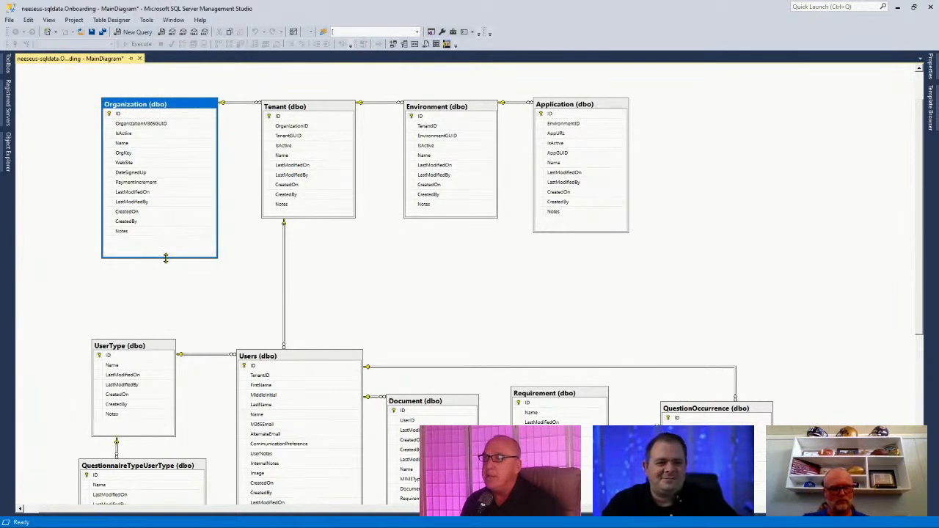
{"action": "left_click", "coordinate": [167, 264]}
{"action": "left_click", "coordinate": [169, 258]}
{"action": "left_click_drag", "start_coordinate": [167, 258], "coordinate": [165, 246]}
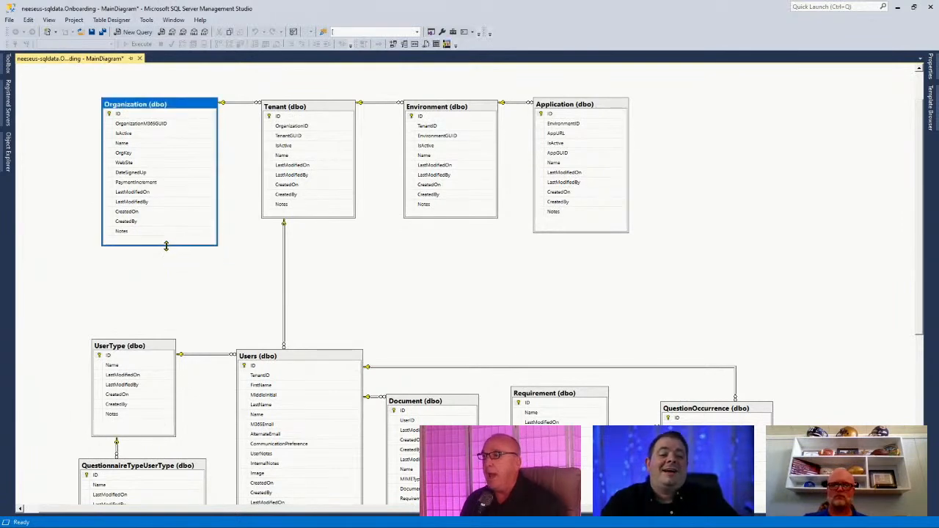
{"action": "left_click", "coordinate": [453, 268]}
Step: Move the Organization, Tenant, Environment and Application tables together to the diagram's upper edge and save the diagram
{"action": "left_click_drag", "start_coordinate": [676, 254], "coordinate": [89, 94]}
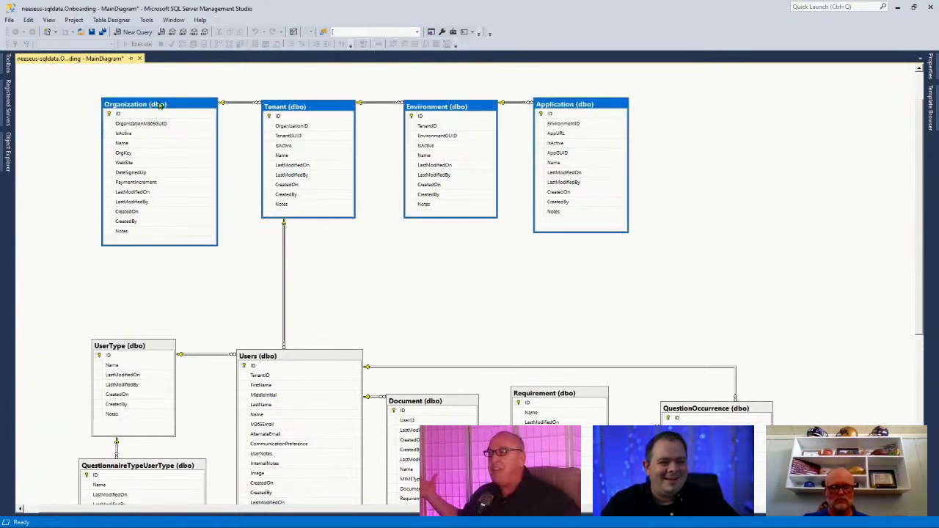
{"action": "left_click_drag", "start_coordinate": [161, 105], "coordinate": [161, 80]}
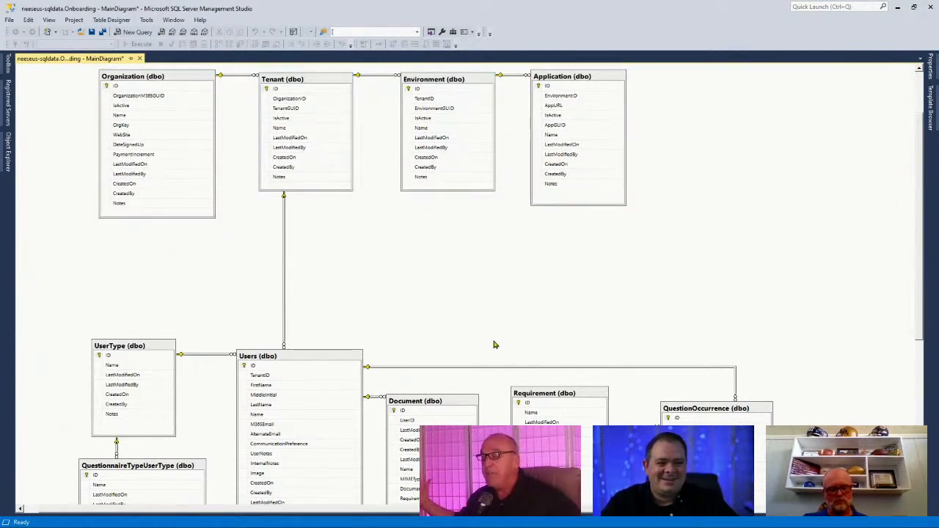
{"action": "scroll", "coordinate": [493, 346], "scroll_direction": "up", "scroll_amount": 1}
{"action": "scroll", "coordinate": [493, 346], "scroll_direction": "down", "scroll_amount": 1}
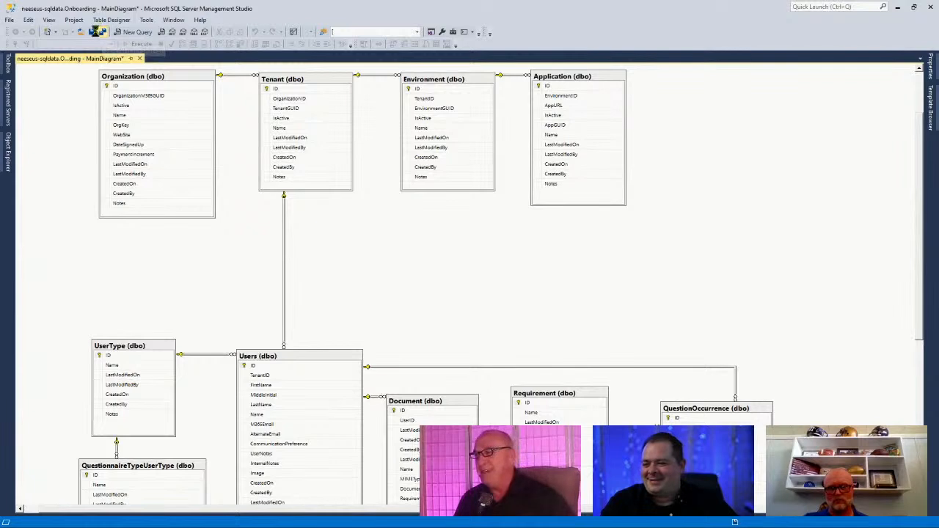
{"action": "left_click", "coordinate": [91, 33]}
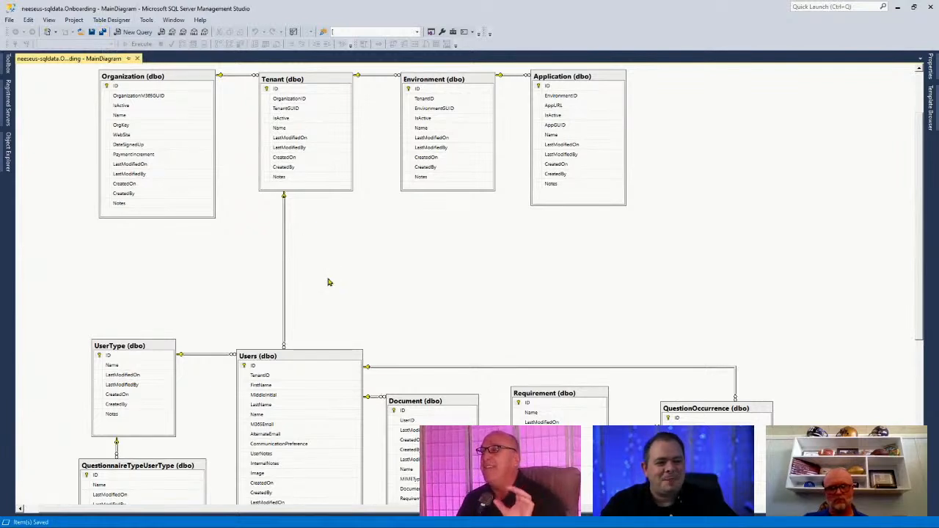
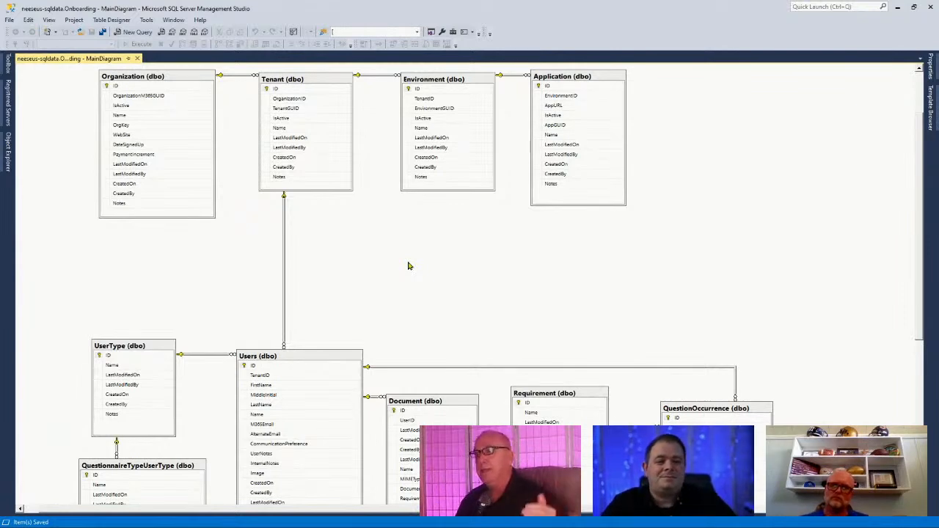
Step: Create a new table named UserOrganization in the empty area below the Environment table
{"action": "right_click", "coordinate": [392, 229]}
{"action": "left_click", "coordinate": [401, 233]}
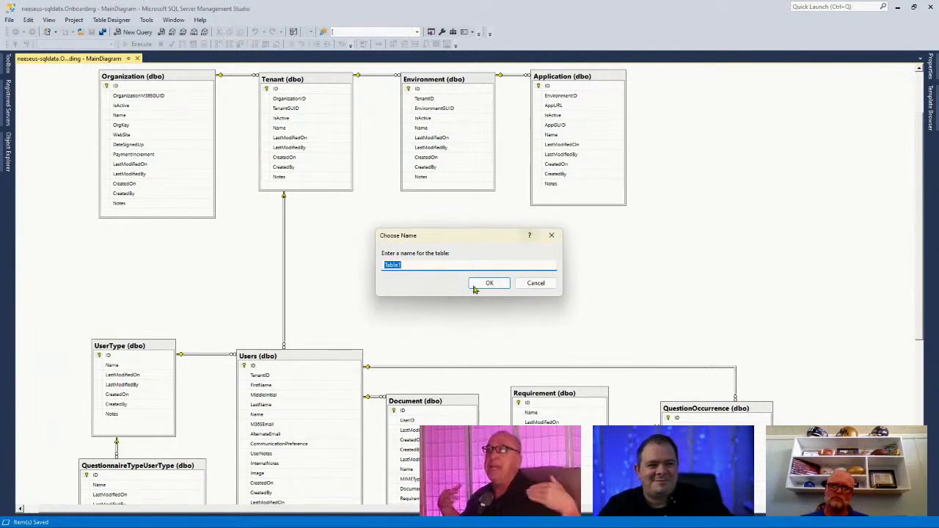
{"action": "left_click_drag", "start_coordinate": [470, 236], "coordinate": [448, 238]}
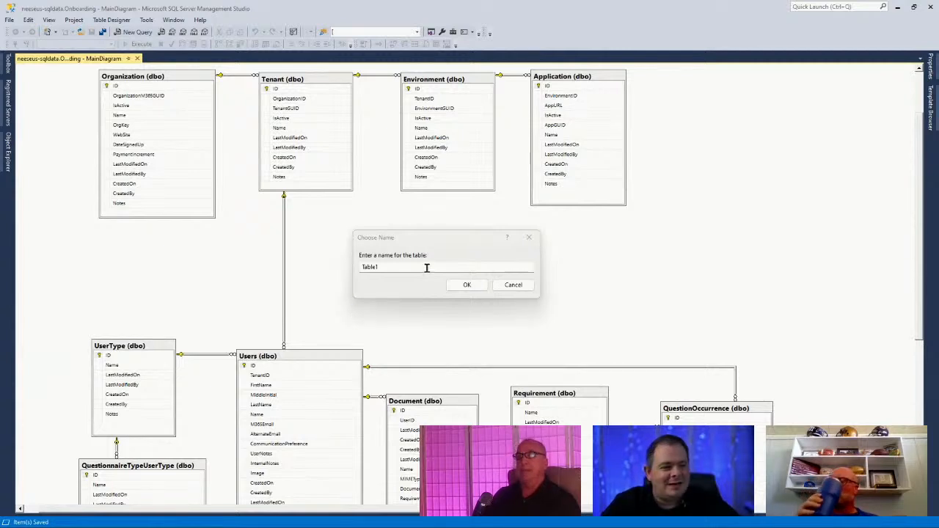
{"action": "left_click_drag", "start_coordinate": [425, 267], "coordinate": [334, 273]}
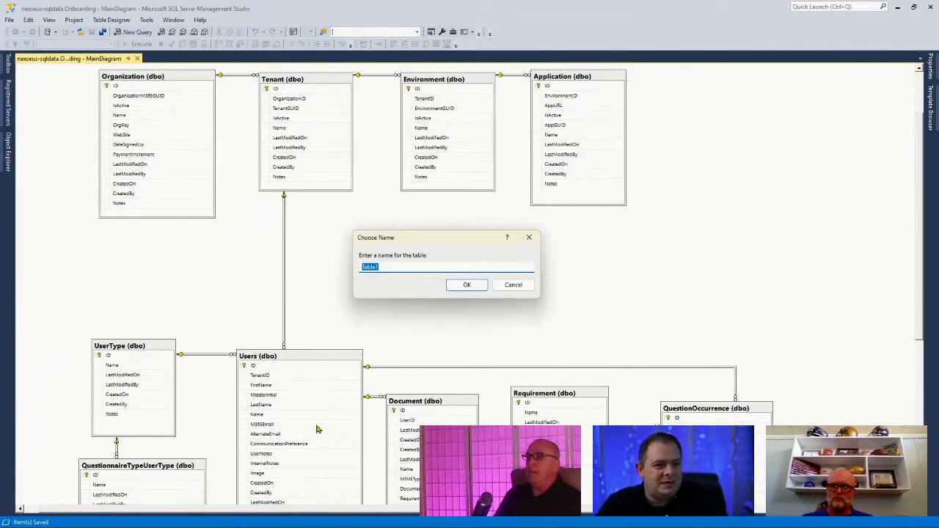
{"action": "type", "text": "UserOrgani"}
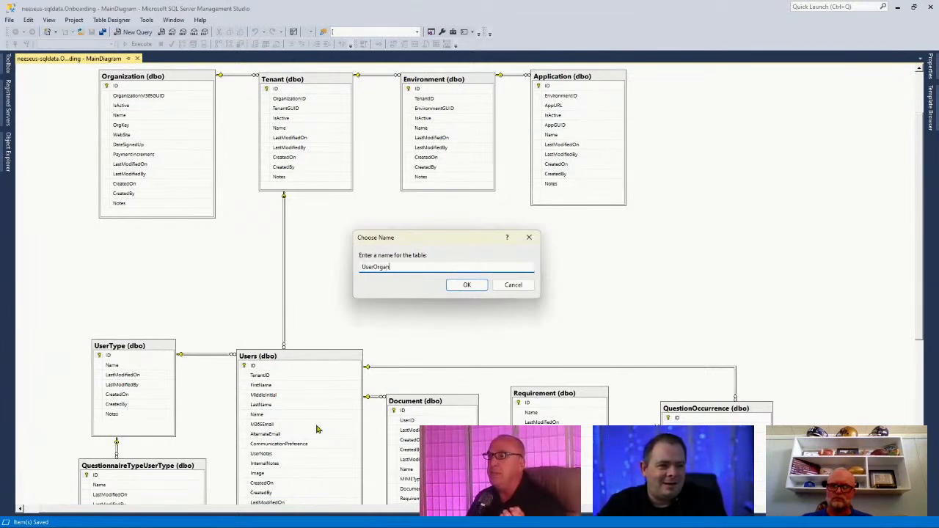
{"action": "type", "text": "zation"}
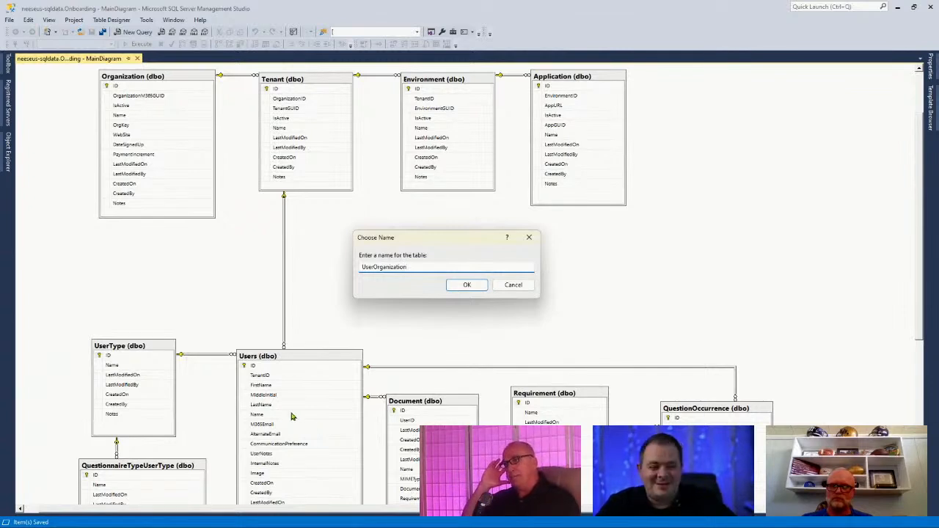
{"action": "left_click", "coordinate": [466, 286]}
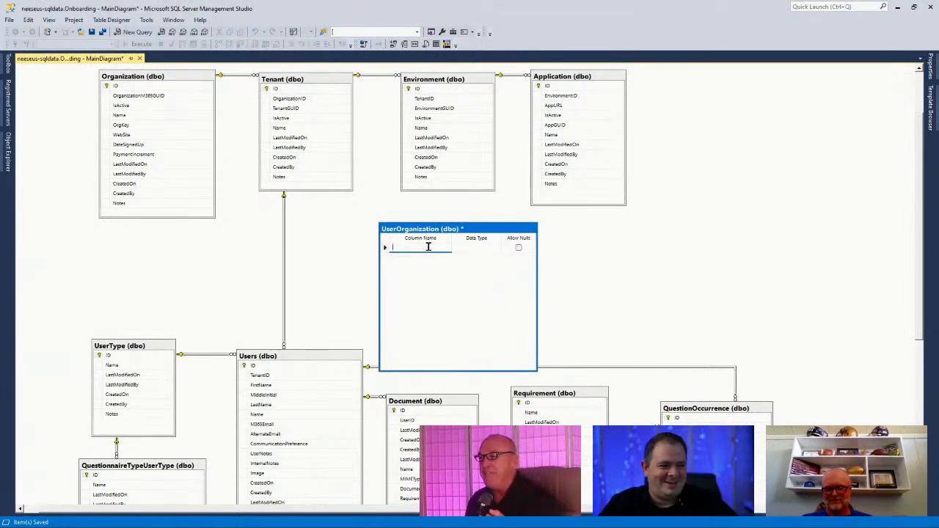
Step: Name the first UserOrganization column ID and bring up the table's Identity Column property
{"action": "type", "text": "ID"}
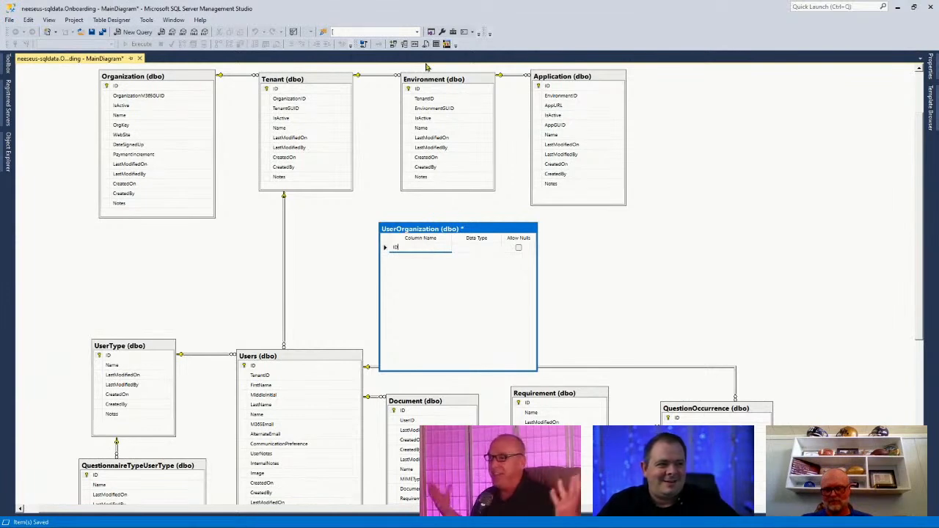
{"action": "left_click", "coordinate": [443, 36]}
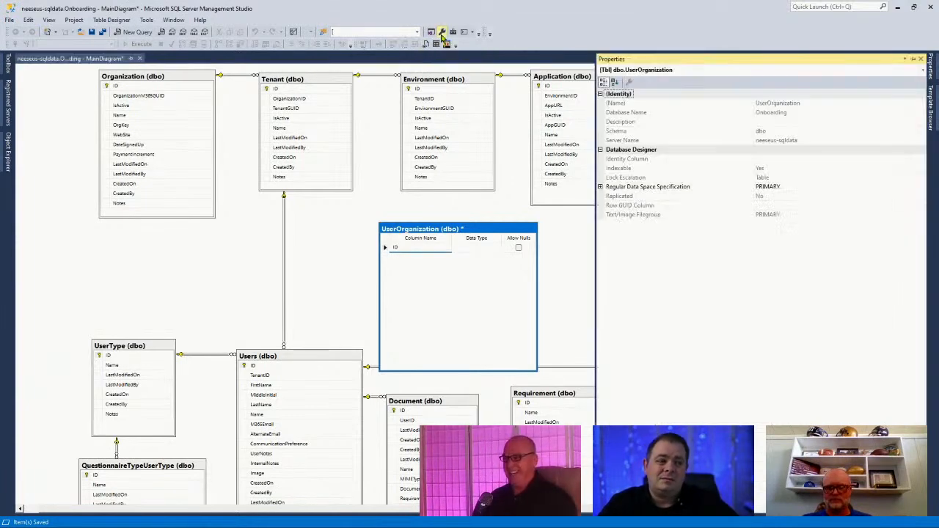
{"action": "left_click_drag", "start_coordinate": [597, 302], "coordinate": [682, 292]}
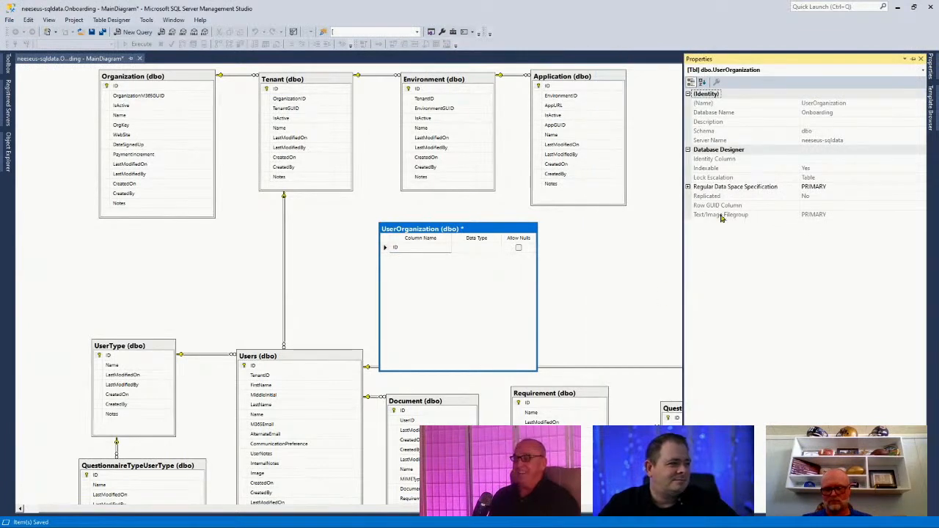
{"action": "left_click", "coordinate": [750, 160]}
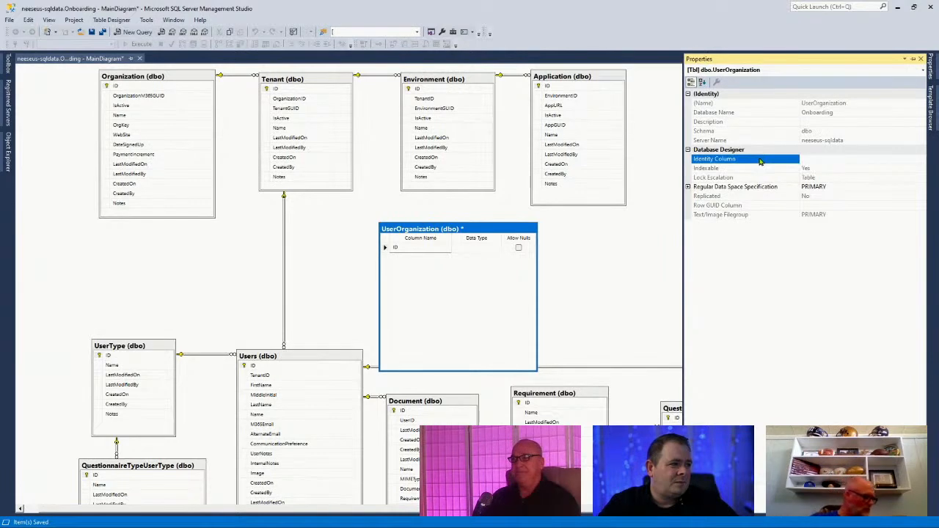
Step: Set the data type of the UserOrganization table's ID column to int
{"action": "left_click", "coordinate": [423, 246]}
{"action": "left_click", "coordinate": [473, 248]}
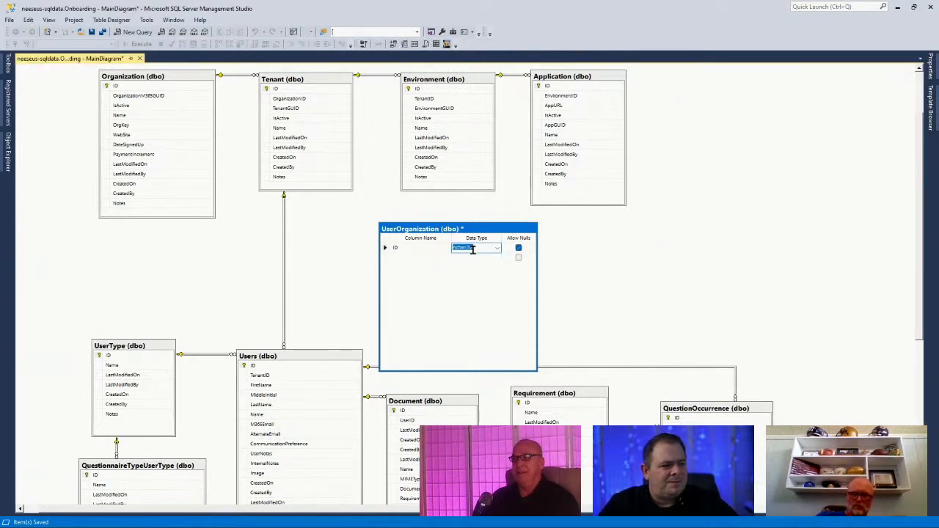
{"action": "type", "text": "int"}
{"action": "key", "text": "Tab"}
{"action": "key", "text": "Tab"}
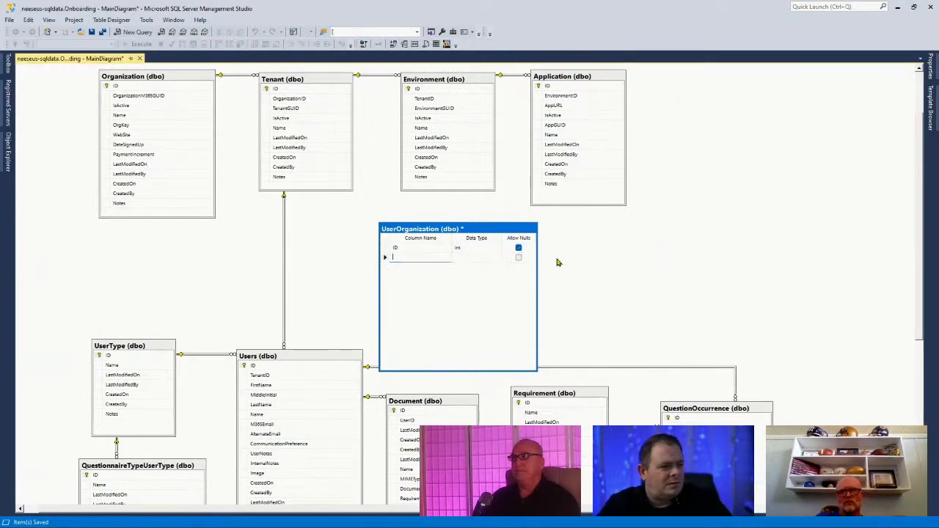
Step: Move the UserOrganization table up and left, closer to the Tenant and Environment tables, and show its properties in a widened pane
{"action": "left_click_drag", "start_coordinate": [491, 235], "coordinate": [453, 218]}
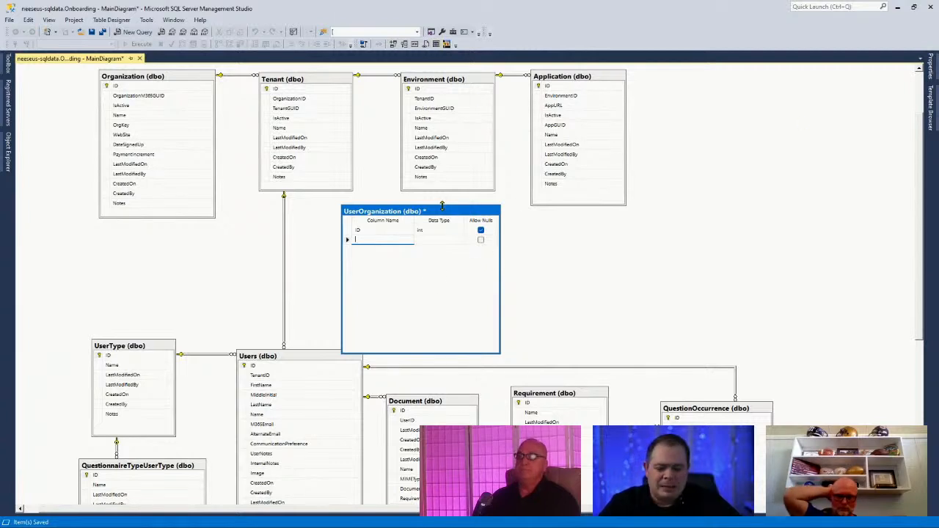
{"action": "key", "text": "F4"}
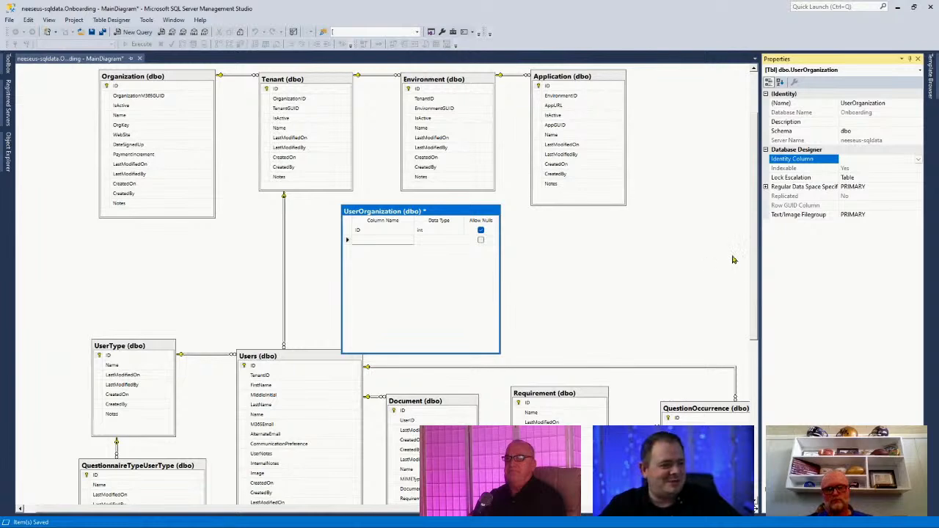
{"action": "left_click_drag", "start_coordinate": [759, 245], "coordinate": [722, 255]}
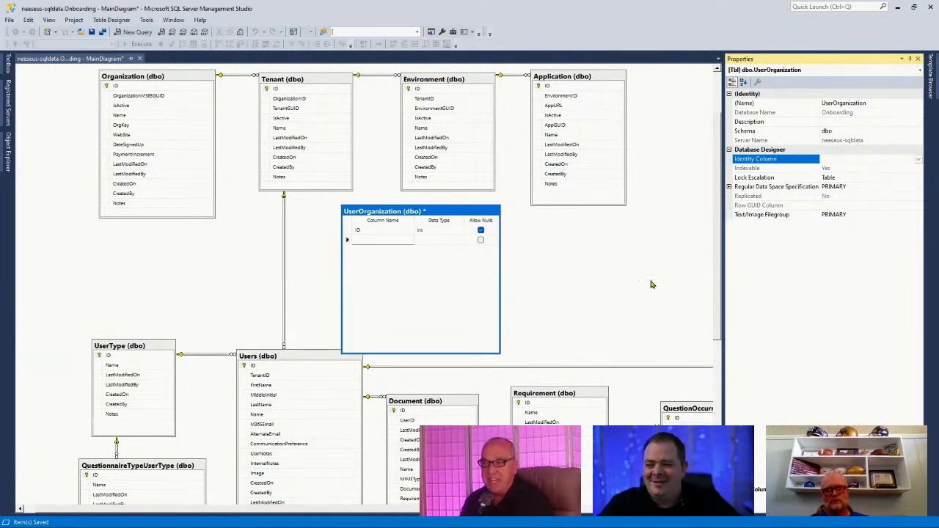
Step: Make the UserOrganization table's ID column an identity column by setting Is Identity to Yes
{"action": "left_click", "coordinate": [918, 159]}
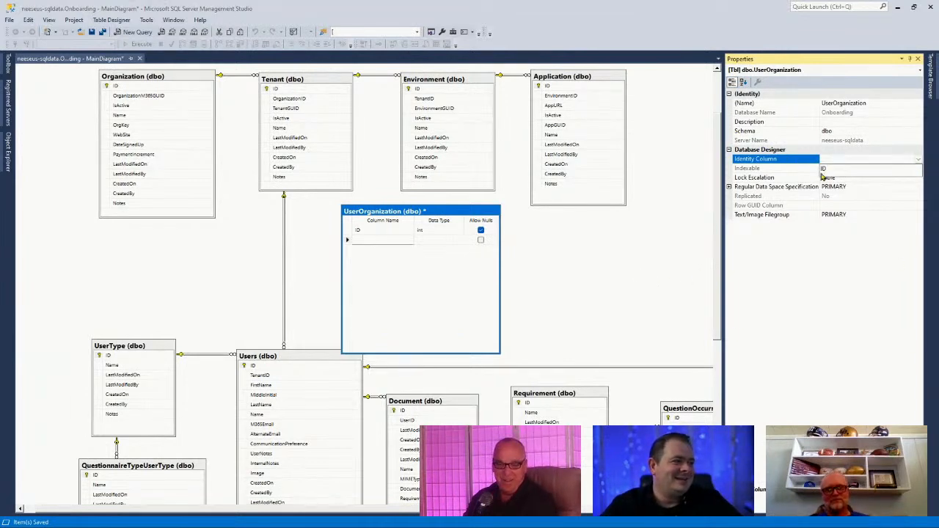
{"action": "left_click", "coordinate": [790, 417]}
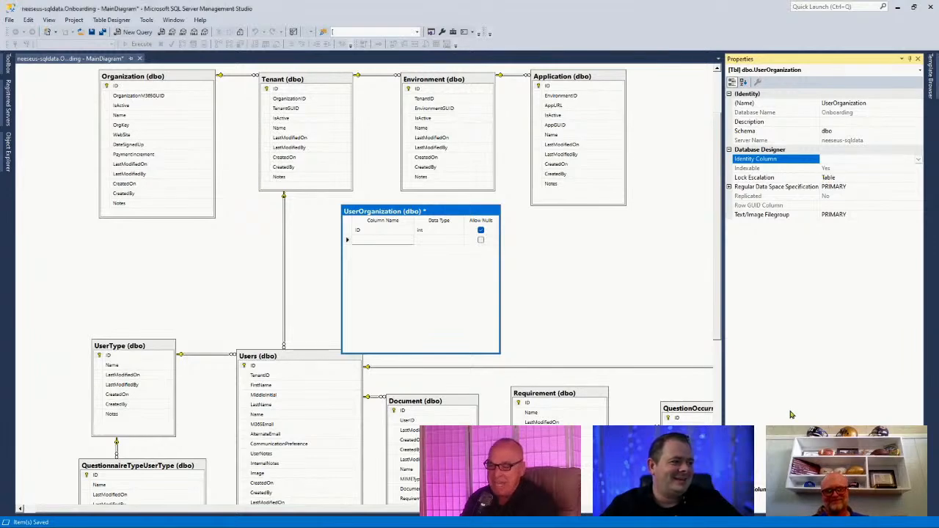
{"action": "left_click", "coordinate": [349, 233]}
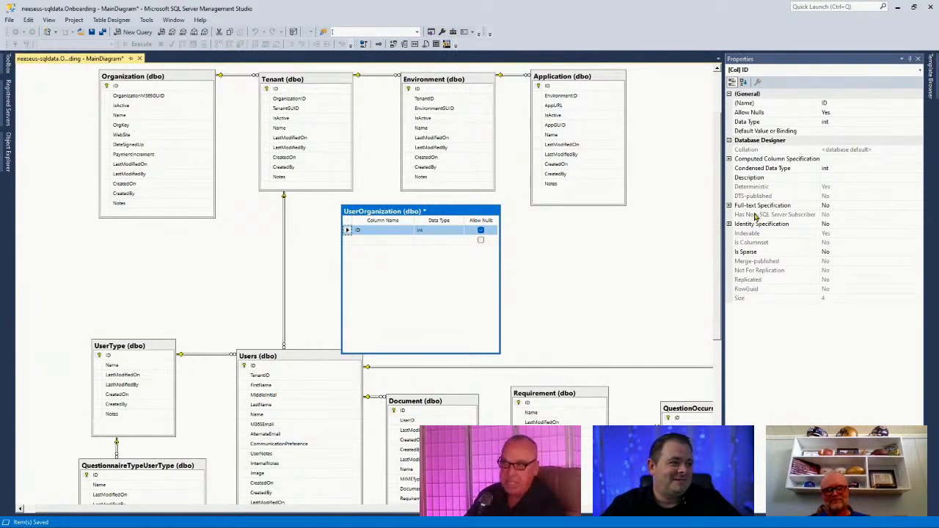
{"action": "double_click", "coordinate": [781, 224]}
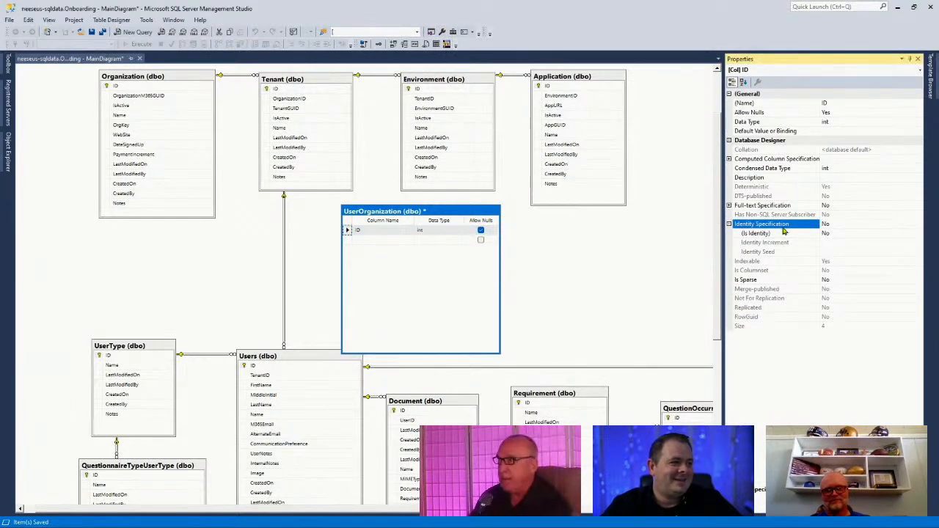
{"action": "left_click", "coordinate": [782, 234]}
{"action": "double_click", "coordinate": [783, 235]}
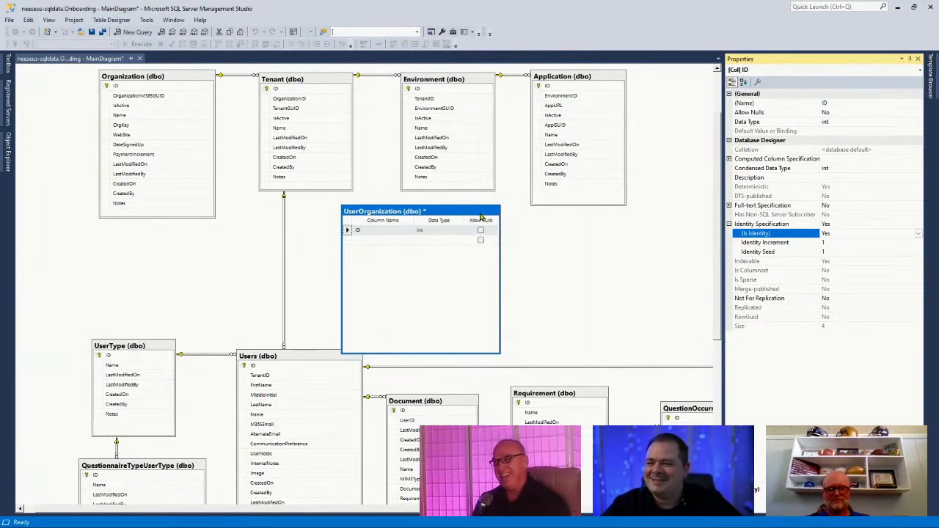
Step: Shrink the UserOrganization table box, shift it slightly down and left, and save all changes
{"action": "left_click_drag", "start_coordinate": [500, 353], "coordinate": [469, 297]}
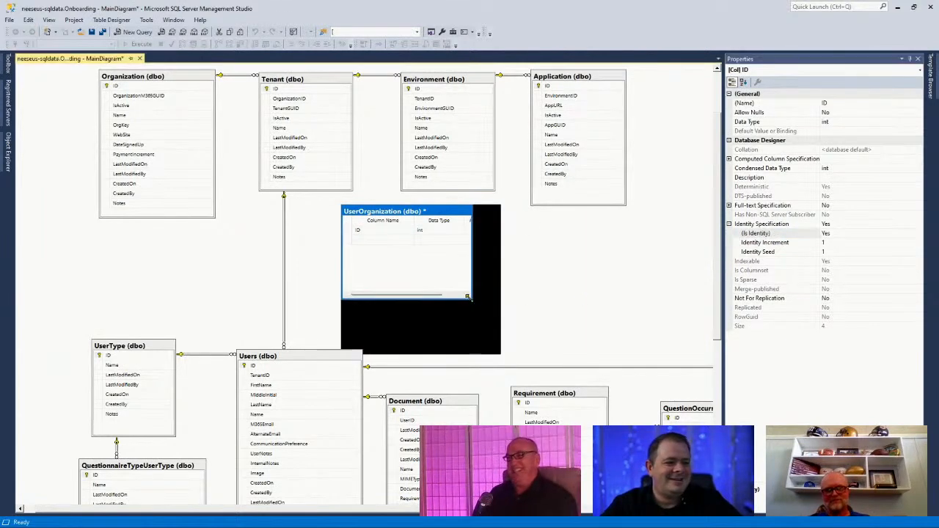
{"action": "left_click_drag", "start_coordinate": [446, 218], "coordinate": [433, 235]}
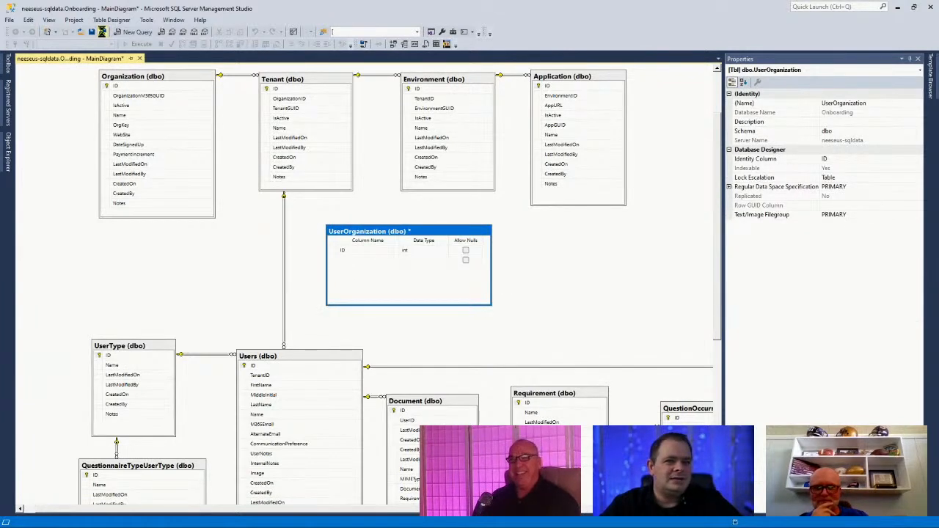
{"action": "left_click", "coordinate": [102, 32]}
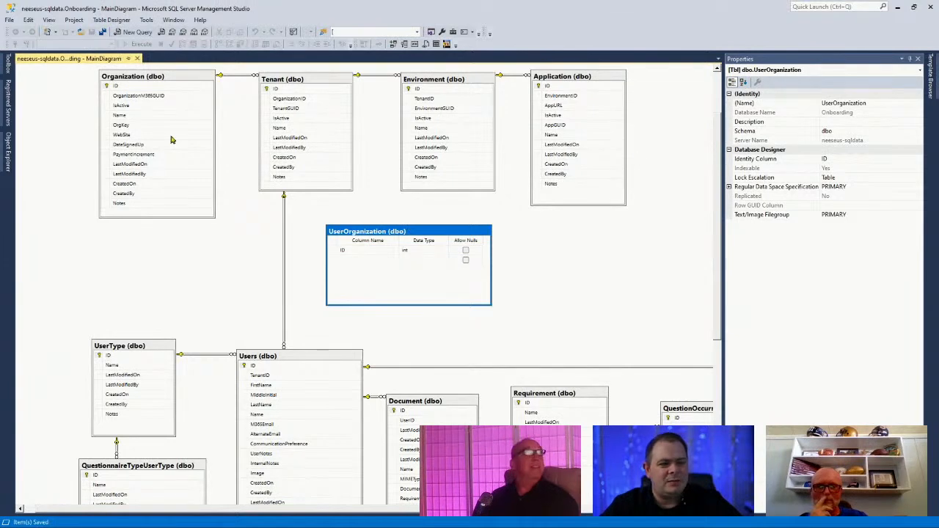
{"action": "right_click", "coordinate": [433, 233]}
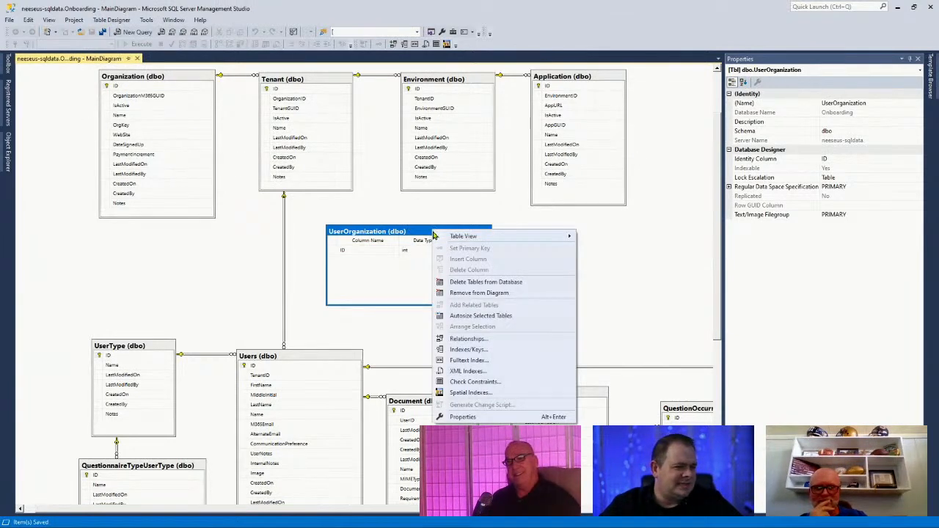
{"action": "left_click", "coordinate": [206, 254]}
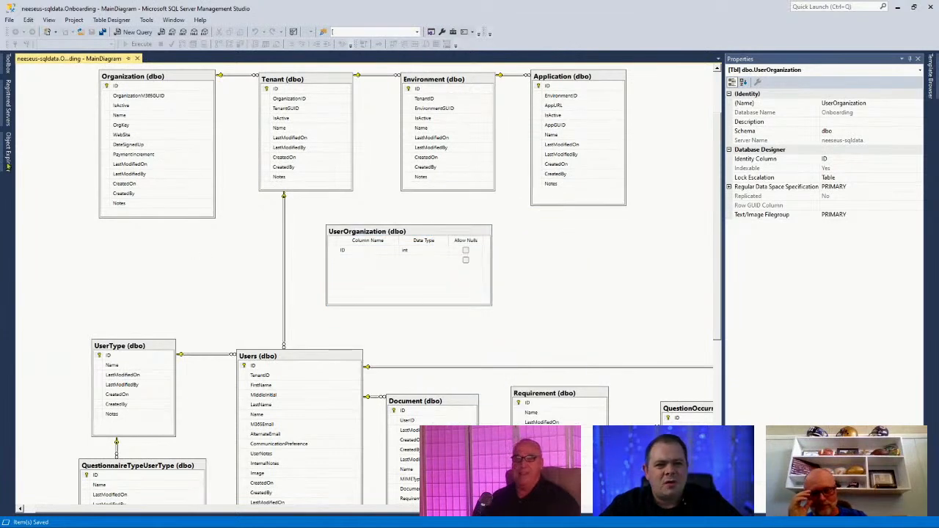
Step: Keep Object Explorer open in place of the Properties pane and list the Onboarding database's tables
{"action": "mouse_move", "coordinate": [9, 154]}
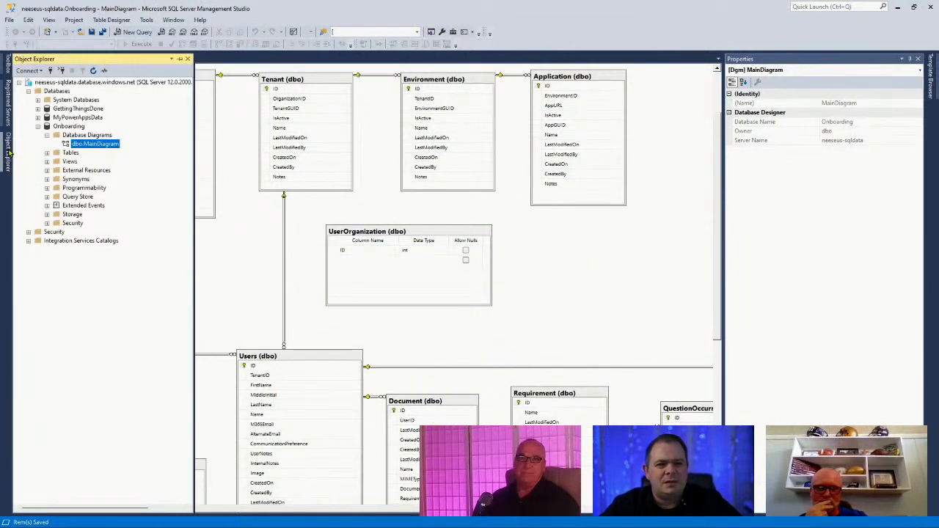
{"action": "left_click", "coordinate": [180, 59]}
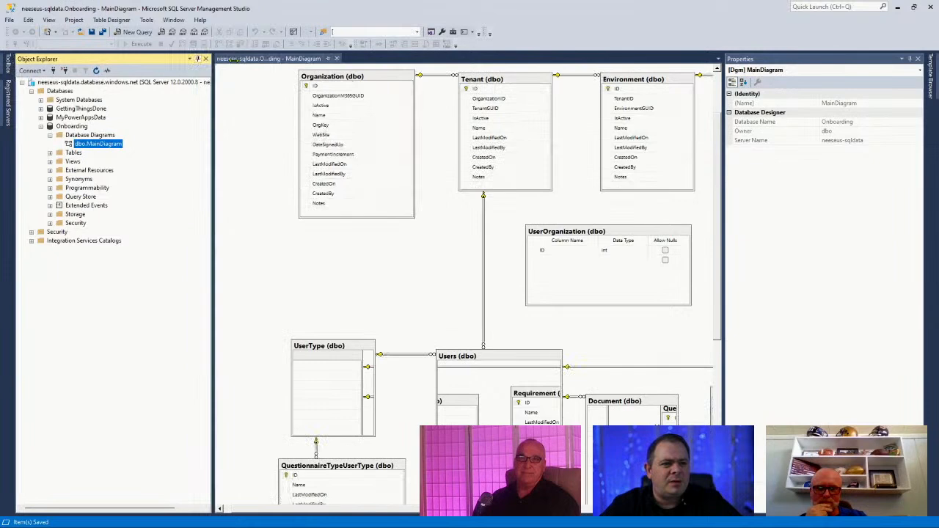
{"action": "left_click", "coordinate": [910, 59]}
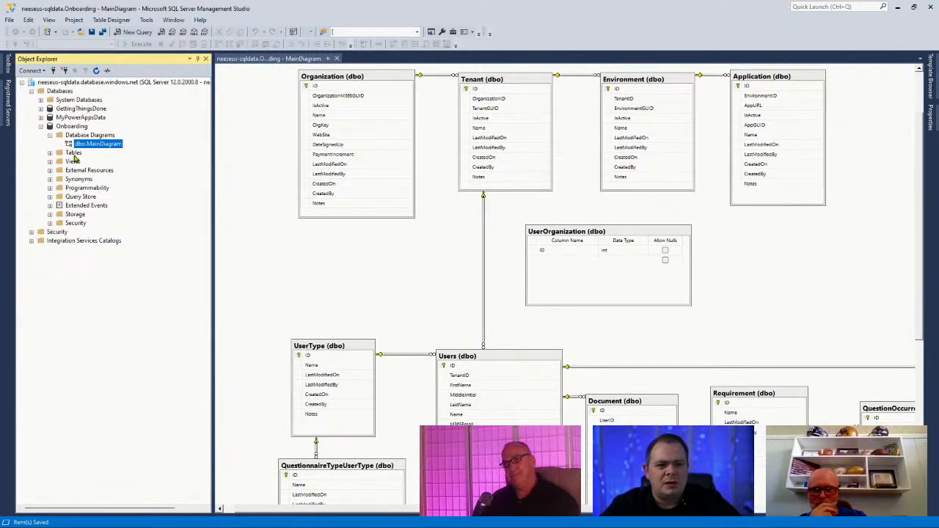
{"action": "double_click", "coordinate": [75, 154]}
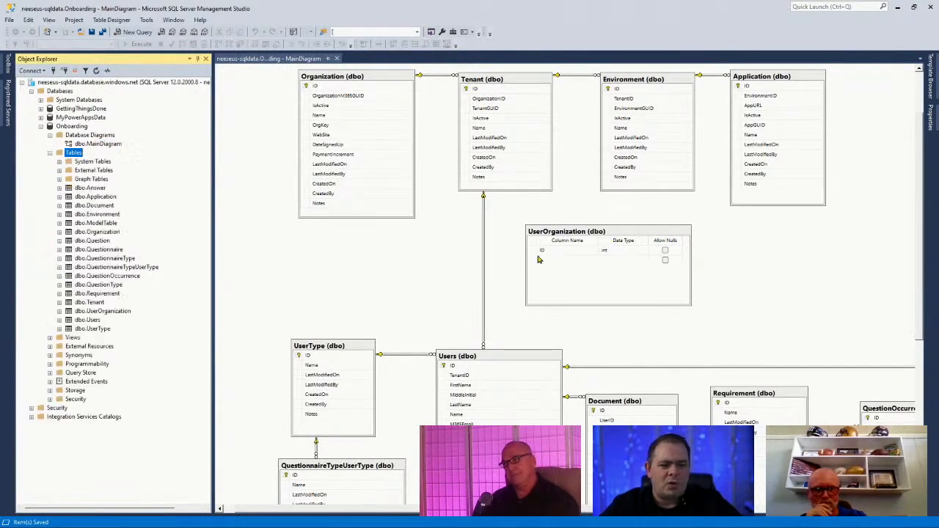
Step: Move the UserOrganization table between Organization and UserType in the diagram, and open the table in its own design view
{"action": "left_click_drag", "start_coordinate": [601, 234], "coordinate": [369, 248]}
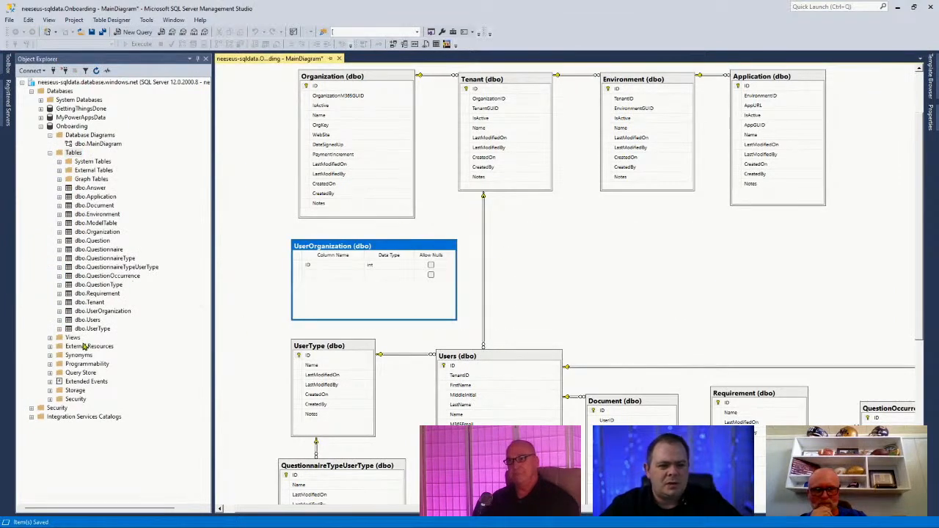
{"action": "right_click", "coordinate": [115, 312]}
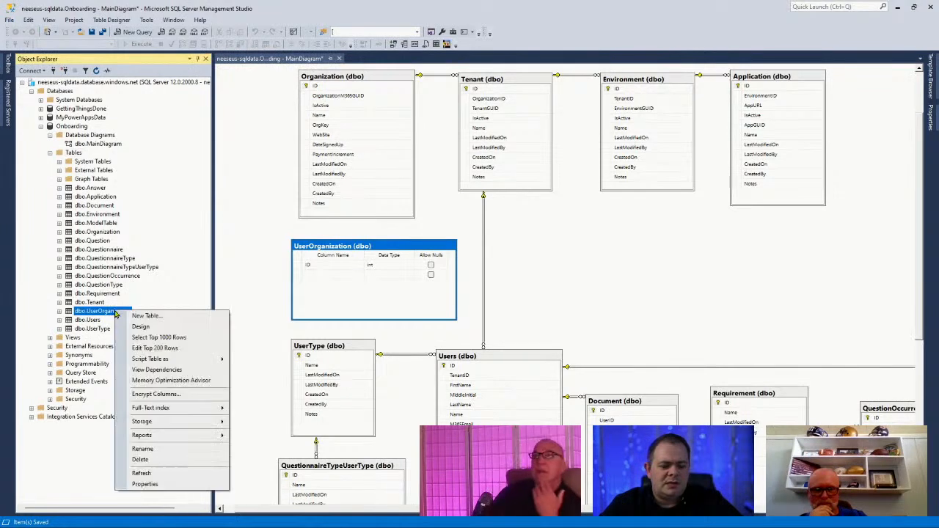
{"action": "left_click", "coordinate": [161, 329]}
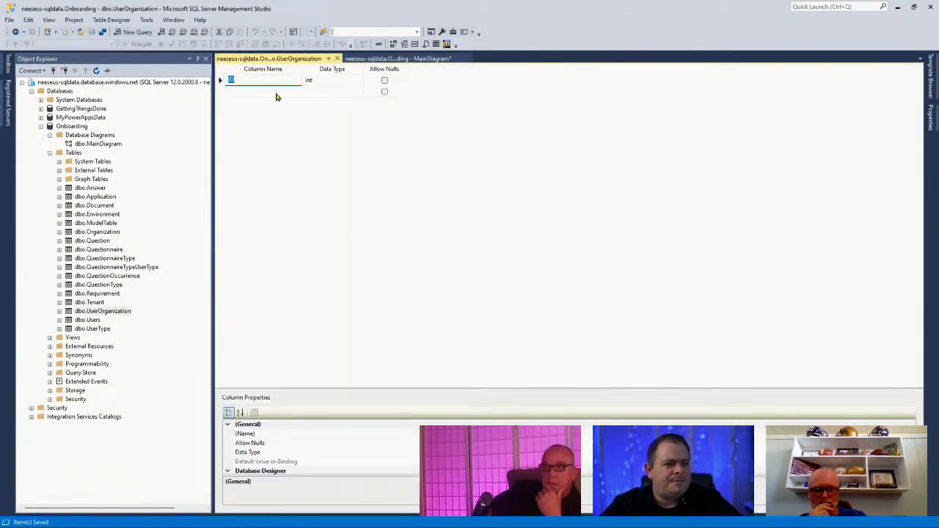
Step: Set the ID column as the primary key of the UserOrganization table
{"action": "left_click", "coordinate": [218, 80]}
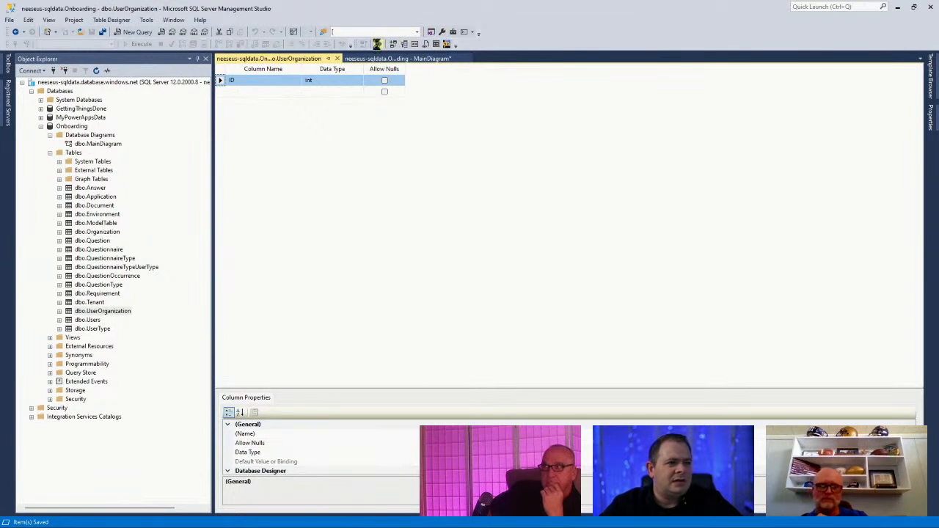
{"action": "left_click", "coordinate": [378, 44]}
{"action": "left_click", "coordinate": [347, 81]}
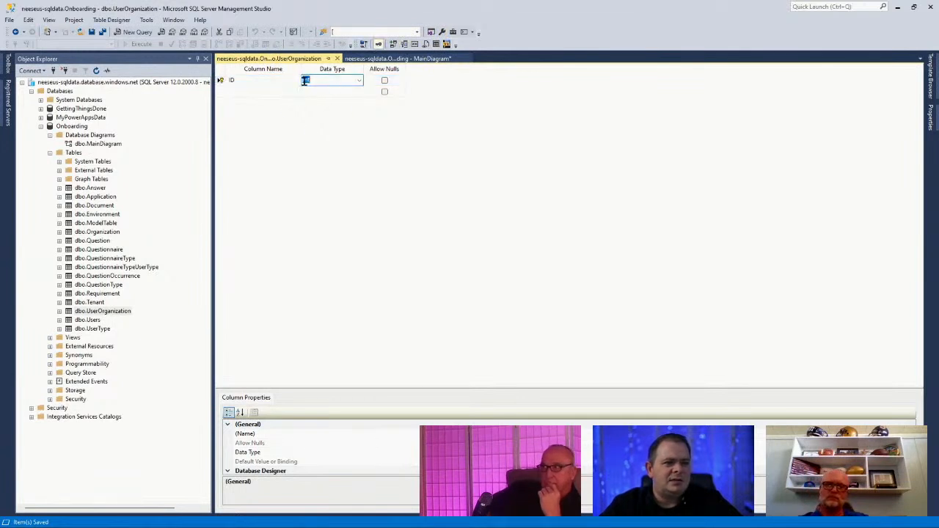
Step: Add a UserID column of type int that allows nulls to the UserOrganization table
{"action": "left_click", "coordinate": [276, 92]}
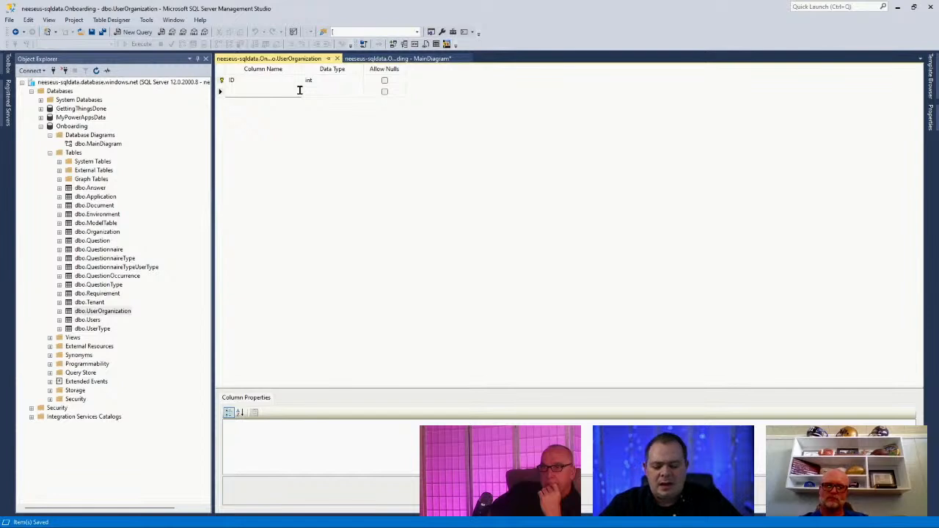
{"action": "type", "text": "UserID"}
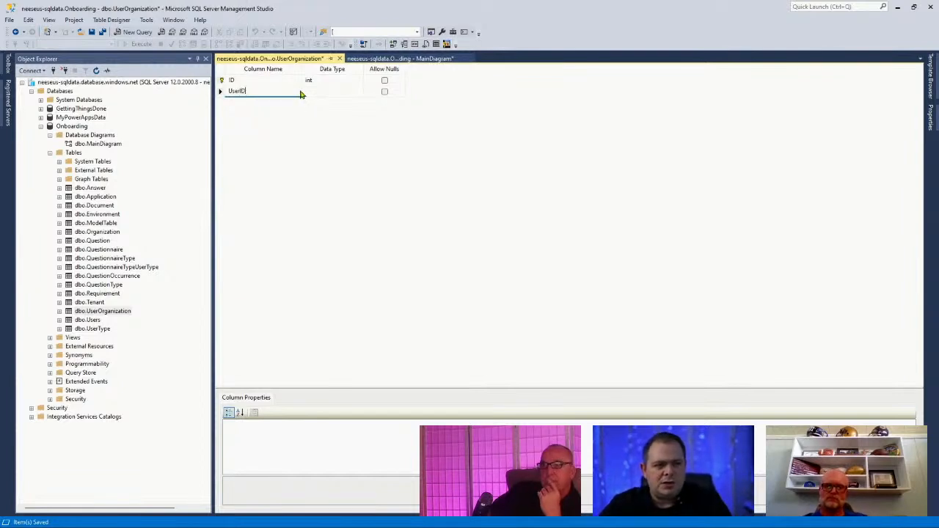
{"action": "key", "text": "Tab"}
{"action": "type", "text": "int"}
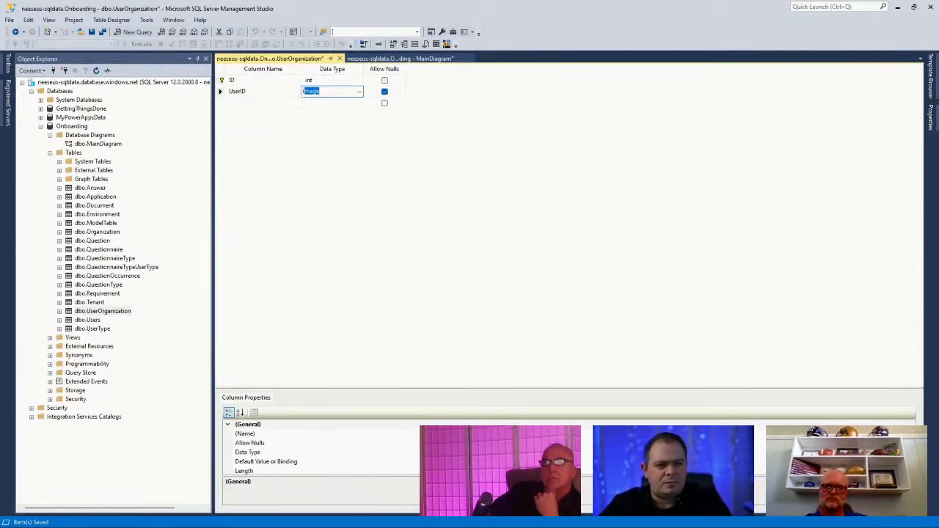
{"action": "key", "text": "Tab"}
{"action": "key", "text": "Tab"}
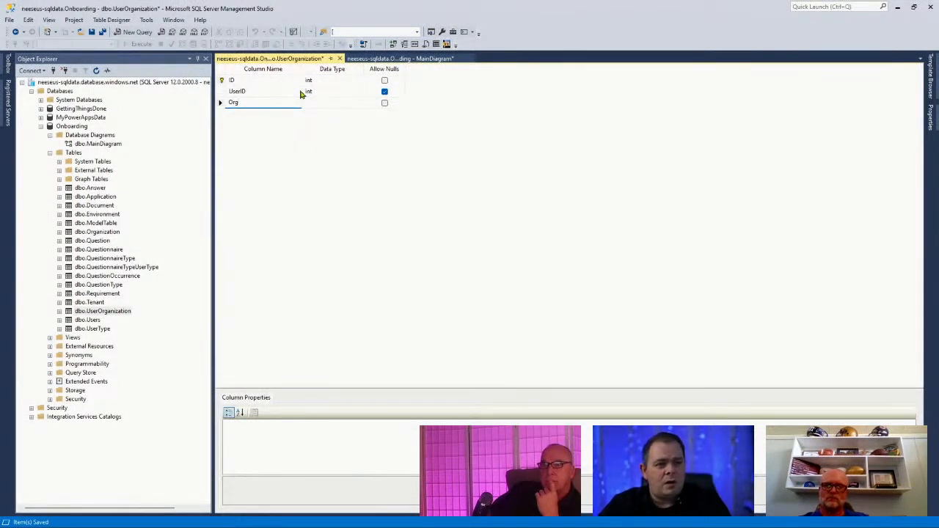
Step: Add an OrganizationID column of type int that allows nulls to the UserOrganization table and save all changes
{"action": "type", "text": "OrganizationID"}
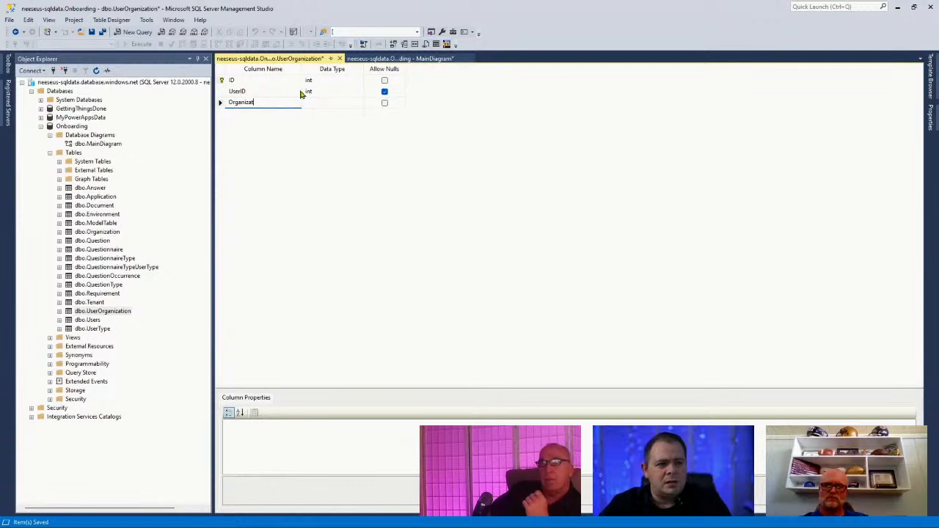
{"action": "key", "text": "Tab"}
{"action": "type", "text": "int"}
{"action": "key", "text": "Tab"}
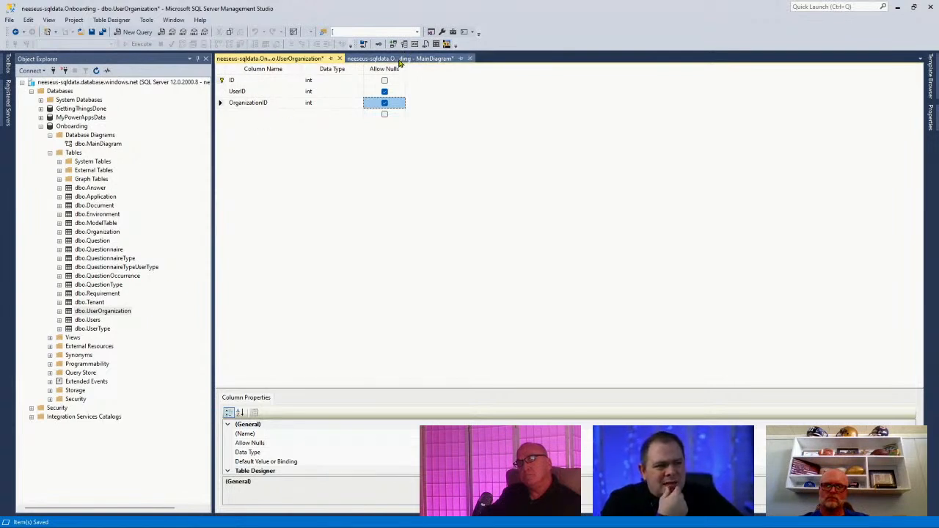
{"action": "left_click", "coordinate": [102, 35]}
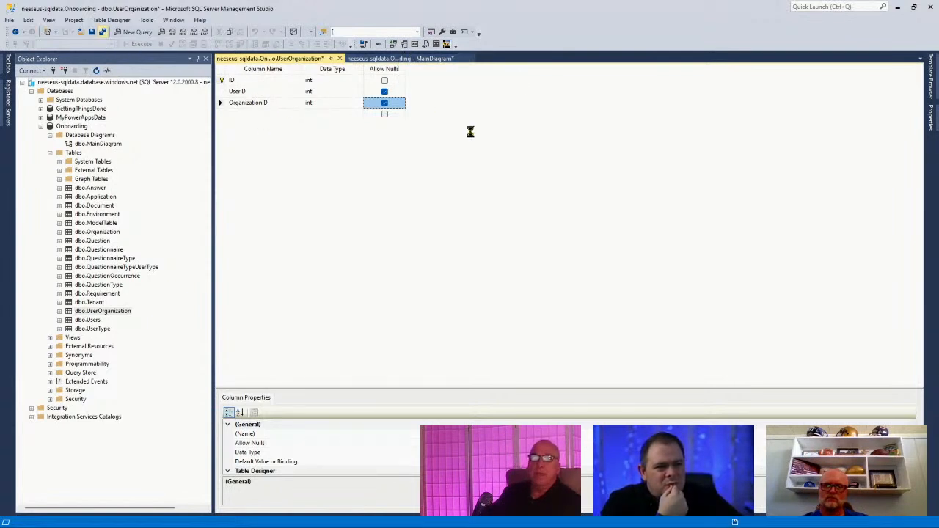
Step: In MainDiagram, display the UserOrganization table with column names only and shift it slightly right beneath the Organization table
{"action": "left_click", "coordinate": [416, 62]}
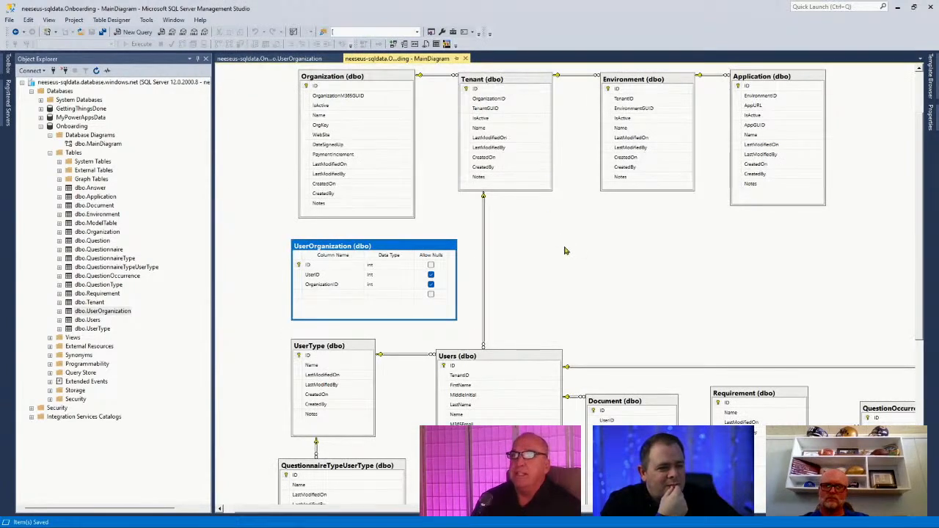
{"action": "right_click", "coordinate": [413, 247]}
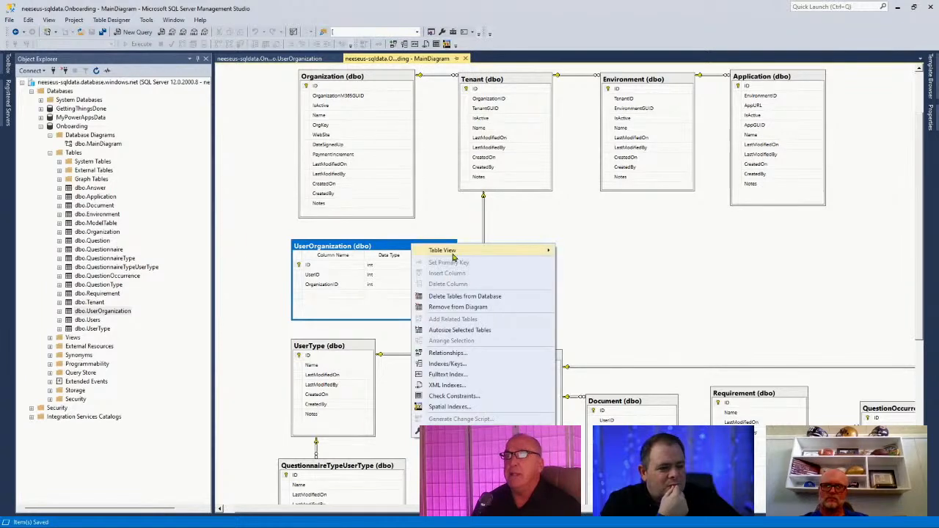
{"action": "mouse_move", "coordinate": [453, 252]}
{"action": "left_click", "coordinate": [602, 263]}
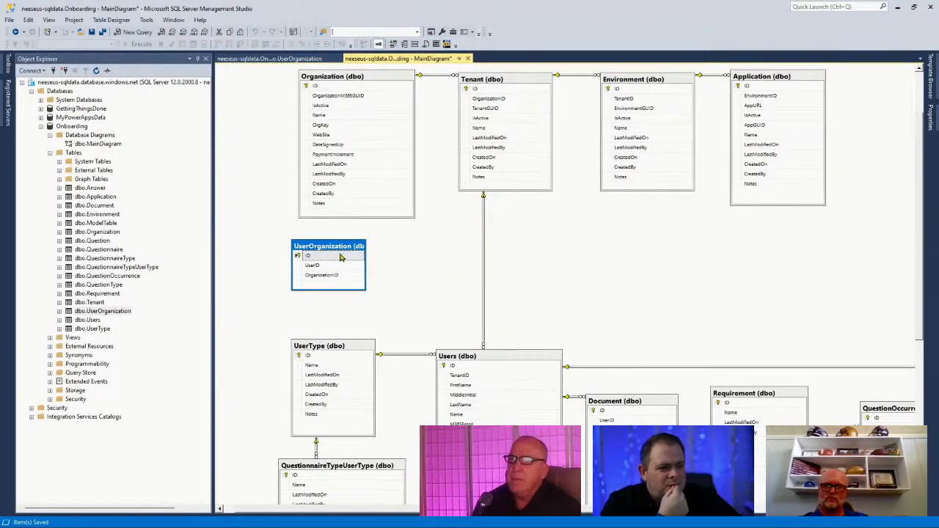
{"action": "left_click_drag", "start_coordinate": [340, 257], "coordinate": [372, 265]}
Step: Create a foreign key relationship from the Users table's ID to UserID in the UserOrganization table
{"action": "left_click_drag", "start_coordinate": [445, 367], "coordinate": [379, 273]}
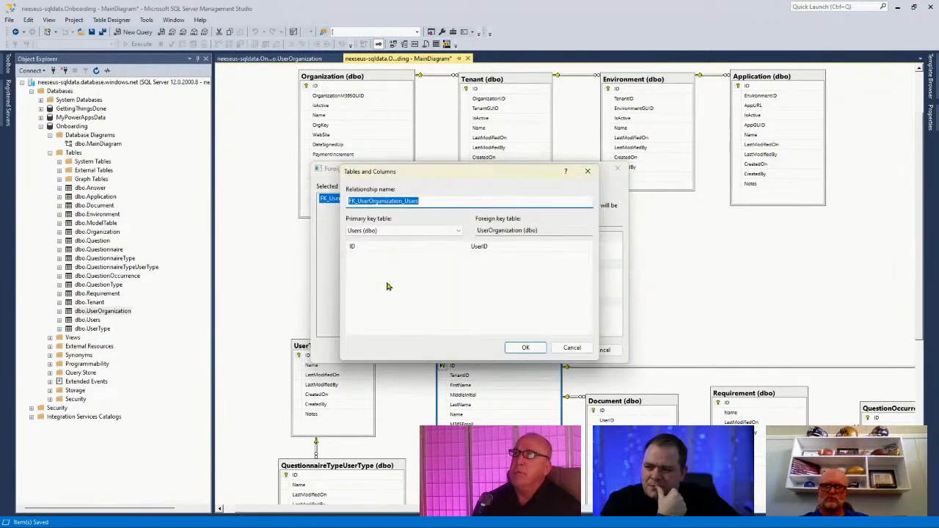
{"action": "left_click", "coordinate": [538, 348]}
{"action": "left_click", "coordinate": [539, 350]}
{"action": "left_click", "coordinate": [572, 294]}
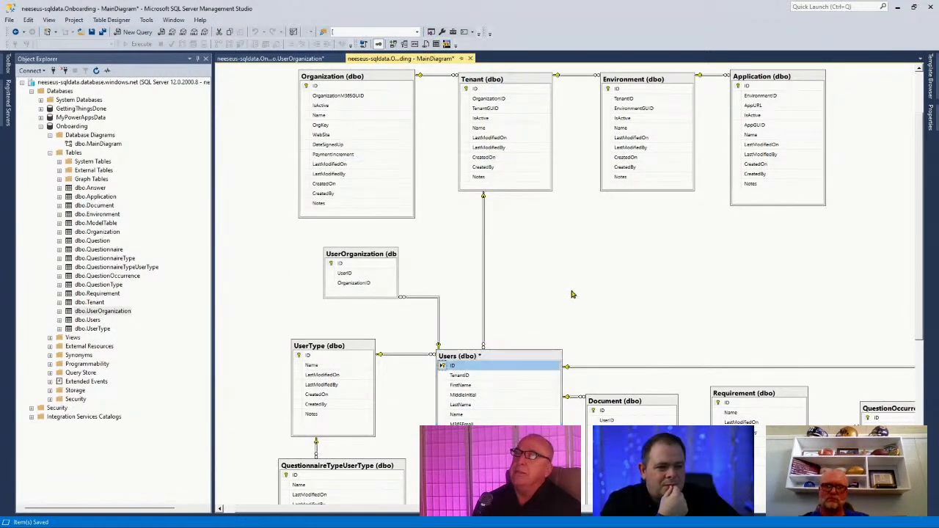
Step: Create a foreign key relationship from the Organization table's ID to OrganizationID in UserOrganization, and save all changes
{"action": "left_click", "coordinate": [307, 86]}
{"action": "left_click_drag", "start_coordinate": [307, 87], "coordinate": [340, 286]}
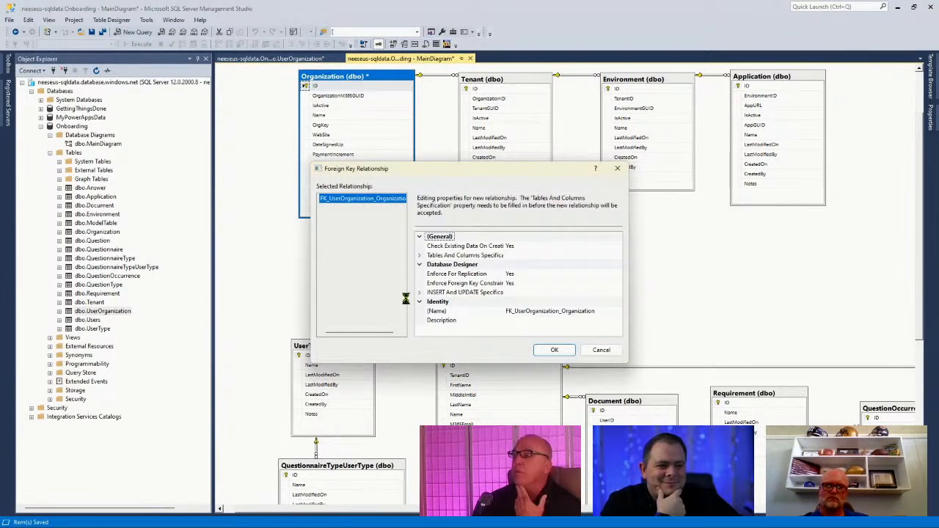
{"action": "left_click", "coordinate": [536, 348]}
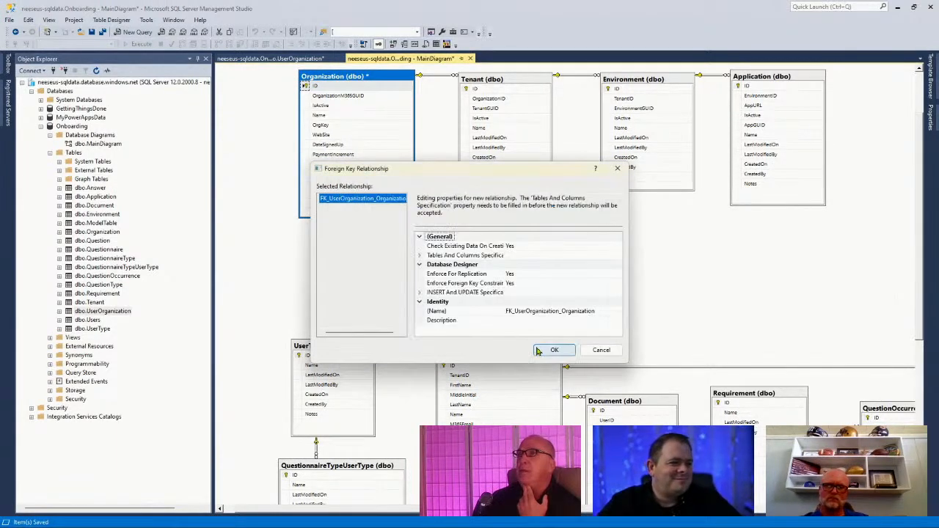
{"action": "left_click", "coordinate": [538, 350]}
{"action": "left_click", "coordinate": [567, 281]}
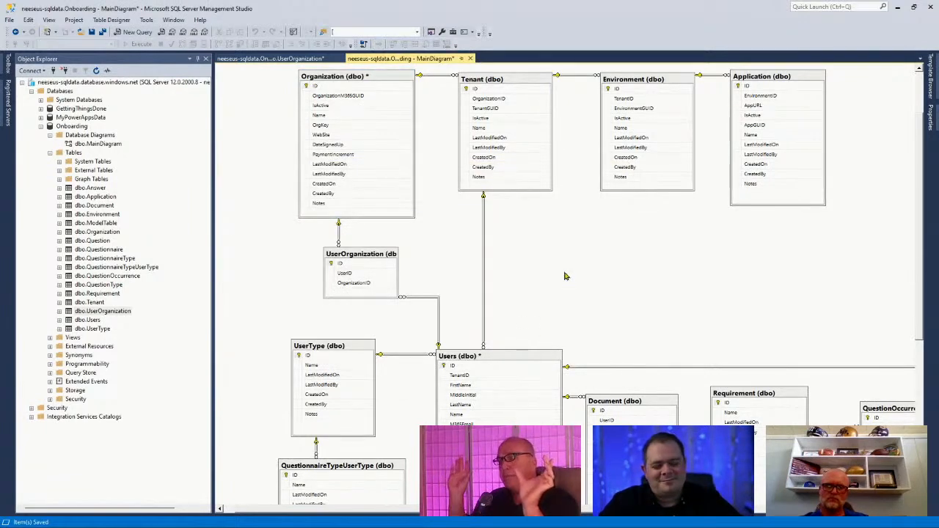
{"action": "left_click", "coordinate": [103, 32]}
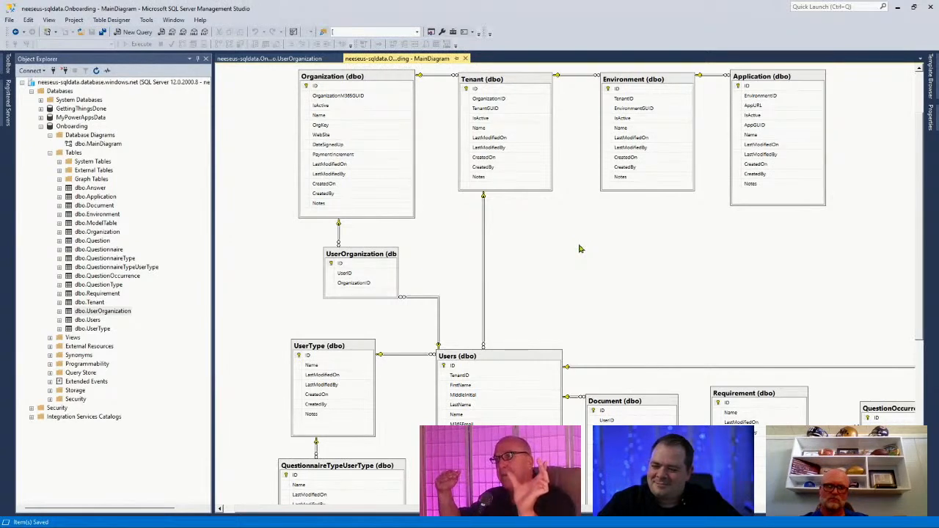
Step: Locate the ModelTable table in MainDiagram and open it in the table designer
{"action": "left_click", "coordinate": [306, 62]}
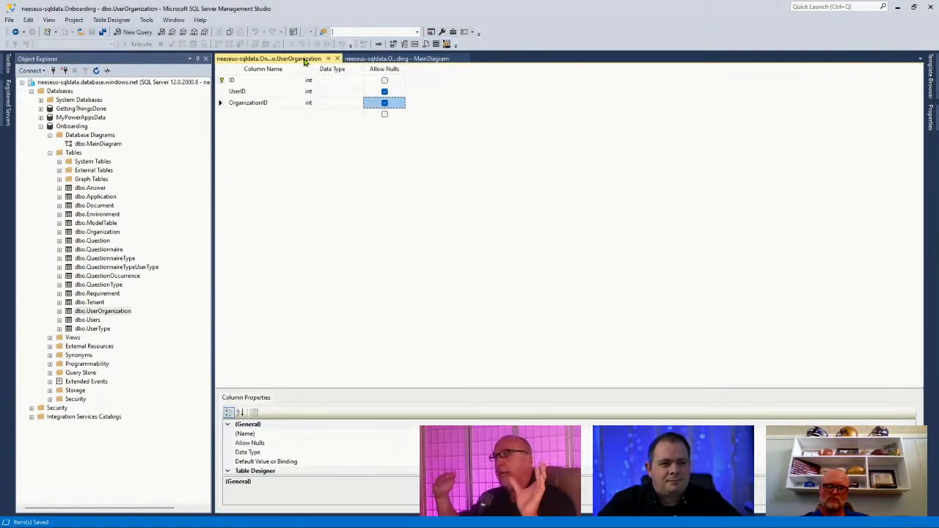
{"action": "left_click", "coordinate": [389, 58]}
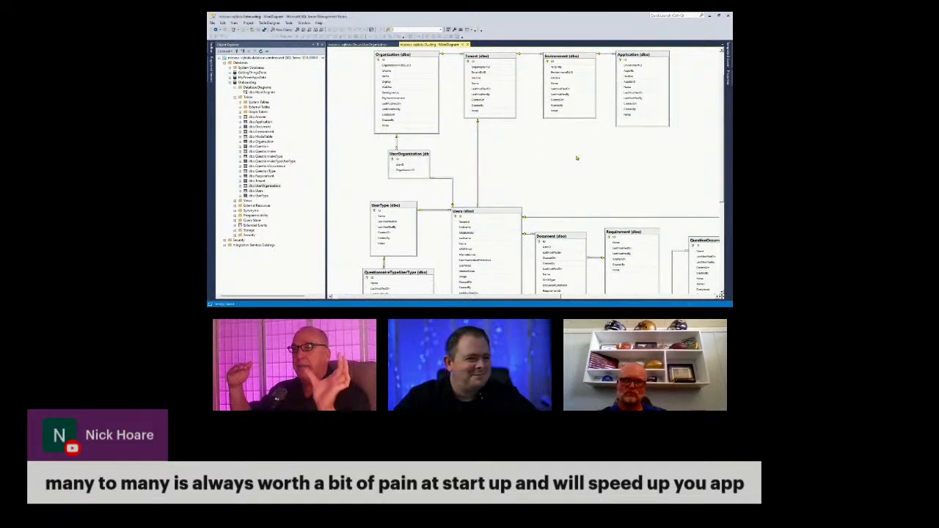
{"action": "left_click_drag", "start_coordinate": [537, 296], "coordinate": [680, 295]}
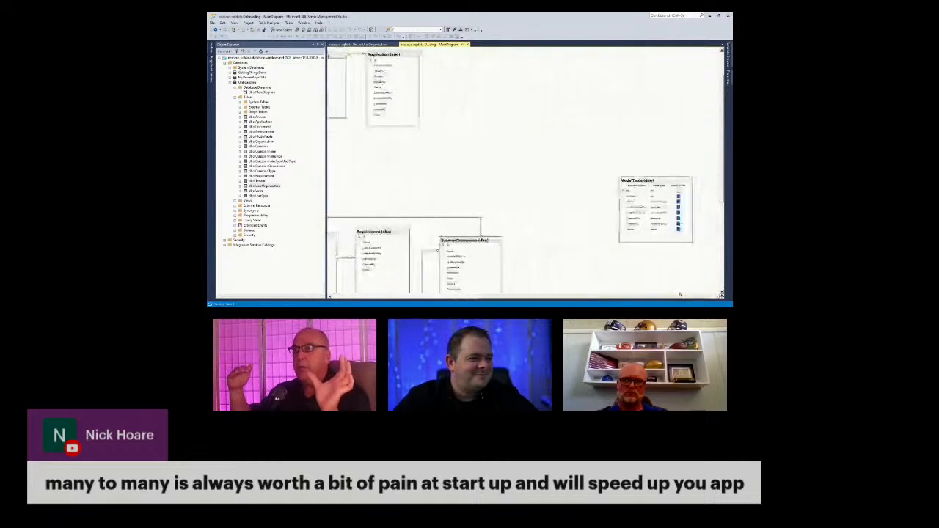
{"action": "left_click", "coordinate": [260, 137]}
{"action": "right_click", "coordinate": [260, 138]}
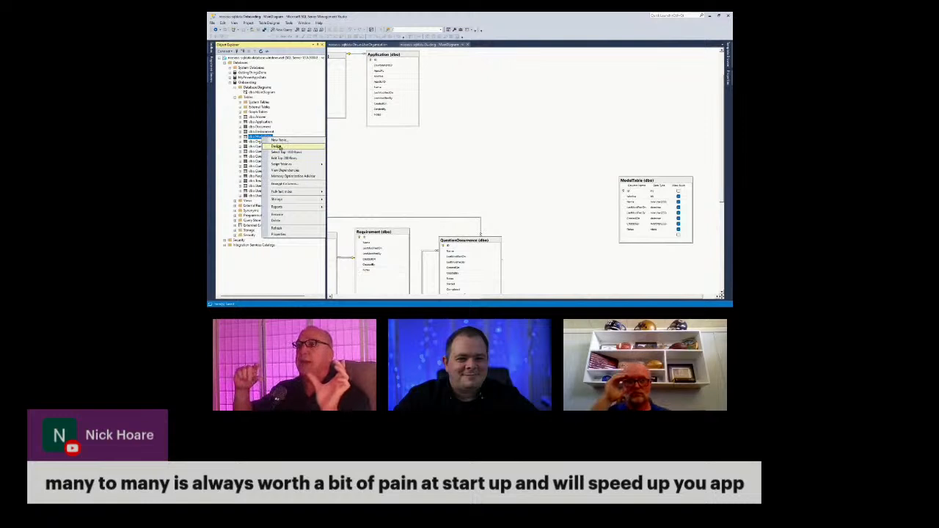
{"action": "left_click", "coordinate": [282, 148]}
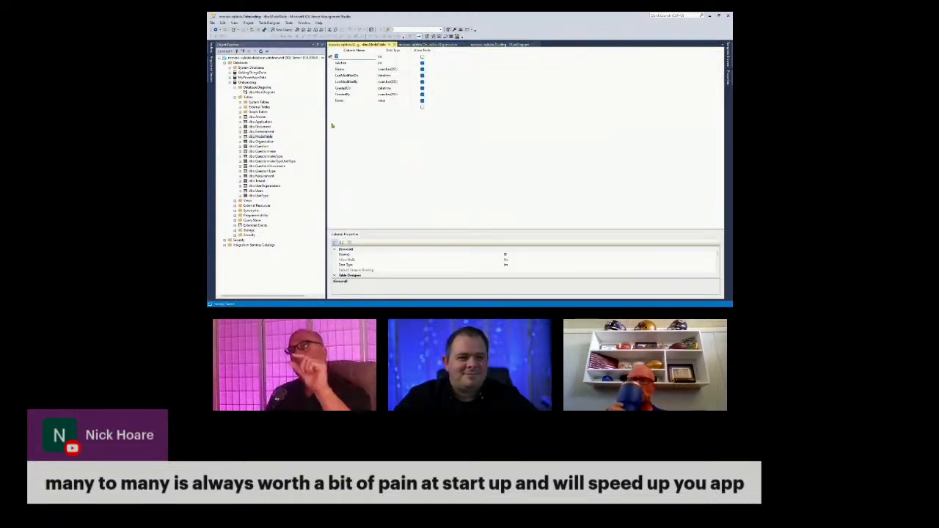
Step: Copy the IsActive through Notes columns from ModelTable and paste them below OrganizationID in the UserOrganization table
{"action": "left_click", "coordinate": [332, 63]}
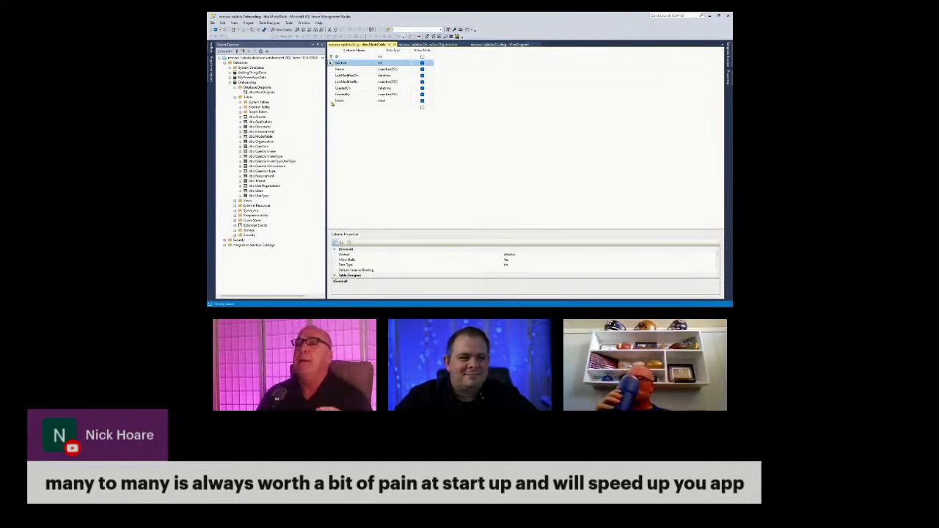
{"action": "left_click", "coordinate": [333, 102], "text": "shift"}
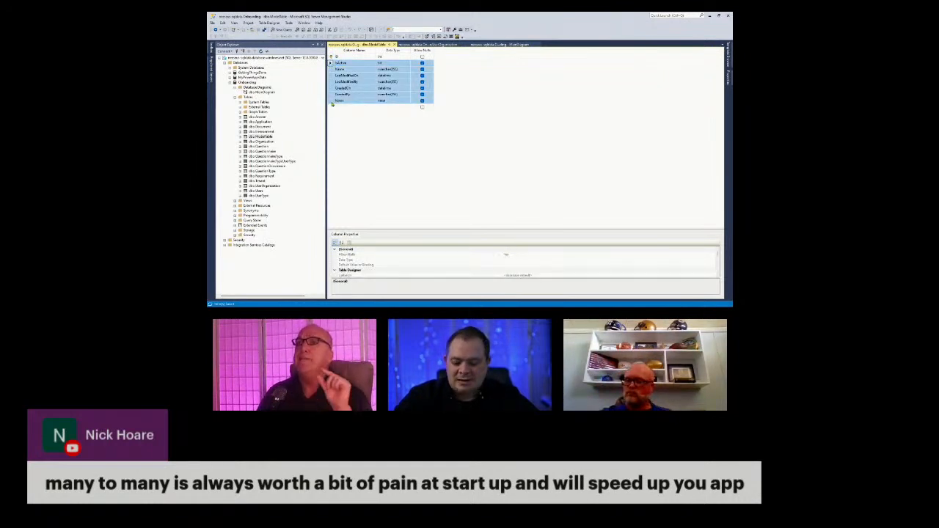
{"action": "left_click", "coordinate": [440, 45]}
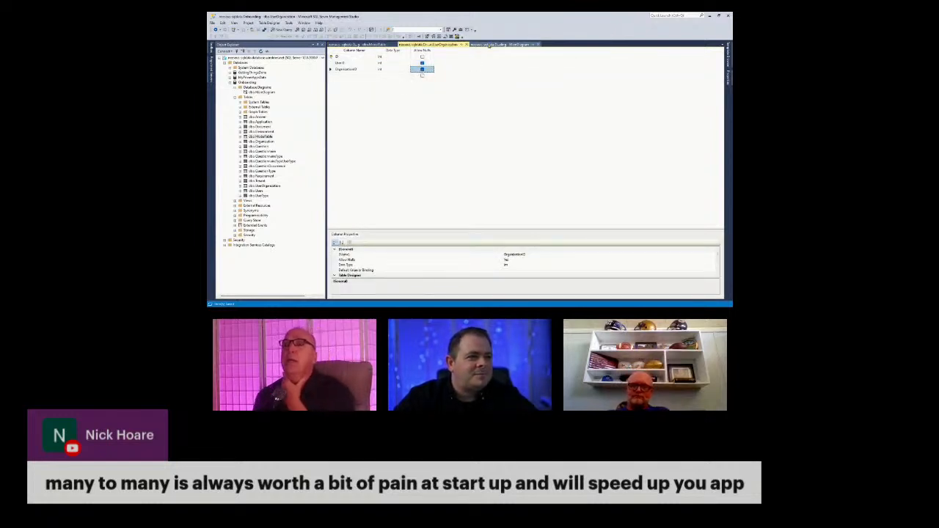
{"action": "left_click", "coordinate": [331, 75]}
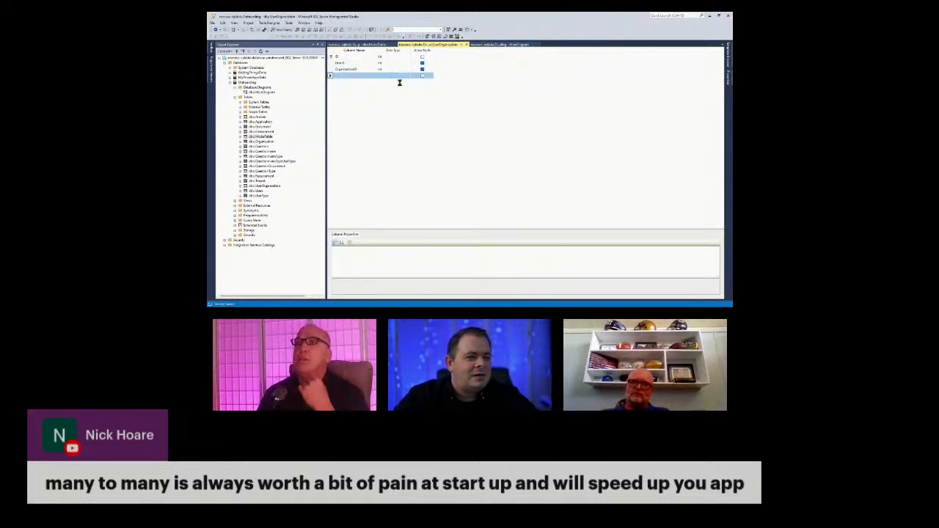
{"action": "key", "text": "ctrl+v"}
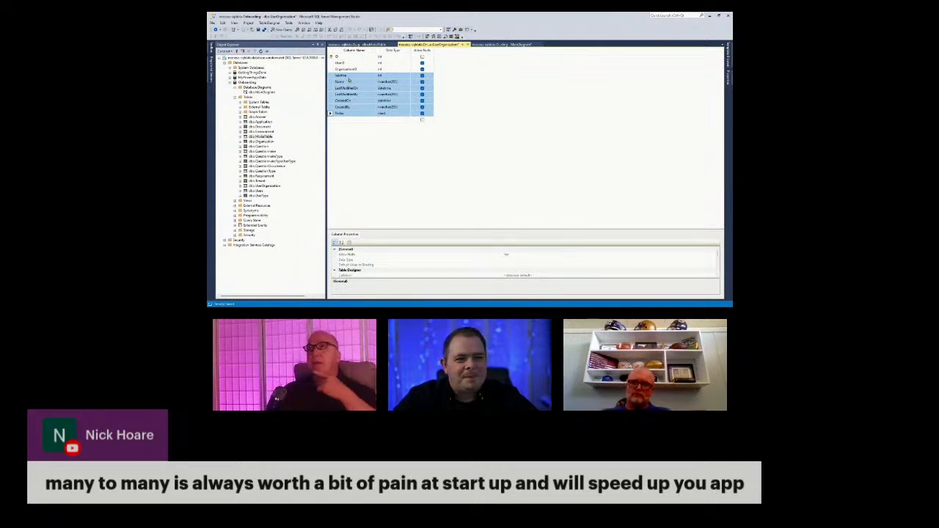
{"action": "left_click", "coordinate": [351, 82]}
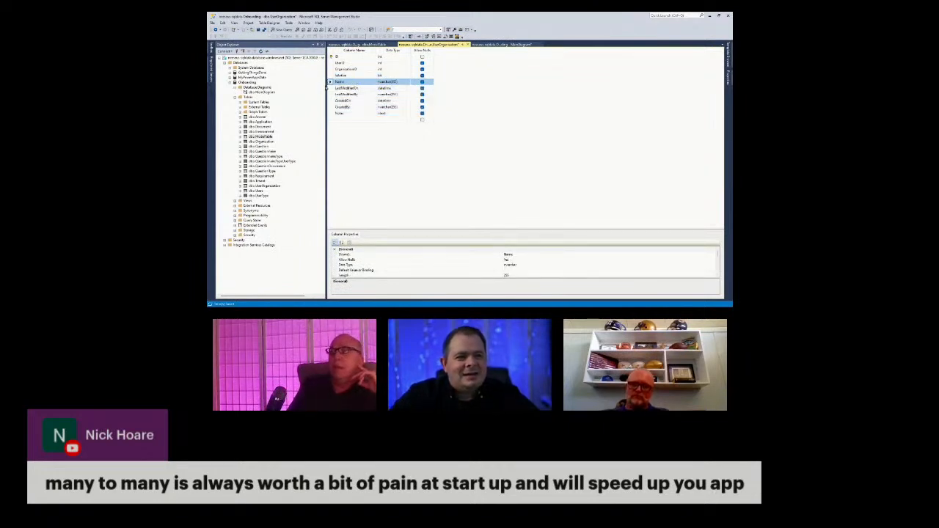
Step: In MainDiagram, enlarge the UserOrganization table downward to show more columns and nudge it up slightly
{"action": "left_click", "coordinate": [492, 45]}
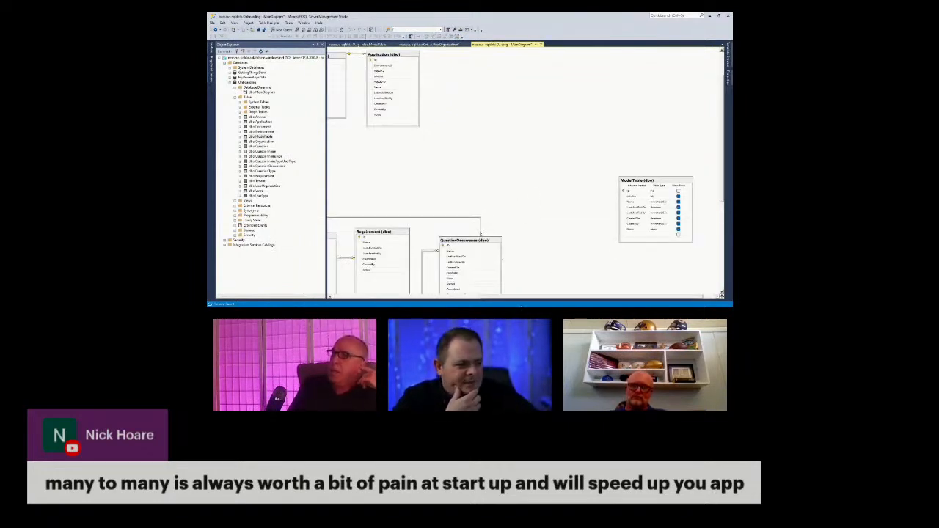
{"action": "left_click_drag", "start_coordinate": [521, 298], "coordinate": [377, 296]}
{"action": "left_click", "coordinate": [414, 179]}
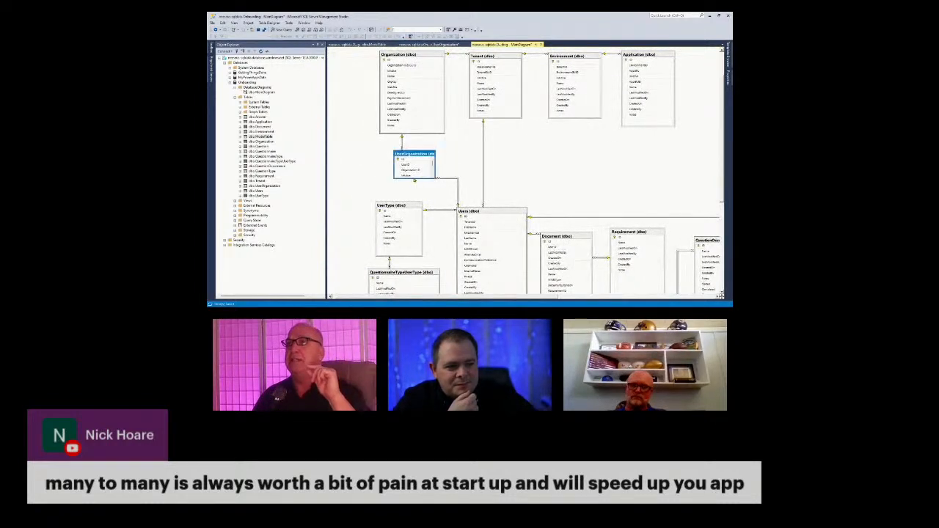
{"action": "left_click_drag", "start_coordinate": [413, 180], "coordinate": [412, 194]}
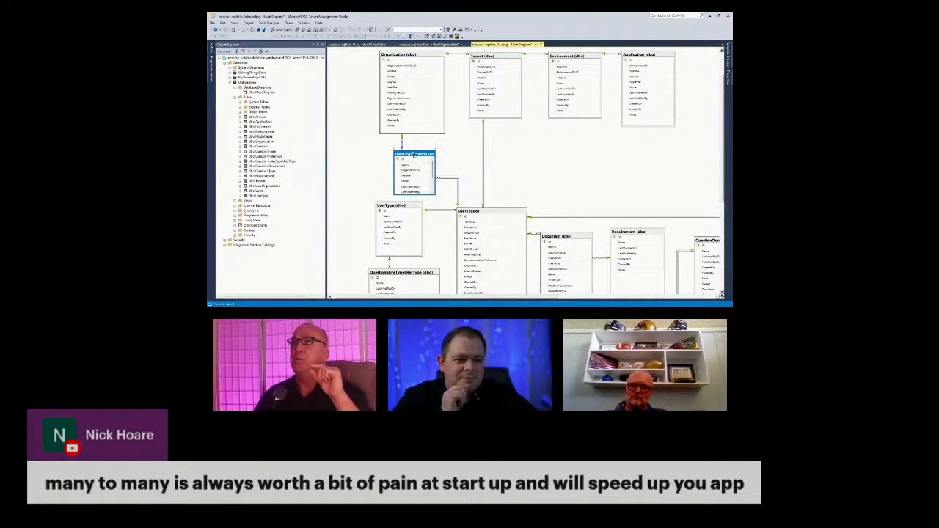
{"action": "left_click_drag", "start_coordinate": [413, 154], "coordinate": [414, 152]}
{"action": "left_click_drag", "start_coordinate": [420, 192], "coordinate": [419, 196]}
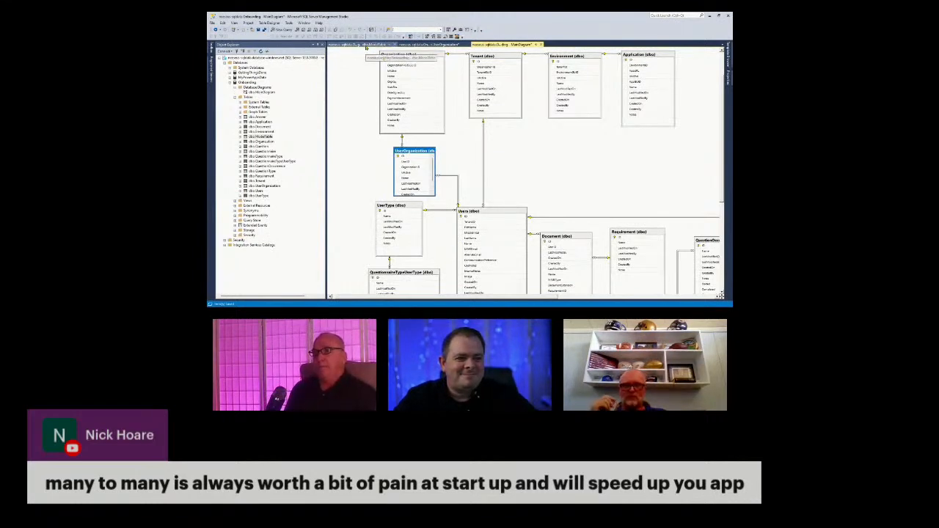
Step: In the UserOrganization table design, move the Name column directly below ID and delete the Notes column
{"action": "left_click", "coordinate": [430, 44]}
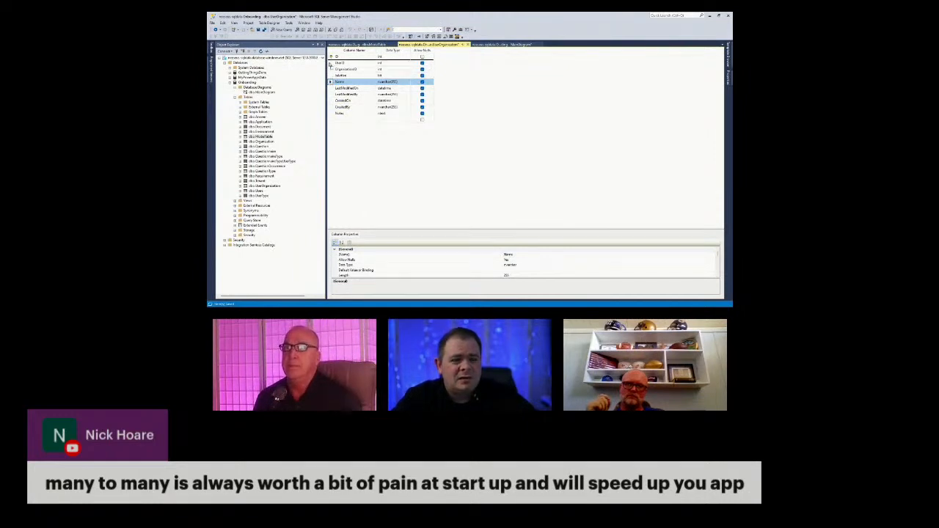
{"action": "left_click_drag", "start_coordinate": [330, 65], "coordinate": [330, 62]}
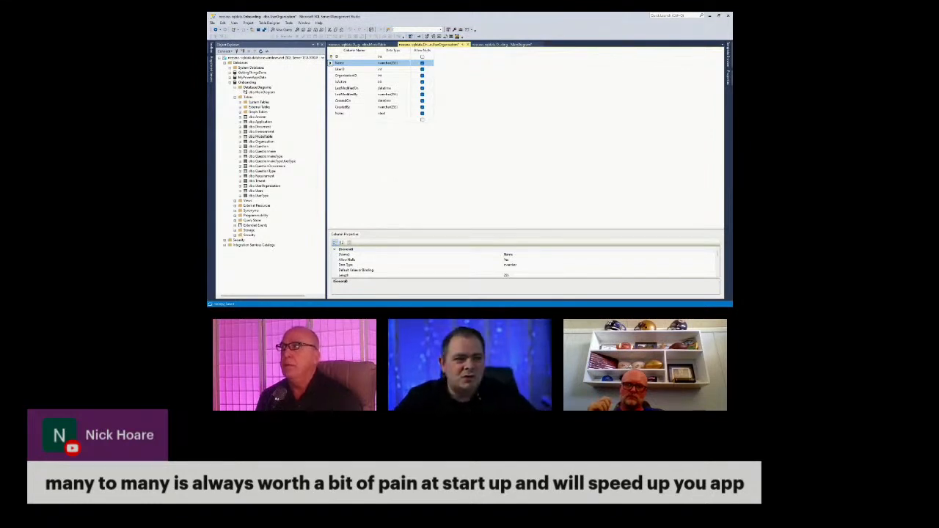
{"action": "left_click", "coordinate": [333, 81]}
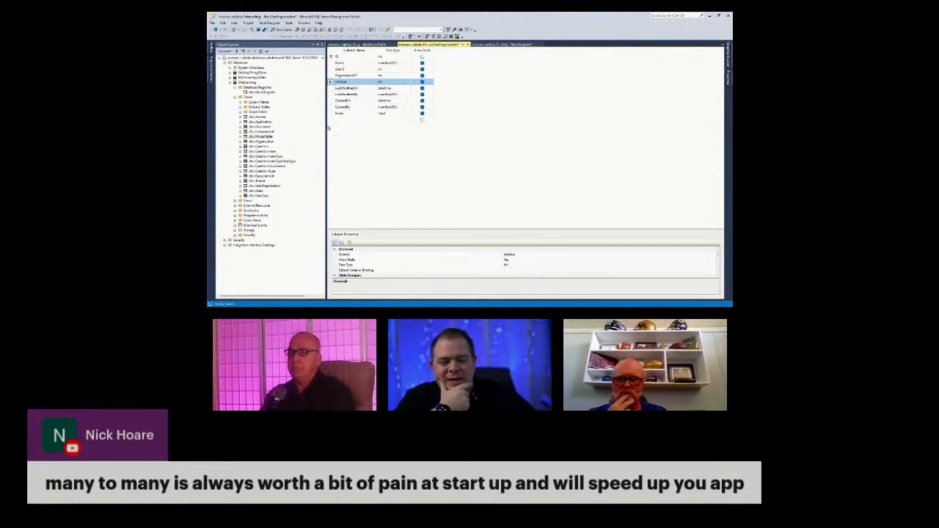
{"action": "left_click", "coordinate": [331, 114]}
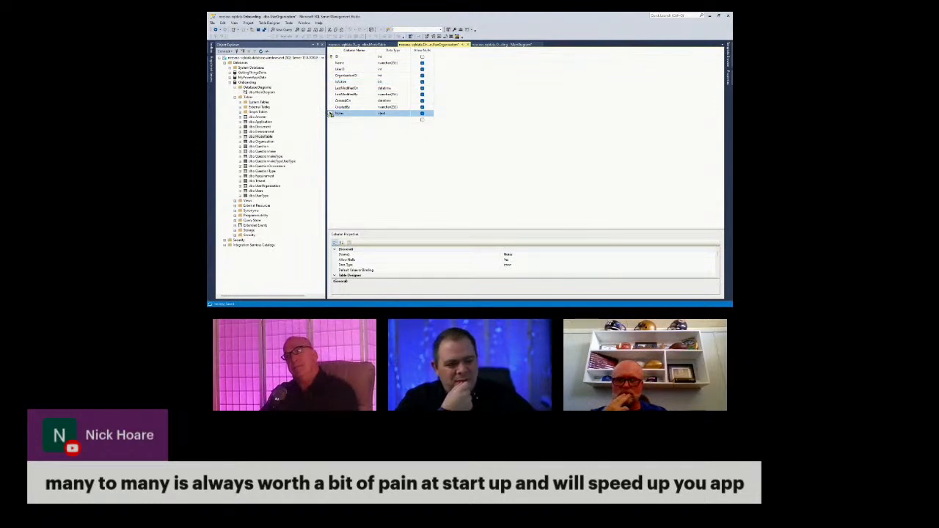
{"action": "right_click", "coordinate": [331, 114]}
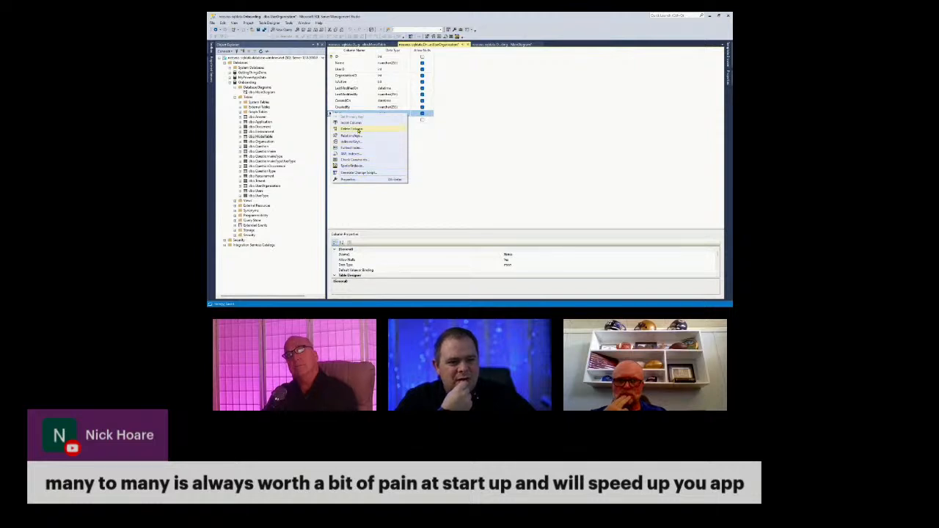
{"action": "left_click", "coordinate": [358, 130]}
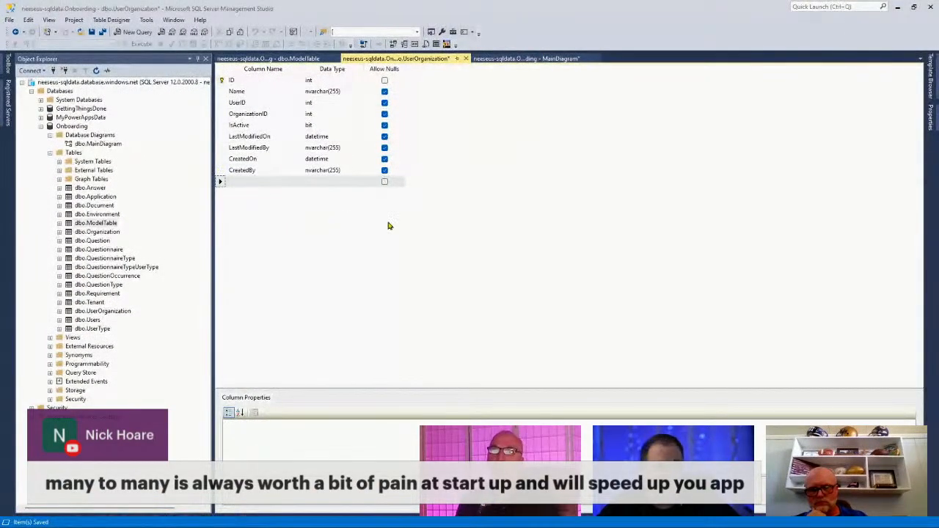
{"action": "left_click", "coordinate": [287, 199]}
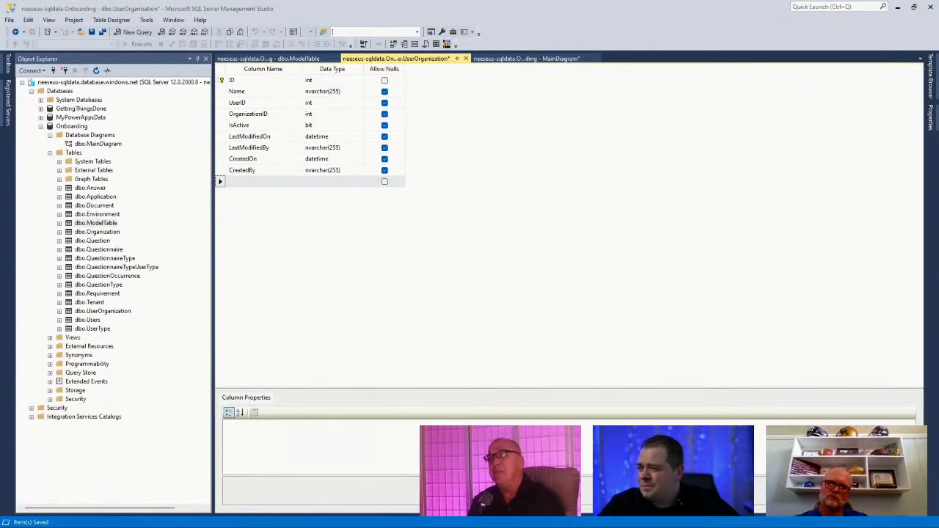
{"action": "left_click", "coordinate": [387, 236]}
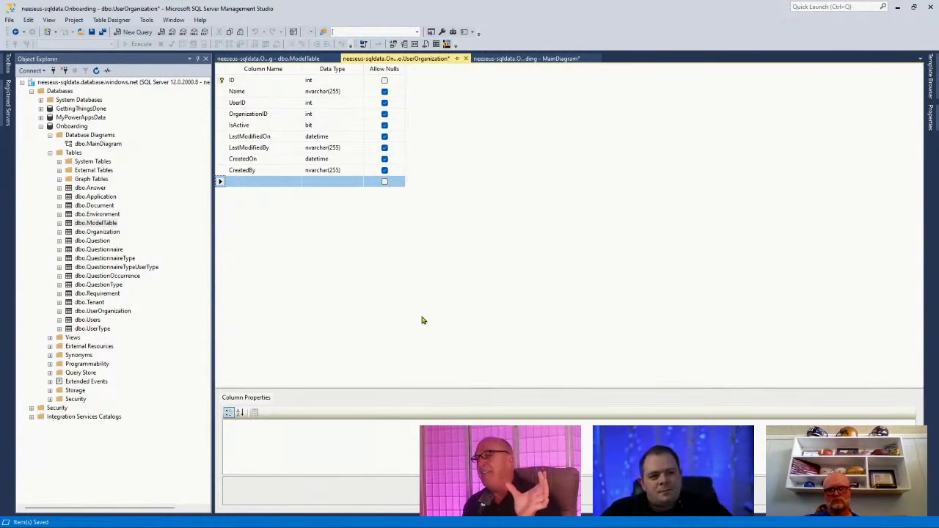
Step: In MainDiagram, move the Organization, Tenant, Environment and Application tables up together to free space beneath them
{"action": "left_click", "coordinate": [528, 58]}
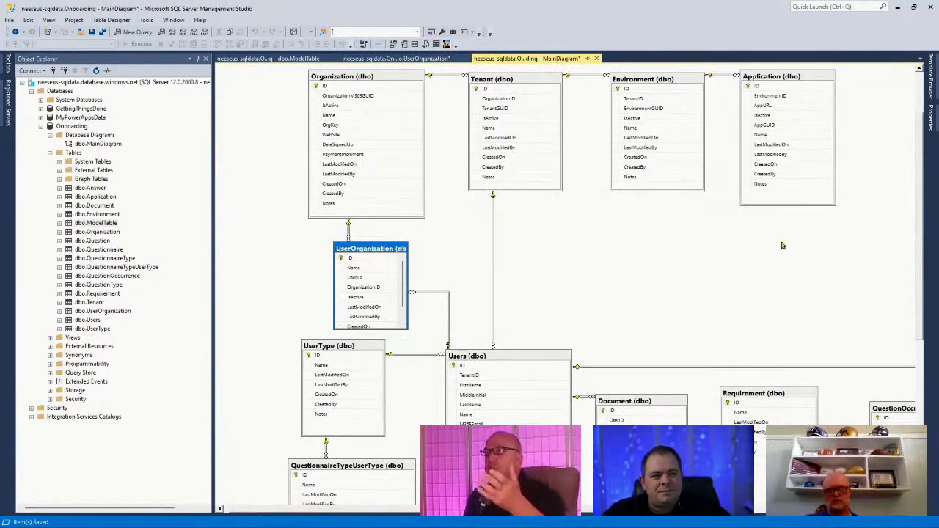
{"action": "scroll", "coordinate": [647, 288], "scroll_direction": "down", "scroll_amount": 2}
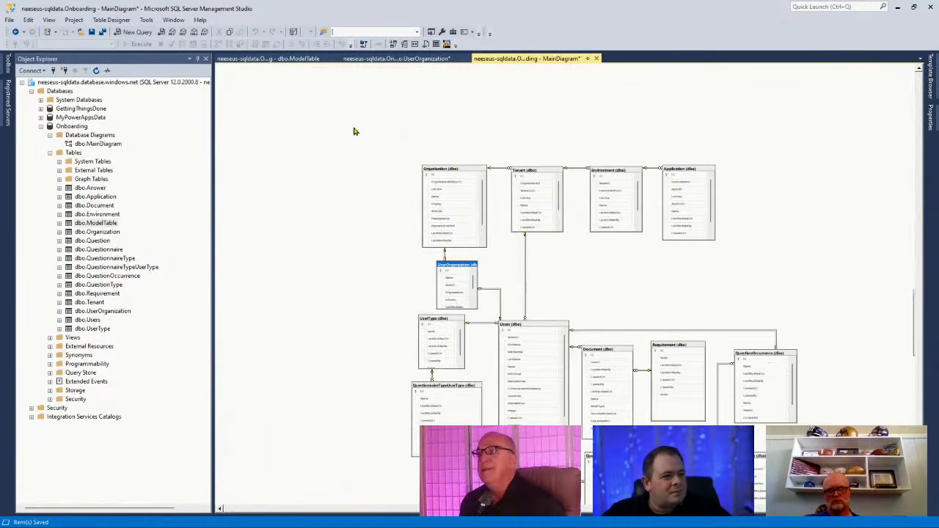
{"action": "left_click_drag", "start_coordinate": [353, 127], "coordinate": [769, 257]}
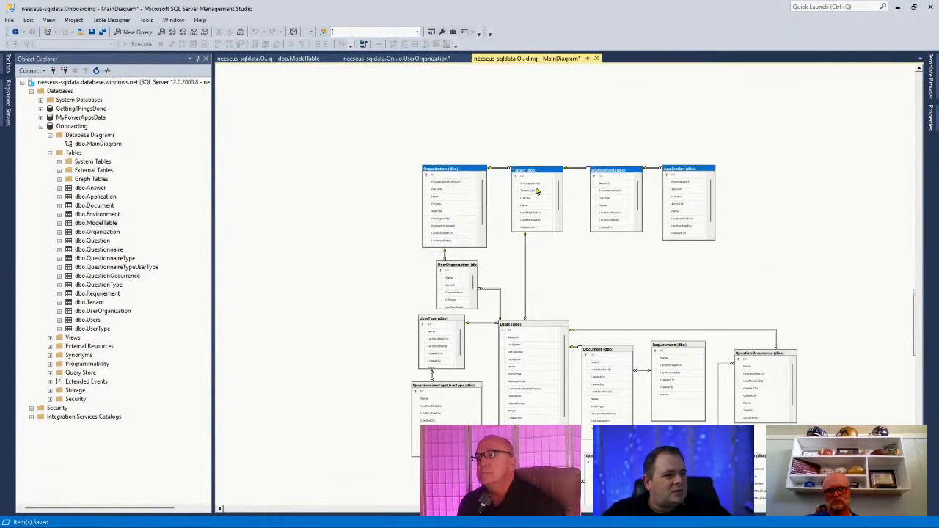
{"action": "left_click_drag", "start_coordinate": [544, 175], "coordinate": [552, 93]}
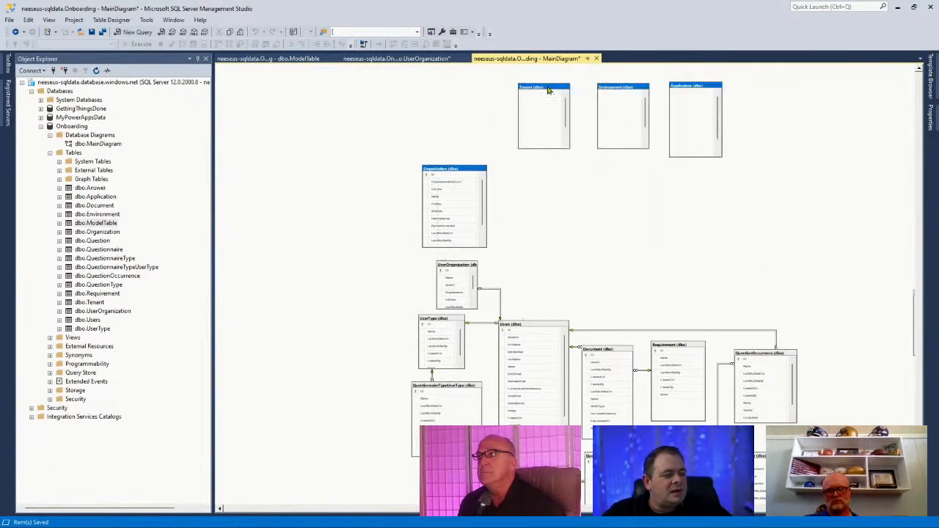
Step: Move the UserOrganization table up beneath Organization and resize it taller and wider to fit all its columns
{"action": "left_click_drag", "start_coordinate": [465, 269], "coordinate": [465, 204]}
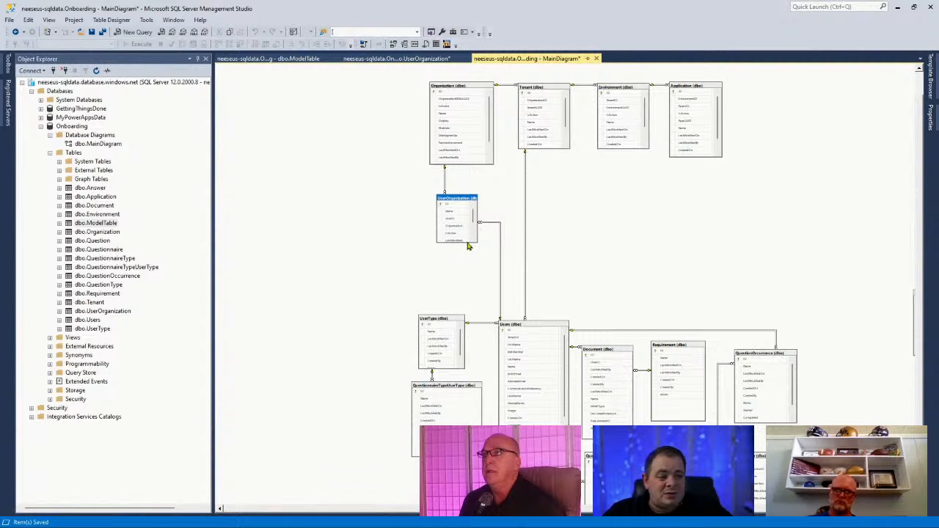
{"action": "left_click_drag", "start_coordinate": [468, 244], "coordinate": [468, 281]}
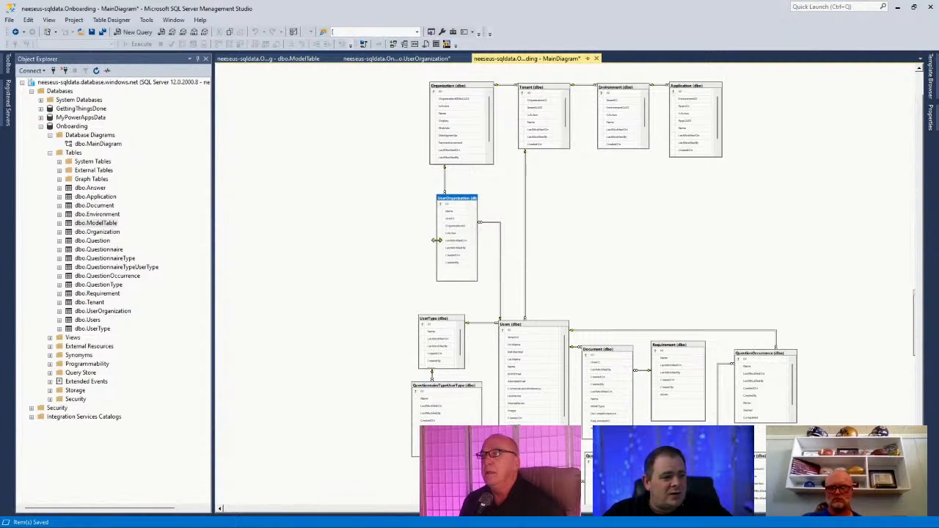
{"action": "left_click_drag", "start_coordinate": [437, 244], "coordinate": [428, 242]}
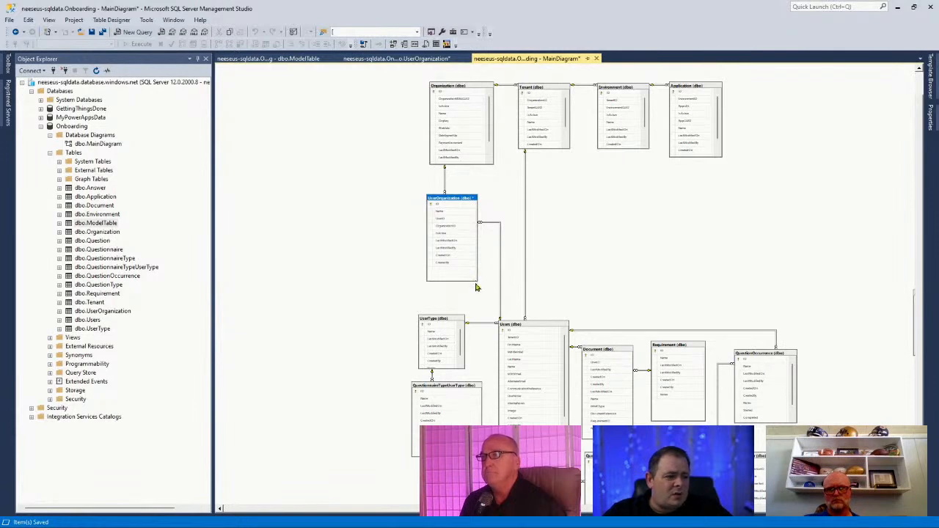
{"action": "left_click_drag", "start_coordinate": [485, 276], "coordinate": [493, 272]}
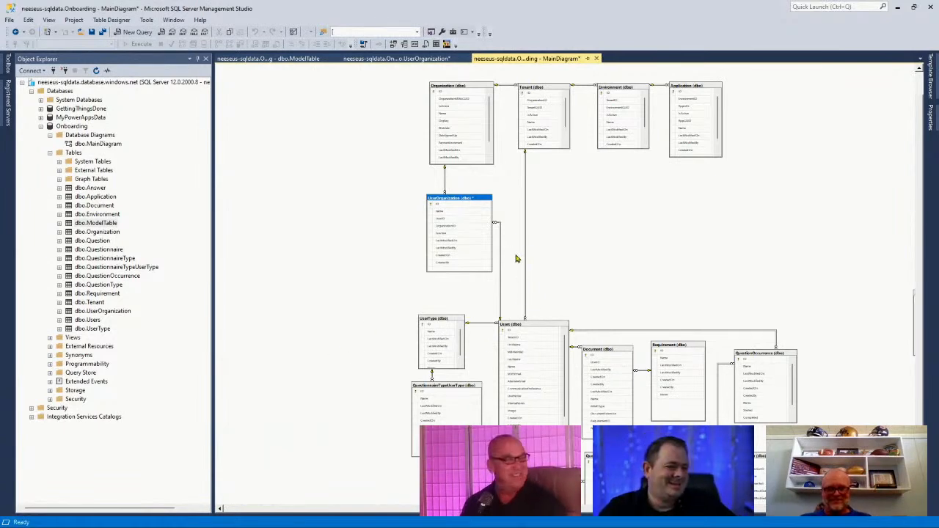
Step: Shift the vertical relationship line between UserOrganization and Users slightly right, away from the UserOrganization table
{"action": "left_click_drag", "start_coordinate": [499, 288], "coordinate": [510, 288]}
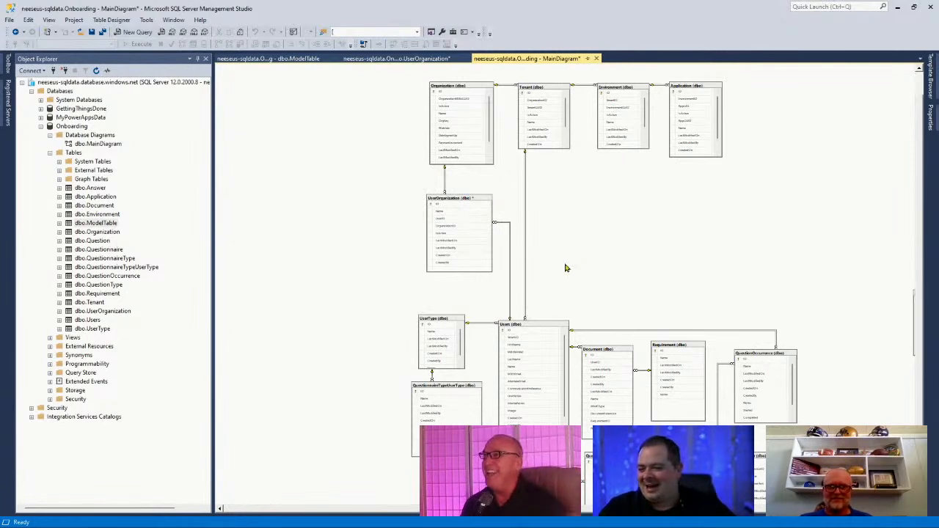
{"action": "left_click", "coordinate": [483, 199]}
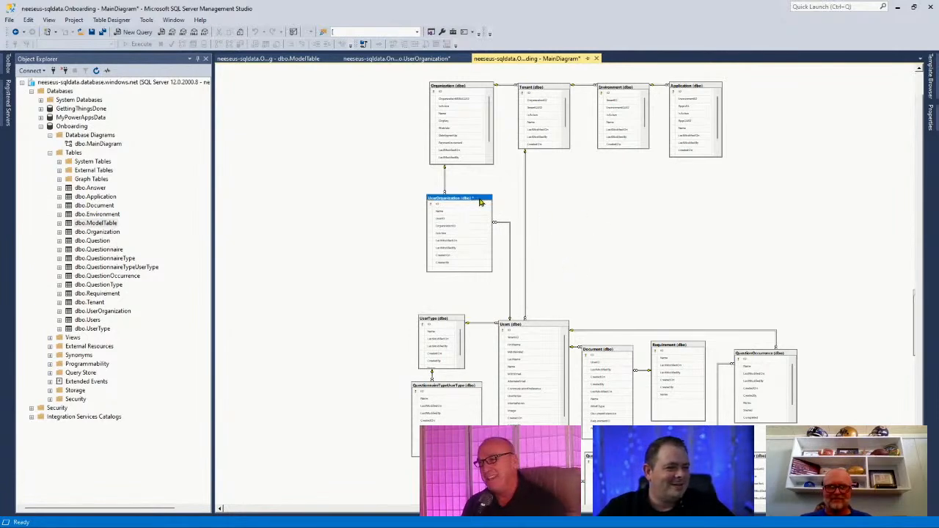
{"action": "scroll", "coordinate": [617, 256], "scroll_direction": "up", "scroll_amount": 2, "text": "ctrl"}
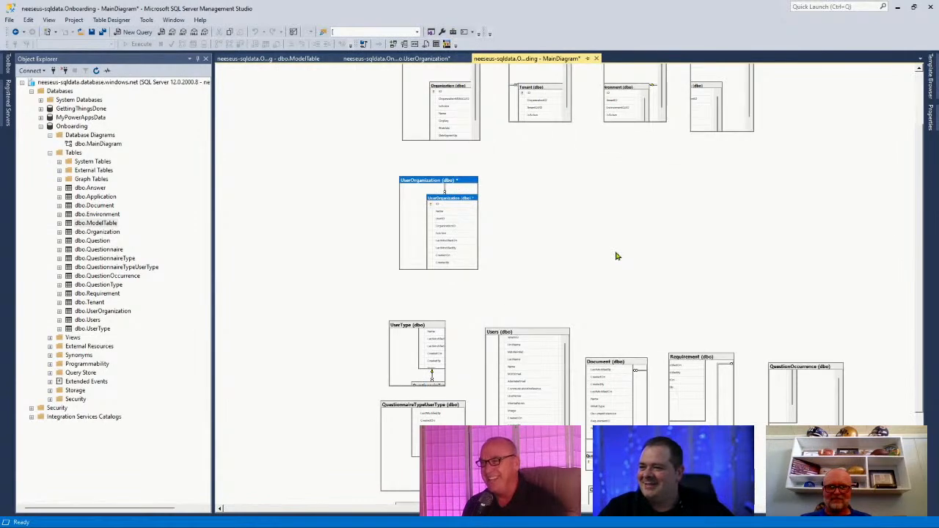
{"action": "left_click", "coordinate": [679, 243]}
{"action": "scroll", "coordinate": [685, 257], "scroll_direction": "up", "scroll_amount": 3}
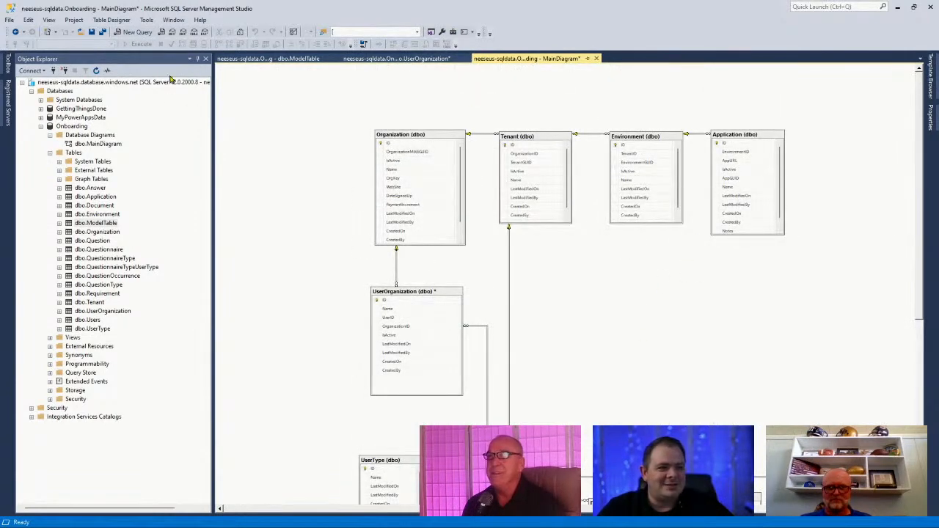
Step: Save all pending changes to MainDiagram and the UserOrganization table
{"action": "left_click", "coordinate": [102, 32]}
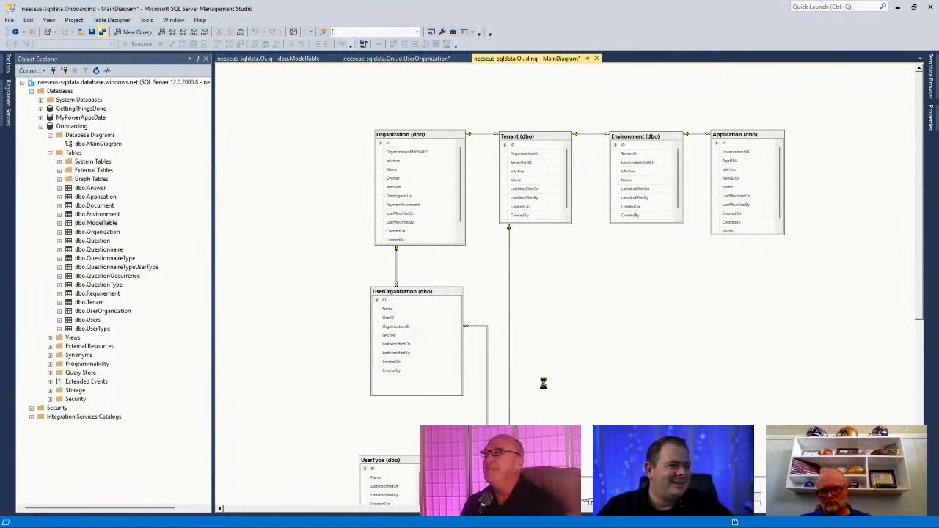
{"action": "scroll", "coordinate": [652, 373], "scroll_direction": "down", "scroll_amount": 3}
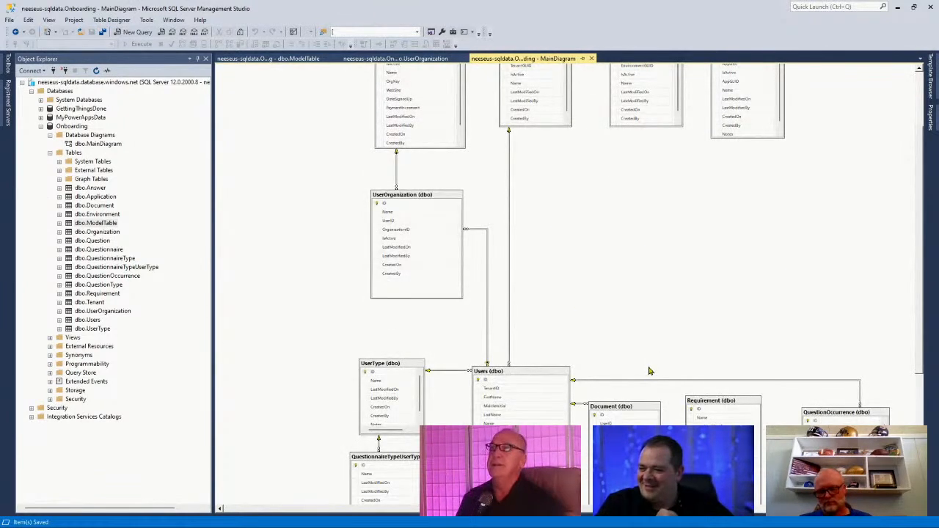
{"action": "scroll", "coordinate": [637, 314], "scroll_direction": "up", "scroll_amount": 3}
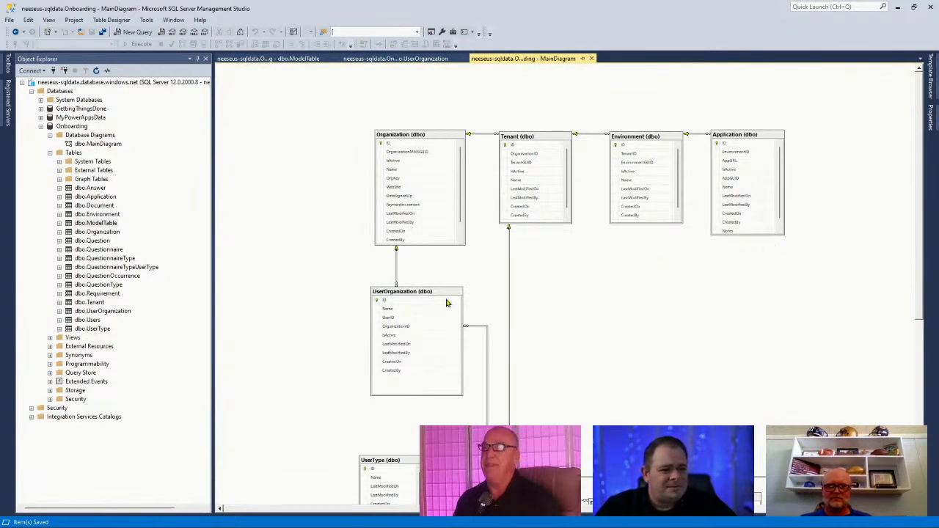
Step: Copy all columns from ID through CreatedBy in the UserOrganization table design, and close that design
{"action": "left_click", "coordinate": [395, 59]}
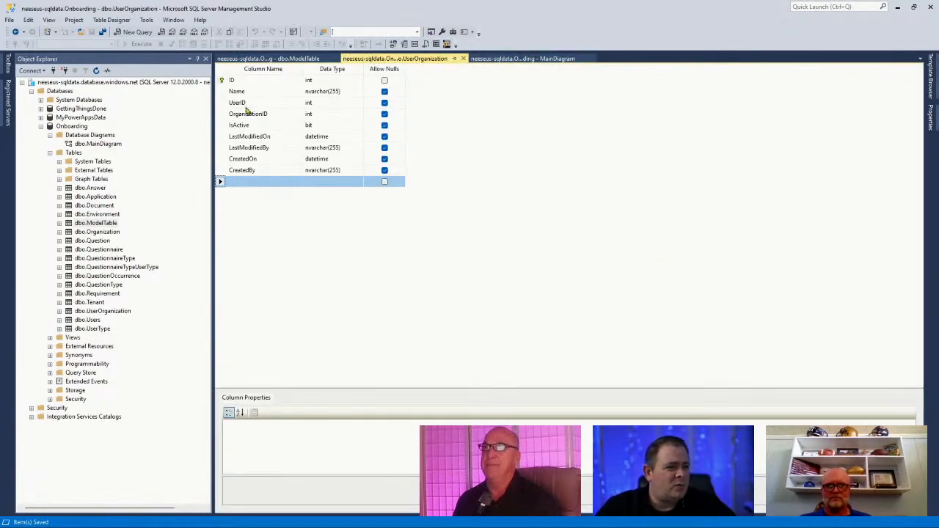
{"action": "left_click", "coordinate": [222, 80]}
{"action": "left_click", "coordinate": [221, 171], "text": "shift"}
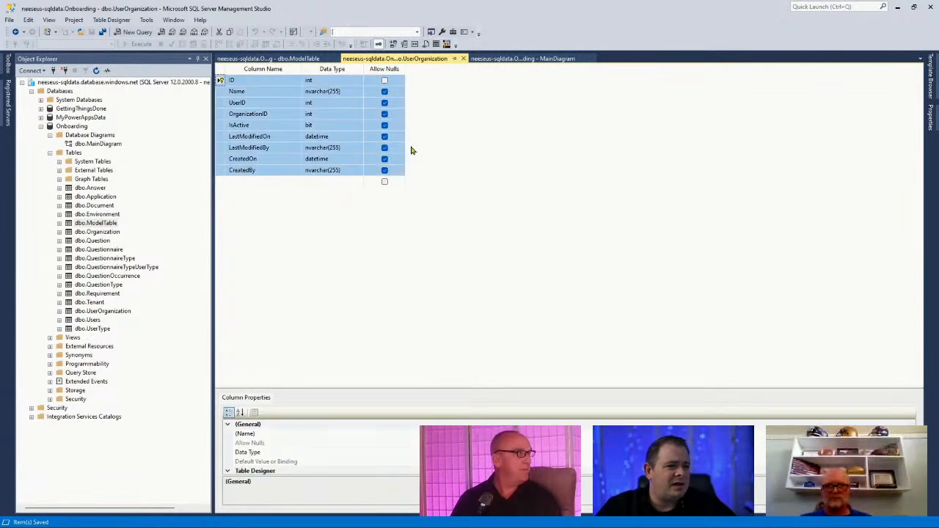
{"action": "left_click", "coordinate": [464, 59]}
{"action": "left_click", "coordinate": [338, 60]}
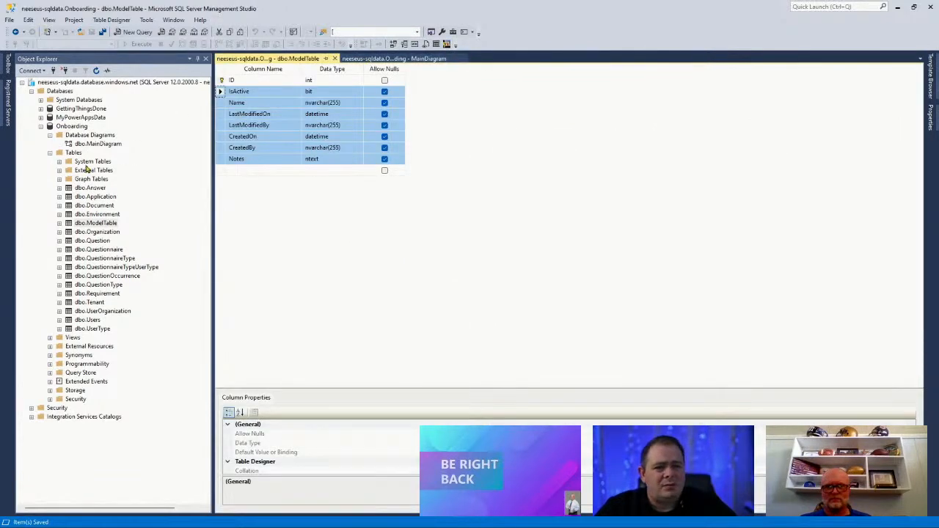
Step: Start a new table in the Onboarding database and detach MainDiagram into its own window
{"action": "right_click", "coordinate": [74, 153]}
{"action": "mouse_move", "coordinate": [130, 160]}
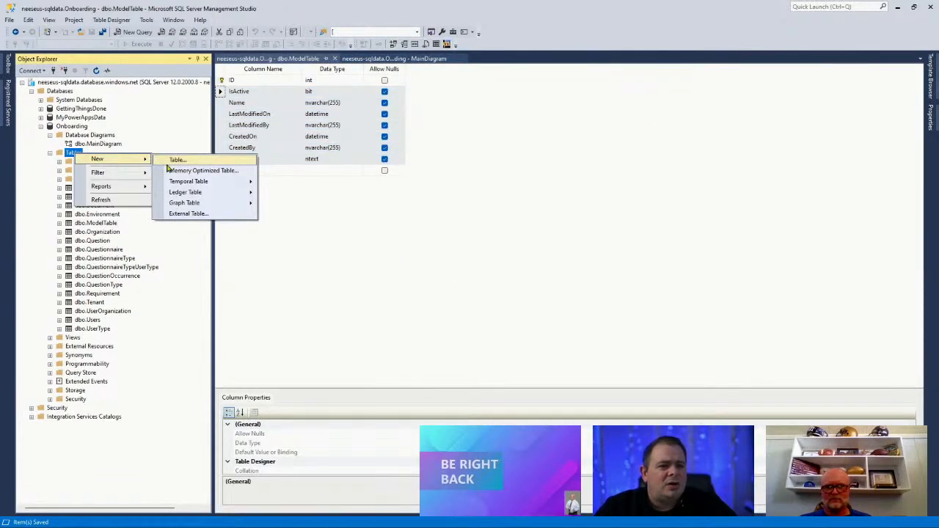
{"action": "left_click", "coordinate": [169, 163]}
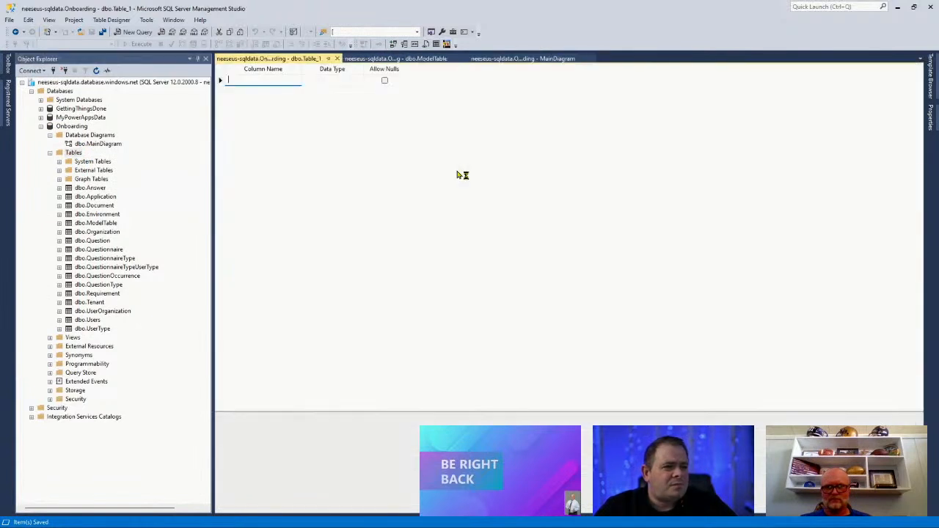
{"action": "left_click", "coordinate": [517, 62]}
{"action": "left_click_drag", "start_coordinate": [518, 61], "coordinate": [279, 0]}
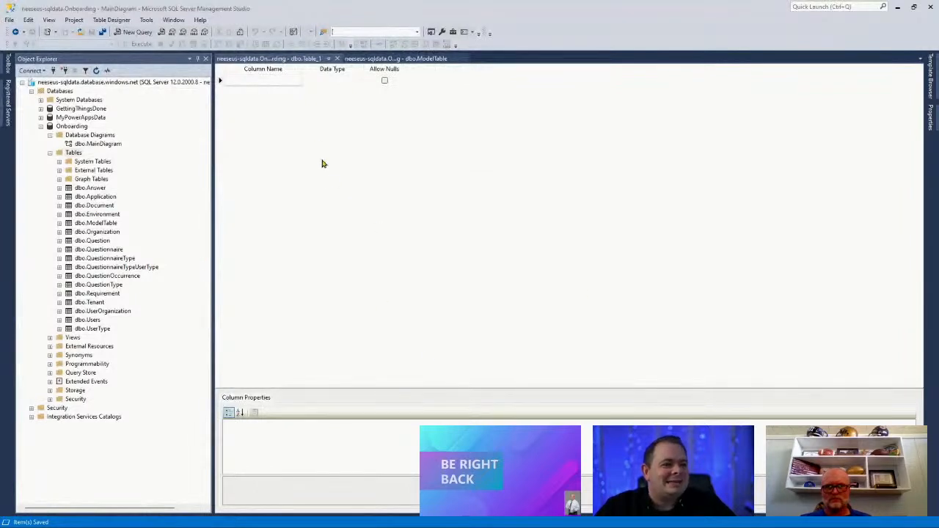
Step: Paste the copied UserOrganization columns into the new table and save it as UserTentant
{"action": "left_click", "coordinate": [254, 81]}
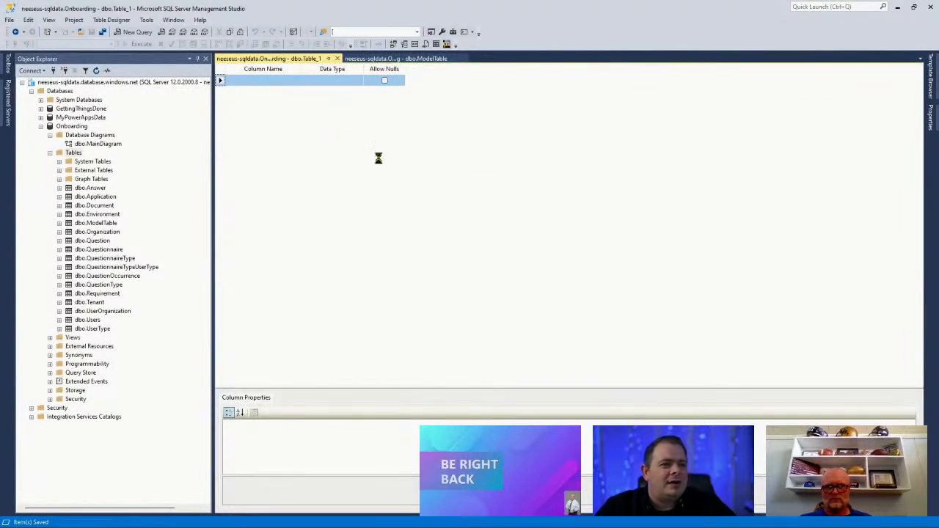
{"action": "key", "text": "ctrl+v"}
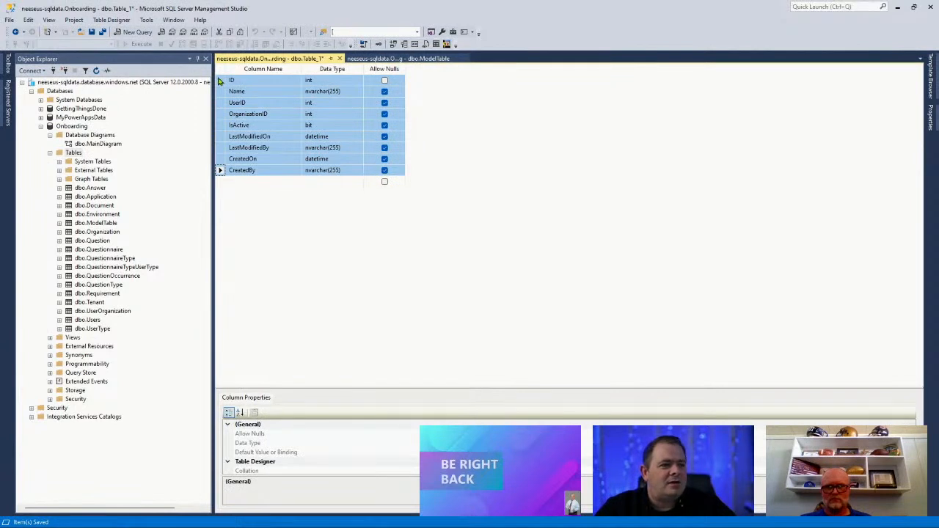
{"action": "left_click", "coordinate": [219, 81]}
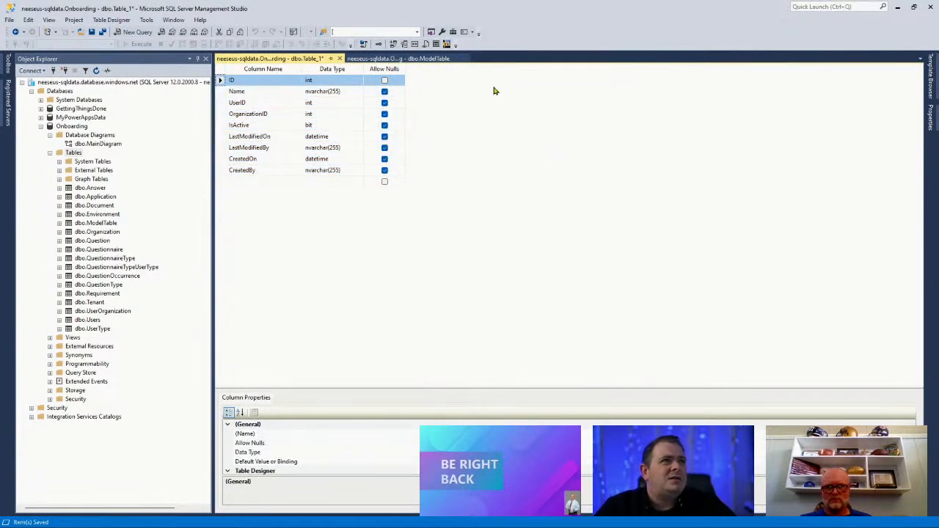
{"action": "left_click", "coordinate": [91, 31]}
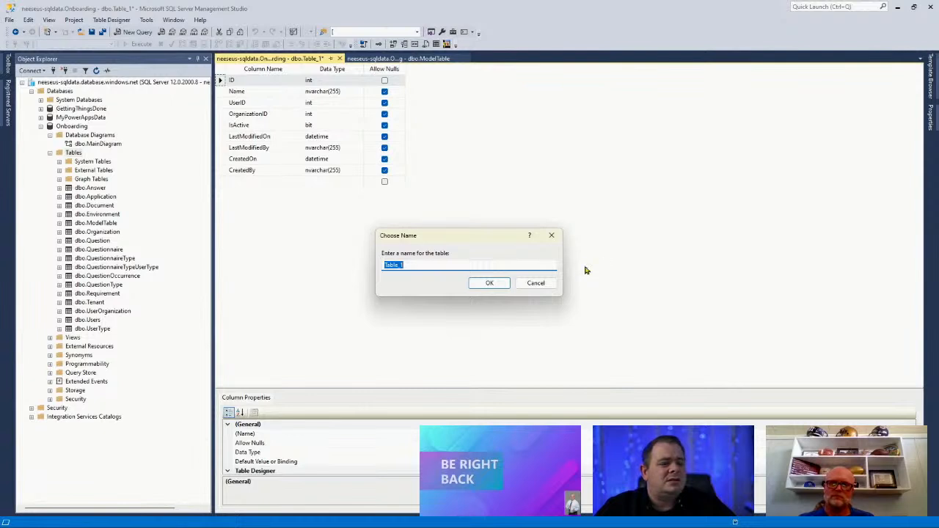
{"action": "type", "text": "User"}
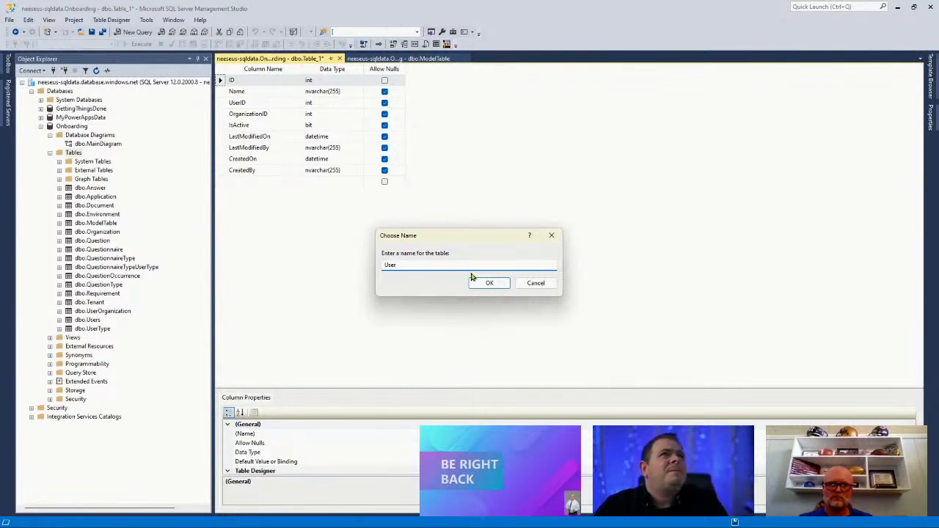
{"action": "type", "text": "senant"}
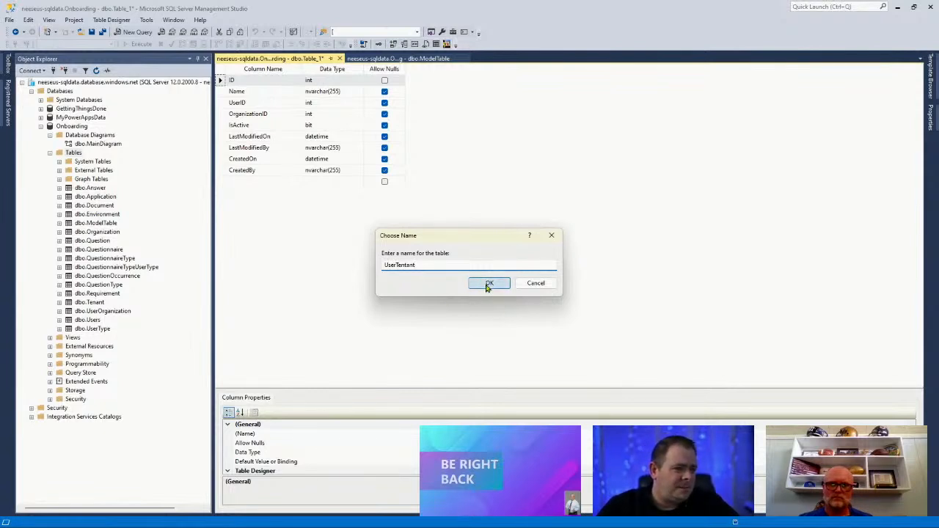
{"action": "left_click", "coordinate": [488, 284]}
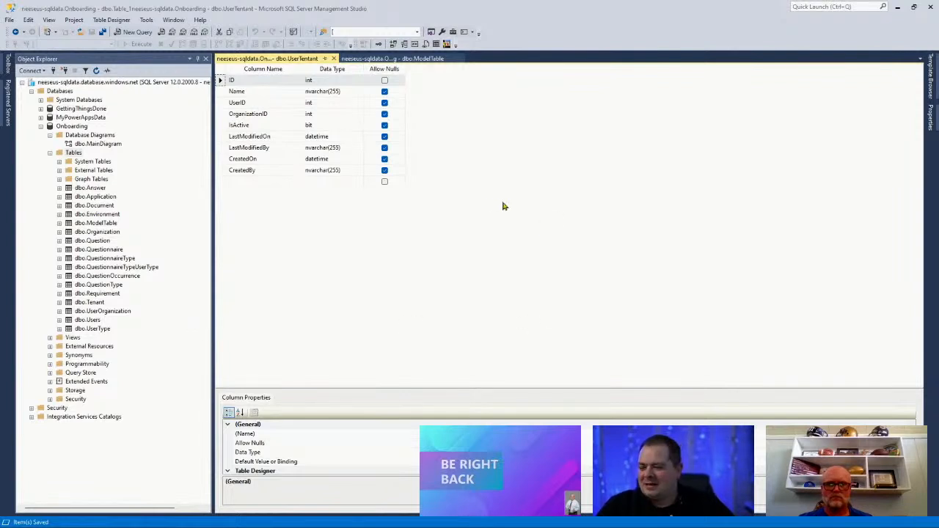
Step: Make ID the primary key of UserTentant, set its Is Identity property to Yes, and save the table
{"action": "left_click", "coordinate": [401, 269]}
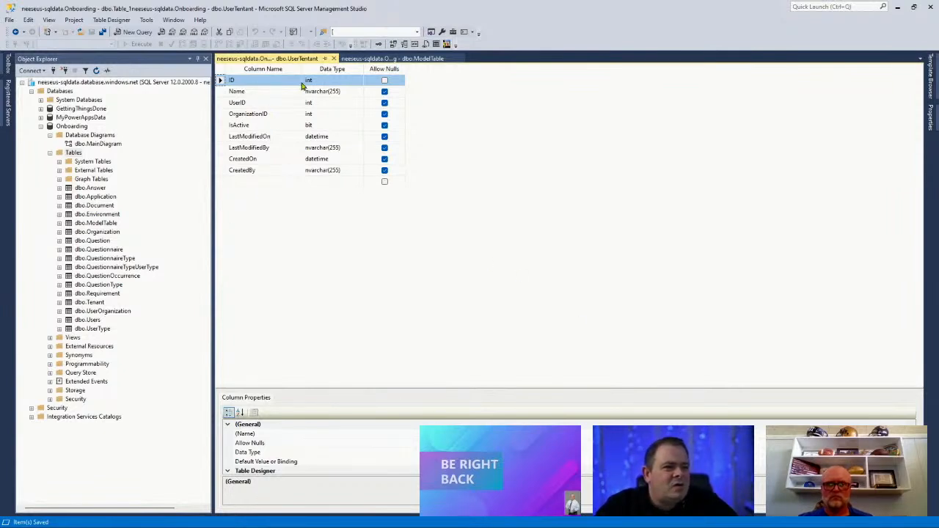
{"action": "left_click", "coordinate": [379, 46]}
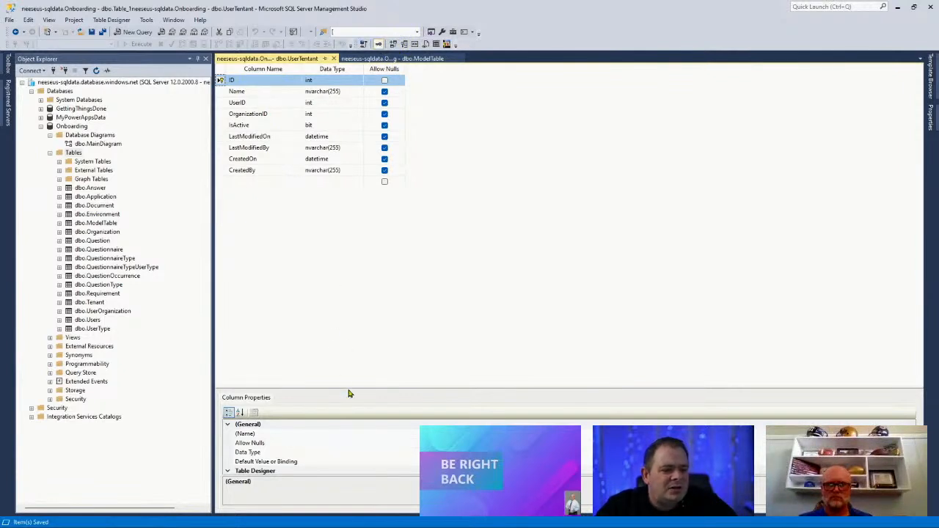
{"action": "left_click_drag", "start_coordinate": [349, 324], "coordinate": [351, 228]}
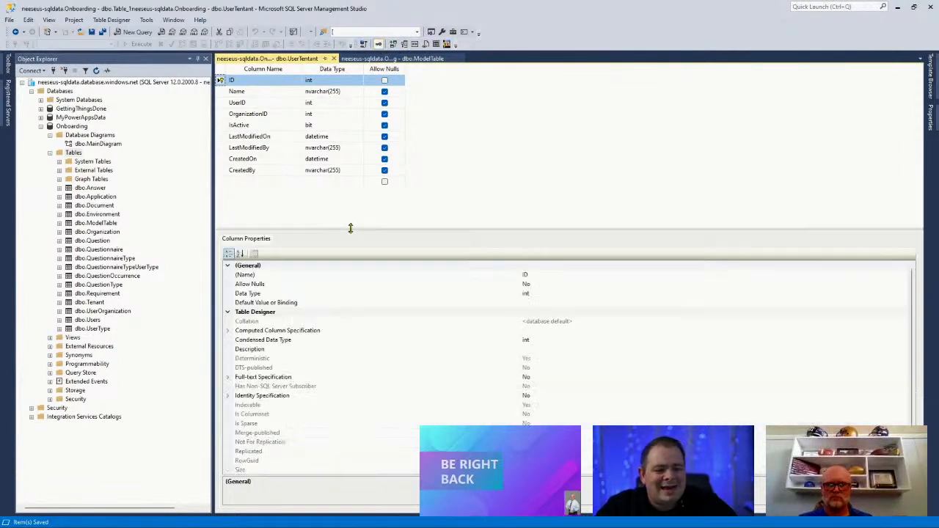
{"action": "double_click", "coordinate": [296, 396]}
{"action": "double_click", "coordinate": [482, 408]}
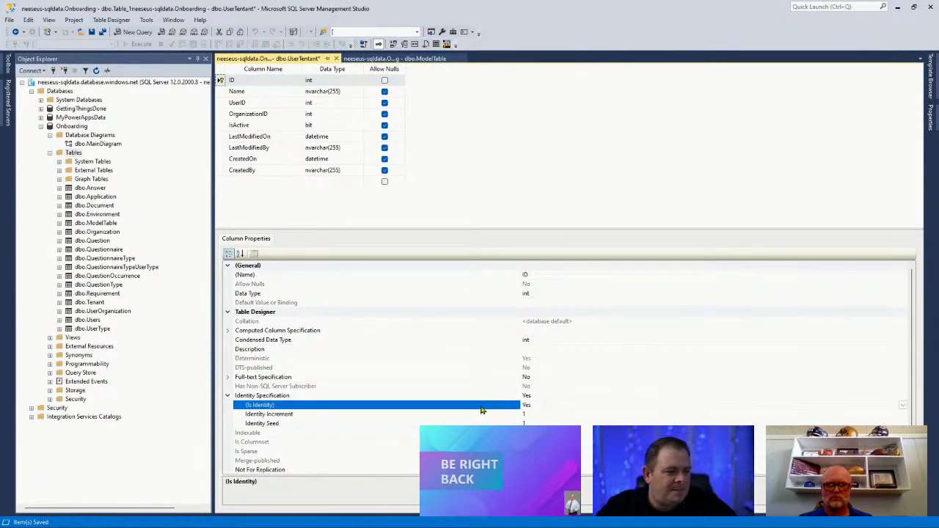
{"action": "left_click", "coordinate": [525, 153]}
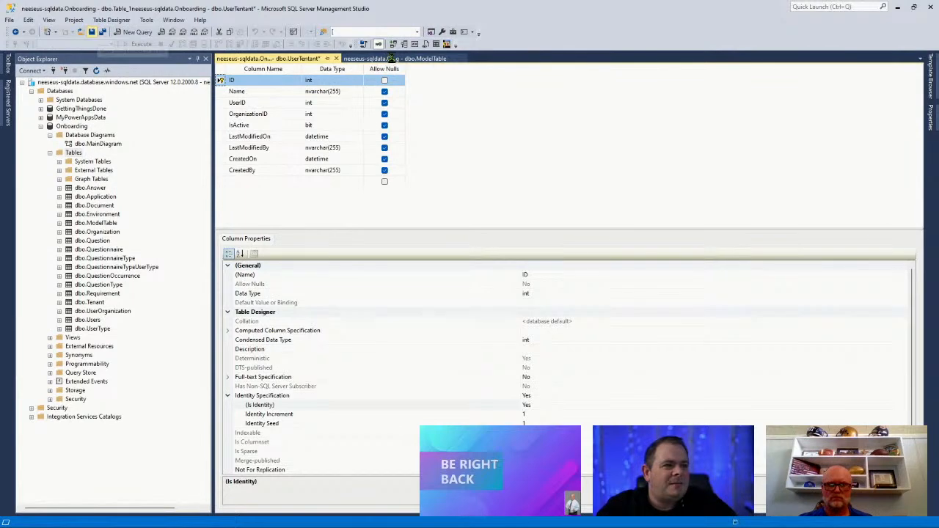
{"action": "key", "text": "ctrl+s"}
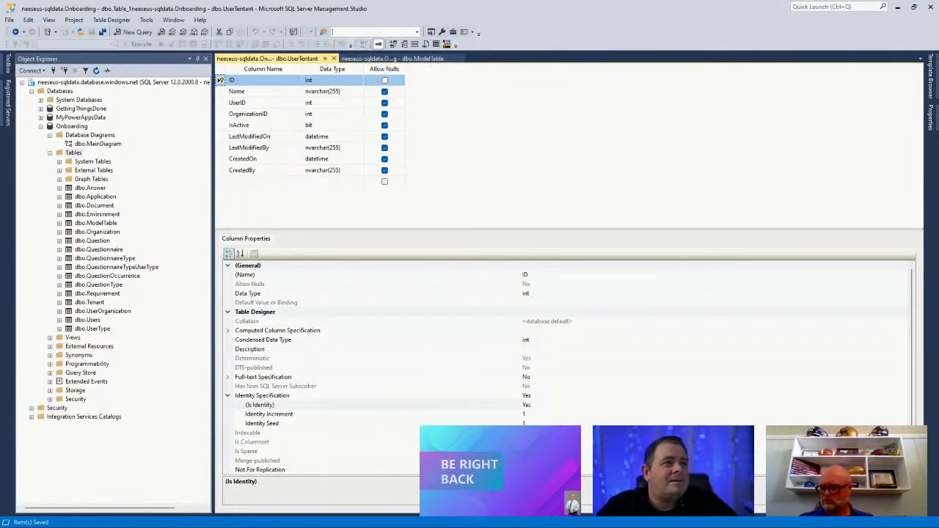
Step: Maximize the detached MainDiagram window and try to add an existing table to the diagram
{"action": "left_click_drag", "start_coordinate": [664, 513], "coordinate": [606, 122]}
{"action": "double_click", "coordinate": [606, 122]}
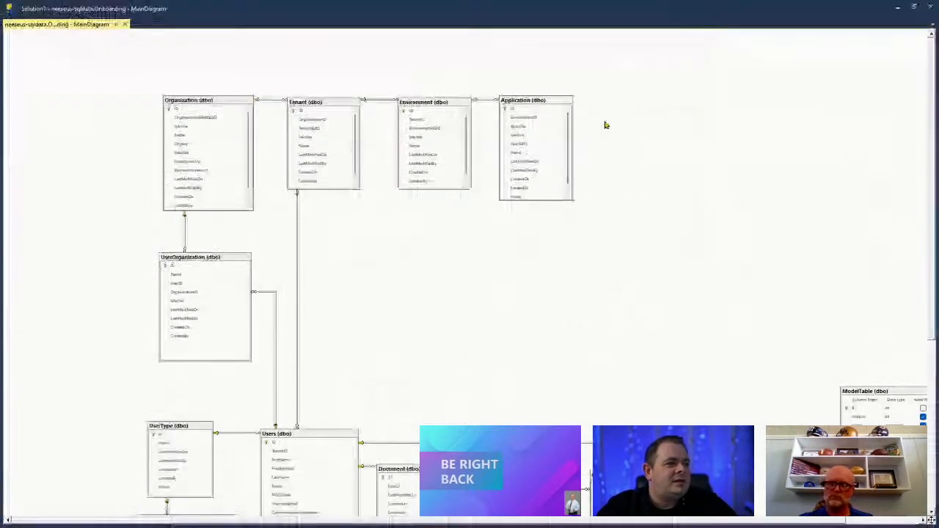
{"action": "right_click", "coordinate": [306, 323]}
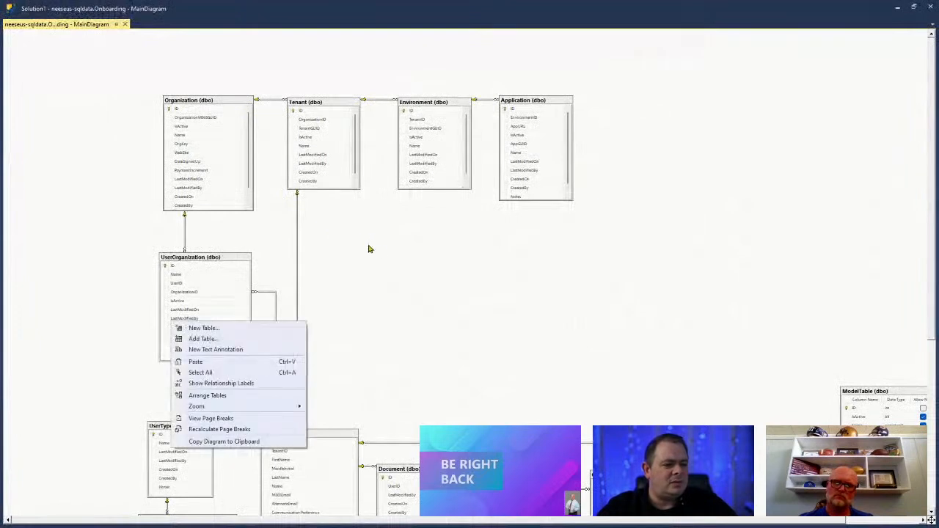
{"action": "left_click", "coordinate": [263, 341]}
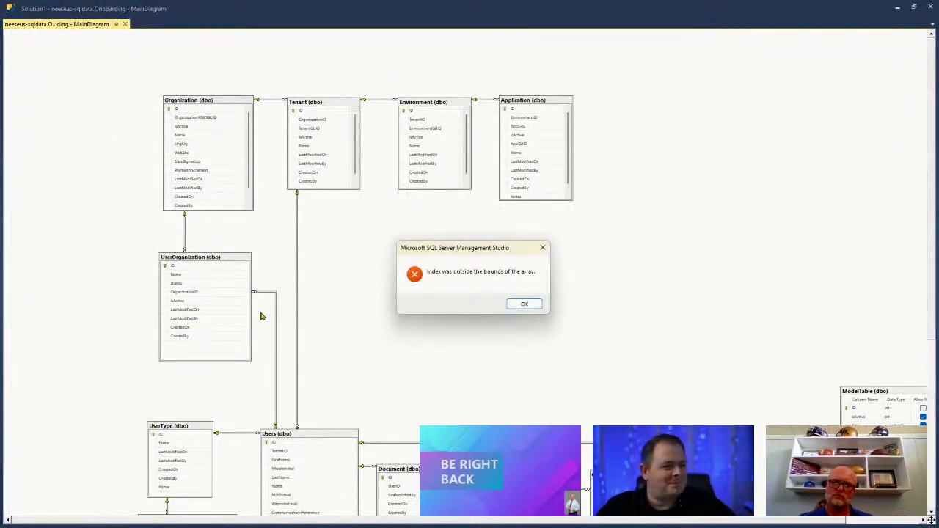
{"action": "left_click", "coordinate": [524, 306]}
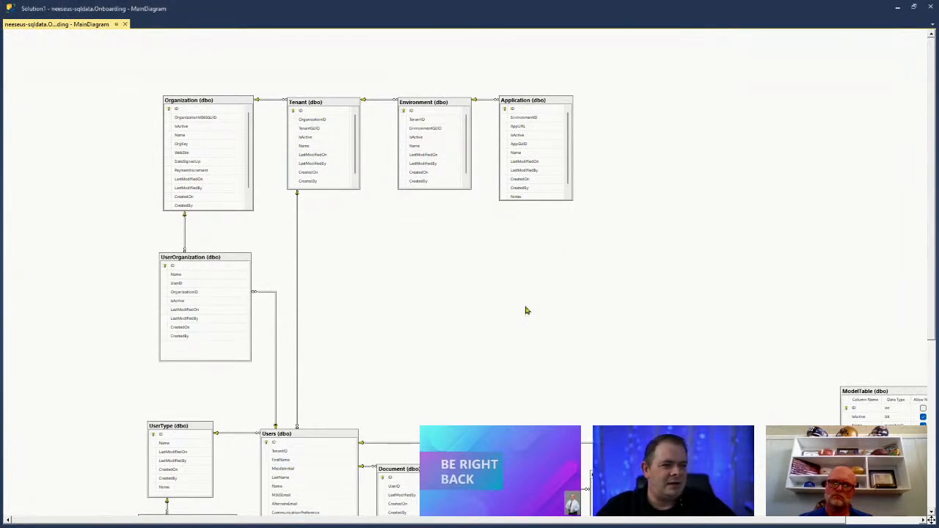
{"action": "right_click", "coordinate": [380, 251]}
{"action": "left_click", "coordinate": [393, 264]}
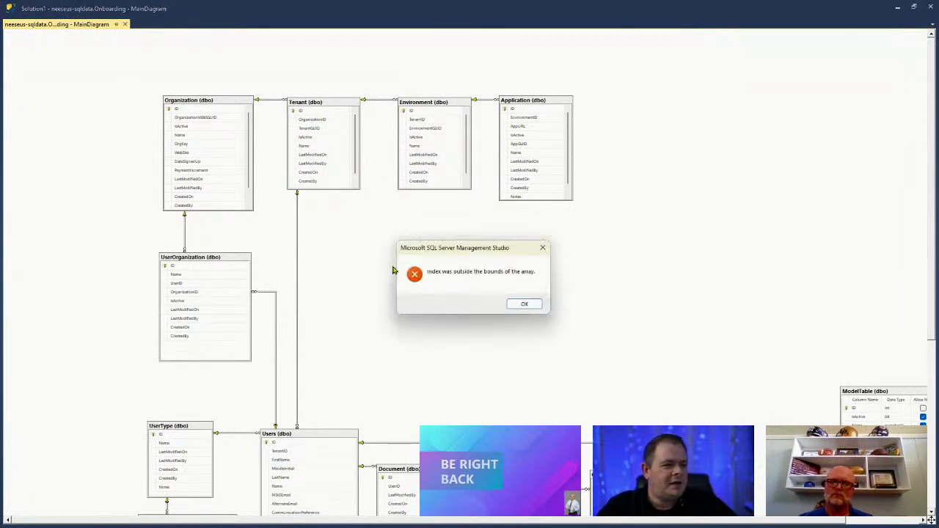
{"action": "left_click", "coordinate": [523, 305]}
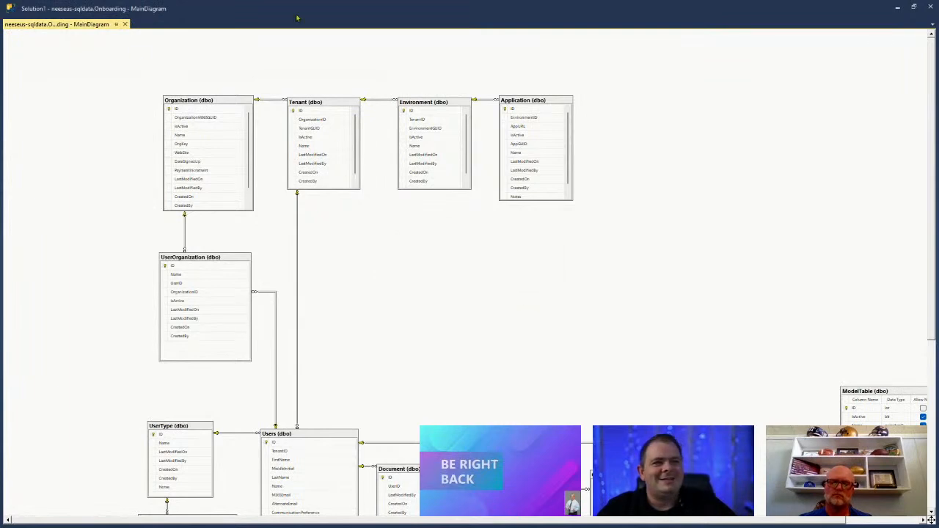
Step: Dock the MainDiagram window back into the main window between the UserTentant and ModelTable designs
{"action": "left_click_drag", "start_coordinate": [319, 31], "coordinate": [400, 105]}
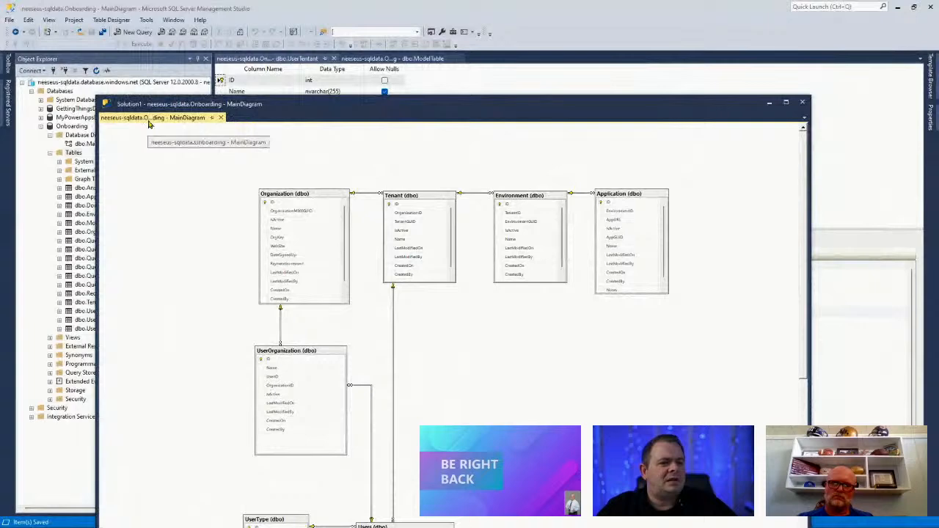
{"action": "left_click_drag", "start_coordinate": [149, 121], "coordinate": [411, 69]}
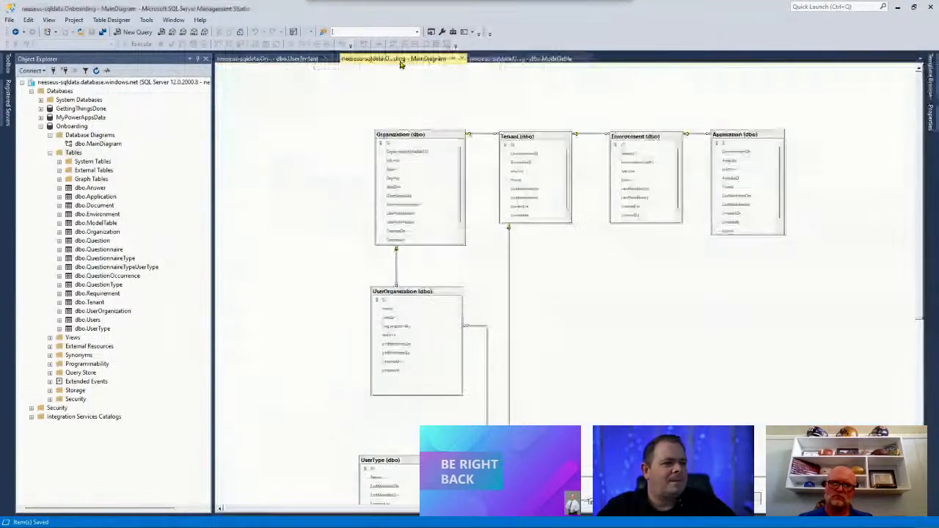
{"action": "left_click", "coordinate": [271, 59]}
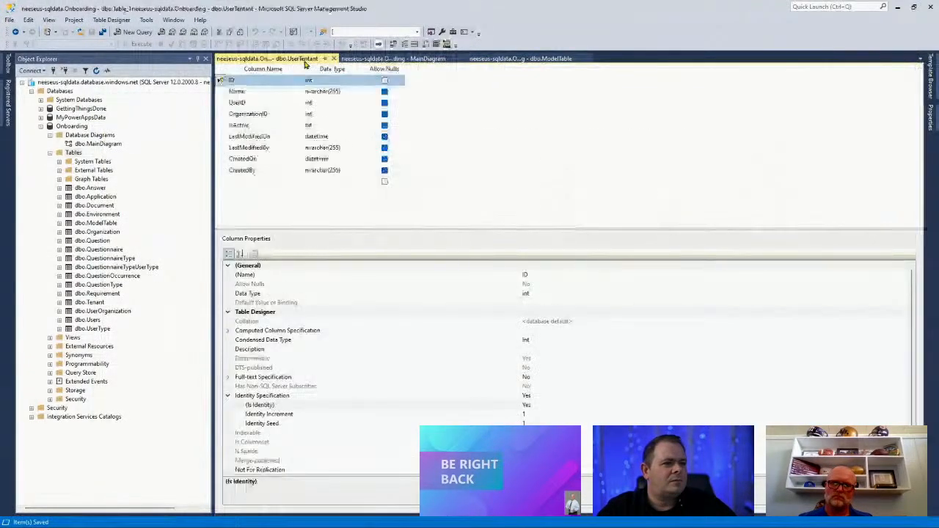
{"action": "left_click", "coordinate": [402, 59]}
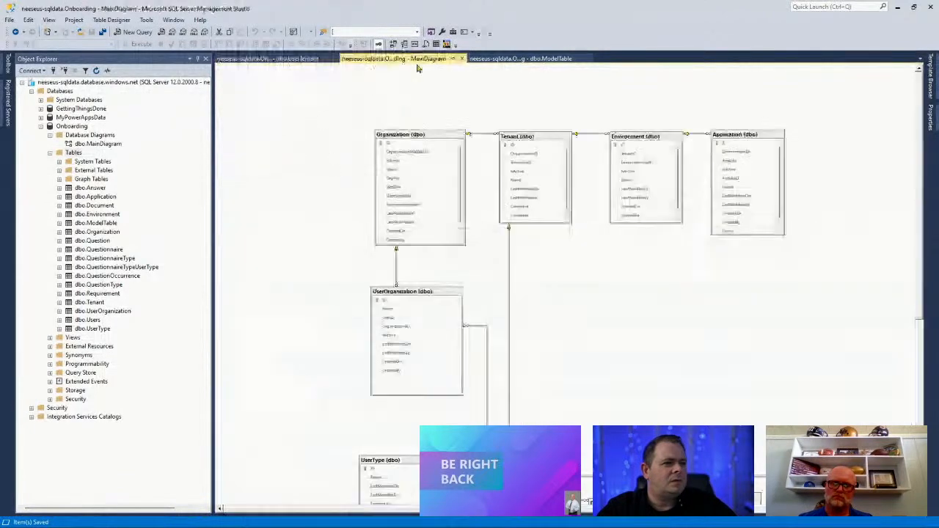
{"action": "left_click", "coordinate": [503, 59]}
{"action": "left_click", "coordinate": [396, 59]}
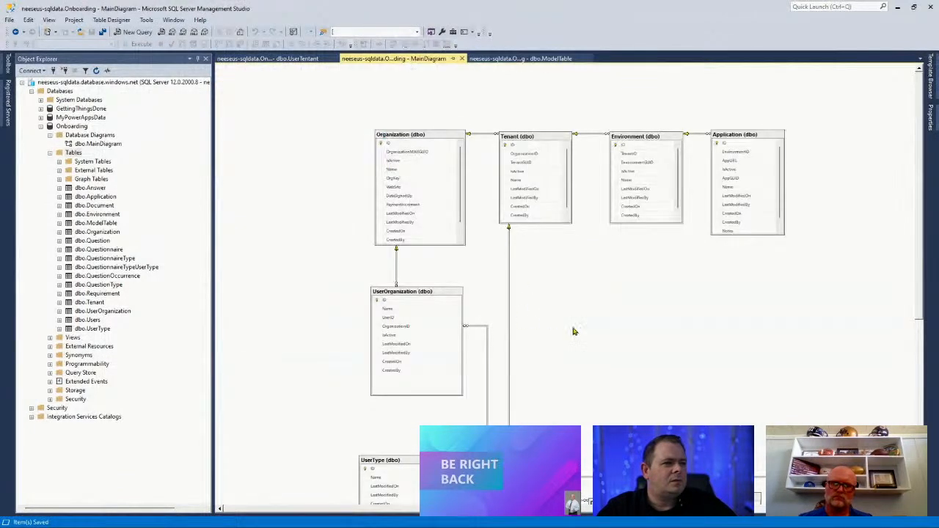
Step: Try again to add an existing table to the docked MainDiagram
{"action": "right_click", "coordinate": [544, 271]}
{"action": "left_click", "coordinate": [563, 295]}
{"action": "left_click", "coordinate": [562, 286]}
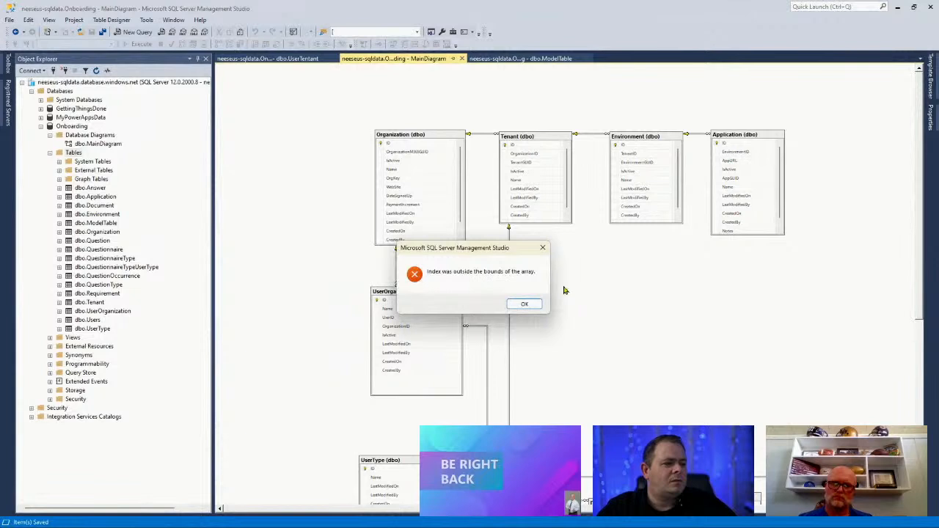
{"action": "left_click", "coordinate": [532, 309]}
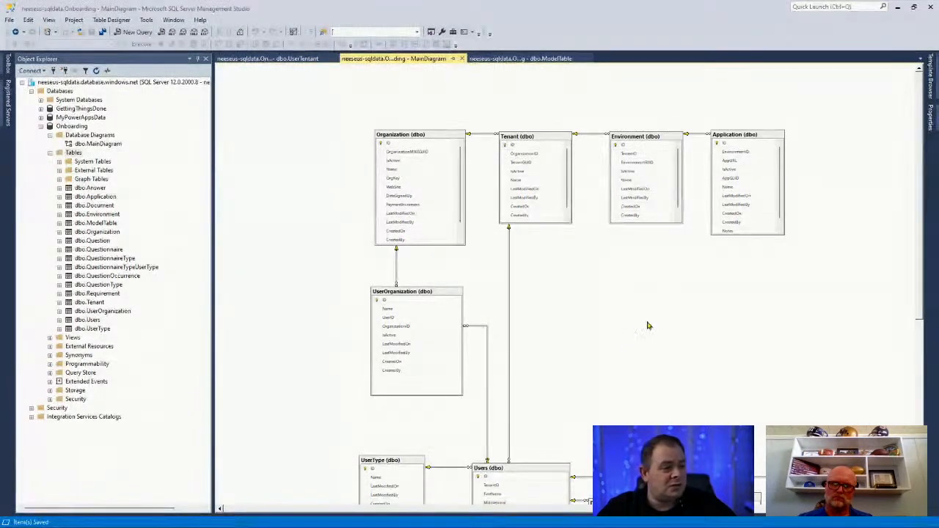
Step: Close and restart SQL Server Management Studio, and reopen the MainDiagram of the Onboarding database
{"action": "left_click", "coordinate": [931, 8]}
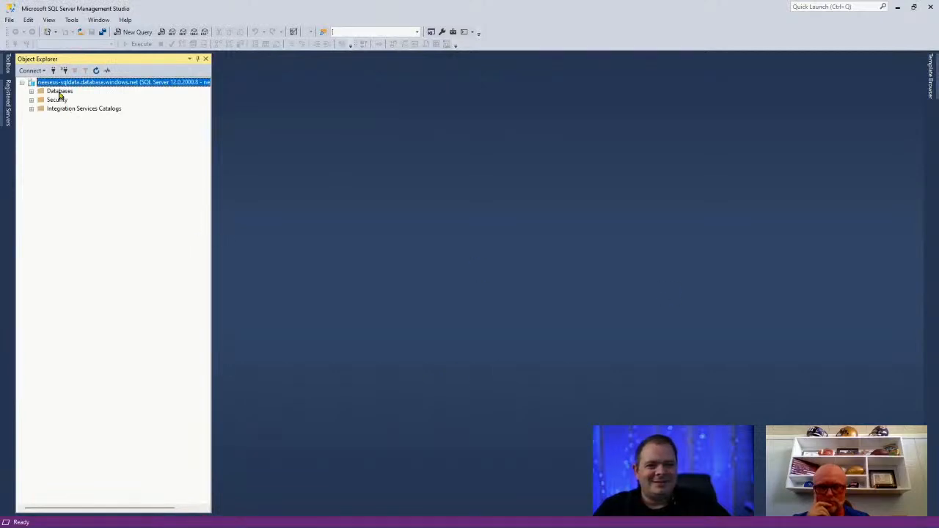
{"action": "double_click", "coordinate": [61, 93]}
{"action": "double_click", "coordinate": [71, 128]}
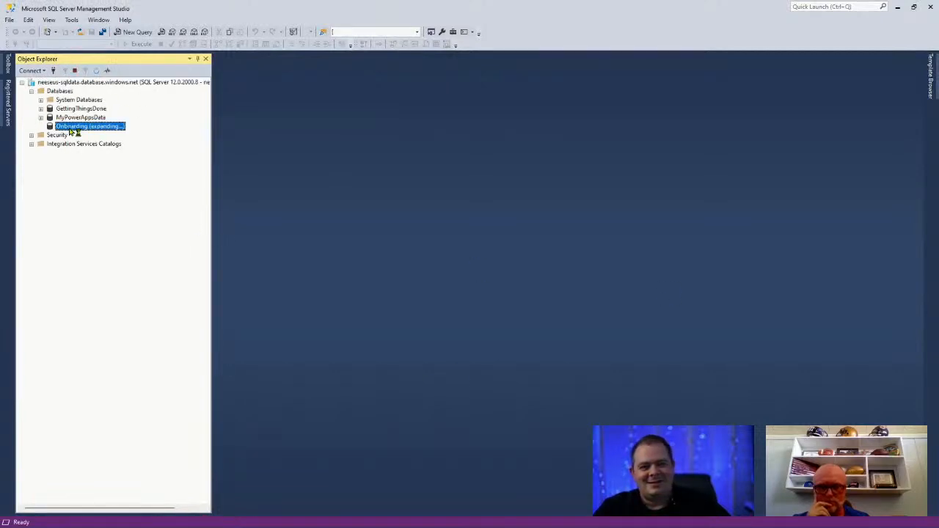
{"action": "double_click", "coordinate": [82, 137]}
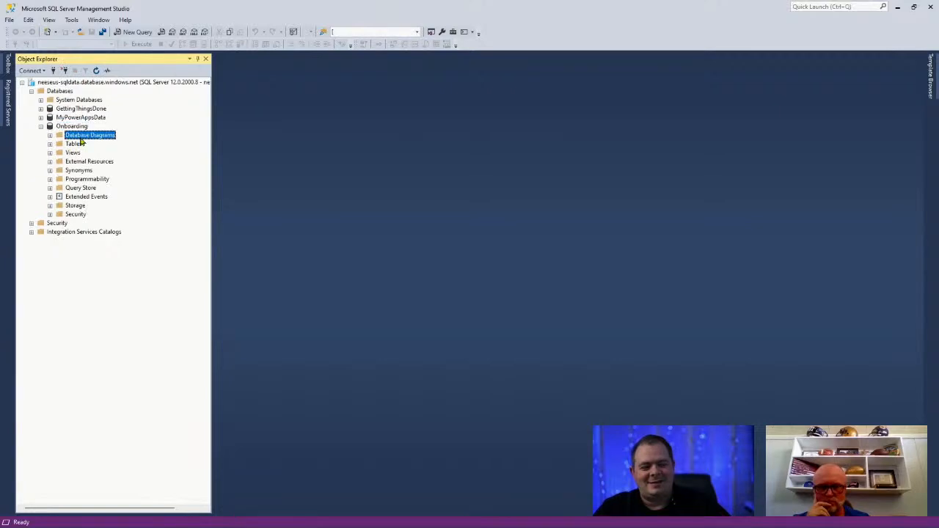
{"action": "left_click", "coordinate": [92, 144]}
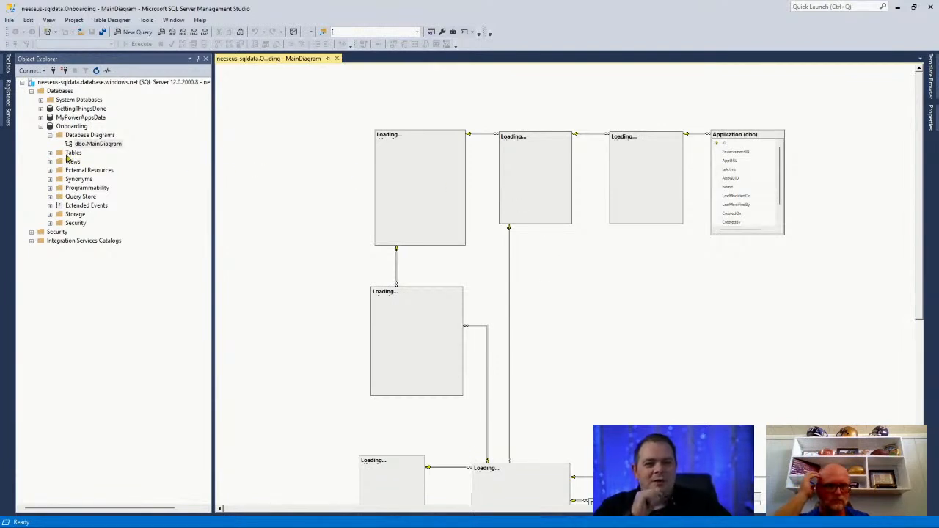
Step: Add the UserTentant table to MainDiagram, place it between Tenant and Users, and enlarge it to show all its columns
{"action": "double_click", "coordinate": [67, 154]}
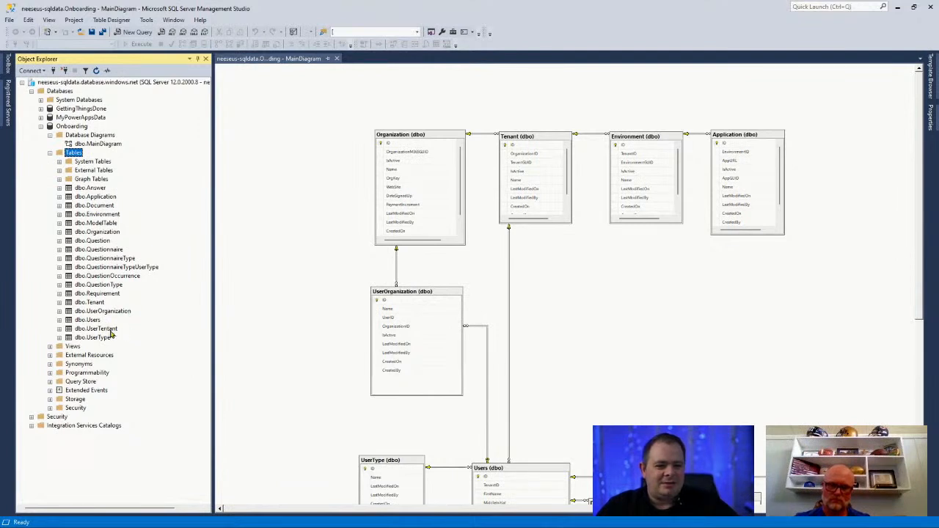
{"action": "left_click_drag", "start_coordinate": [110, 335], "coordinate": [617, 305]}
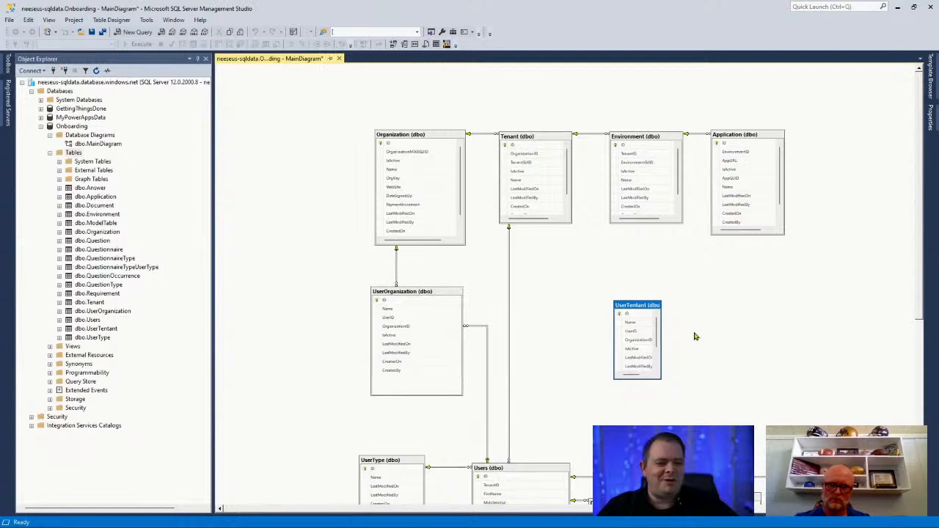
{"action": "left_click_drag", "start_coordinate": [641, 307], "coordinate": [541, 291]}
{"action": "left_click_drag", "start_coordinate": [561, 365], "coordinate": [591, 383]}
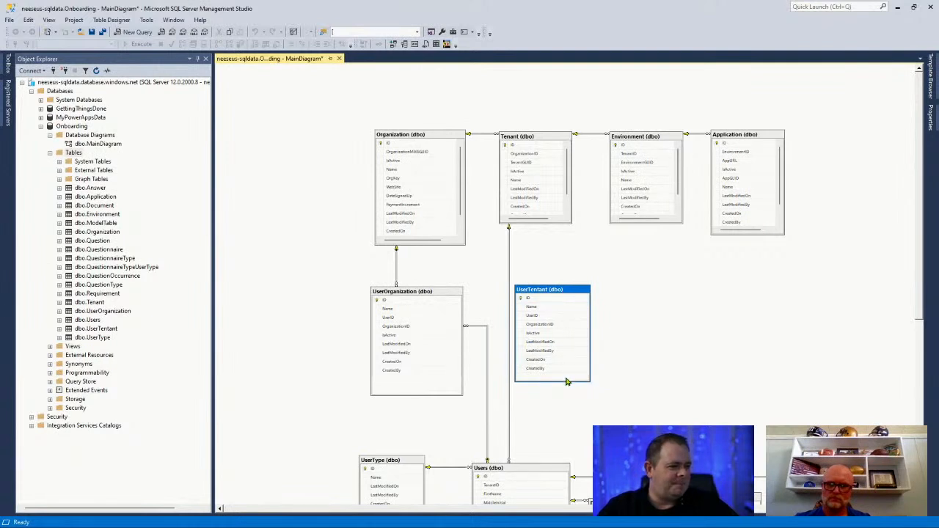
Step: Create a foreign key relationship from UserID in UserTentant to ID in Users, keeping the default settings
{"action": "left_click", "coordinate": [518, 317]}
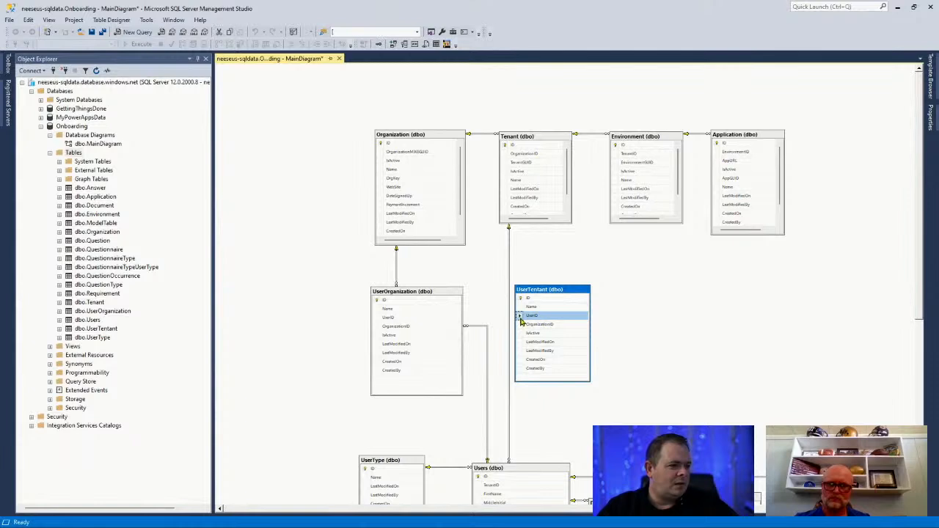
{"action": "left_click_drag", "start_coordinate": [519, 317], "coordinate": [528, 469]}
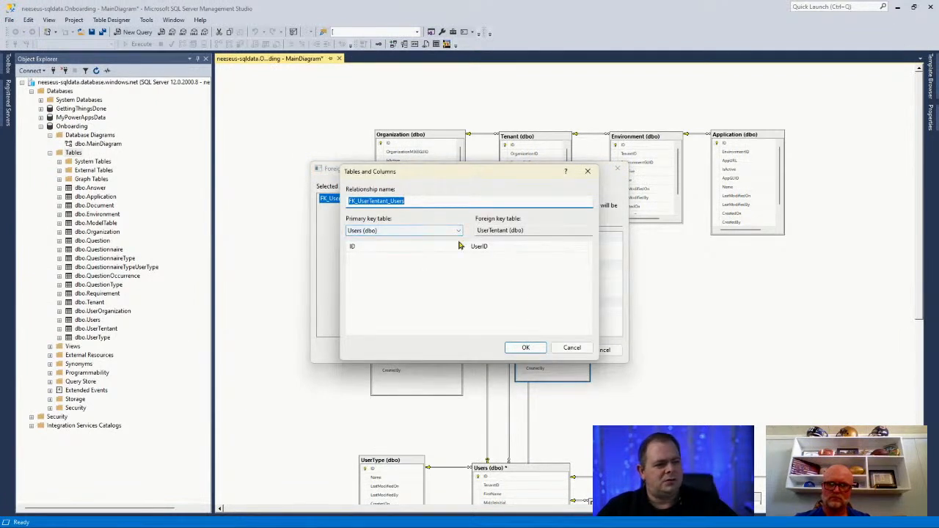
{"action": "left_click", "coordinate": [522, 349]}
{"action": "left_click", "coordinate": [569, 352]}
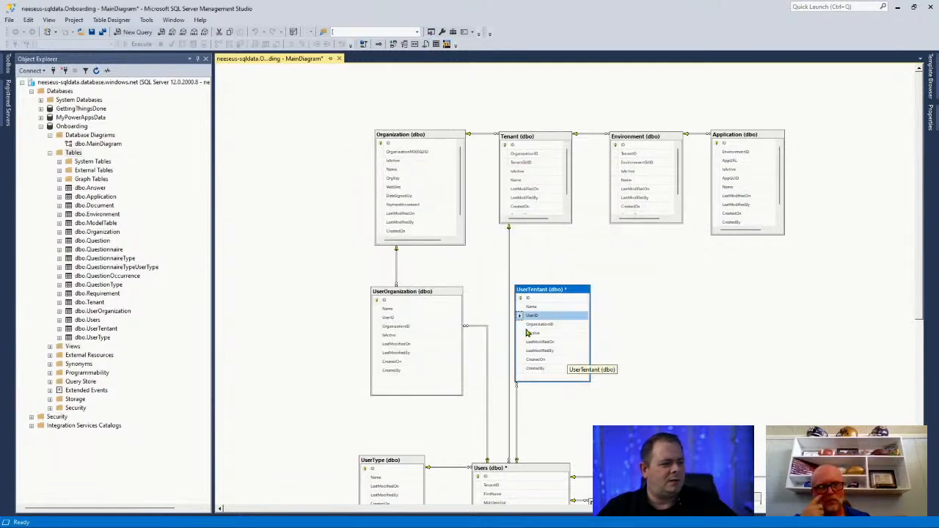
Step: Rename the OrganizationID column of UserTentant to TenantID
{"action": "left_click", "coordinate": [563, 324]}
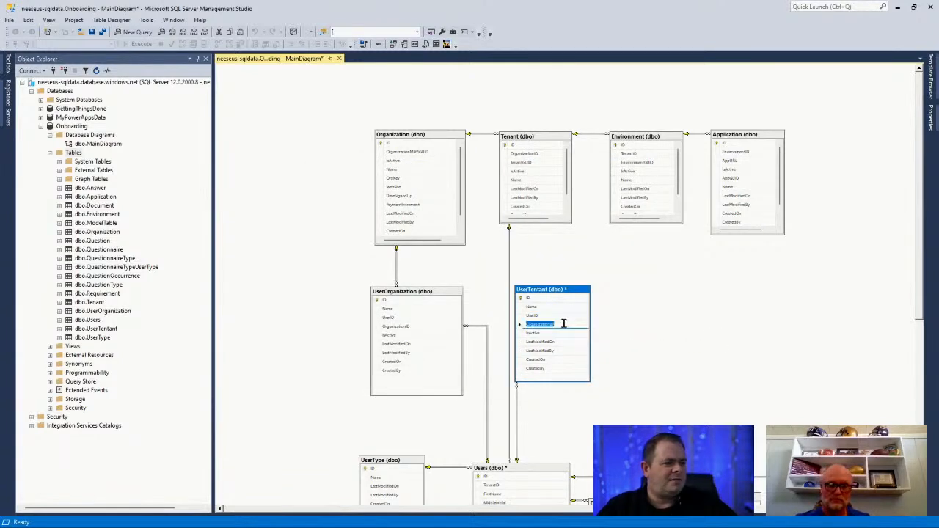
{"action": "type", "text": "Te"}
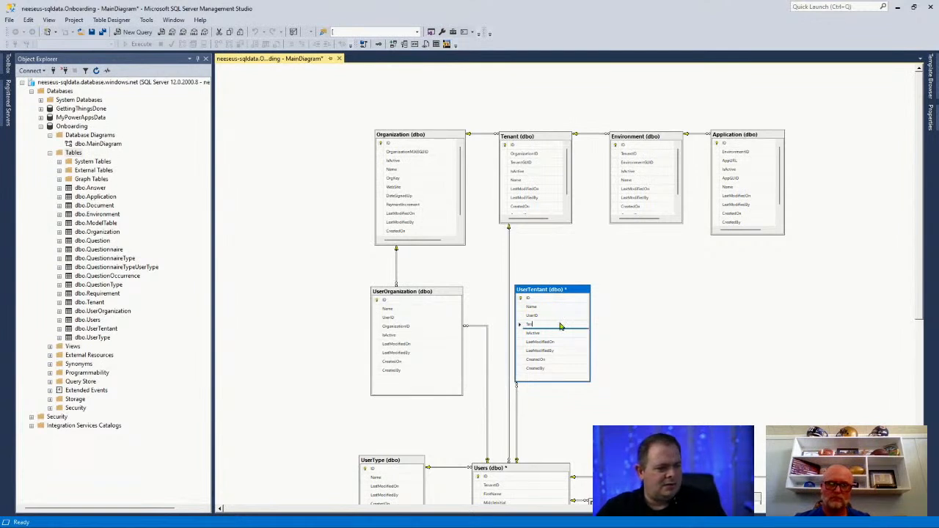
{"action": "type", "text": "nantID"}
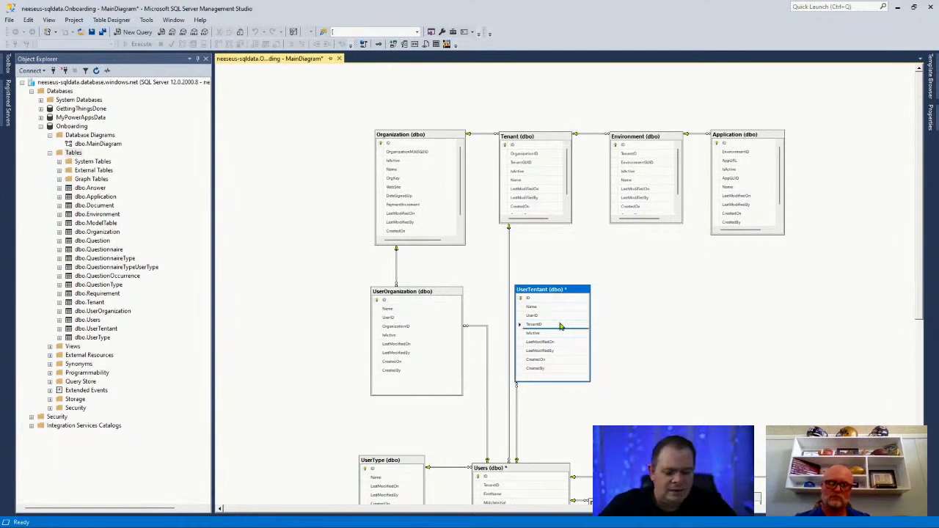
{"action": "key", "text": "Tab"}
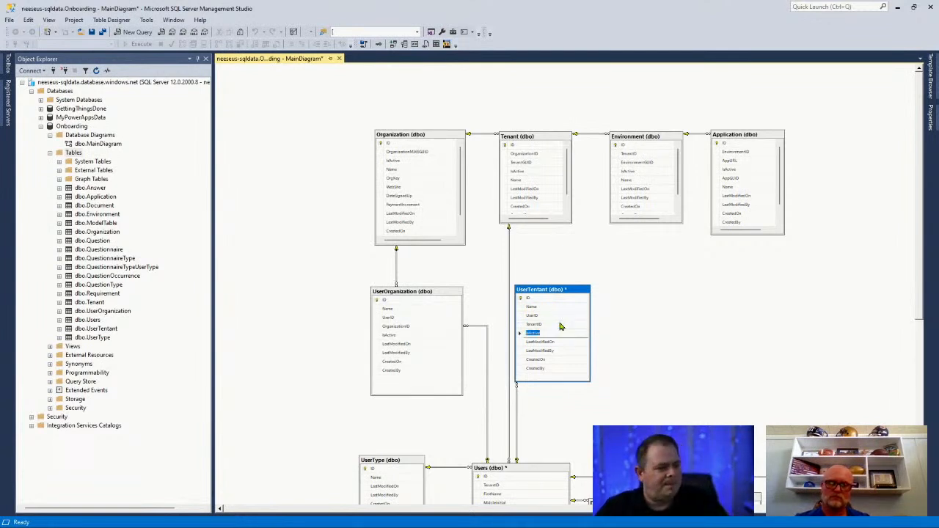
Step: Create a foreign key relationship from TenantID in UserTentant to the Tenant table, and save the diagram with the affected tables
{"action": "left_click_drag", "start_coordinate": [521, 325], "coordinate": [521, 152]}
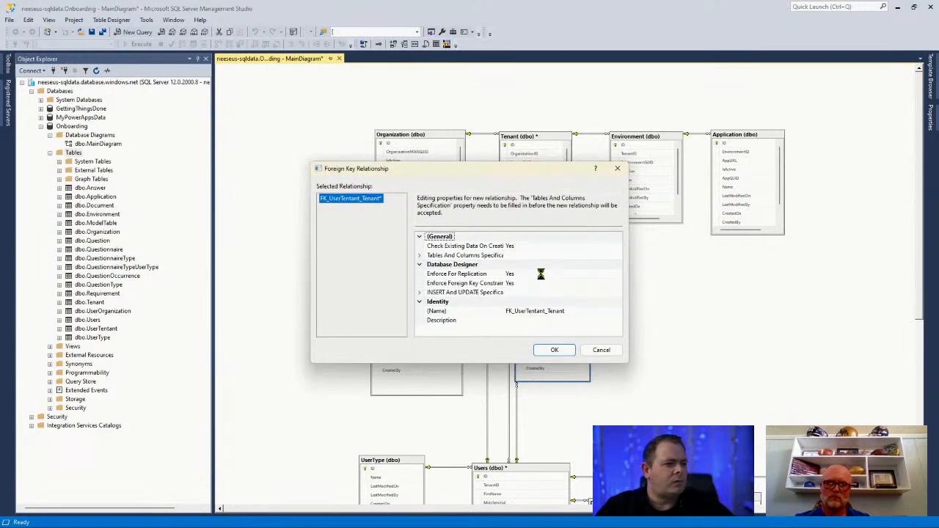
{"action": "left_click", "coordinate": [526, 351]}
{"action": "left_click", "coordinate": [552, 354]}
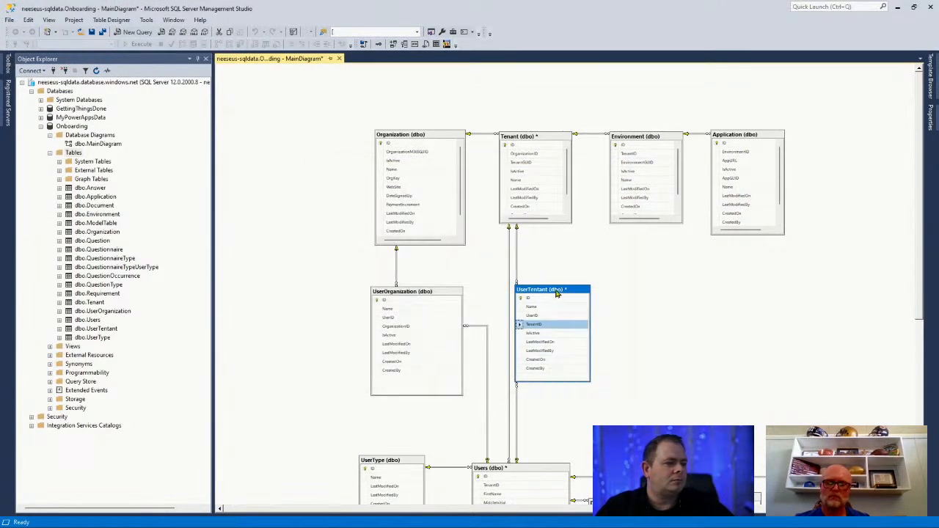
{"action": "left_click", "coordinate": [103, 32]}
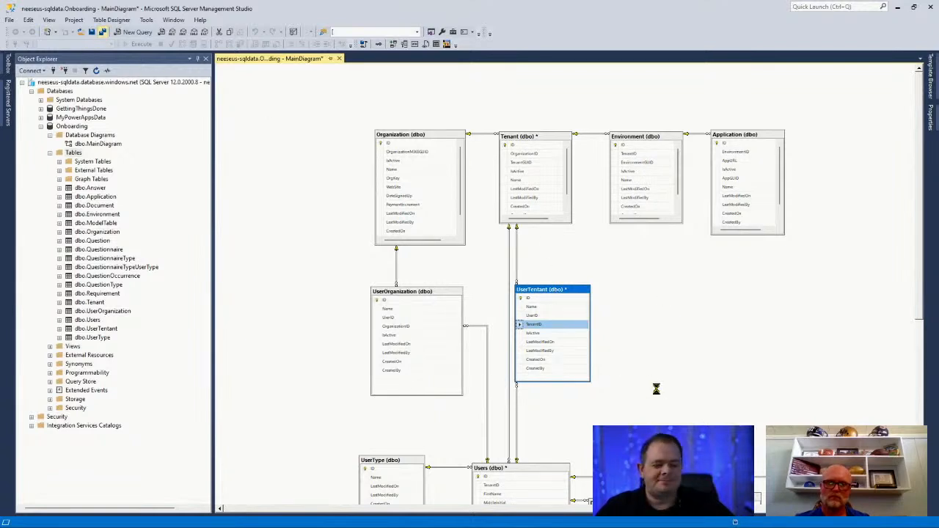
{"action": "left_click", "coordinate": [615, 323]}
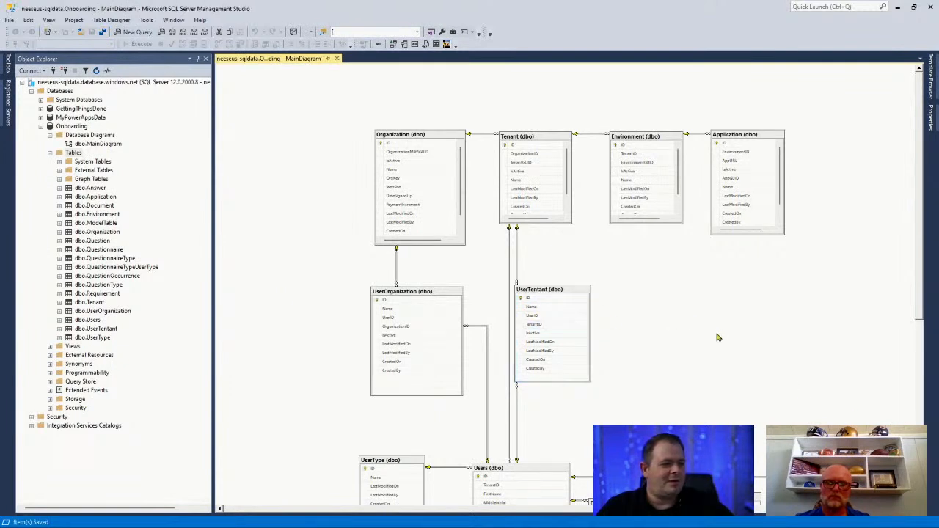
Step: Shift the direct Tenant–Users relationship line away from the UserTentant table and inspect the Users table
{"action": "left_click", "coordinate": [503, 388]}
{"action": "left_click_drag", "start_coordinate": [503, 389], "coordinate": [498, 390]}
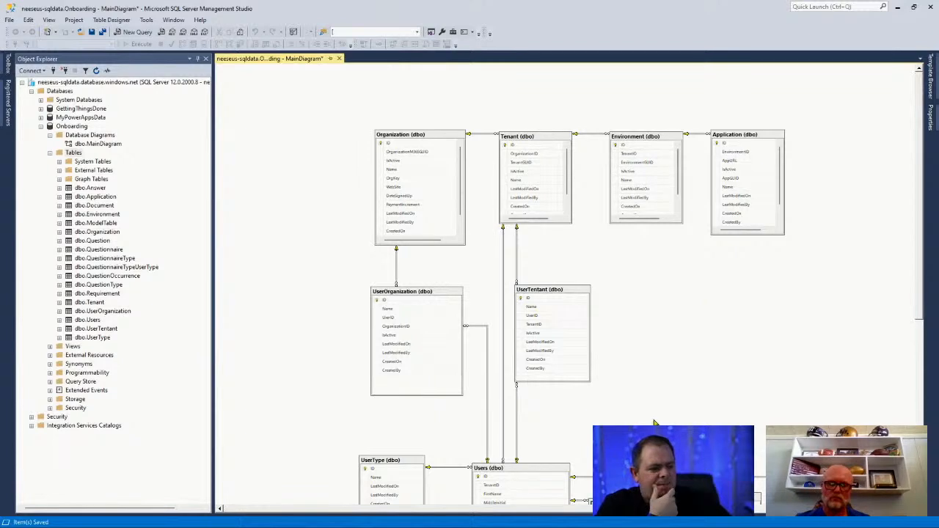
{"action": "scroll", "coordinate": [526, 338], "scroll_direction": "down", "scroll_amount": 3}
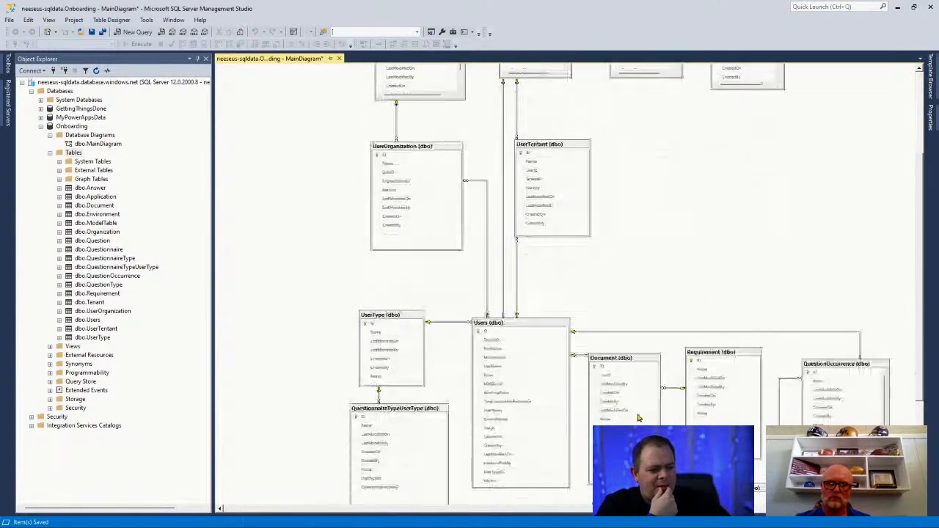
{"action": "left_click", "coordinate": [536, 326]}
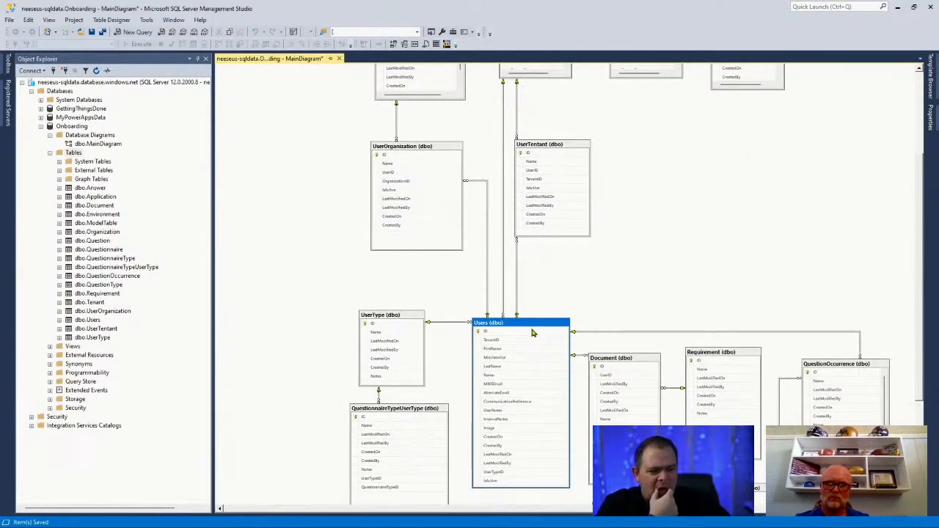
{"action": "scroll", "coordinate": [603, 286], "scroll_direction": "up", "scroll_amount": 3}
{"action": "scroll", "coordinate": [603, 286], "scroll_direction": "down", "scroll_amount": 3}
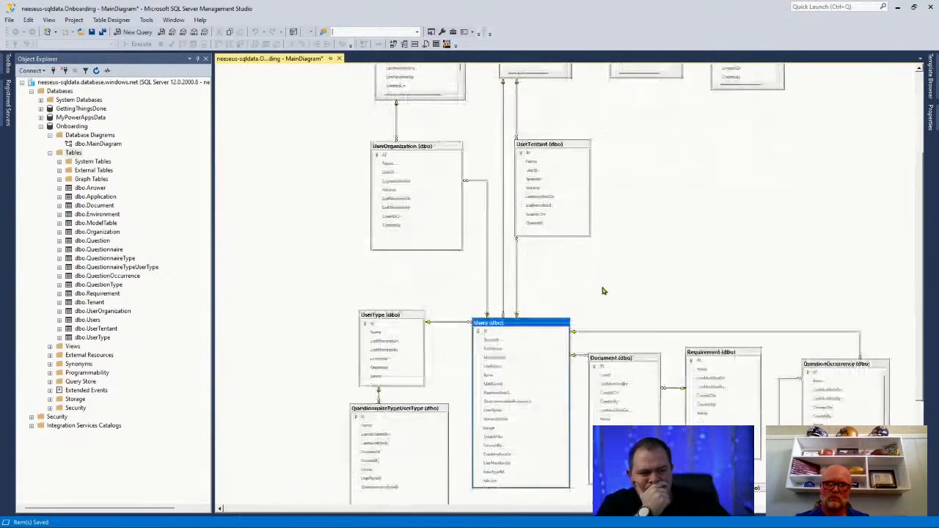
{"action": "scroll", "coordinate": [603, 290], "scroll_direction": "up", "scroll_amount": 3}
{"action": "left_click", "coordinate": [504, 303]}
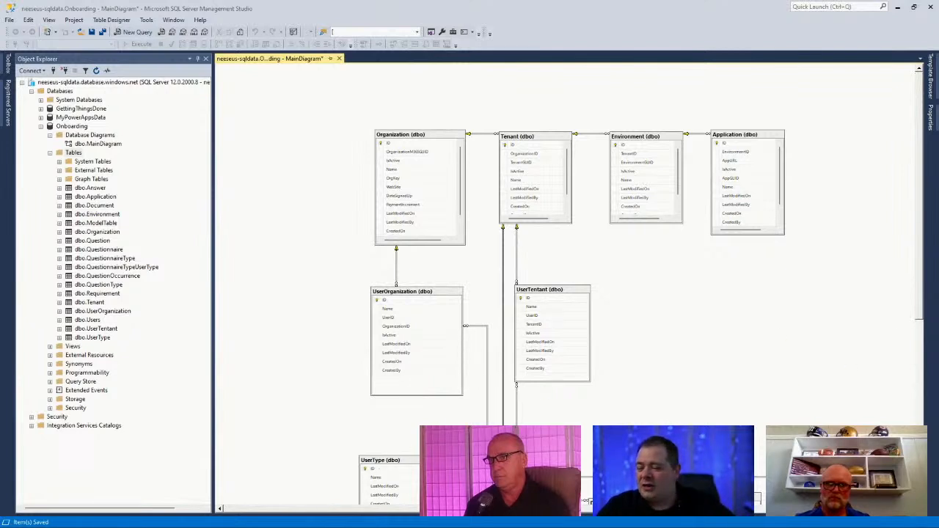
{"action": "right_click", "coordinate": [504, 273]}
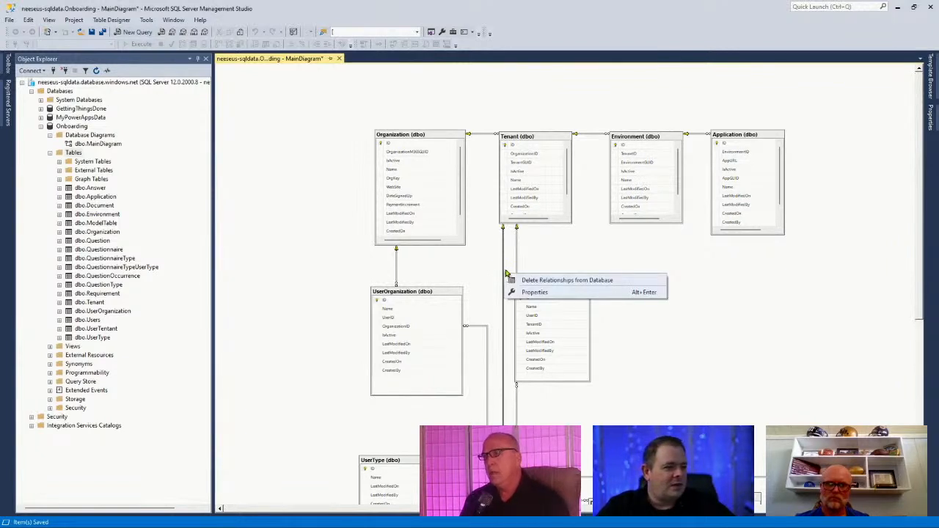
{"action": "right_click", "coordinate": [503, 263]}
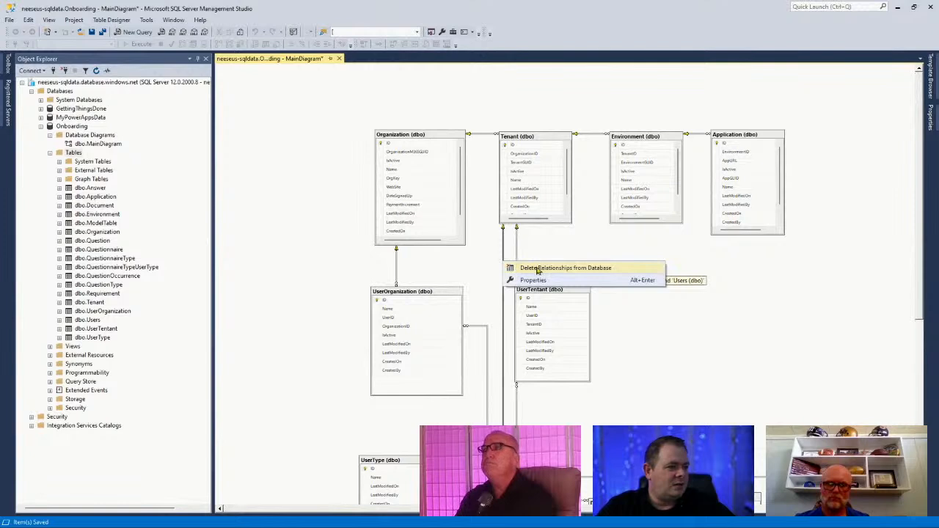
{"action": "left_click", "coordinate": [634, 273]}
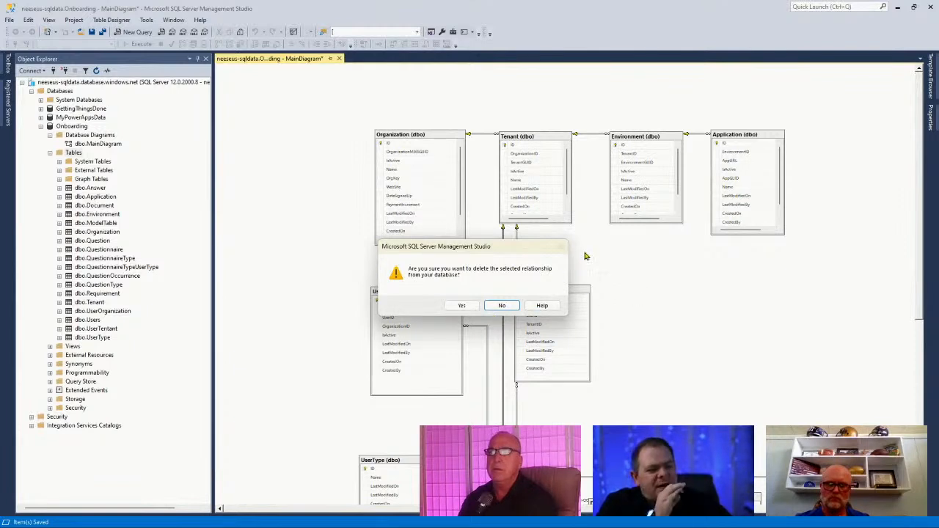
{"action": "left_click_drag", "start_coordinate": [516, 252], "coordinate": [406, 275]}
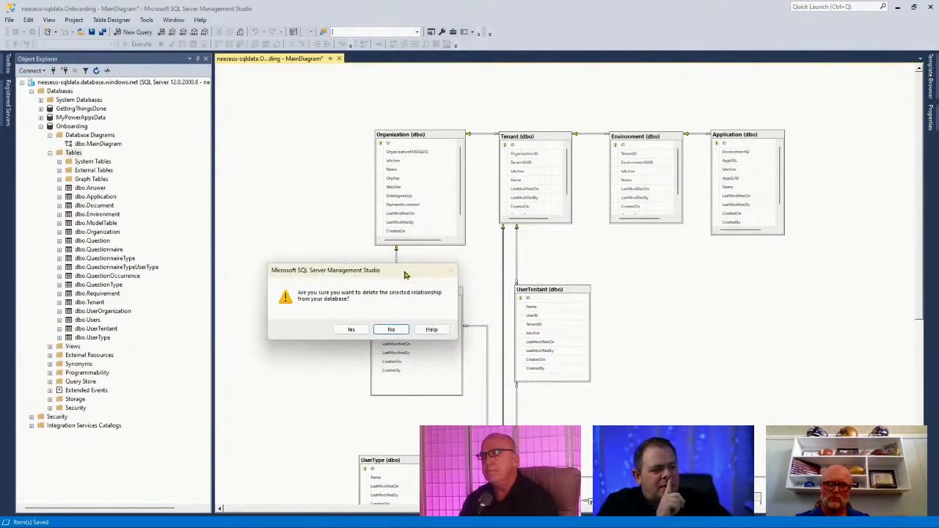
{"action": "left_click", "coordinate": [398, 332]}
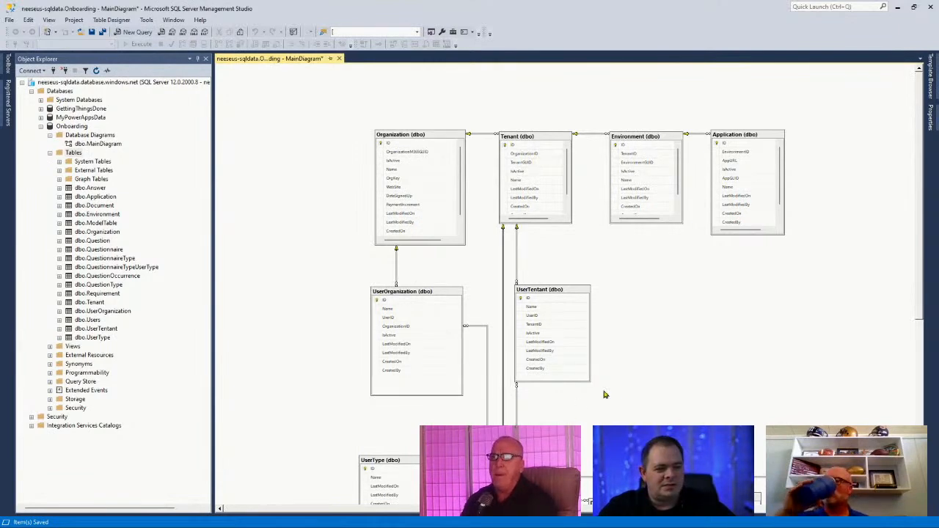
Step: Narrow the Object Explorer slightly to give the diagram more room
{"action": "scroll", "coordinate": [603, 395], "scroll_direction": "down", "scroll_amount": 2}
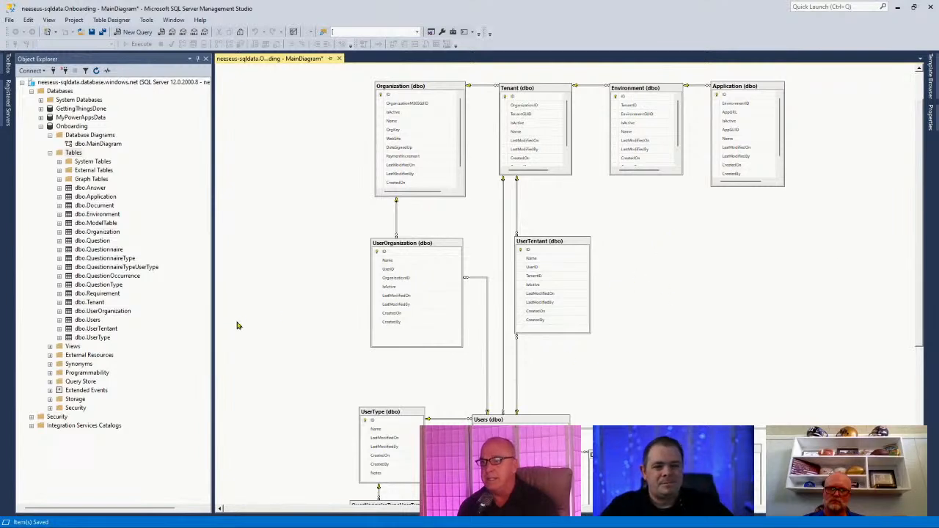
{"action": "mouse_move", "coordinate": [213, 350]}
{"action": "left_mouse_down"}
{"action": "mouse_move", "coordinate": [182, 350]}
{"action": "mouse_move", "coordinate": [196, 352]}
{"action": "left_mouse_up"}
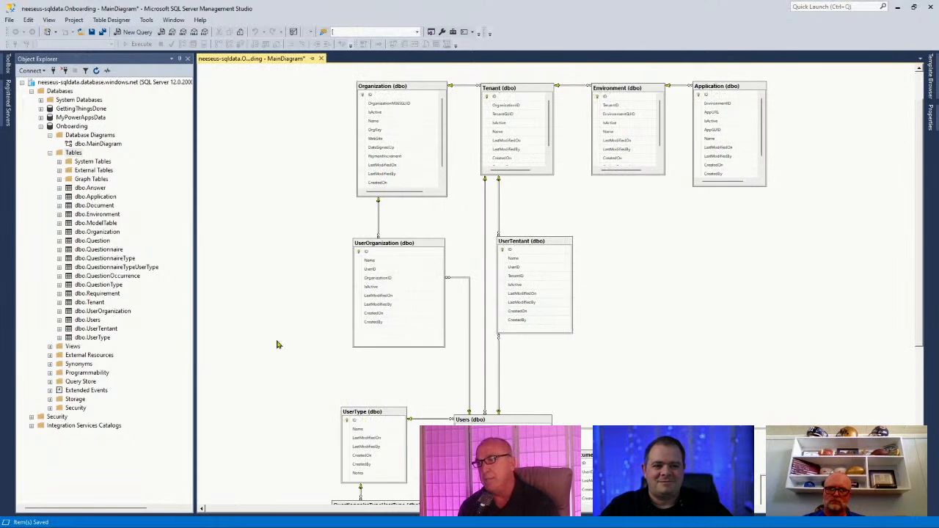
{"action": "right_click", "coordinate": [74, 154]}
{"action": "mouse_move", "coordinate": [136, 158]}
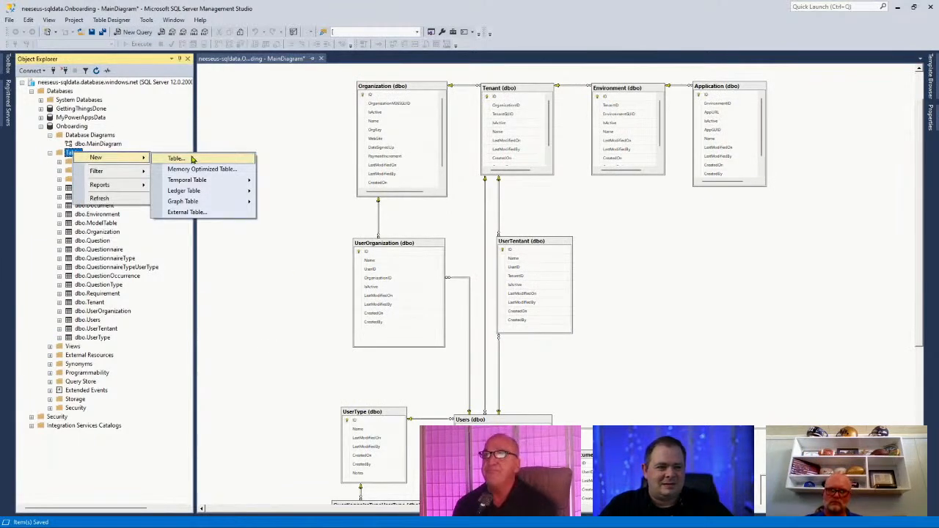
{"action": "left_click", "coordinate": [207, 316]}
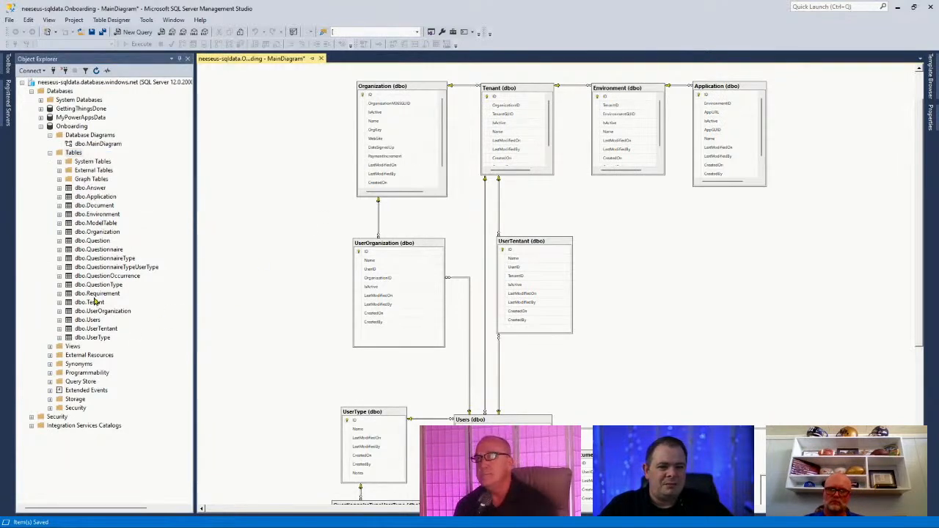
Step: Open the dbo.UserTentant table in Design view
{"action": "left_click", "coordinate": [536, 243]}
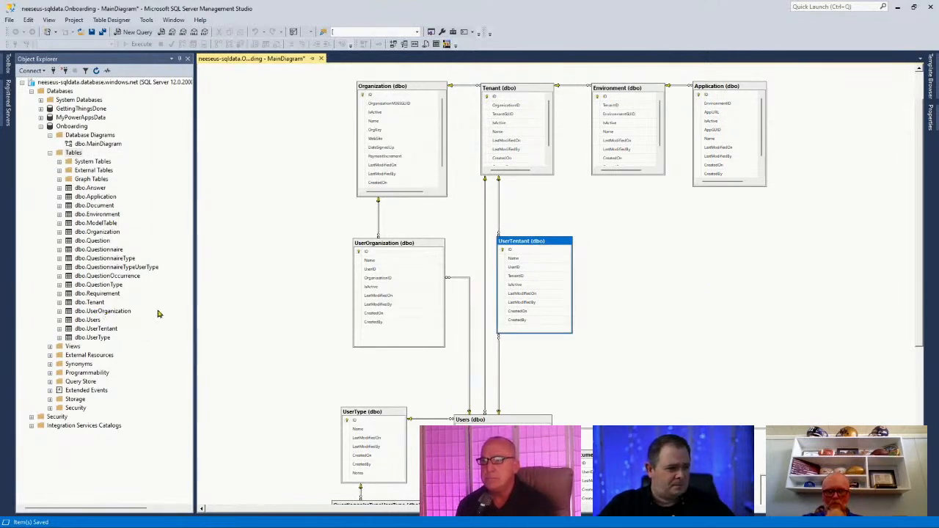
{"action": "left_click", "coordinate": [103, 329]}
{"action": "right_click", "coordinate": [110, 329]}
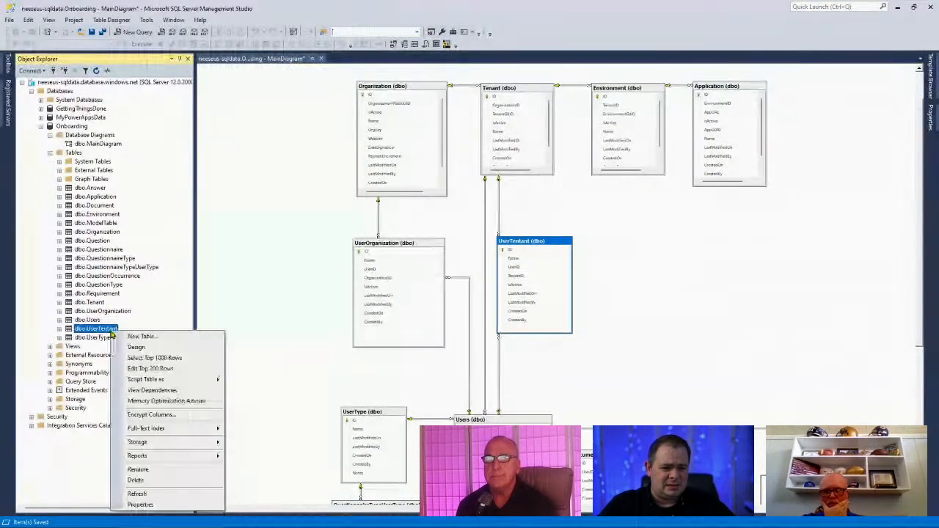
{"action": "left_click", "coordinate": [137, 347]}
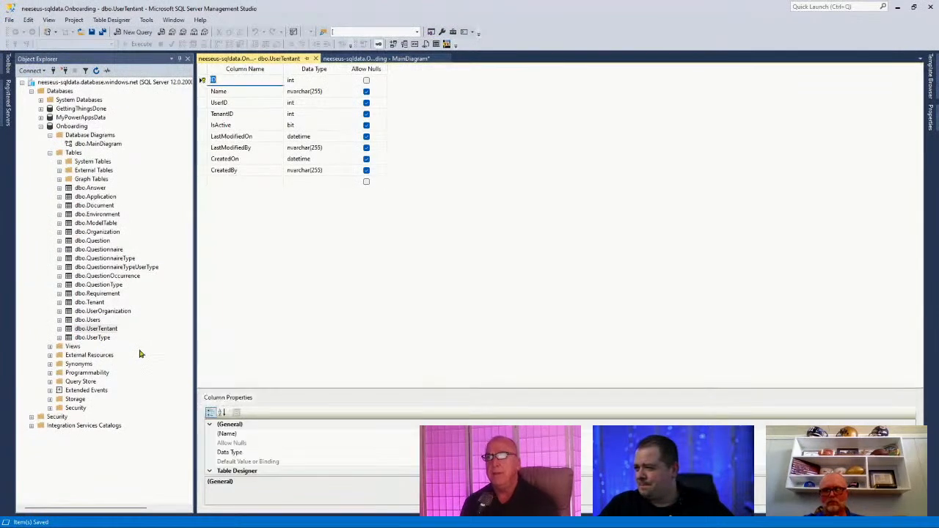
Step: Copy all column definitions from the UserTentant table into a new table in the Onboarding database
{"action": "left_click", "coordinate": [238, 228]}
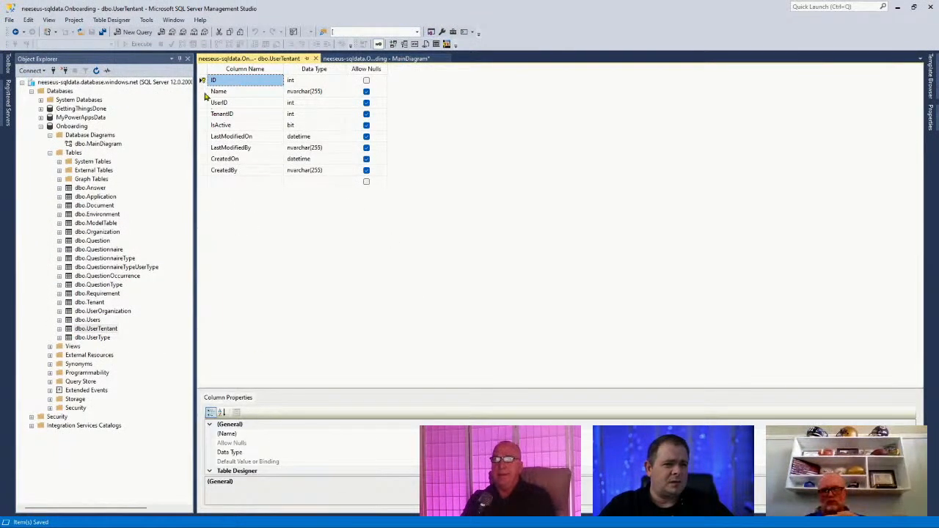
{"action": "left_click", "coordinate": [205, 171], "text": "shift"}
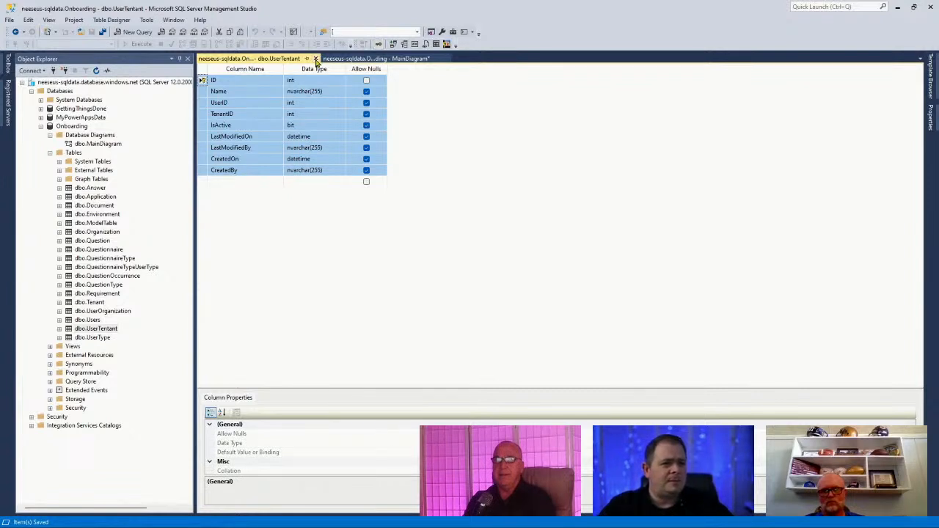
{"action": "left_click", "coordinate": [377, 59]}
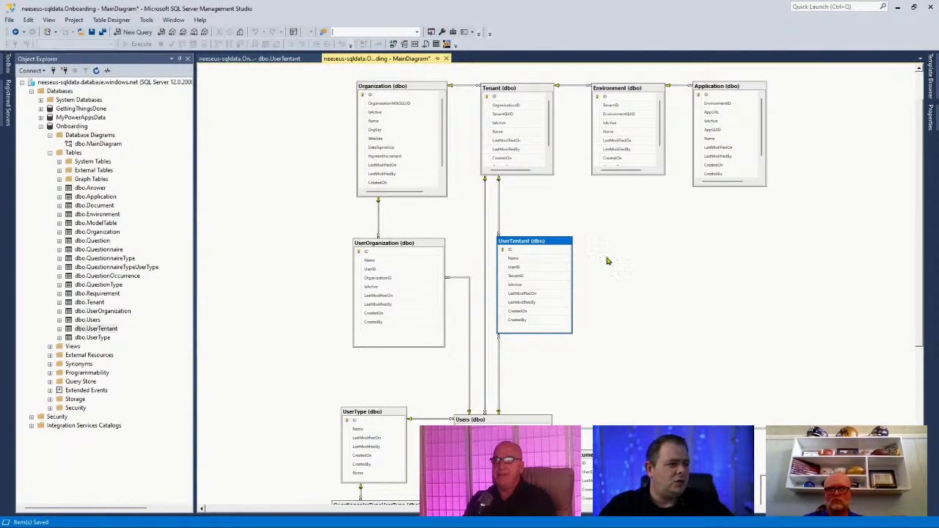
{"action": "right_click", "coordinate": [73, 153]}
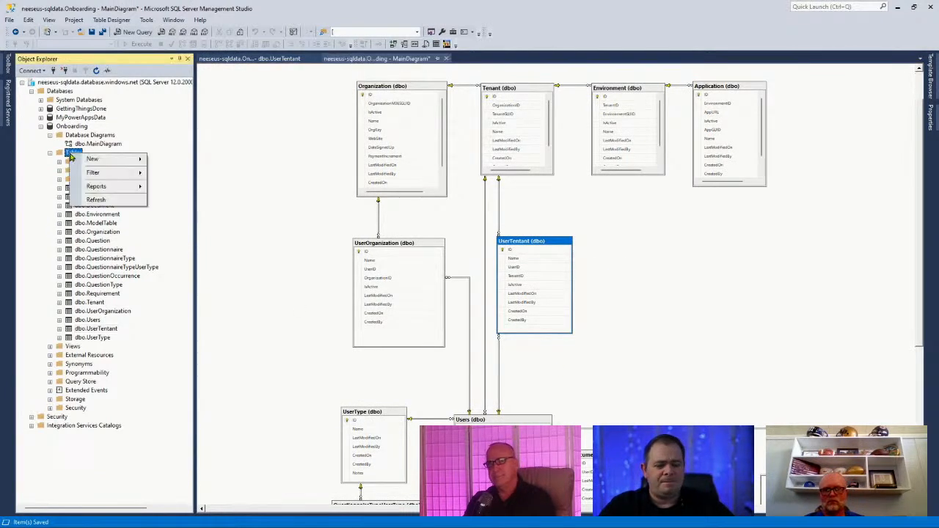
{"action": "mouse_move", "coordinate": [87, 162]}
{"action": "left_click", "coordinate": [519, 211]}
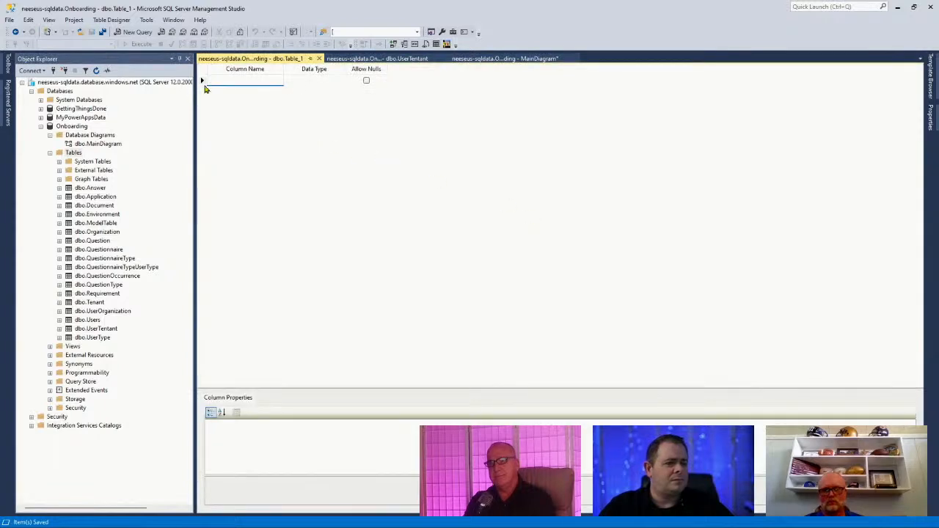
{"action": "left_click", "coordinate": [201, 81]}
{"action": "key", "text": "ctrl+v"}
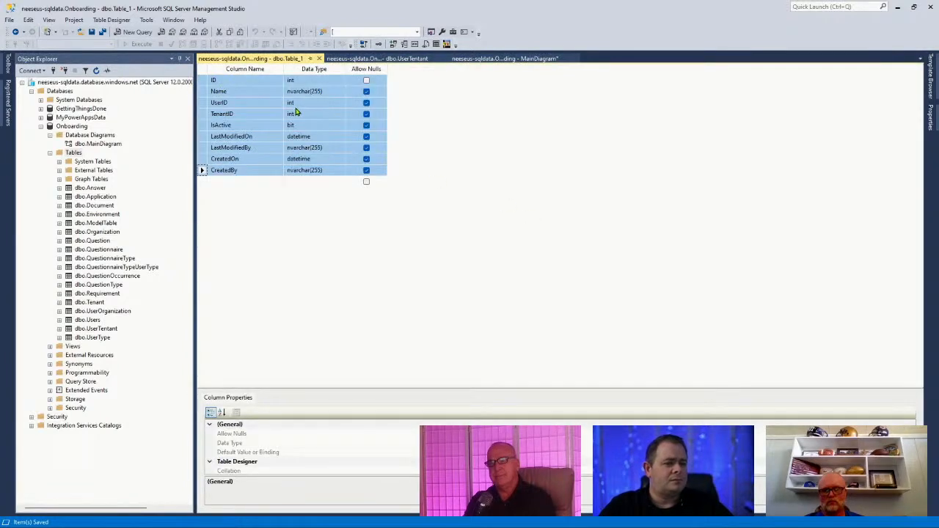
Step: Rename the TenantID column in the new table as EnvironmentID
{"action": "left_click", "coordinate": [242, 115]}
{"action": "left_click", "coordinate": [228, 114]}
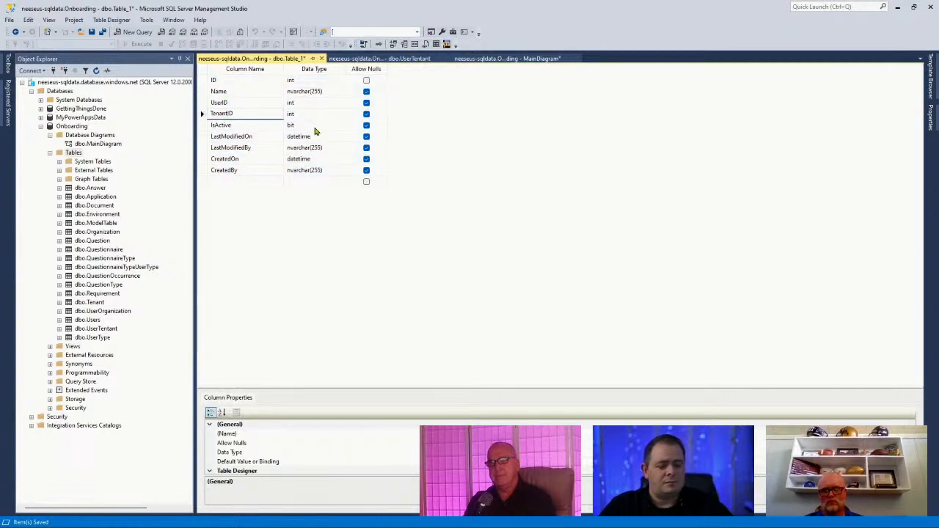
{"action": "key", "text": "shift+Home"}
{"action": "type", "text": "Env"}
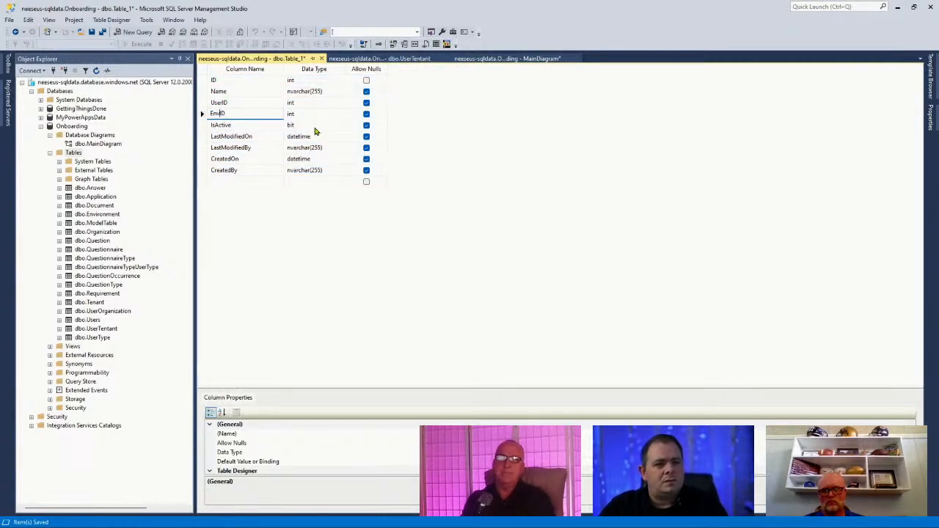
{"action": "type", "text": "ironment"}
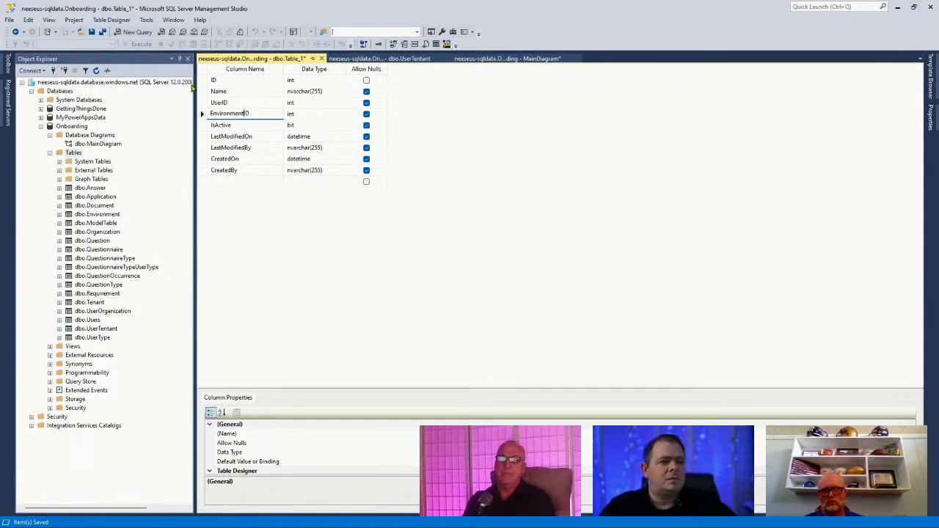
Step: Make ID the new table's primary key and enlarge the column properties area to show its identity settings
{"action": "left_click", "coordinate": [204, 81]}
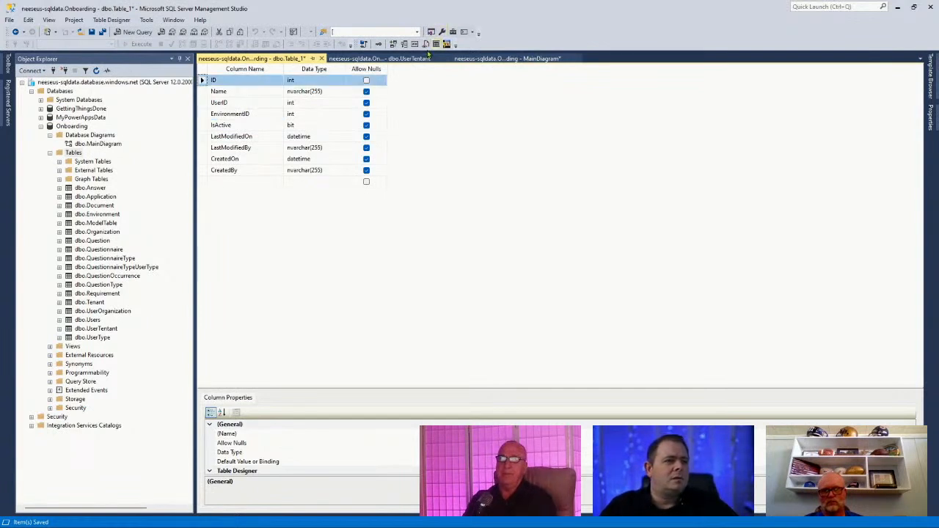
{"action": "left_click", "coordinate": [378, 44]}
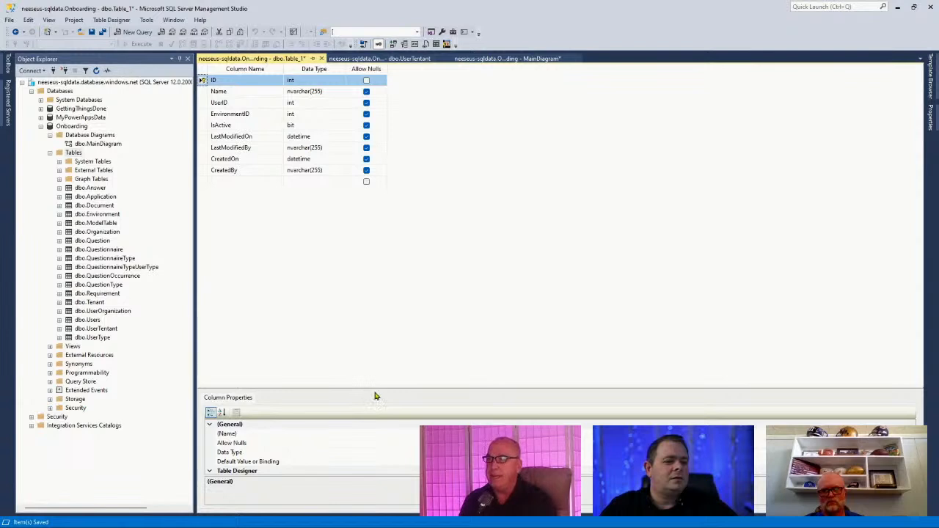
{"action": "left_click_drag", "start_coordinate": [375, 397], "coordinate": [390, 224]}
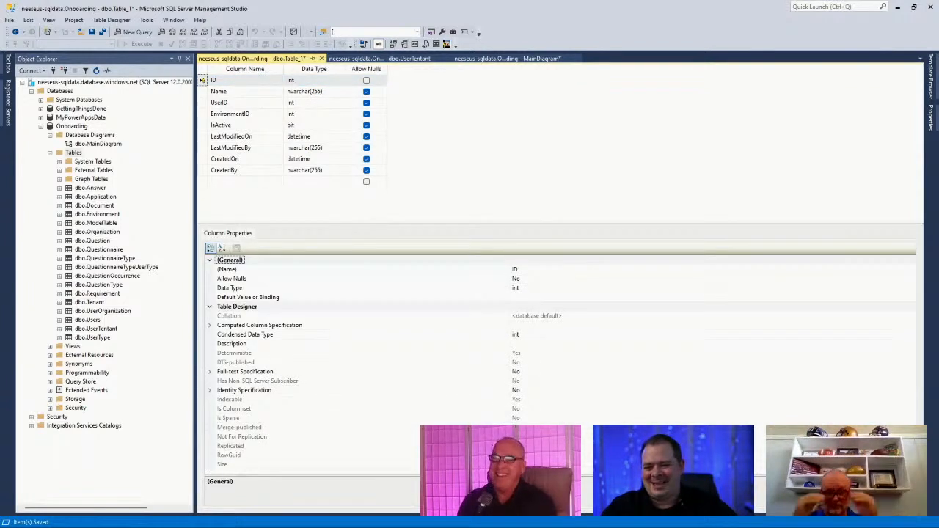
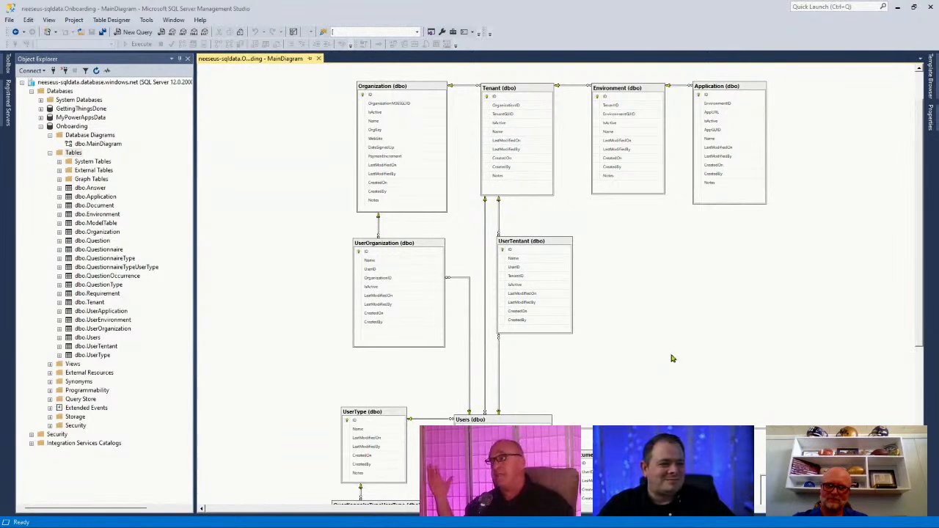
Step: Add the UserEnvironment table to the diagram below Environment and enlarge it to show all its columns
{"action": "scroll", "coordinate": [680, 340], "scroll_direction": "up", "scroll_amount": 1}
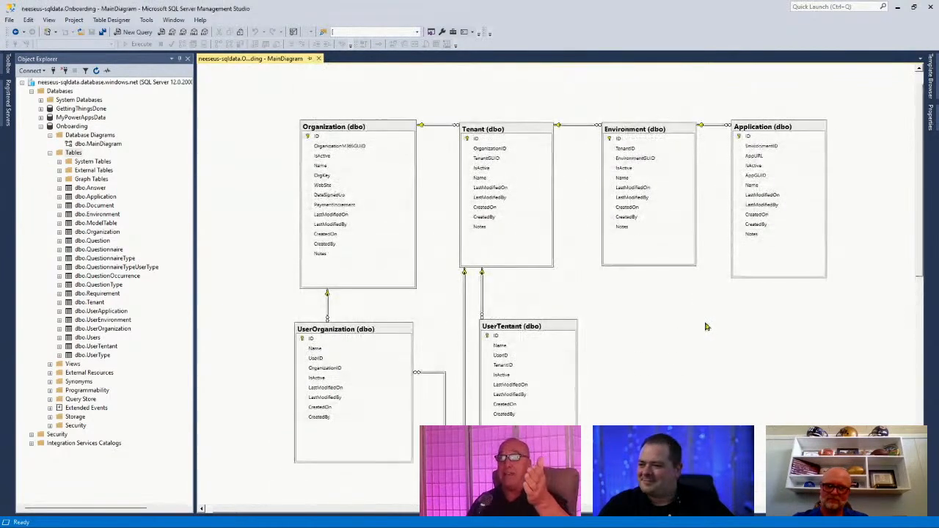
{"action": "left_click_drag", "start_coordinate": [920, 235], "coordinate": [921, 251]}
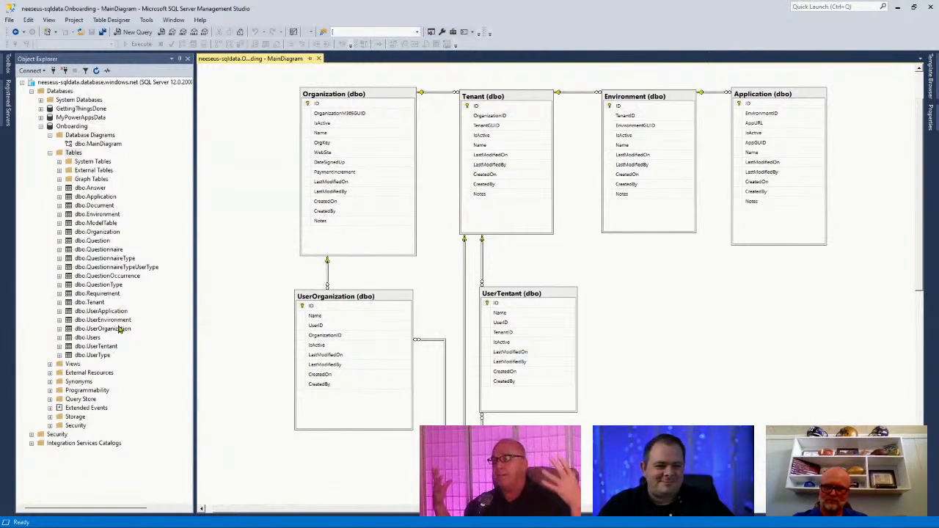
{"action": "left_click_drag", "start_coordinate": [121, 323], "coordinate": [641, 298]}
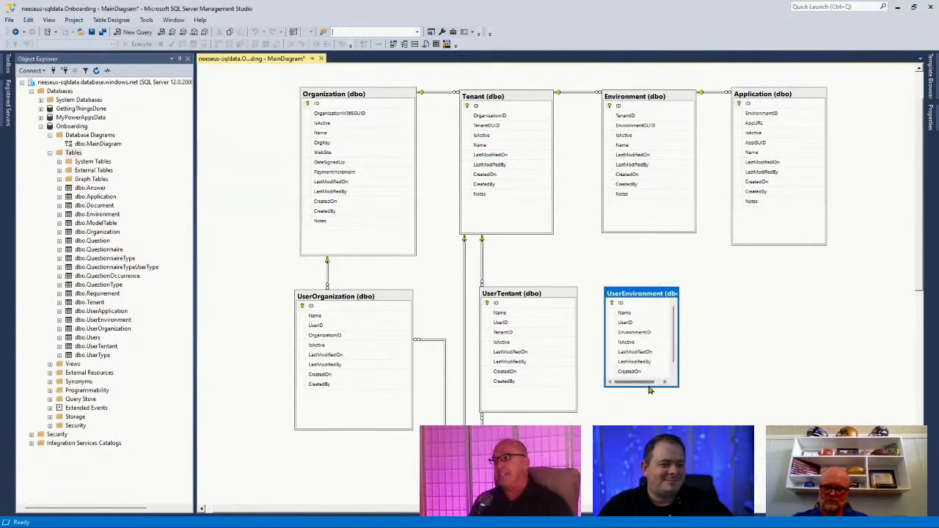
{"action": "left_click_drag", "start_coordinate": [650, 390], "coordinate": [698, 381]}
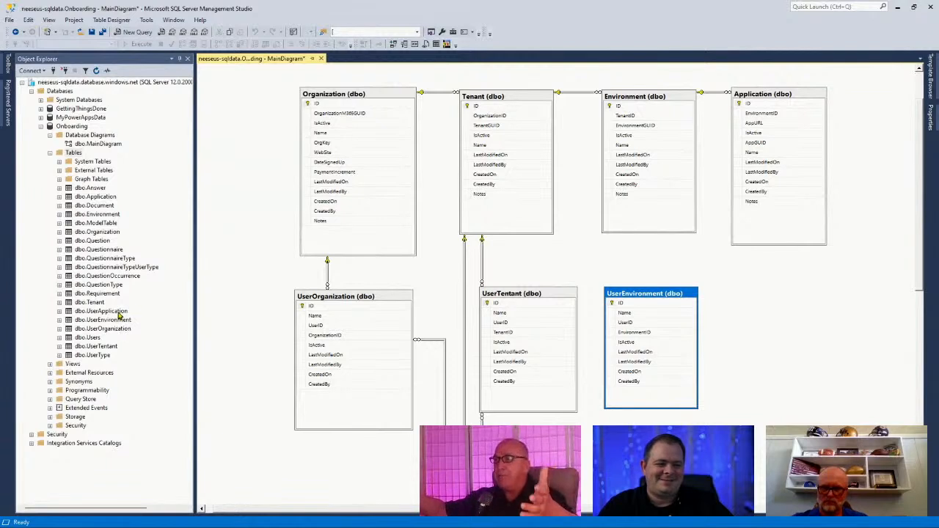
Step: Add the UserApplication table below Application, enlarge it to show its full title and columns, and align it with UserEnvironment
{"action": "left_click_drag", "start_coordinate": [119, 314], "coordinate": [757, 292]}
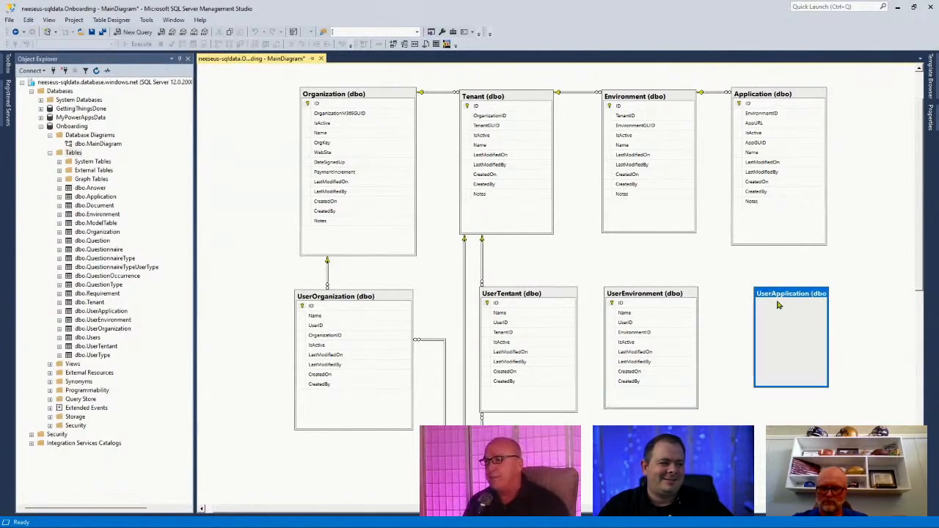
{"action": "left_click", "coordinate": [809, 382]}
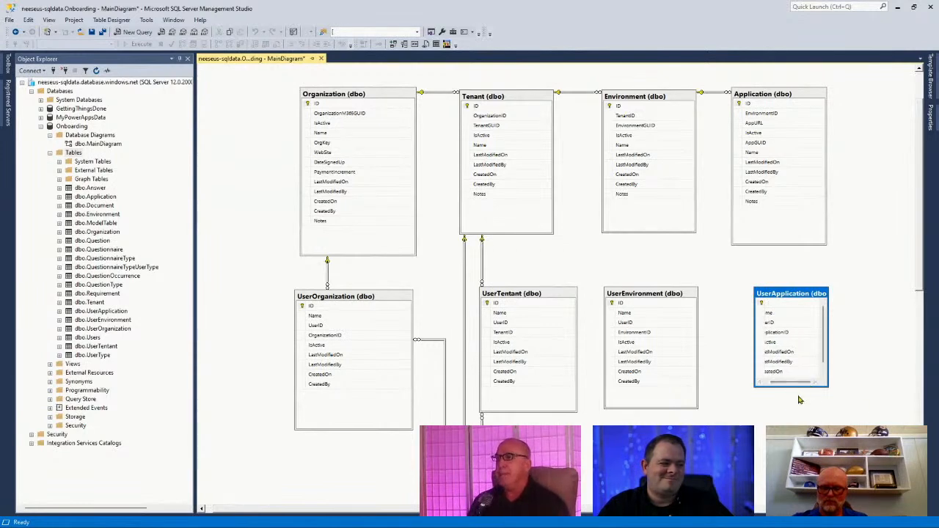
{"action": "left_click_drag", "start_coordinate": [796, 387], "coordinate": [796, 408]}
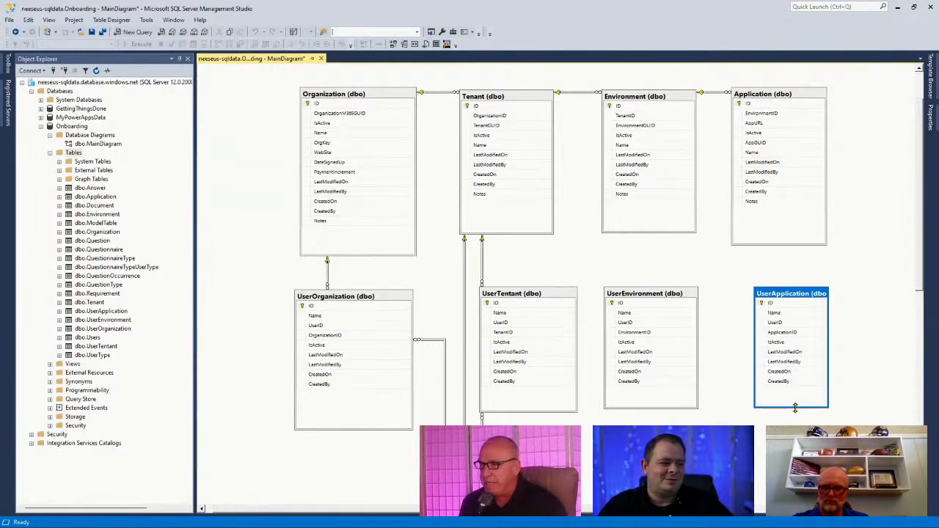
{"action": "left_click_drag", "start_coordinate": [781, 296], "coordinate": [756, 299]}
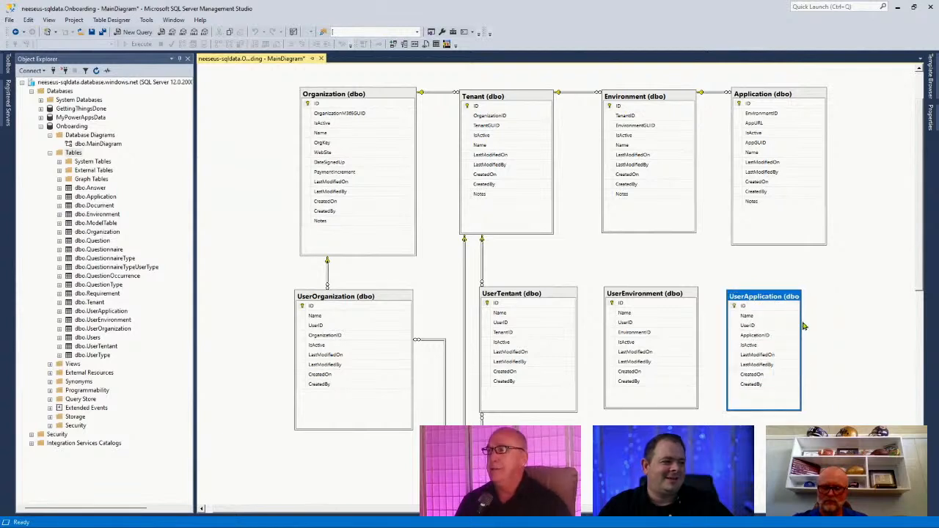
{"action": "left_click_drag", "start_coordinate": [804, 320], "coordinate": [818, 320]}
{"action": "left_click_drag", "start_coordinate": [769, 297], "coordinate": [778, 294]}
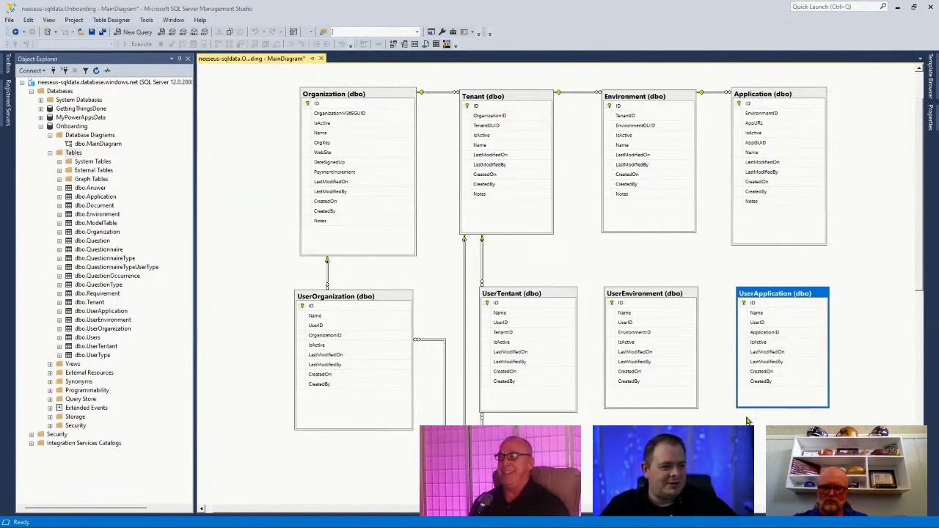
{"action": "scroll", "coordinate": [470, 382], "scroll_direction": "down", "scroll_amount": 1}
{"action": "scroll", "coordinate": [444, 378], "scroll_direction": "up", "scroll_amount": 1}
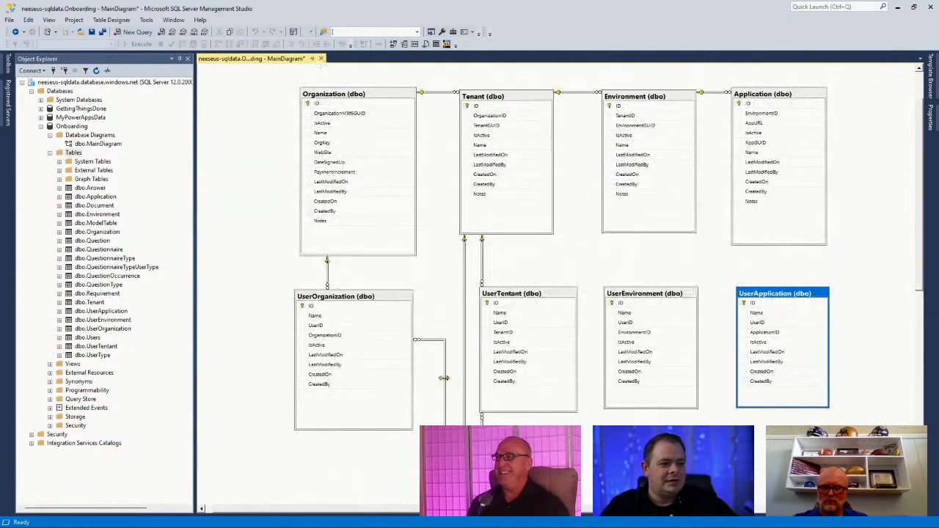
{"action": "left_click", "coordinate": [647, 292]}
{"action": "left_click", "coordinate": [763, 298]}
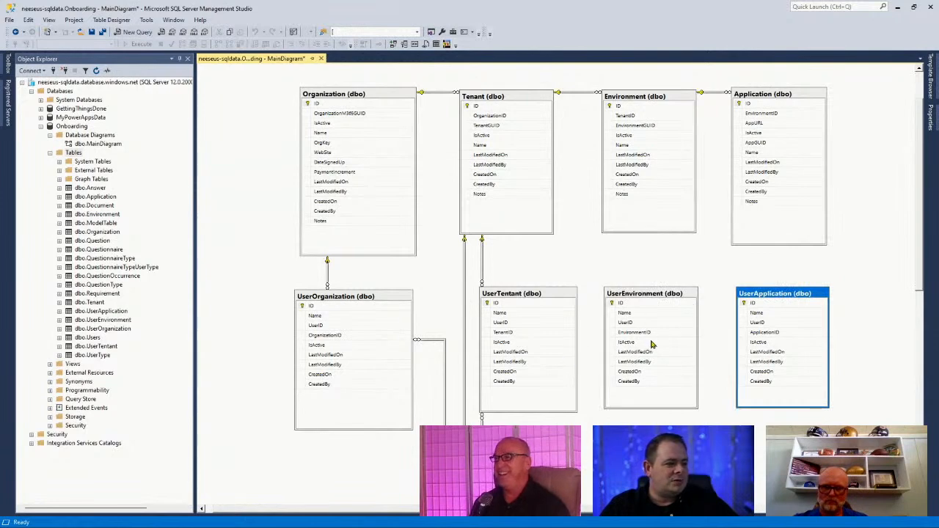
Step: Create the foreign key relationship FK_UserEnvironment_Users from UserID in UserEnvironment to ID in the Users table
{"action": "left_click", "coordinate": [612, 326]}
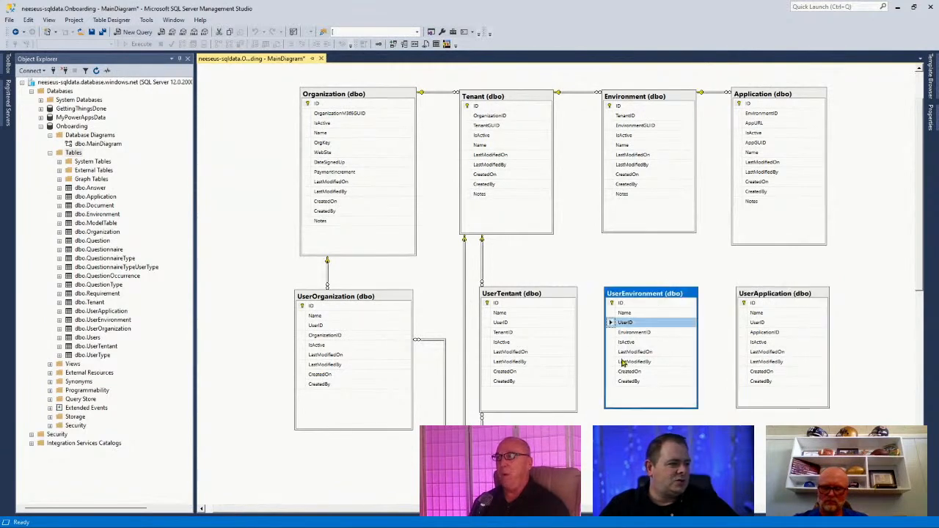
{"action": "scroll", "coordinate": [611, 293], "scroll_direction": "down", "scroll_amount": 3}
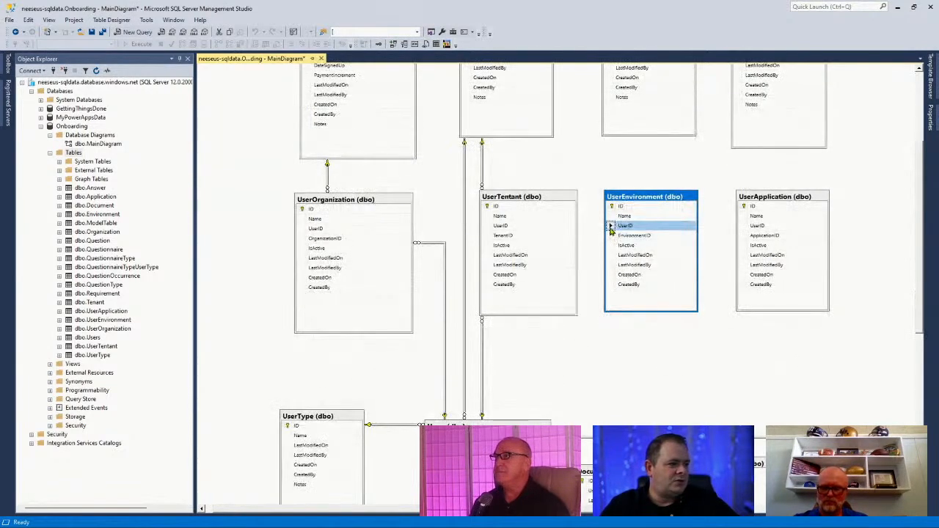
{"action": "left_click_drag", "start_coordinate": [610, 226], "coordinate": [506, 423]}
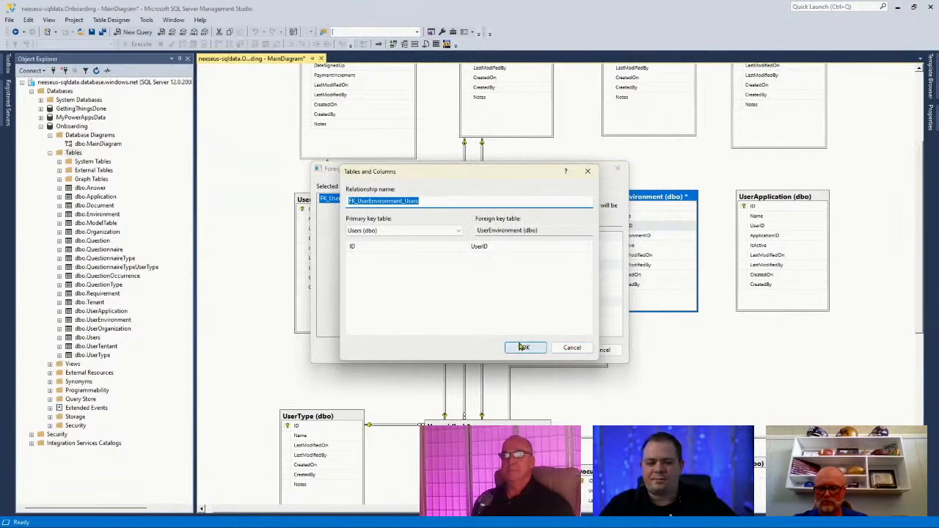
{"action": "left_click", "coordinate": [527, 349]}
{"action": "left_click", "coordinate": [554, 350]}
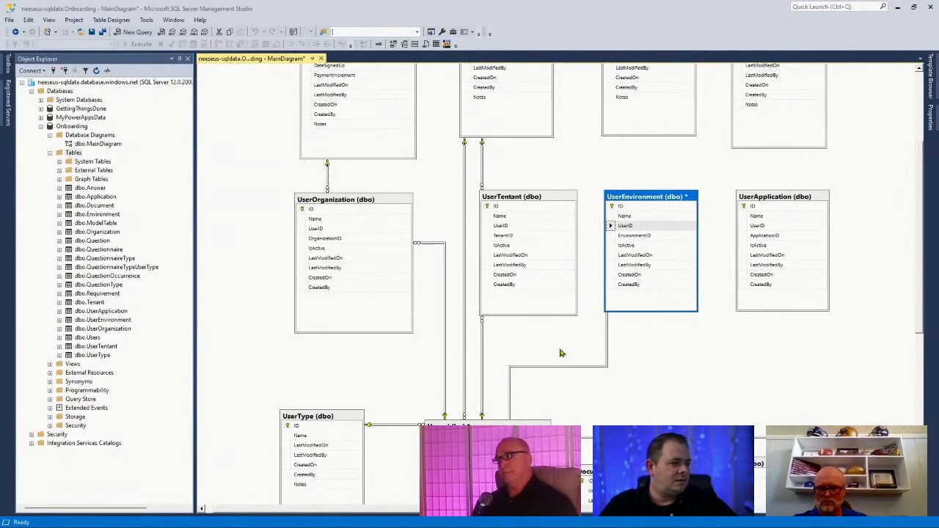
Step: Start relating the EnvironmentID column of UserEnvironment to the Environment table
{"action": "left_click", "coordinate": [612, 236]}
{"action": "scroll", "coordinate": [704, 275], "scroll_direction": "up", "scroll_amount": 2}
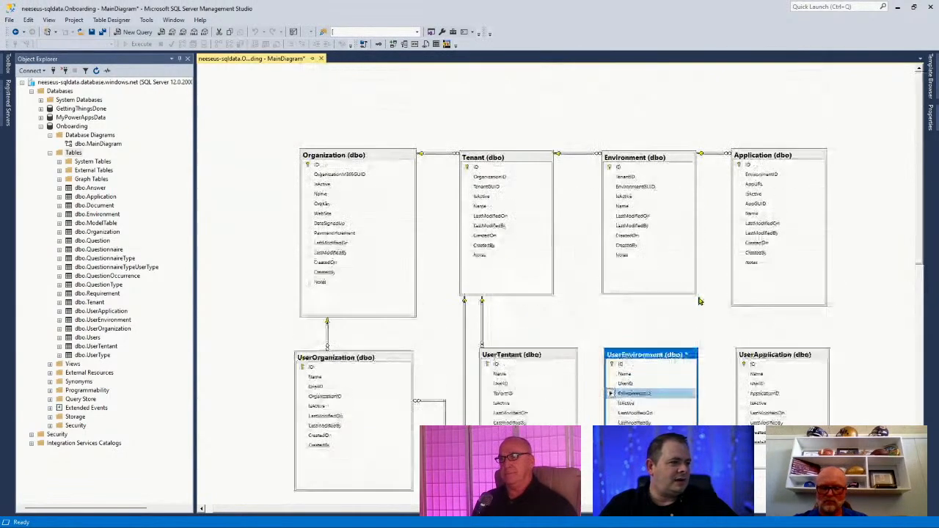
Step: Create a foreign key relationship from EnvironmentID in the UserEnvironment table to the Environment table, accepting the default settings
{"action": "scroll", "coordinate": [699, 300], "scroll_direction": "down", "scroll_amount": 1}
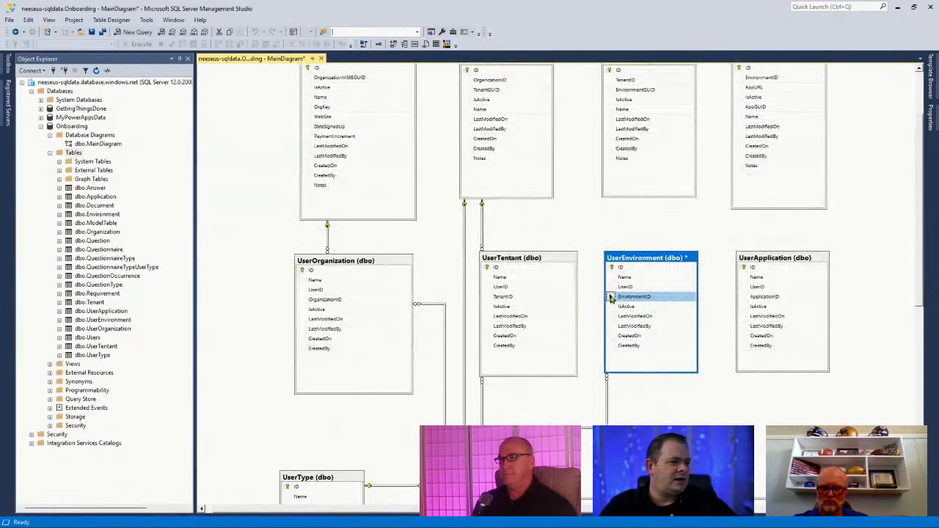
{"action": "left_click_drag", "start_coordinate": [610, 297], "coordinate": [622, 149]}
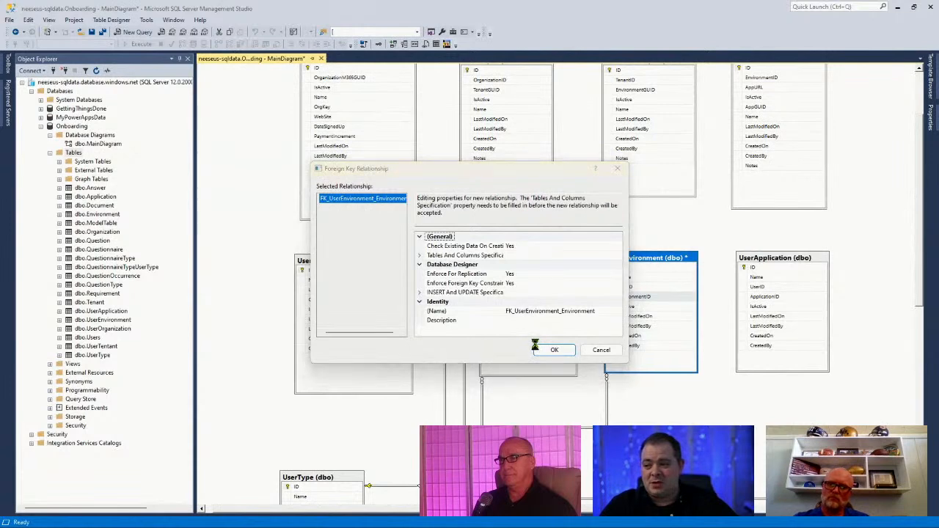
{"action": "left_click", "coordinate": [525, 348]}
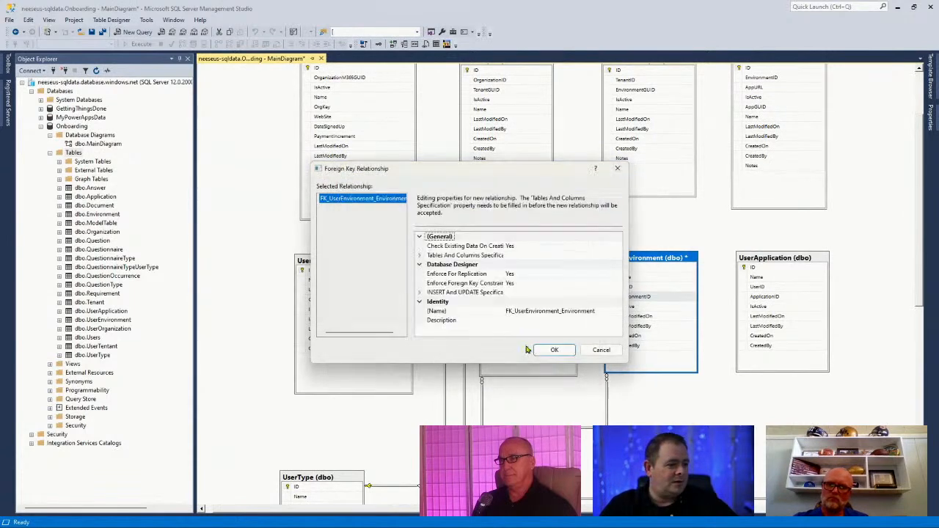
{"action": "left_click", "coordinate": [555, 350]}
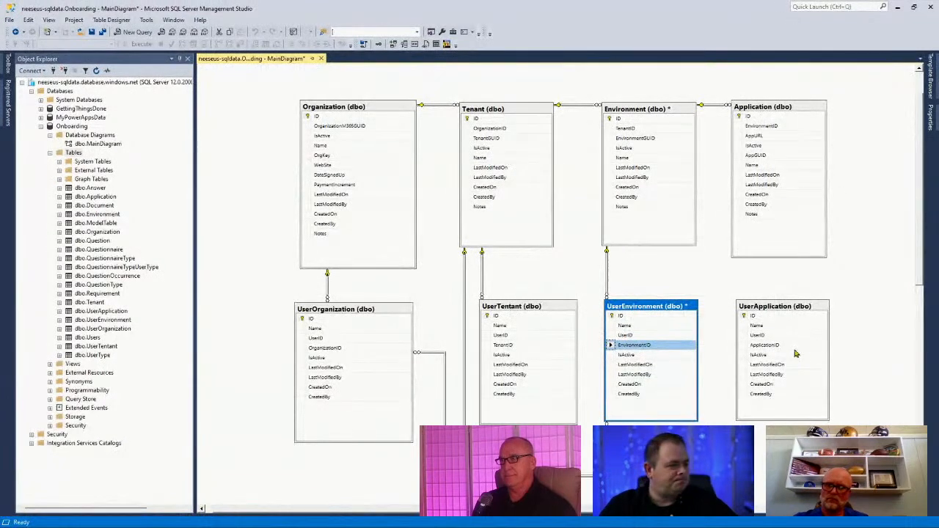
Step: Create a foreign key from UserID in UserApplication to ID in Users, and reroute its connector line to run beneath the UserApplication table
{"action": "scroll", "coordinate": [795, 354], "scroll_direction": "down", "scroll_amount": 1}
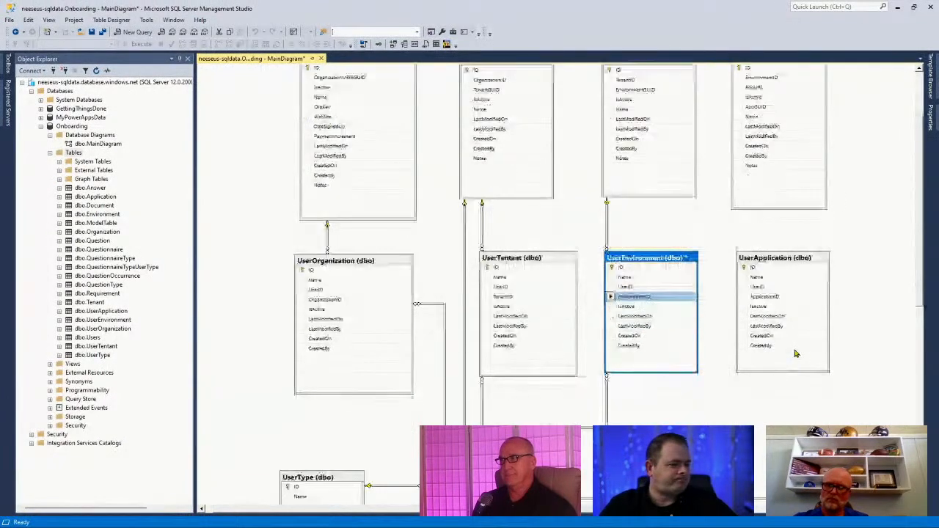
{"action": "left_click", "coordinate": [747, 288]}
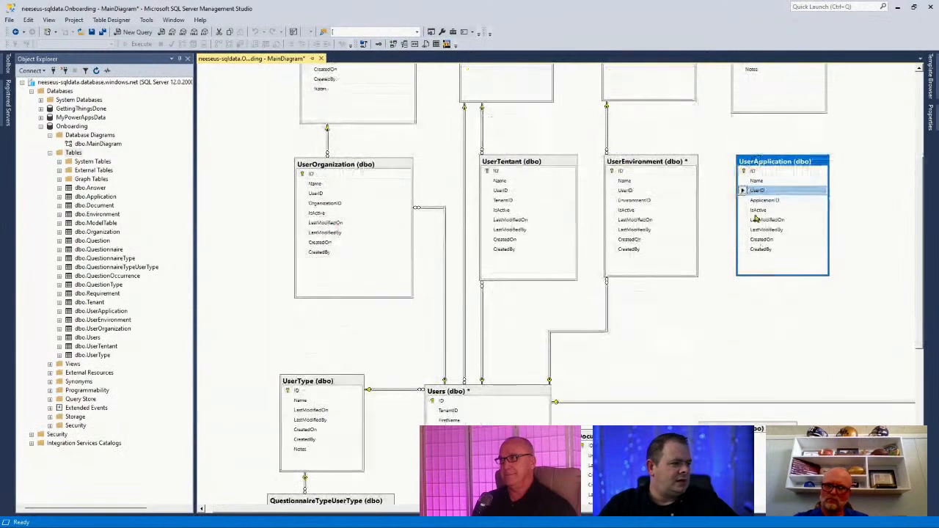
{"action": "scroll", "coordinate": [786, 298], "scroll_direction": "down", "scroll_amount": 2}
{"action": "left_click_drag", "start_coordinate": [747, 192], "coordinate": [516, 395]}
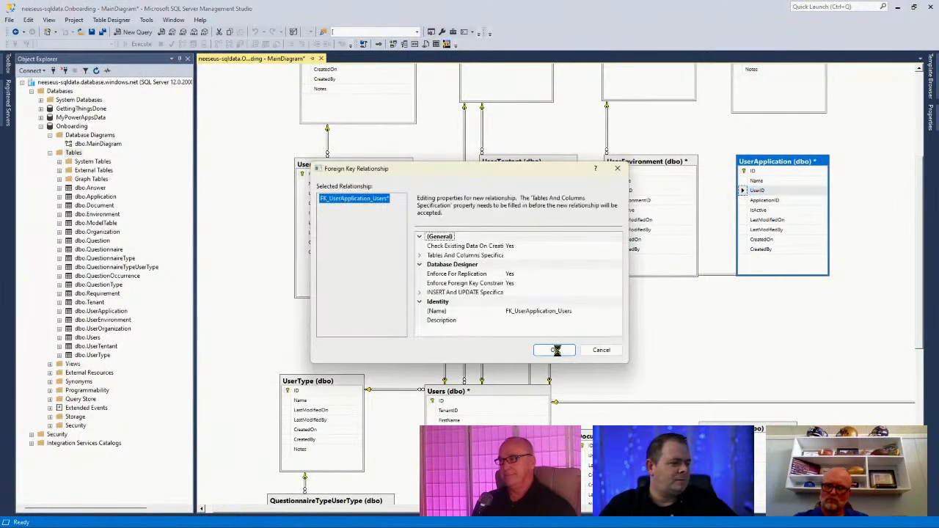
{"action": "left_click", "coordinate": [556, 351]}
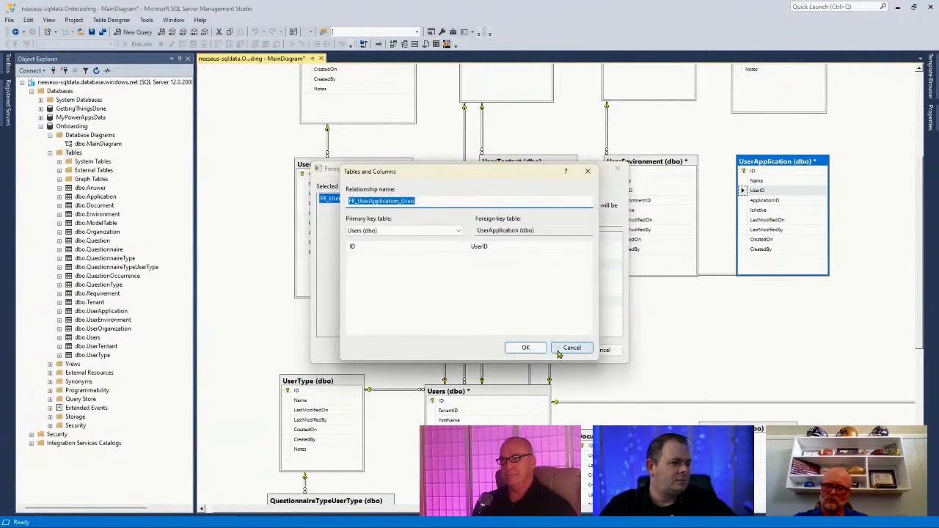
{"action": "left_click", "coordinate": [528, 350]}
{"action": "left_click", "coordinate": [555, 351]}
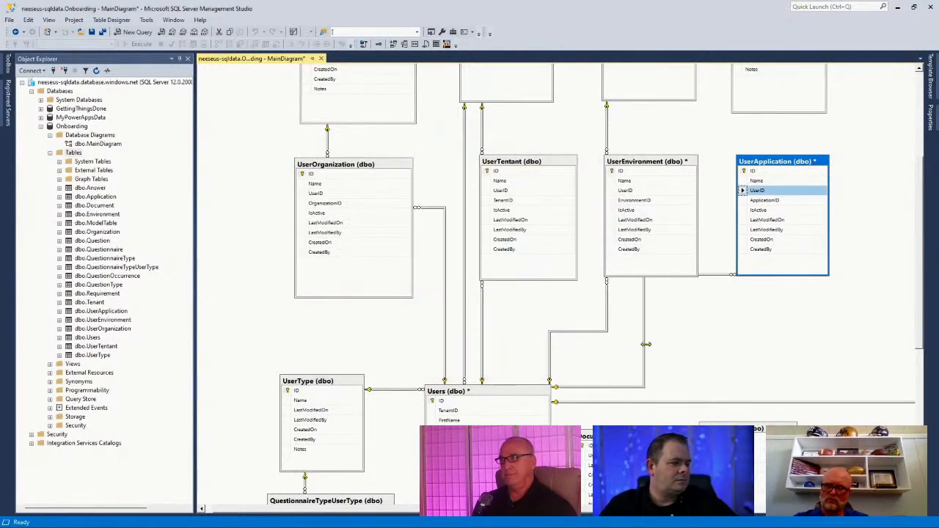
{"action": "left_click_drag", "start_coordinate": [644, 335], "coordinate": [749, 338]}
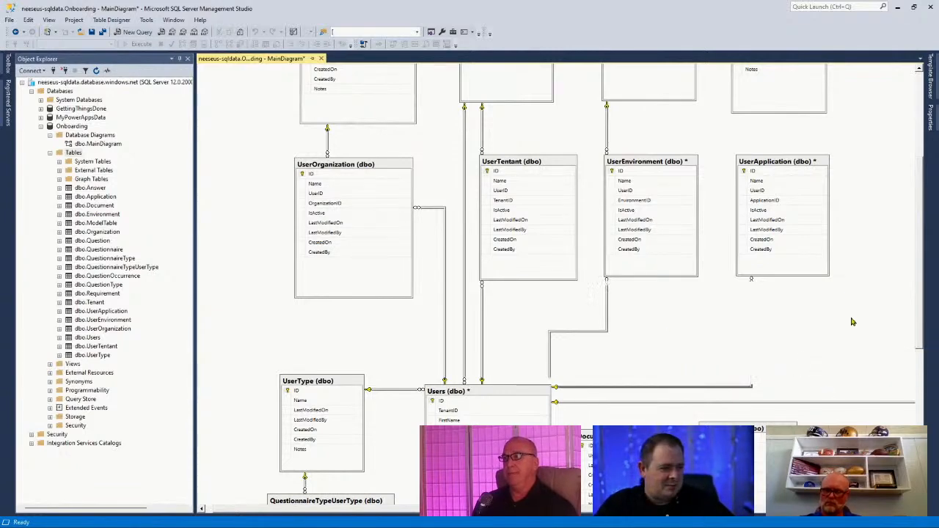
Step: Create a foreign key relationship from ApplicationID in the UserApplication table to ID in the Application table
{"action": "scroll", "coordinate": [827, 367], "scroll_direction": "up", "scroll_amount": 1}
{"action": "scroll", "coordinate": [827, 367], "scroll_direction": "up", "scroll_amount": 1}
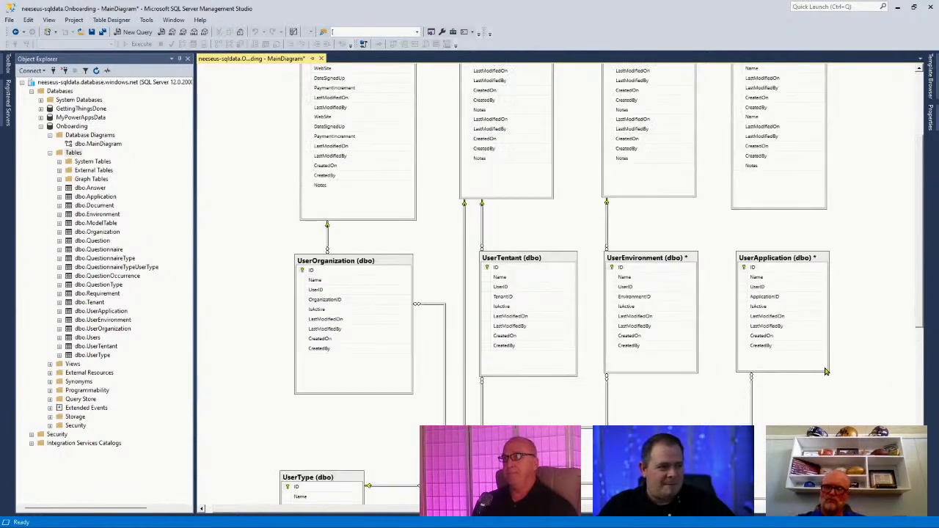
{"action": "left_click", "coordinate": [741, 296]}
{"action": "left_click_drag", "start_coordinate": [739, 297], "coordinate": [763, 132]}
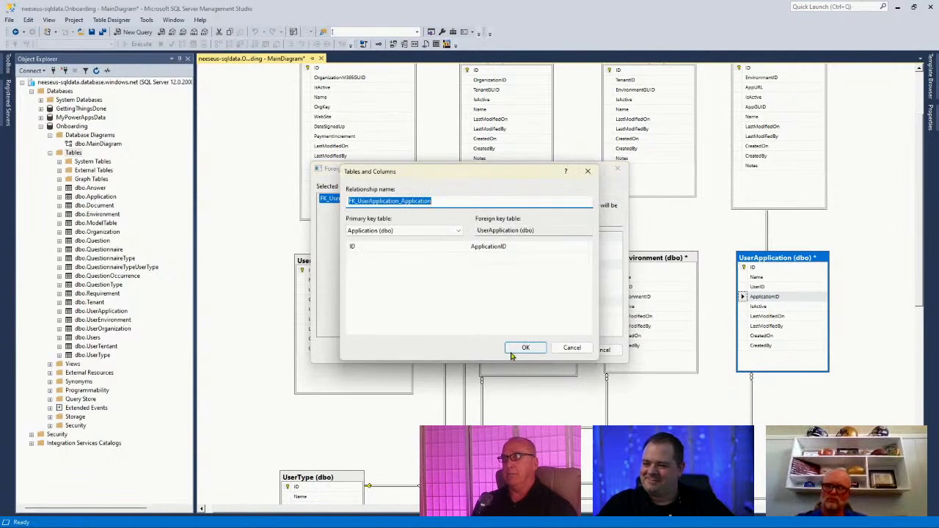
{"action": "left_click", "coordinate": [513, 351]}
{"action": "left_click", "coordinate": [554, 351]}
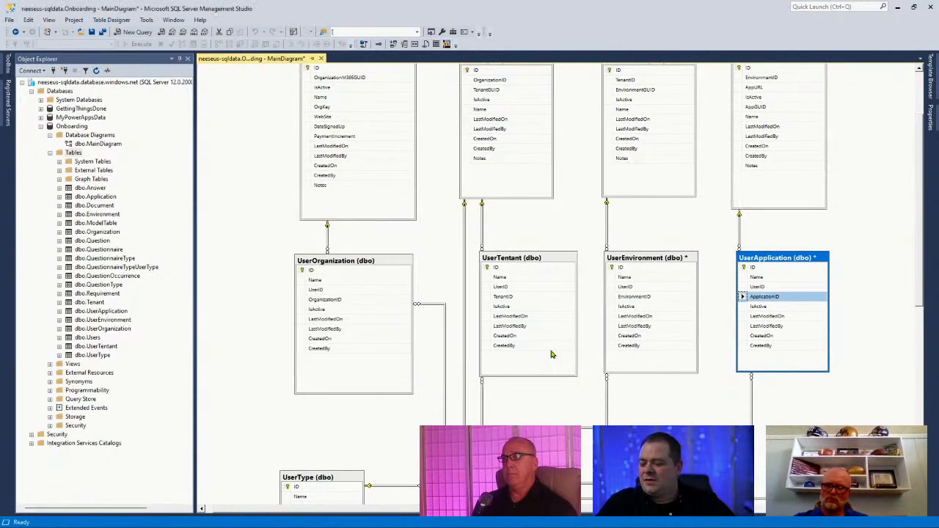
{"action": "left_click", "coordinate": [853, 273]}
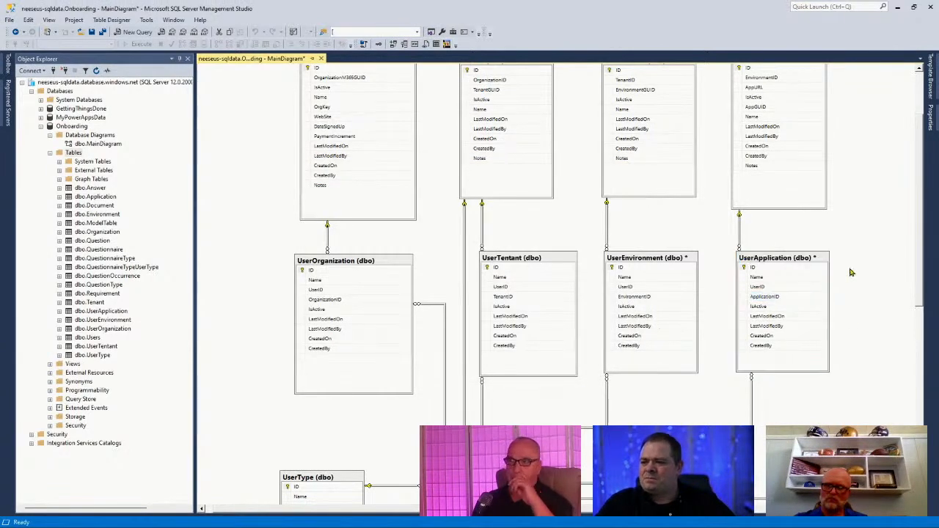
{"action": "scroll", "coordinate": [849, 275], "scroll_direction": "up", "scroll_amount": 2}
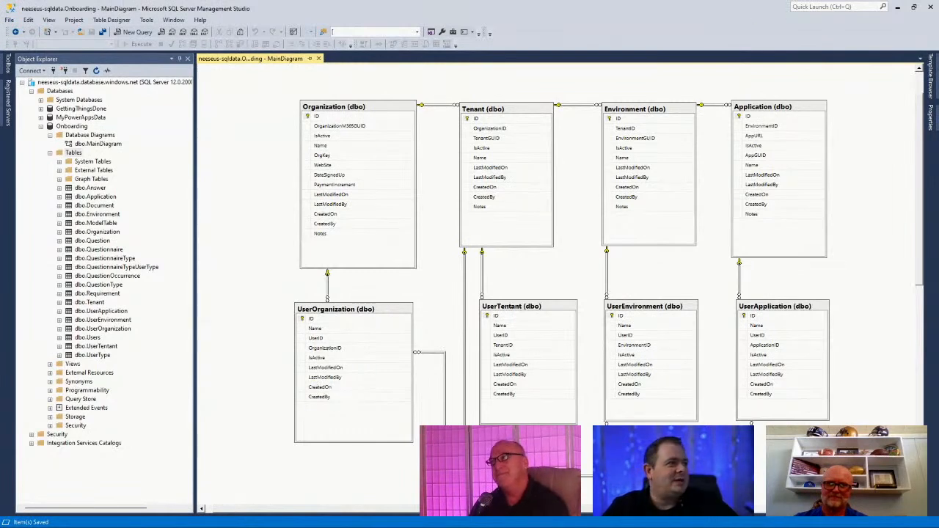
Step: Switch to the Onboarding app in Power Apps and open the table list of its existing SQL Server connection for adding data
{"action": "left_click_drag", "start_coordinate": [682, 9], "coordinate": [637, 0]}
{"action": "left_click_drag", "start_coordinate": [878, 42], "coordinate": [876, 0]}
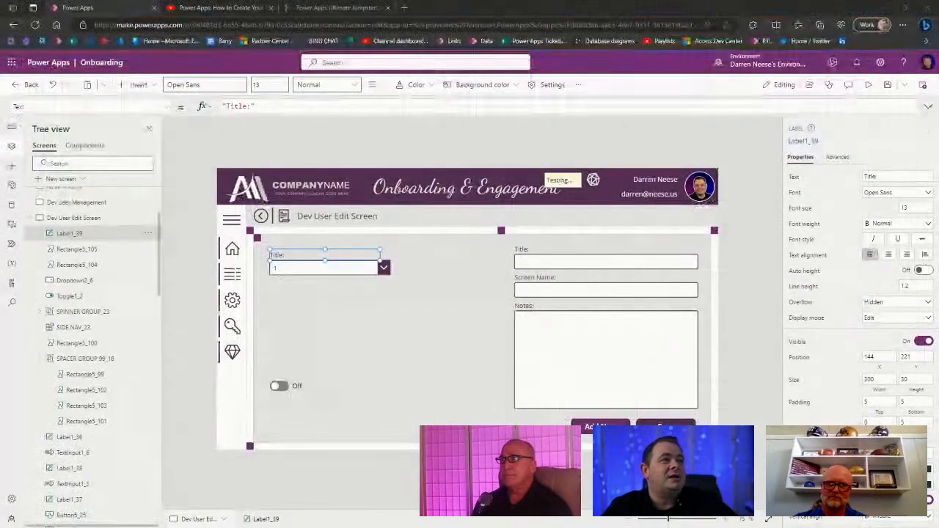
{"action": "left_click", "coordinate": [11, 206]}
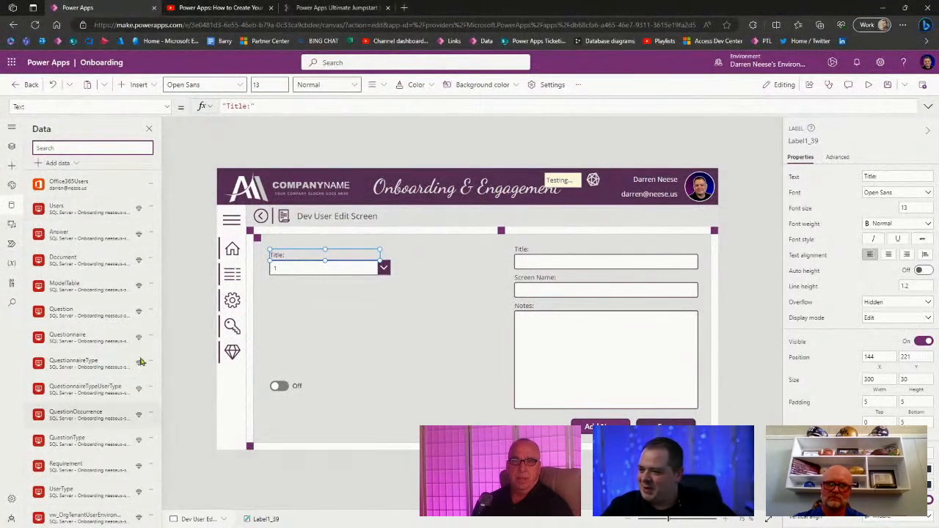
{"action": "left_click", "coordinate": [77, 163]}
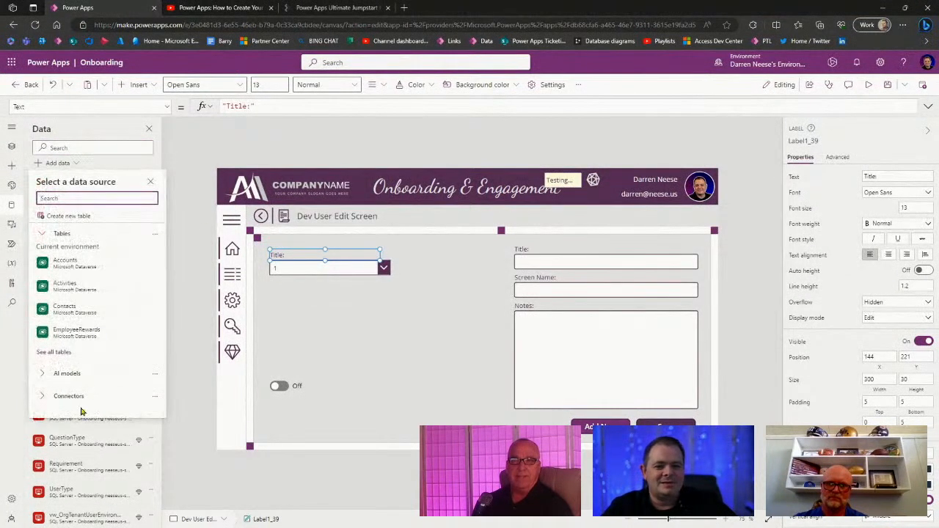
{"action": "scroll", "coordinate": [110, 359], "scroll_direction": "down", "scroll_amount": 3}
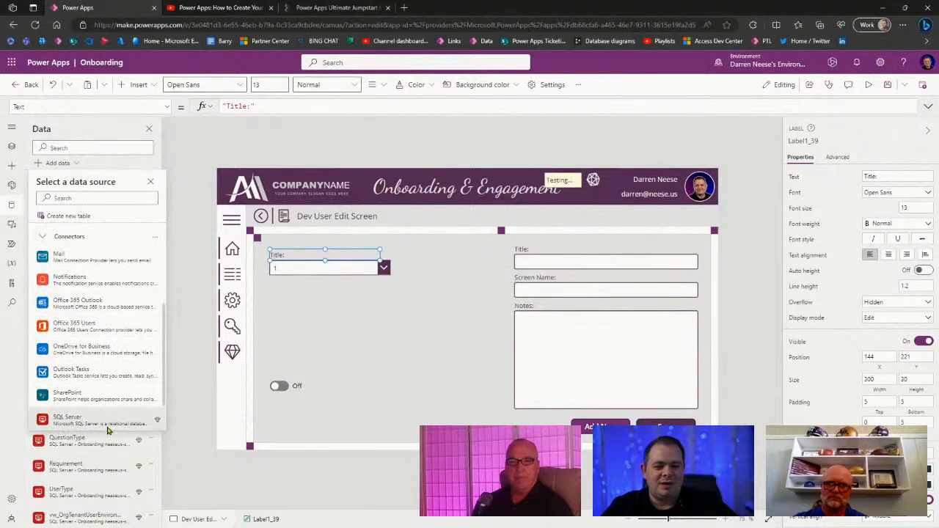
{"action": "left_click", "coordinate": [107, 420]}
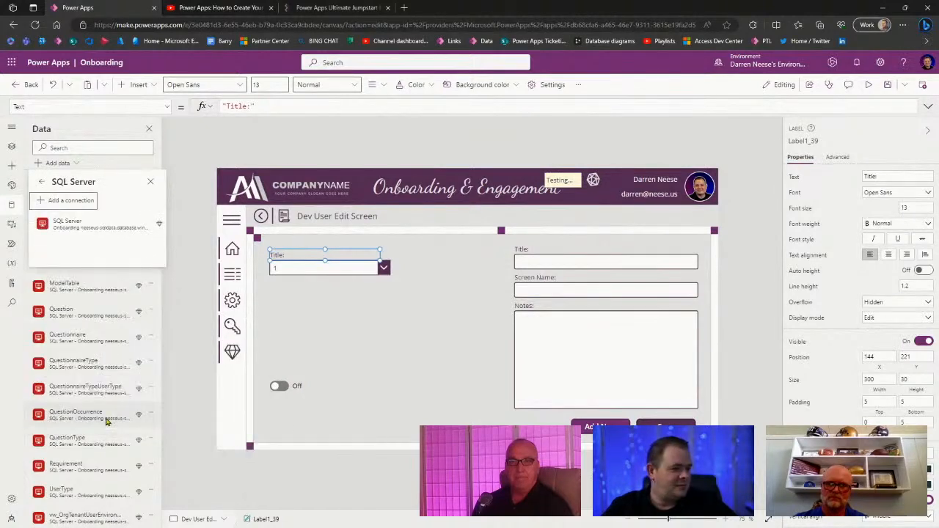
{"action": "left_click", "coordinate": [105, 226]}
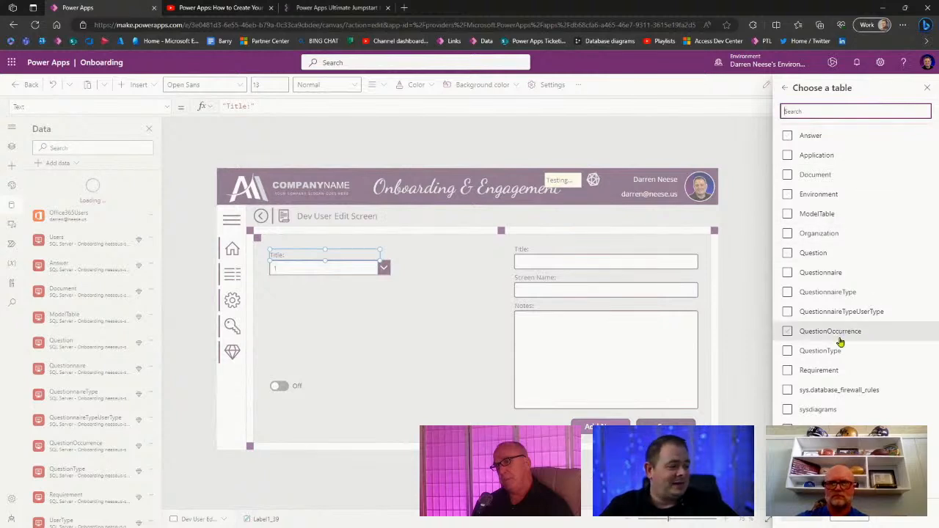
Step: Connect the UserApplication, UserEnvironment and UserOrganization tables to the app as data sources and dismiss the shared-connection notice
{"action": "scroll", "coordinate": [840, 336], "scroll_direction": "down", "scroll_amount": 2}
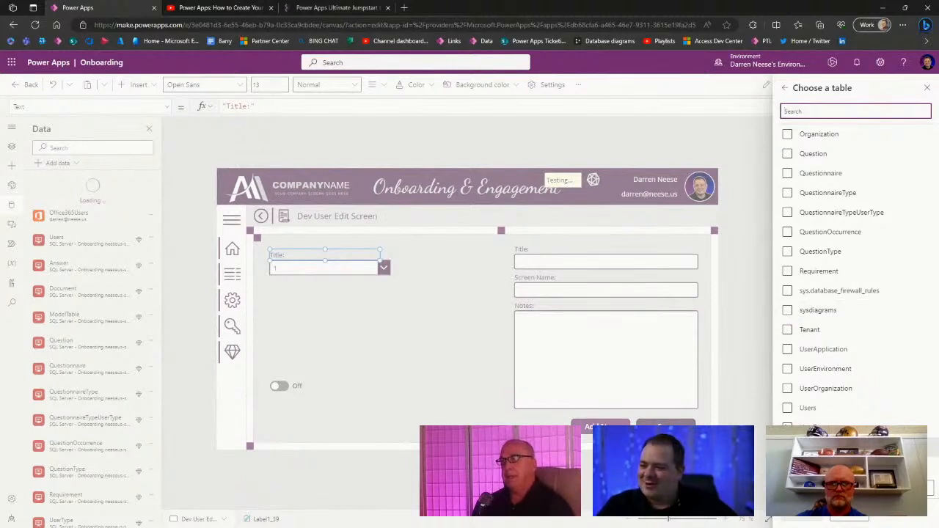
{"action": "left_click", "coordinate": [788, 349]}
{"action": "left_click", "coordinate": [787, 369]}
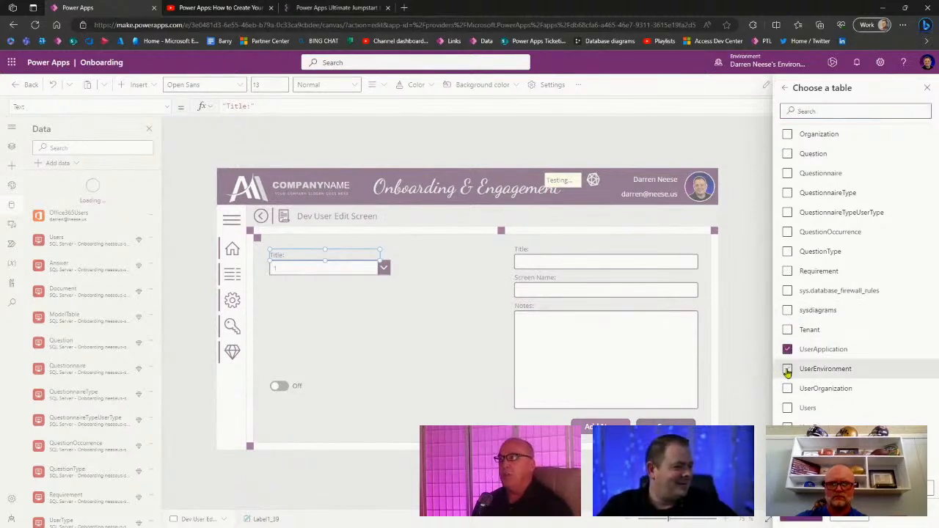
{"action": "left_click", "coordinate": [787, 388]}
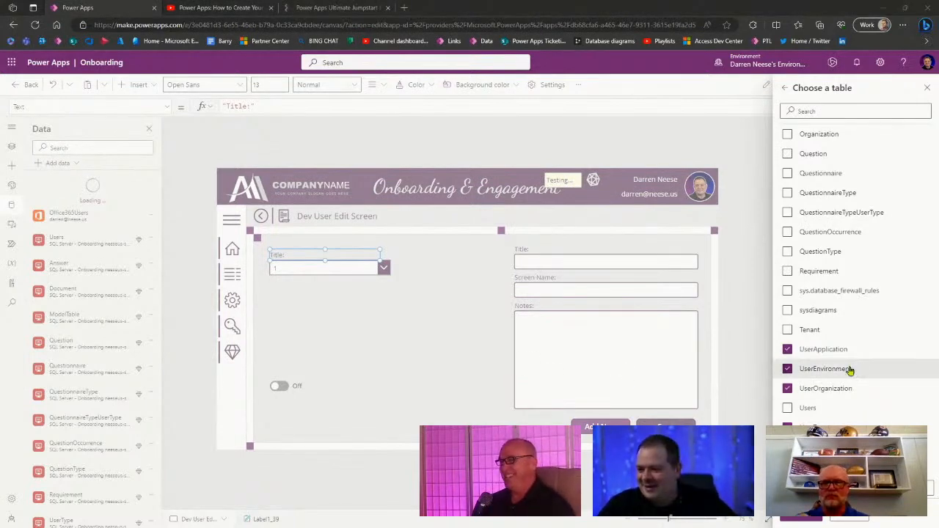
{"action": "left_click", "coordinate": [793, 518]}
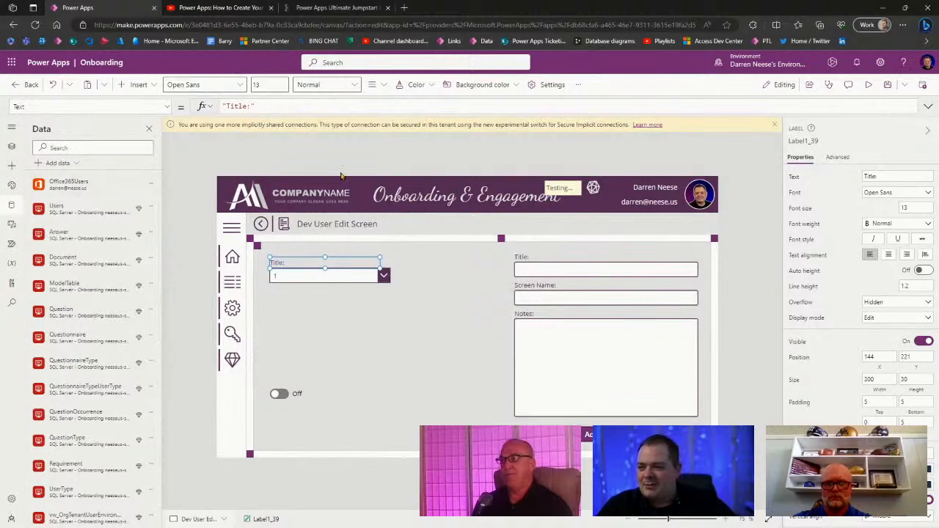
{"action": "left_click", "coordinate": [773, 125]}
{"action": "left_click", "coordinate": [738, 186]}
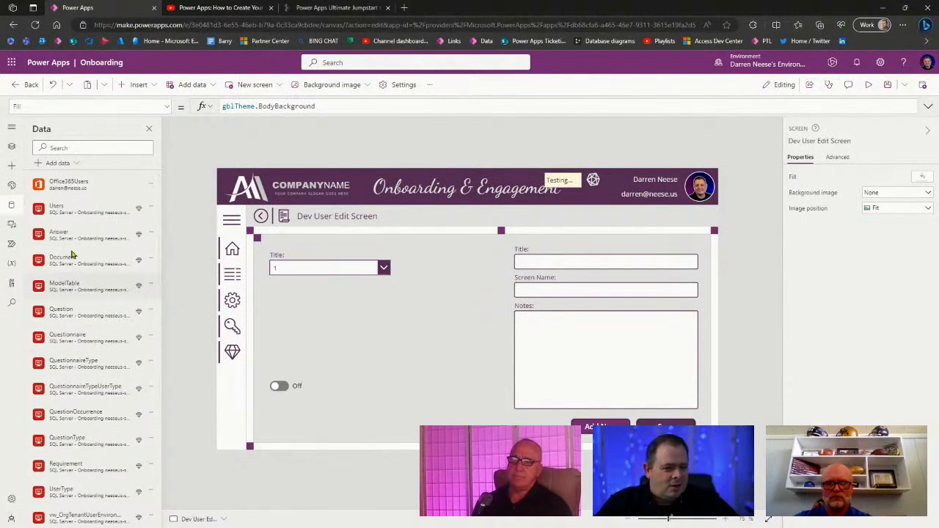
Step: Show the screen tree and move the toggle on the Dev User Edit Screen to about X 534, Y 331, beyond the dropdown's lower corner
{"action": "left_click", "coordinate": [11, 147]}
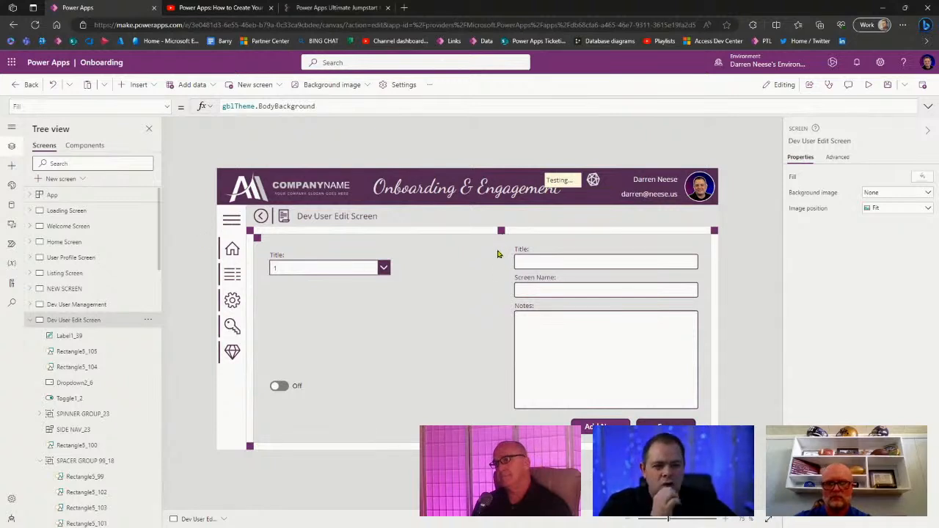
{"action": "left_click", "coordinate": [337, 271]}
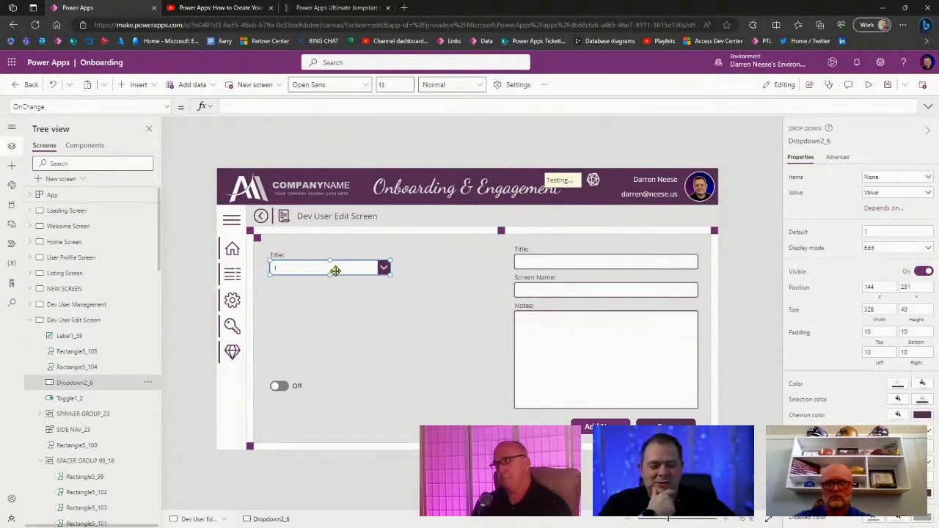
{"action": "left_click", "coordinate": [280, 254]}
{"action": "left_click", "coordinate": [360, 266]}
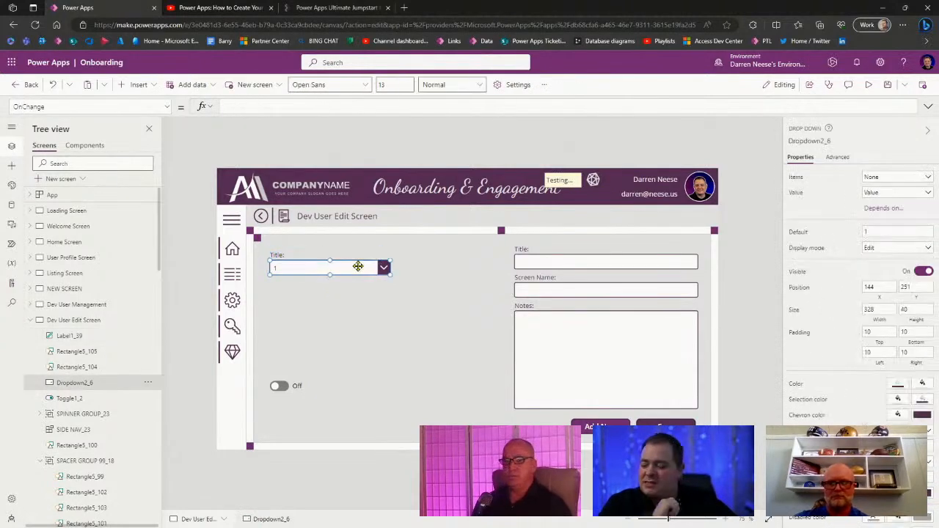
{"action": "left_click", "coordinate": [278, 256]}
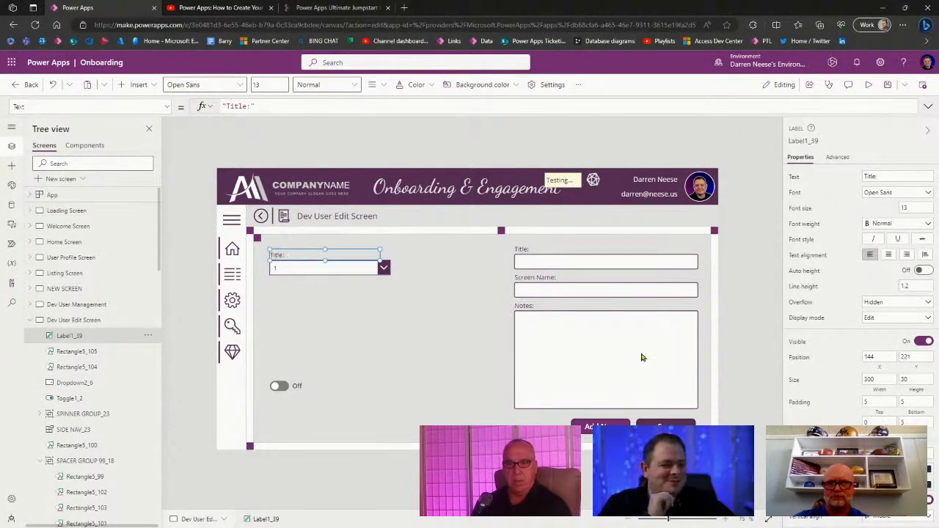
{"action": "left_click", "coordinate": [295, 386]}
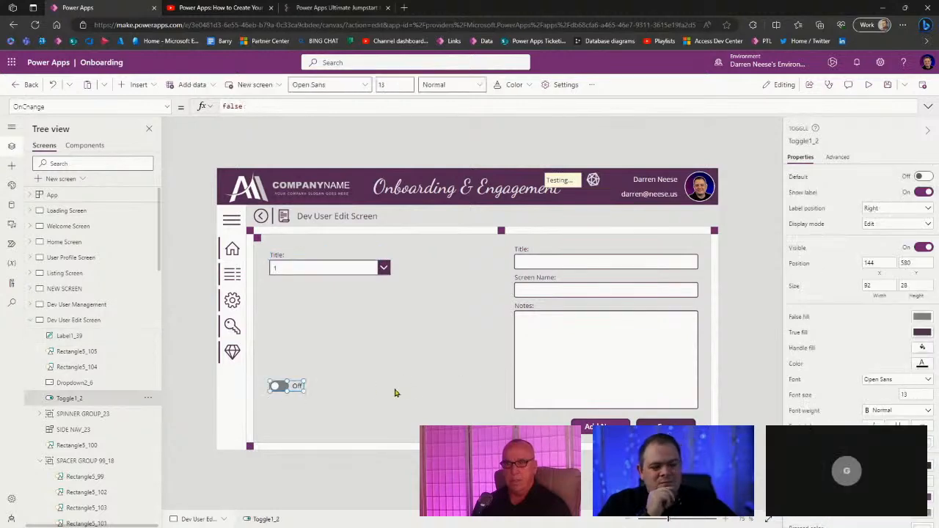
{"action": "left_click_drag", "start_coordinate": [290, 386], "coordinate": [436, 295]}
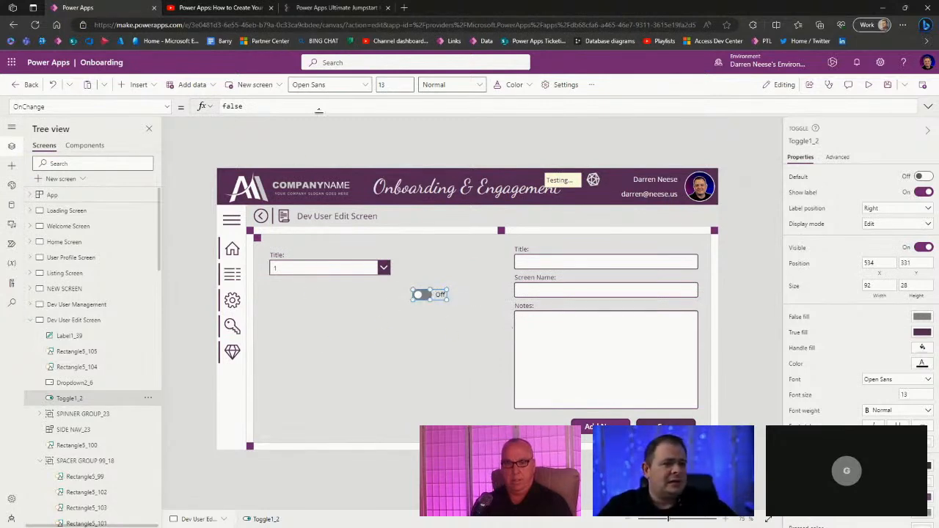
Step: Switch to SQL Server Management Studio and open the Onboarding database's Users table in design view
{"action": "left_click_drag", "start_coordinate": [440, 0], "coordinate": [475, 1]}
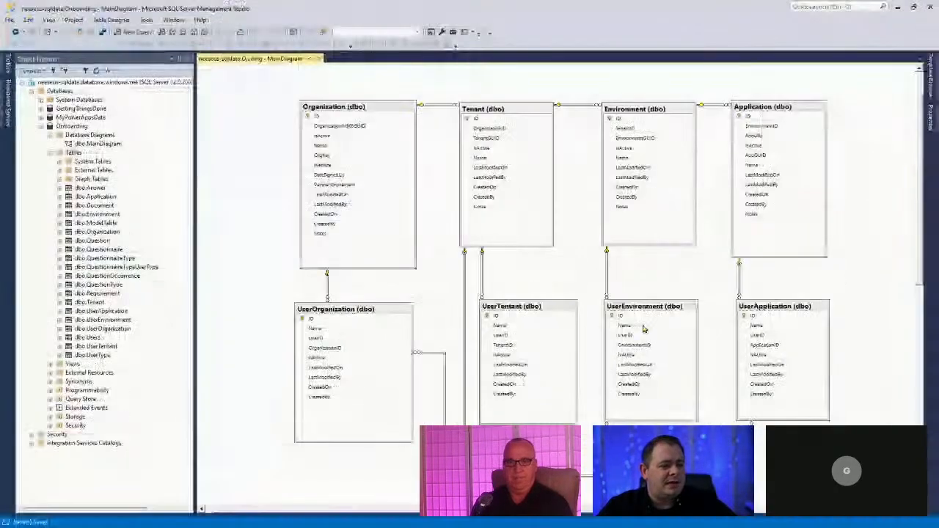
{"action": "scroll", "coordinate": [470, 351], "scroll_direction": "down", "scroll_amount": 5}
{"action": "scroll", "coordinate": [470, 351], "scroll_direction": "down", "scroll_amount": 2}
{"action": "left_click", "coordinate": [478, 198]}
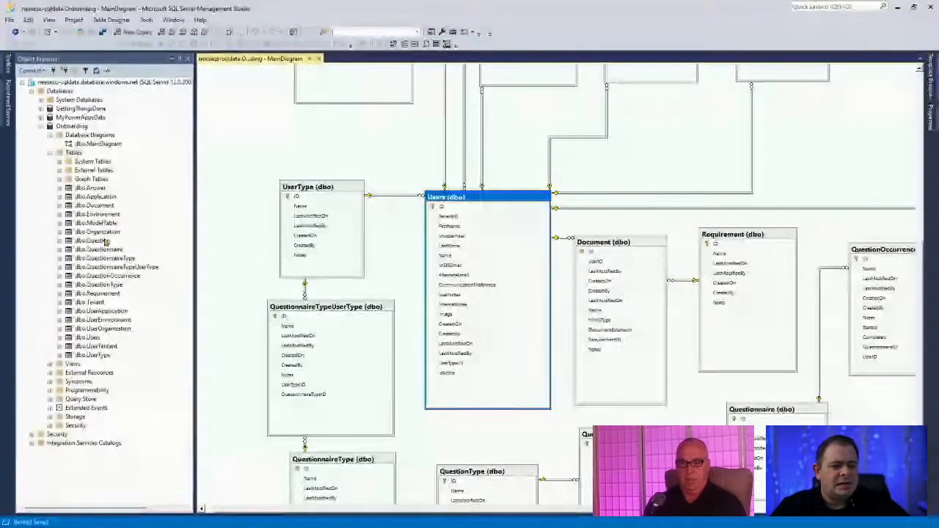
{"action": "left_click", "coordinate": [87, 338]}
{"action": "right_click", "coordinate": [85, 340]}
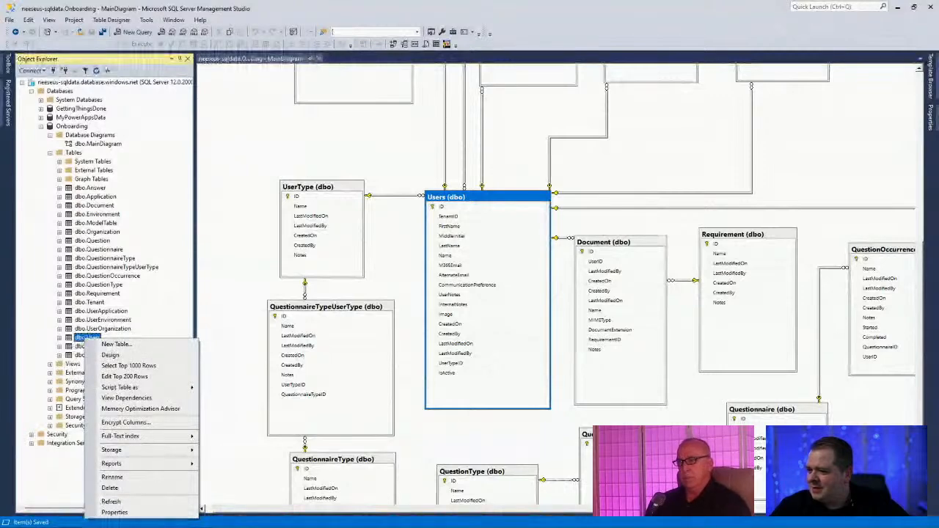
{"action": "left_click", "coordinate": [128, 366]}
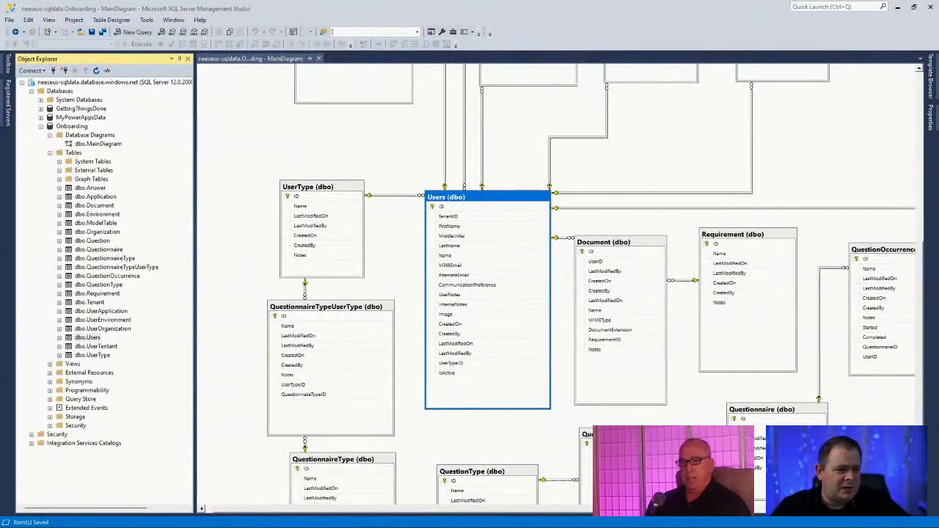
{"action": "right_click", "coordinate": [93, 338]}
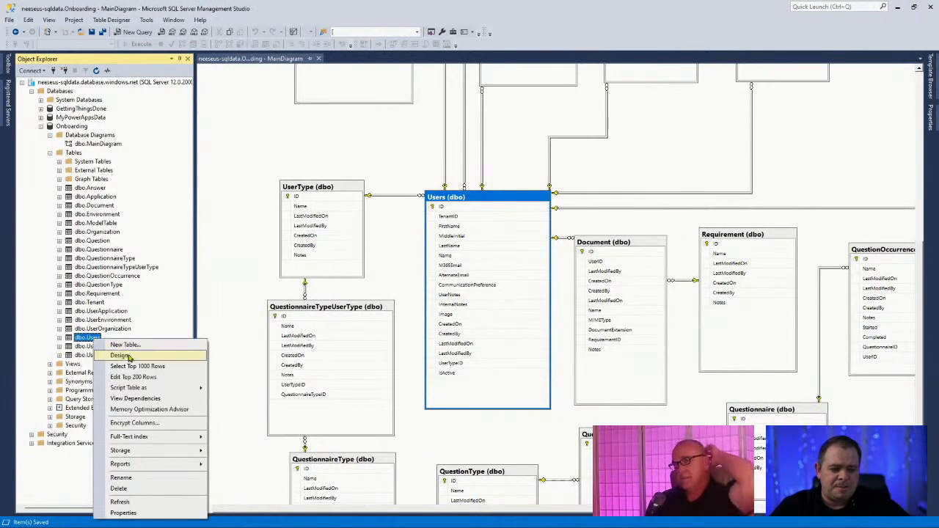
{"action": "left_click", "coordinate": [118, 355]}
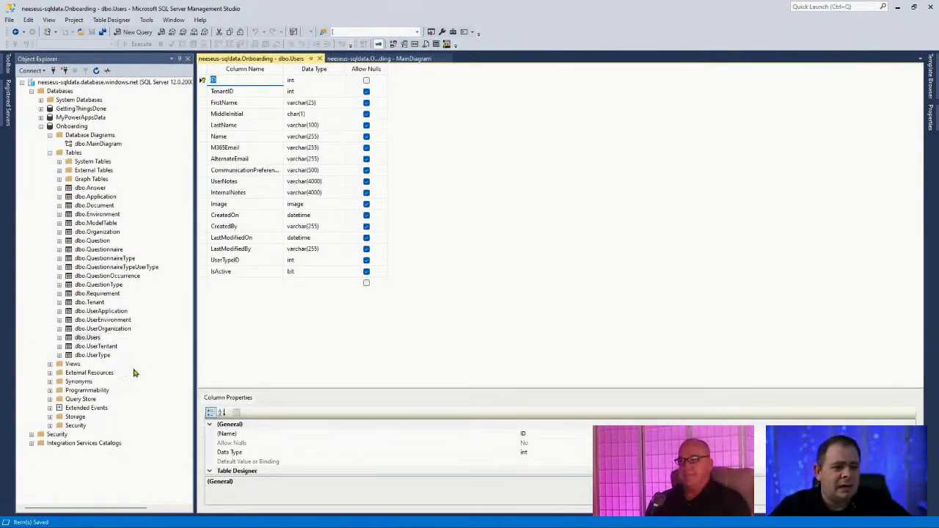
Step: Add a nullable IsDeveloper column of type bit to the Users table, save it and close the table design
{"action": "left_click", "coordinate": [233, 283]}
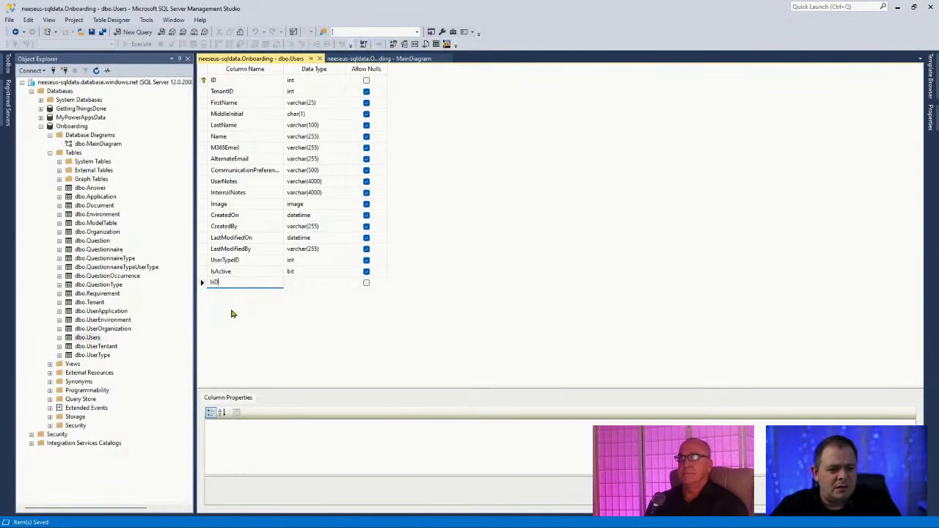
{"action": "type", "text": "IsDeveloper"}
{"action": "key", "text": "Tab"}
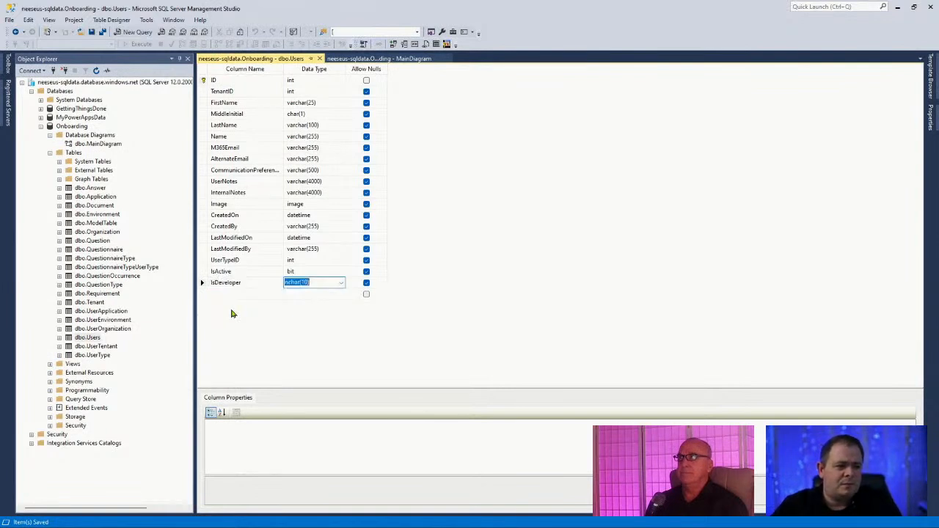
{"action": "type", "text": "bi"}
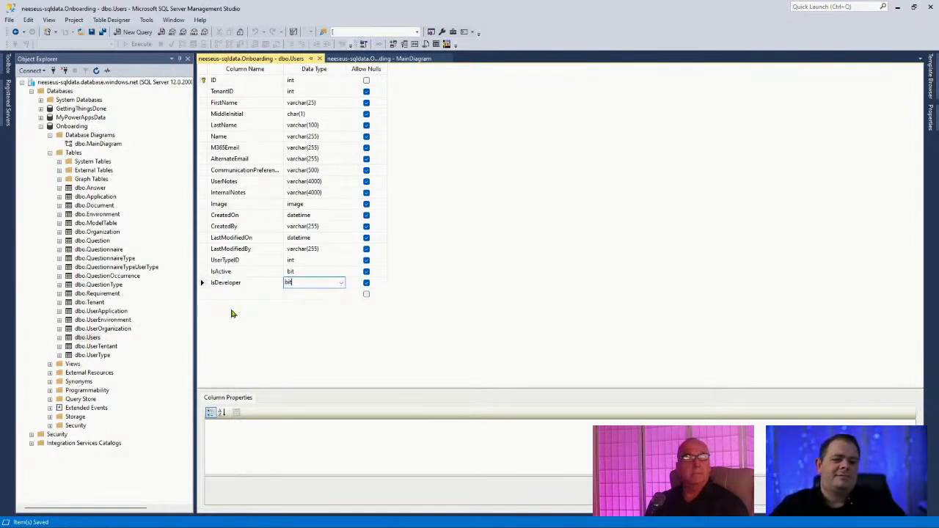
{"action": "type", "text": "t"}
{"action": "key", "text": "Return"}
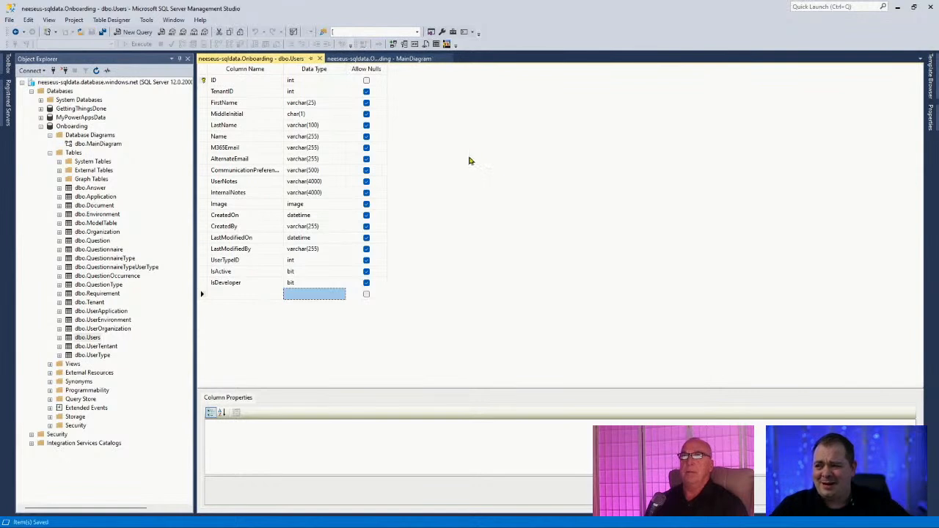
{"action": "left_click", "coordinate": [319, 59]}
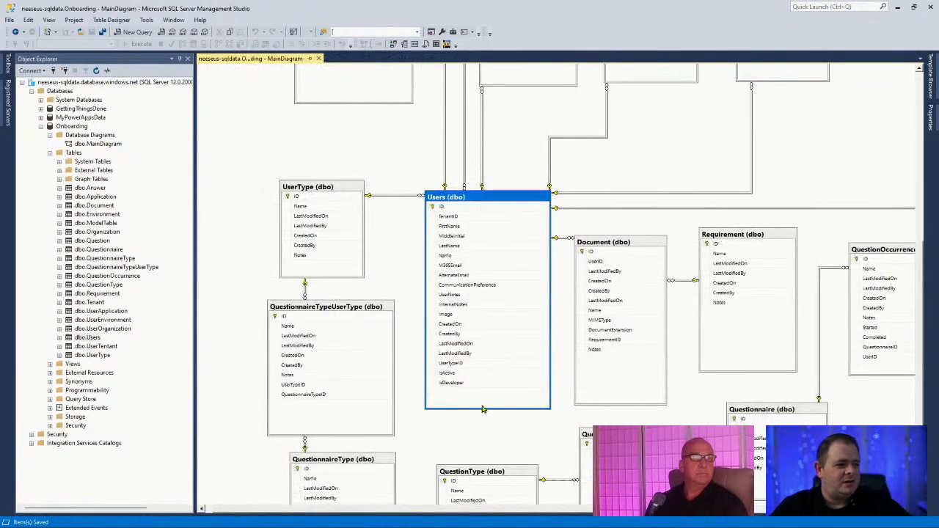
Step: Switch back to the Onboarding app in Power Apps, filter the data sources by "user" and refresh the Users table
{"action": "left_click", "coordinate": [896, 8]}
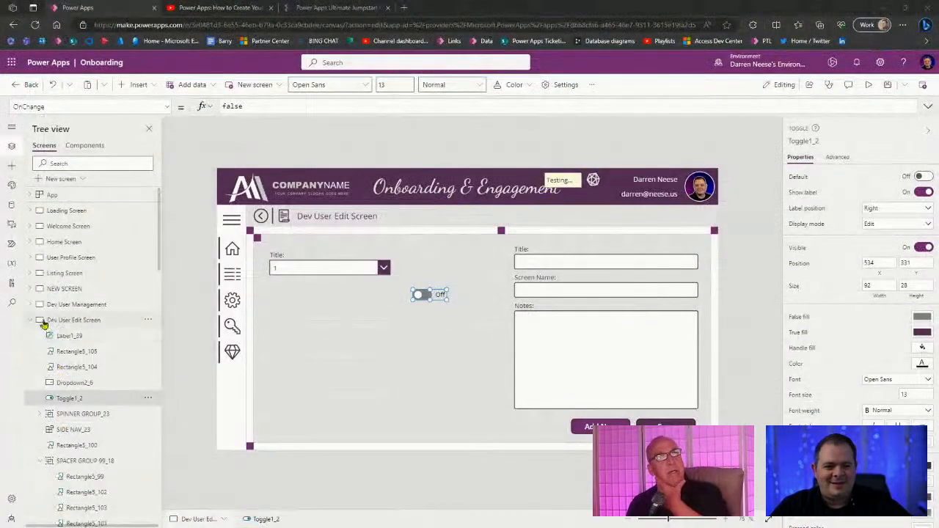
{"action": "left_click", "coordinate": [12, 206]}
{"action": "scroll", "coordinate": [110, 323], "scroll_direction": "down", "scroll_amount": 5}
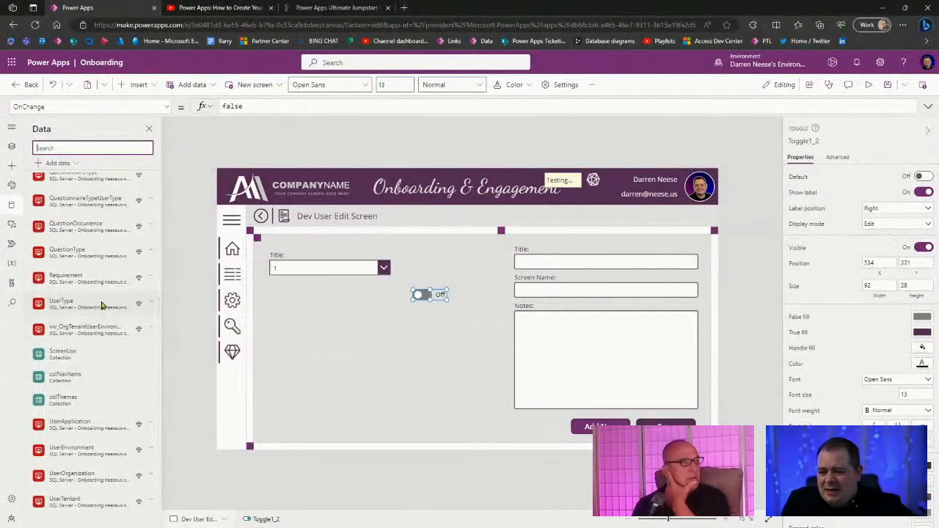
{"action": "mouse_move", "coordinate": [151, 311]}
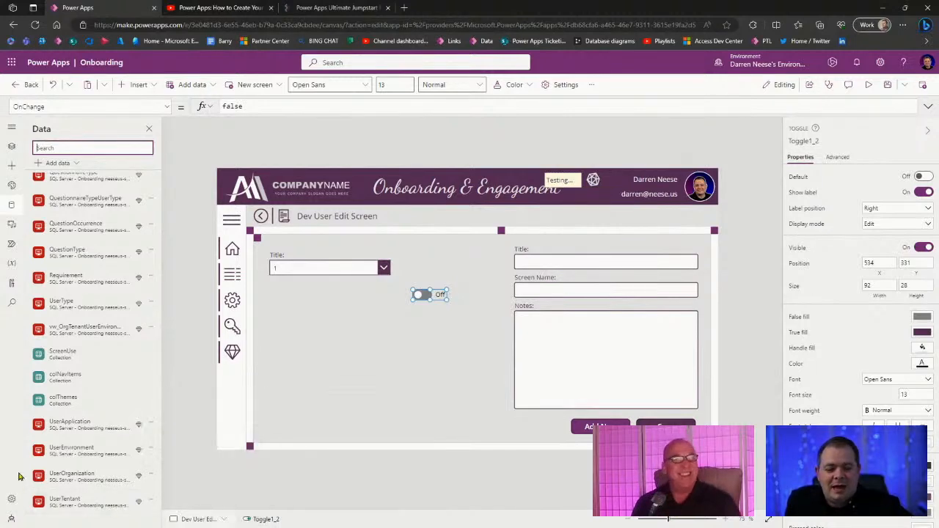
{"action": "mouse_move", "coordinate": [128, 223]}
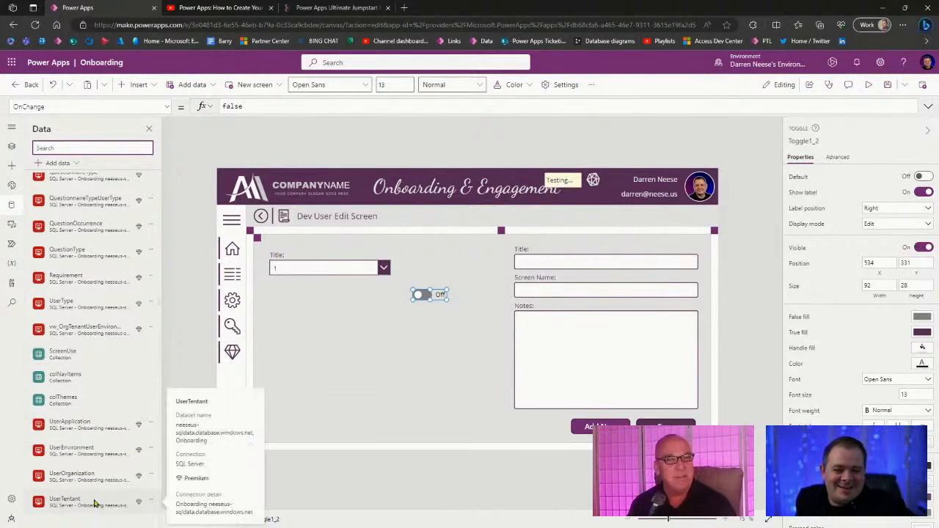
{"action": "mouse_move", "coordinate": [95, 310]}
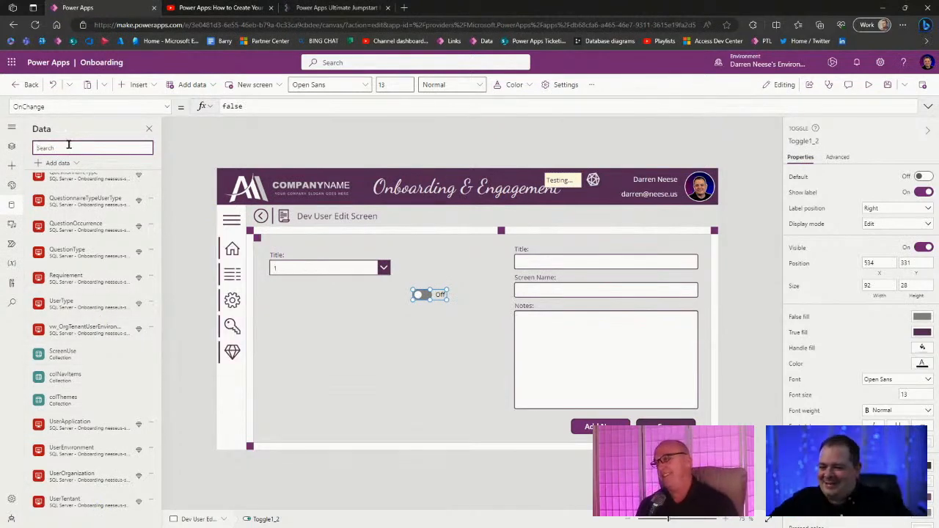
{"action": "left_click", "coordinate": [68, 147]}
{"action": "type", "text": "user"}
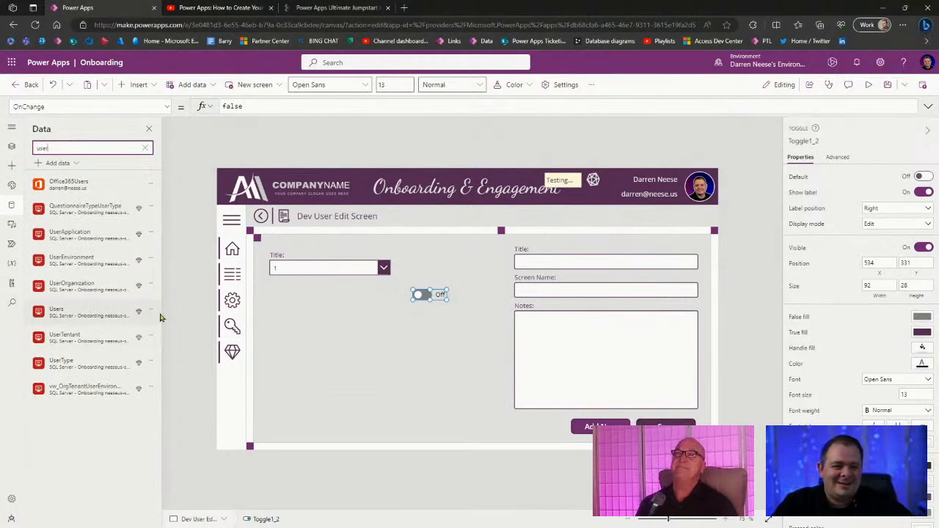
{"action": "left_click", "coordinate": [151, 311]}
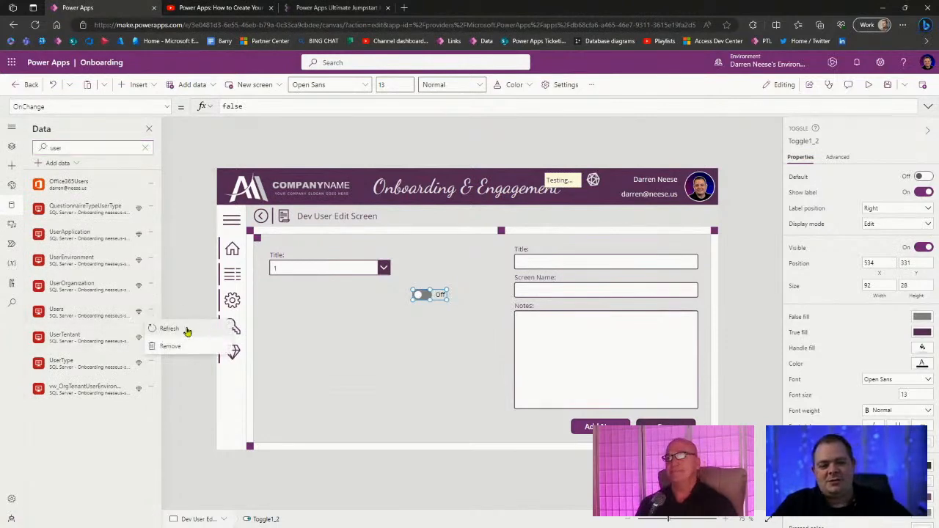
{"action": "left_click", "coordinate": [187, 331]}
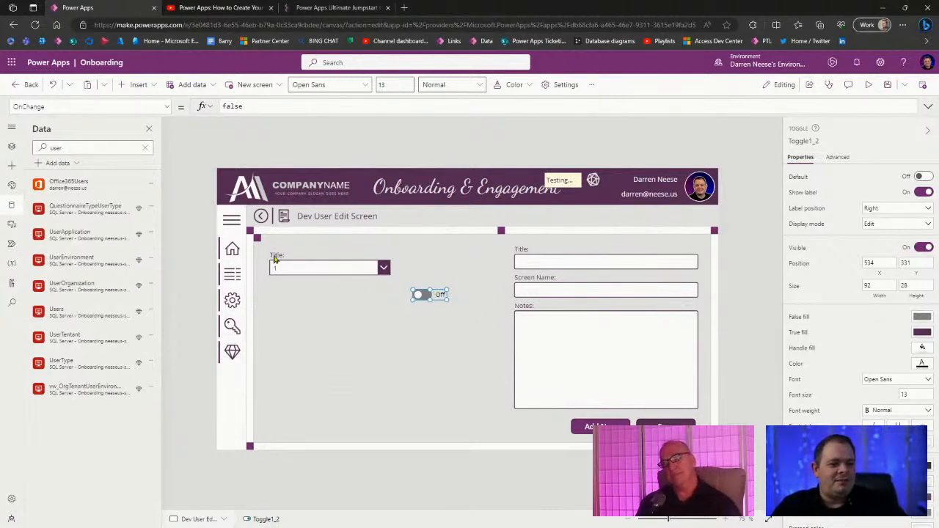
Step: Move the Title label and dropdown lower on the Dev User Edit Screen and place the toggle above them at about X 153, Y 200
{"action": "left_click", "coordinate": [276, 258]}
{"action": "left_click", "coordinate": [325, 267], "text": "shift"}
{"action": "left_click_drag", "start_coordinate": [325, 267], "coordinate": [327, 317]}
{"action": "left_click", "coordinate": [436, 293]}
{"action": "left_click_drag", "start_coordinate": [436, 293], "coordinate": [295, 248]}
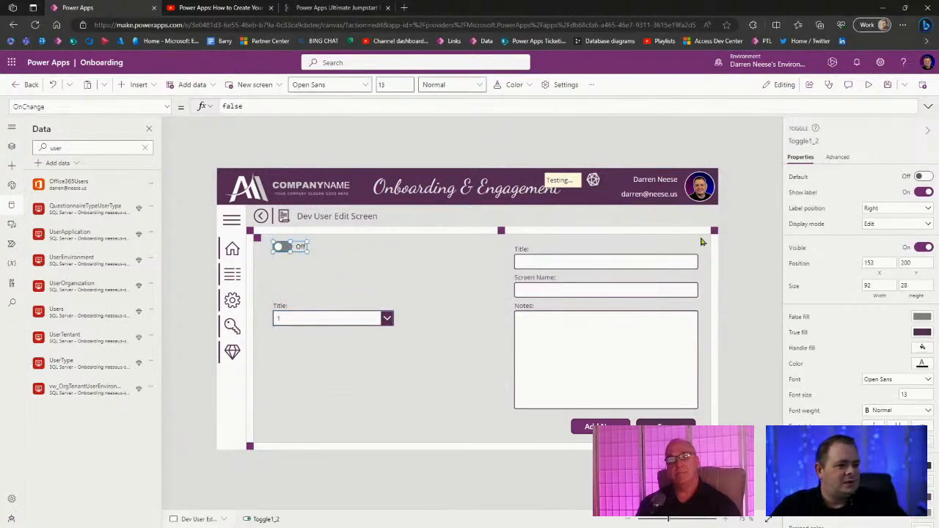
Step: Set the toggle's FalseText to "Is Not a Developer" and widen the toggle so the text fits on one line
{"action": "left_click", "coordinate": [836, 158]}
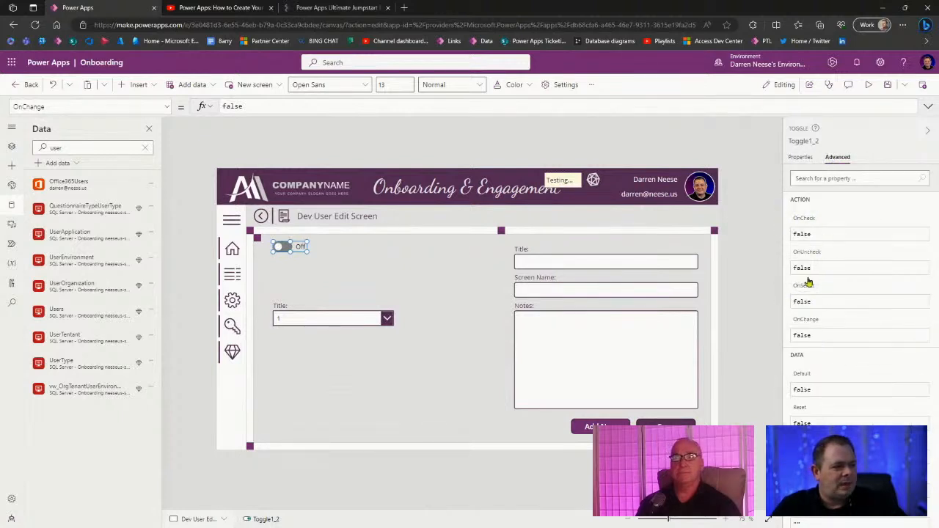
{"action": "left_click", "coordinate": [858, 457]}
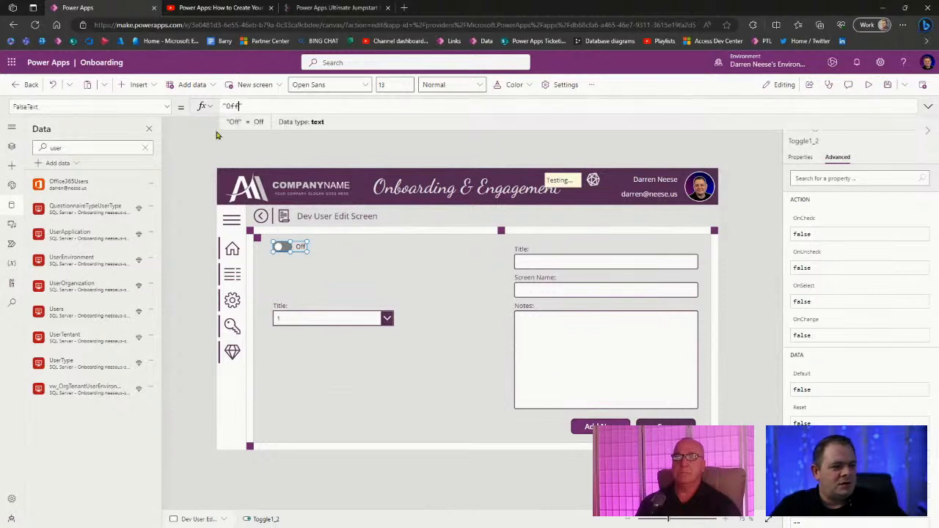
{"action": "double_click", "coordinate": [231, 107]}
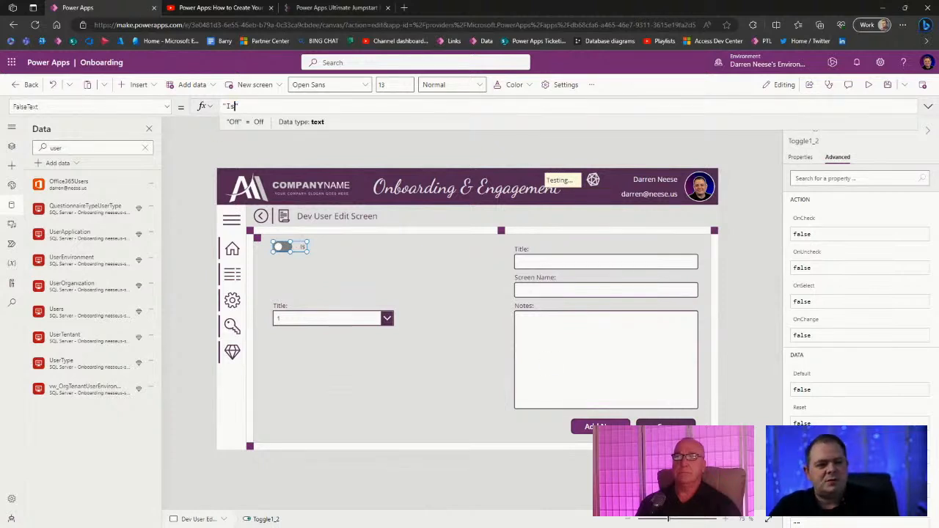
{"action": "type", "text": "Is Not a Devel"}
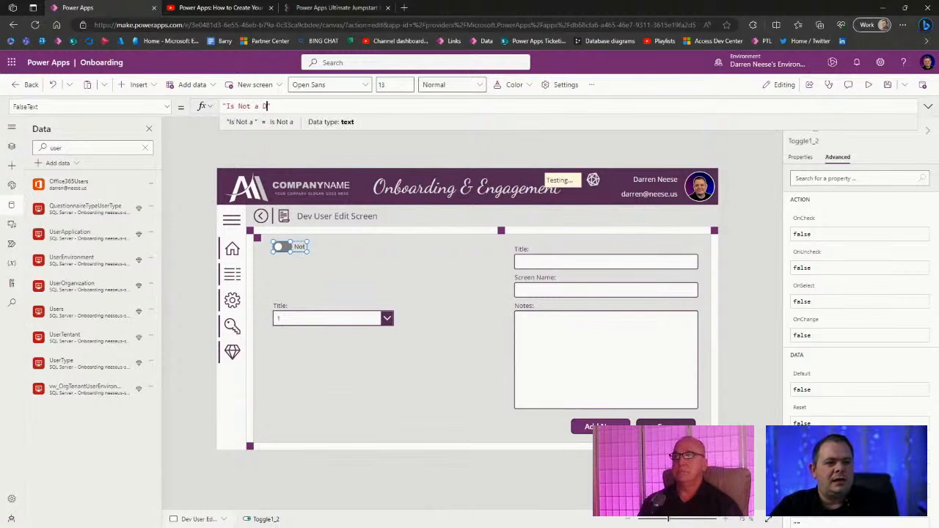
{"action": "type", "text": "oper"}
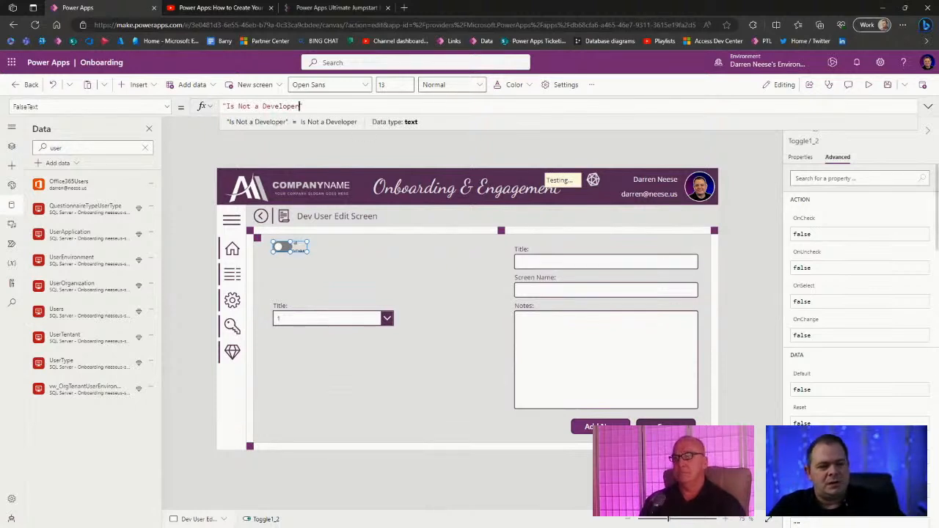
{"action": "left_click_drag", "start_coordinate": [309, 248], "coordinate": [372, 250]}
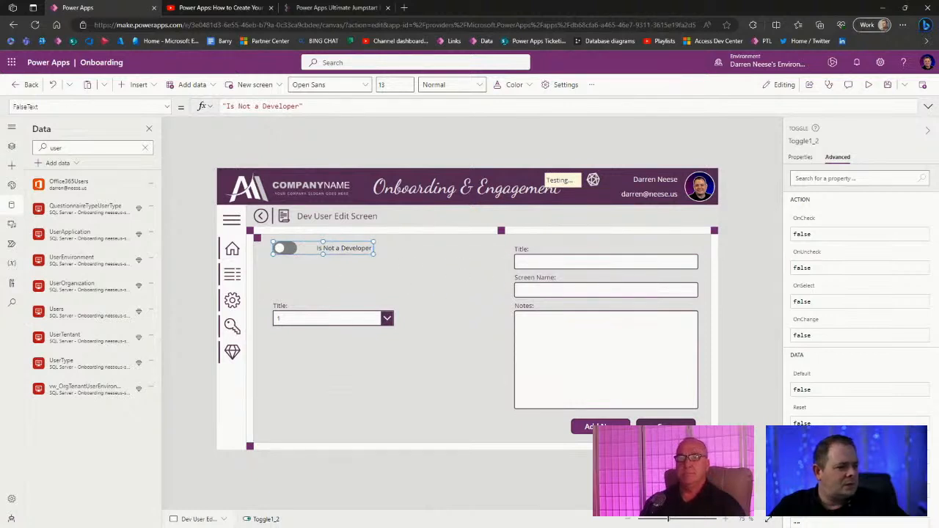
Step: Set the toggle's TrueText to "Is a Developer"
{"action": "left_click", "coordinate": [228, 105]}
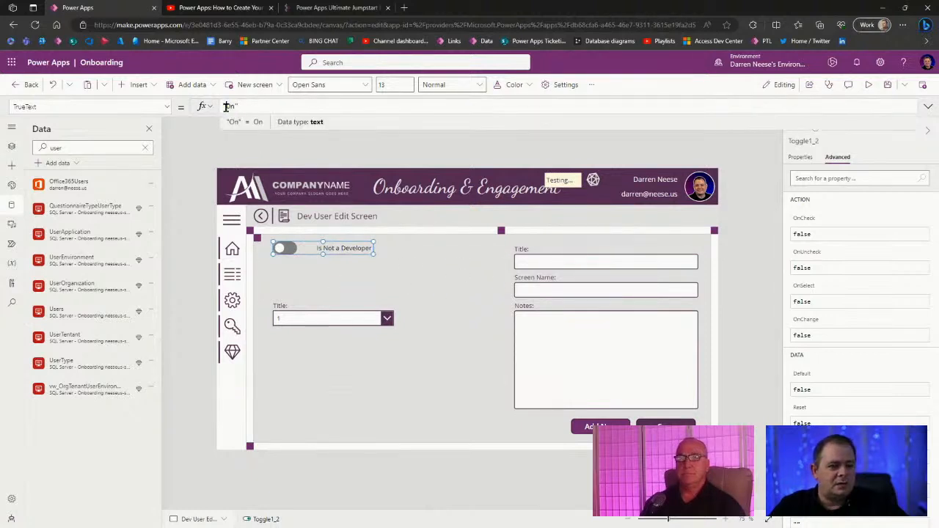
{"action": "double_click", "coordinate": [230, 105]}
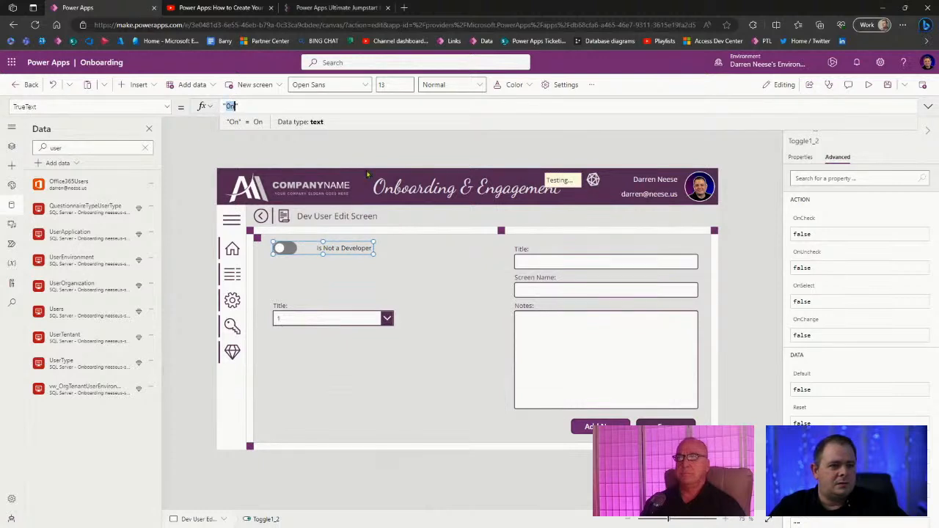
{"action": "left_click", "coordinate": [353, 249]}
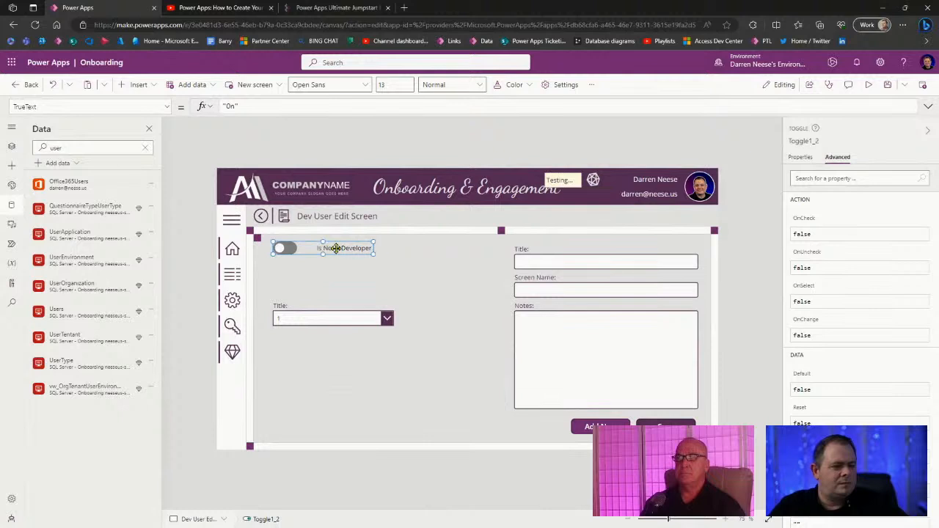
{"action": "type", "text": "Is s"}
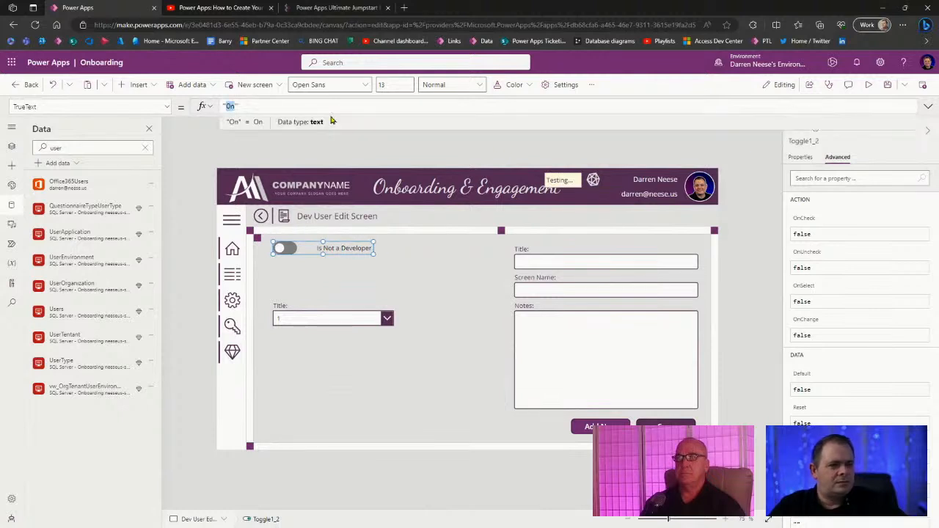
{"action": "type", "text": " a De"}
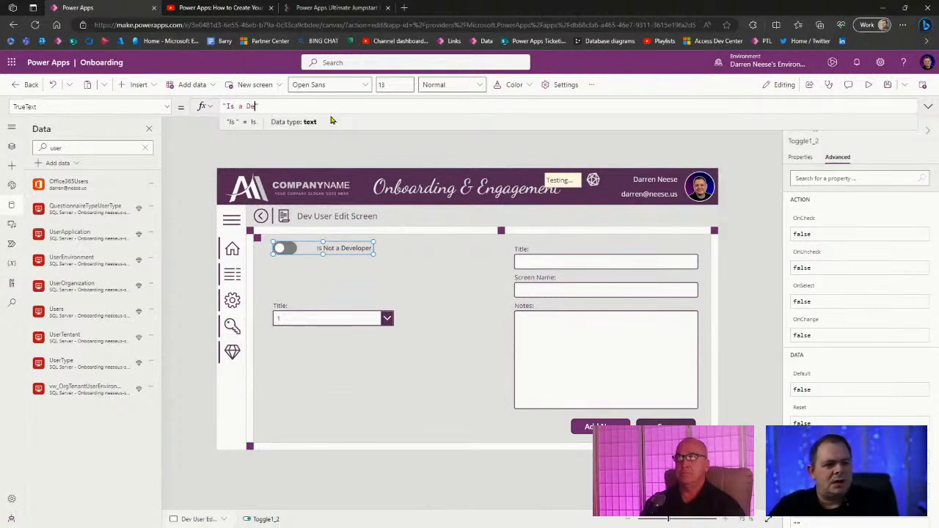
{"action": "type", "text": "e"}
{"action": "type", "text": "eloper"}
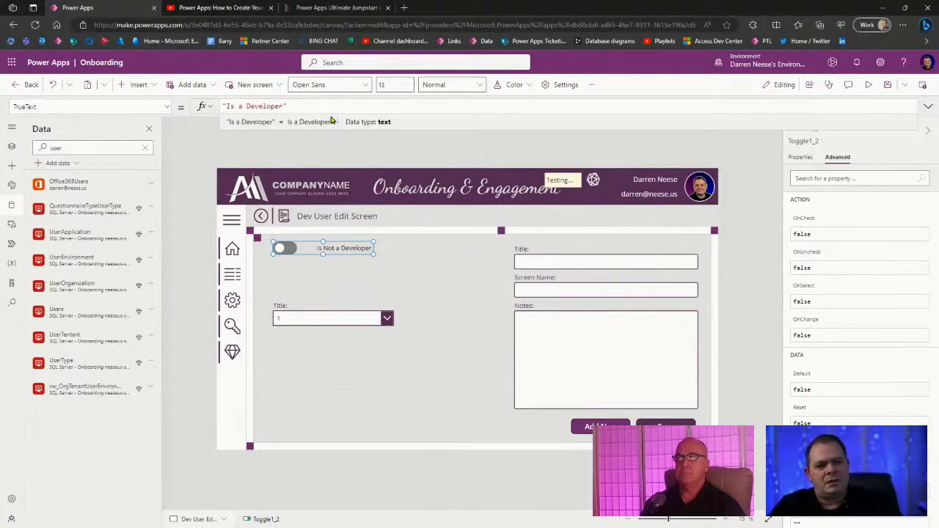
{"action": "left_click", "coordinate": [434, 290]}
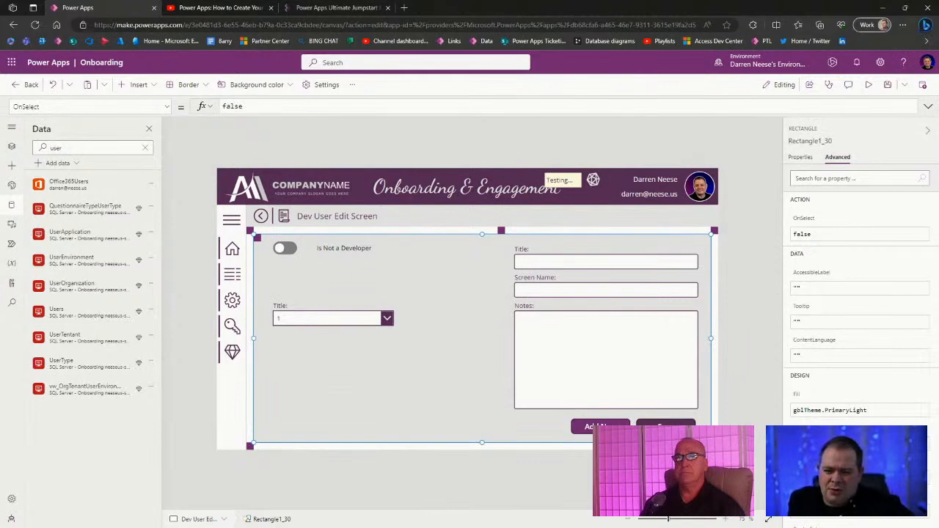
Step: Switch to the MainDiagram in SQL Server Management Studio and slightly enlarge the UserType table box
{"action": "key", "text": "alt+Tab"}
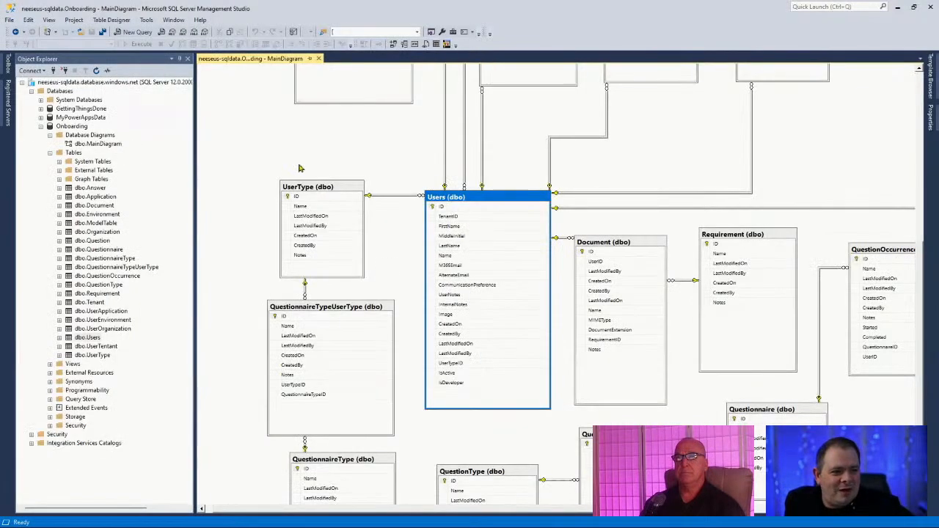
{"action": "left_click", "coordinate": [343, 190]}
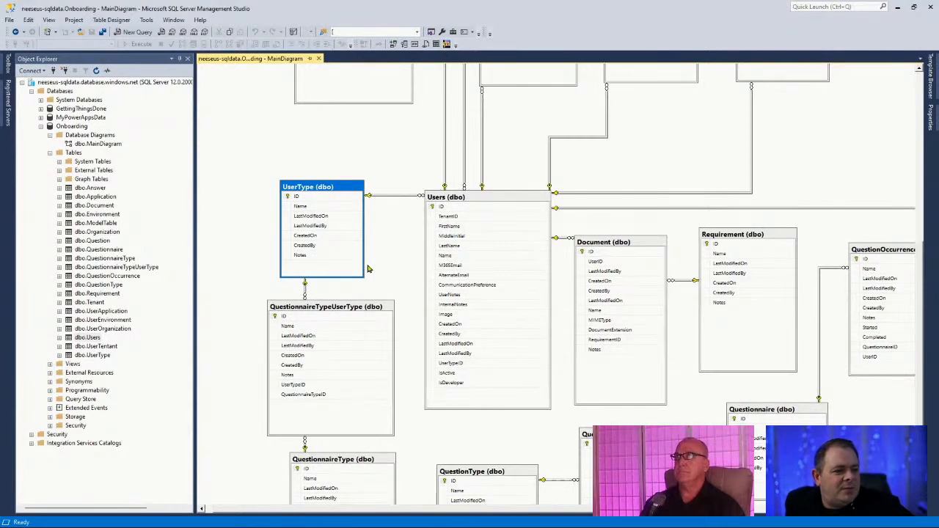
{"action": "left_click_drag", "start_coordinate": [361, 266], "coordinate": [376, 278]}
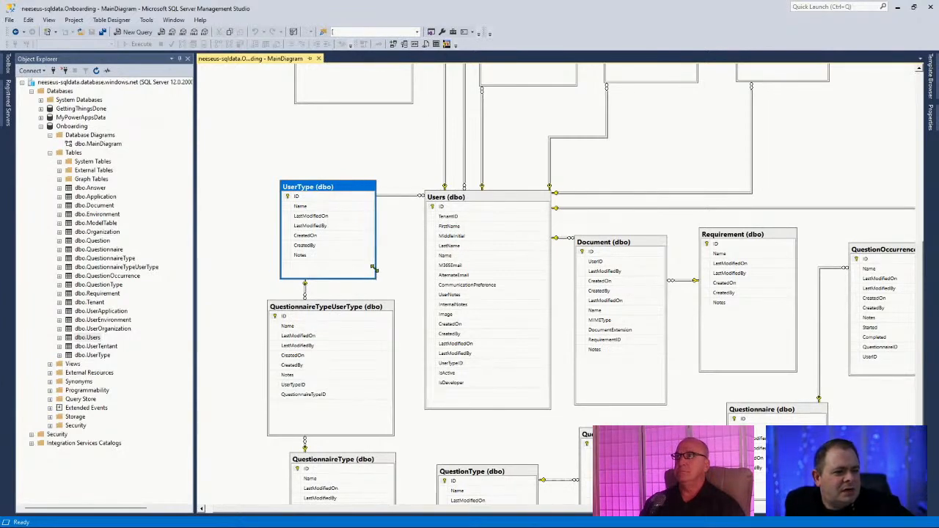
Step: Compare the IsDeveloper column in Users with the UserType table, and save the diagram
{"action": "left_click", "coordinate": [451, 388]}
{"action": "left_click", "coordinate": [451, 385]}
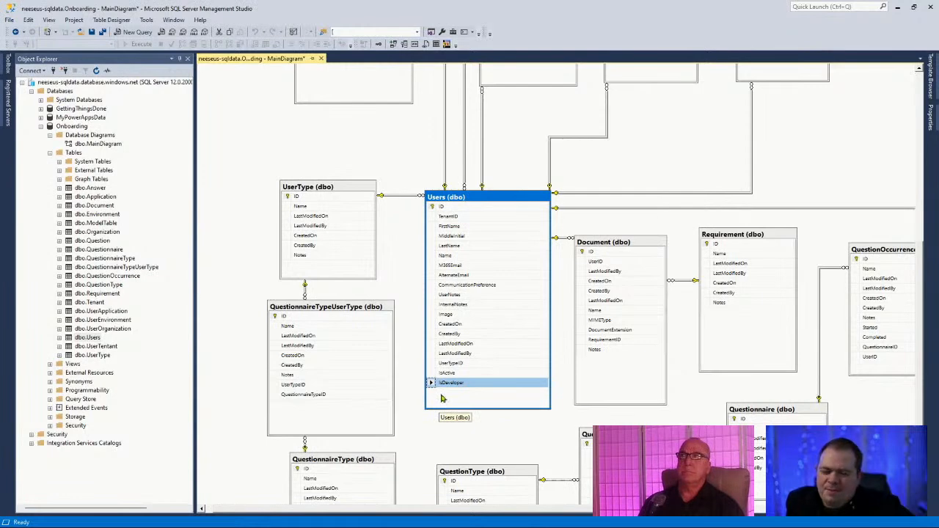
{"action": "left_click", "coordinate": [347, 192]}
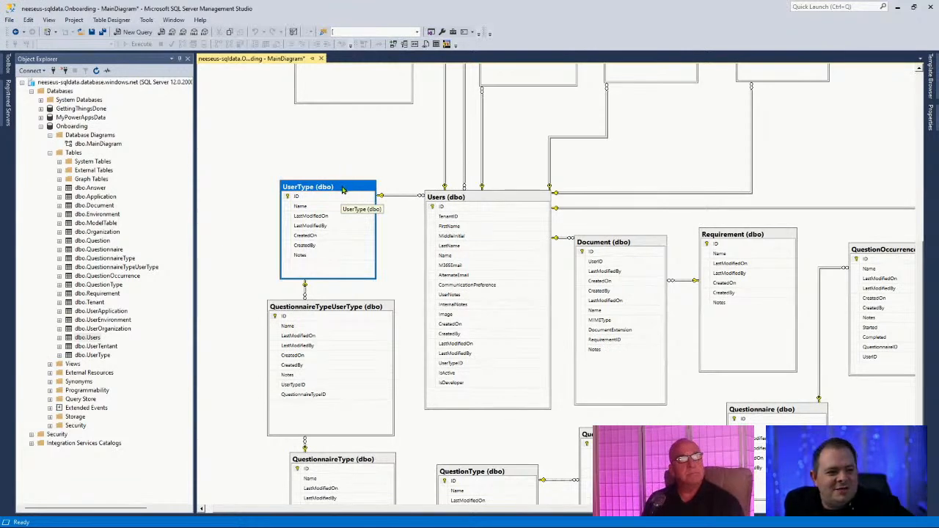
{"action": "left_click", "coordinate": [477, 384]}
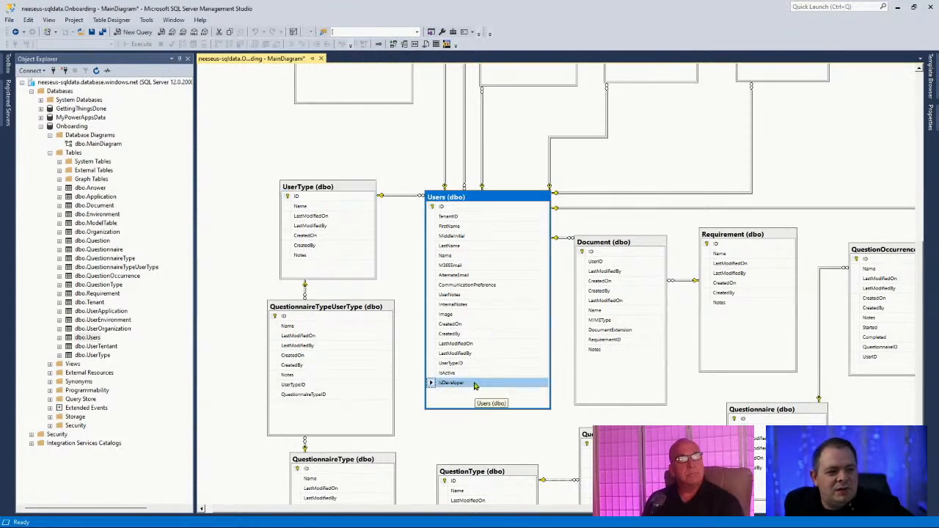
{"action": "left_click", "coordinate": [353, 191]}
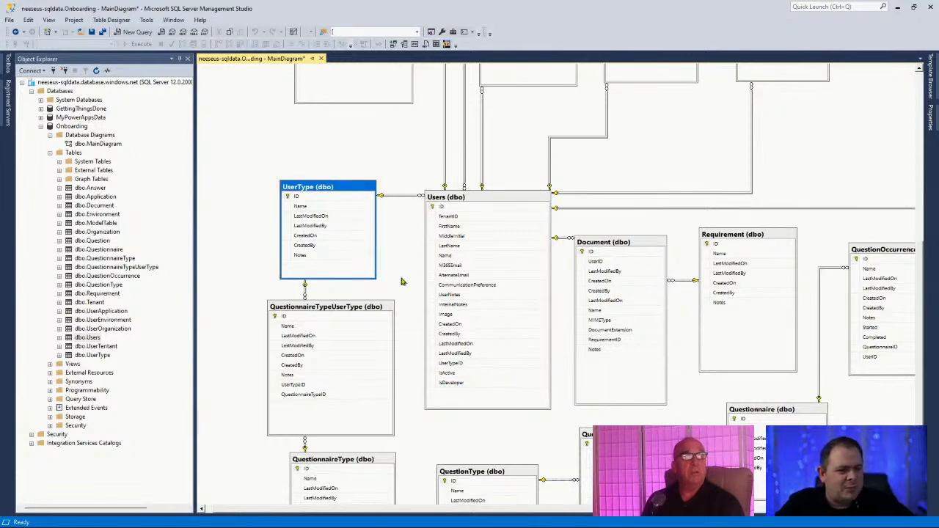
{"action": "scroll", "coordinate": [405, 285], "scroll_direction": "up", "scroll_amount": 2}
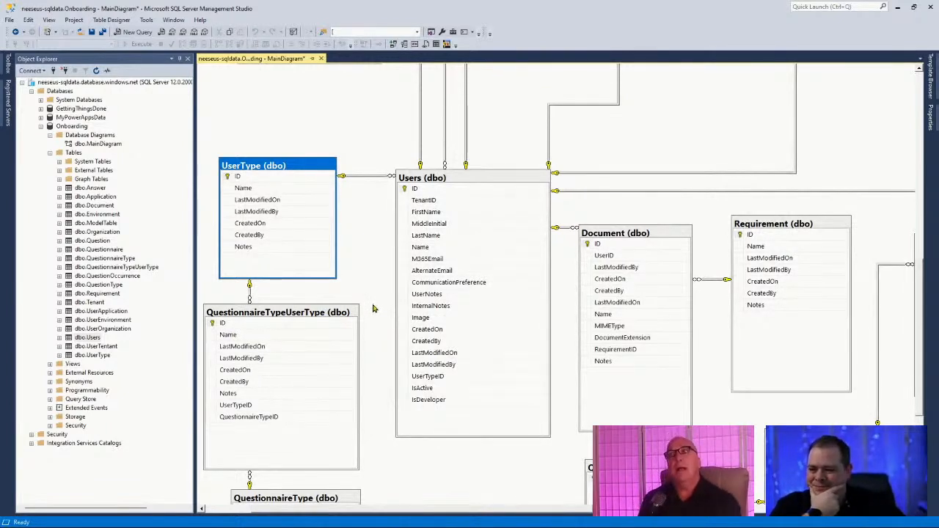
{"action": "left_click", "coordinate": [375, 278]}
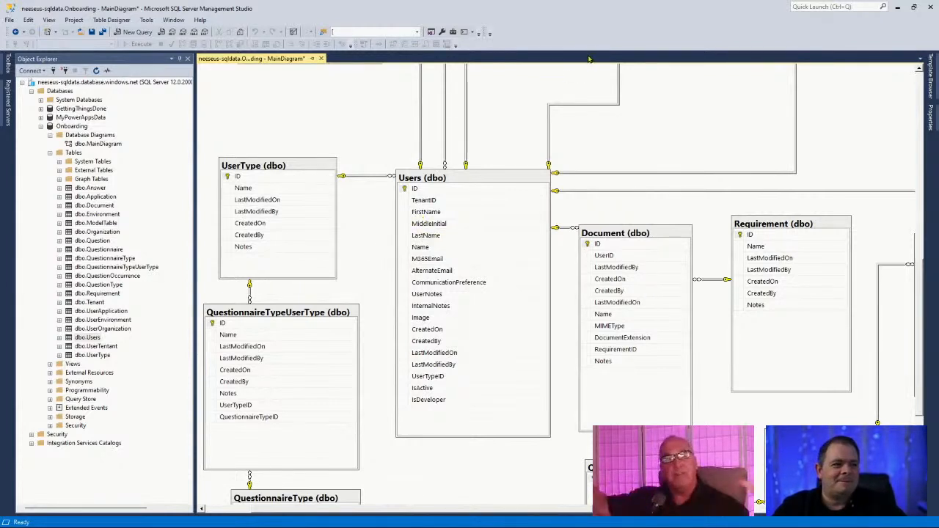
{"action": "left_click", "coordinate": [102, 32]}
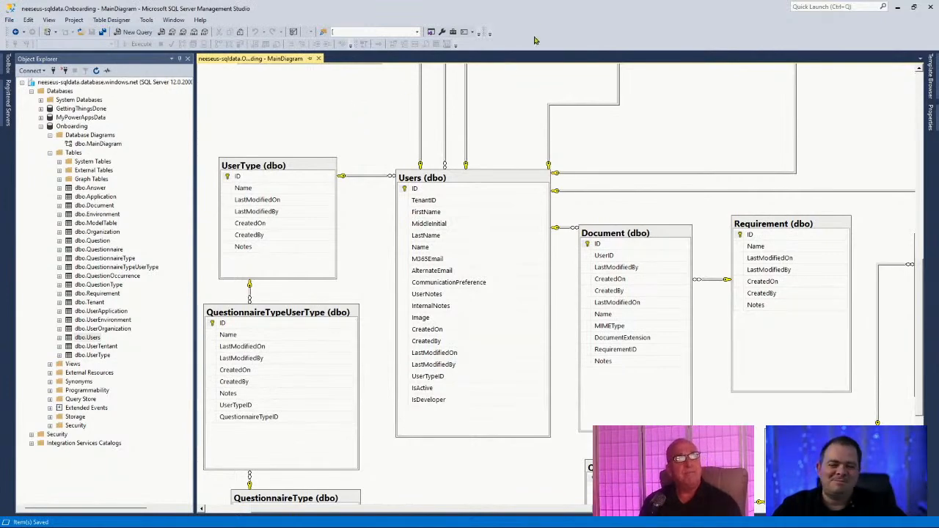
Step: Switch back to the Onboarding app in Power Apps, review the toggle's FalseText formula and show the screen's tree view
{"action": "left_click_drag", "start_coordinate": [540, 10], "coordinate": [209, 0]}
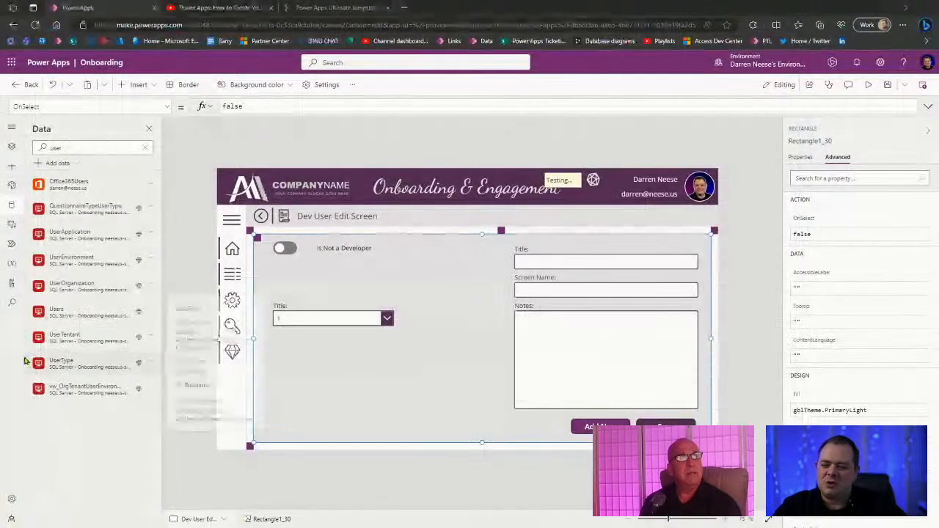
{"action": "left_click", "coordinate": [347, 249]}
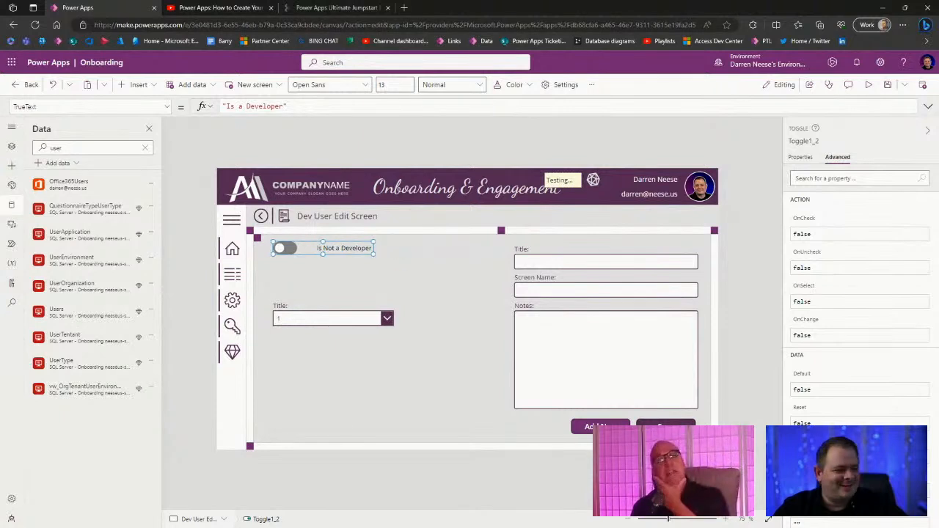
{"action": "double_click", "coordinate": [345, 247]}
{"action": "left_click", "coordinate": [251, 108]}
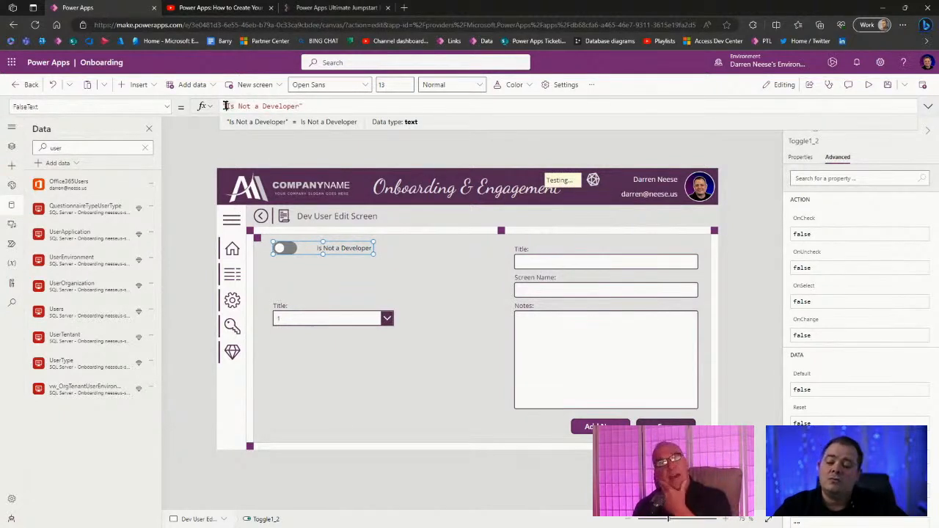
{"action": "left_click_drag", "start_coordinate": [225, 106], "coordinate": [299, 107]}
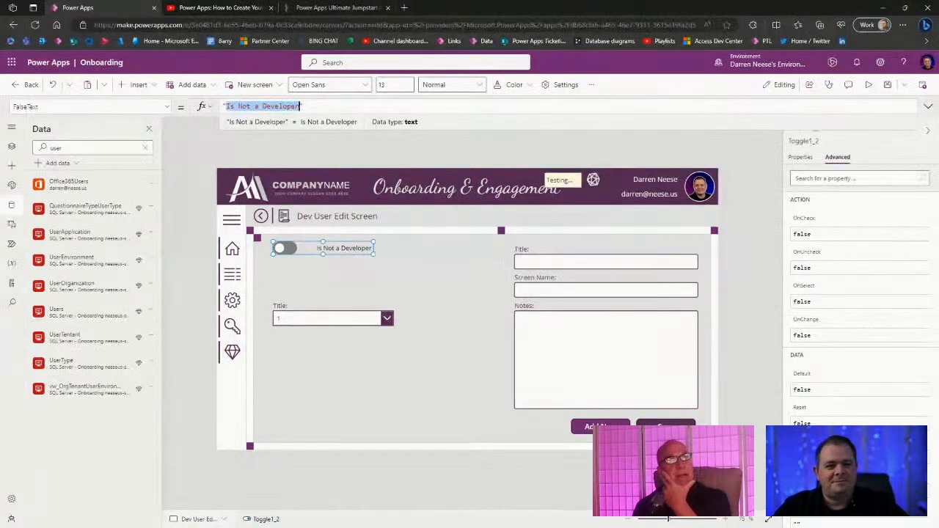
{"action": "left_click", "coordinate": [12, 149]}
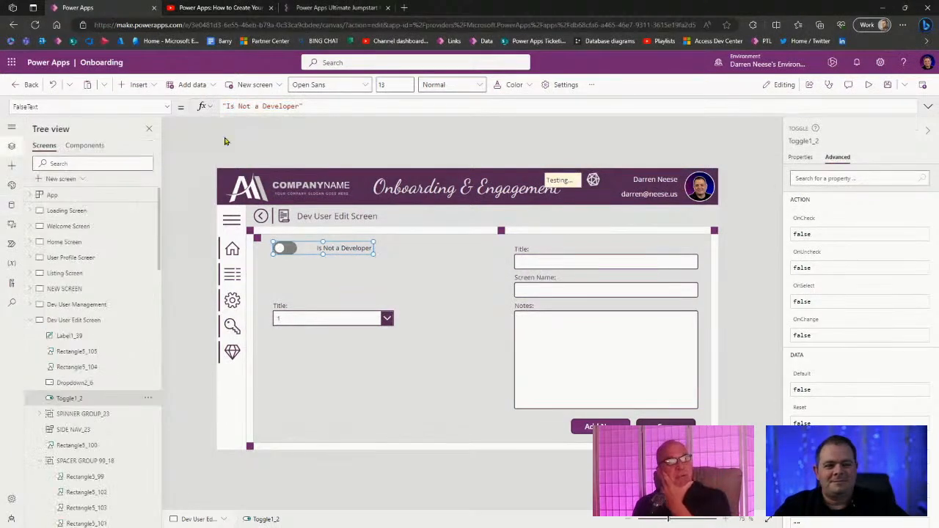
{"action": "left_click", "coordinate": [298, 105]}
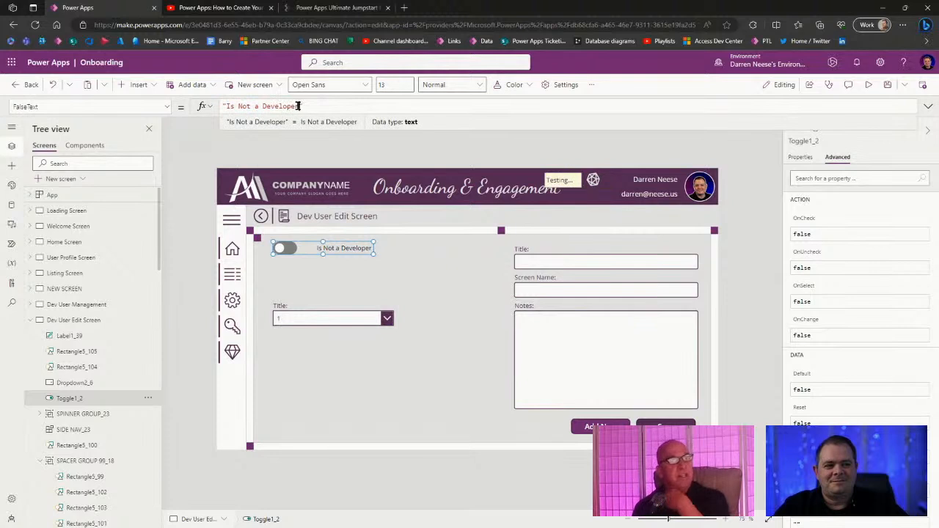
{"action": "left_click_drag", "start_coordinate": [298, 106], "coordinate": [226, 107]}
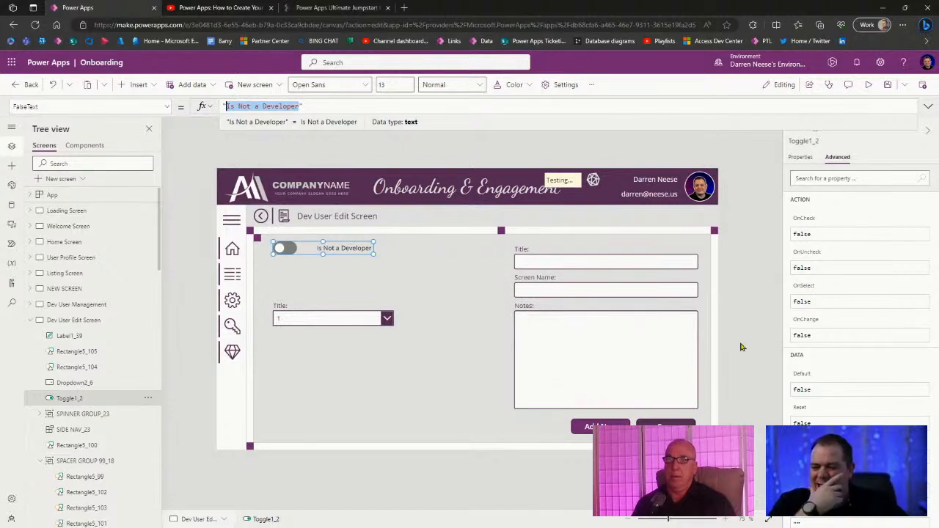
Step: Move the developer toggle closer to the side navigation, to about X 120, Y 200
{"action": "left_click", "coordinate": [336, 247]}
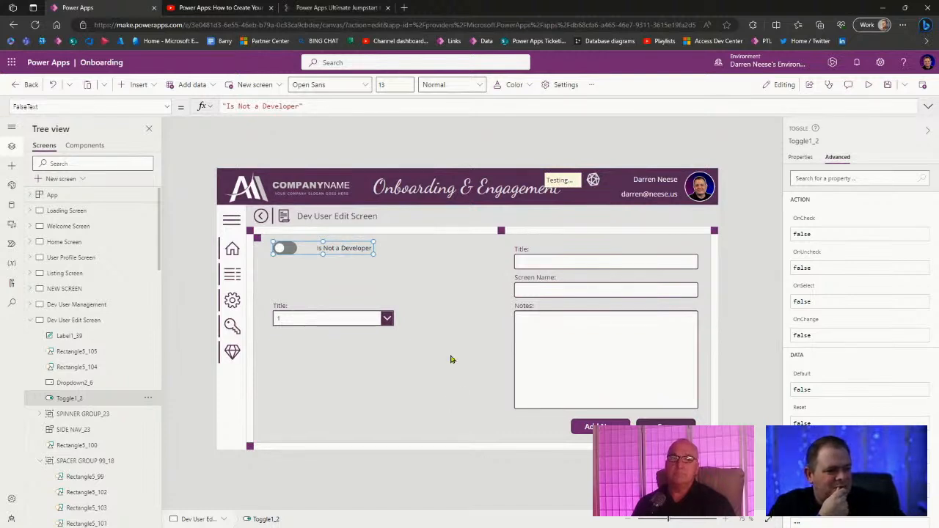
{"action": "left_click_drag", "start_coordinate": [351, 247], "coordinate": [343, 249]}
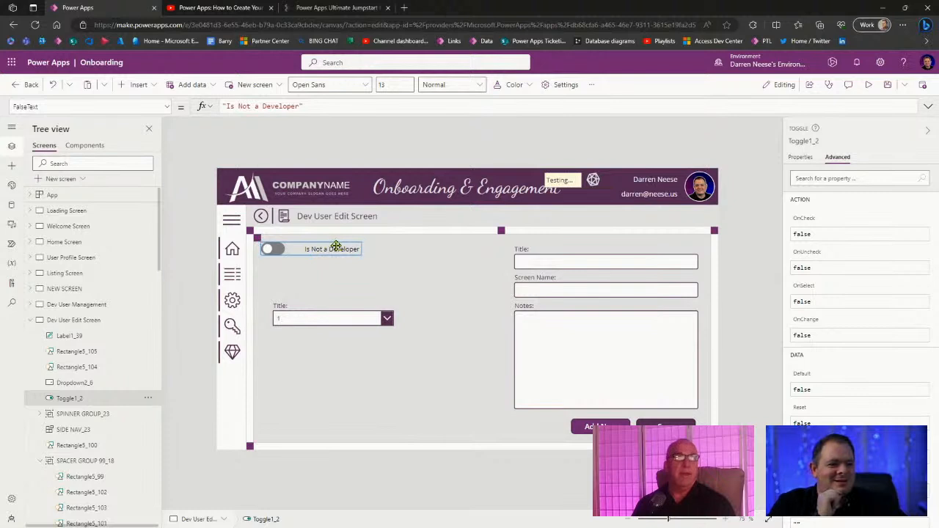
{"action": "left_click_drag", "start_coordinate": [335, 245], "coordinate": [344, 245]}
{"action": "left_click", "coordinate": [413, 286]}
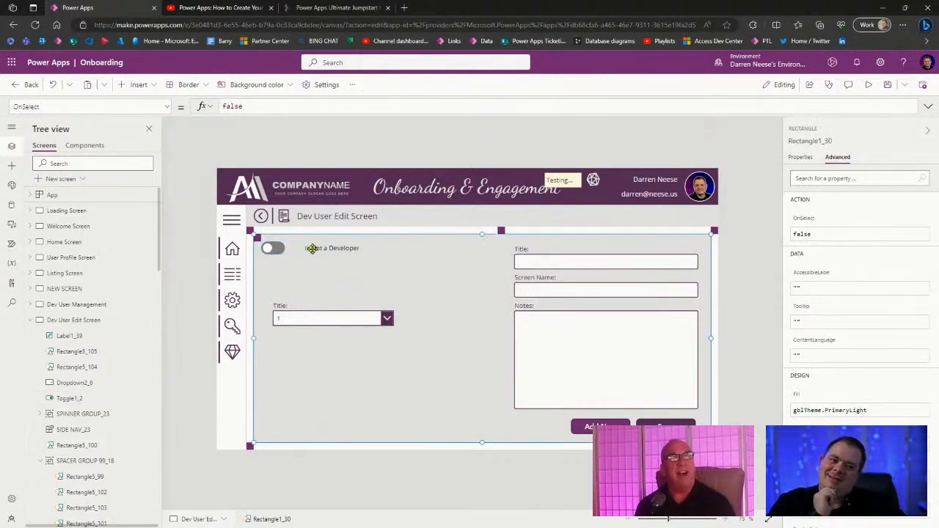
{"action": "left_click", "coordinate": [753, 262]}
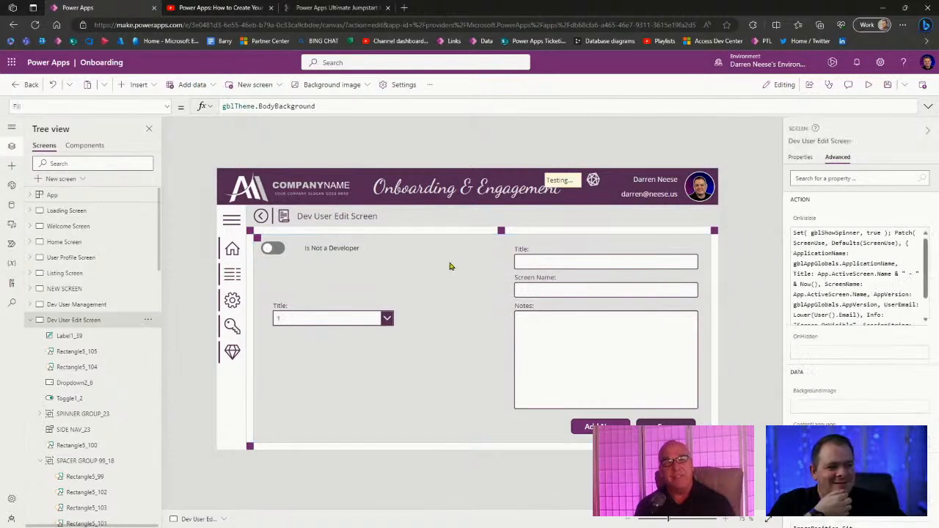
Step: Set the developer toggle's height to 40 and its width to 250
{"action": "left_click", "coordinate": [343, 249]}
{"action": "left_click", "coordinate": [798, 158]}
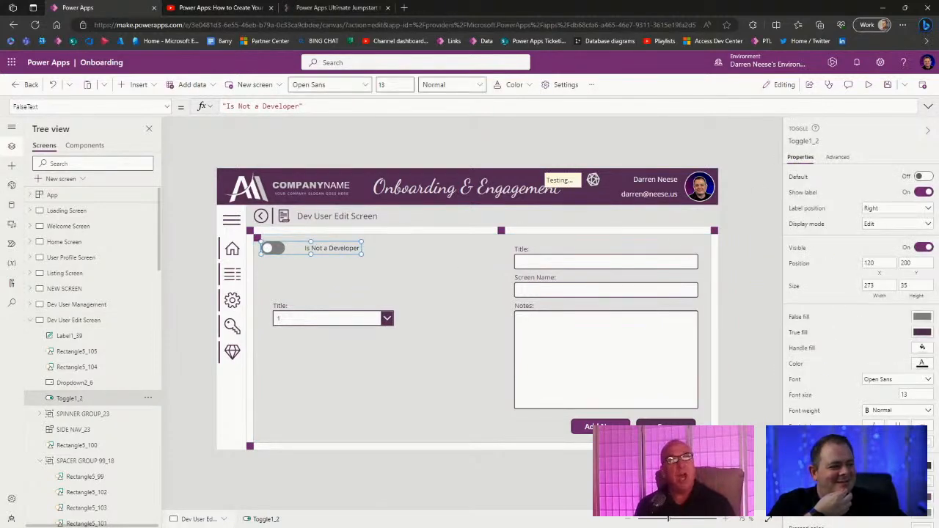
{"action": "left_click", "coordinate": [923, 285]}
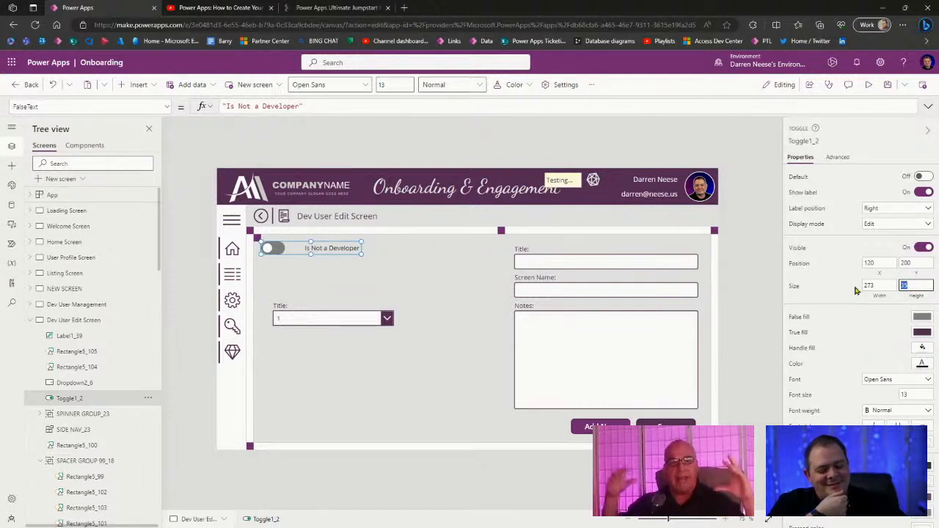
{"action": "type", "text": "40"}
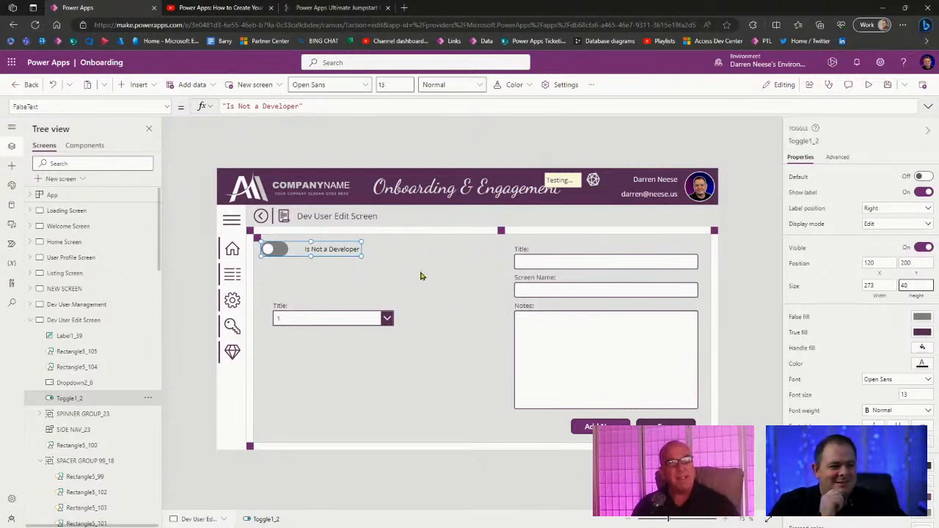
{"action": "left_click", "coordinate": [879, 286]}
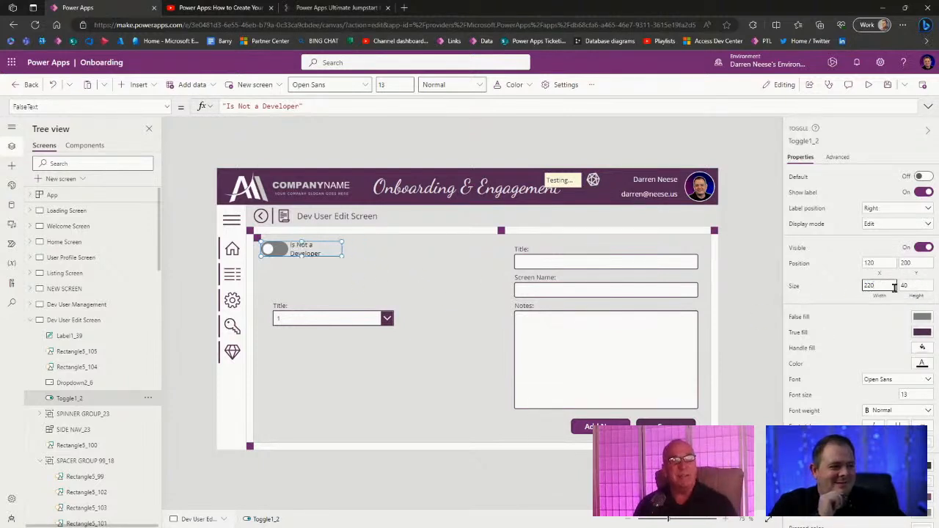
{"action": "left_click_drag", "start_coordinate": [894, 286], "coordinate": [812, 285]}
{"action": "type", "text": "250"}
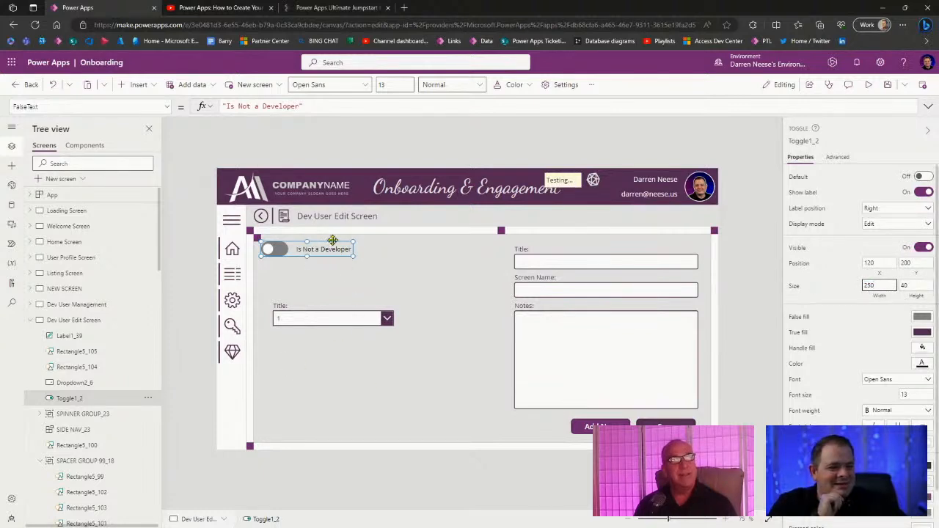
Step: Test the developer toggle by switching it on and off, and select the Title label above the dropdown
{"action": "left_click", "coordinate": [282, 250], "text": "alt"}
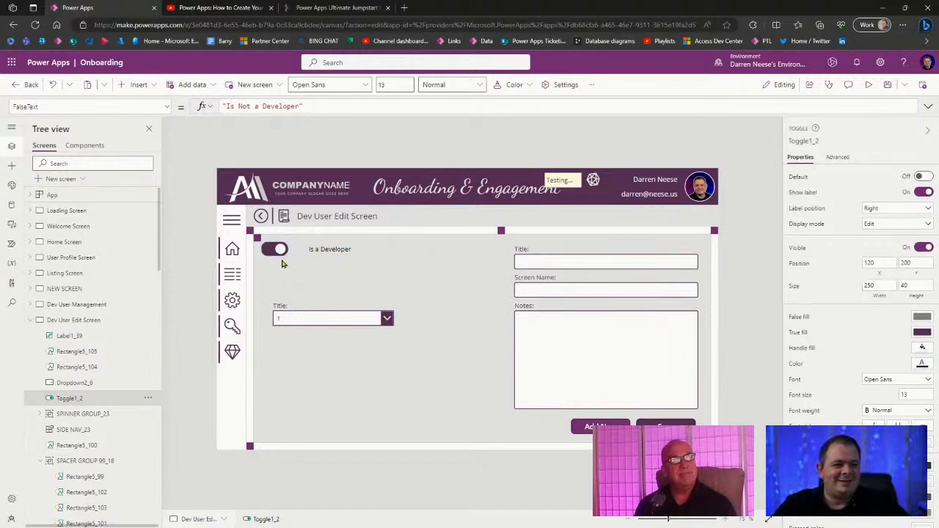
{"action": "left_click", "coordinate": [281, 250], "text": "alt"}
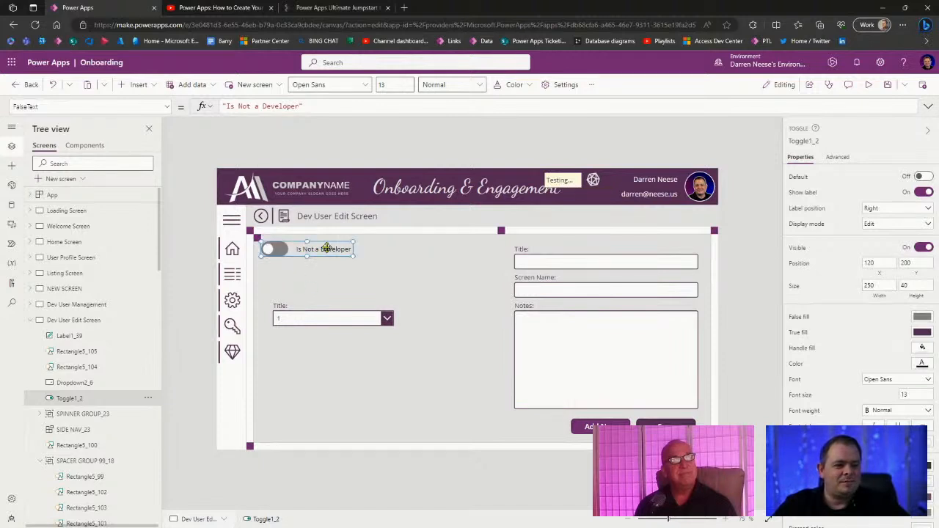
{"action": "left_click", "coordinate": [744, 245]}
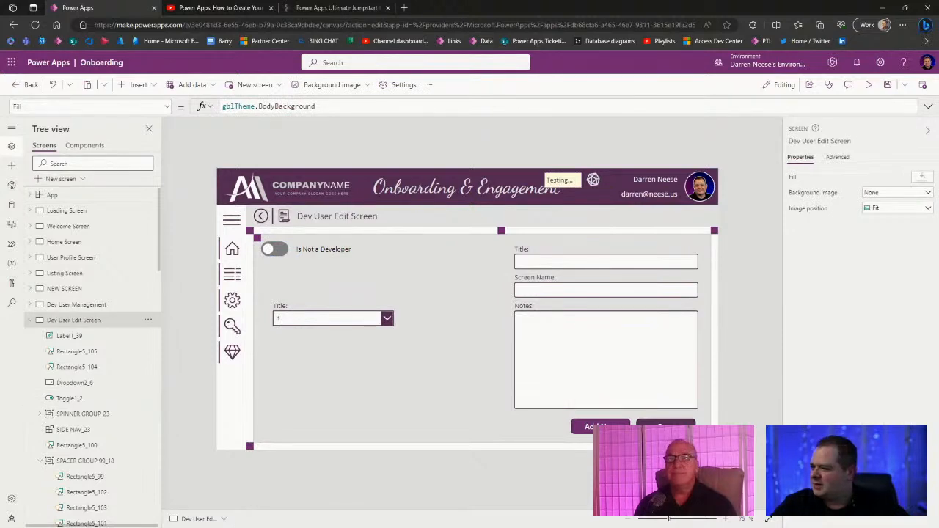
{"action": "left_click", "coordinate": [344, 253]}
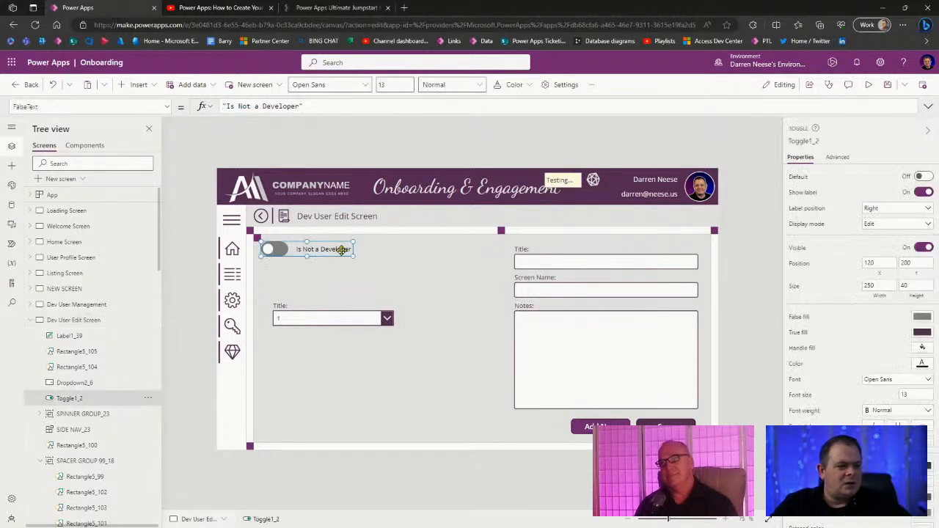
{"action": "left_click", "coordinate": [281, 314]}
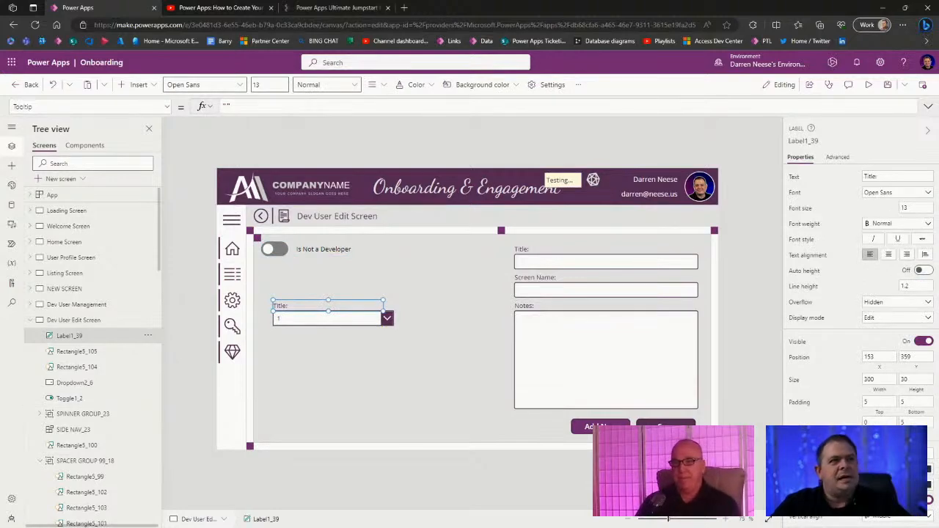
Step: Switch to the database diagram and examine how the UserOrganization, UserTentant, UserEnvironment and UserApplication tables relate to Users
{"action": "left_click_drag", "start_coordinate": [608, 0], "coordinate": [549, 2]}
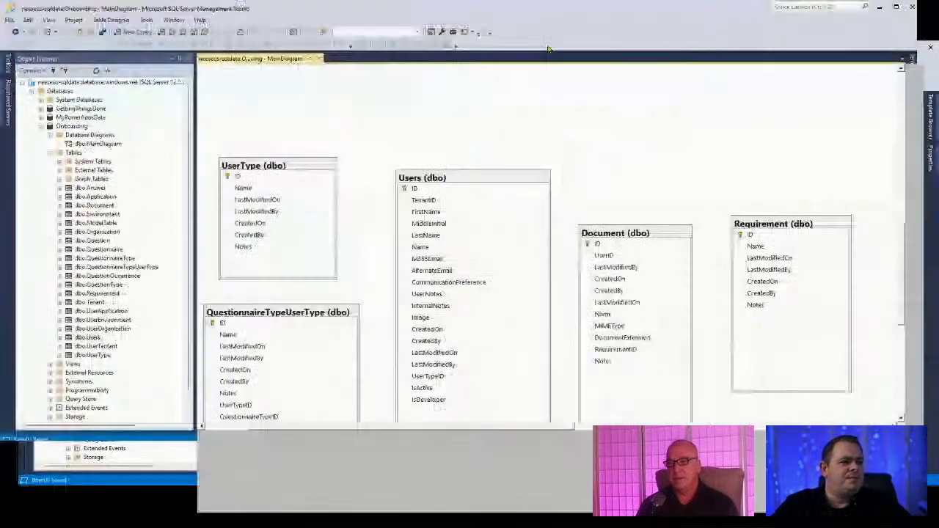
{"action": "scroll", "coordinate": [560, 359], "scroll_direction": "up", "scroll_amount": 5}
{"action": "scroll", "coordinate": [560, 359], "scroll_direction": "down", "scroll_amount": 2}
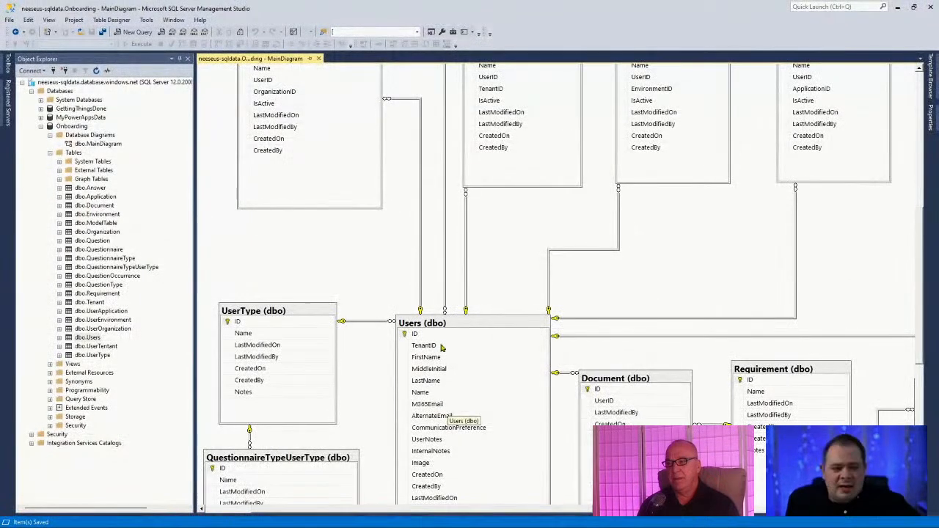
{"action": "scroll", "coordinate": [442, 348], "scroll_direction": "up", "scroll_amount": 3}
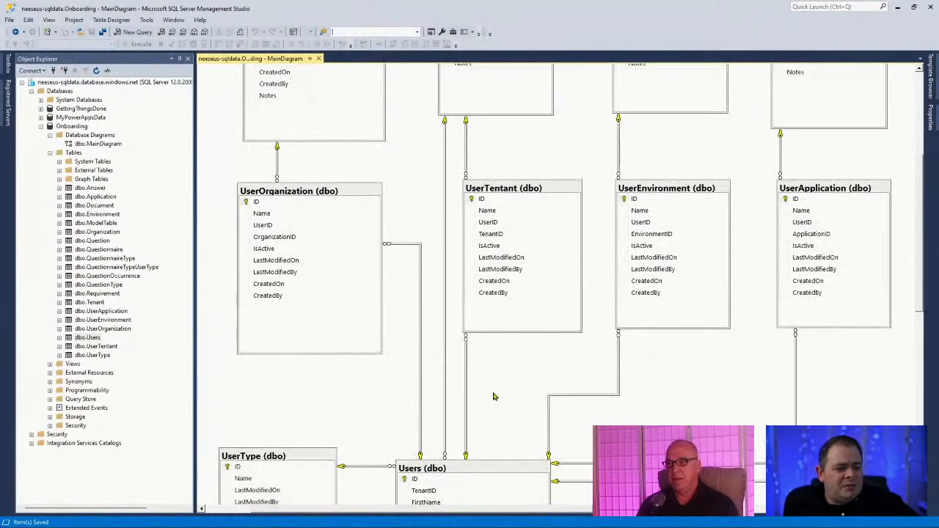
{"action": "scroll", "coordinate": [494, 397], "scroll_direction": "up", "scroll_amount": 4}
{"action": "scroll", "coordinate": [335, 185], "scroll_direction": "down", "scroll_amount": 2}
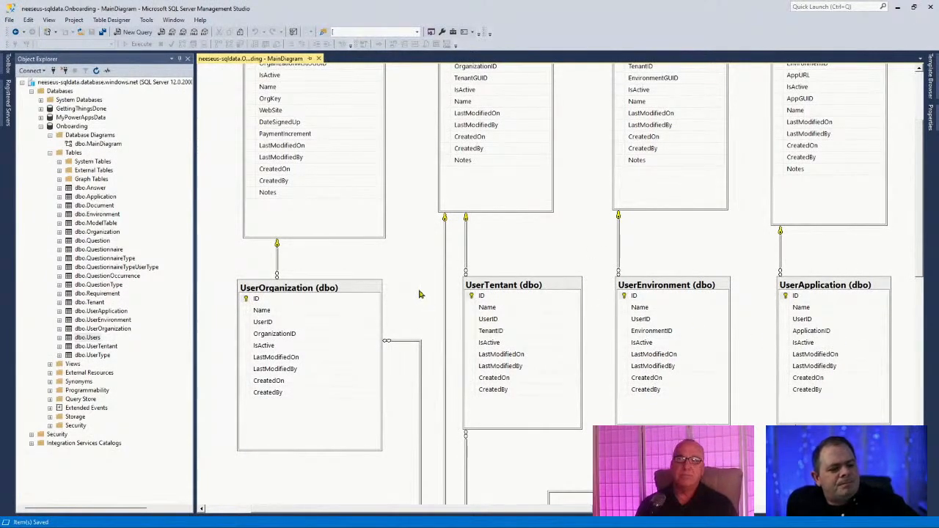
Step: Switch from the database diagram back to Power Apps and select the dropdown on the Dev User Edit Screen
{"action": "scroll", "coordinate": [433, 294], "scroll_direction": "down", "scroll_amount": 3}
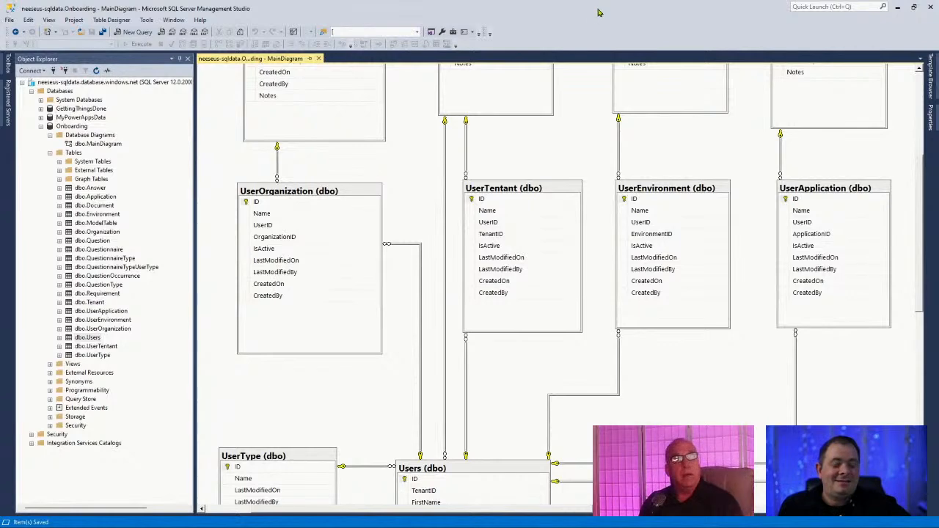
{"action": "left_click_drag", "start_coordinate": [598, 11], "coordinate": [506, 0]}
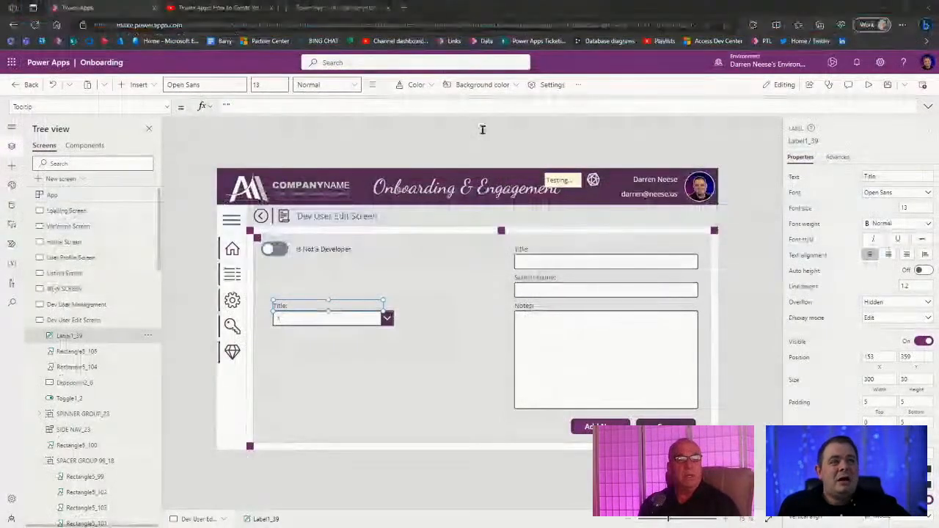
{"action": "left_click", "coordinate": [367, 325]}
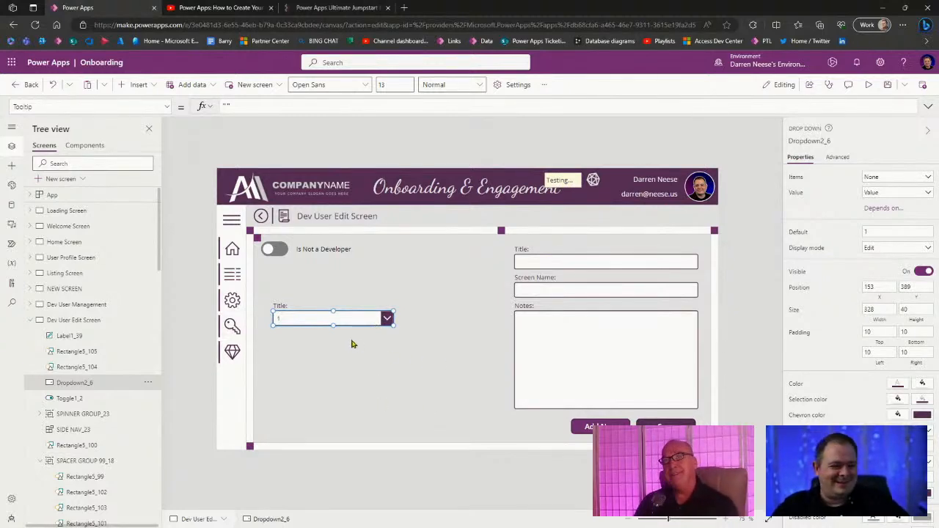
Step: Open the Copy Controls From Here screen and try to copy the "Copy this Gallery:" label together with the gallery beneath it
{"action": "left_click", "coordinate": [98, 294]}
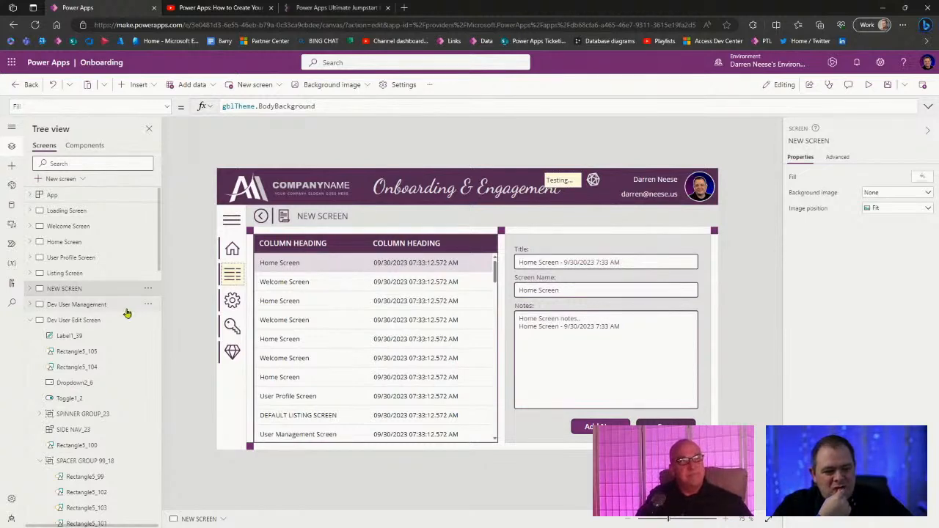
{"action": "left_click", "coordinate": [32, 321]}
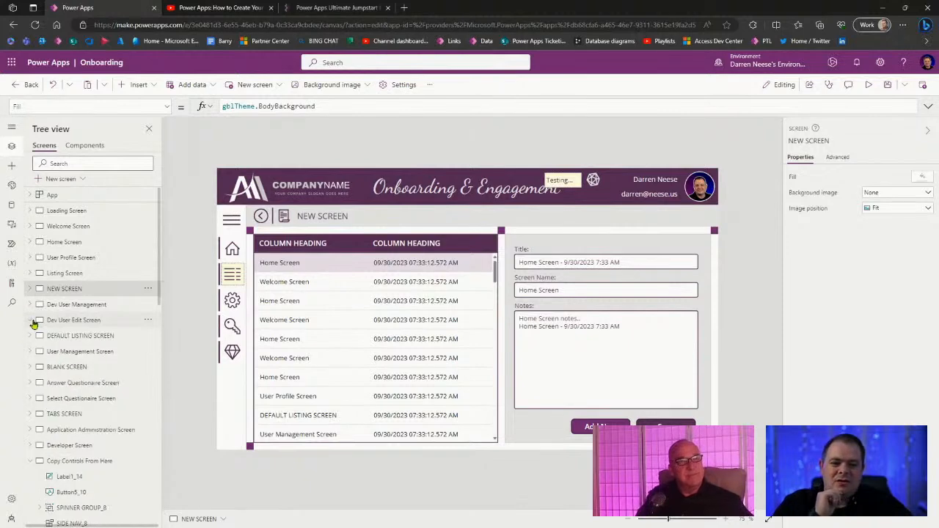
{"action": "scroll", "coordinate": [96, 358], "scroll_direction": "down", "scroll_amount": 4}
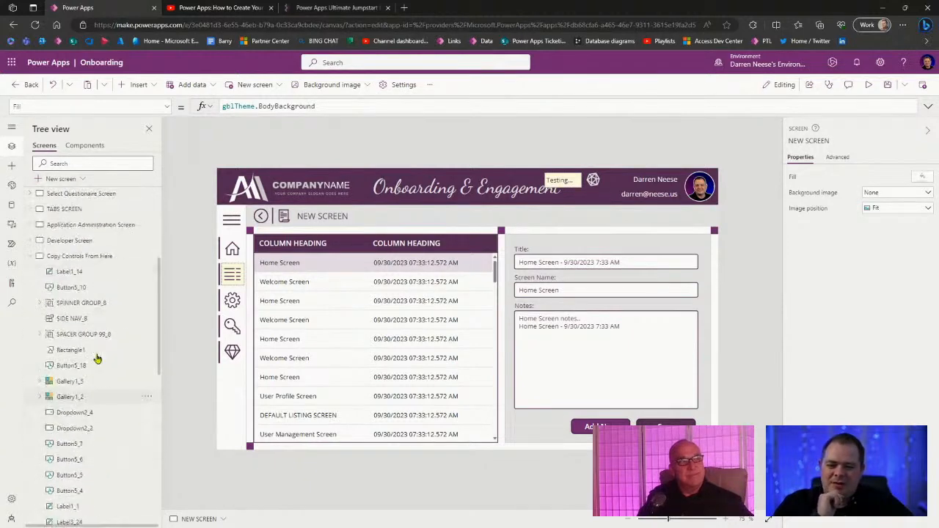
{"action": "left_click", "coordinate": [98, 257]}
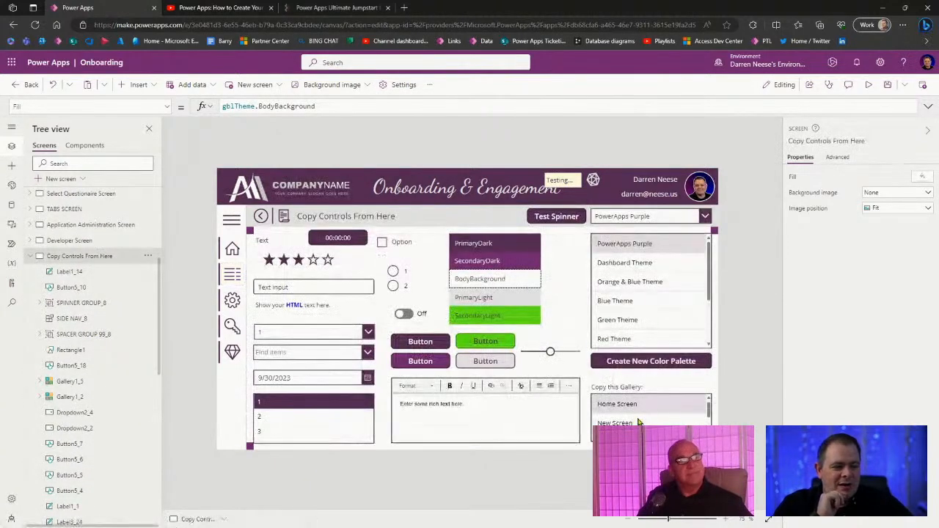
{"action": "left_click", "coordinate": [616, 387]}
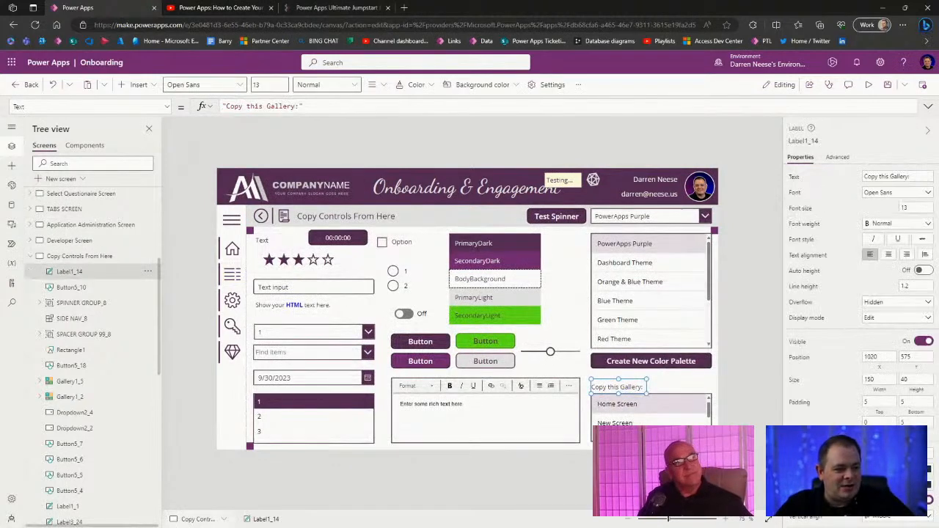
{"action": "left_click", "coordinate": [600, 403], "text": "shift"}
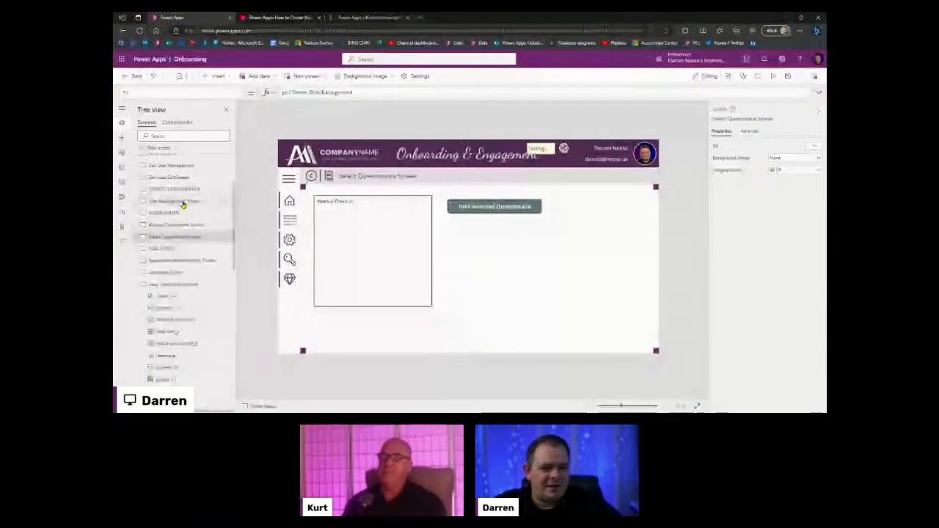
Step: Paste the copied "Copy this Gallery:" label onto the Dev User Edit Screen and delete that pasted label
{"action": "left_click", "coordinate": [183, 202]}
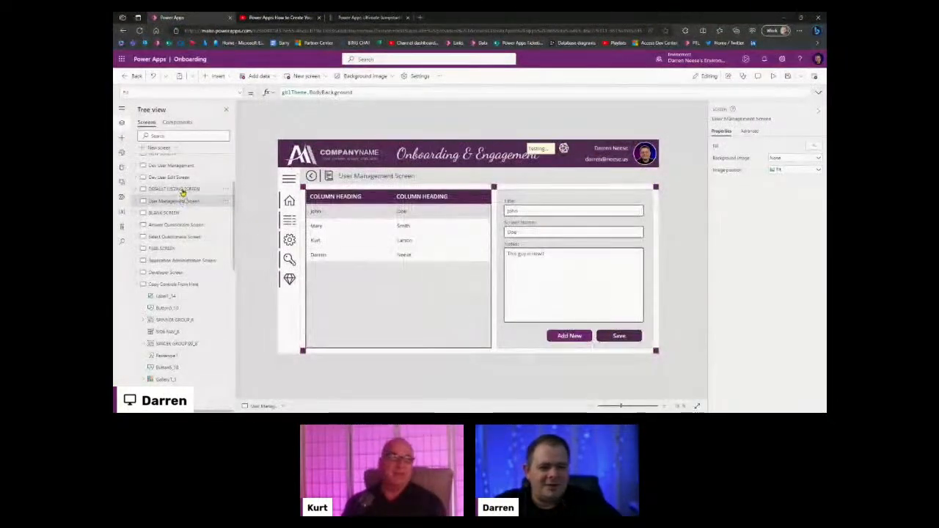
{"action": "left_click", "coordinate": [197, 237]}
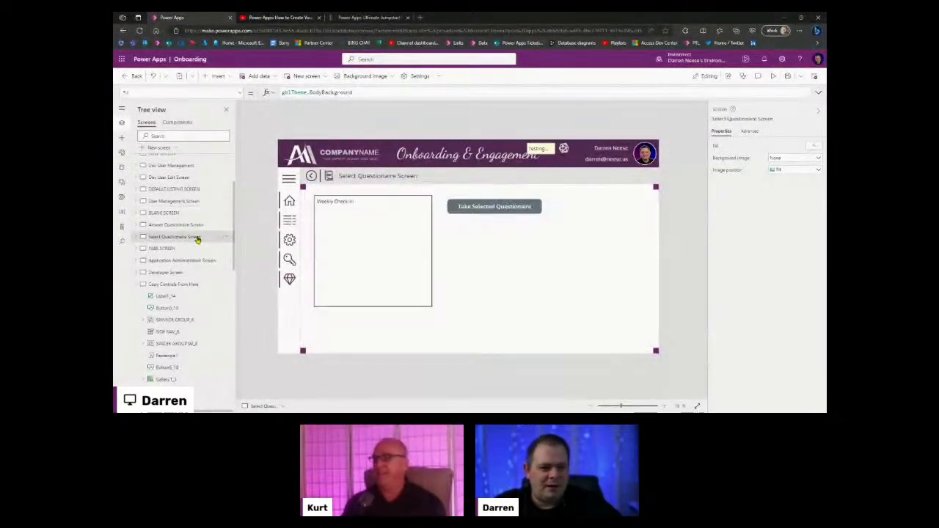
{"action": "left_click", "coordinate": [132, 286]}
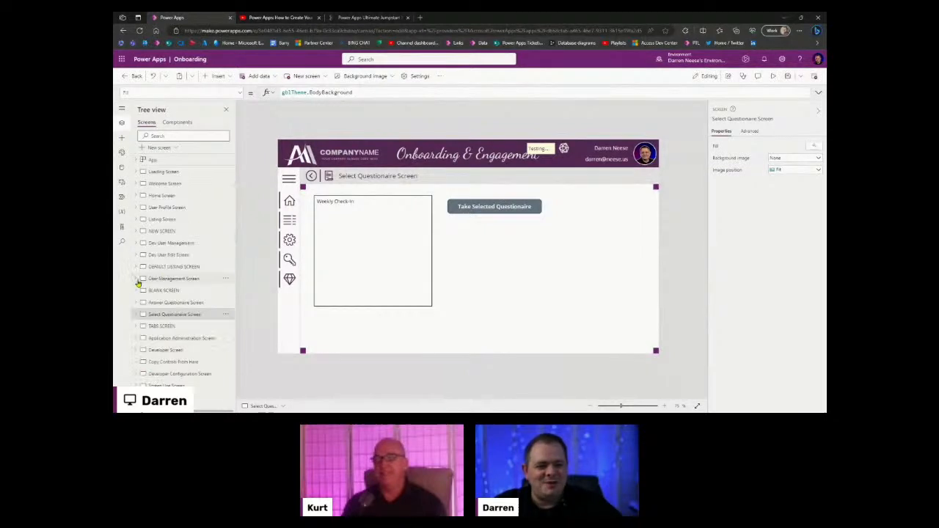
{"action": "left_click", "coordinate": [192, 255]}
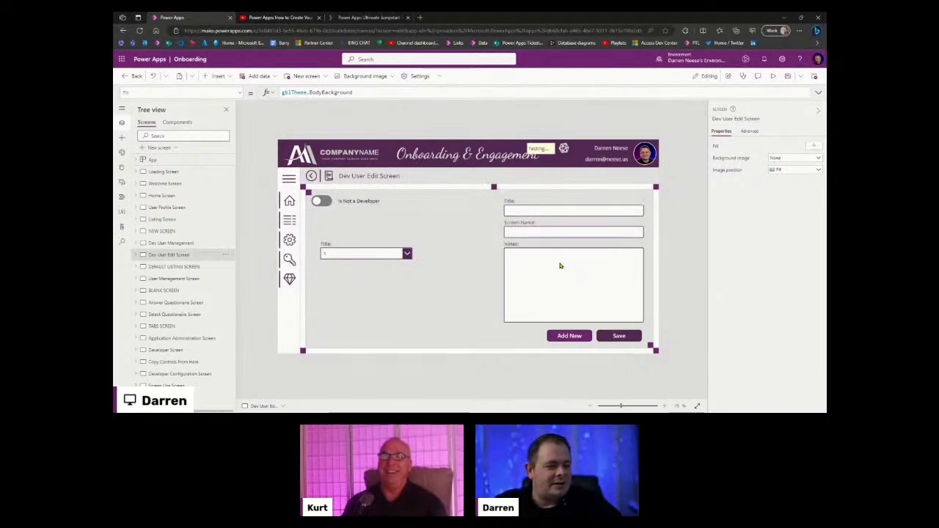
{"action": "key", "text": "ctrl+v"}
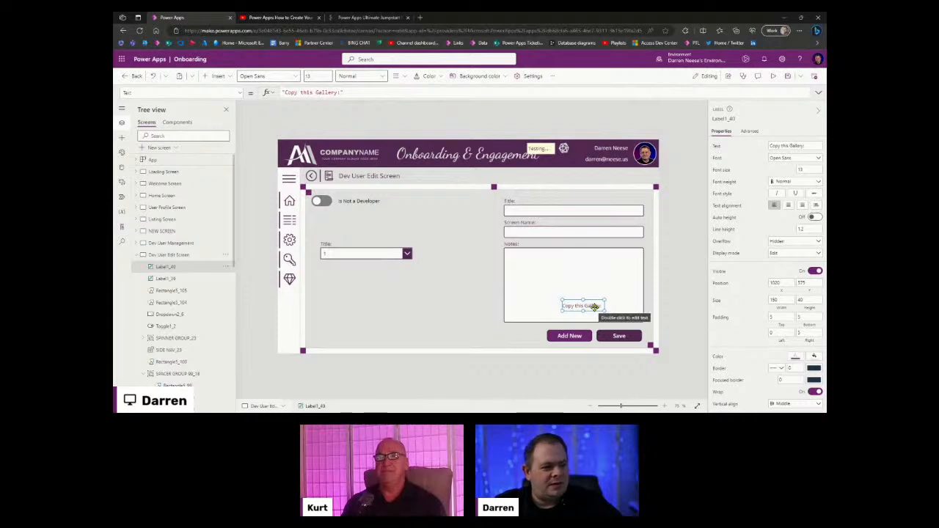
{"action": "key", "text": "Delete"}
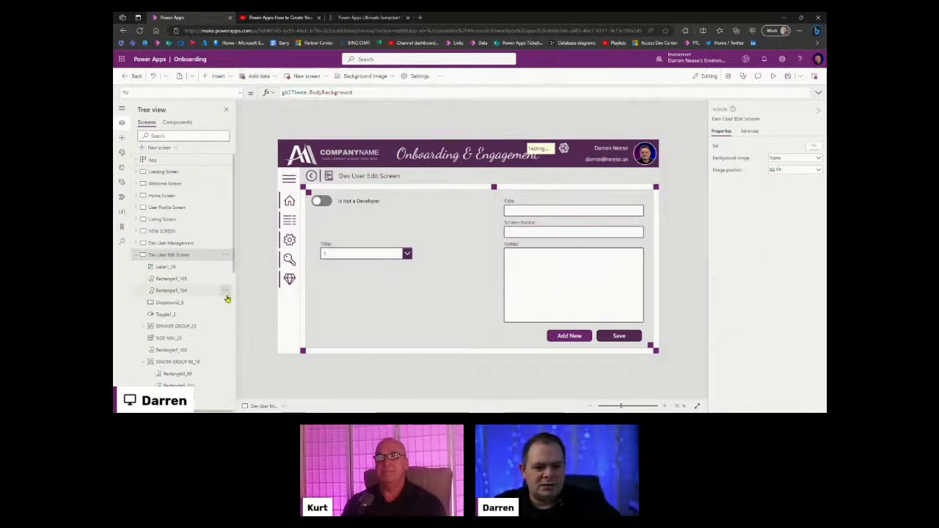
Step: Copy the "Copy this Gallery:" label and its gallery from the Copy Controls From Here screen and paste both onto the Dev User Edit Screen
{"action": "scroll", "coordinate": [176, 278], "scroll_direction": "down", "scroll_amount": 5}
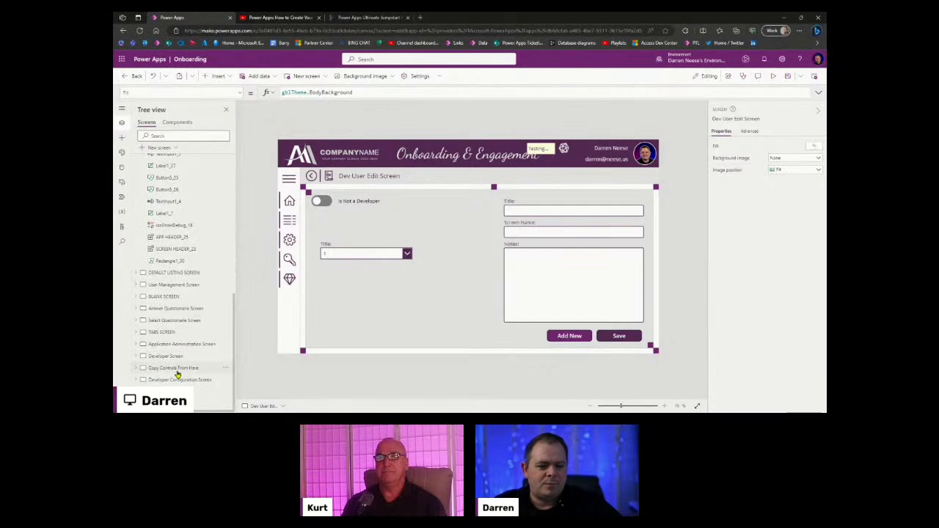
{"action": "left_click", "coordinate": [592, 307]}
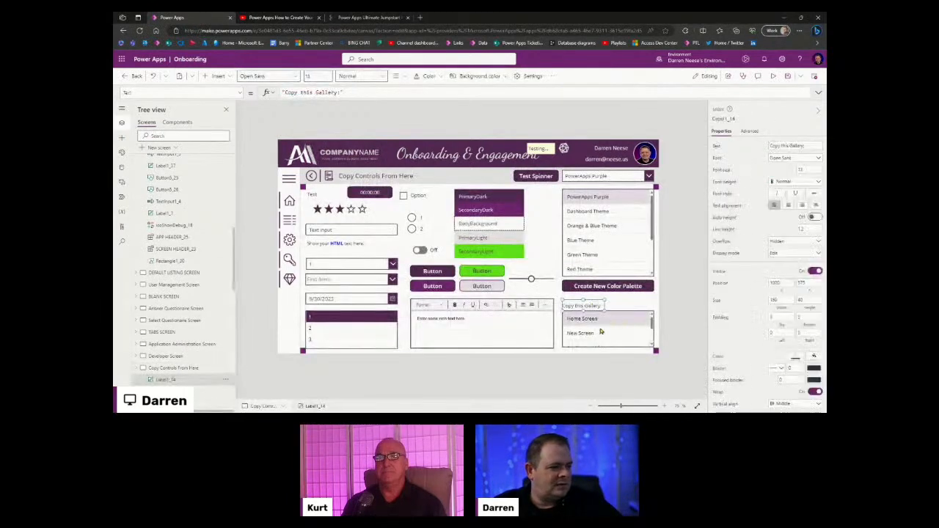
{"action": "left_click", "coordinate": [600, 329], "text": "shift"}
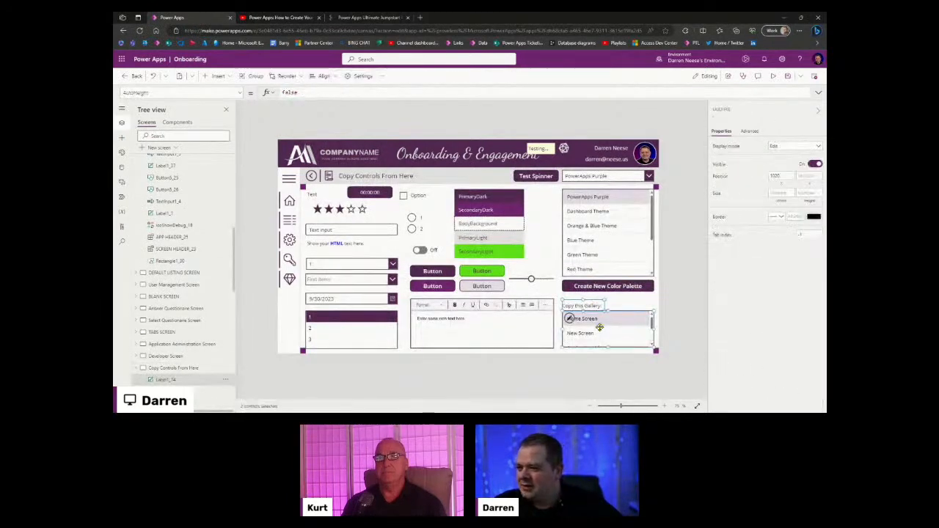
{"action": "scroll", "coordinate": [183, 242], "scroll_direction": "up", "scroll_amount": 5}
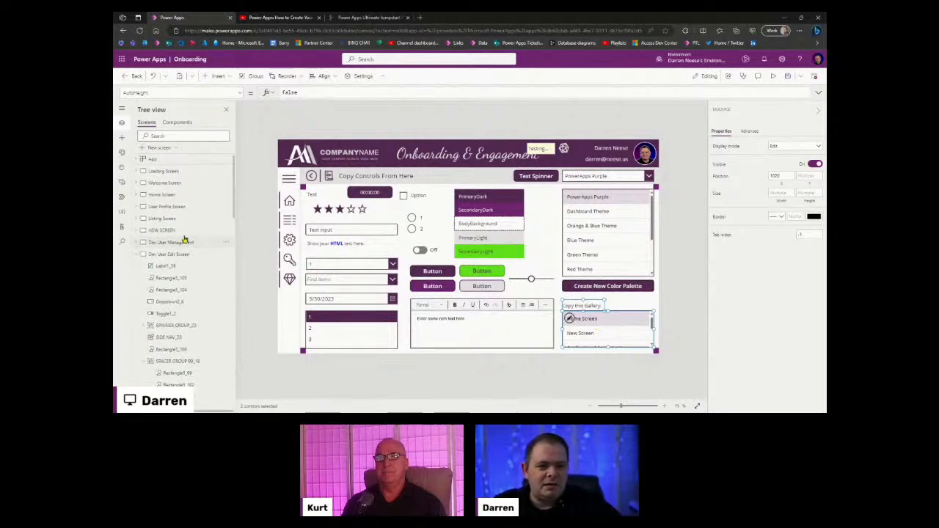
{"action": "left_click", "coordinate": [203, 255]}
{"action": "key", "text": "ctrl+v"}
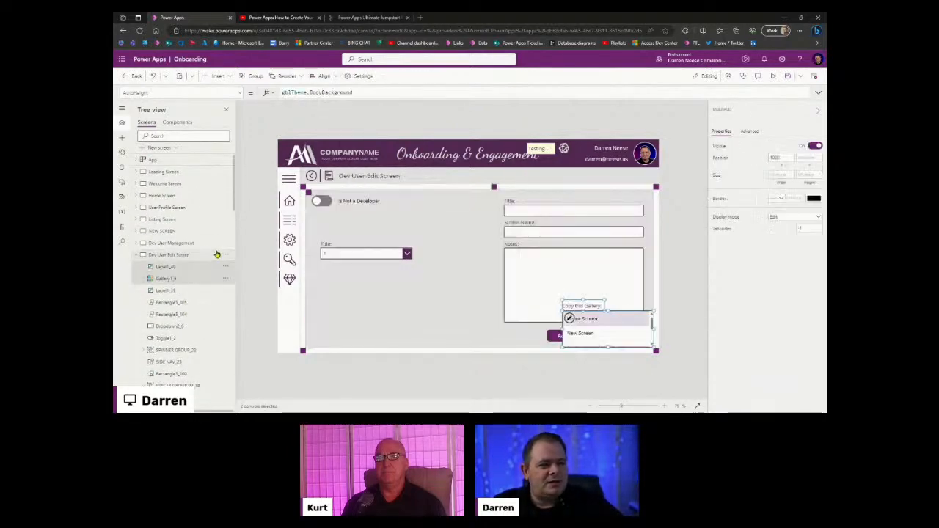
Step: Move the Title label and dropdown to the form's lower edge, and place the pasted gallery and its label beneath the developer toggle at X 120
{"action": "left_click_drag", "start_coordinate": [593, 304], "coordinate": [465, 353]}
{"action": "left_click", "coordinate": [329, 250]}
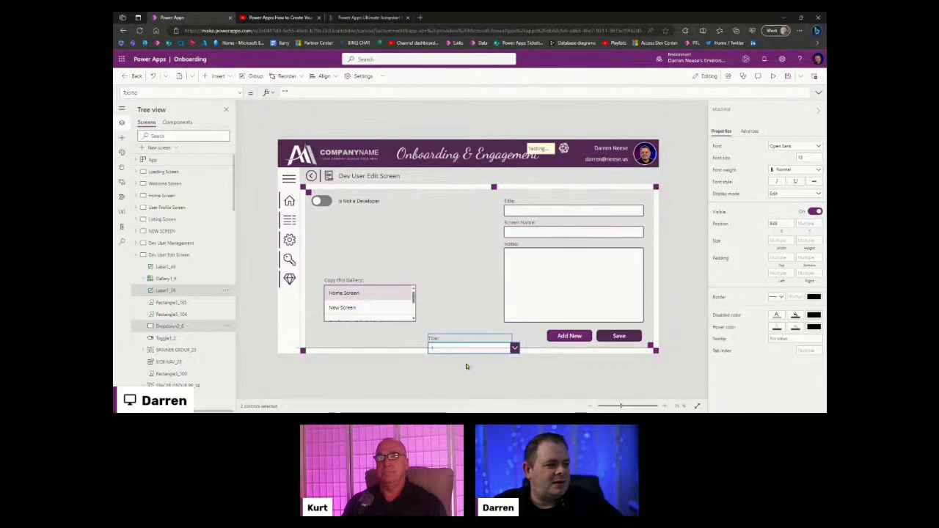
{"action": "left_click", "coordinate": [337, 282]}
{"action": "left_click", "coordinate": [370, 304], "text": "ctrl"}
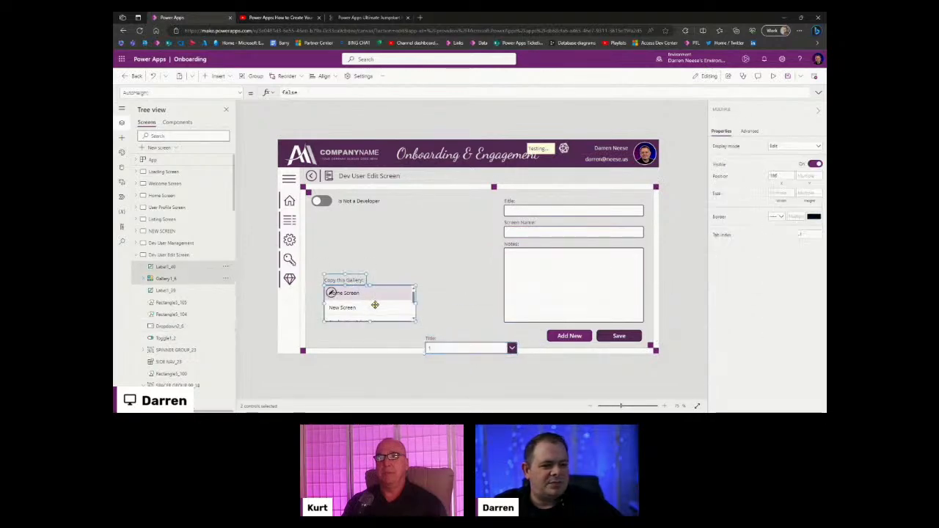
{"action": "left_click_drag", "start_coordinate": [373, 304], "coordinate": [365, 247]}
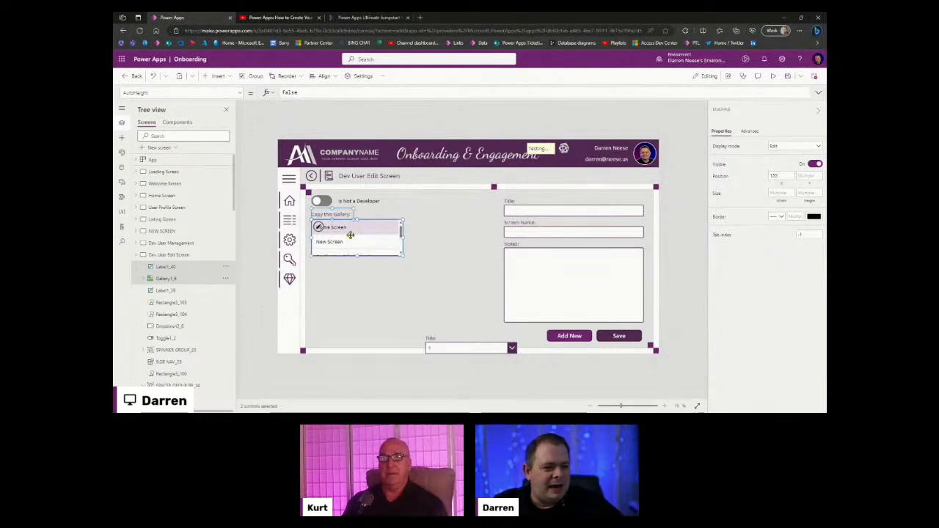
Step: Inspect the gallery's alignment beneath the developer toggle up close, try a slight move and undo it
{"action": "left_click_drag", "start_coordinate": [621, 408], "coordinate": [655, 406]}
{"action": "left_click_drag", "start_coordinate": [356, 262], "coordinate": [354, 259]}
{"action": "key", "text": "ctrl+z"}
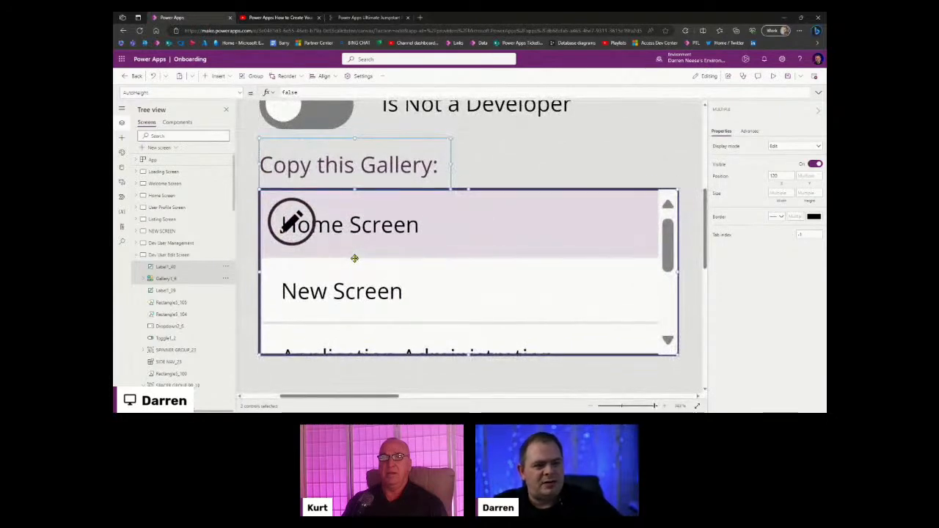
{"action": "left_click", "coordinate": [622, 405]}
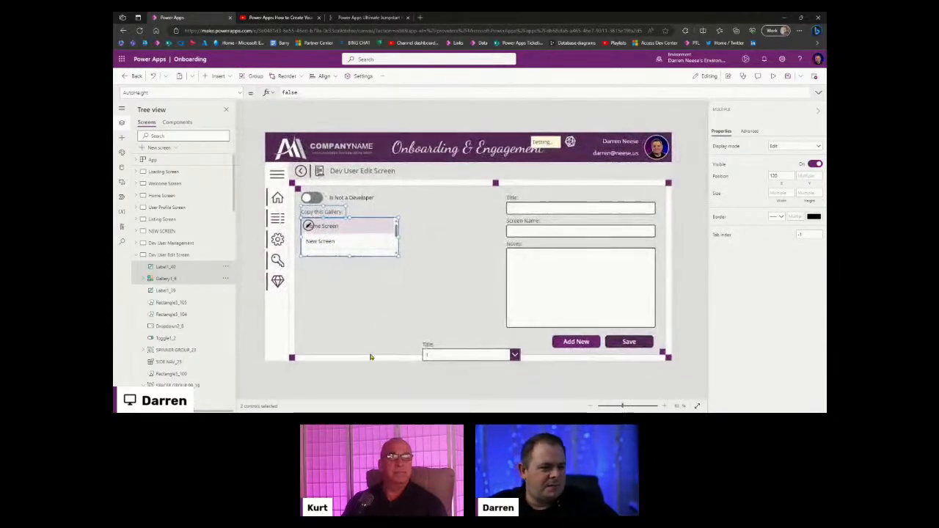
{"action": "left_click", "coordinate": [363, 378]}
Step: Change the text of the label above the pasted gallery to "Organizations:"
{"action": "left_click", "coordinate": [322, 213]}
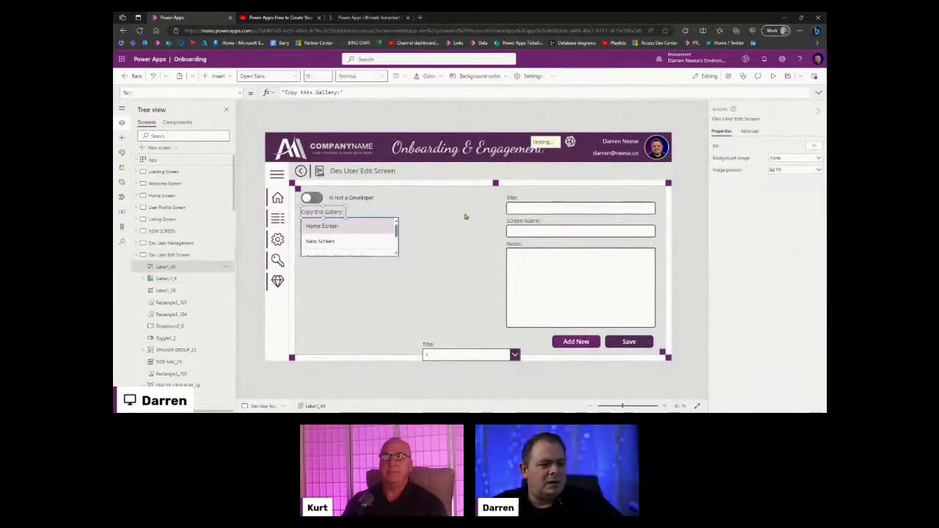
{"action": "left_click_drag", "start_coordinate": [812, 146], "coordinate": [758, 144]}
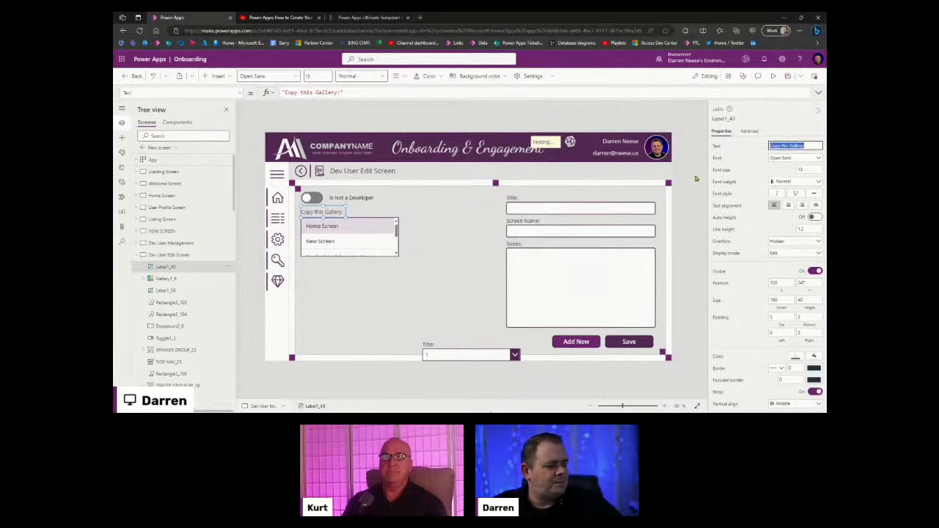
{"action": "type", "text": "Di"}
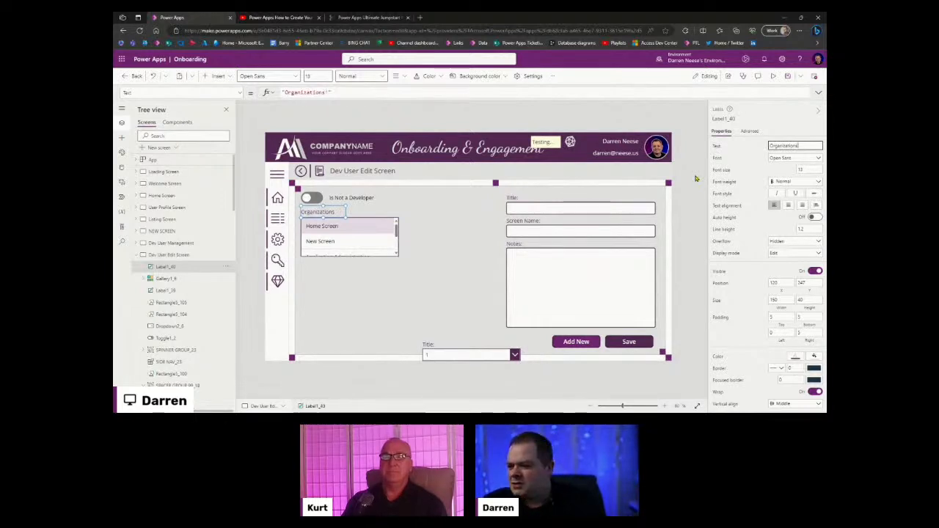
{"action": "type", "text": ":"}
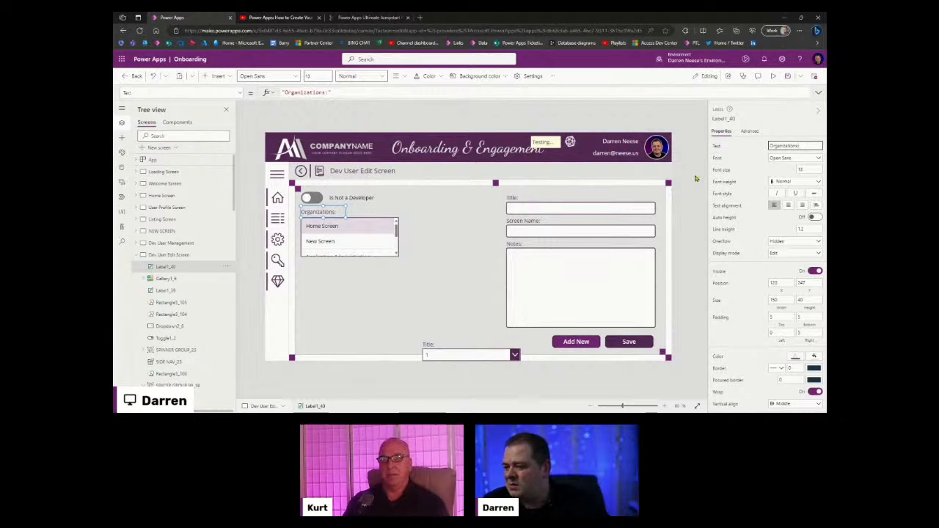
Step: Extend the Organizations gallery downward to a height of about 297
{"action": "left_click", "coordinate": [344, 254]}
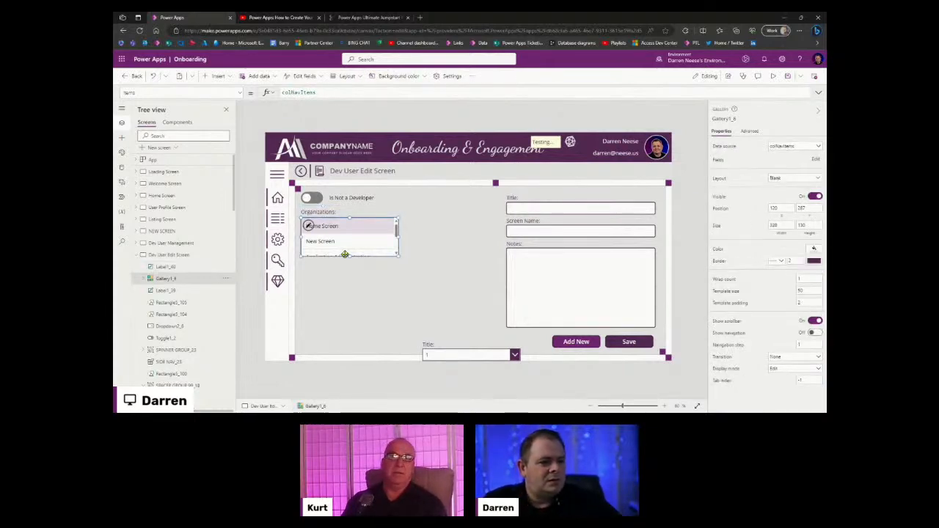
{"action": "left_click_drag", "start_coordinate": [351, 257], "coordinate": [345, 305]}
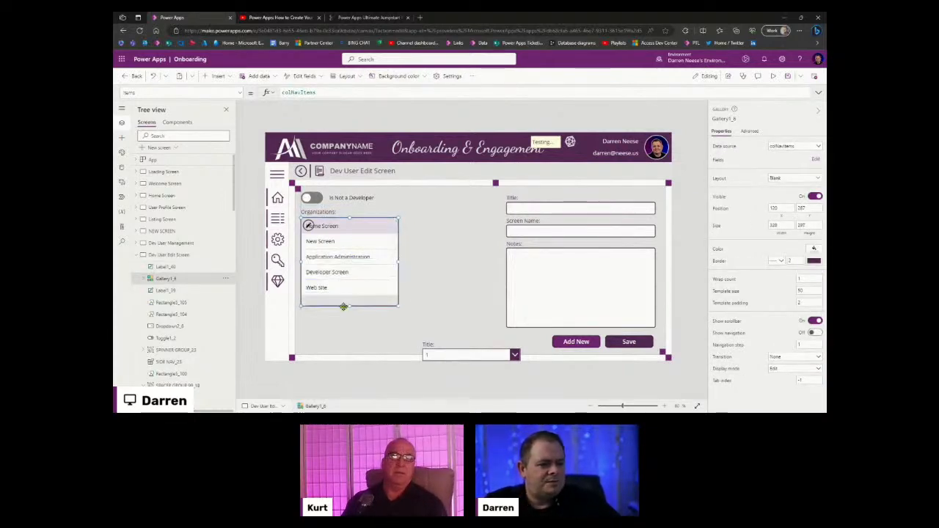
{"action": "left_click", "coordinate": [458, 273]}
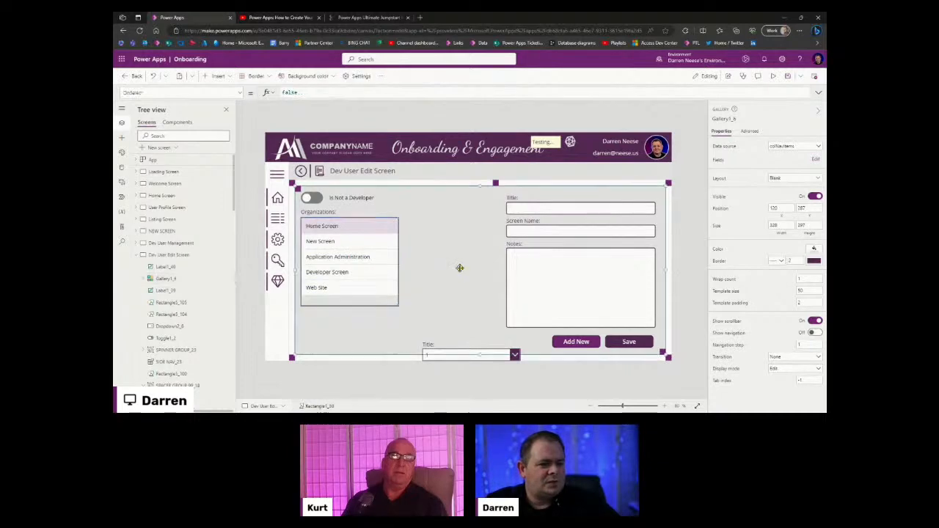
Step: Begin replacing the Organizations gallery's Items formula with "Org", and search the app's data sources for "Org"
{"action": "left_click", "coordinate": [339, 271]}
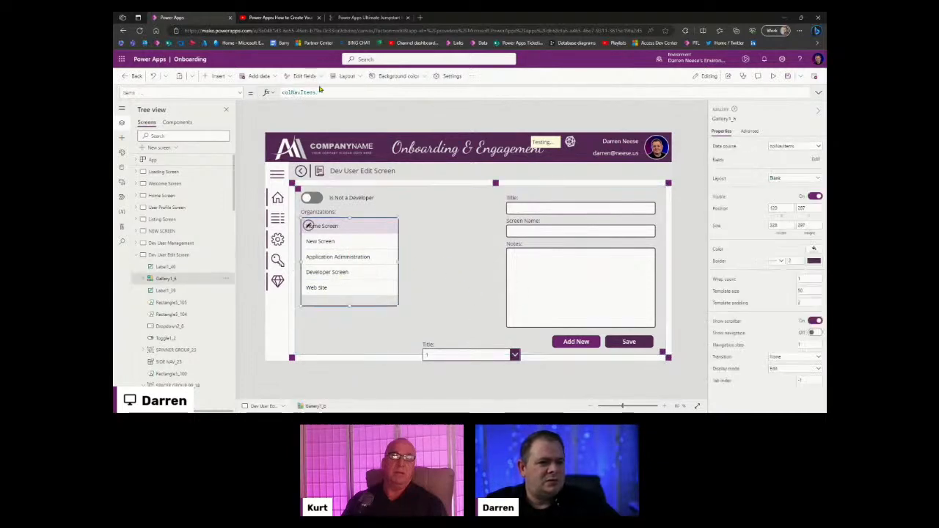
{"action": "double_click", "coordinate": [297, 92]}
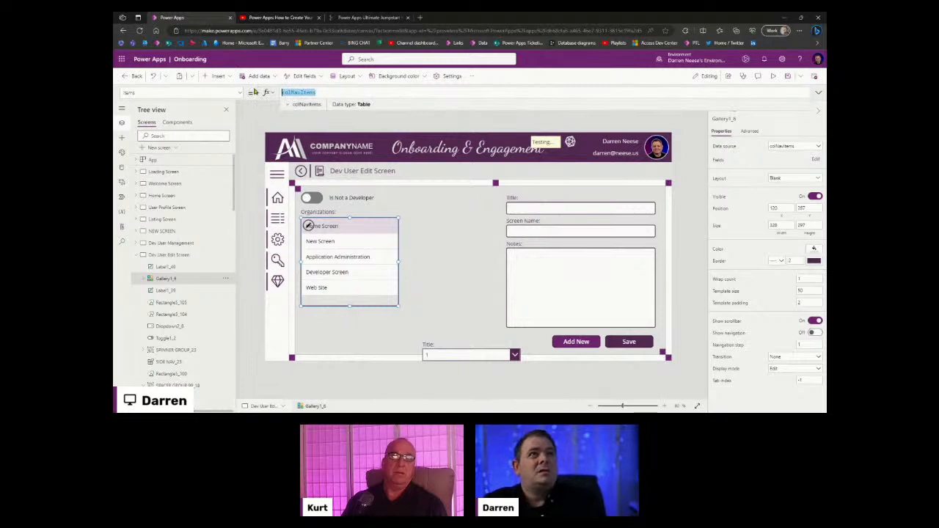
{"action": "type", "text": "Org"}
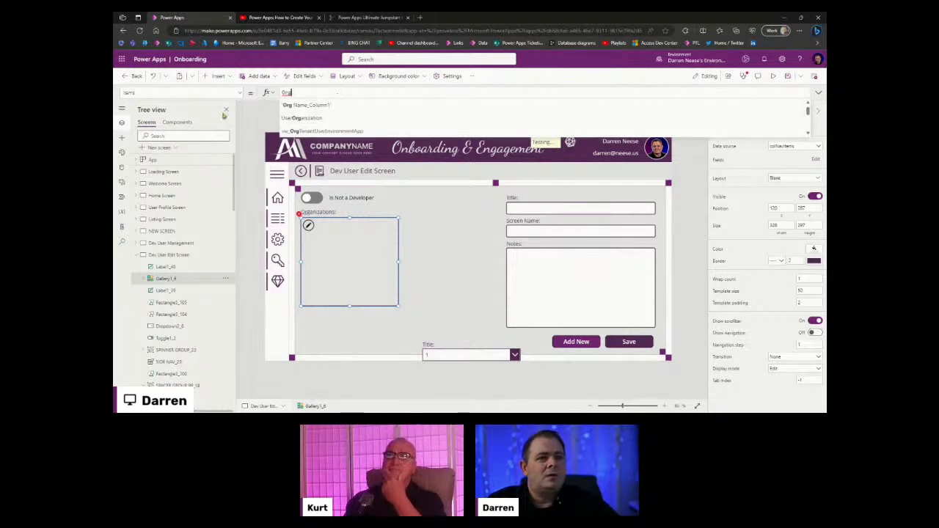
{"action": "left_click", "coordinate": [122, 152]}
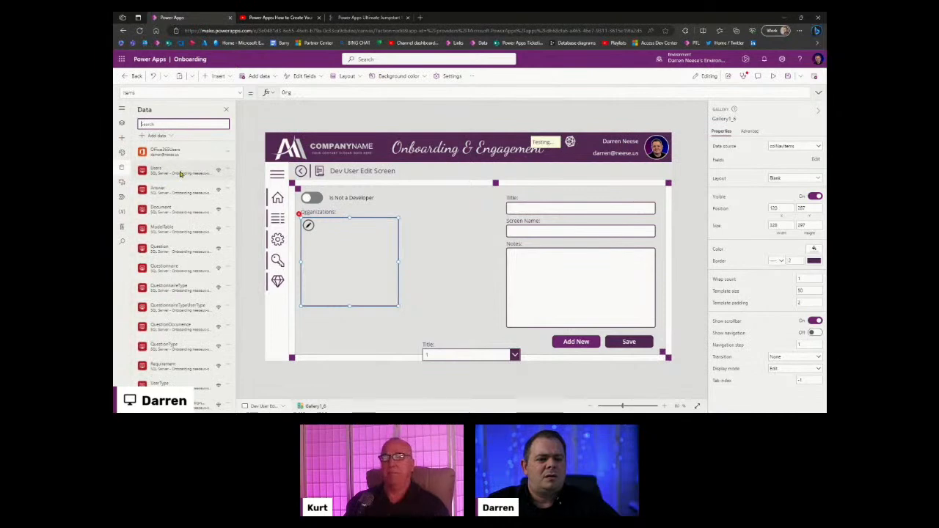
{"action": "type", "text": "Org"}
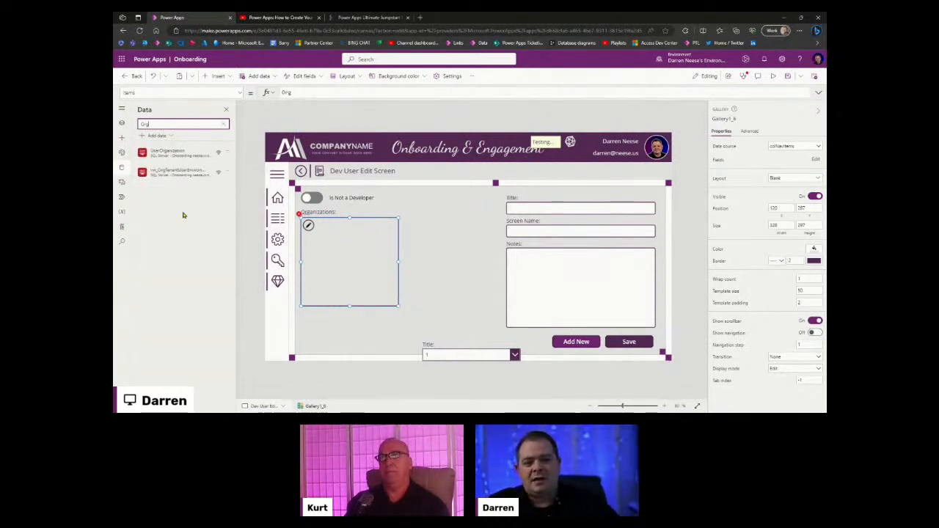
Step: Open the table selection of the existing Onboarding SQL Server connection to add more data
{"action": "left_click", "coordinate": [159, 135]}
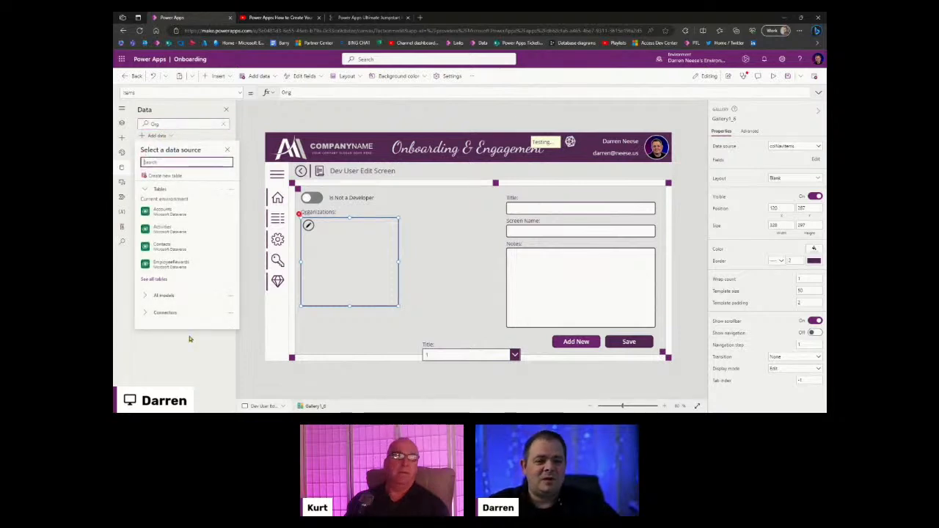
{"action": "left_click", "coordinate": [166, 314]}
{"action": "scroll", "coordinate": [195, 328], "scroll_direction": "down", "scroll_amount": 3}
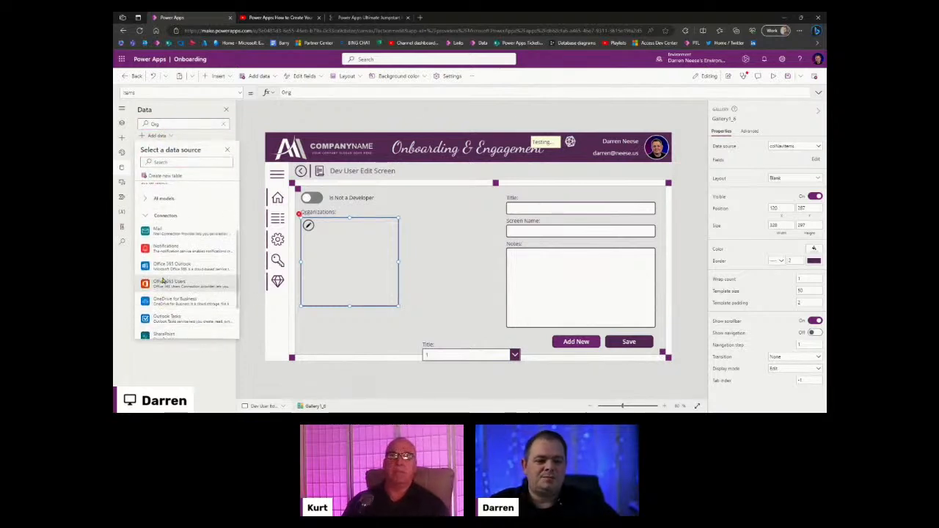
{"action": "scroll", "coordinate": [185, 262], "scroll_direction": "down", "scroll_amount": 5}
{"action": "left_click", "coordinate": [167, 302]}
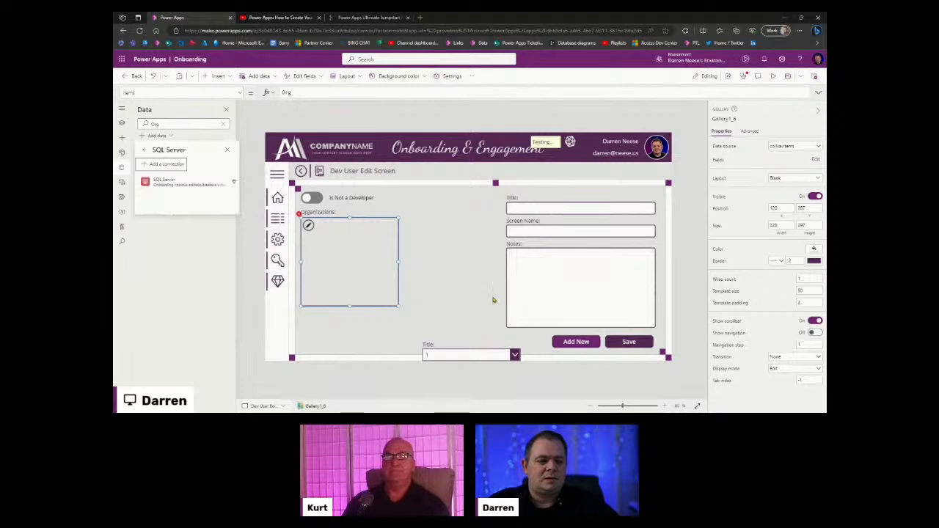
{"action": "left_click", "coordinate": [192, 184]}
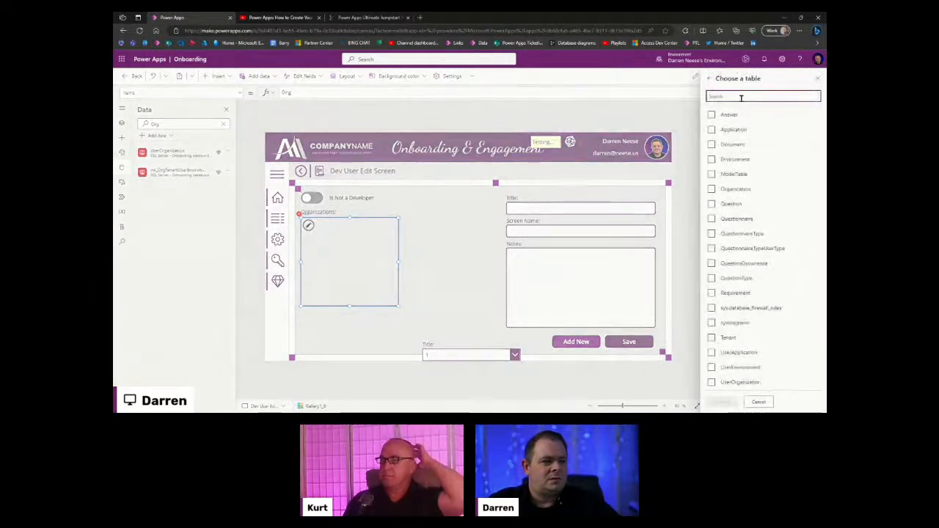
Step: Add the Organization, Tenant, Environment and Application tables as data sources, check them in the data list and dismiss the connection notice
{"action": "type", "text": "Org"}
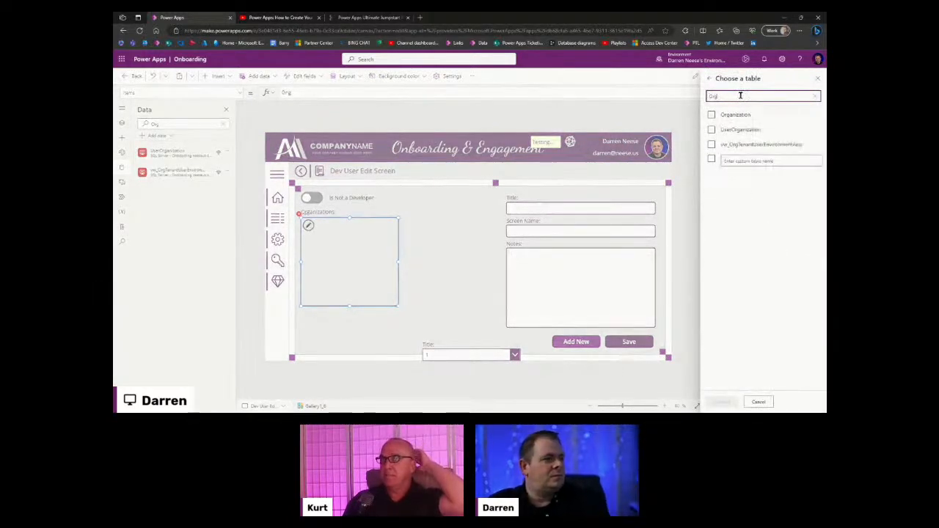
{"action": "left_click", "coordinate": [748, 117]}
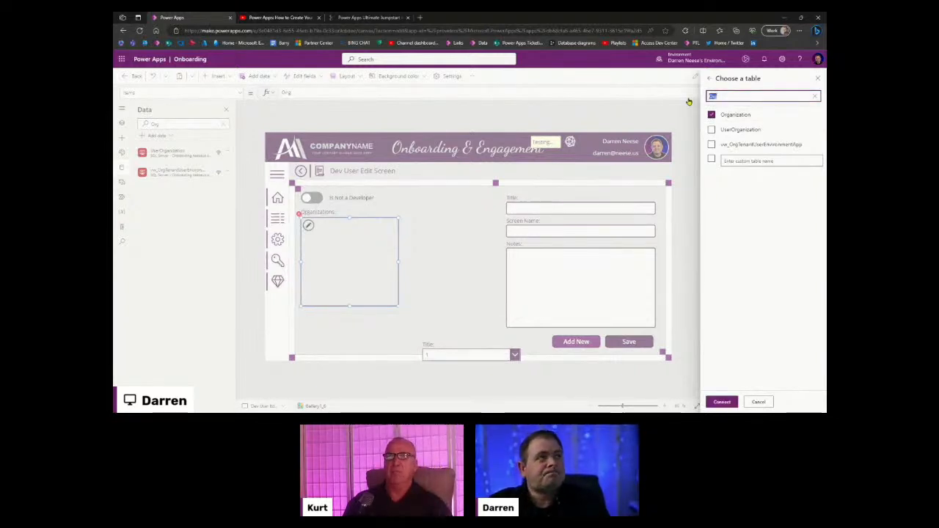
{"action": "type", "text": "Ten"}
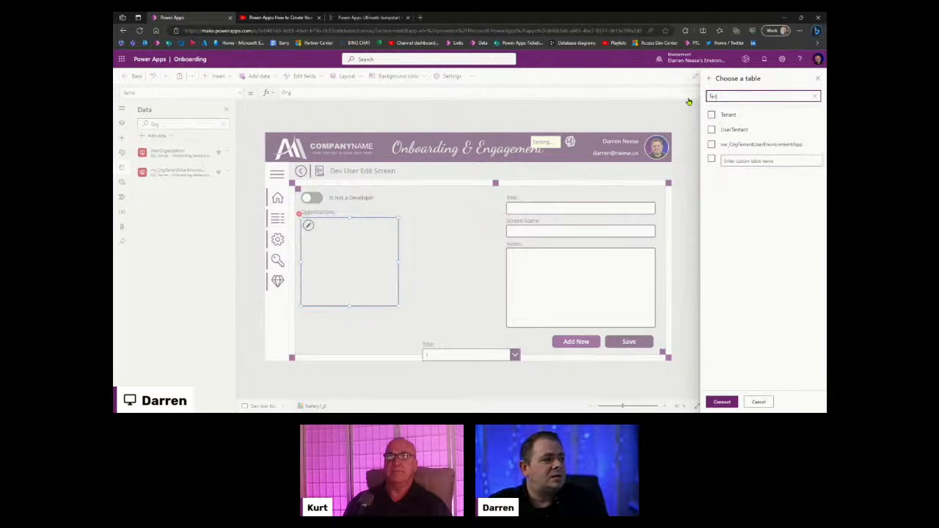
{"action": "left_click", "coordinate": [725, 114]}
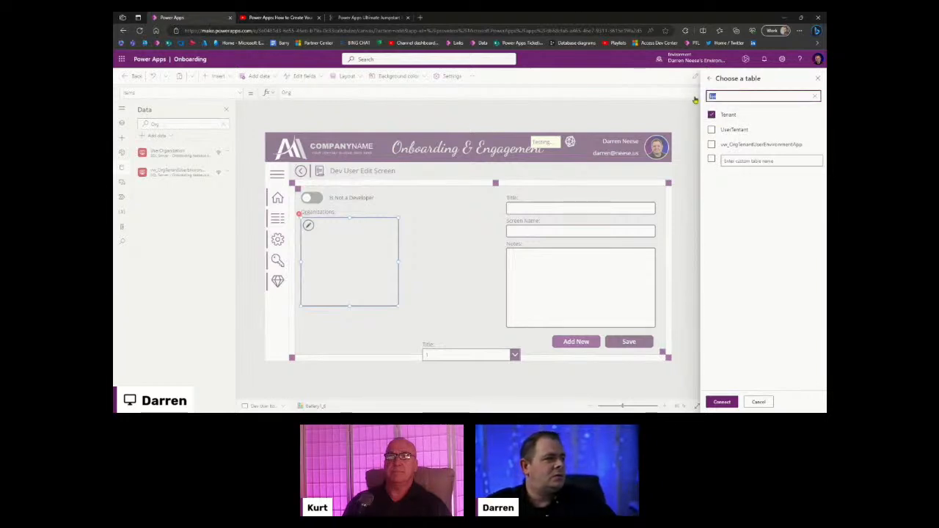
{"action": "type", "text": "En"}
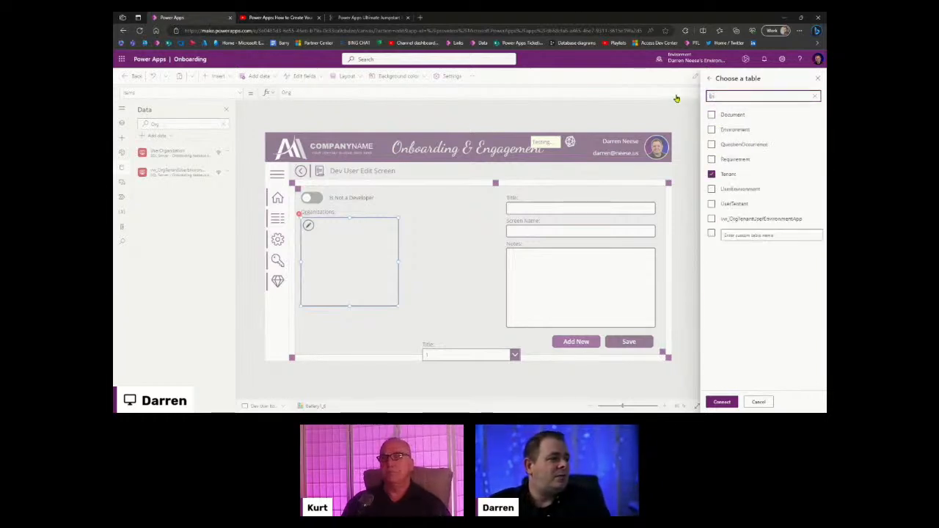
{"action": "left_click", "coordinate": [734, 129]}
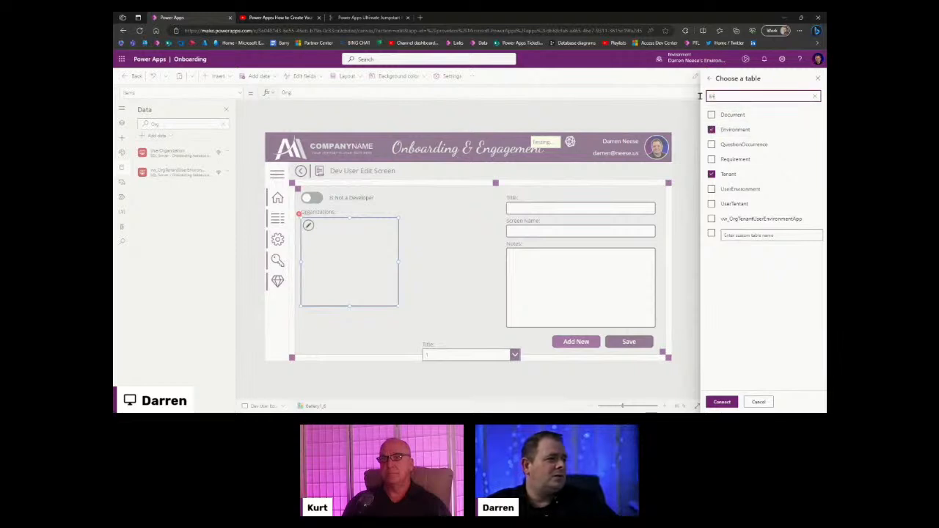
{"action": "type", "text": "App"}
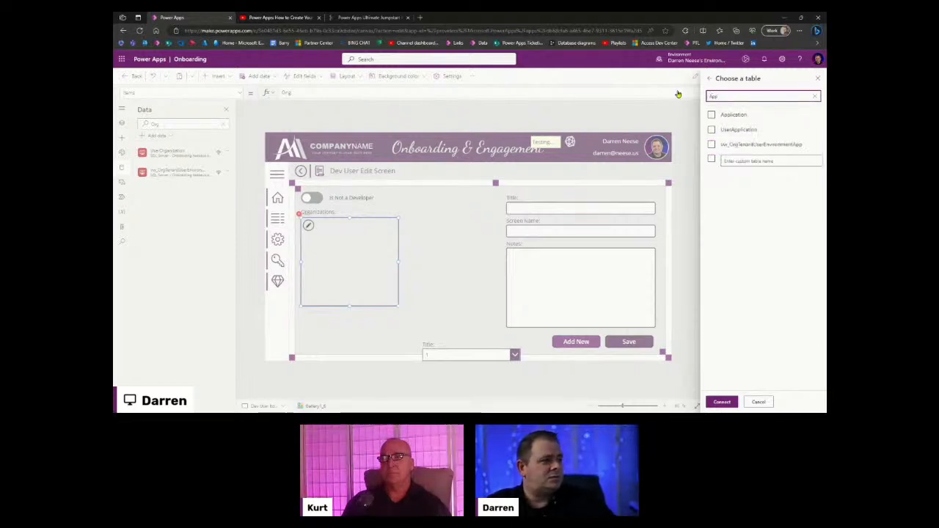
{"action": "left_click", "coordinate": [711, 115]}
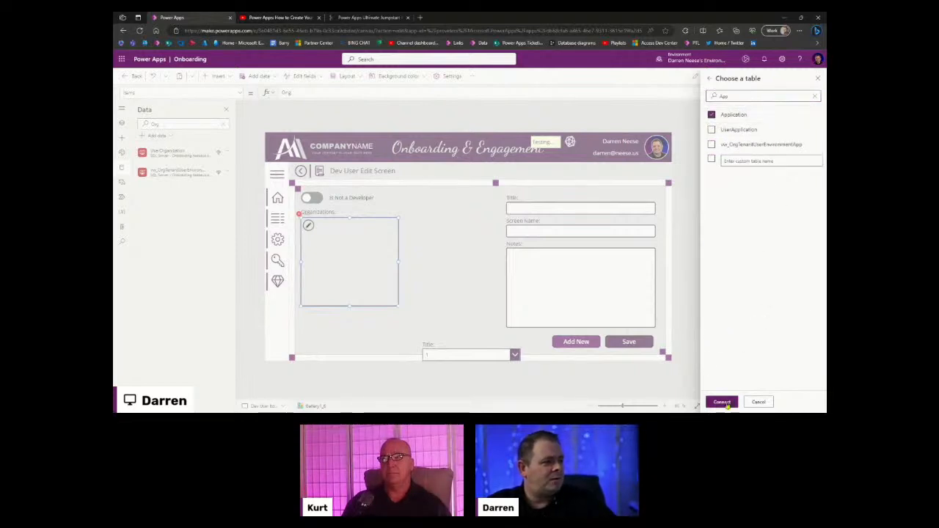
{"action": "left_click", "coordinate": [723, 403]}
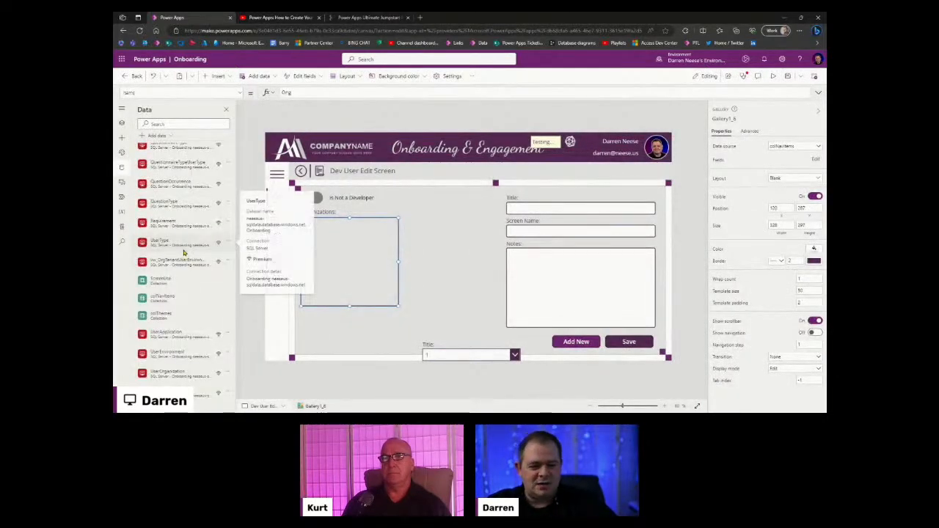
{"action": "scroll", "coordinate": [180, 293], "scroll_direction": "up", "scroll_amount": 3}
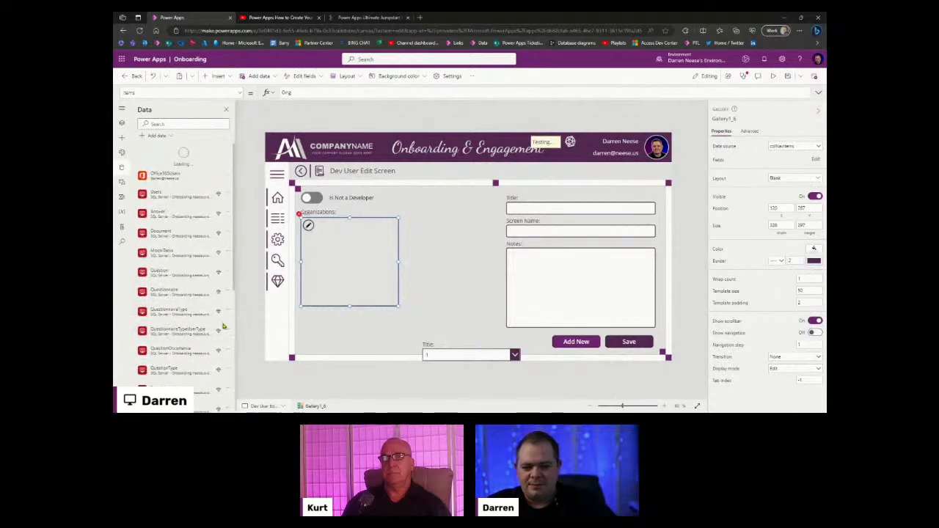
{"action": "scroll", "coordinate": [193, 316], "scroll_direction": "down", "scroll_amount": 5}
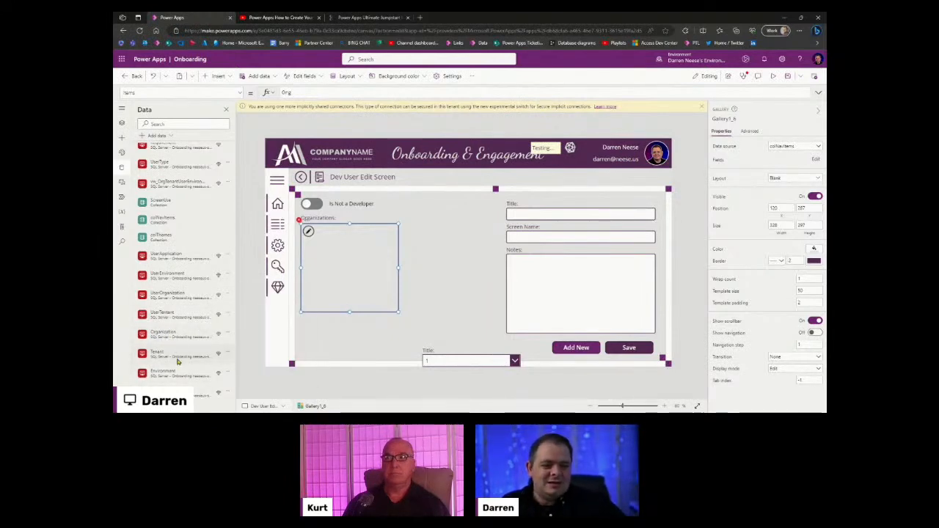
{"action": "left_click", "coordinate": [701, 107]}
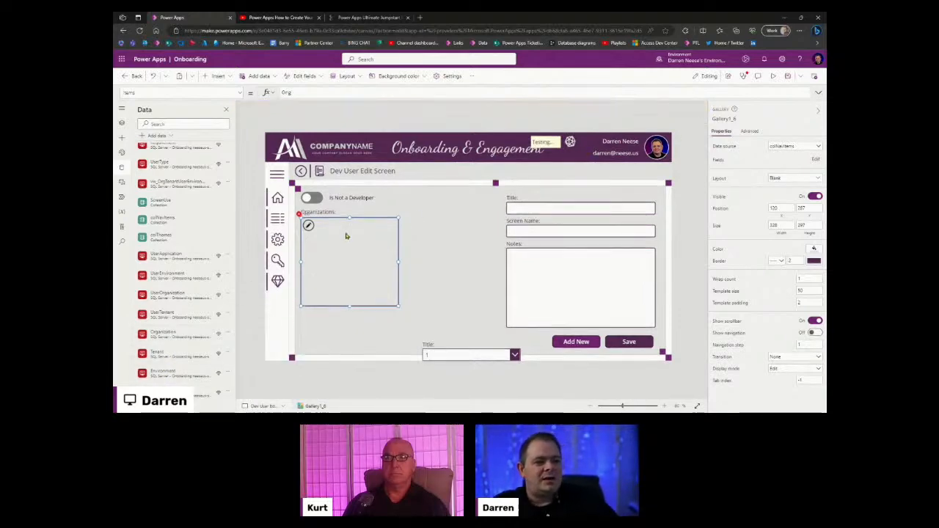
Step: Set the gallery's Items to Organization and its row label's text to ThisItem.Name
{"action": "left_click", "coordinate": [308, 92]}
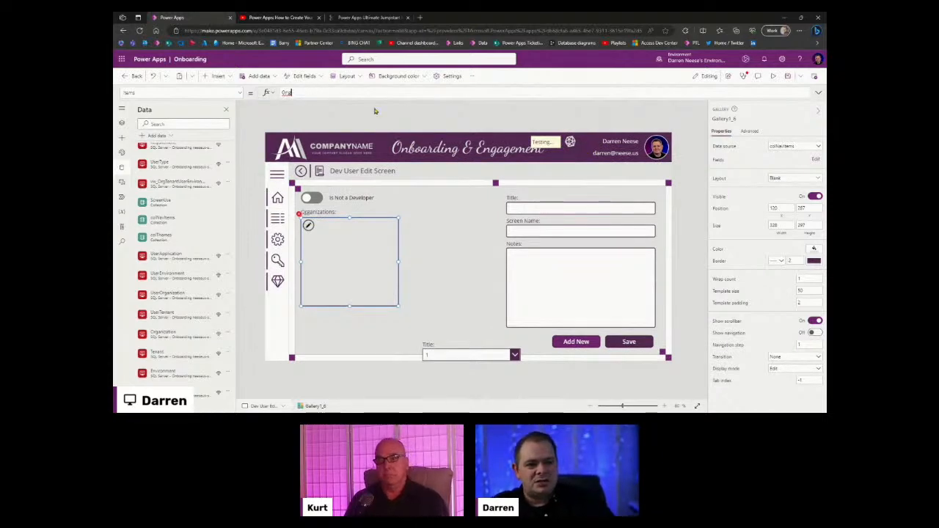
{"action": "type", "text": "ani"}
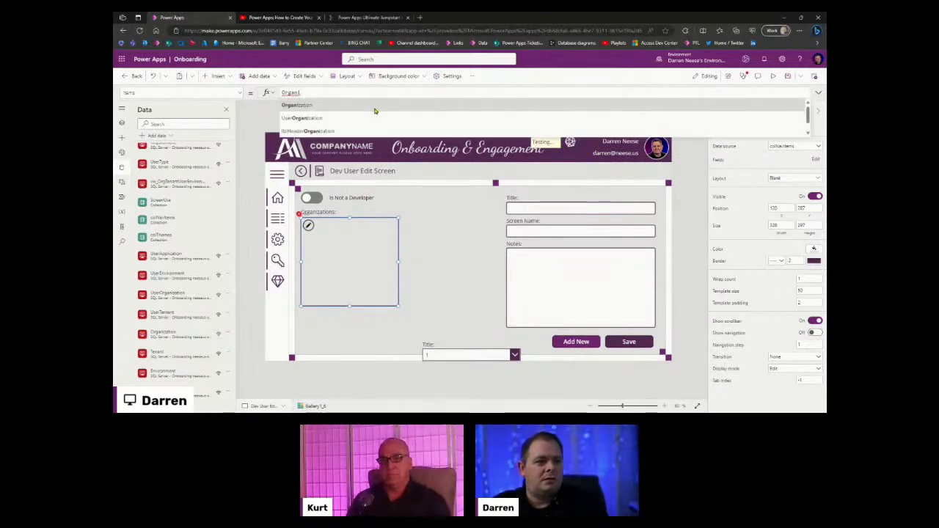
{"action": "left_click", "coordinate": [374, 111]}
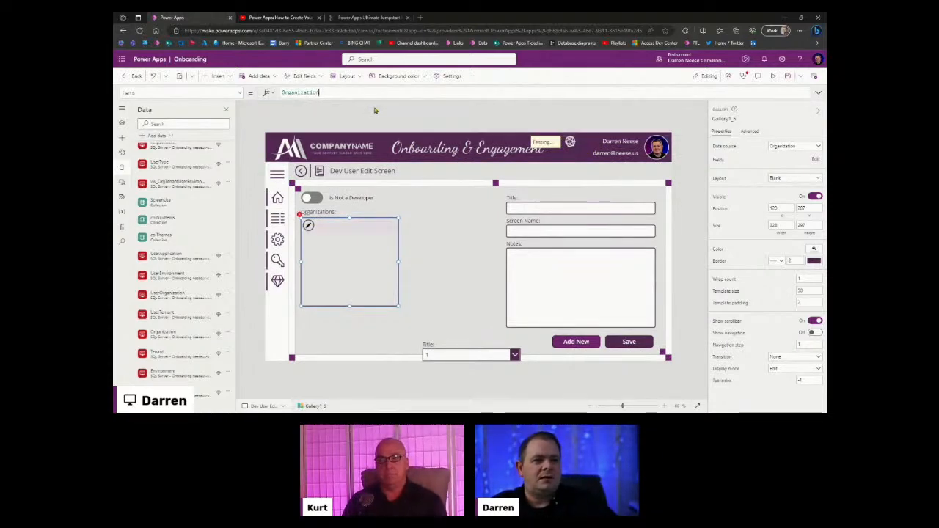
{"action": "left_click", "coordinate": [331, 225]}
{"action": "double_click", "coordinate": [323, 92]}
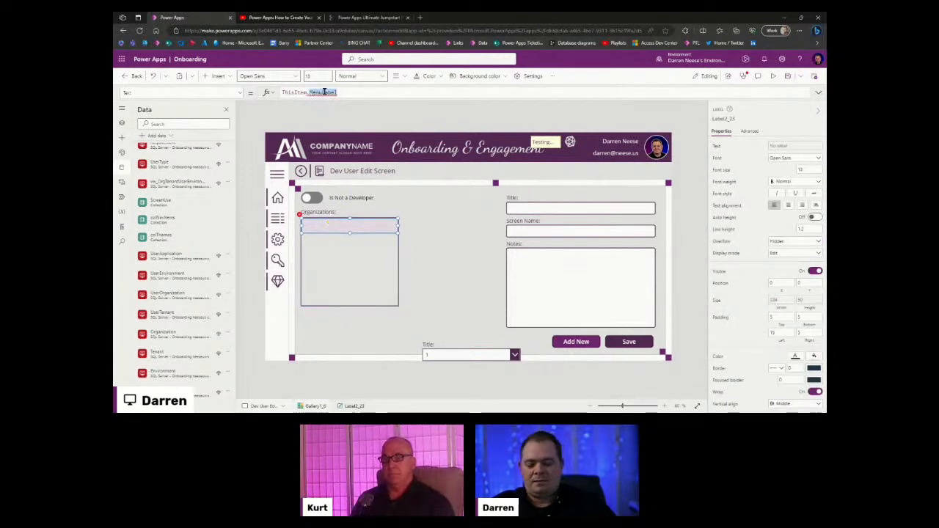
{"action": "type", "text": "Name"}
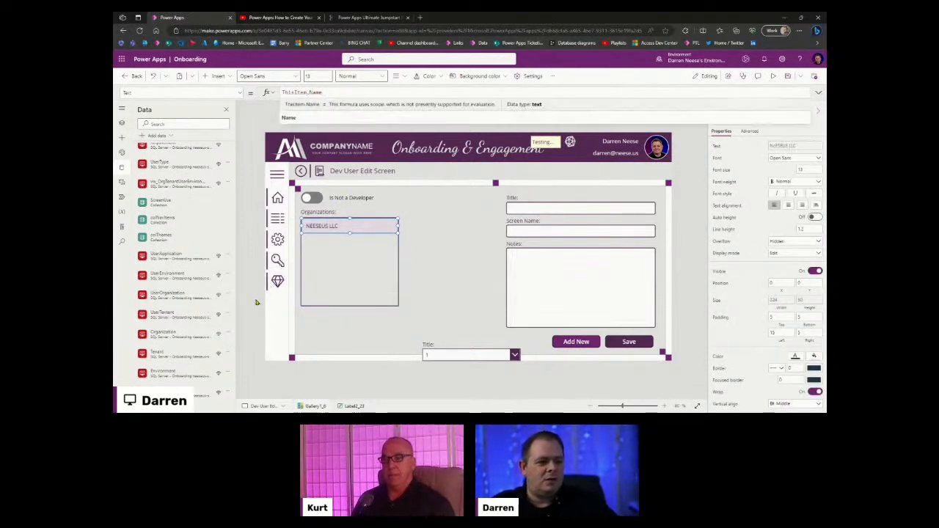
Step: Fill the Organizations gallery's background with a grey theme colour
{"action": "left_click", "coordinate": [323, 272]}
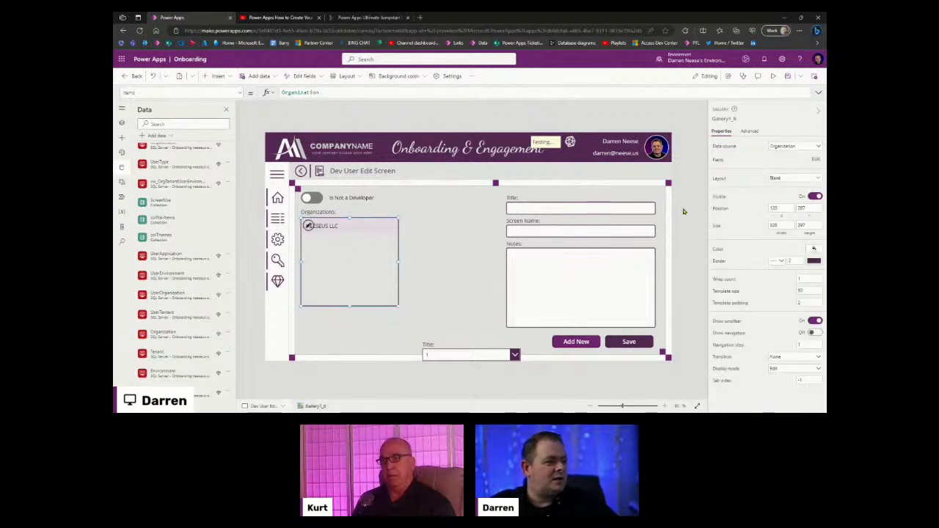
{"action": "left_click", "coordinate": [683, 212]}
{"action": "left_click", "coordinate": [328, 270]}
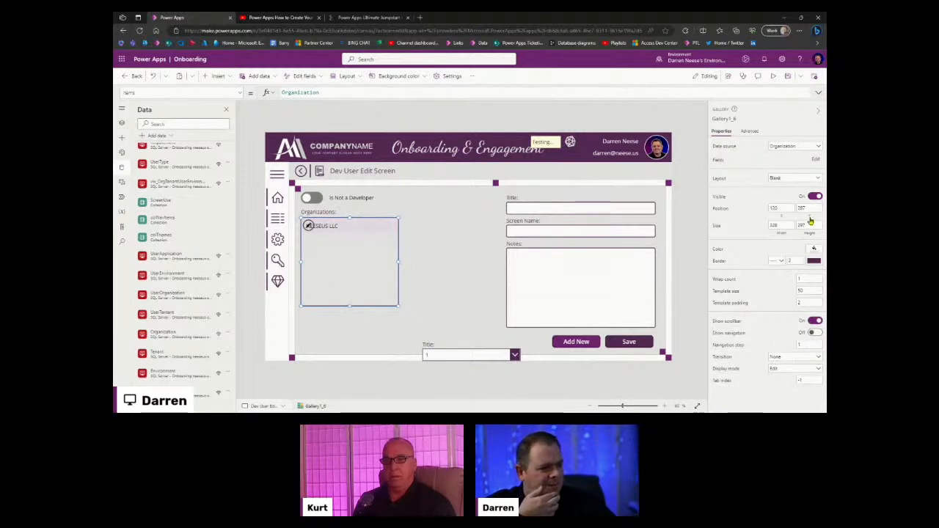
{"action": "left_click", "coordinate": [813, 252]}
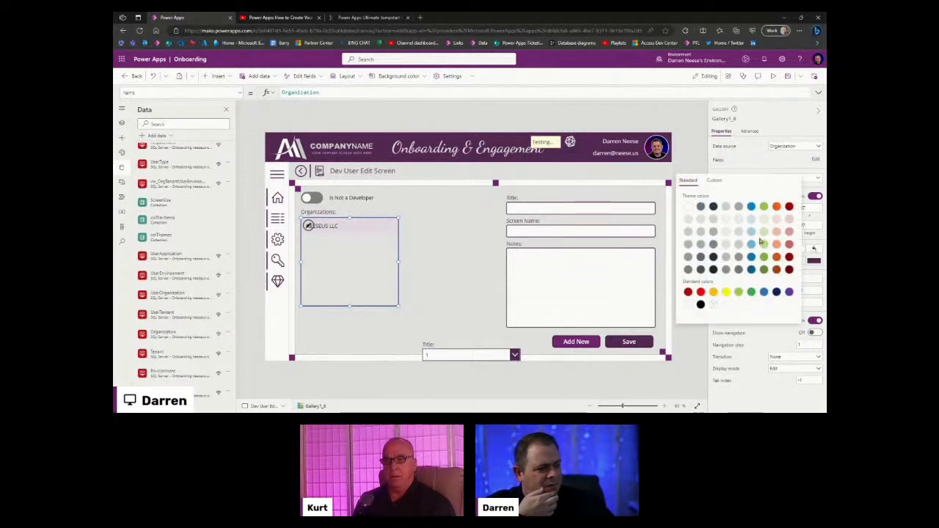
{"action": "left_click", "coordinate": [726, 208]}
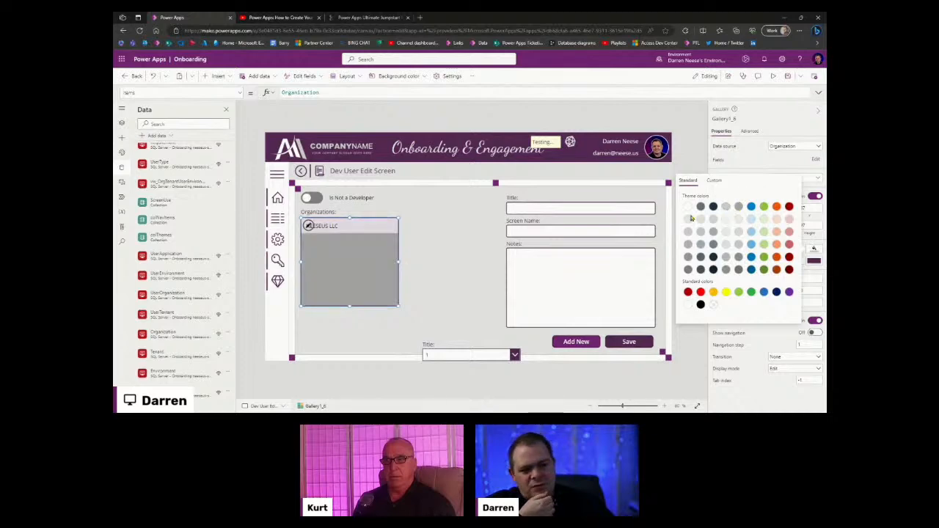
{"action": "left_click", "coordinate": [361, 380]}
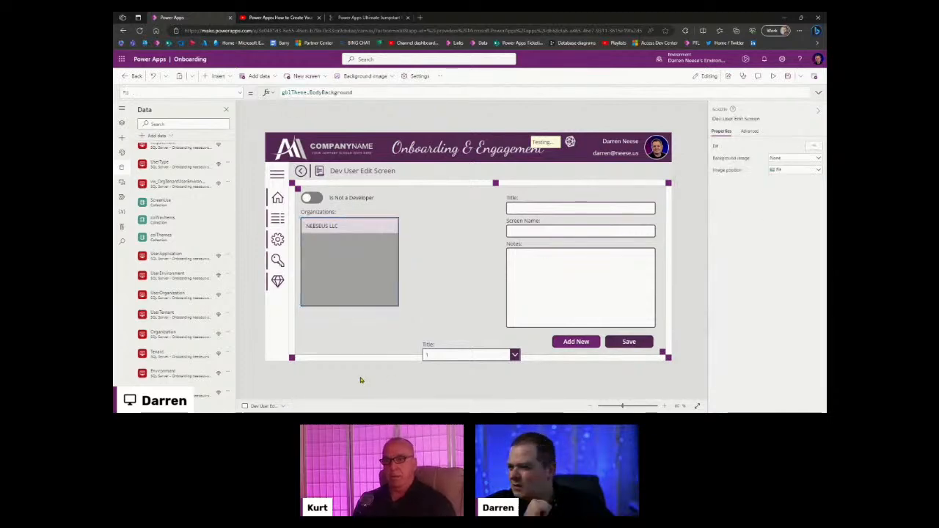
Step: Shorten the Organizations gallery from its lower edge to a height of about 180
{"action": "left_click", "coordinate": [361, 275]}
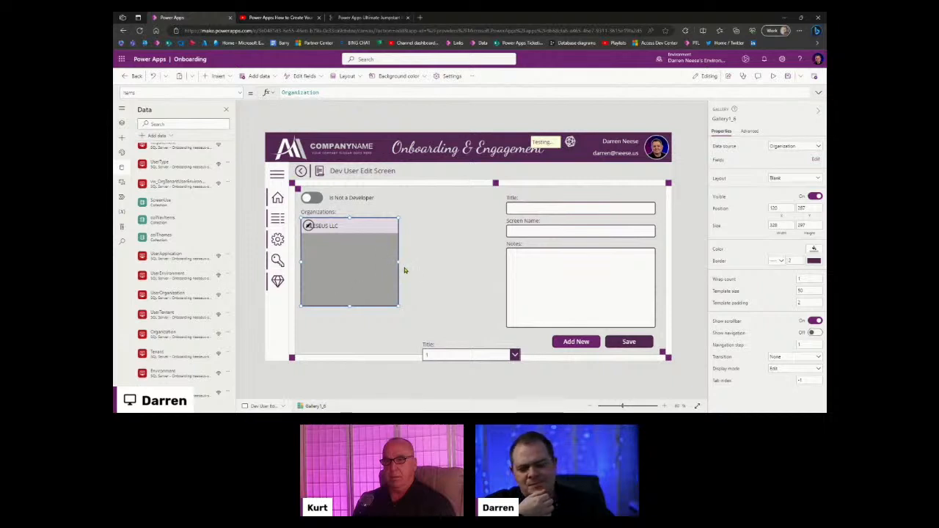
{"action": "left_click_drag", "start_coordinate": [350, 307], "coordinate": [348, 274]}
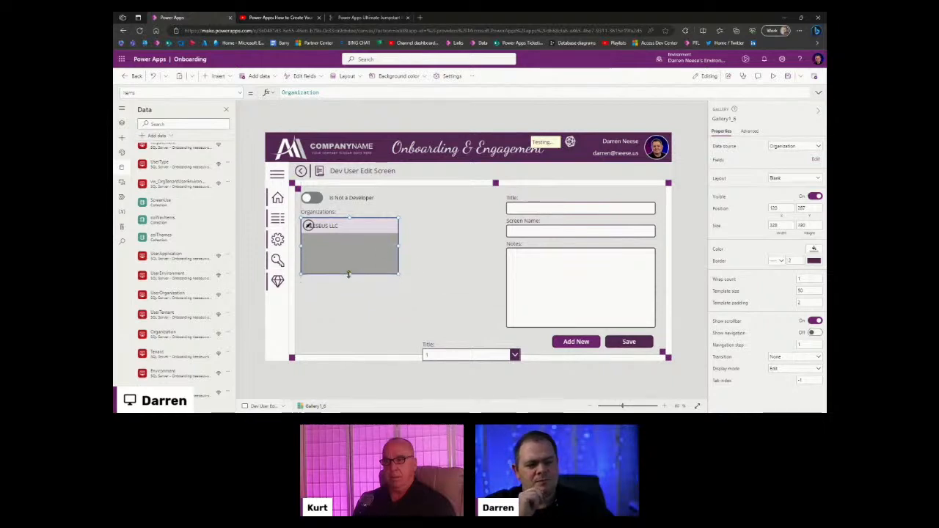
{"action": "left_click", "coordinate": [370, 375]}
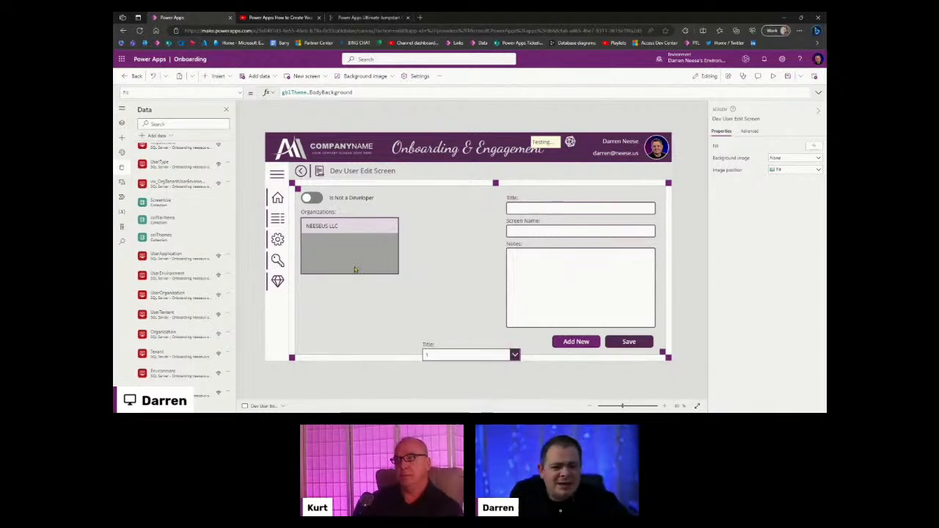
Step: Check the Organizations row label's height formula and set the gallery's template size to 40
{"action": "left_click", "coordinate": [348, 227]}
{"action": "left_click", "coordinate": [349, 228]}
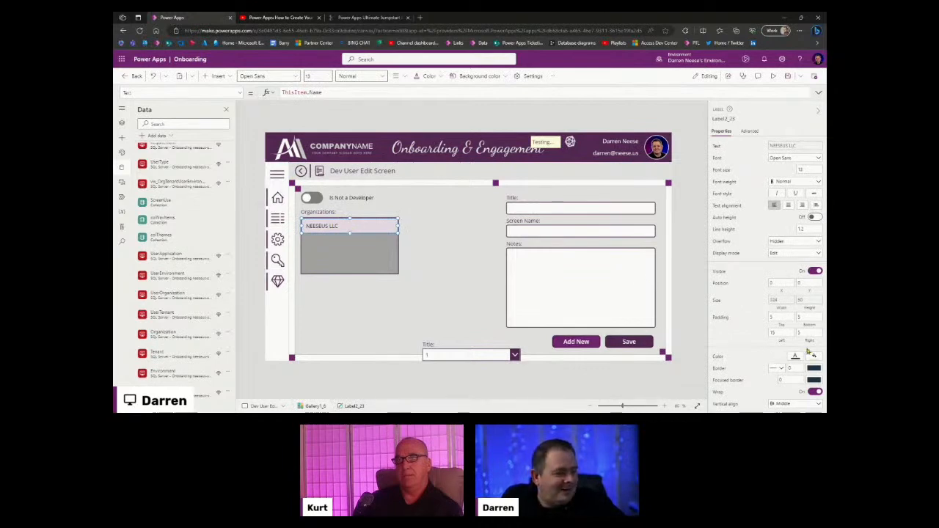
{"action": "left_click", "coordinate": [810, 302]}
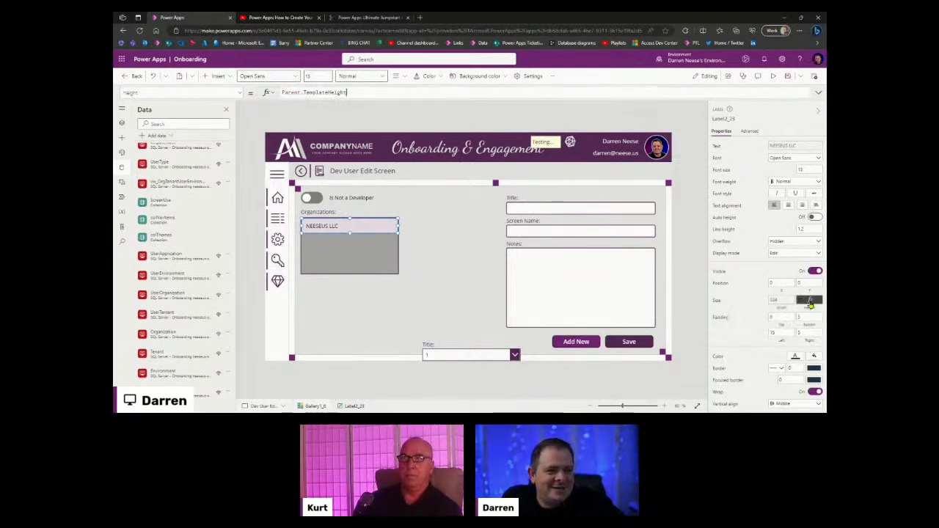
{"action": "left_click", "coordinate": [377, 94]}
{"action": "left_click", "coordinate": [343, 245]}
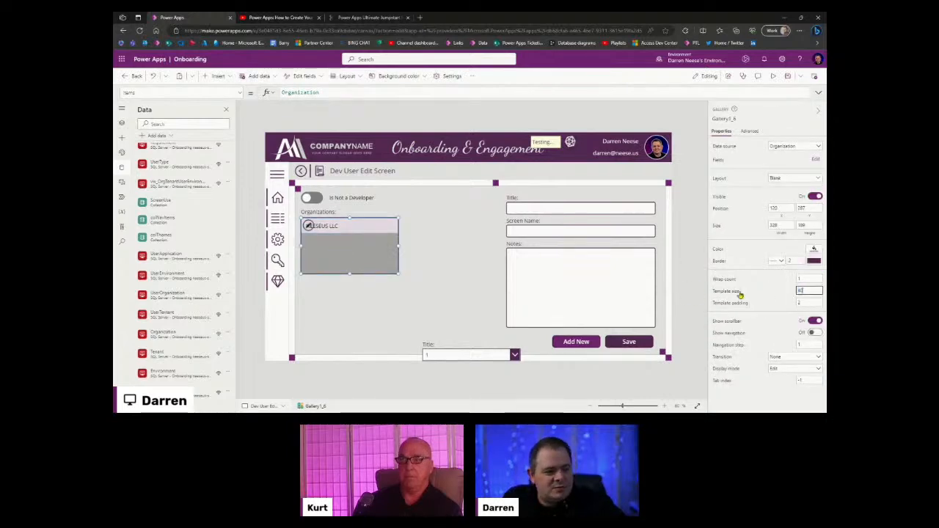
{"action": "type", "text": "40"}
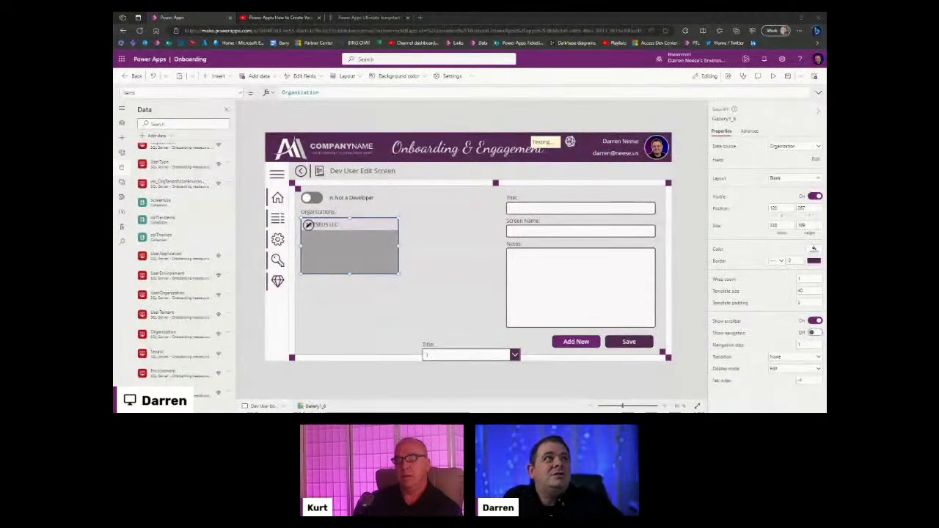
Step: Switch to SQL Server Management Studio, examine the Users table's fields in the Onboarding MainDiagram, and return to Power Apps
{"action": "left_click_drag", "start_coordinate": [506, 411], "coordinate": [591, 113]}
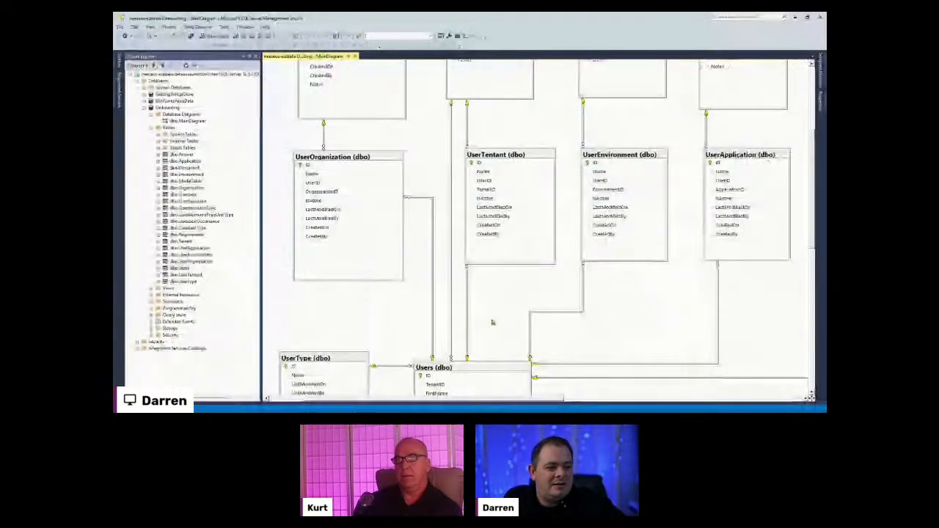
{"action": "scroll", "coordinate": [495, 323], "scroll_direction": "down", "scroll_amount": 8}
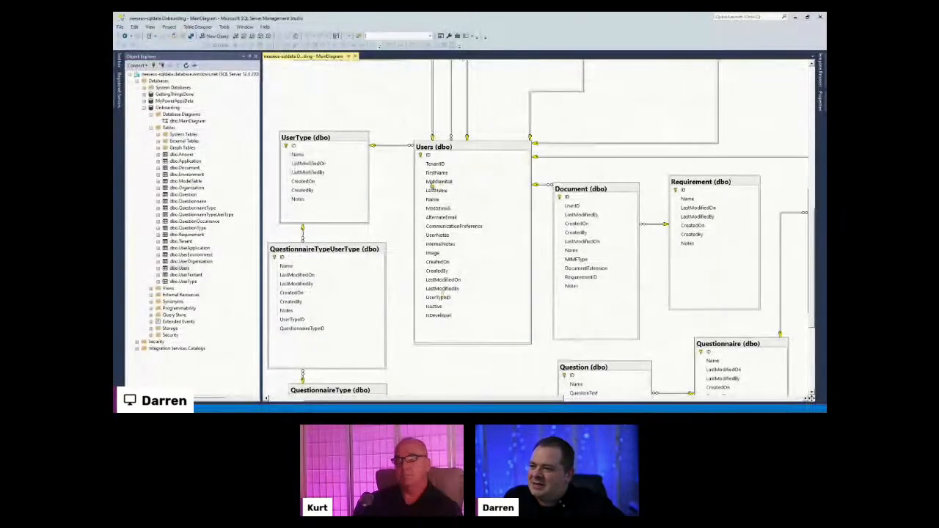
{"action": "left_click_drag", "start_coordinate": [578, 19], "coordinate": [514, 13]}
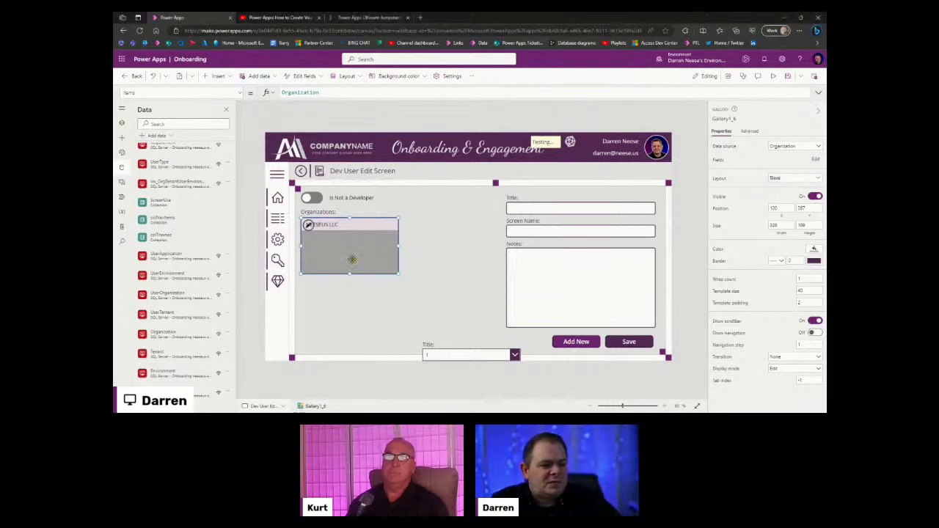
Step: Shorten the Organizations gallery to a height of about 120 and set the Organizations label's height to 30
{"action": "left_click_drag", "start_coordinate": [350, 274], "coordinate": [349, 254]}
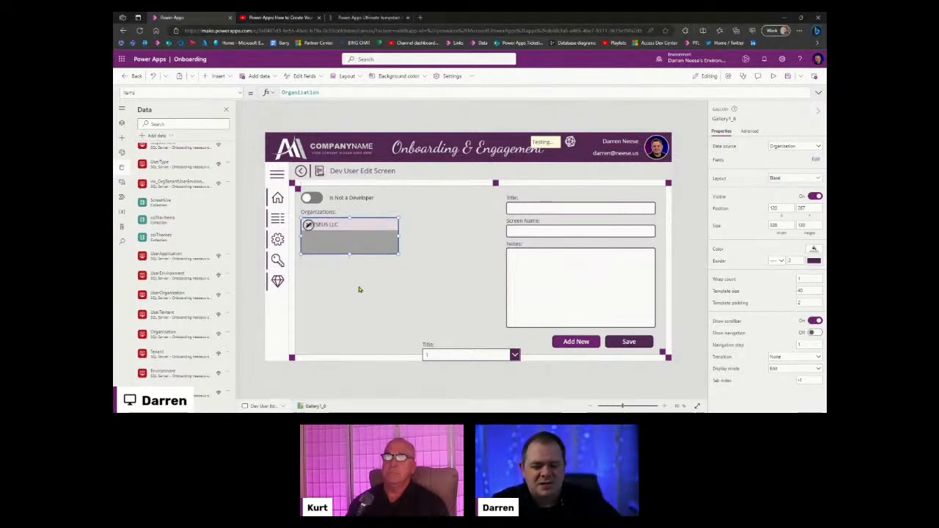
{"action": "left_click", "coordinate": [358, 290]}
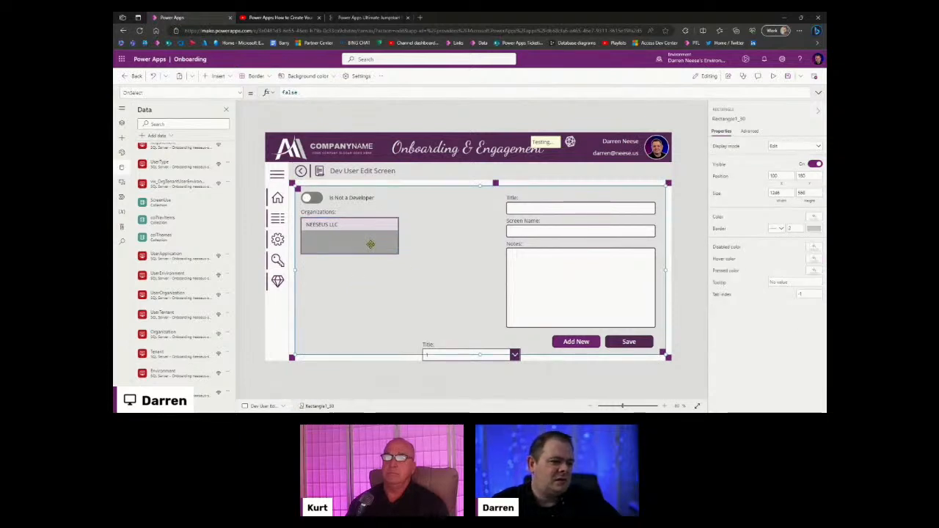
{"action": "left_click", "coordinate": [681, 223]}
{"action": "left_click", "coordinate": [328, 213]}
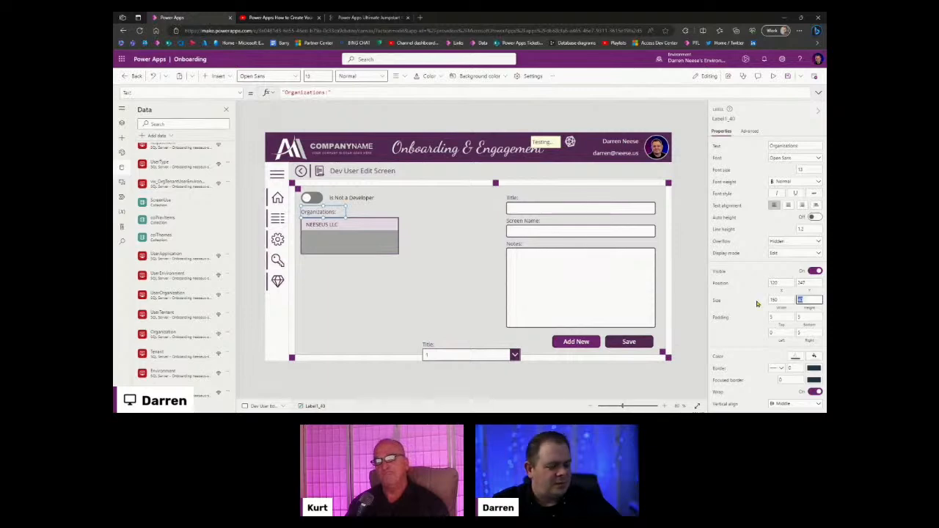
{"action": "type", "text": "30"}
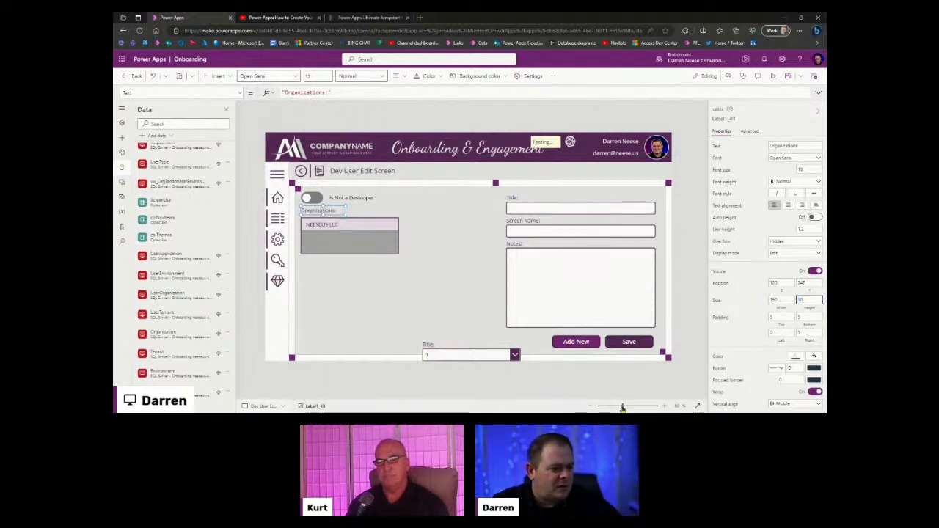
Step: Move the Organizations gallery up to Y 277 so that it sits directly beneath its label
{"action": "left_click_drag", "start_coordinate": [623, 407], "coordinate": [634, 407]}
{"action": "left_click", "coordinate": [387, 280]}
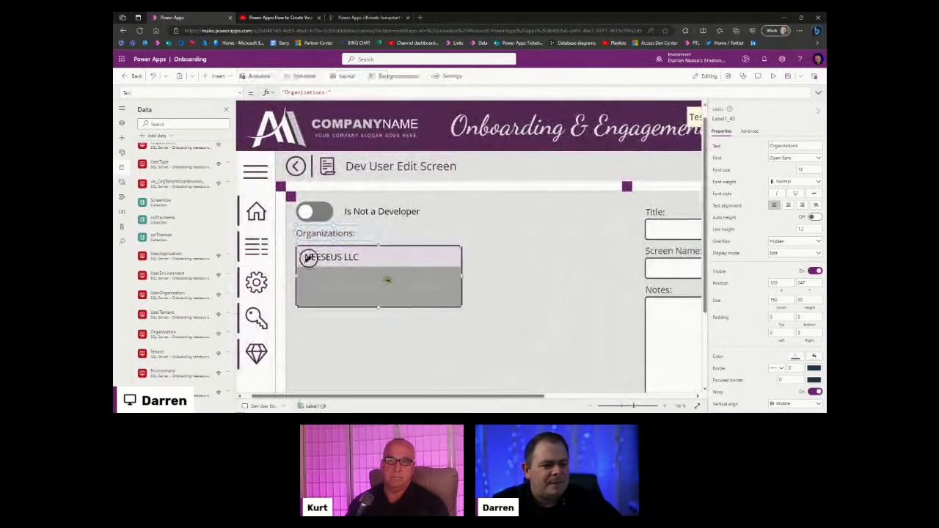
{"action": "left_click_drag", "start_coordinate": [359, 285], "coordinate": [360, 284]}
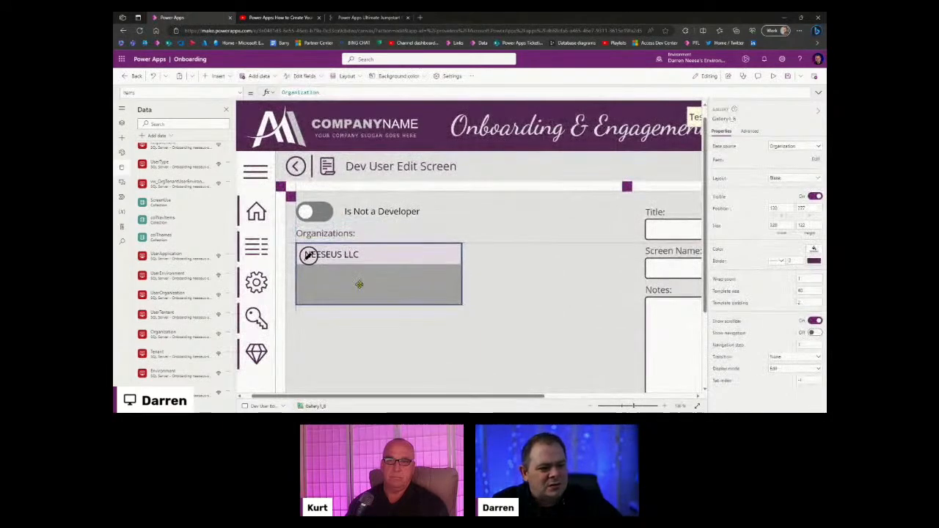
{"action": "left_click", "coordinate": [331, 233]}
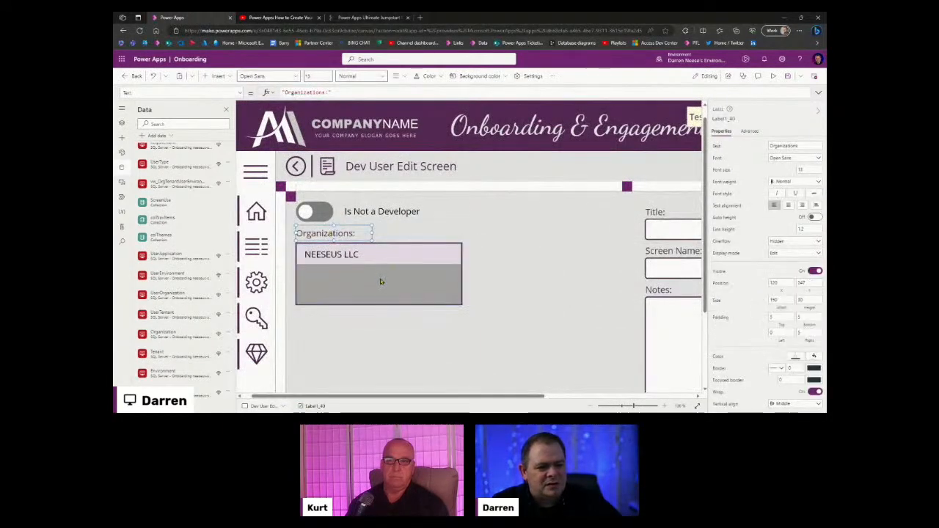
{"action": "left_click", "coordinate": [354, 272]}
{"action": "left_click_drag", "start_coordinate": [354, 272], "coordinate": [353, 271]}
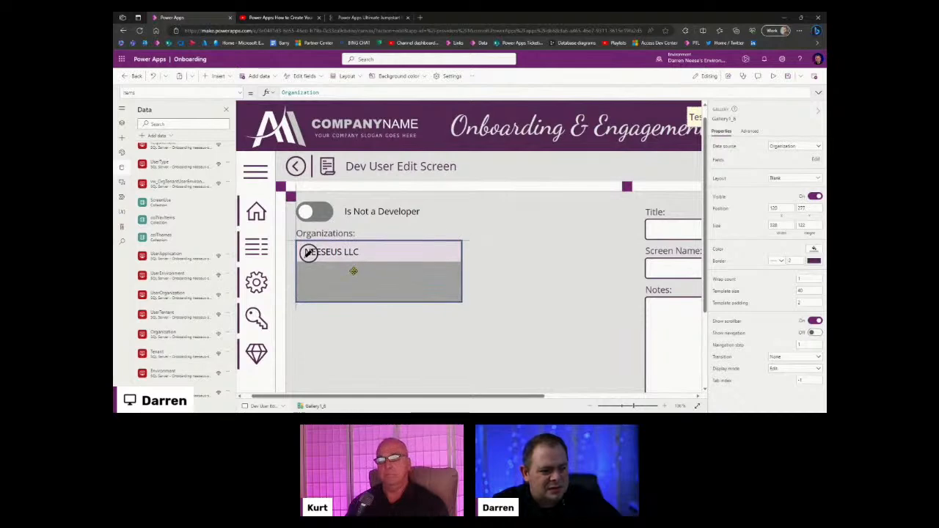
{"action": "left_click", "coordinate": [324, 233]}
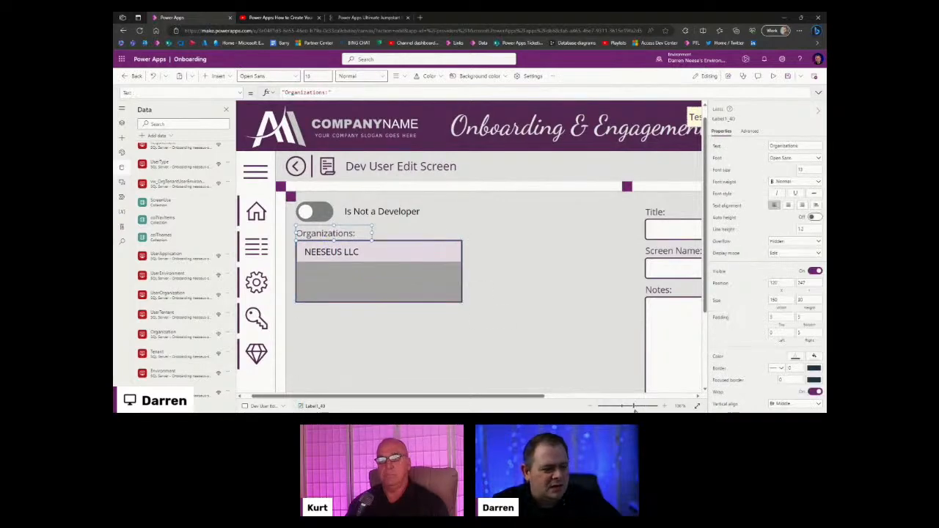
{"action": "mouse_move", "coordinate": [635, 410]}
{"action": "left_mouse_down"}
{"action": "mouse_move", "coordinate": [621, 405]}
{"action": "mouse_move", "coordinate": [631, 409]}
{"action": "left_mouse_up"}
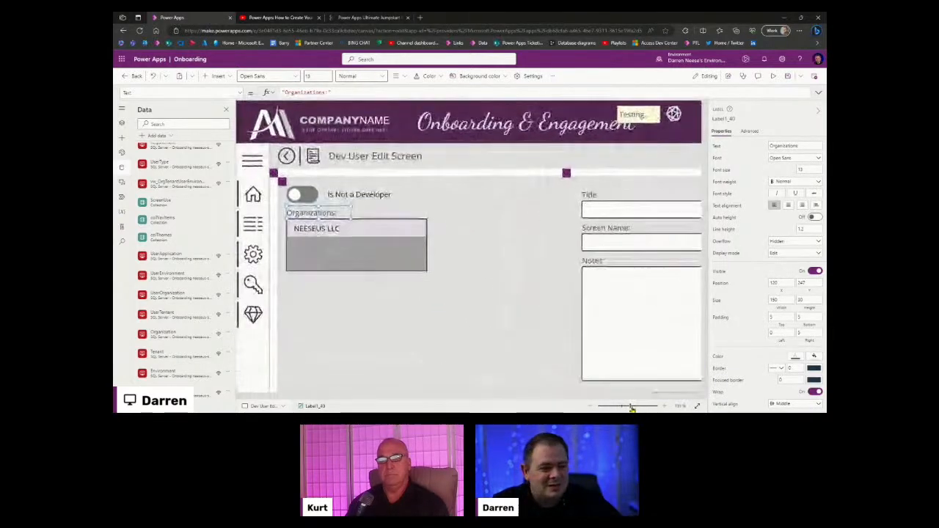
{"action": "left_click", "coordinate": [325, 300]}
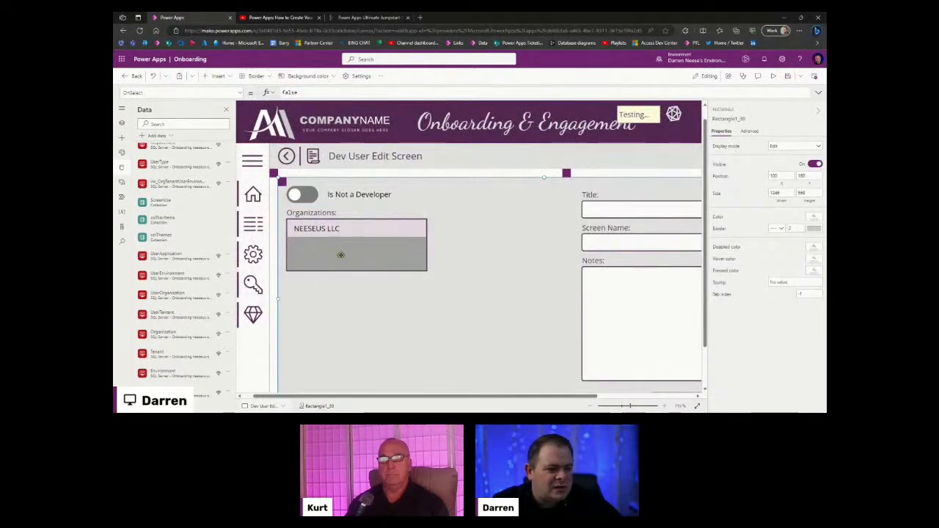
{"action": "left_click", "coordinate": [623, 407]}
{"action": "left_click", "coordinate": [609, 394]}
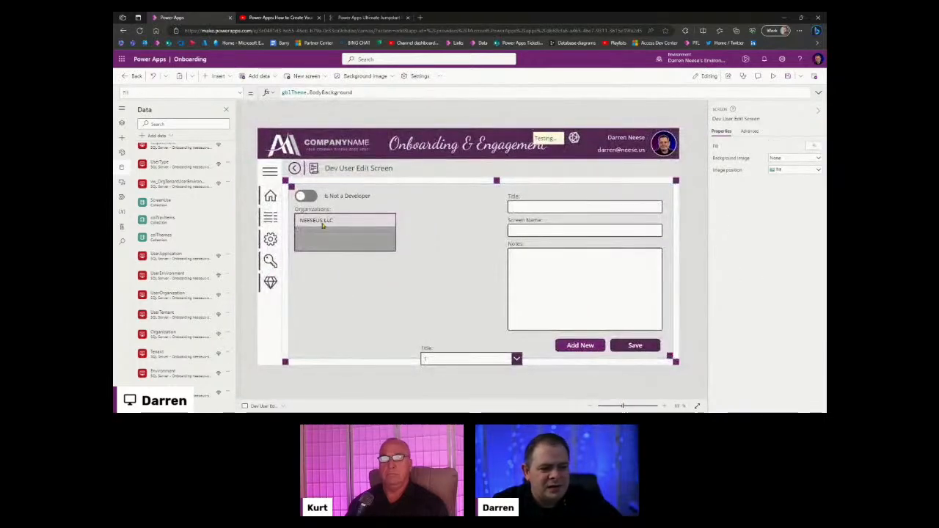
Step: Insert a classic toggle into the Organizations gallery row and place it just inside the row's right end
{"action": "left_click", "coordinate": [321, 221]}
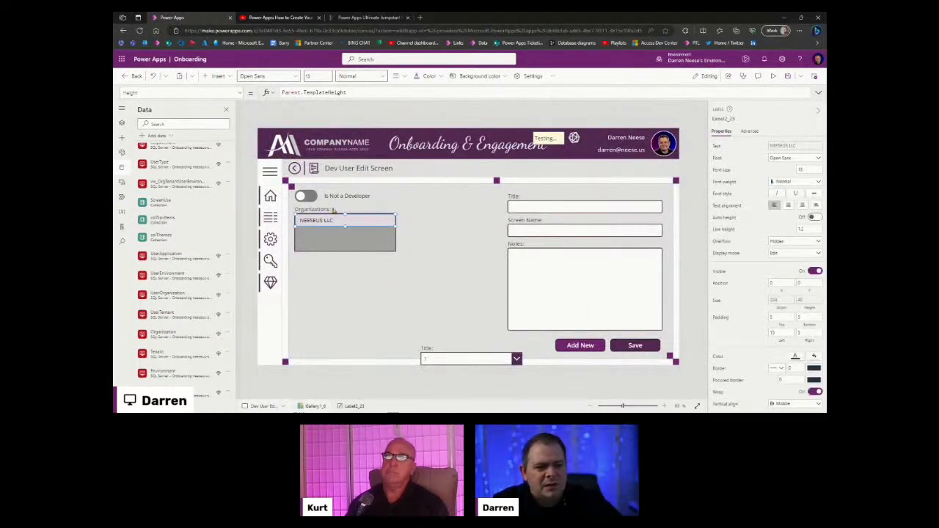
{"action": "left_click", "coordinate": [218, 75]}
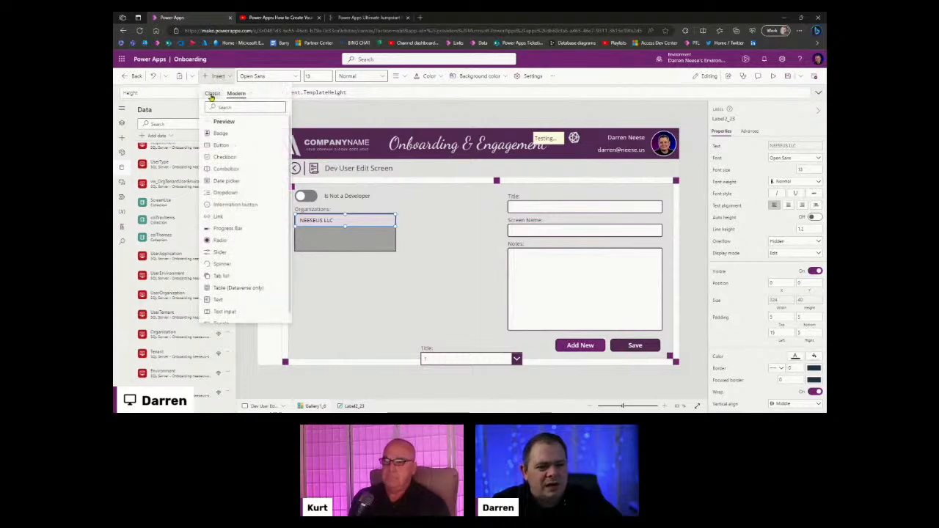
{"action": "left_click", "coordinate": [232, 107]}
{"action": "type", "text": "togg"}
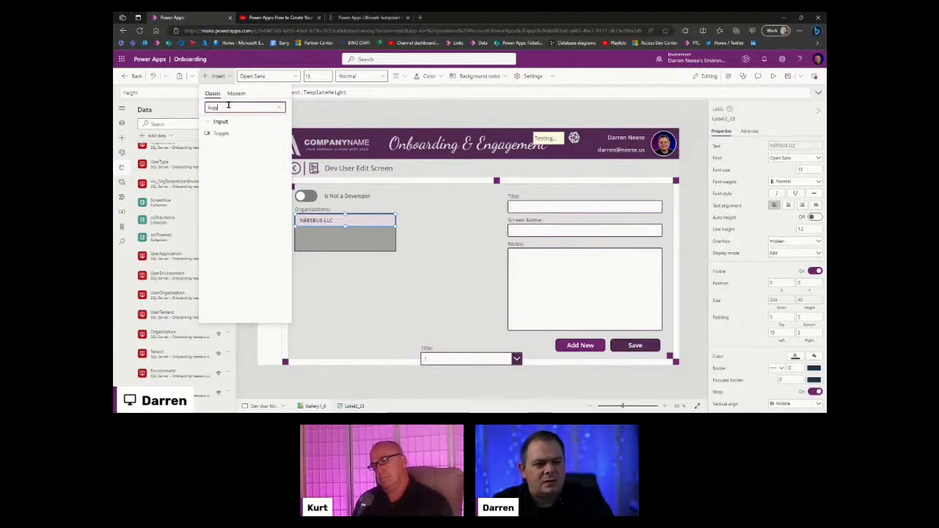
{"action": "left_click", "coordinate": [222, 133]}
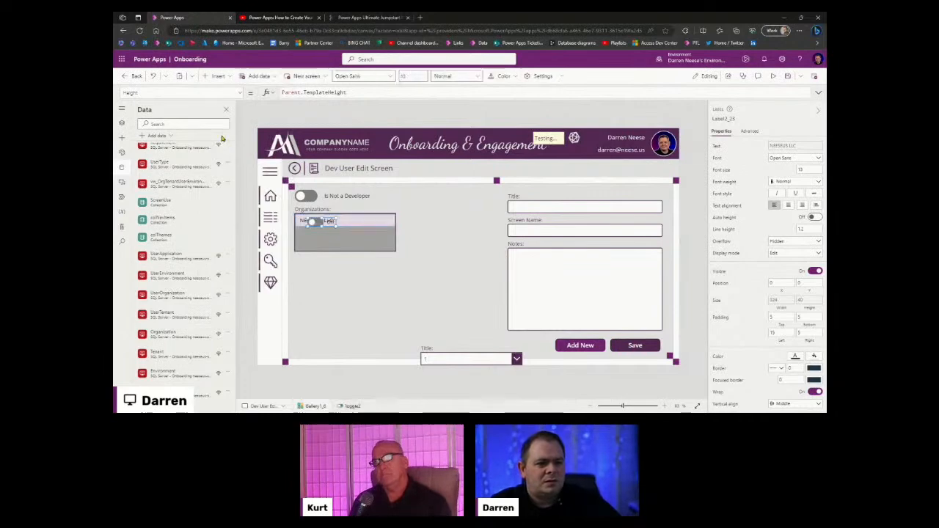
{"action": "left_click_drag", "start_coordinate": [322, 239], "coordinate": [385, 221]}
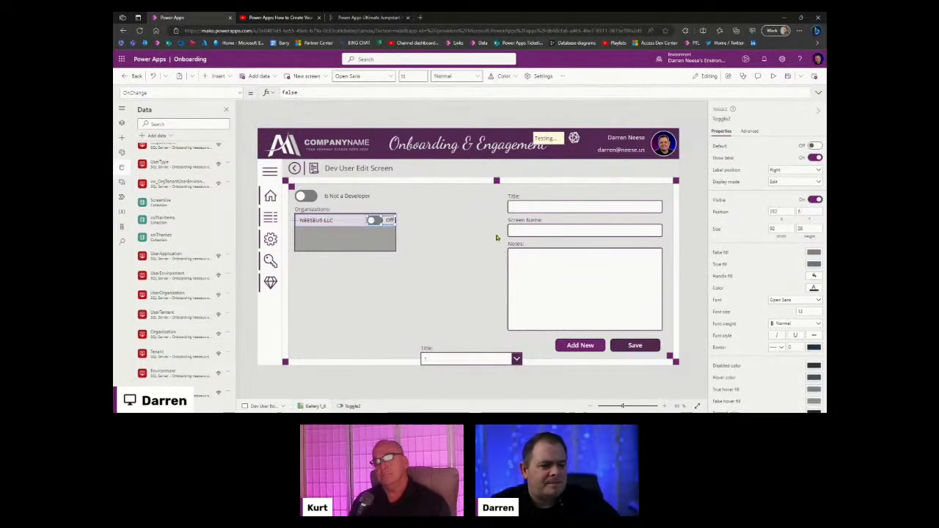
{"action": "key", "text": "Left"}
{"action": "key", "text": "Left"}
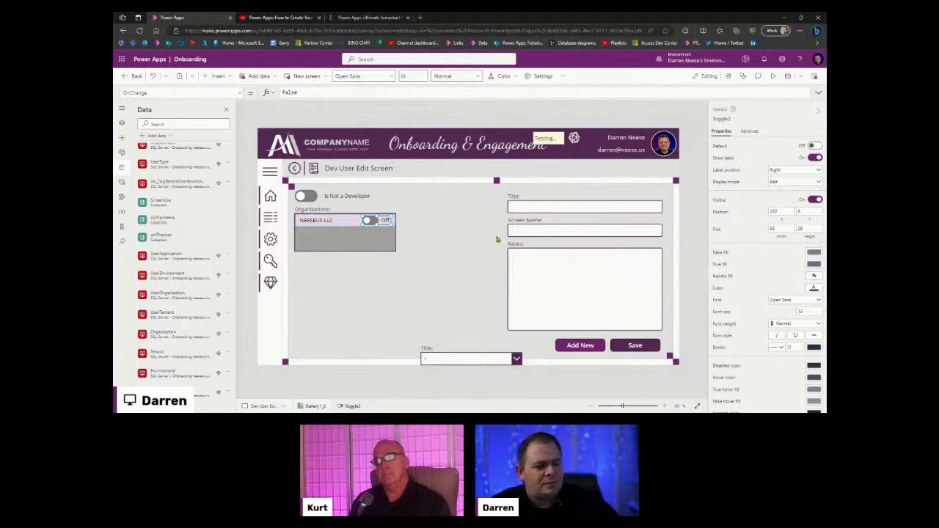
Step: Set both the FalseText and TrueText of the gallery row's toggle to an empty string ("")
{"action": "left_click", "coordinate": [749, 130]}
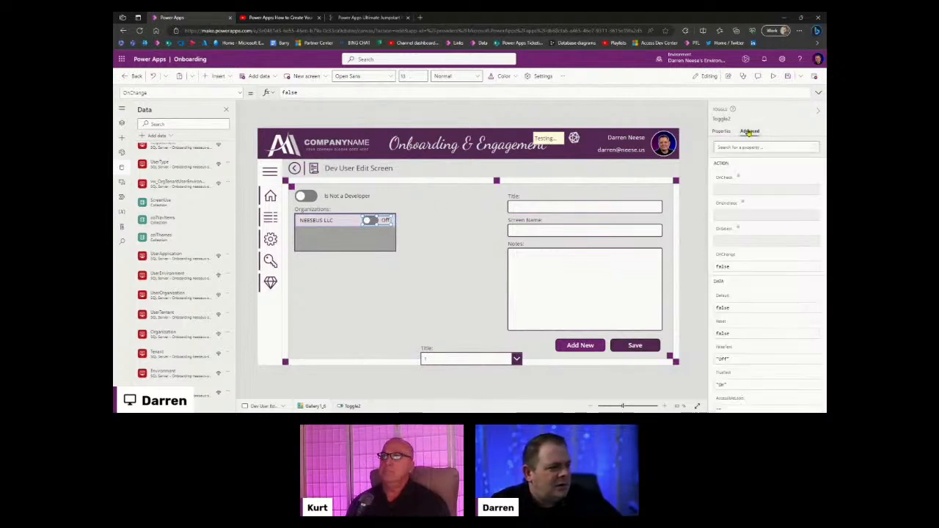
{"action": "scroll", "coordinate": [764, 351], "scroll_direction": "down", "scroll_amount": 1}
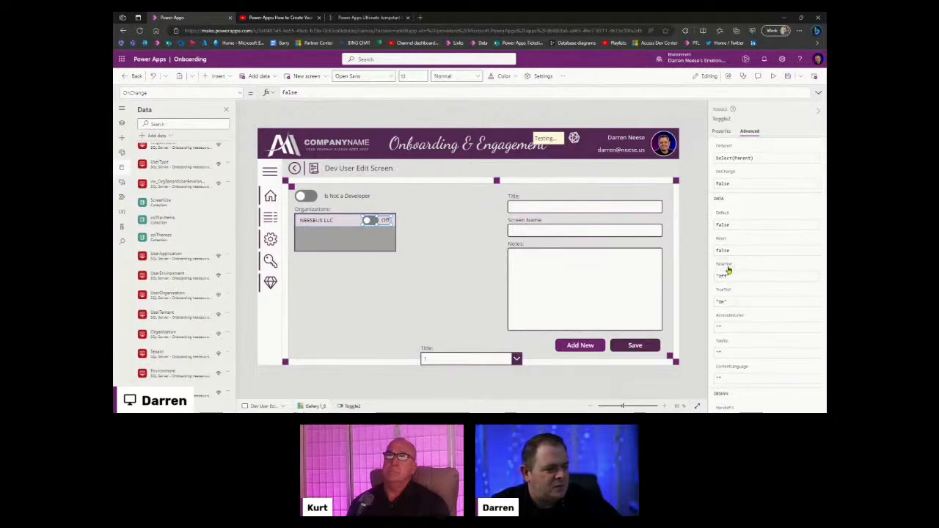
{"action": "left_click", "coordinate": [725, 275]}
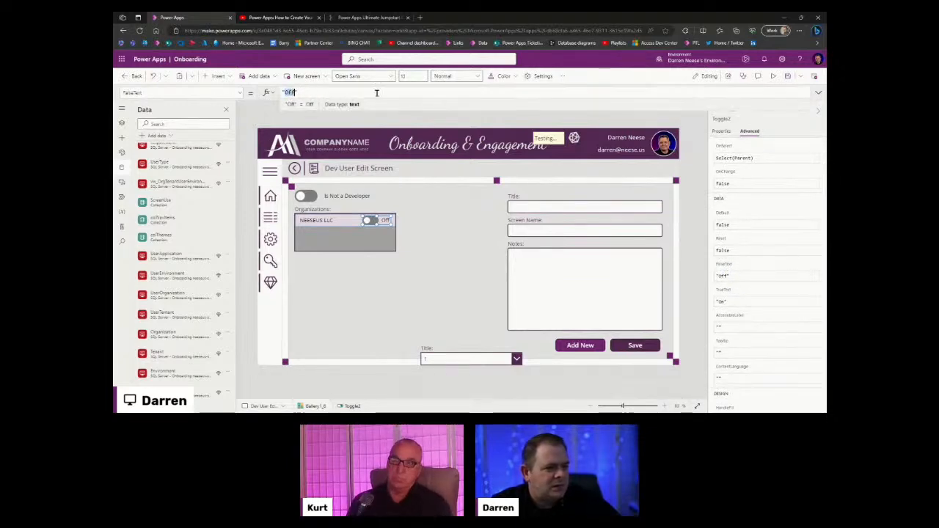
{"action": "type", "text": "\"\""}
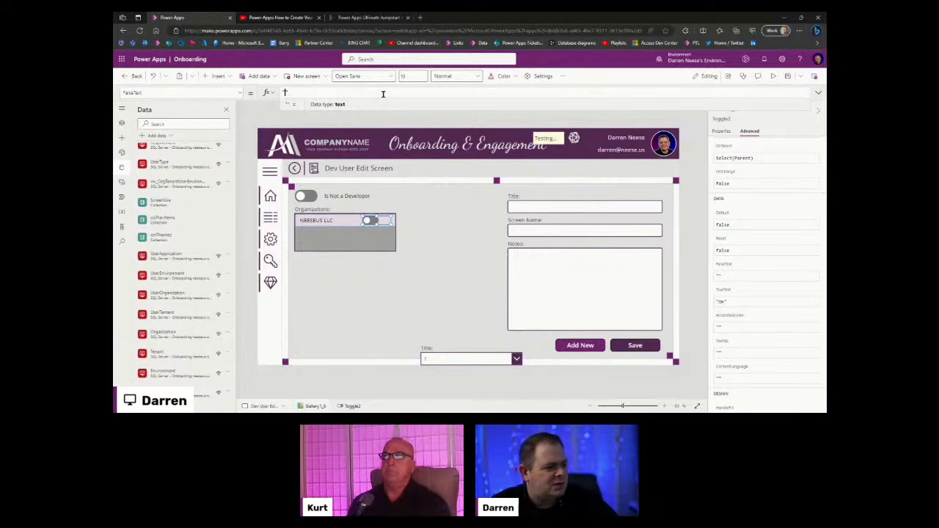
{"action": "left_click", "coordinate": [724, 297]}
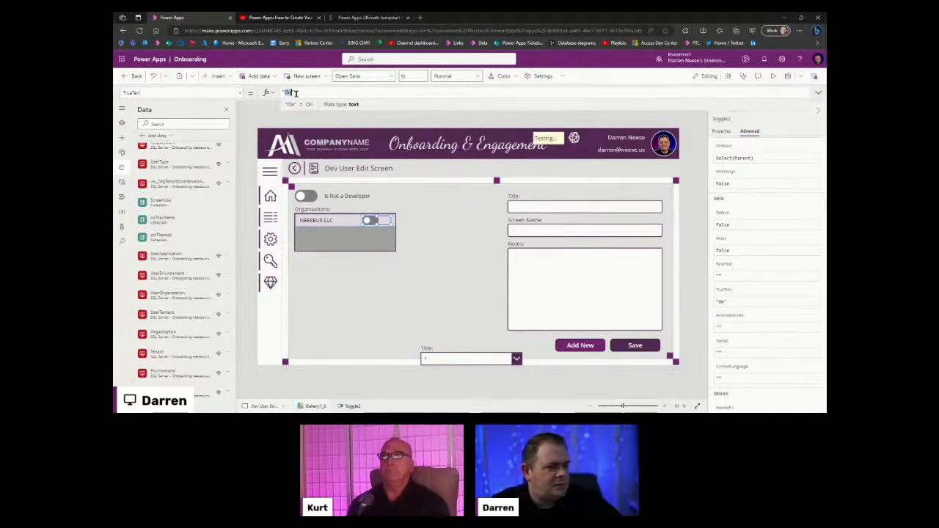
{"action": "type", "text": "\"\""}
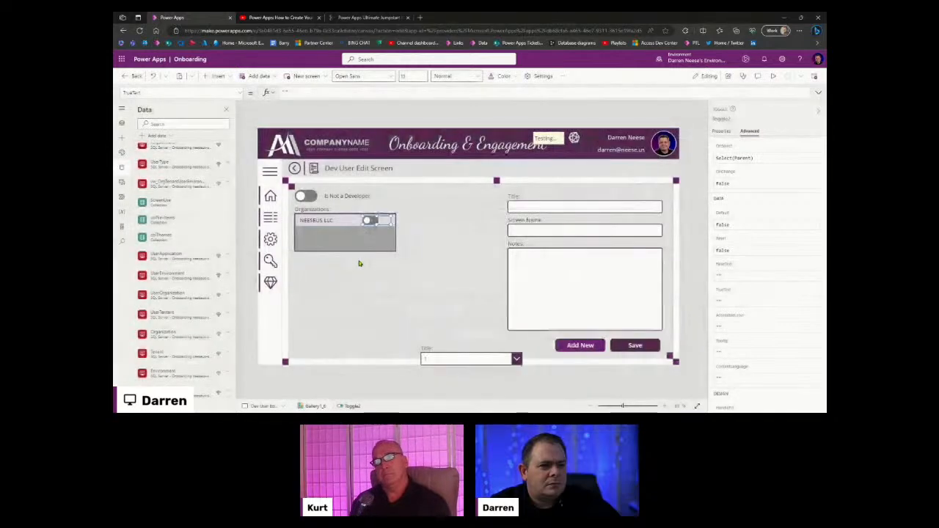
Step: Preview the app and test switching the NEESEUS LLC row's toggle on and off
{"action": "left_click", "coordinate": [773, 76]}
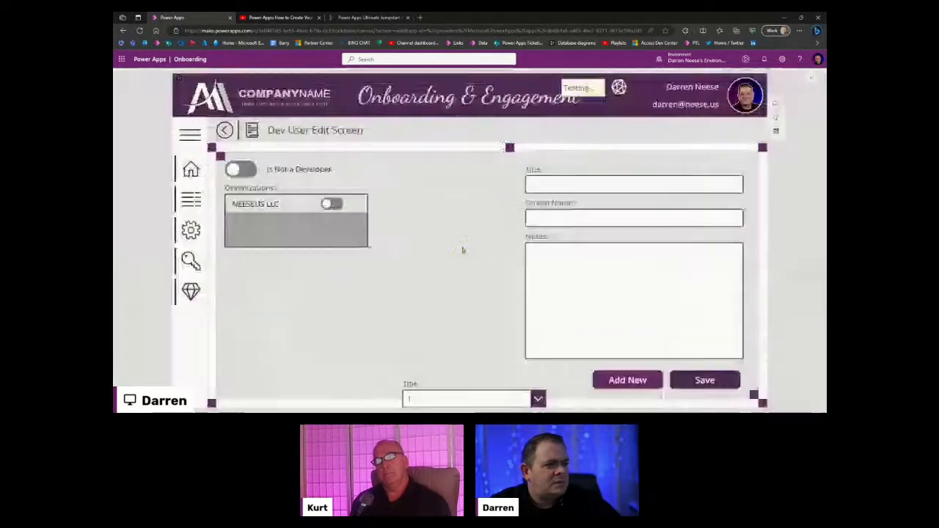
{"action": "left_click", "coordinate": [330, 204]}
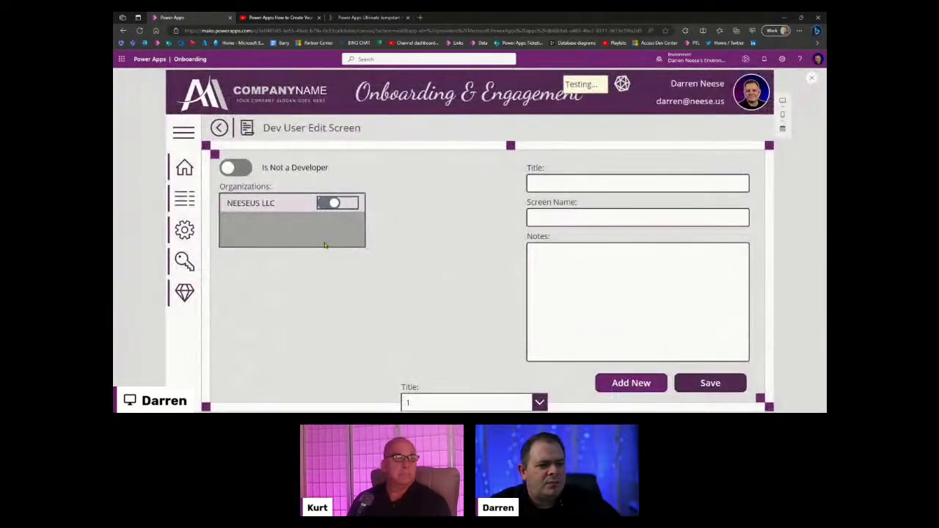
{"action": "left_click", "coordinate": [333, 206]}
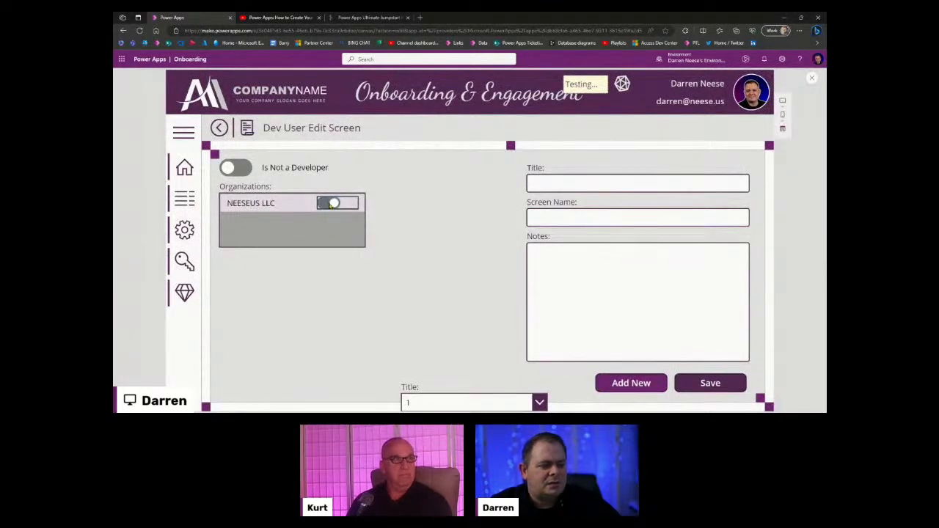
{"action": "left_click", "coordinate": [333, 205]}
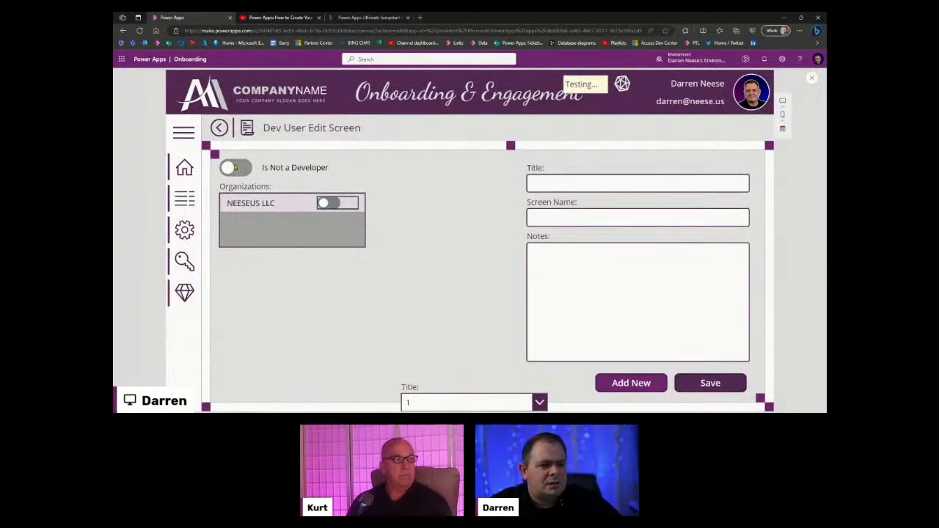
Step: Set the Organizations gallery toggle's height to 30 and move it to X 232, Y 5 at the row's right end
{"action": "left_click", "coordinate": [813, 80]}
{"action": "left_click", "coordinate": [304, 196]}
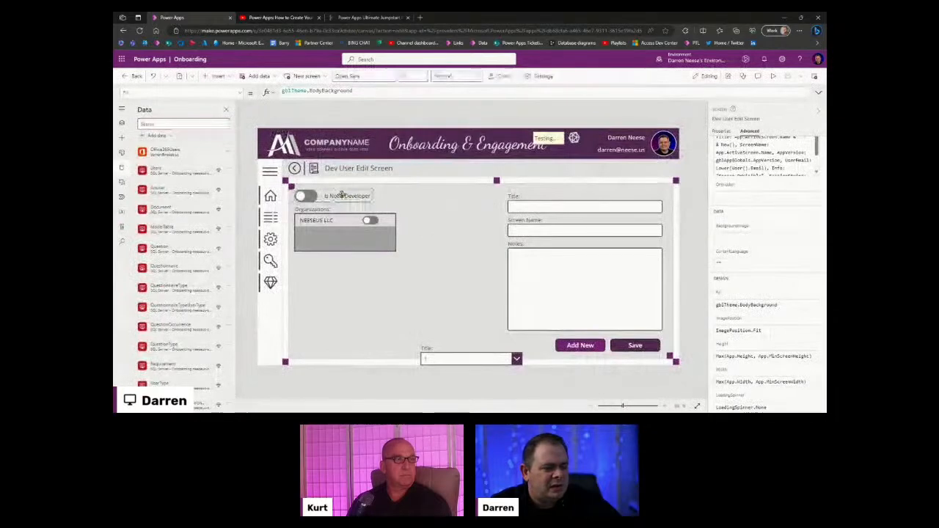
{"action": "left_click", "coordinate": [373, 220]}
{"action": "left_click", "coordinate": [719, 132]}
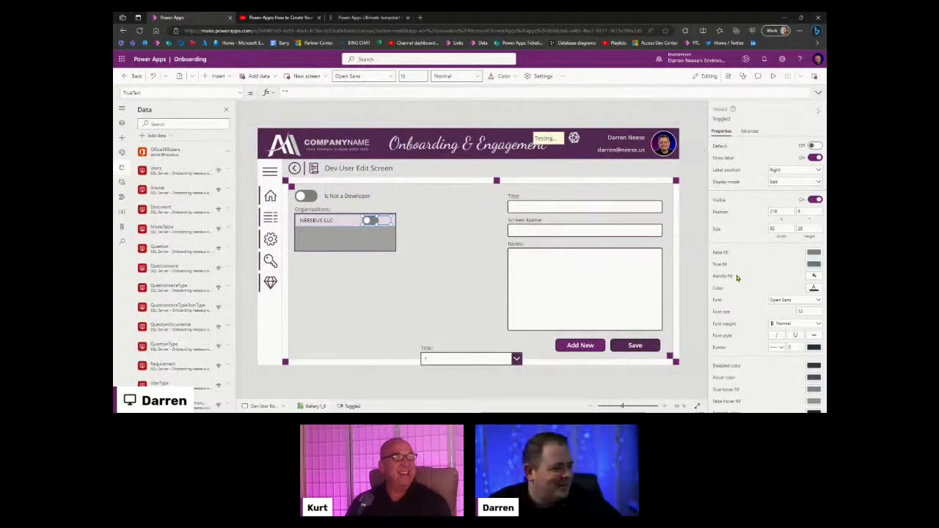
{"action": "left_click", "coordinate": [820, 228]}
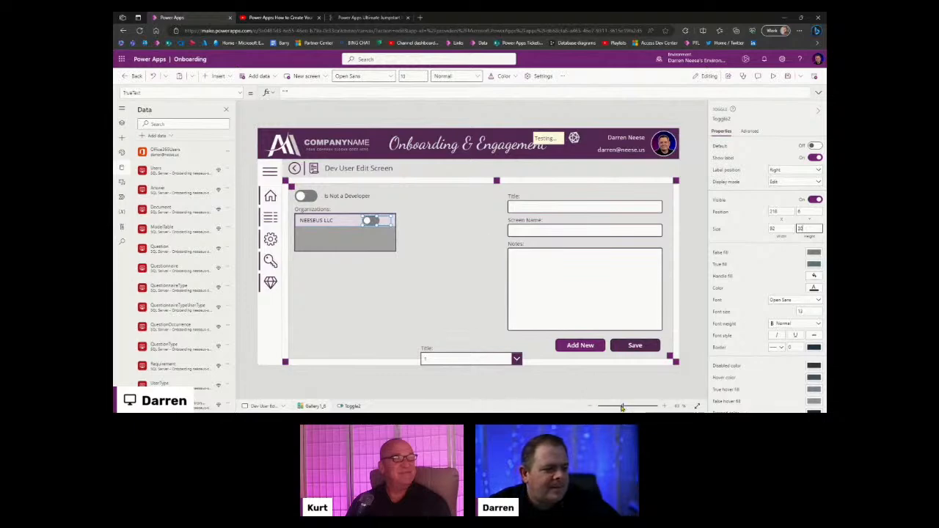
{"action": "left_click_drag", "start_coordinate": [622, 406], "coordinate": [651, 407]}
{"action": "scroll", "coordinate": [643, 281], "scroll_direction": "down", "scroll_amount": 3}
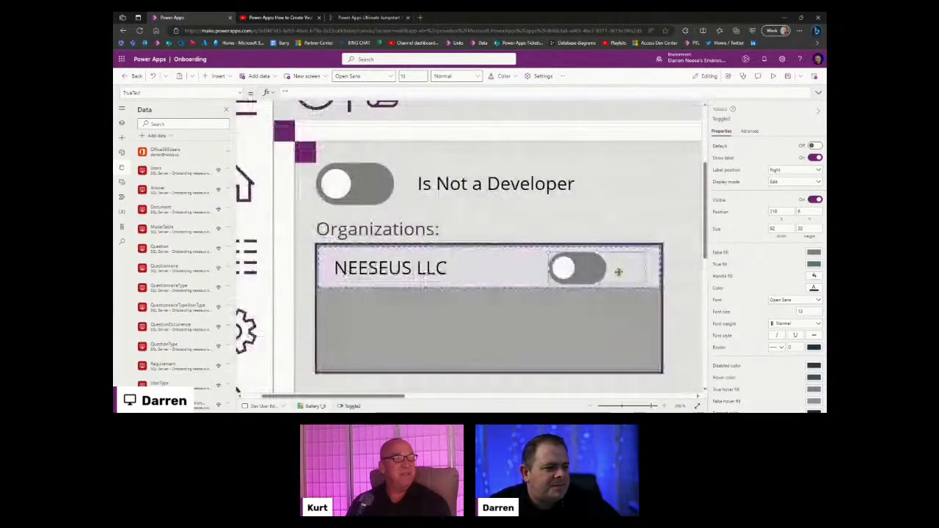
{"action": "left_click_drag", "start_coordinate": [618, 273], "coordinate": [623, 267]}
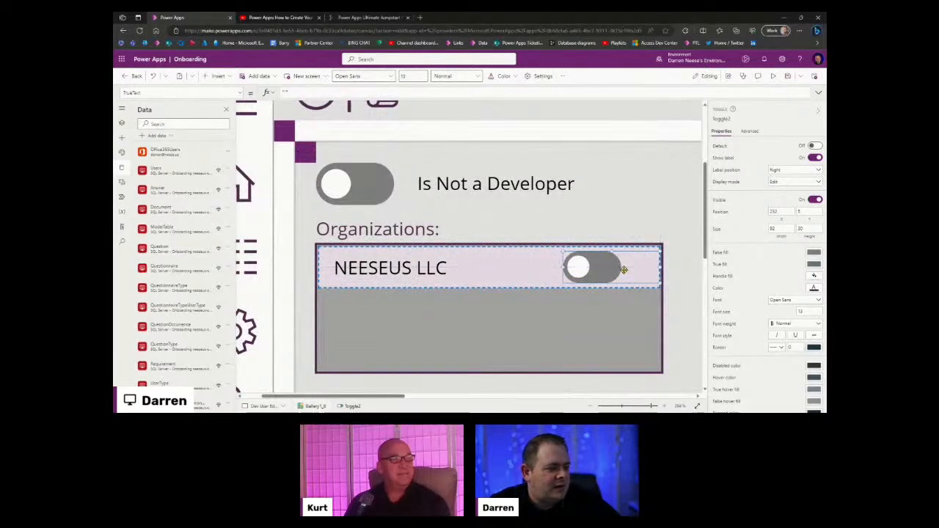
Step: Set the developer toggle's height to 30 and its text color to gblTheme.PrimaryDark
{"action": "left_click", "coordinate": [382, 184]}
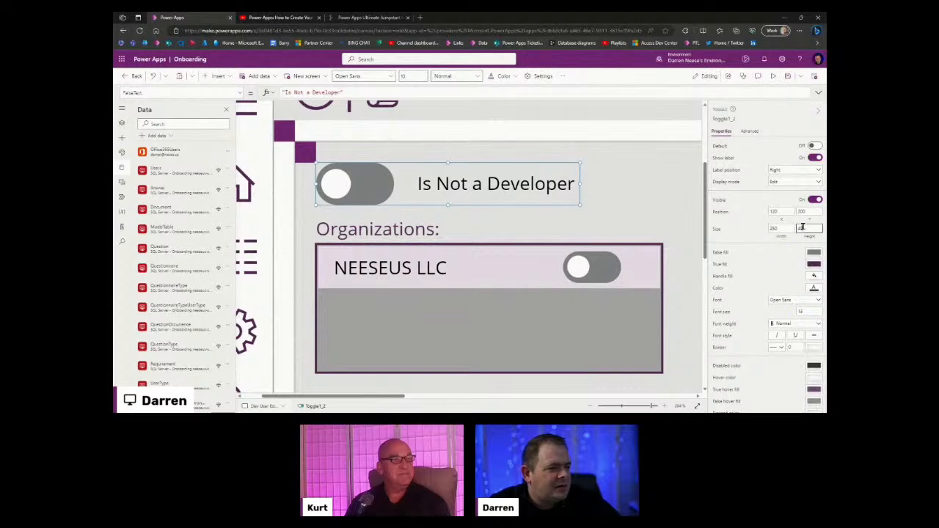
{"action": "type", "text": "30"}
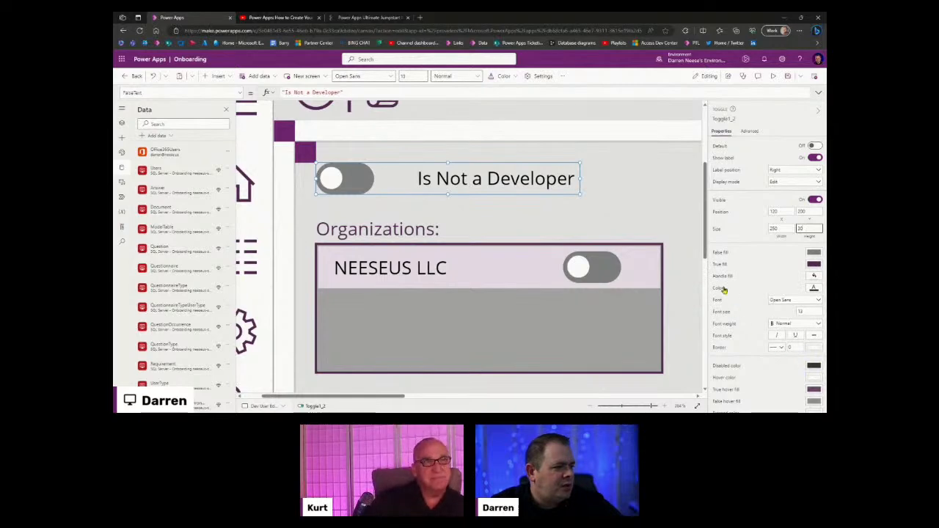
{"action": "left_click", "coordinate": [813, 288]}
{"action": "triple_click", "coordinate": [321, 94]}
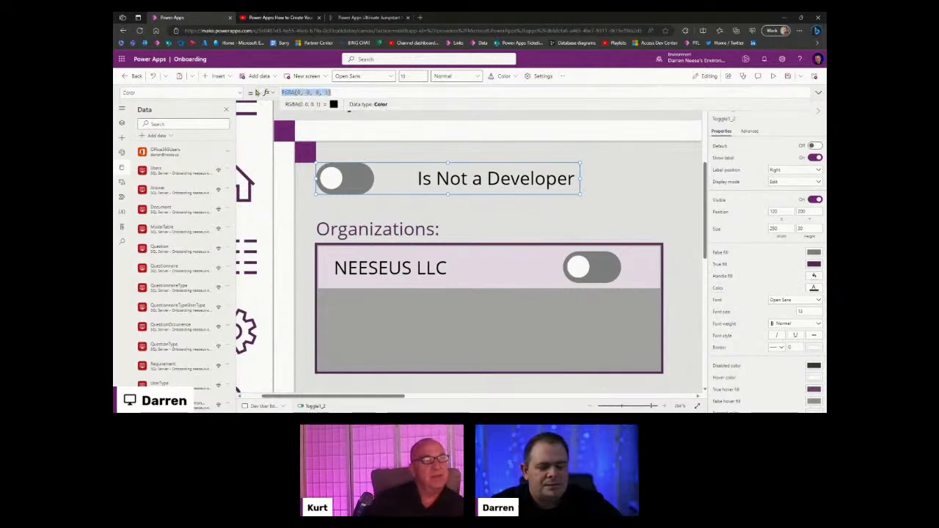
{"action": "type", "text": "CblTheme."}
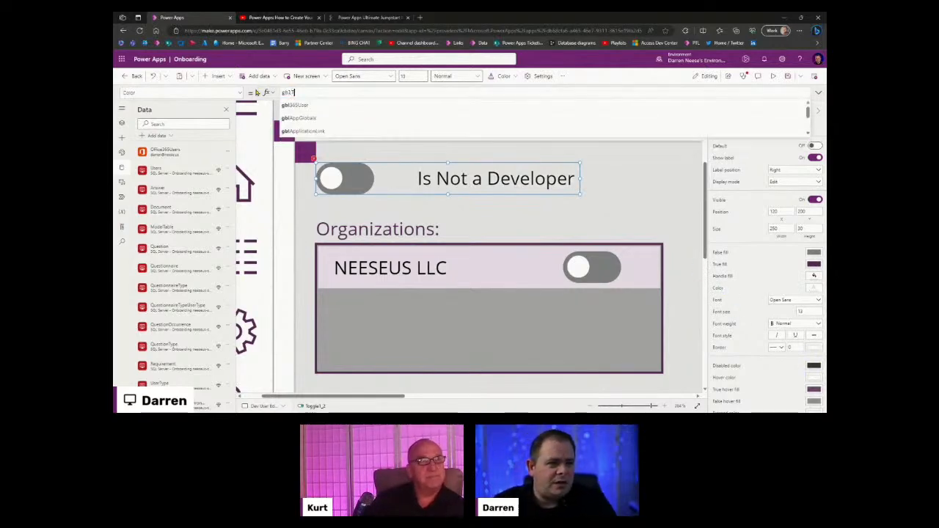
{"action": "type", "text": "PrimaryDark"}
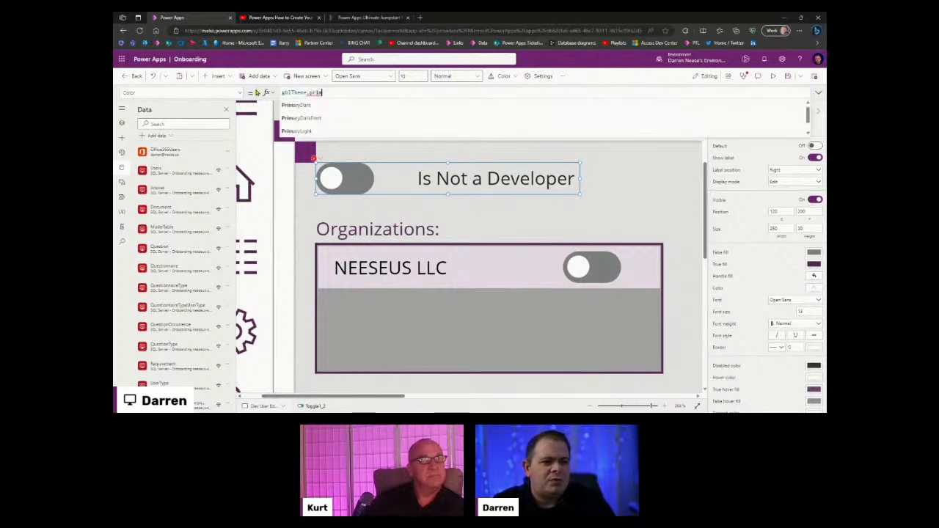
Step: Move the Organizations label and its gallery up together so they sit closer beneath the developer toggle
{"action": "left_click", "coordinate": [622, 407]}
{"action": "left_click", "coordinate": [321, 212]}
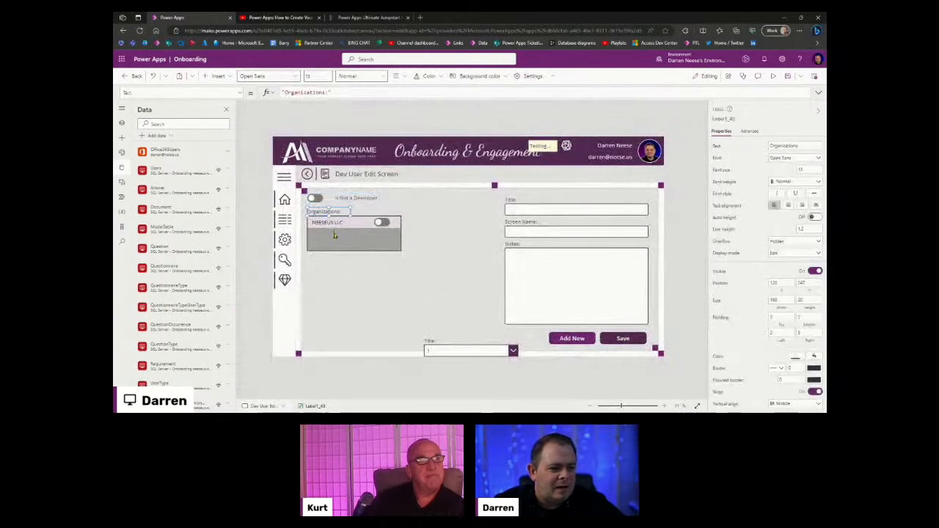
{"action": "left_click", "coordinate": [334, 232], "text": "ctrl"}
{"action": "left_click_drag", "start_coordinate": [622, 407], "coordinate": [641, 408]}
{"action": "left_click_drag", "start_coordinate": [391, 261], "coordinate": [387, 252]}
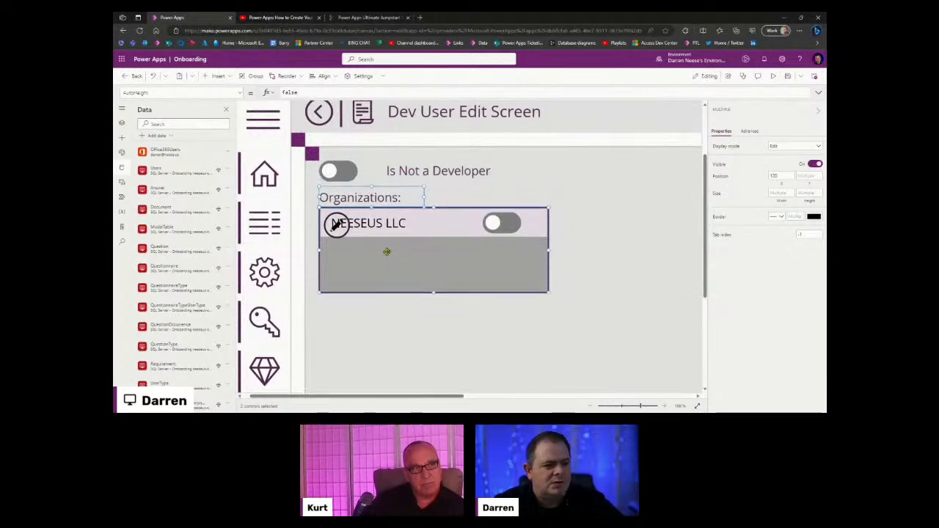
{"action": "left_click", "coordinate": [622, 408]}
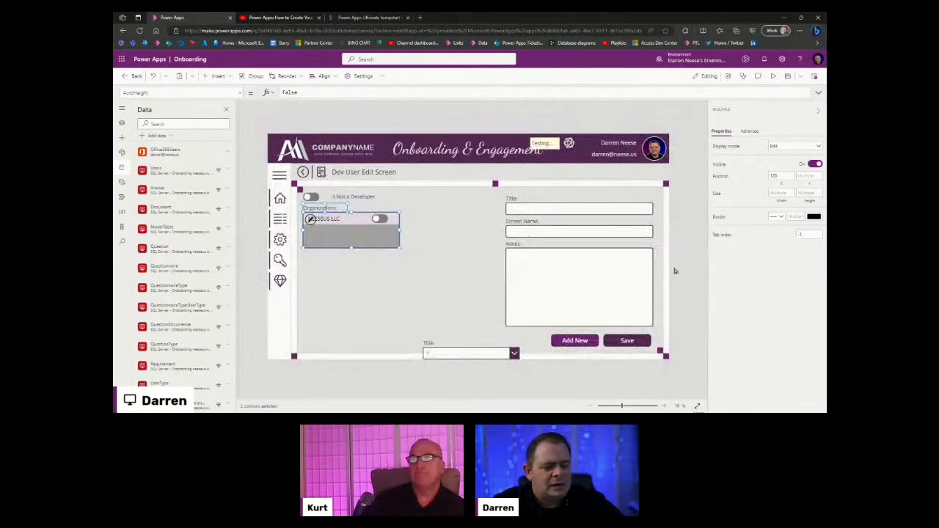
{"action": "left_click", "coordinate": [673, 270]}
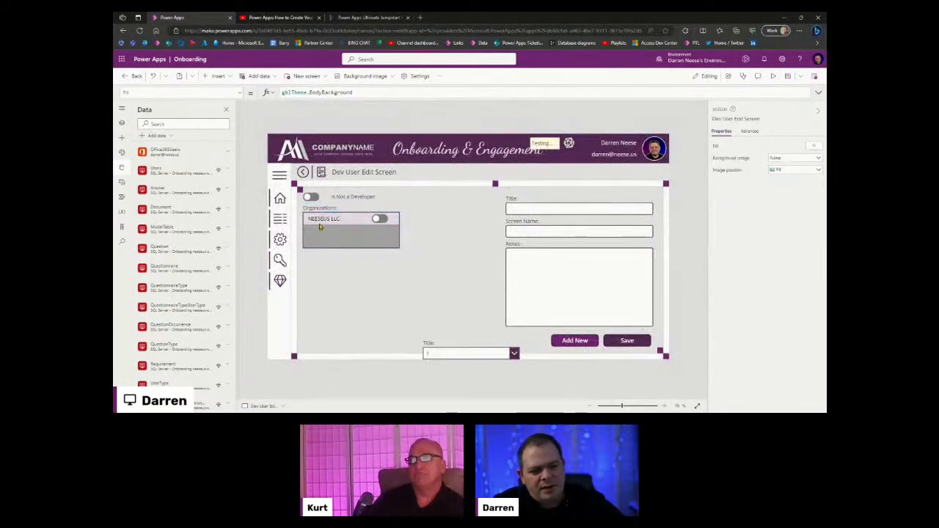
Step: Replace the Default value of the toggle in the NEESEUS LLC row with the beginning of a Filter() formula
{"action": "left_click", "coordinate": [384, 222]}
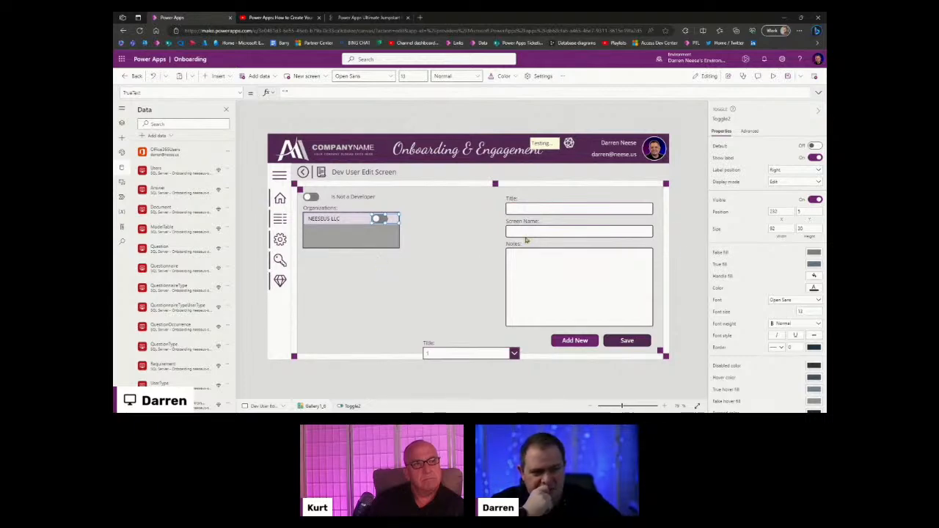
{"action": "left_click", "coordinate": [719, 148]}
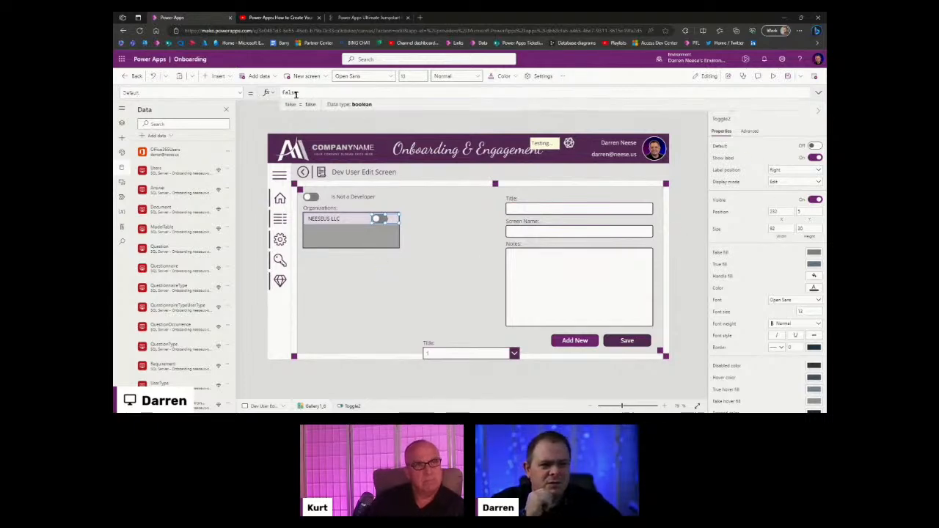
{"action": "double_click", "coordinate": [296, 93]}
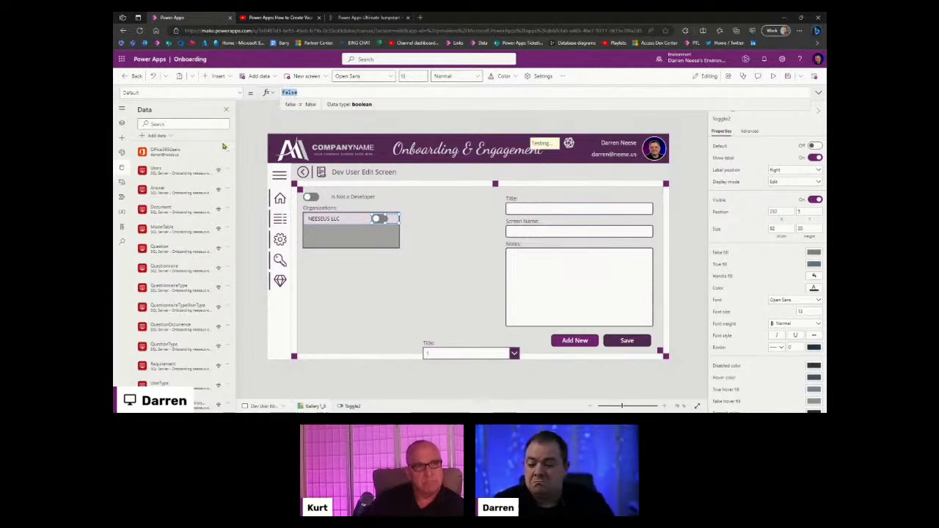
{"action": "type", "text": "Filter("}
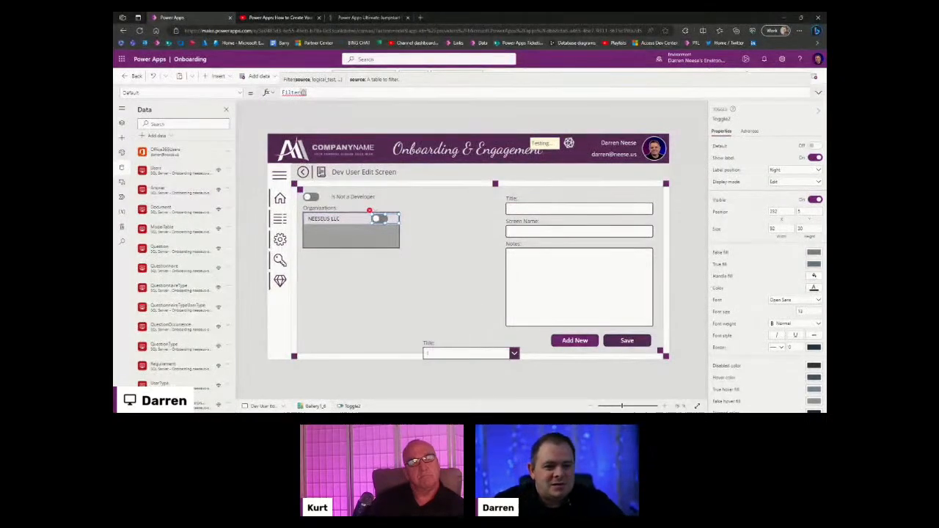
Step: Insert an Edit icon into the Dev User Management gallery row and place it past the Application column at X 1142, Y 0
{"action": "left_click", "coordinate": [120, 125]}
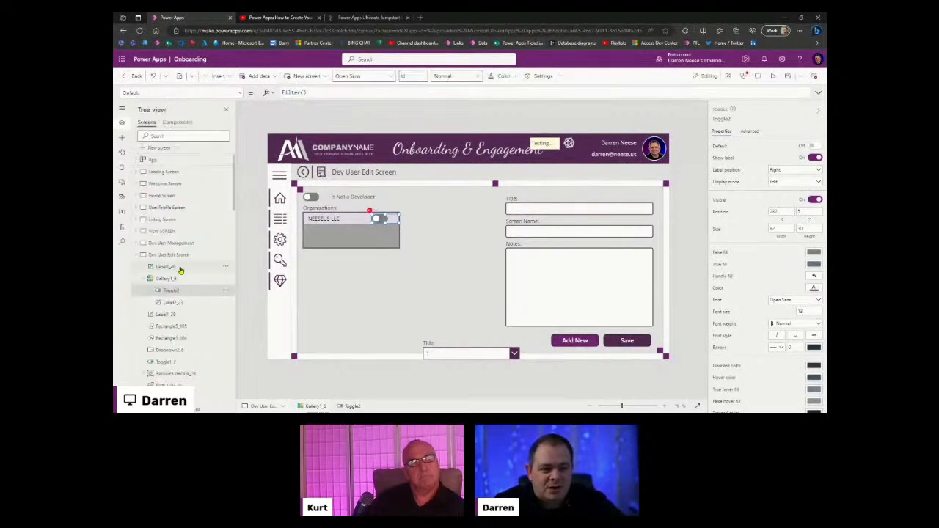
{"action": "left_click", "coordinate": [183, 244]}
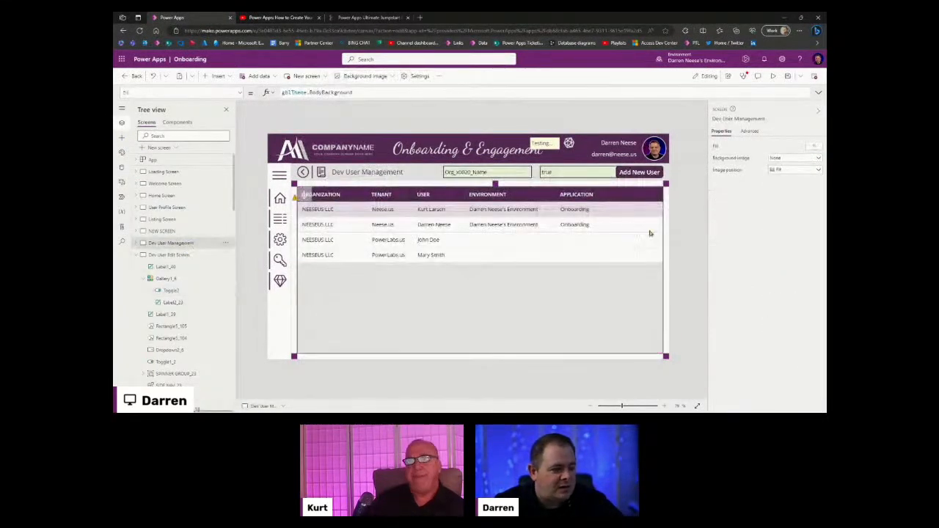
{"action": "left_click", "coordinate": [330, 209]}
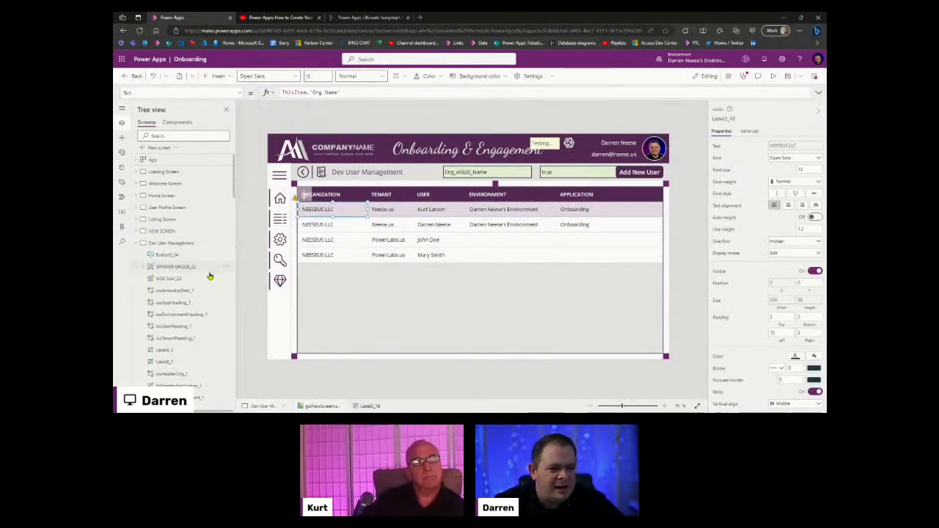
{"action": "scroll", "coordinate": [203, 268], "scroll_direction": "down", "scroll_amount": 5}
{"action": "scroll", "coordinate": [201, 269], "scroll_direction": "up", "scroll_amount": 5}
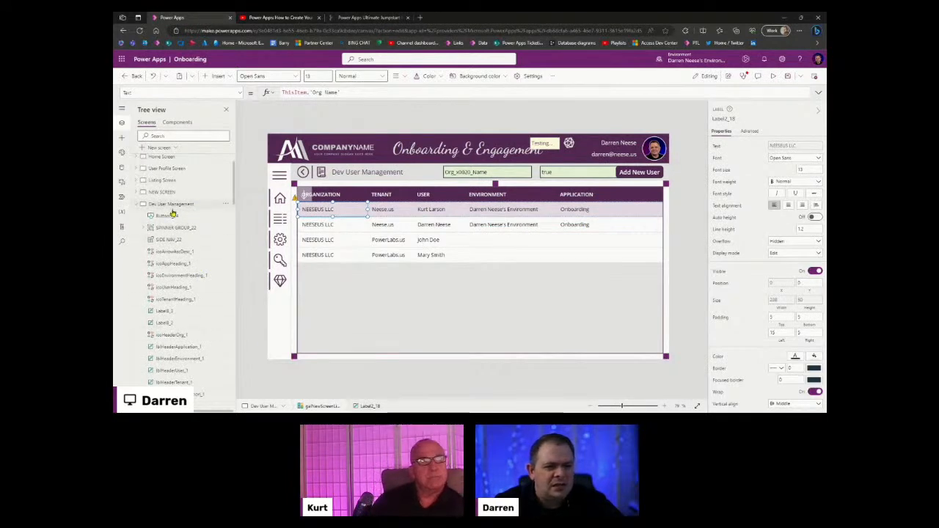
{"action": "left_click", "coordinate": [213, 77]}
{"action": "left_click", "coordinate": [221, 107]}
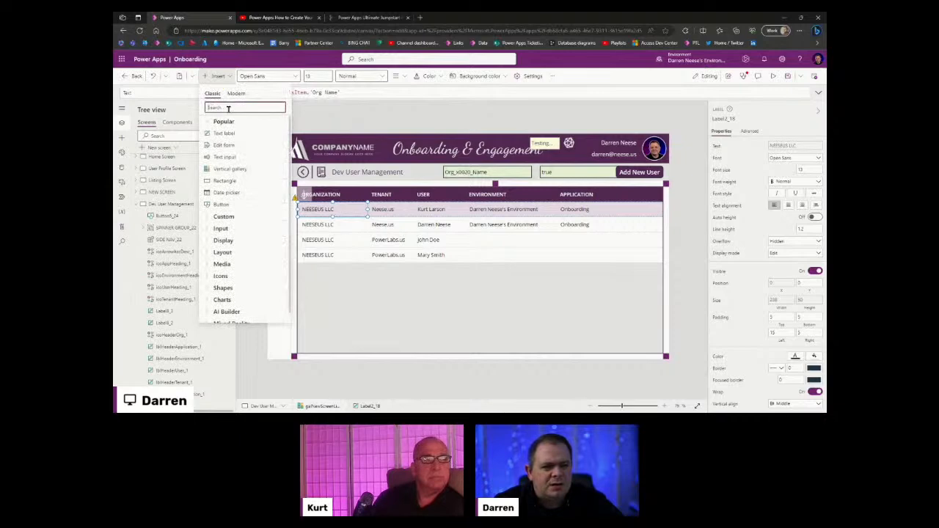
{"action": "type", "text": "ed"}
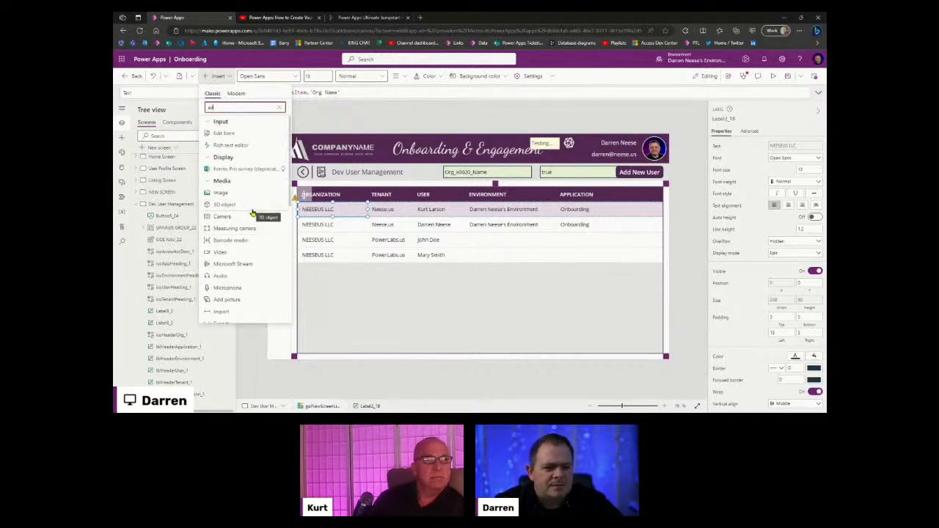
{"action": "type", "text": "it"}
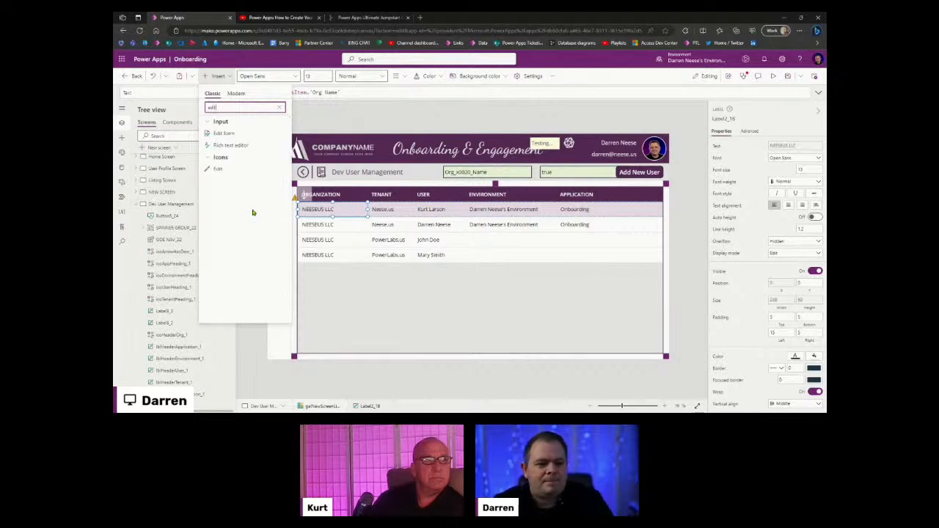
{"action": "left_click", "coordinate": [232, 171]}
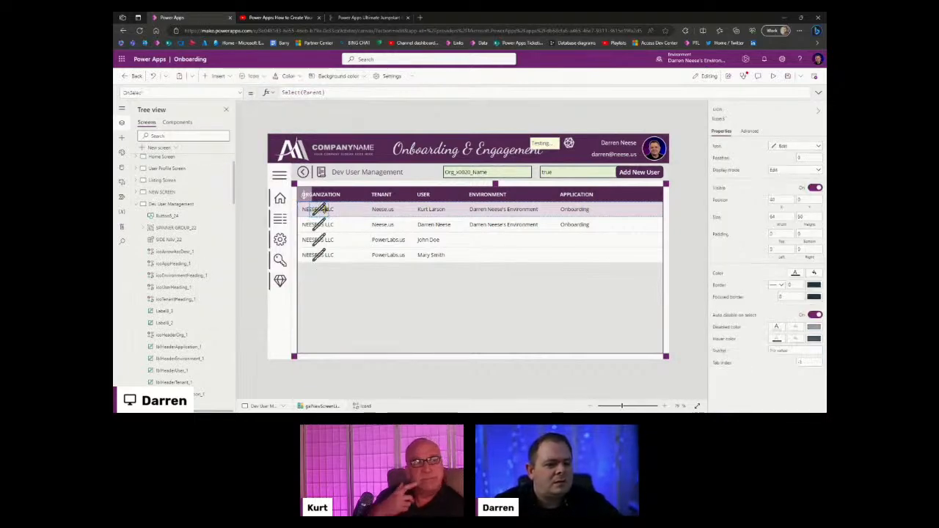
{"action": "left_click_drag", "start_coordinate": [320, 210], "coordinate": [644, 208]}
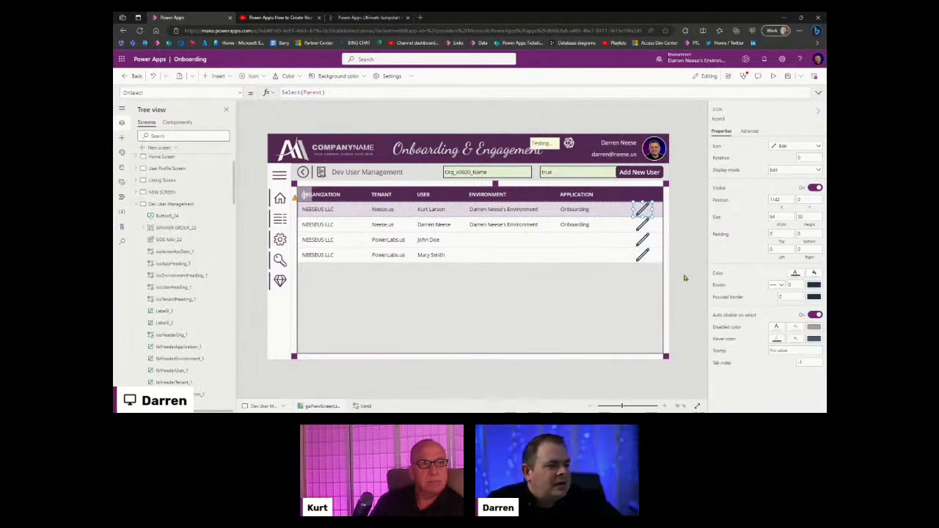
Step: Set the gallery edit icon's Color to gblTheme.PrimaryDark
{"action": "left_click", "coordinate": [716, 275]}
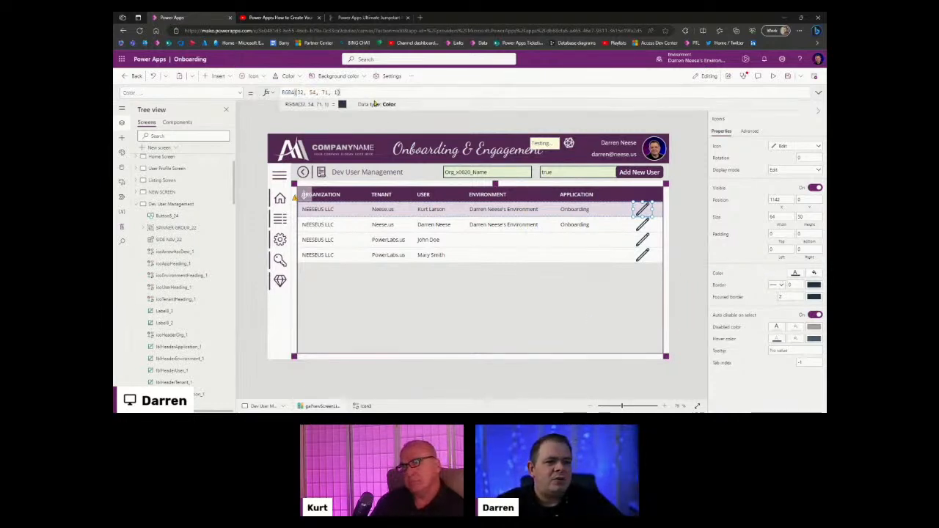
{"action": "left_click_drag", "start_coordinate": [353, 91], "coordinate": [183, 86]}
{"action": "type", "text": "gbl"}
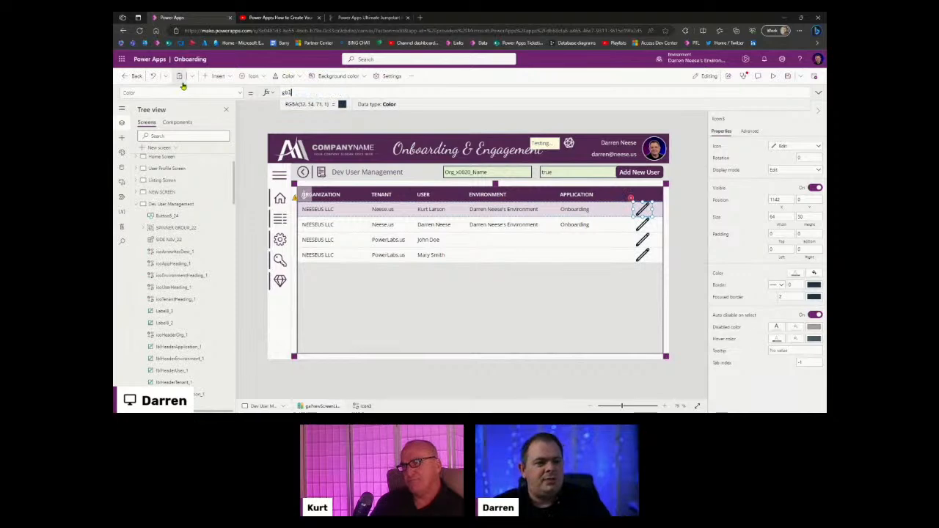
{"action": "type", "text": "Theme.PrimaryDark"}
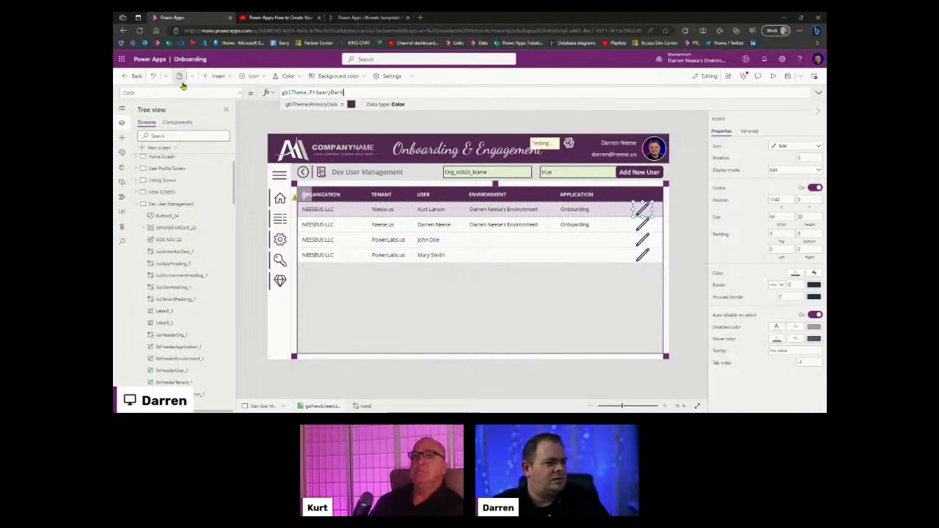
Step: Resize the gallery edit icon to 40 by 40 and center it vertically near the row's right end
{"action": "left_click", "coordinate": [780, 218]}
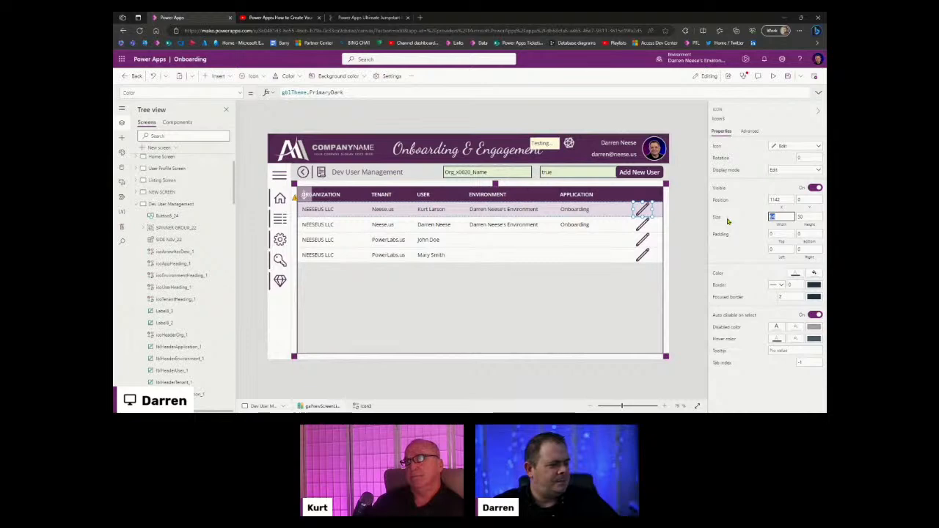
{"action": "type", "text": "40"}
{"action": "key", "text": "Tab"}
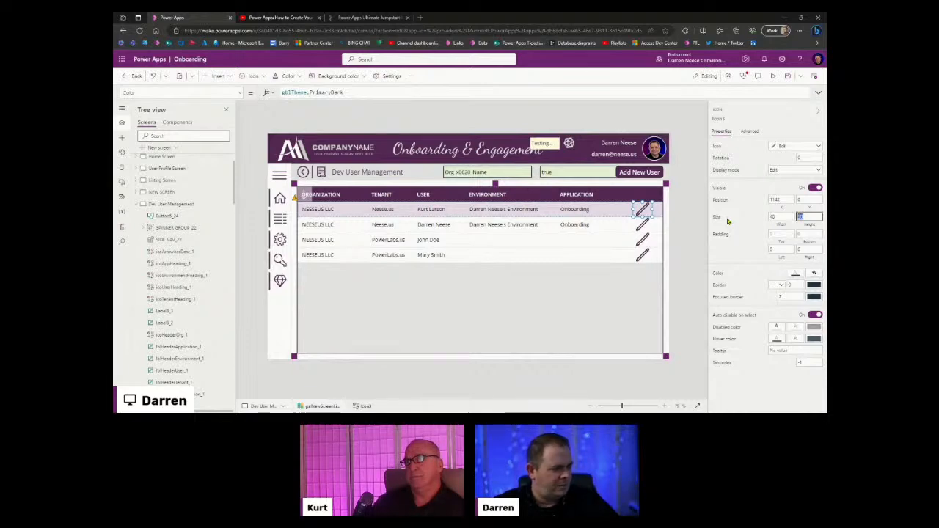
{"action": "type", "text": "40"}
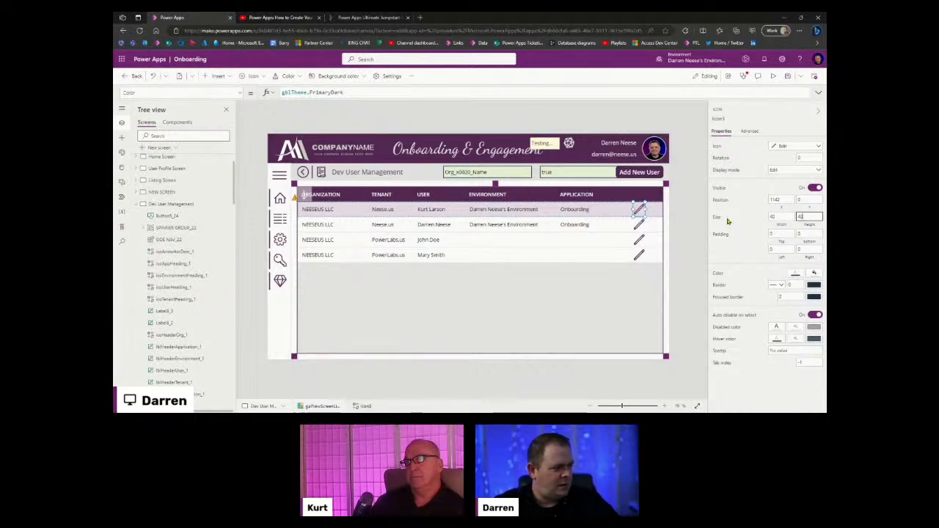
{"action": "left_click", "coordinate": [637, 405]}
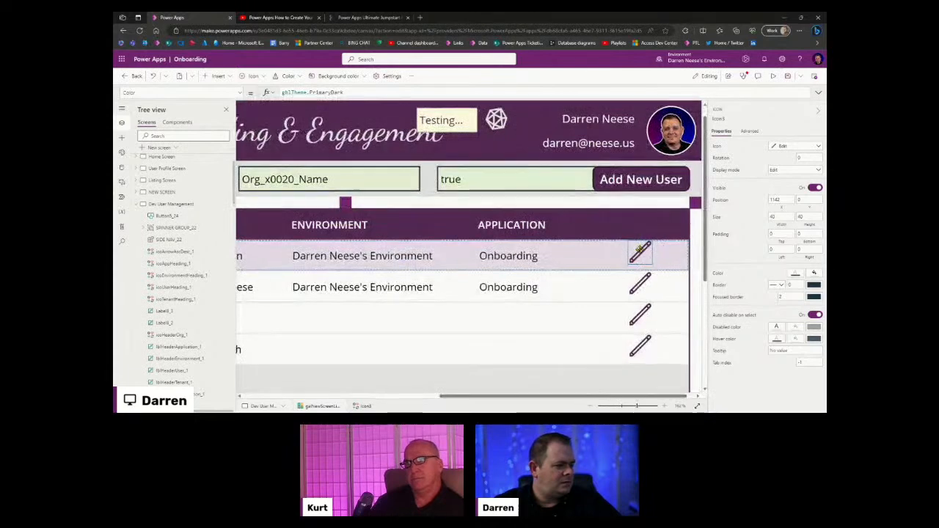
{"action": "left_click_drag", "start_coordinate": [640, 251], "coordinate": [646, 251]}
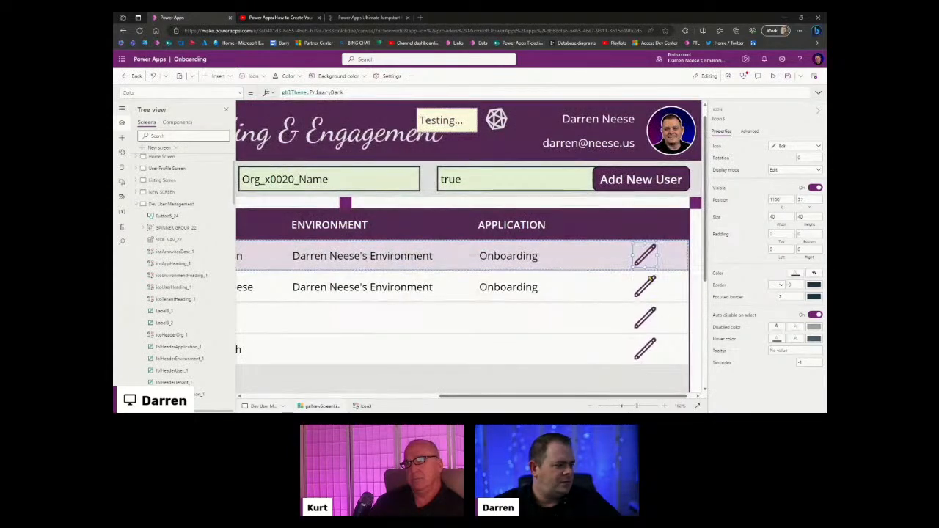
Step: Copy the whole OnSelect Navigate formula from the Add New User button
{"action": "left_click", "coordinate": [642, 176]}
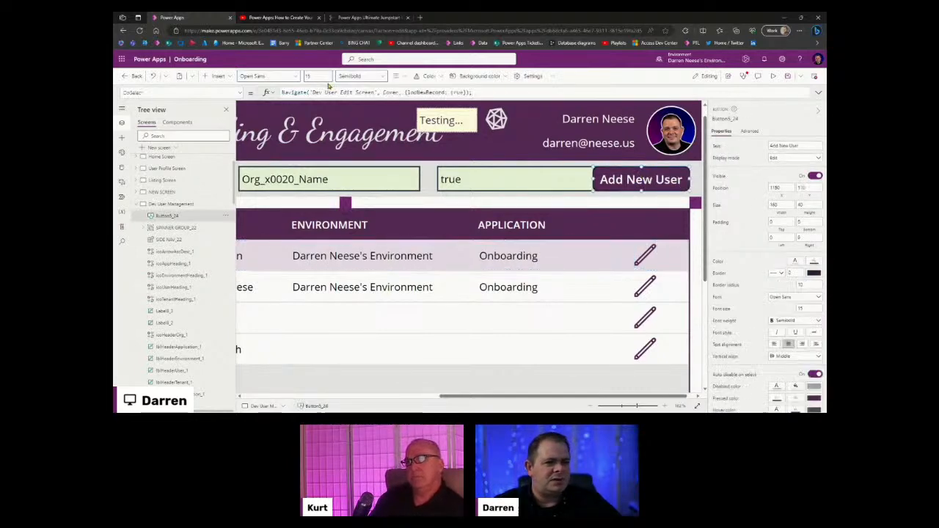
{"action": "left_click", "coordinate": [296, 93]}
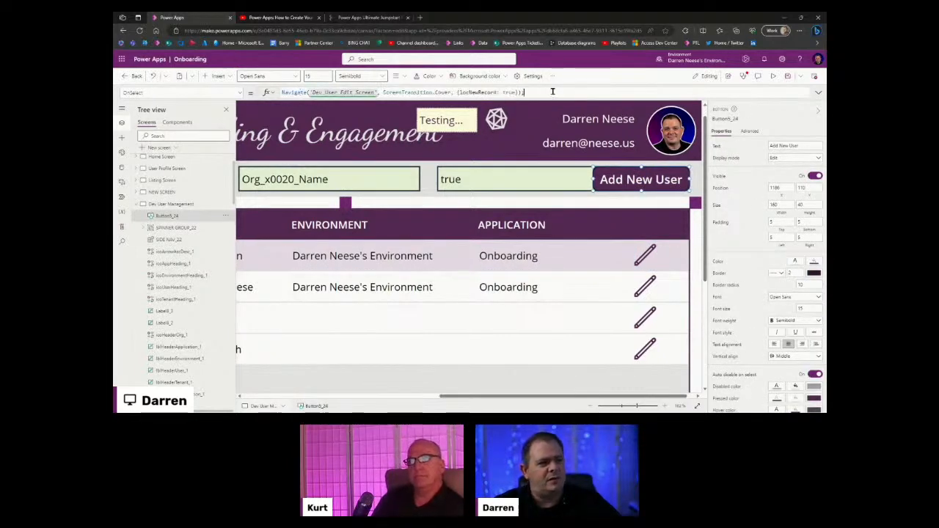
{"action": "left_click_drag", "start_coordinate": [525, 93], "coordinate": [281, 93]}
{"action": "key", "text": "ctrl+c"}
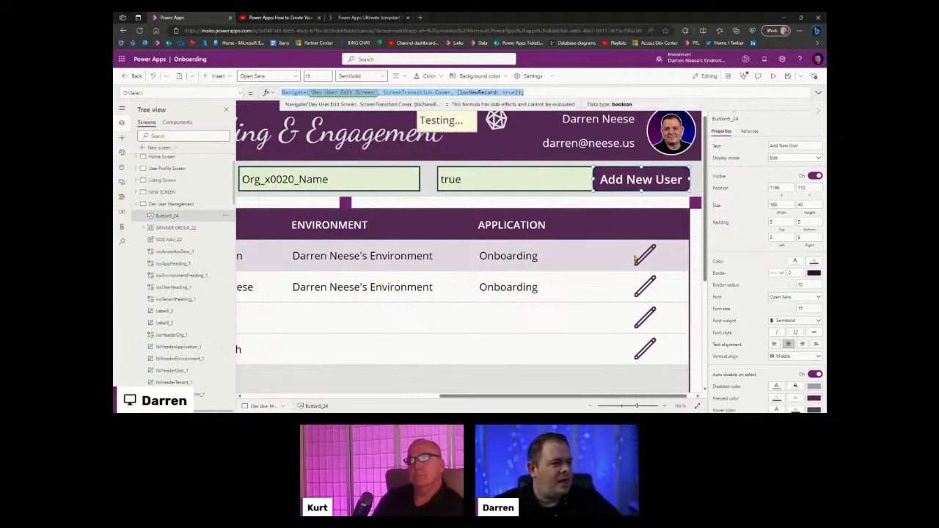
Step: Append the copied Navigate formula after Select(Parent); in the gallery edit icon's OnSelect property
{"action": "left_click", "coordinate": [638, 257]}
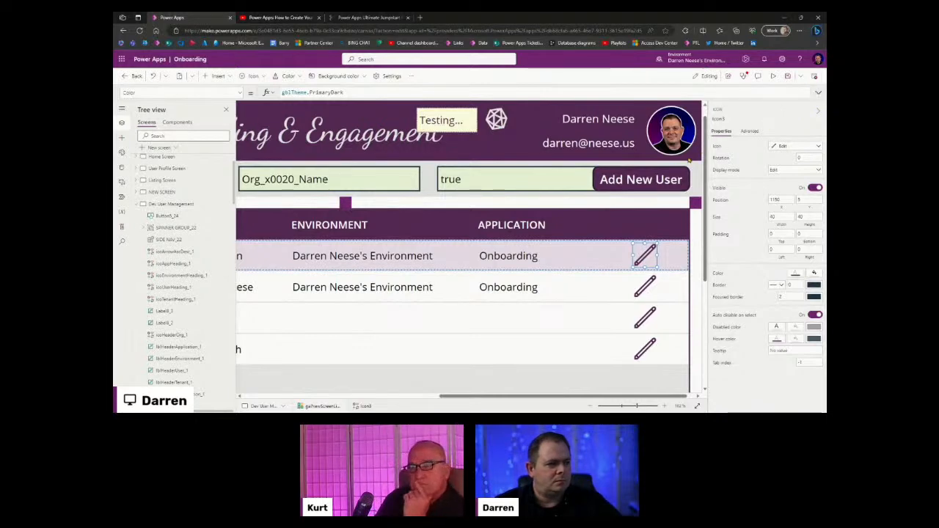
{"action": "left_click", "coordinate": [750, 132]}
{"action": "scroll", "coordinate": [755, 201], "scroll_direction": "up", "scroll_amount": 2}
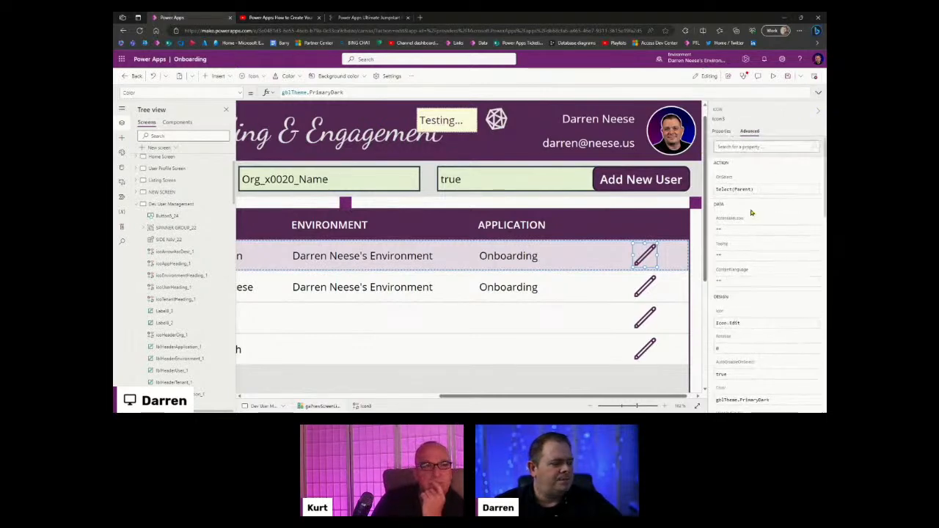
{"action": "left_click", "coordinate": [725, 178]}
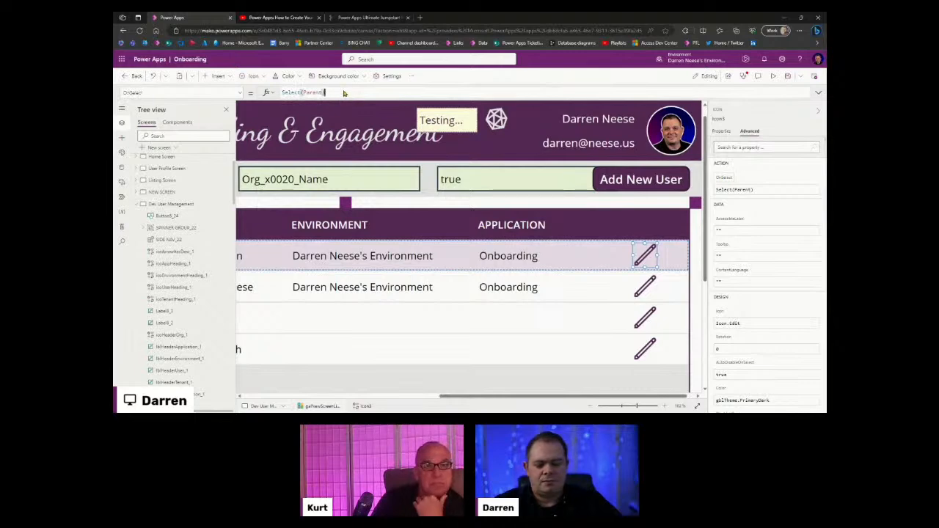
{"action": "type", "text": ";"}
{"action": "key", "text": "ctrl+v"}
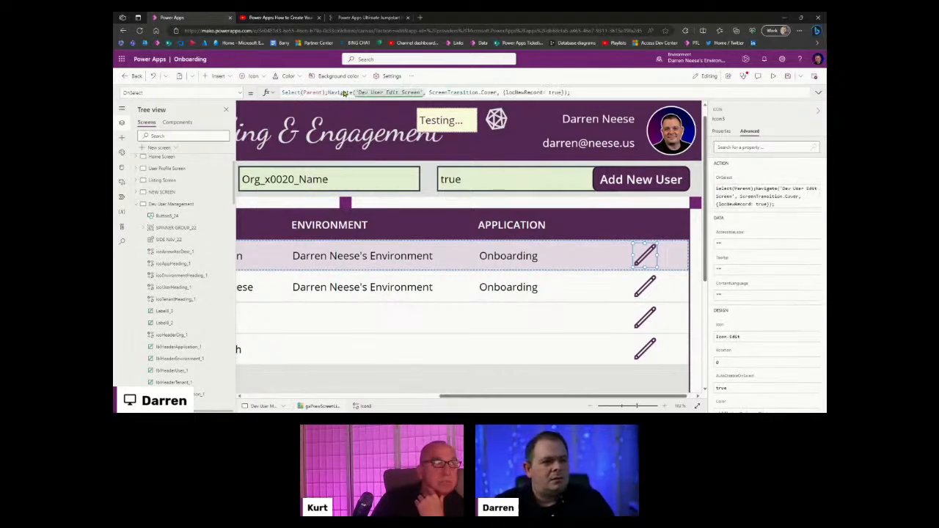
Step: Set locNewRecord to false in the edit icon's Navigate context record
{"action": "key", "text": "Left"}
{"action": "key", "text": "Left"}
{"action": "key", "text": "Left"}
{"action": "key", "text": "ctrl+shift+Left"}
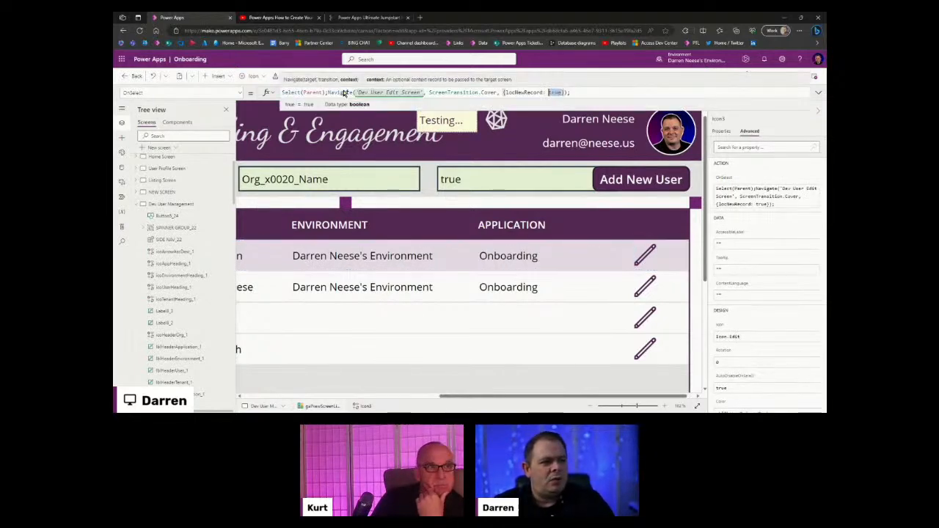
{"action": "type", "text": "fal"}
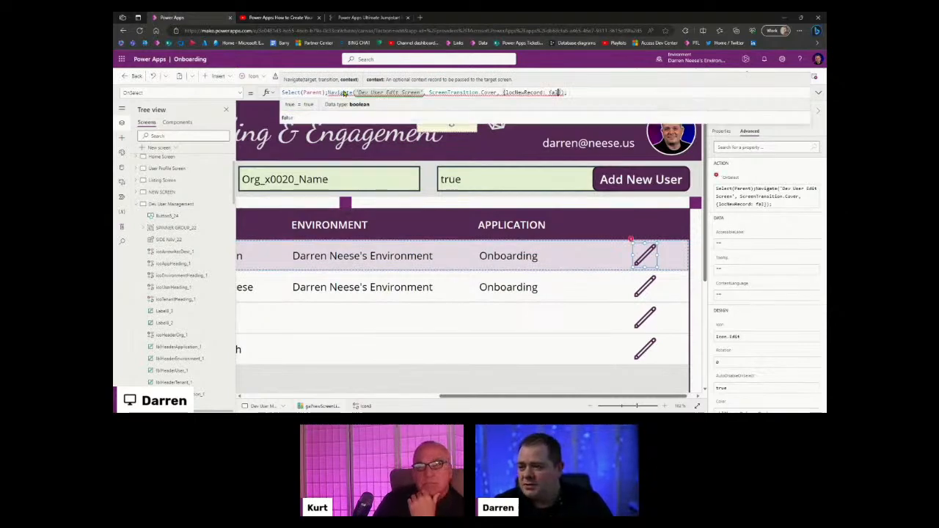
{"action": "type", "text": "se, locRecord: LookUp(User("}
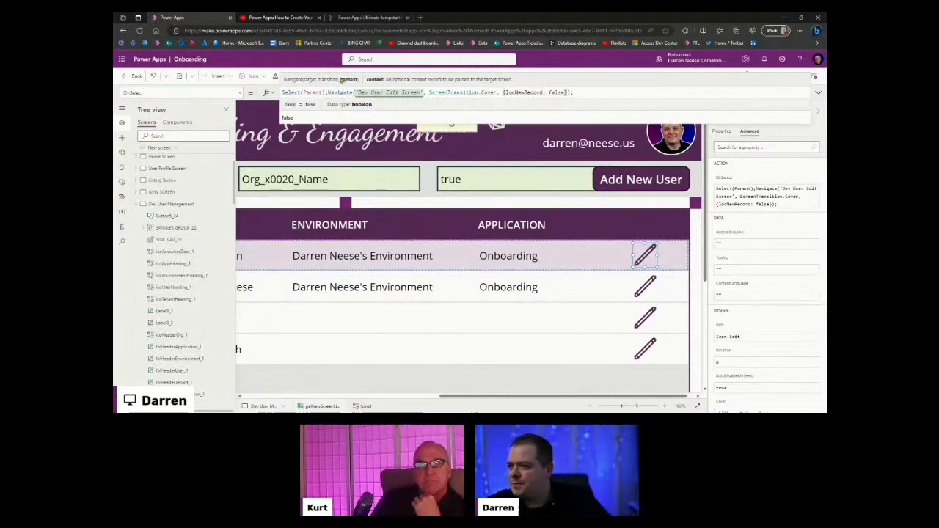
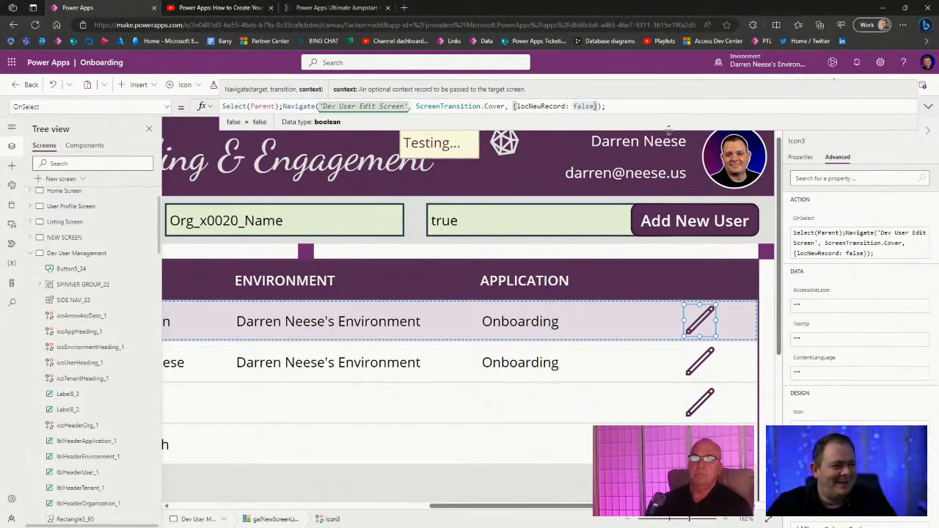
Step: Add a locRecord entry to the Navigate context record, beginning a lookup on User
{"action": "type", "text": ", loc"}
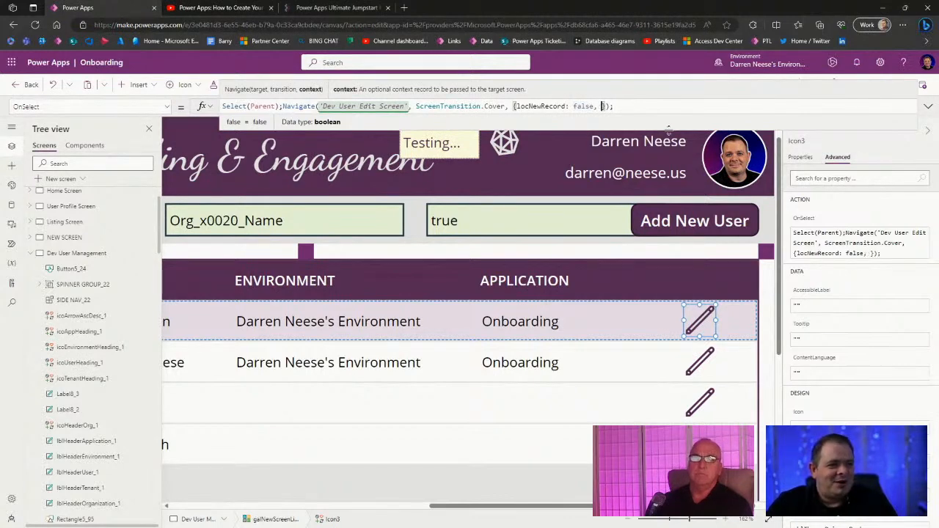
{"action": "type", "text": "Recor"}
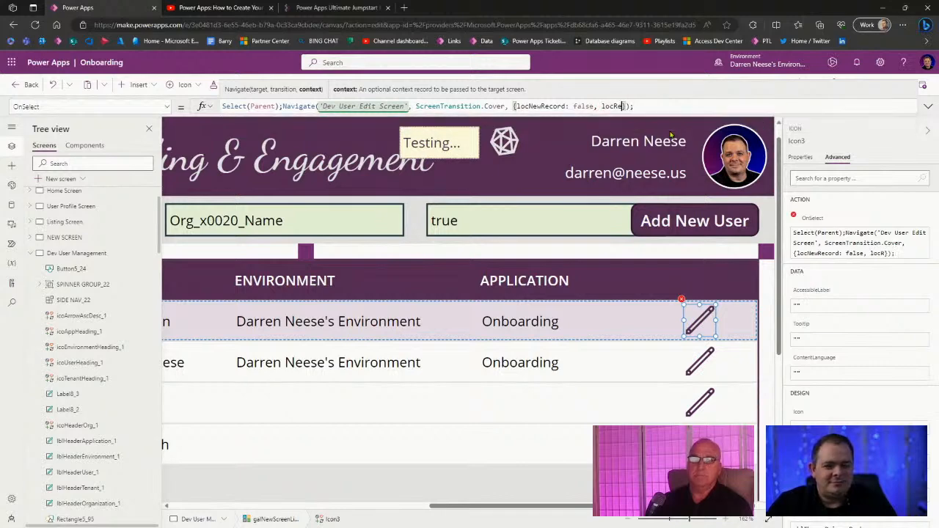
{"action": "type", "text": "d: "}
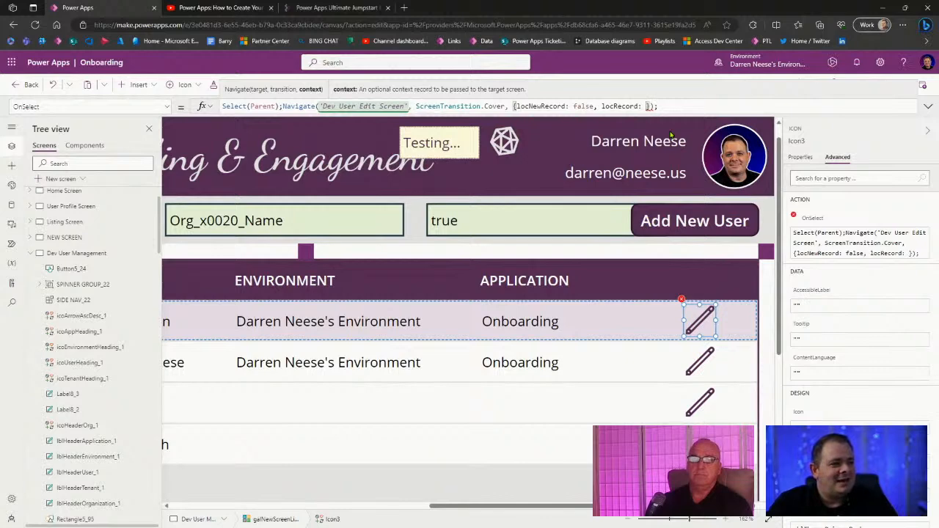
{"action": "type", "text": "LookUp("}
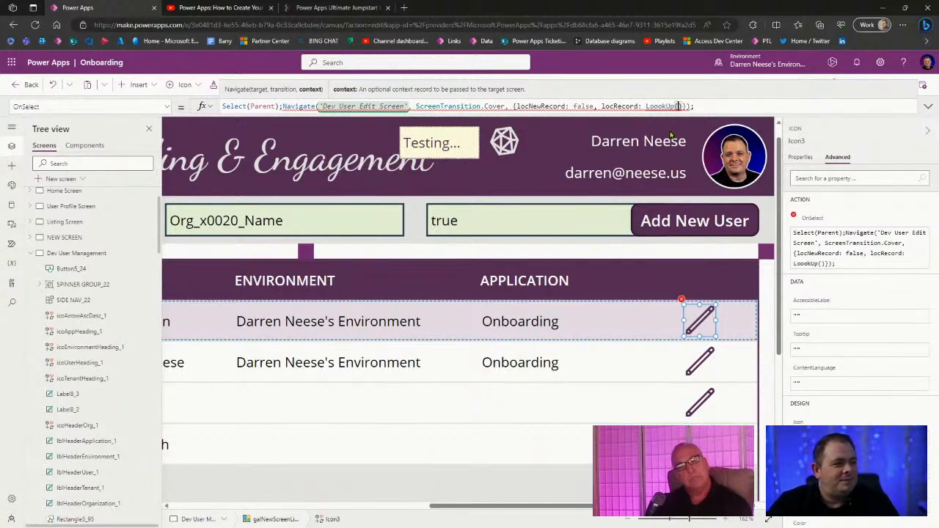
{"action": "type", "text": "User("}
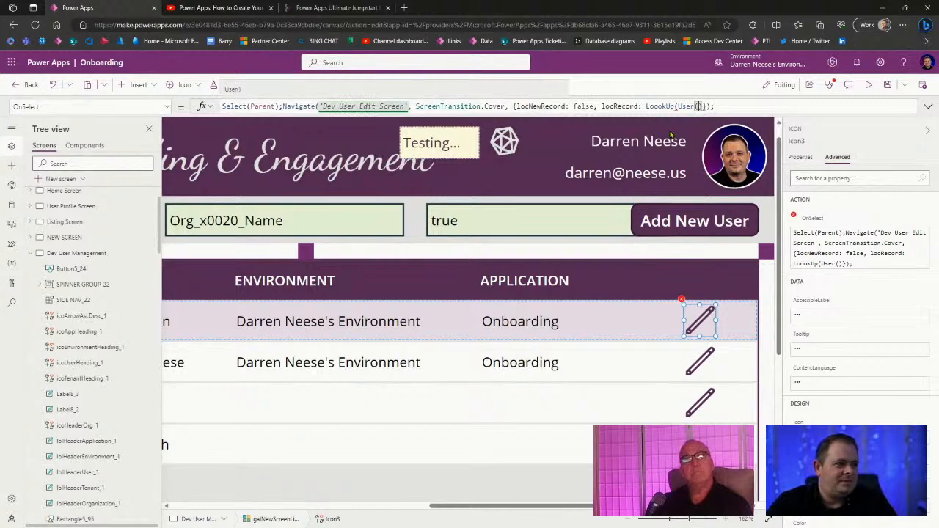
{"action": "key", "text": "BackSpace"}
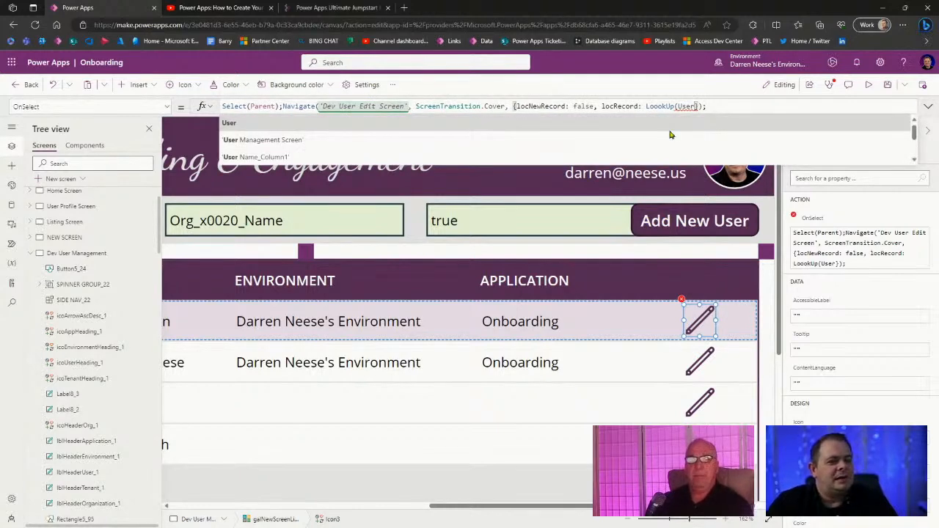
{"action": "type", "text": ","}
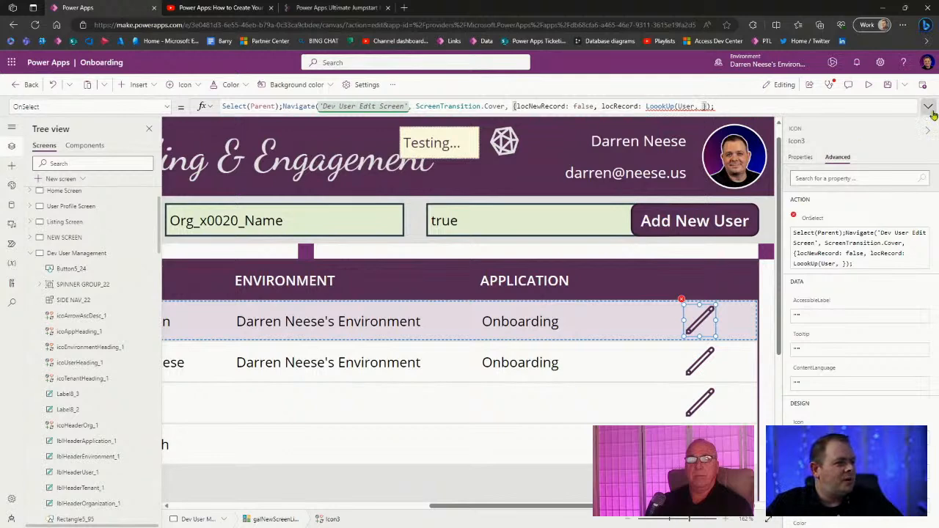
Step: Enlarge the formula editor and put Navigate, its target screen, its transition and its context record on separate lines
{"action": "left_click", "coordinate": [929, 108]}
{"action": "left_click_drag", "start_coordinate": [601, 189], "coordinate": [601, 277]}
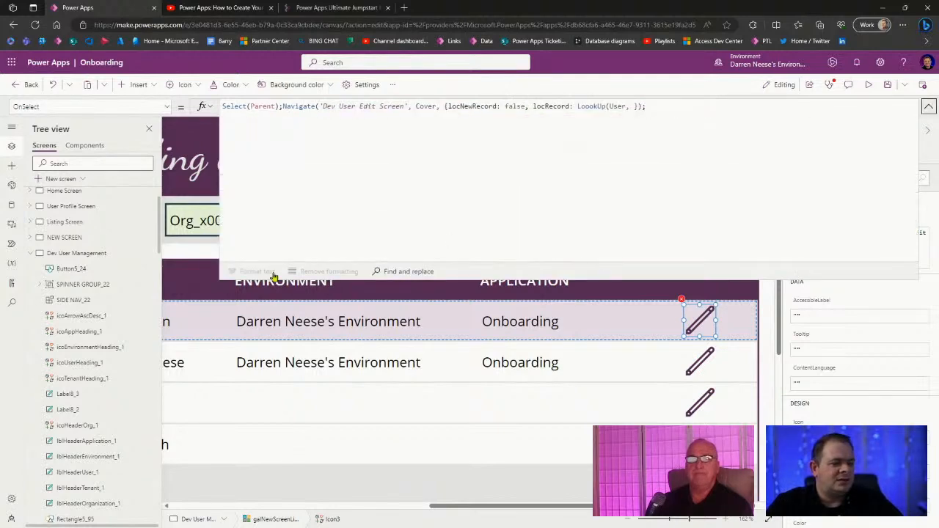
{"action": "left_click", "coordinate": [285, 108]}
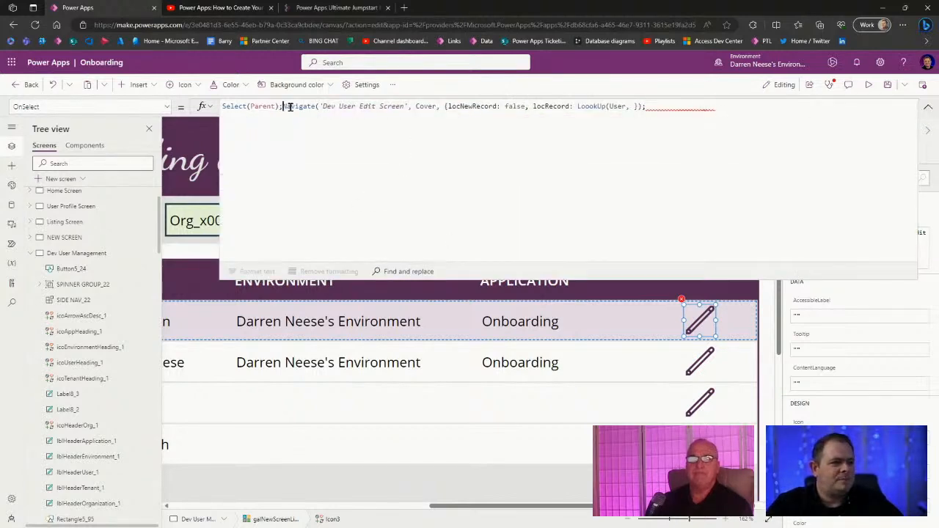
{"action": "key", "text": "shift+Return"}
{"action": "key", "text": "ctrl+Right"}
{"action": "key", "text": "ctrl+Right"}
{"action": "key", "text": "ctrl+Right"}
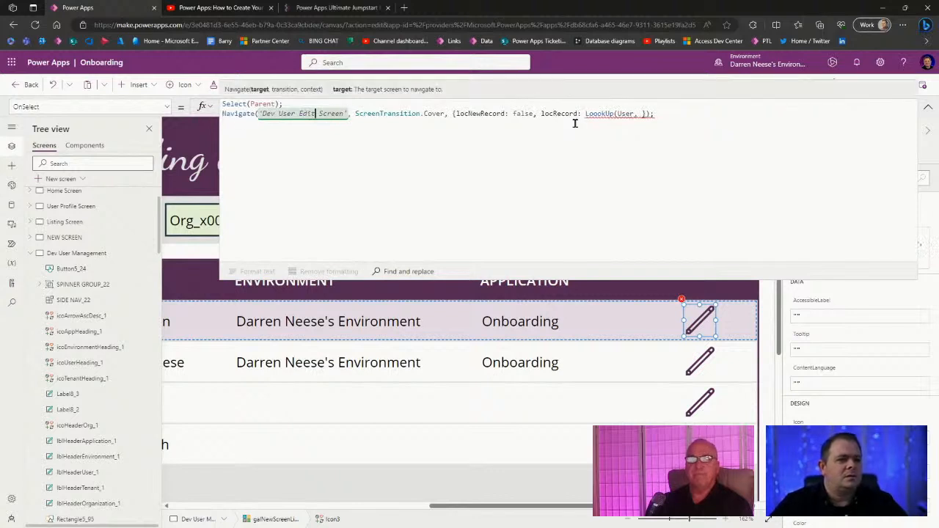
{"action": "key", "text": "shift+Return"}
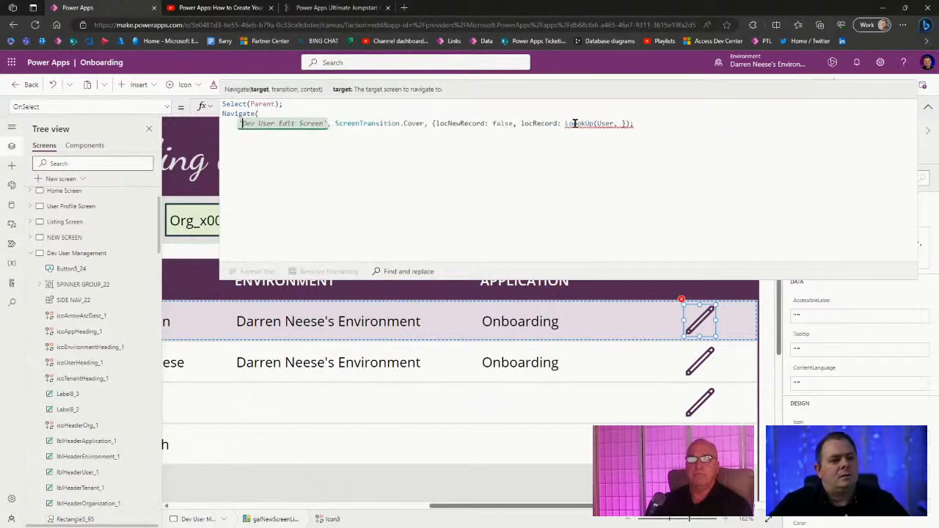
{"action": "key", "text": "ctrl+Right"}
{"action": "key", "text": "shift+Return"}
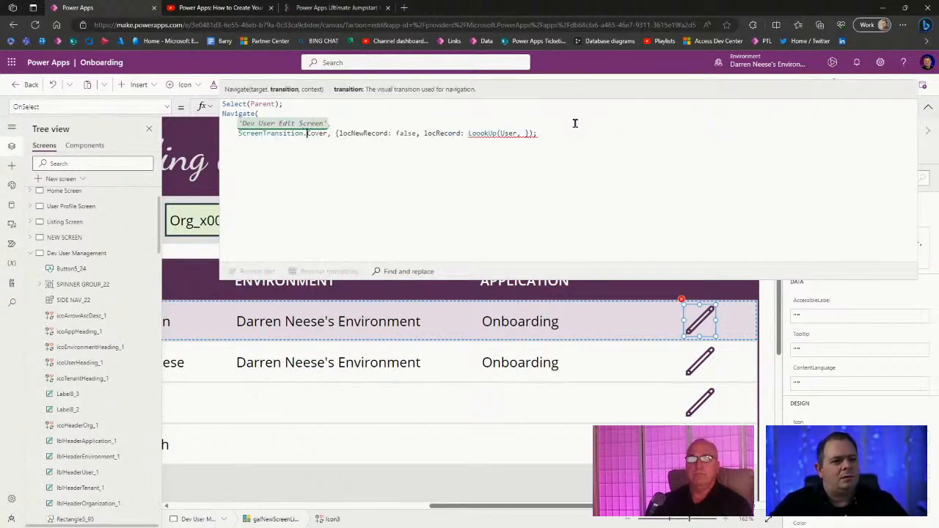
{"action": "key", "text": "ctrl+Right"}
{"action": "key", "text": "shift+Return"}
Step: Move the closing parenthesis and semicolon of Navigate onto their own line
{"action": "key", "text": "End"}
{"action": "key", "text": "Left"}
{"action": "key", "text": "Left"}
{"action": "key", "text": "Left"}
{"action": "key", "text": "Left"}
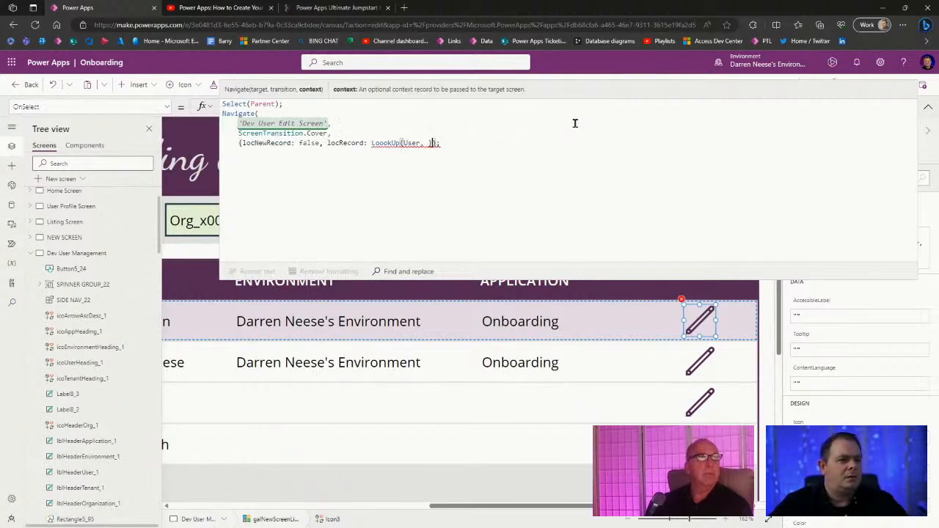
{"action": "key", "text": "Right"}
{"action": "key", "text": "shift+Return"}
Step: Split the context record so both braces, locNewRecord and locRecord each have their own line, with the closing brace outdented
{"action": "key", "text": "Up"}
{"action": "key", "text": "Home"}
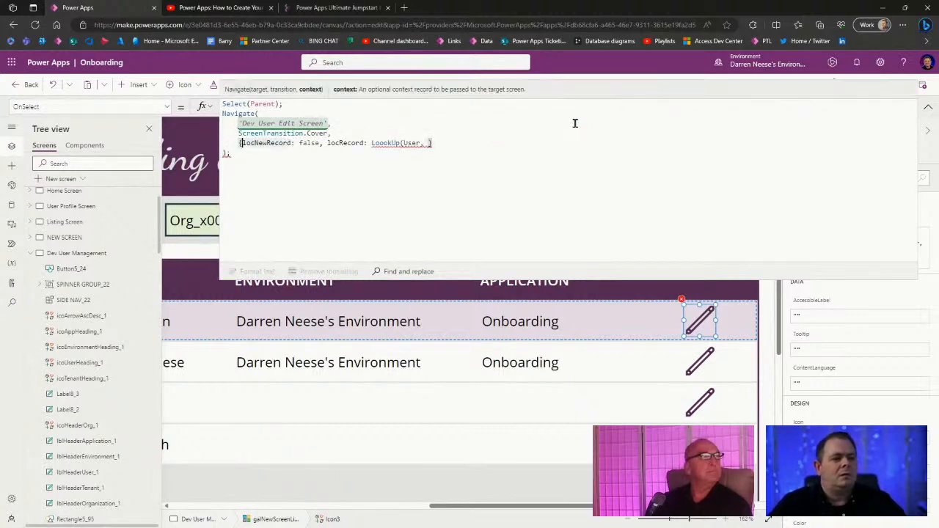
{"action": "key", "text": "Right"}
{"action": "key", "text": "shift+Return"}
{"action": "key", "text": "ctrl+Right"}
{"action": "key", "text": "ctrl+Right"}
{"action": "key", "text": "ctrl+Right"}
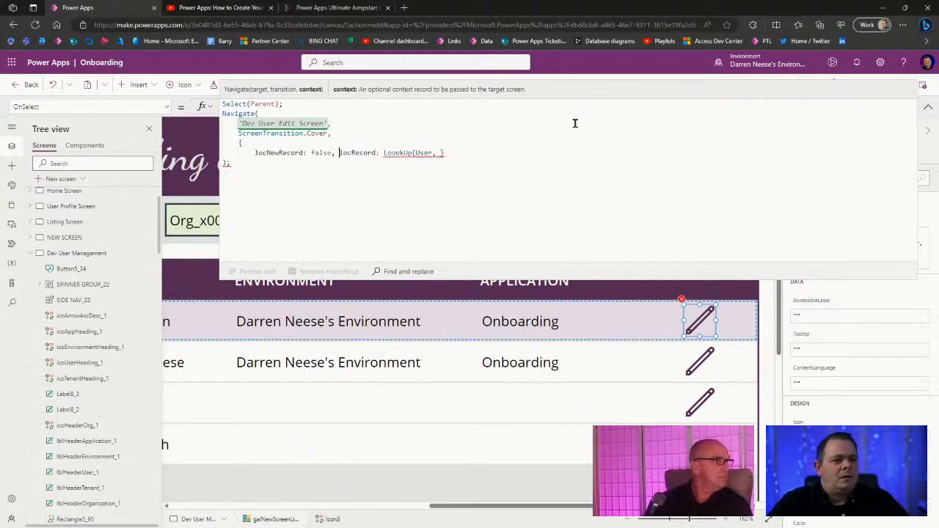
{"action": "key", "text": "shift+Return"}
{"action": "key", "text": "End"}
{"action": "key", "text": "Left"}
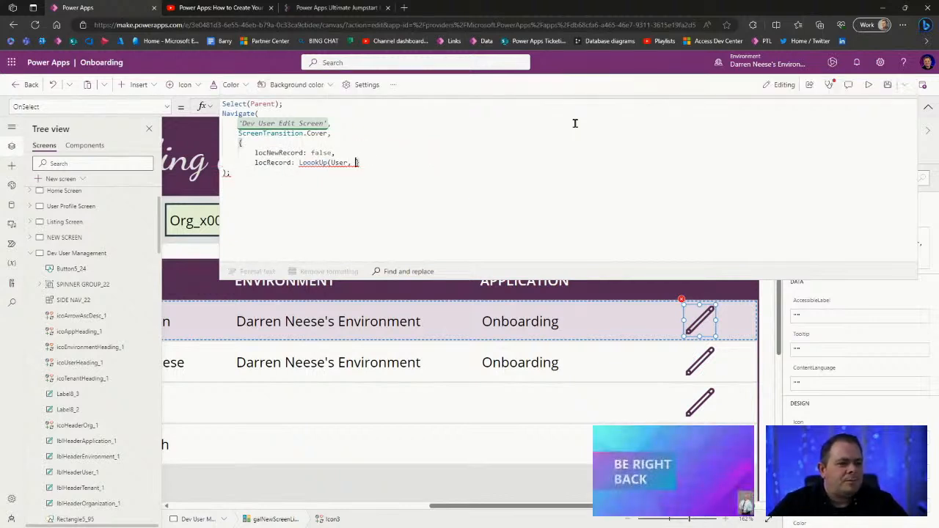
{"action": "key", "text": "shift+Return"}
{"action": "key", "text": "shift+Tab"}
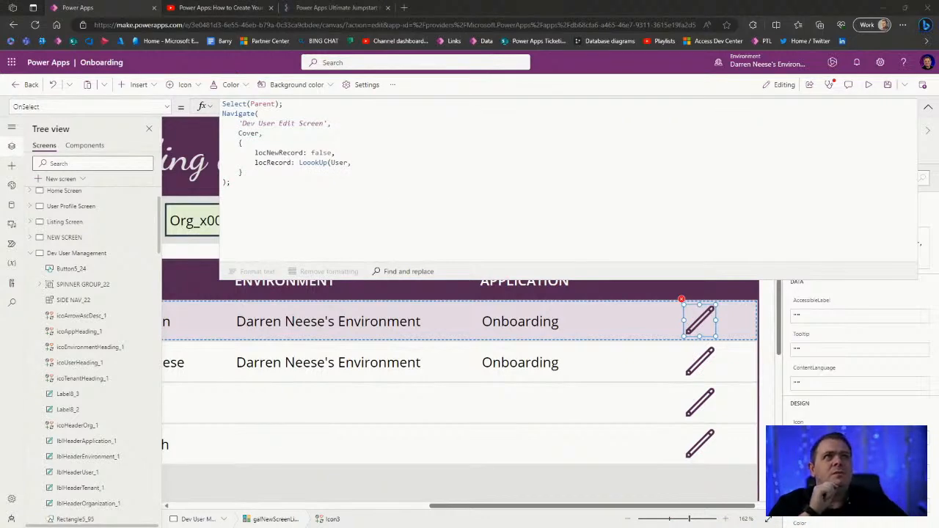
Step: Switch to SQL Server Management Studio and examine the top 1000 rows of the Onboarding view dbo.vw_OrgTenantUserEnvironmentApp
{"action": "key", "text": "alt+Tab"}
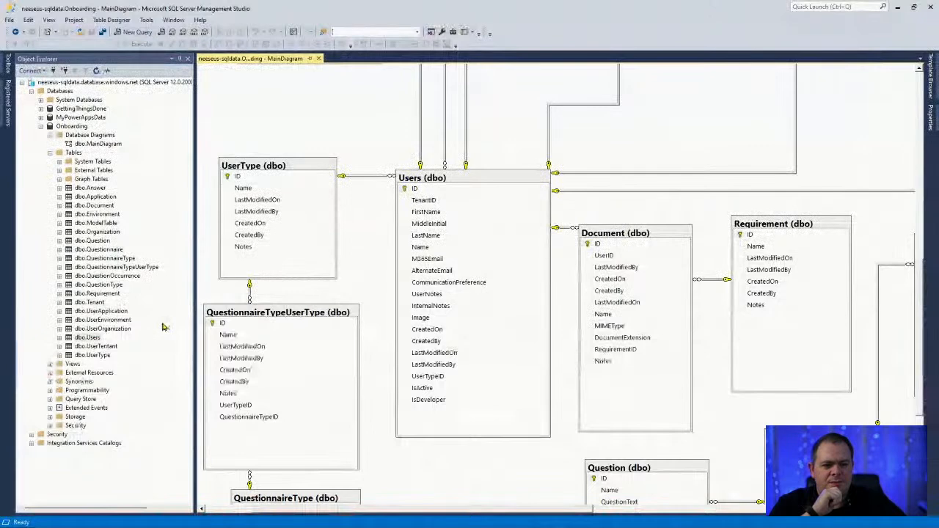
{"action": "left_click", "coordinate": [80, 365]}
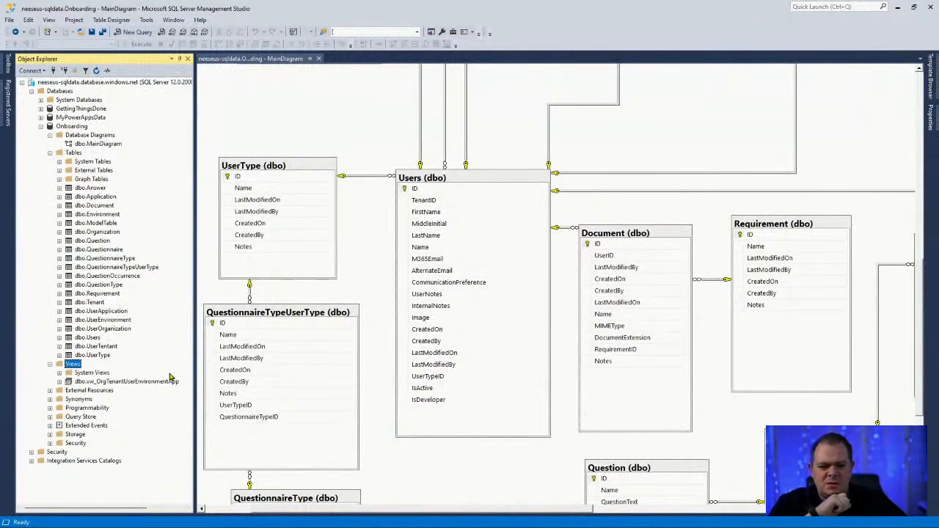
{"action": "right_click", "coordinate": [128, 382]}
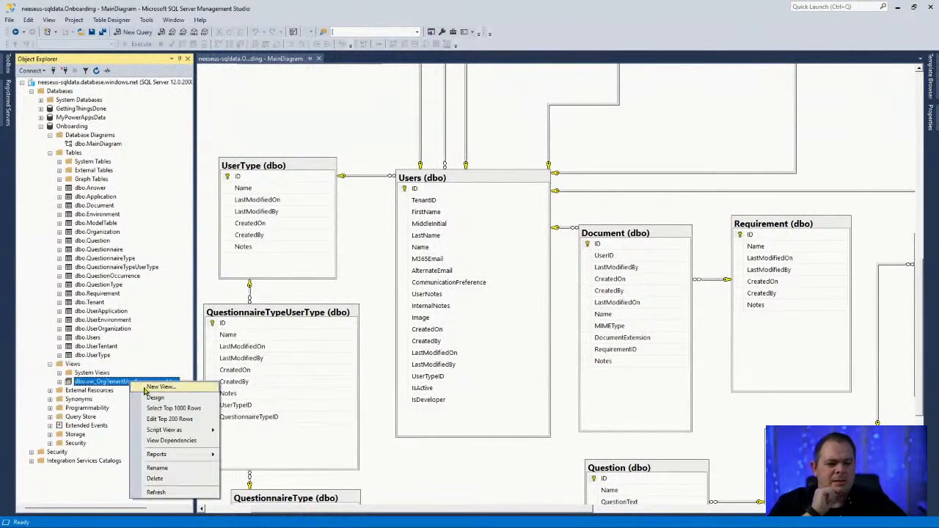
{"action": "left_click", "coordinate": [189, 408]}
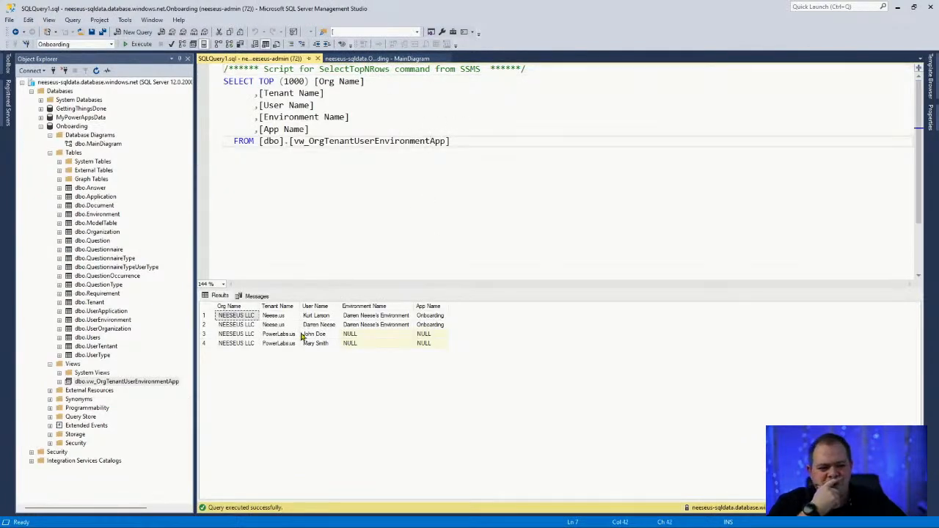
{"action": "left_click_drag", "start_coordinate": [340, 306], "coordinate": [355, 306]}
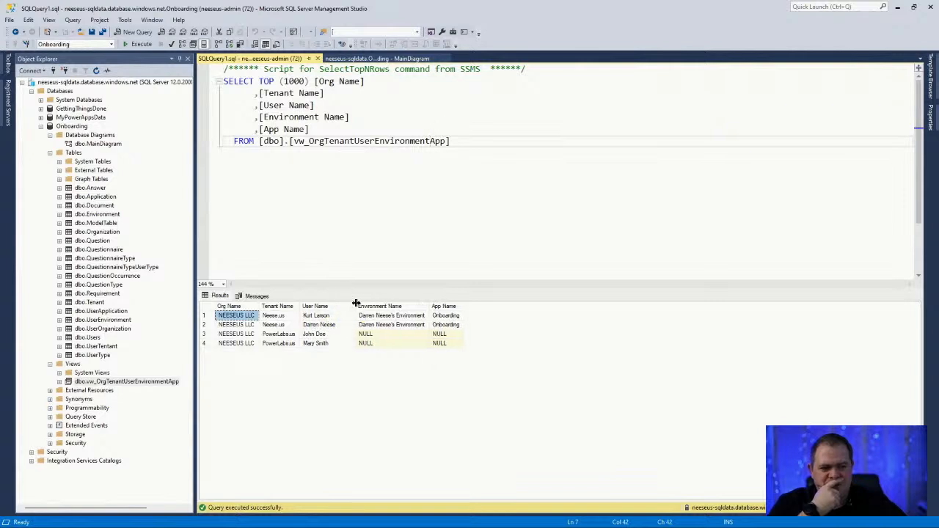
{"action": "left_click", "coordinate": [395, 219]}
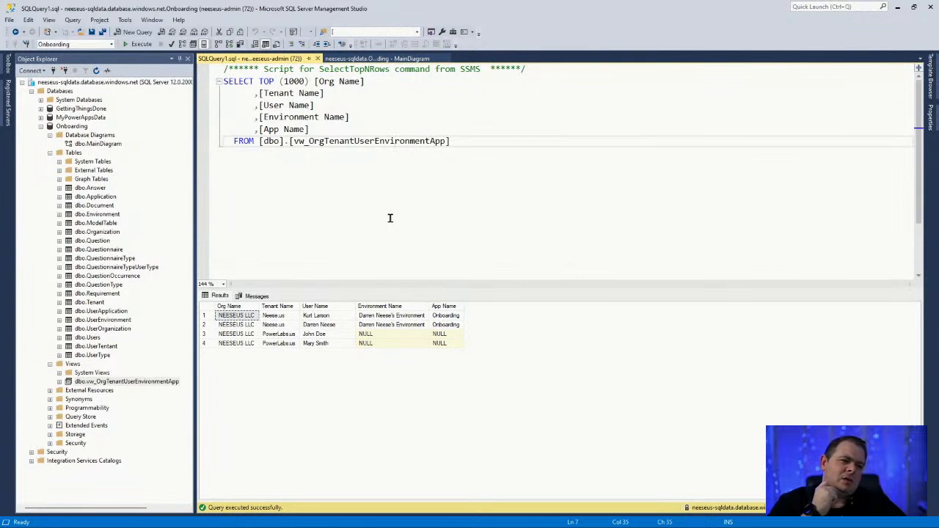
{"action": "left_click", "coordinate": [504, 141]}
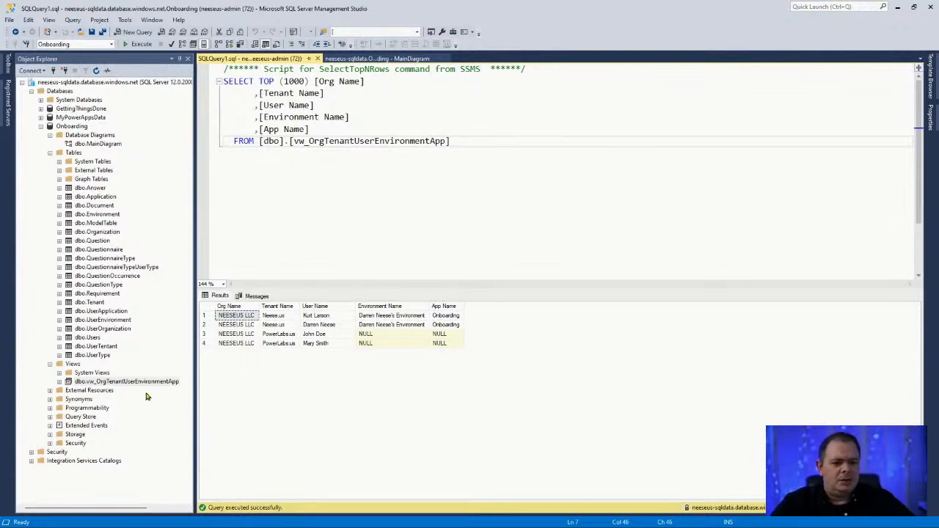
{"action": "left_click", "coordinate": [147, 382]}
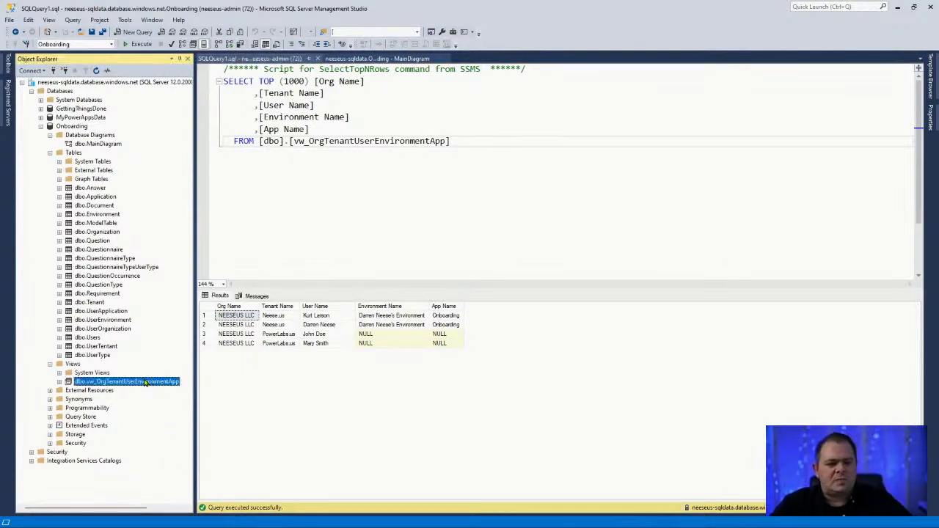
{"action": "right_click", "coordinate": [145, 383]}
{"action": "left_click", "coordinate": [195, 397]}
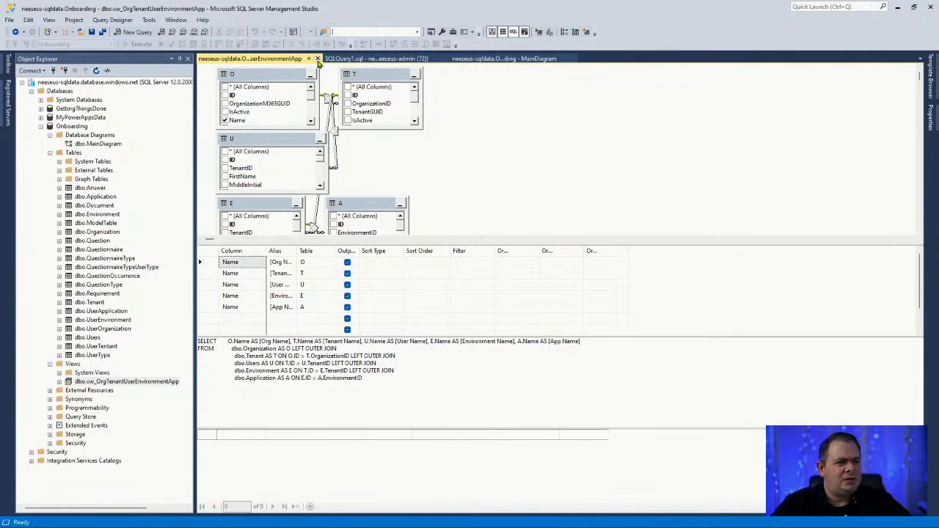
{"action": "left_click", "coordinate": [317, 59]}
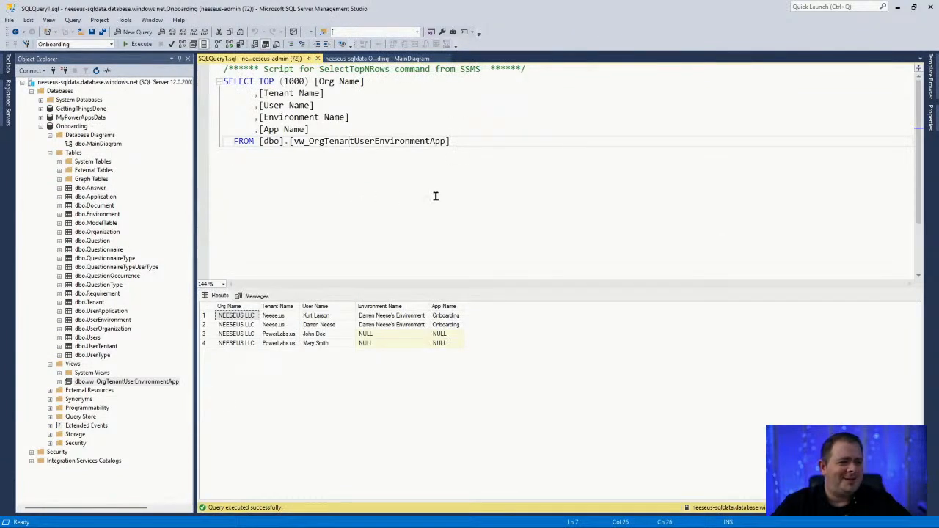
Step: Script the view dbo.vw_OrgTenantUserEnvironmentApp as an ALTER statement in a new query editor window
{"action": "left_click", "coordinate": [137, 383]}
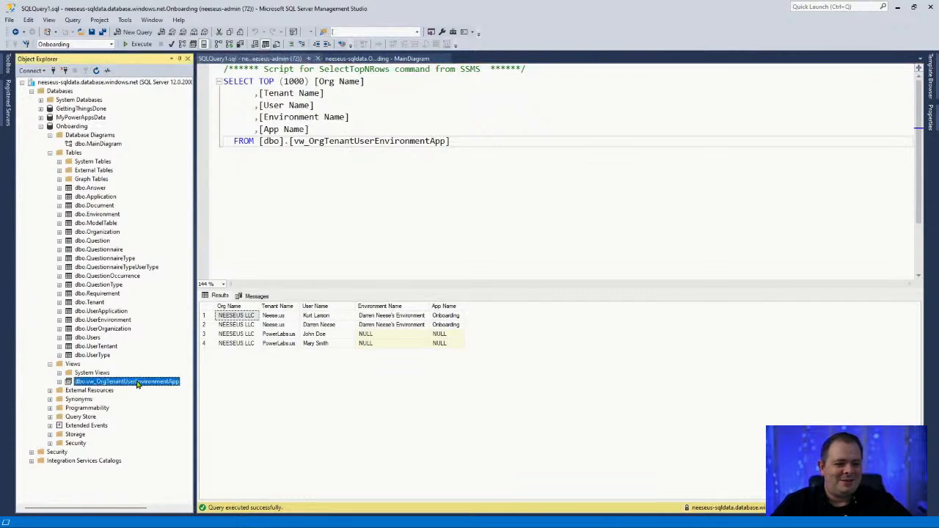
{"action": "right_click", "coordinate": [137, 383]}
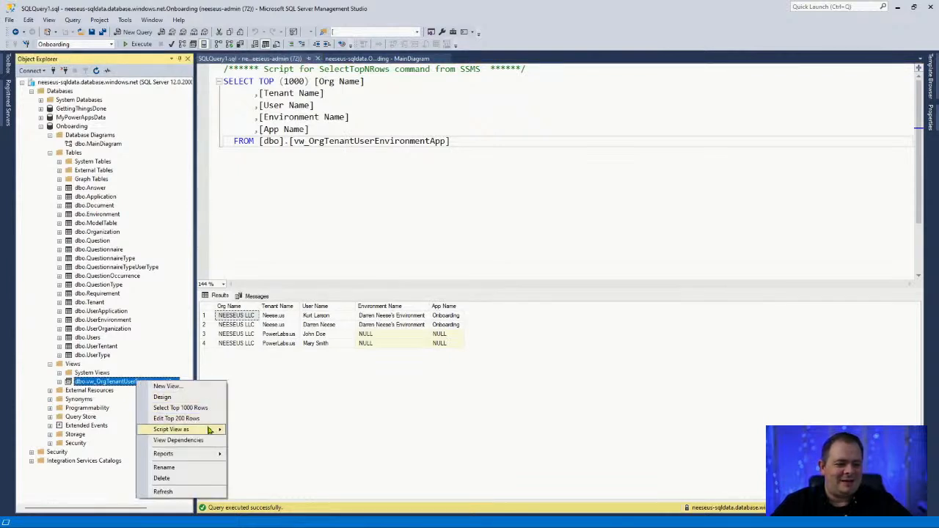
{"action": "mouse_move", "coordinate": [211, 431]}
{"action": "mouse_move", "coordinate": [270, 432]}
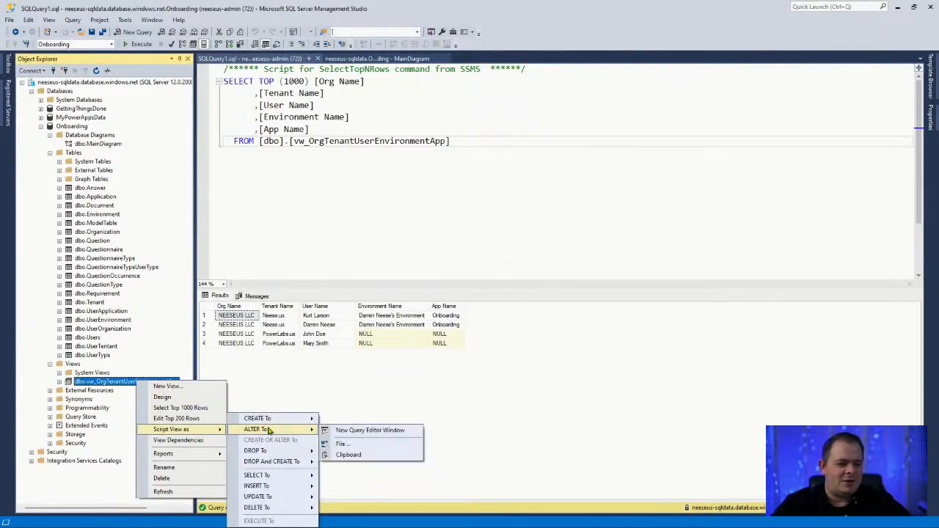
{"action": "left_click", "coordinate": [352, 431]}
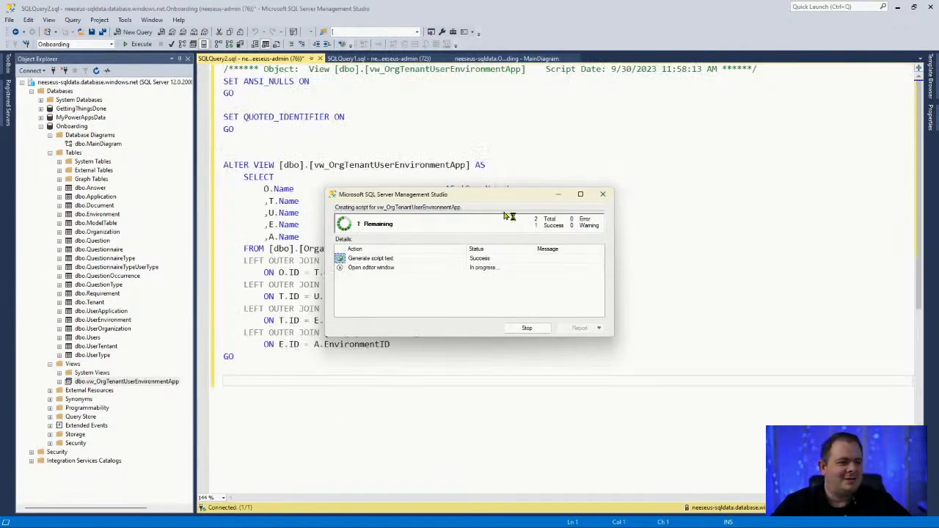
{"action": "left_click", "coordinate": [617, 270]}
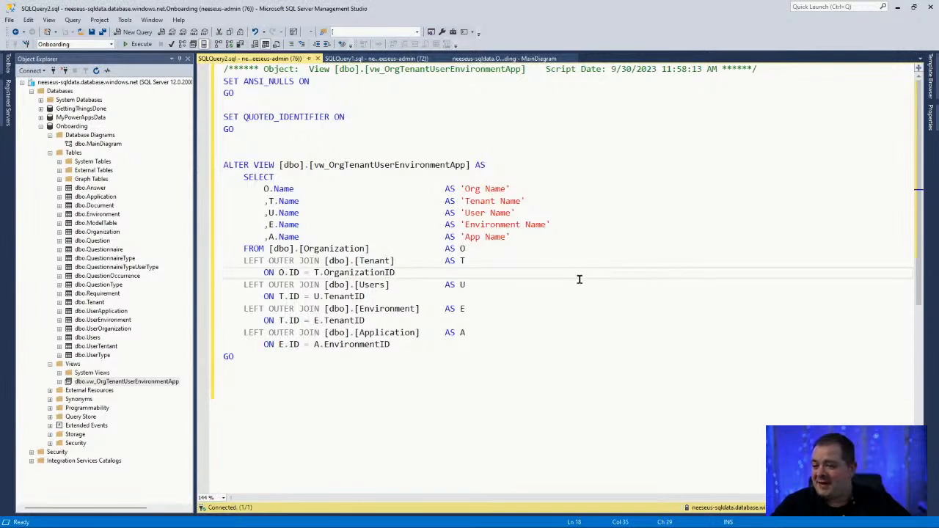
{"action": "left_click", "coordinate": [566, 320]}
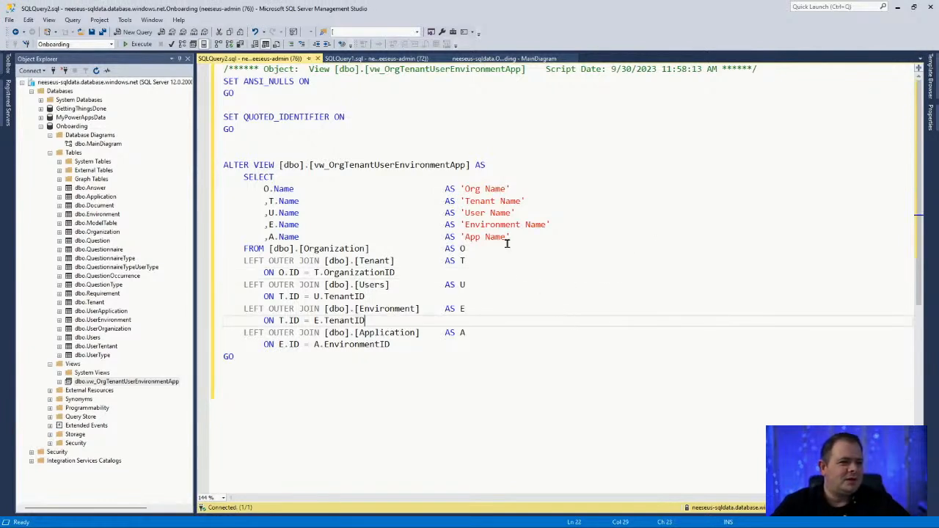
Step: Add the column U.ID AS 'UserID' on its own line below the User Name column, with its alias aligned to the others
{"action": "left_click", "coordinate": [535, 202]}
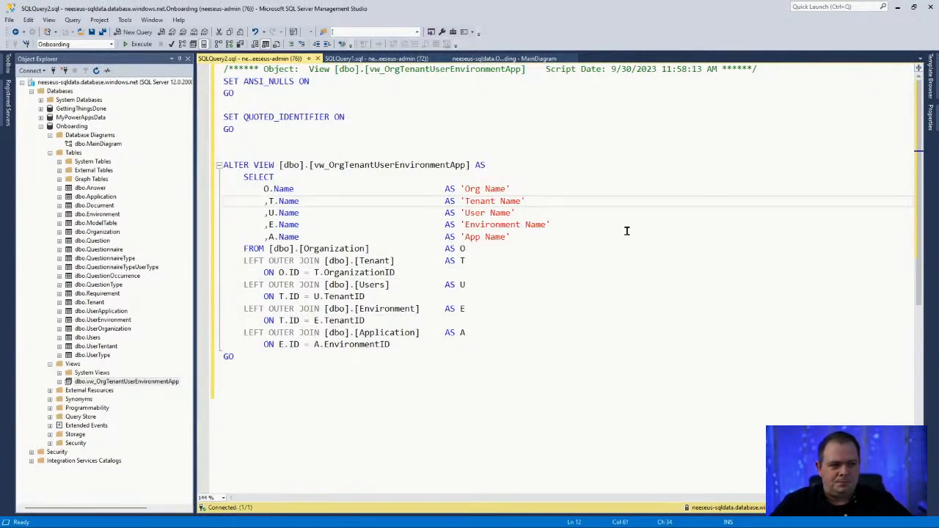
{"action": "key", "text": "Down"}
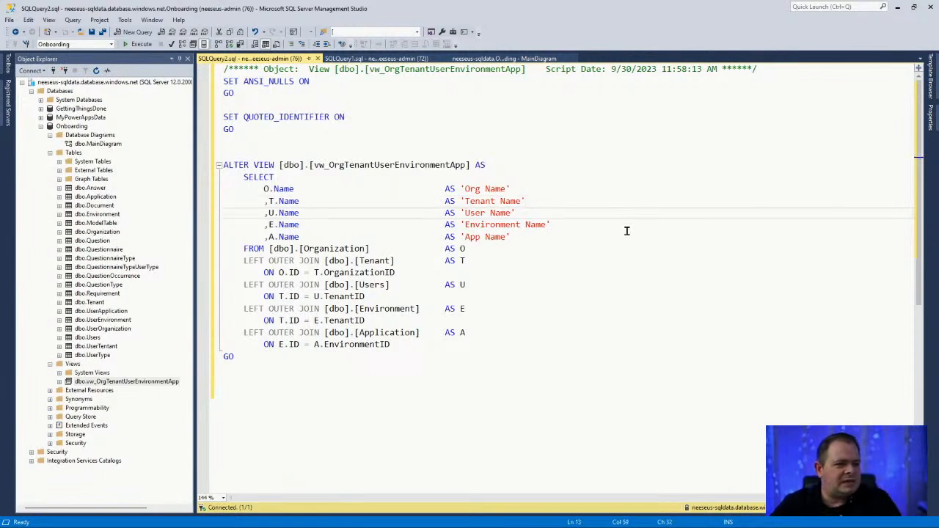
{"action": "key", "text": "Return"}
{"action": "type", "text": ","}
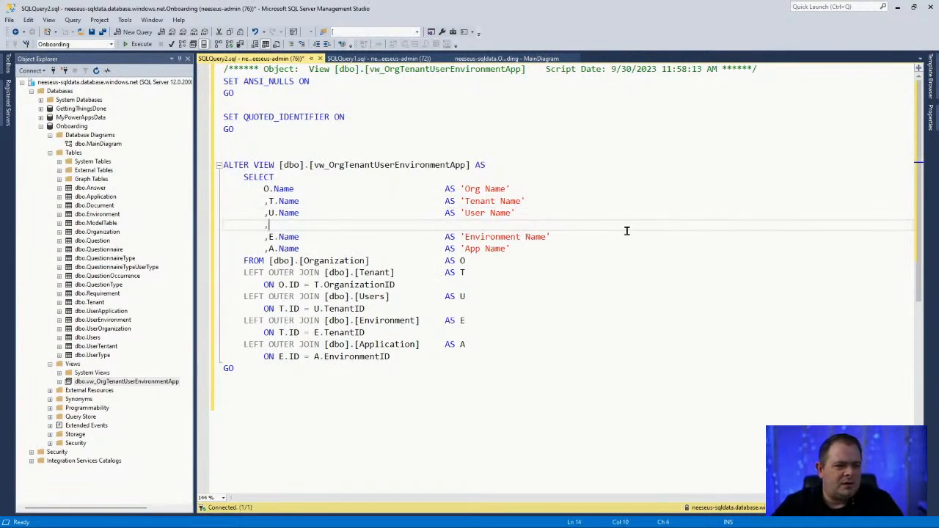
{"action": "type", "text": "U.ID"}
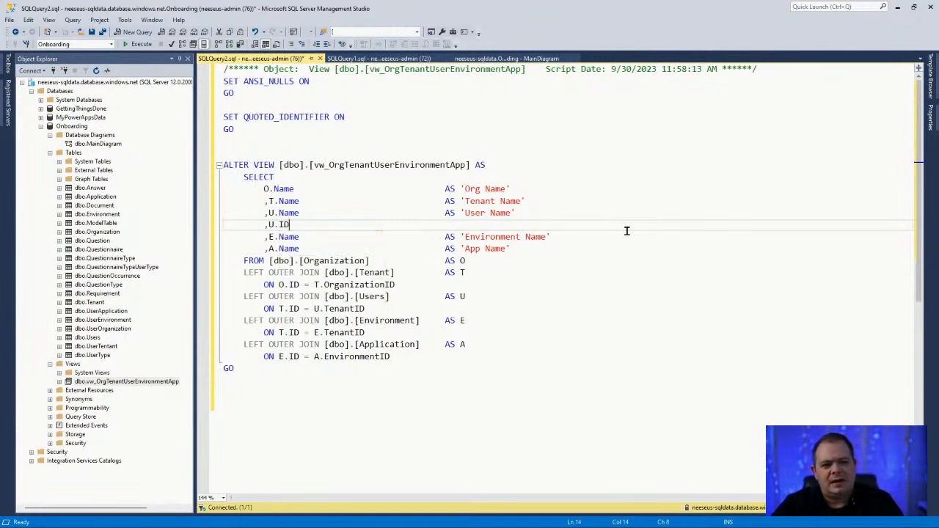
{"action": "key", "text": "Tab"}
{"action": "key", "text": "Tab"}
{"action": "key", "text": "Tab"}
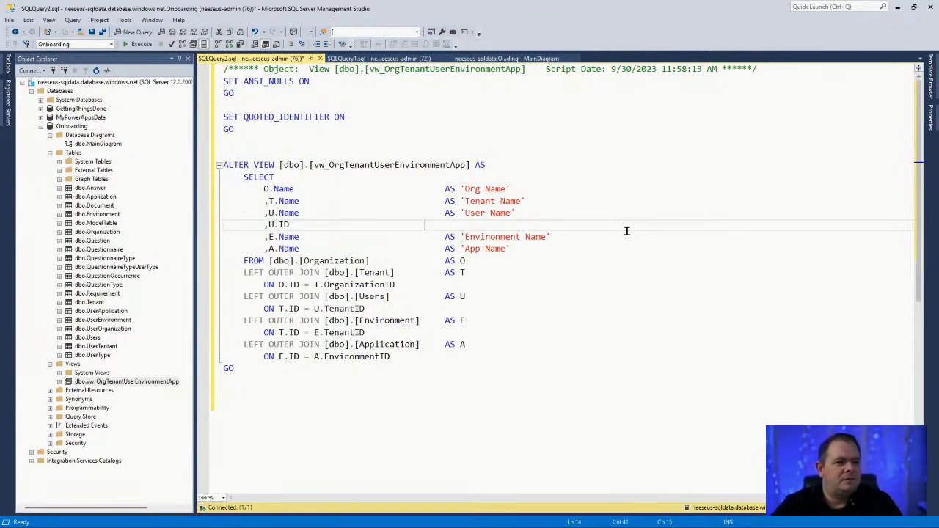
{"action": "type", "text": "AS ''"}
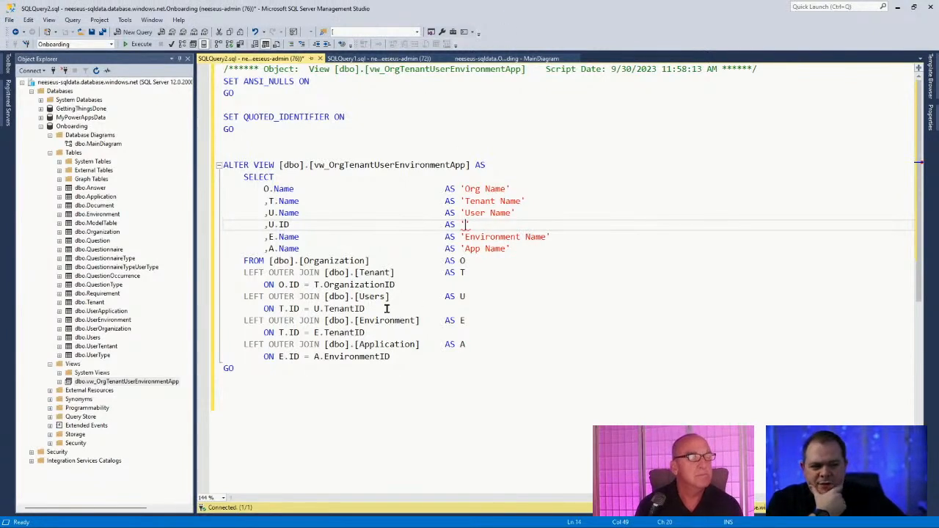
{"action": "left_click", "coordinate": [410, 308]}
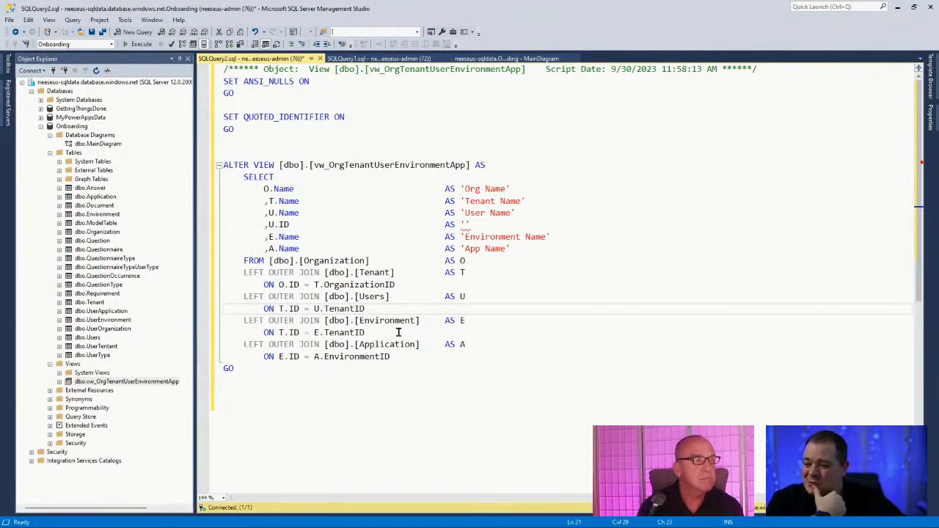
{"action": "left_click", "coordinate": [465, 224]}
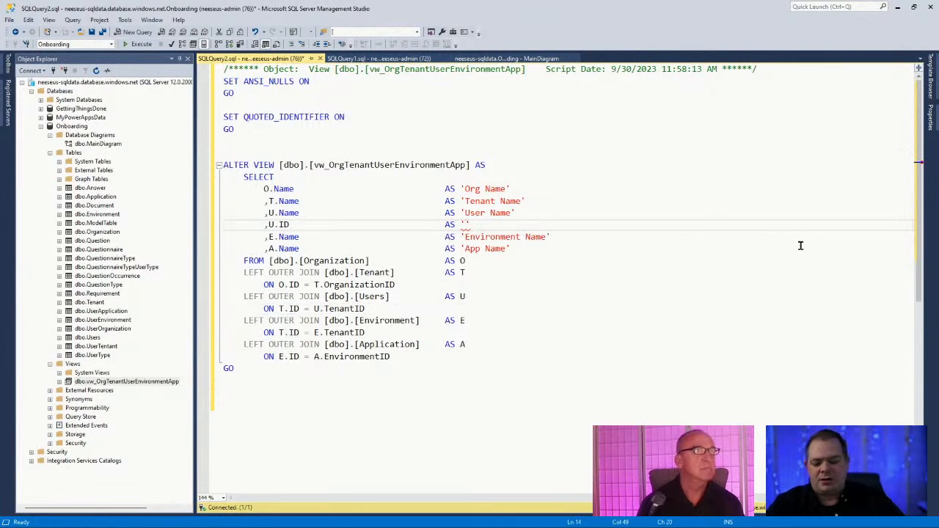
{"action": "type", "text": "UserID"}
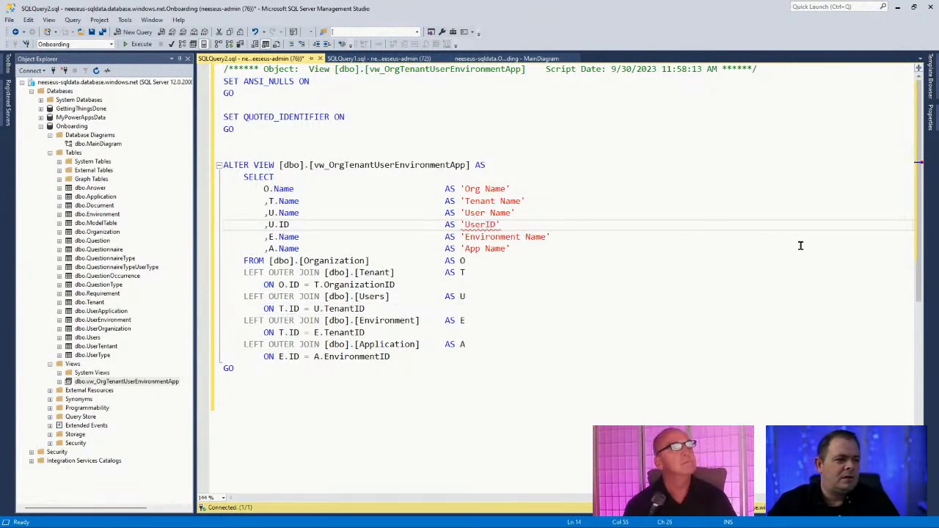
{"action": "left_click", "coordinate": [552, 301]}
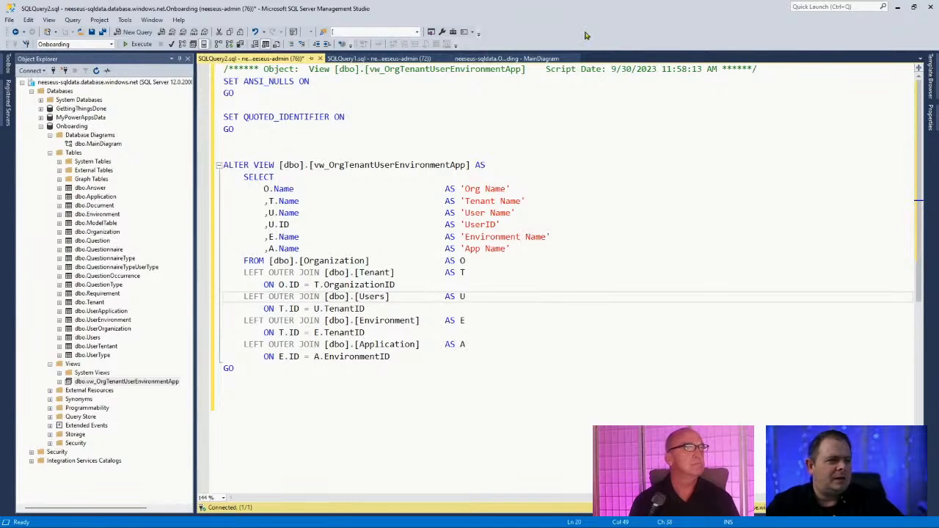
Step: Switch to Power Apps, collapse the formula editor and view the whole Dev User Management screen, then return to SQL Server Management Studio
{"action": "left_click_drag", "start_coordinate": [602, 13], "coordinate": [147, 0]}
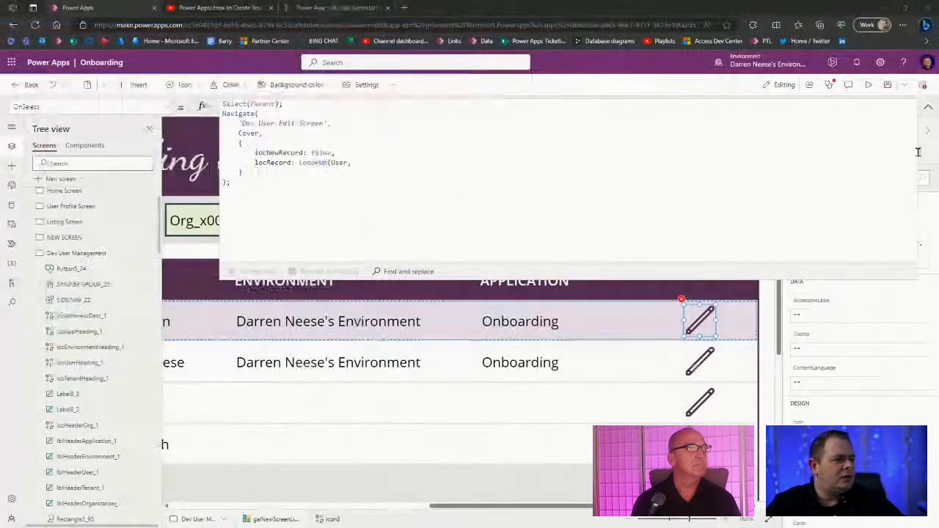
{"action": "left_click", "coordinate": [928, 108]}
{"action": "left_click", "coordinate": [673, 520]}
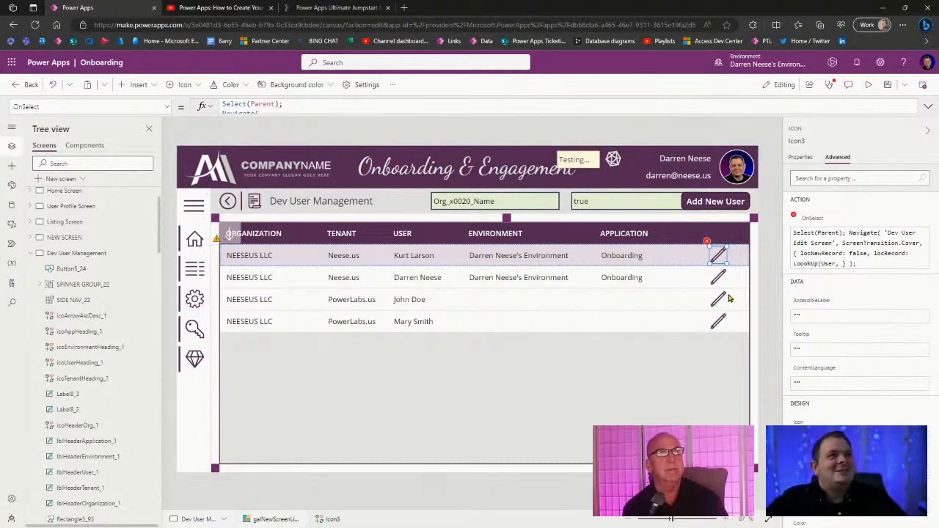
{"action": "left_click_drag", "start_coordinate": [672, 527], "coordinate": [617, 127]}
{"action": "double_click", "coordinate": [617, 127]}
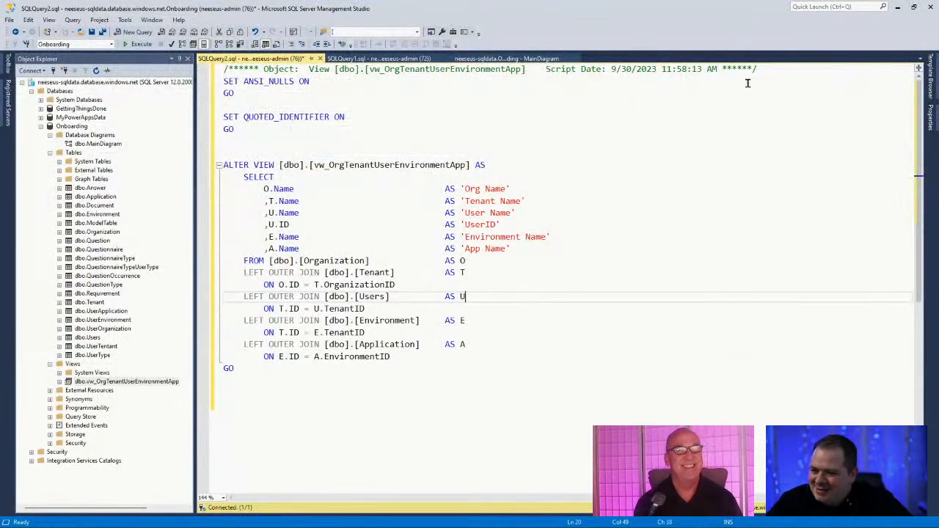
{"action": "left_click", "coordinate": [518, 249]}
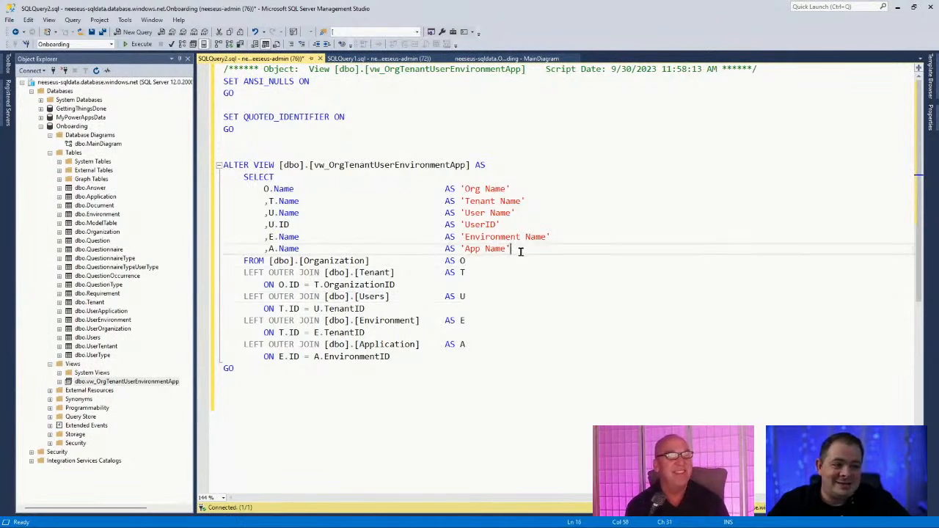
{"action": "left_click", "coordinate": [538, 226]}
{"action": "left_click", "coordinate": [535, 250]}
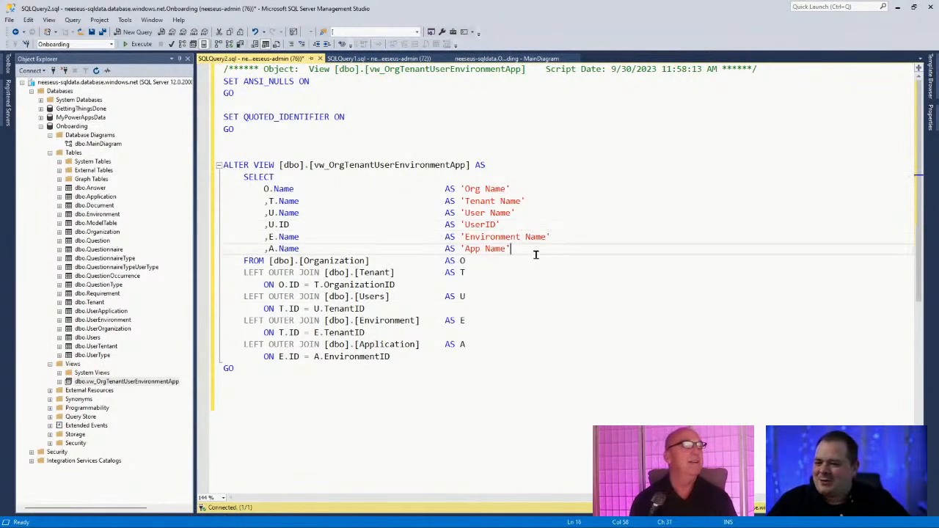
{"action": "left_click", "coordinate": [536, 237]}
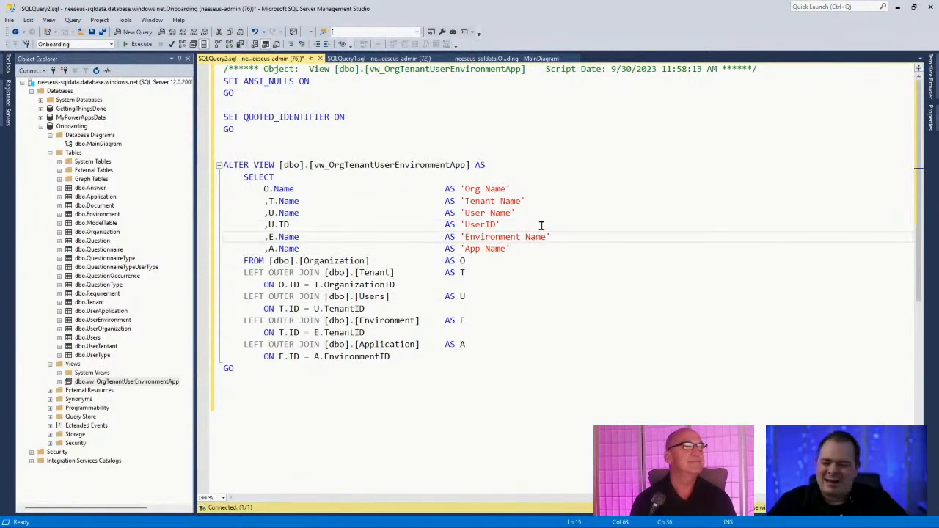
{"action": "left_click", "coordinate": [541, 224]}
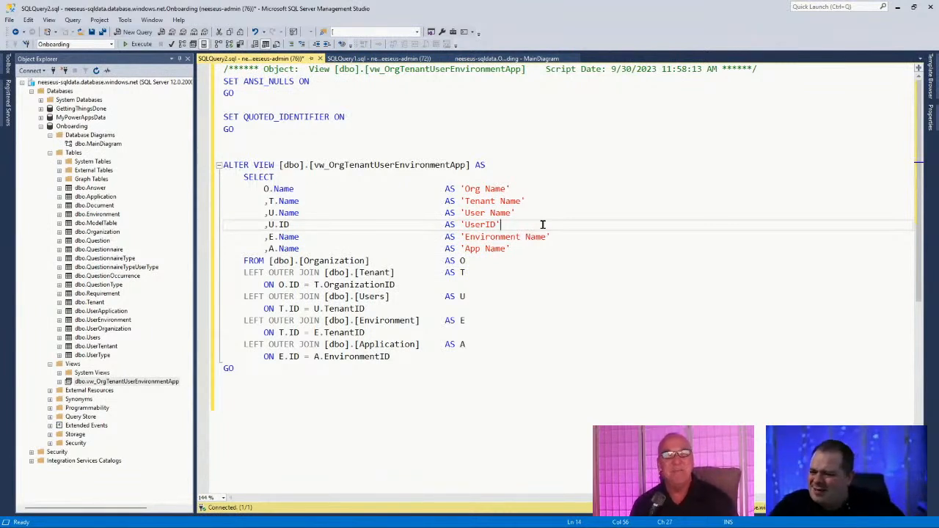
{"action": "left_click", "coordinate": [562, 287]}
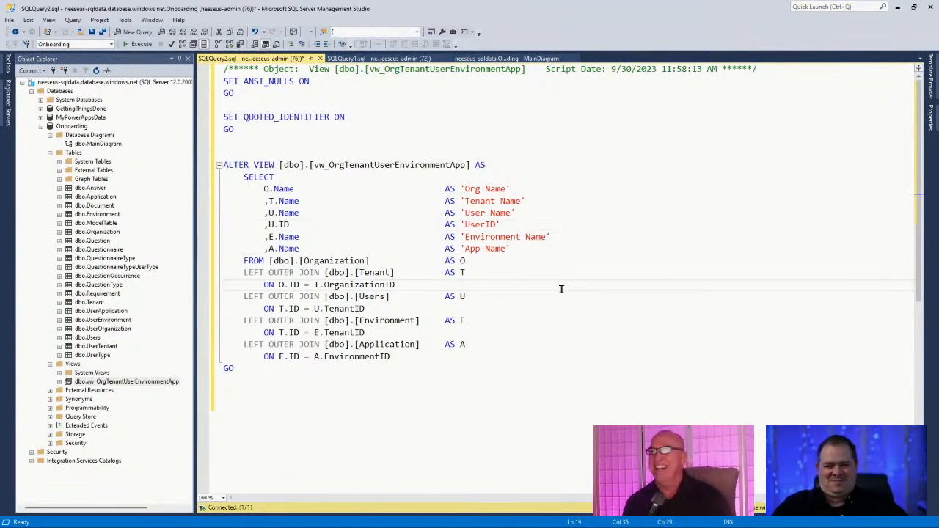
Step: Add the column O.ID AS 'OrgID' on its own line below the Org Name column, with its alias aligned to the others
{"action": "left_click", "coordinate": [530, 189]}
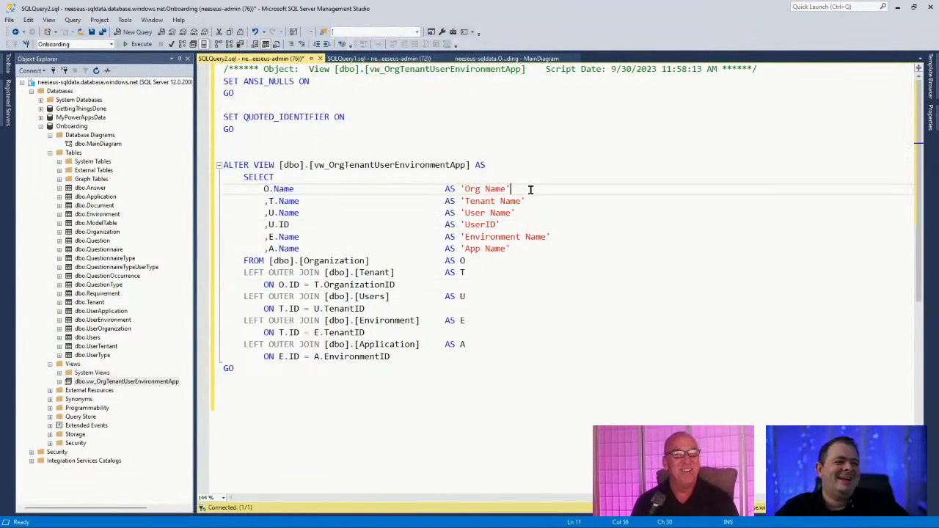
{"action": "key", "text": "Return"}
{"action": "type", "text": "O"}
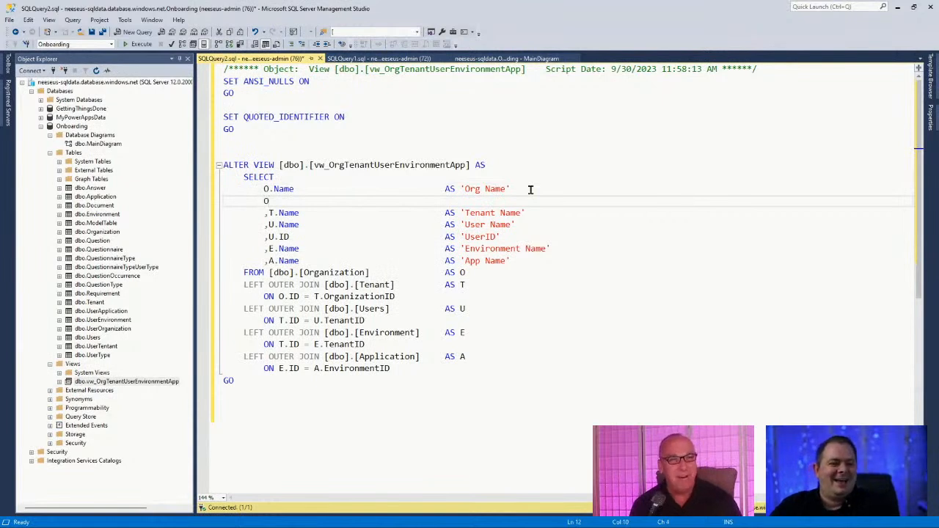
{"action": "type", "text": ","}
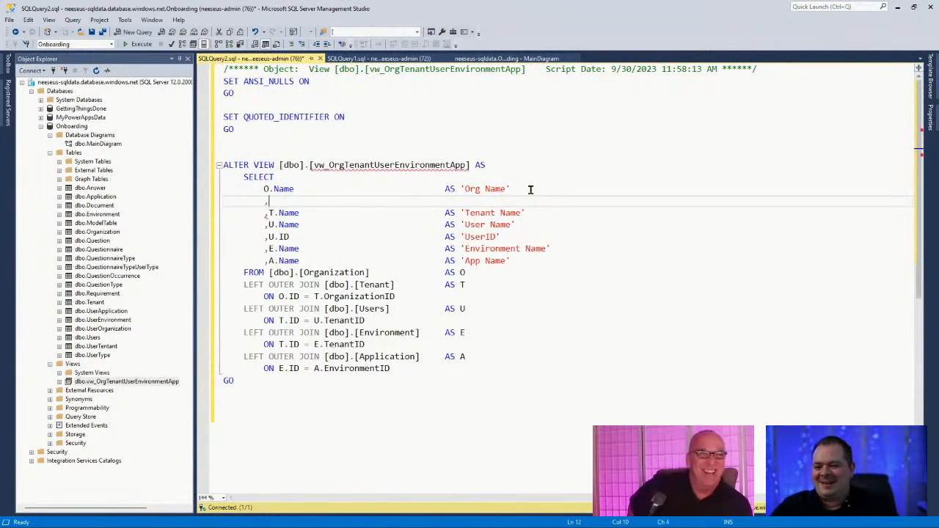
{"action": "type", "text": "O"}
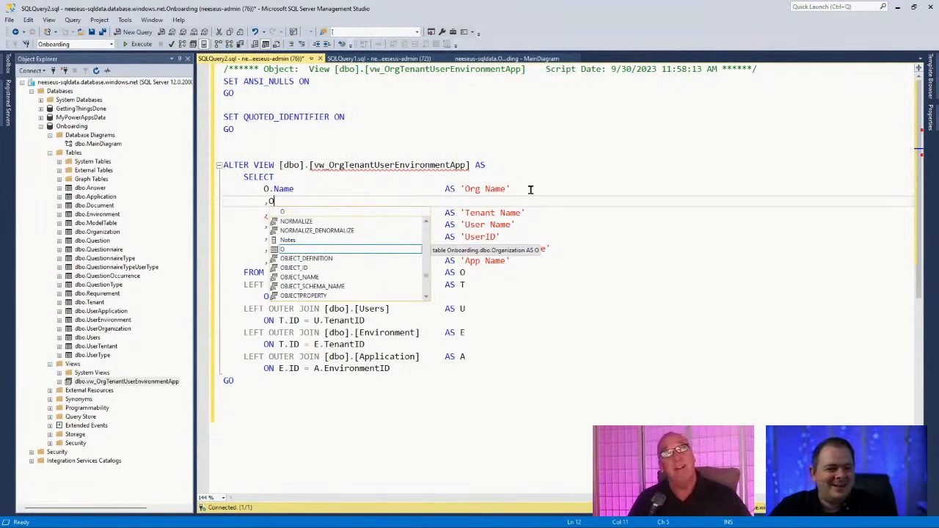
{"action": "type", "text": ","}
{"action": "key", "text": "BackSpace"}
{"action": "type", "text": ".ID"}
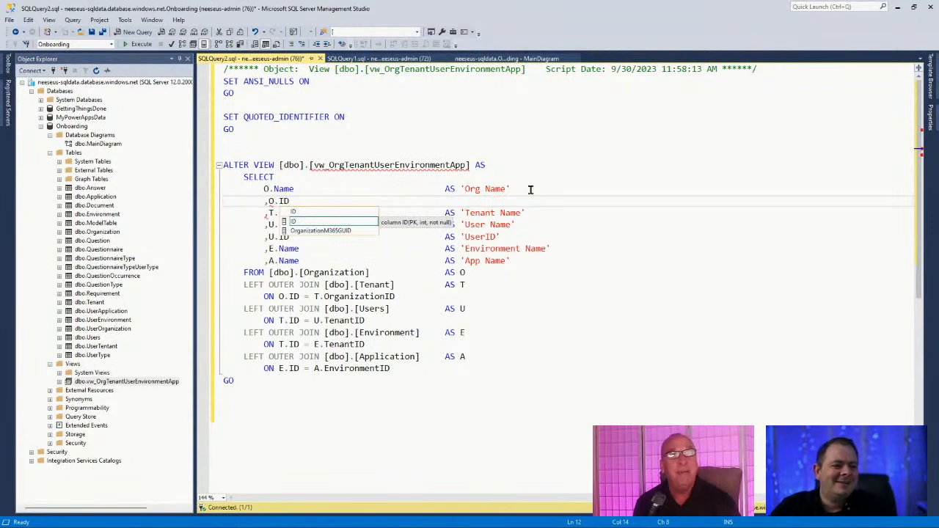
{"action": "key", "text": "Escape"}
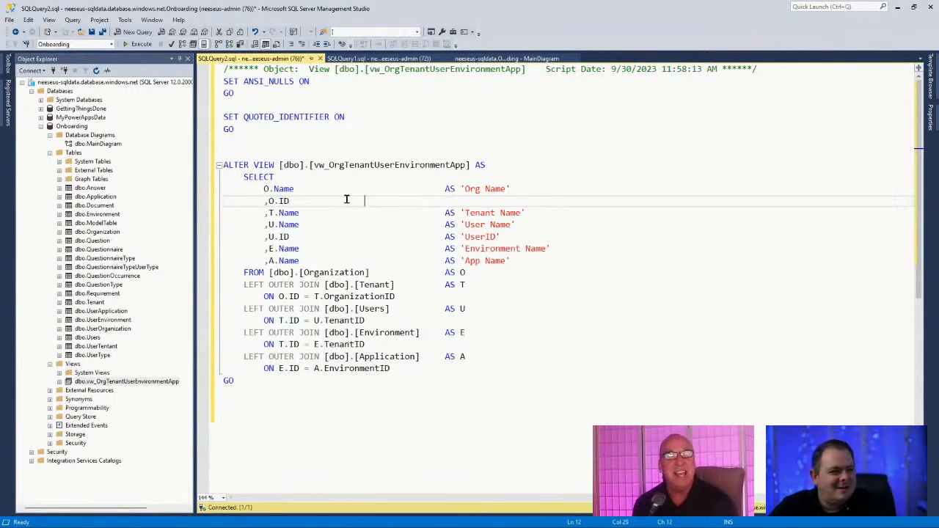
{"action": "type", "text": "AS"}
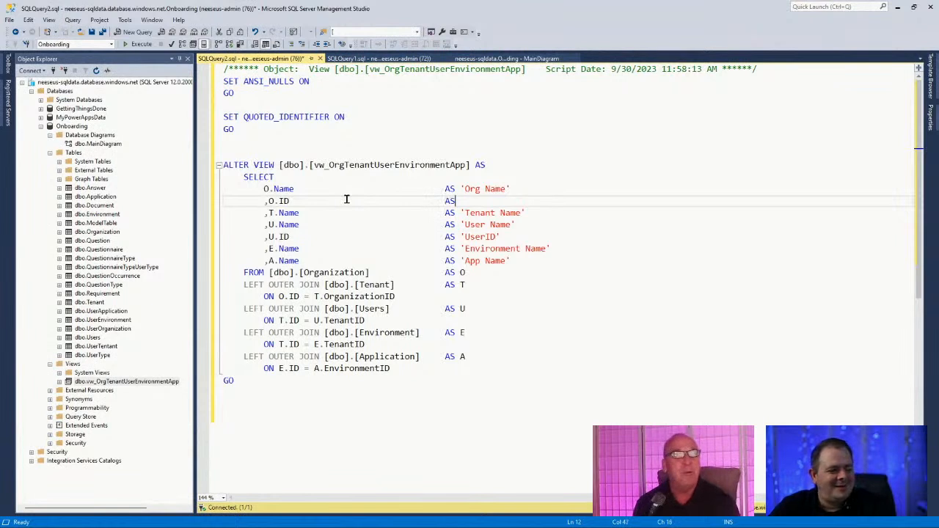
{"action": "type", "text": " ''"}
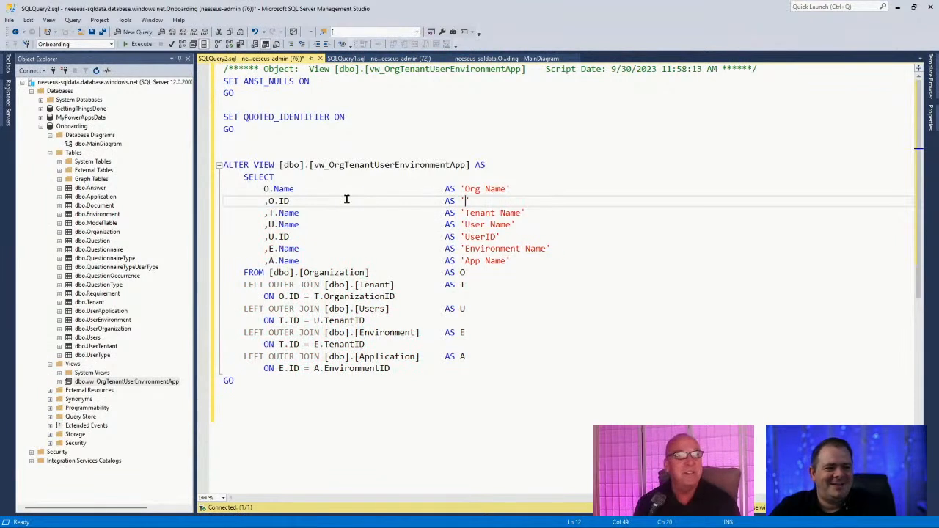
{"action": "type", "text": "Org"}
{"action": "type", "text": "ID"}
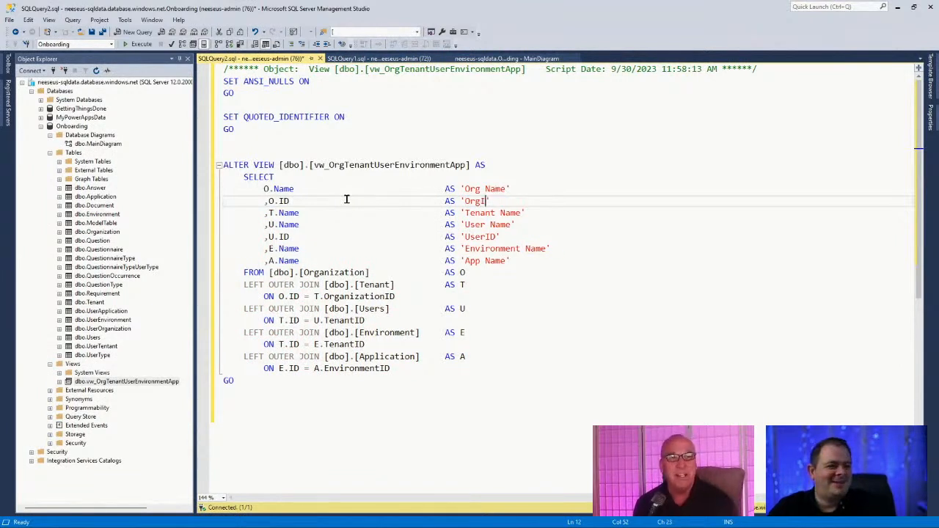
{"action": "key", "text": "End"}
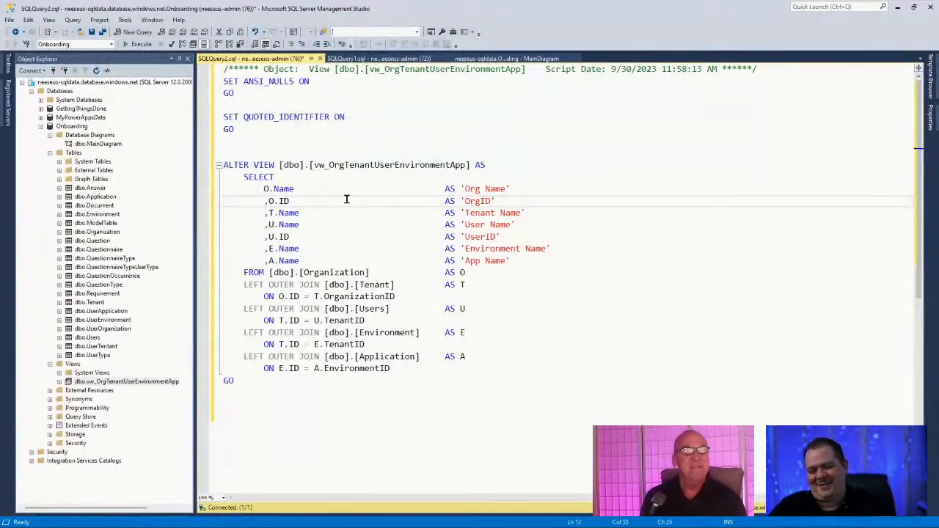
Step: Add the column T.ID AS 'TenantID' on its own line below the Tenant Name column, with its alias aligned to the others
{"action": "left_click", "coordinate": [571, 209]}
{"action": "key", "text": "Return"}
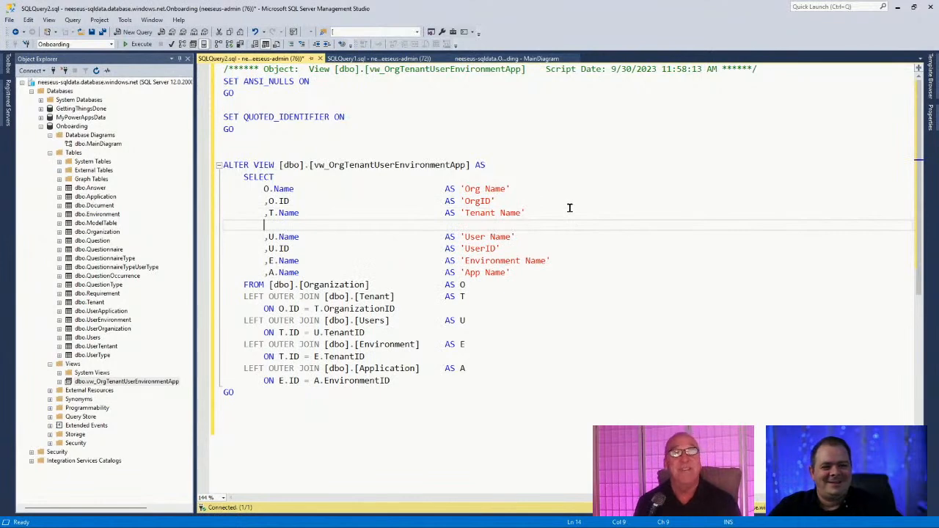
{"action": "type", "text": ",T."}
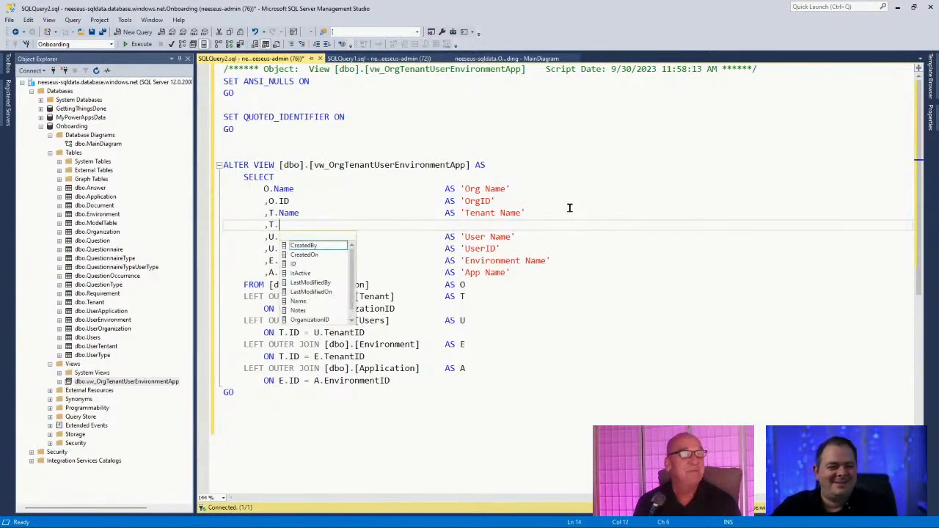
{"action": "type", "text": "ID"}
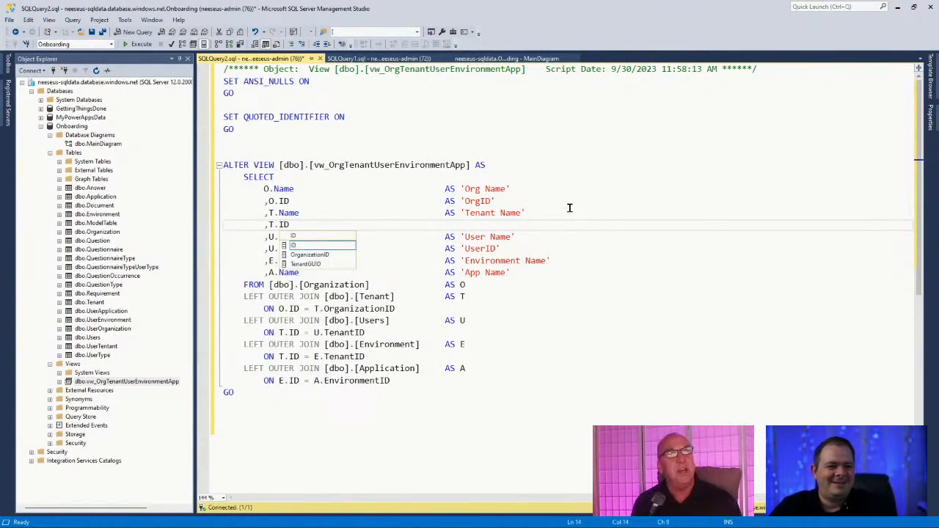
{"action": "key", "text": "Escape"}
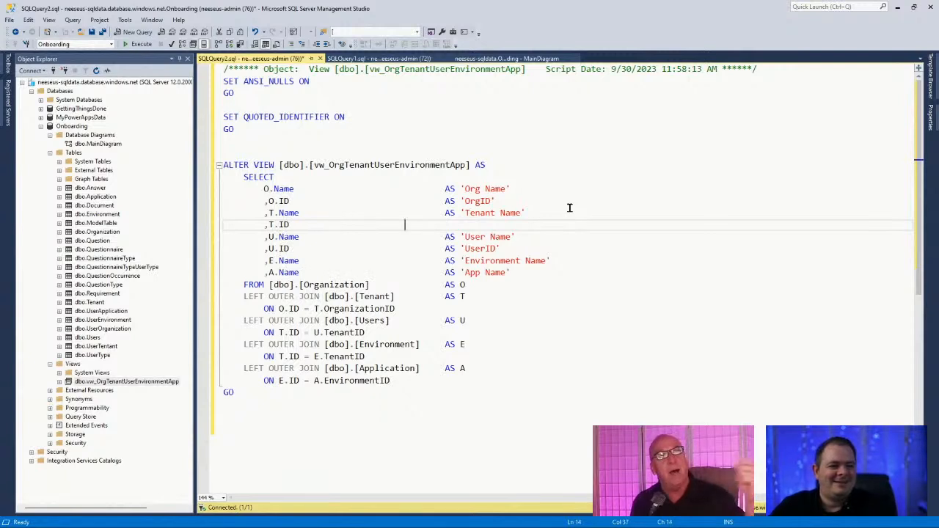
{"action": "type", "text": "AS "}
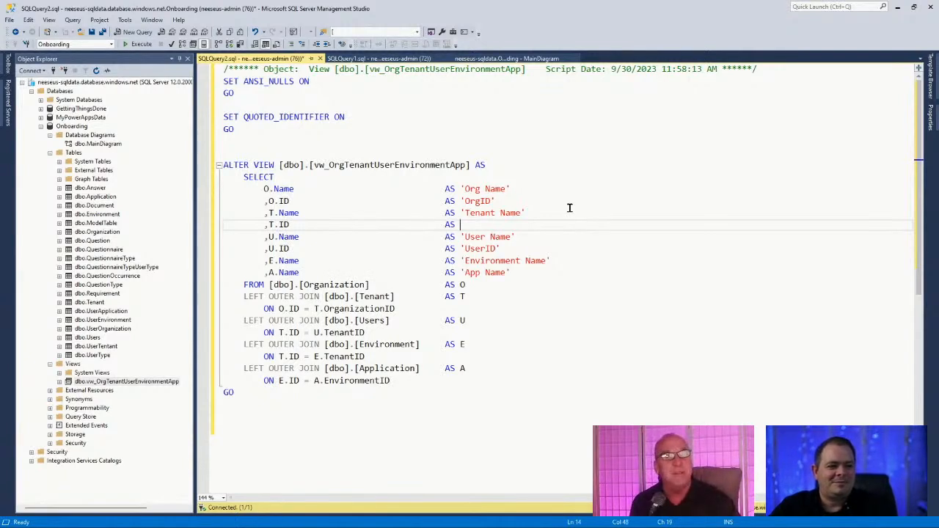
{"action": "type", "text": "''"}
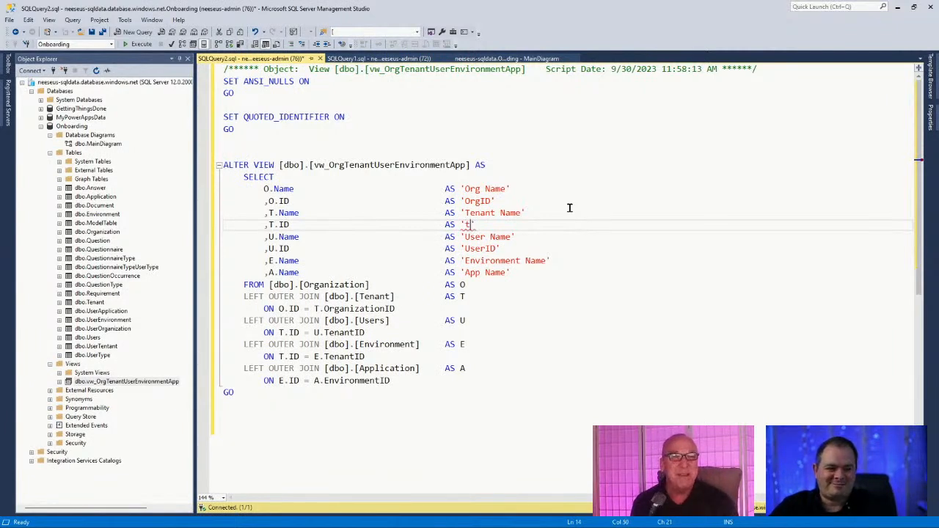
{"action": "type", "text": "TenantID"}
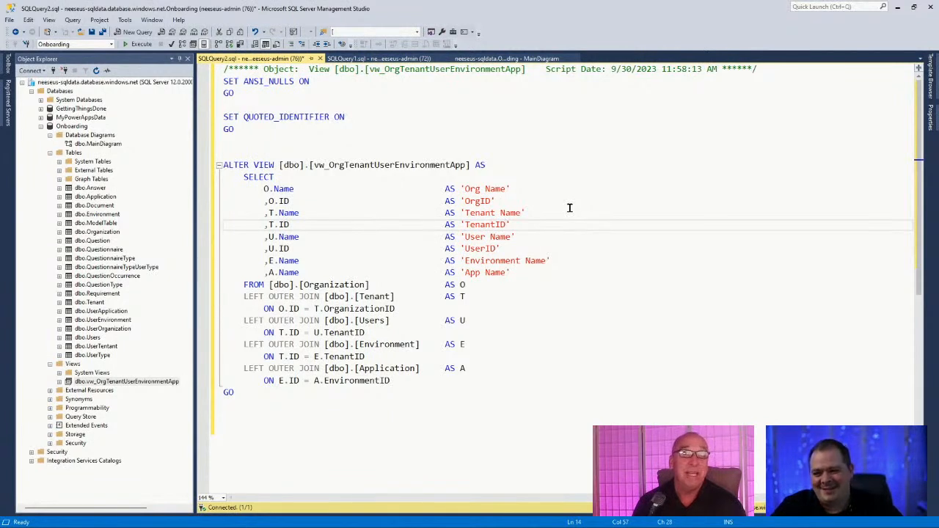
Step: Add the column E.ID AS 'EnvironmentID' on its own line below the Environment Name column, with its alias aligned to the others
{"action": "key", "text": "Down"}
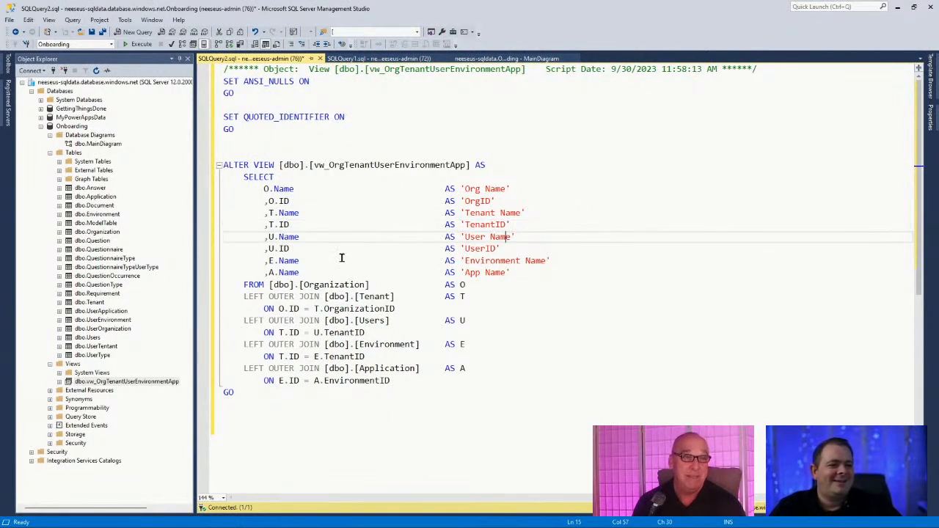
{"action": "left_click", "coordinate": [513, 246]}
{"action": "left_click", "coordinate": [599, 262]}
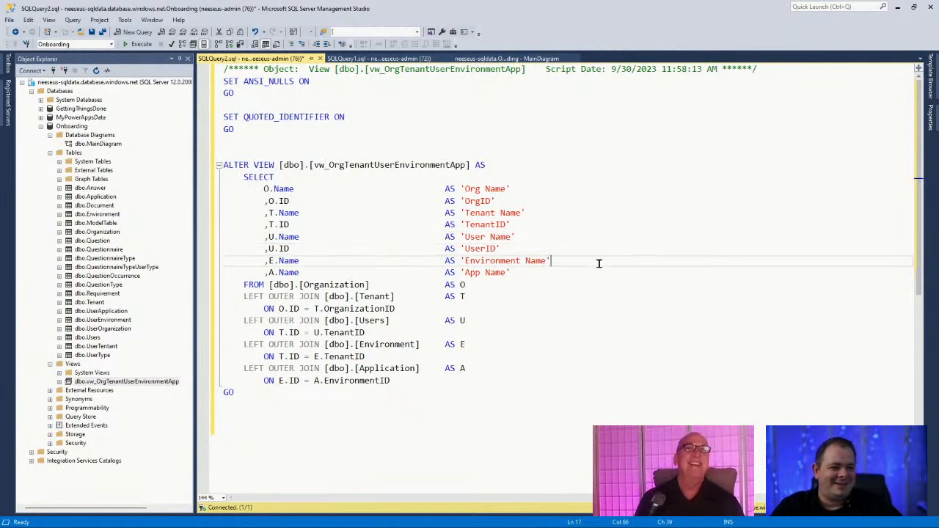
{"action": "key", "text": "Return"}
{"action": "type", "text": ","}
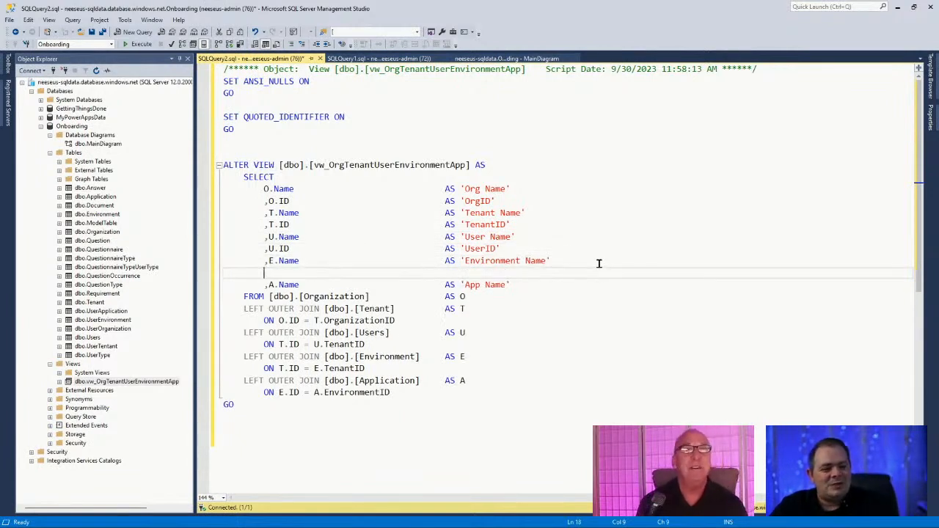
{"action": "type", "text": "E"}
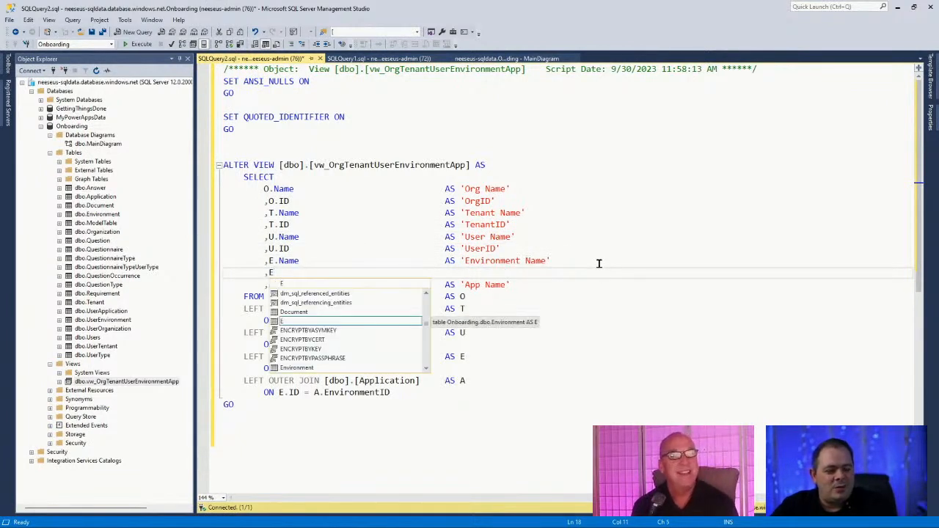
{"action": "type", "text": "."}
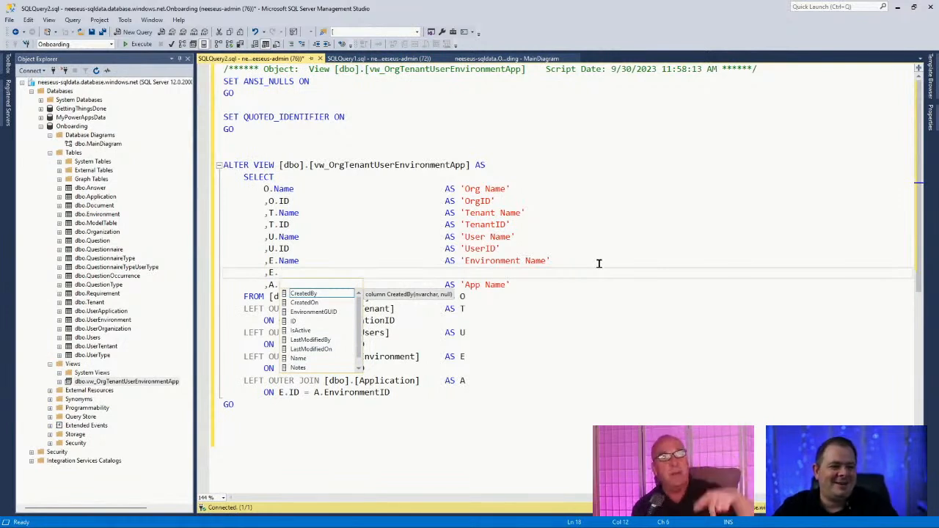
{"action": "type", "text": "ID"}
{"action": "key", "text": "Escape"}
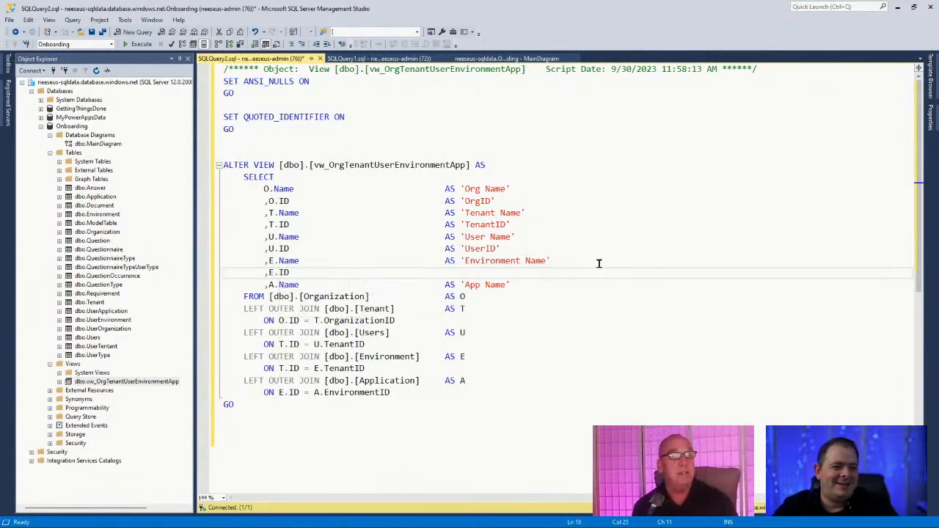
{"action": "key", "text": "Tab"}
{"action": "key", "text": "Tab"}
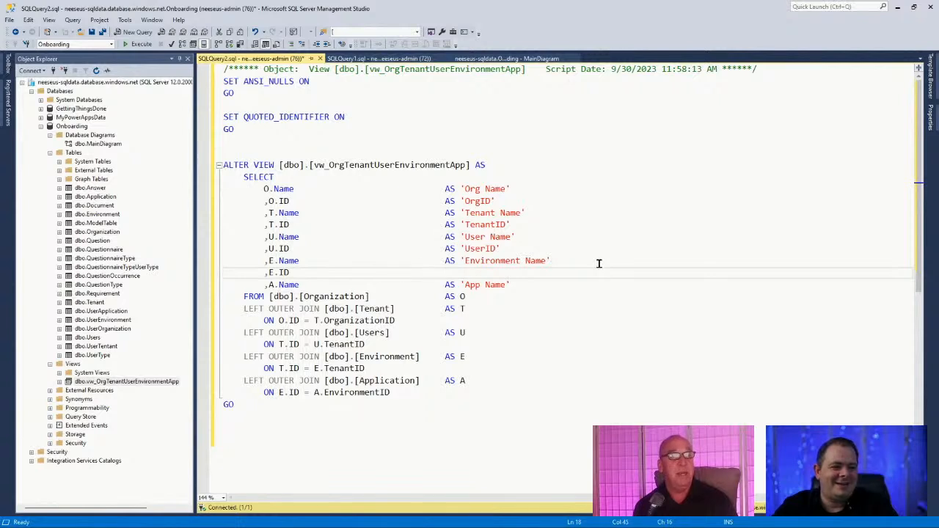
{"action": "type", "text": "aS"}
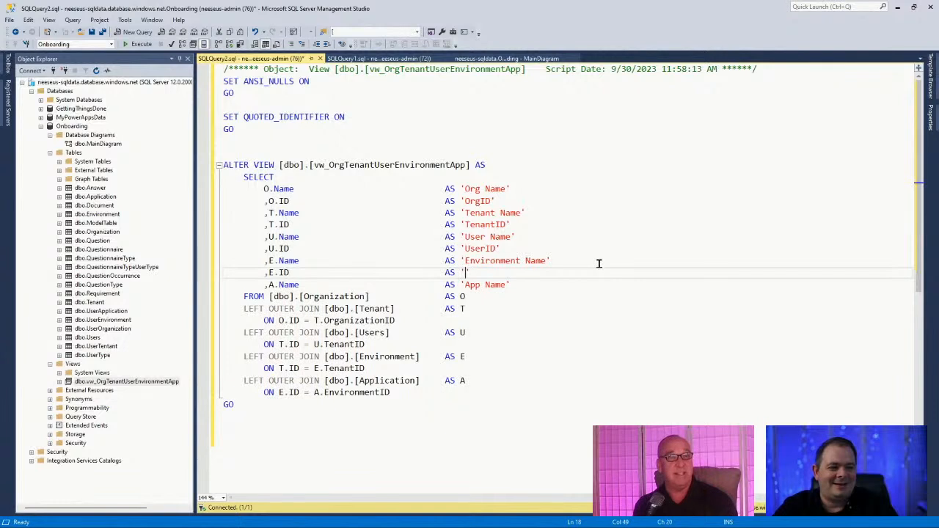
{"action": "type", "text": " 'EnvironmentID'"}
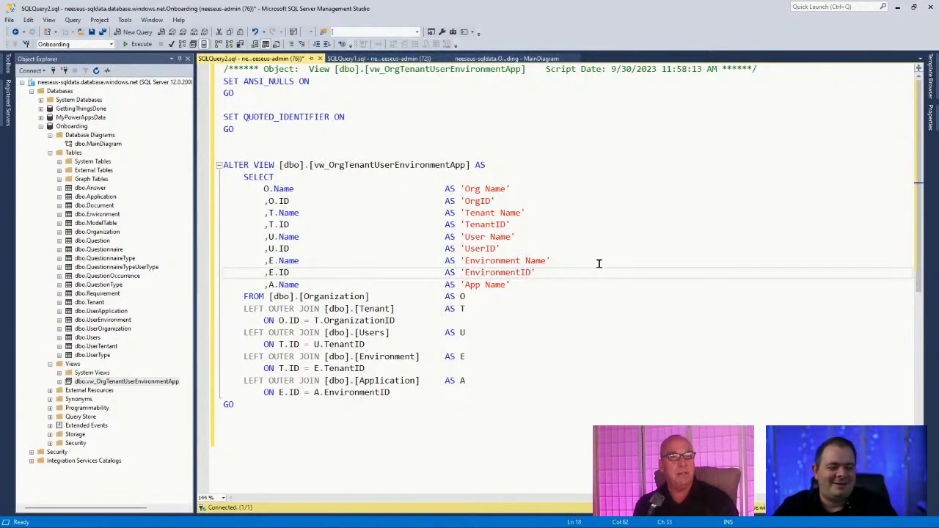
Step: Add the column A.ID AS 'AppID' on its own line below the App Name column, with its alias aligned to the others
{"action": "key", "text": "Down"}
{"action": "key", "text": "Return"}
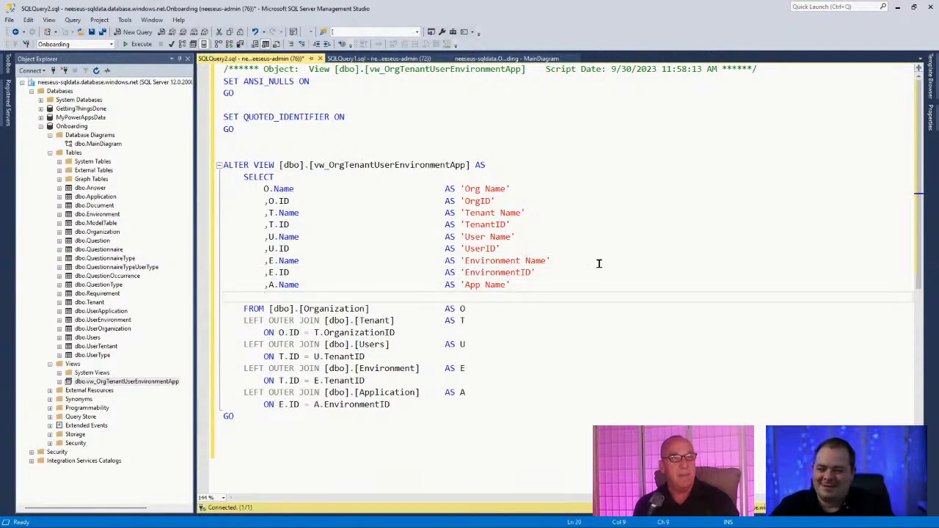
{"action": "type", "text": ",A.ID"}
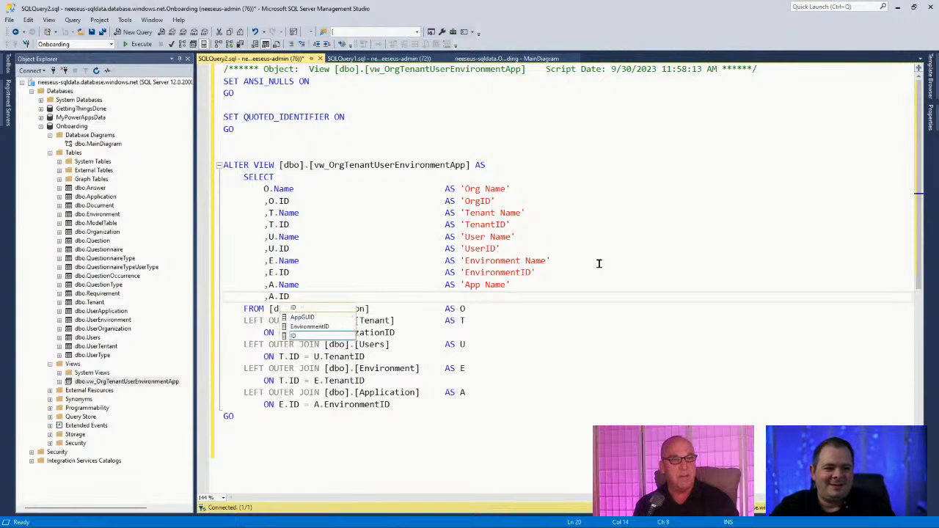
{"action": "key", "text": "Tab"}
{"action": "key", "text": "Tab"}
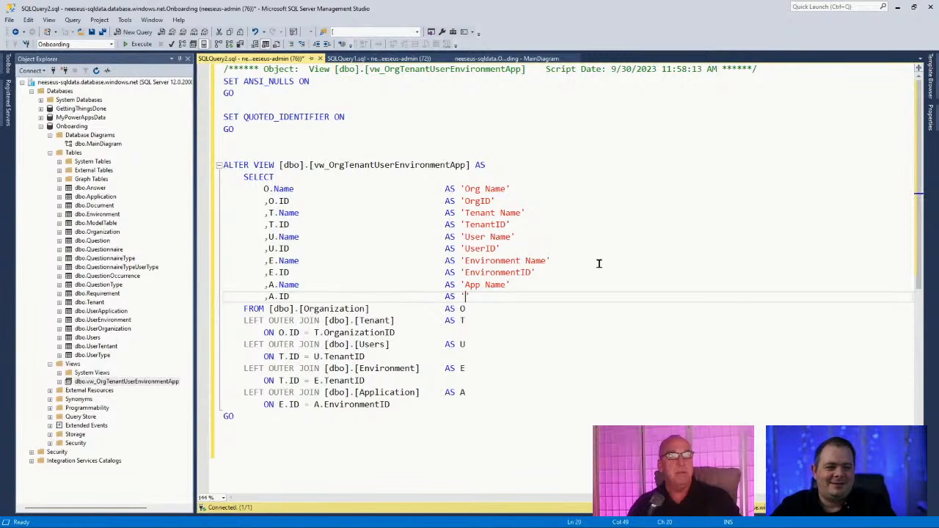
{"action": "type", "text": "AppID"}
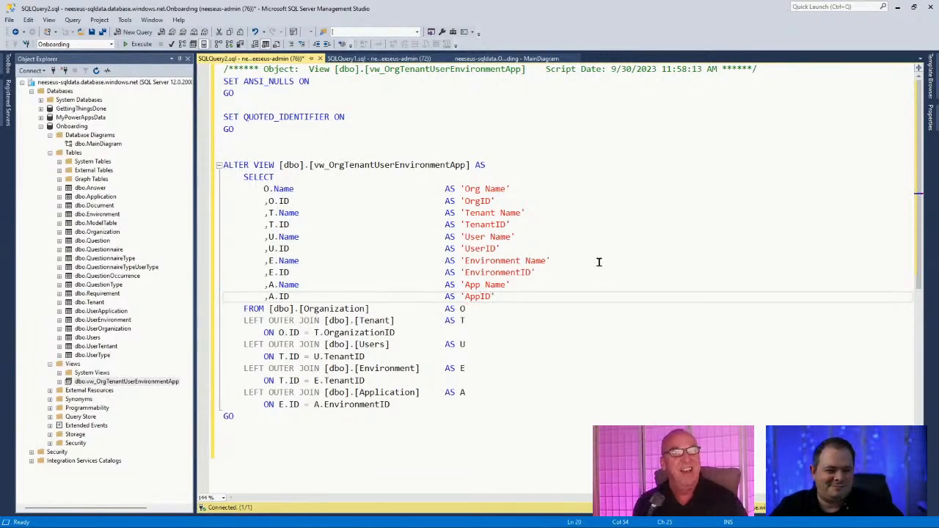
Step: Delete the script comment and the SET ANSI_NULLS and SET QUOTED_IDENTIFIER statements above the ALTER VIEW statement
{"action": "left_click", "coordinate": [603, 236]}
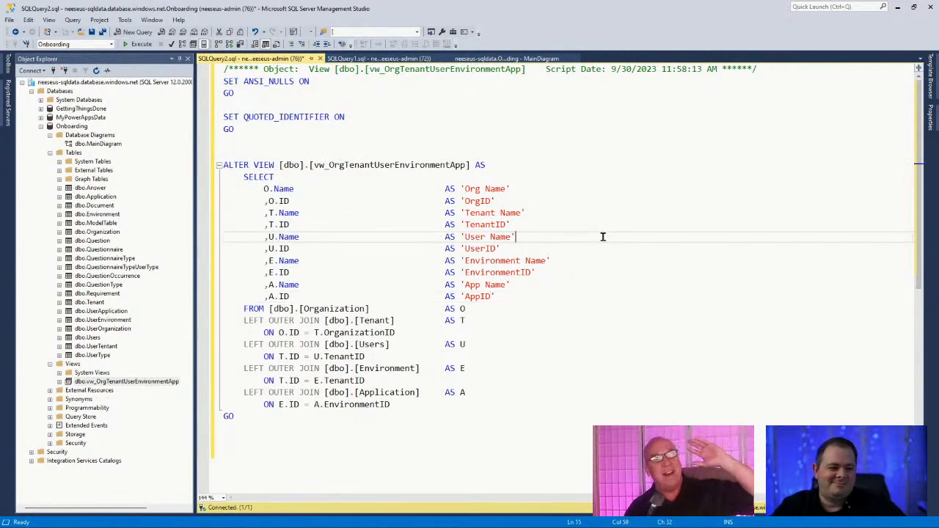
{"action": "double_click", "coordinate": [382, 167]}
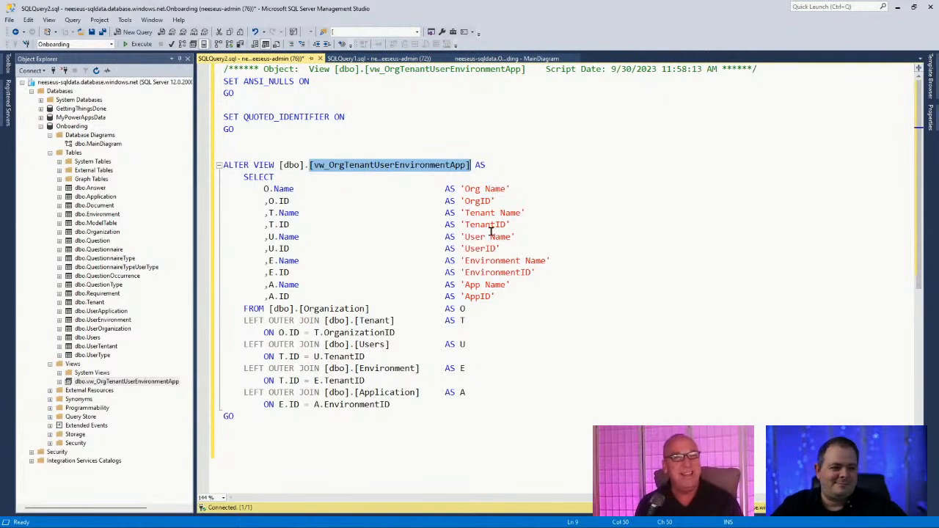
{"action": "left_click_drag", "start_coordinate": [356, 142], "coordinate": [224, 66]}
{"action": "key", "text": "Delete"}
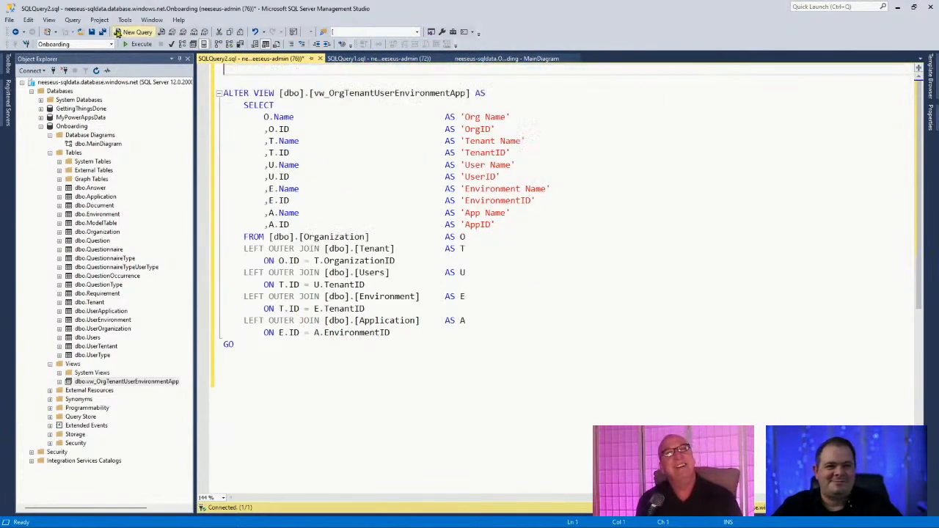
Step: Write the query select * from [vw_OrgTenantUserEnvironmentApp] below the GO statement that ends the ALTER VIEW script
{"action": "left_click", "coordinate": [482, 362]}
{"action": "type", "text": "se"}
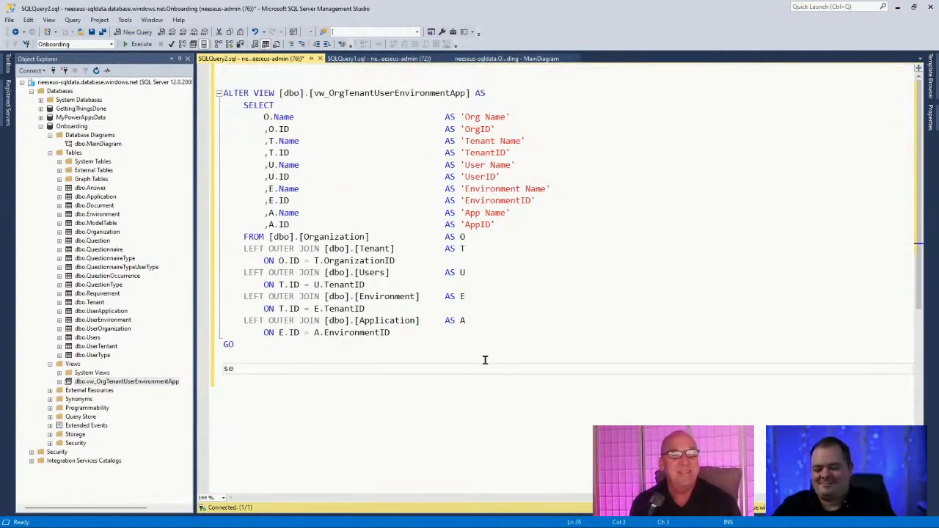
{"action": "type", "text": "lect *"}
{"action": "key", "text": "Return"}
{"action": "type", "text": "f"}
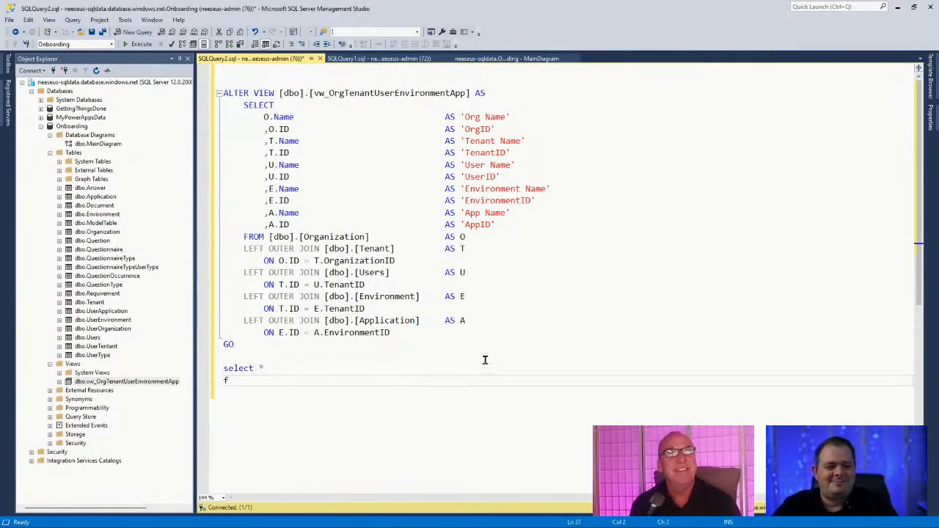
{"action": "type", "text": "rom [vw_OrgTenantUserEnvironmentApp]"}
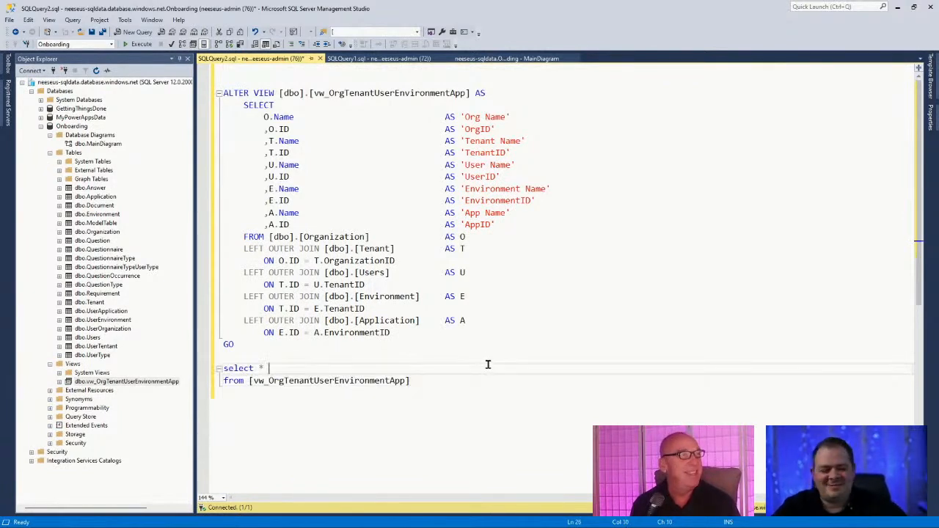
Step: Enlarge the script text and execute the whole script to alter the view and query its rows
{"action": "left_click", "coordinate": [550, 261]}
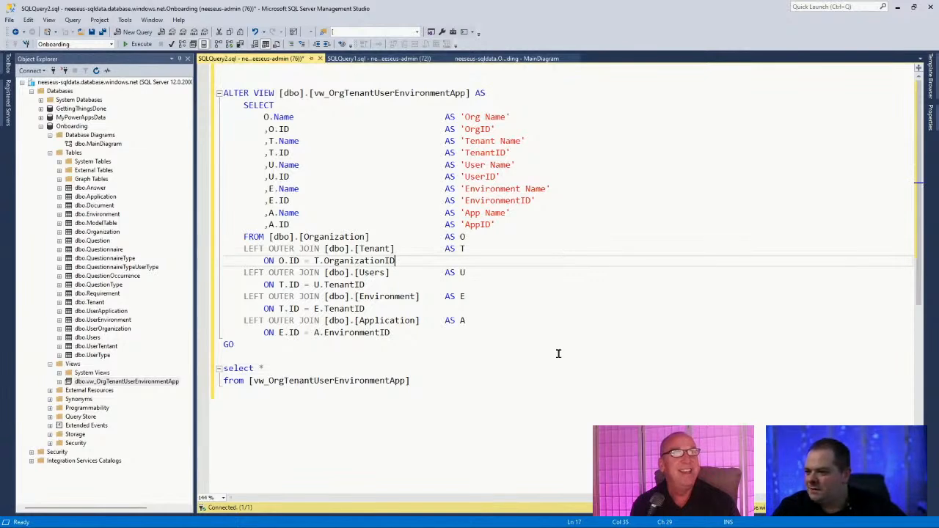
{"action": "left_click", "coordinate": [593, 212]}
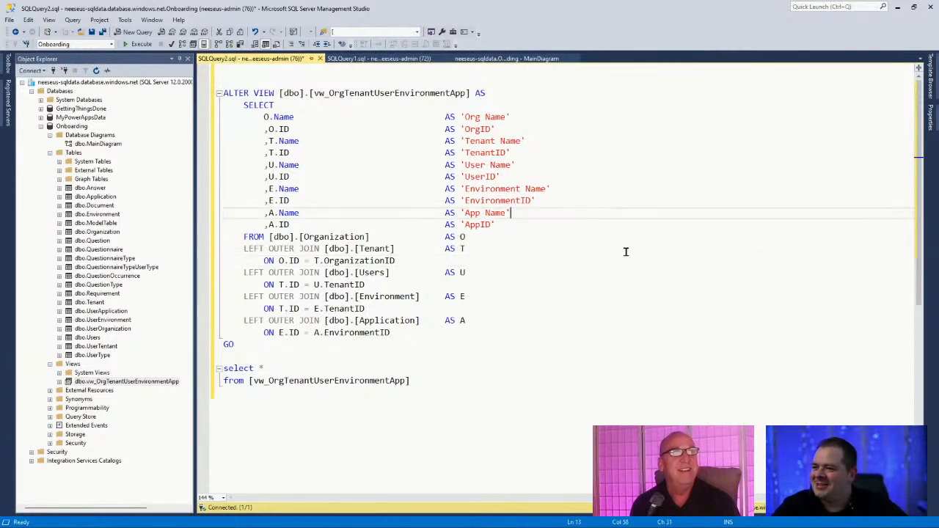
{"action": "scroll", "coordinate": [625, 254], "scroll_direction": "up", "scroll_amount": 1}
{"action": "scroll", "coordinate": [624, 254], "scroll_direction": "up", "scroll_amount": 1}
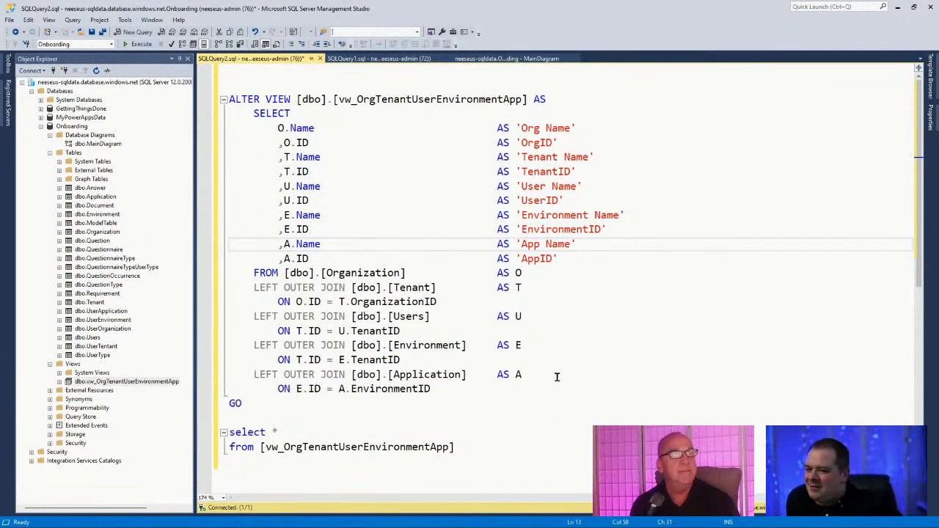
{"action": "left_click", "coordinate": [132, 45]}
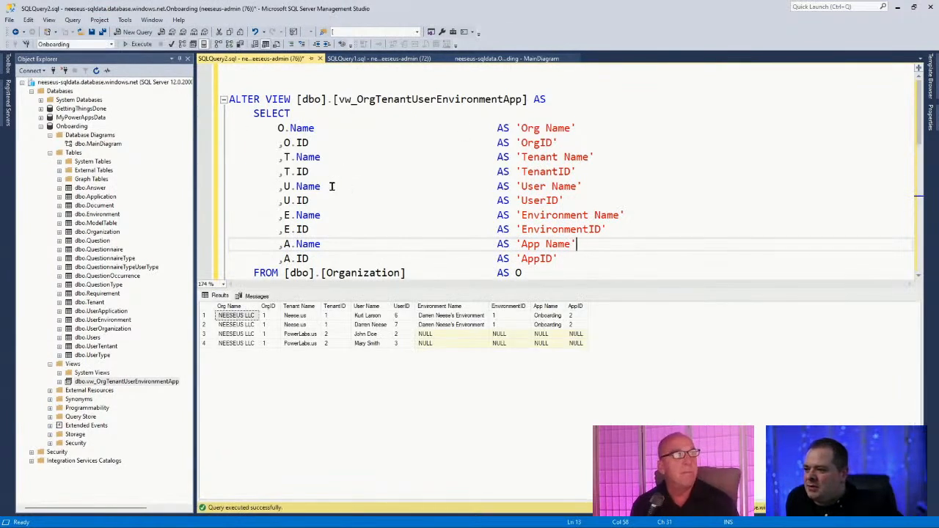
Step: Examine the TenantID, UserID, EnvironmentID and AppID values of the first two rows in the query results
{"action": "left_click_drag", "start_coordinate": [336, 316], "coordinate": [338, 326]}
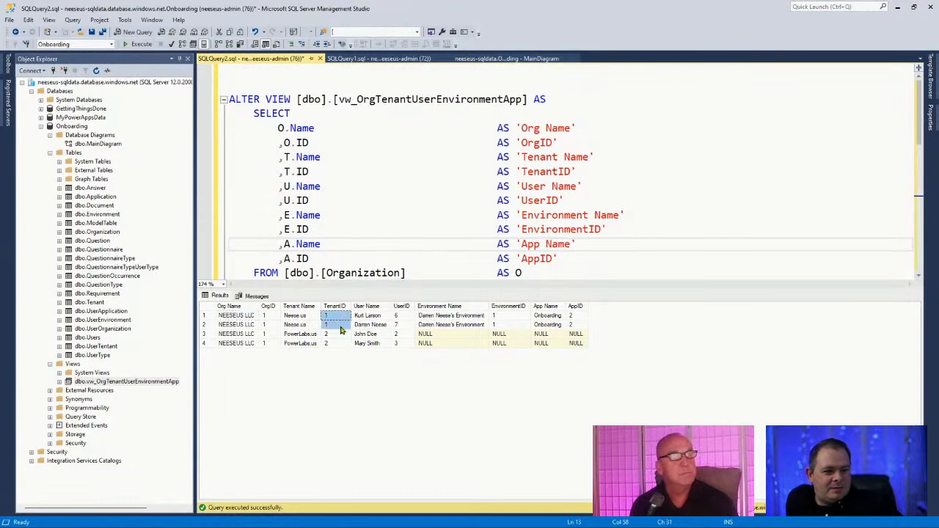
{"action": "left_click_drag", "start_coordinate": [402, 317], "coordinate": [402, 328]}
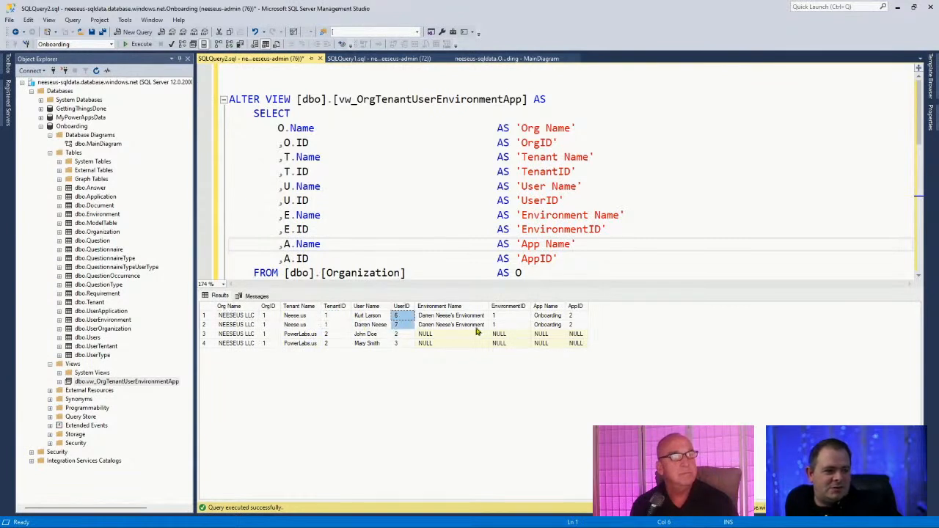
{"action": "left_click_drag", "start_coordinate": [510, 314], "coordinate": [509, 326]}
{"action": "left_click_drag", "start_coordinate": [576, 316], "coordinate": [575, 326]}
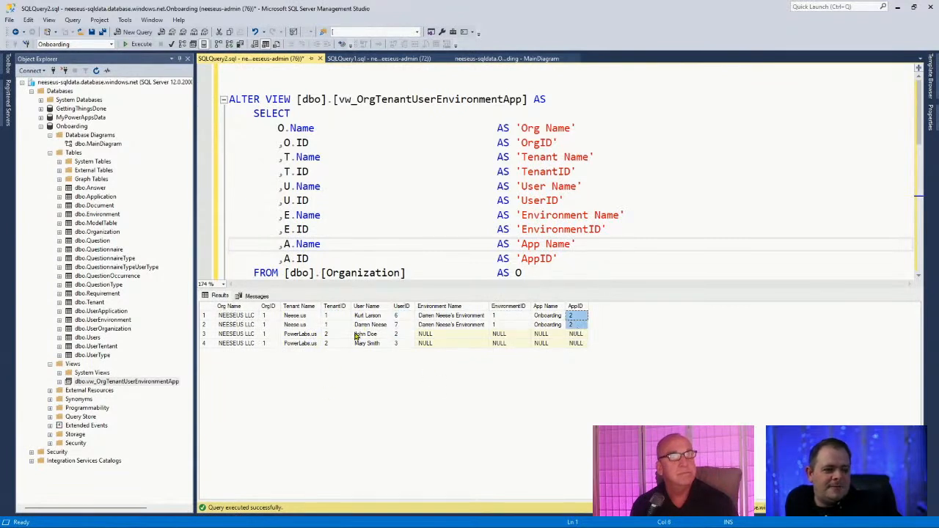
{"action": "left_click_drag", "start_coordinate": [409, 289], "coordinate": [409, 327]}
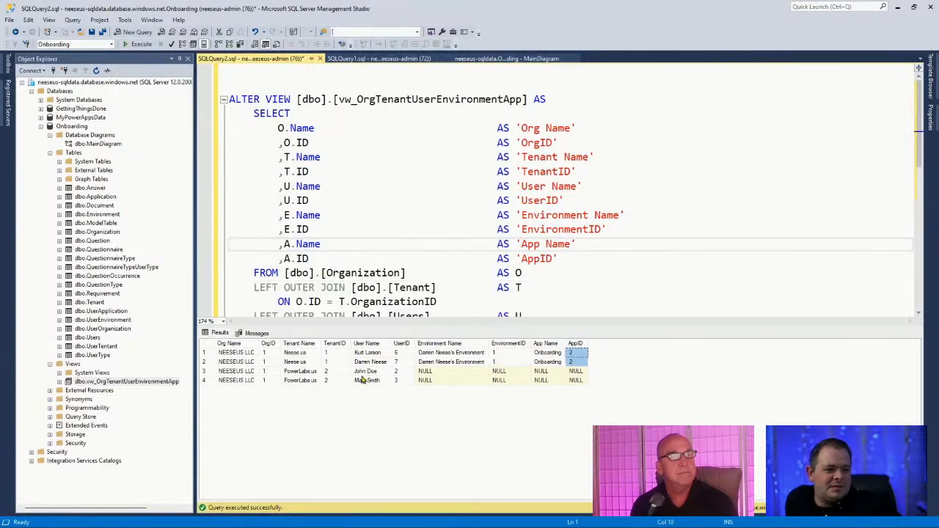
{"action": "left_click", "coordinate": [611, 231]}
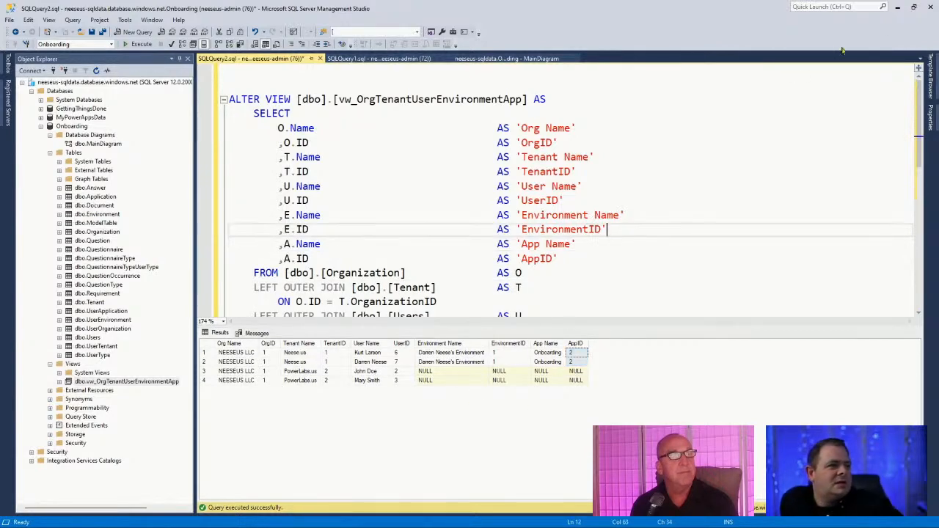
Step: Switch back to Power Apps and review the OnSelect formula of the gallery's edit icon
{"action": "left_click", "coordinate": [896, 10]}
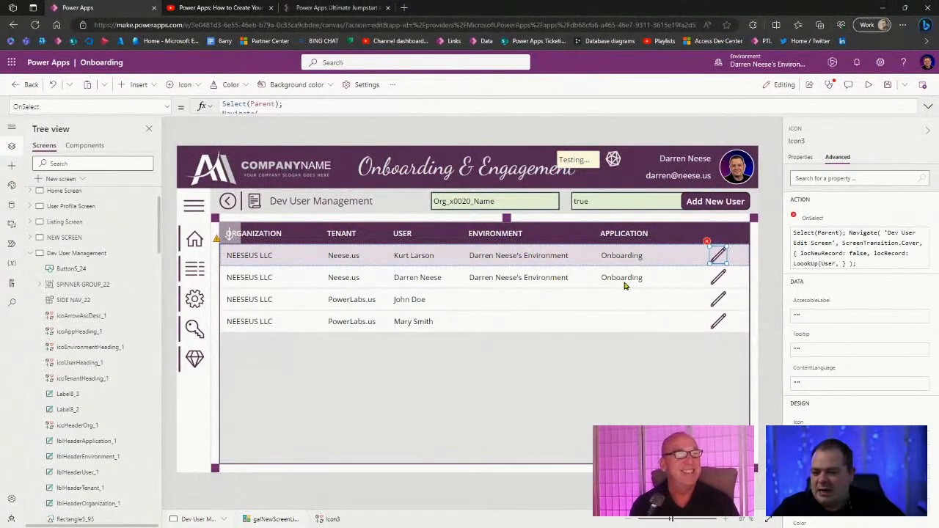
{"action": "left_click", "coordinate": [708, 243]}
{"action": "left_click", "coordinate": [732, 256]}
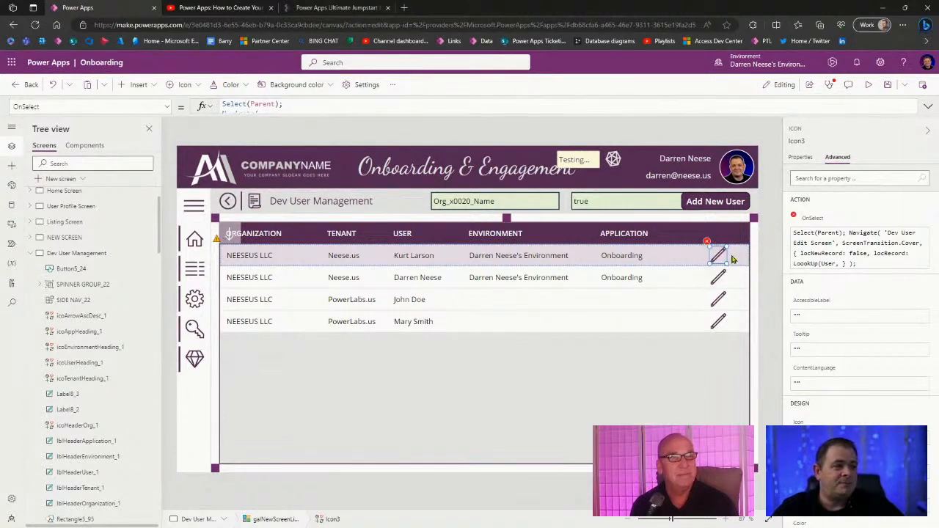
{"action": "left_click", "coordinate": [928, 107]}
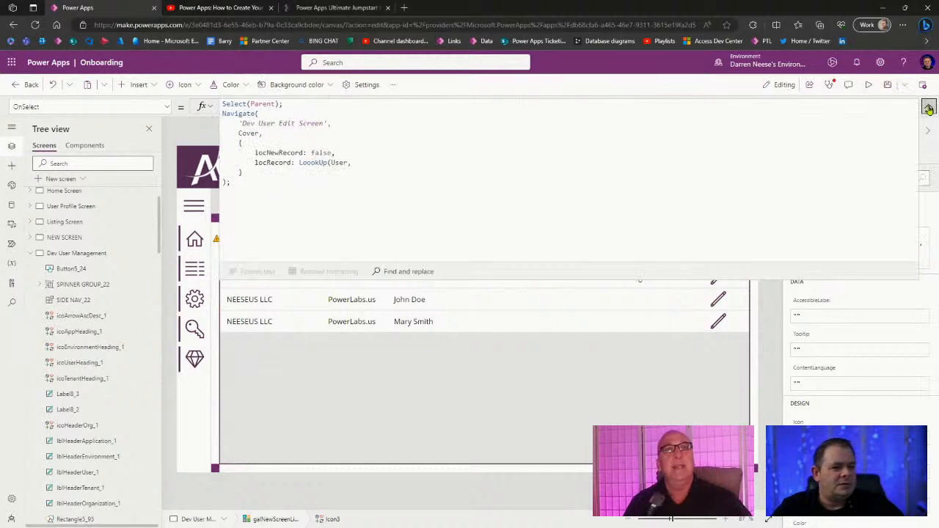
{"action": "left_click", "coordinate": [929, 108]}
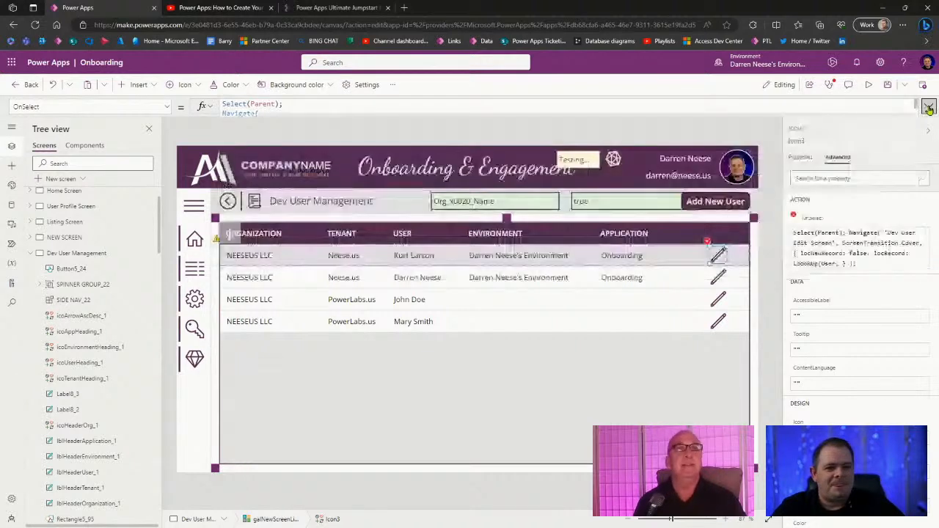
Step: Refresh the vw_OrgTenantUserEnvironmentApp data source in the app so its new ID columns are available
{"action": "left_click", "coordinate": [11, 204]}
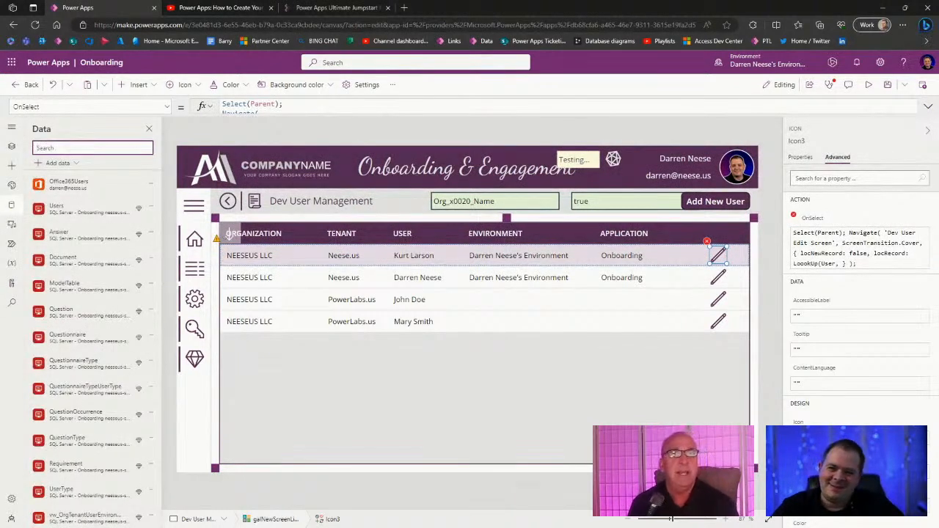
{"action": "key", "text": "alt+Tab"}
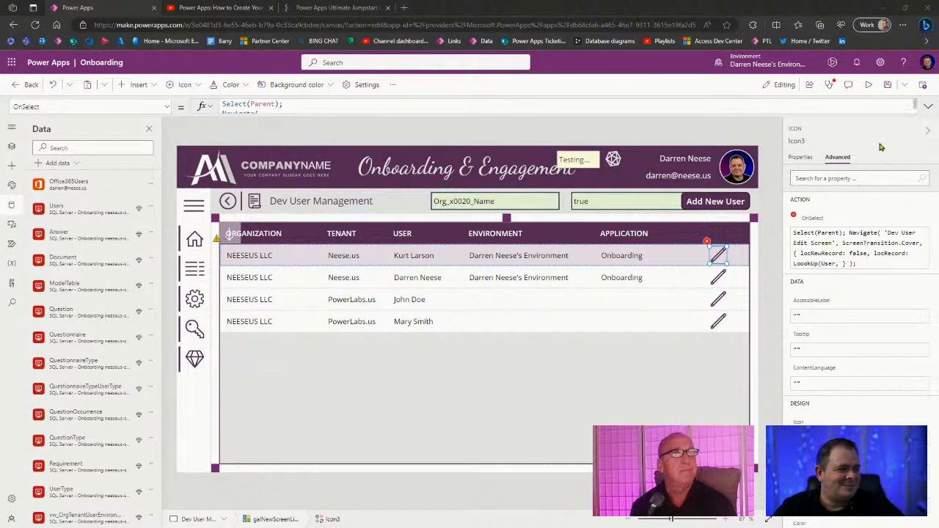
{"action": "left_click", "coordinate": [928, 107]}
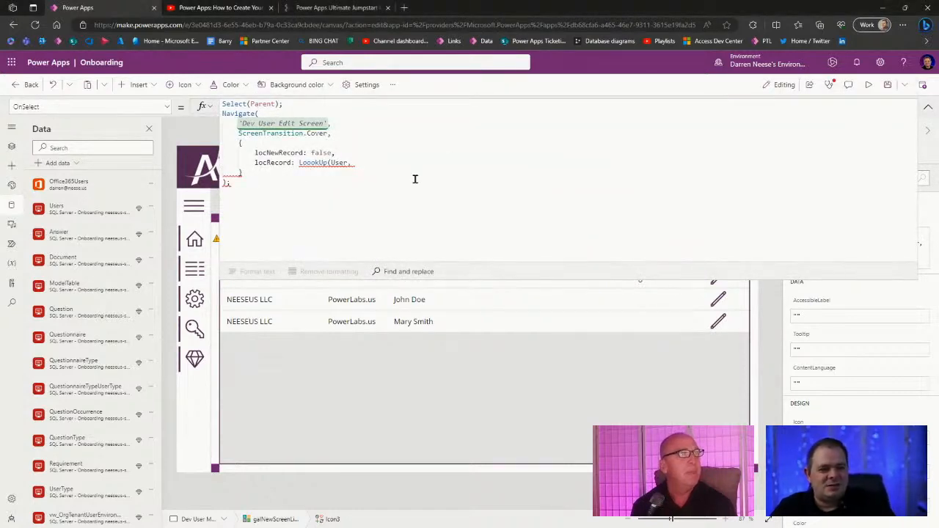
{"action": "scroll", "coordinate": [139, 330], "scroll_direction": "down", "scroll_amount": 4}
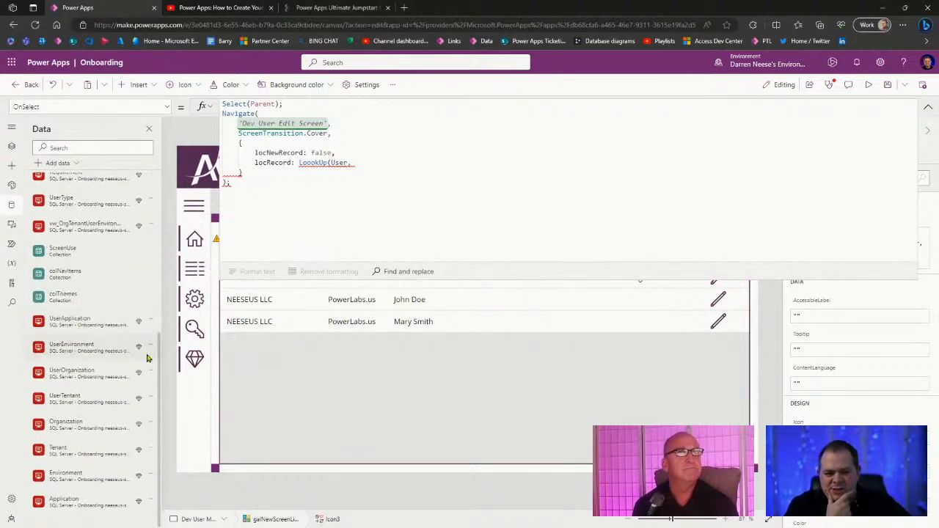
{"action": "left_click", "coordinate": [149, 226]}
{"action": "left_click", "coordinate": [182, 241]}
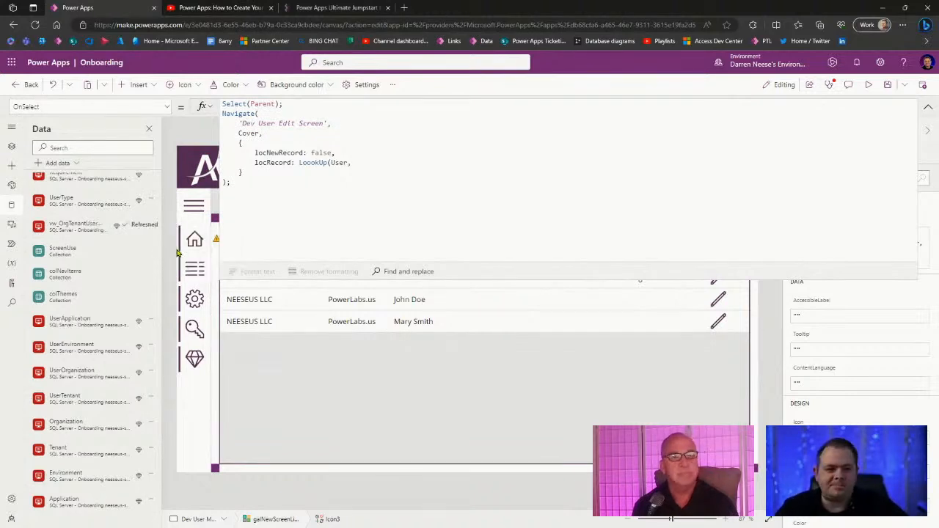
Step: Complete the locRecord lookup in the edit icon's OnSelect formula with the condition ID = ThisItem.UserID and a closing parenthesis
{"action": "left_click", "coordinate": [384, 162]}
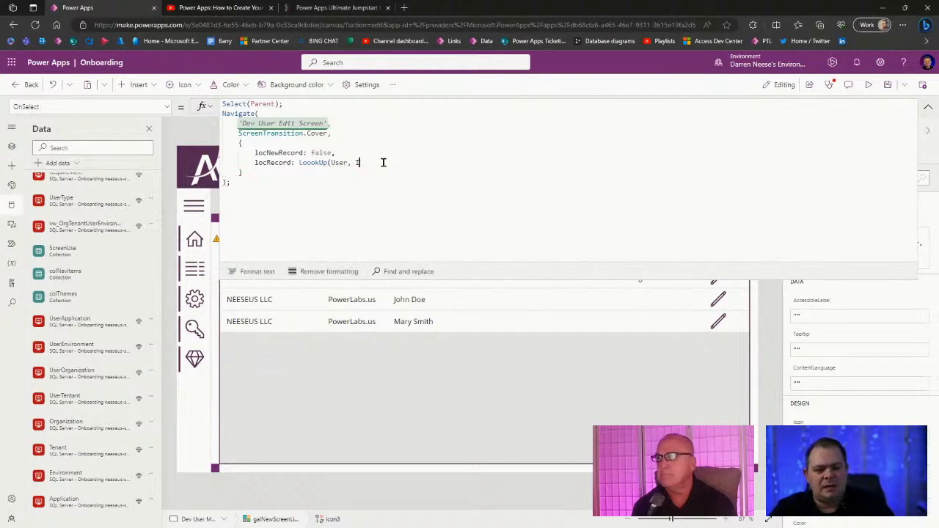
{"action": "type", "text": "ID = "}
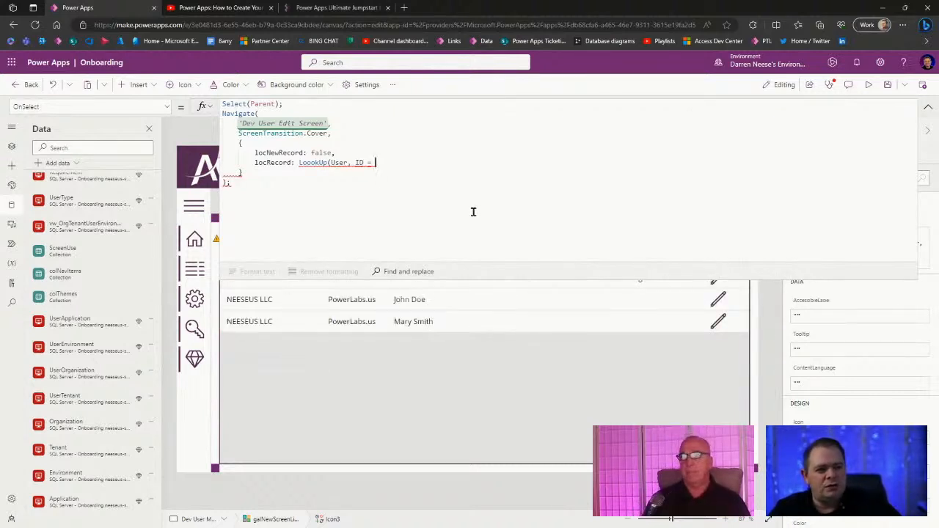
{"action": "type", "text": "UserI"}
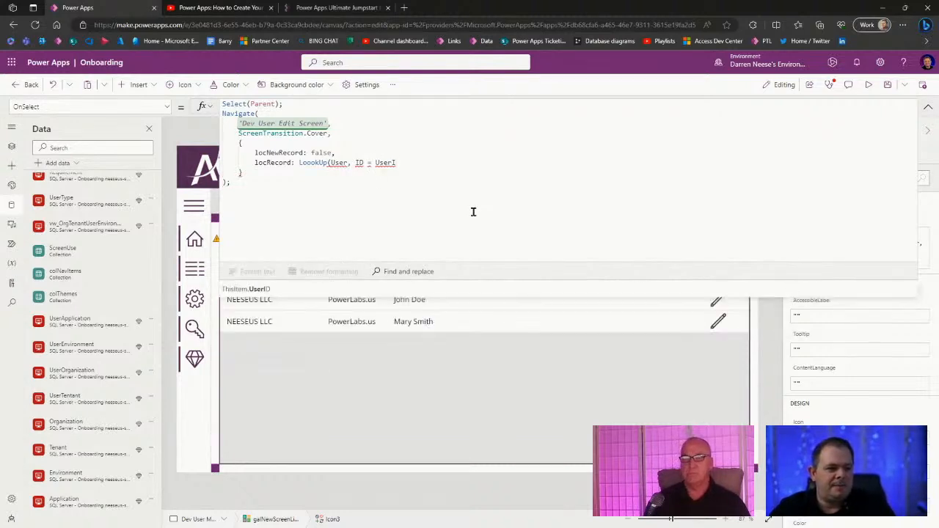
{"action": "key", "text": "Tab"}
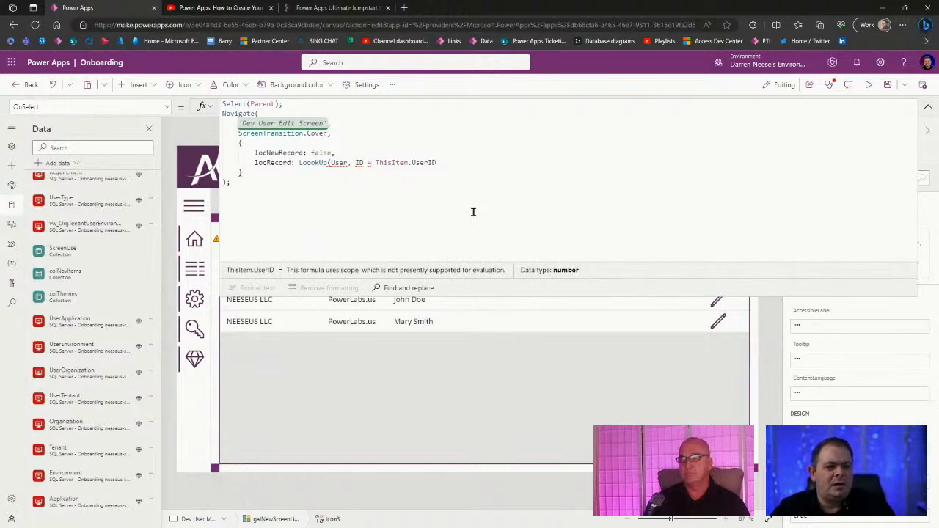
{"action": "type", "text": ")"}
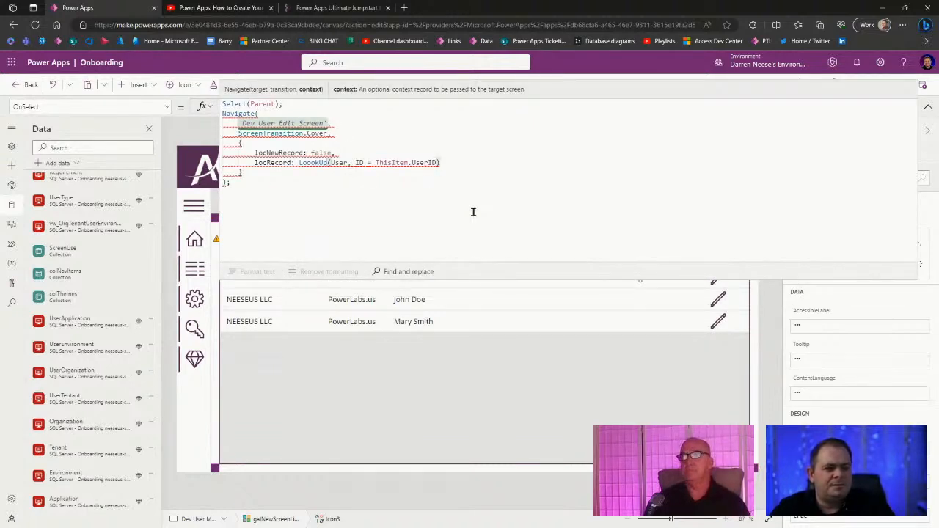
Step: Check the table name, the ID condition and the locRecord variable in the edit icon's OnSelect formula for the source of the error
{"action": "double_click", "coordinate": [338, 162]}
{"action": "left_click", "coordinate": [356, 163]}
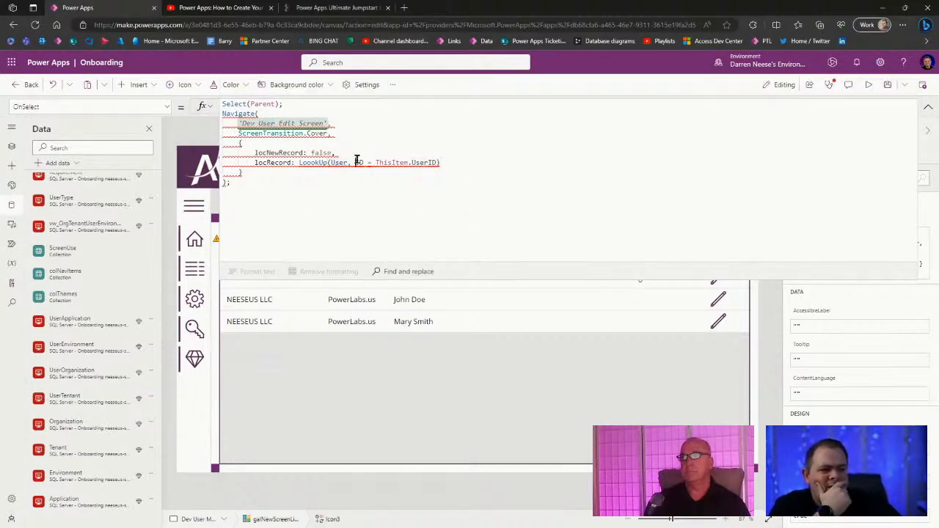
{"action": "left_click", "coordinate": [437, 162]}
{"action": "double_click", "coordinate": [426, 162]}
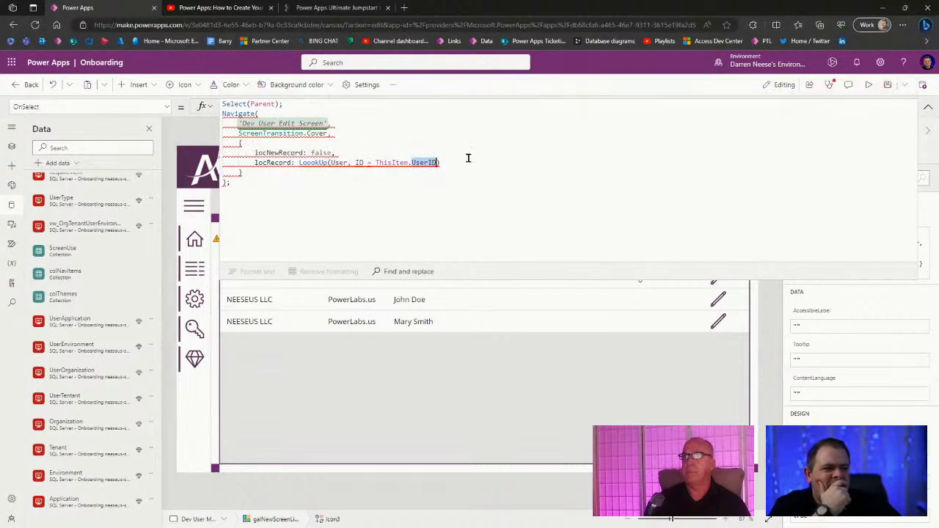
{"action": "left_click", "coordinate": [468, 157]}
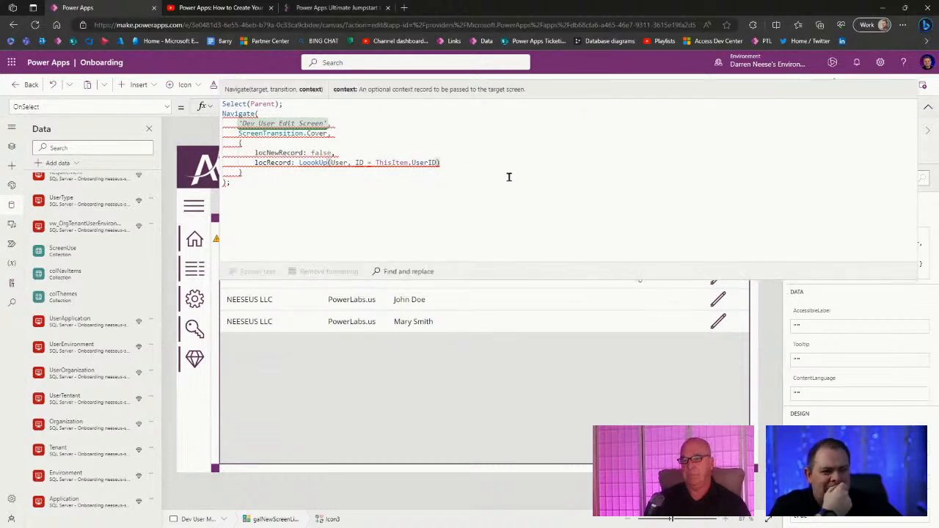
{"action": "left_click", "coordinate": [426, 153]}
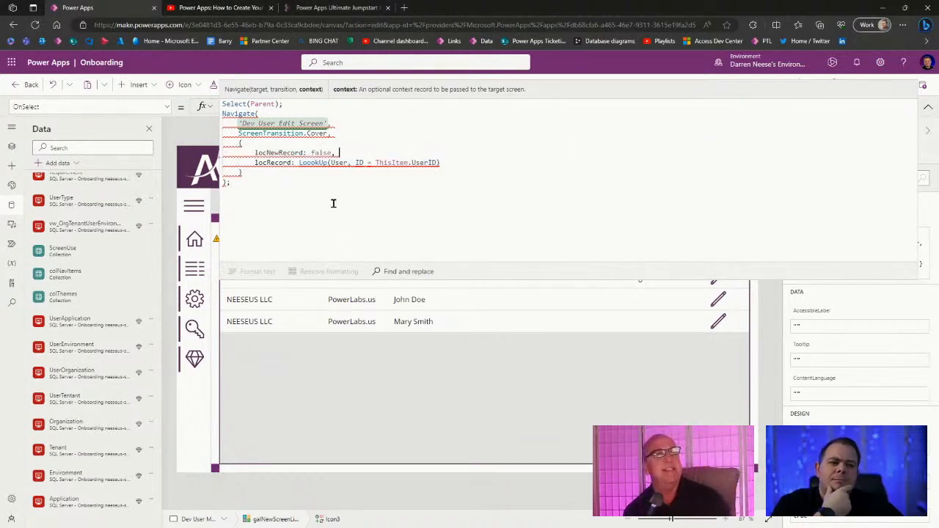
{"action": "left_click", "coordinate": [319, 179]}
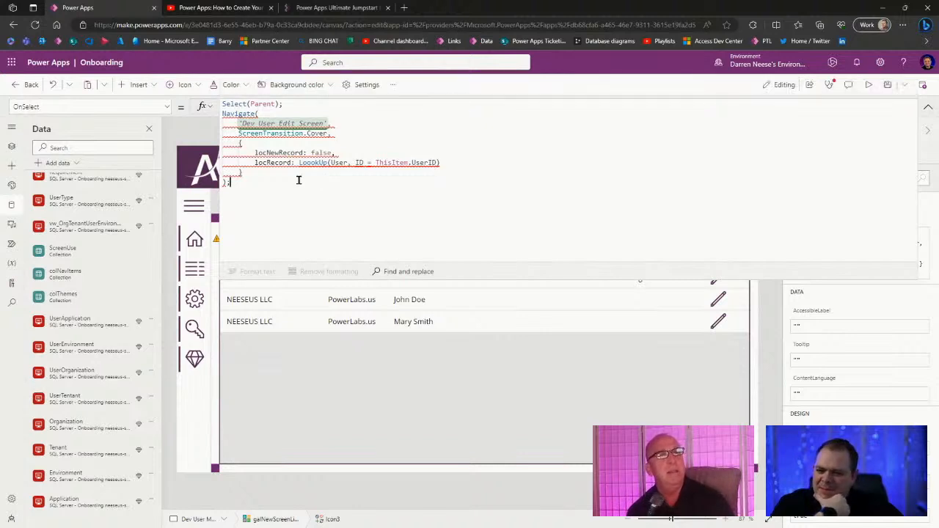
{"action": "double_click", "coordinate": [284, 162]}
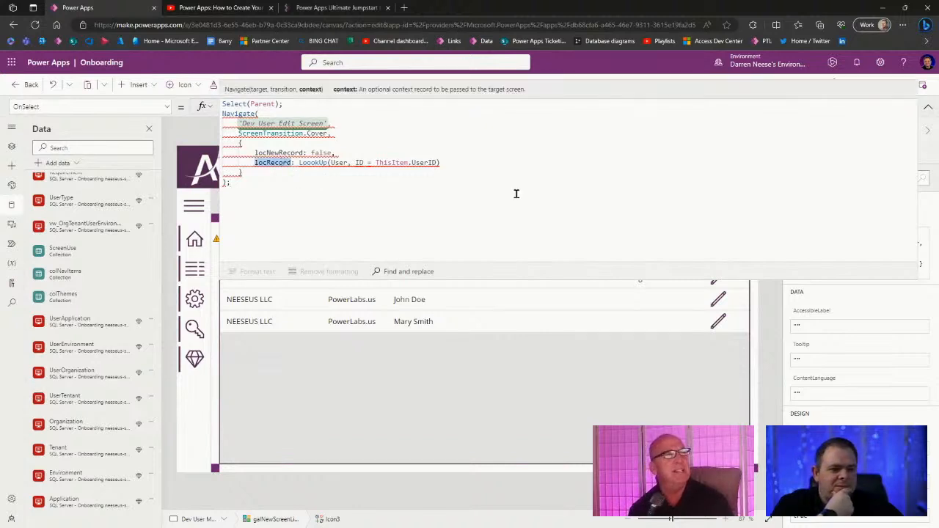
Step: Collapse the formula editor, return to the app's screen tree and collapse the Dev User Management screen
{"action": "left_click", "coordinate": [928, 107]}
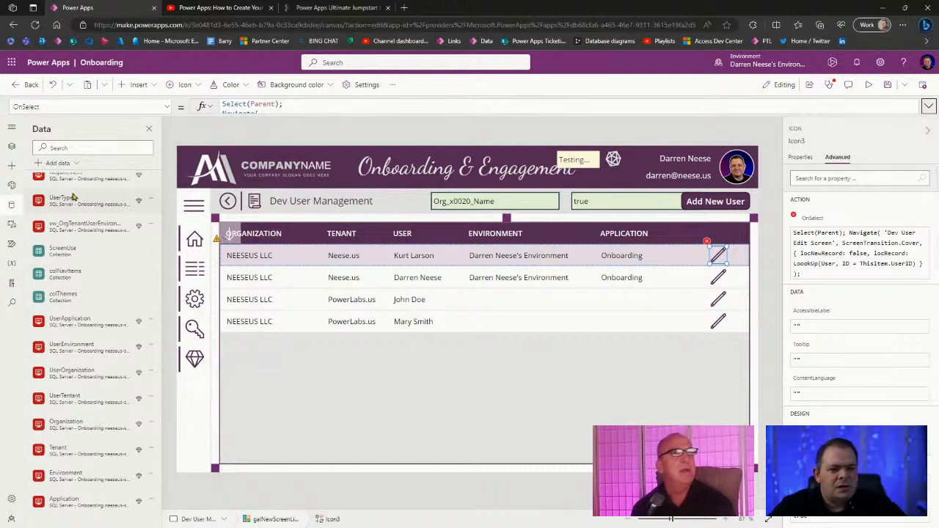
{"action": "left_click", "coordinate": [12, 146]}
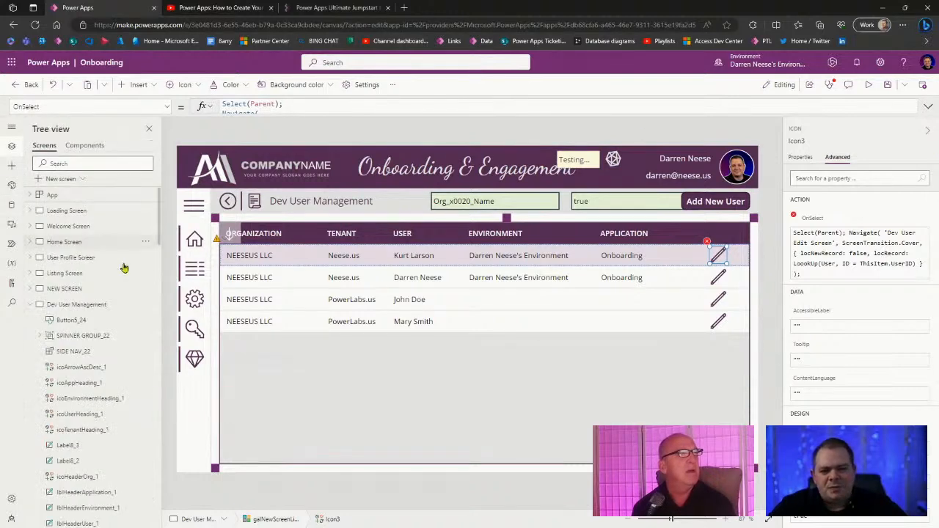
{"action": "left_click", "coordinate": [31, 306]}
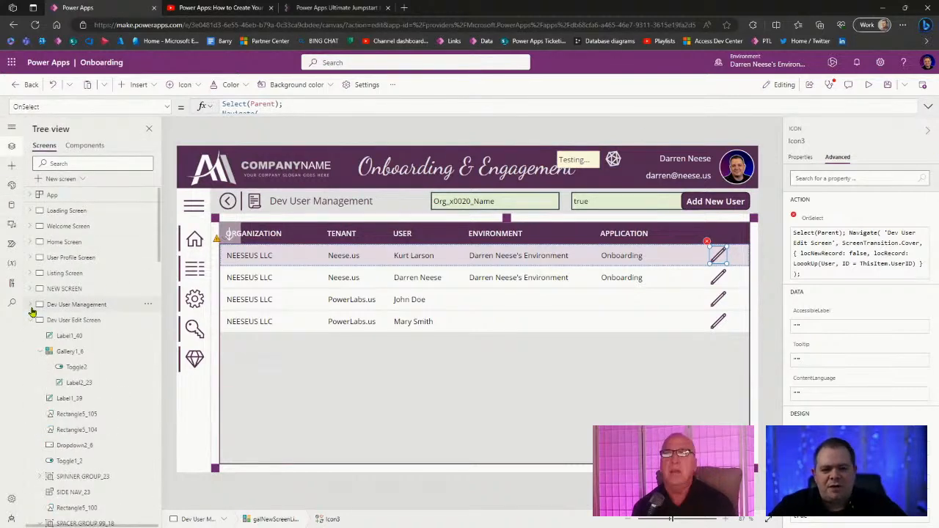
Step: Add a text label to the Dev User Edit Screen and place it in the header bar beside the screen title
{"action": "left_click", "coordinate": [108, 321]}
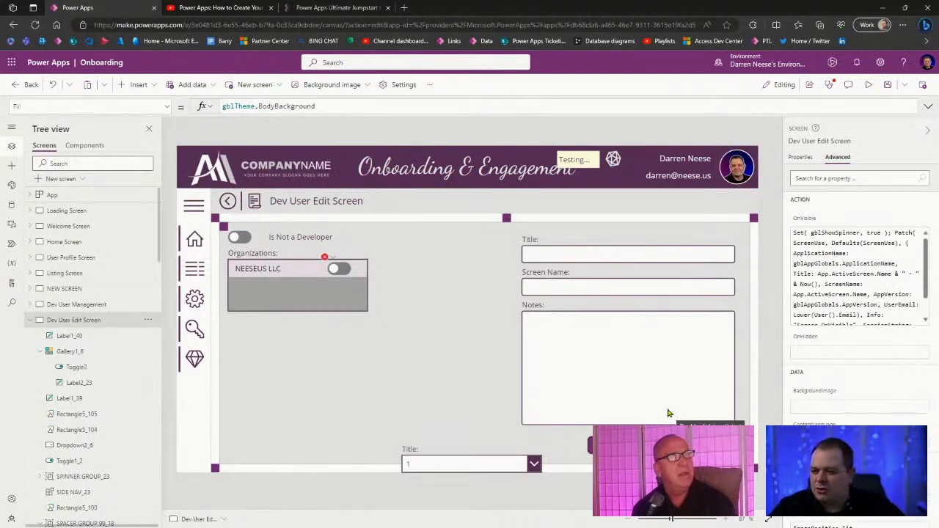
{"action": "left_click", "coordinate": [452, 332]}
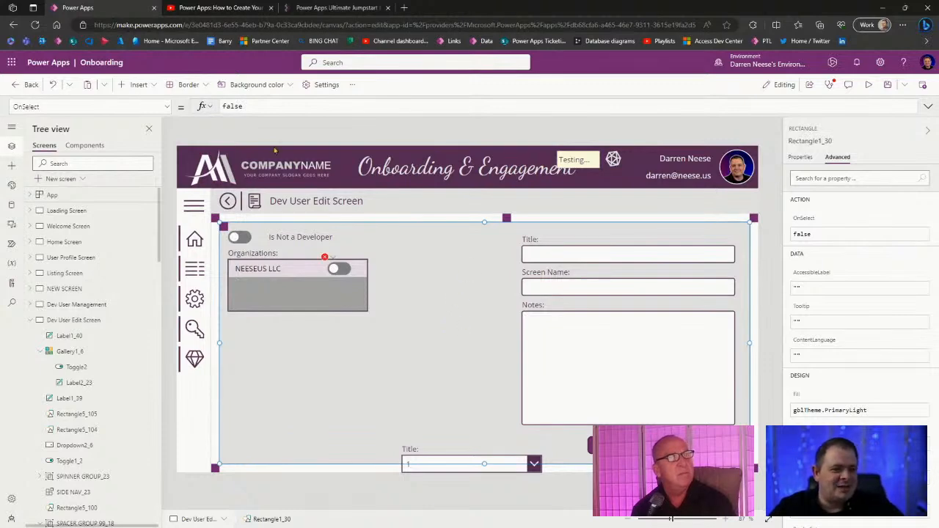
{"action": "left_click", "coordinate": [465, 197]}
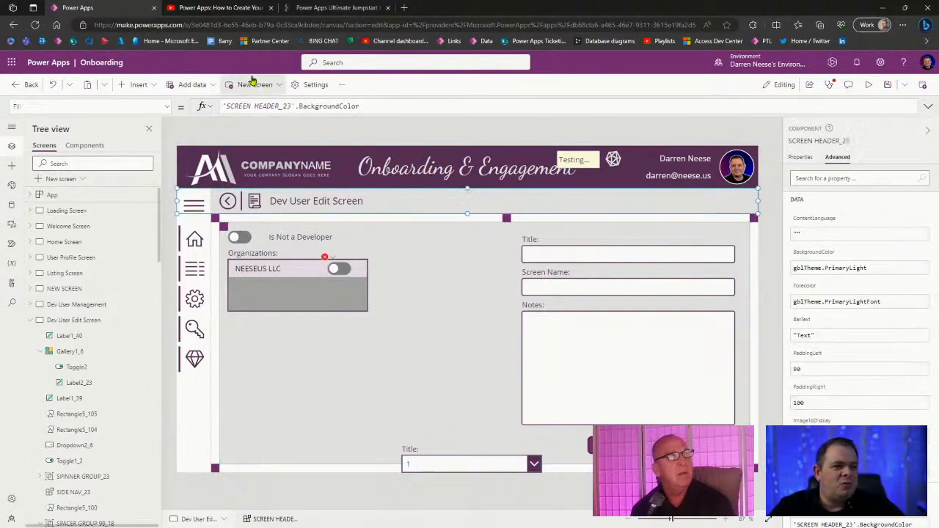
{"action": "left_click", "coordinate": [139, 84]}
{"action": "left_click", "coordinate": [475, 198]}
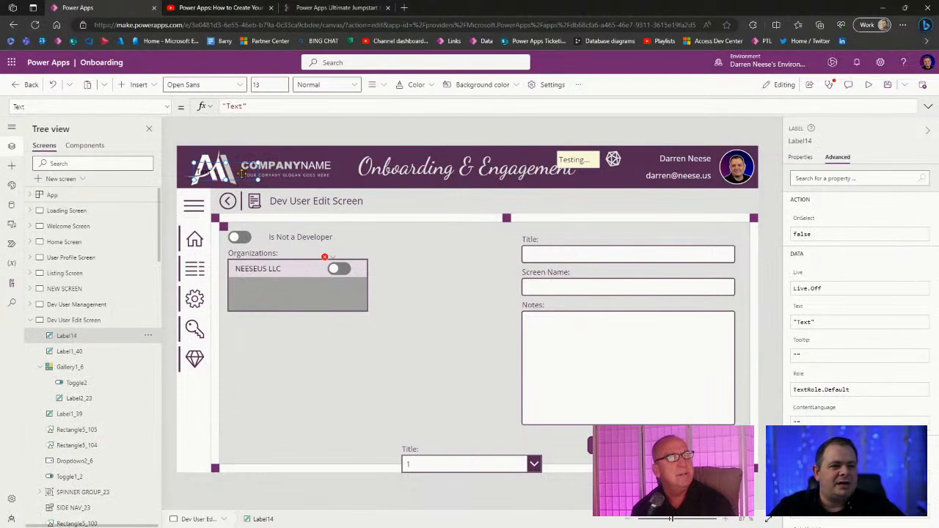
{"action": "left_click_drag", "start_coordinate": [384, 201], "coordinate": [459, 201]}
Step: Set the new label's Text property to the locRecord variable
{"action": "left_click_drag", "start_coordinate": [251, 107], "coordinate": [96, 126]}
{"action": "type", "text": "I"}
{"action": "type", "text": "oc"}
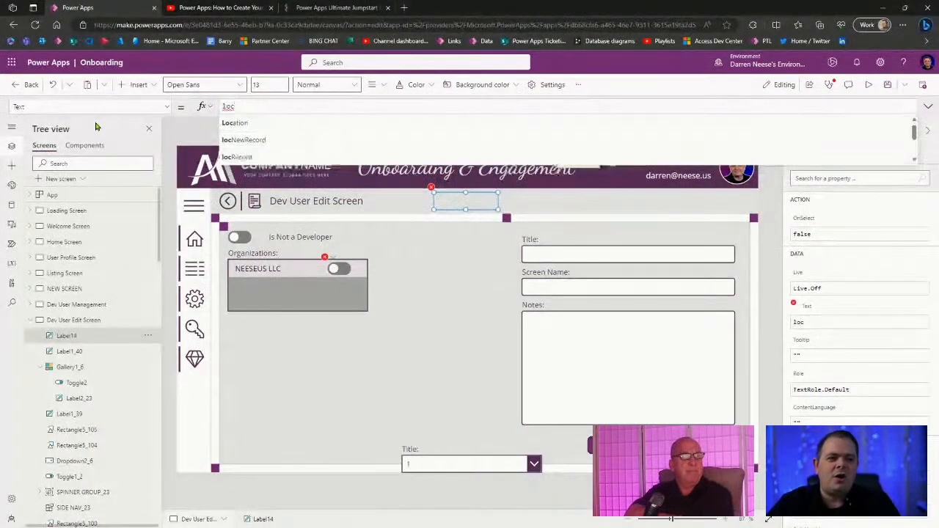
{"action": "left_click", "coordinate": [276, 159]}
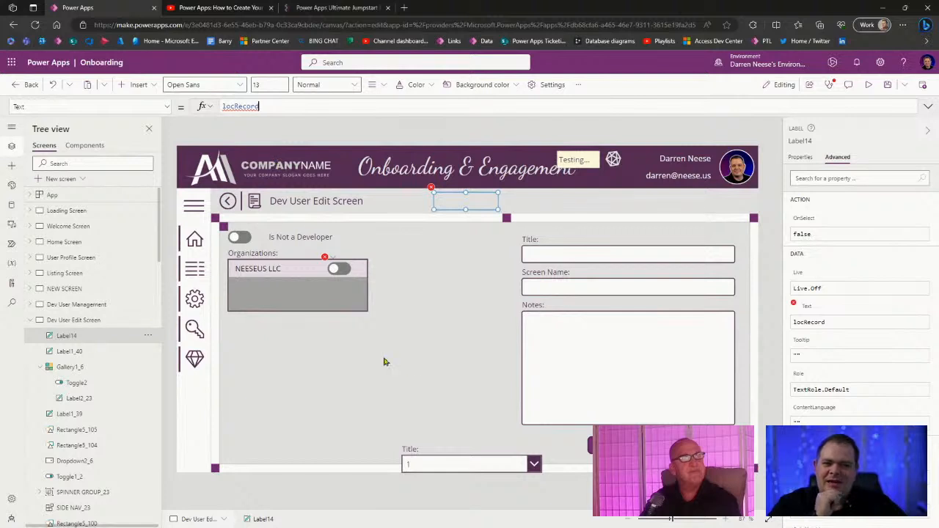
Step: Expand the Dev User Edit Screen's OnVisible formula and review it through to its final Set statement
{"action": "left_click", "coordinate": [75, 324]}
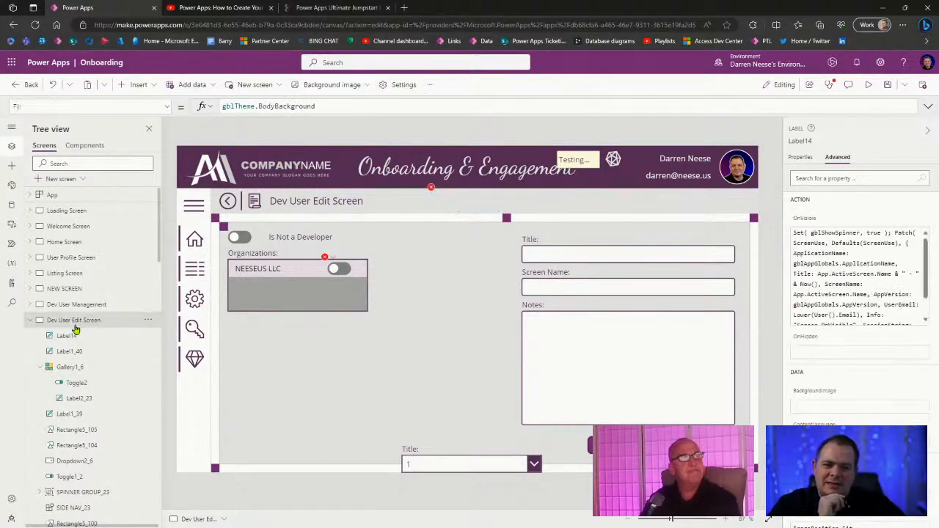
{"action": "left_click", "coordinate": [811, 232]}
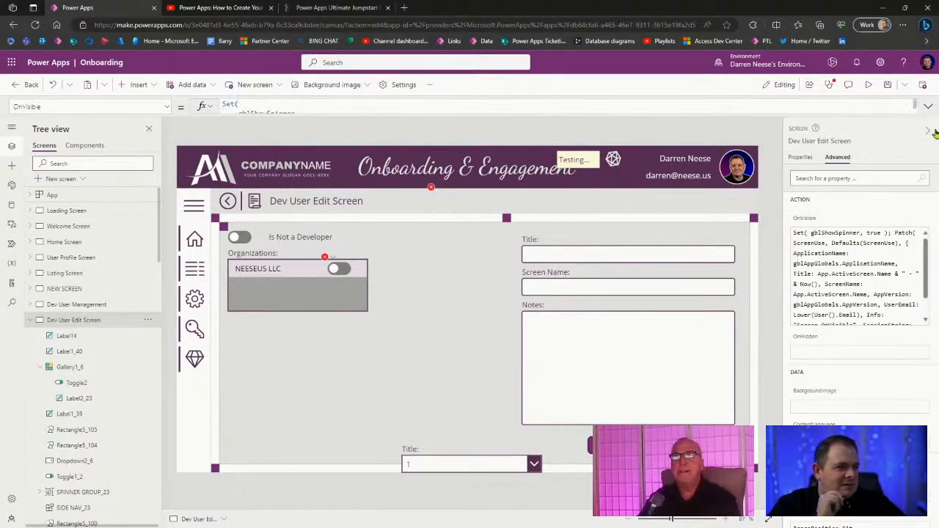
{"action": "left_click", "coordinate": [929, 106]}
{"action": "left_click", "coordinate": [524, 201]}
{"action": "scroll", "coordinate": [524, 205], "scroll_direction": "down", "scroll_amount": 1}
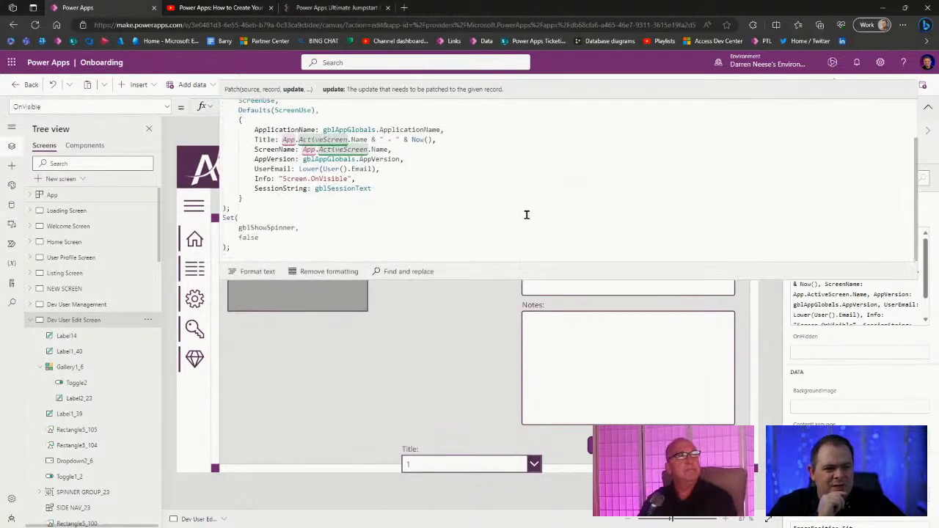
Step: Review the OnVisible formula of Dev User Edit Screen, then inspect the Organizations gallery and the background rectangle
{"action": "scroll", "coordinate": [526, 213], "scroll_direction": "up", "scroll_amount": 1}
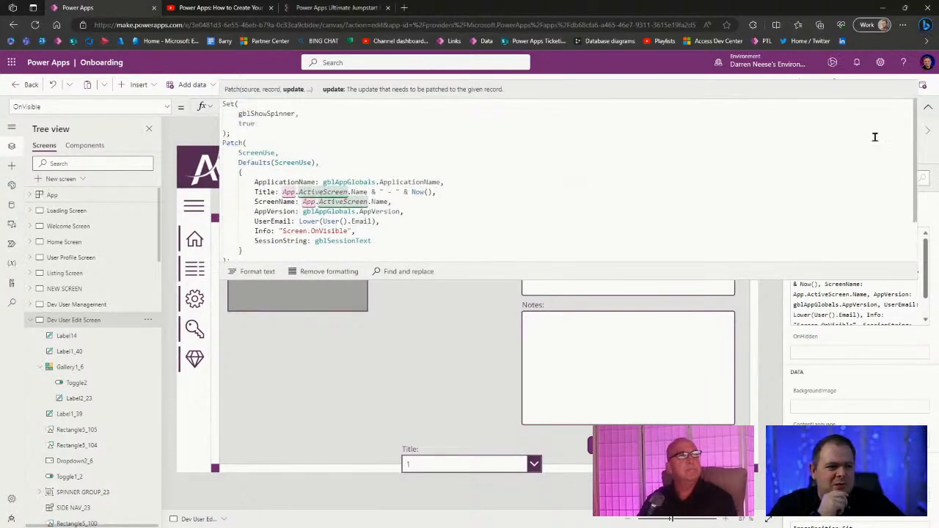
{"action": "left_click", "coordinate": [928, 107]}
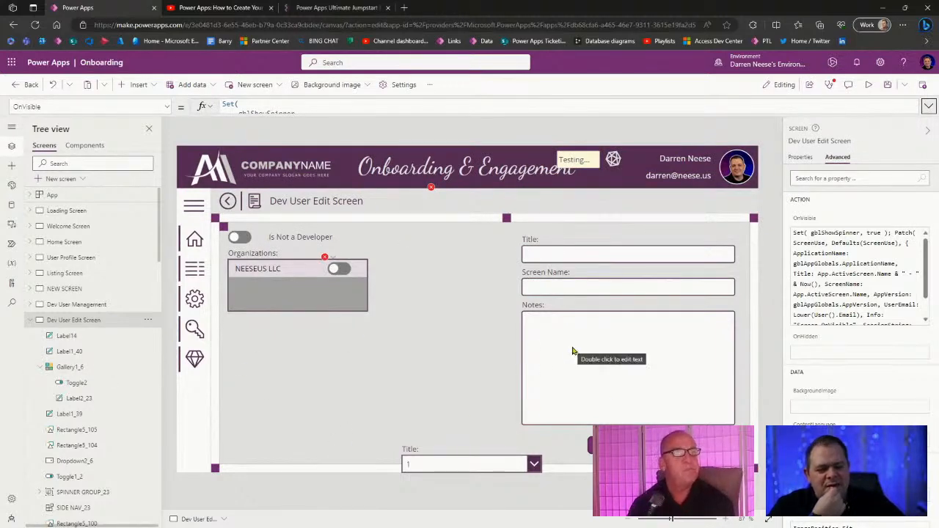
{"action": "left_click", "coordinate": [293, 292]}
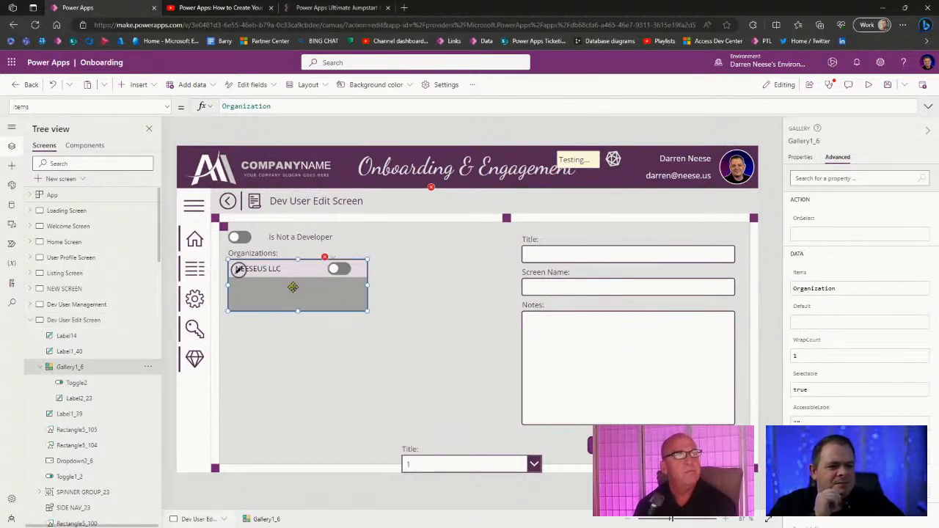
{"action": "left_click", "coordinate": [453, 299]}
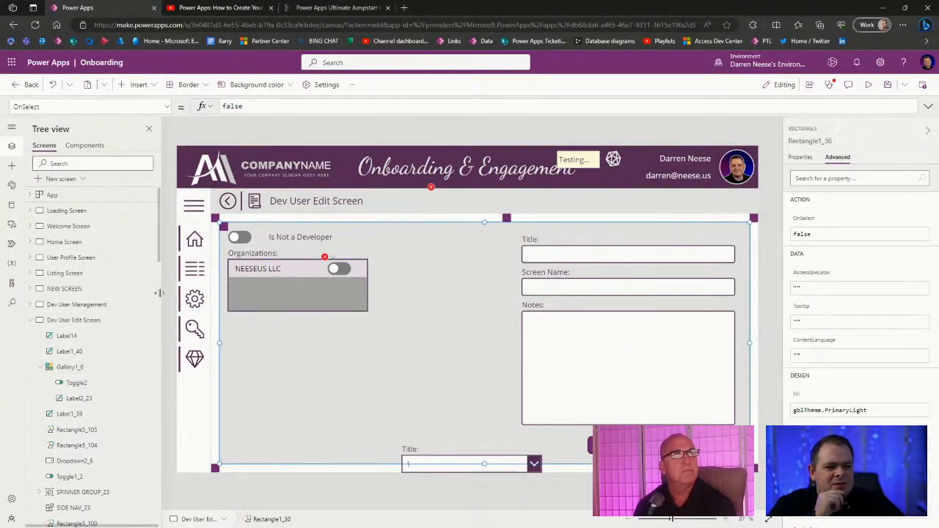
Step: Look up where the context variable locRecord of Dev User Edit Screen is defined
{"action": "left_click", "coordinate": [12, 304]}
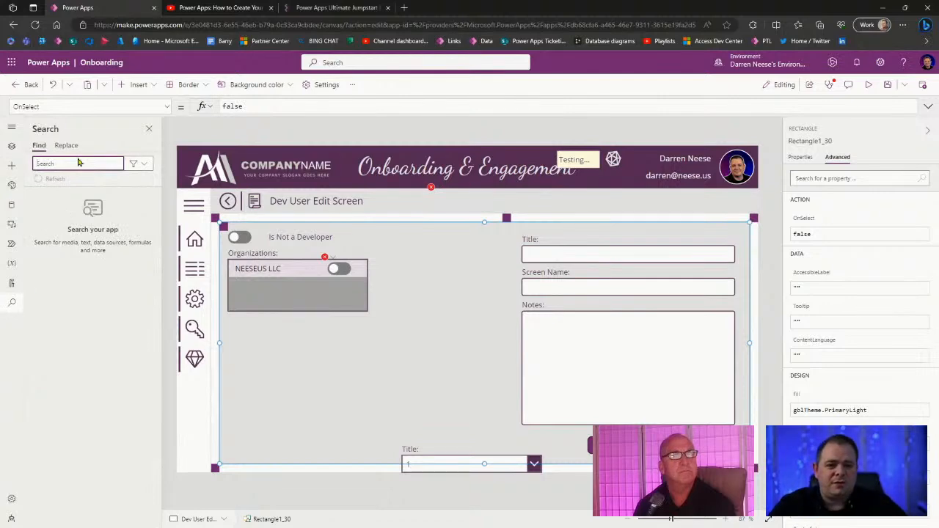
{"action": "left_click", "coordinate": [12, 129]}
{"action": "left_click", "coordinate": [34, 265]}
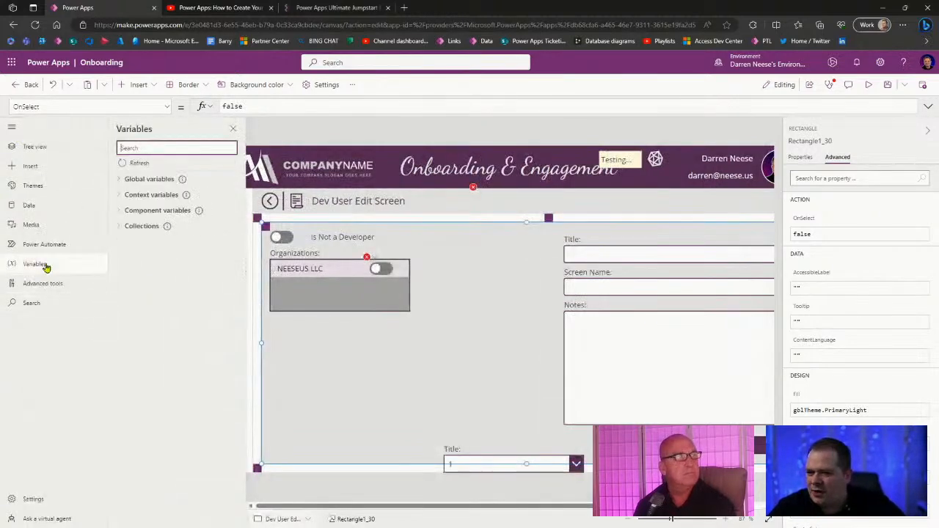
{"action": "left_click", "coordinate": [163, 198]}
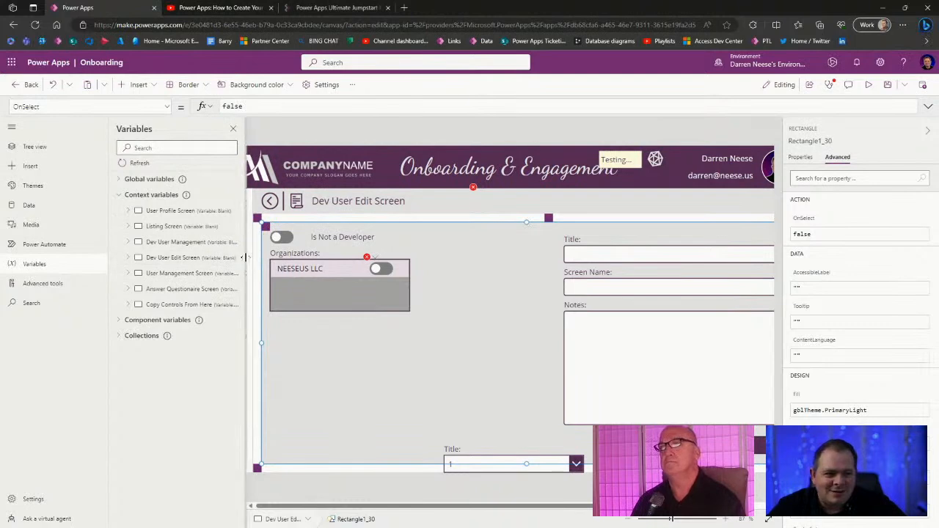
{"action": "left_click_drag", "start_coordinate": [248, 257], "coordinate": [325, 257]}
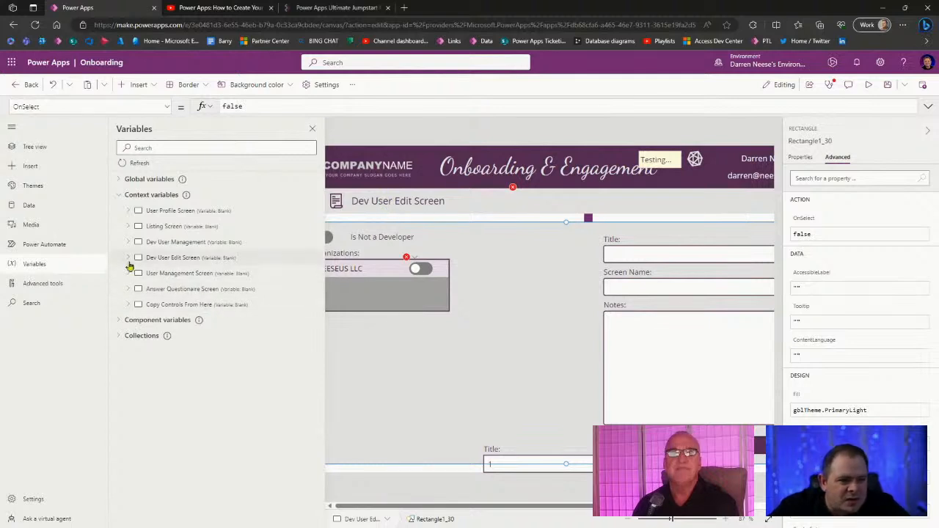
{"action": "left_click", "coordinate": [129, 259]}
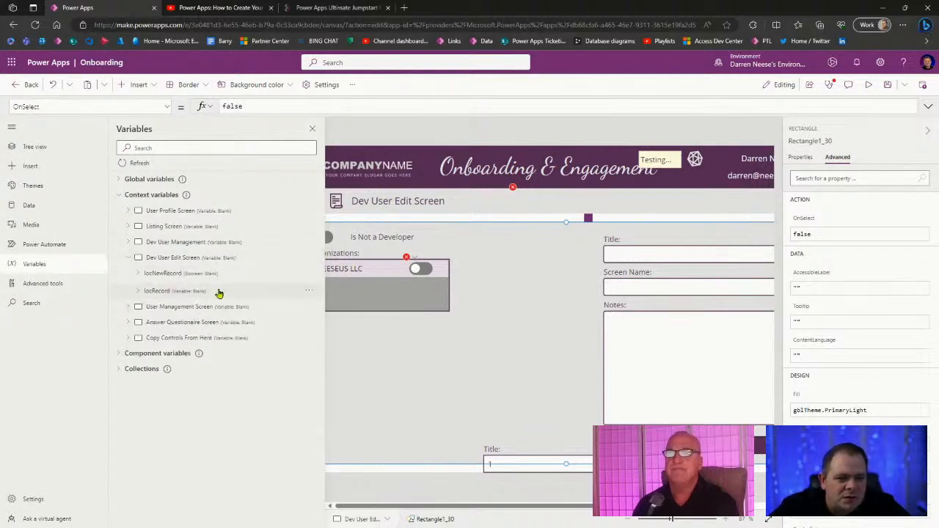
{"action": "left_click", "coordinate": [137, 292]}
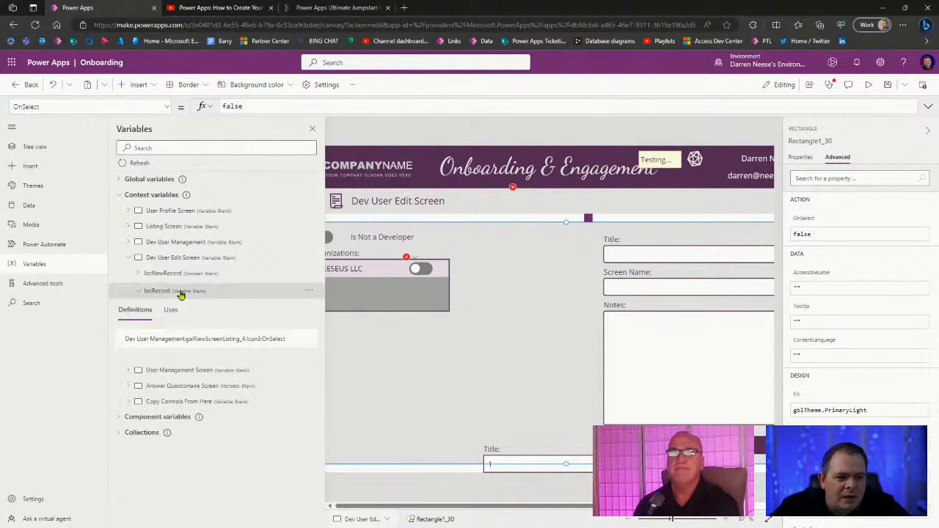
{"action": "left_click", "coordinate": [179, 293]}
{"action": "left_click", "coordinate": [153, 295]}
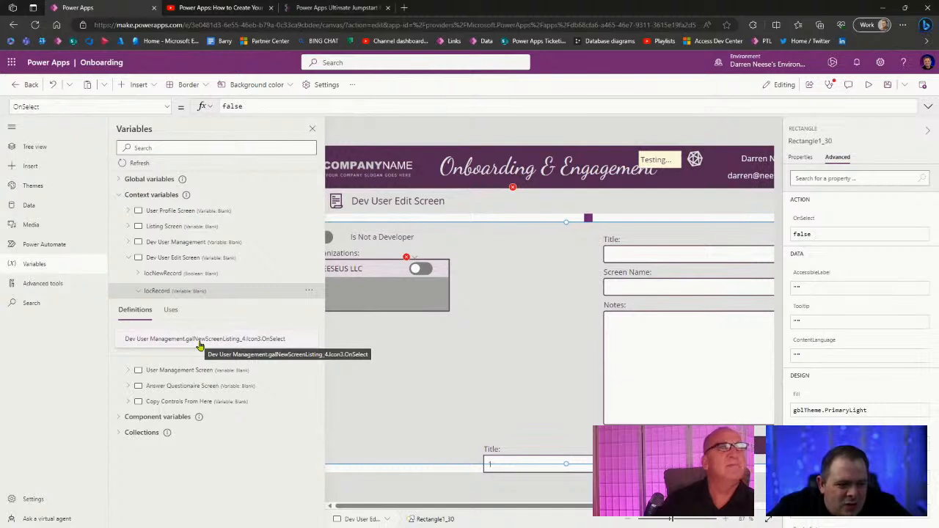
Step: Go to the locRecord definition and inspect the OnSelect formula of Icon3 in the Dev User Management gallery
{"action": "left_click", "coordinate": [199, 339]}
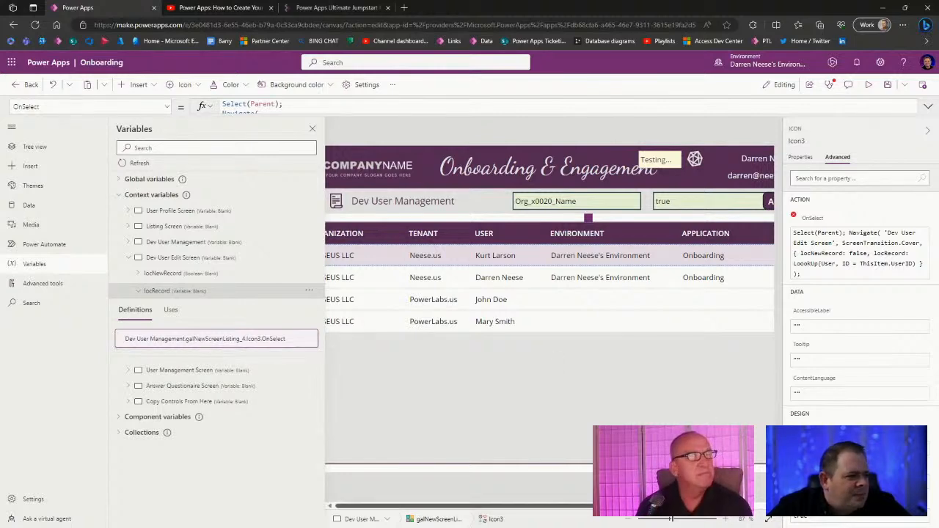
{"action": "left_click_drag", "start_coordinate": [682, 506], "coordinate": [794, 521]}
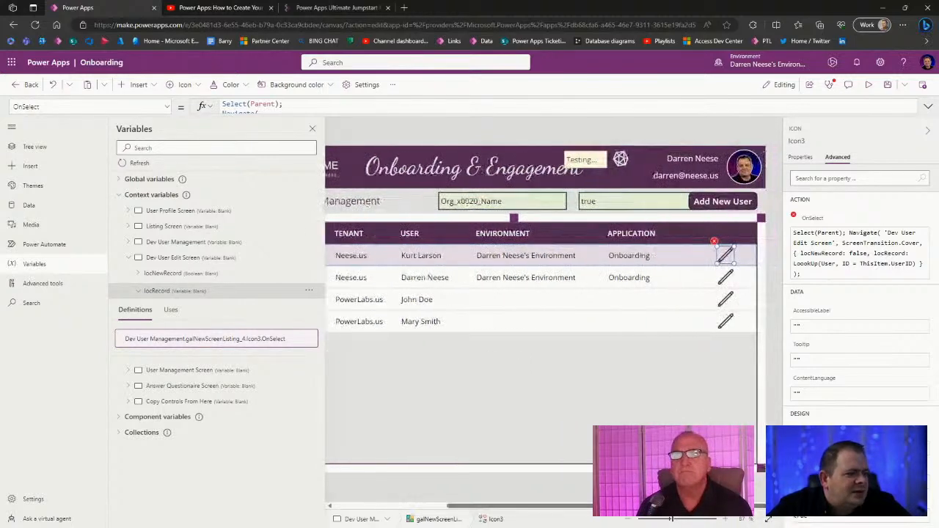
{"action": "left_click", "coordinate": [928, 106]}
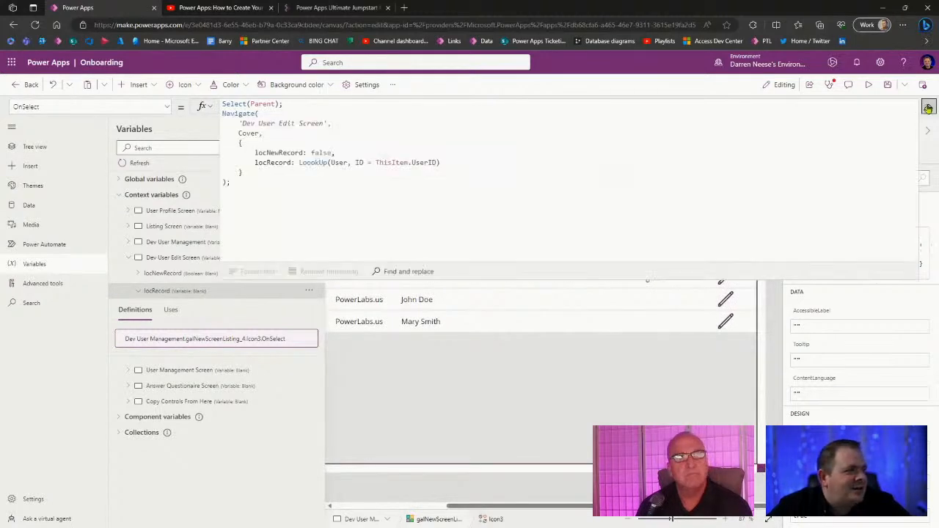
{"action": "left_click", "coordinate": [580, 162]}
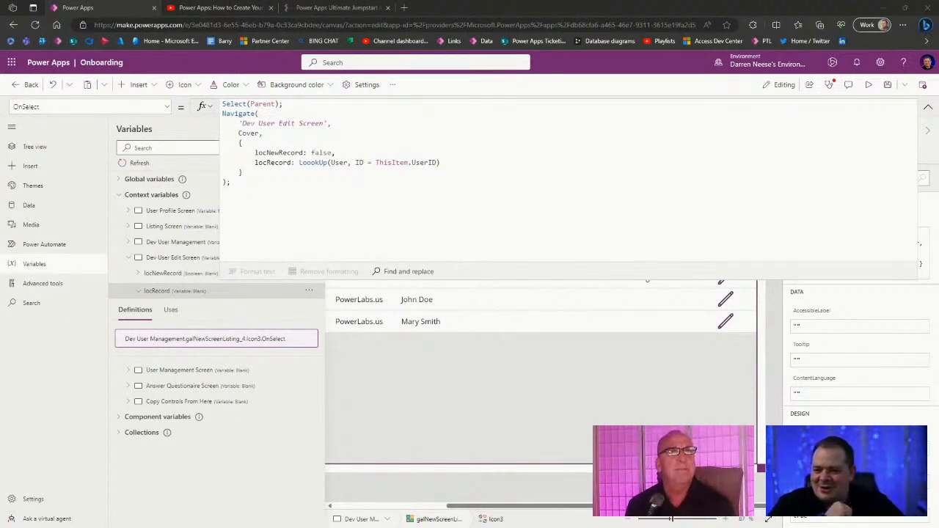
{"action": "left_click", "coordinate": [478, 195]}
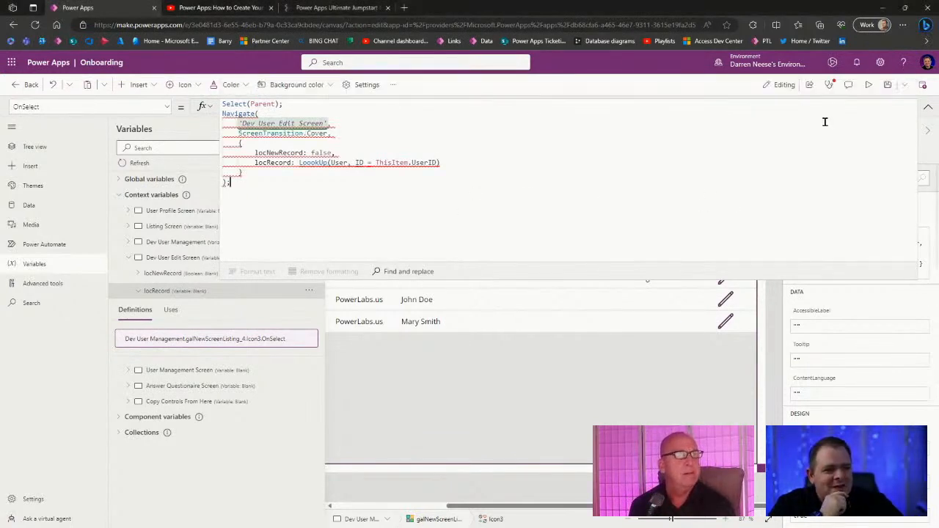
{"action": "left_click", "coordinate": [928, 107]}
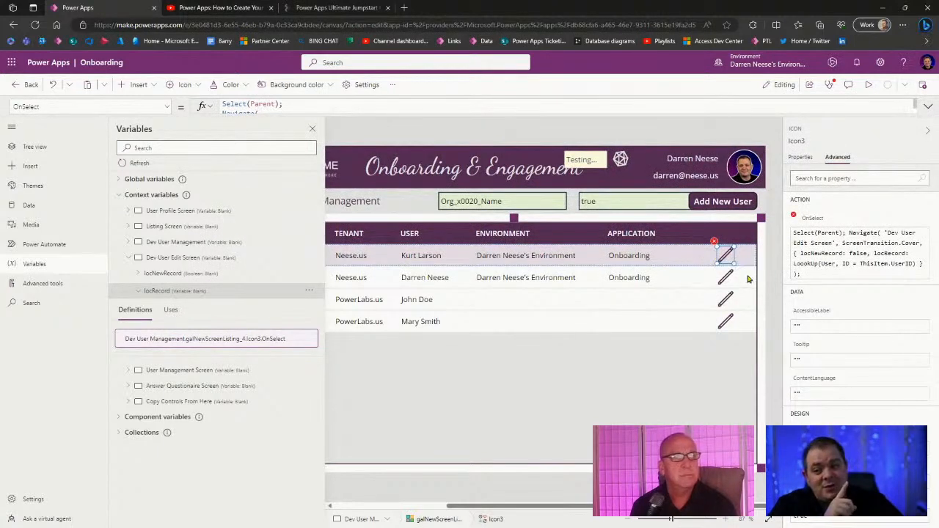
Step: Leave the Onboarding app with its changes saved and reopen it for editing from the apps list
{"action": "left_click", "coordinate": [28, 85]}
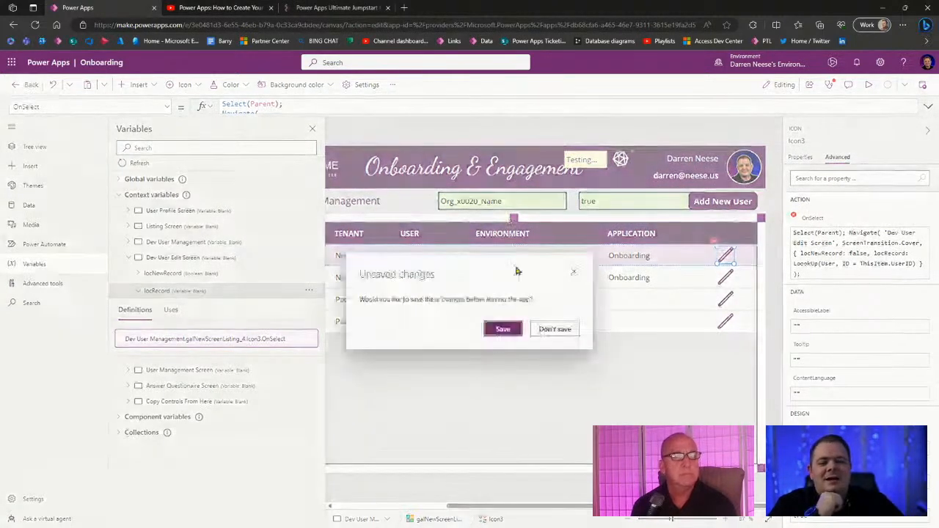
{"action": "left_click", "coordinate": [503, 332]}
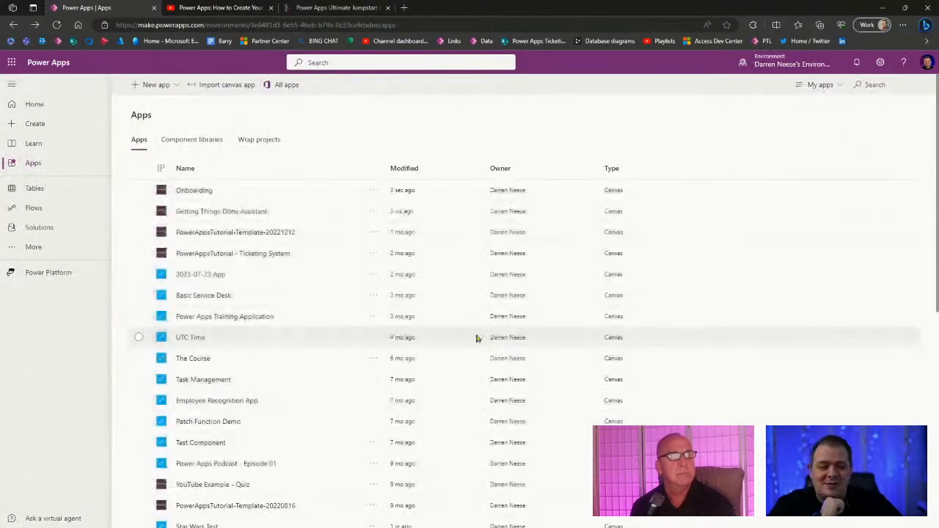
{"action": "left_click", "coordinate": [372, 190]}
{"action": "left_click", "coordinate": [408, 212]}
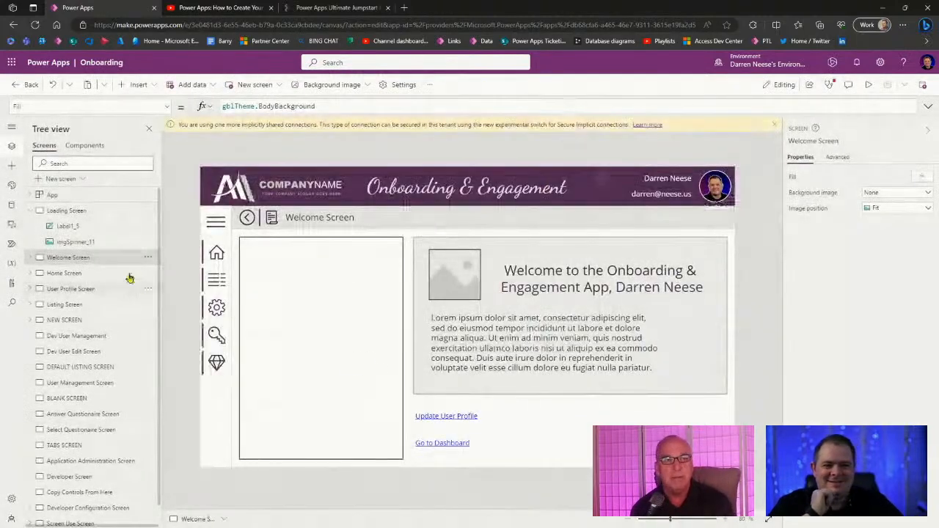
Step: Open the OnSelect formula of the pencil icon on Dev User Management in an enlarged formula editor
{"action": "left_click", "coordinate": [31, 213]}
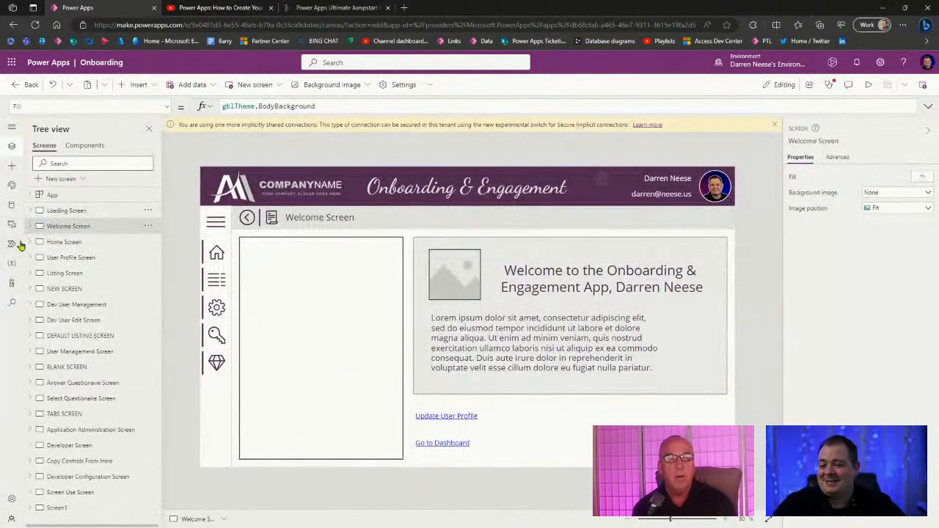
{"action": "left_click", "coordinate": [775, 125]}
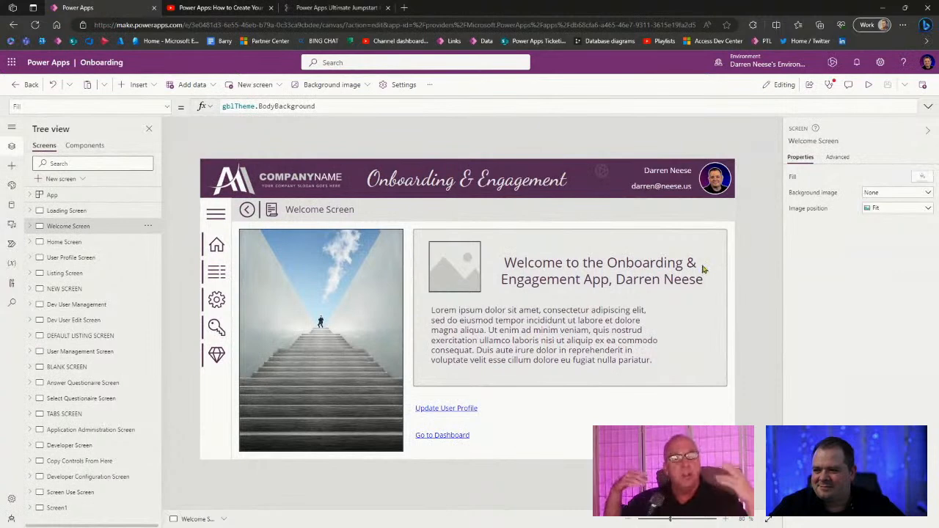
{"action": "left_click", "coordinate": [77, 304]}
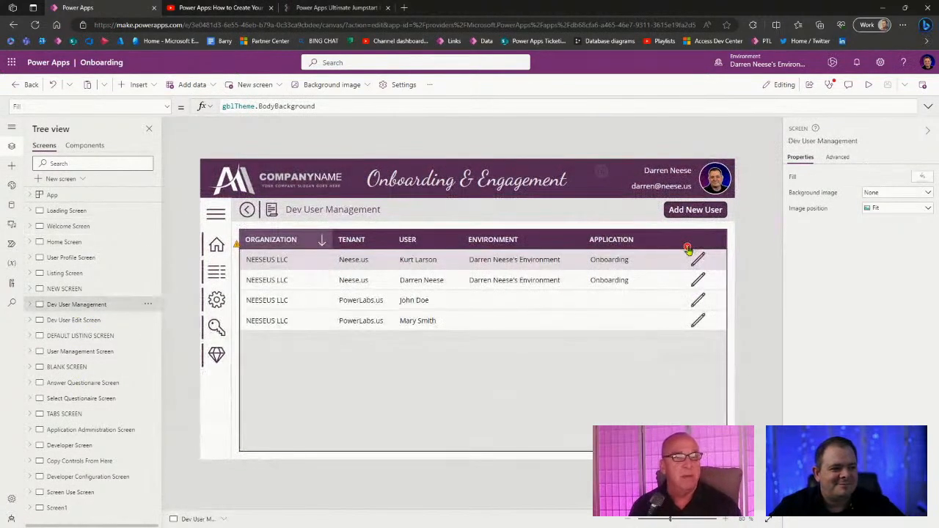
{"action": "left_click", "coordinate": [698, 258]}
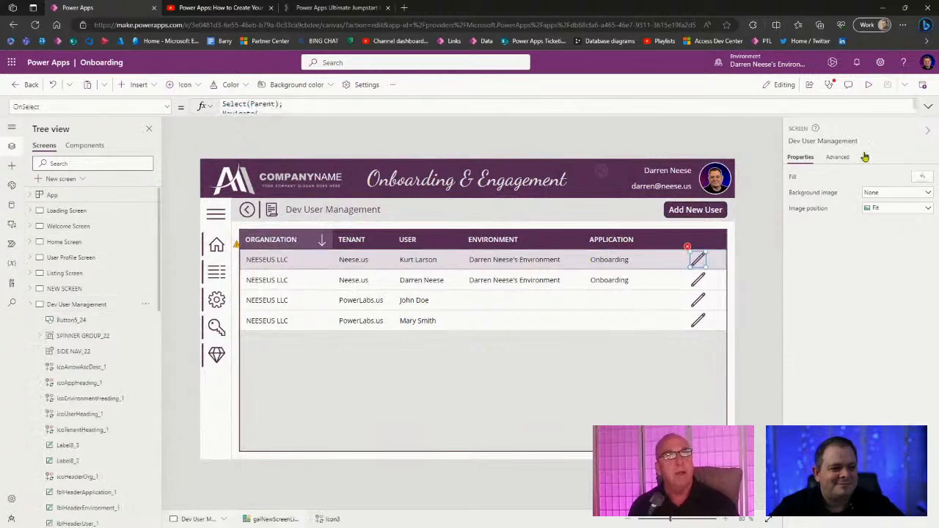
{"action": "left_click", "coordinate": [929, 108]}
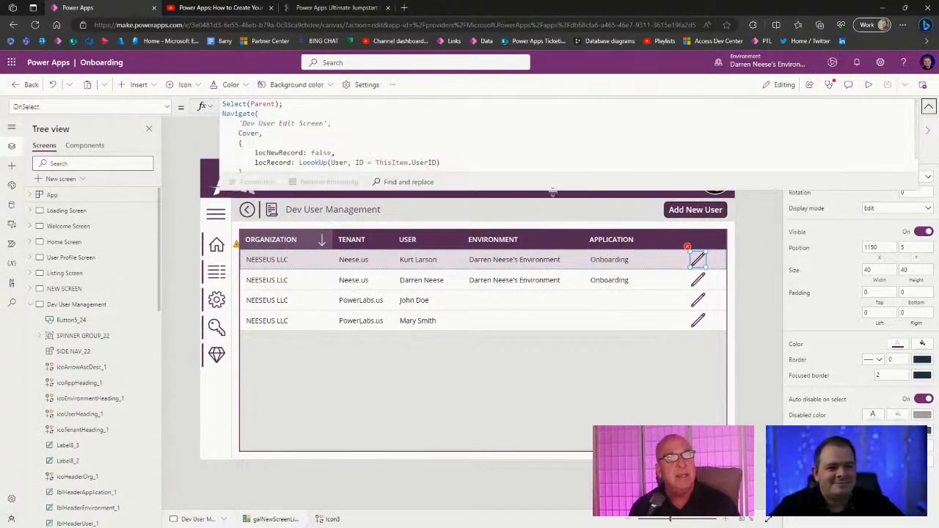
{"action": "left_click_drag", "start_coordinate": [551, 273], "coordinate": [551, 304]}
{"action": "left_click", "coordinate": [511, 216]}
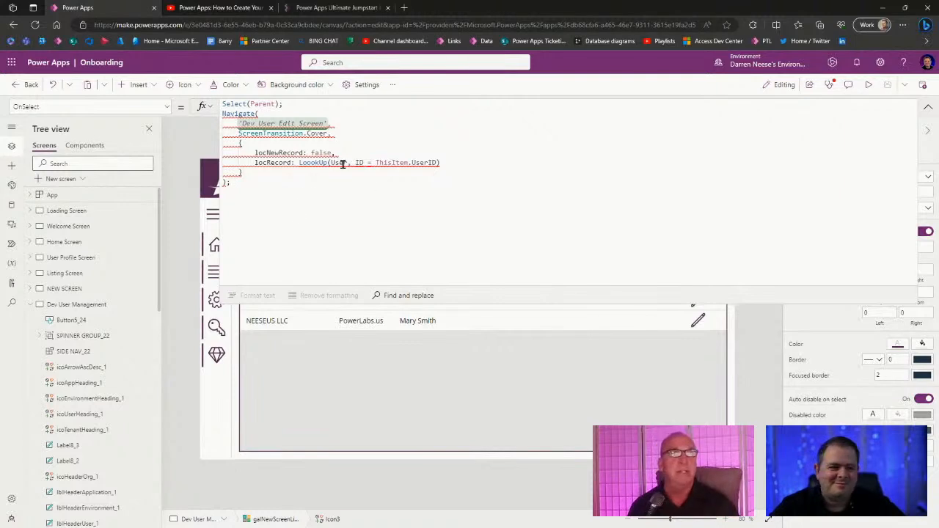
Step: Correct the misspelled function LoookUp to LookUp in the locRecord argument of the Navigate formula
{"action": "mouse_move", "coordinate": [372, 164]}
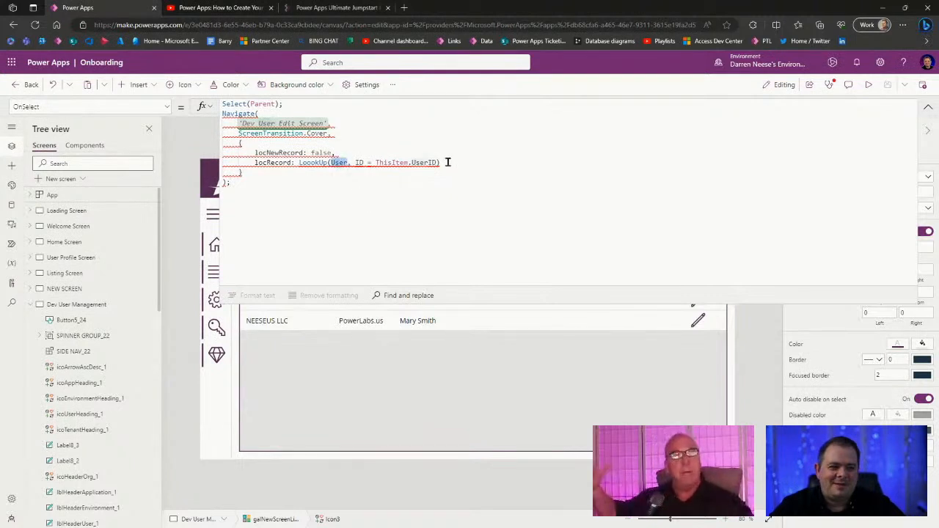
{"action": "left_click_drag", "start_coordinate": [445, 162], "coordinate": [292, 162]}
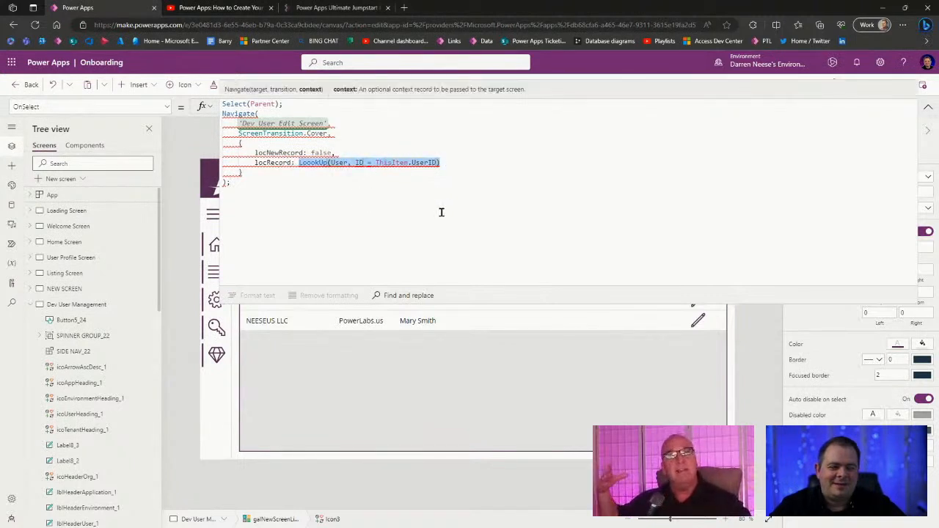
{"action": "left_click", "coordinate": [383, 213]}
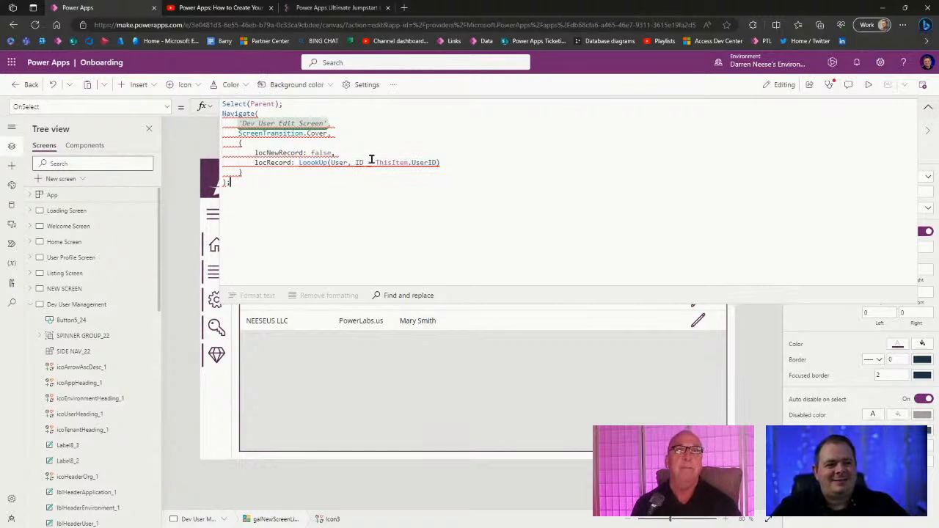
{"action": "mouse_move", "coordinate": [373, 163]}
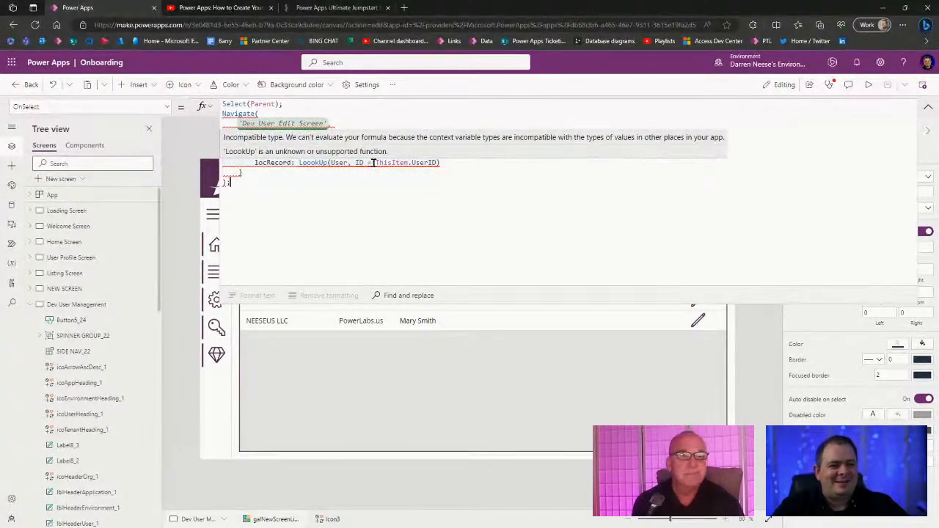
{"action": "left_click", "coordinate": [309, 162]}
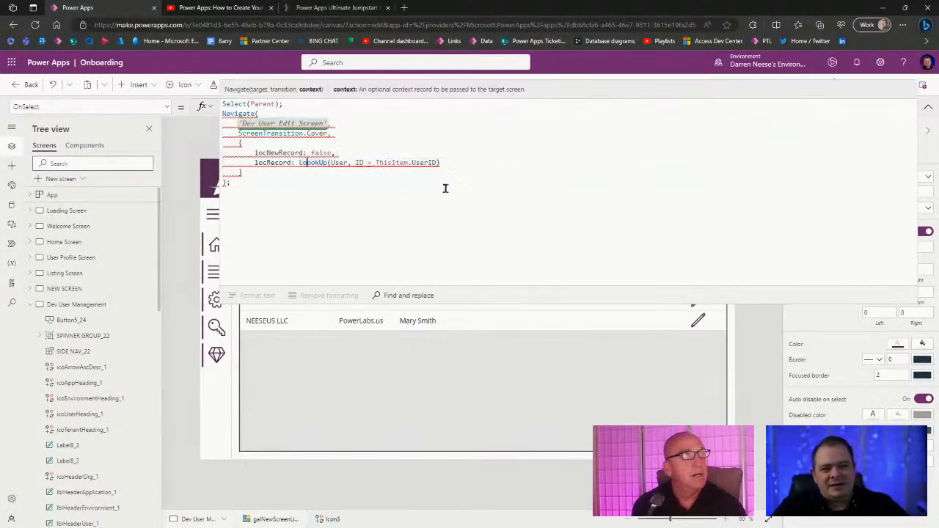
{"action": "key", "text": "BackSpace"}
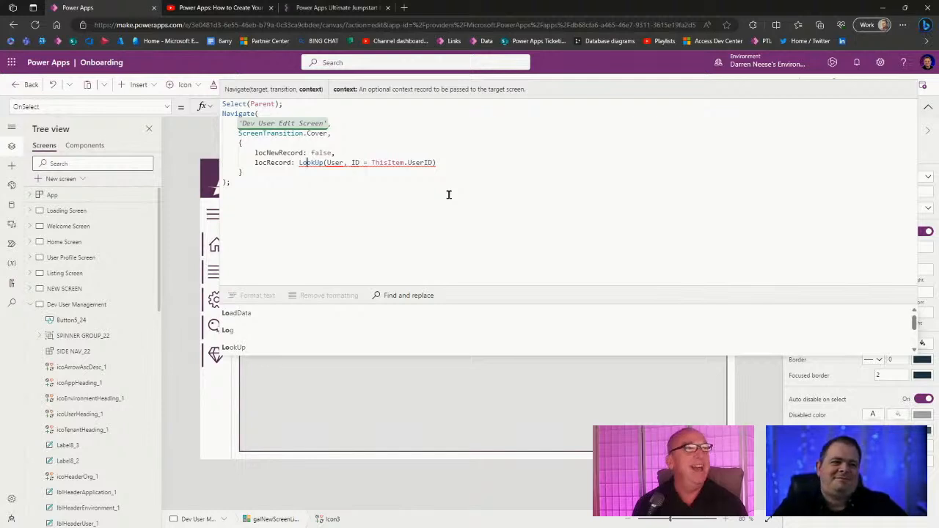
{"action": "left_click", "coordinate": [293, 206]}
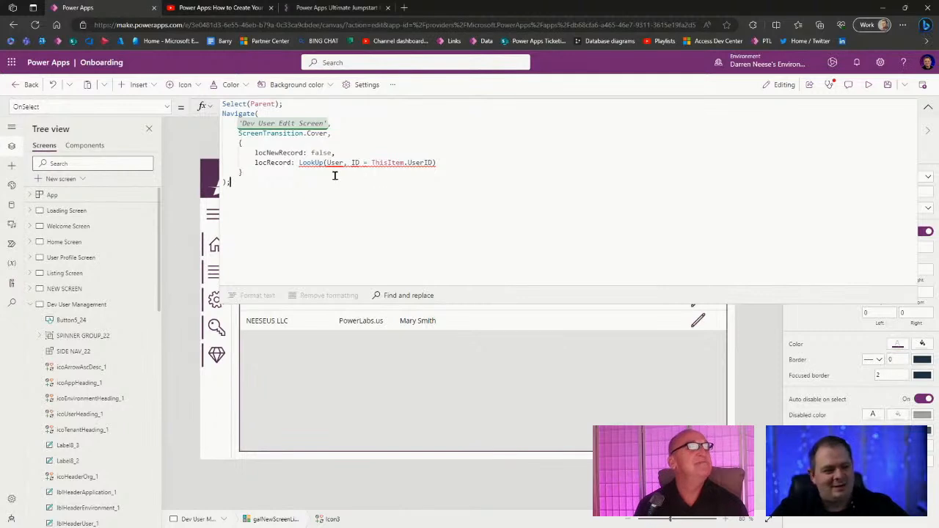
Step: Examine the Onboarding app's data sources for the name of the user table
{"action": "left_click", "coordinate": [11, 205]}
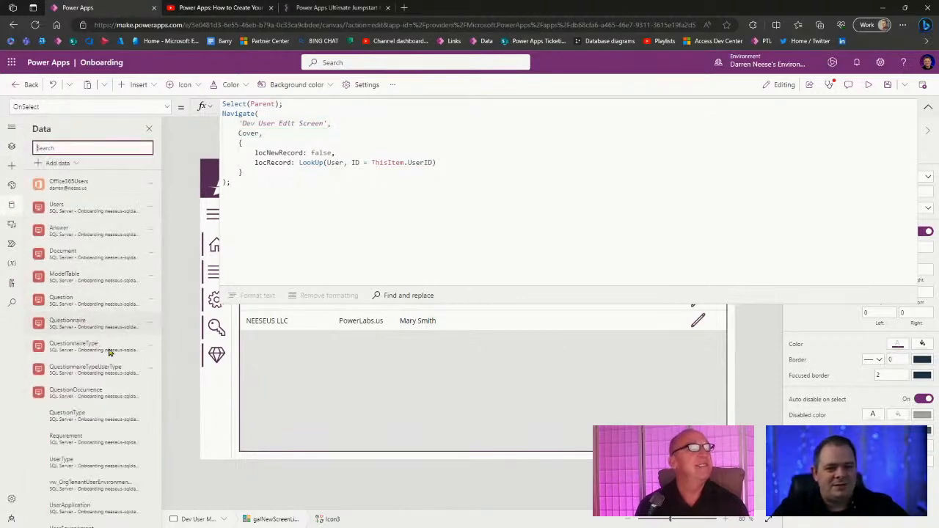
{"action": "scroll", "coordinate": [109, 352], "scroll_direction": "down", "scroll_amount": 5}
{"action": "mouse_move", "coordinate": [73, 428]}
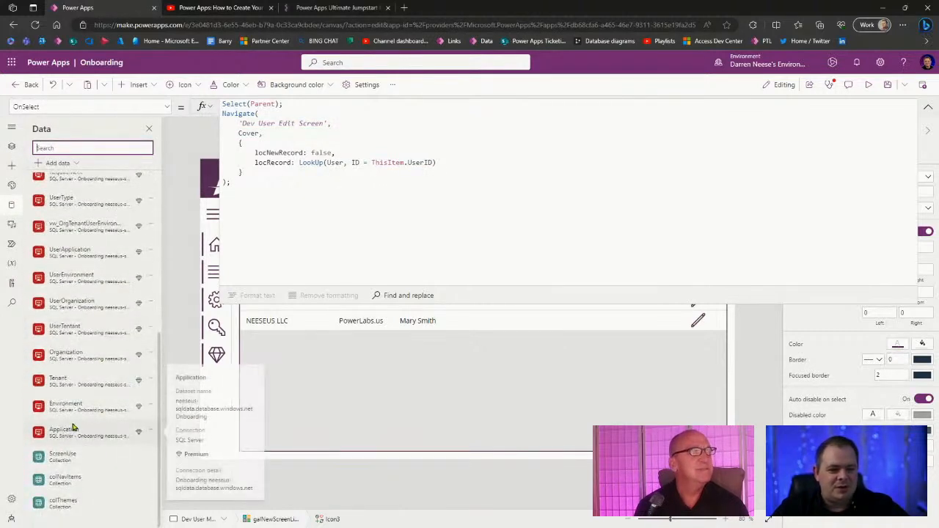
{"action": "mouse_move", "coordinate": [97, 381]}
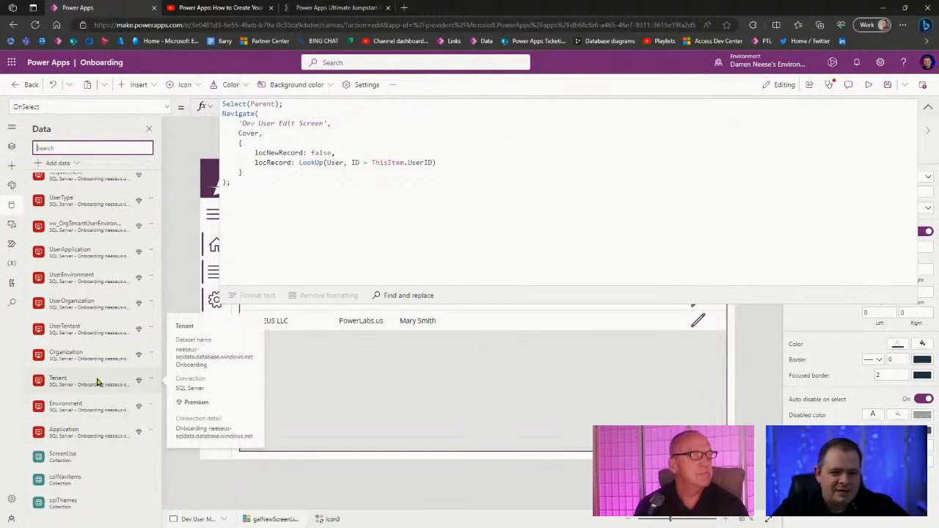
{"action": "scroll", "coordinate": [98, 381], "scroll_direction": "up", "scroll_amount": 1}
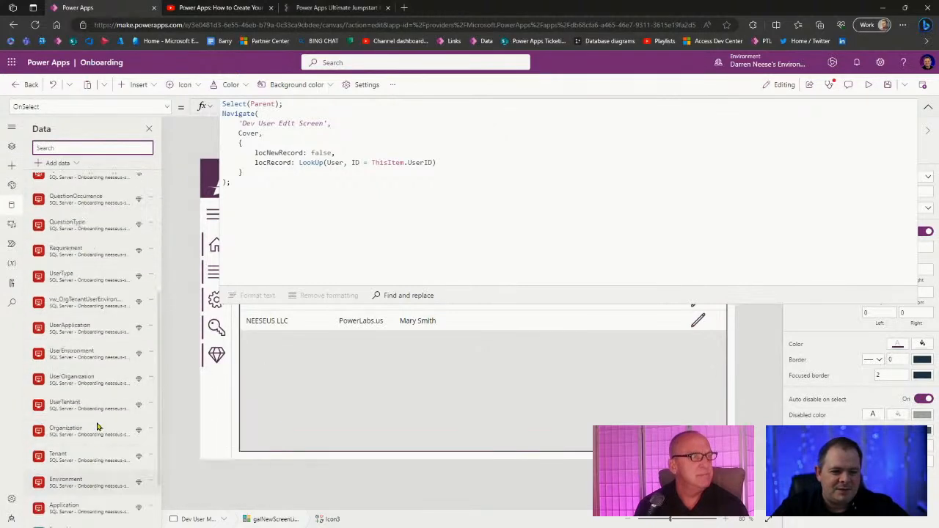
{"action": "scroll", "coordinate": [115, 411], "scroll_direction": "up", "scroll_amount": 1}
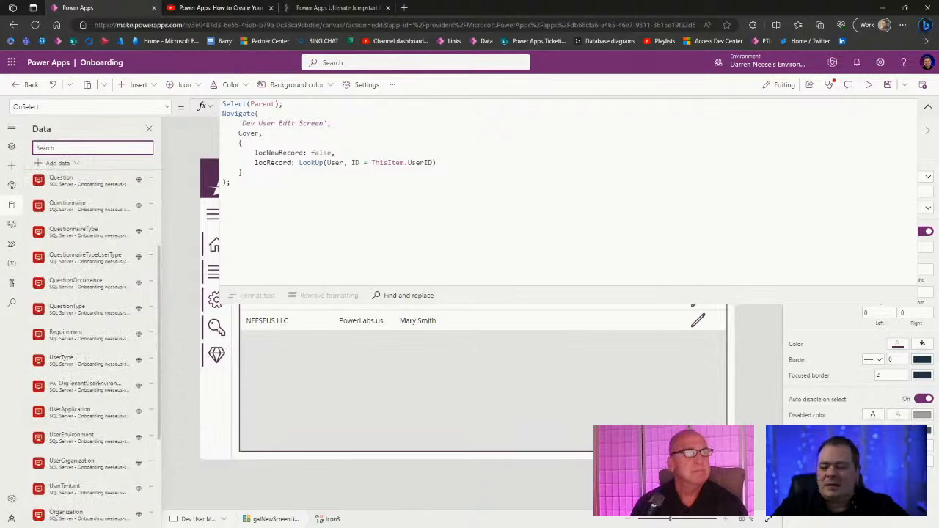
Step: Switch to SQL Server Management Studio and examine the Users table in MainDiagram
{"action": "key", "text": "alt+Tab"}
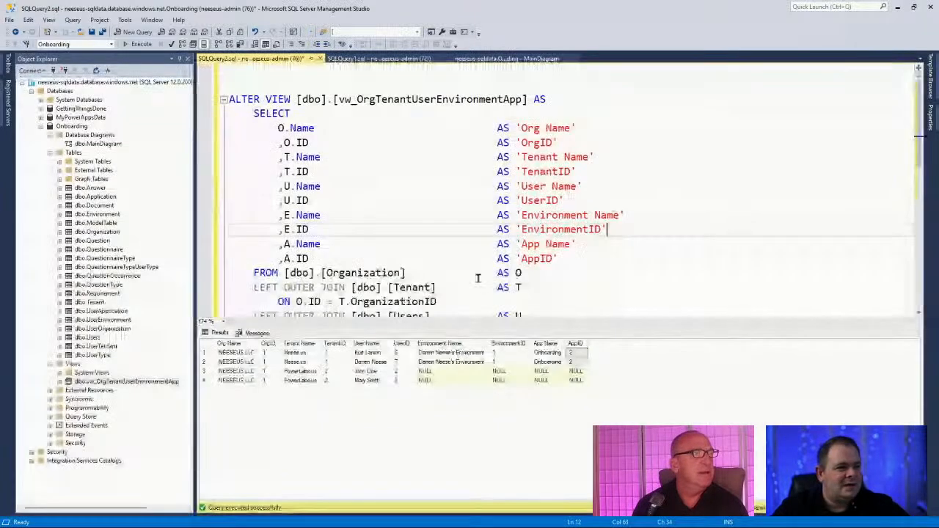
{"action": "left_click", "coordinate": [404, 60]}
{"action": "left_click", "coordinate": [488, 59]}
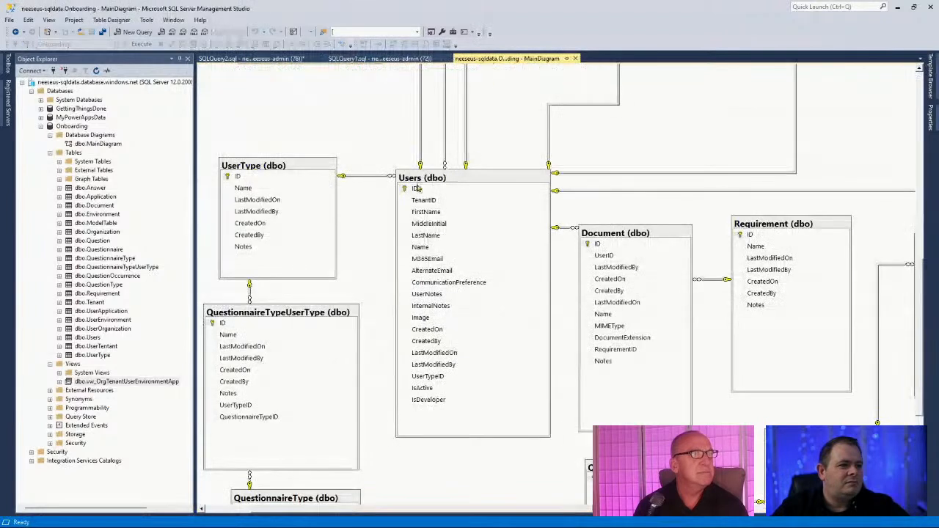
{"action": "left_click", "coordinate": [454, 182]}
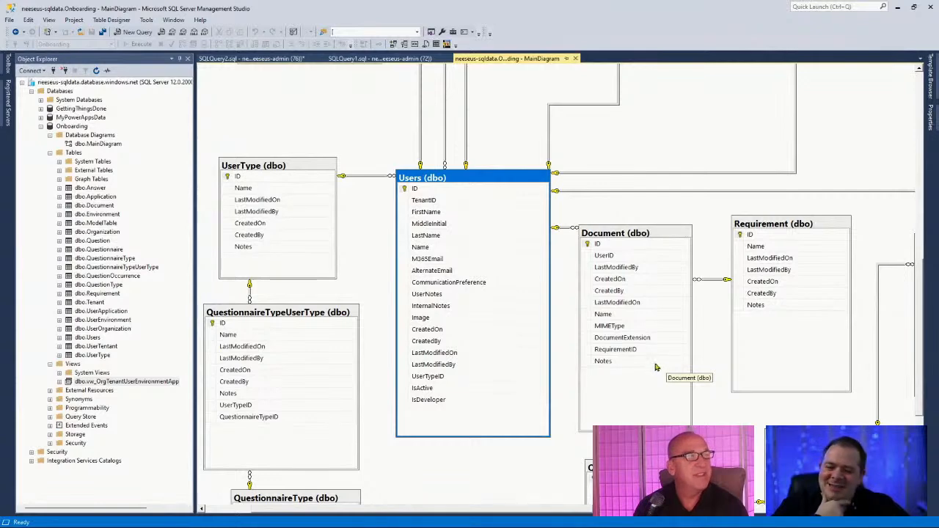
{"action": "left_click", "coordinate": [712, 142]}
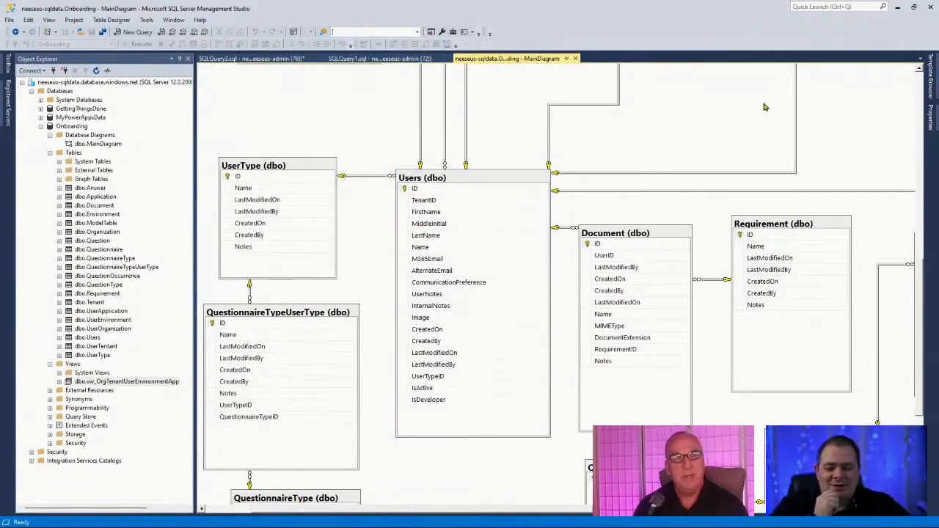
Step: Return to Power Apps and change the LookUp source in the Navigate formula to Users
{"action": "left_click", "coordinate": [897, 8]}
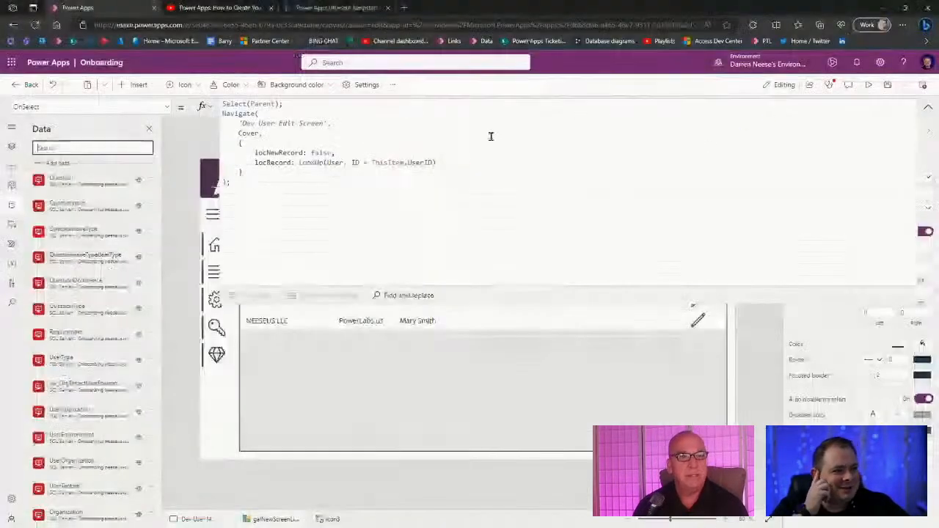
{"action": "left_click", "coordinate": [343, 162]}
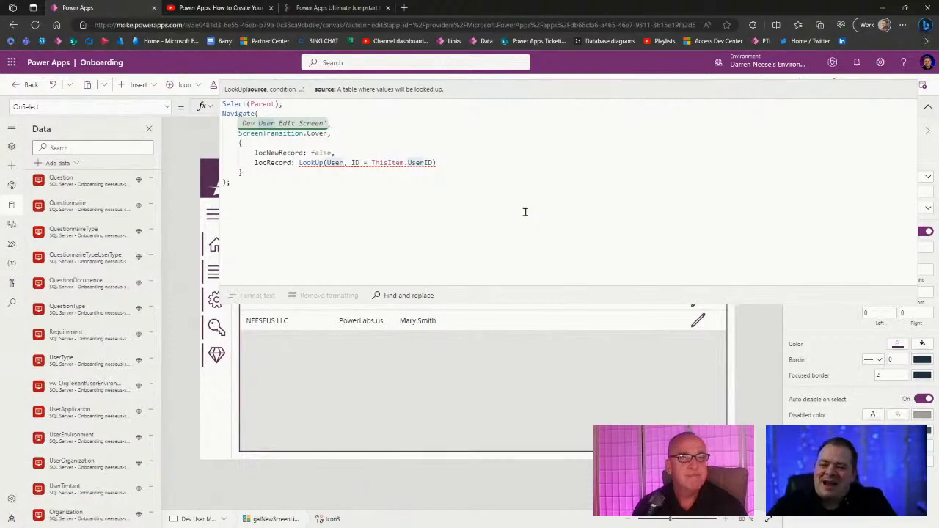
{"action": "type", "text": "s"}
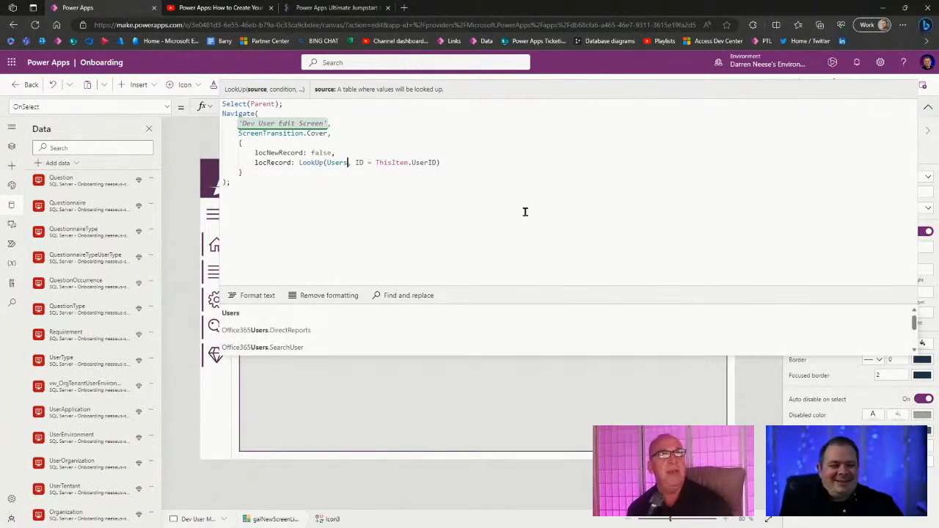
{"action": "left_click", "coordinate": [558, 227]}
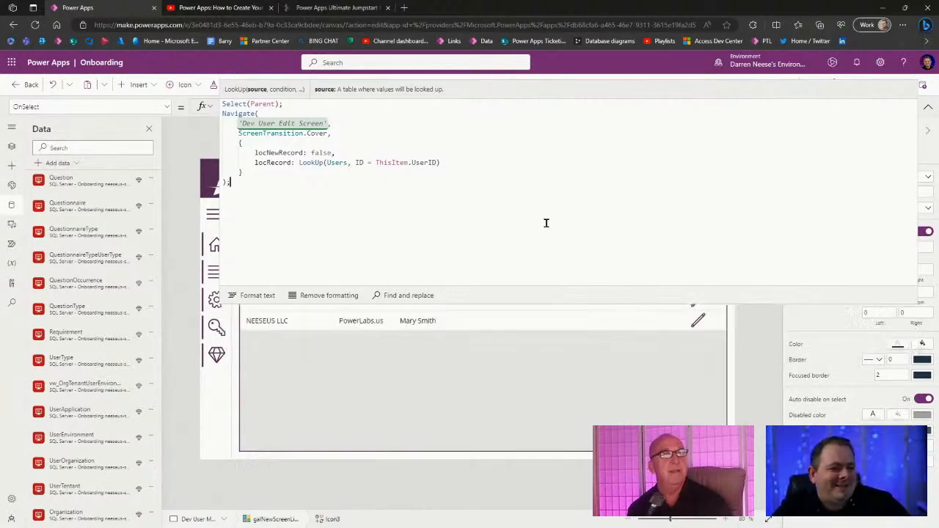
{"action": "left_click", "coordinate": [929, 108]}
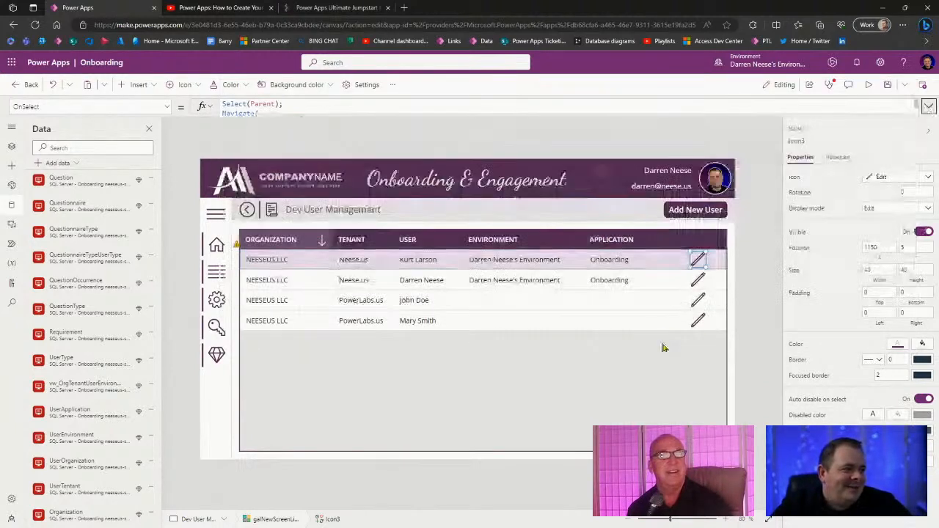
Step: Save the app and test the first user row's edit icon in preview, ending on Dev User Edit Screen in the editor
{"action": "key", "text": "ctrl+s"}
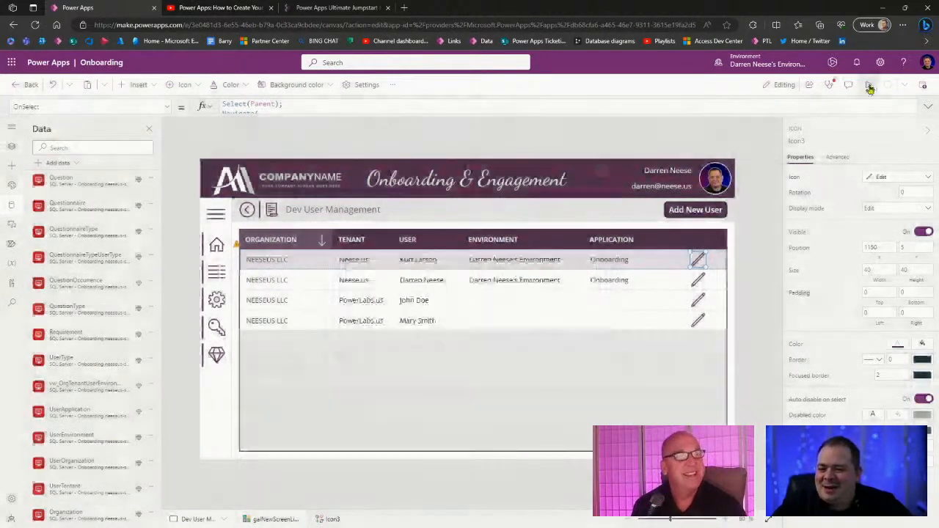
{"action": "left_click", "coordinate": [868, 86]}
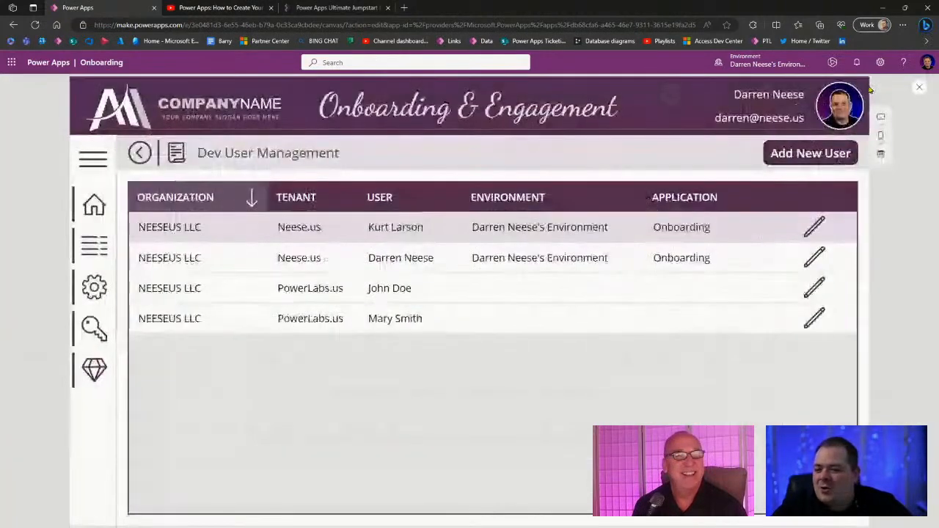
{"action": "left_click", "coordinate": [813, 230]}
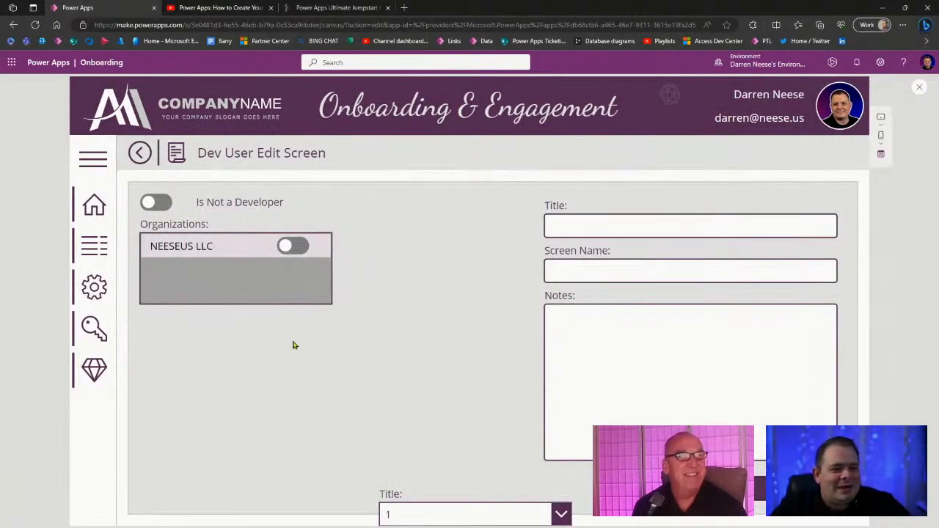
{"action": "left_click", "coordinate": [921, 87]}
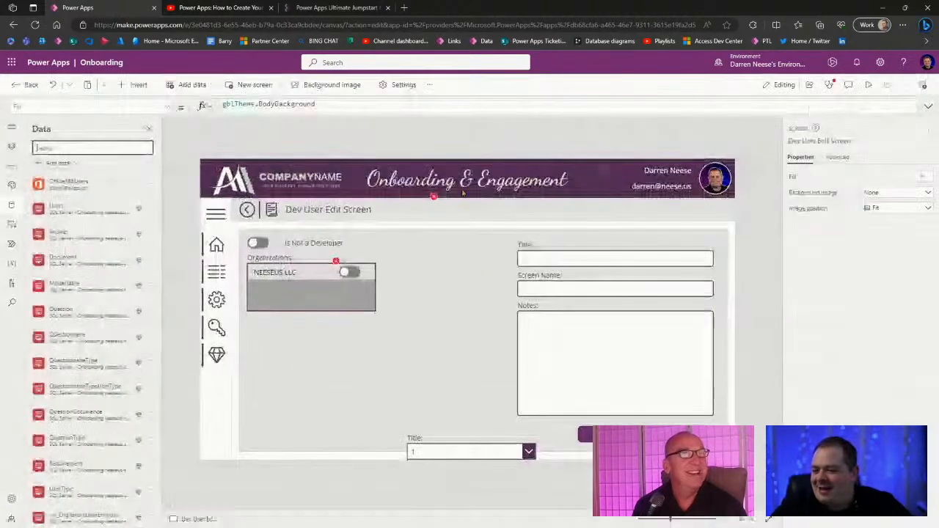
Step: Set the Default formula of the toggle in the Organizations gallery to Filter(UserOrganization, UserID = locRecord.ID)
{"action": "left_click", "coordinate": [340, 267]}
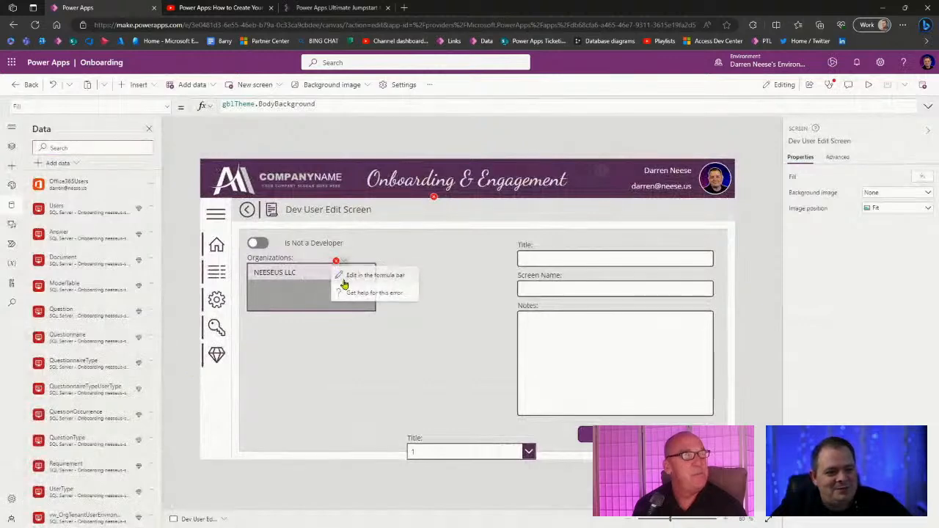
{"action": "left_click", "coordinate": [346, 287]}
{"action": "left_click", "coordinate": [915, 110]}
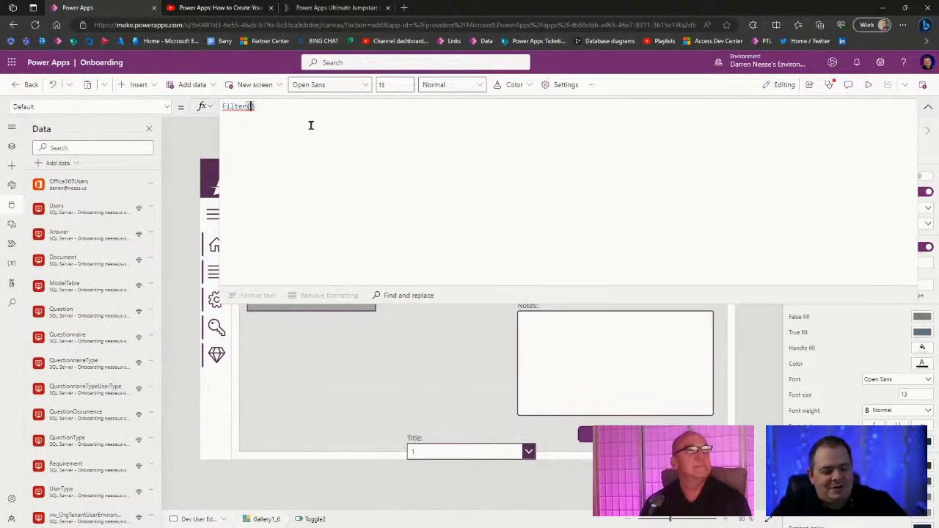
{"action": "key", "text": "Left"}
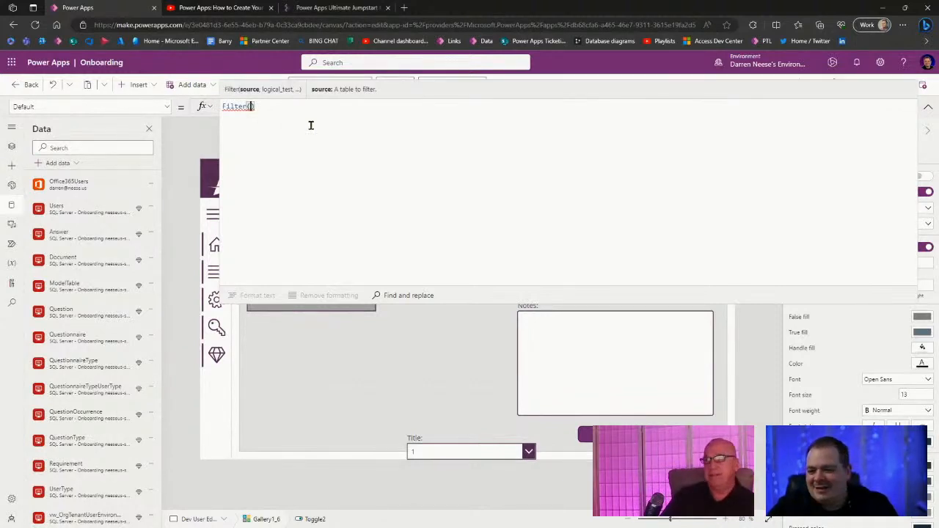
{"action": "type", "text": "User"}
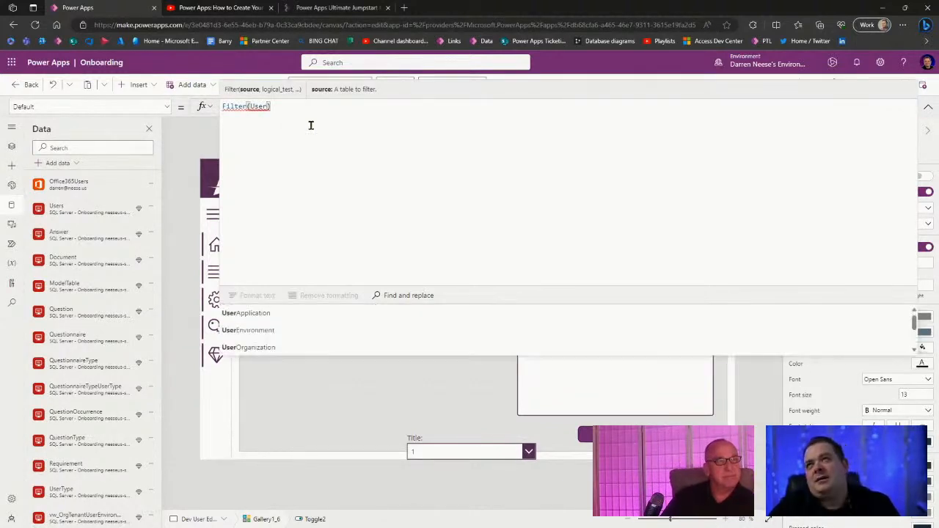
{"action": "type", "text": "O"}
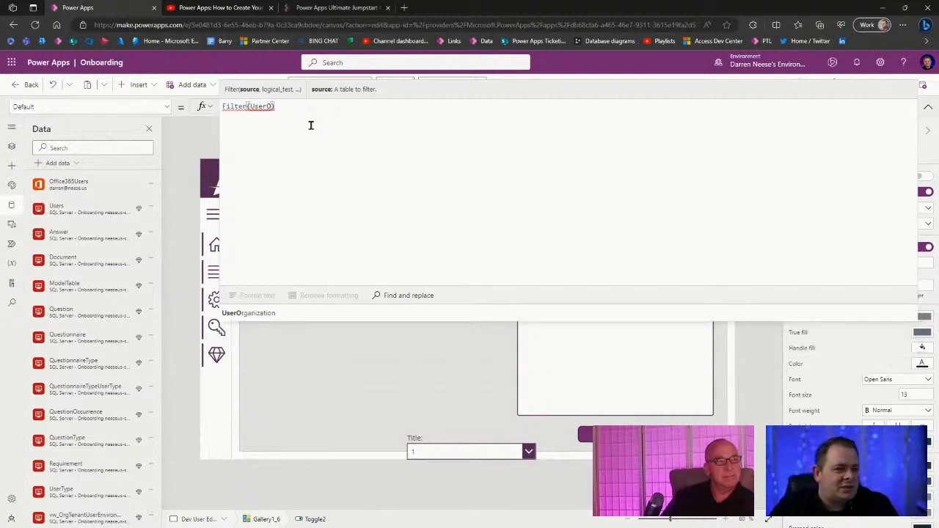
{"action": "key", "text": "Tab"}
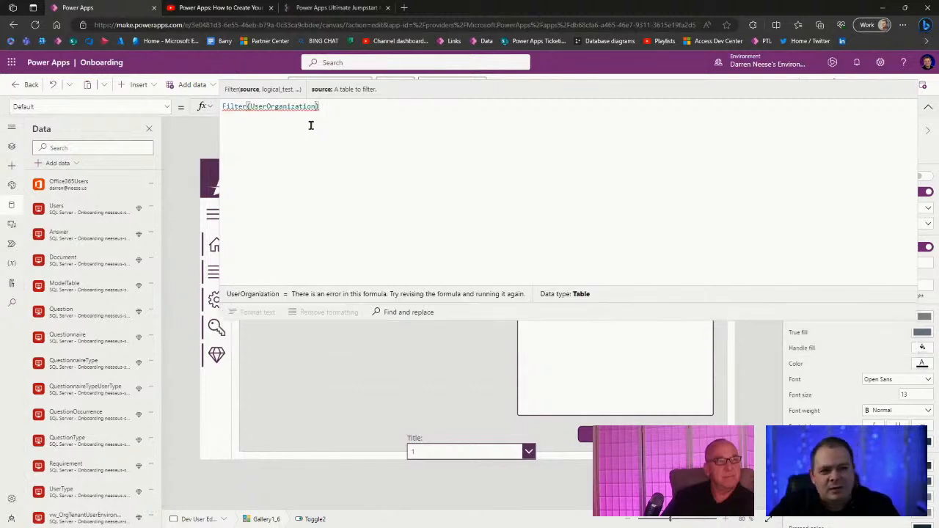
{"action": "type", "text": ", UserID = "}
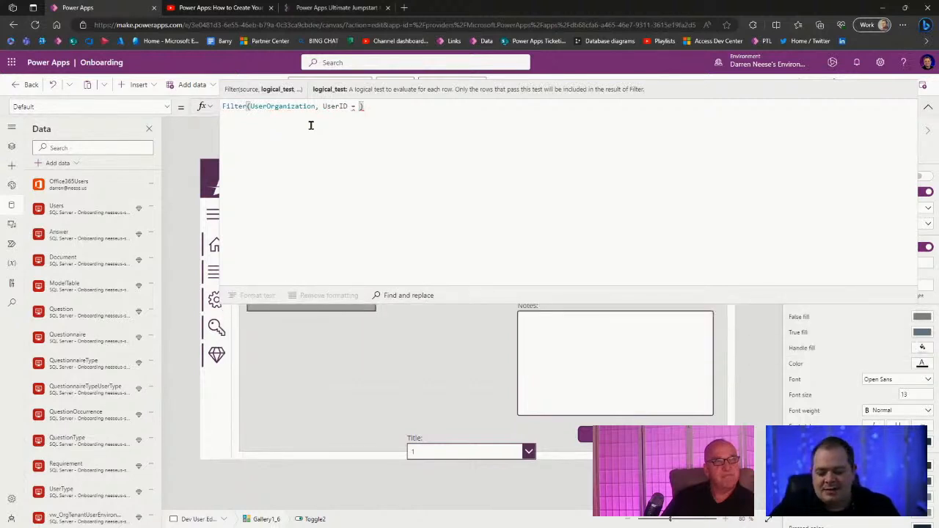
{"action": "type", "text": "locRecord"}
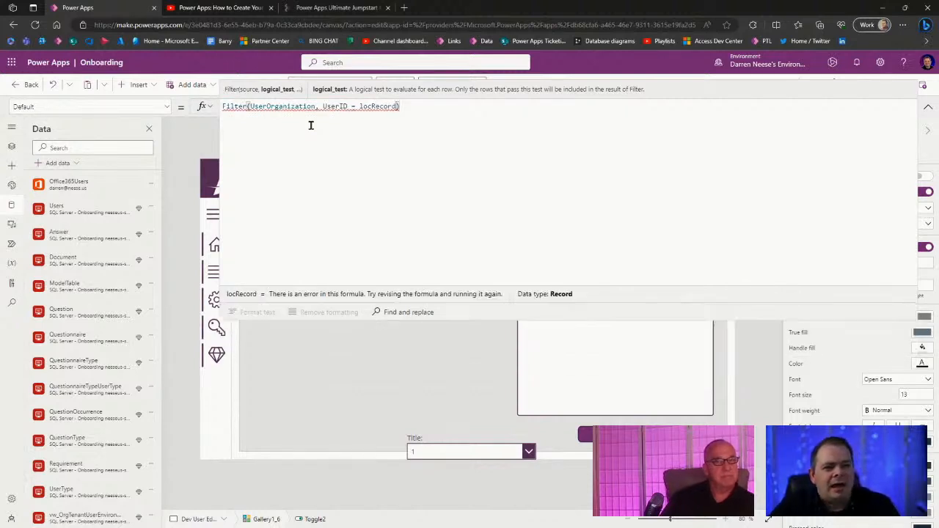
{"action": "type", "text": ".ID"}
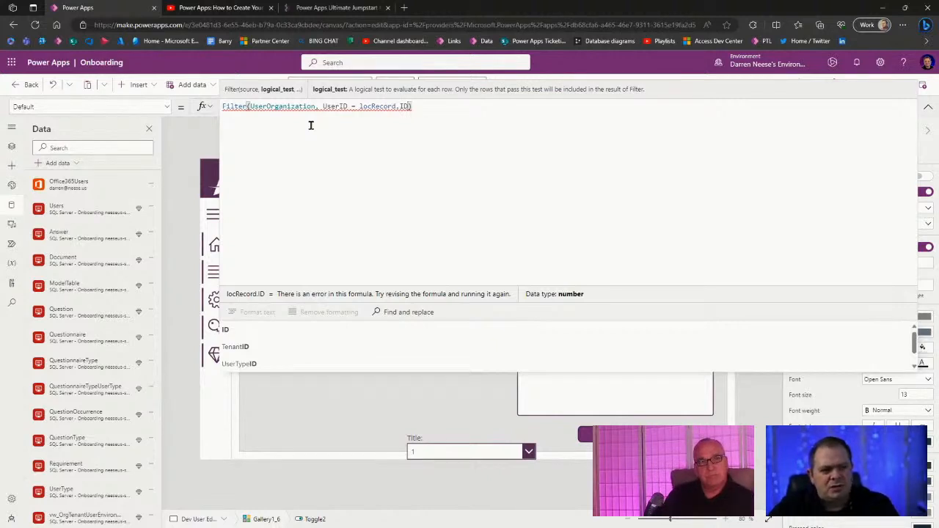
Step: Extend the toggle's filter with And and start a second condition comparing OrganizationID
{"action": "type", "text": "And"}
{"action": "key", "text": "BackSpace"}
{"action": "key", "text": "BackSpace"}
{"action": "key", "text": "BackSpace"}
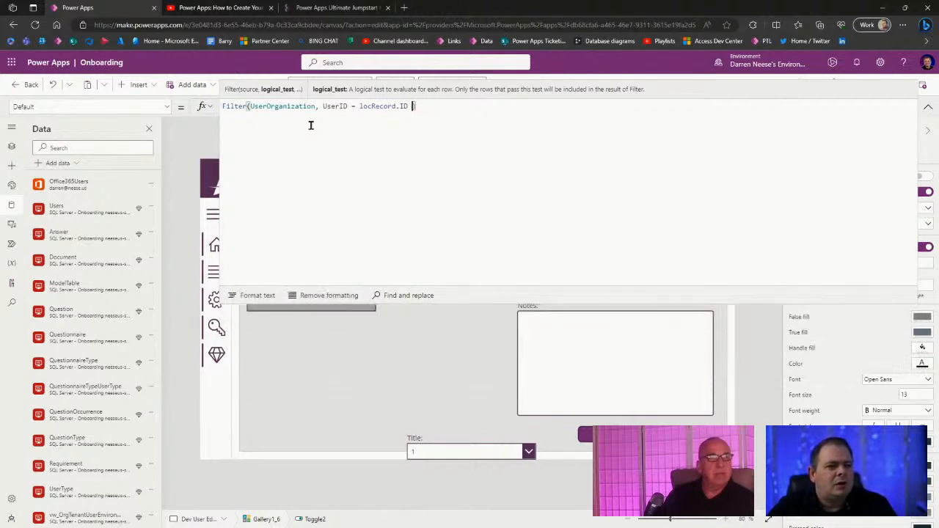
{"action": "key", "text": "BackSpace"}
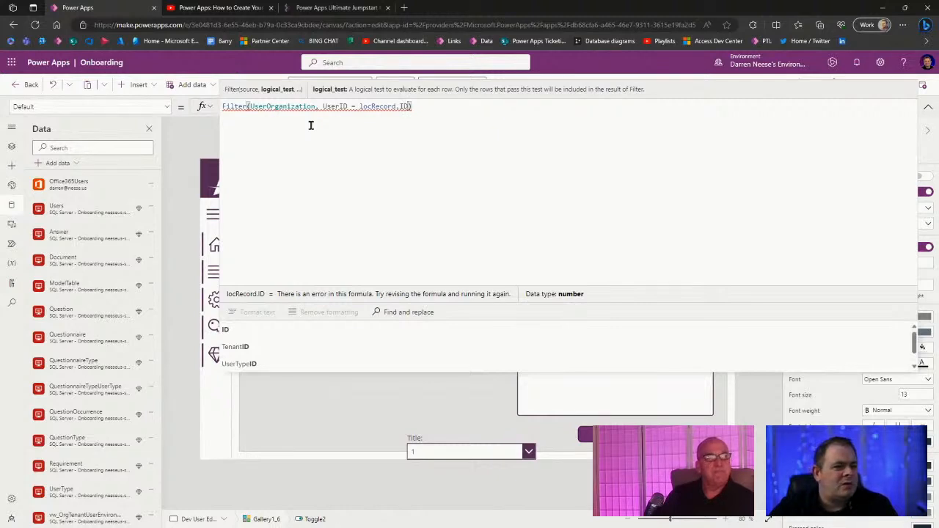
{"action": "type", "text": "And "}
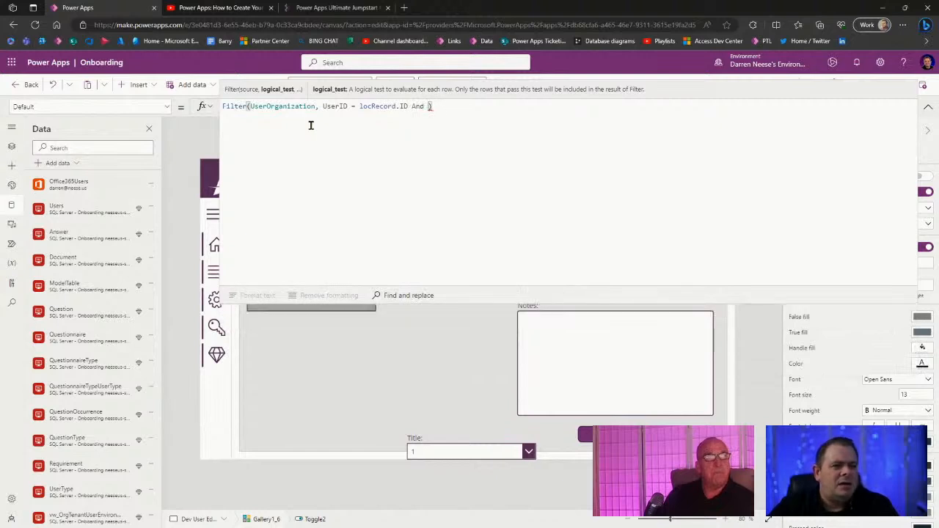
{"action": "type", "text": "Or"}
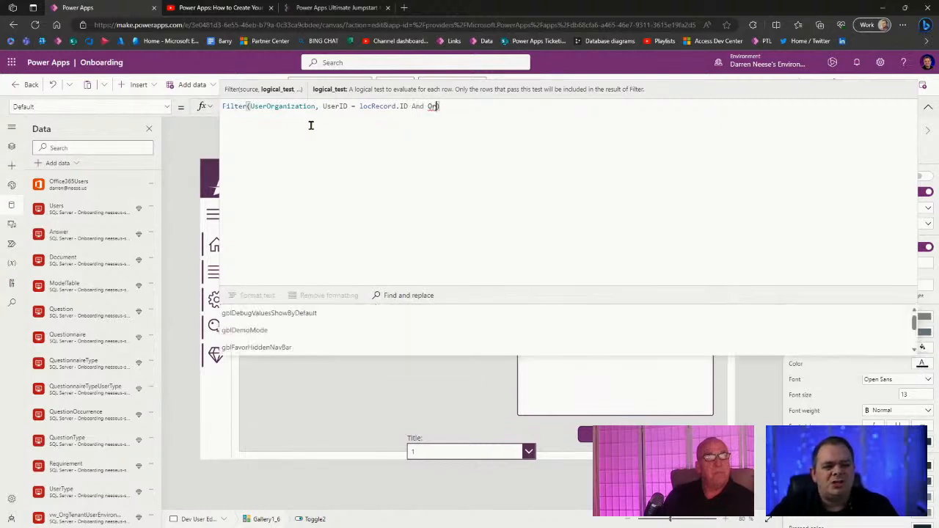
{"action": "type", "text": "g"}
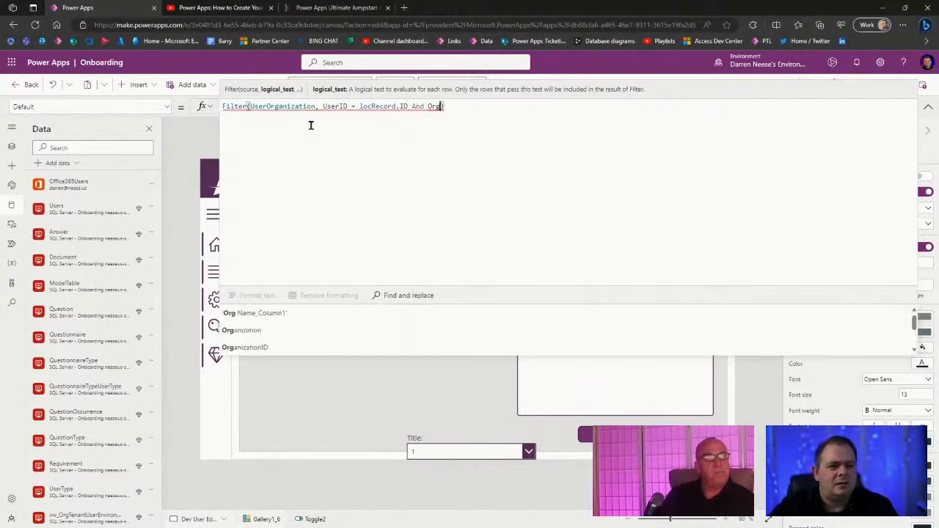
{"action": "left_click", "coordinate": [264, 348]}
{"action": "type", "text": "="}
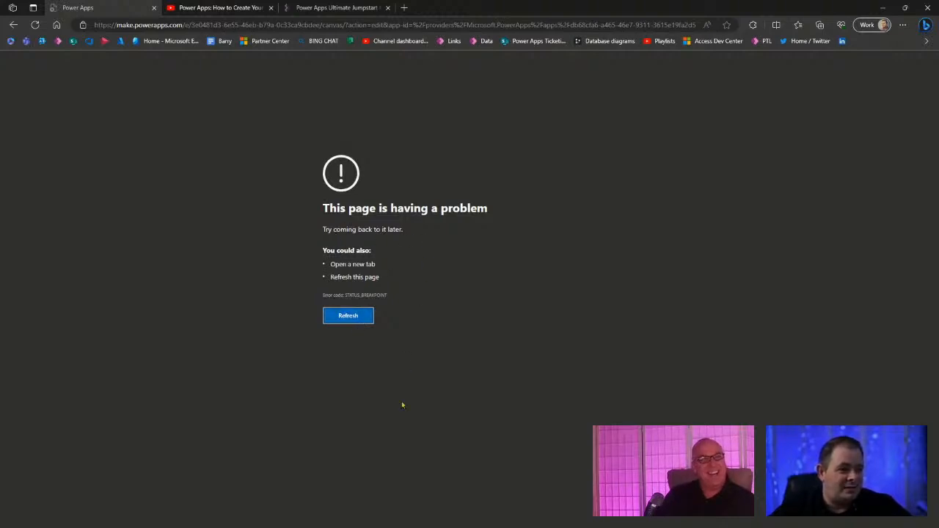
Step: Refresh the crashed page to reload the Onboarding app in the editor
{"action": "left_click_drag", "start_coordinate": [345, 295], "coordinate": [412, 294]}
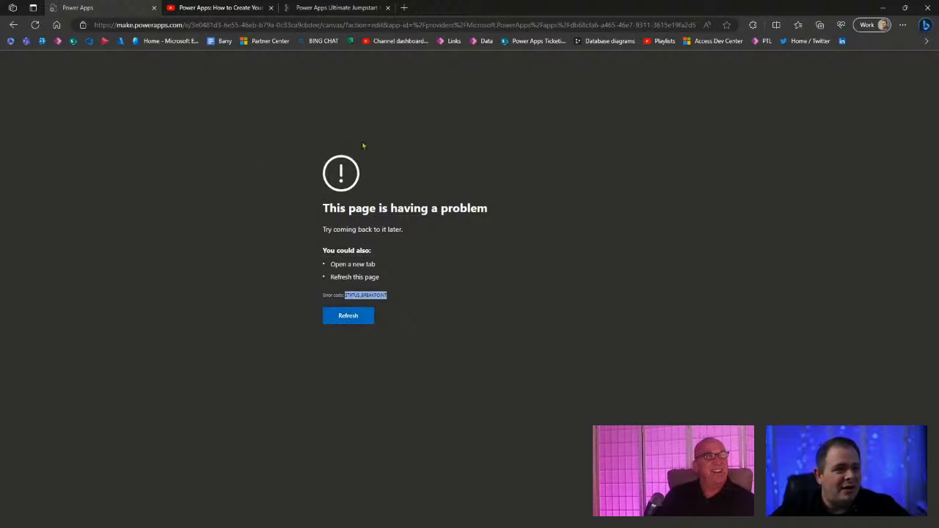
{"action": "left_click", "coordinate": [348, 316]}
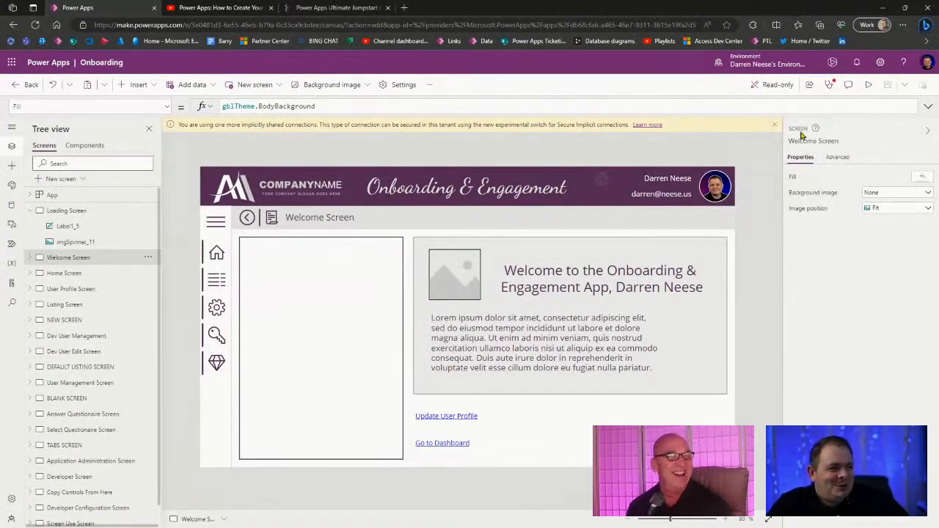
Step: Collapse the Loading Screen and Welcome Screen nodes and override the read-only lock to regain editing control of the app
{"action": "left_click", "coordinate": [774, 125]}
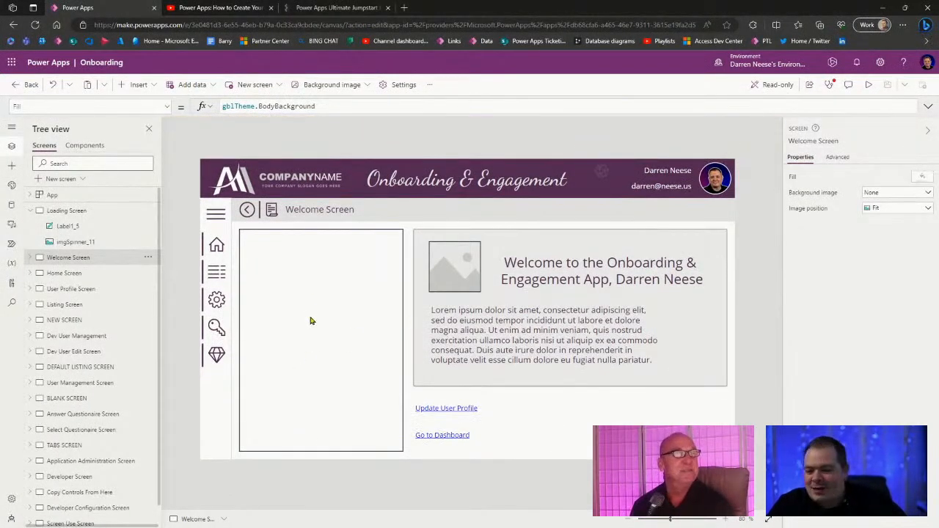
{"action": "left_click", "coordinate": [311, 321]}
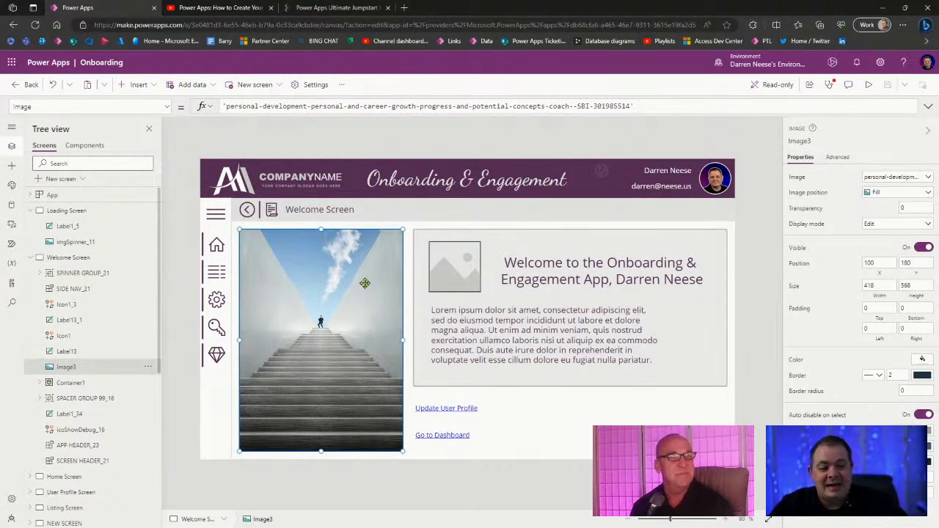
{"action": "left_click", "coordinate": [28, 212]}
{"action": "left_click", "coordinate": [29, 227]}
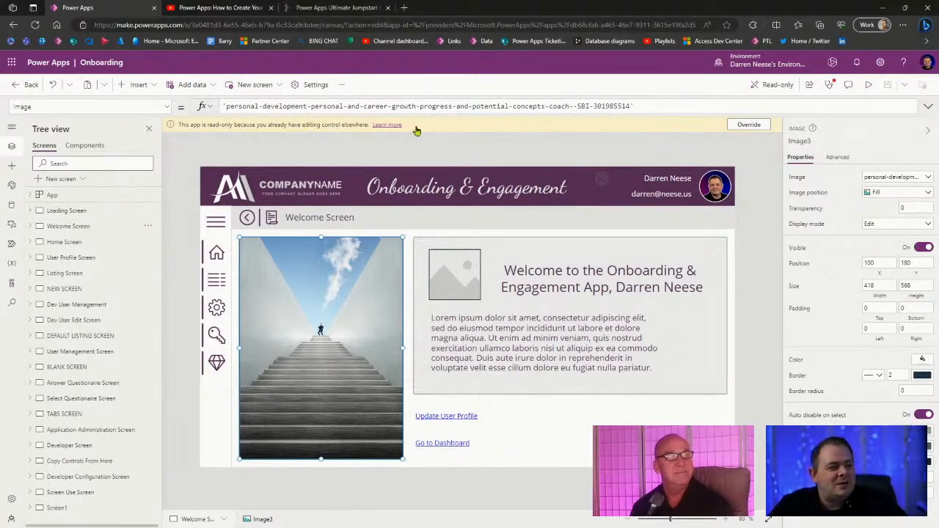
{"action": "left_click", "coordinate": [750, 126]}
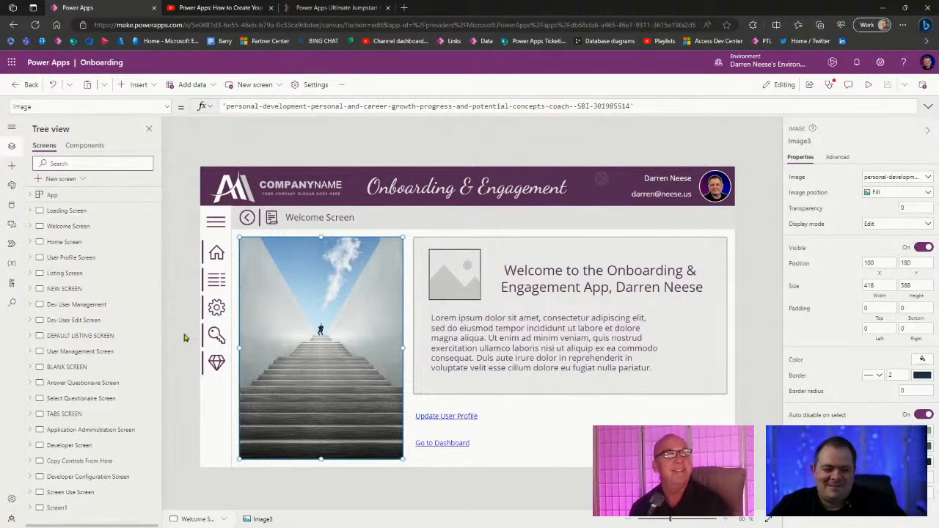
Step: Check the OnSelect formula of the first user row's edit icon on Dev User Management and run the icon to reach Dev User Edit Screen
{"action": "left_click", "coordinate": [98, 304]}
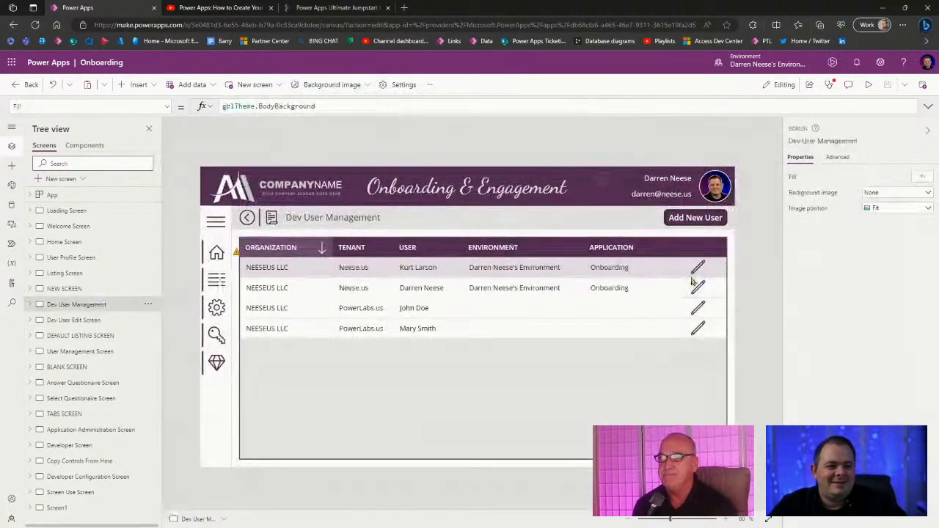
{"action": "left_click", "coordinate": [698, 267]}
{"action": "left_click", "coordinate": [929, 109]}
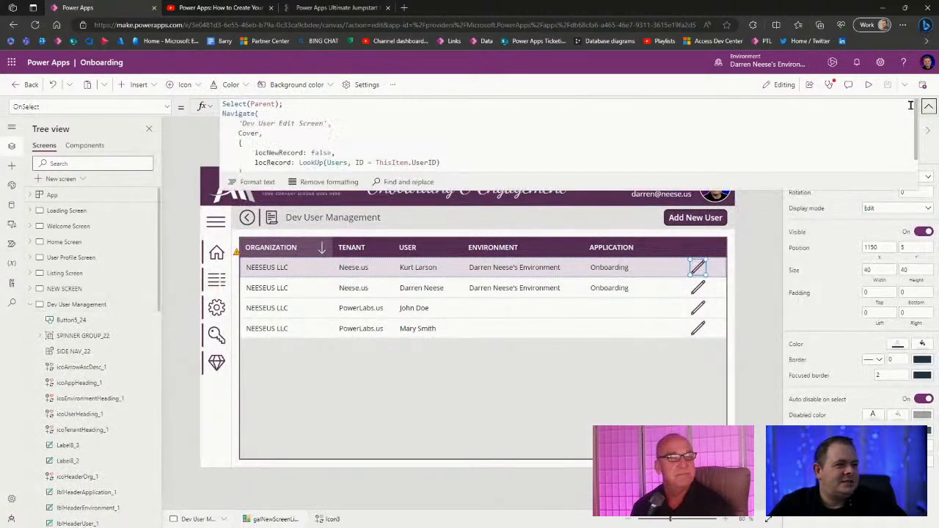
{"action": "left_click", "coordinate": [544, 141]}
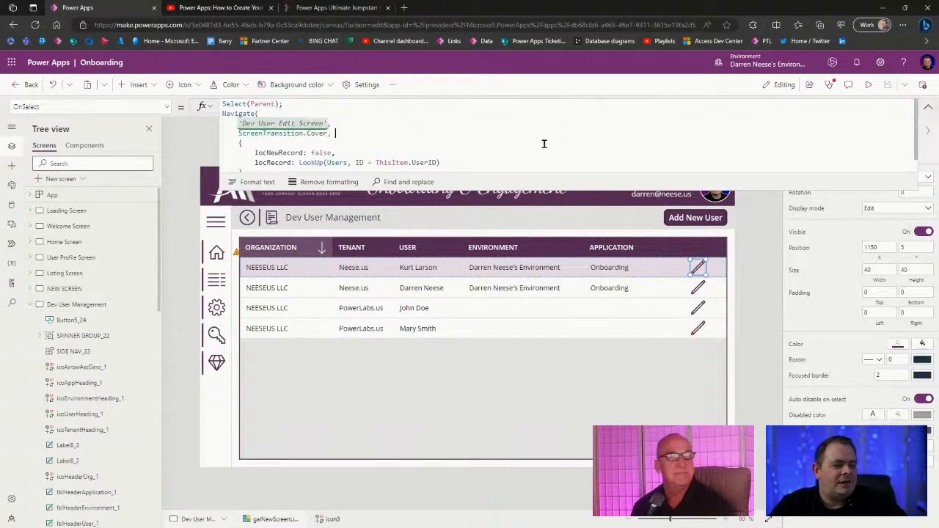
{"action": "left_click", "coordinate": [701, 267], "text": "alt"}
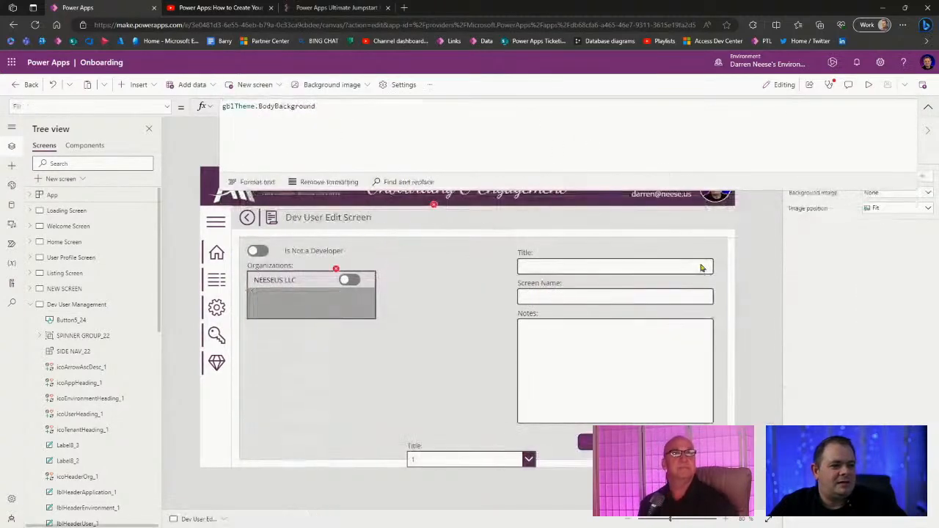
Step: Rebuild the Default formula of the Organizations gallery toggle as Filter(UserOrganization, UserID = locRecord.ID)
{"action": "left_click", "coordinate": [339, 271]}
{"action": "left_click", "coordinate": [362, 284]}
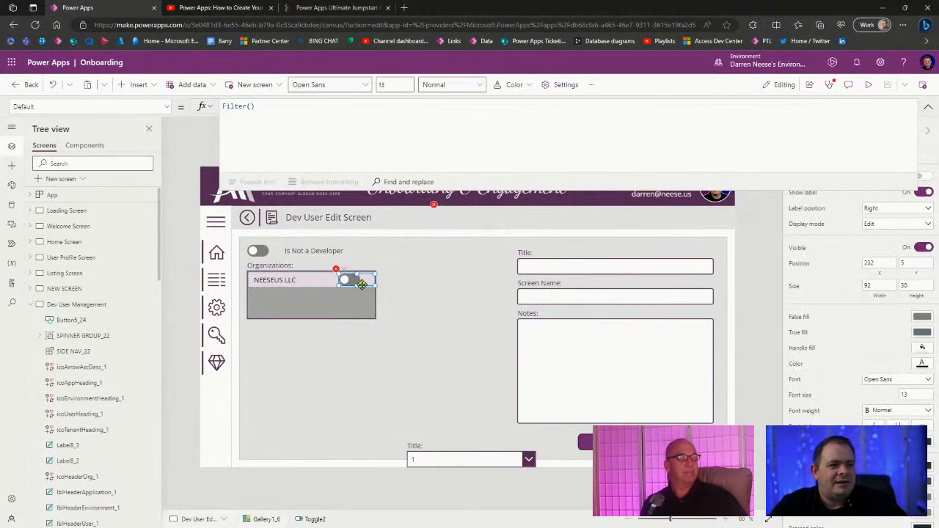
{"action": "left_click", "coordinate": [332, 133]}
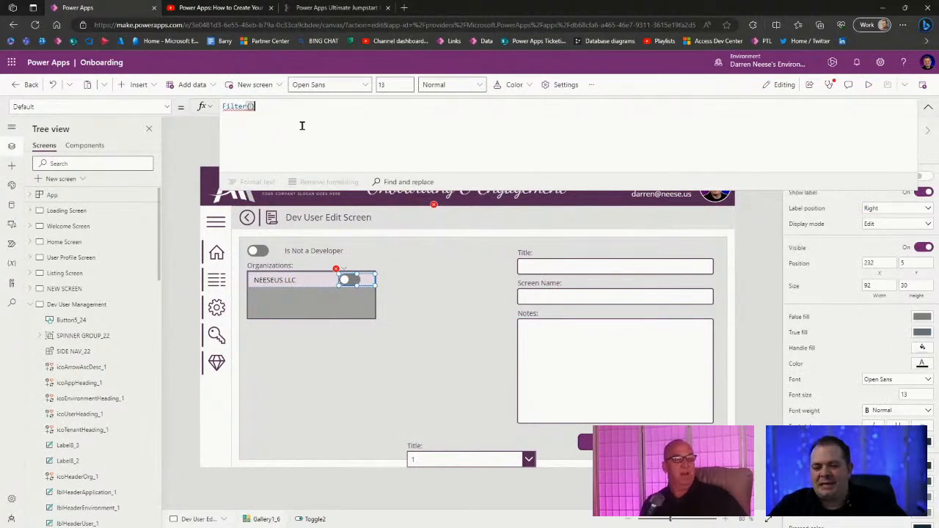
{"action": "left_click", "coordinate": [251, 107]}
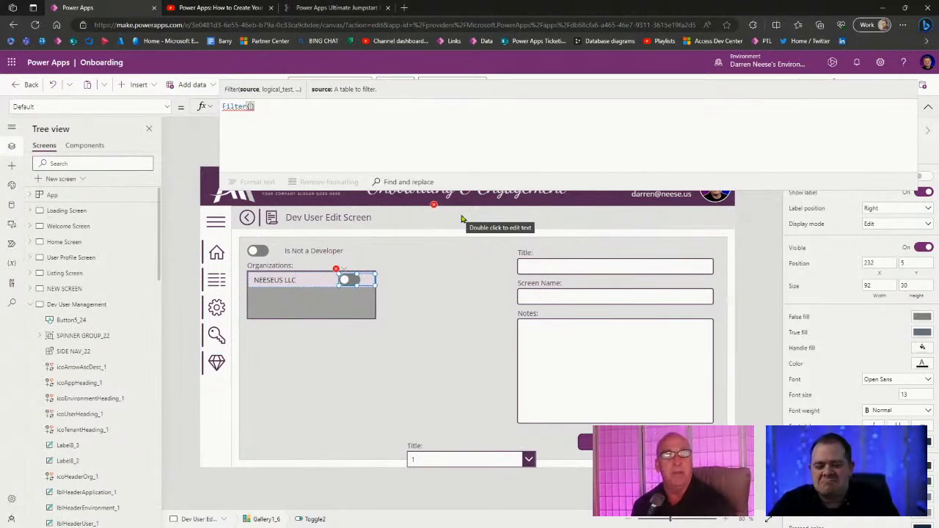
{"action": "type", "text": "User"}
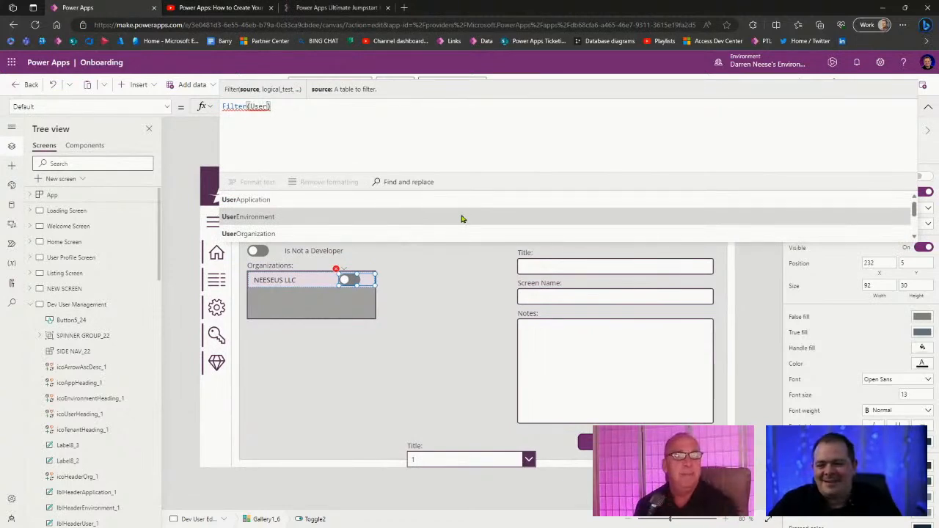
{"action": "type", "text": "Or"}
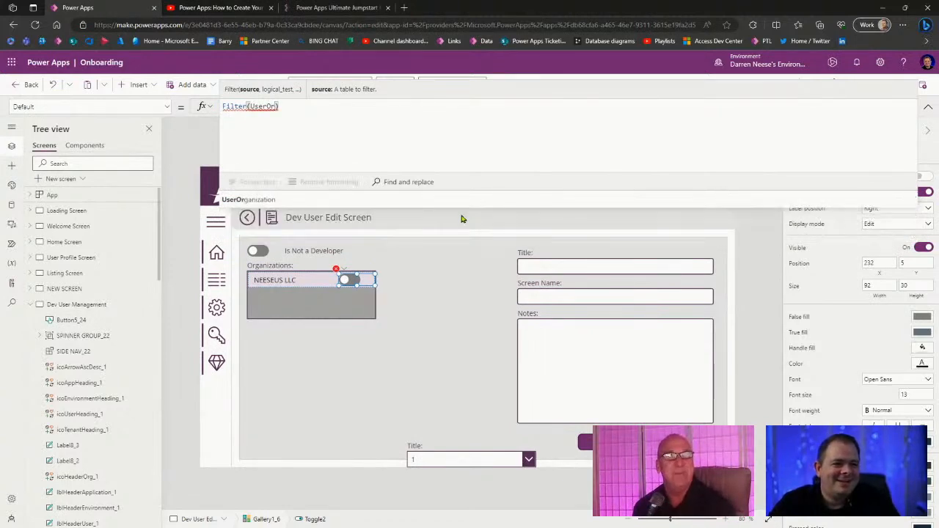
{"action": "key", "text": "Tab"}
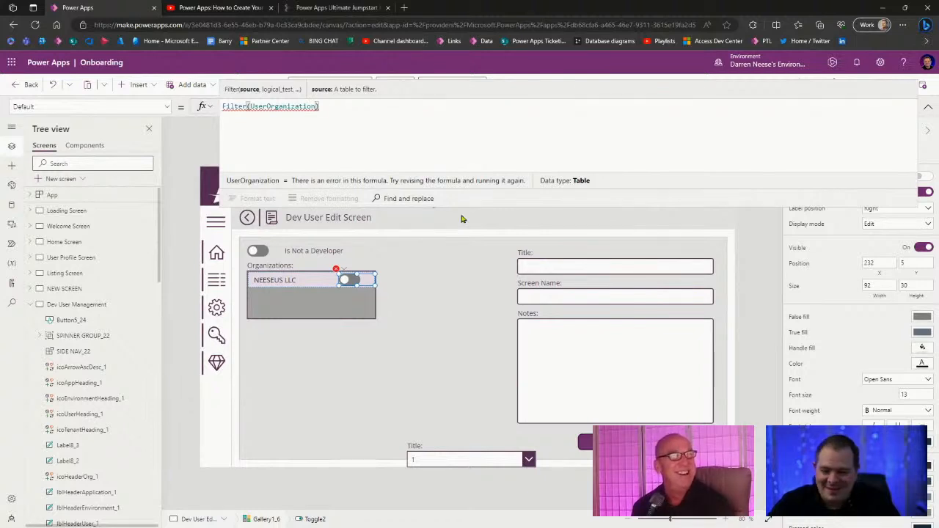
{"action": "type", "text": ", "}
{"action": "type", "text": "UserID "}
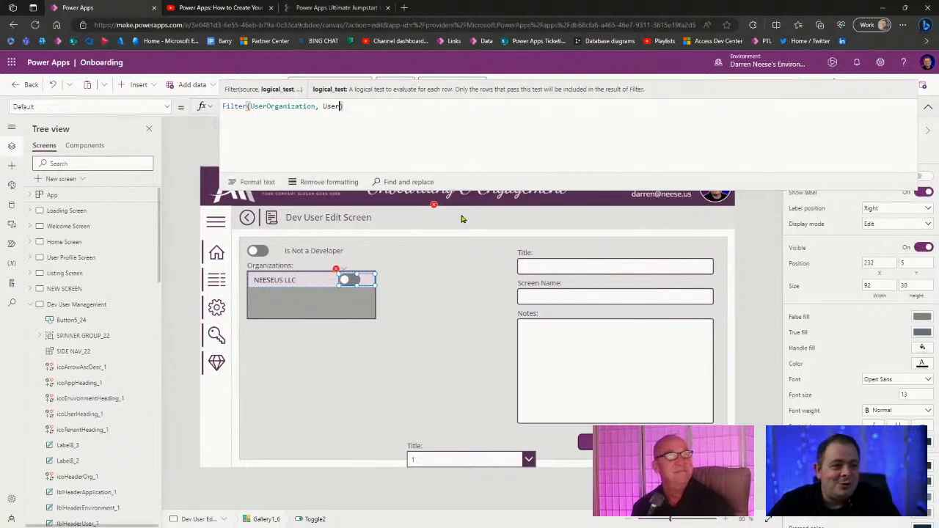
{"action": "type", "text": "= "}
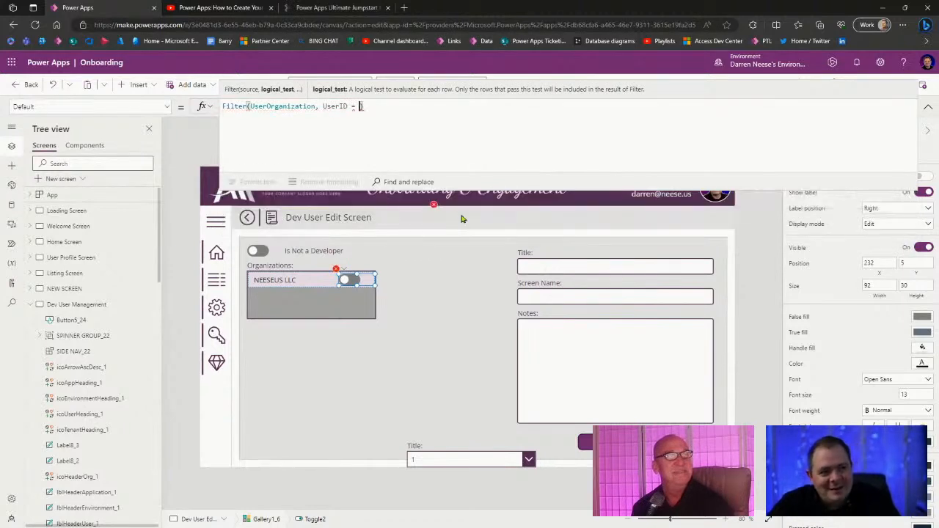
{"action": "type", "text": "locRecord.I"}
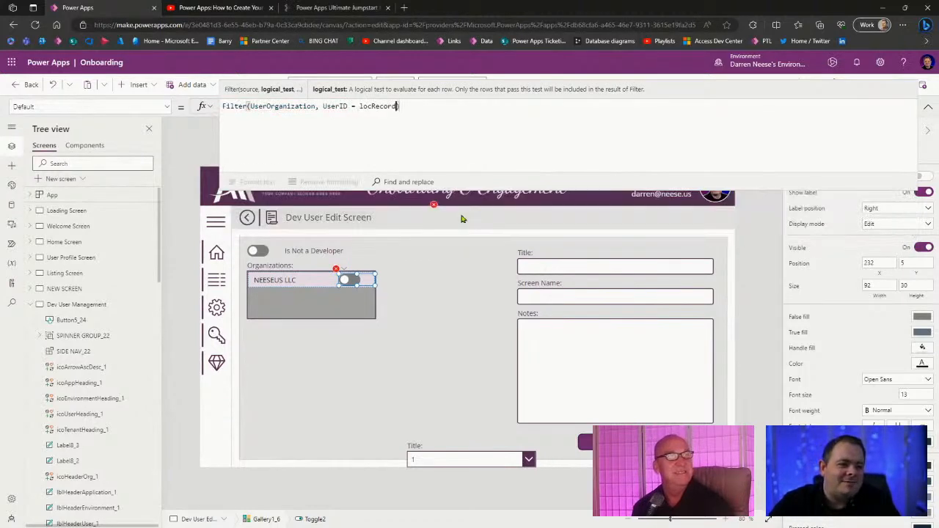
{"action": "type", "text": "D"}
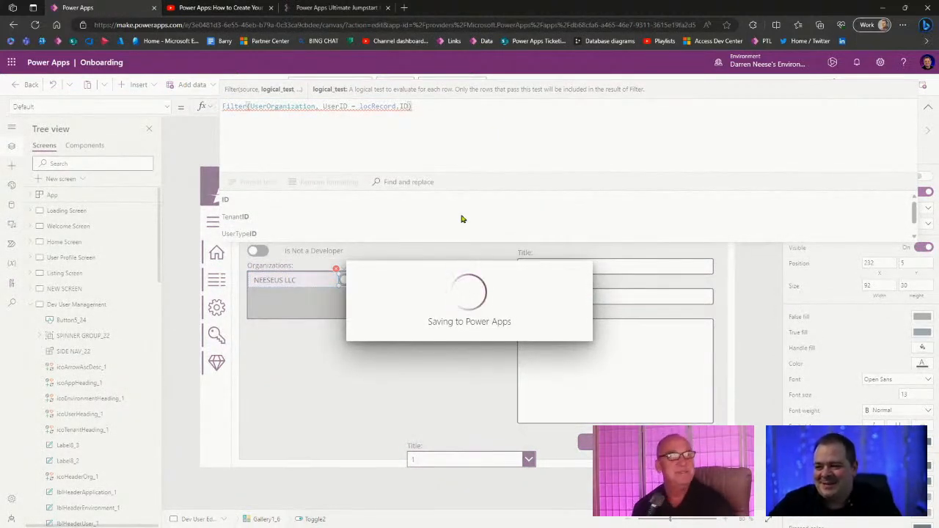
Step: Add the condition And OrganizationID = ThisItem.ID to the toggle's filter and save the app
{"action": "left_click", "coordinate": [409, 107]}
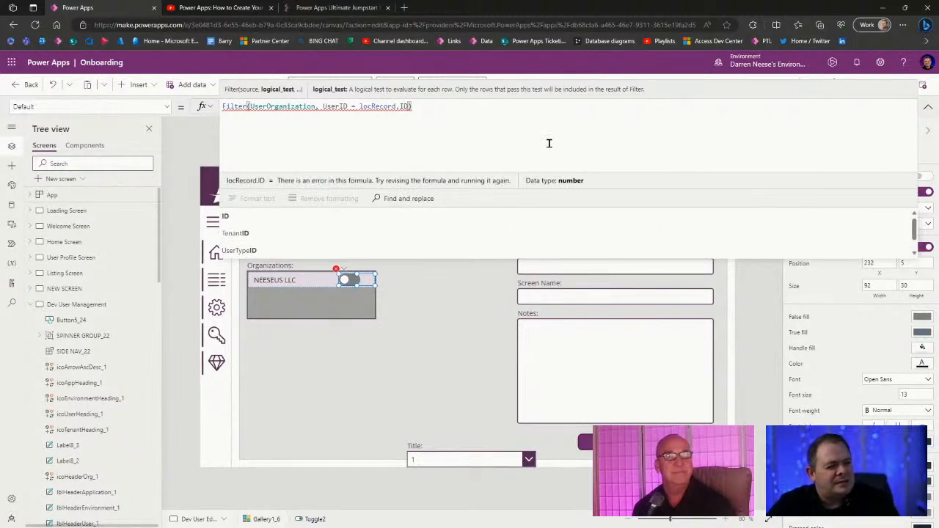
{"action": "type", "text": "And Or"}
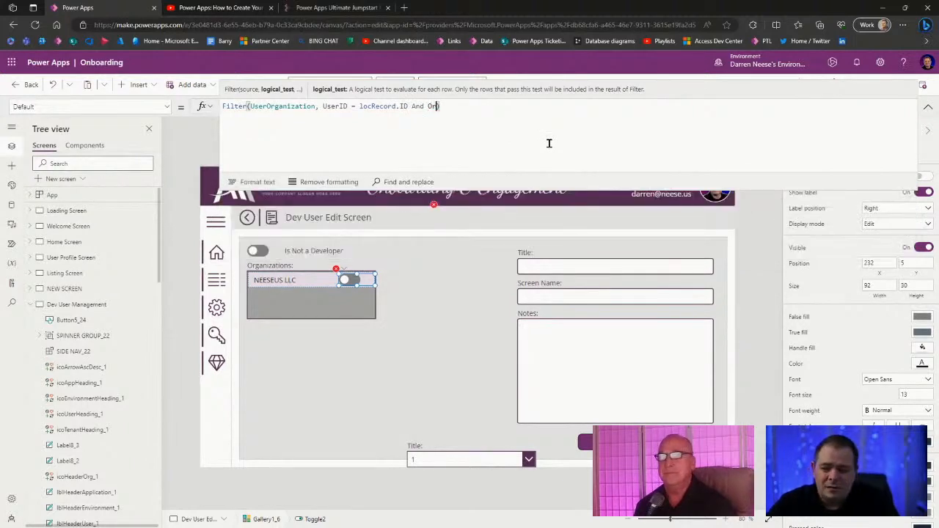
{"action": "type", "text": "g"}
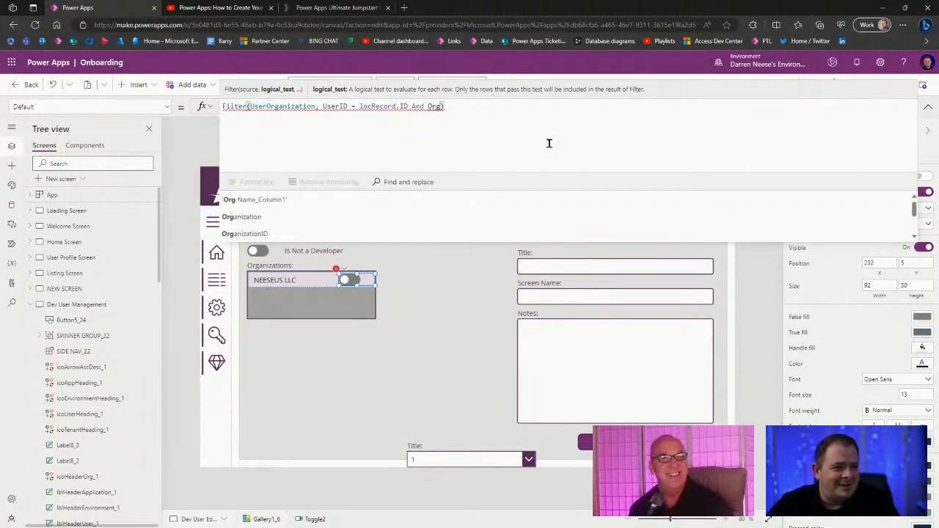
{"action": "left_click", "coordinate": [316, 235]}
{"action": "type", "text": "="}
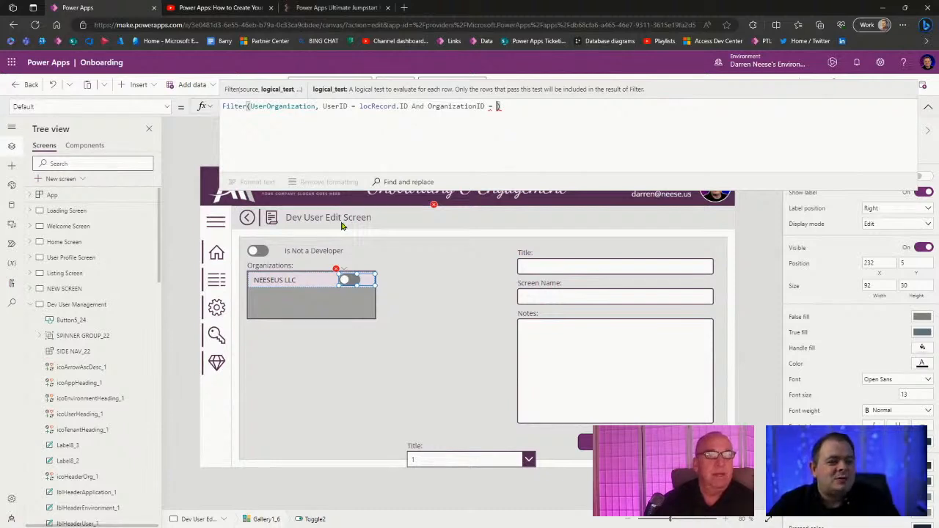
{"action": "type", "text": "ThisItem."}
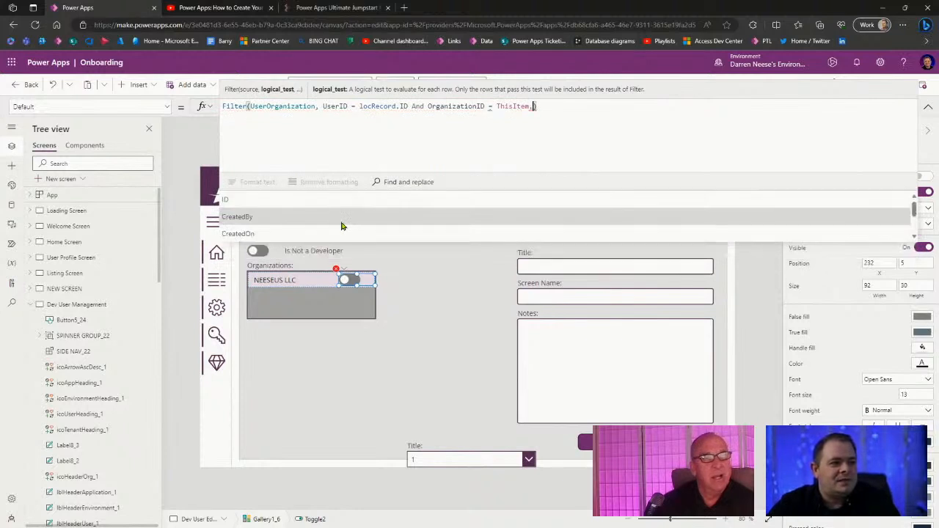
{"action": "type", "text": "Org"}
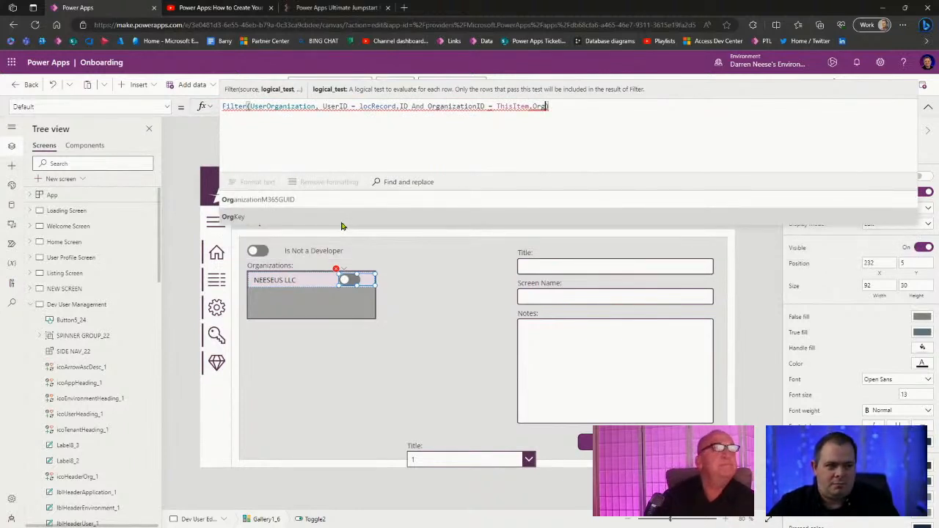
{"action": "key", "text": "BackSpace"}
{"action": "key", "text": "BackSpace"}
{"action": "key", "text": "BackSpace"}
{"action": "type", "text": "ID"}
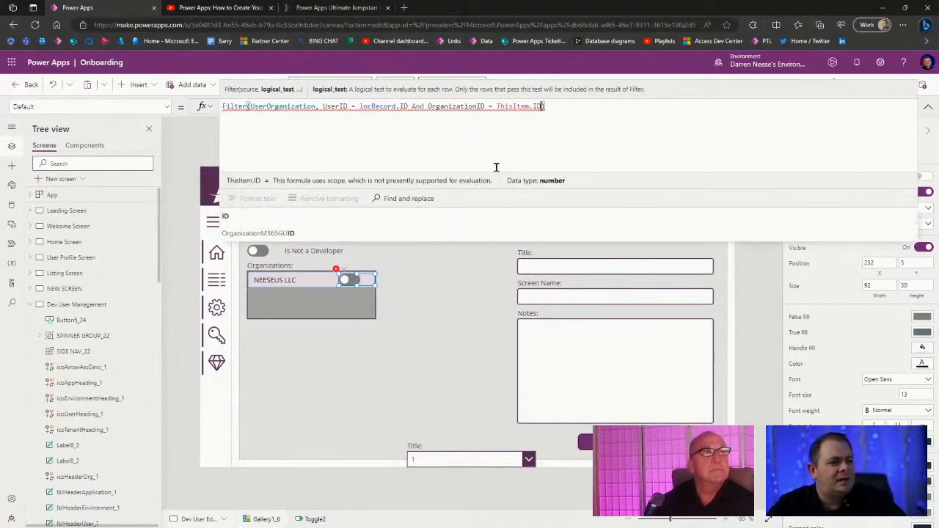
{"action": "left_click", "coordinate": [522, 137]}
{"action": "key", "text": "ctrl+s"}
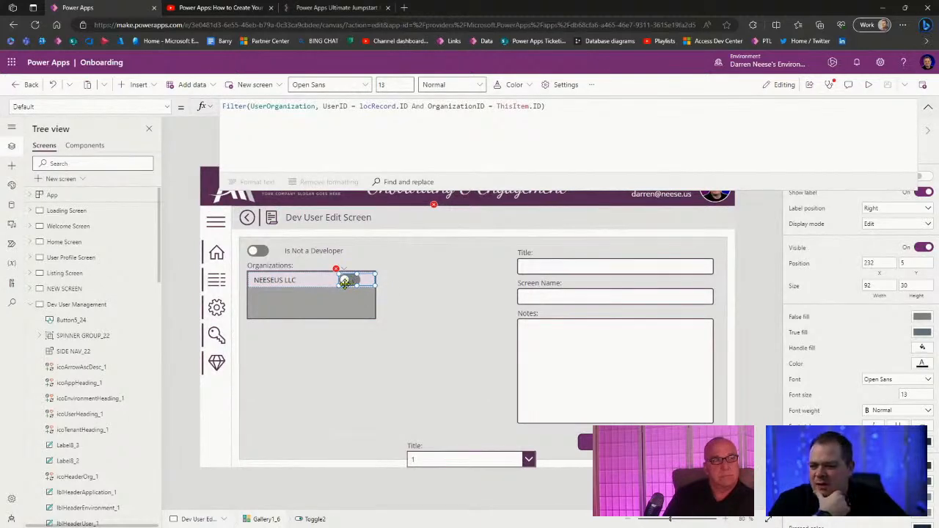
Step: Wrap the toggle's filter in CountRows and compare it with > 0 so the Default formula returns a boolean
{"action": "left_click", "coordinate": [571, 111]}
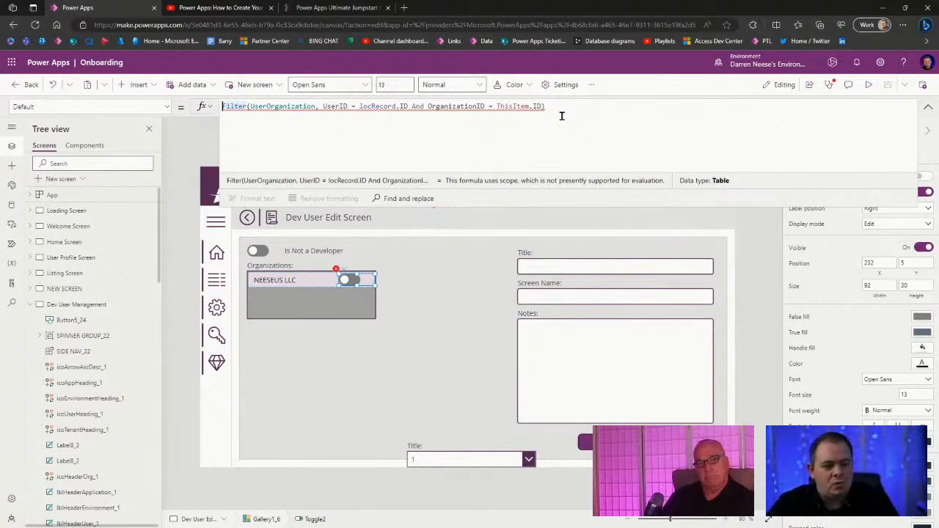
{"action": "type", "text": "Col"}
{"action": "key", "text": "BackSpace"}
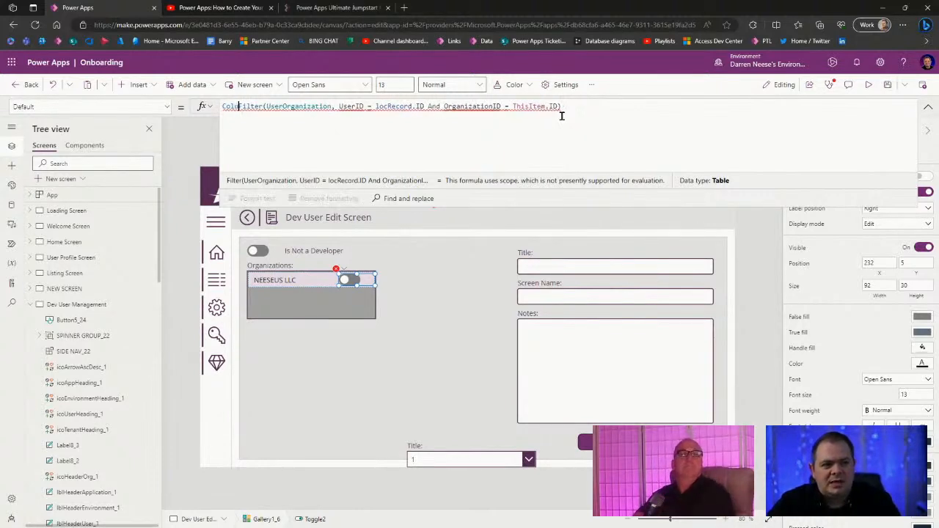
{"action": "type", "text": "untRows("}
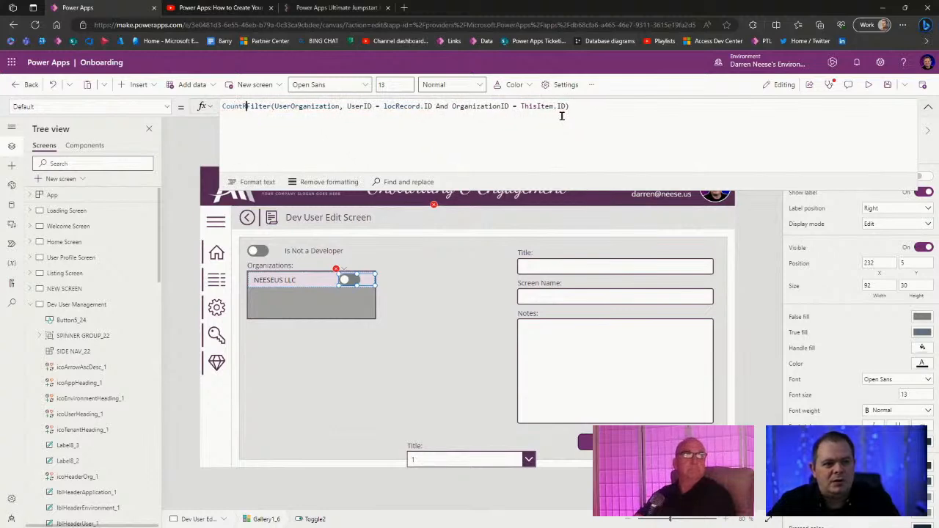
{"action": "left_click", "coordinate": [561, 116]}
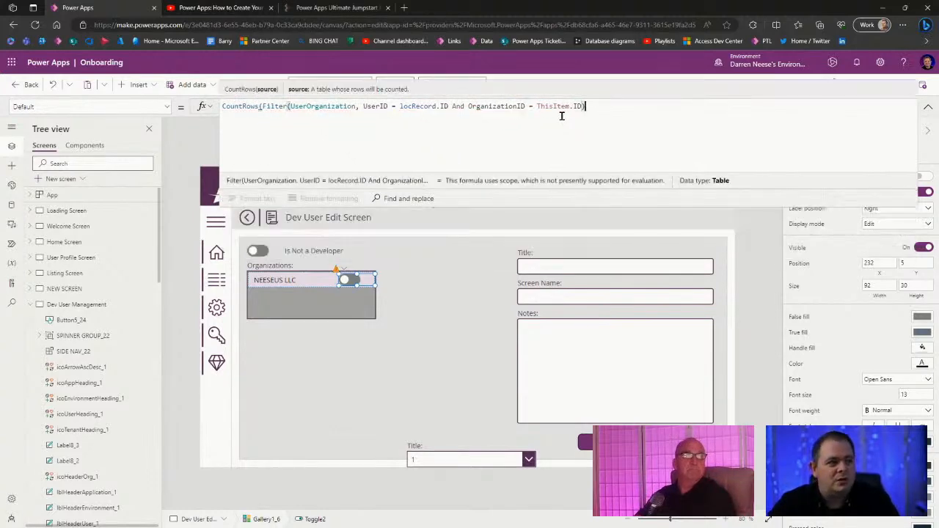
{"action": "type", "text": ") > 0"}
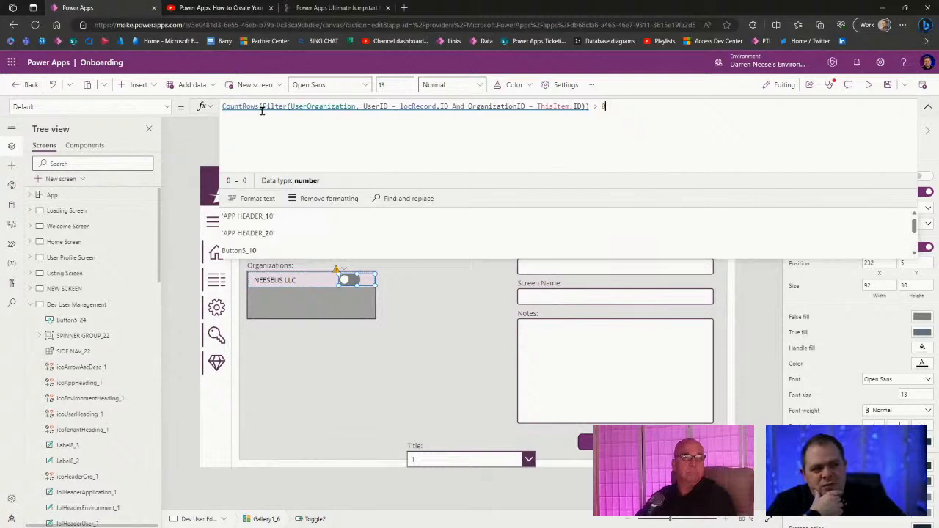
Step: Copy the toggle's whole CountRows formula and comment out the original line with //
{"action": "left_click_drag", "start_coordinate": [590, 106], "coordinate": [534, 106]}
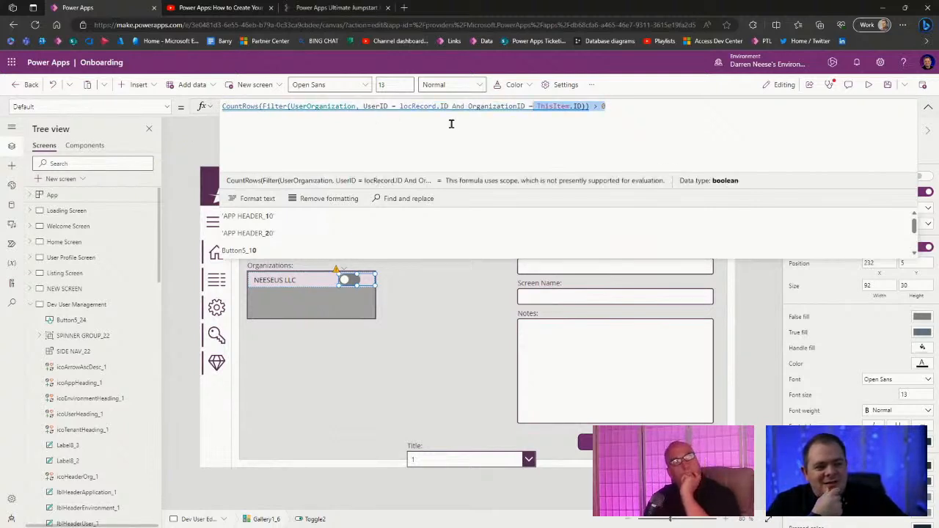
{"action": "key", "text": "End"}
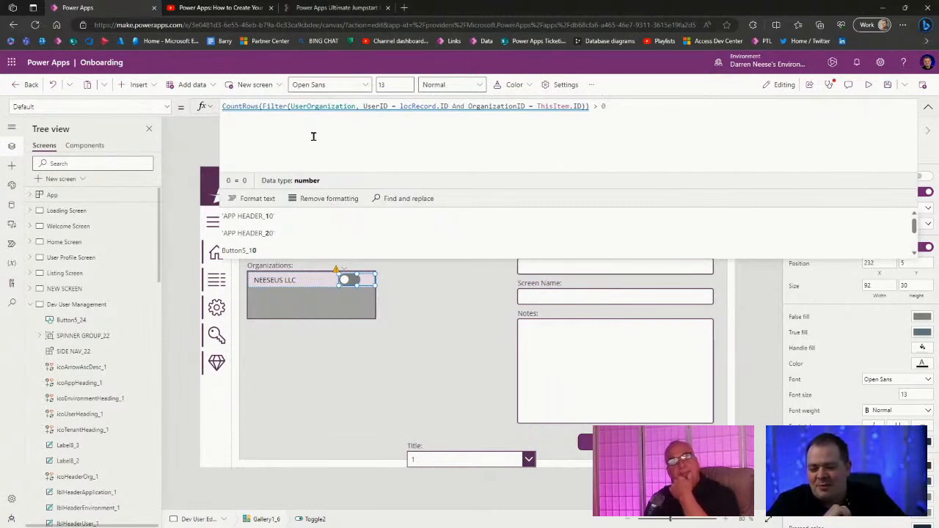
{"action": "triple_click", "coordinate": [624, 111]}
{"action": "key", "text": "ctrl+c"}
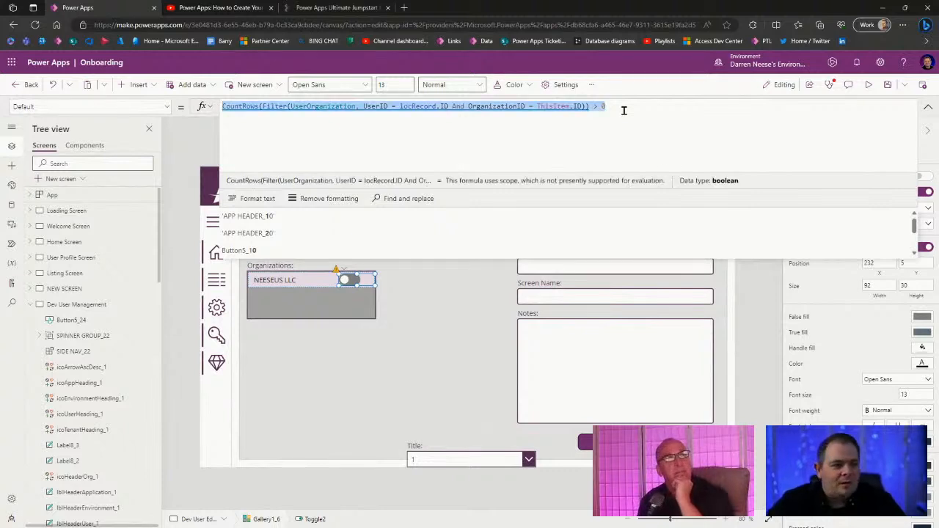
{"action": "left_click", "coordinate": [624, 110]}
{"action": "key", "text": "Home"}
{"action": "type", "text": "//"}
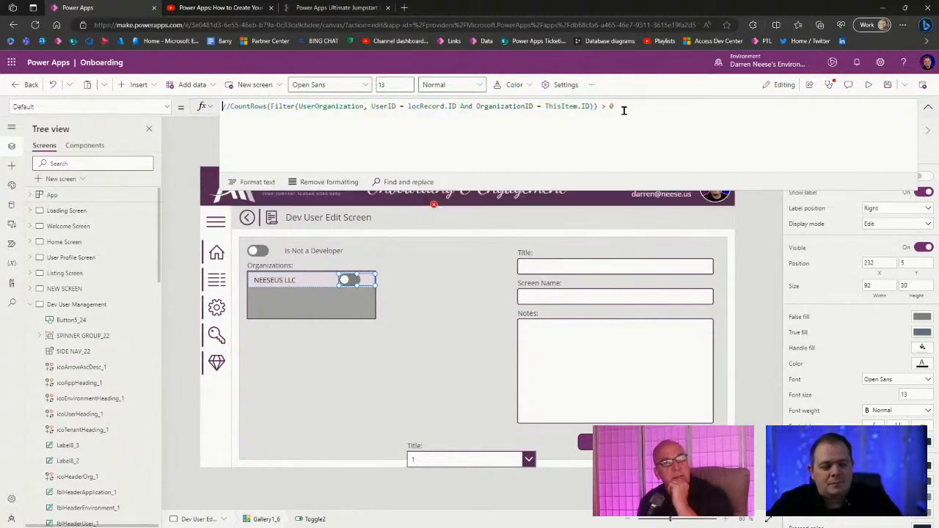
Step: Add First(Filter(UserOrganization, UserID = locRecord.ID And OrganizationID = ThisItem.ID)).ID above the commented line in the toggle's Default formula
{"action": "key", "text": "shift+Return"}
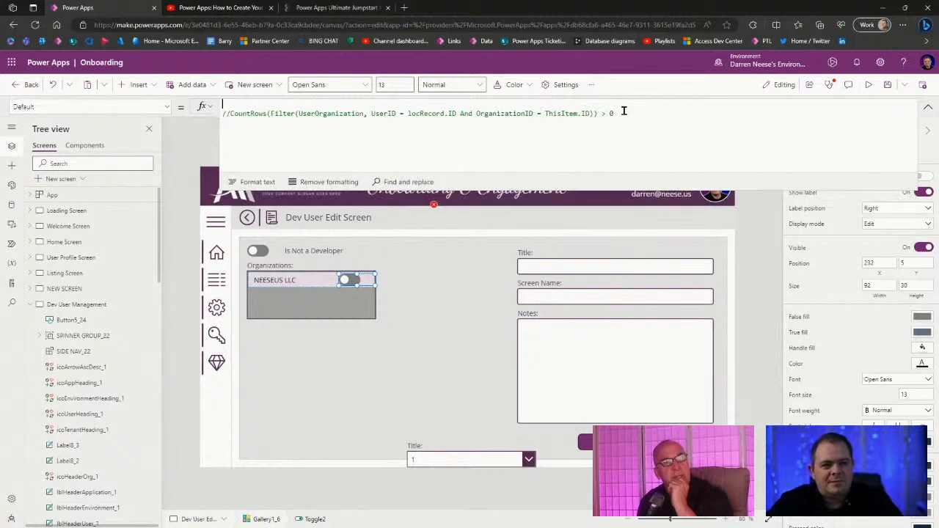
{"action": "type", "text": "First("}
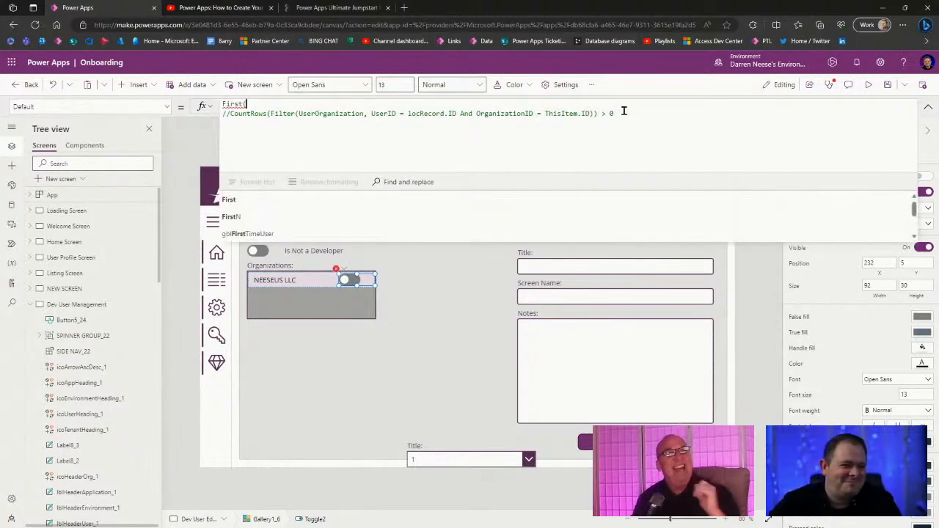
{"action": "key", "text": "ctrl+v"}
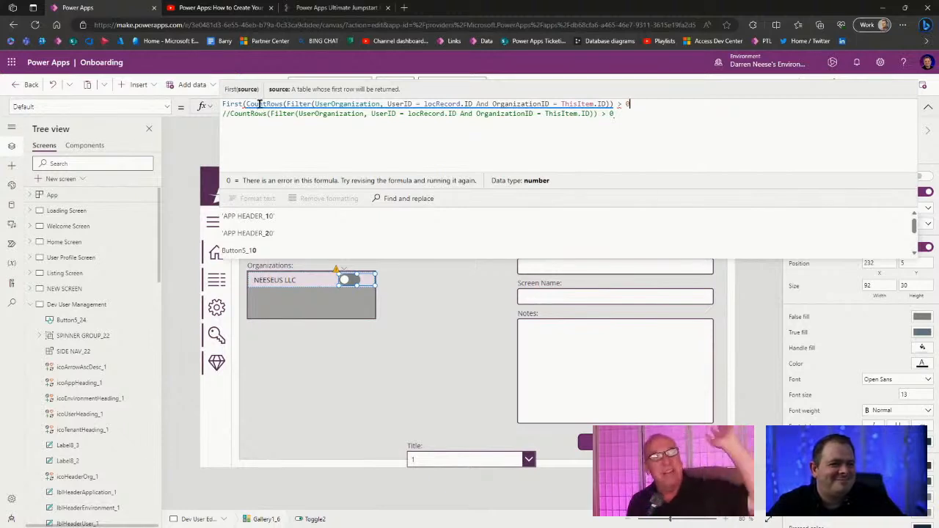
{"action": "double_click", "coordinate": [282, 103]}
{"action": "key", "text": "BackSpace"}
{"action": "key", "text": "Delete"}
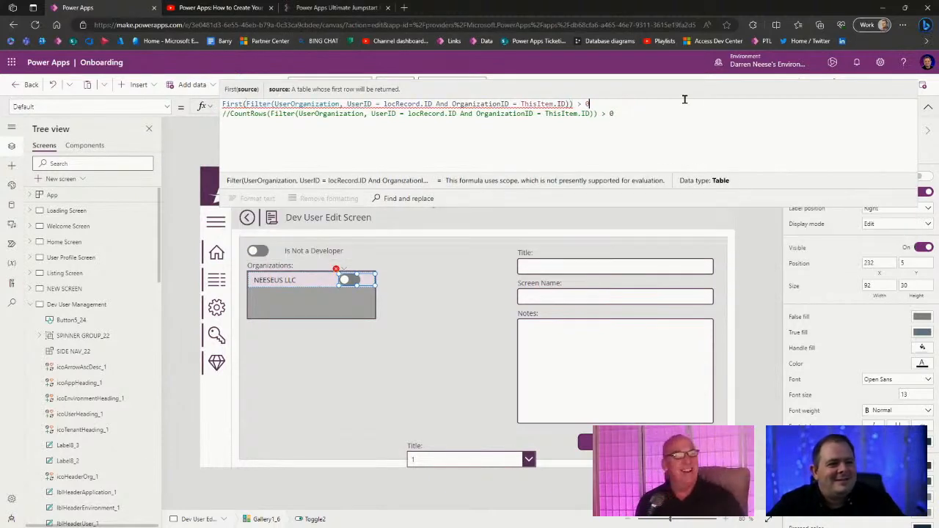
{"action": "key", "text": "Delete"}
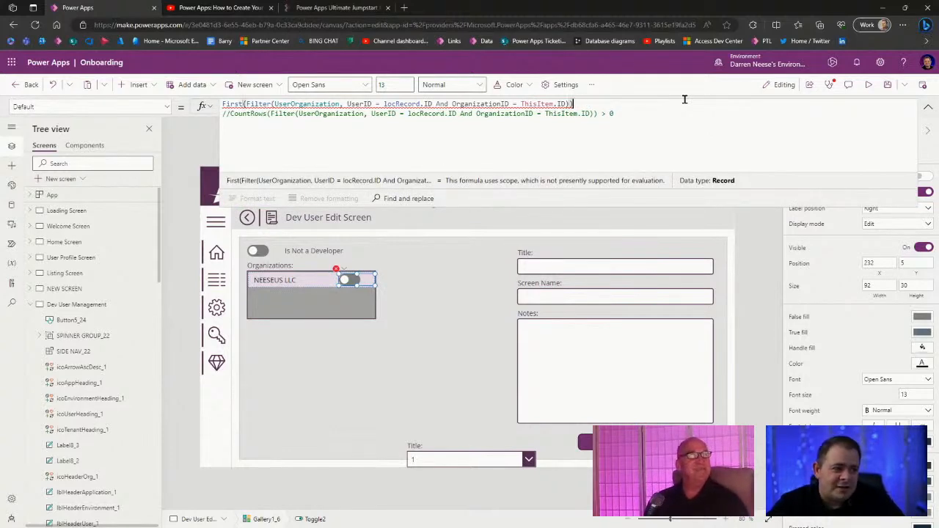
{"action": "type", "text": ".ID"}
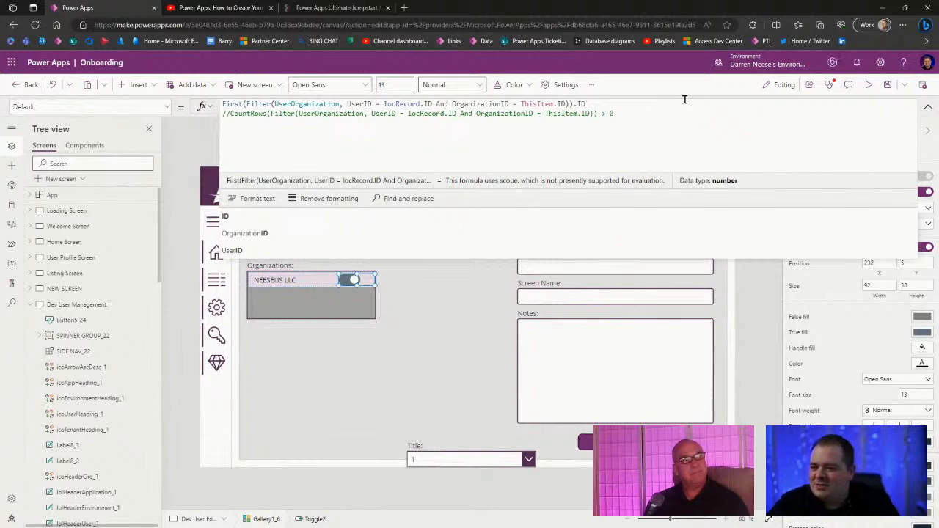
Step: Wrap the First(Filter(...)).ID expression in Not IsBlank( ) so the toggle's Default formula returns a boolean
{"action": "key", "text": "Home"}
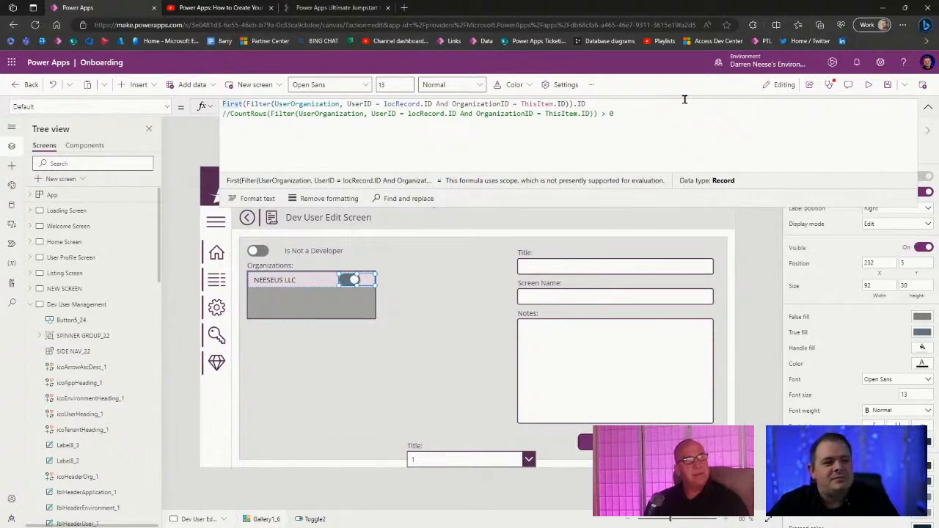
{"action": "type", "text": "IsBlank"}
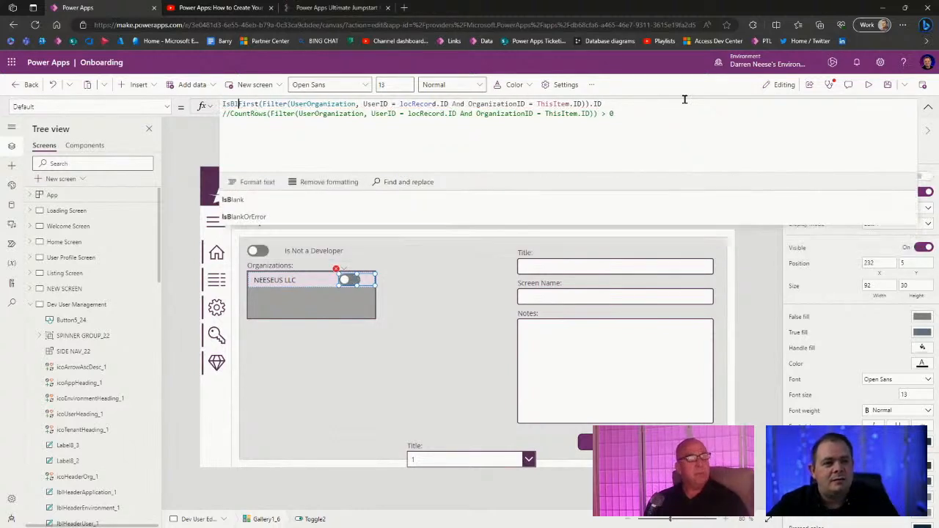
{"action": "type", "text": "("}
{"action": "key", "text": "End"}
{"action": "type", "text": ")"}
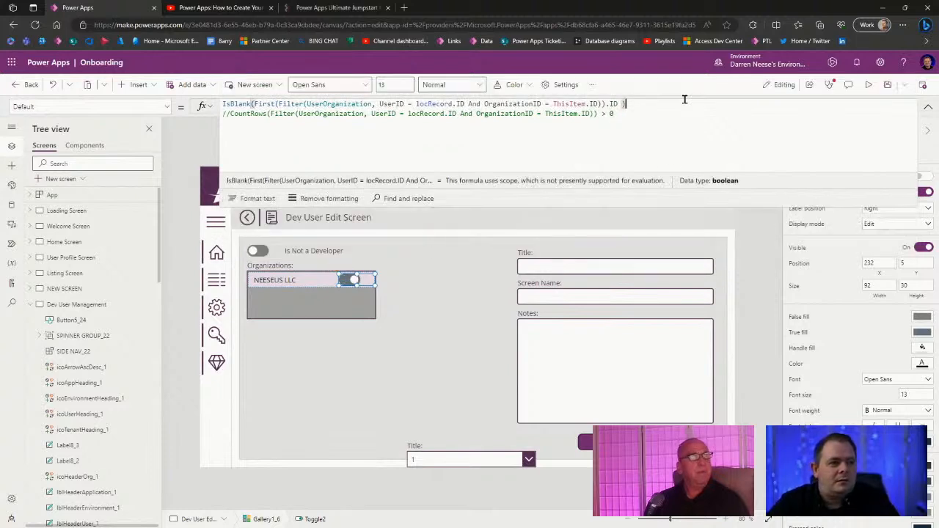
{"action": "left_click", "coordinate": [620, 104]}
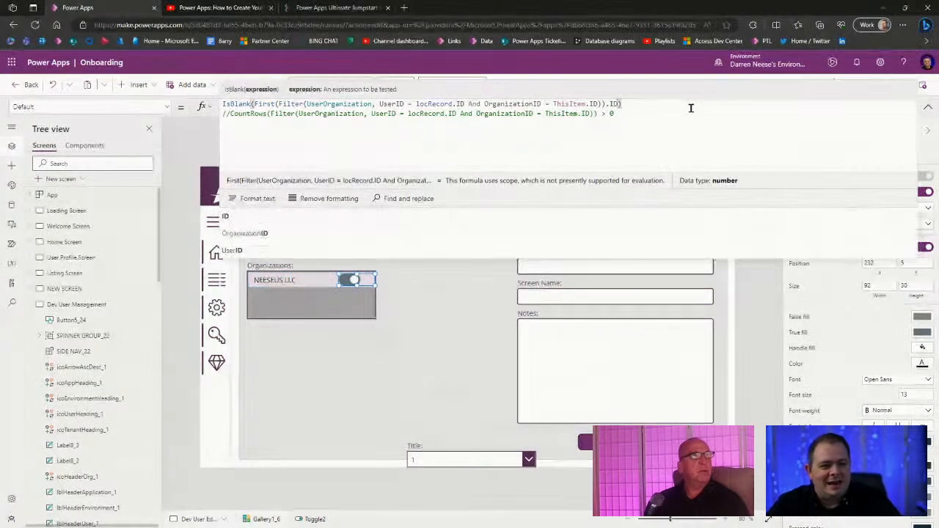
{"action": "key", "text": "Home"}
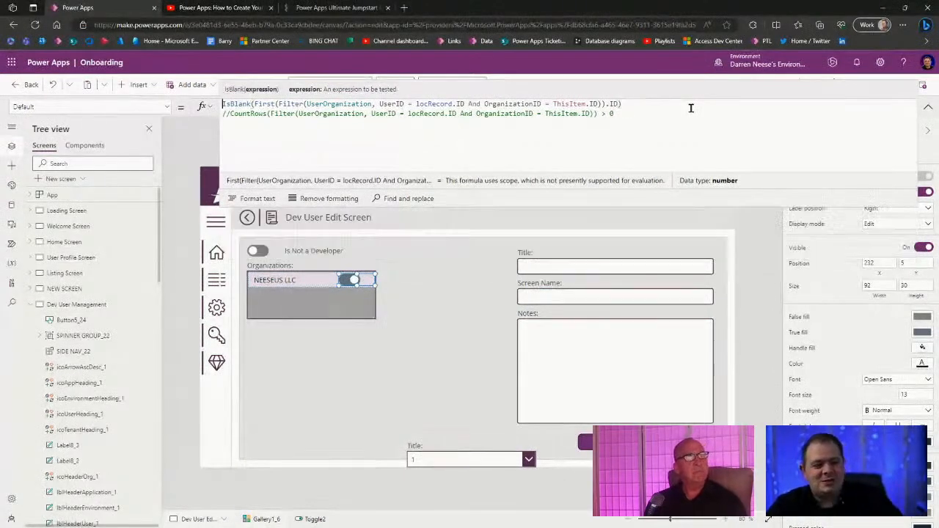
{"action": "type", "text": "Not"}
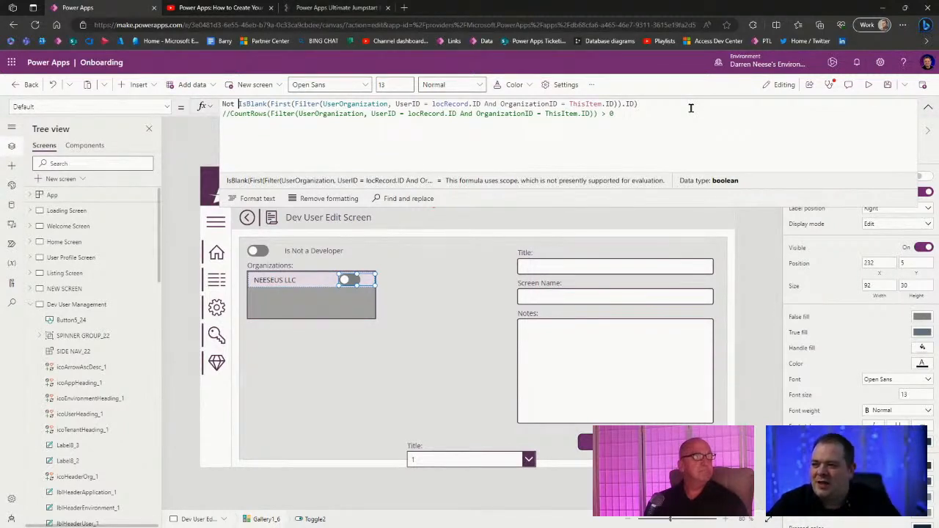
Step: Comment out the Not IsBlank line and restore a copy of the CountRows(...) > 0 formula as the toggle's active first line
{"action": "key", "text": "ctrl+plus"}
{"action": "key", "text": "ctrl+plus"}
{"action": "key", "text": "ctrl+plus"}
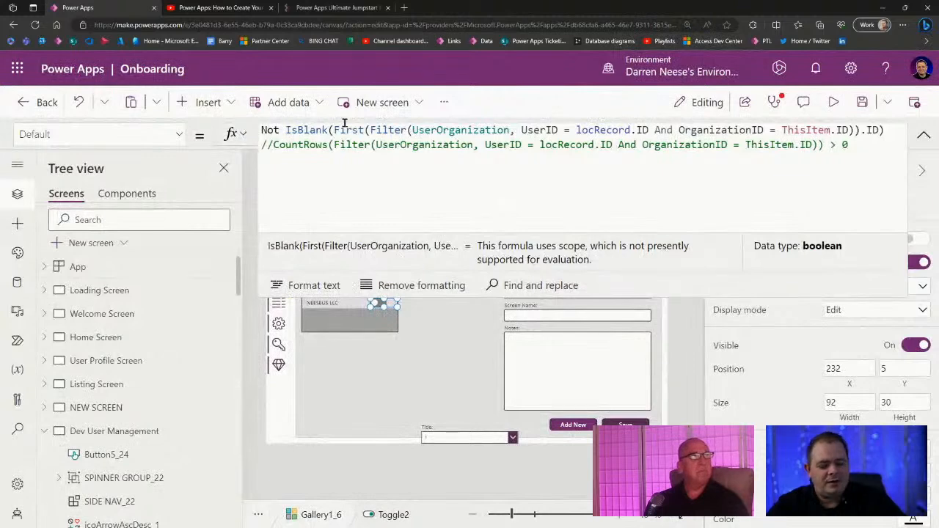
{"action": "type", "text": "//"}
{"action": "key", "text": "Down"}
{"action": "key", "text": "shift+End"}
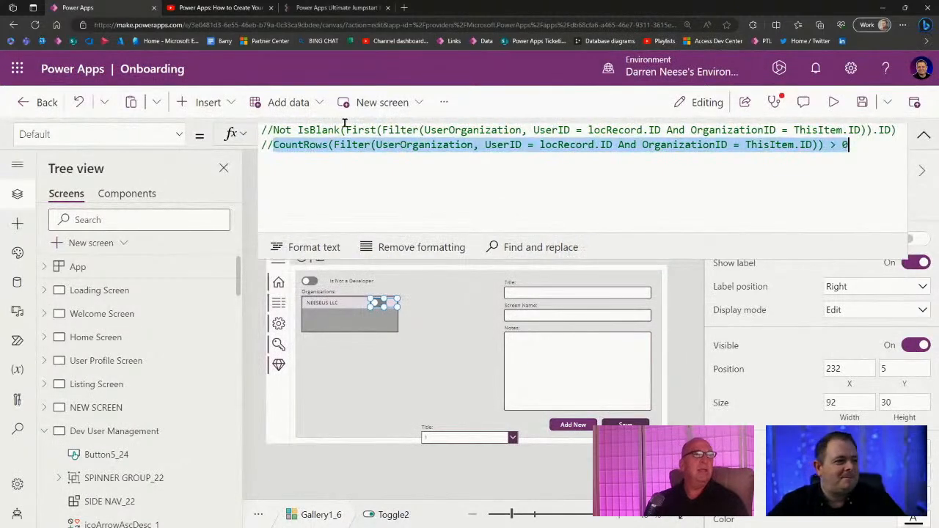
{"action": "key", "text": "ctrl+c"}
{"action": "key", "text": "ctrl+Home"}
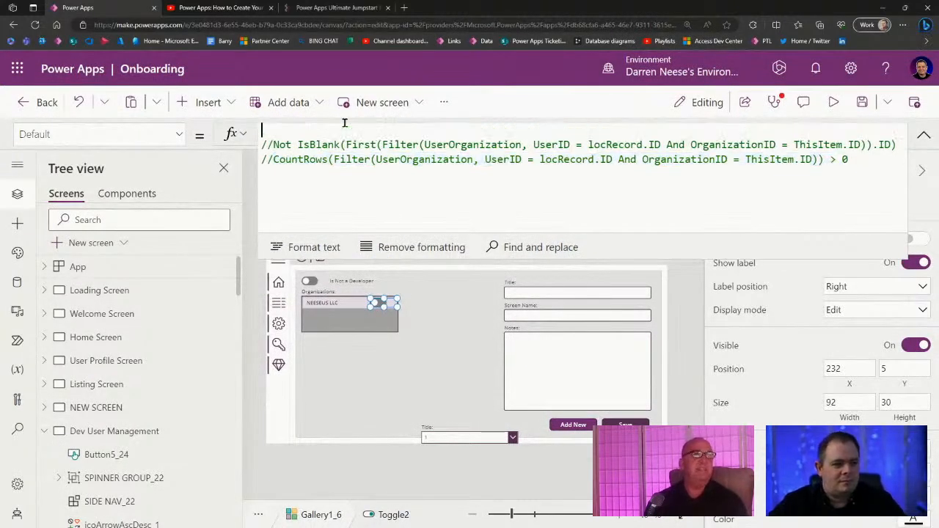
{"action": "key", "text": "ctrl+v"}
{"action": "key", "text": "Return"}
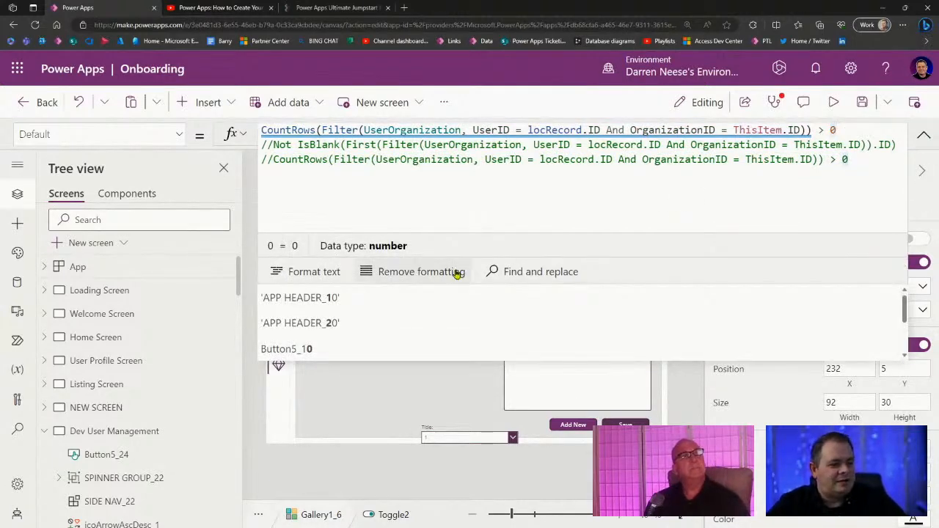
{"action": "key", "text": "ctrl+minus"}
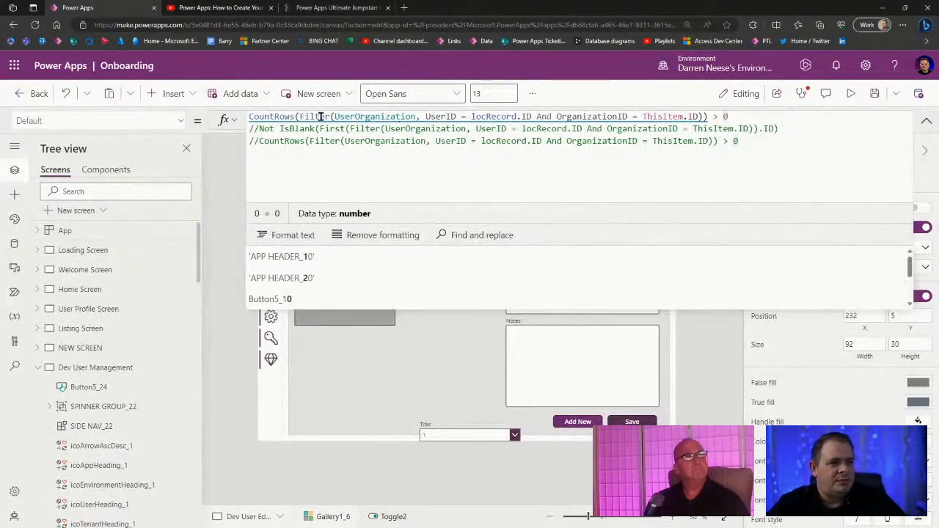
{"action": "left_click", "coordinate": [926, 123]}
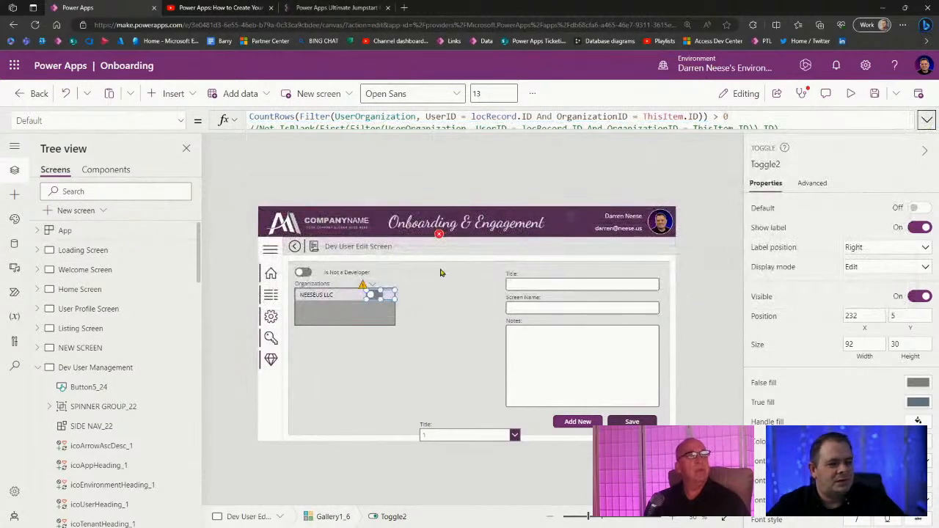
Step: Correct the text formula of the label showing an error beside the screen title to locRecord.ID
{"action": "left_click", "coordinate": [440, 234]}
{"action": "left_click", "coordinate": [490, 248]}
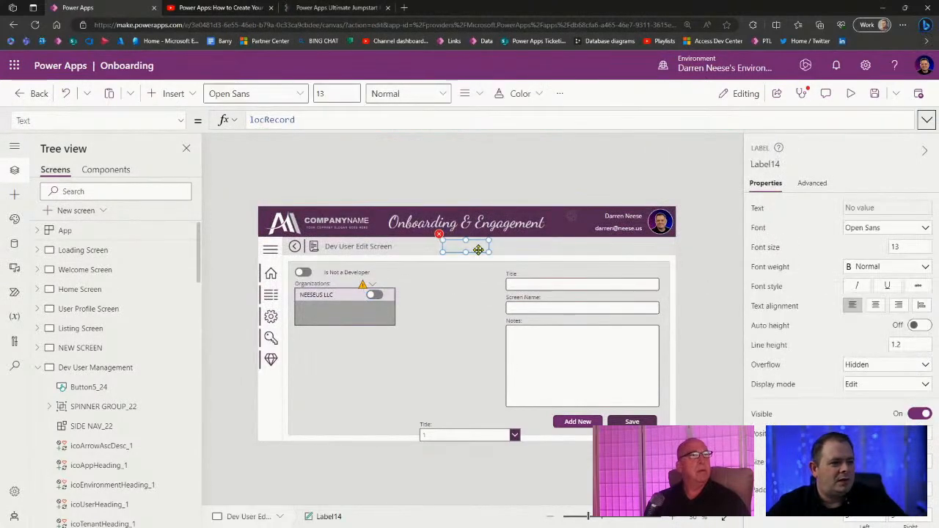
{"action": "left_click", "coordinate": [327, 120]}
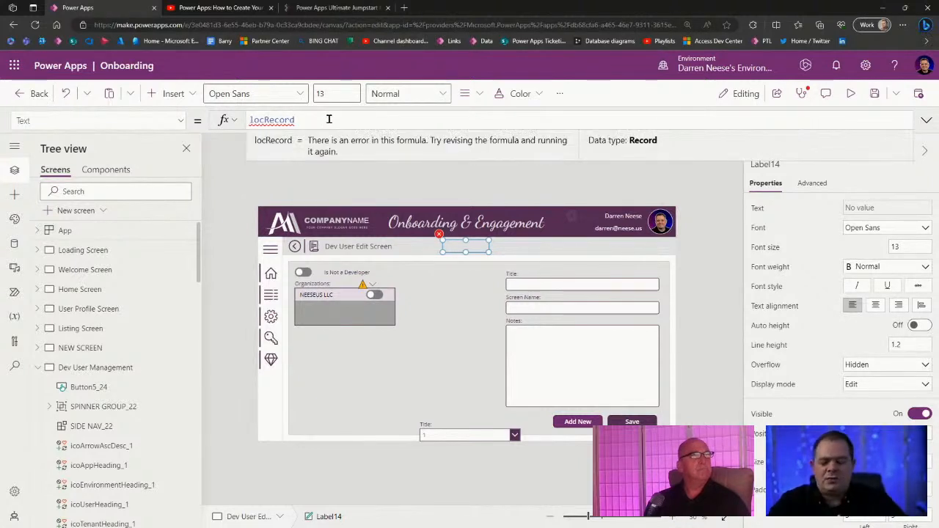
{"action": "type", "text": ".ID"}
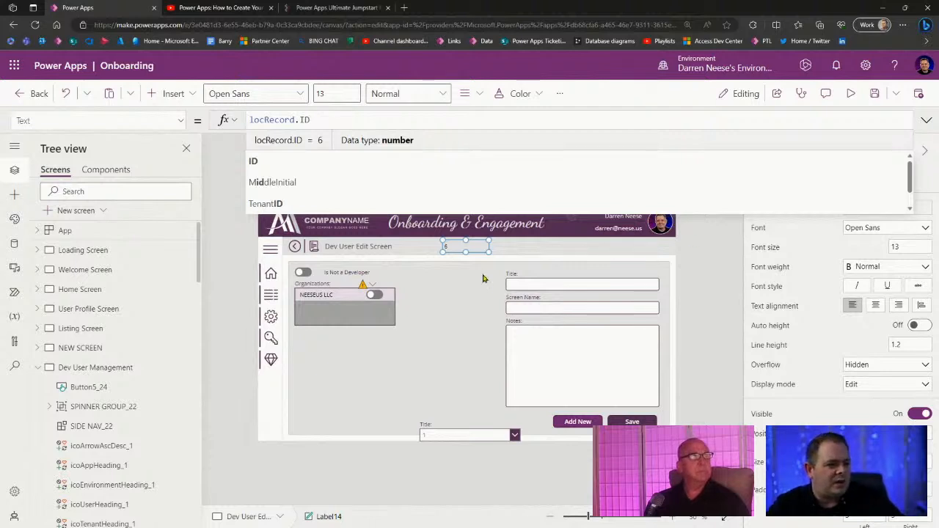
Step: Set the border thickness of the locRecord.ID label to 2
{"action": "left_click", "coordinate": [476, 246]}
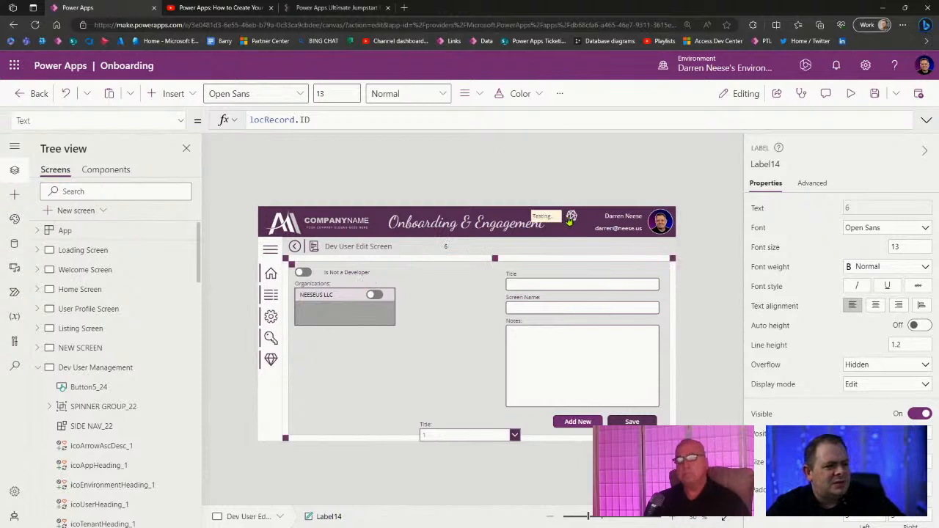
{"action": "scroll", "coordinate": [822, 323], "scroll_direction": "down", "scroll_amount": 3}
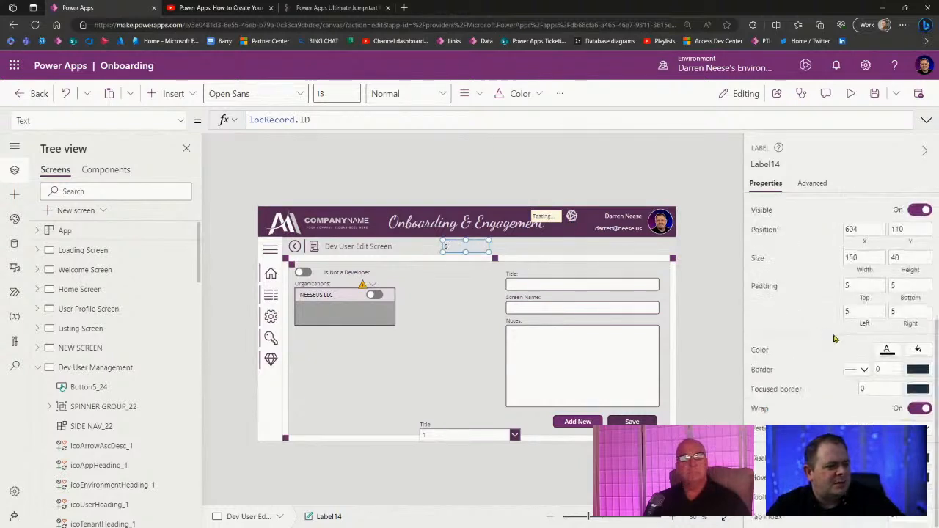
{"action": "left_click", "coordinate": [888, 370]}
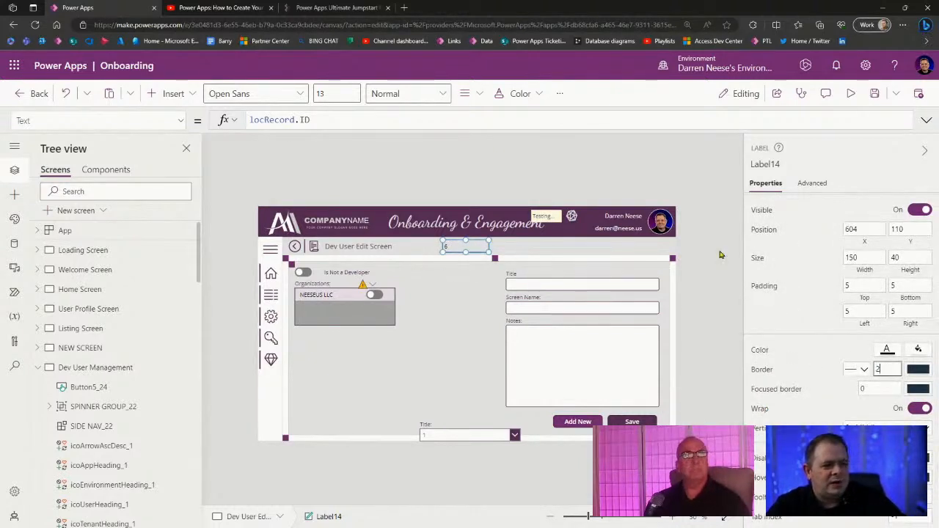
{"action": "left_click", "coordinate": [495, 262]}
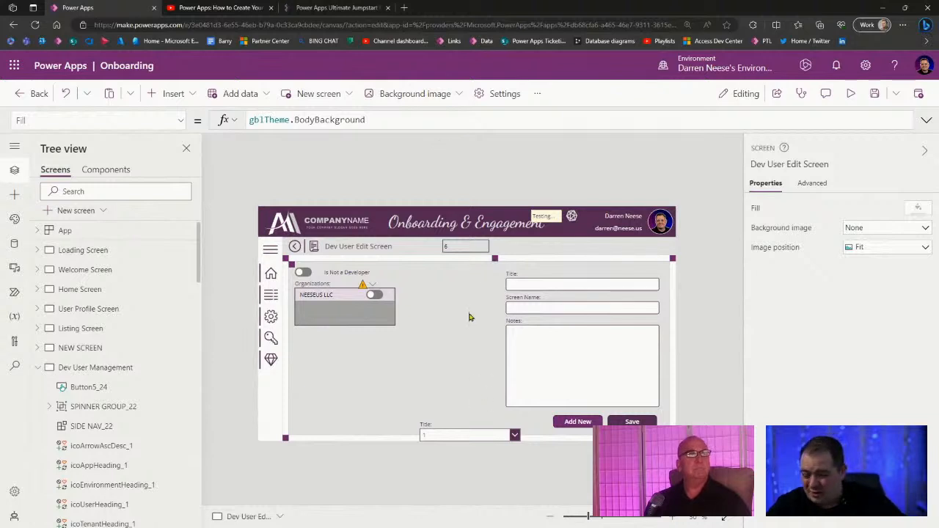
Step: Duplicate the locRecord.ID label, place the copy directly to its right, and set the copy's text to locNewRecord
{"action": "left_click", "coordinate": [470, 248]}
{"action": "key", "text": "ctrl+c"}
{"action": "key", "text": "ctrl+v"}
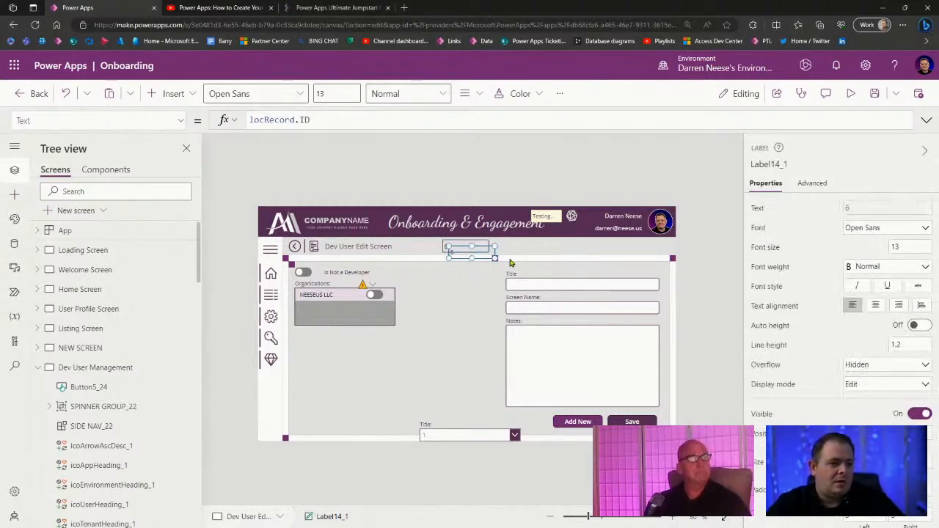
{"action": "left_click_drag", "start_coordinate": [471, 250], "coordinate": [511, 247]}
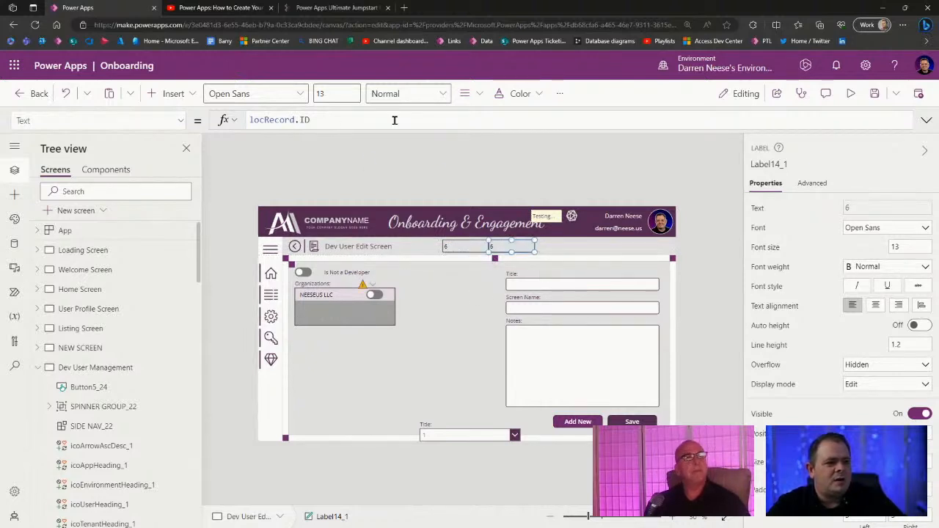
{"action": "left_click_drag", "start_coordinate": [312, 120], "coordinate": [248, 120]}
{"action": "type", "text": "loc"}
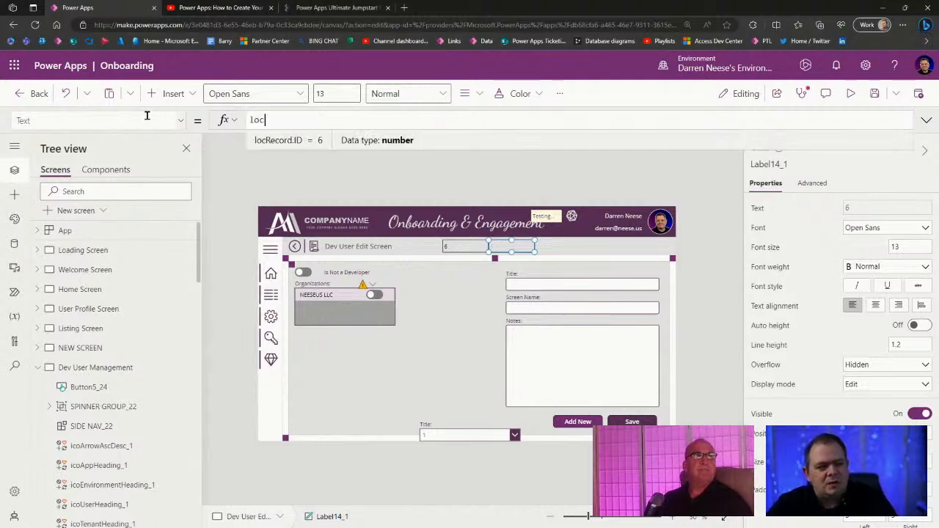
{"action": "type", "text": "NewRecord"}
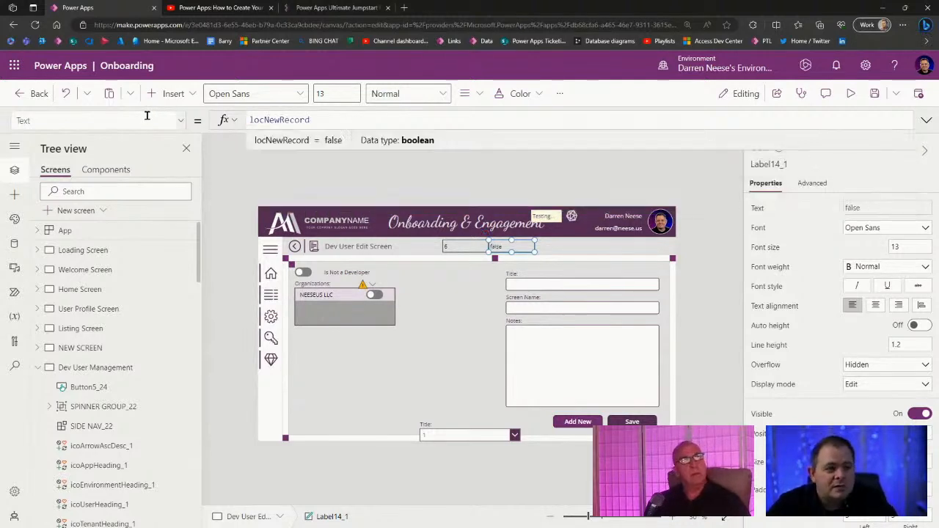
Step: Give the locRecord.ID and locNewRecord labels a pale green fill together
{"action": "left_click", "coordinate": [466, 243], "text": "shift"}
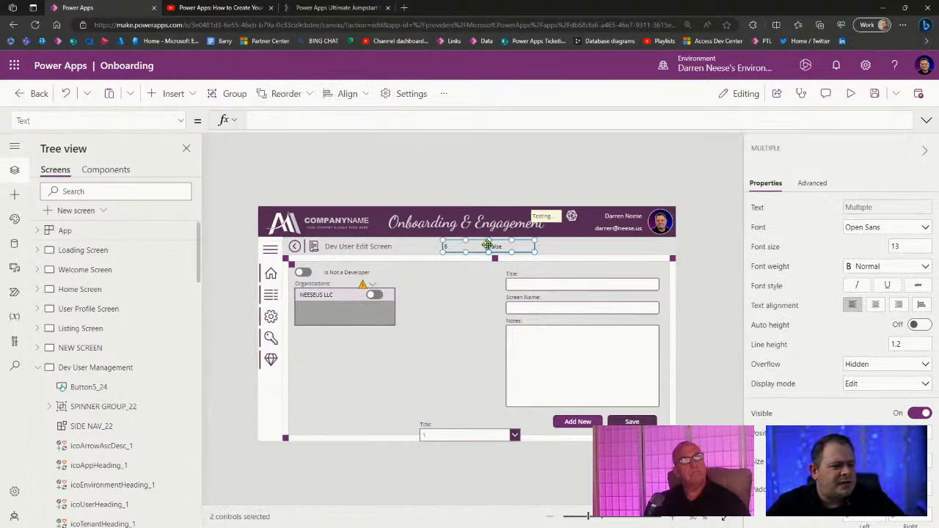
{"action": "scroll", "coordinate": [832, 336], "scroll_direction": "down", "scroll_amount": 3}
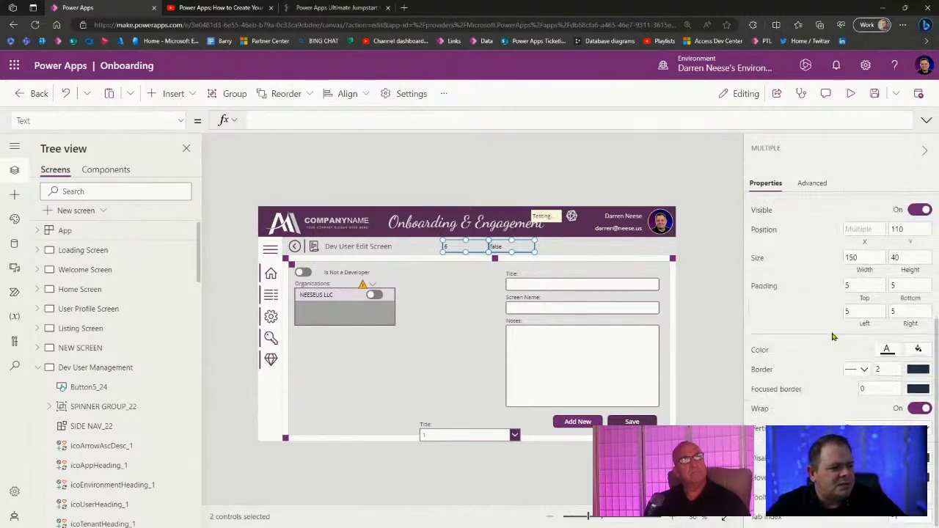
{"action": "left_click", "coordinate": [917, 351]}
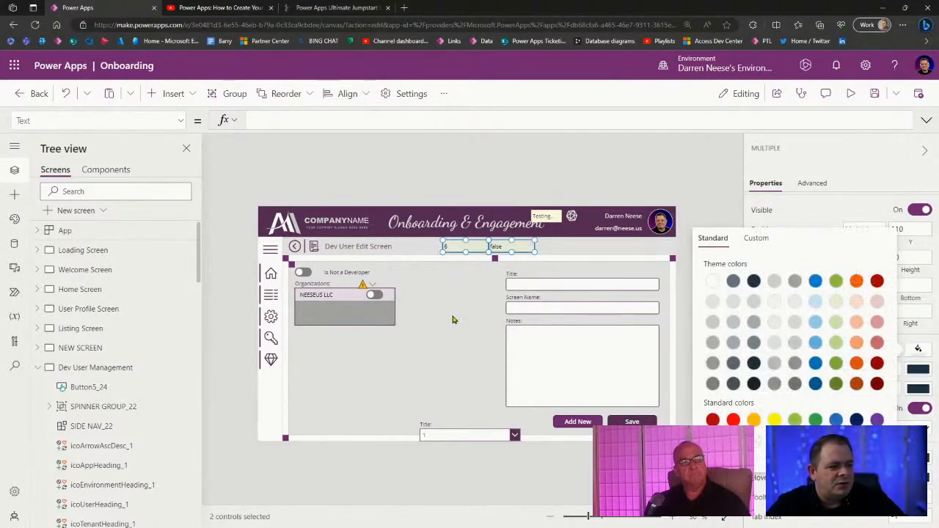
Step: Set the Visible property of both selected debugging labels to gblShowDebugging
{"action": "left_click", "coordinate": [181, 121]}
{"action": "scroll", "coordinate": [52, 446], "scroll_direction": "down", "scroll_amount": 3}
{"action": "scroll", "coordinate": [76, 315], "scroll_direction": "down", "scroll_amount": 3}
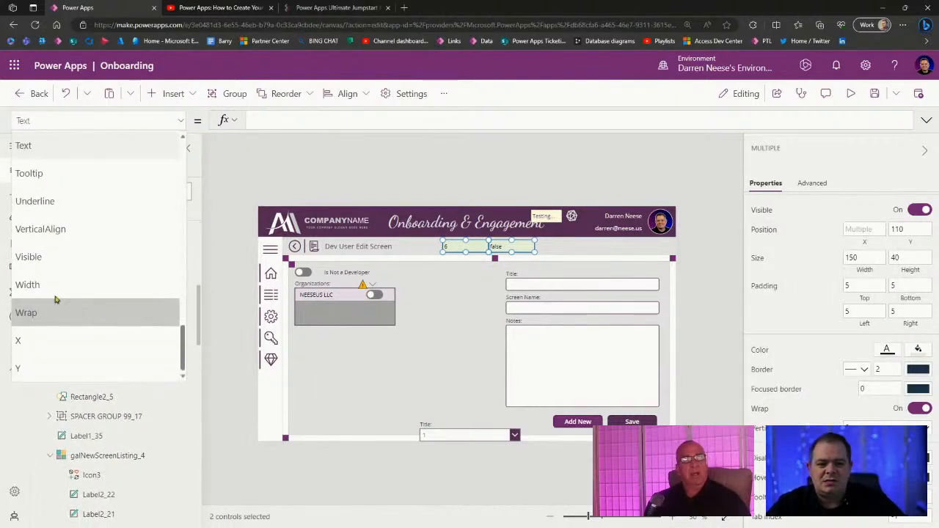
{"action": "left_click", "coordinate": [62, 260]}
{"action": "left_click_drag", "start_coordinate": [310, 125], "coordinate": [127, 145]}
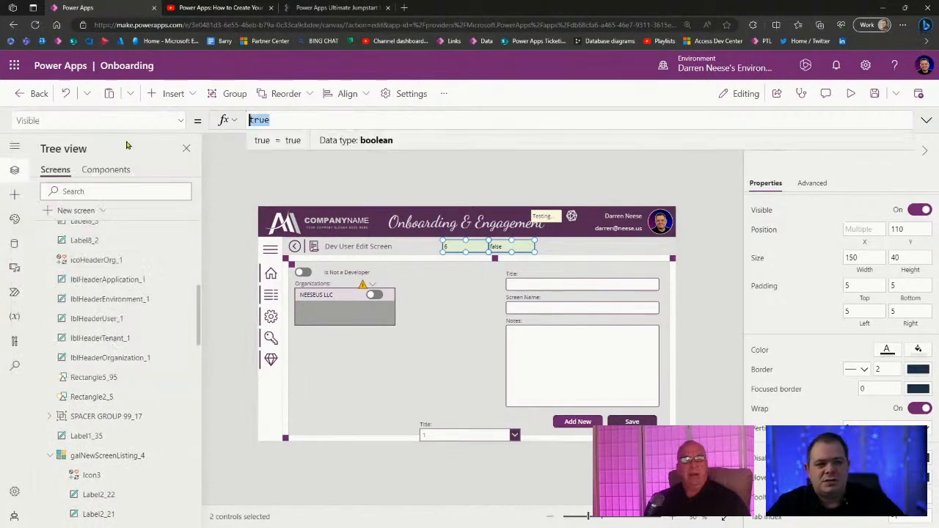
{"action": "type", "text": "gblShowDebugging"}
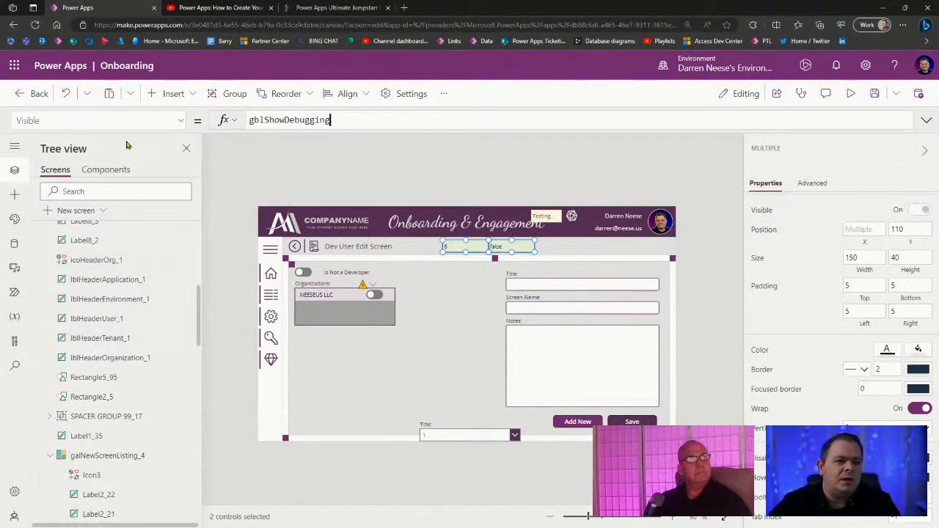
Step: Save the app and preview the Dev User Edit Screen, toggling the debugging labels off with the header's debug icon
{"action": "left_click", "coordinate": [875, 95]}
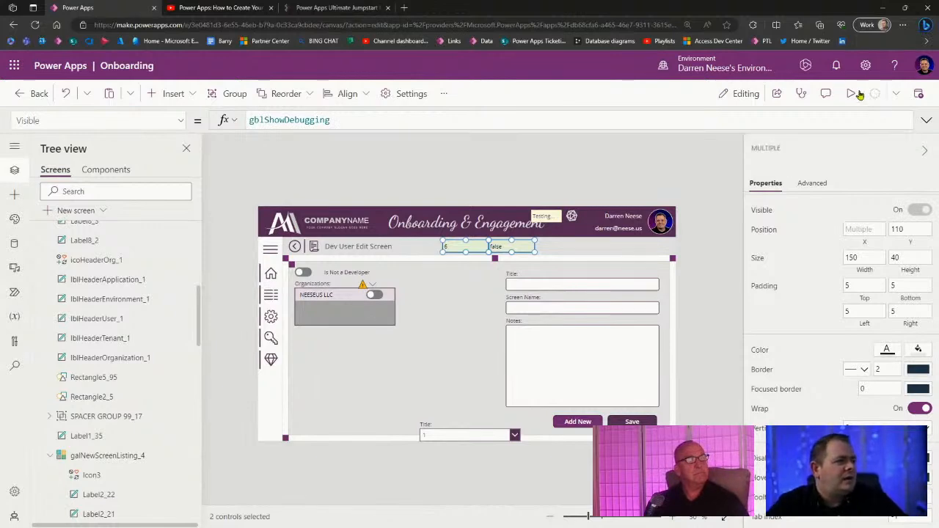
{"action": "left_click", "coordinate": [850, 95]}
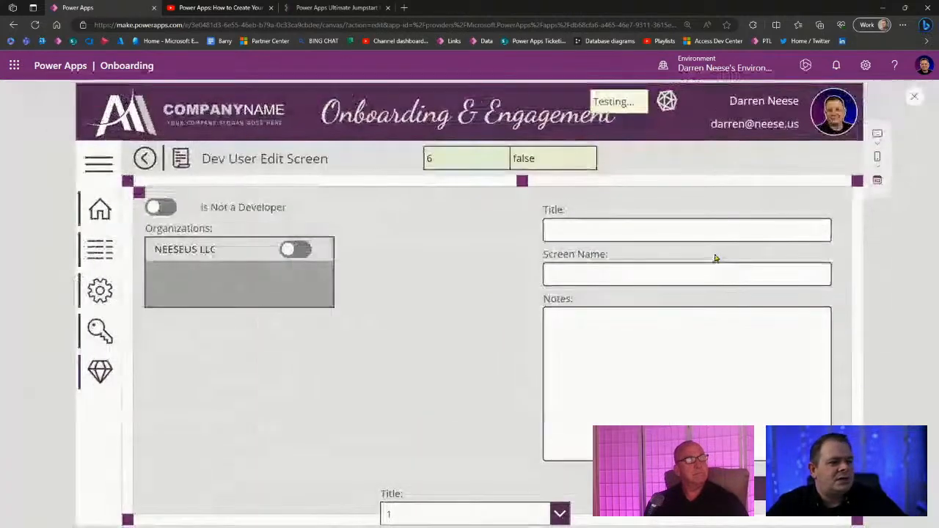
{"action": "left_click", "coordinate": [664, 108]}
{"action": "left_click", "coordinate": [664, 109]}
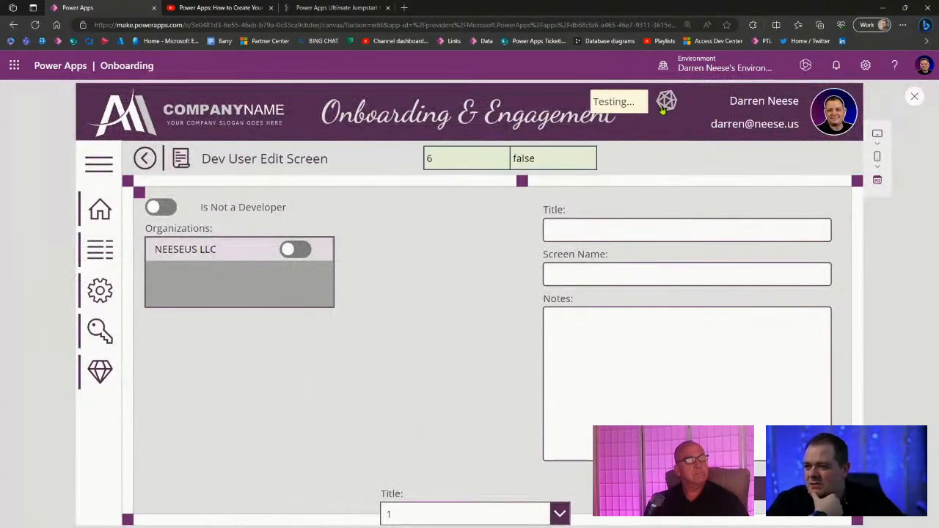
{"action": "left_click", "coordinate": [662, 109]}
{"action": "left_click", "coordinate": [663, 109]}
{"action": "left_click", "coordinate": [663, 109]}
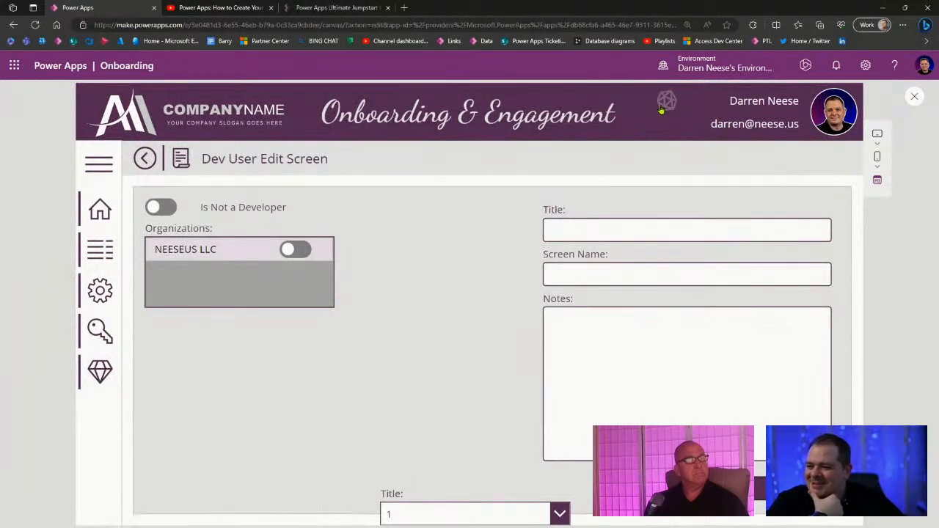
{"action": "left_click", "coordinate": [663, 109]}
{"action": "left_click", "coordinate": [663, 109]}
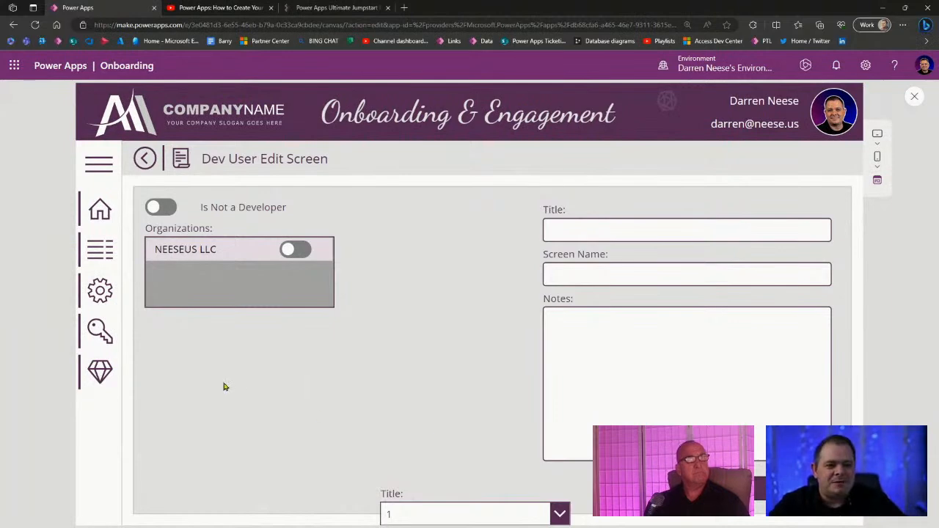
{"action": "left_click", "coordinate": [914, 96]}
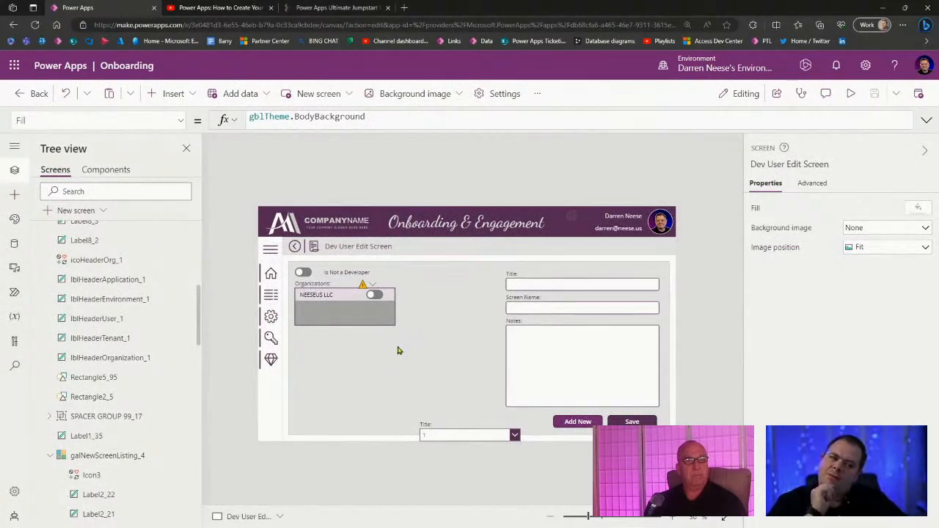
Step: Duplicate the Organizations label and its gallery together, placing the copies directly below the originals with left edges aligned
{"action": "left_click", "coordinate": [319, 285]}
{"action": "left_click", "coordinate": [336, 305], "text": "ctrl"}
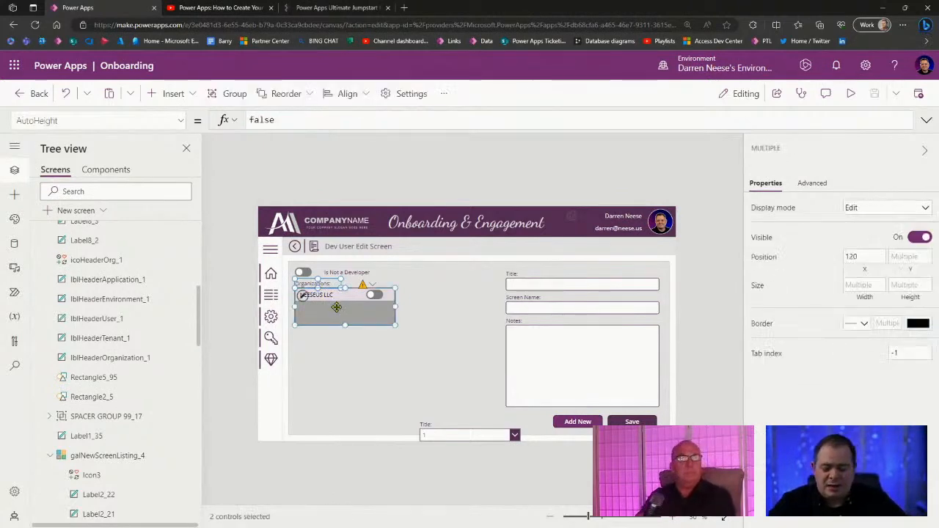
{"action": "key", "text": "ctrl+v"}
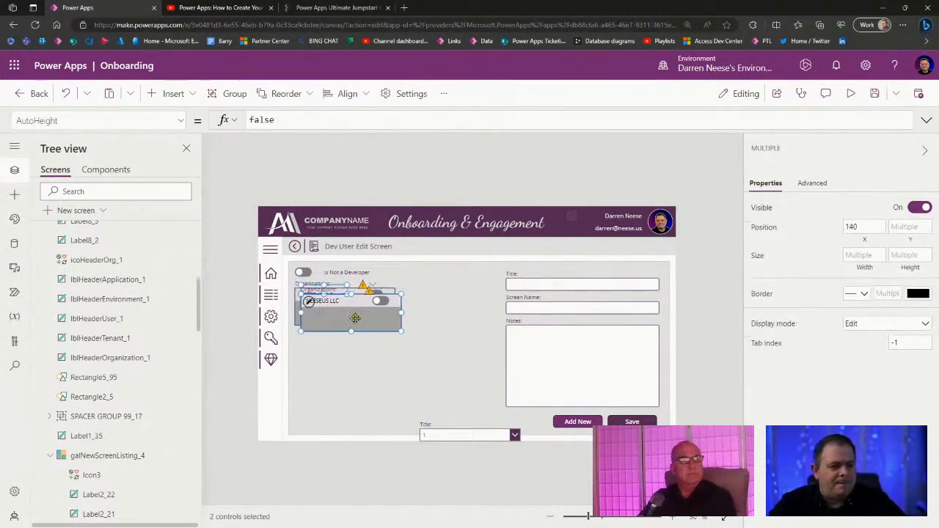
{"action": "left_click_drag", "start_coordinate": [360, 318], "coordinate": [353, 357]}
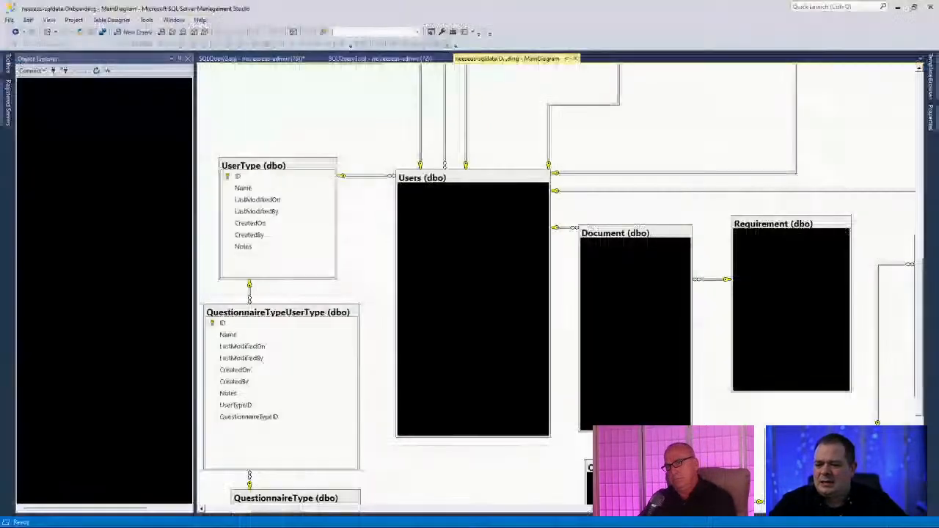
Step: Check the table diagram in SQL Server Management Studio and, back in Power Apps, set the copied label's text to "Tenants:"
{"action": "scroll", "coordinate": [596, 281], "scroll_direction": "up", "scroll_amount": 12}
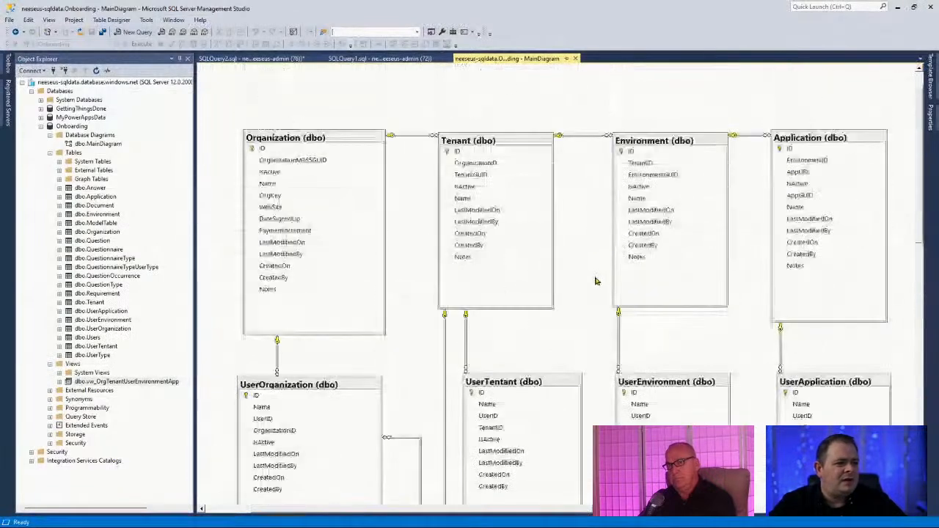
{"action": "scroll", "coordinate": [596, 281], "scroll_direction": "down", "scroll_amount": 1}
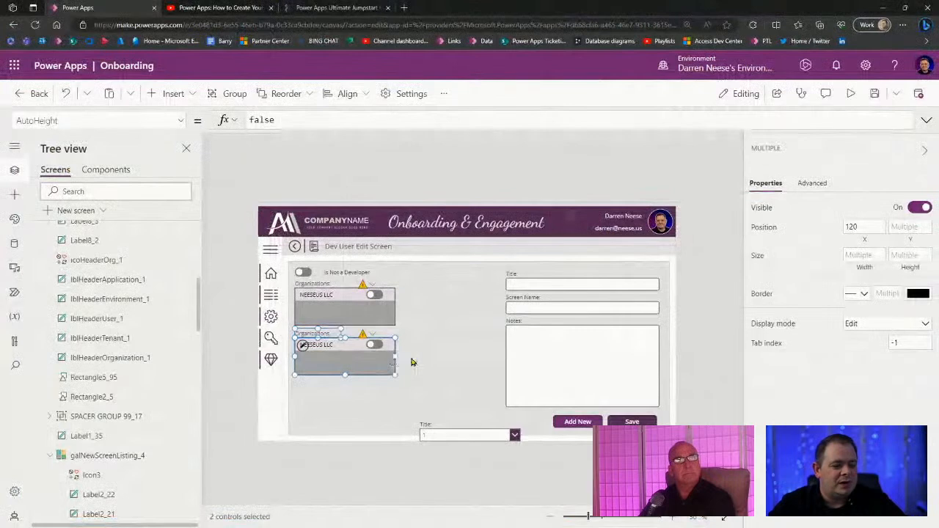
{"action": "left_click", "coordinate": [411, 362]}
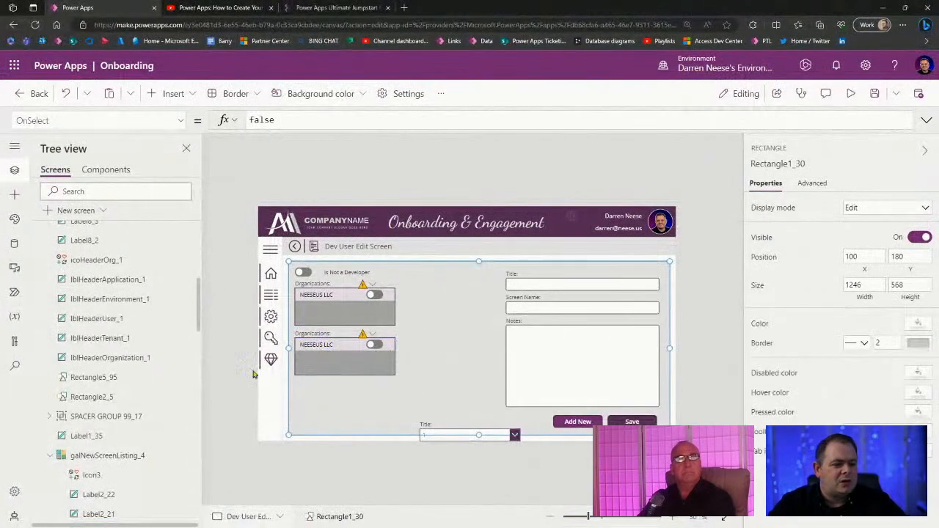
{"action": "left_click", "coordinate": [303, 470]}
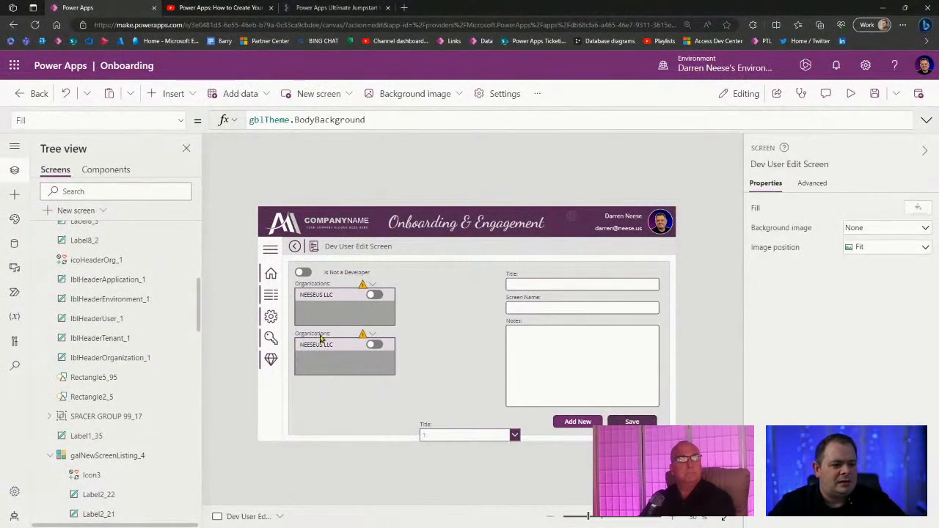
{"action": "left_click", "coordinate": [319, 334]}
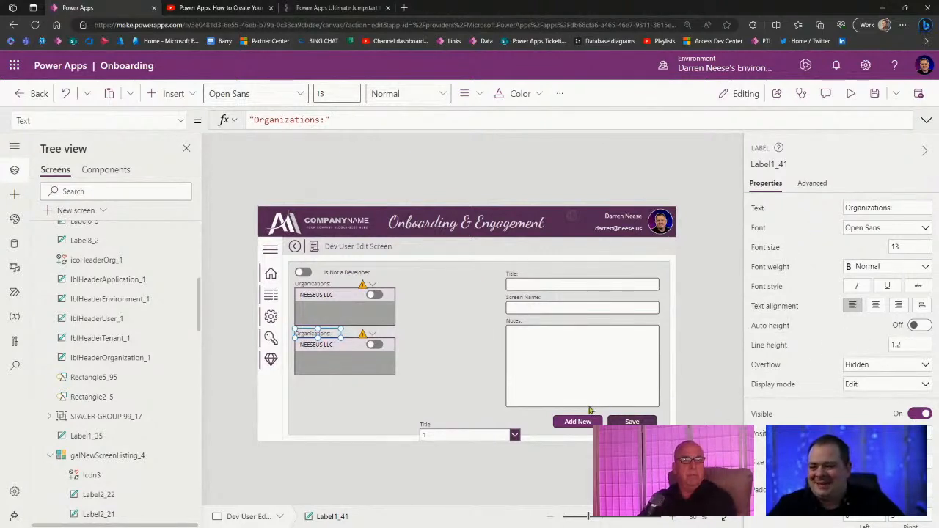
{"action": "left_click", "coordinate": [871, 208]}
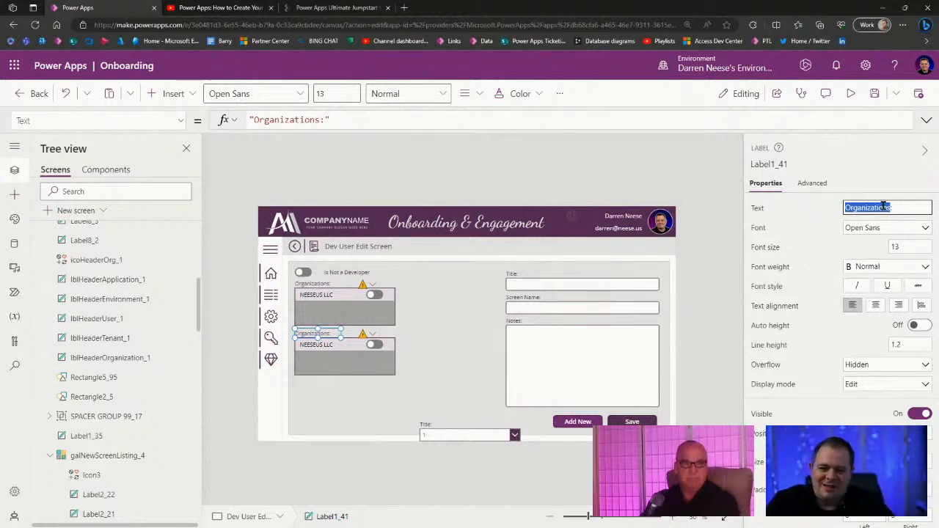
{"action": "key", "text": "BackSpace"}
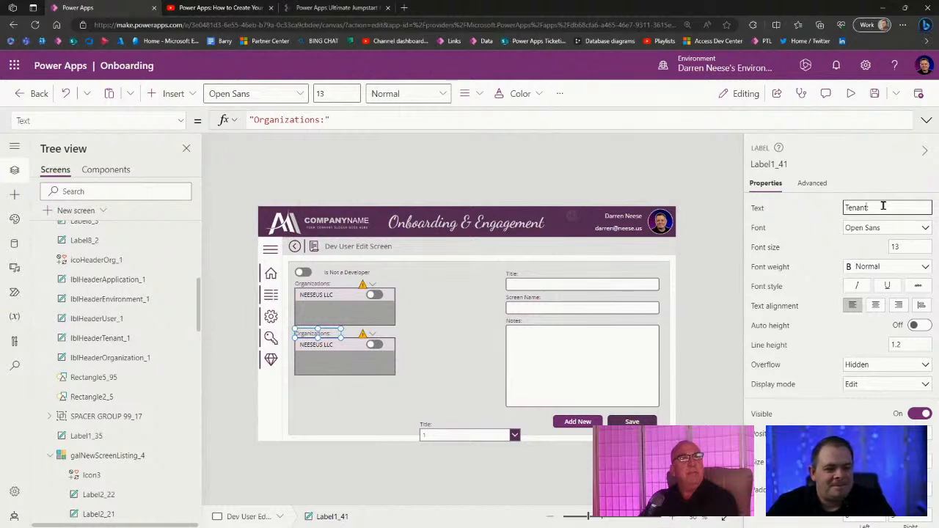
{"action": "type", "text": "Tenants:"}
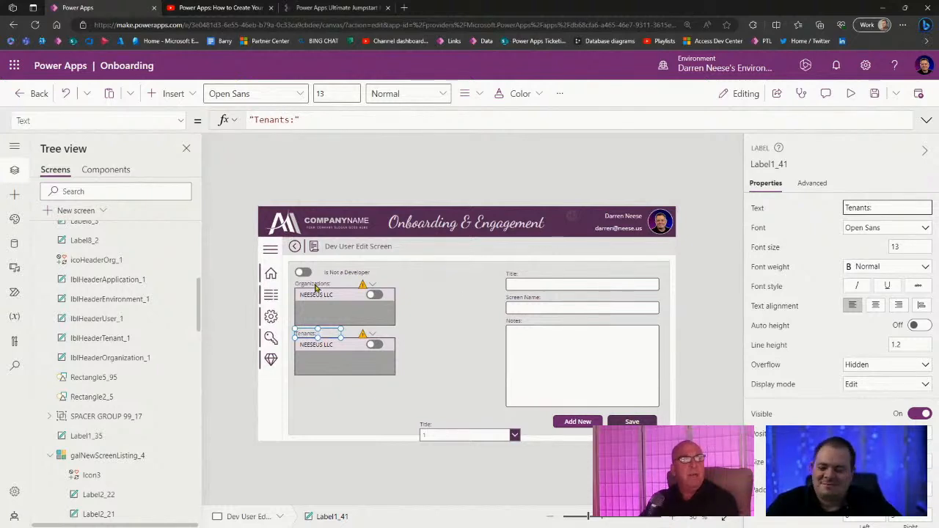
Step: Set the Items property of the gallery under the Tenants label to Tenant
{"action": "left_click", "coordinate": [335, 359]}
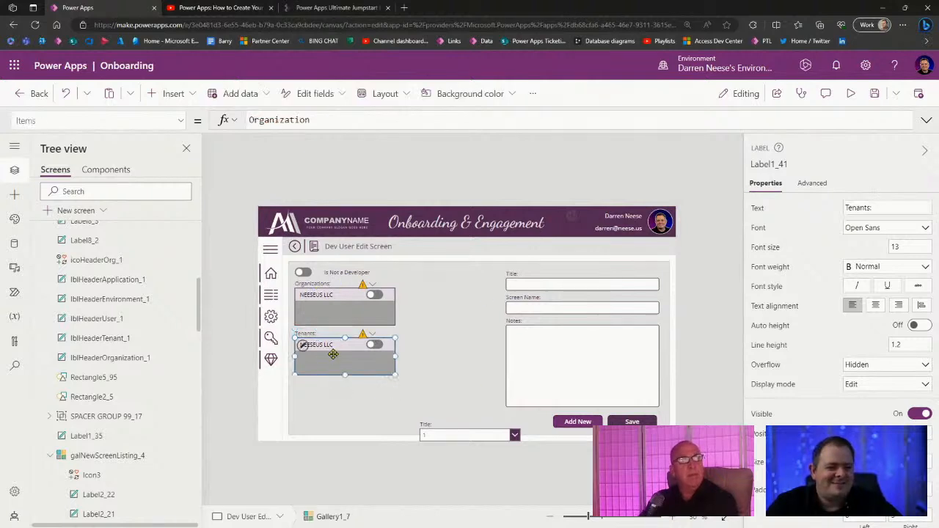
{"action": "double_click", "coordinate": [294, 120]}
{"action": "key", "text": "BackSpace"}
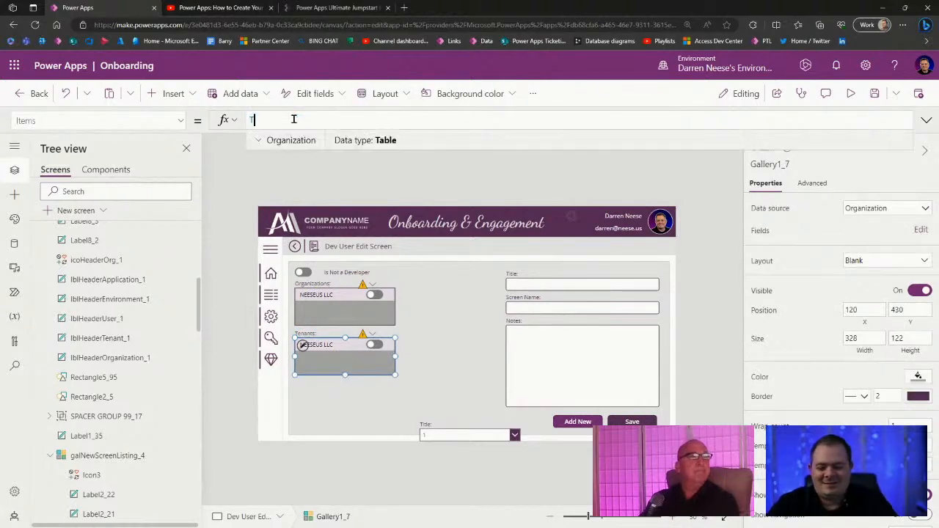
{"action": "type", "text": "Tenant"}
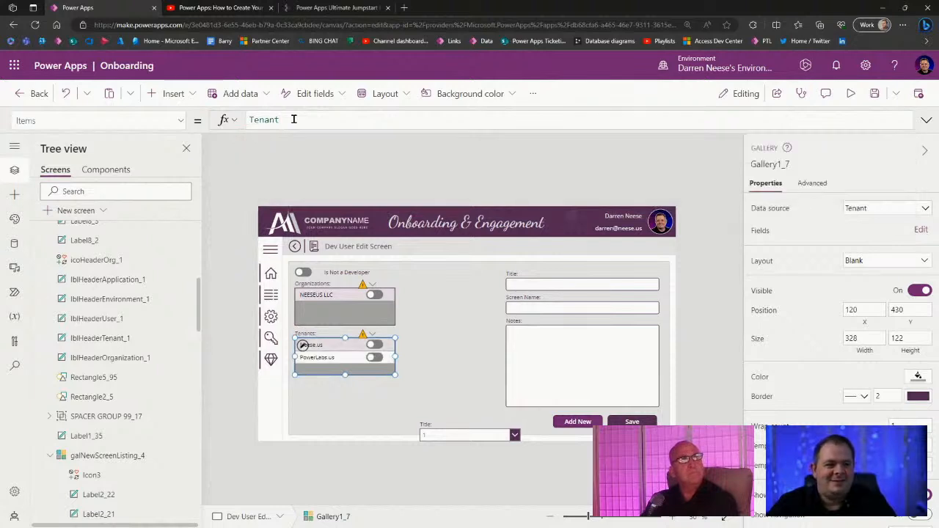
{"action": "left_click", "coordinate": [355, 474]}
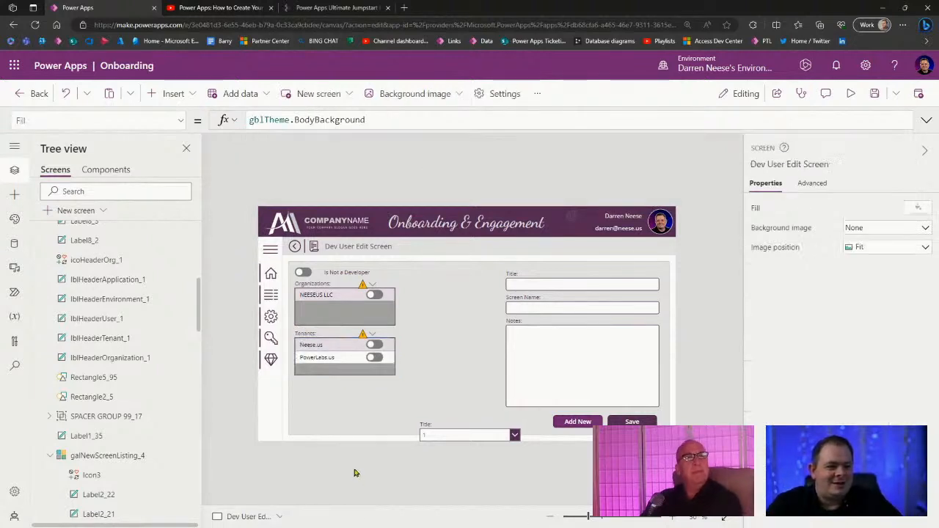
Step: Switch on the NEESEUS LLC toggle in the Organizations gallery on the canvas
{"action": "left_click", "coordinate": [376, 346]}
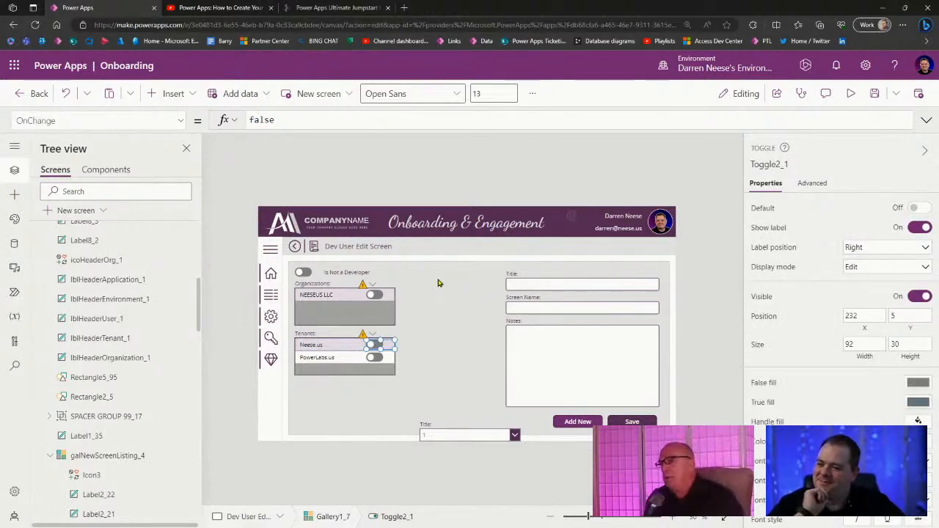
{"action": "left_click", "coordinate": [367, 390]}
{"action": "left_click_drag", "start_coordinate": [587, 515], "coordinate": [596, 521]}
{"action": "left_click_drag", "start_coordinate": [418, 502], "coordinate": [401, 502]}
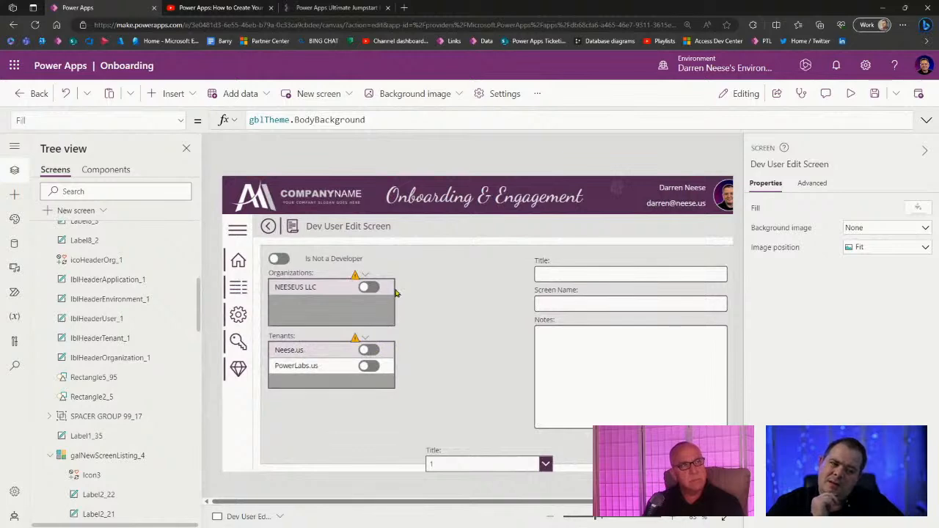
{"action": "left_click", "coordinate": [316, 357]}
{"action": "left_click", "coordinate": [319, 375]}
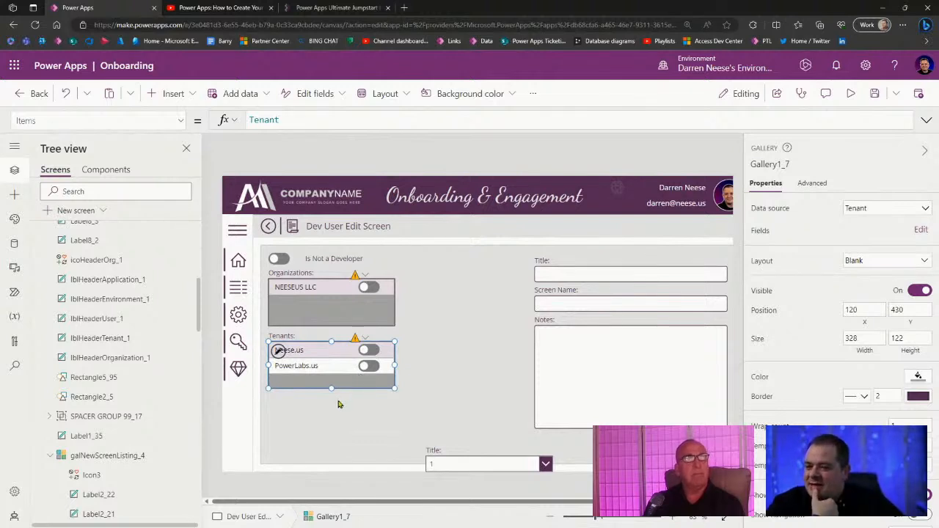
{"action": "left_click", "coordinate": [369, 288], "text": "alt"}
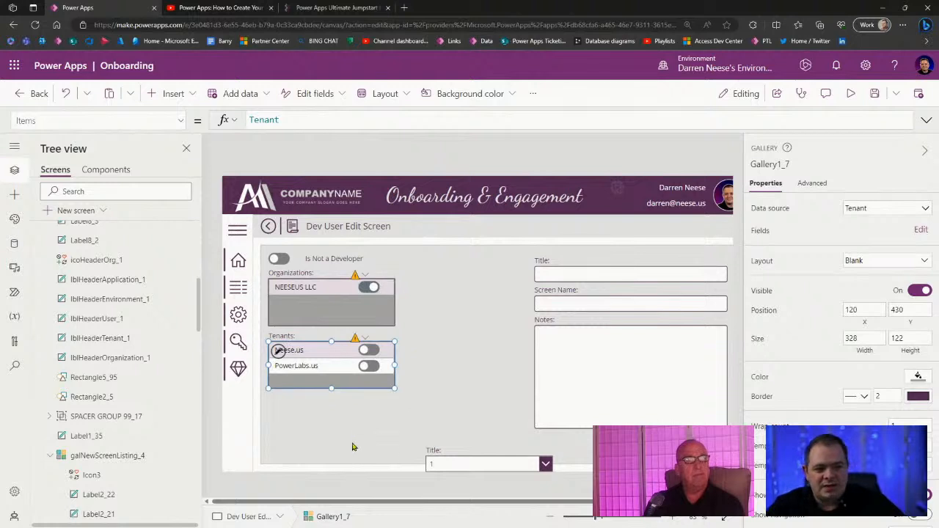
Step: Review the Items formulas of the Tenants and Organizations galleries
{"action": "left_click", "coordinate": [331, 413]}
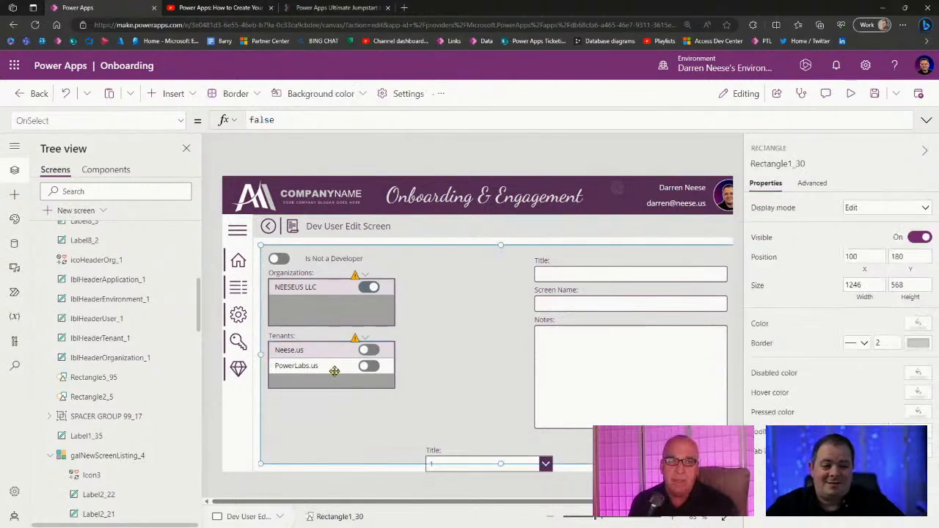
{"action": "left_click", "coordinate": [356, 487]}
{"action": "left_click", "coordinate": [337, 362]}
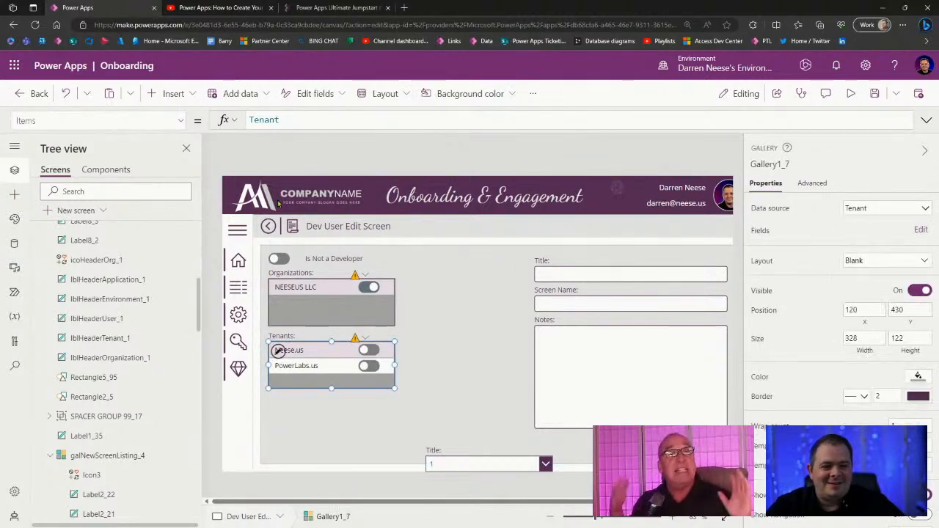
{"action": "left_click", "coordinate": [332, 116]}
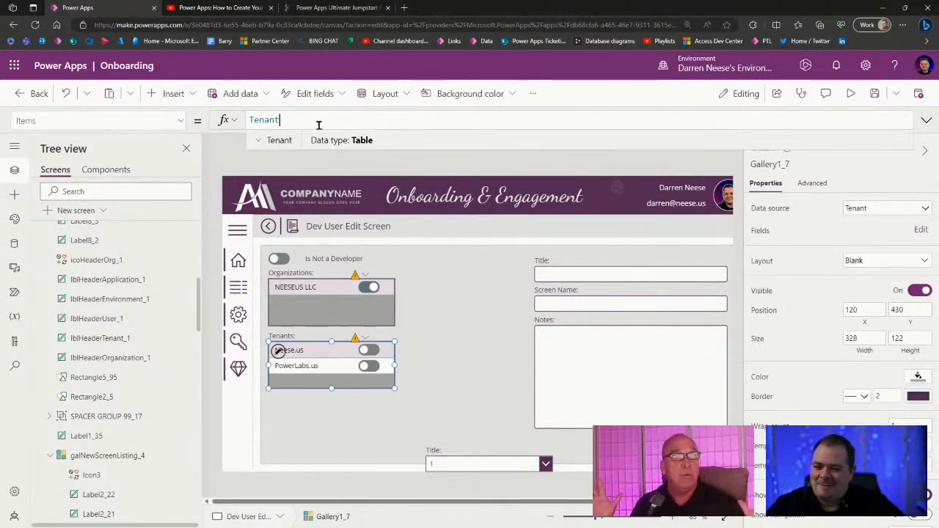
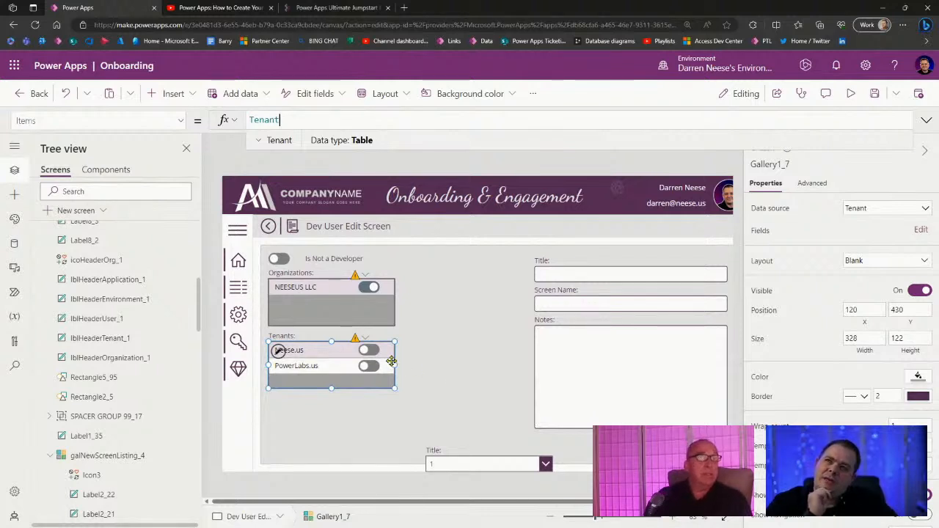
{"action": "left_click", "coordinate": [340, 310]}
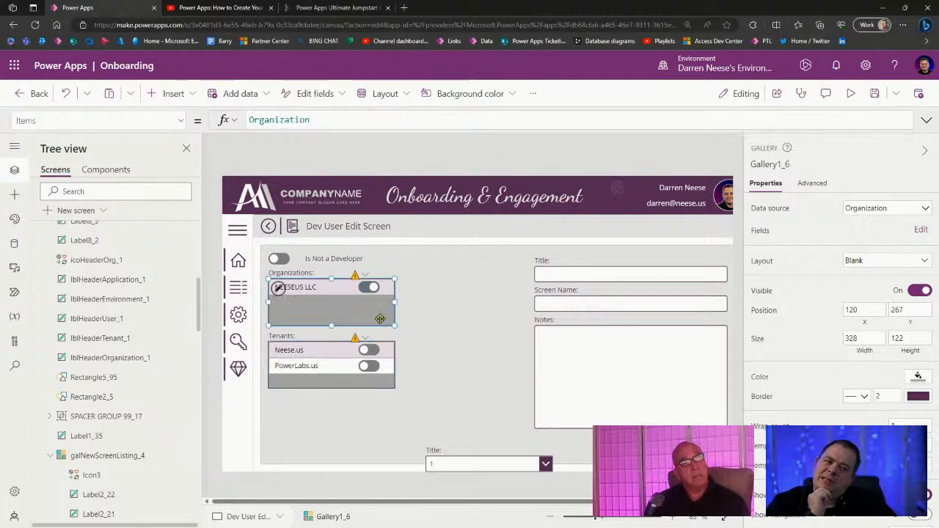
Step: Examine in the SQL Server Management Studio diagram how Organization, Tenant and the user link tables relate to the Users table
{"action": "key", "text": "alt+Tab"}
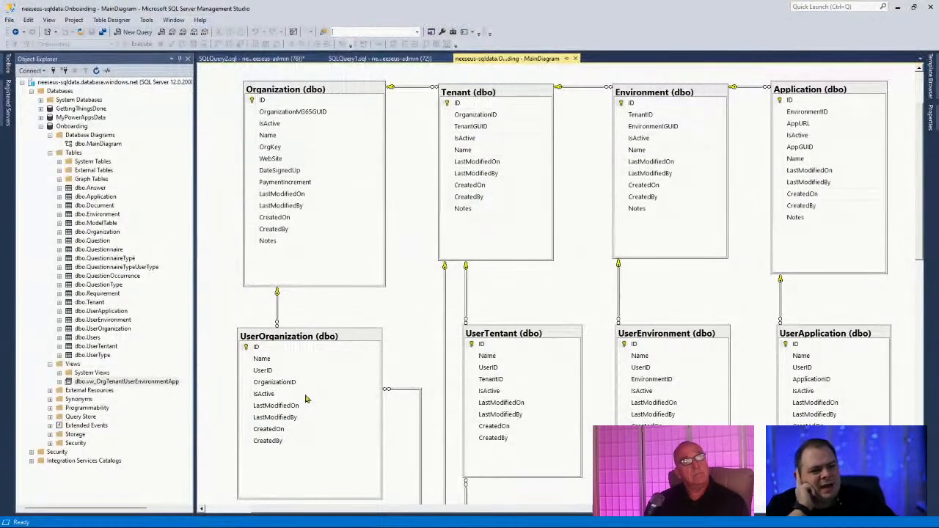
{"action": "scroll", "coordinate": [440, 358], "scroll_direction": "down", "scroll_amount": 3}
{"action": "scroll", "coordinate": [441, 408], "scroll_direction": "down", "scroll_amount": 4}
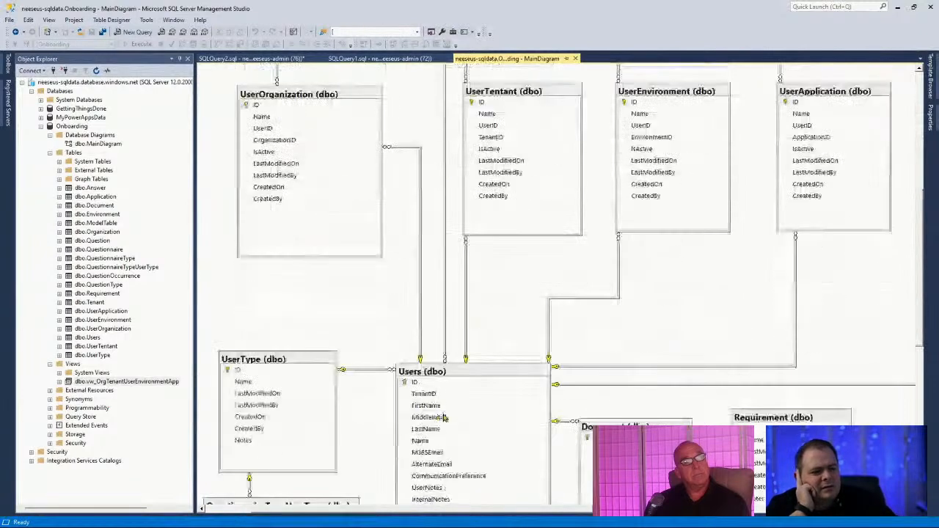
{"action": "scroll", "coordinate": [444, 424], "scroll_direction": "up", "scroll_amount": 8}
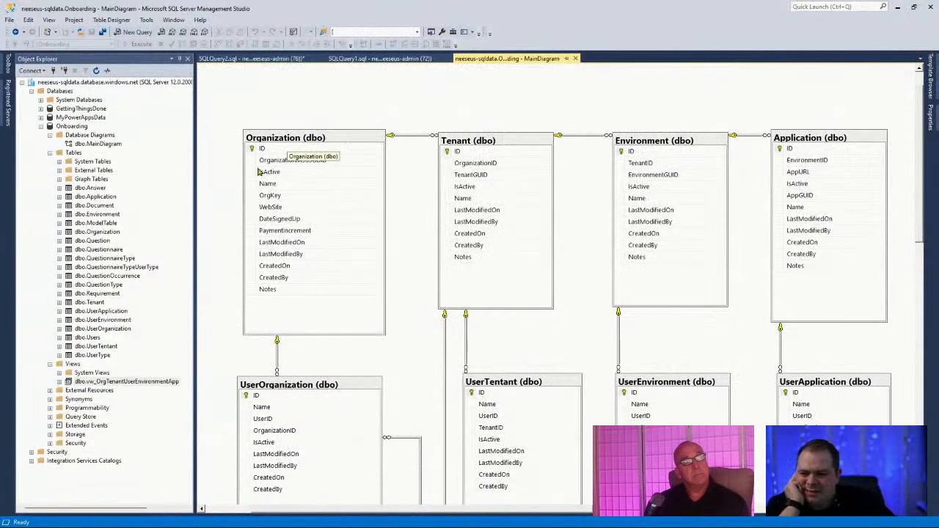
{"action": "scroll", "coordinate": [397, 315], "scroll_direction": "down", "scroll_amount": 5}
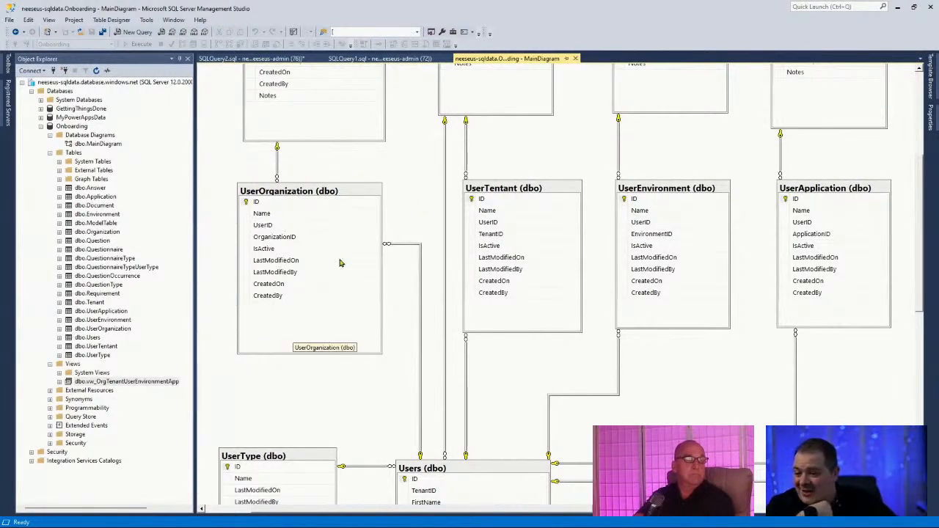
{"action": "scroll", "coordinate": [339, 330], "scroll_direction": "up", "scroll_amount": 3}
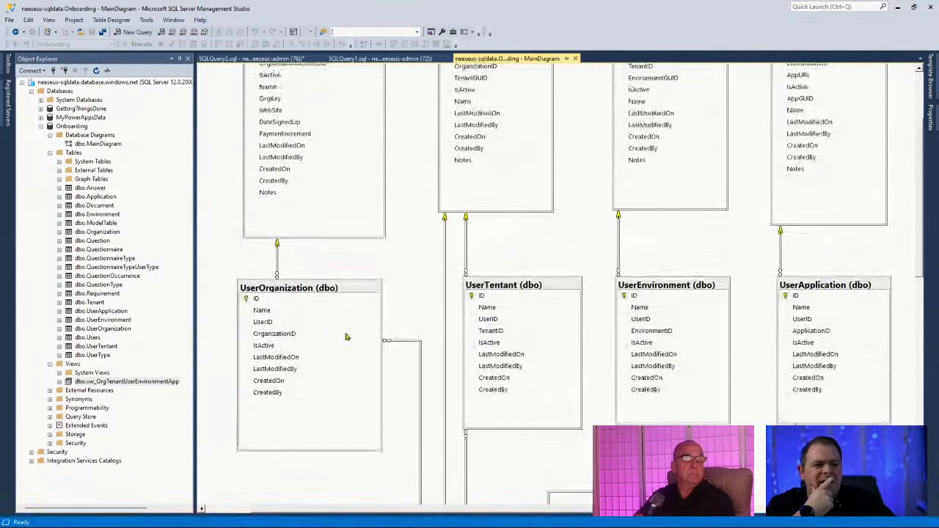
Step: Examine the UserID and OrganizationID columns of UserOrganization and how Organization, Tenant and UserTentant are linked in the database diagram
{"action": "scroll", "coordinate": [522, 343], "scroll_direction": "down", "scroll_amount": 5}
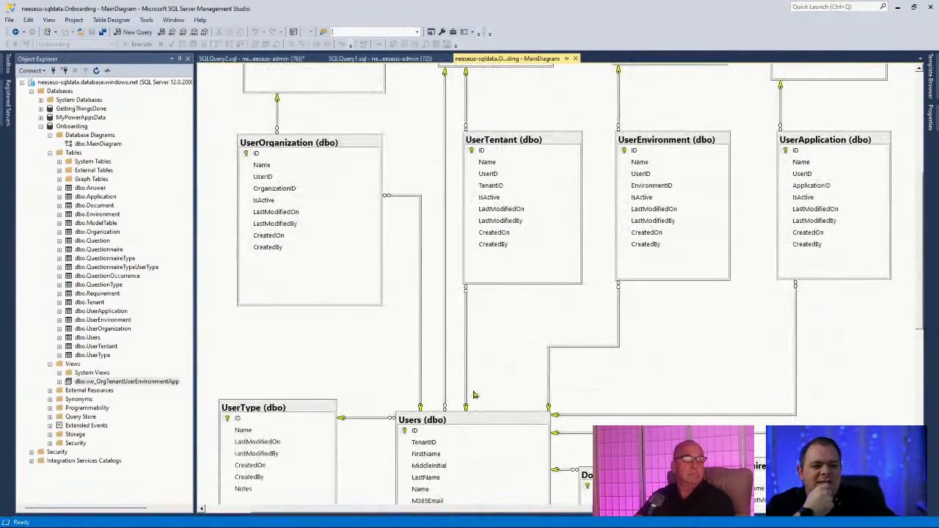
{"action": "scroll", "coordinate": [499, 192], "scroll_direction": "up", "scroll_amount": 3}
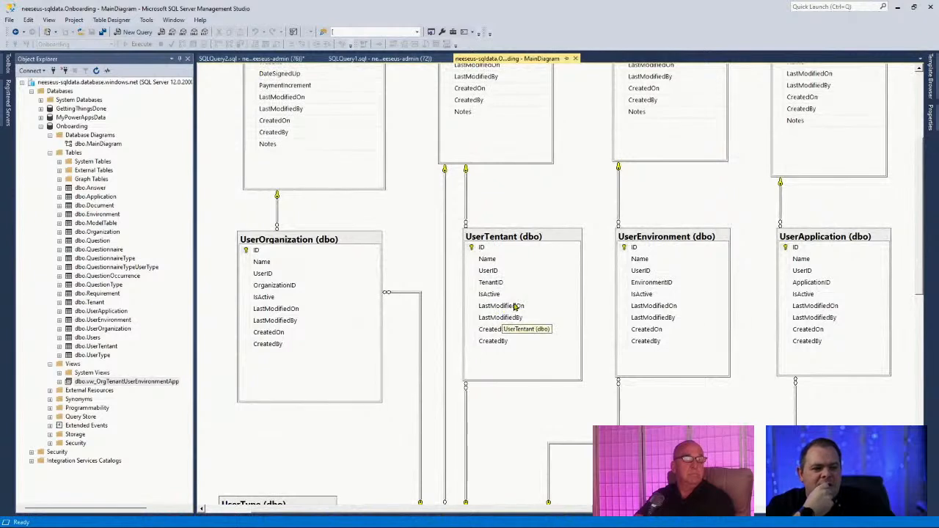
{"action": "left_click", "coordinate": [244, 286]}
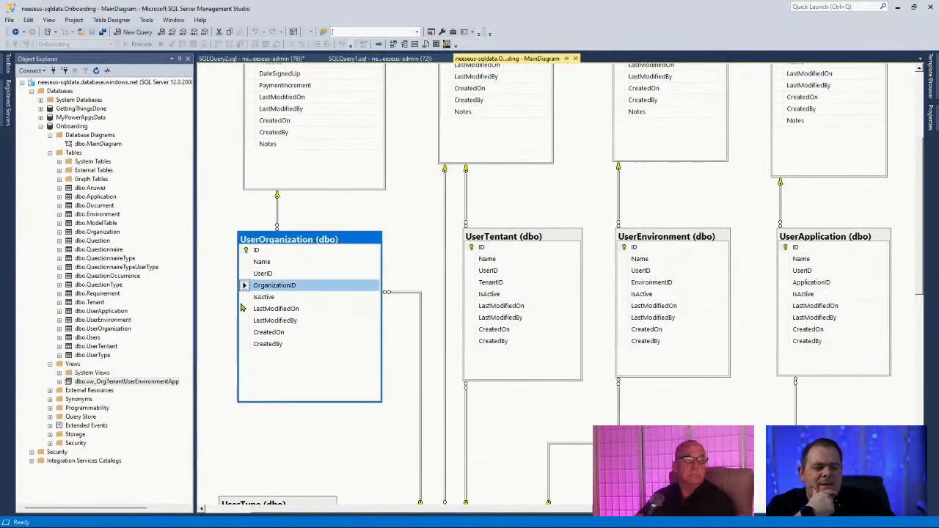
{"action": "left_click", "coordinate": [246, 274]}
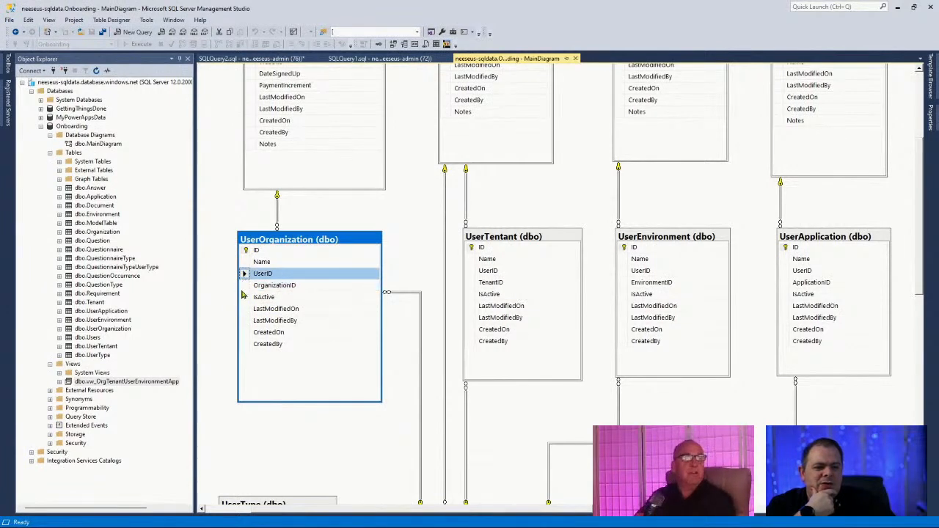
{"action": "left_click", "coordinate": [245, 286]}
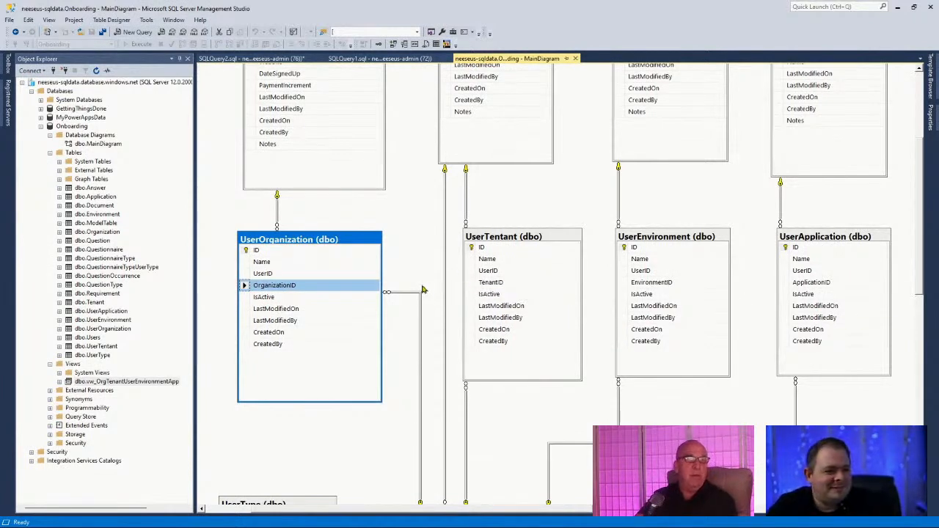
{"action": "scroll", "coordinate": [479, 290], "scroll_direction": "up", "scroll_amount": 3}
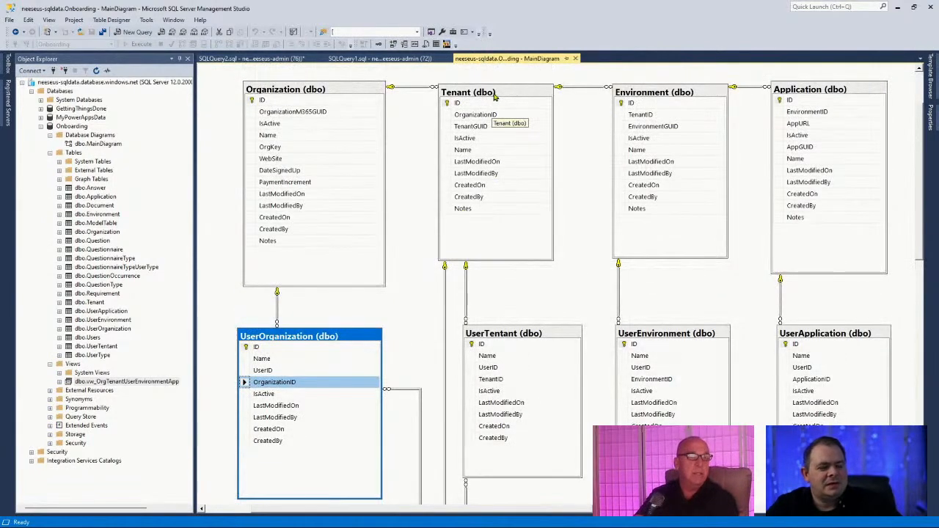
{"action": "left_click", "coordinate": [496, 96]}
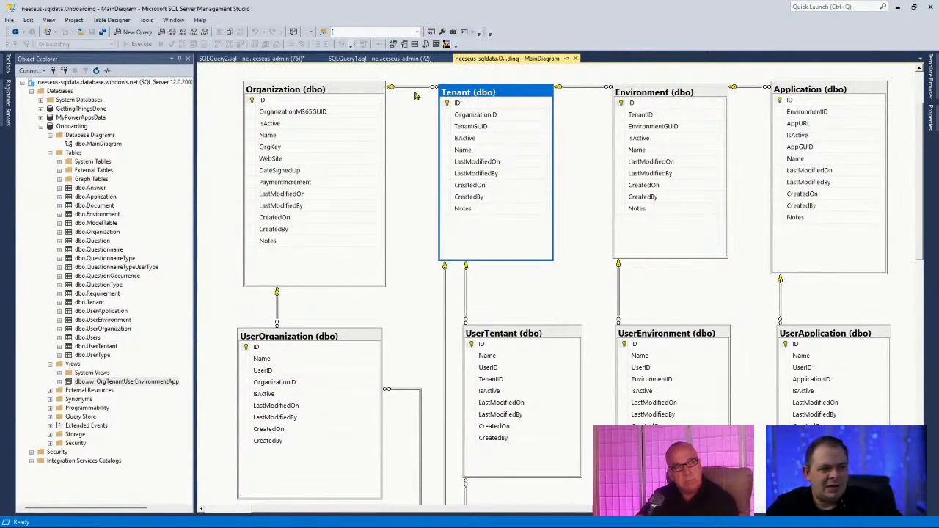
{"action": "left_click", "coordinate": [317, 92]}
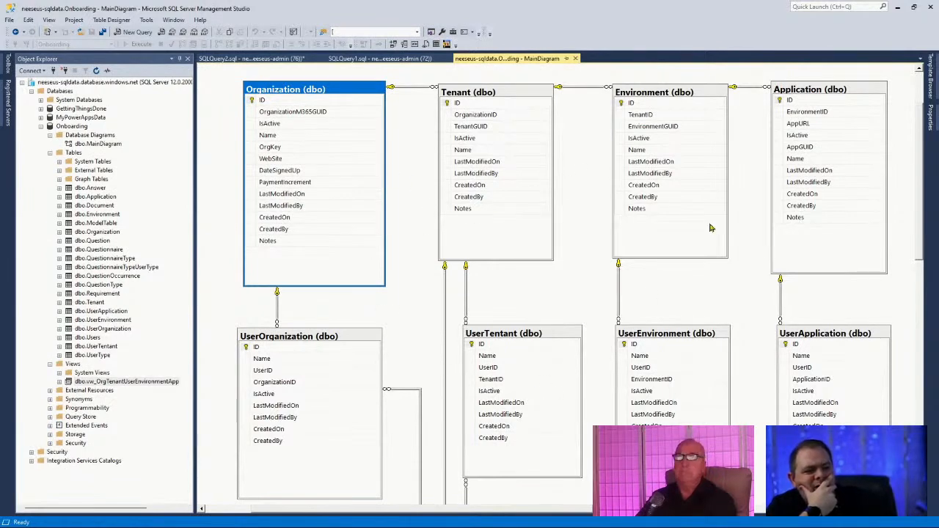
Step: Switch back to Power Apps, preview the Dev User Edit Screen and turn on the Neese.us and PowerLabs.us tenant toggles
{"action": "key", "text": "alt+Tab"}
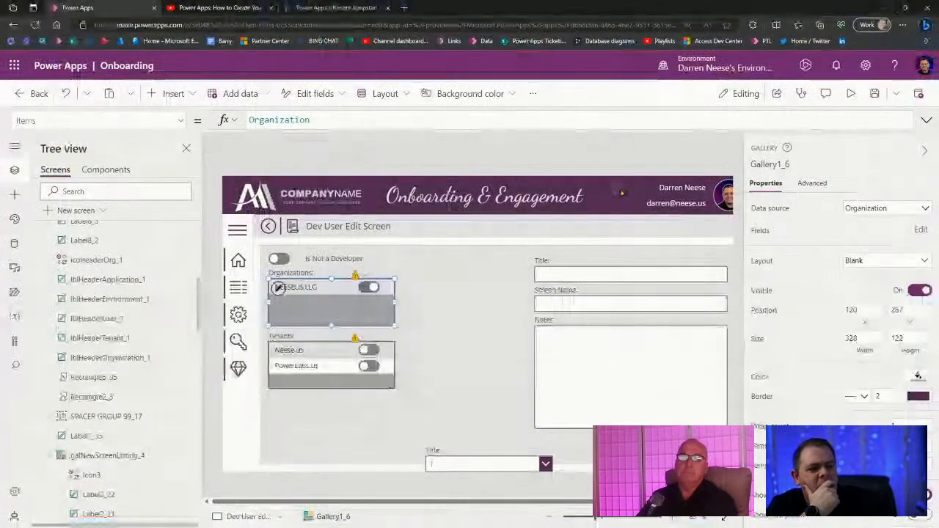
{"action": "left_click", "coordinate": [461, 371]}
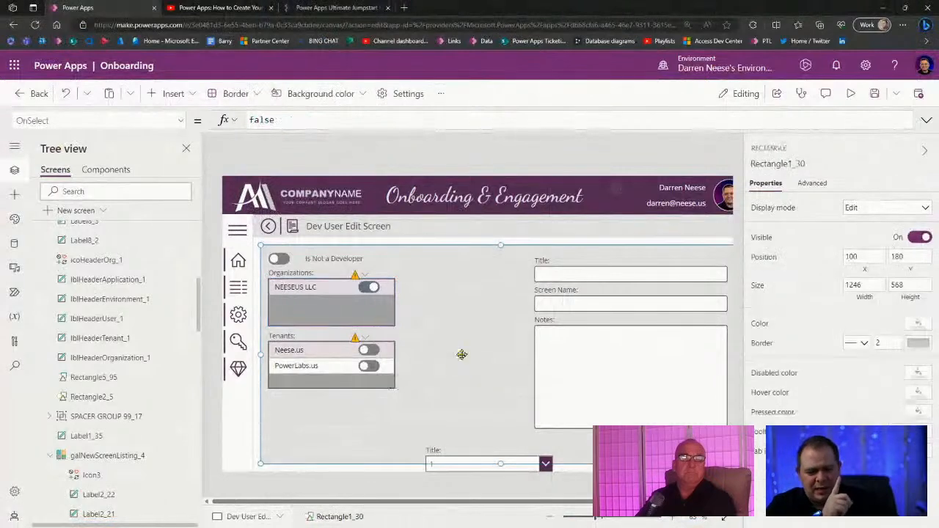
{"action": "left_click", "coordinate": [853, 94]}
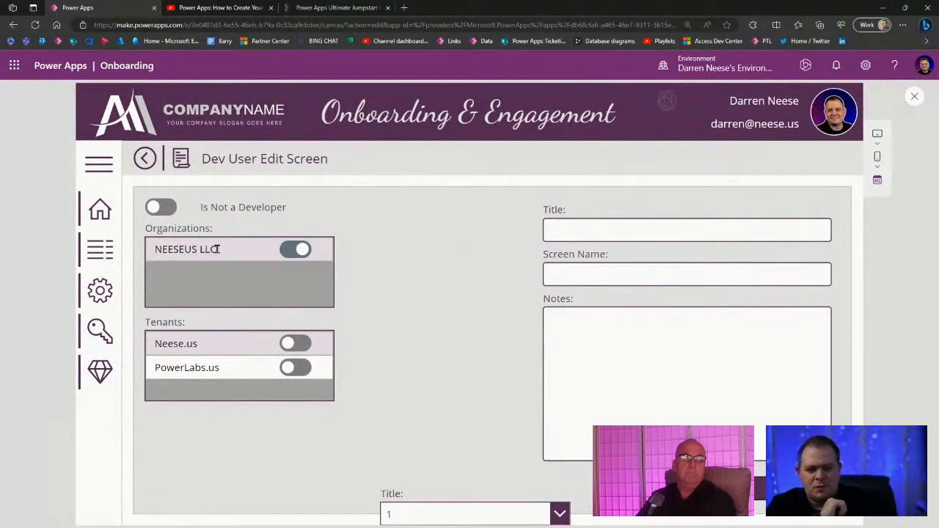
{"action": "left_click_drag", "start_coordinate": [163, 250], "coordinate": [224, 249]}
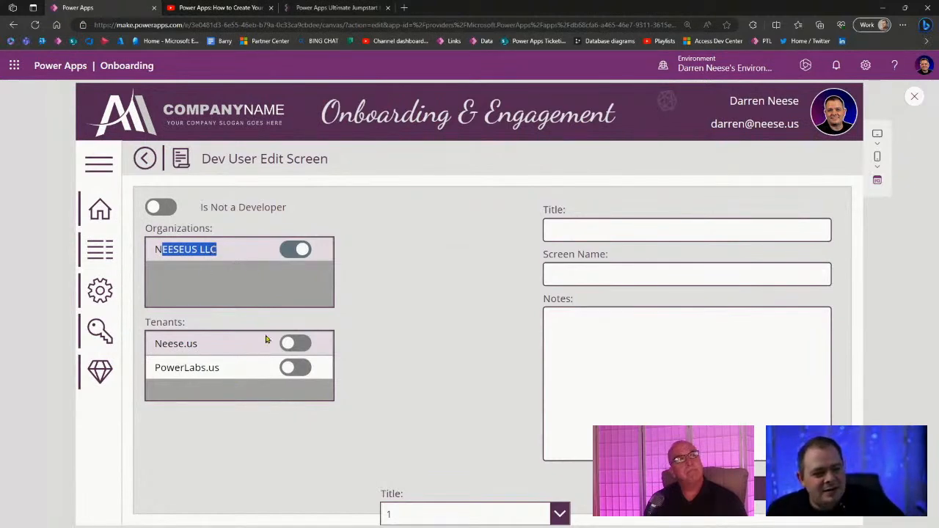
{"action": "left_click", "coordinate": [293, 342]}
{"action": "left_click", "coordinate": [295, 367]}
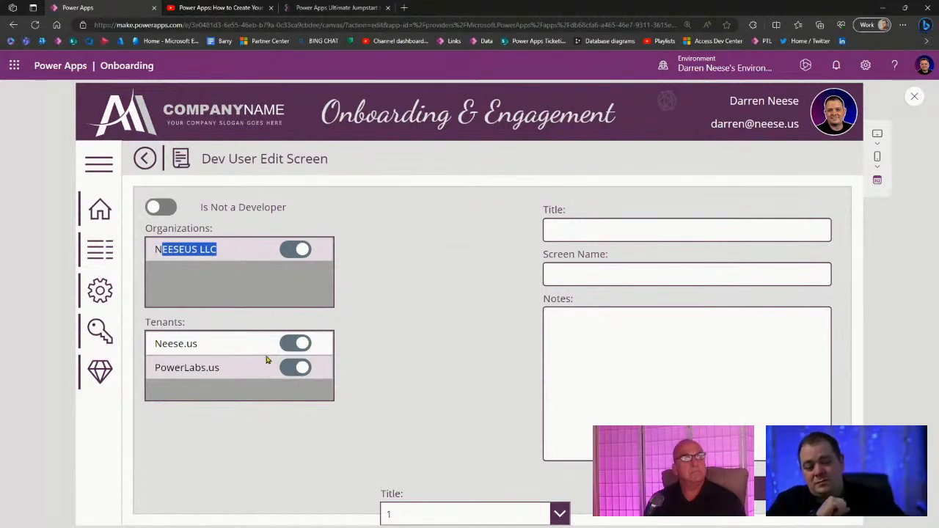
Step: Test the NEESEUS LLC organization toggle by switching it off and on again, and exit the preview
{"action": "left_click", "coordinate": [291, 249]}
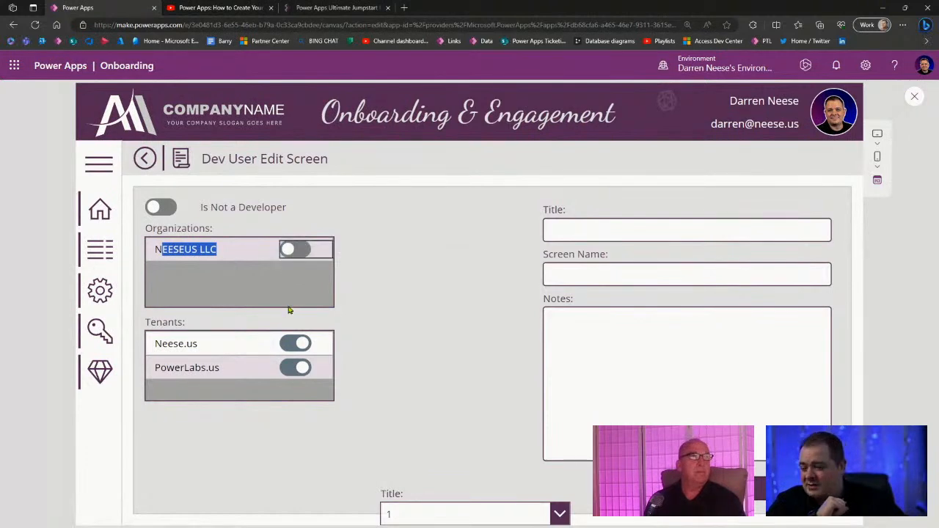
{"action": "left_click", "coordinate": [304, 250]}
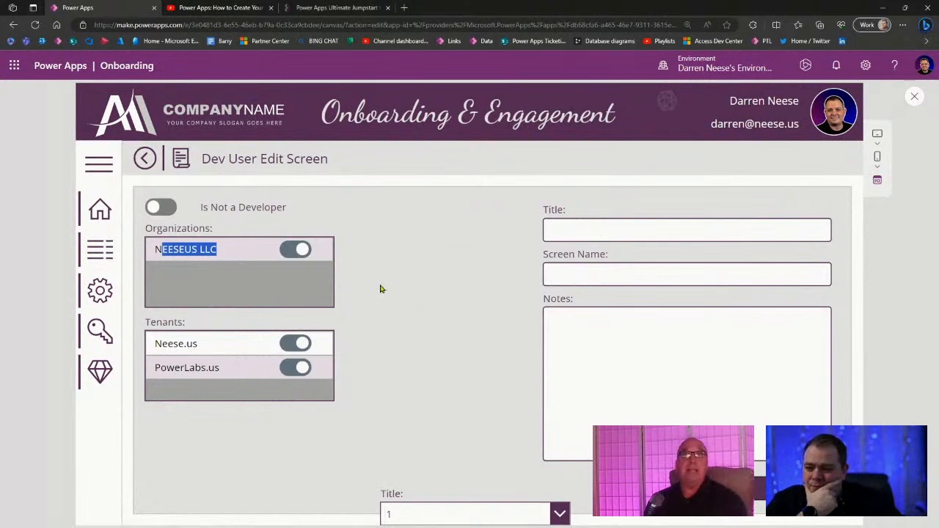
{"action": "left_click", "coordinate": [915, 97]}
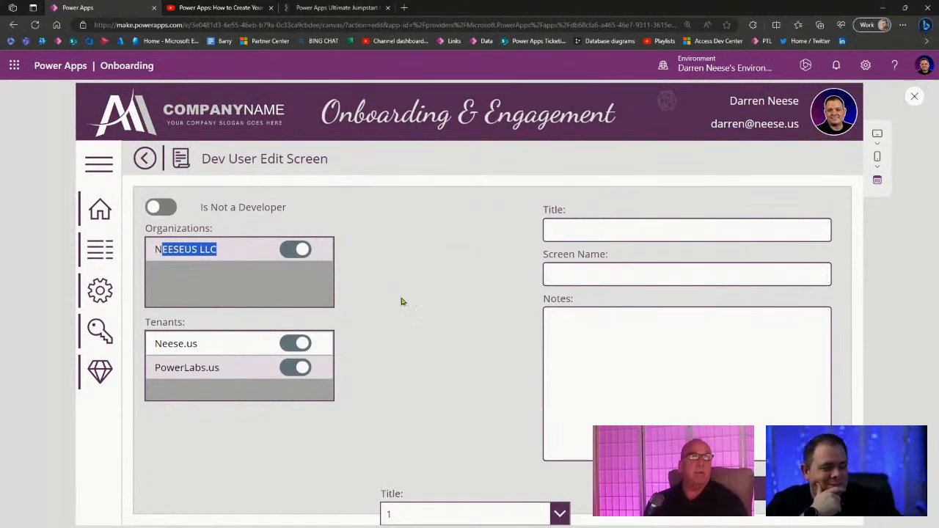
Step: Set the FocusedBorderColor property of the NEESEUS LLC toggle to Transparent, keeping Self.BorderColor behind it as a comment
{"action": "left_click", "coordinate": [812, 183]}
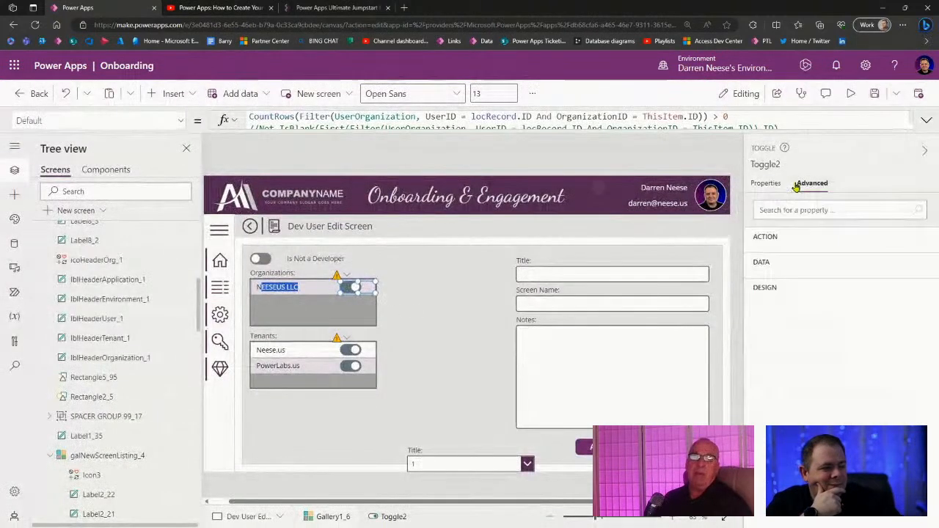
{"action": "scroll", "coordinate": [819, 316], "scroll_direction": "down", "scroll_amount": 5}
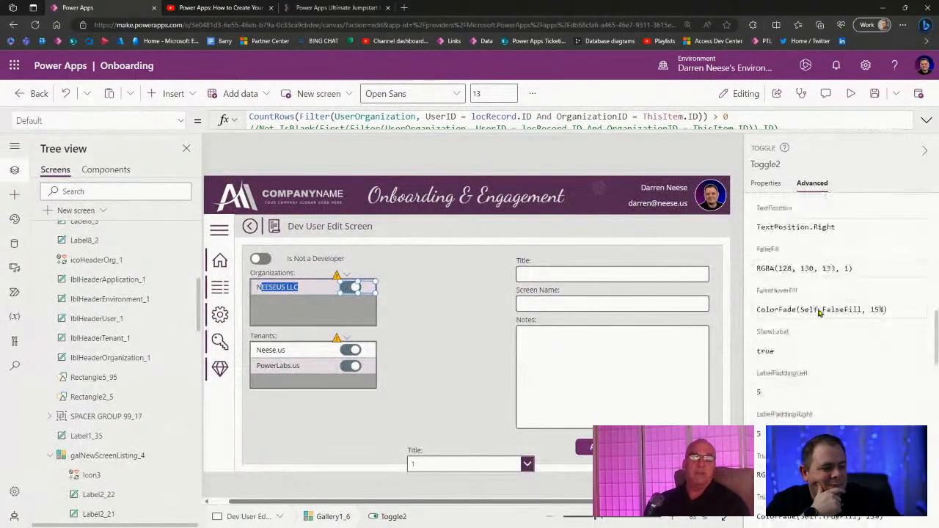
{"action": "scroll", "coordinate": [836, 316], "scroll_direction": "up", "scroll_amount": 3}
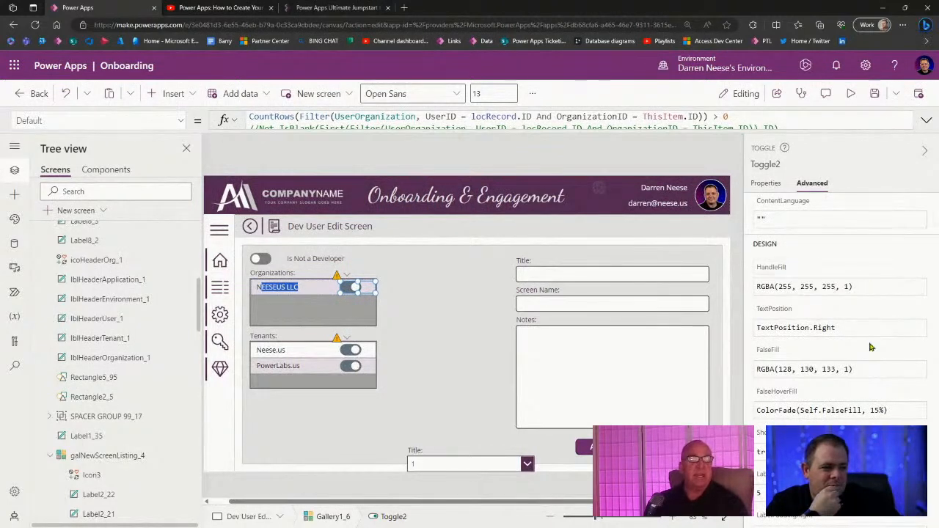
{"action": "scroll", "coordinate": [870, 348], "scroll_direction": "down", "scroll_amount": 2}
{"action": "scroll", "coordinate": [871, 347], "scroll_direction": "down", "scroll_amount": 5}
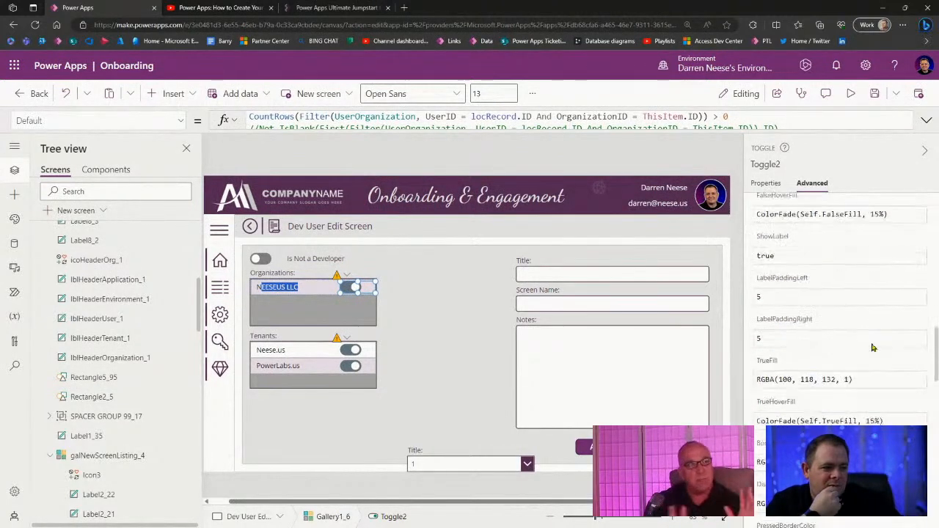
{"action": "scroll", "coordinate": [875, 347], "scroll_direction": "down", "scroll_amount": 1}
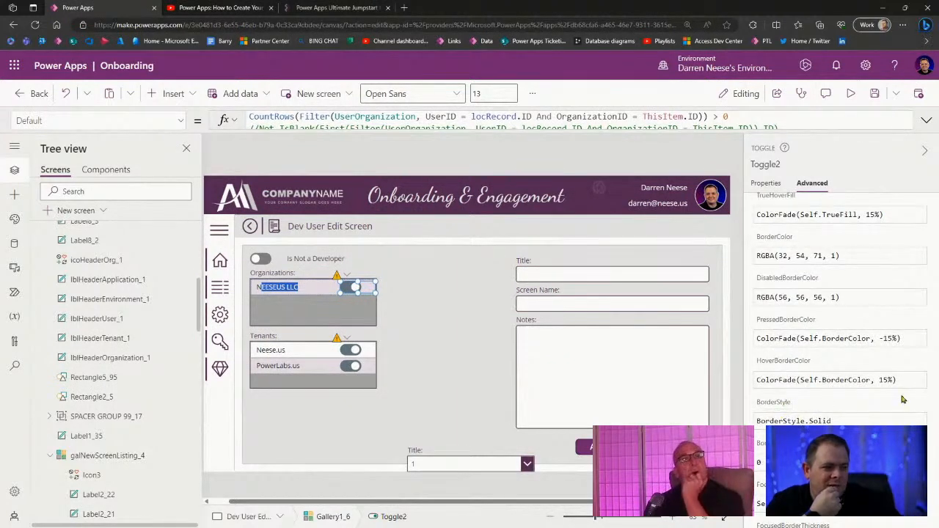
{"action": "scroll", "coordinate": [904, 400], "scroll_direction": "down", "scroll_amount": 1}
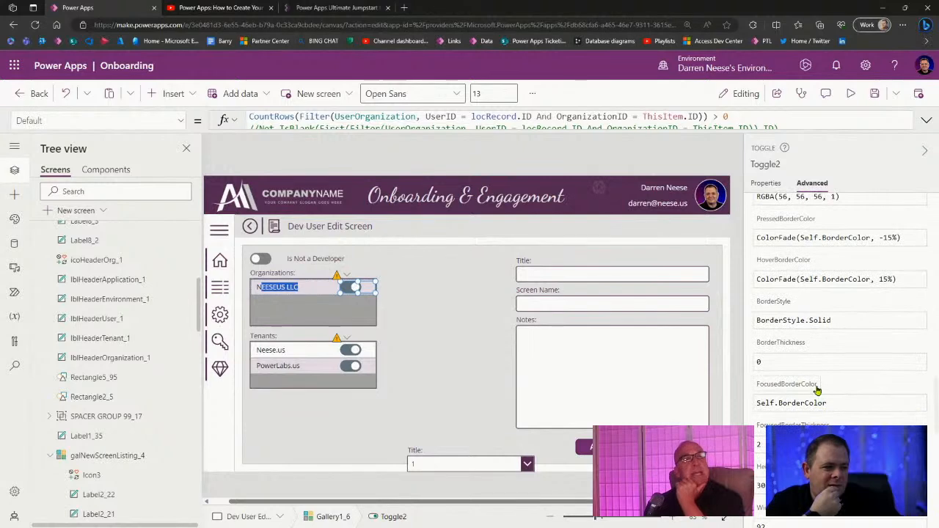
{"action": "left_click", "coordinate": [818, 390]}
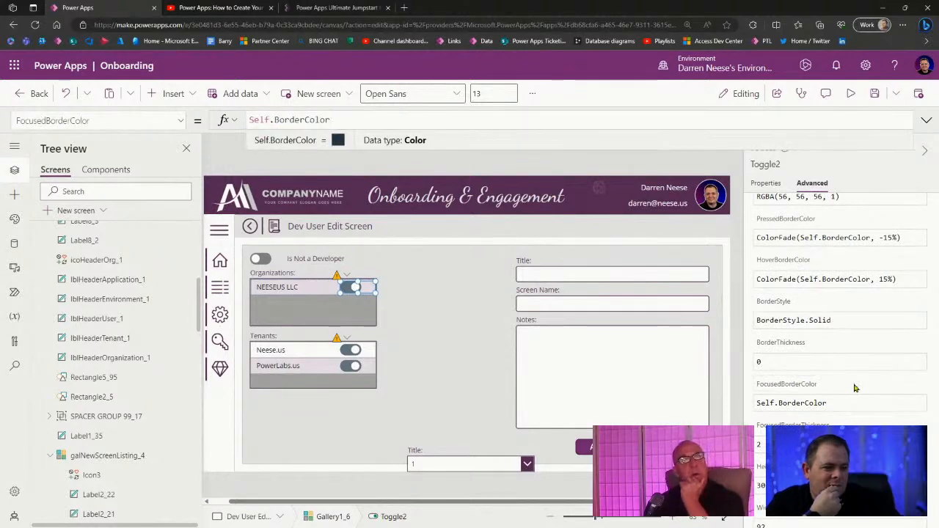
{"action": "scroll", "coordinate": [835, 410], "scroll_direction": "down", "scroll_amount": 2}
{"action": "scroll", "coordinate": [835, 410], "scroll_direction": "down", "scroll_amount": 8}
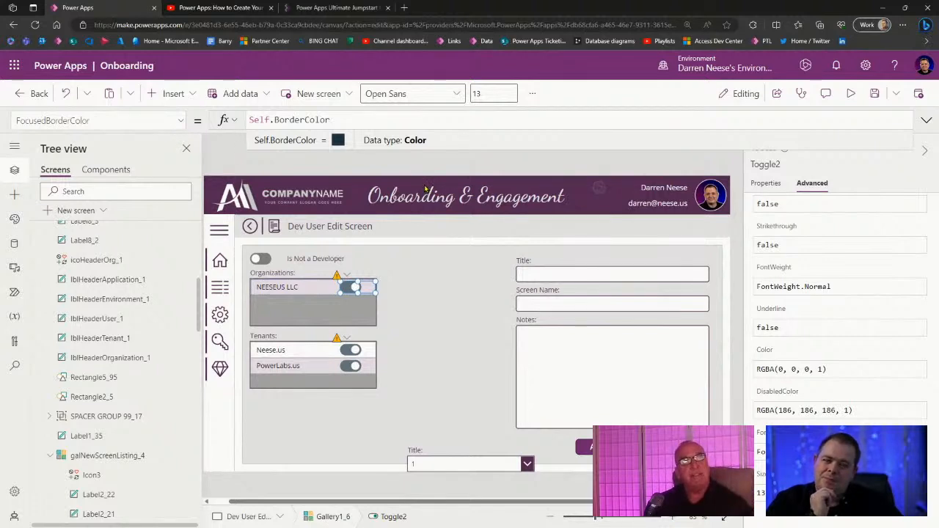
{"action": "left_click_drag", "start_coordinate": [357, 121], "coordinate": [223, 120]}
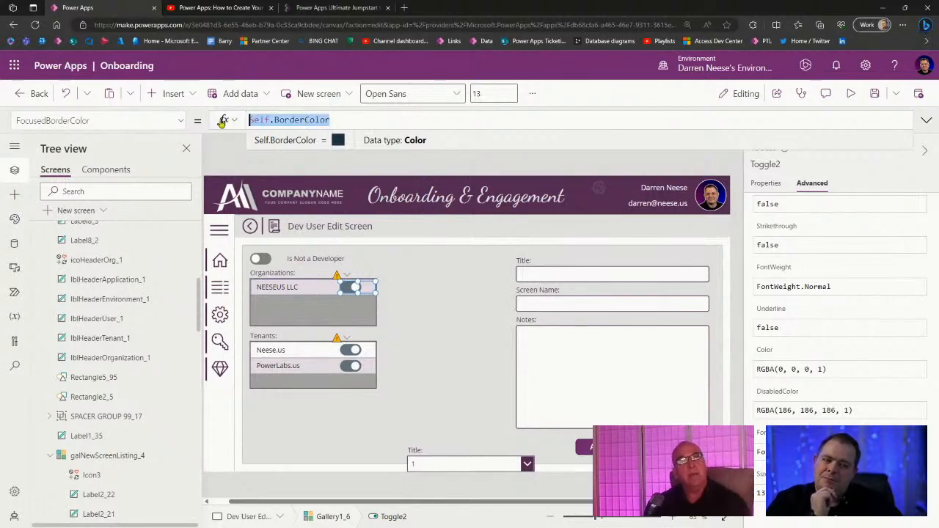
{"action": "left_click", "coordinate": [361, 116]}
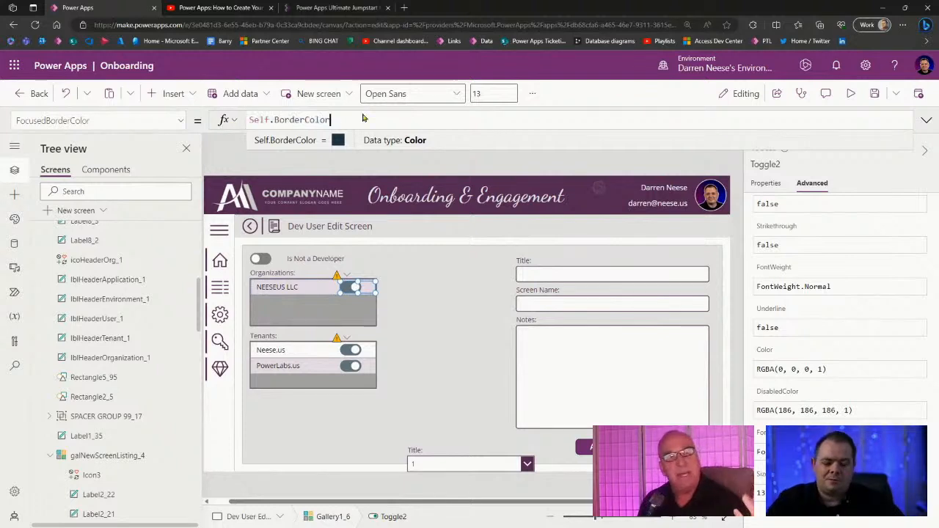
{"action": "key", "text": "Home"}
{"action": "type", "text": "//"}
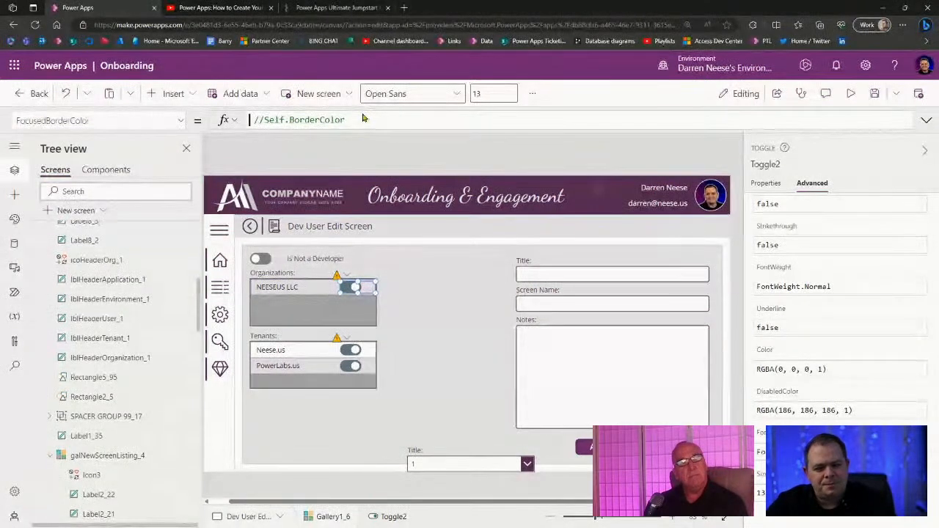
{"action": "type", "text": " Color "}
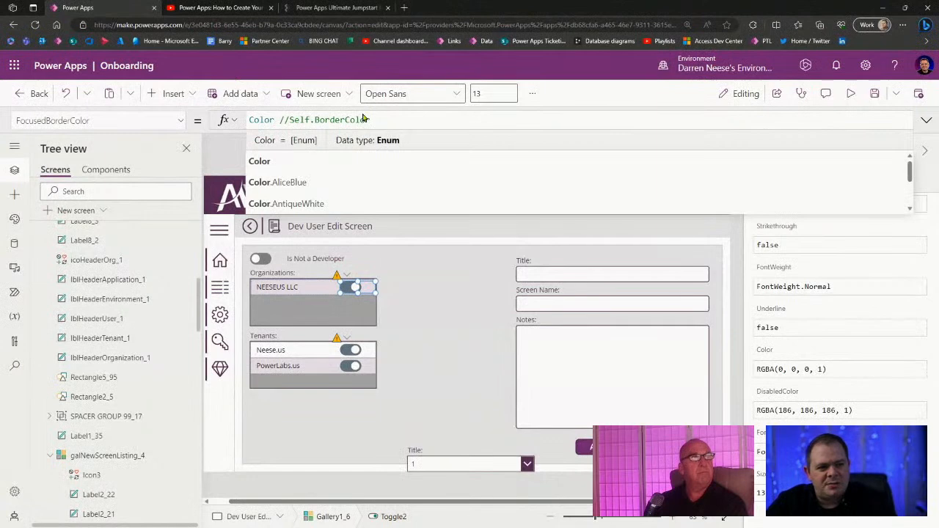
{"action": "type", "text": ".Transparent"}
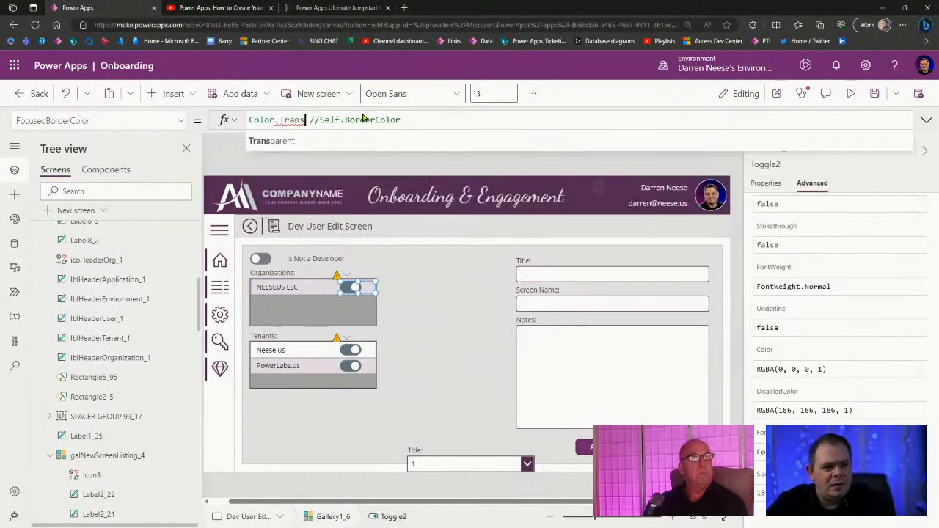
Step: Preview the screen and flip the NEESEUS LLC toggle several times to check its focus border, leaving it off
{"action": "left_click", "coordinate": [851, 93]}
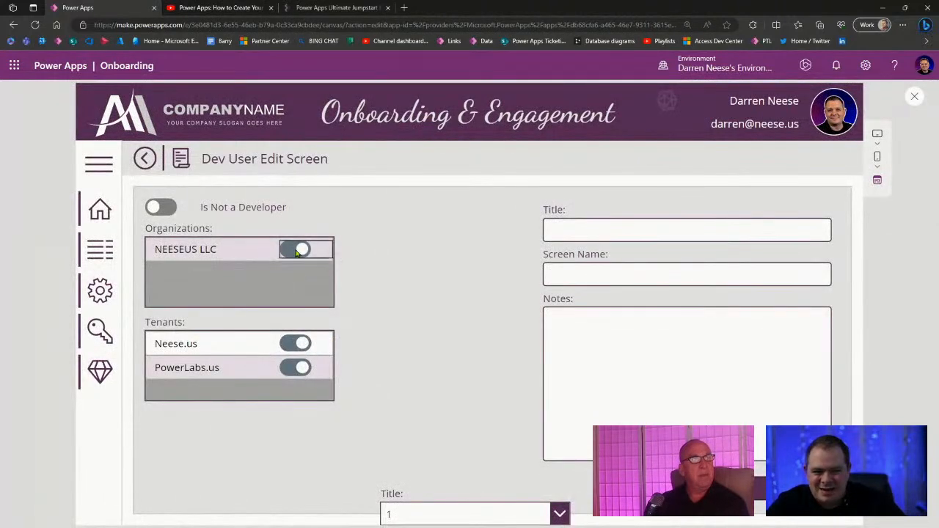
{"action": "left_click", "coordinate": [302, 251]}
{"action": "left_click", "coordinate": [302, 251]}
{"action": "left_click", "coordinate": [300, 254]}
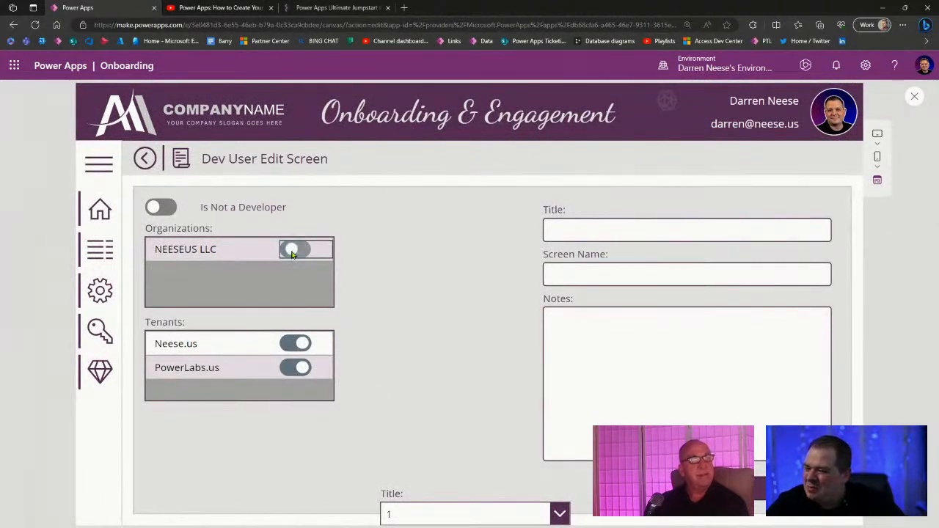
{"action": "left_click", "coordinate": [298, 255]}
{"action": "left_click", "coordinate": [287, 259]}
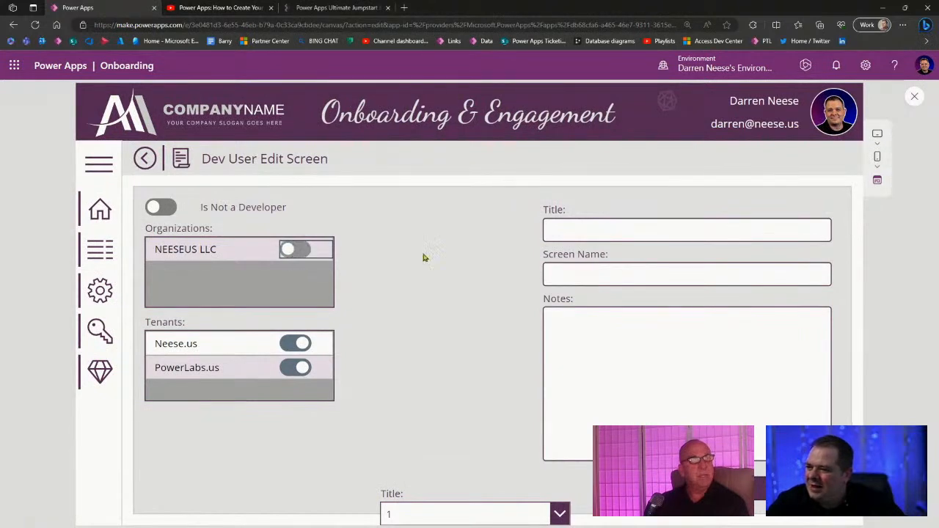
{"action": "left_click", "coordinate": [915, 97]}
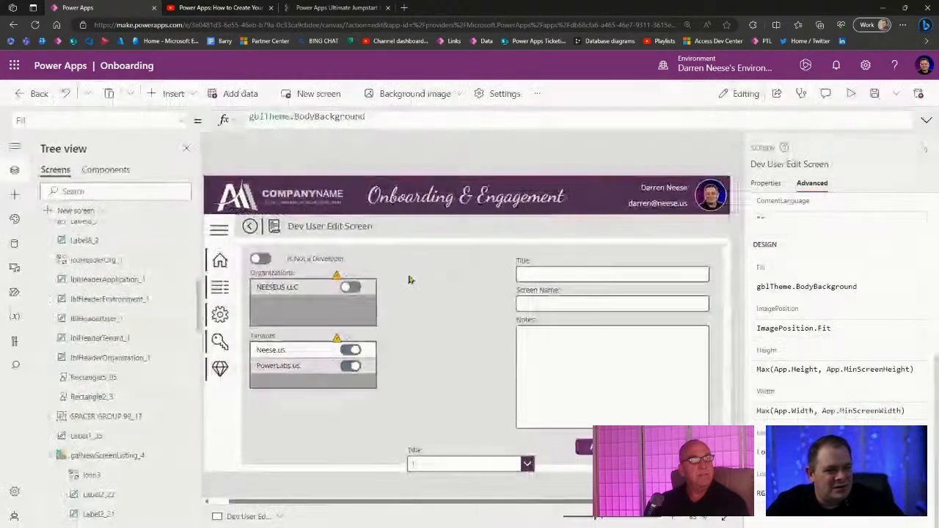
Step: Restore the NEESEUS LLC toggle's FocusedBorderColor to Self.BorderColor by removing the Transparent override, and save the app
{"action": "left_click", "coordinate": [351, 286]}
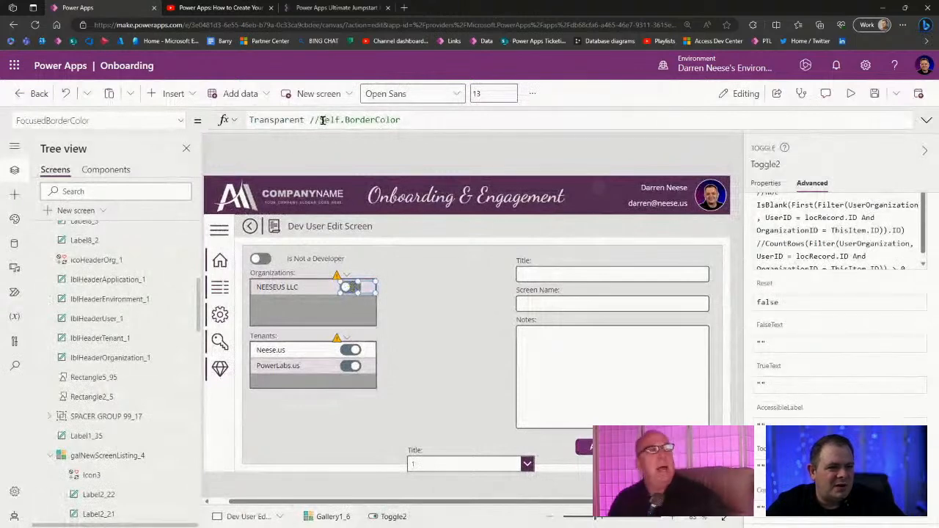
{"action": "type", "text": "Color."}
{"action": "left_click_drag", "start_coordinate": [350, 120], "coordinate": [224, 121]}
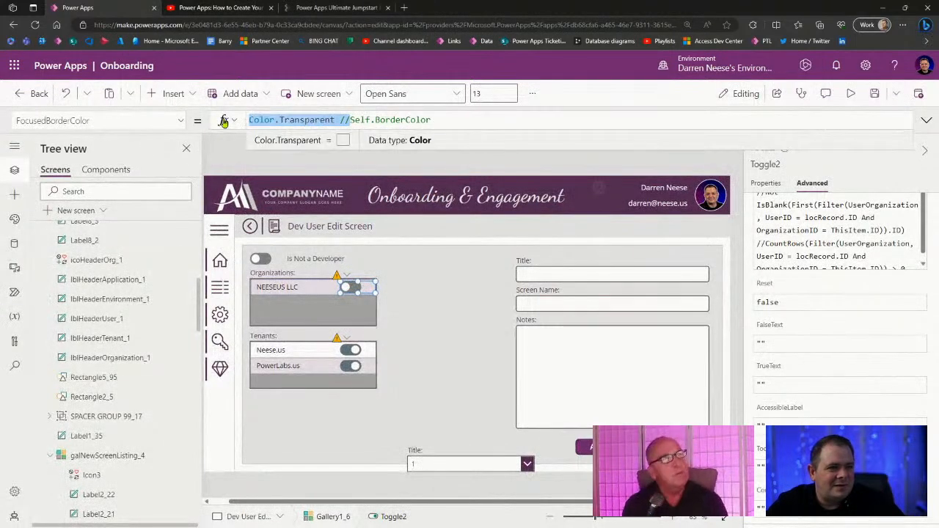
{"action": "key", "text": "BackSpace"}
{"action": "left_click", "coordinate": [872, 94]}
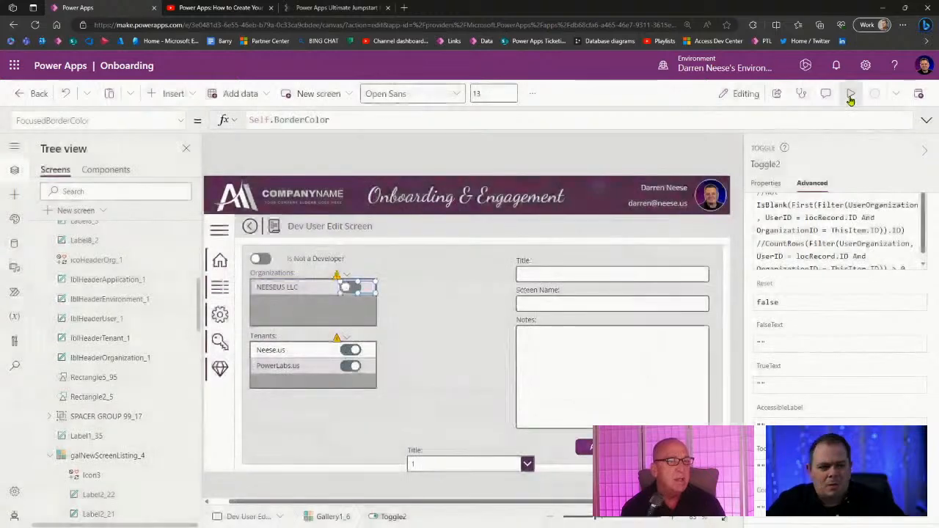
Step: Examine the NEESEUS LLC toggle's Default formula, including its delegation warning, and its OnChange property
{"action": "left_click", "coordinate": [825, 254]}
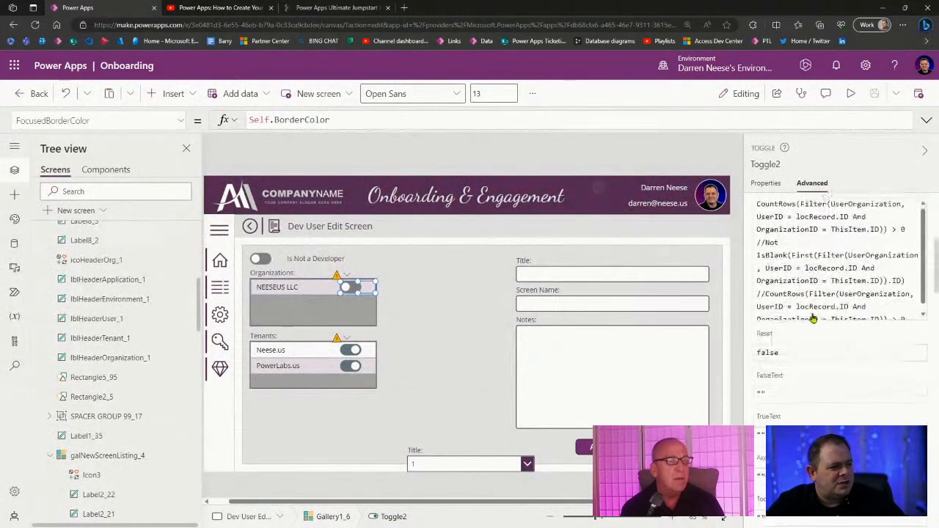
{"action": "scroll", "coordinate": [813, 319], "scroll_direction": "down", "scroll_amount": 5}
{"action": "left_click", "coordinate": [780, 339]}
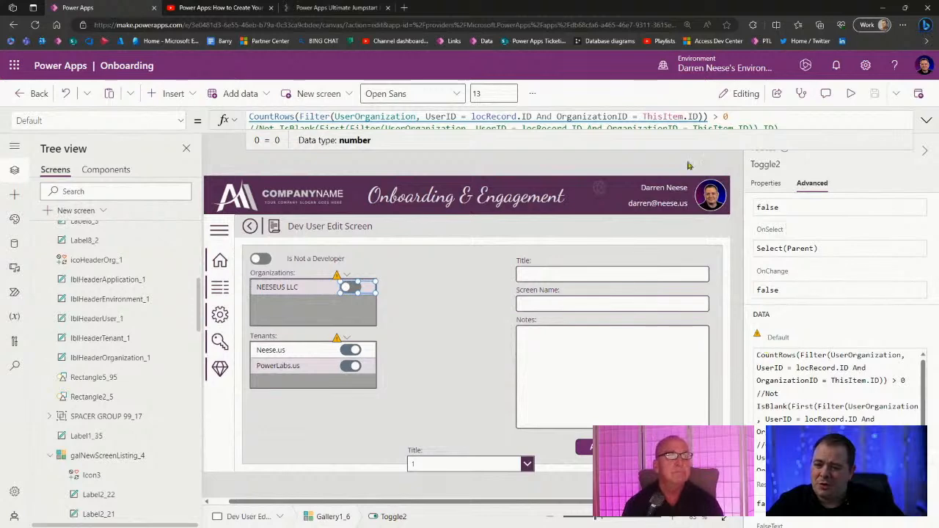
{"action": "left_click", "coordinate": [524, 165]}
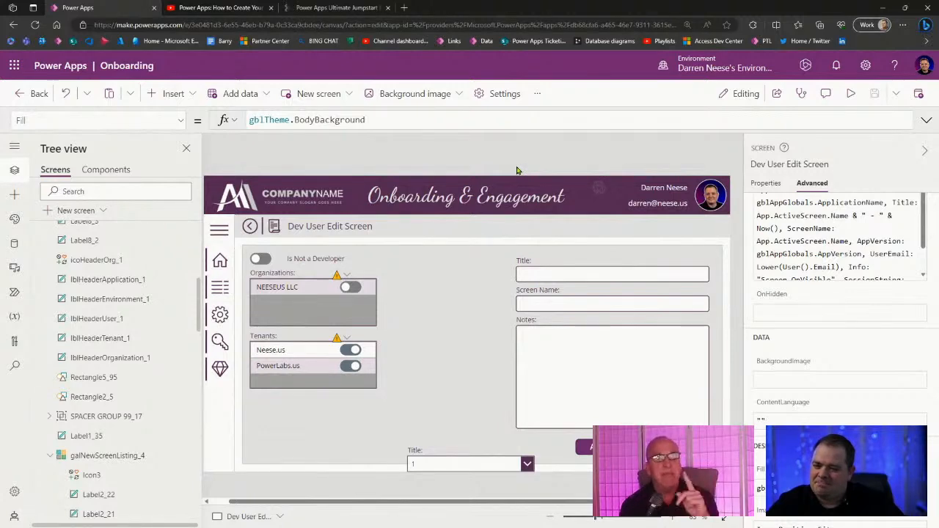
{"action": "left_click", "coordinate": [355, 287]}
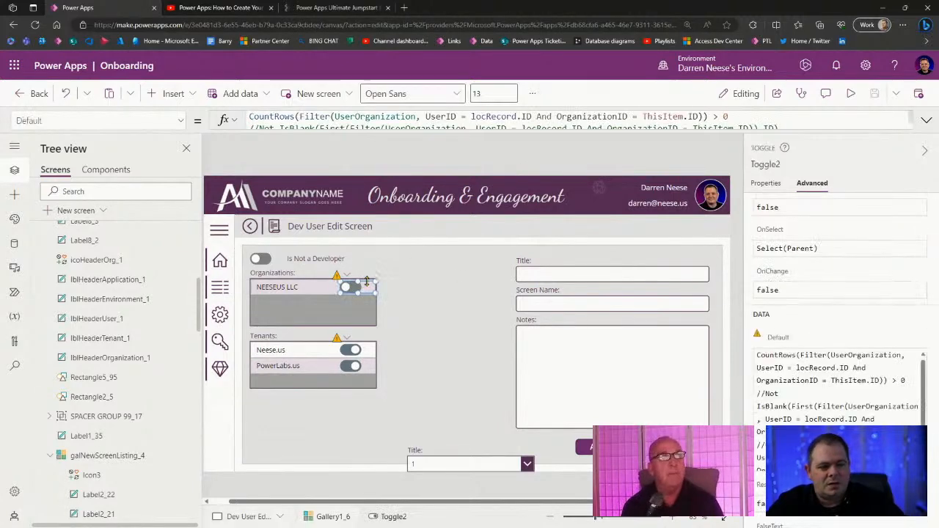
{"action": "scroll", "coordinate": [856, 367], "scroll_direction": "down", "scroll_amount": 1}
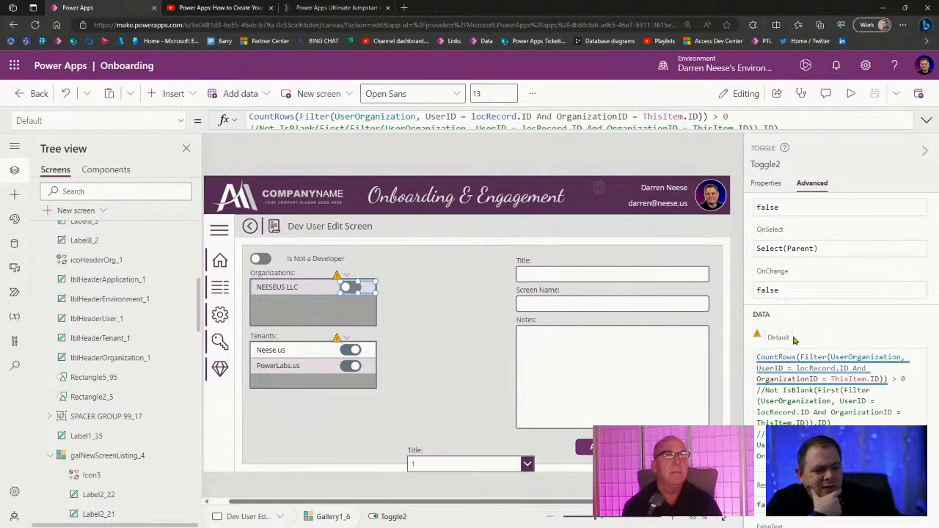
{"action": "mouse_move", "coordinate": [807, 355]}
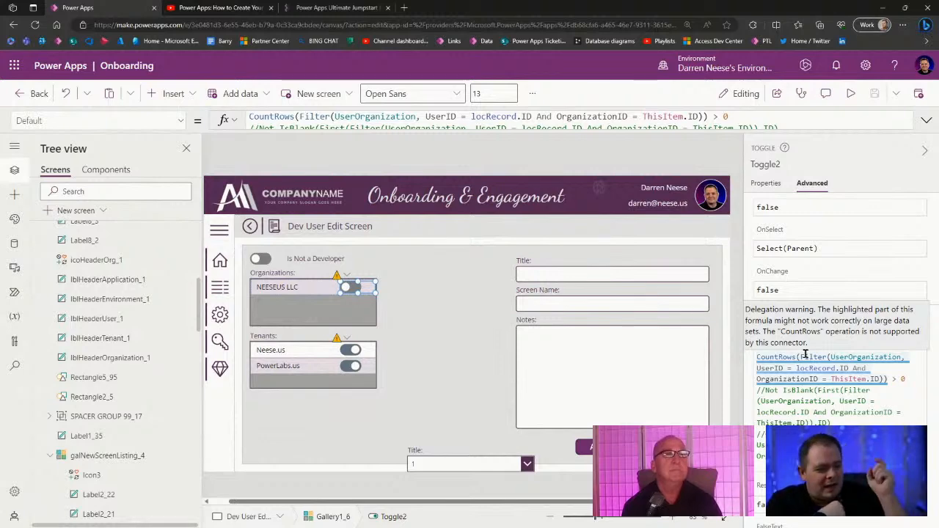
{"action": "scroll", "coordinate": [870, 308], "scroll_direction": "down", "scroll_amount": 2}
{"action": "scroll", "coordinate": [868, 313], "scroll_direction": "down", "scroll_amount": 1}
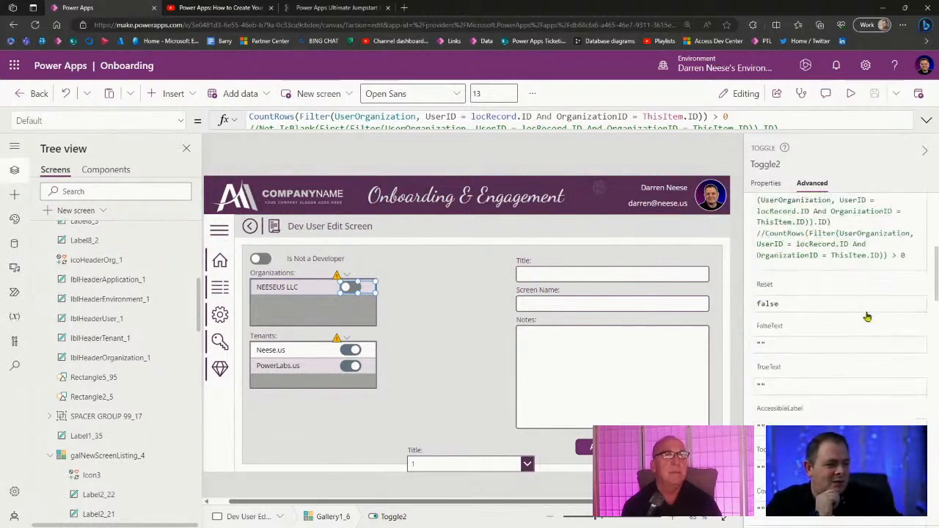
{"action": "scroll", "coordinate": [868, 313], "scroll_direction": "up", "scroll_amount": 2}
{"action": "scroll", "coordinate": [815, 307], "scroll_direction": "up", "scroll_amount": 2}
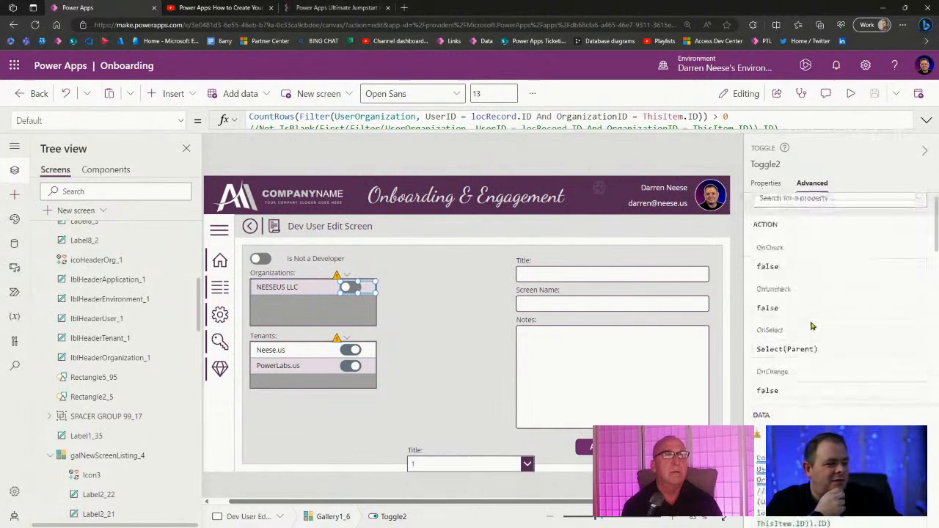
{"action": "left_click", "coordinate": [771, 390]}
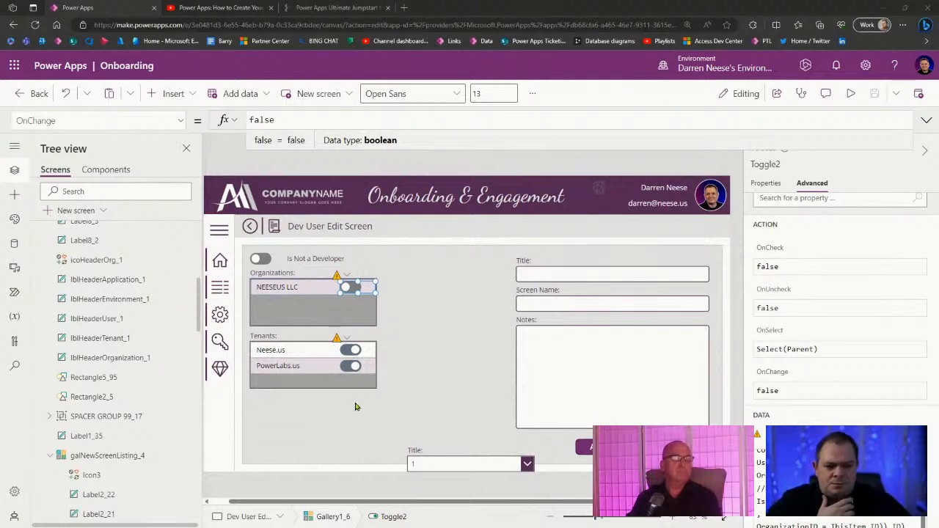
Step: Extend the Tenants gallery downward to make it taller, and open its Items formula for editing
{"action": "left_click", "coordinate": [309, 389]}
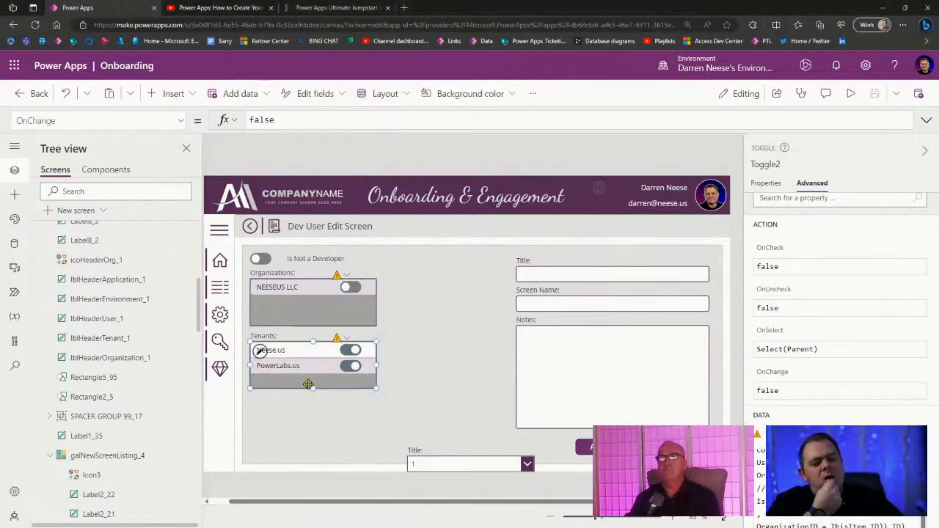
{"action": "left_click_drag", "start_coordinate": [311, 389], "coordinate": [311, 411]}
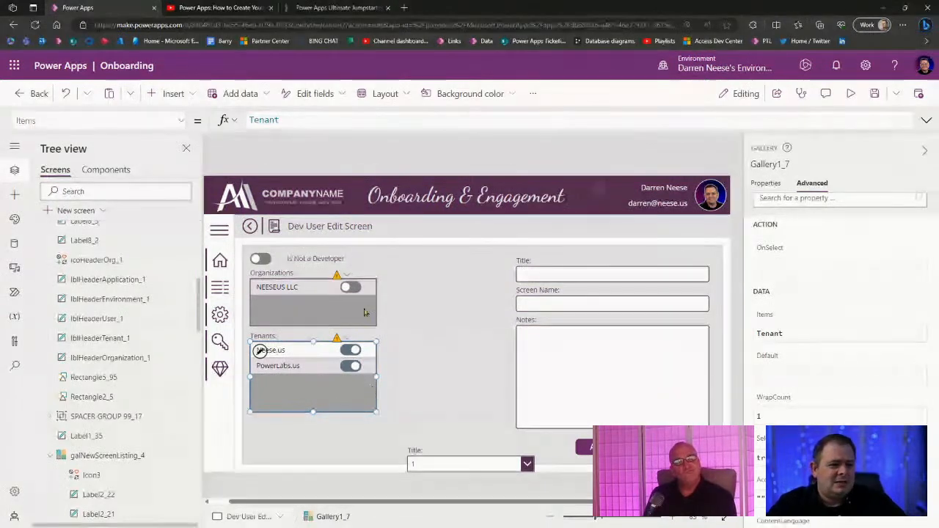
{"action": "left_click", "coordinate": [319, 117]}
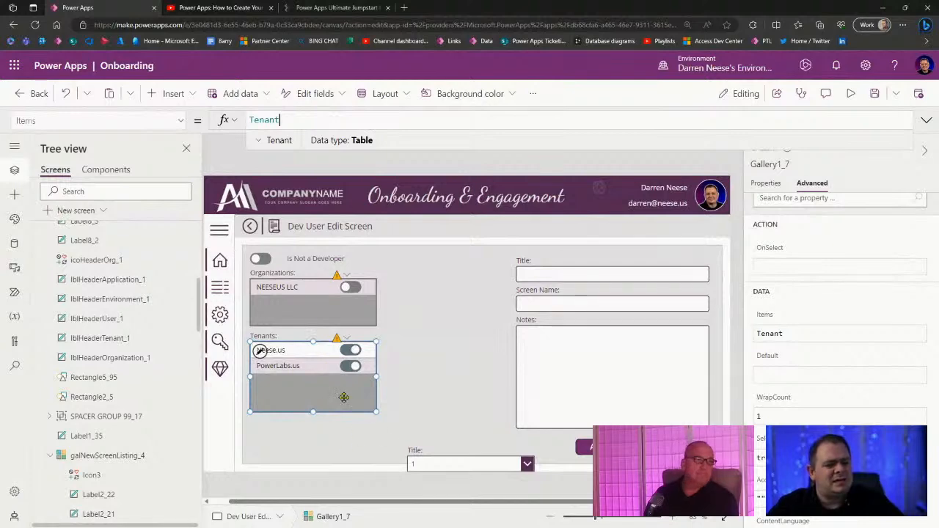
Step: Switch to SQL Server Management Studio, examine how Tenant relates to Organization through OrganizationID in MainDiagram, and return to Power Apps
{"action": "key", "text": "alt+Tab"}
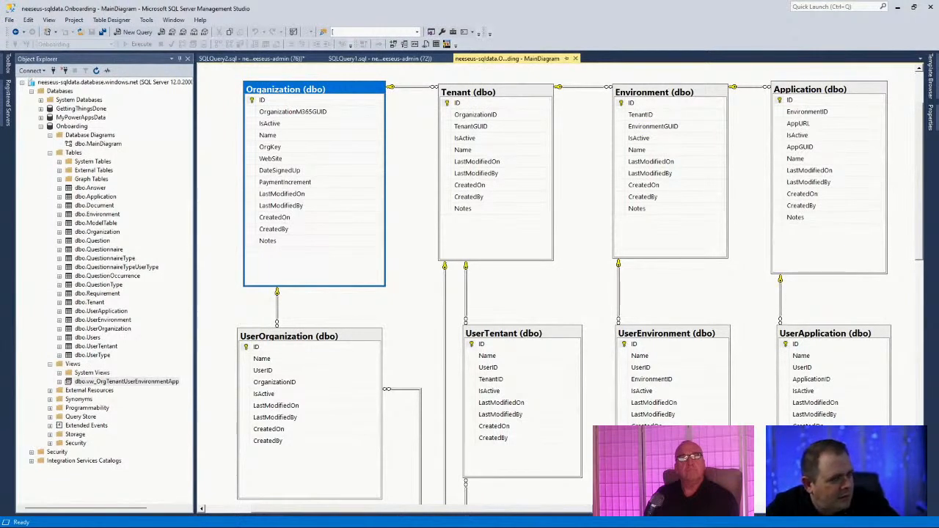
{"action": "left_click", "coordinate": [572, 287]}
{"action": "left_click", "coordinate": [505, 94]}
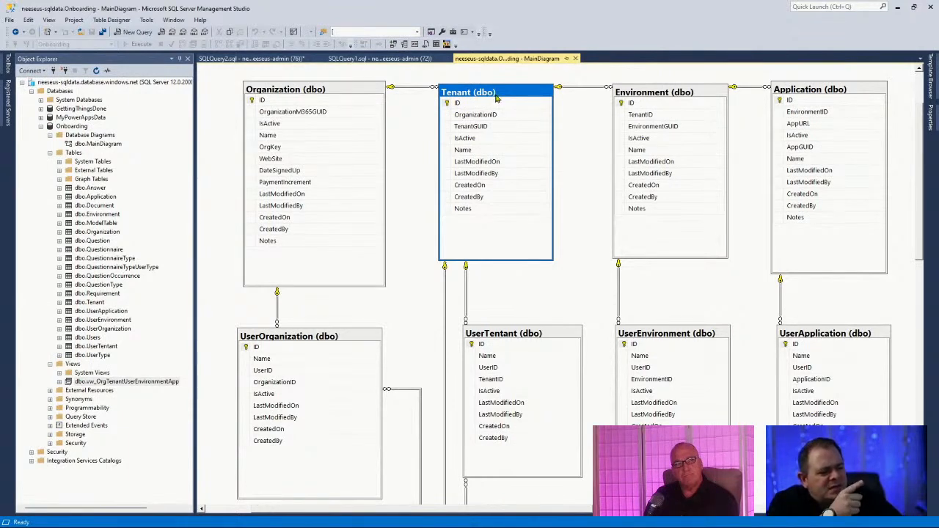
{"action": "left_click", "coordinate": [413, 86]}
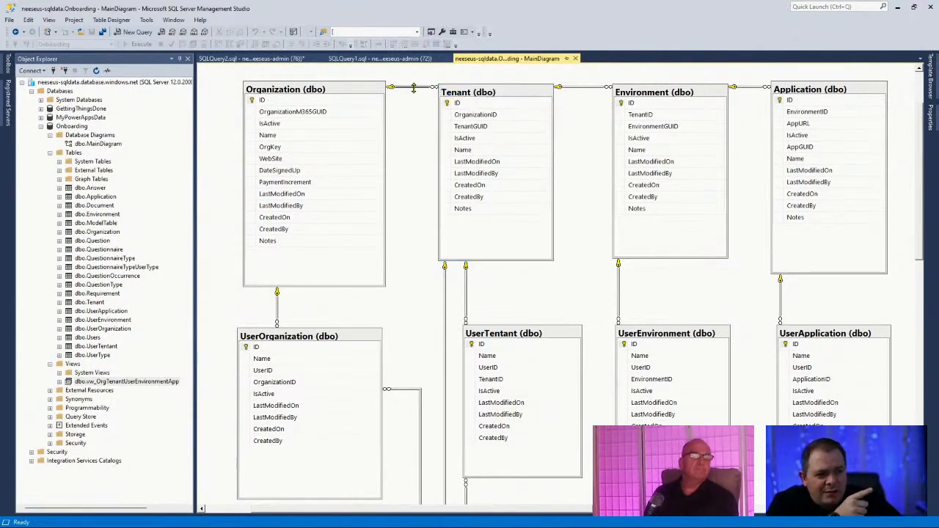
{"action": "left_click", "coordinate": [448, 115]}
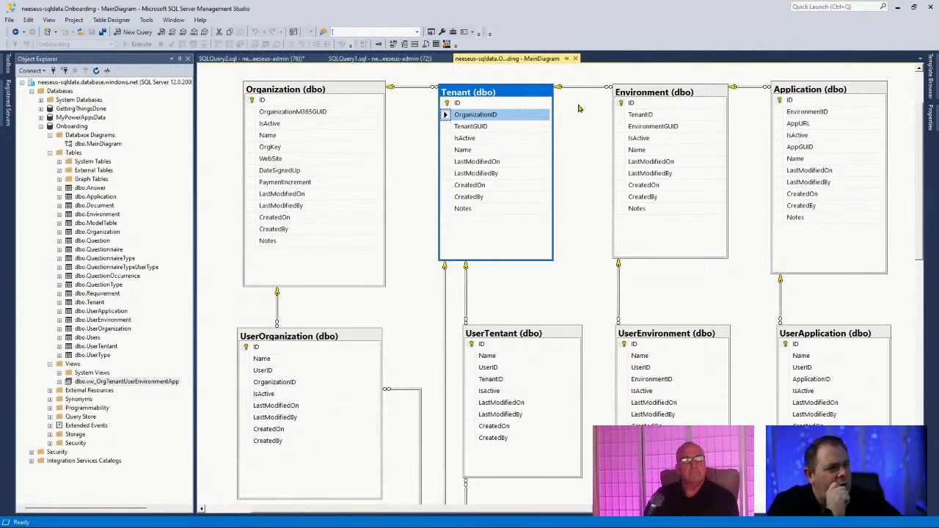
{"action": "left_click", "coordinate": [897, 8]}
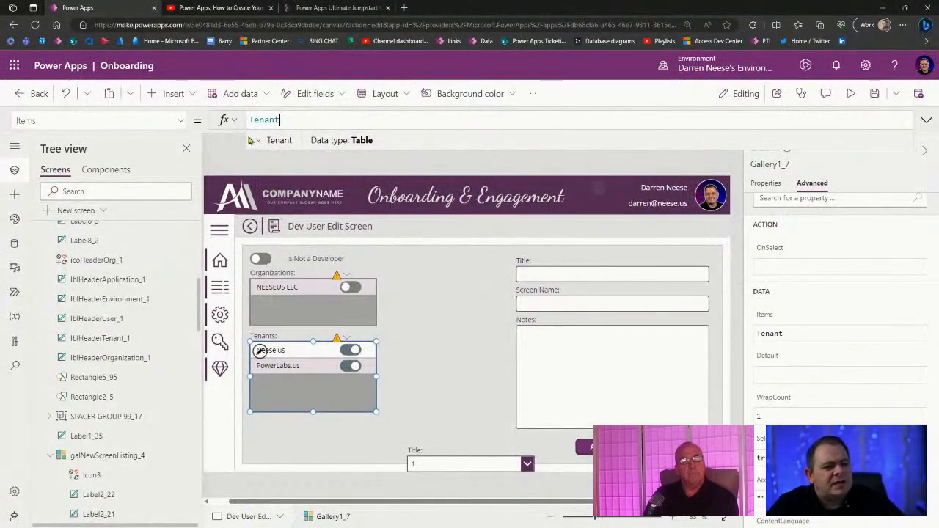
Step: Insert a text label in the header bar beside the Dev User Edit Screen title, at about X 526, Y 110
{"action": "left_click", "coordinate": [406, 223]}
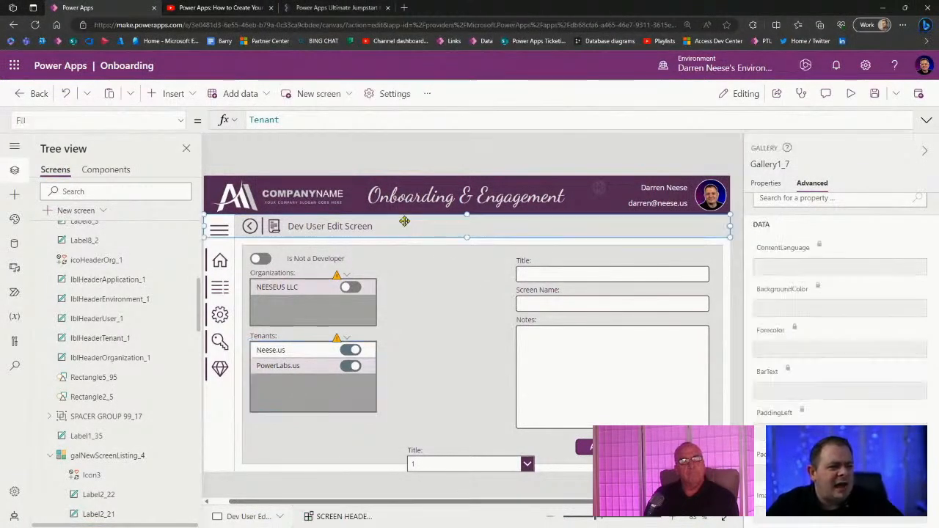
{"action": "left_click", "coordinate": [174, 94]}
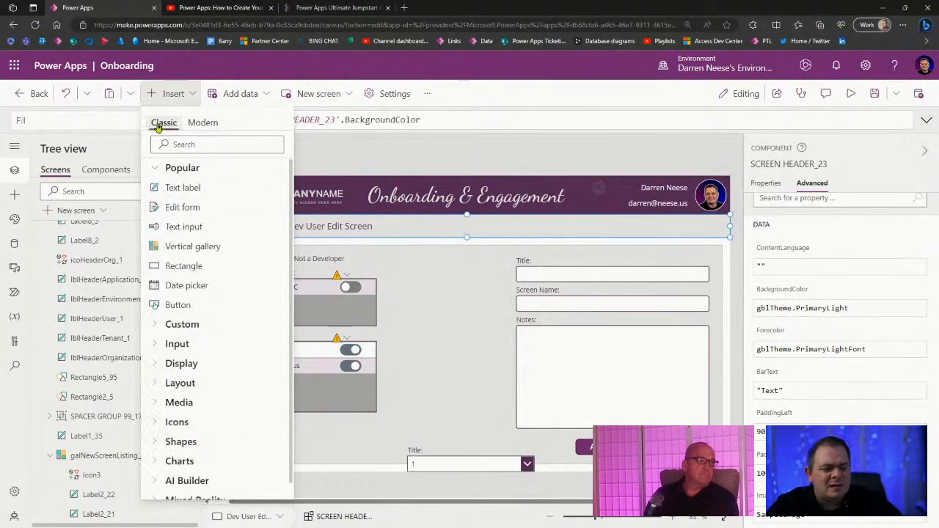
{"action": "left_click", "coordinate": [212, 188]}
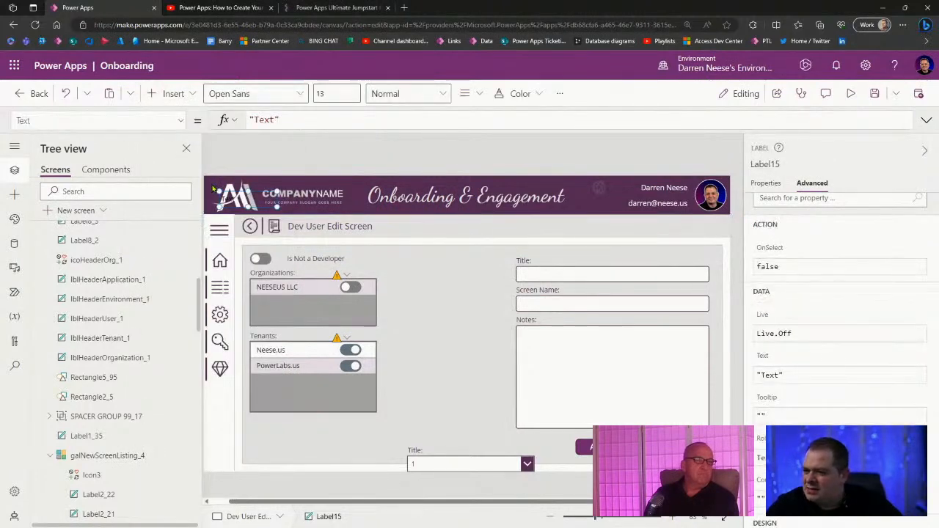
{"action": "left_click_drag", "start_coordinate": [257, 195], "coordinate": [438, 214]}
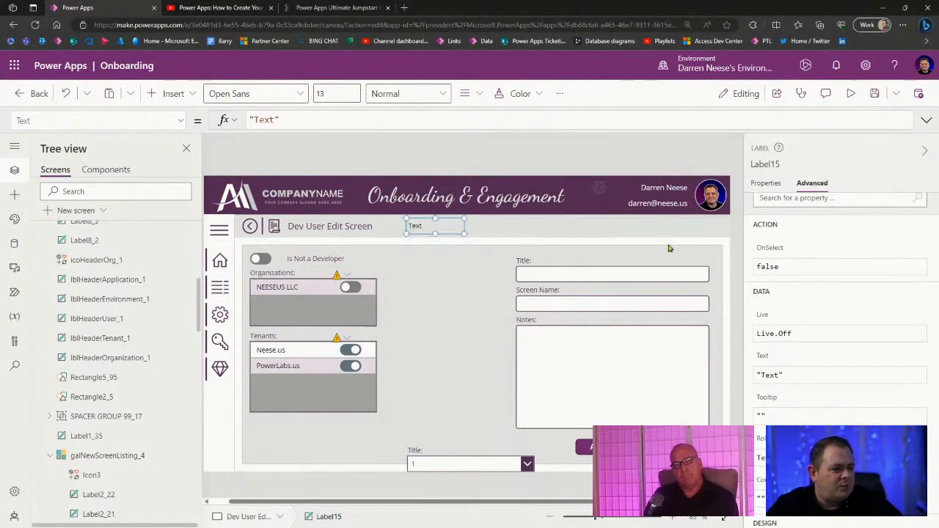
Step: Give the new header label a border thickness of 1 and a light green fill, and open its Visible property
{"action": "left_click", "coordinate": [765, 182]}
{"action": "scroll", "coordinate": [837, 330], "scroll_direction": "down", "scroll_amount": 5}
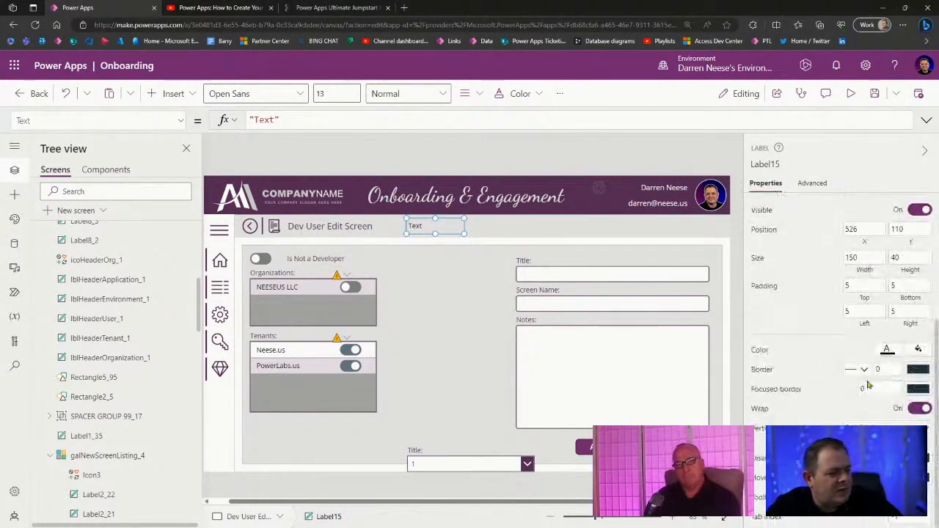
{"action": "left_click", "coordinate": [888, 369]}
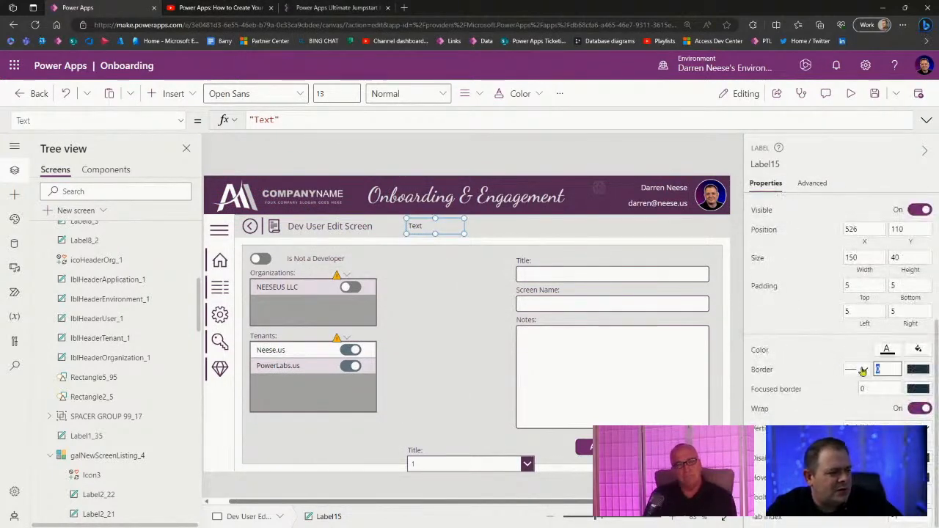
{"action": "left_click", "coordinate": [918, 350]}
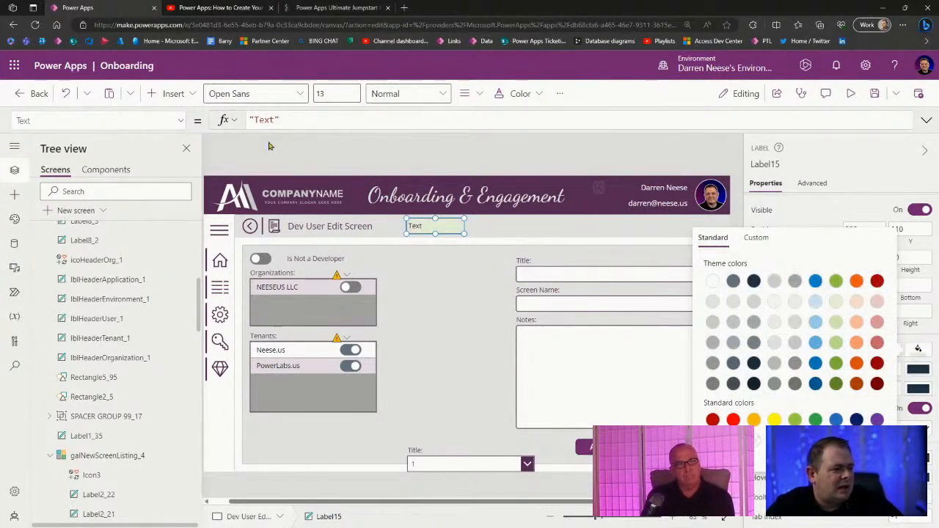
{"action": "left_click", "coordinate": [130, 120]}
{"action": "left_click", "coordinate": [88, 256]}
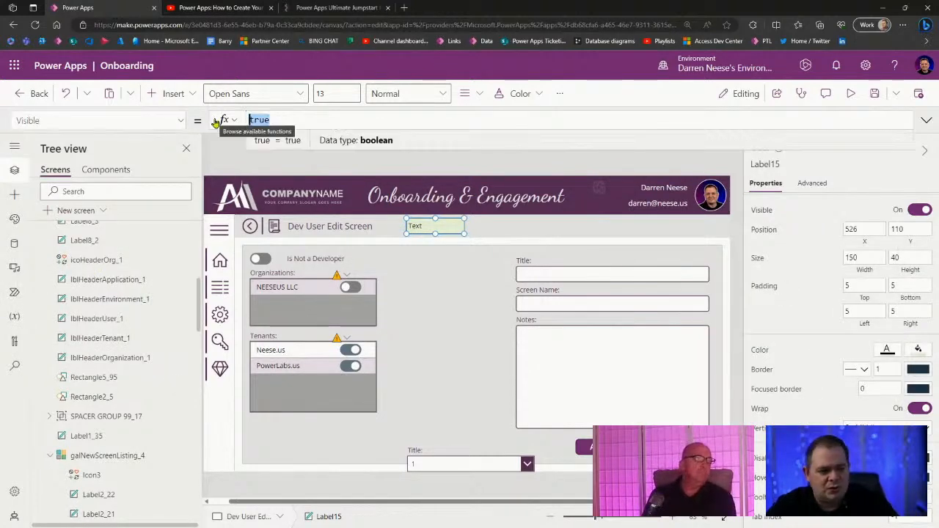
{"action": "left_click", "coordinate": [416, 159]}
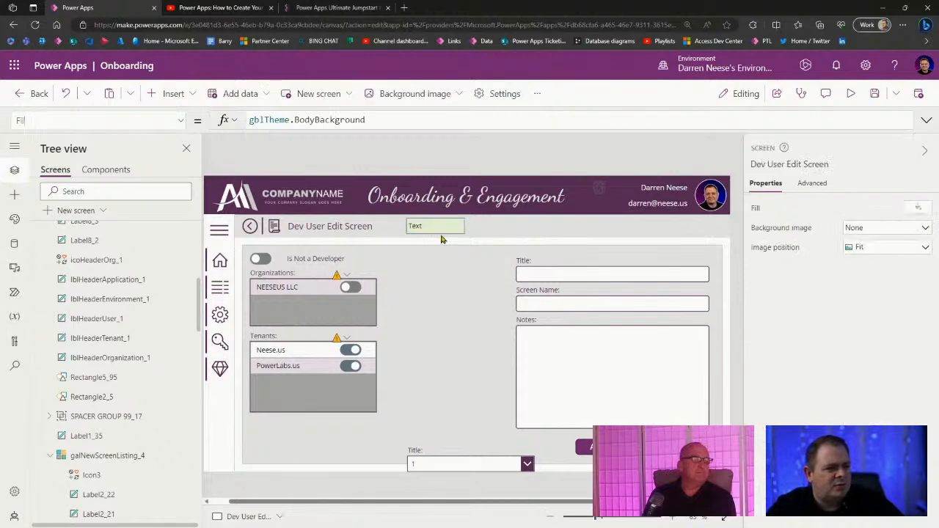
{"action": "left_click", "coordinate": [442, 231]}
Step: Rename the Organizations gallery as galUserEditOrgs
{"action": "left_click", "coordinate": [367, 305]}
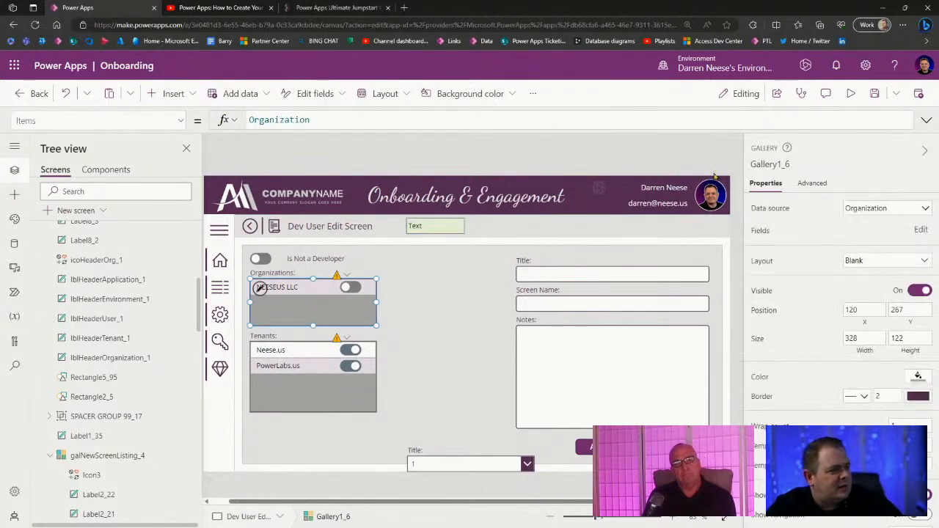
{"action": "left_click", "coordinate": [768, 160]}
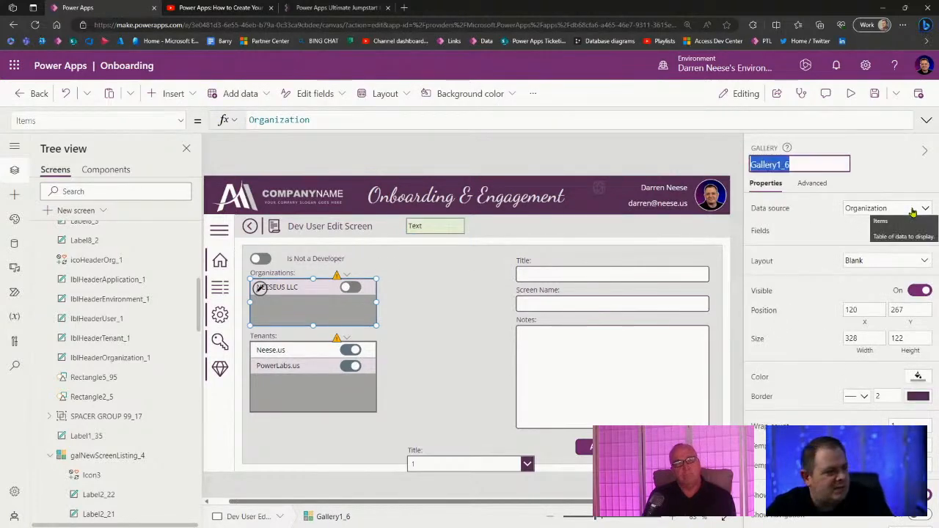
{"action": "type", "text": "galOr"}
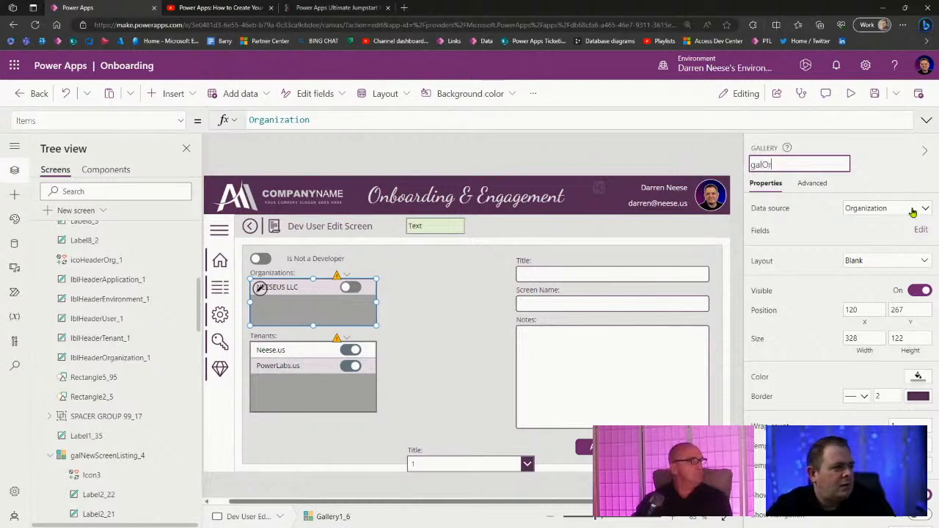
{"action": "type", "text": "ganizations"}
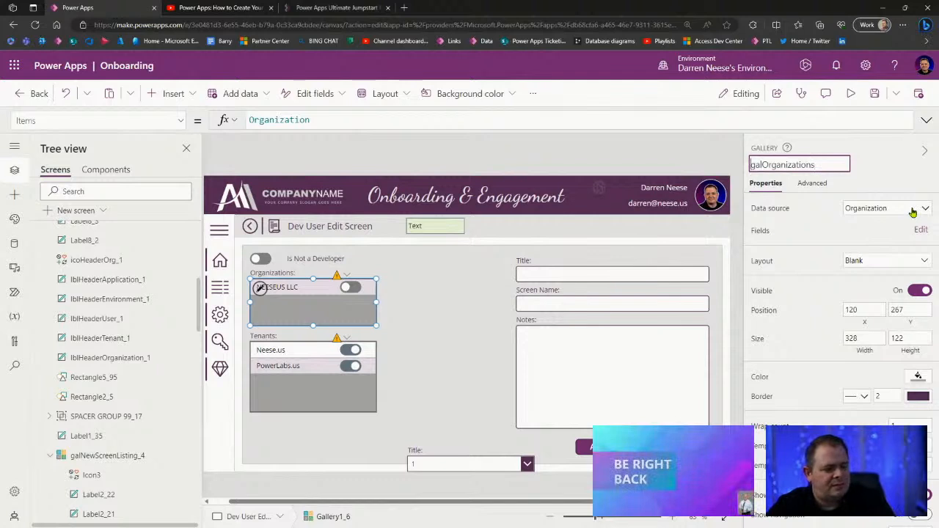
{"action": "type", "text": "User"}
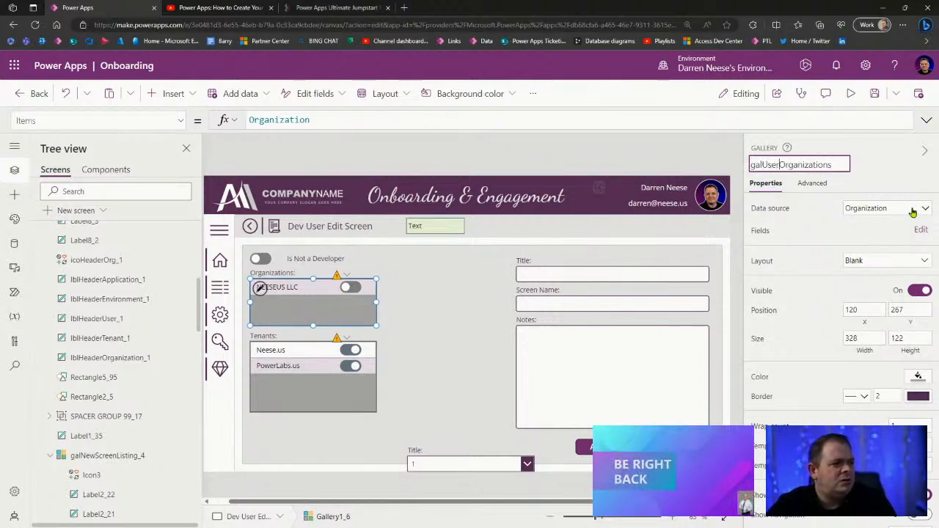
{"action": "type", "text": "Edit"}
{"action": "key", "text": "shift+End"}
{"action": "type", "text": "Org"}
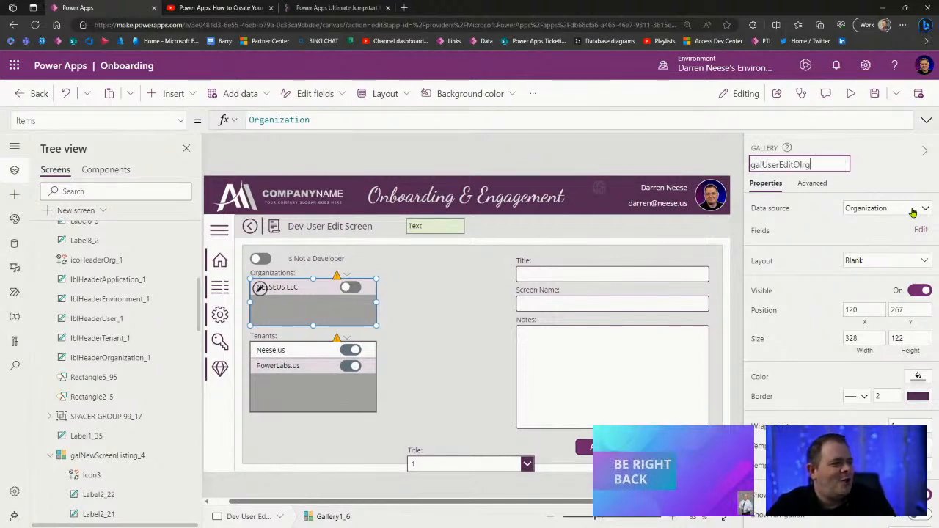
{"action": "key", "text": "Return"}
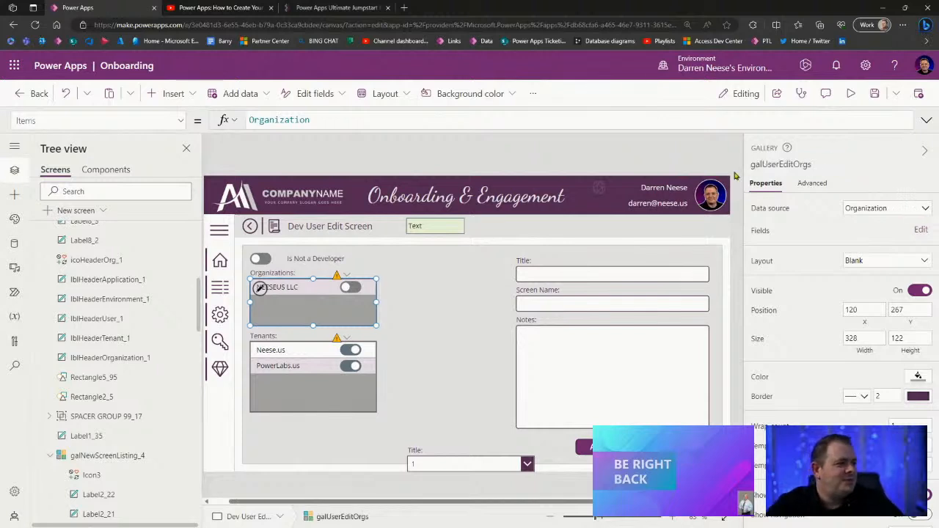
Step: Copy the Organizations gallery's name and paste it as the green header label's Text formula
{"action": "left_click", "coordinate": [794, 166]}
{"action": "key", "text": "ctrl+c"}
{"action": "left_click", "coordinate": [455, 233]}
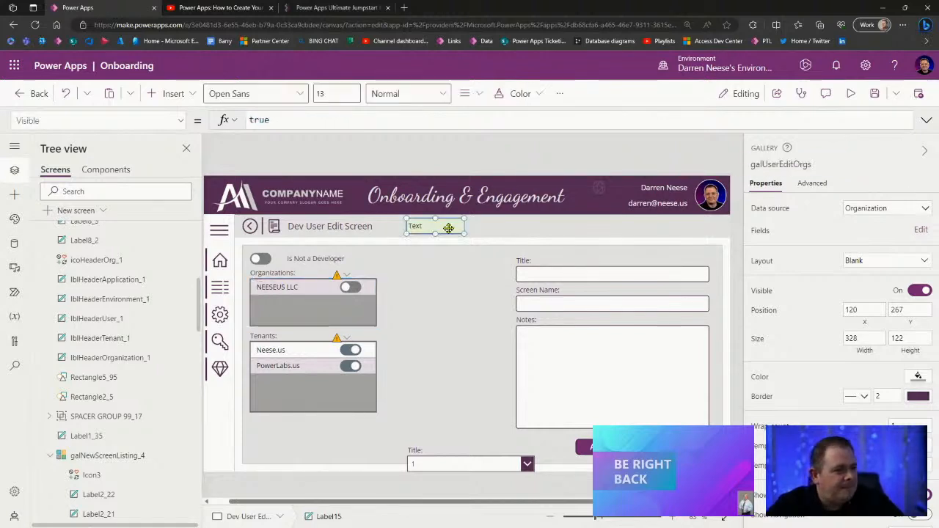
{"action": "left_click", "coordinate": [762, 210]}
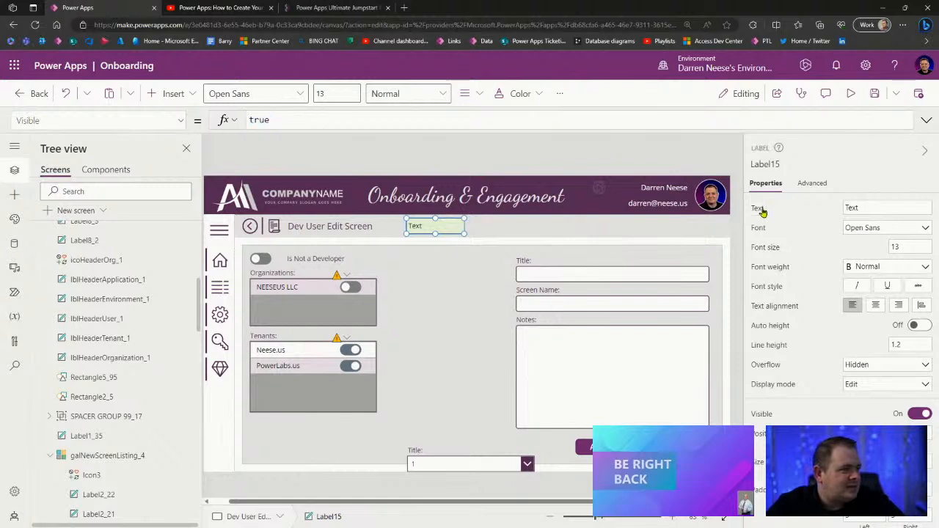
{"action": "left_click_drag", "start_coordinate": [306, 121], "coordinate": [187, 120]}
{"action": "key", "text": "ctrl+v"}
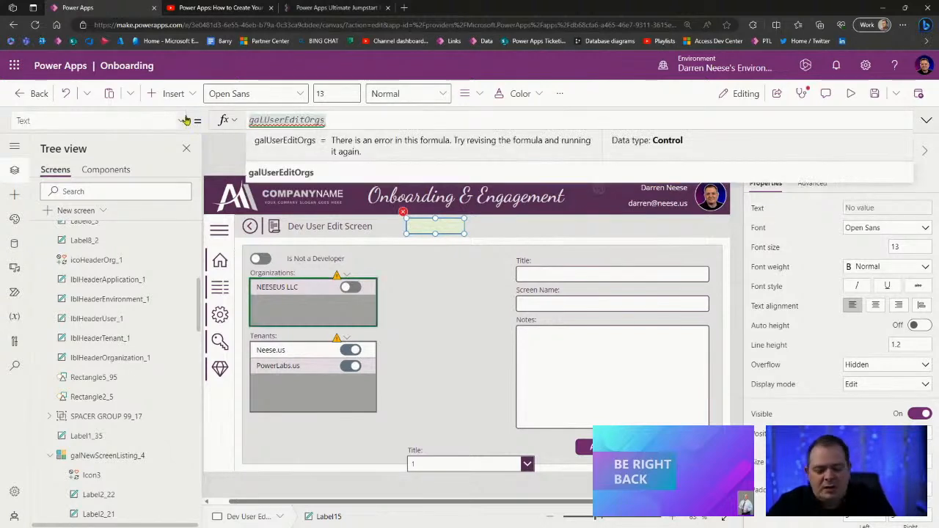
Step: Expand the header label's Text formula into Filter(galUserEditOrgs.AllItems, and begin its logical test with tog
{"action": "key", "text": "shift+Home"}
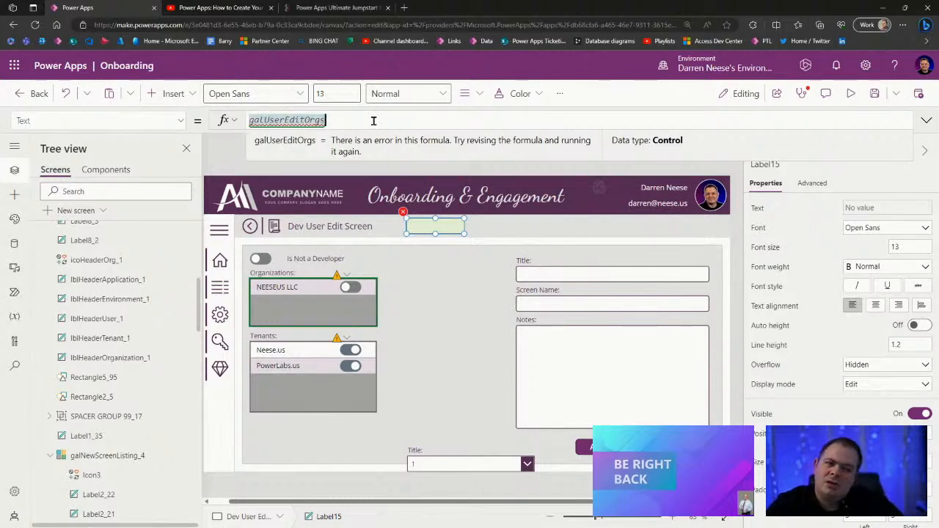
{"action": "key", "text": "Left"}
{"action": "type", "text": "Filter"}
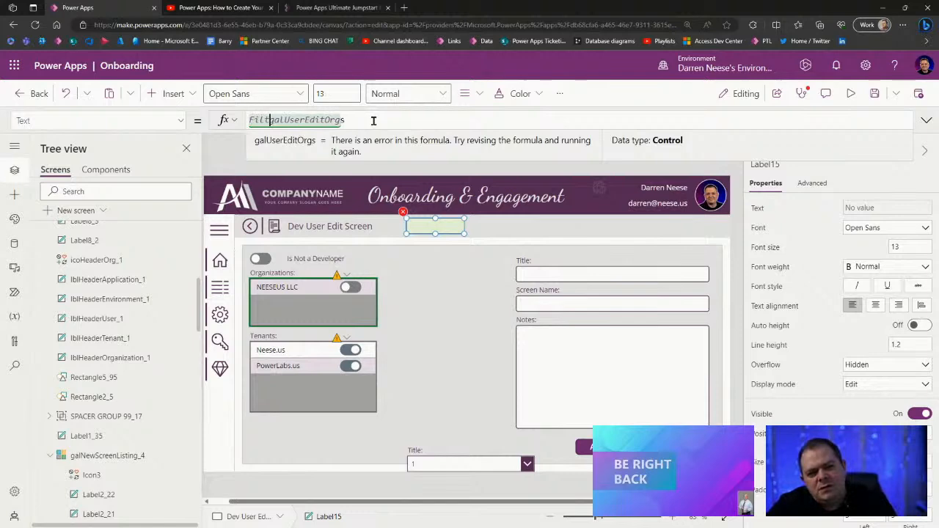
{"action": "type", "text": "("}
{"action": "key", "text": "End"}
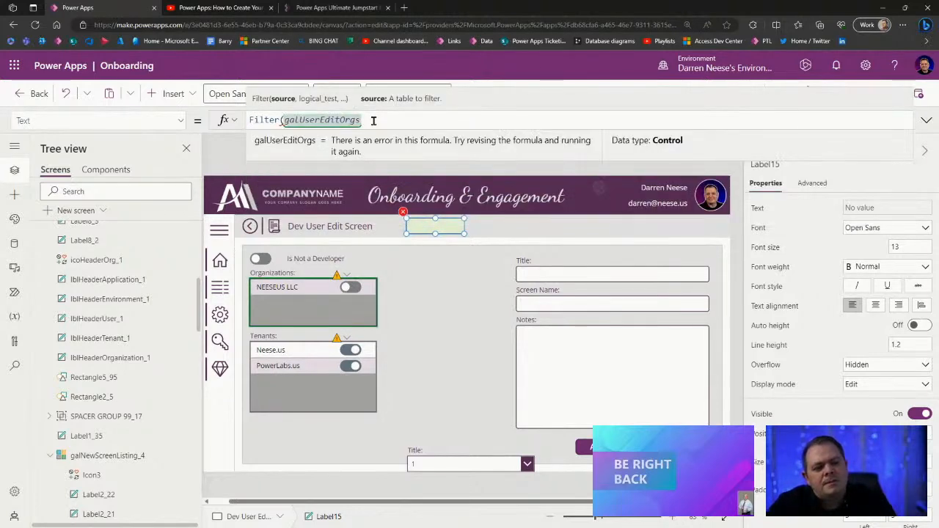
{"action": "type", "text": ".AllItems"}
{"action": "key", "text": "Tab"}
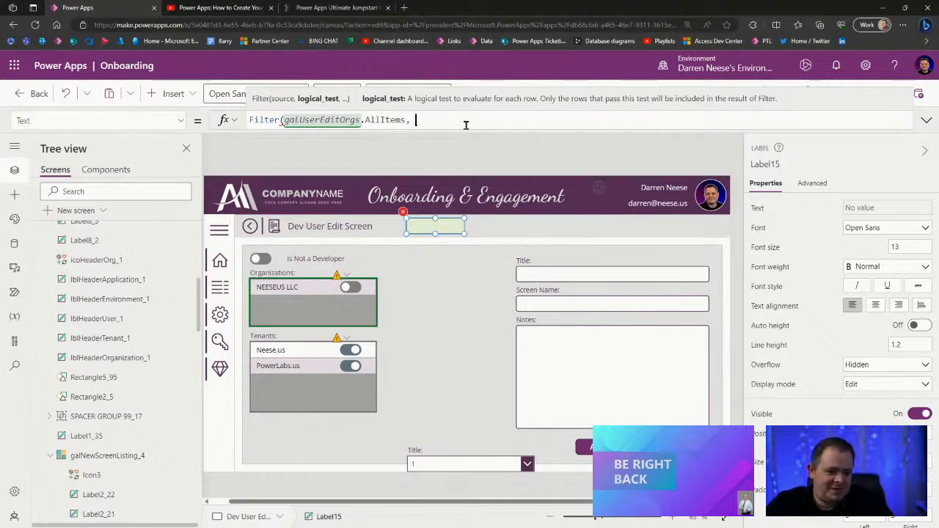
{"action": "type", "text": "t"}
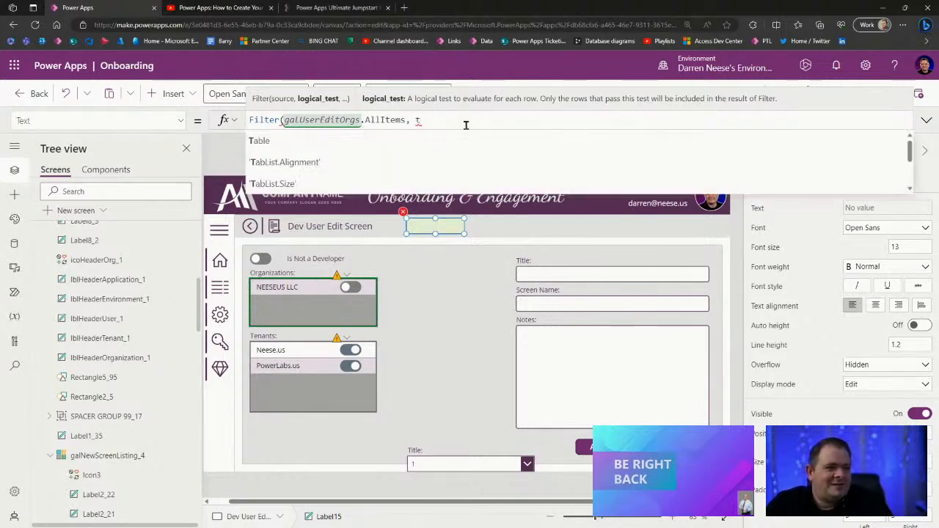
{"action": "type", "text": "og"}
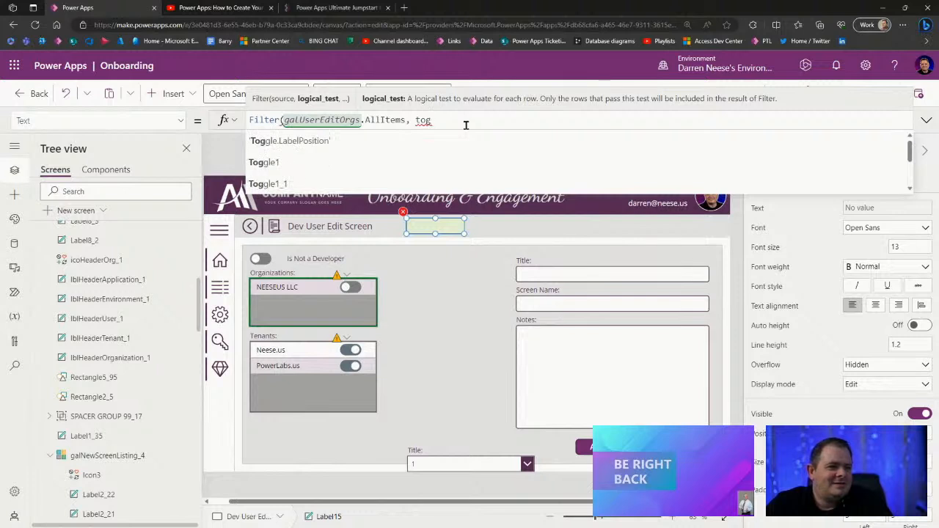
Step: Rename the toggle inside the Organizations gallery as togSelectedOrgForUser and copy the new name
{"action": "scroll", "coordinate": [125, 411], "scroll_direction": "down", "scroll_amount": 3}
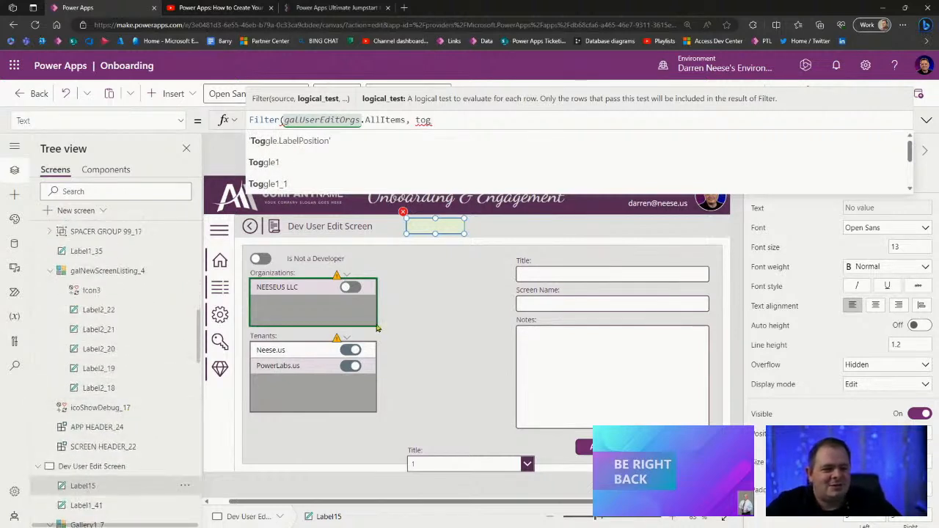
{"action": "left_click", "coordinate": [356, 294]}
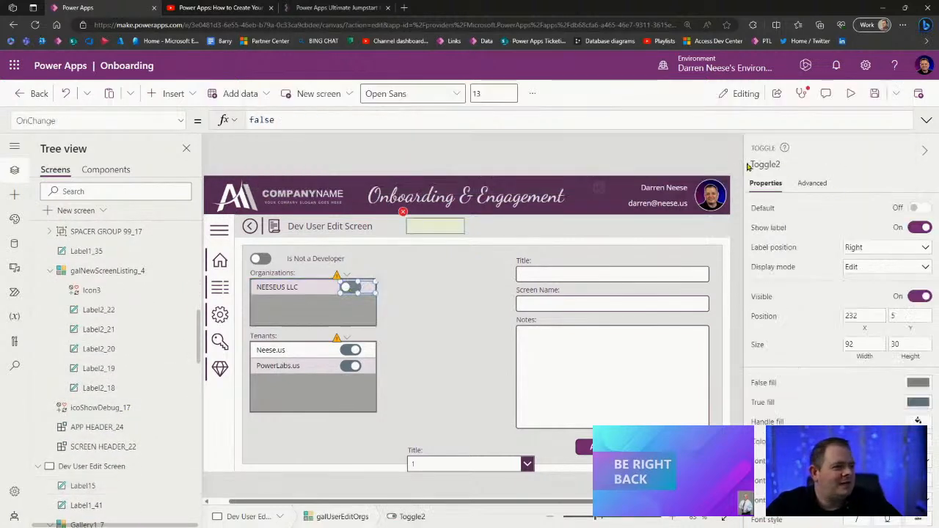
{"action": "left_click", "coordinate": [767, 164]}
{"action": "type", "text": "togSelec"}
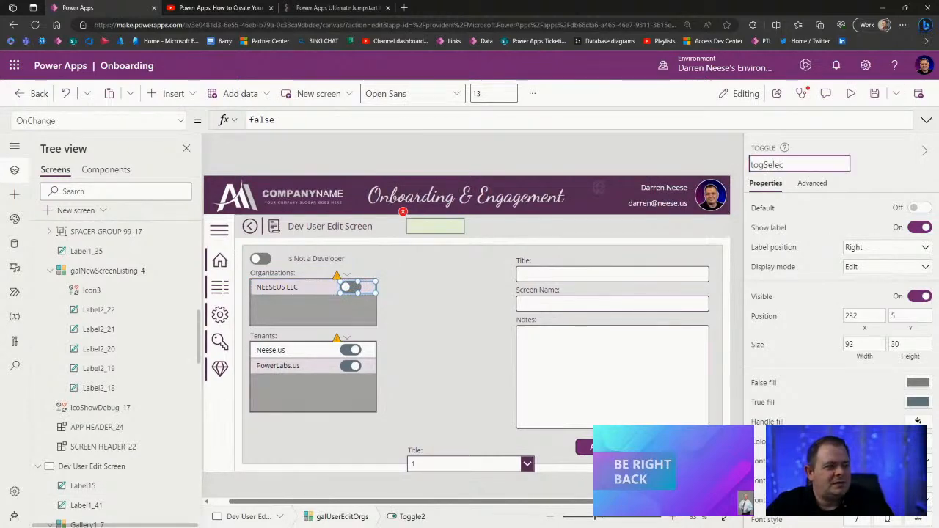
{"action": "type", "text": "tedOrg"}
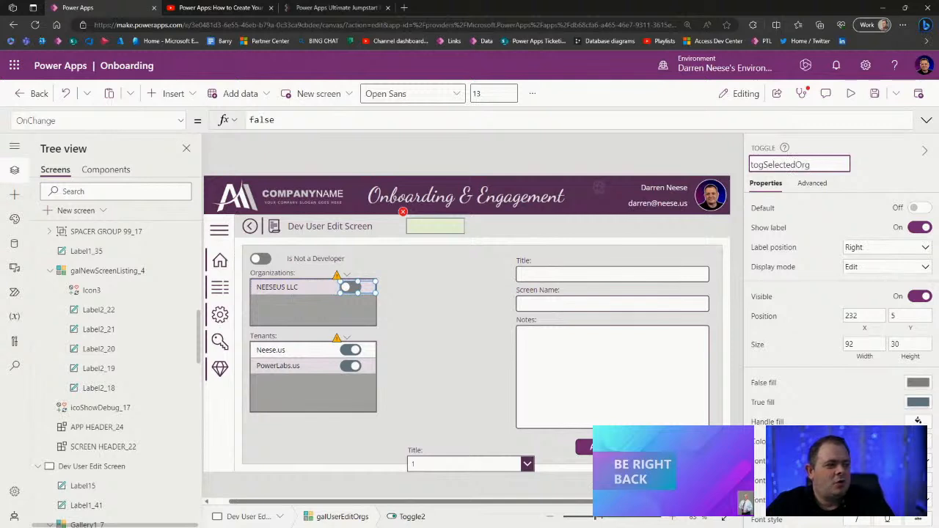
{"action": "type", "text": "ForUser"}
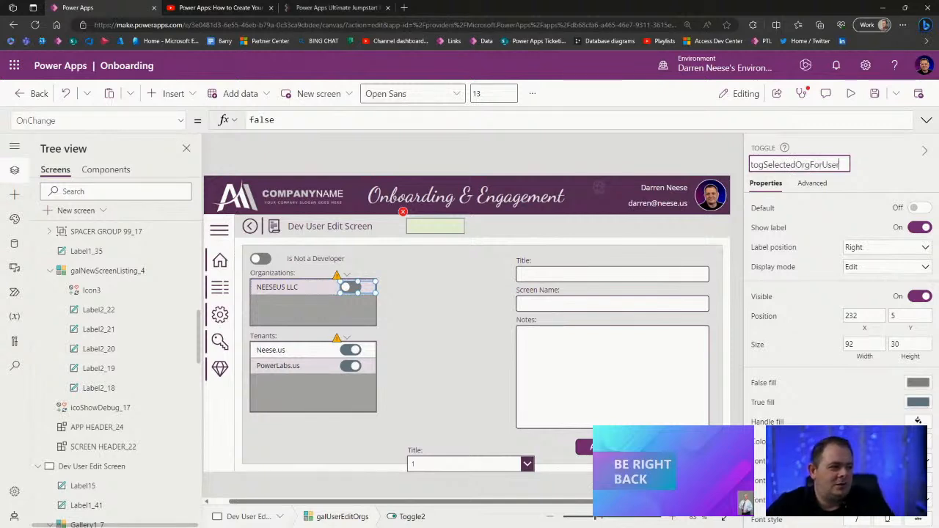
{"action": "key", "text": "ctrl+a"}
{"action": "key", "text": "ctrl+c"}
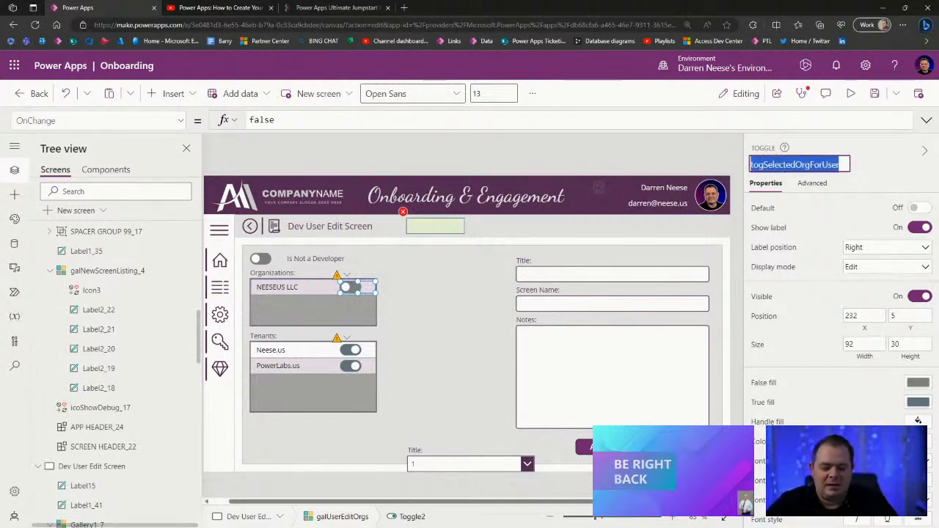
{"action": "left_click", "coordinate": [668, 160]}
Step: Complete the header label's Filter formula with togSelectedOrgForUser.Value as its logical test
{"action": "left_click", "coordinate": [405, 213]}
{"action": "left_click", "coordinate": [438, 228]}
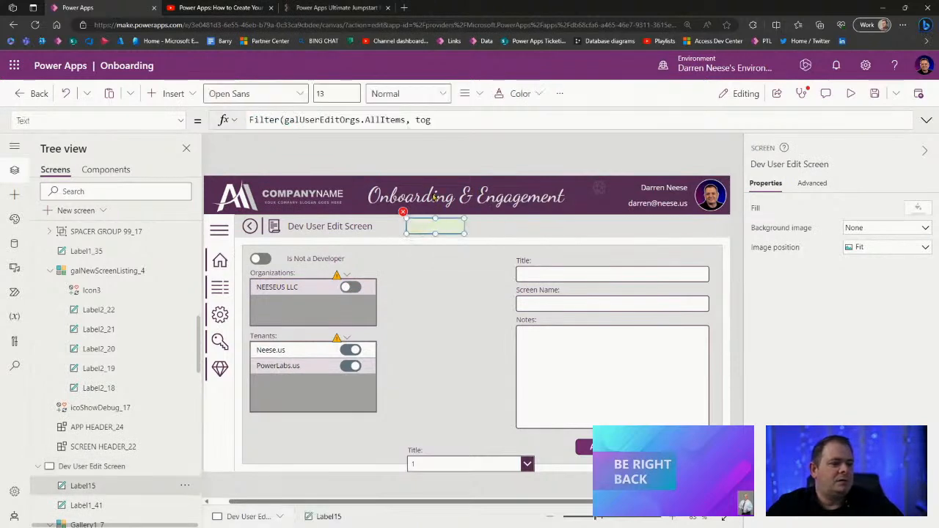
{"action": "double_click", "coordinate": [422, 121]}
{"action": "key", "text": "ctrl+v"}
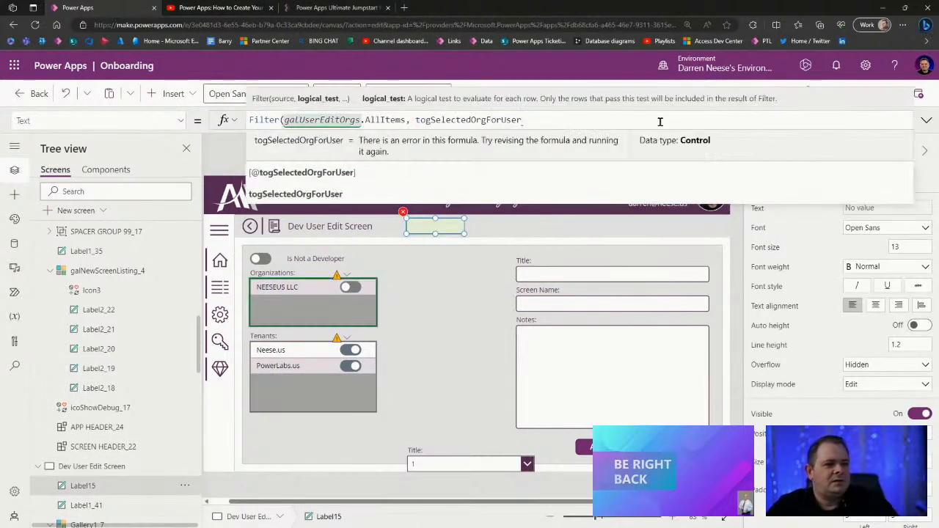
{"action": "type", "text": ".Value"}
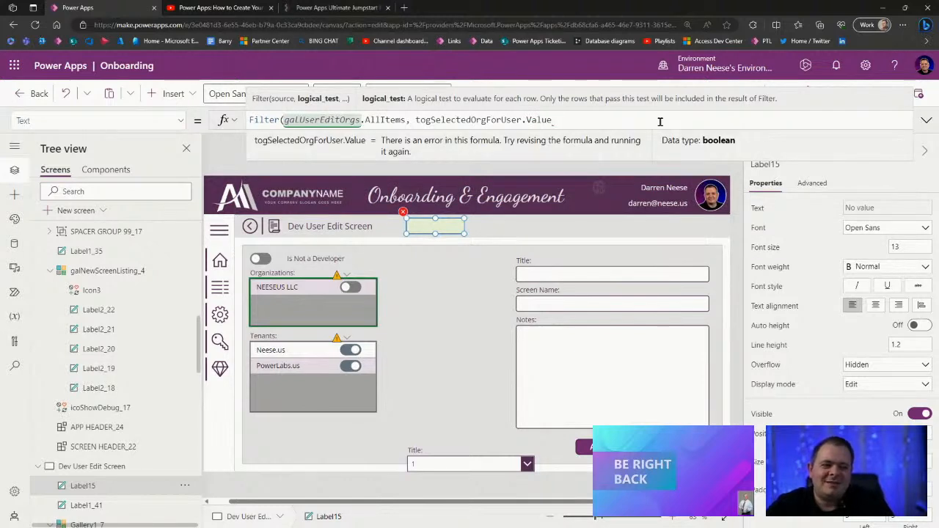
{"action": "type", "text": ")"}
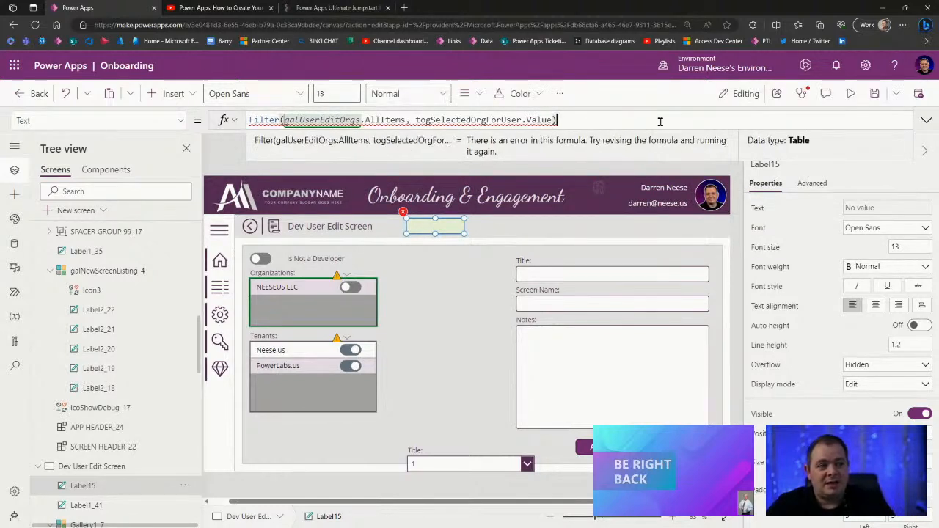
Step: Wrap the header label's existing Filter formula in an opening Concat( function
{"action": "key", "text": "Home"}
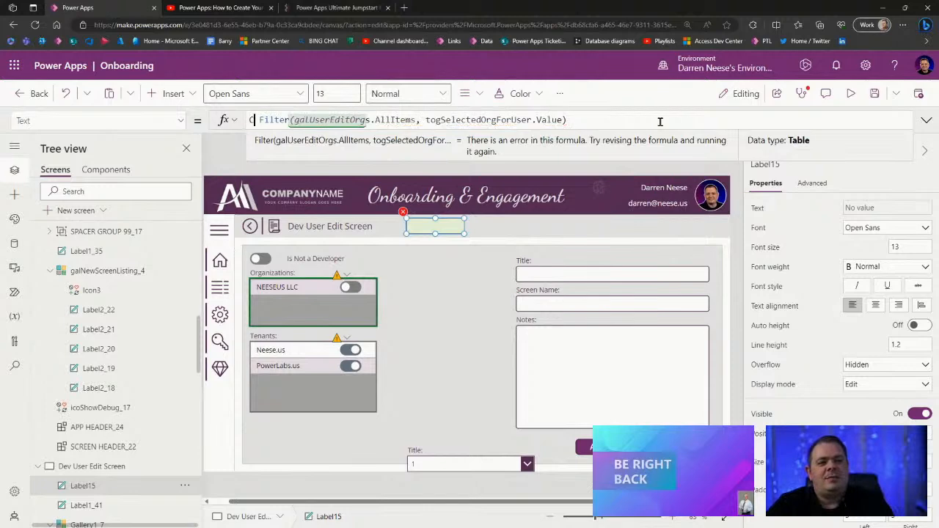
{"action": "type", "text": "Con cat("}
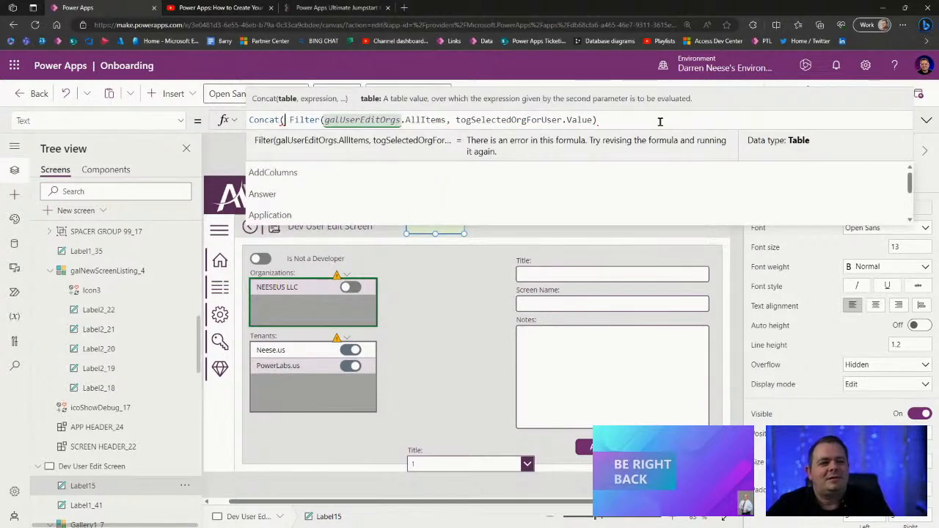
{"action": "key", "text": "Delete"}
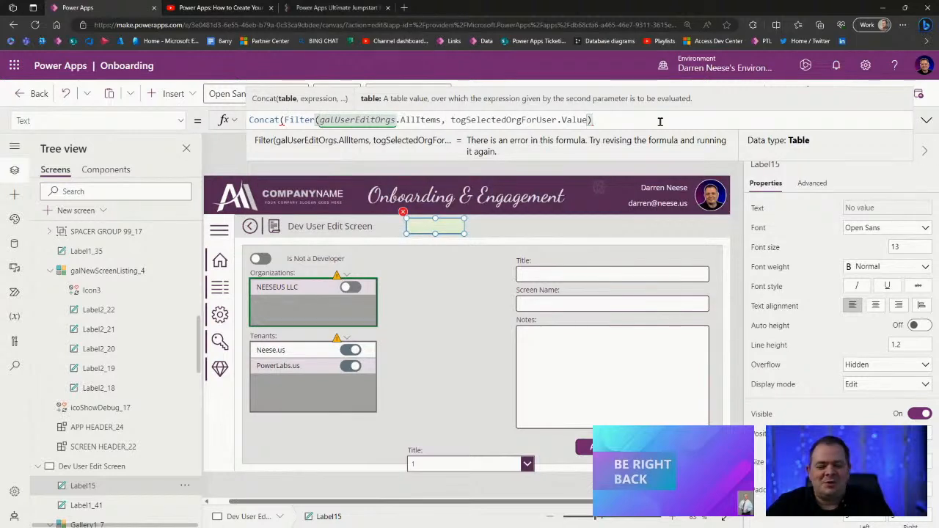
Step: Complete the header label's Concat formula with ID & ";" as the text expression and close the function
{"action": "type", "text": ", "}
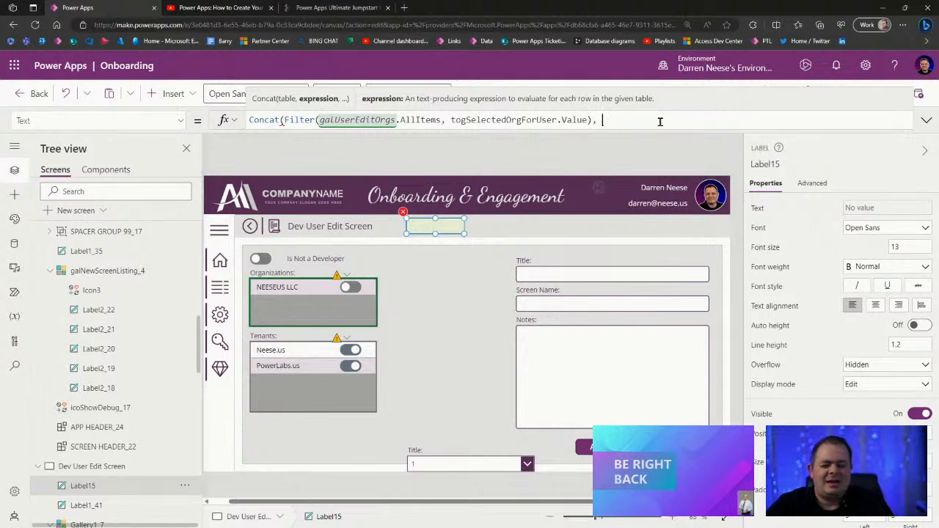
{"action": "type", "text": "Or"}
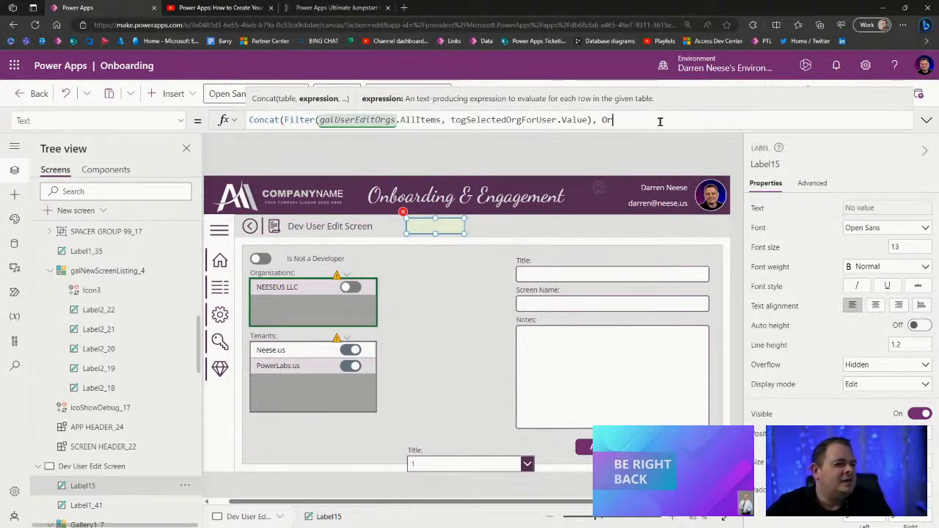
{"action": "type", "text": "g"}
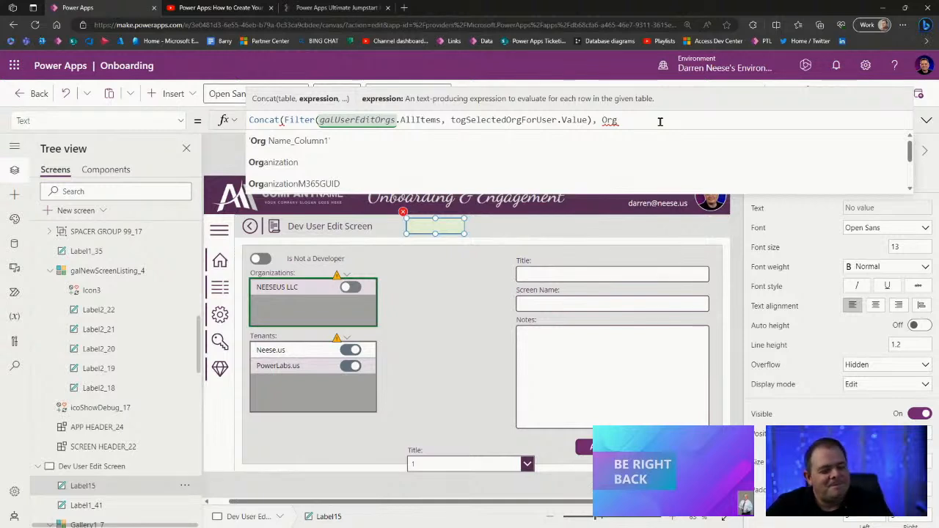
{"action": "key", "text": "BackSpace"}
{"action": "key", "text": "BackSpace"}
{"action": "key", "text": "BackSpace"}
{"action": "type", "text": "ID"}
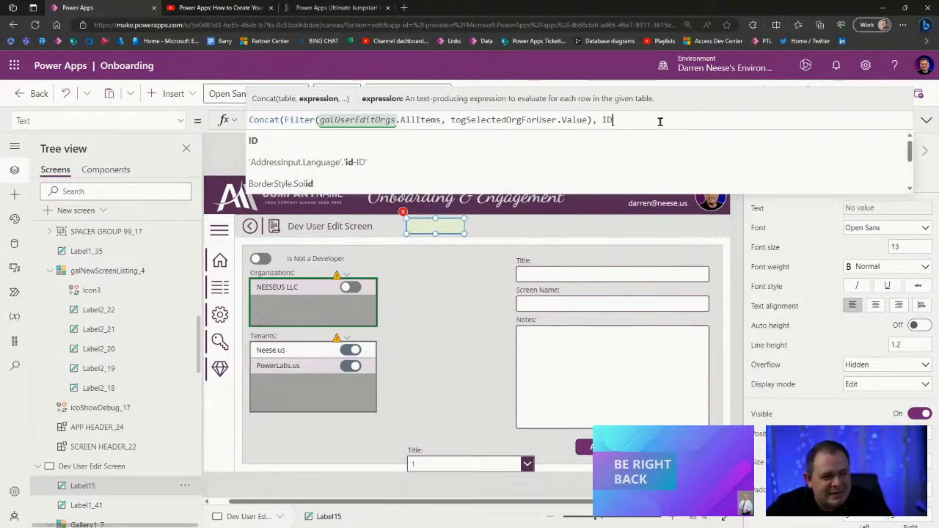
{"action": "type", "text": " &"}
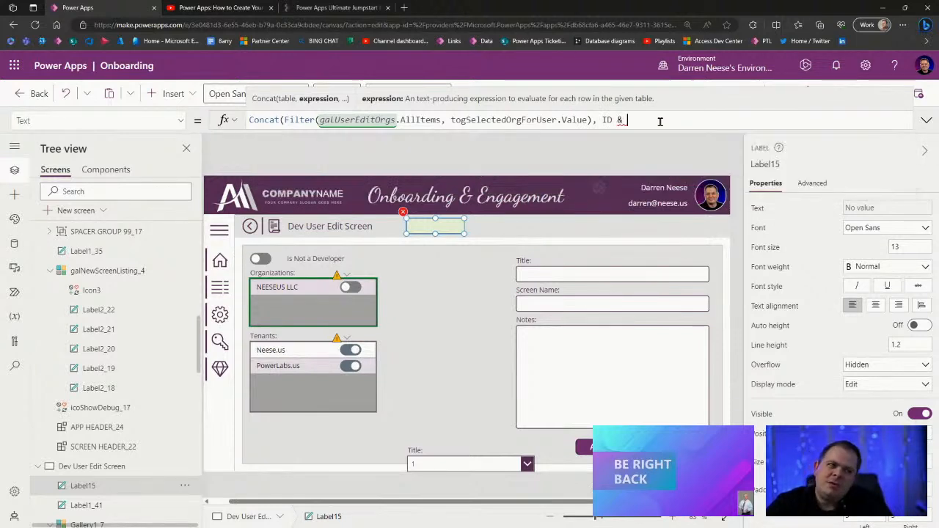
{"action": "type", "text": " \";\""}
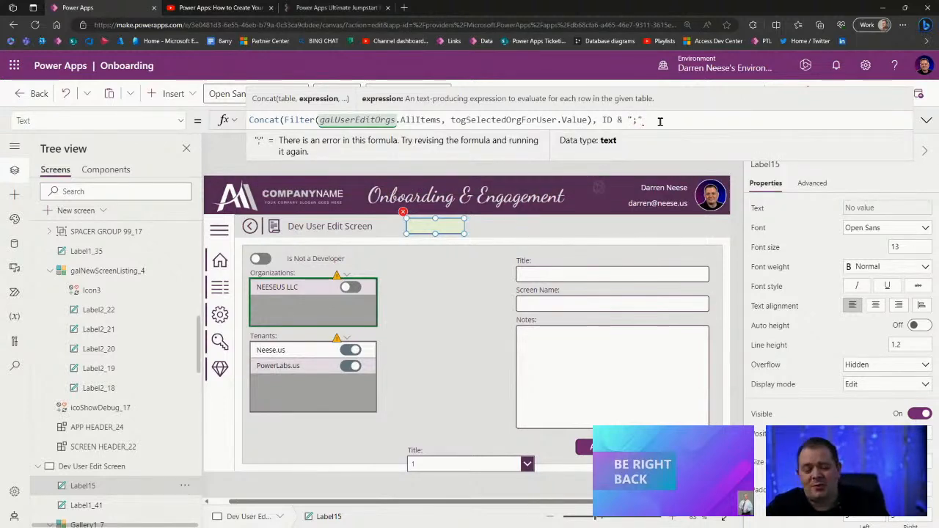
{"action": "type", "text": ")"}
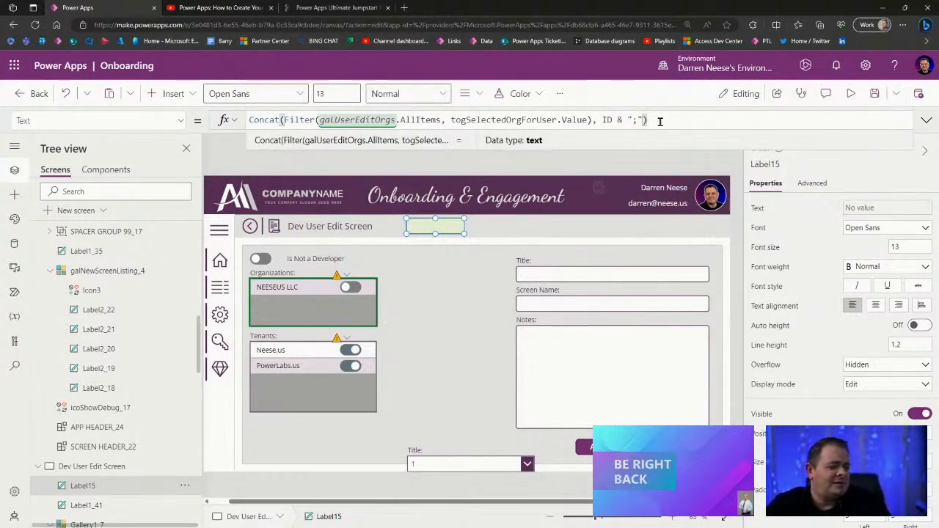
Step: Preview the app and switch on the NEESEUS LLC organization to test the header label's concatenated ID
{"action": "left_click", "coordinate": [851, 93]}
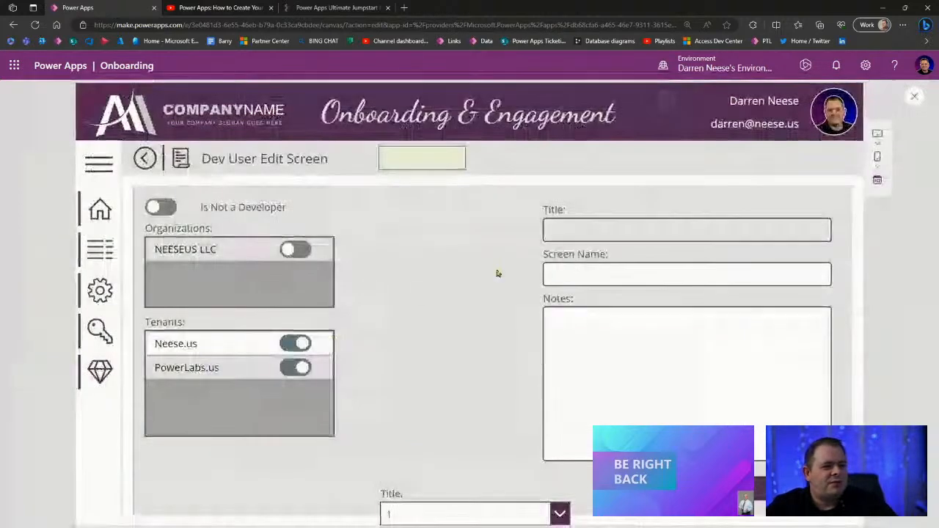
{"action": "left_click", "coordinate": [297, 251]}
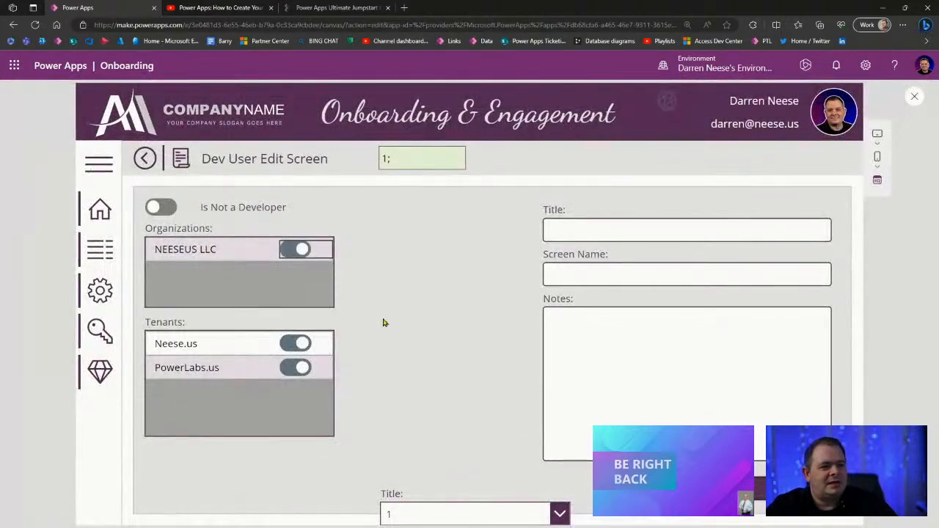
{"action": "triple_click", "coordinate": [386, 158]}
{"action": "left_click", "coordinate": [388, 158]}
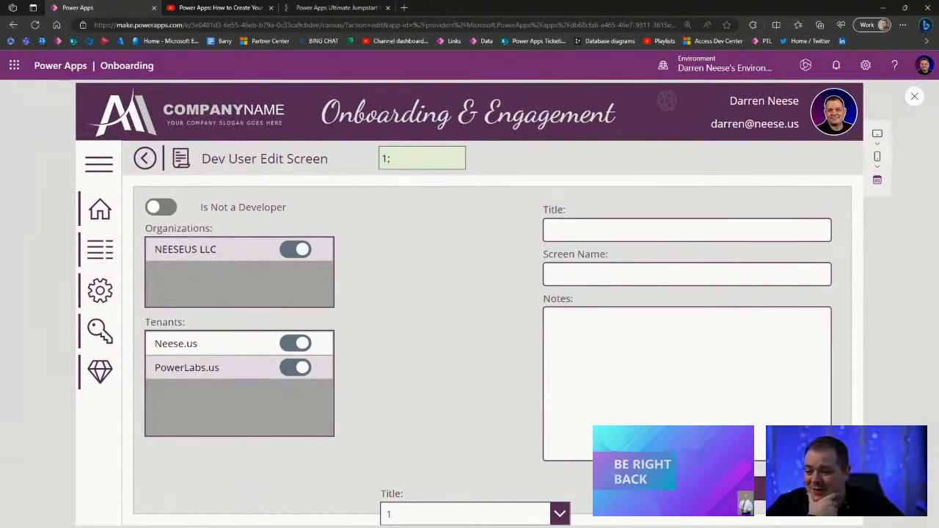
Step: Switch to SQL Server Management Studio and open the dbo.Organization table's rows for editing
{"action": "key", "text": "alt+Tab"}
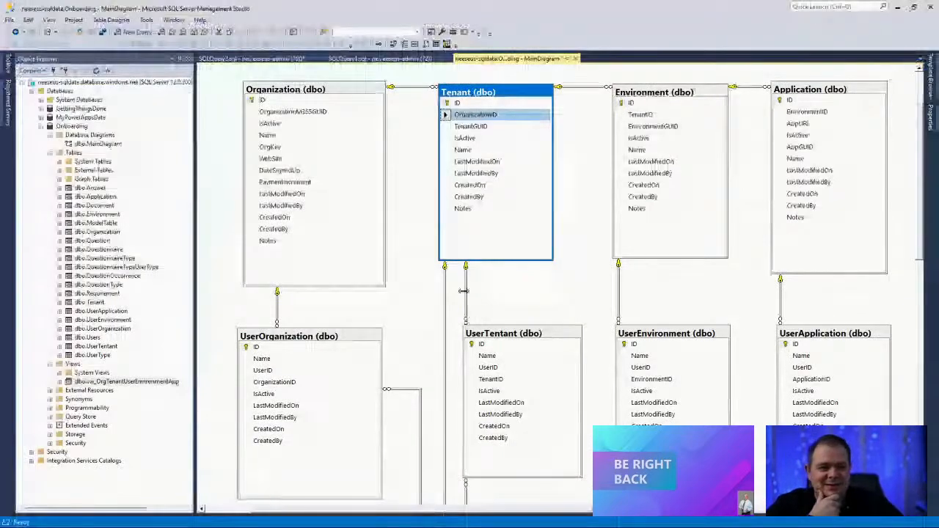
{"action": "left_click", "coordinate": [108, 233]}
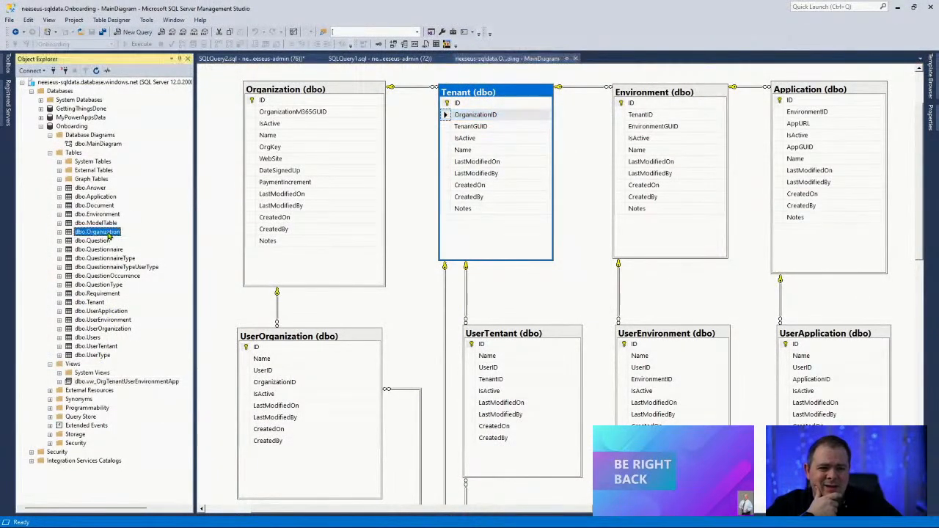
{"action": "right_click", "coordinate": [108, 234]}
{"action": "left_click", "coordinate": [160, 273]}
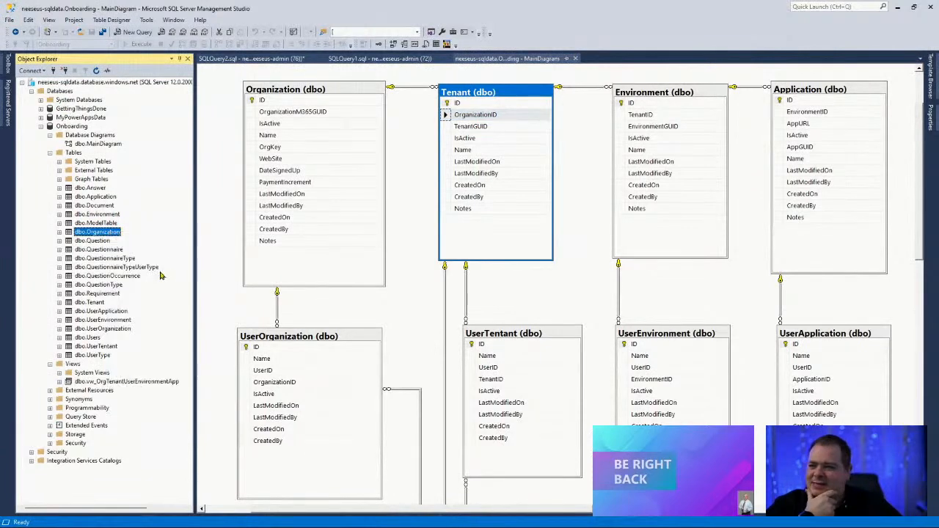
{"action": "left_click", "coordinate": [504, 259]}
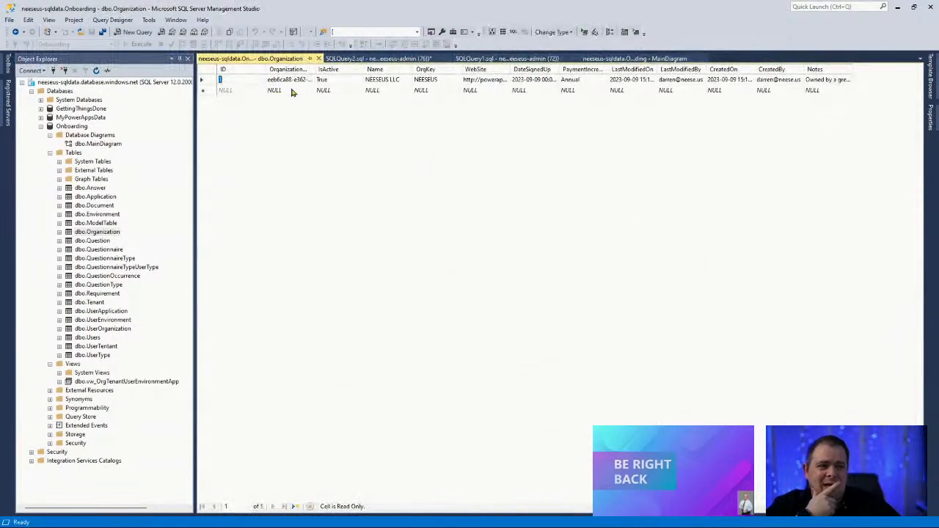
Step: Add a new row named KURT LLC to the Organization table and rerun the query to reload the rows
{"action": "left_click", "coordinate": [391, 90]}
{"action": "type", "text": "KUR"}
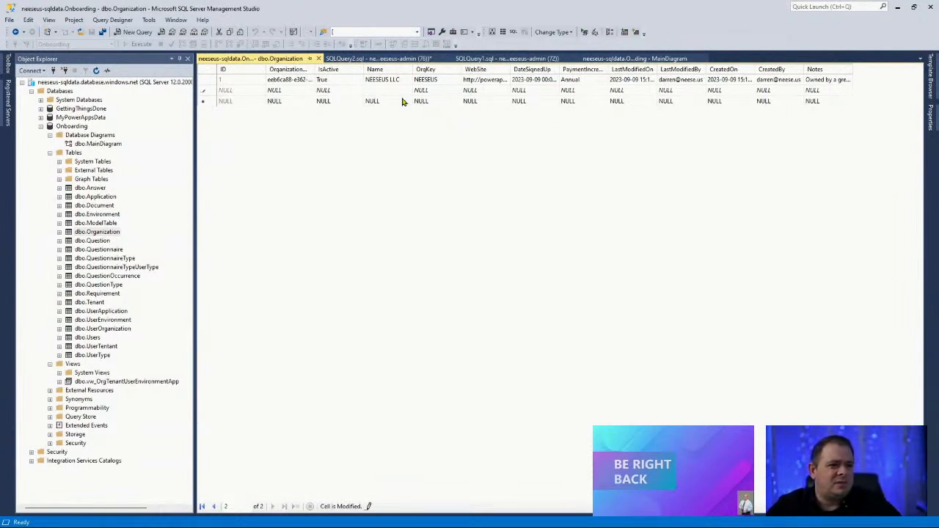
{"action": "left_click", "coordinate": [401, 102]}
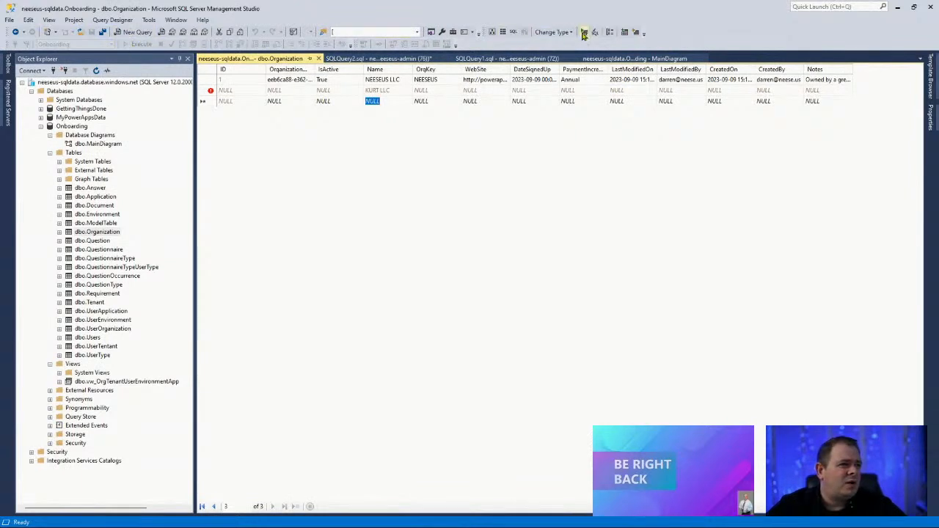
{"action": "left_click", "coordinate": [583, 35]}
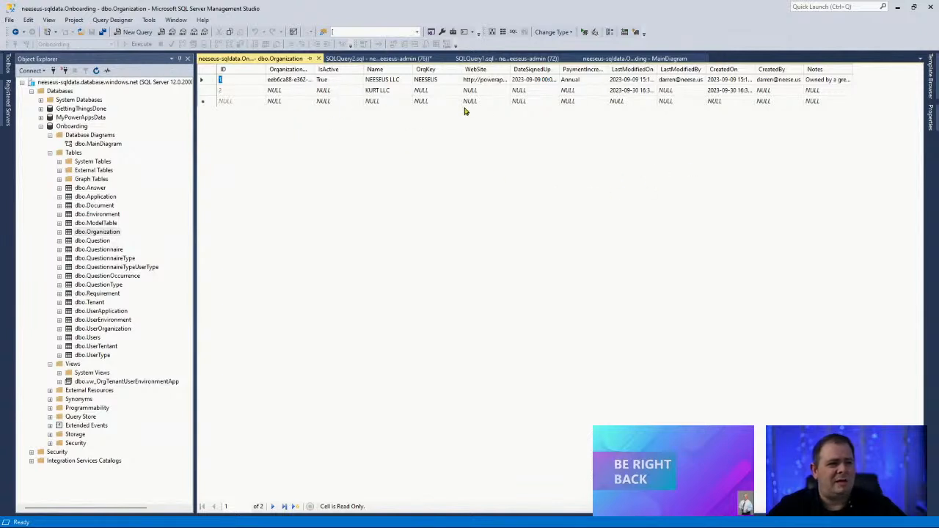
Step: Return to Power Apps, leave the preview, and refresh the Organization data source
{"action": "left_click", "coordinate": [898, 6]}
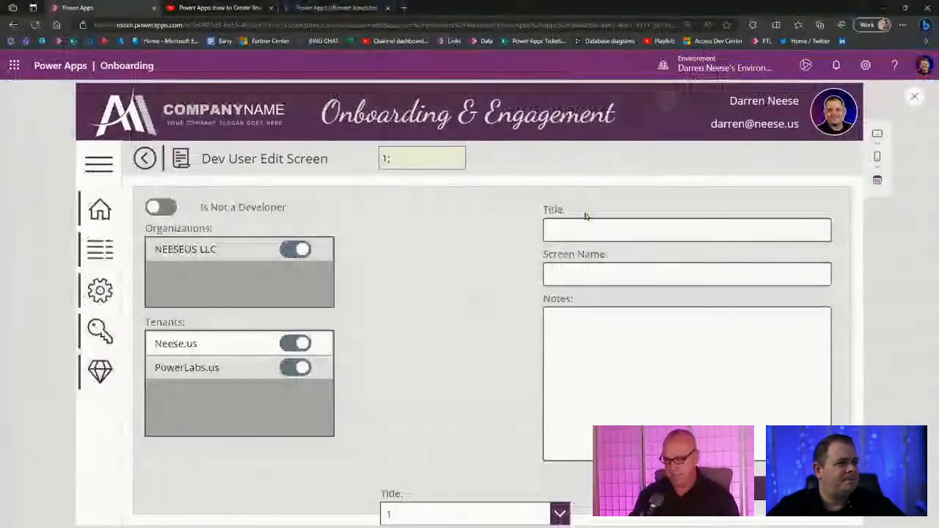
{"action": "left_click", "coordinate": [914, 96]}
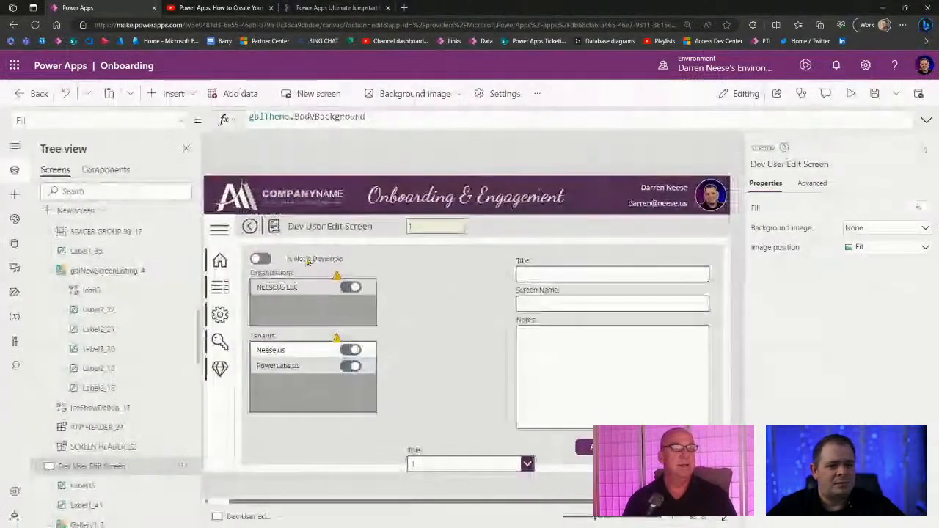
{"action": "left_click", "coordinate": [13, 244]}
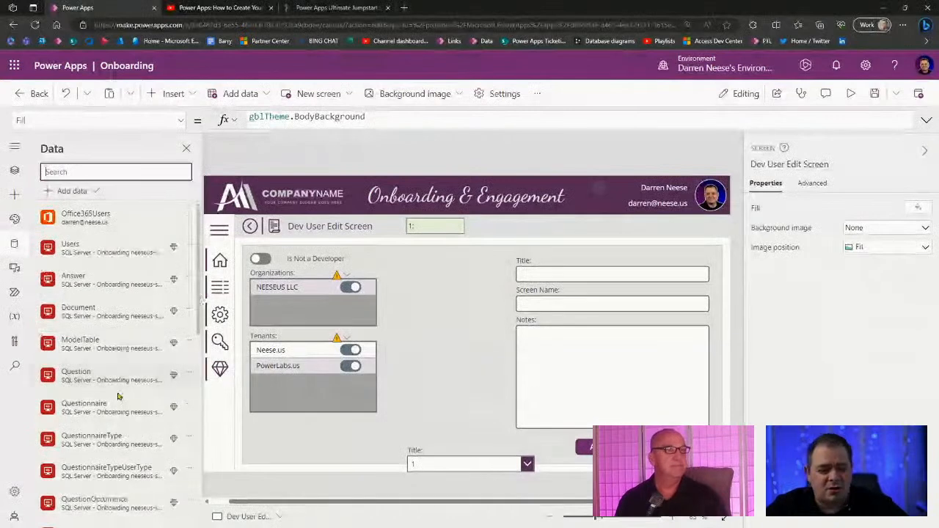
{"action": "scroll", "coordinate": [120, 390], "scroll_direction": "down", "scroll_amount": 10}
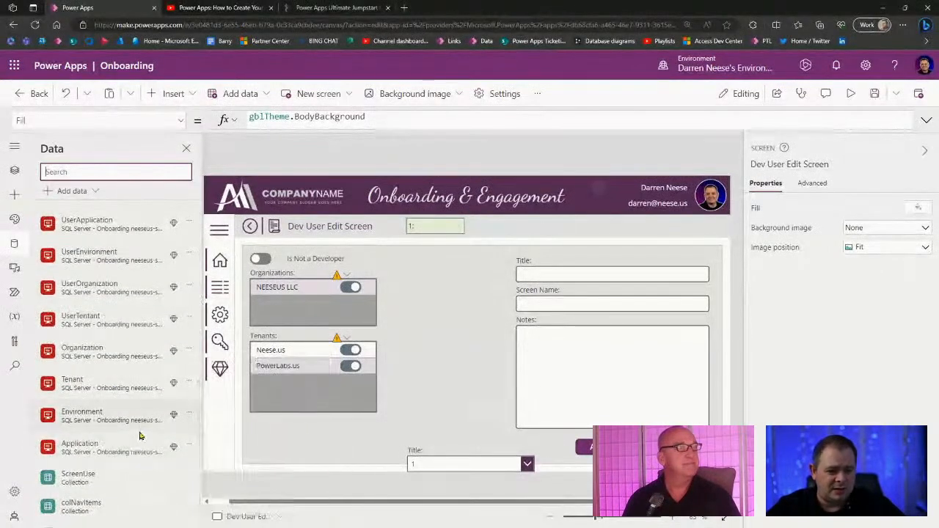
{"action": "left_click", "coordinate": [189, 350]}
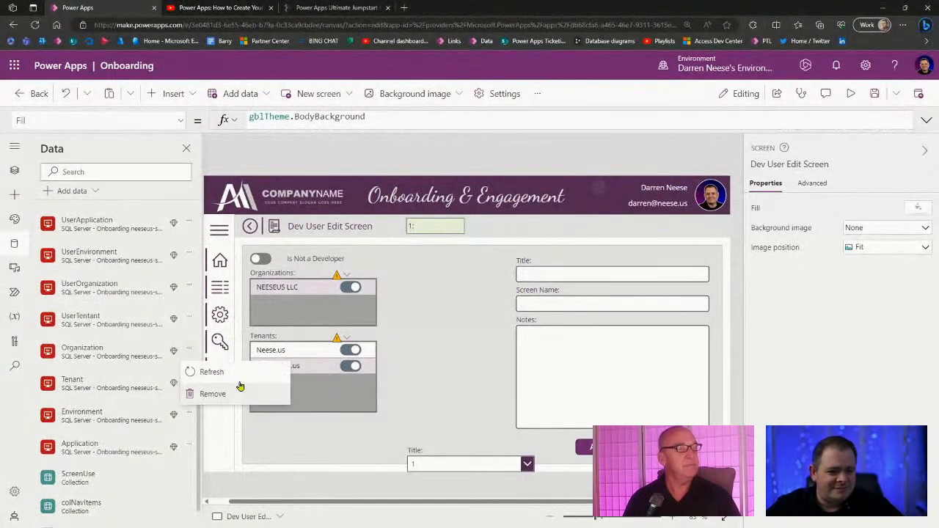
{"action": "left_click", "coordinate": [239, 375]}
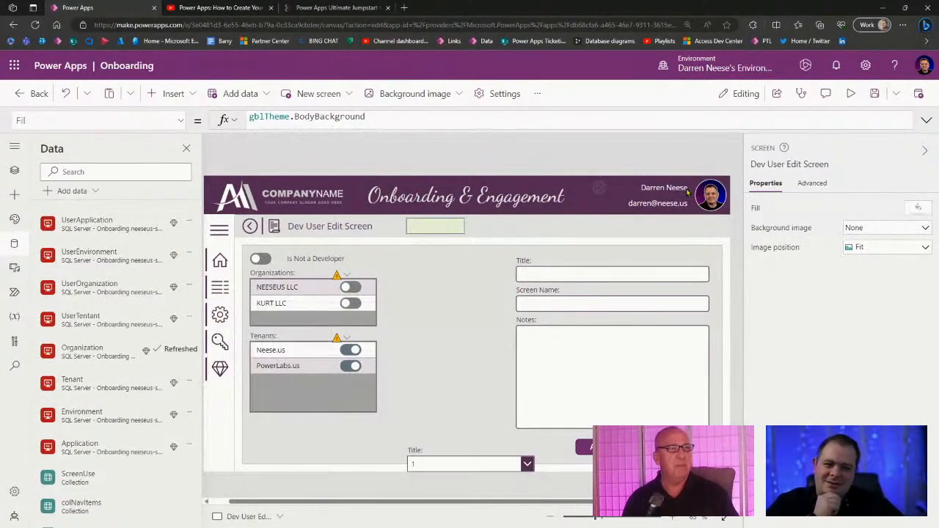
Step: Preview the app and switch on NEESEUS LLC and KURT LLC to check the IDs in the header label
{"action": "left_click", "coordinate": [851, 93]}
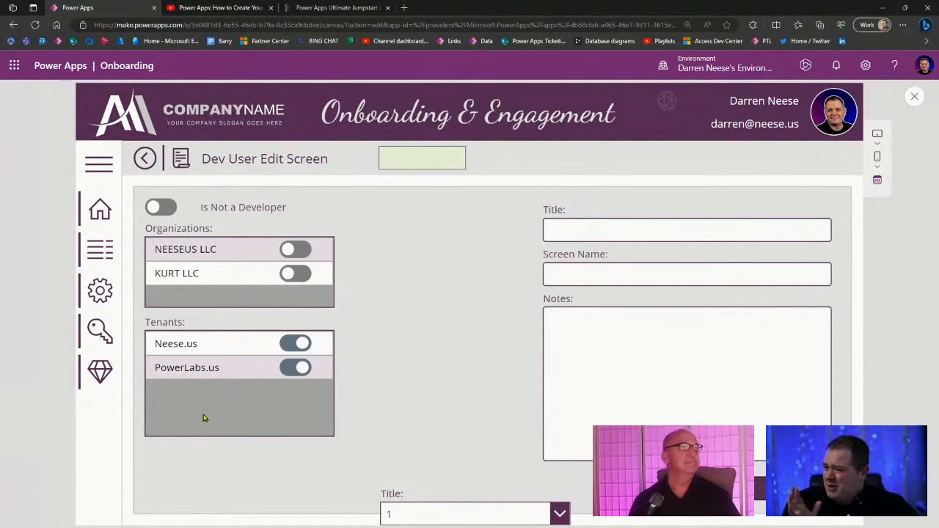
{"action": "left_click", "coordinate": [299, 250]}
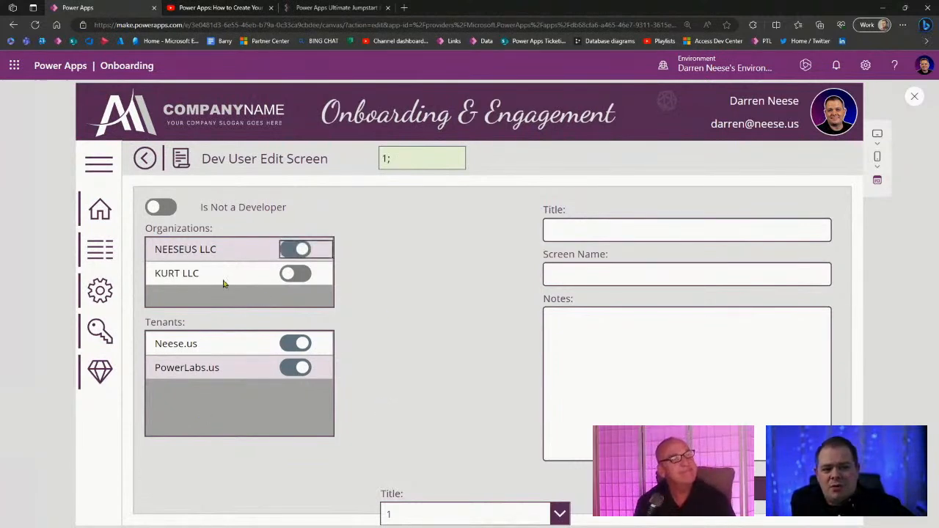
{"action": "left_click_drag", "start_coordinate": [173, 249], "coordinate": [279, 254]}
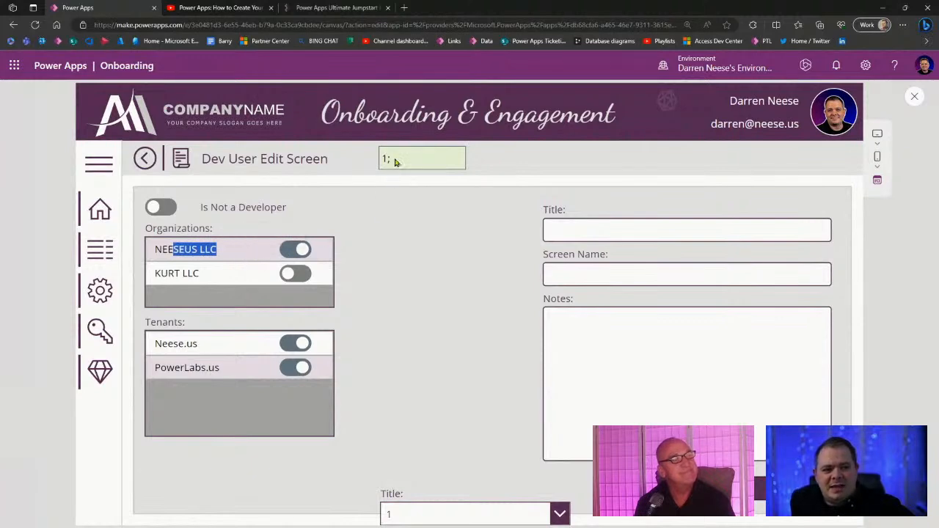
{"action": "left_click_drag", "start_coordinate": [389, 160], "coordinate": [382, 159]}
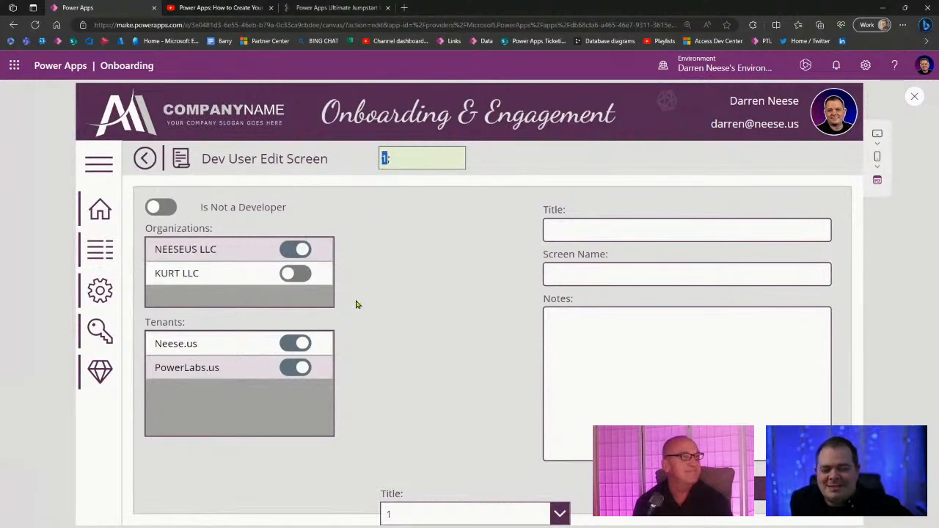
{"action": "left_click", "coordinate": [305, 277]}
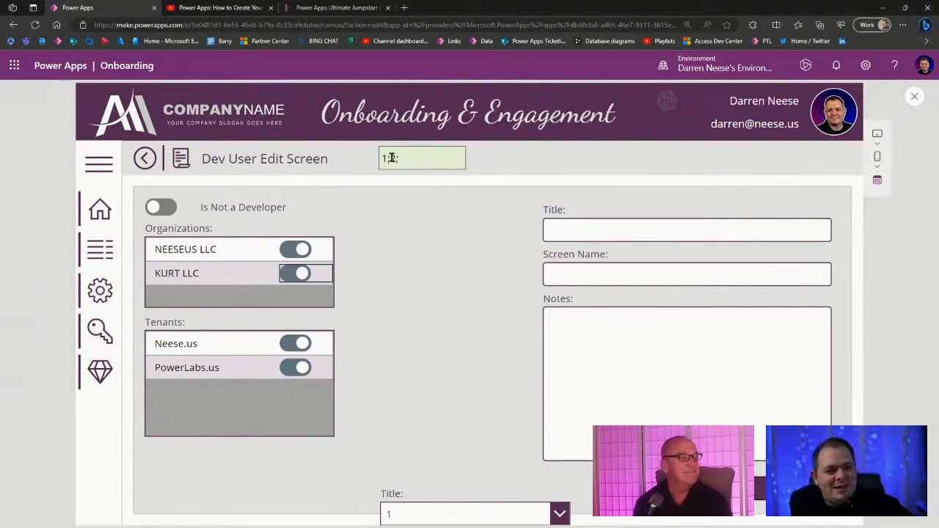
{"action": "left_click_drag", "start_coordinate": [390, 158], "coordinate": [399, 161]}
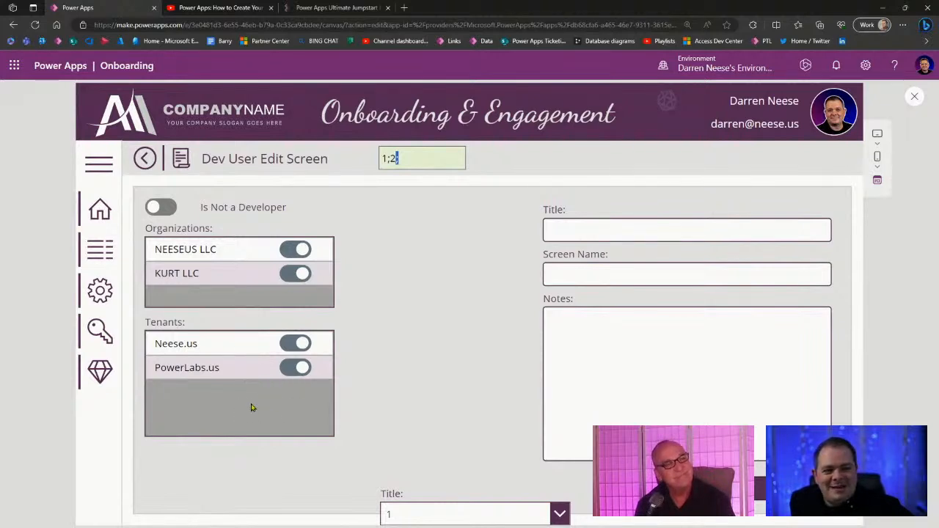
{"action": "left_click", "coordinate": [423, 158]}
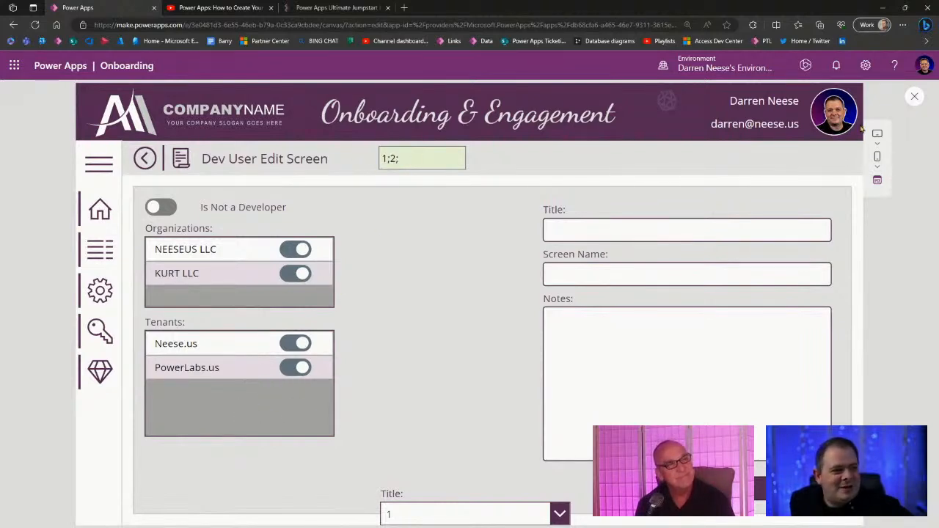
{"action": "key", "text": "Escape"}
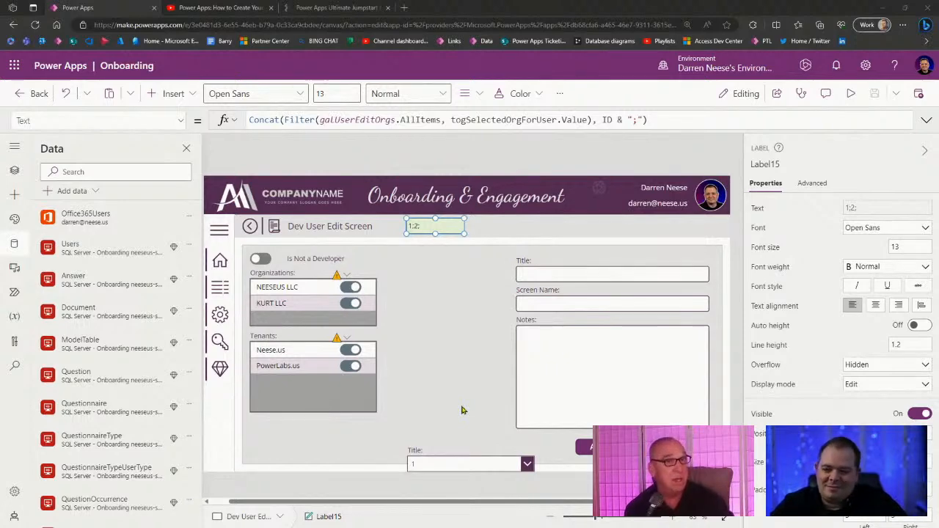
Step: Extend the Tenants gallery's name label formula after ThisItem.Name with "(" and ")" text joined by ampersands
{"action": "left_click", "coordinate": [334, 389]}
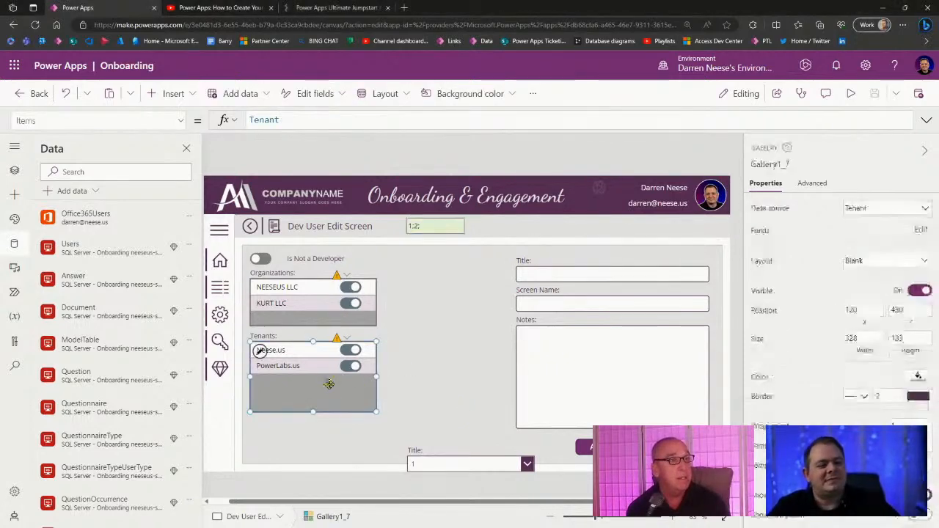
{"action": "left_click", "coordinate": [278, 352]}
{"action": "left_click", "coordinate": [335, 120]}
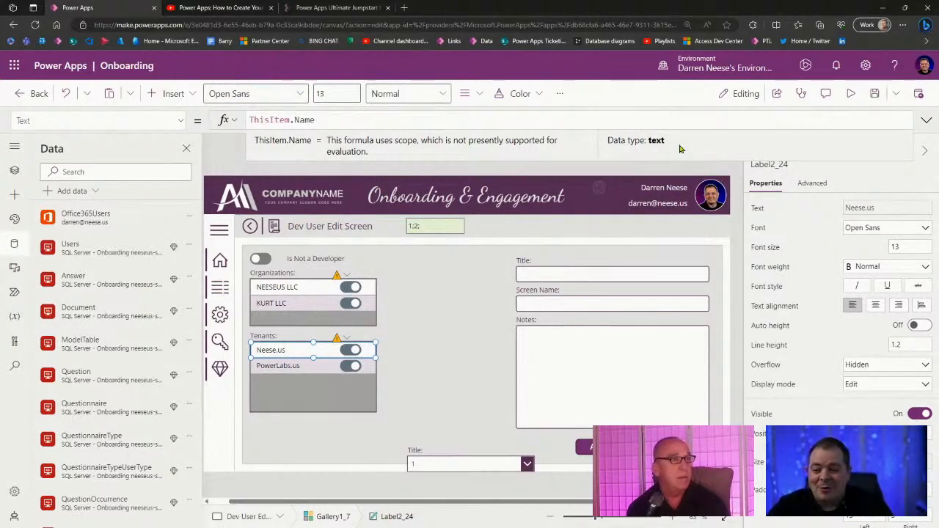
{"action": "type", "text": "& "}
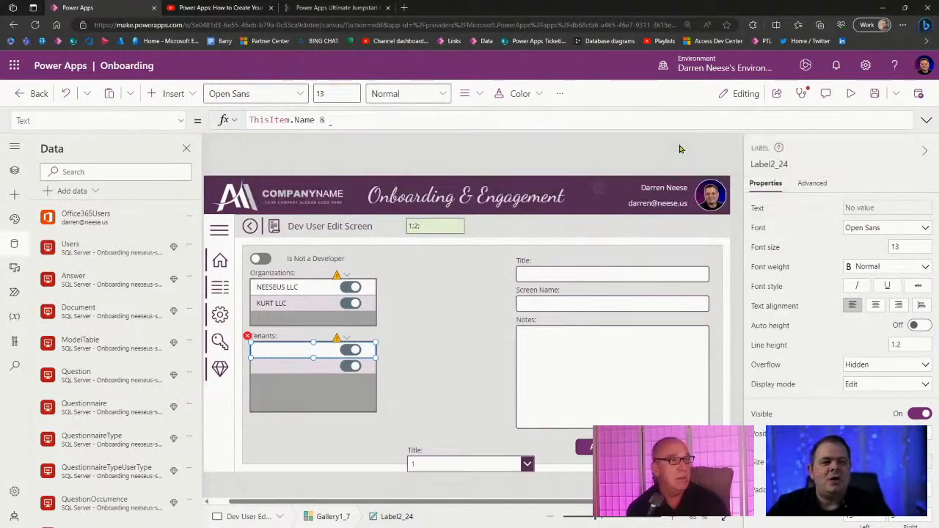
{"action": "type", "text": "\"(\" &  "}
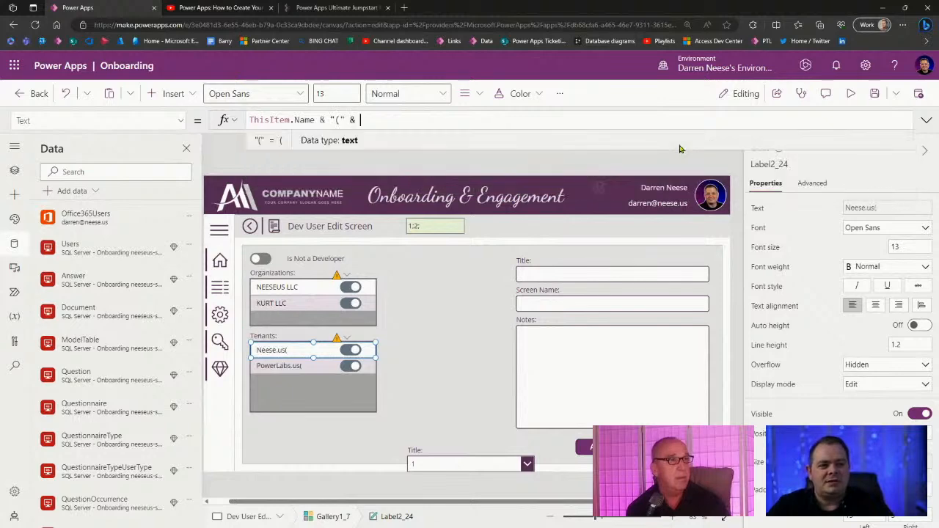
{"action": "type", "text": "& \""}
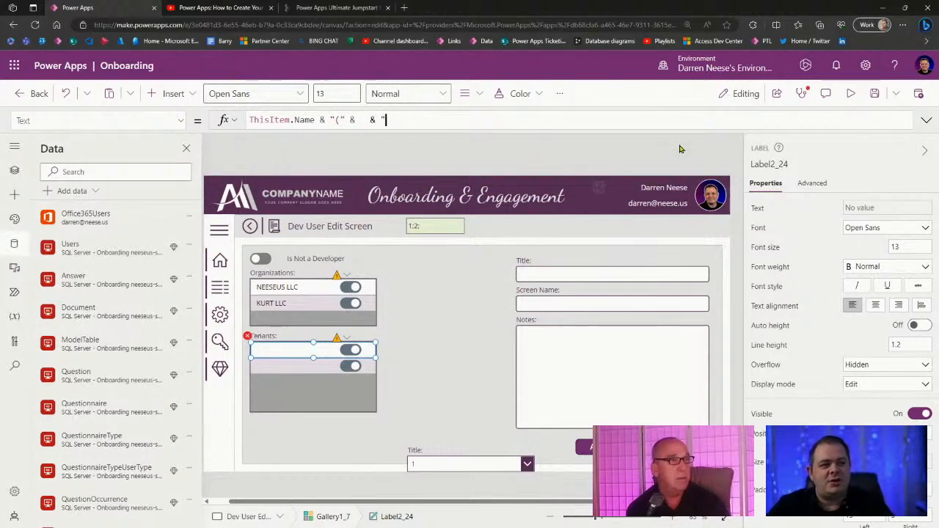
{"action": "type", "text": ")\""}
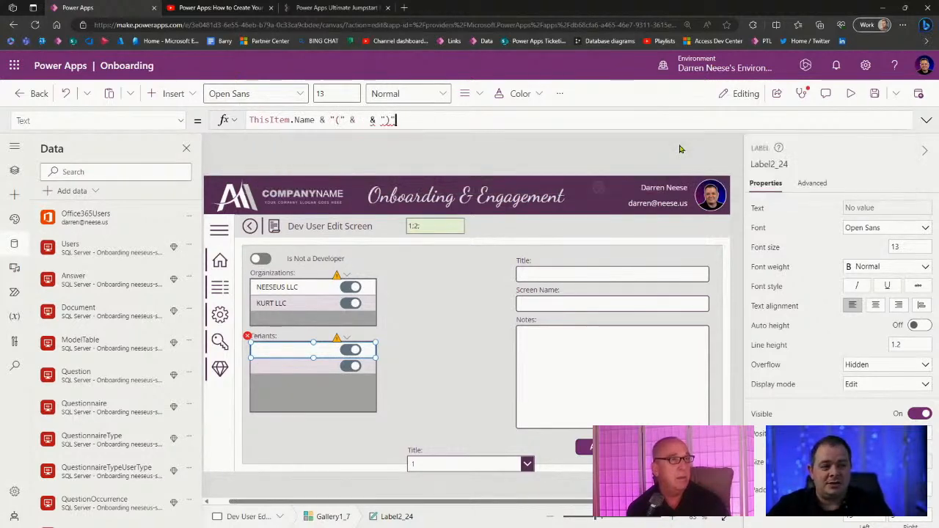
Step: Insert ThisItem.OrganizationID between the two parenthesis strings in the tenant label's formula
{"action": "key", "text": "Left"}
{"action": "key", "text": "Left"}
{"action": "key", "text": "Left"}
{"action": "key", "text": "Left"}
{"action": "key", "text": "Left"}
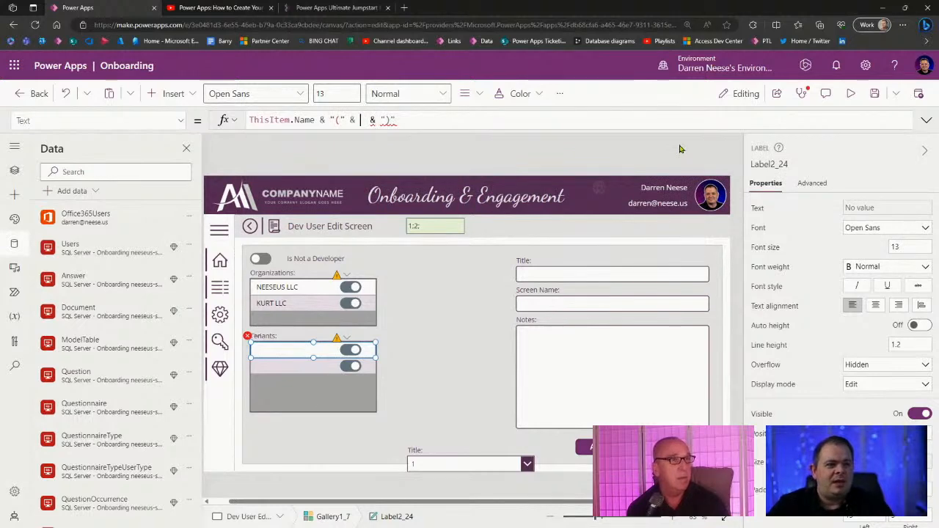
{"action": "type", "text": "tHISiT"}
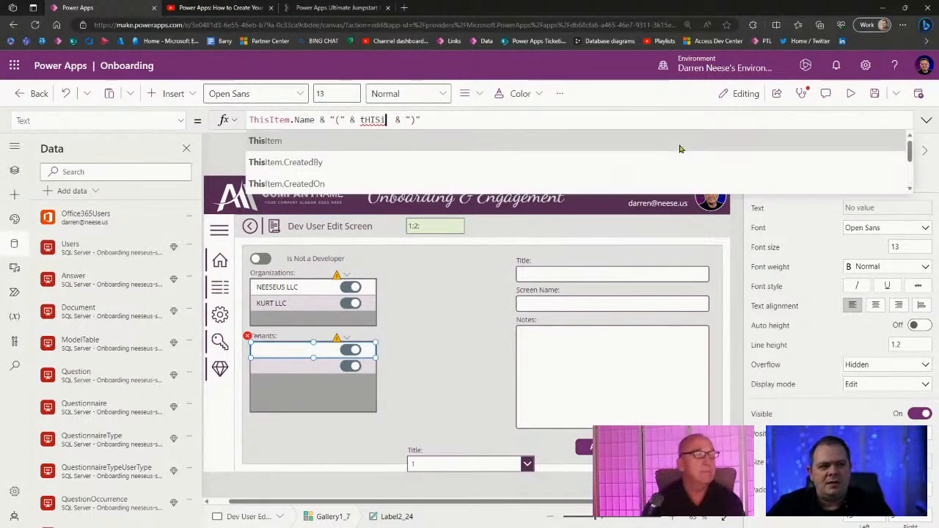
{"action": "key", "text": "Tab"}
{"action": "type", "text": ".Org"}
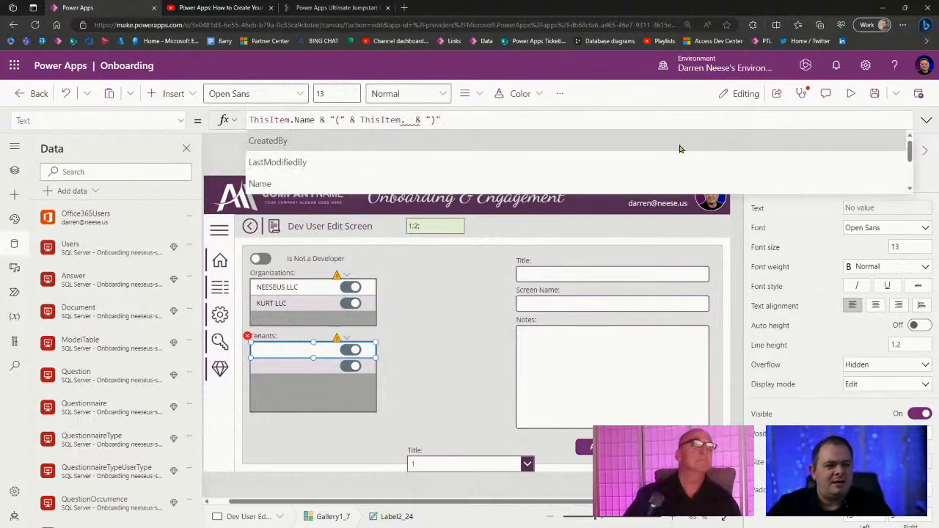
{"action": "key", "text": "Tab"}
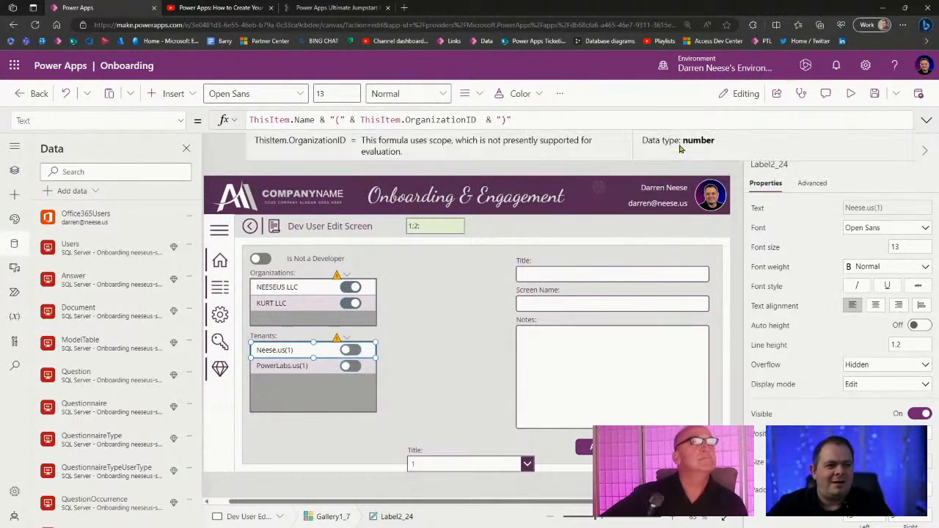
Step: Add a space before the opening parenthesis and the prefix OrgID: after it in the tenant label's formula
{"action": "key", "text": "Home"}
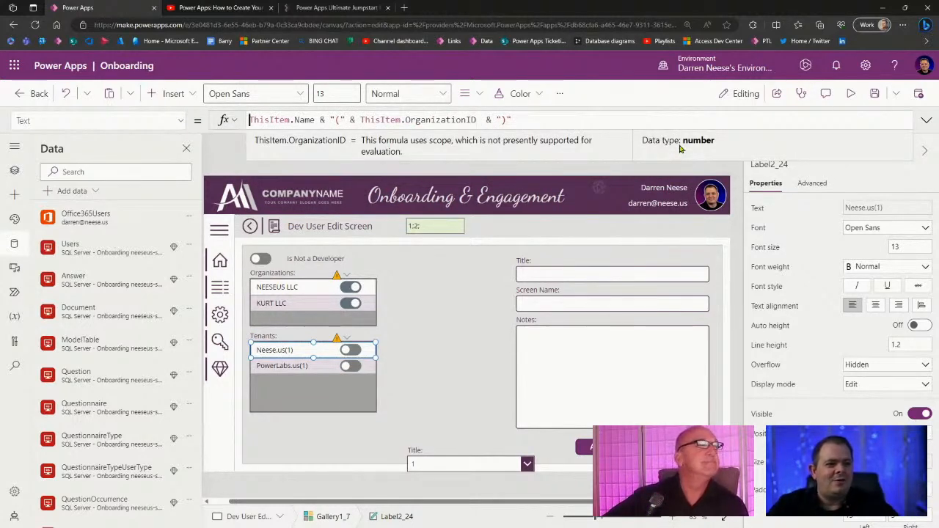
{"action": "key", "text": "Right"}
{"action": "key", "text": "Right"}
{"action": "key", "text": "Right"}
{"action": "key", "text": "Right"}
{"action": "key", "text": "Right"}
{"action": "key", "text": "Right"}
{"action": "key", "text": "Right"}
{"action": "key", "text": "Right"}
{"action": "key", "text": "Right"}
{"action": "key", "text": "Right"}
{"action": "key", "text": "Right"}
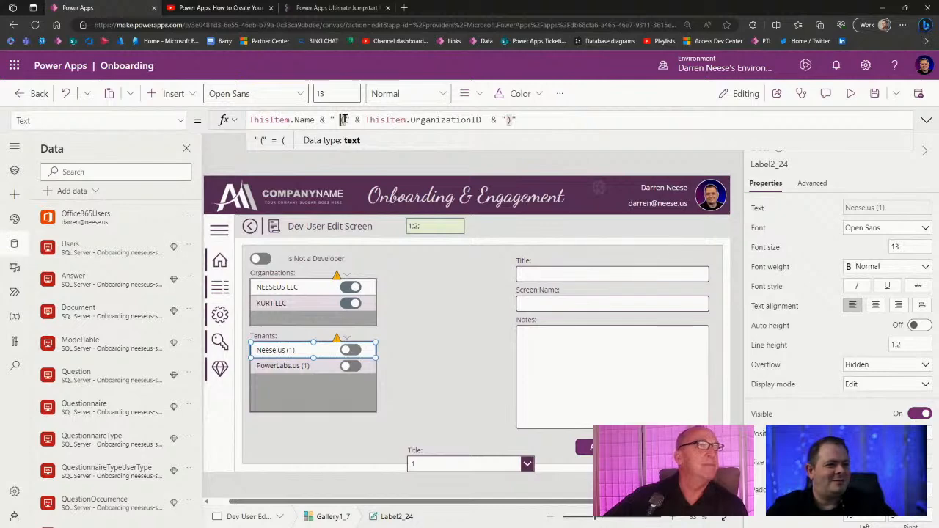
{"action": "type", "text": "OrgID"}
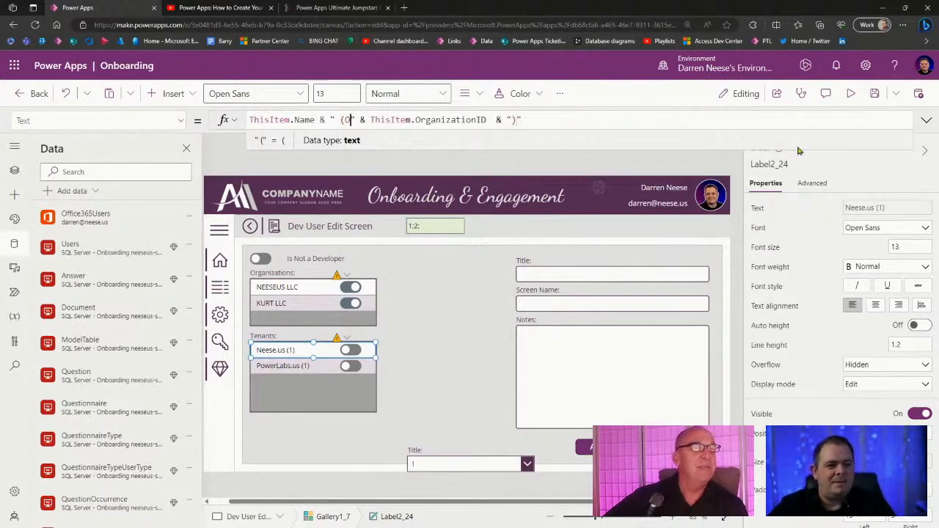
{"action": "type", "text": ":"}
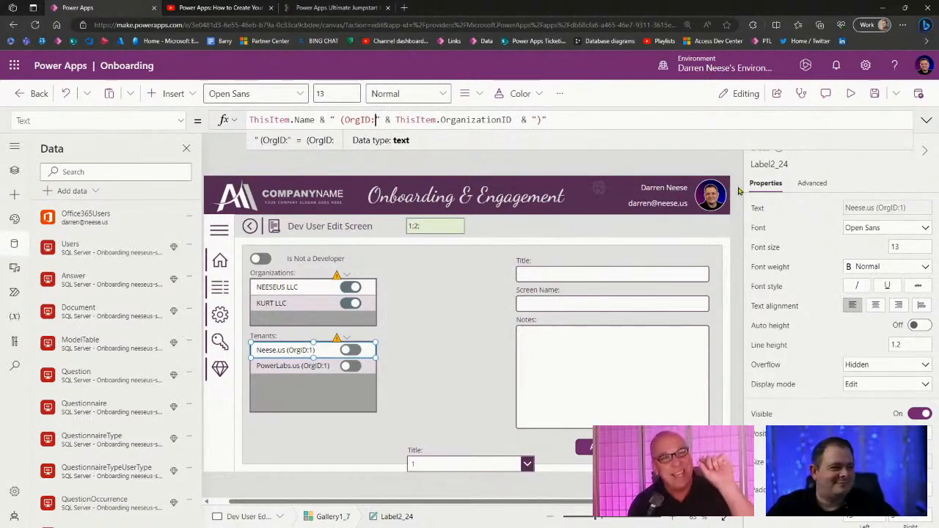
Step: Preview the app, toggle NEESEUS LLC and KURT LLC off and on to check the tenant list, and leave the preview
{"action": "left_click", "coordinate": [851, 93]}
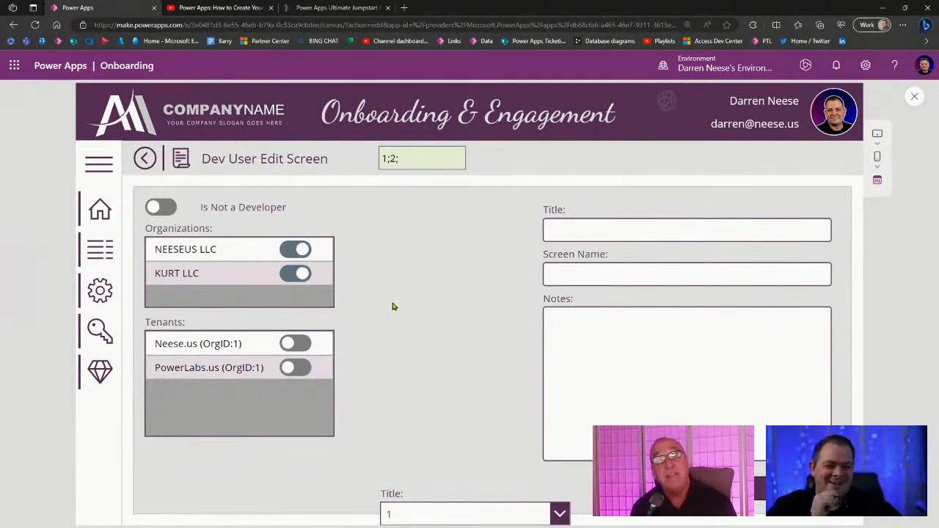
{"action": "left_click", "coordinate": [301, 253]}
{"action": "left_click", "coordinate": [301, 253]}
{"action": "left_click", "coordinate": [299, 277]}
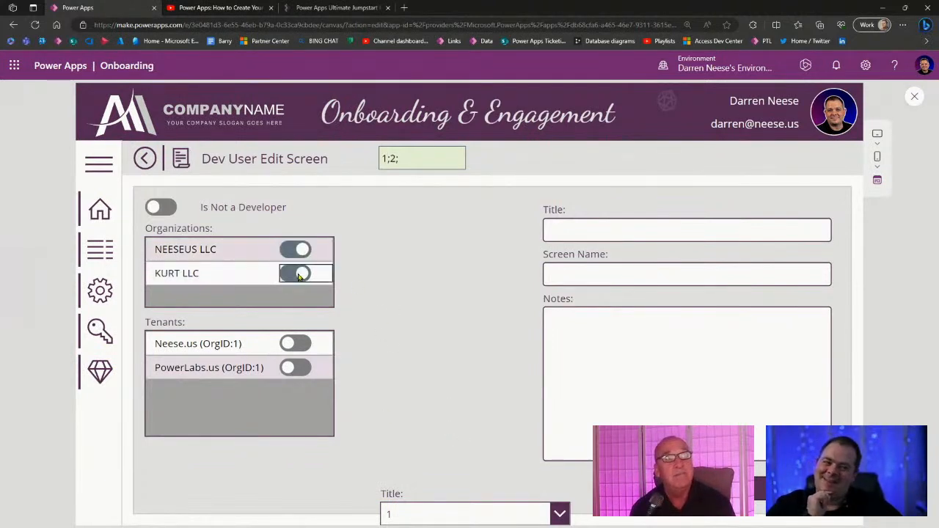
{"action": "left_click", "coordinate": [299, 277]}
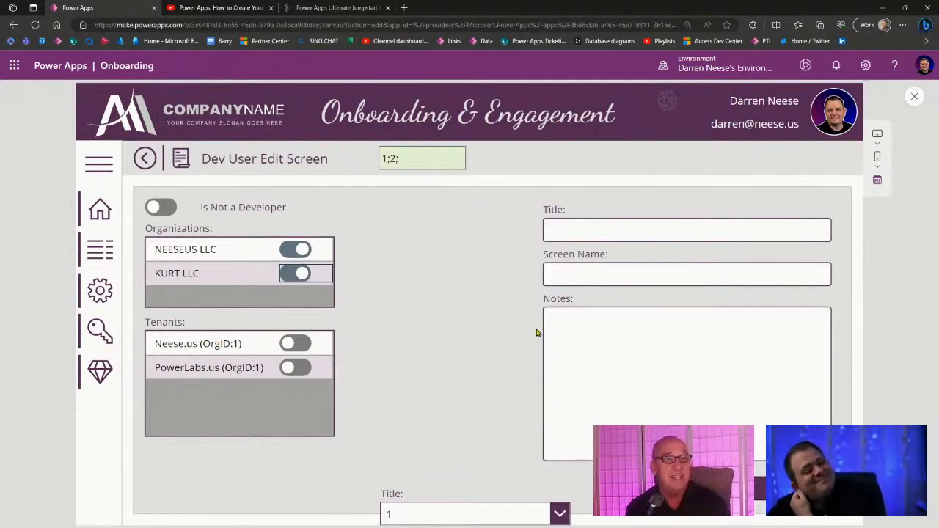
{"action": "left_click", "coordinate": [386, 291]}
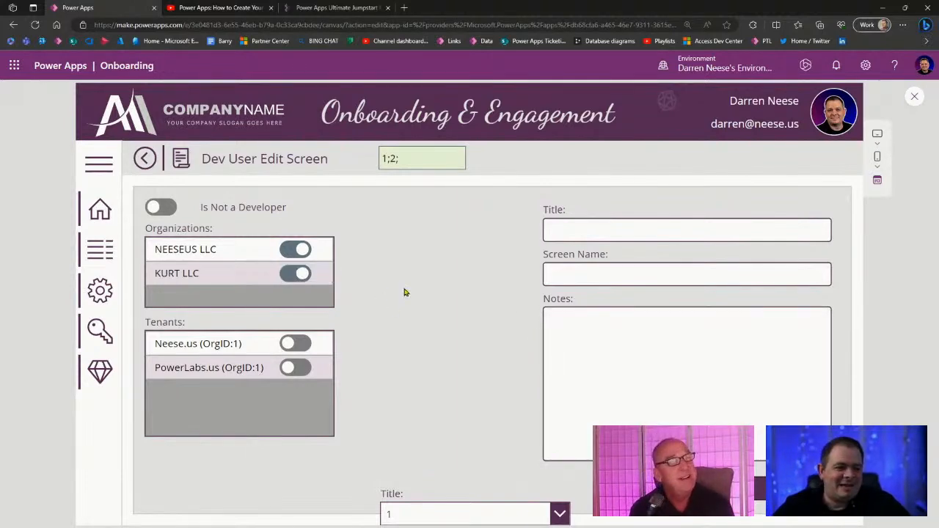
{"action": "left_click_drag", "start_coordinate": [206, 277], "coordinate": [155, 274]}
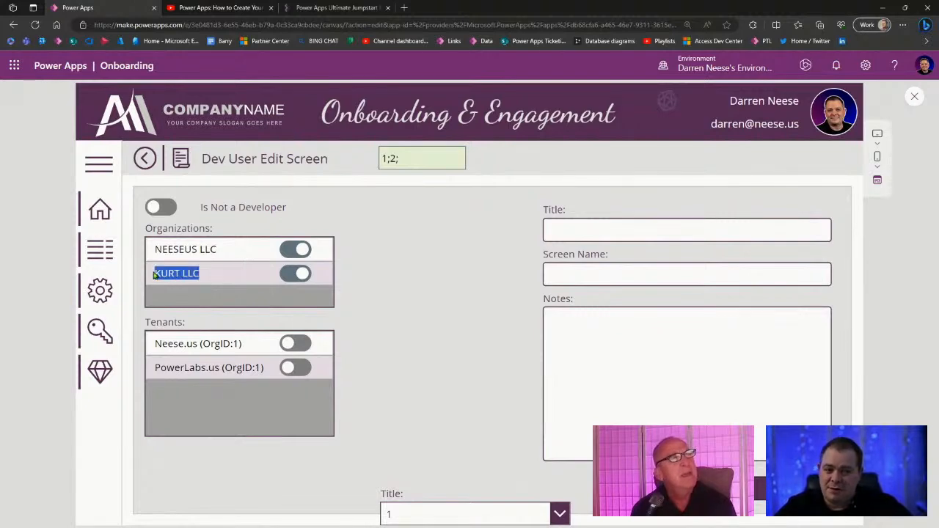
{"action": "left_click", "coordinate": [201, 282]}
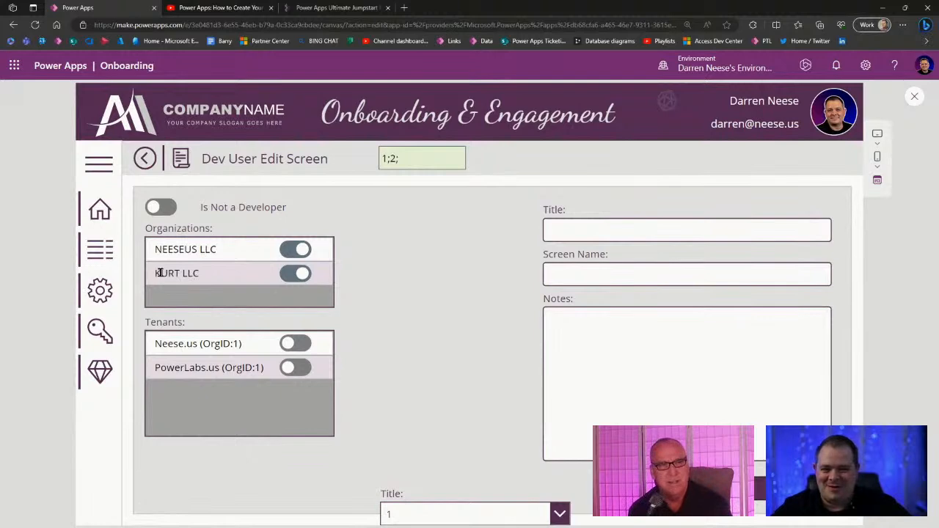
{"action": "left_click_drag", "start_coordinate": [159, 273], "coordinate": [222, 282]}
{"action": "left_click", "coordinate": [915, 96]}
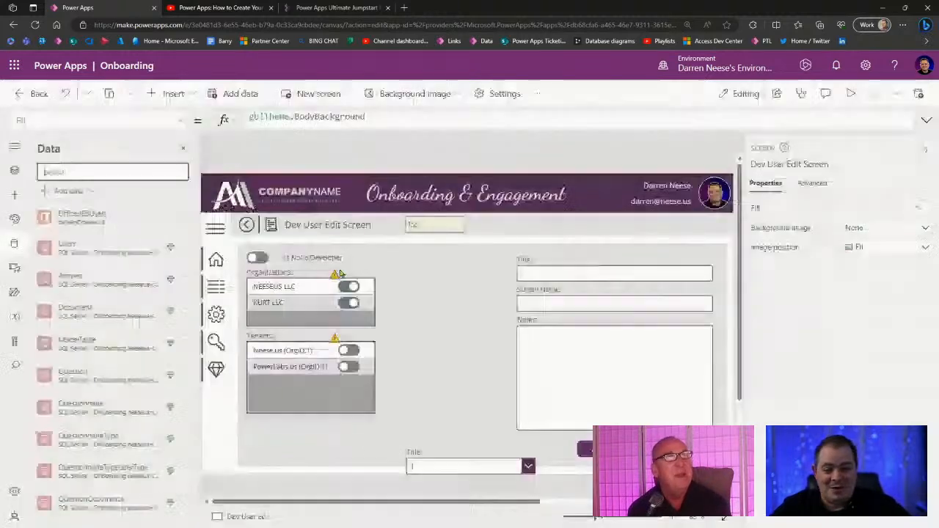
{"action": "left_click", "coordinate": [278, 287]}
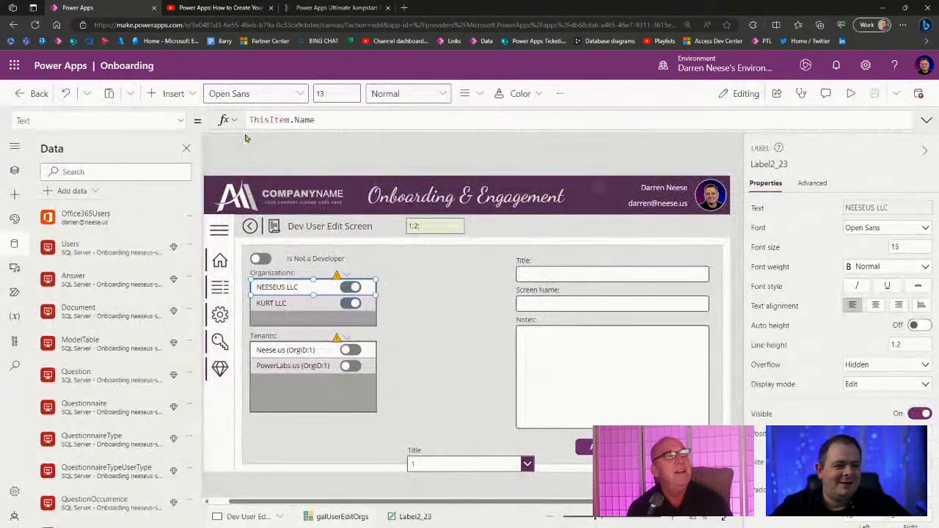
{"action": "left_click", "coordinate": [174, 93]}
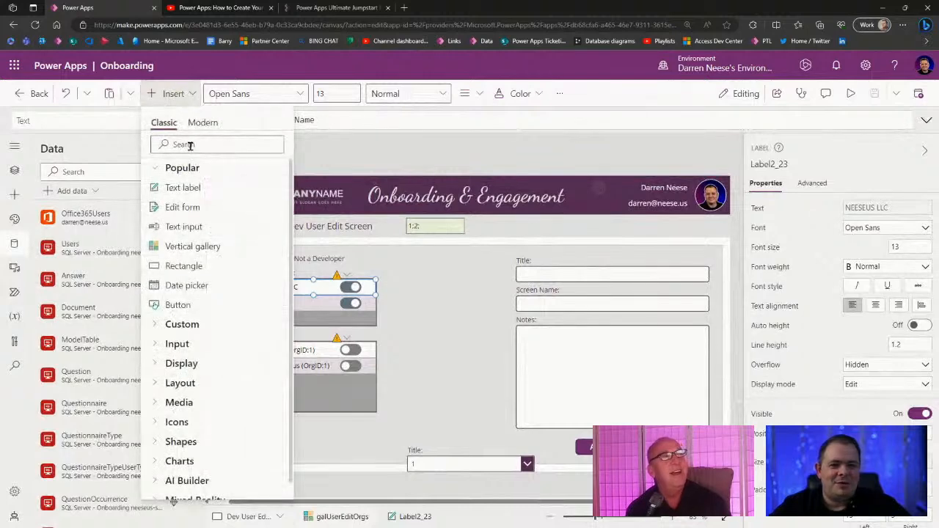
{"action": "left_click", "coordinate": [437, 329]}
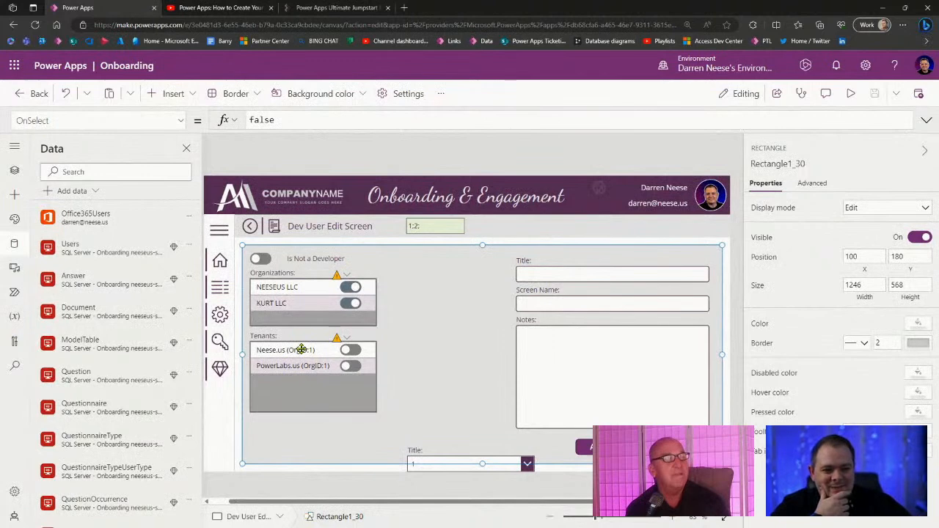
{"action": "left_click", "coordinate": [362, 472]}
Step: Remove the OrgID: prefix from the tenant label's formula, keeping the space and opening parenthesis, and save the app
{"action": "left_click", "coordinate": [301, 350]}
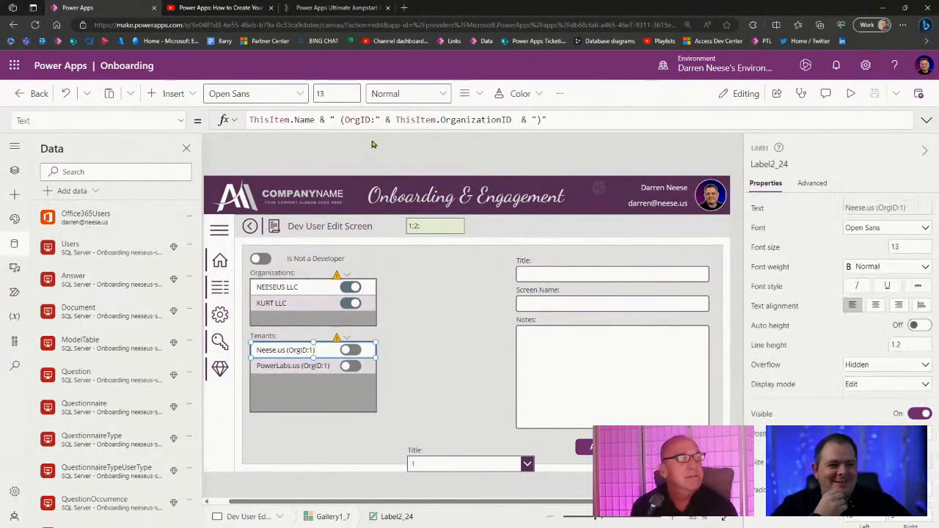
{"action": "left_click", "coordinate": [358, 119]}
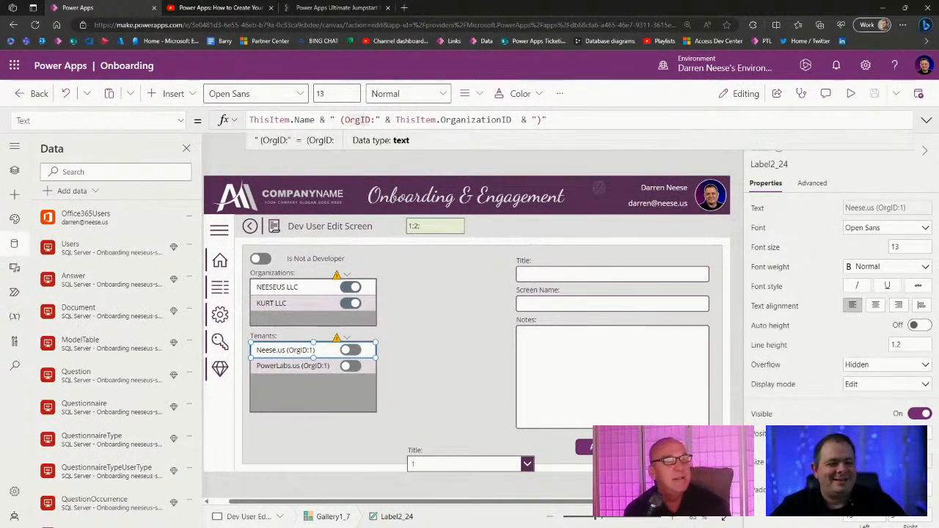
{"action": "double_click", "coordinate": [359, 120]}
{"action": "key", "text": "BackSpace"}
{"action": "key", "text": "Delete"}
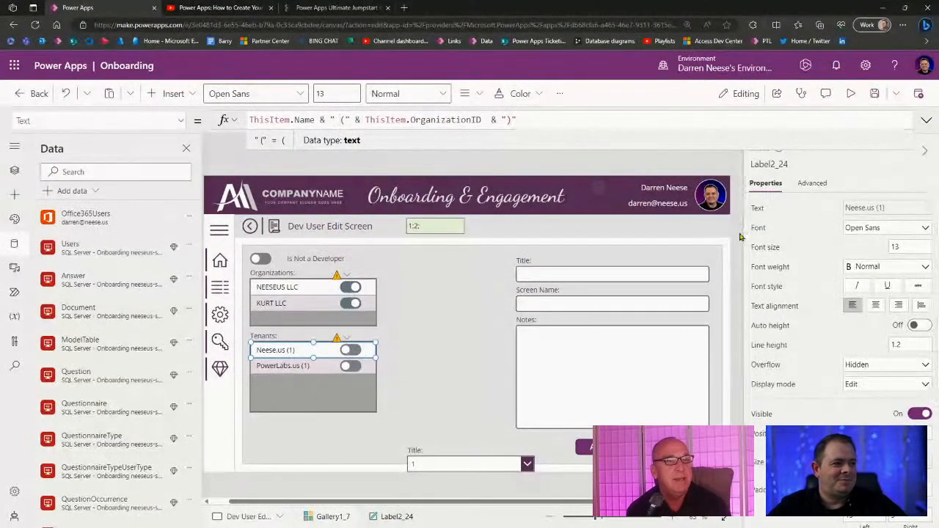
{"action": "key", "text": "ctrl+s"}
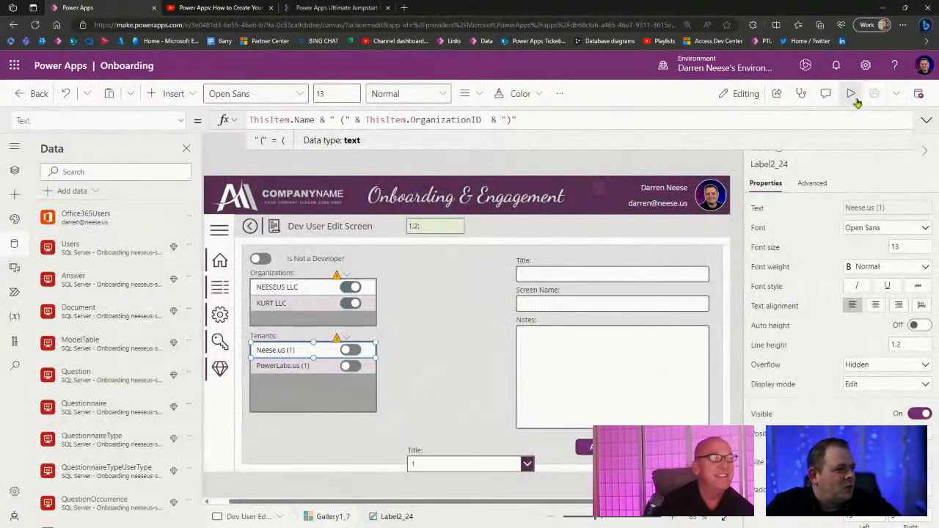
Step: Rename the helper label that lists the toggled-on organization IDs as lblSelectedOrgIDs
{"action": "left_click", "coordinate": [318, 396]}
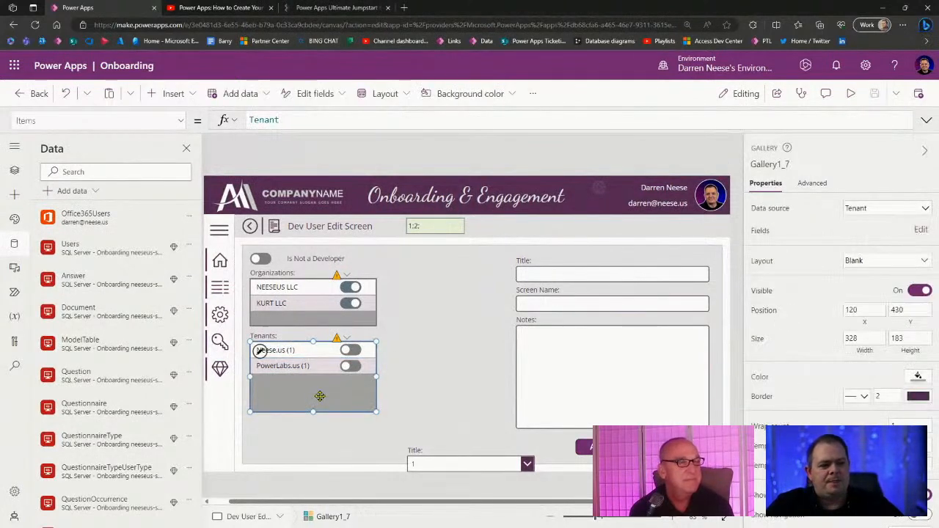
{"action": "left_click", "coordinate": [301, 115]}
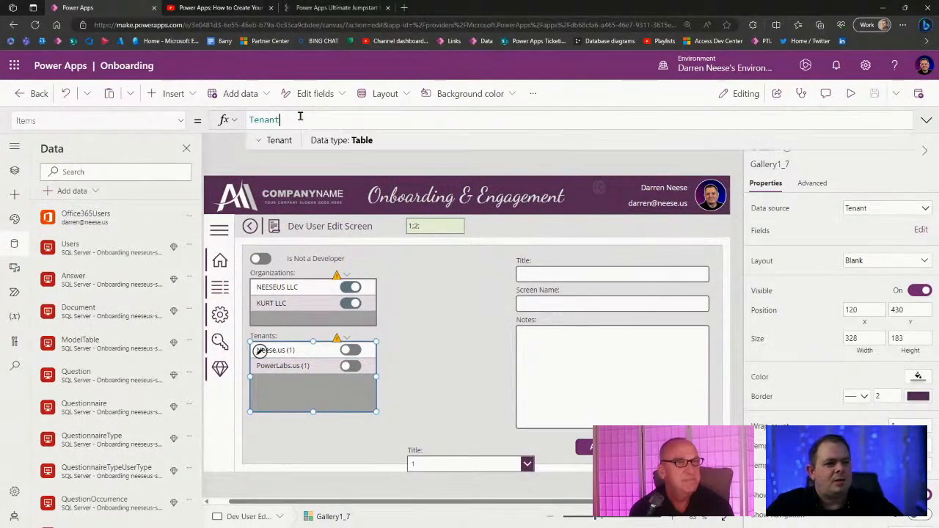
{"action": "left_click", "coordinate": [450, 224]}
{"action": "left_click", "coordinate": [767, 165]}
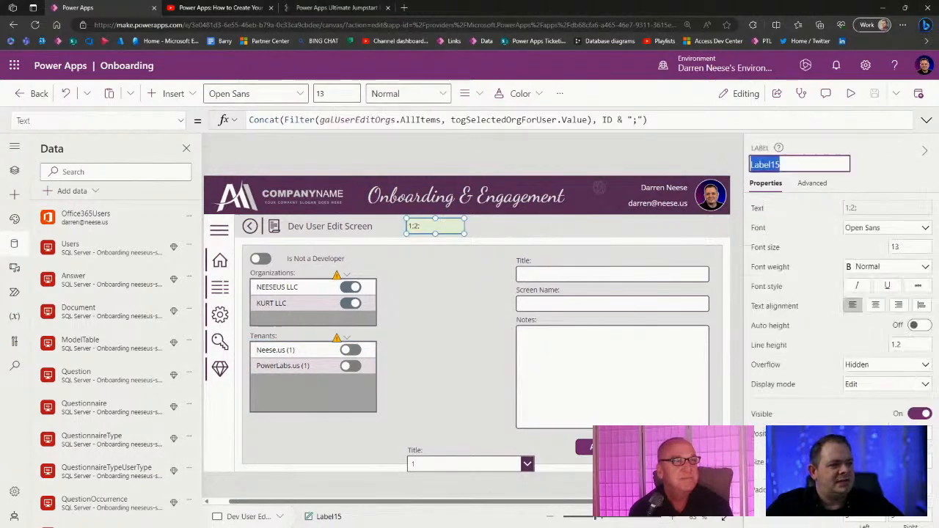
{"action": "type", "text": "lb"}
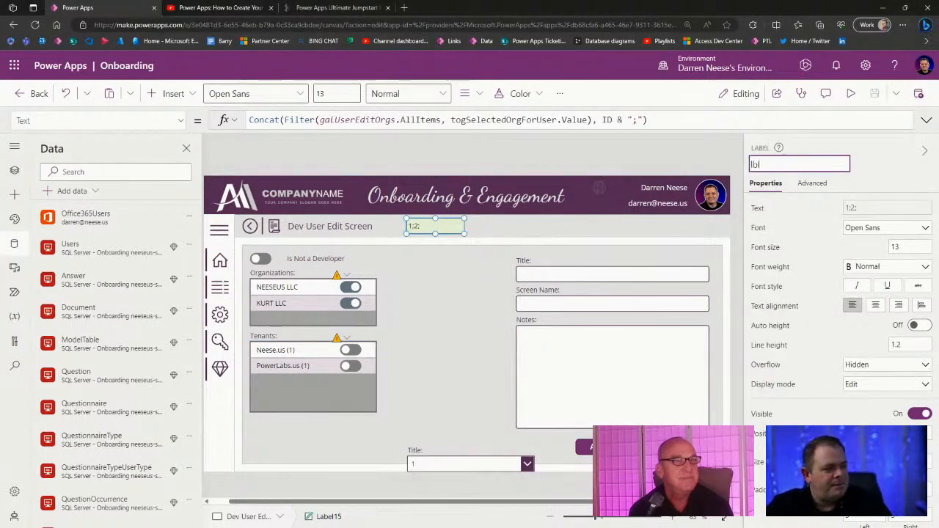
{"action": "type", "text": "l"}
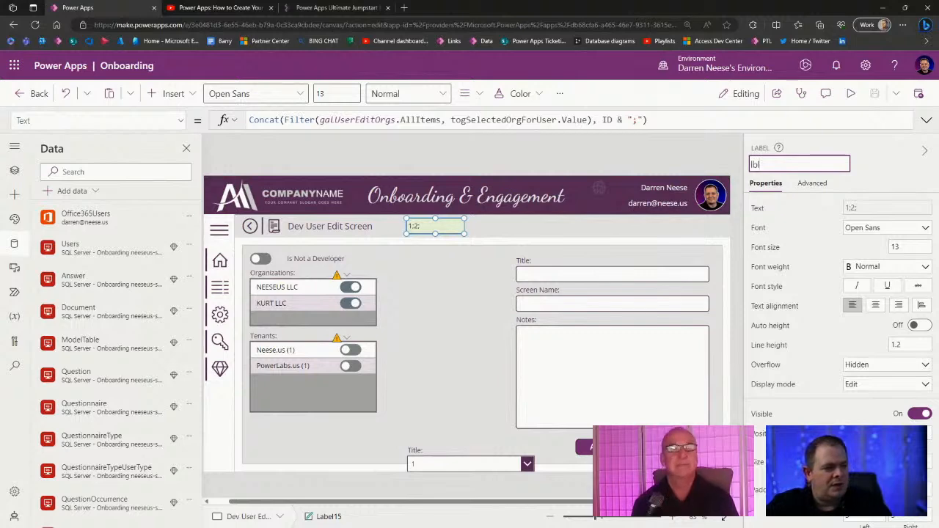
{"action": "type", "text": "Selected"}
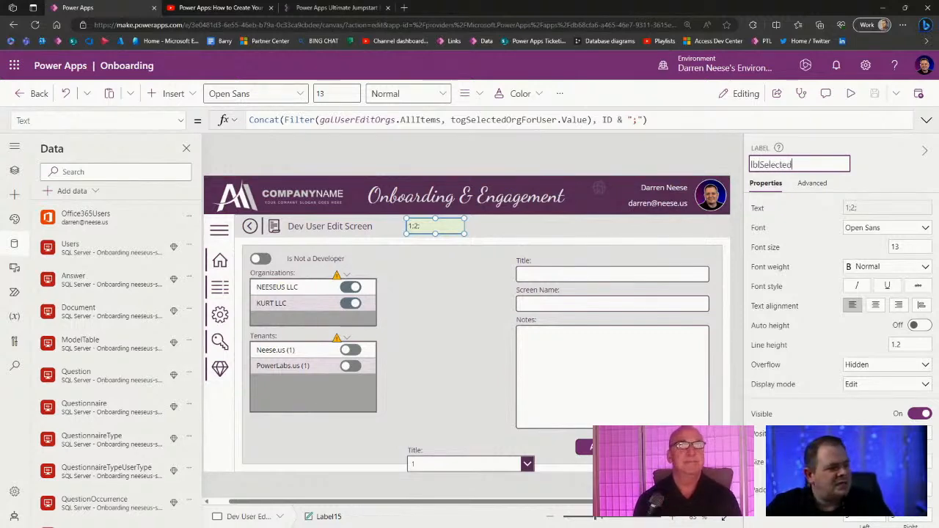
{"action": "type", "text": "OrgID"}
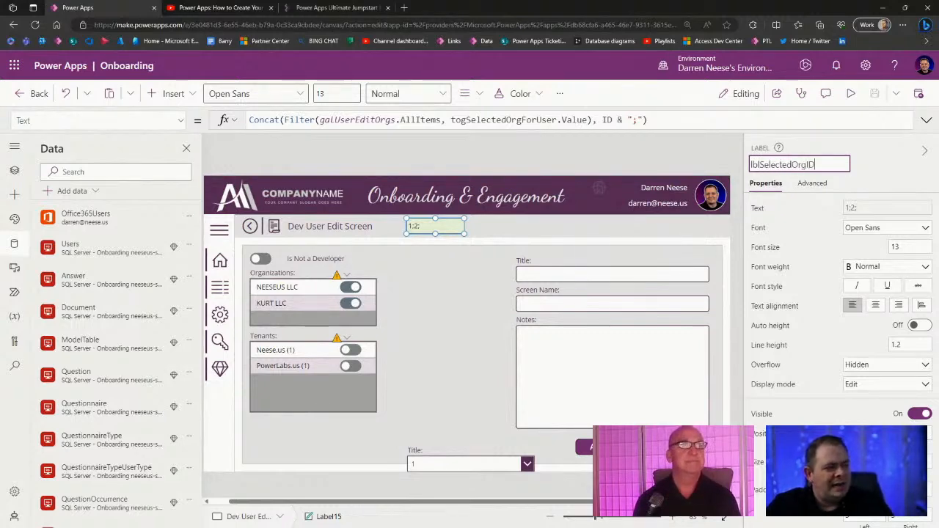
{"action": "type", "text": "s"}
{"action": "key", "text": "Return"}
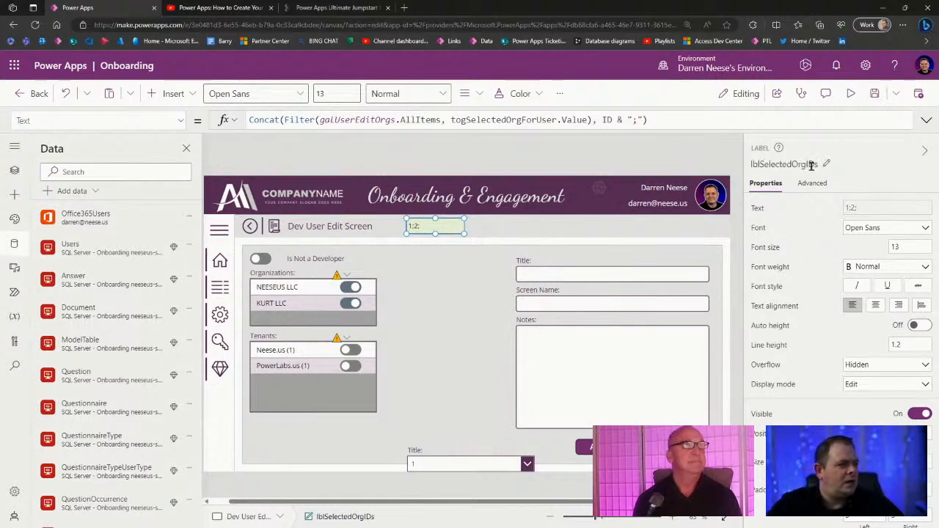
{"action": "left_click", "coordinate": [812, 165]}
Step: Start a Filter function around the Tenant source in the Tenants gallery's Items formula
{"action": "left_click", "coordinate": [350, 334]}
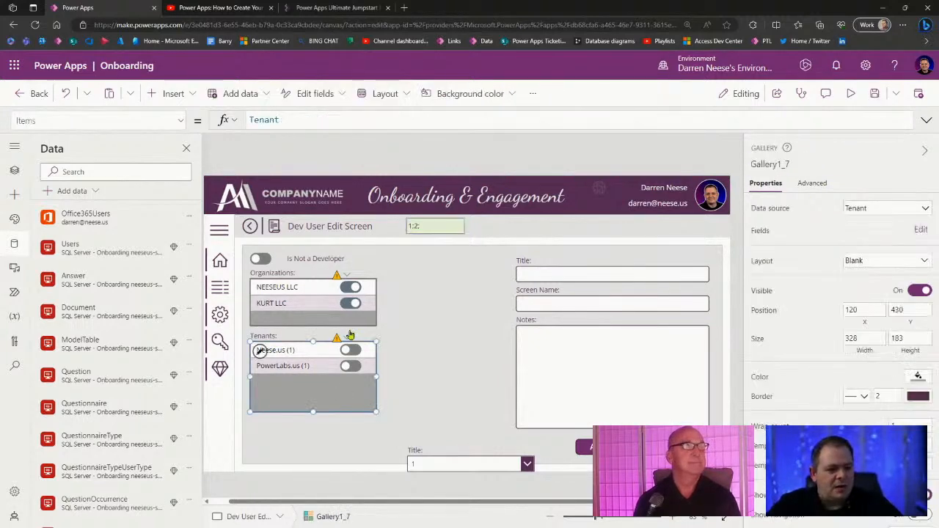
{"action": "left_click", "coordinate": [348, 118]}
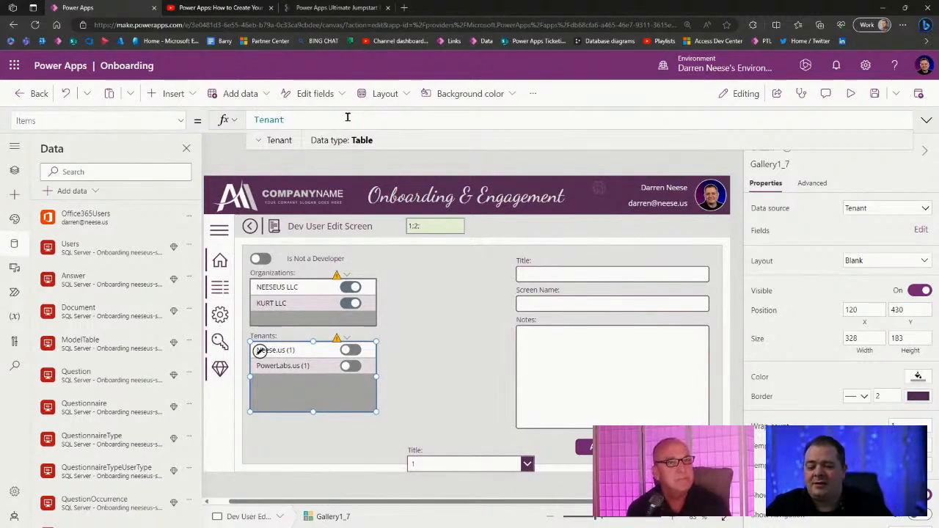
{"action": "key", "text": "Escape"}
{"action": "type", "text": "f"}
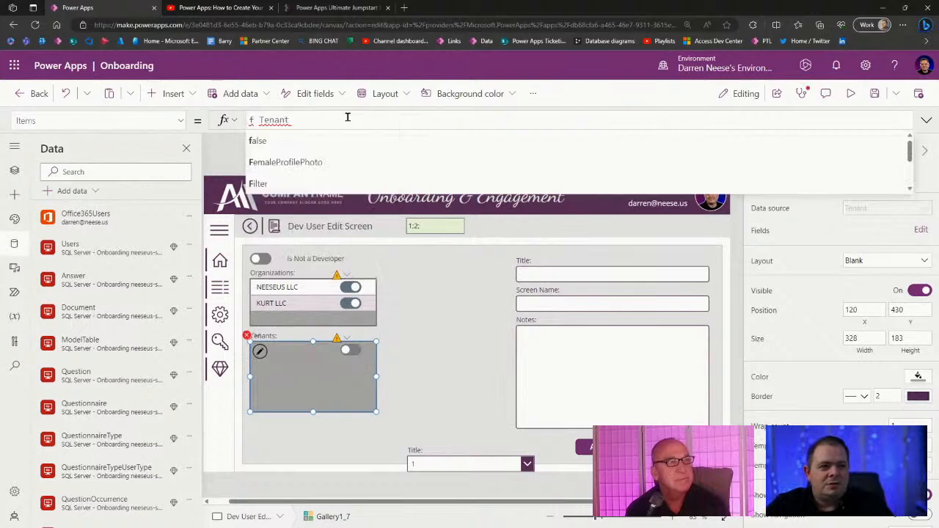
{"action": "key", "text": "BackSpace"}
{"action": "type", "text": "Filter("}
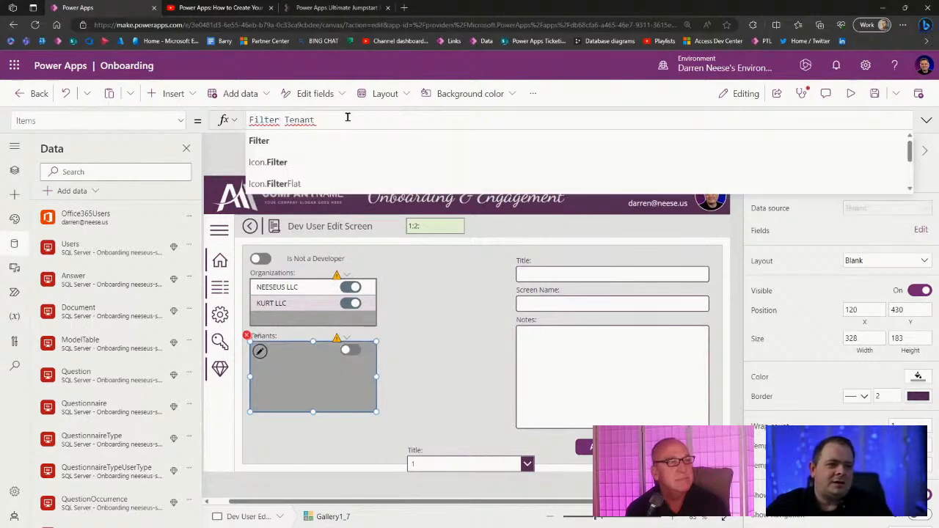
{"action": "key", "text": "Delete"}
{"action": "key", "text": "End"}
{"action": "type", "text": ", "}
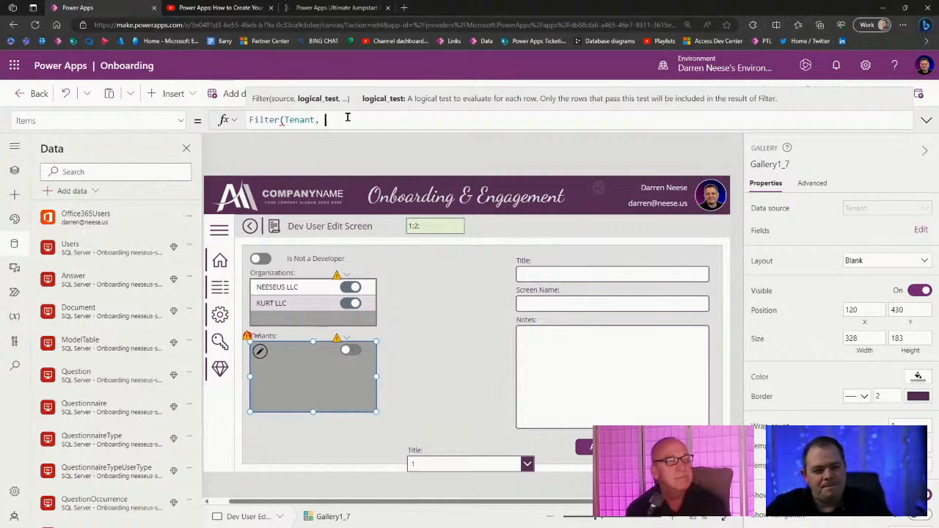
Step: Complete the tenant filter with the condition OrganizationID in lblSelectedOrgIDs.Text, and save the app
{"action": "type", "text": "Or"}
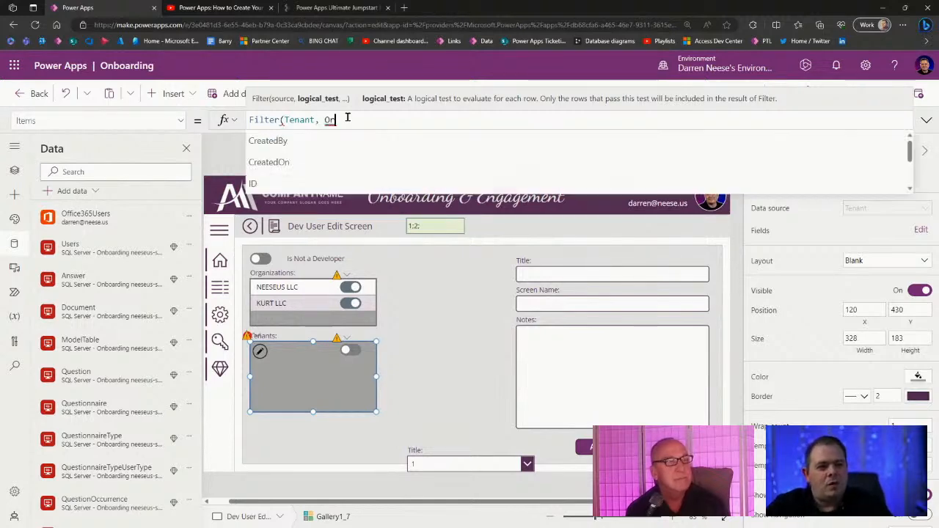
{"action": "type", "text": "g"}
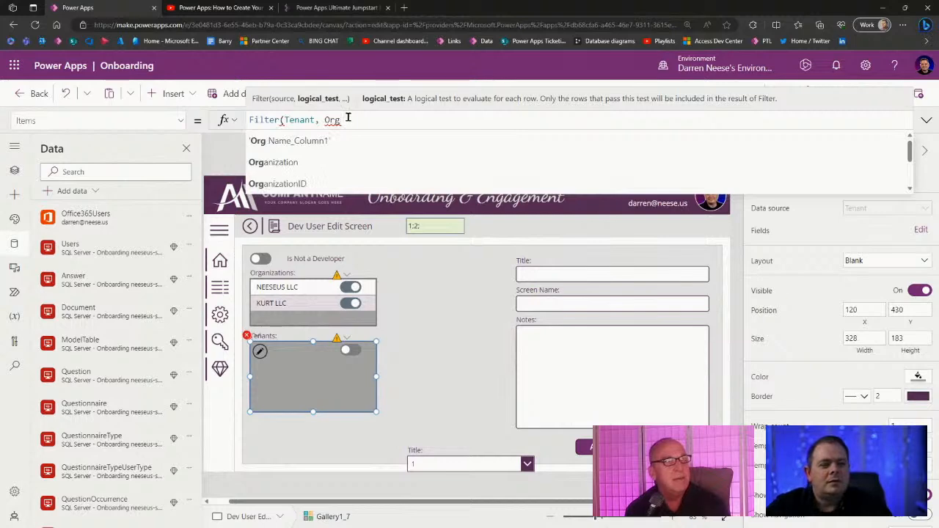
{"action": "left_click", "coordinate": [283, 184]}
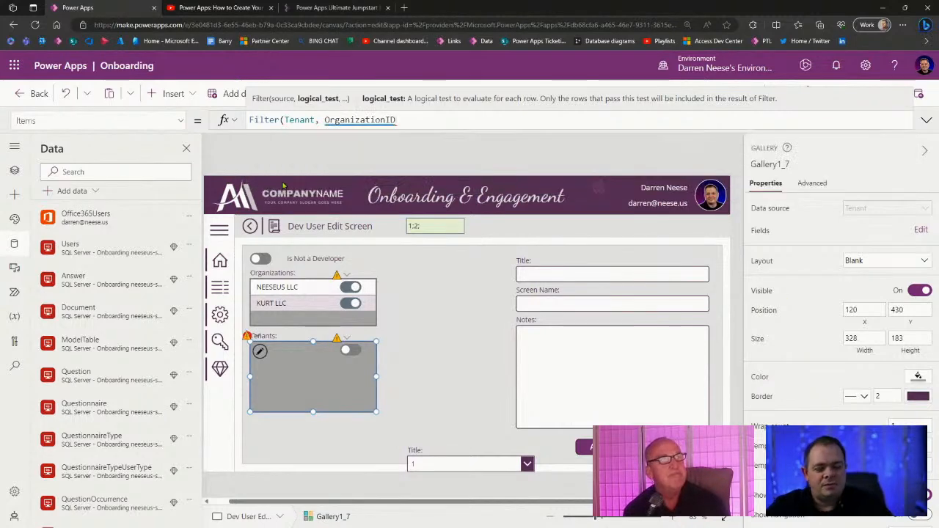
{"action": "type", "text": "ii"}
{"action": "key", "text": "BackSpace"}
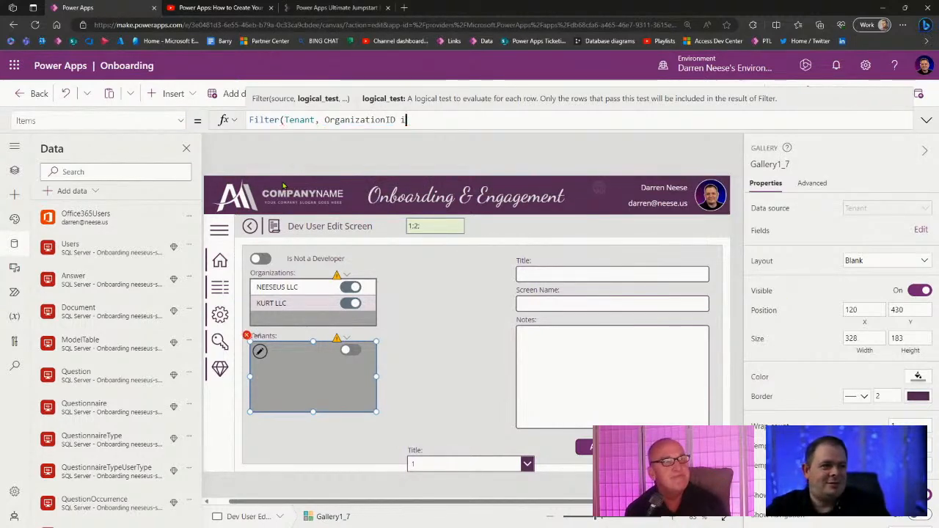
{"action": "type", "text": "n"}
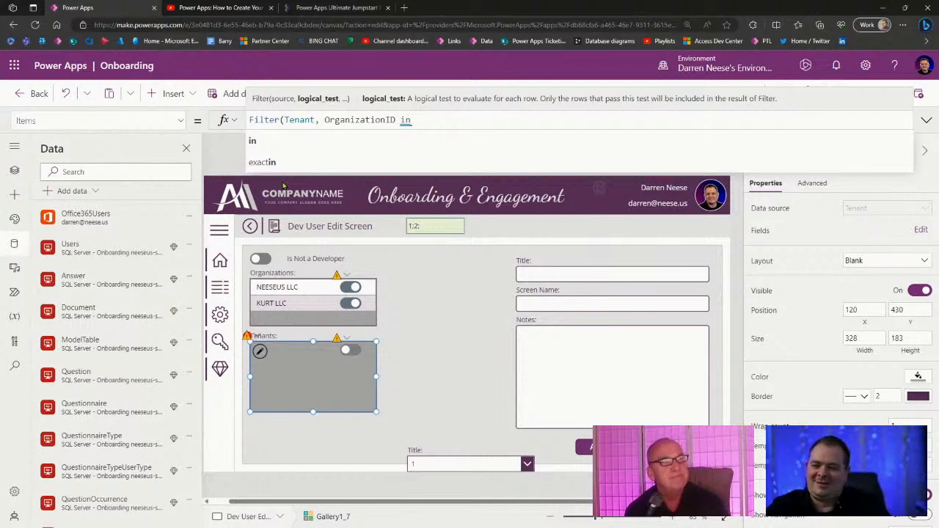
{"action": "type", "text": " lblSelectedOrgIDs."}
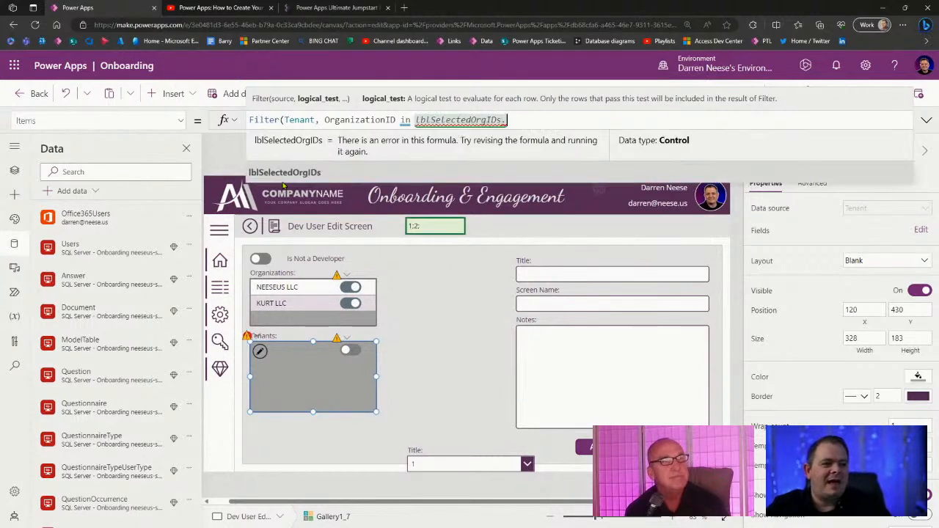
{"action": "type", "text": "Text)"}
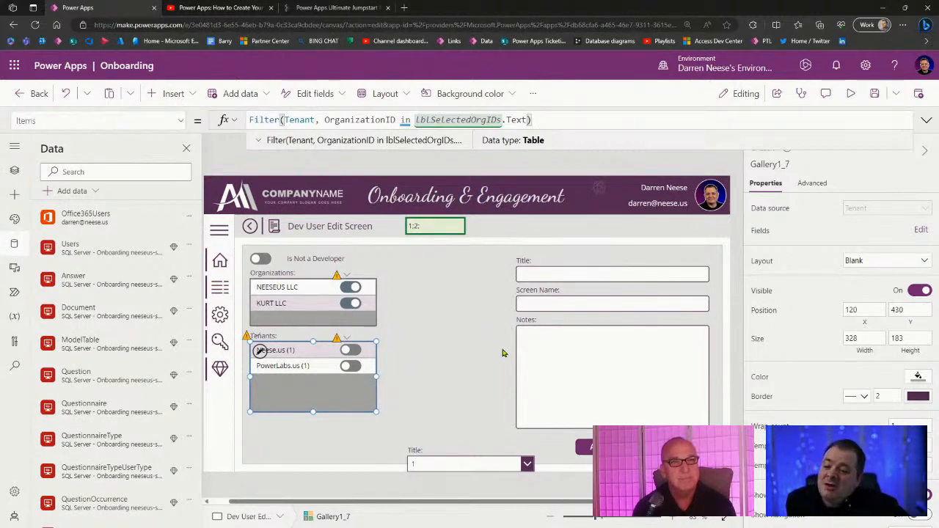
{"action": "left_click", "coordinate": [450, 230]}
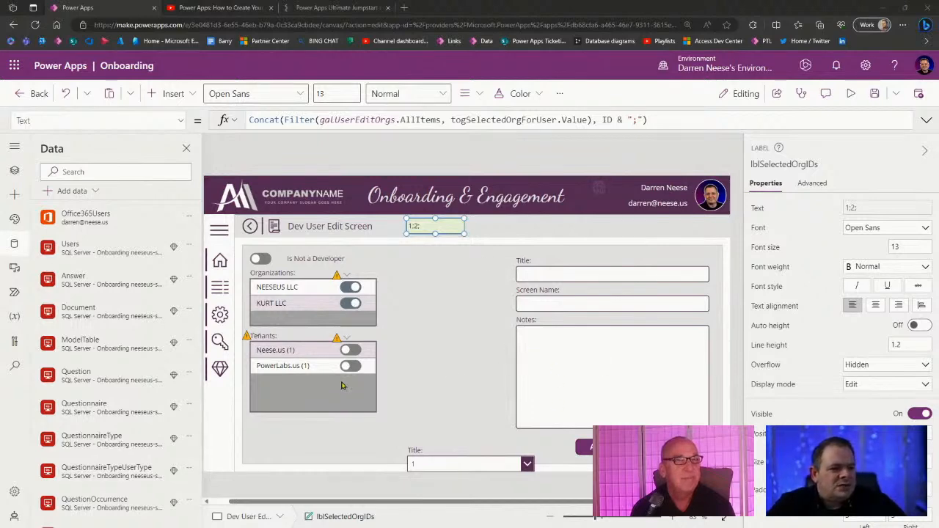
{"action": "left_click", "coordinate": [874, 94]}
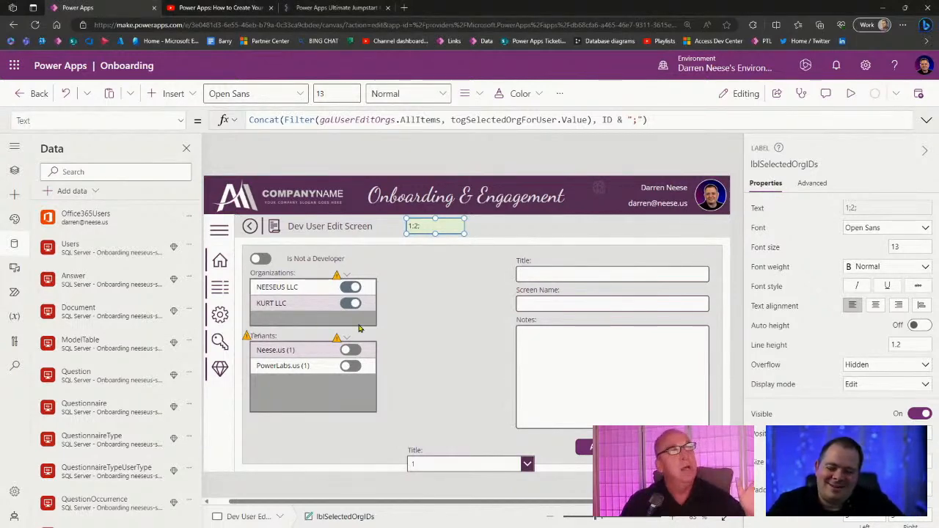
Step: Append & ";" to OrganizationID in the Tenants gallery's filter condition
{"action": "left_click", "coordinate": [358, 385]}
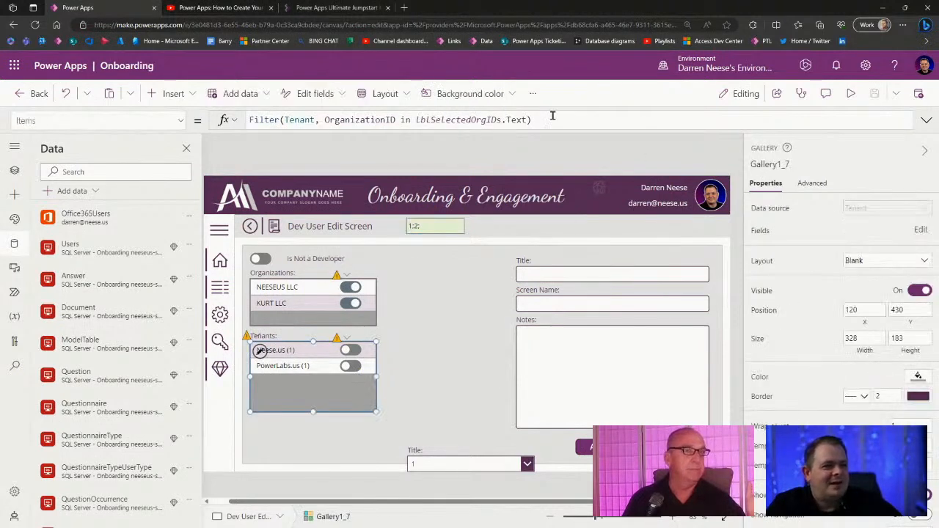
{"action": "left_click", "coordinate": [650, 113]}
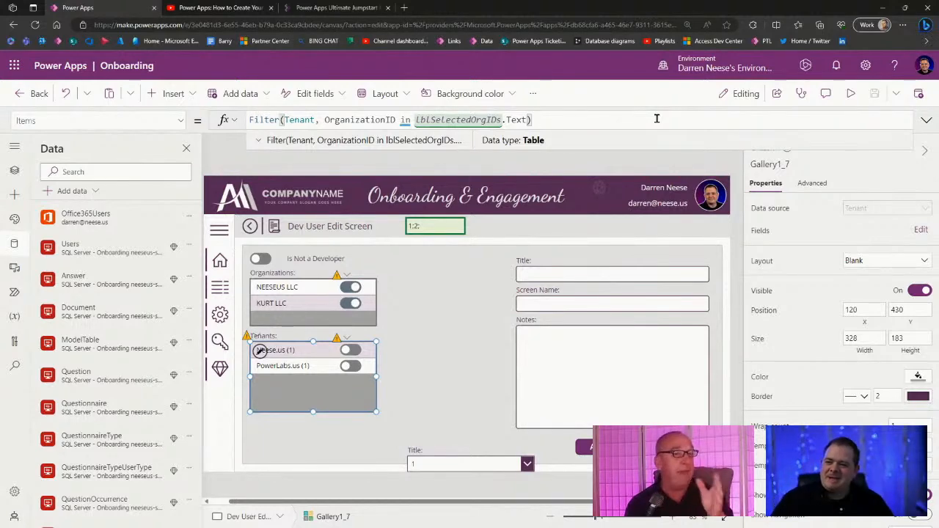
{"action": "left_click", "coordinate": [325, 120]}
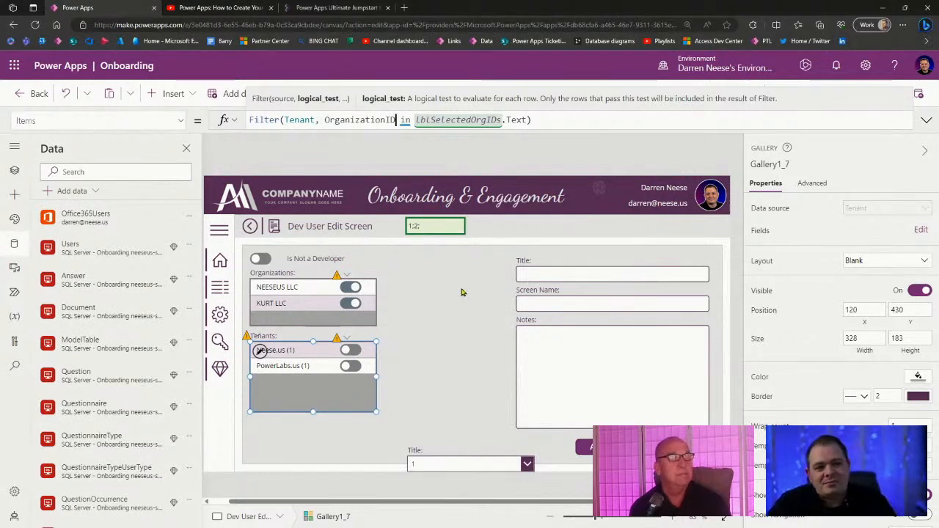
{"action": "type", "text": "& \""}
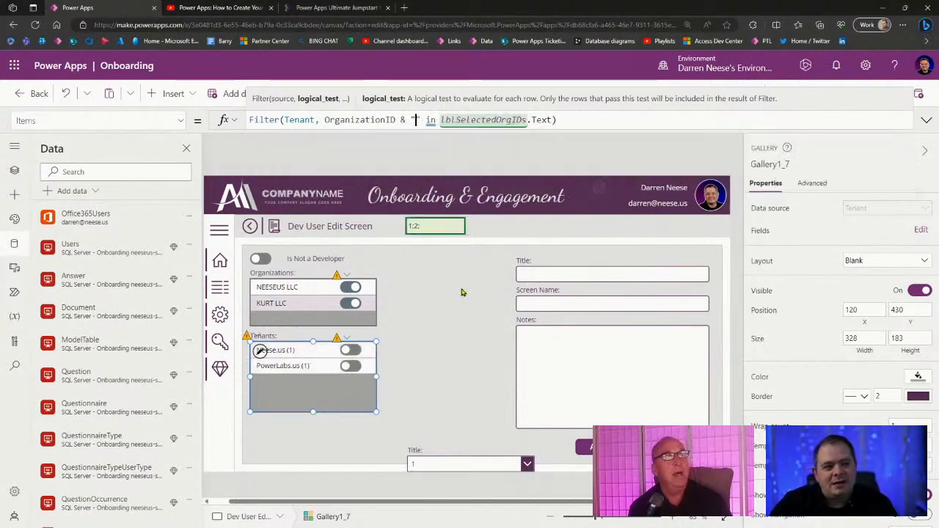
{"action": "type", "text": ";"}
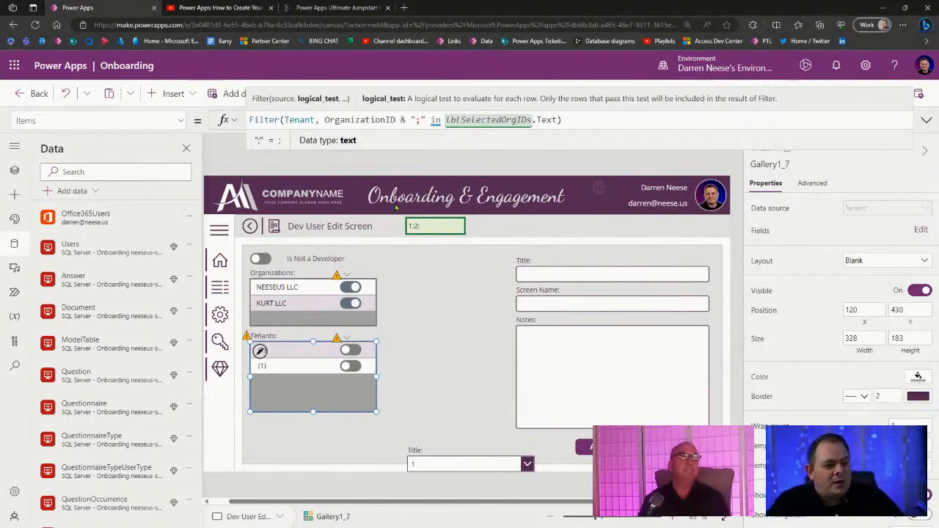
Step: Add a space after the semicolon in the Concat separator of lblSelectedOrgIDs
{"action": "left_click", "coordinate": [417, 222]}
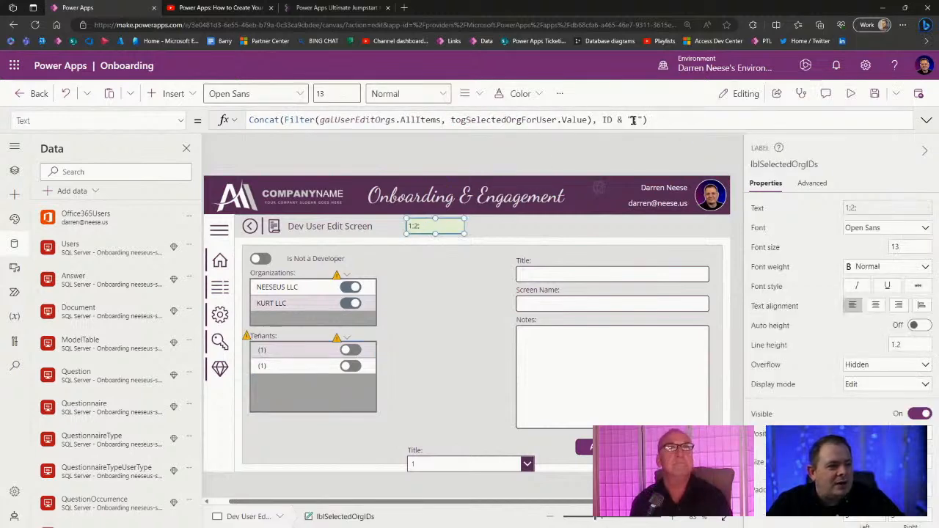
{"action": "left_click", "coordinate": [638, 120]}
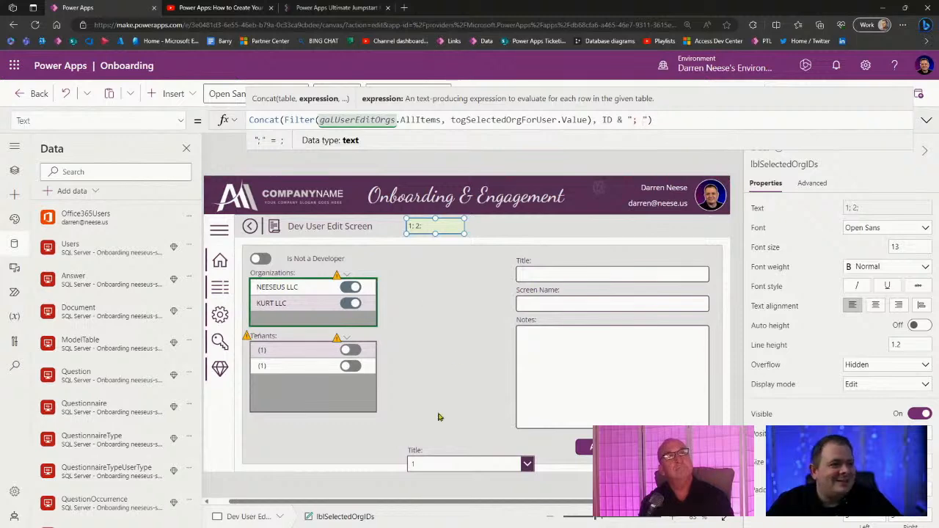
{"action": "left_click", "coordinate": [431, 225]}
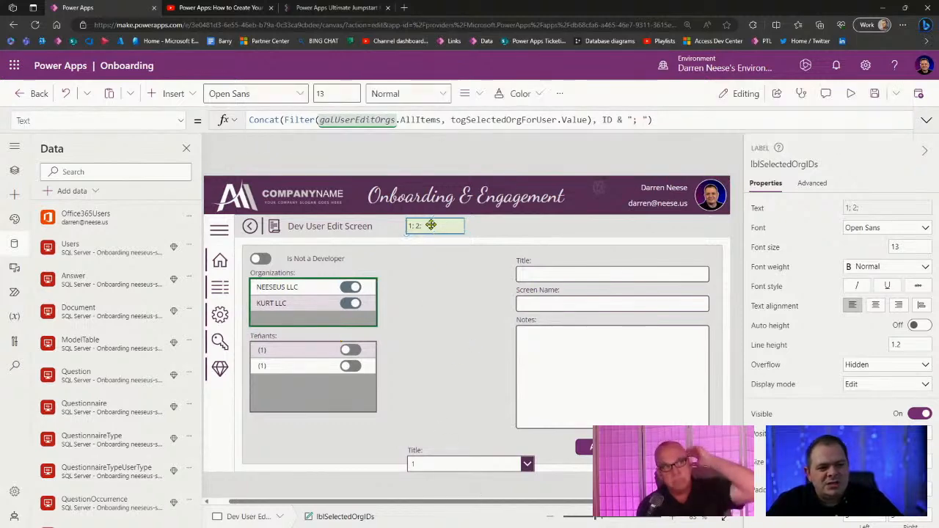
{"action": "left_click", "coordinate": [550, 489]}
{"action": "left_click", "coordinate": [429, 229]}
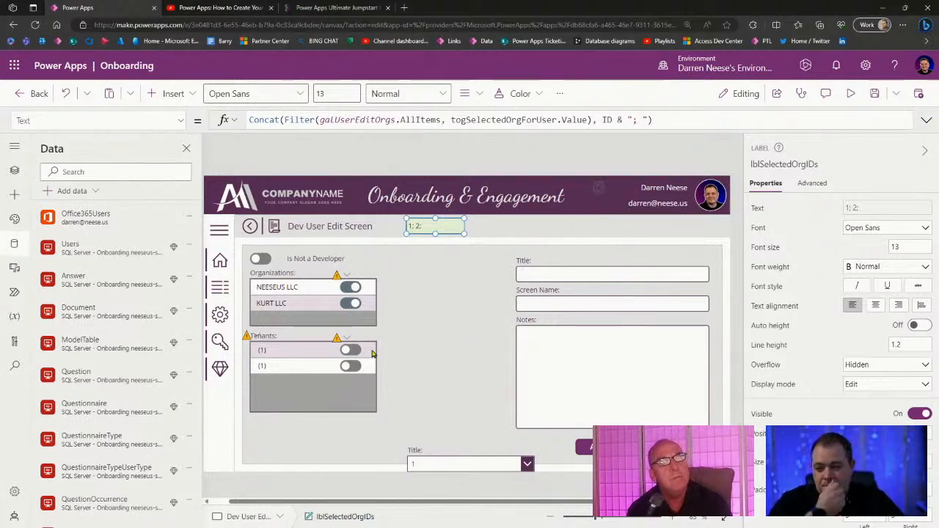
Step: Review the formulas of the tenant name label, lblSelectedOrgIDs and the Tenants gallery
{"action": "left_click", "coordinate": [268, 353]}
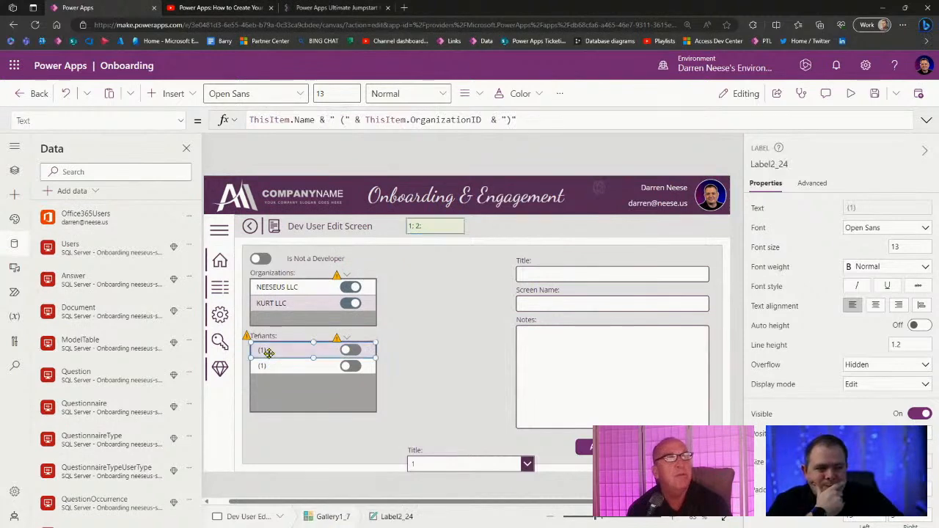
{"action": "left_click", "coordinate": [446, 229]}
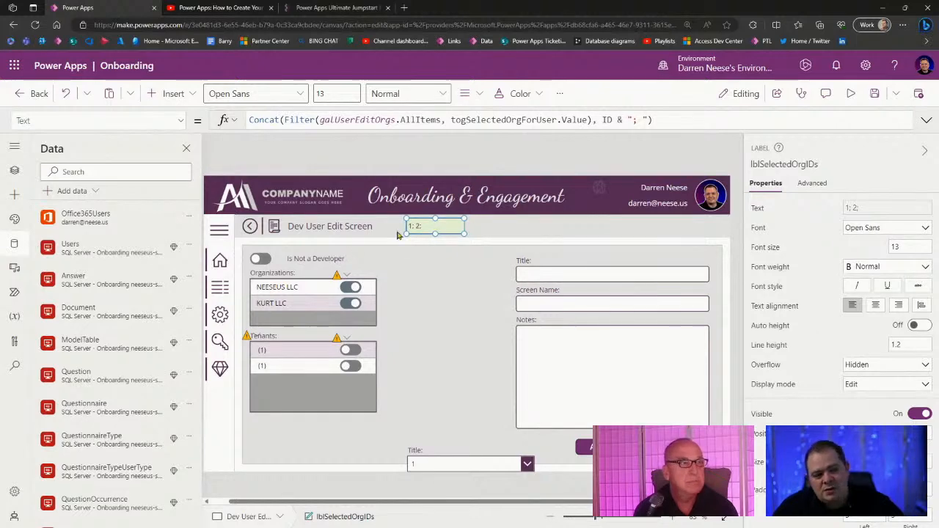
{"action": "left_click_drag", "start_coordinate": [677, 122], "coordinate": [217, 123]}
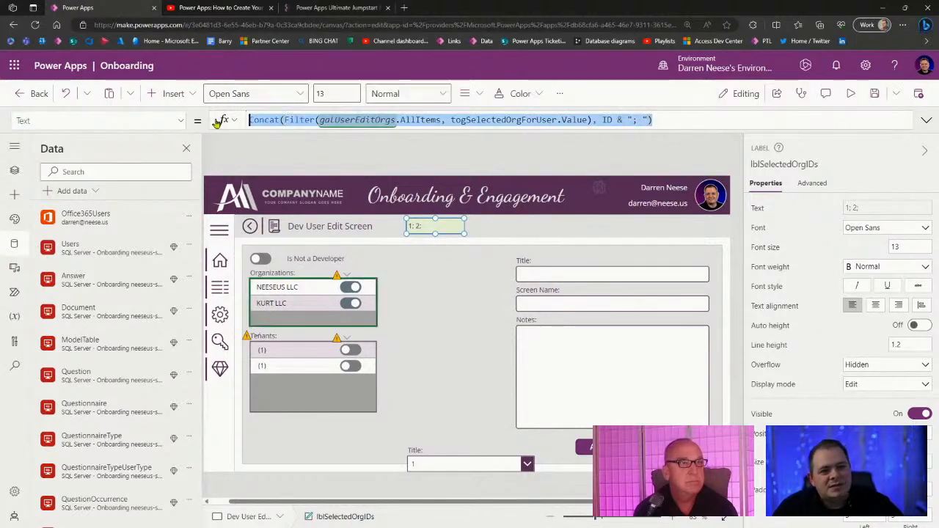
{"action": "left_click", "coordinate": [299, 378]}
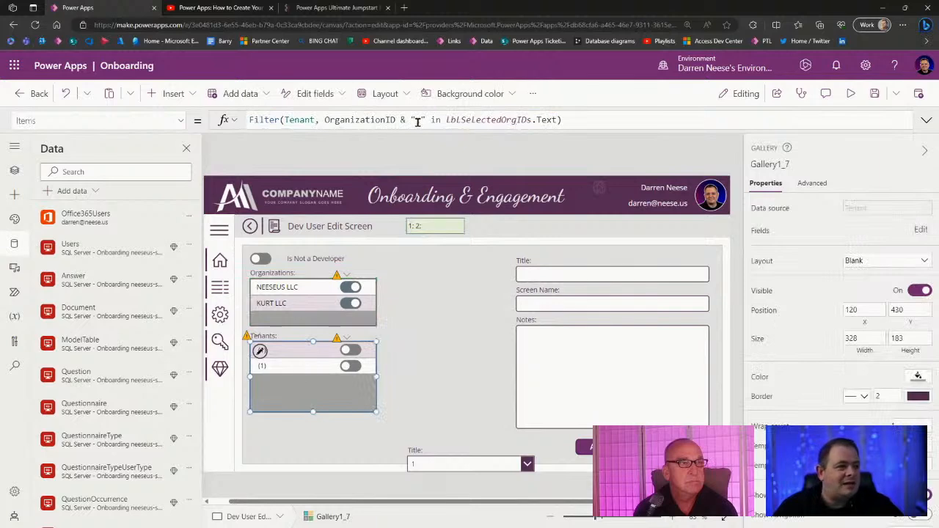
Step: Insert " " & before ID in the Concat expression of lblSelectedOrgIDs
{"action": "left_click_drag", "start_coordinate": [443, 119], "coordinate": [558, 119]}
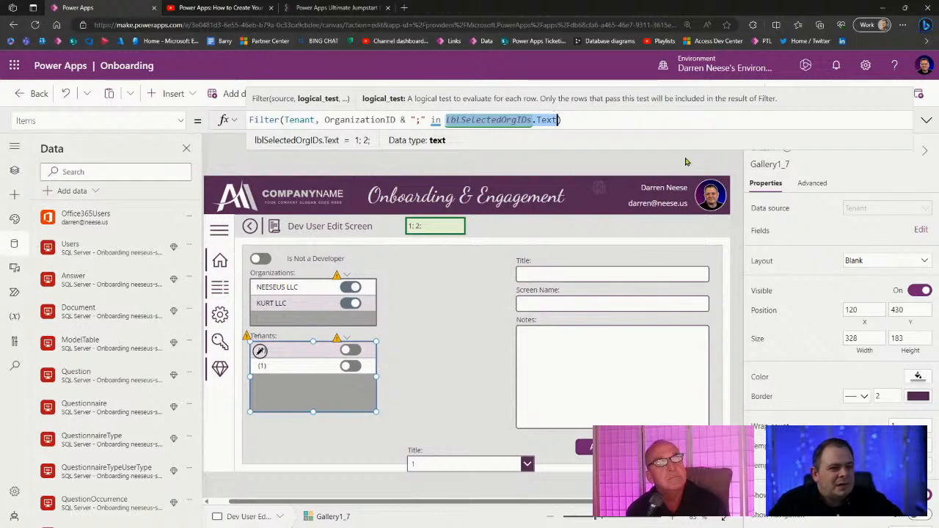
{"action": "left_click", "coordinate": [421, 119]}
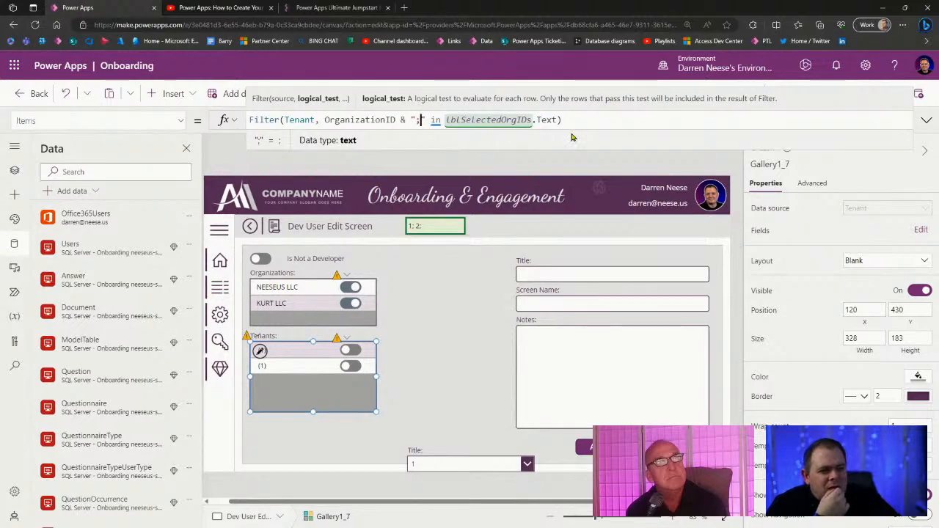
{"action": "left_click", "coordinate": [433, 231]}
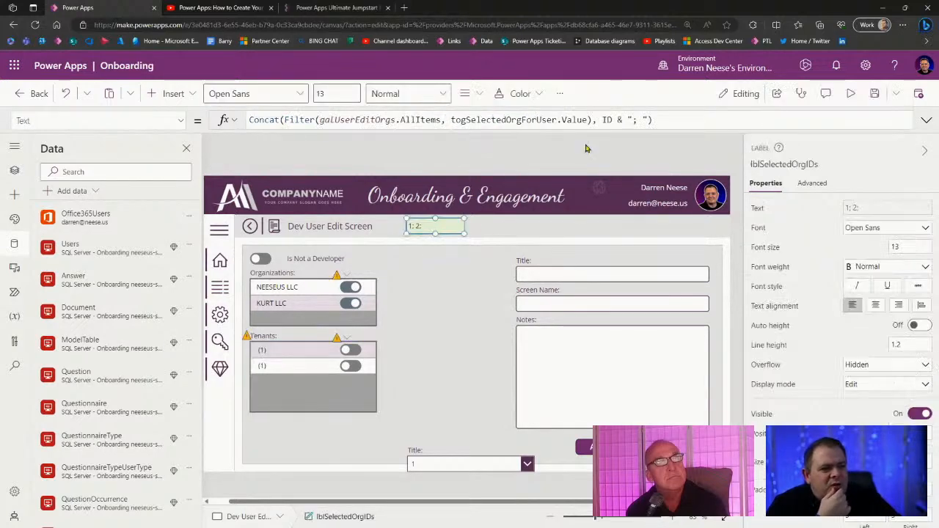
{"action": "left_click", "coordinate": [639, 120]}
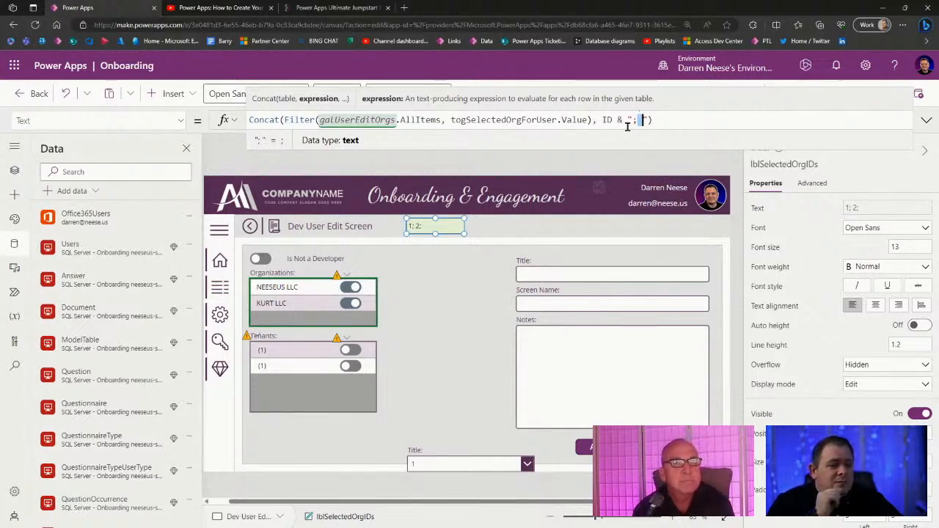
{"action": "left_click", "coordinate": [453, 119]}
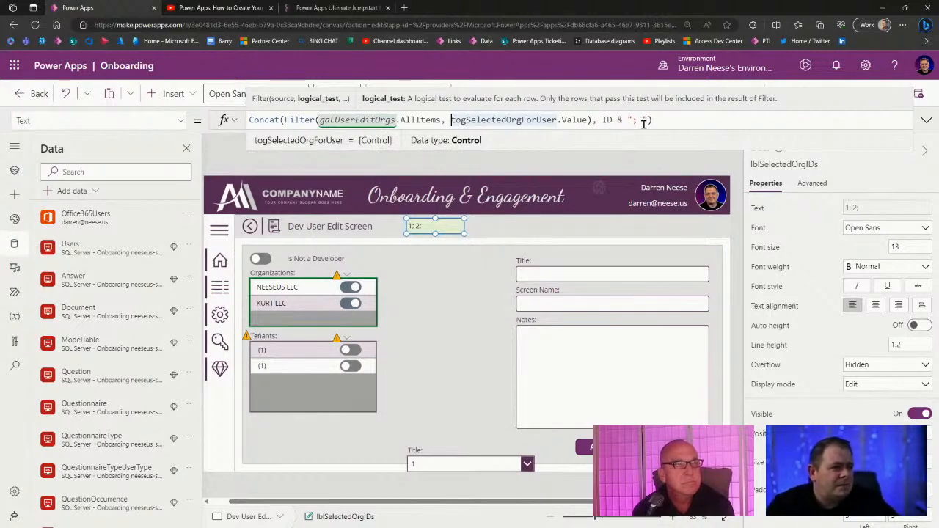
{"action": "left_click", "coordinate": [600, 120]}
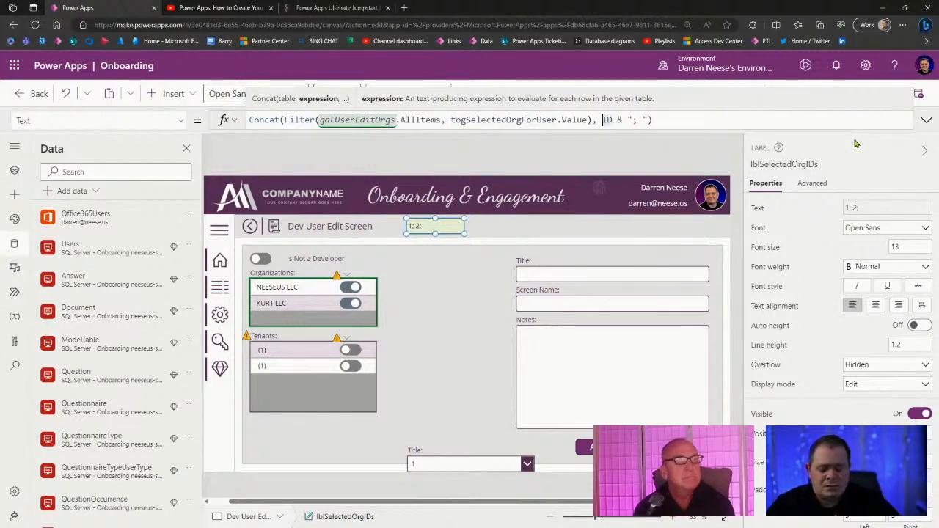
{"action": "type", "text": "\" \" &"}
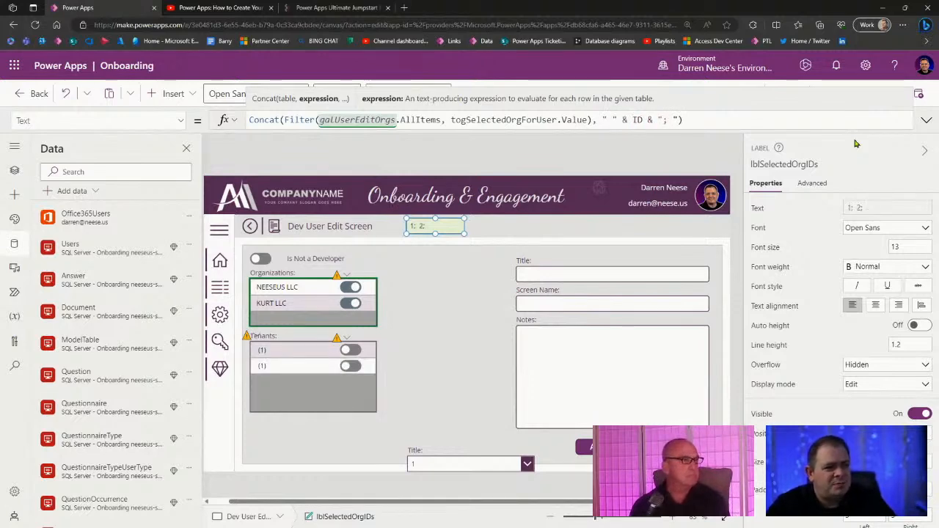
{"action": "key", "text": "Right"}
{"action": "key", "text": "Right"}
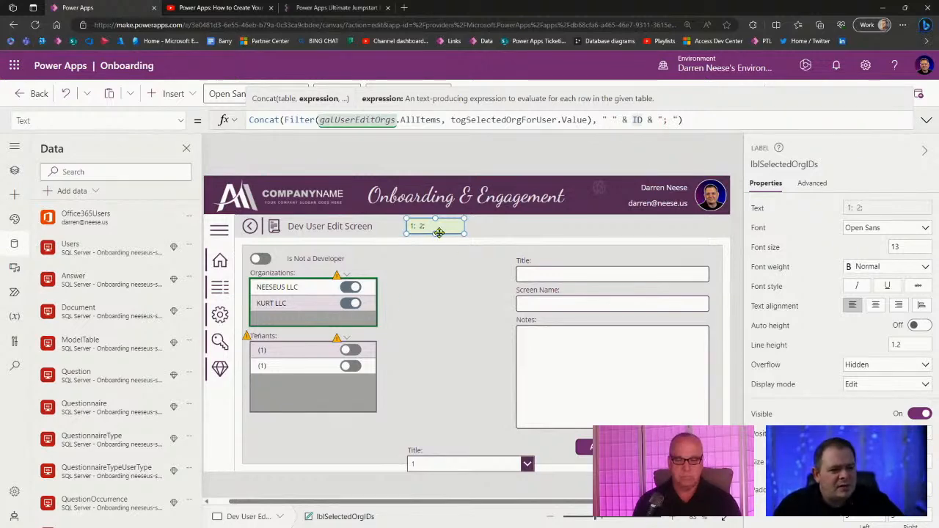
Step: Check the Tenants gallery's filter and name label formulas, and refresh the Tenant data source
{"action": "left_click", "coordinate": [314, 367]}
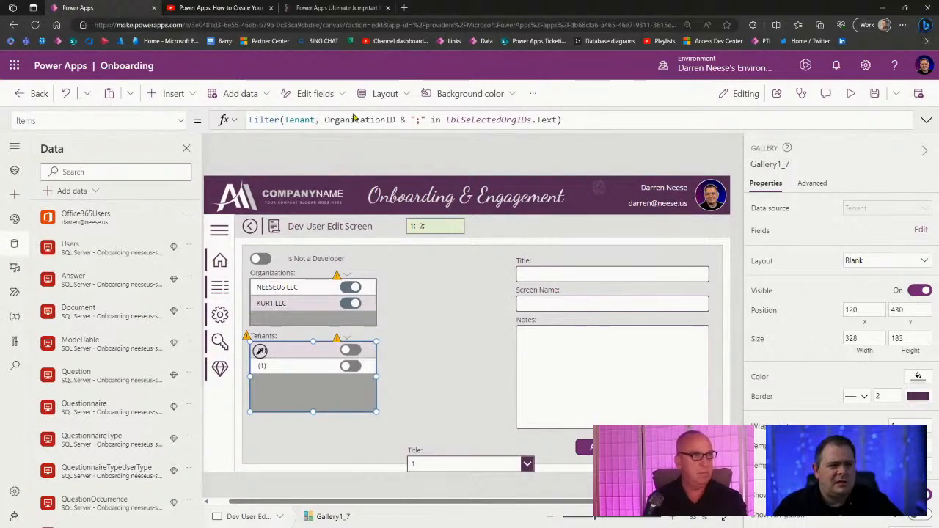
{"action": "left_click", "coordinate": [282, 353]}
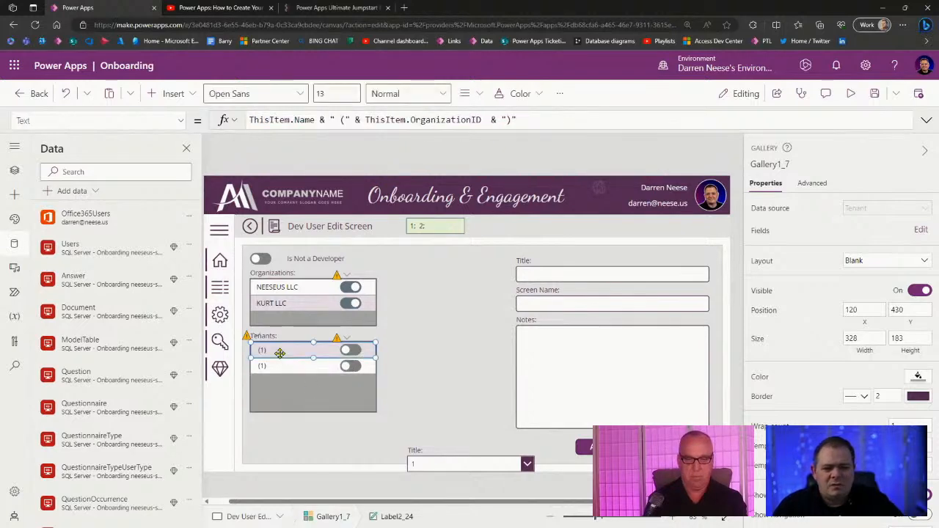
{"action": "double_click", "coordinate": [304, 119]}
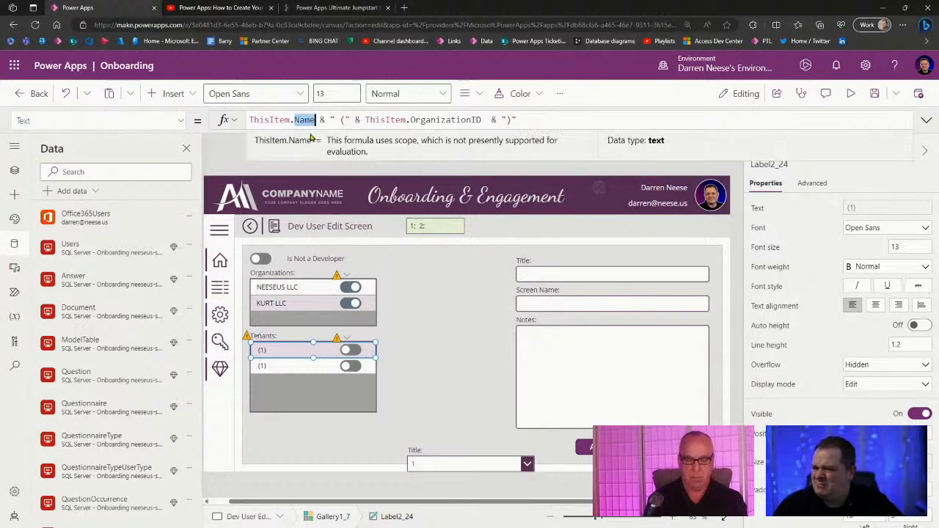
{"action": "scroll", "coordinate": [157, 419], "scroll_direction": "down", "scroll_amount": 10}
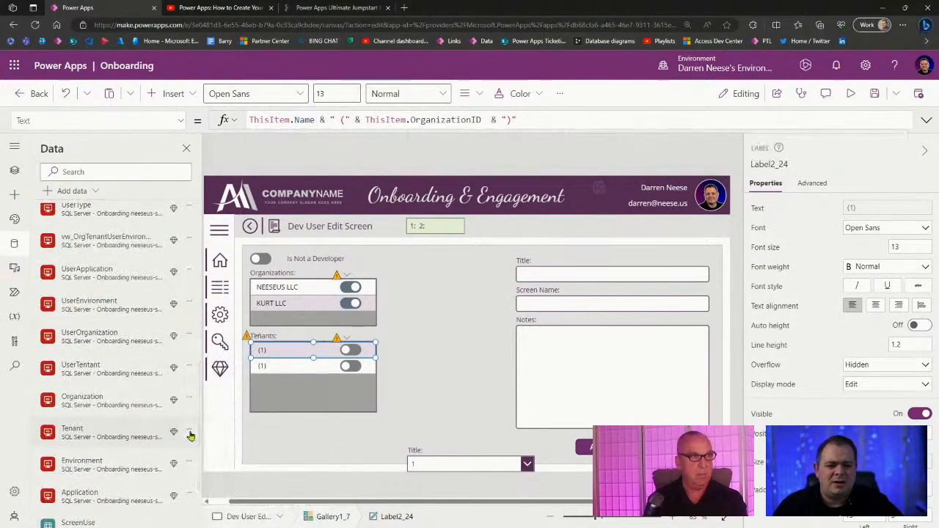
{"action": "left_click", "coordinate": [188, 433]}
{"action": "left_click", "coordinate": [206, 455]}
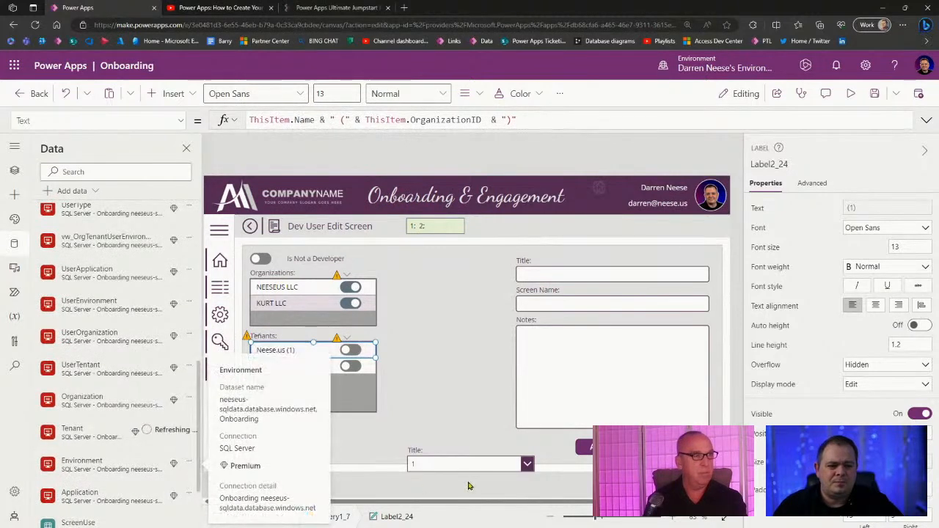
{"action": "left_click", "coordinate": [438, 367]}
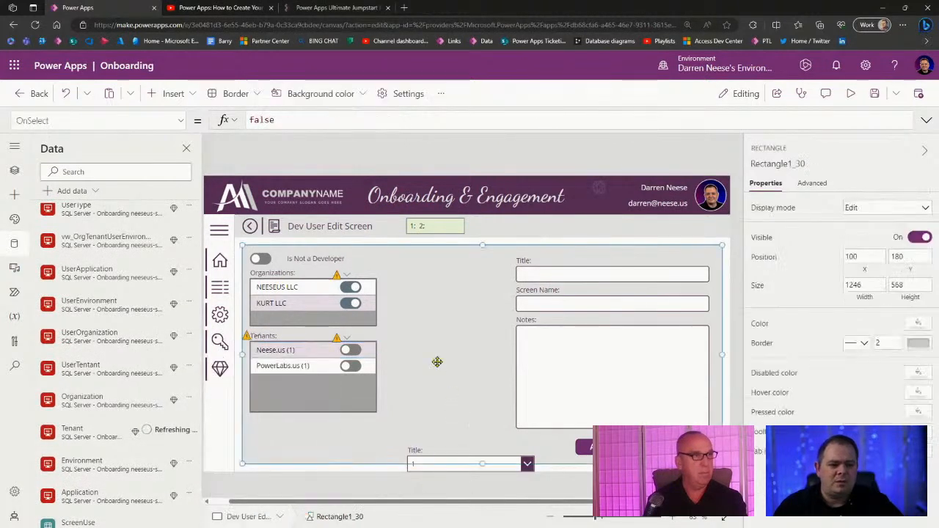
Step: Preview the app and test the tenant filter by switching the NEESEUS LLC organization toggle off and back on
{"action": "left_click", "coordinate": [851, 94]}
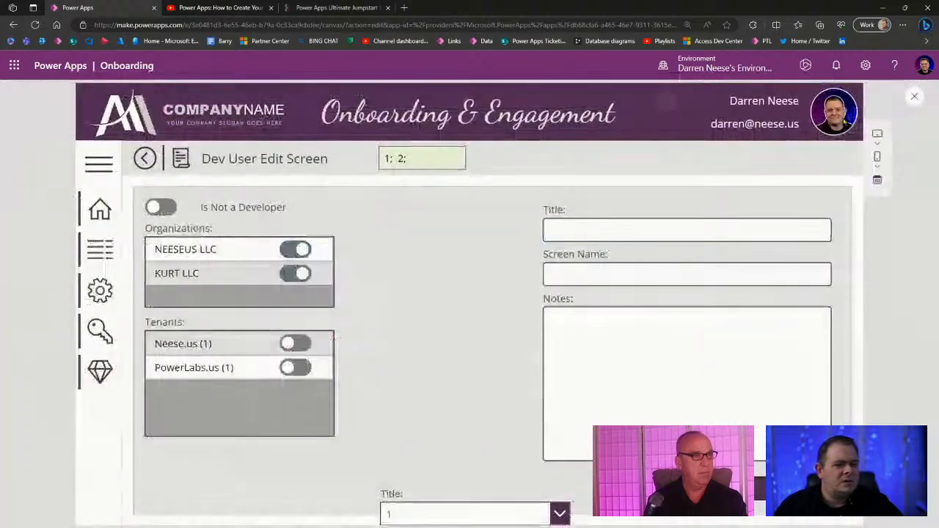
{"action": "left_click", "coordinate": [294, 253]}
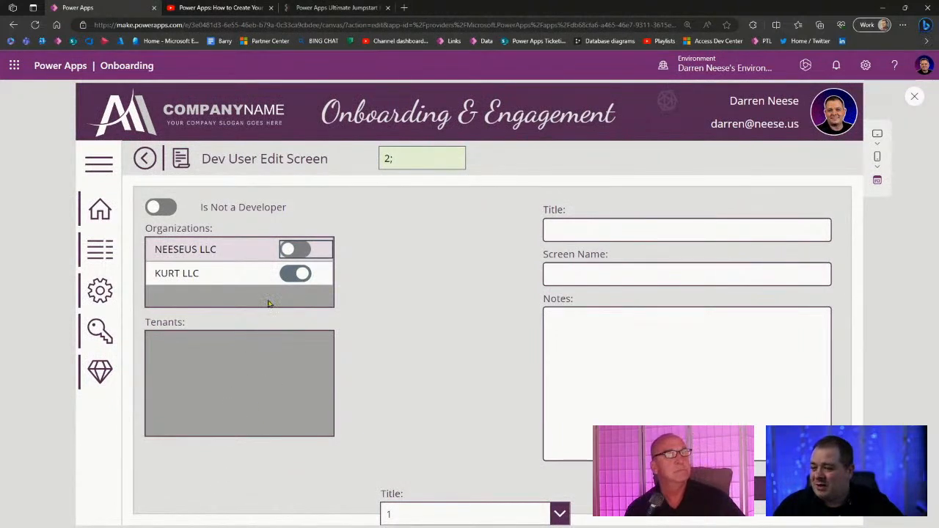
{"action": "left_click", "coordinate": [301, 256]}
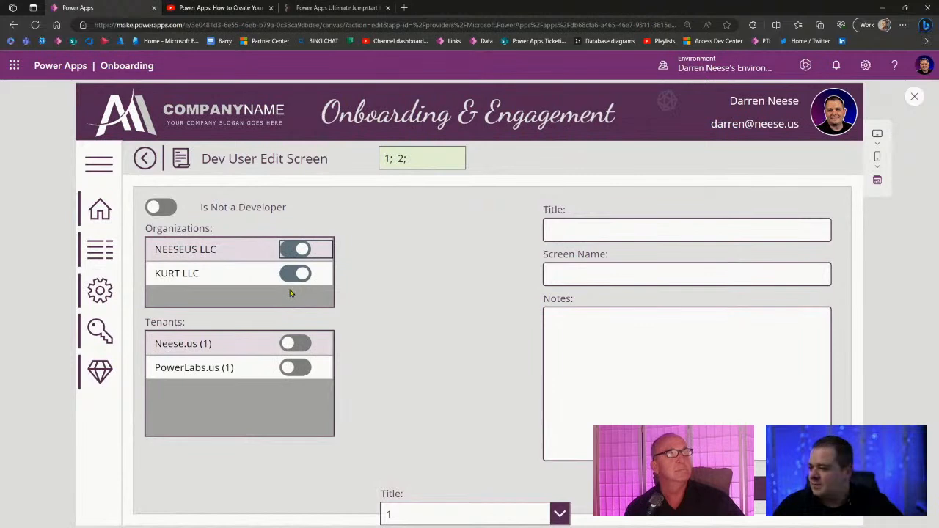